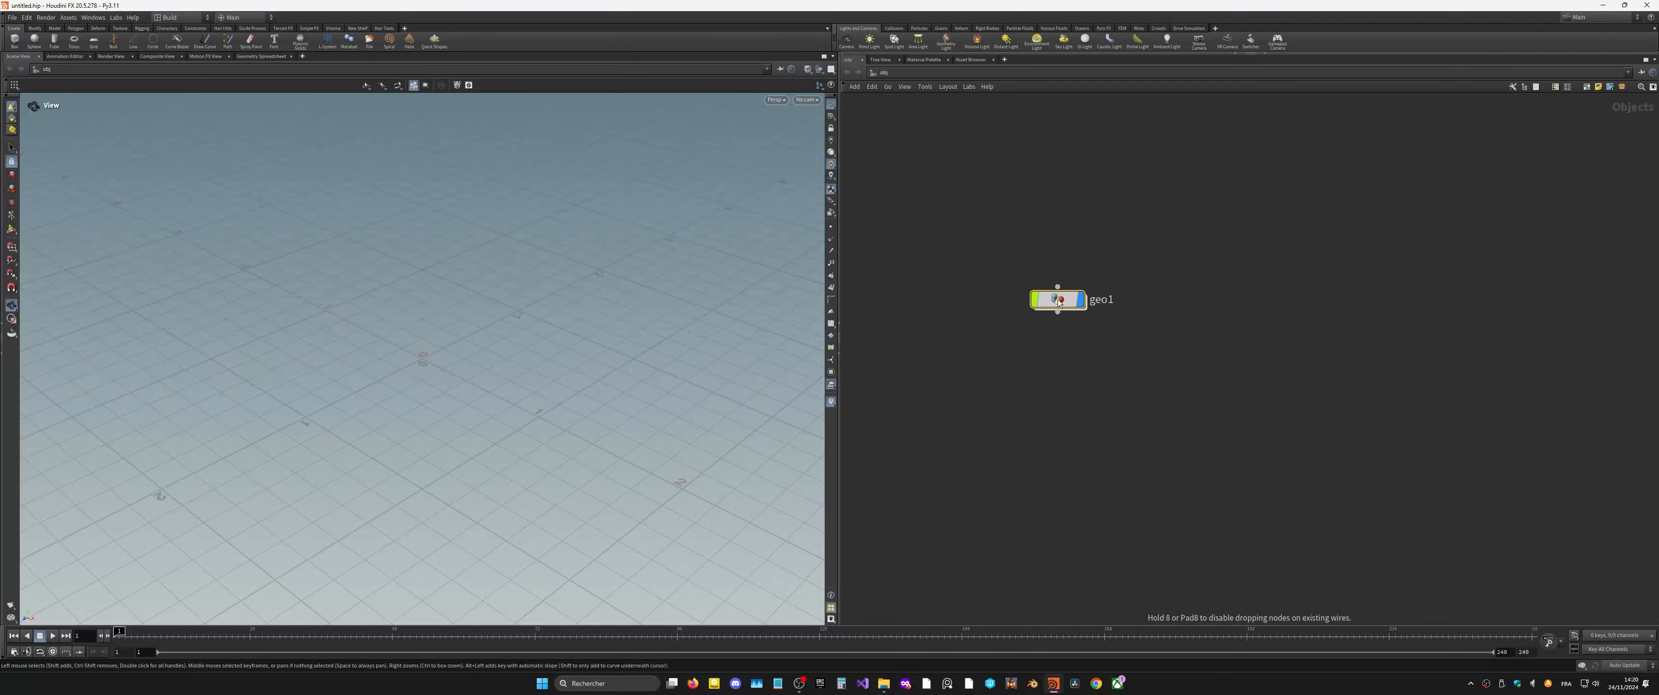
Step: Add a Circle node inside the geometry object and set its orientation to ZX Plane
{"action": "key", "text": "Tab"}
{"action": "type", "text": "circl"}
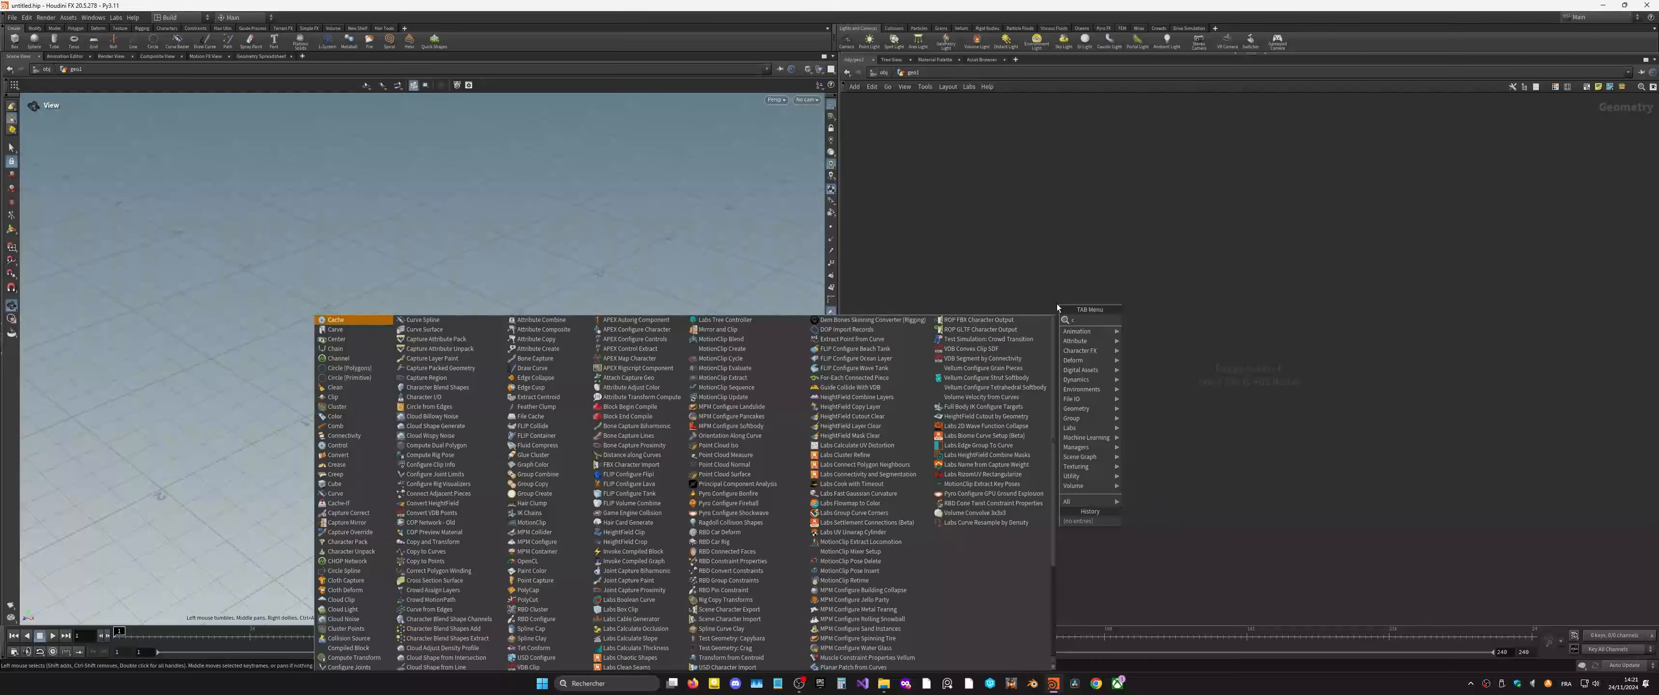
{"action": "key", "text": "Return"}
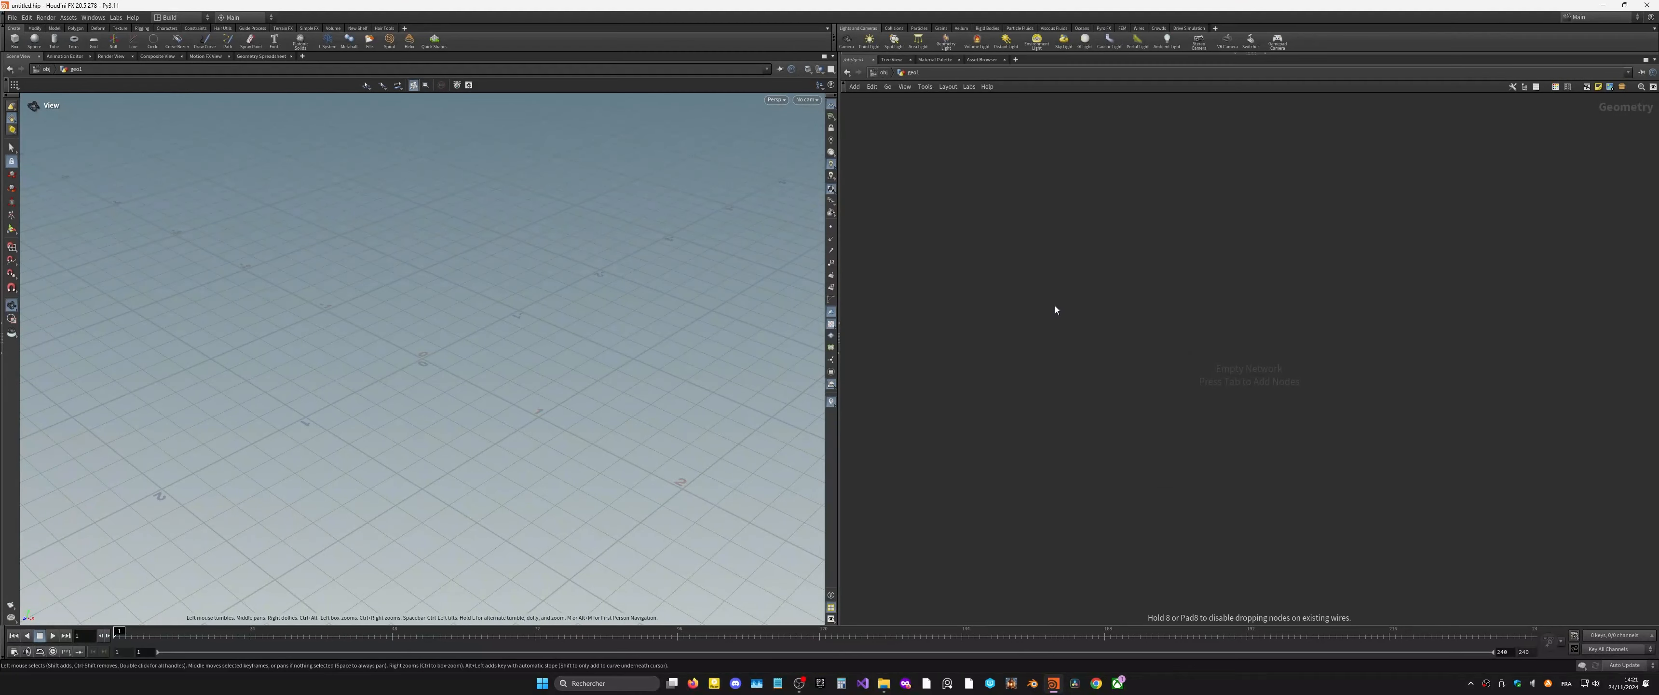
{"action": "left_click", "coordinate": [1055, 306]}
{"action": "key", "text": "p"}
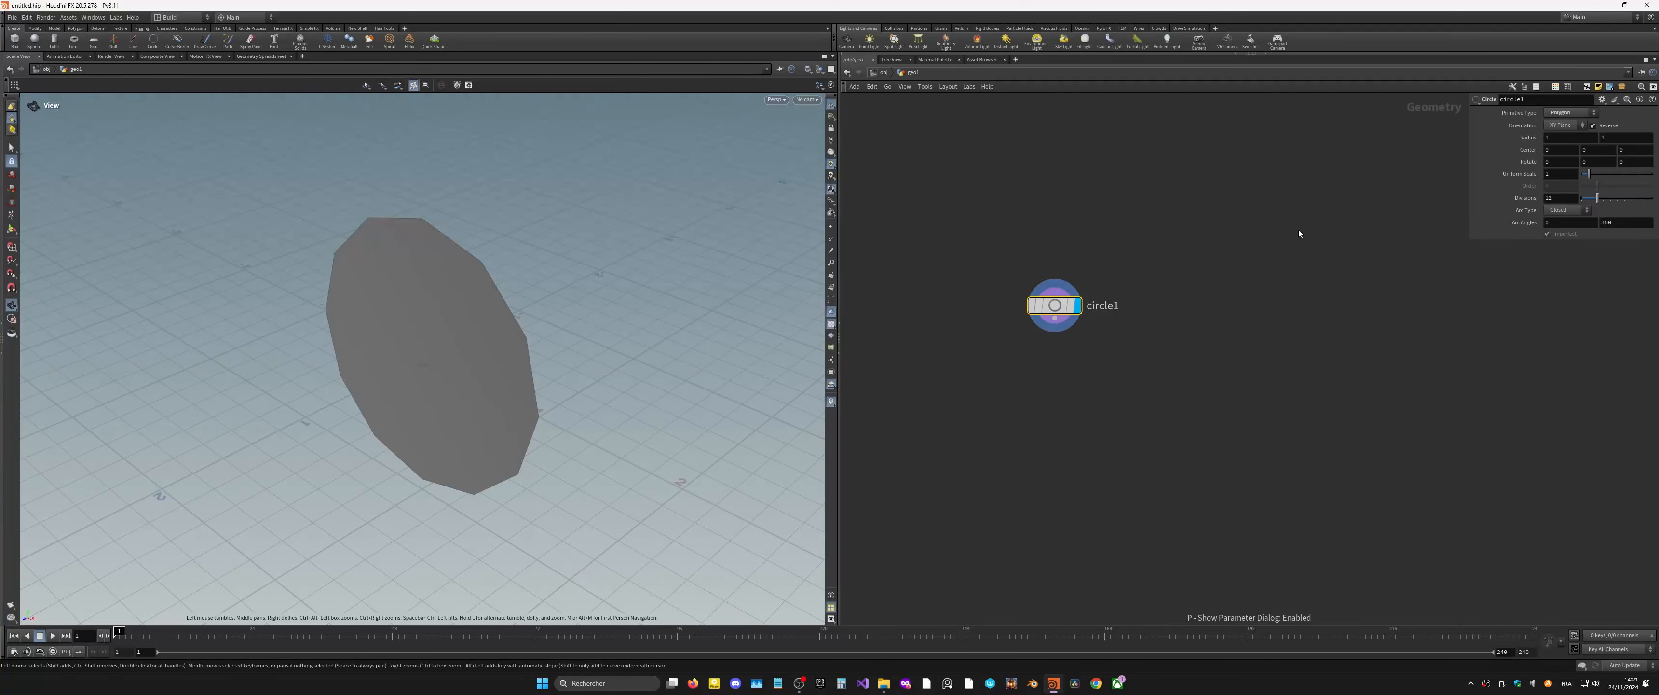
{"action": "left_click", "coordinate": [1572, 125]}
{"action": "left_click", "coordinate": [1562, 154]}
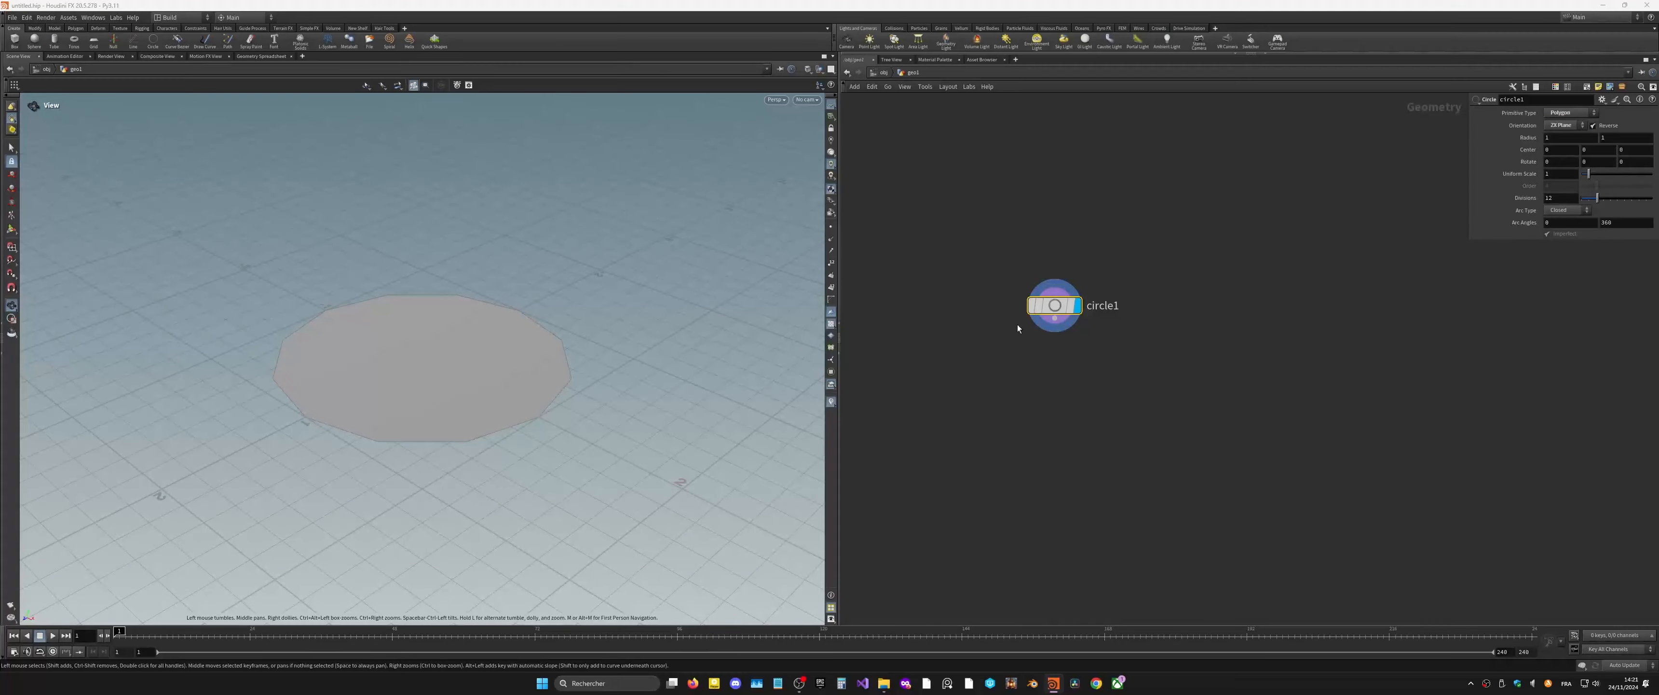
Step: Set the circle's divisions to 60
{"action": "left_click_drag", "start_coordinate": [557, 340], "coordinate": [574, 386]}
{"action": "left_click", "coordinate": [1547, 197]}
{"action": "type", "text": "60"}
{"action": "key", "text": "Return"}
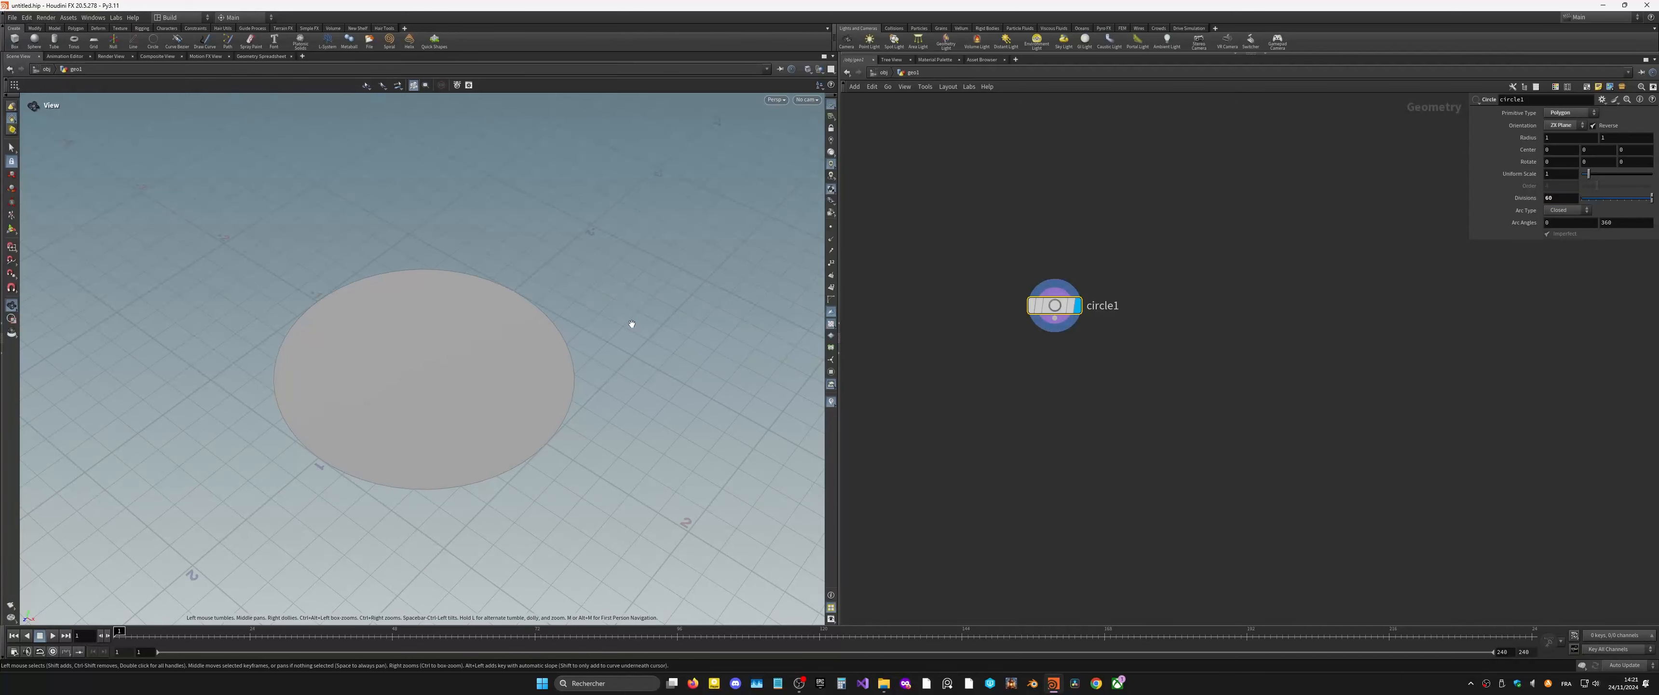
{"action": "mouse_move", "coordinate": [433, 382]}
{"action": "left_mouse_down"}
{"action": "mouse_move", "coordinate": [425, 404]}
{"action": "mouse_move", "coordinate": [444, 398]}
{"action": "left_mouse_up"}
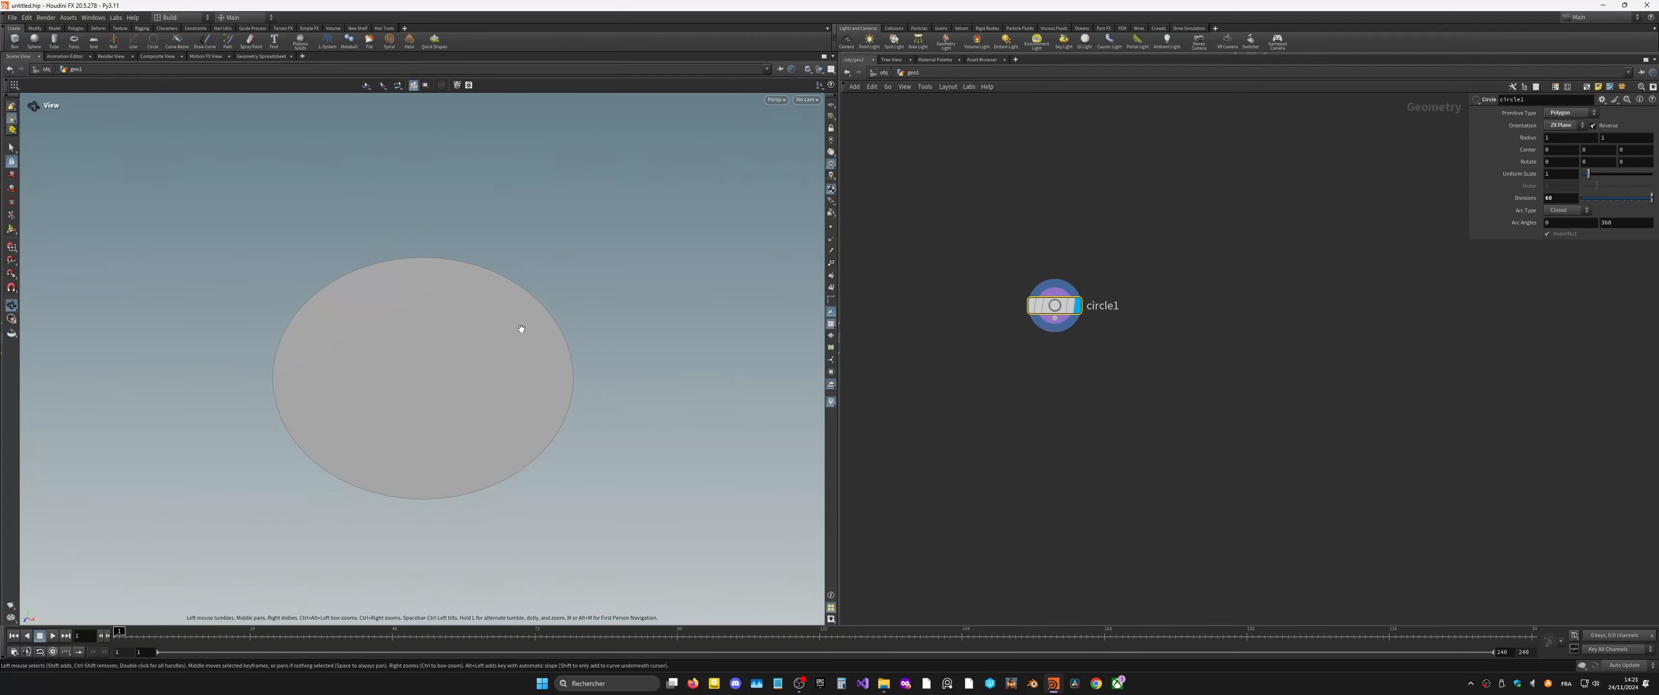
Step: Add a Voronoi Fracture node below the circle and feed the circle into its first input
{"action": "key", "text": "Tab"}
{"action": "type", "text": "f"}
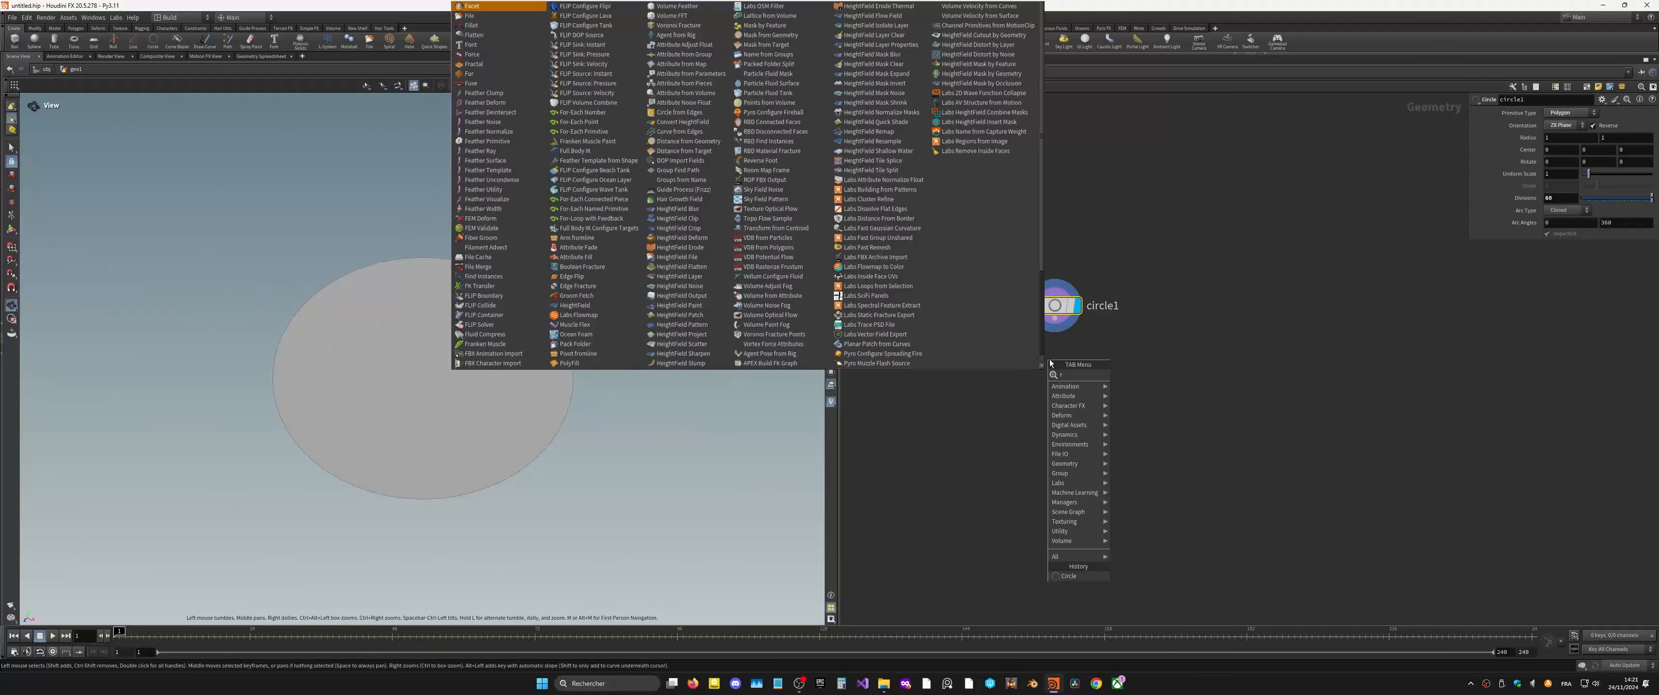
{"action": "type", "text": "ractu"}
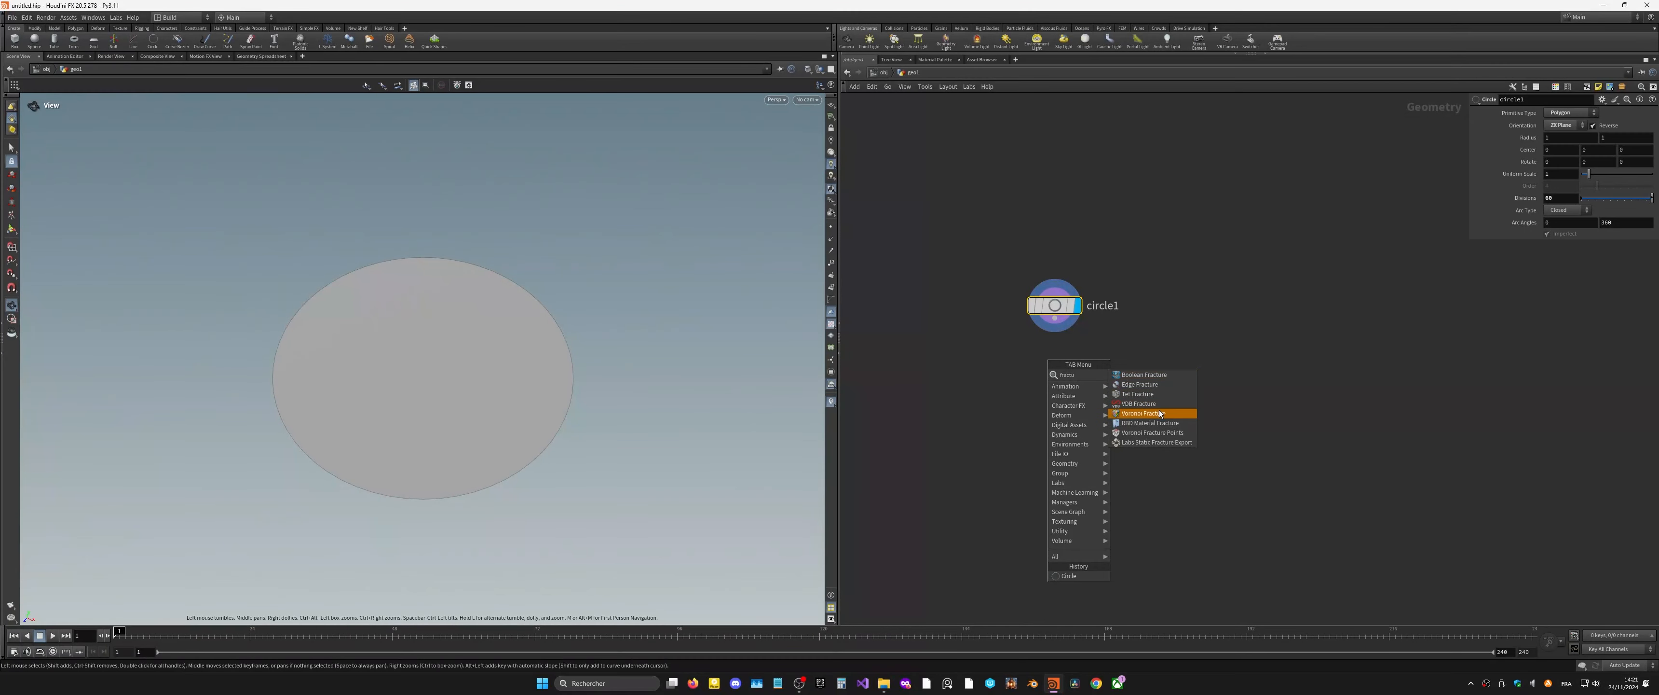
{"action": "left_click", "coordinate": [1143, 413]}
{"action": "left_click", "coordinate": [1059, 443]}
{"action": "left_click_drag", "start_coordinate": [1054, 319], "coordinate": [1095, 400]}
Step: Feed the circle through a new Scatter node into the Voronoi Fracture's second input and display the fracture without interior surfaces
{"action": "key", "text": "Tab"}
{"action": "type", "text": "scat"}
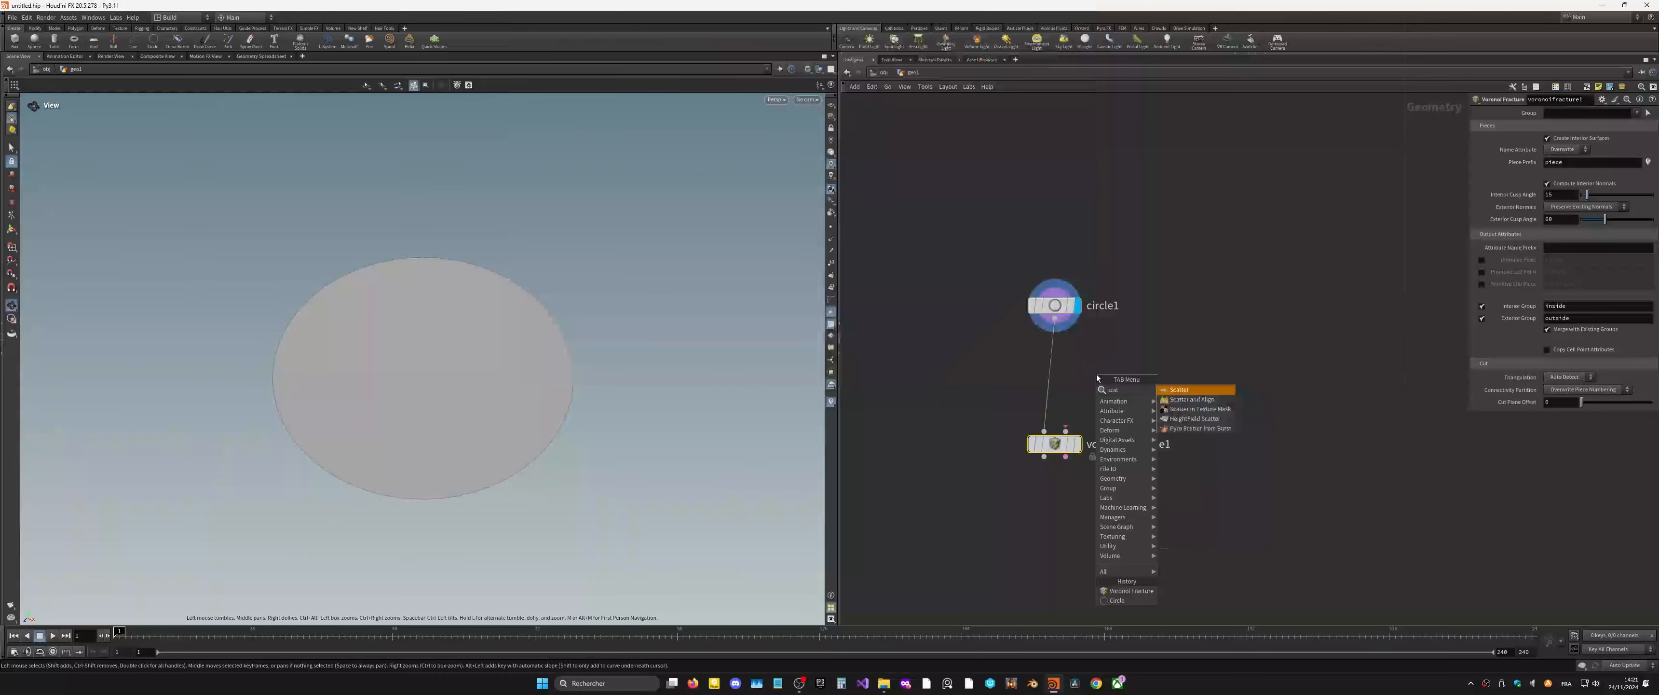
{"action": "key", "text": "Return"}
{"action": "left_click", "coordinate": [1133, 365]}
{"action": "left_click", "coordinate": [1054, 445]}
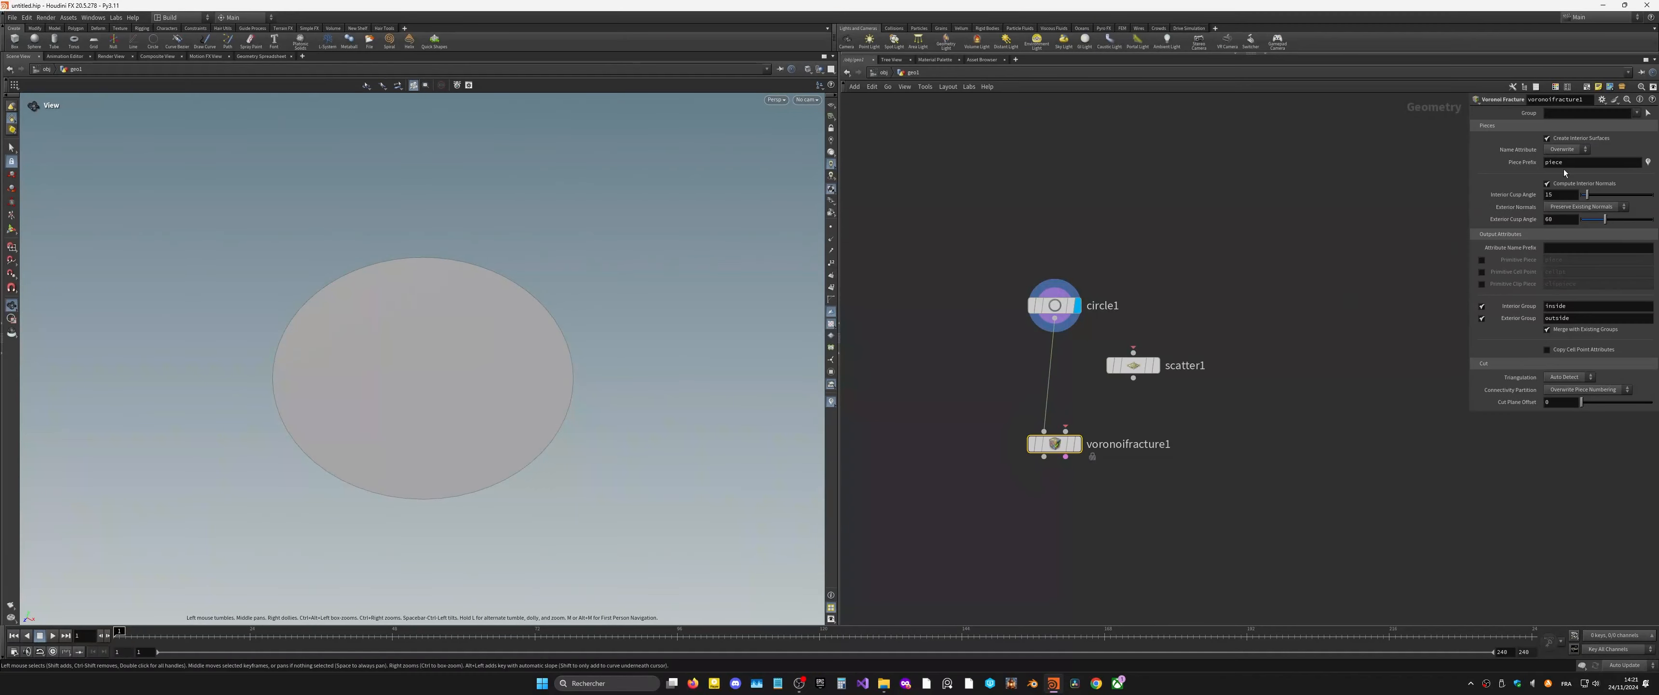
{"action": "left_click_drag", "start_coordinate": [1054, 318], "coordinate": [1066, 430]}
{"action": "left_click", "coordinate": [1077, 443]}
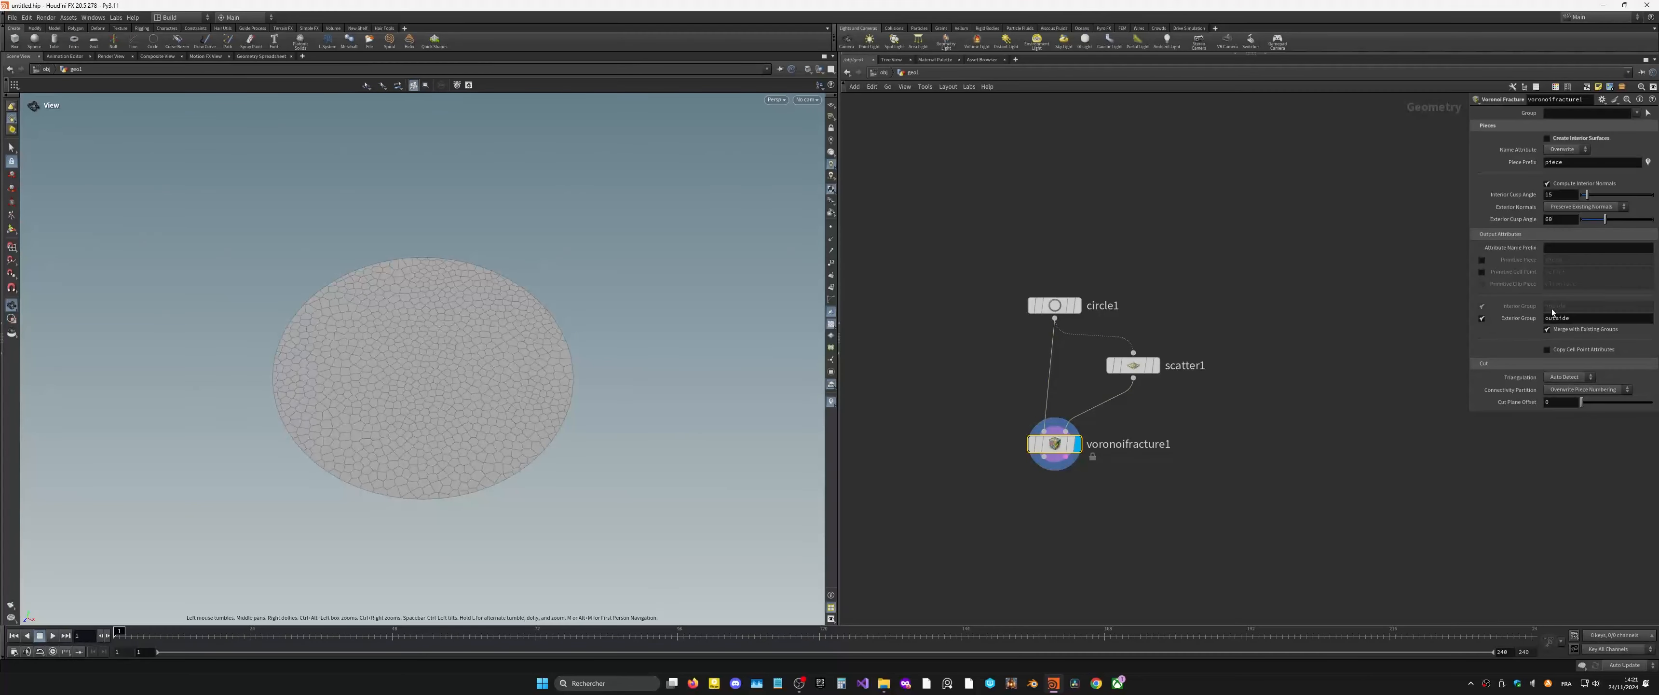
Step: Lower the Scatter node's forced total point count and adjust its relax iterations
{"action": "left_click", "coordinate": [1134, 364]}
{"action": "left_click_drag", "start_coordinate": [1593, 160], "coordinate": [1603, 162]}
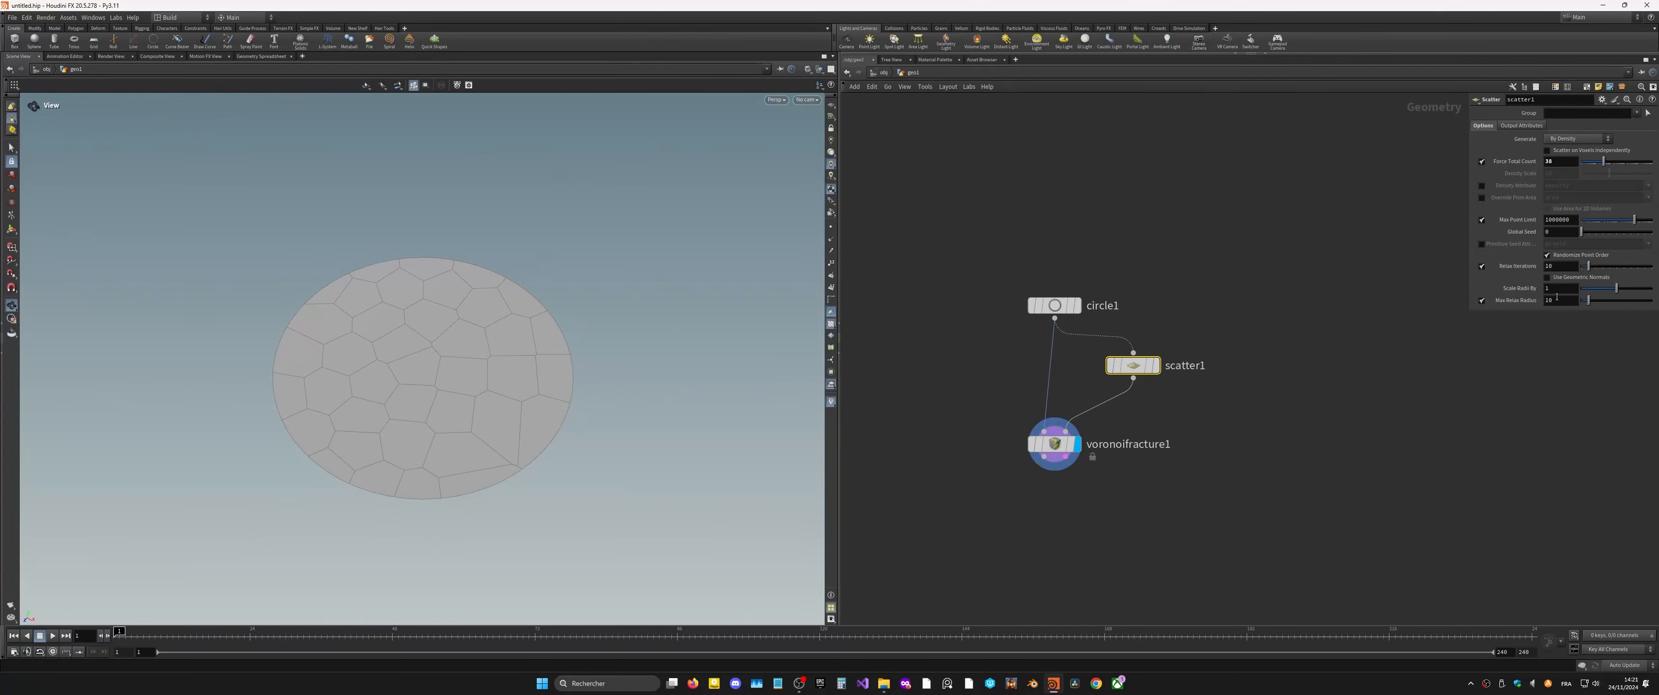
{"action": "left_click_drag", "start_coordinate": [1590, 269], "coordinate": [1582, 270]}
Step: Delete the Scatter node from the network and move the circle node aside
{"action": "left_click_drag", "start_coordinate": [1127, 375], "coordinate": [1028, 207]}
{"action": "left_click_drag", "start_coordinate": [1064, 390], "coordinate": [1058, 351]}
{"action": "left_click_drag", "start_coordinate": [1056, 301], "coordinate": [970, 300]}
{"action": "left_click", "coordinate": [1024, 202]}
{"action": "key", "text": "Delete"}
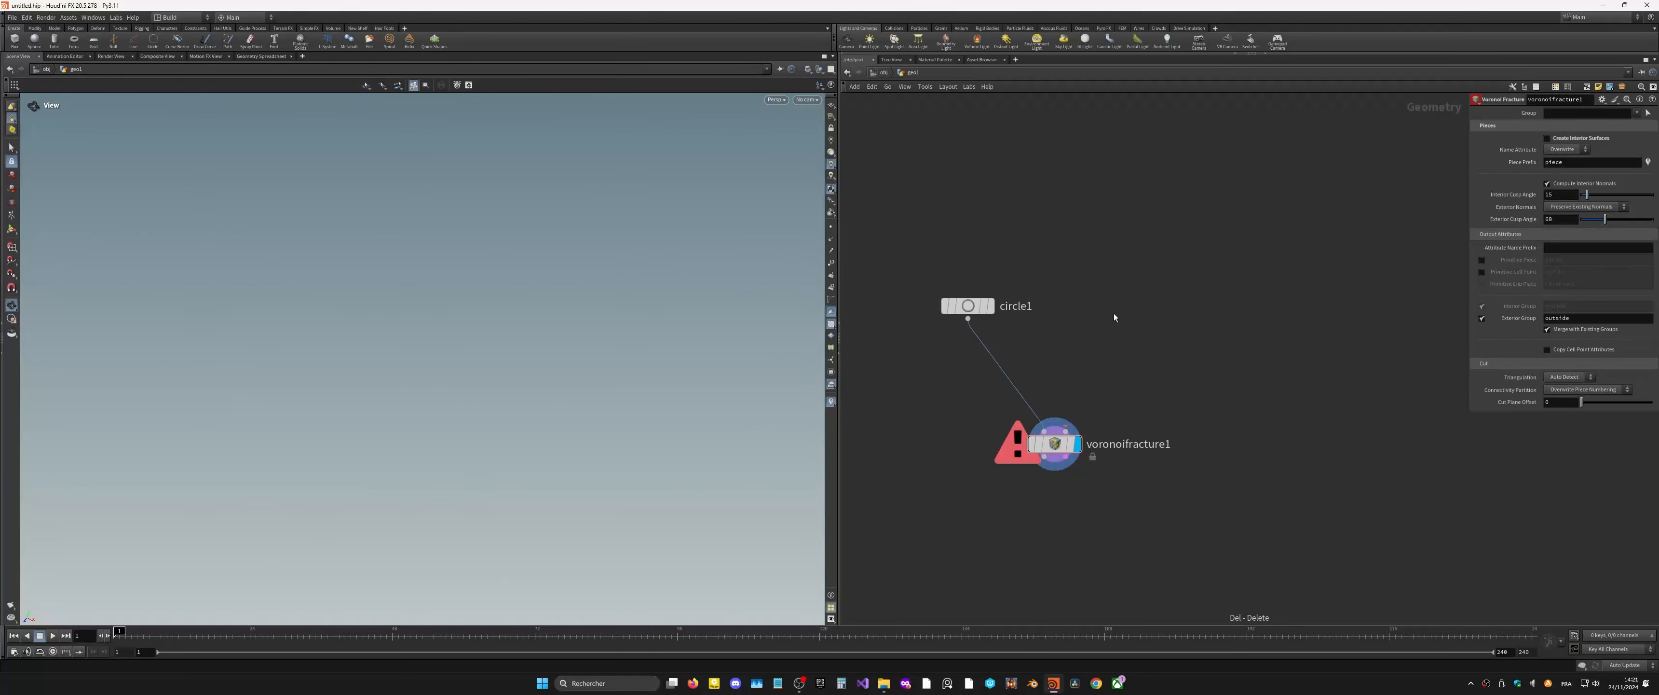
Step: Add a second Circle node oriented to the ZX Plane with a uniform scale of 0.2
{"action": "key", "text": "Tab"}
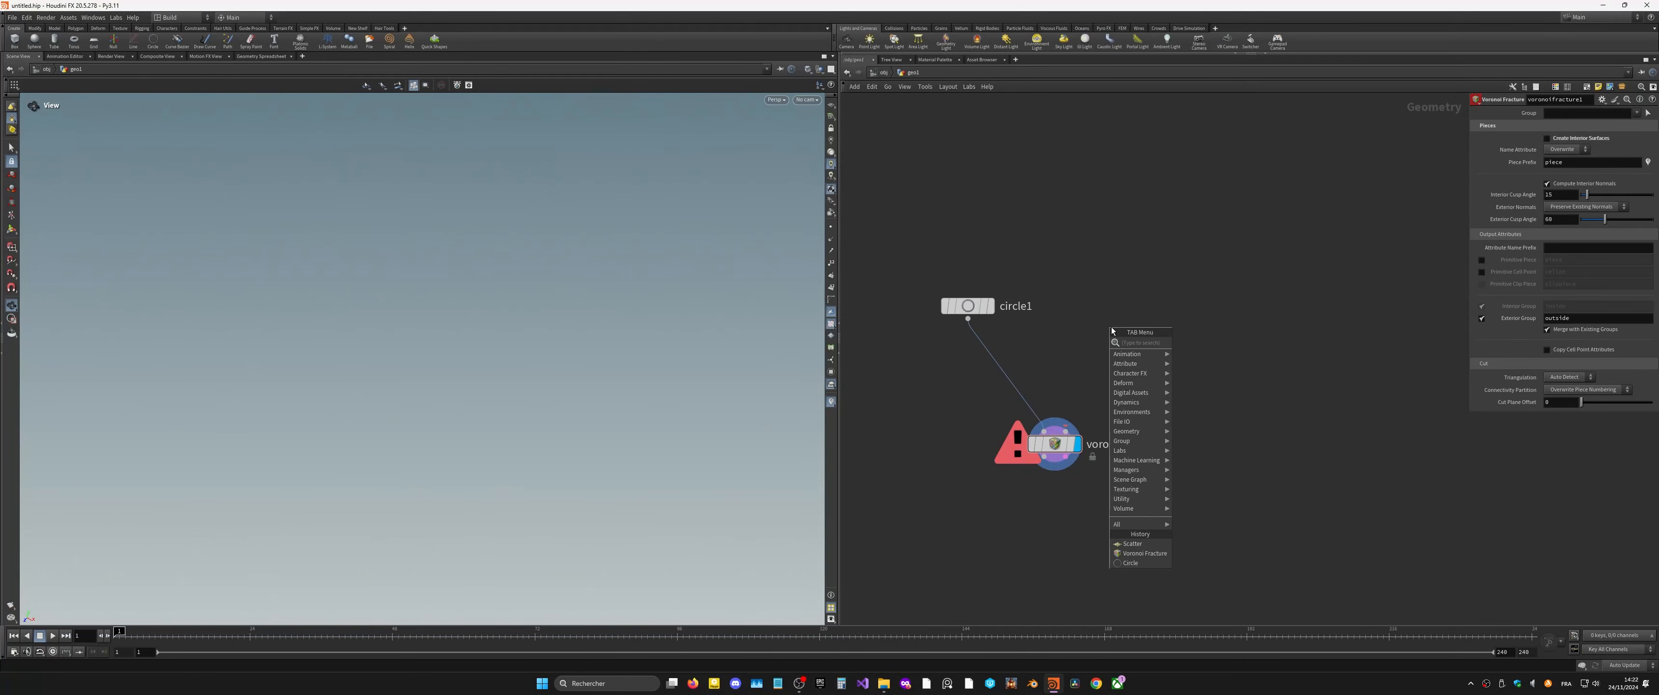
{"action": "type", "text": "ci"}
{"action": "left_click", "coordinate": [1229, 342]}
{"action": "left_click", "coordinate": [1189, 320]}
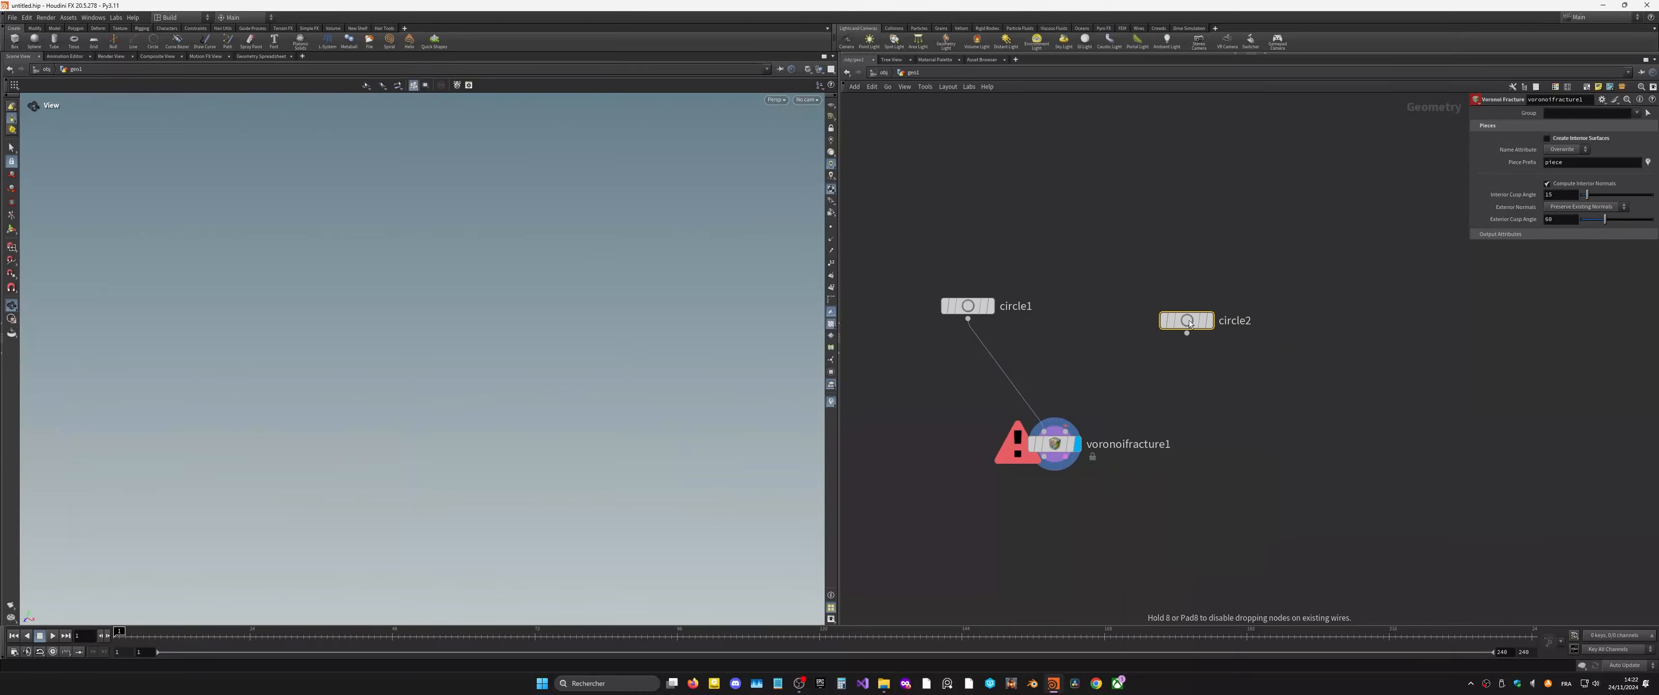
{"action": "left_click", "coordinate": [1562, 125]}
{"action": "left_click", "coordinate": [1564, 154]}
{"action": "left_click", "coordinate": [1575, 176]}
{"action": "type", "text": ".2"}
{"action": "key", "text": "Return"}
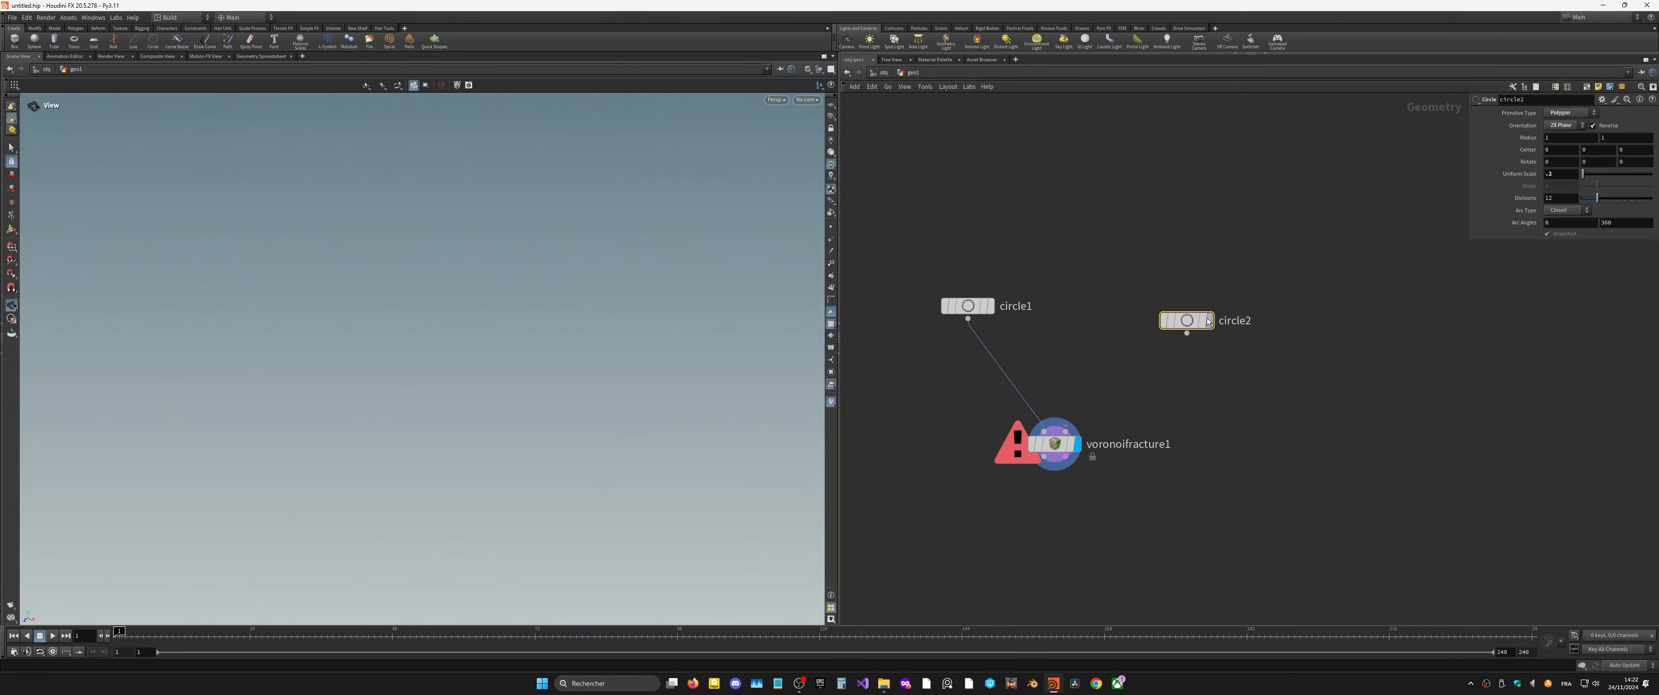
Step: Duplicate the second circle and add a Copy to Points node below the two small circles
{"action": "left_click_drag", "start_coordinate": [1196, 326], "coordinate": [1115, 286], "text": "alt"}
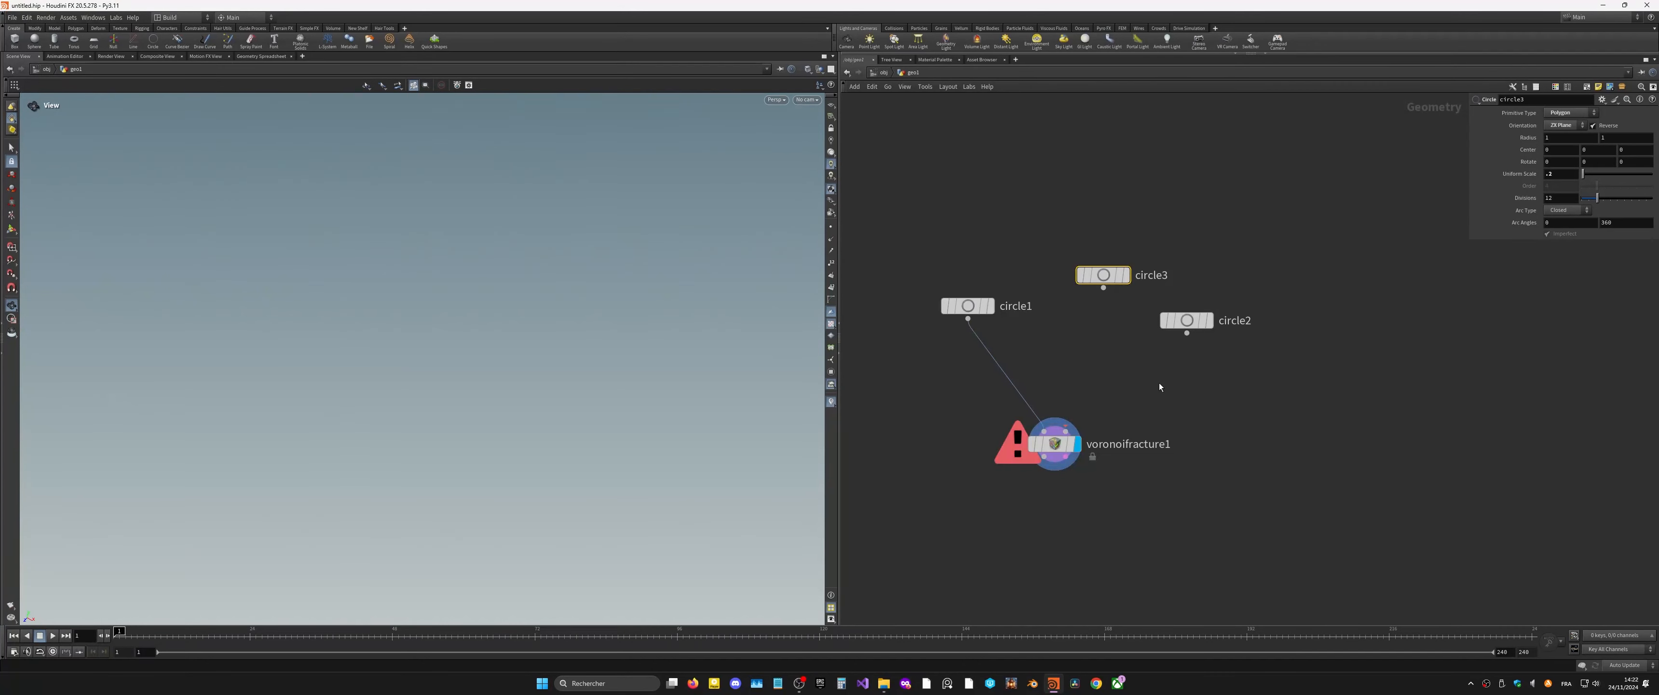
{"action": "key", "text": "Tab"}
{"action": "type", "text": "cop"}
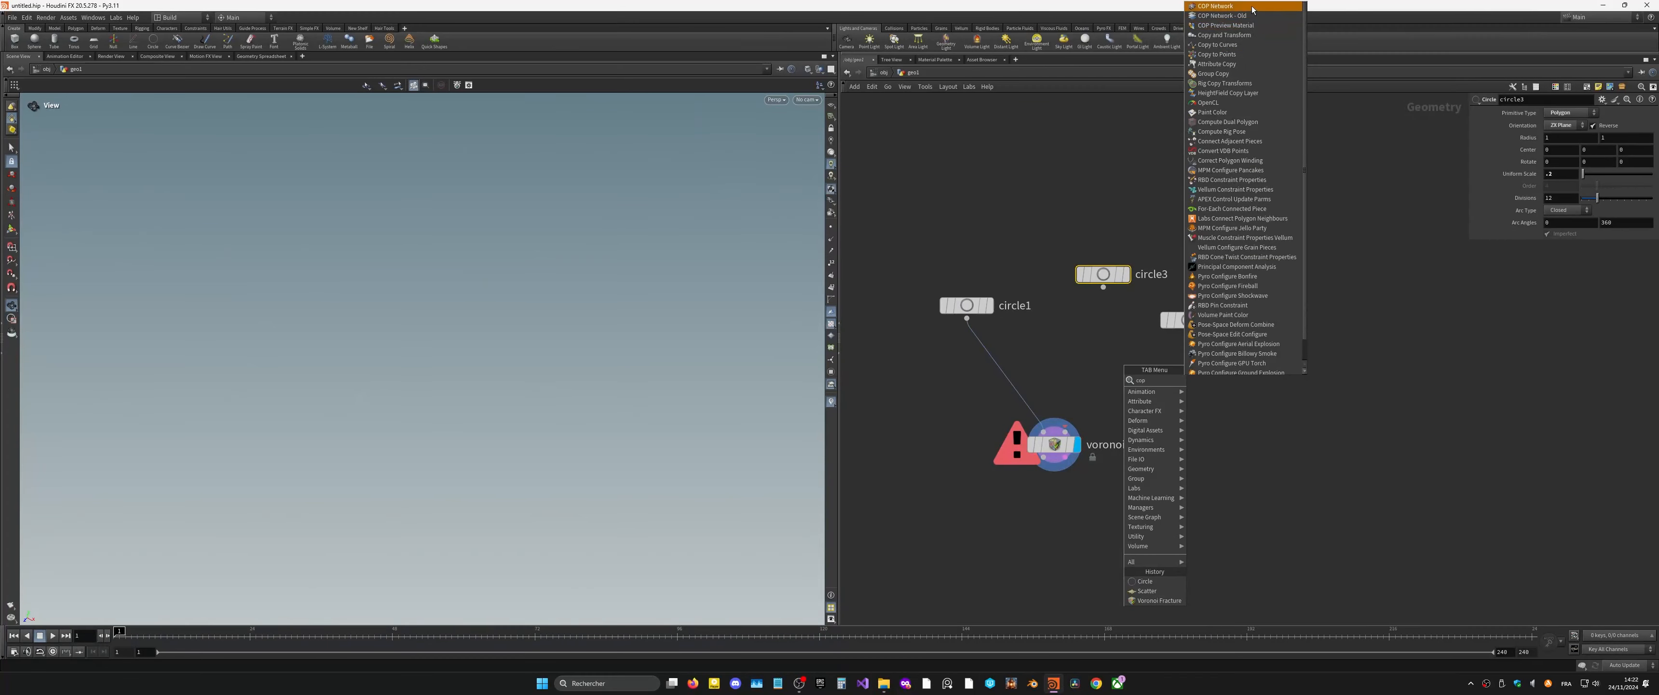
{"action": "left_click", "coordinate": [1221, 54]}
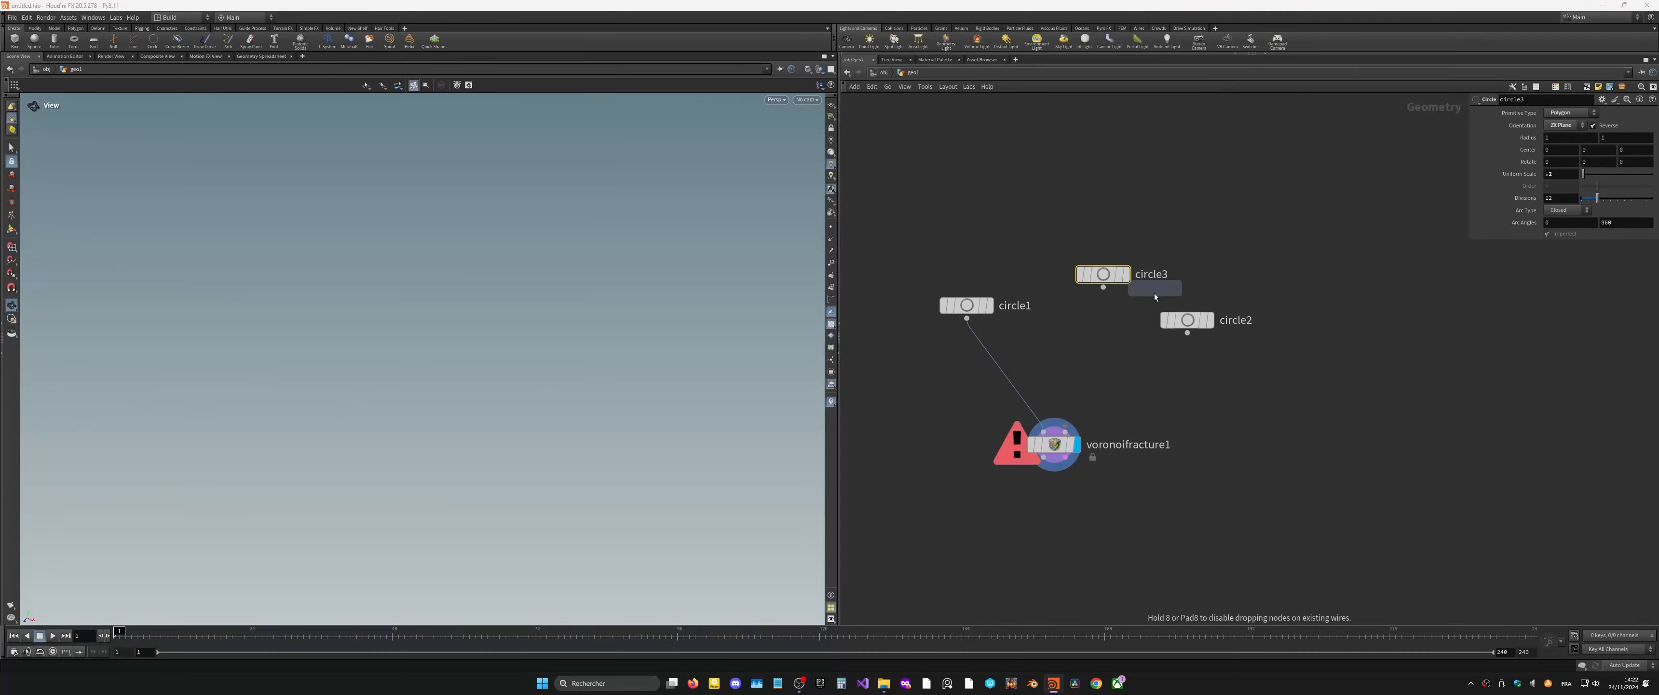
{"action": "left_click", "coordinate": [1163, 359]}
Step: Turn on point display and show Copy to Points with the duplicated circle as source and the second circle as target
{"action": "left_click", "coordinate": [1209, 319]}
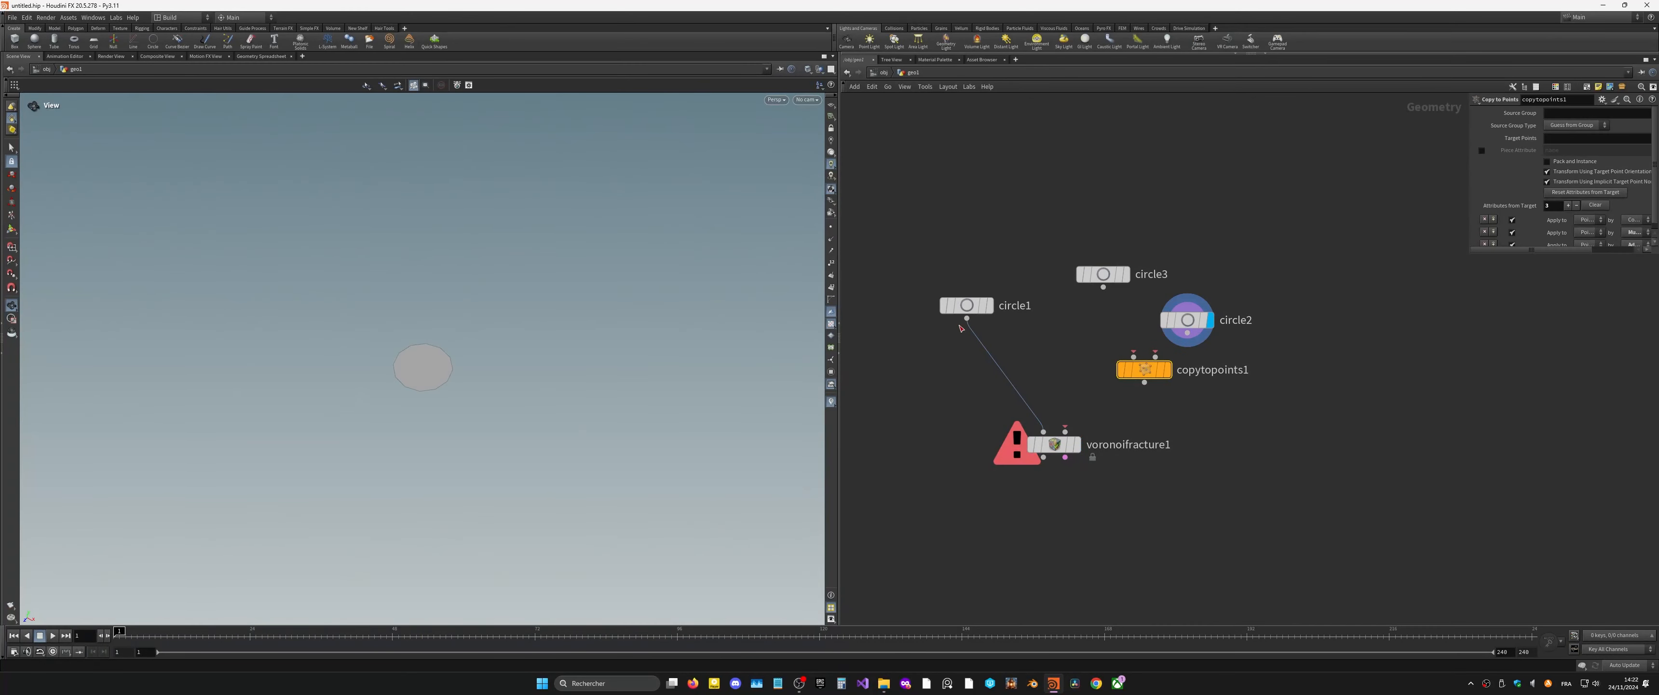
{"action": "left_click", "coordinate": [831, 227]}
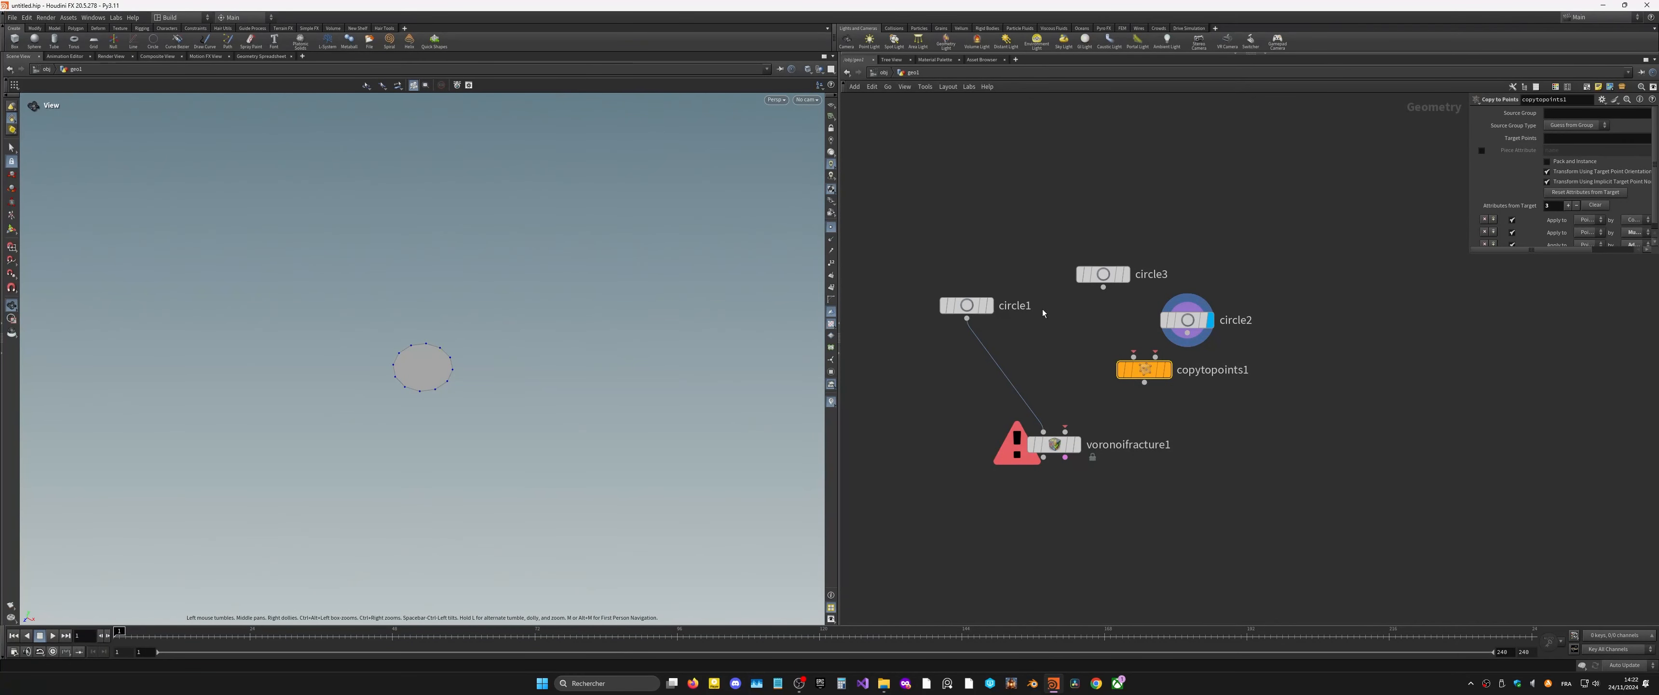
{"action": "left_click_drag", "start_coordinate": [1104, 286], "coordinate": [1156, 356]}
{"action": "left_click", "coordinate": [1168, 369]}
{"action": "left_click_drag", "start_coordinate": [526, 310], "coordinate": [586, 326]}
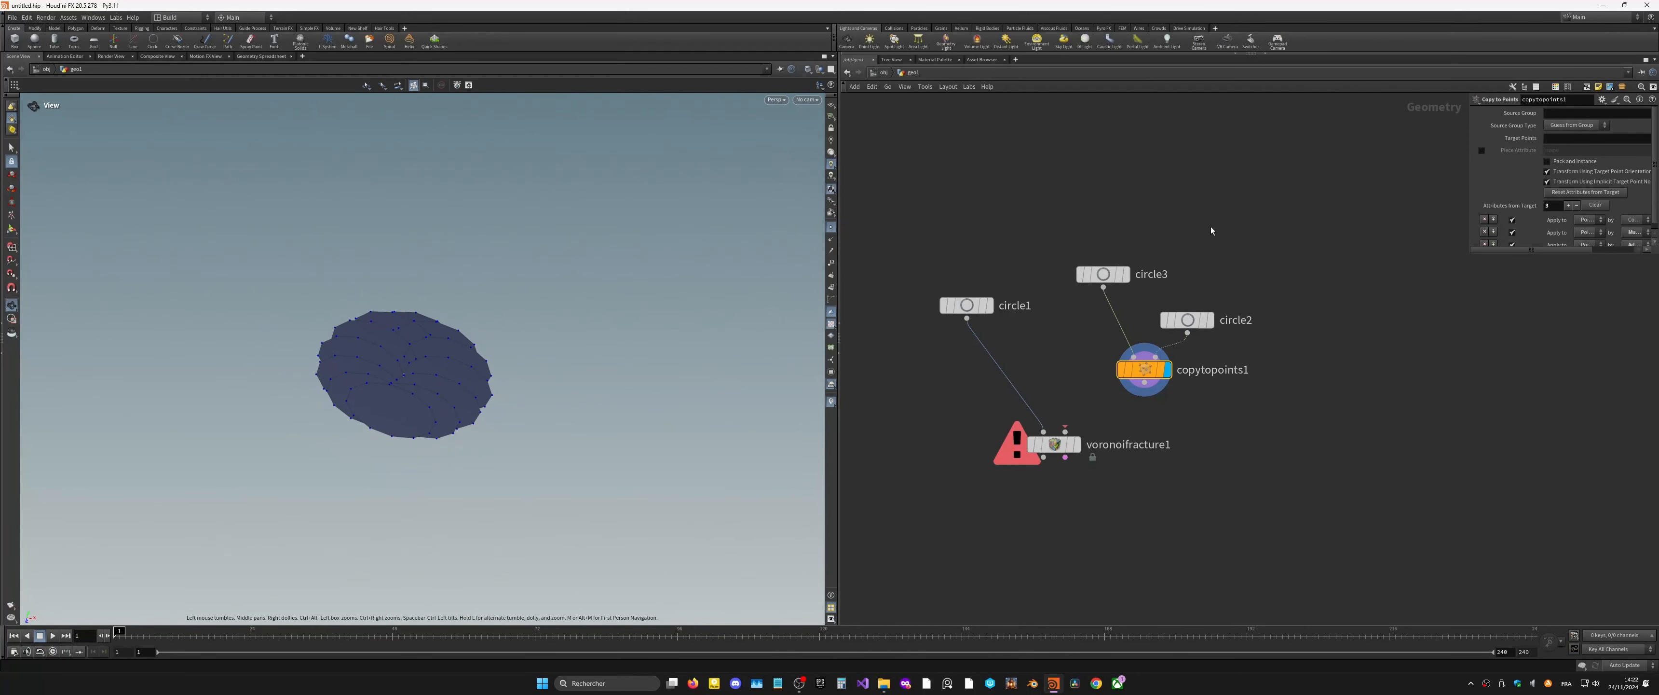
Step: Set the duplicated circle's orientation to XY Plane and tidy the nodes around Copy to Points
{"action": "left_click", "coordinate": [1103, 274]}
{"action": "left_click", "coordinate": [1570, 126]}
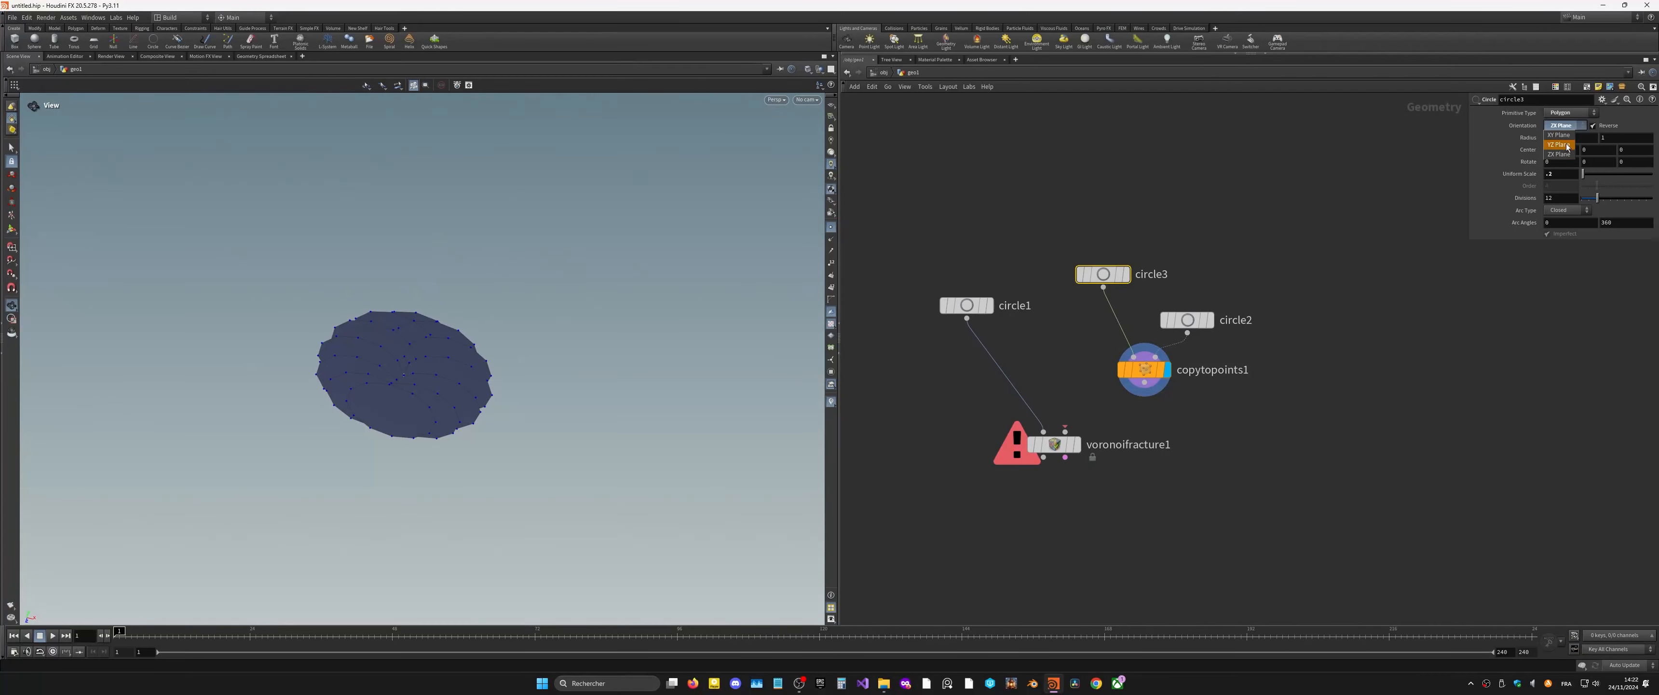
{"action": "left_click", "coordinate": [1564, 129]}
{"action": "left_click_drag", "start_coordinate": [465, 403], "coordinate": [464, 411]}
{"action": "left_click_drag", "start_coordinate": [1145, 369], "coordinate": [1135, 380]}
{"action": "left_click_drag", "start_coordinate": [1101, 278], "coordinate": [1091, 298]}
{"action": "left_click_drag", "start_coordinate": [1187, 320], "coordinate": [1191, 316]}
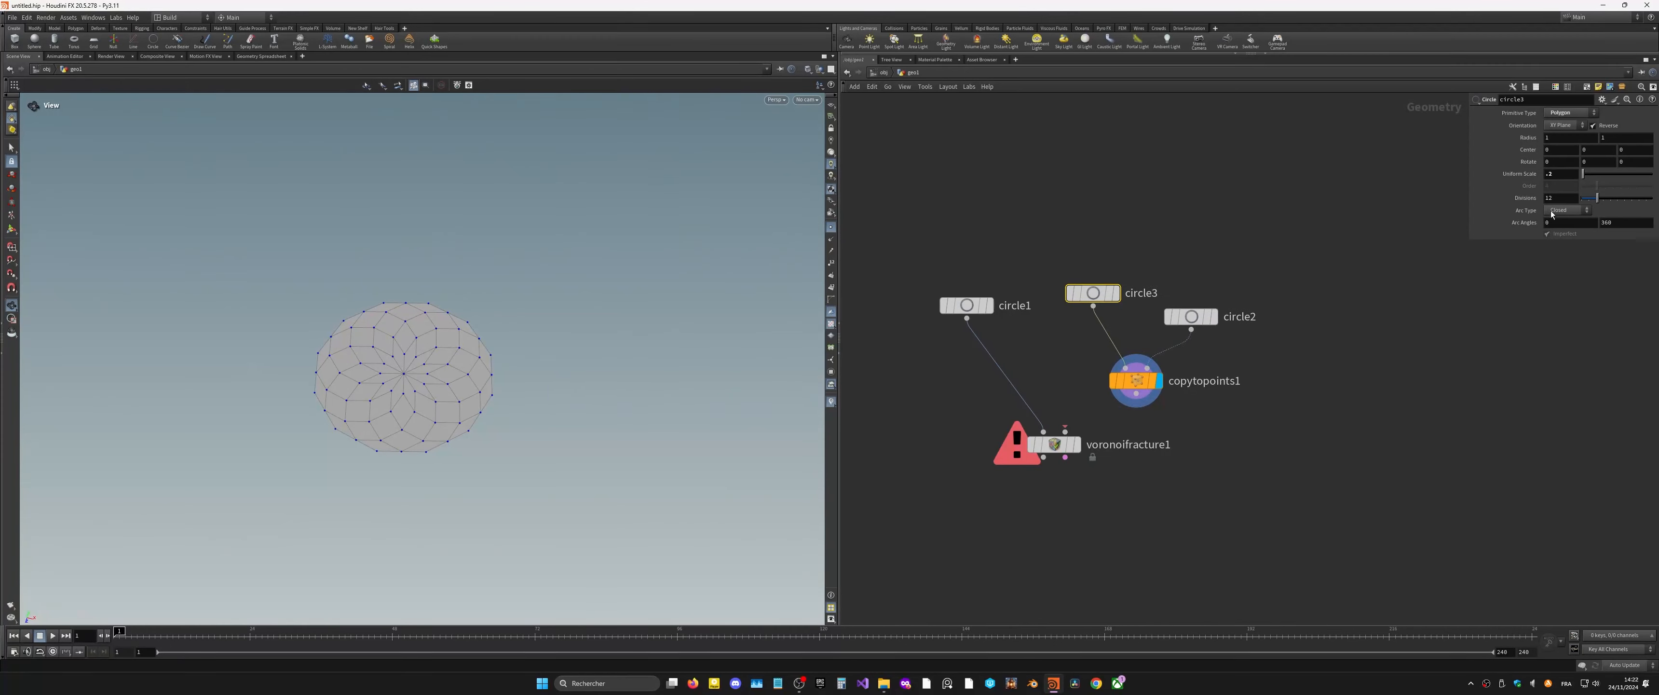
Step: Try a larger uniform scale on the duplicated circle, and set it to 0.1
{"action": "middle_click_drag", "start_coordinate": [1565, 175], "coordinate": [1304, 246]}
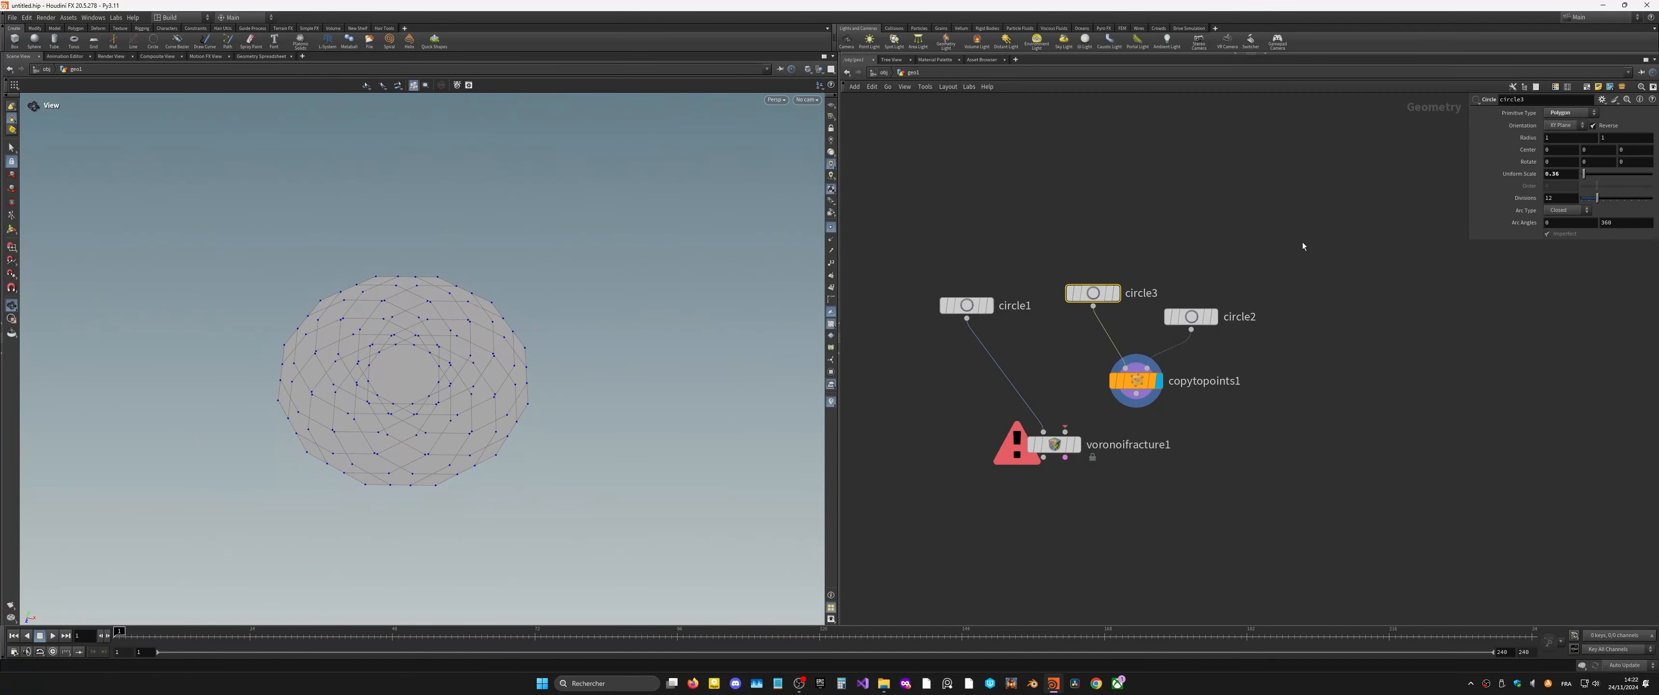
{"action": "left_click_drag", "start_coordinate": [1564, 174], "coordinate": [1474, 183]}
{"action": "type", "text": ".1"}
{"action": "key", "text": "Return"}
Step: Set the second circle's uniform scale to 0.44 and display the fracture with Copy to Points as its second input
{"action": "left_click", "coordinate": [1191, 316]}
{"action": "middle_click_drag", "start_coordinate": [1563, 174], "coordinate": [649, 331]}
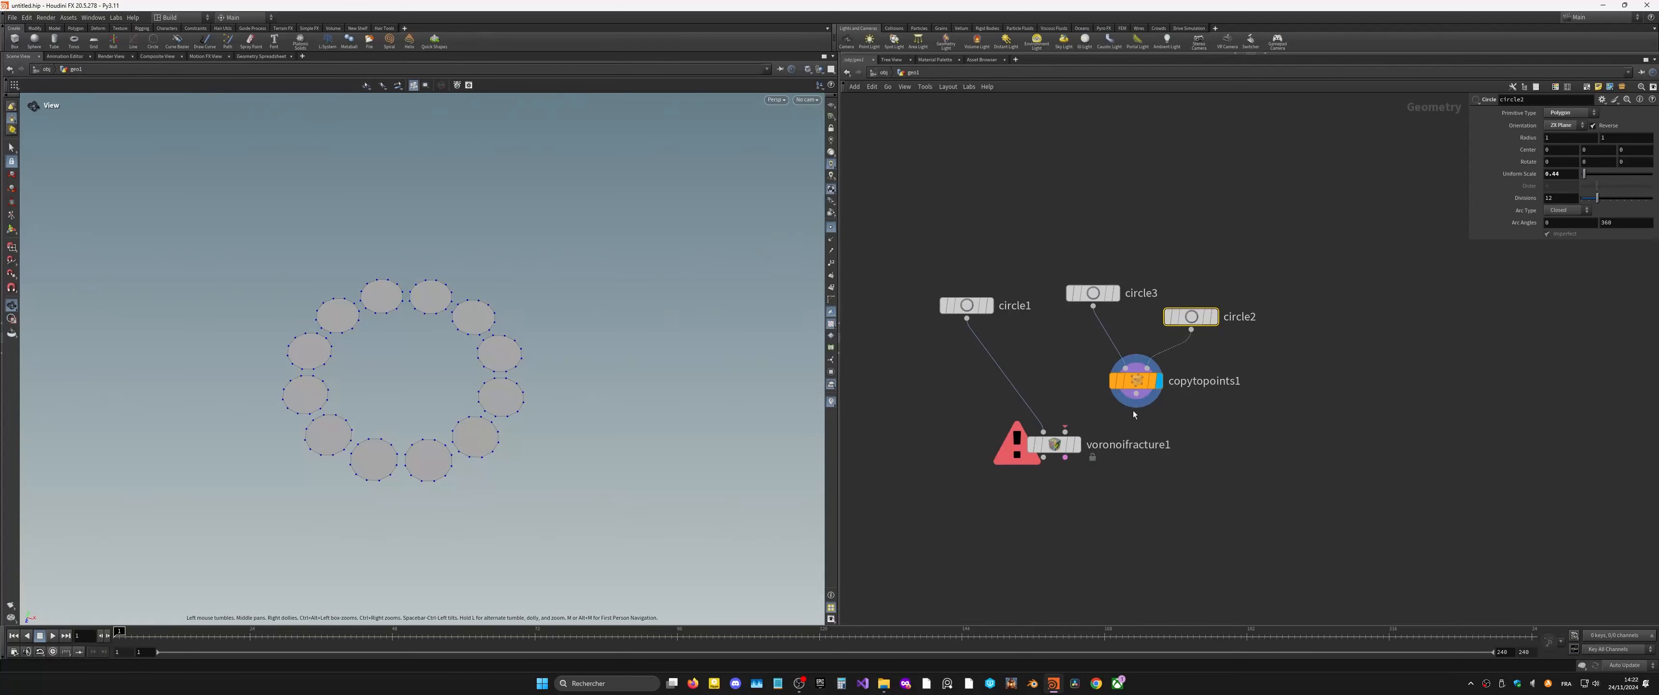
{"action": "left_click", "coordinate": [1079, 443]}
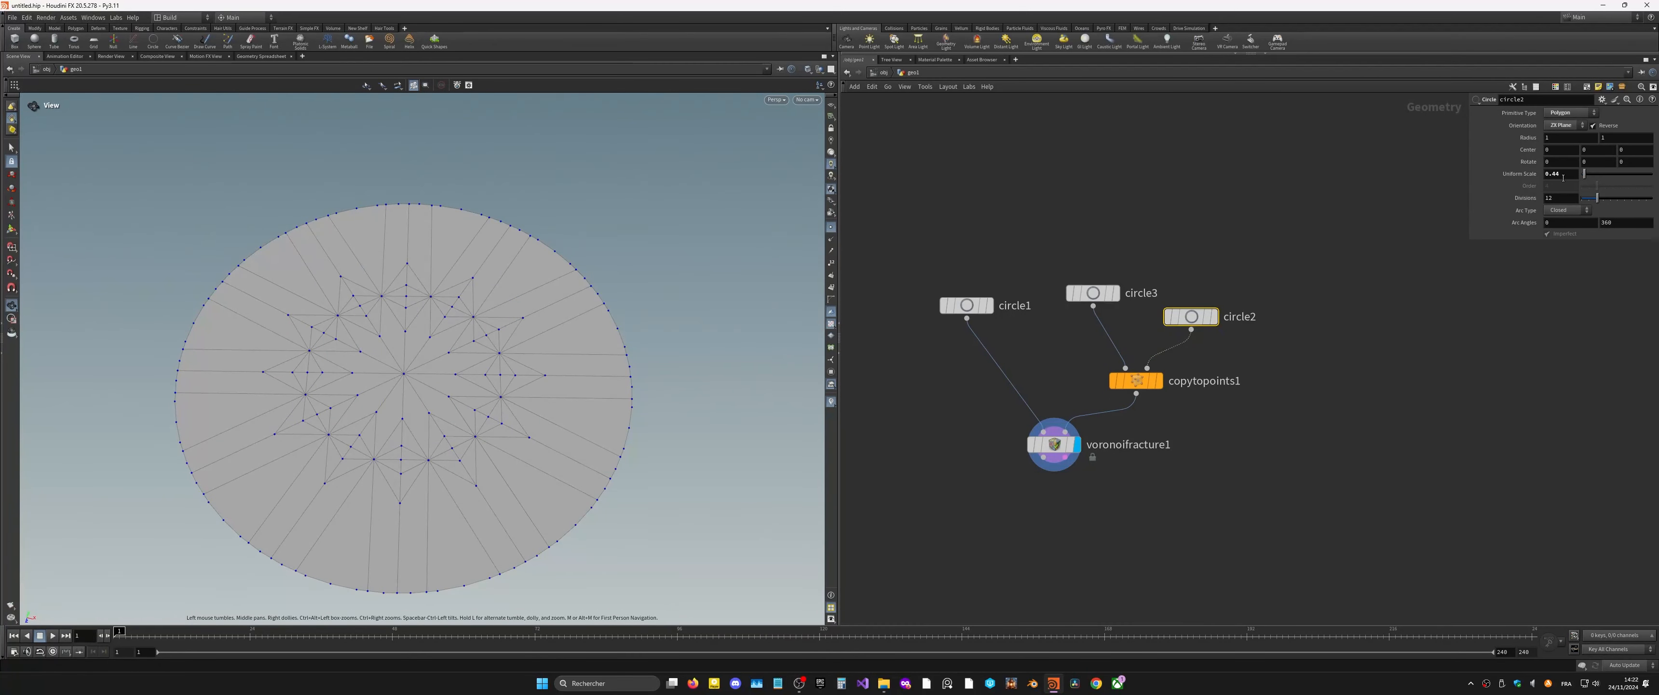
Step: Change the second circle's uniform scale to -0.6 and the duplicated circle's uniform scale to about 0.39
{"action": "middle_click_drag", "start_coordinate": [1574, 196], "coordinate": [1136, 264]}
{"action": "left_click_drag", "start_coordinate": [1099, 297], "coordinate": [1092, 320]}
{"action": "left_click", "coordinate": [1092, 321]}
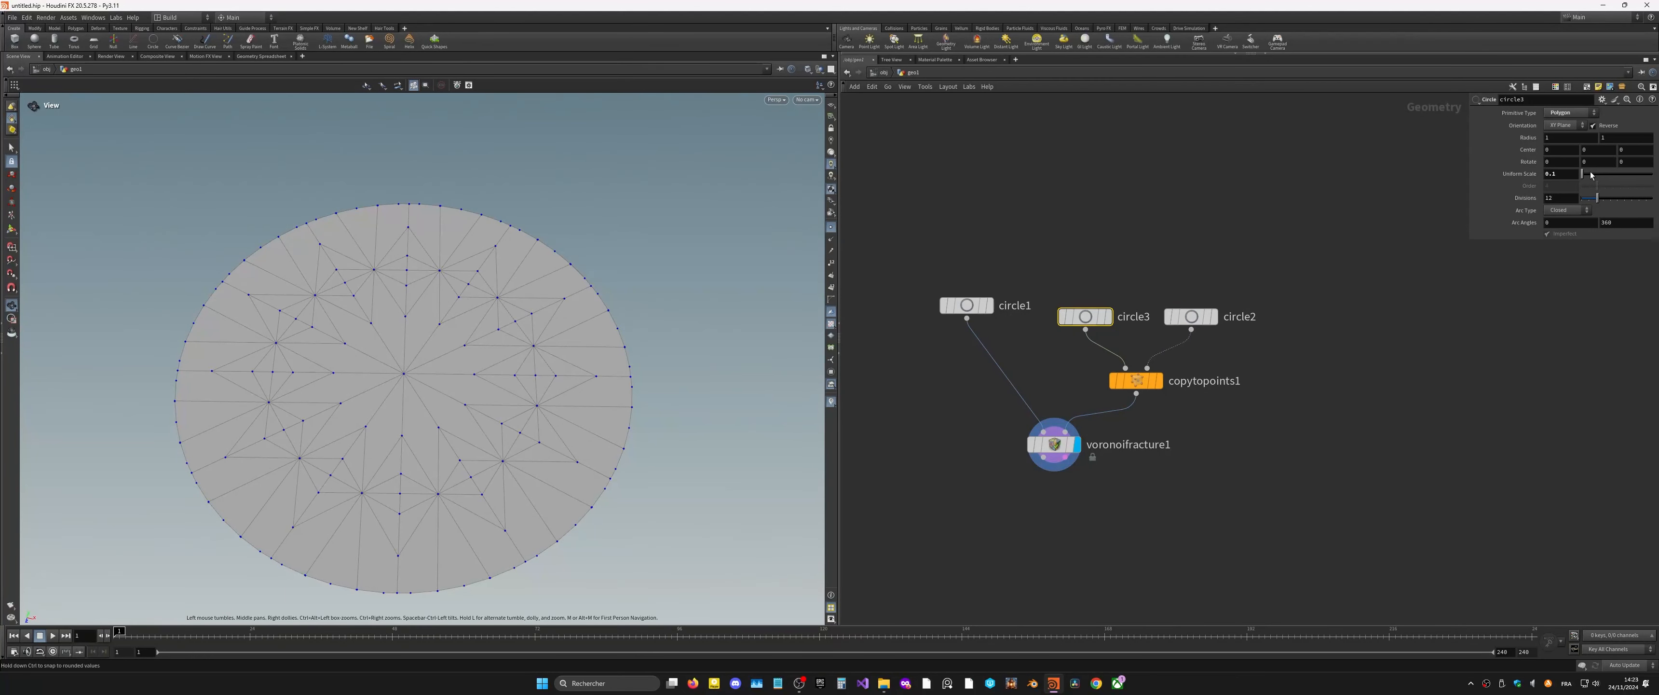
{"action": "mouse_move", "coordinate": [1562, 197]}
{"action": "middle_mouse_down"}
{"action": "mouse_move", "coordinate": [28, 194]}
{"action": "mouse_move", "coordinate": [1611, 198]}
{"action": "mouse_move", "coordinate": [1578, 205]}
{"action": "middle_mouse_up"}
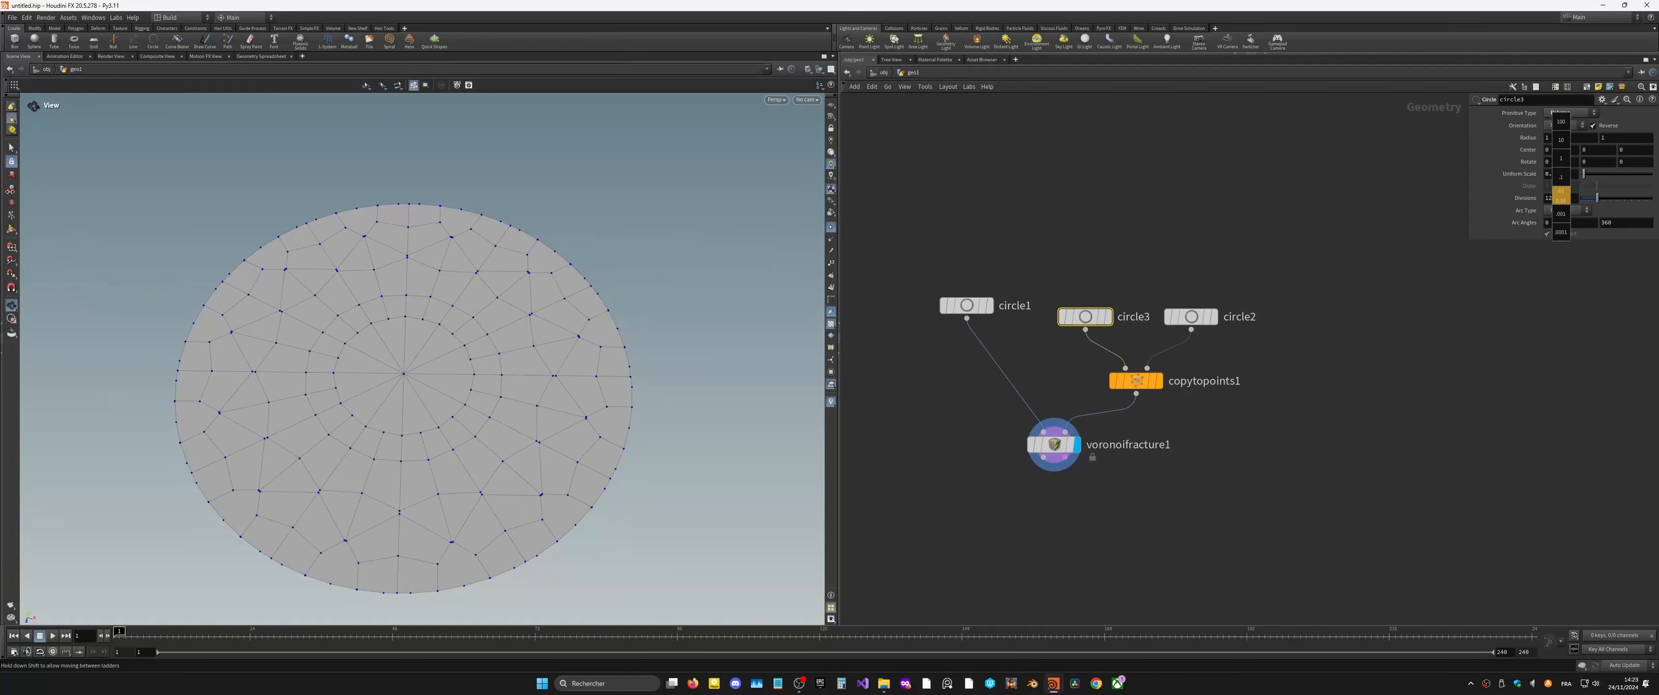
{"action": "middle_click_drag", "start_coordinate": [14, 190], "coordinate": [14, 190]}
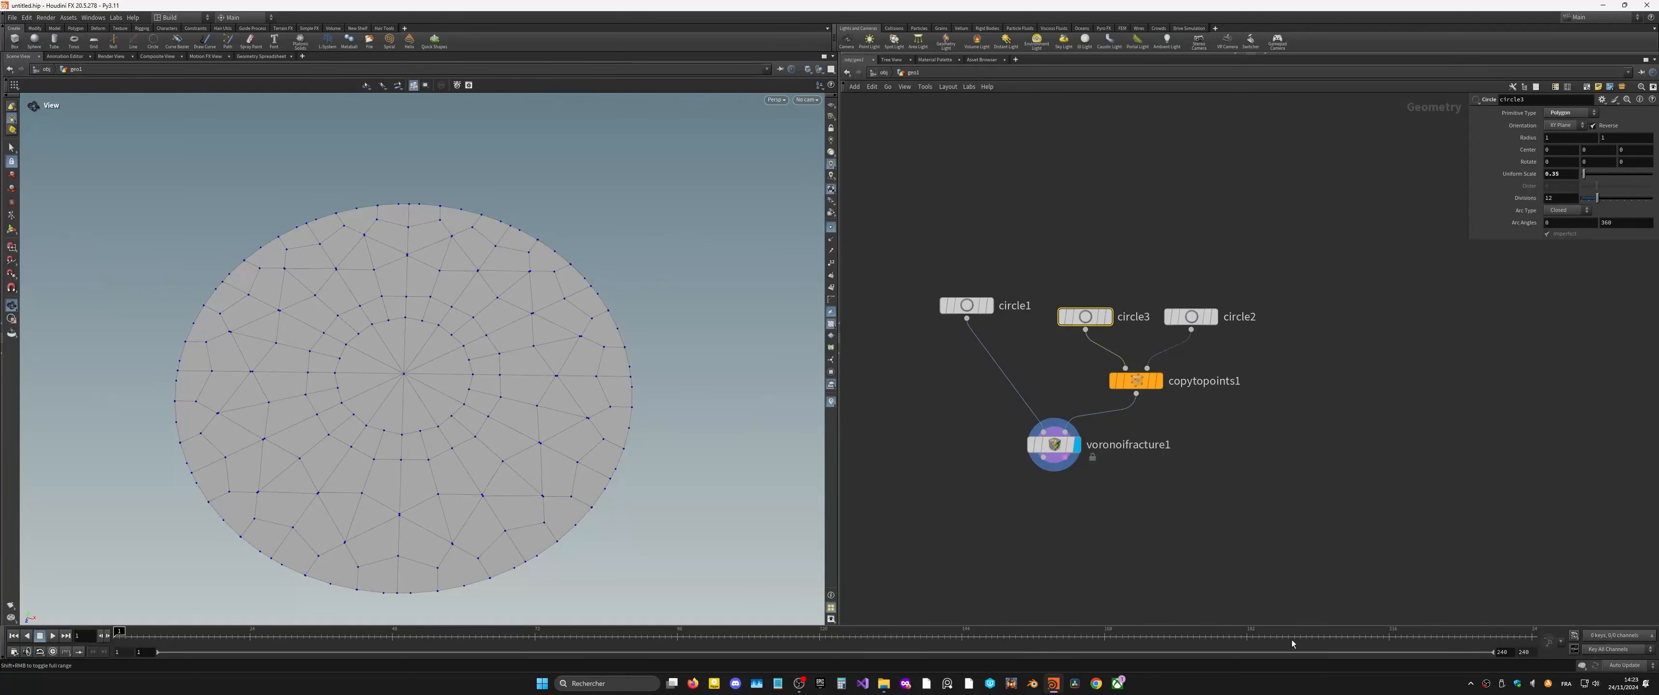
Step: Move the Voronoi Fracture node directly below the first circle
{"action": "mouse_move", "coordinate": [1090, 317]}
{"action": "middle_click_drag", "start_coordinate": [1129, 475], "coordinate": [1168, 402]}
{"action": "left_click_drag", "start_coordinate": [1100, 375], "coordinate": [1019, 378]}
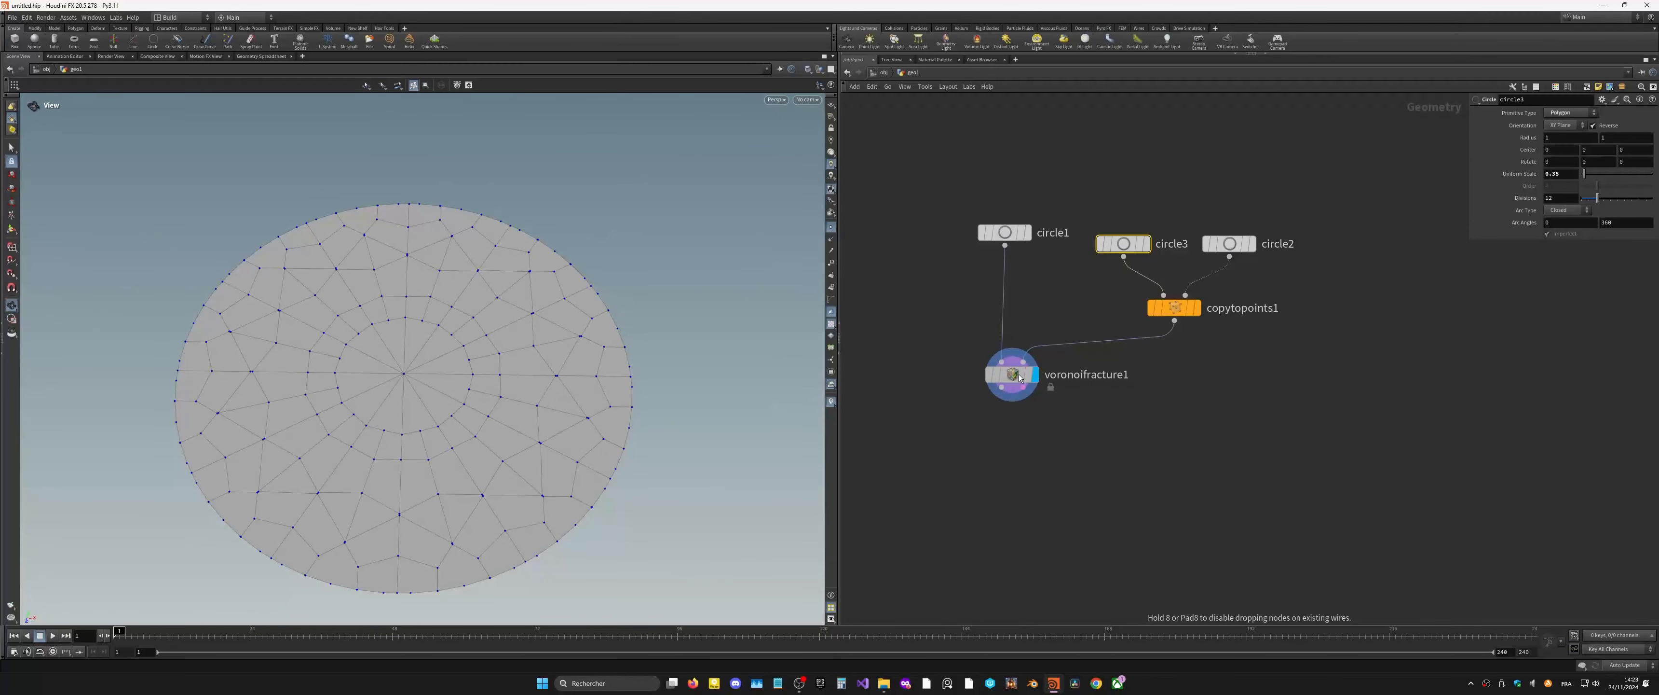
Step: Set the second circle's divisions to 4 and compare the Copy to Points output with the fracture
{"action": "left_click", "coordinate": [1229, 243]}
{"action": "left_click_drag", "start_coordinate": [1604, 199], "coordinate": [1587, 200]}
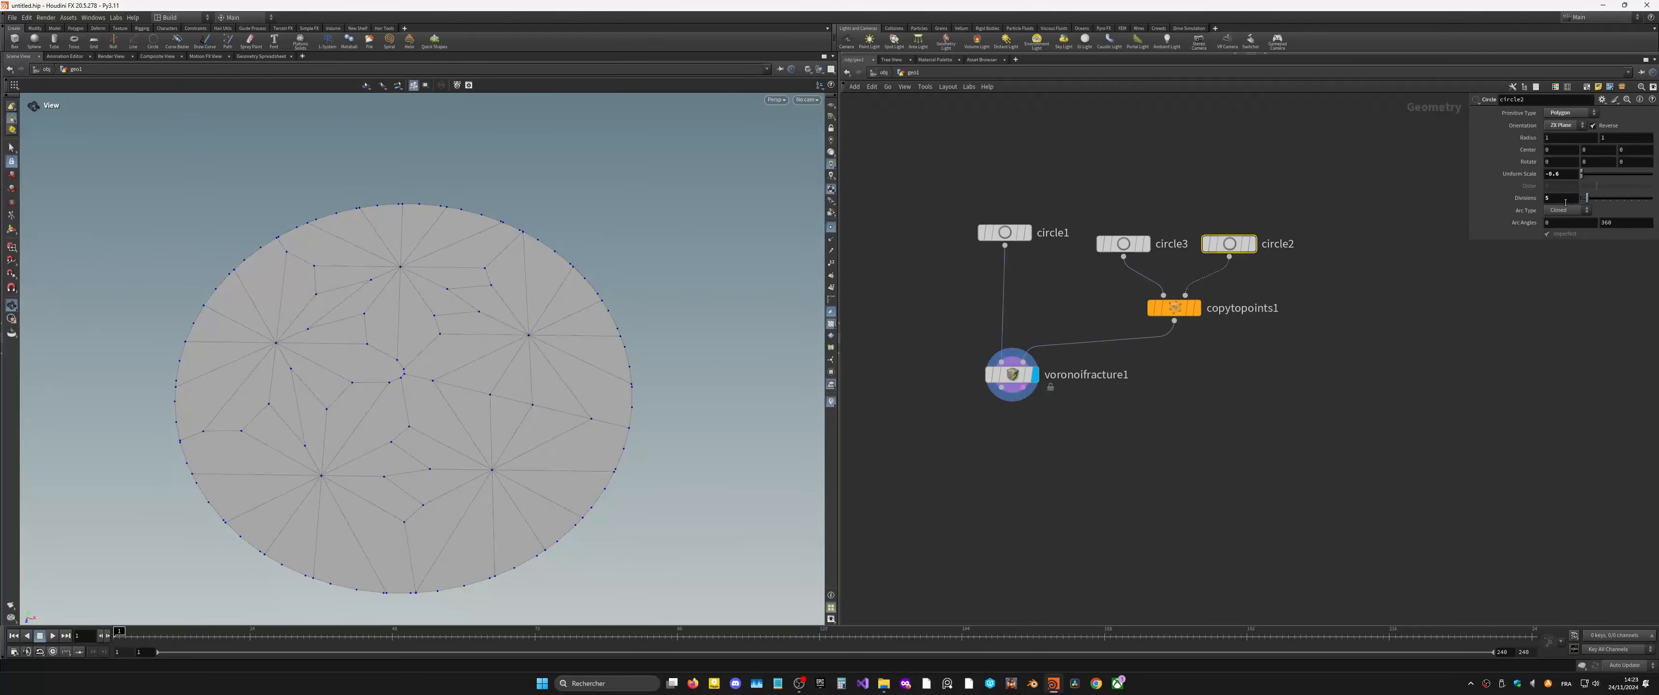
{"action": "type", "text": "4"}
{"action": "key", "text": "Return"}
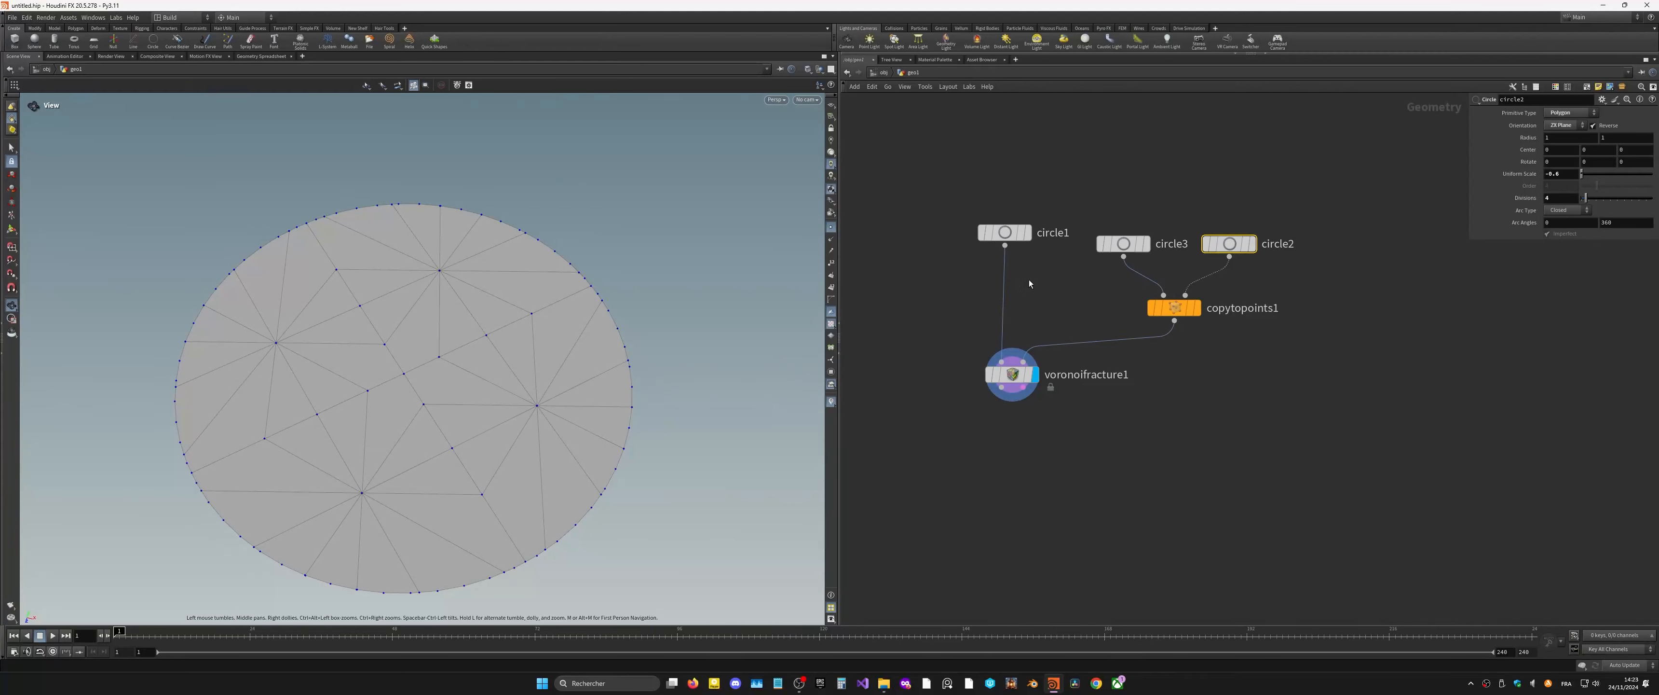
{"action": "left_click", "coordinate": [1199, 308]}
{"action": "left_click", "coordinate": [1033, 374]}
Step: Reset the second circle's uniform scale to 0 and raise it gradually to about 0.38
{"action": "middle_click", "coordinate": [1560, 174]}
{"action": "left_click_drag", "start_coordinate": [1558, 174], "coordinate": [1514, 184]}
{"action": "type", "text": "0"}
{"action": "key", "text": "Return"}
{"action": "middle_click_drag", "start_coordinate": [1559, 174], "coordinate": [1557, 204]}
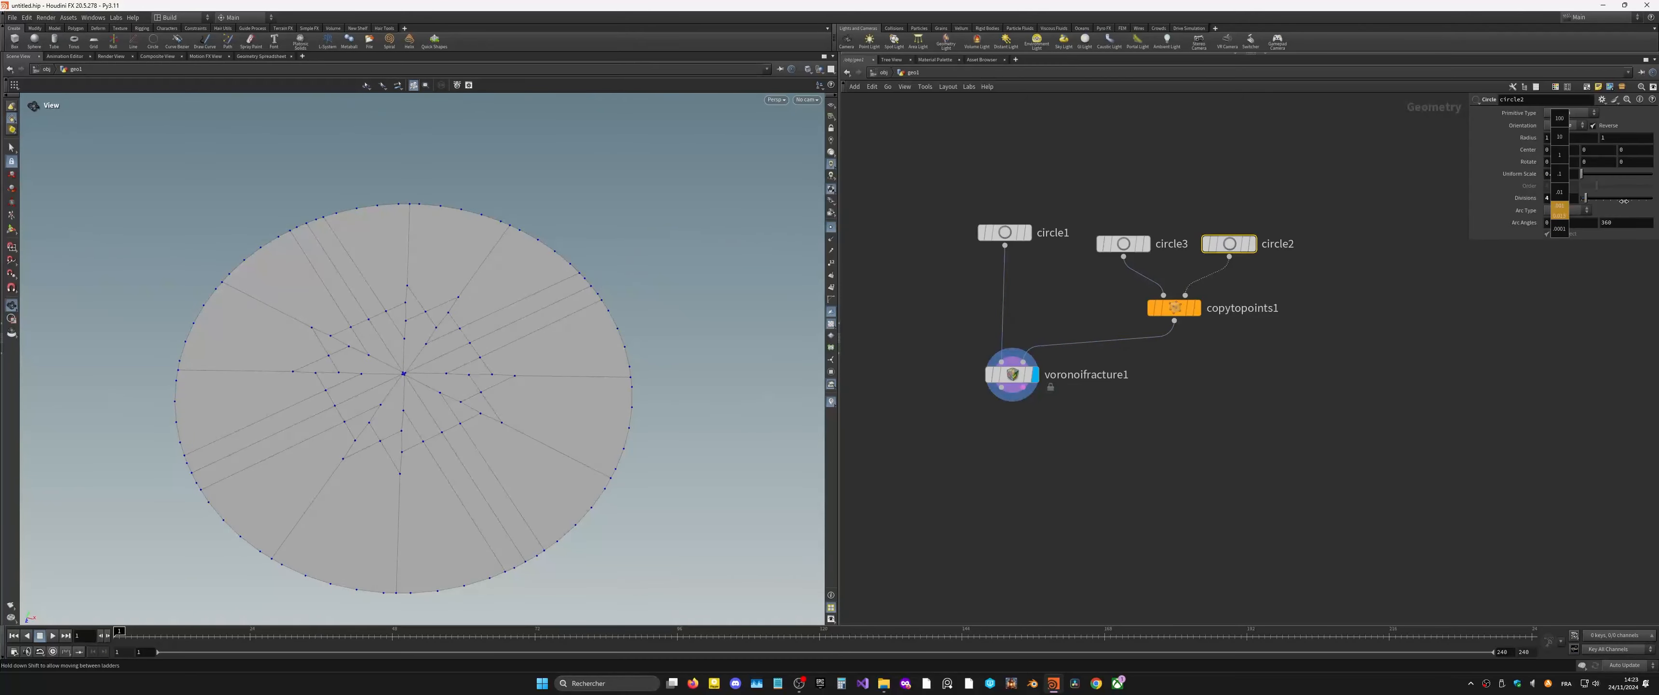
{"action": "middle_click_drag", "start_coordinate": [1407, 23], "coordinate": [1122, 67]}
{"action": "middle_click_drag", "start_coordinate": [1535, 2], "coordinate": [4, 43]}
{"action": "middle_click_drag", "start_coordinate": [1474, 86], "coordinate": [1398, 194]}
{"action": "scroll", "coordinate": [1389, 220], "scroll_direction": "down", "scroll_amount": 1}
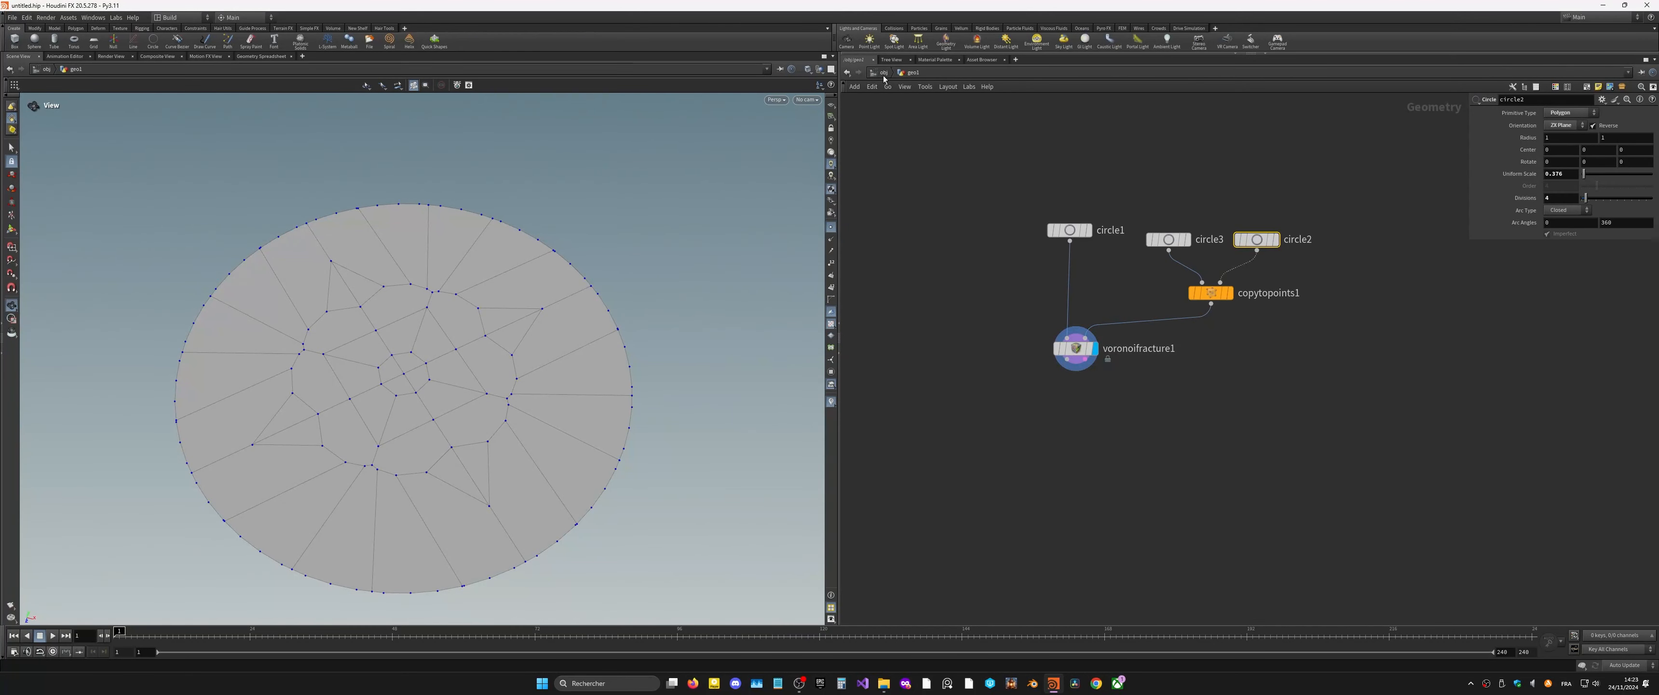
Step: Align the Voronoi Fracture node under circle1, return to the object level, and rename the geometry object to voronoi and hide it
{"action": "left_click_drag", "start_coordinate": [1070, 347], "coordinate": [1065, 349]}
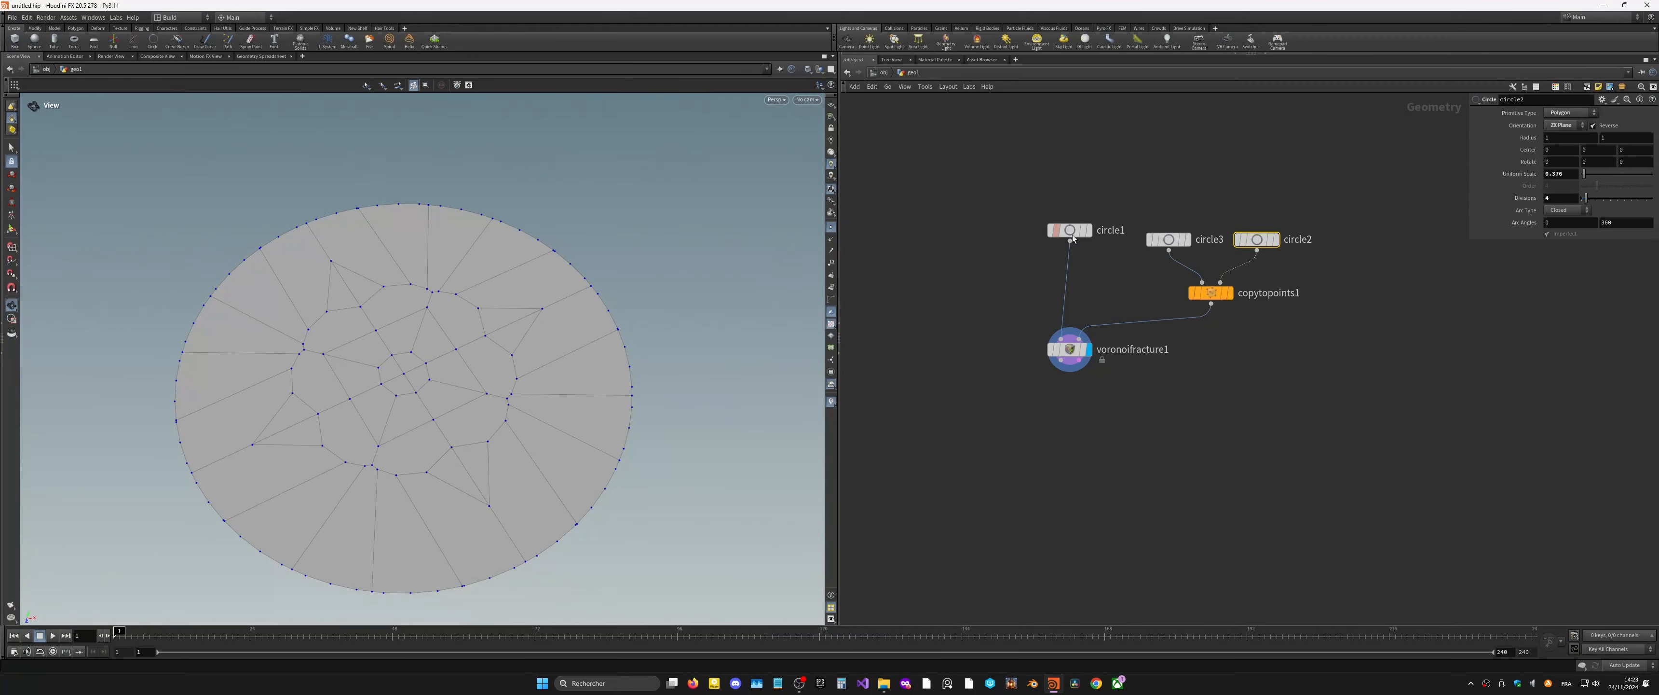
{"action": "left_click", "coordinate": [880, 72]}
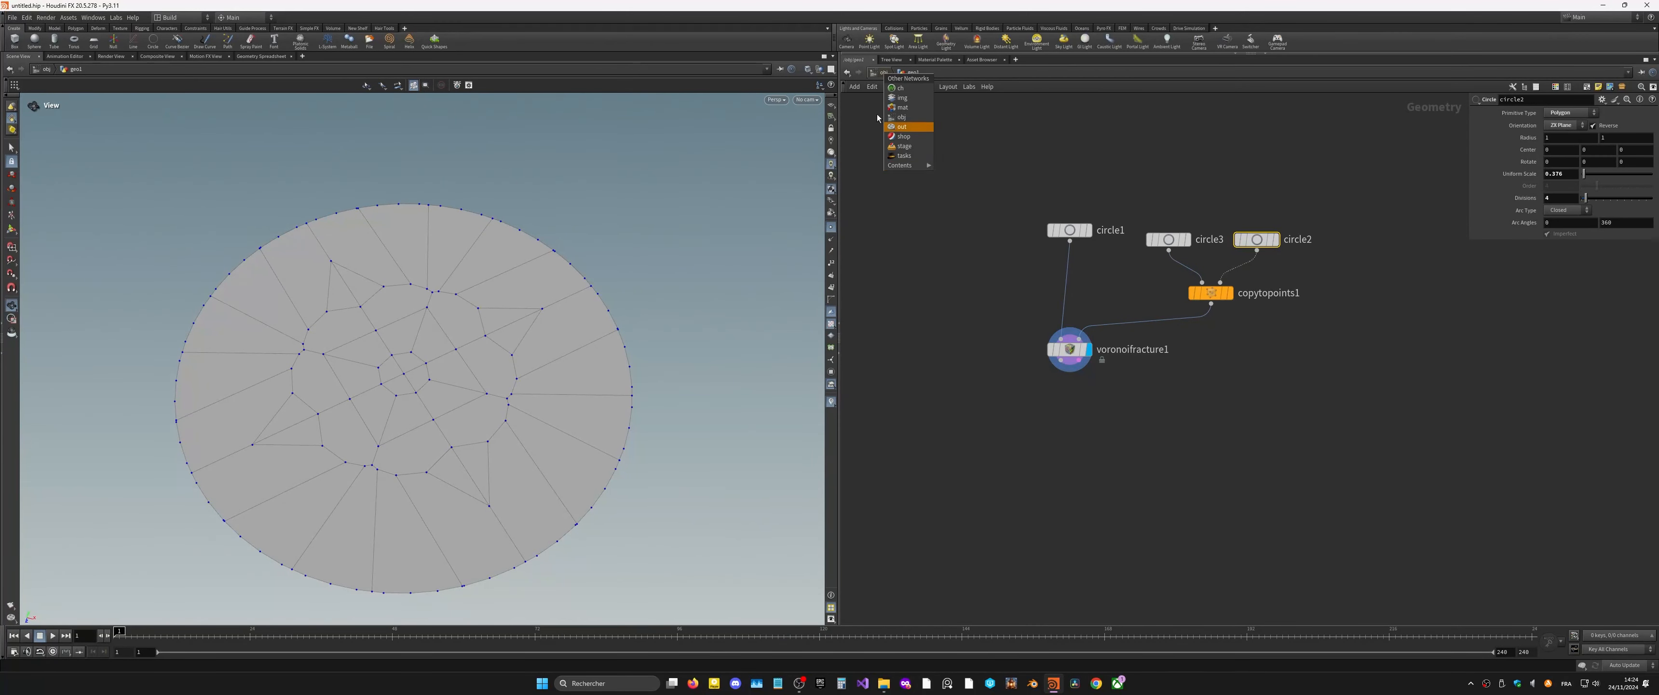
{"action": "left_click", "coordinate": [901, 117]}
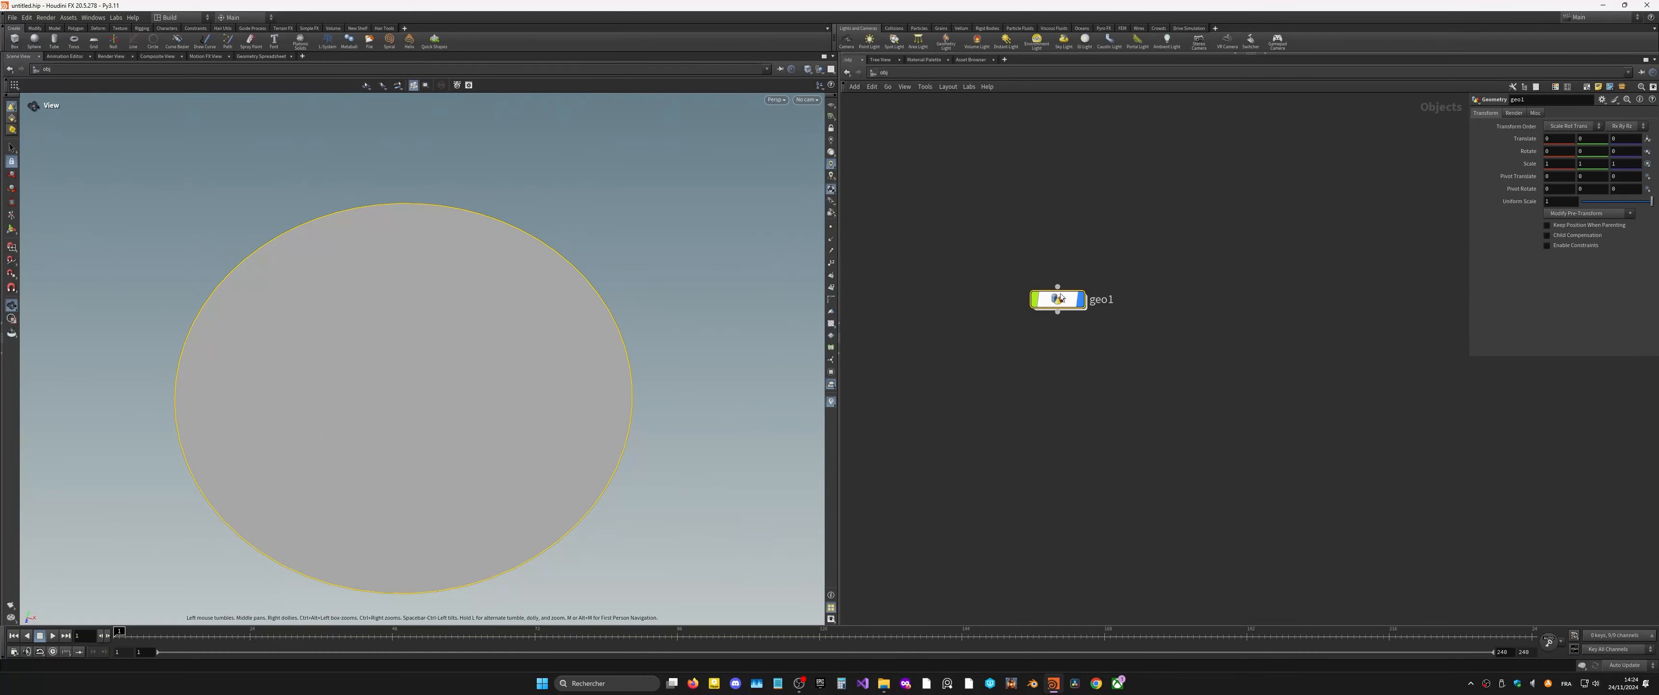
{"action": "double_click", "coordinate": [1093, 300]}
{"action": "type", "text": "vo"}
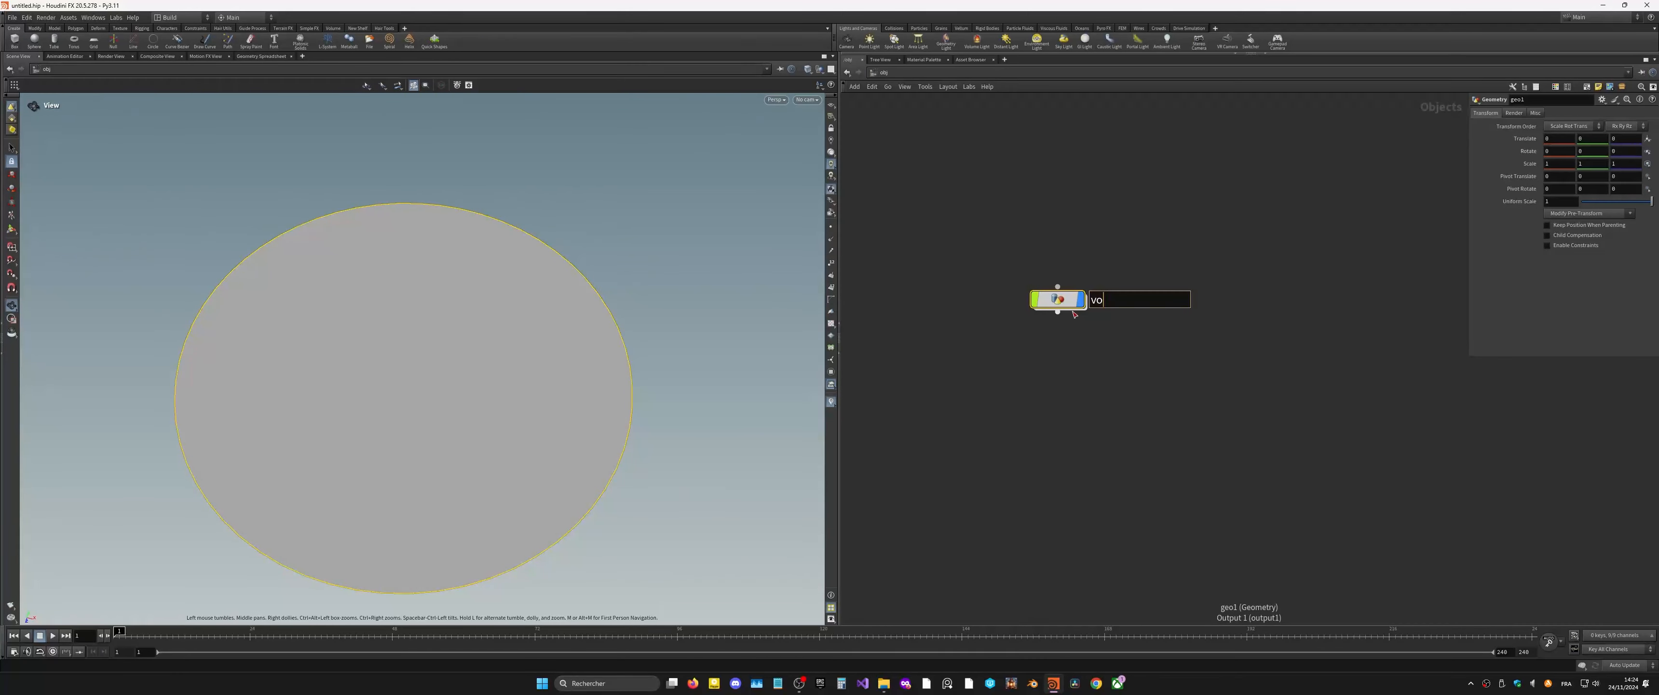
{"action": "type", "text": "ronoi"}
{"action": "key", "text": "Return"}
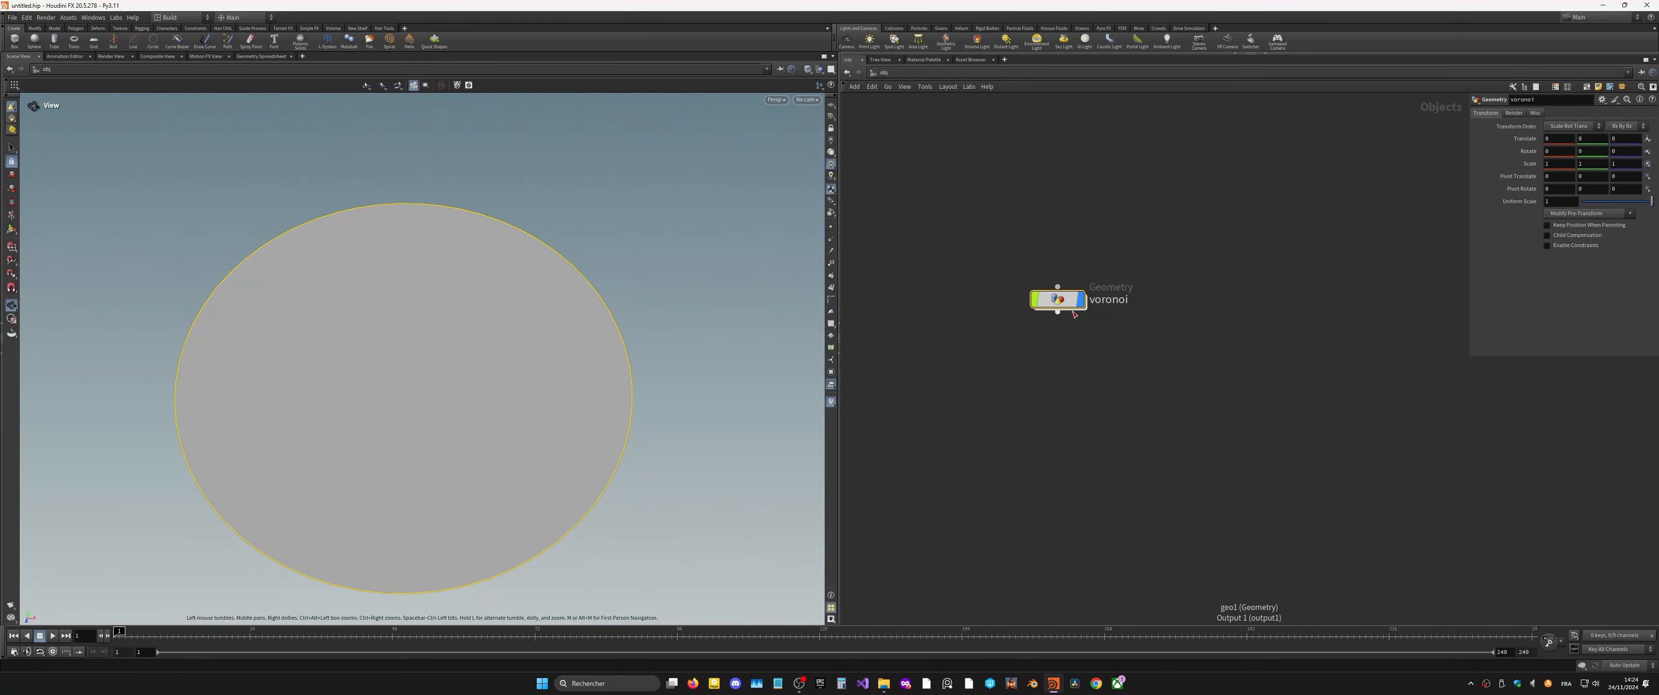
{"action": "left_click_drag", "start_coordinate": [1058, 300], "coordinate": [978, 312]}
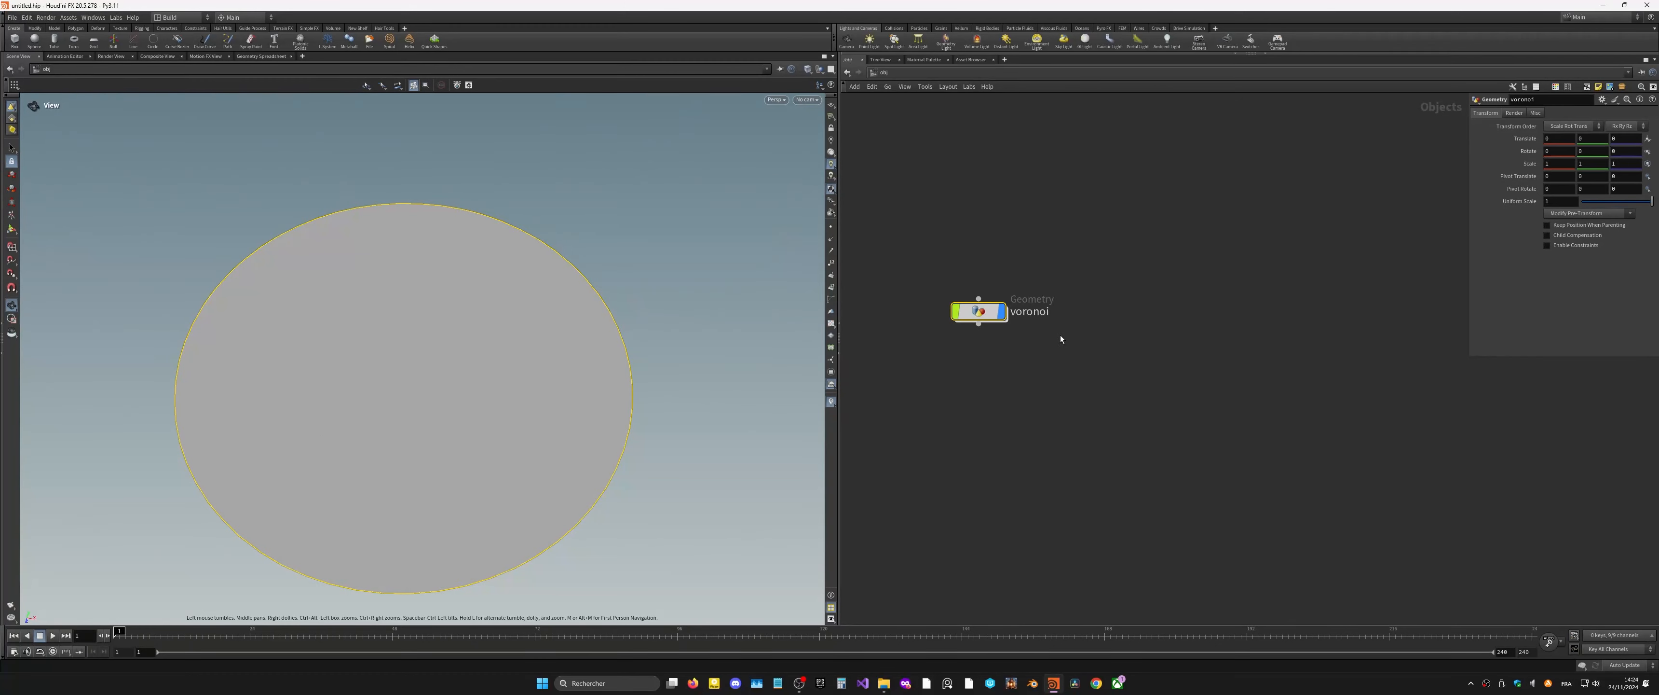
{"action": "left_click", "coordinate": [1004, 311]}
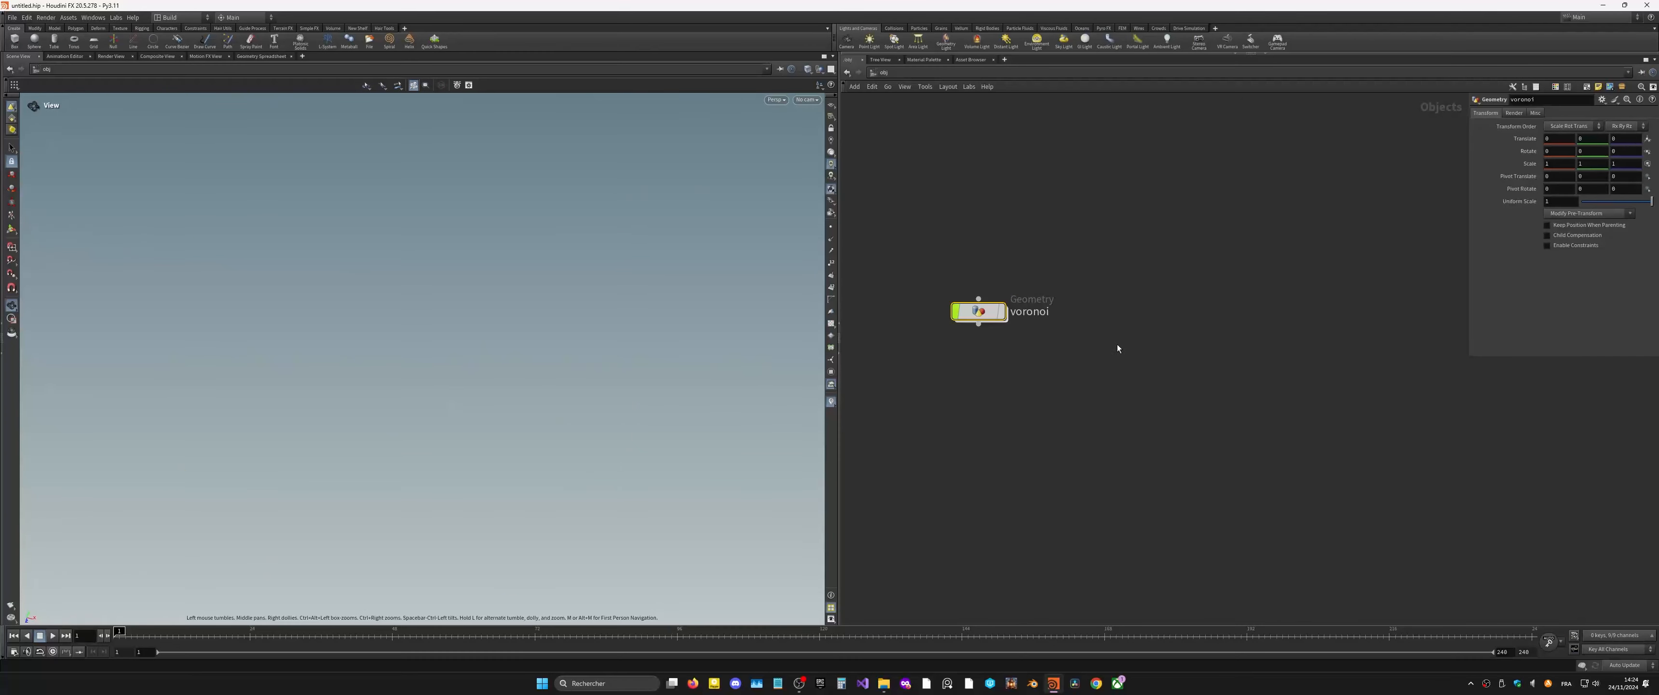
Step: Add a second geometry object beside voronoi and name it SHORT_PATH
{"action": "key", "text": "Tab"}
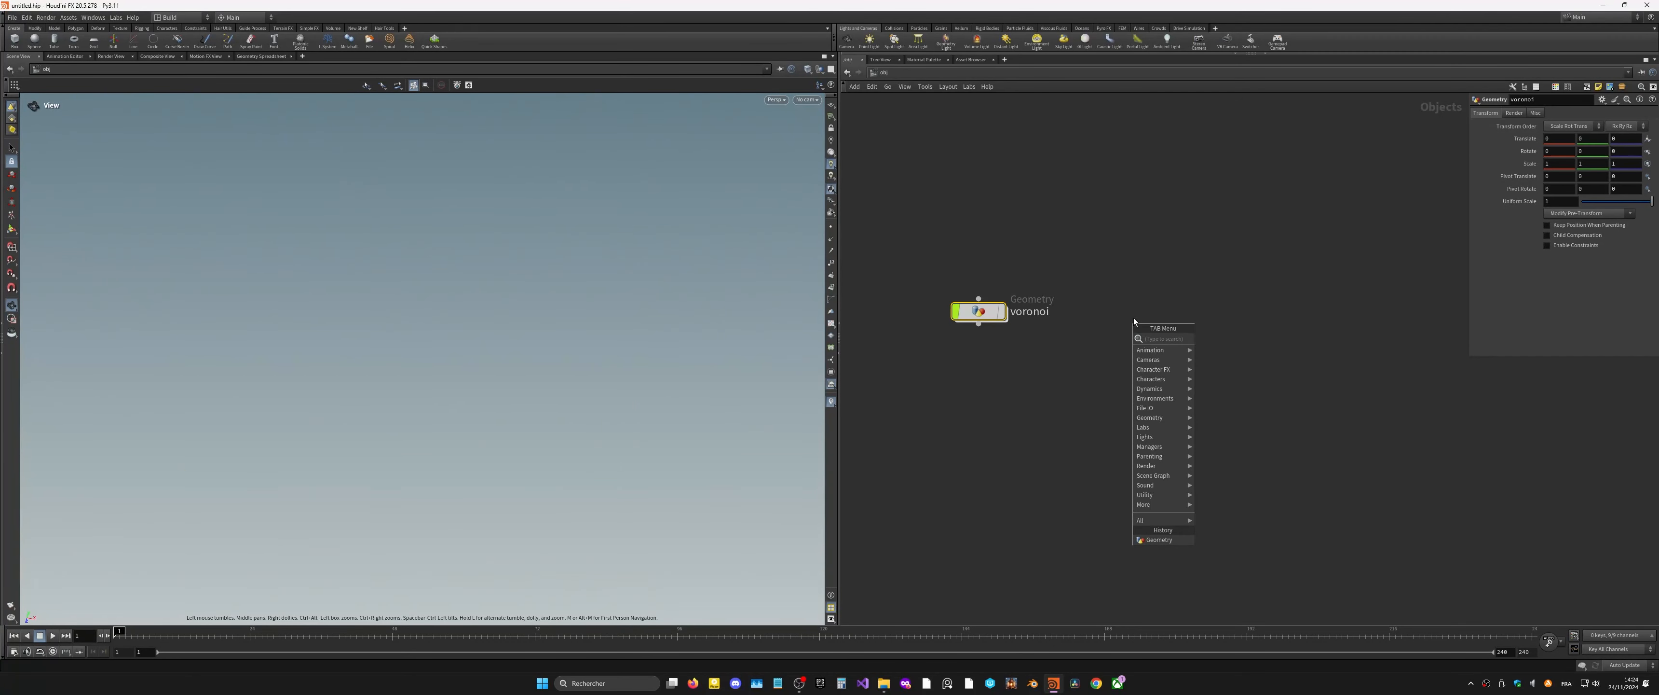
{"action": "key", "text": "Escape"}
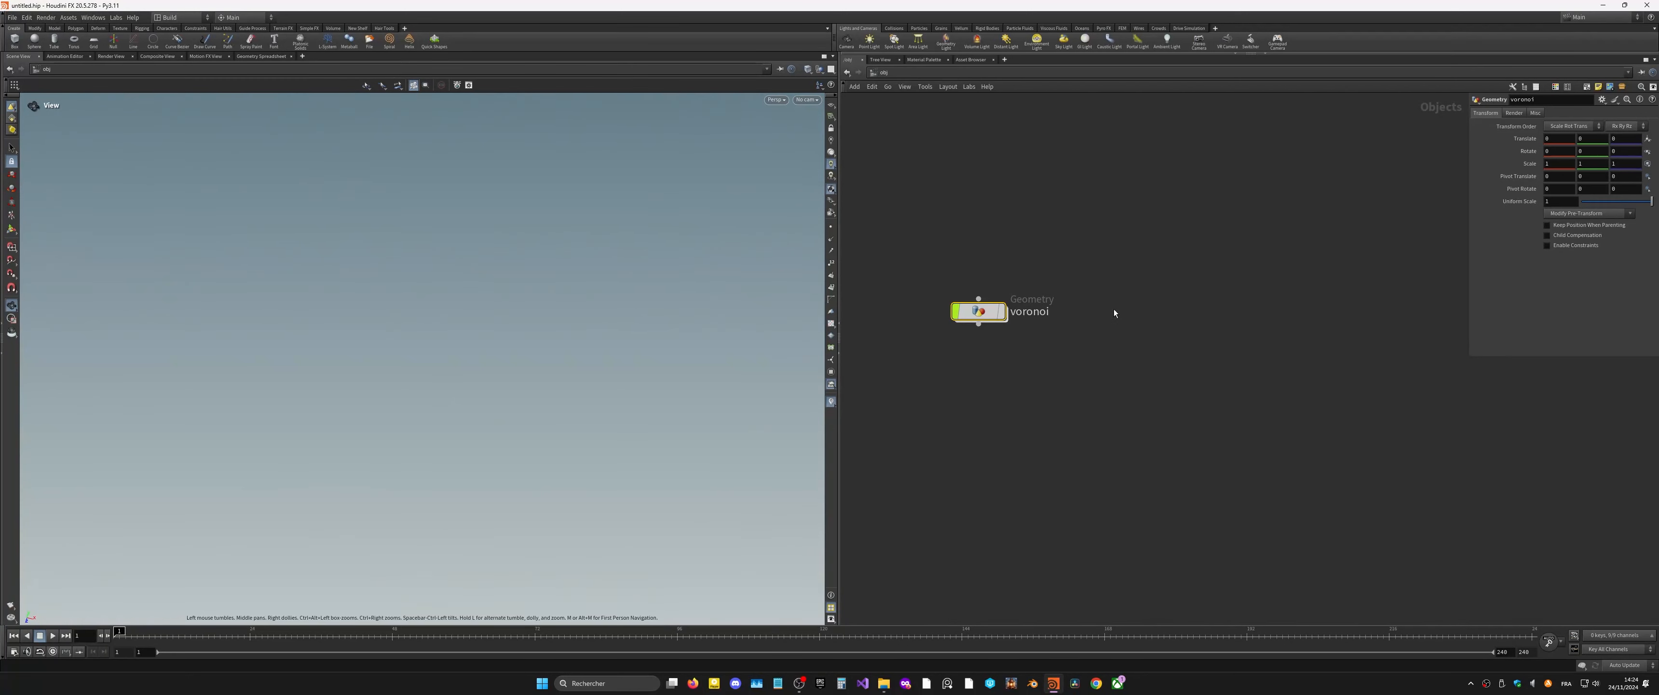
{"action": "key", "text": "Tab"}
{"action": "type", "text": "geo"}
{"action": "key", "text": "Return"}
{"action": "left_click", "coordinate": [1150, 311]}
{"action": "double_click", "coordinate": [1189, 311]}
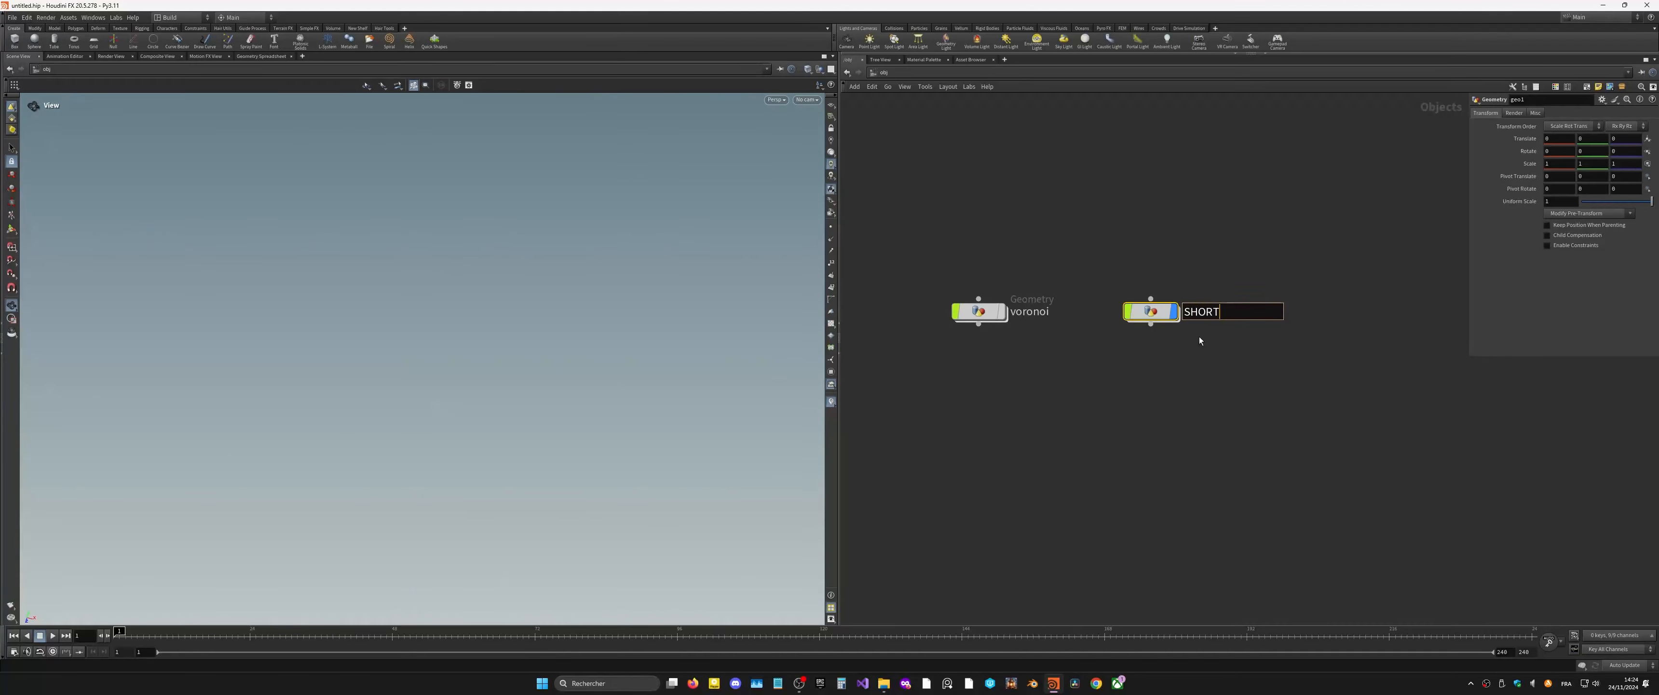
{"action": "type", "text": "SHORT_PATH"}
{"action": "key", "text": "Return"}
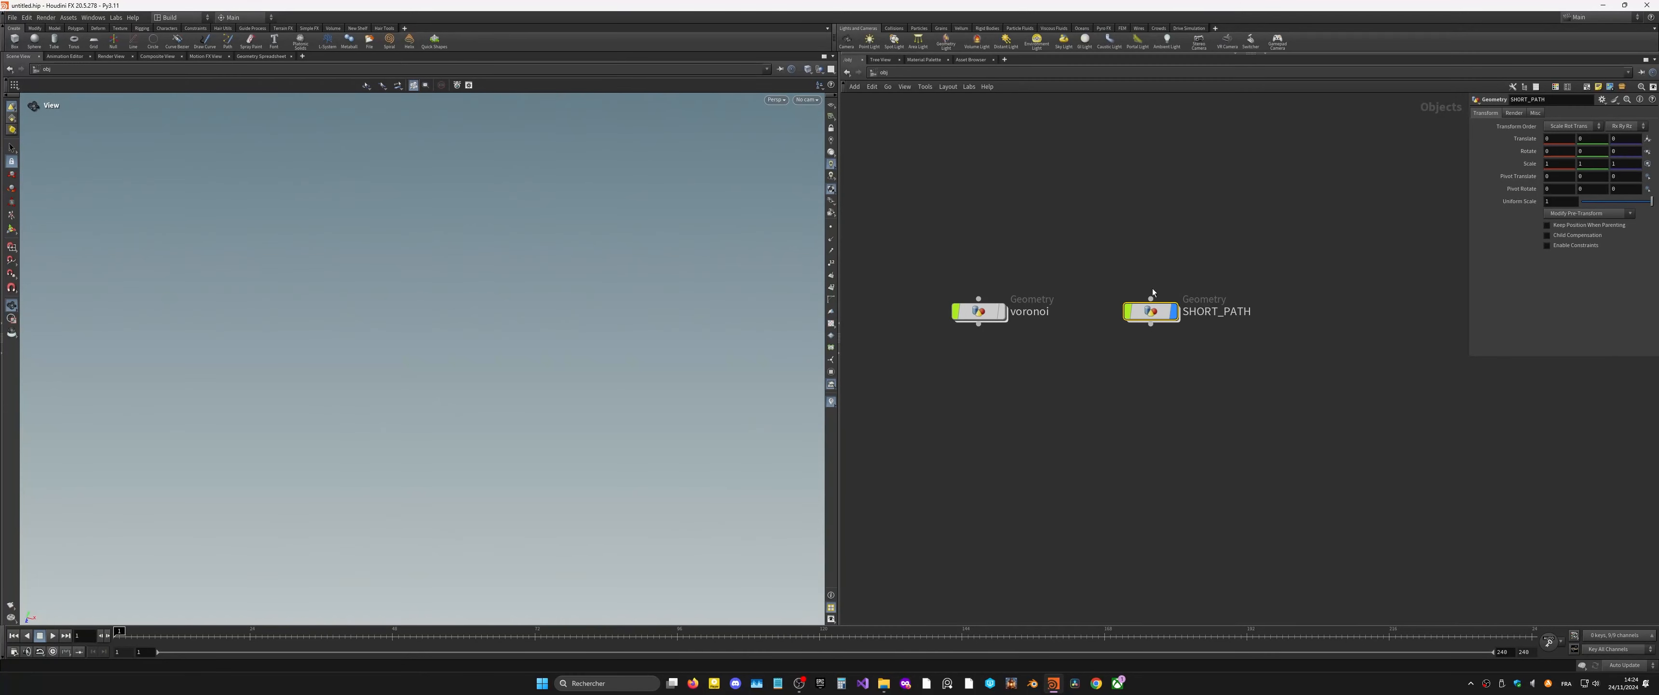
Step: Enter the SHORT_PATH object and place a Grid node in its empty network
{"action": "double_click", "coordinate": [1150, 310]}
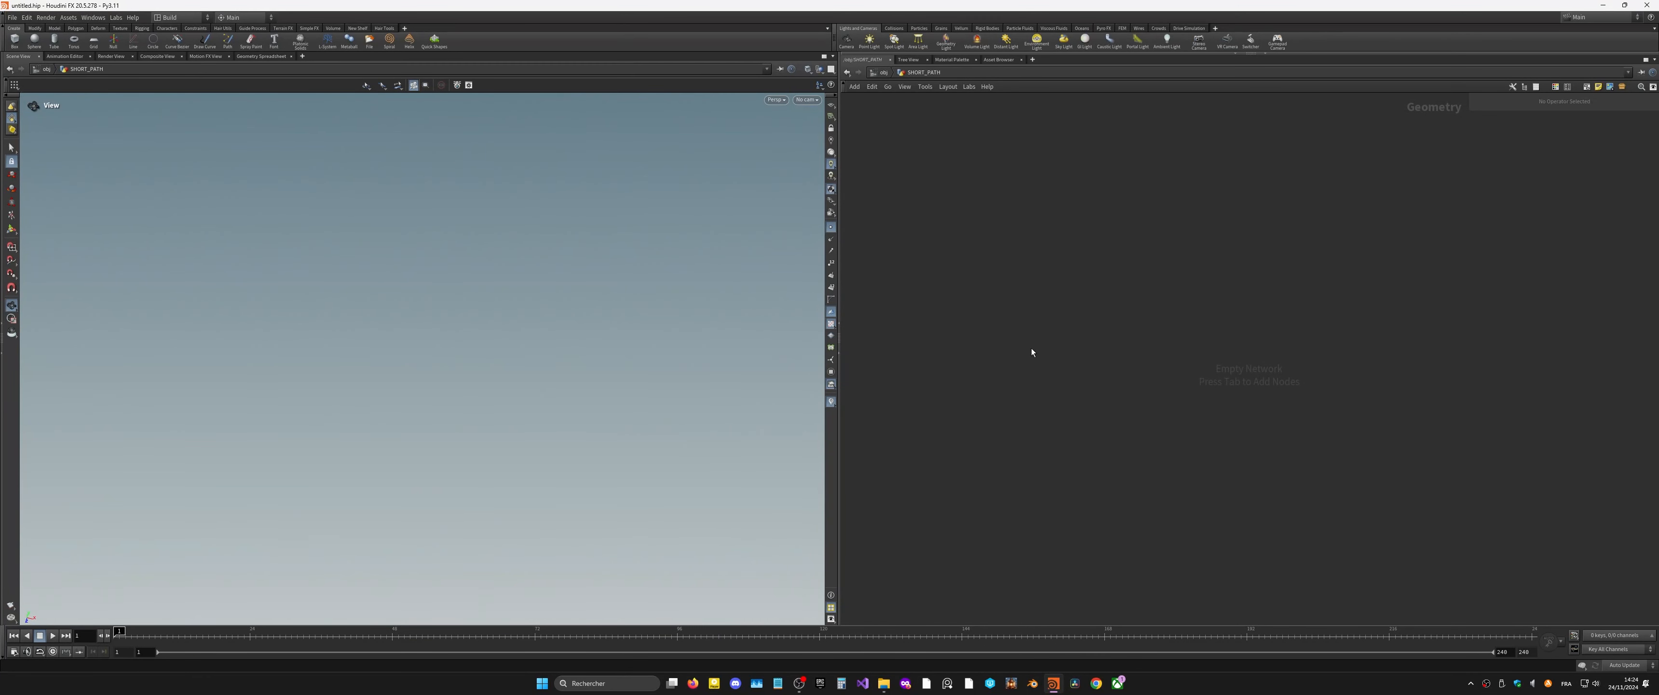
{"action": "key", "text": "Tab"}
{"action": "type", "text": "gri"}
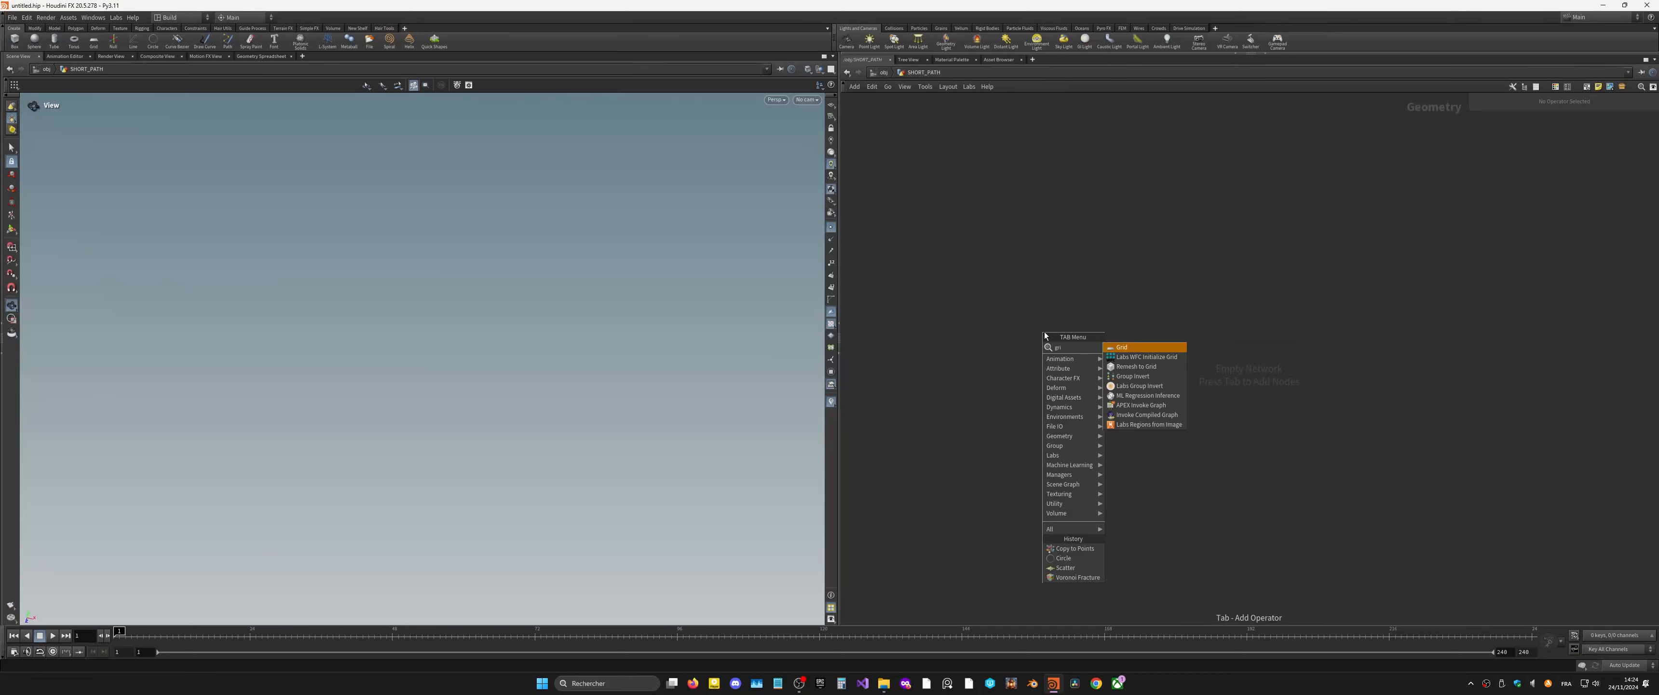
{"action": "key", "text": "Return"}
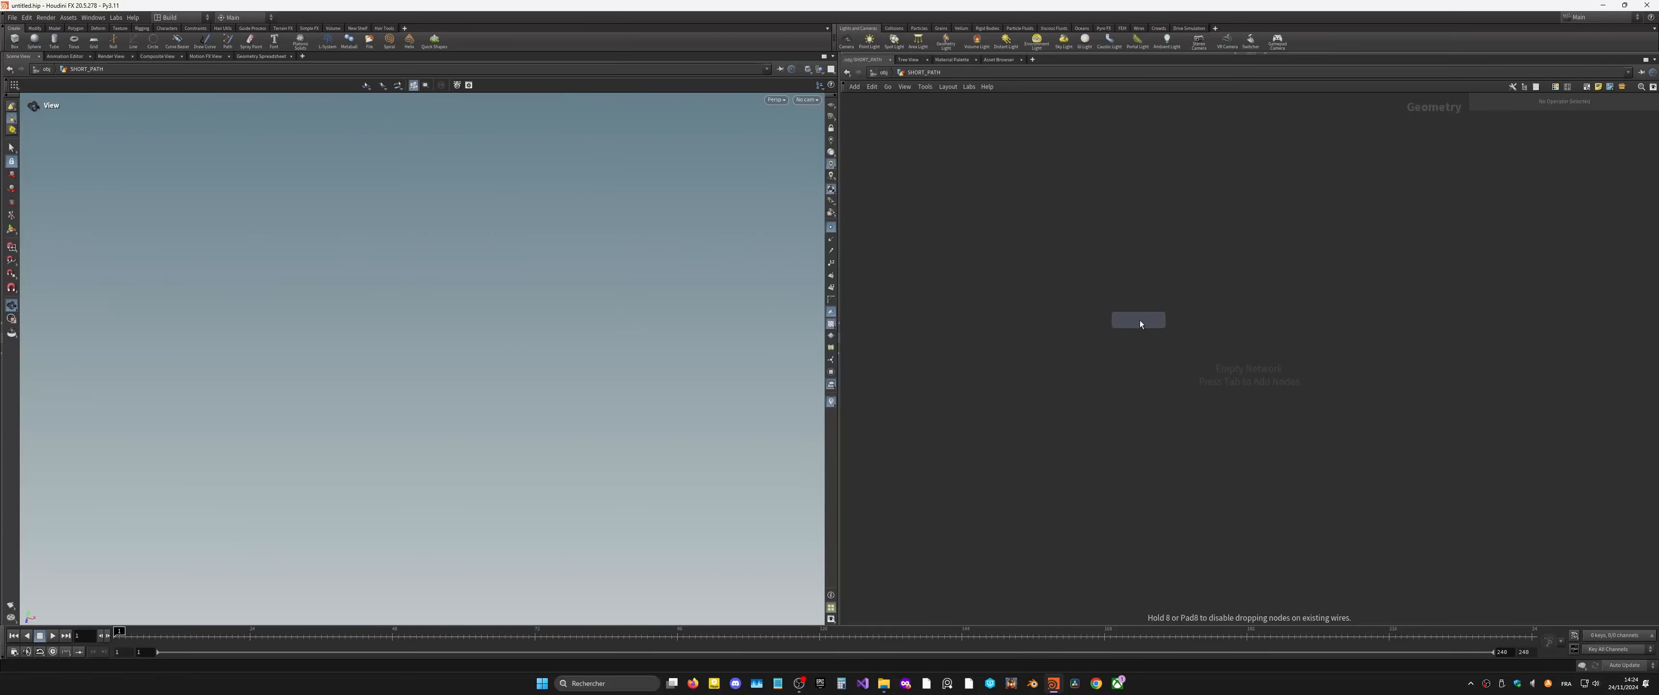
{"action": "left_click", "coordinate": [1139, 320]}
Step: Set the grid to 2 rows and 2 columns with a size of 1 by 1
{"action": "double_click", "coordinate": [1551, 186]}
{"action": "type", "text": "2"}
{"action": "key", "text": "Tab"}
{"action": "type", "text": "2"}
{"action": "double_click", "coordinate": [1568, 153]}
{"action": "type", "text": "1"}
{"action": "key", "text": "Tab"}
{"action": "type", "text": "1"}
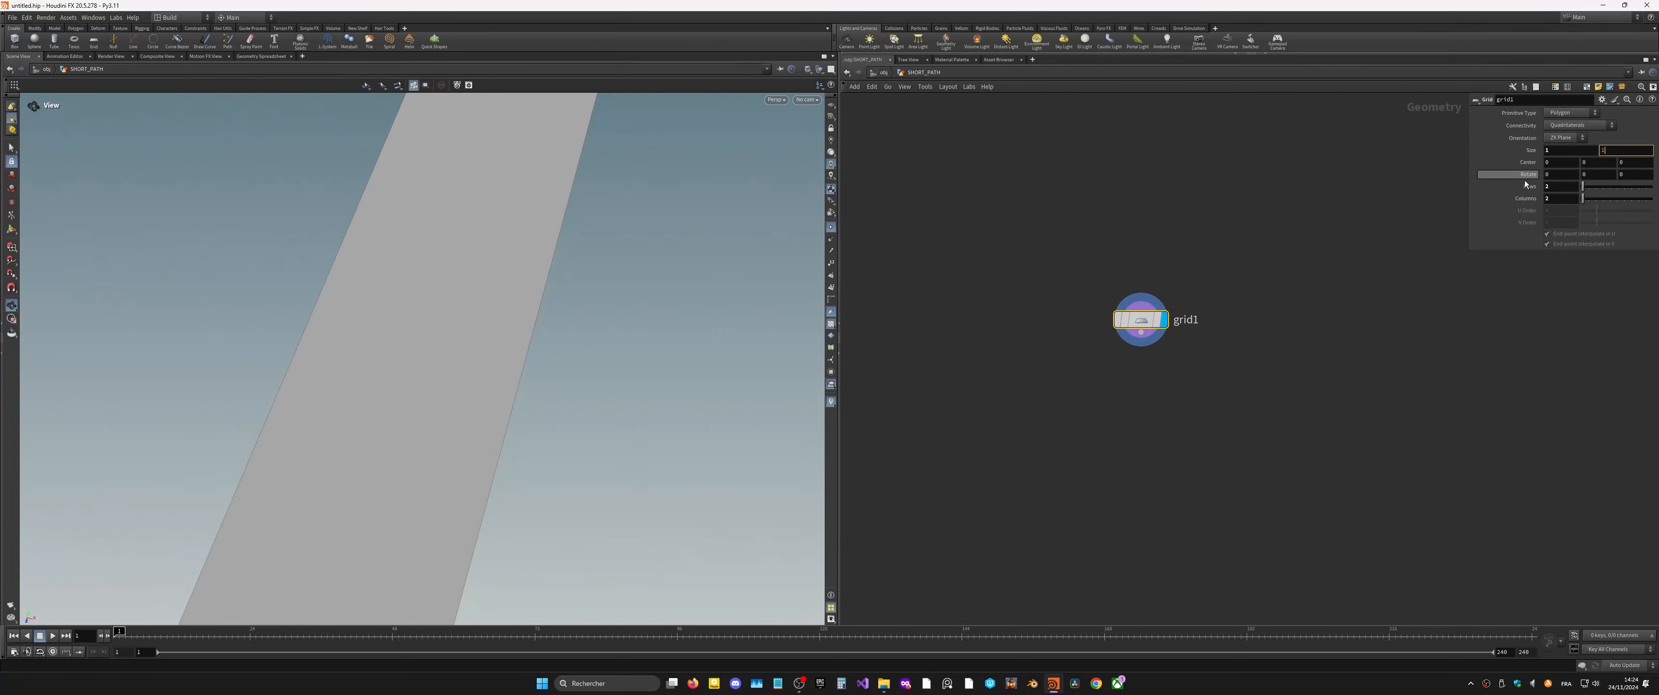
{"action": "key", "text": "Return"}
{"action": "left_click_drag", "start_coordinate": [433, 371], "coordinate": [565, 370]}
Step: Connect a PolyBevel node to the grid and bevel its corner points by a distance of about 0.09
{"action": "key", "text": "Tab"}
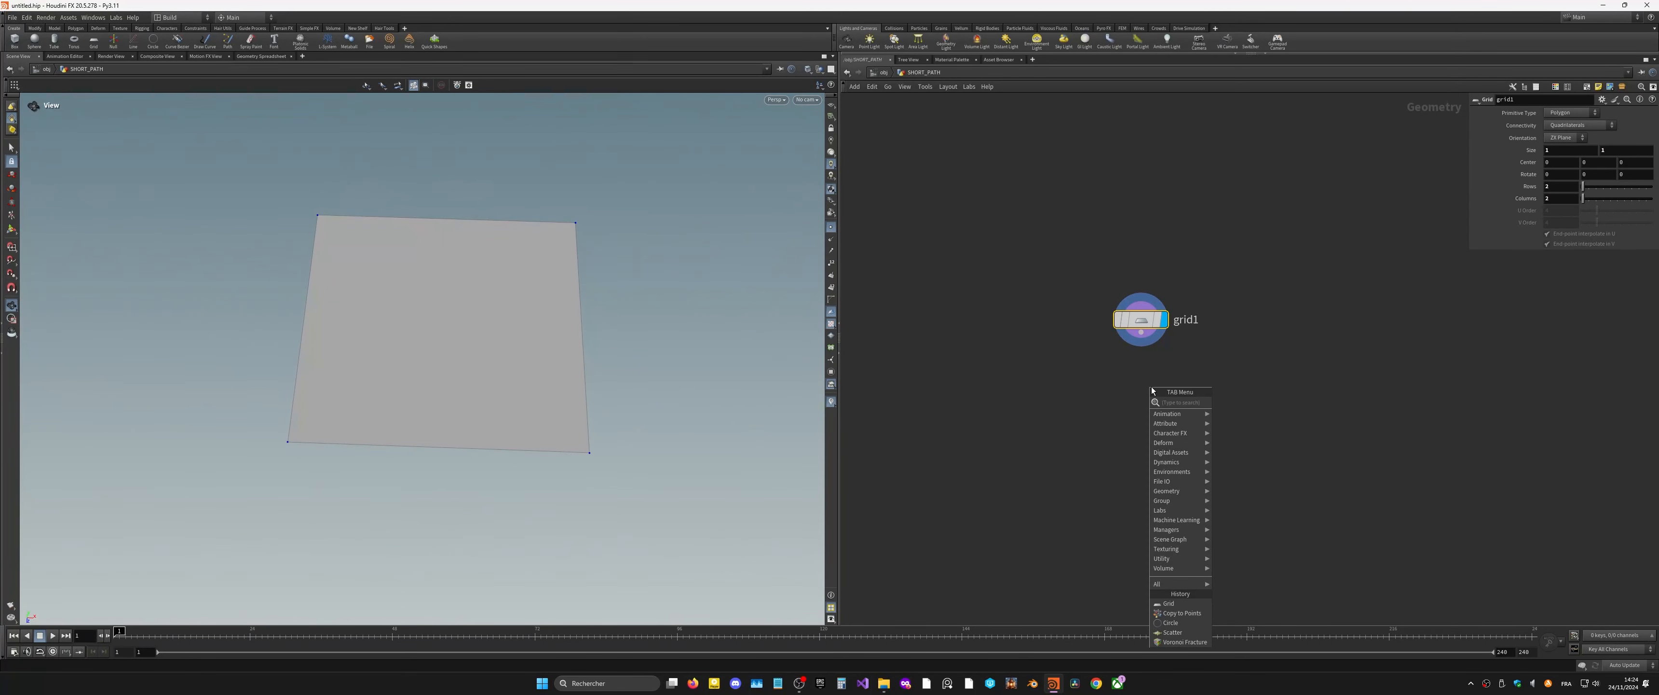
{"action": "type", "text": "bevel"}
{"action": "key", "text": "Return"}
{"action": "left_click", "coordinate": [1142, 387]}
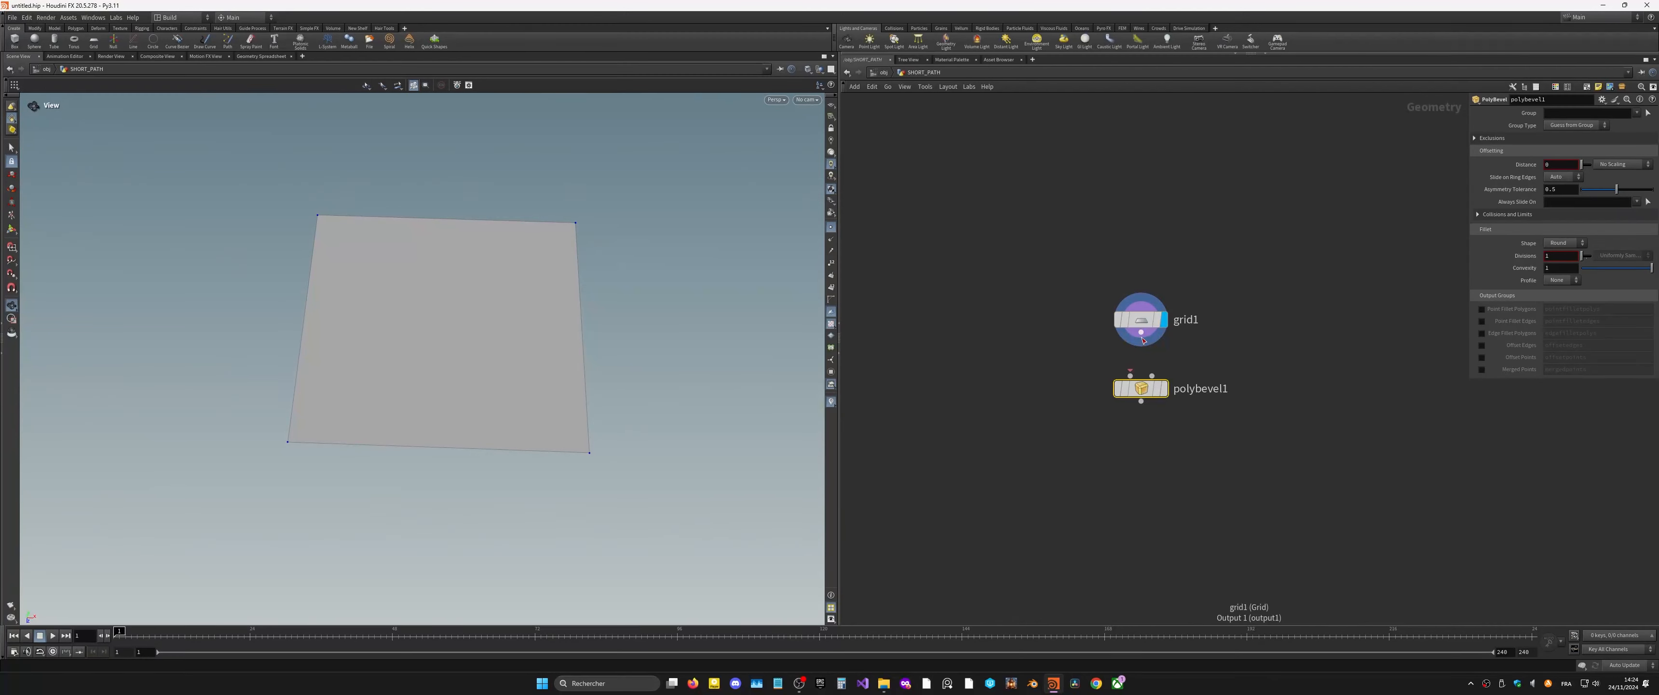
{"action": "left_click_drag", "start_coordinate": [1142, 334], "coordinate": [1130, 376]}
{"action": "left_click", "coordinate": [1164, 387]}
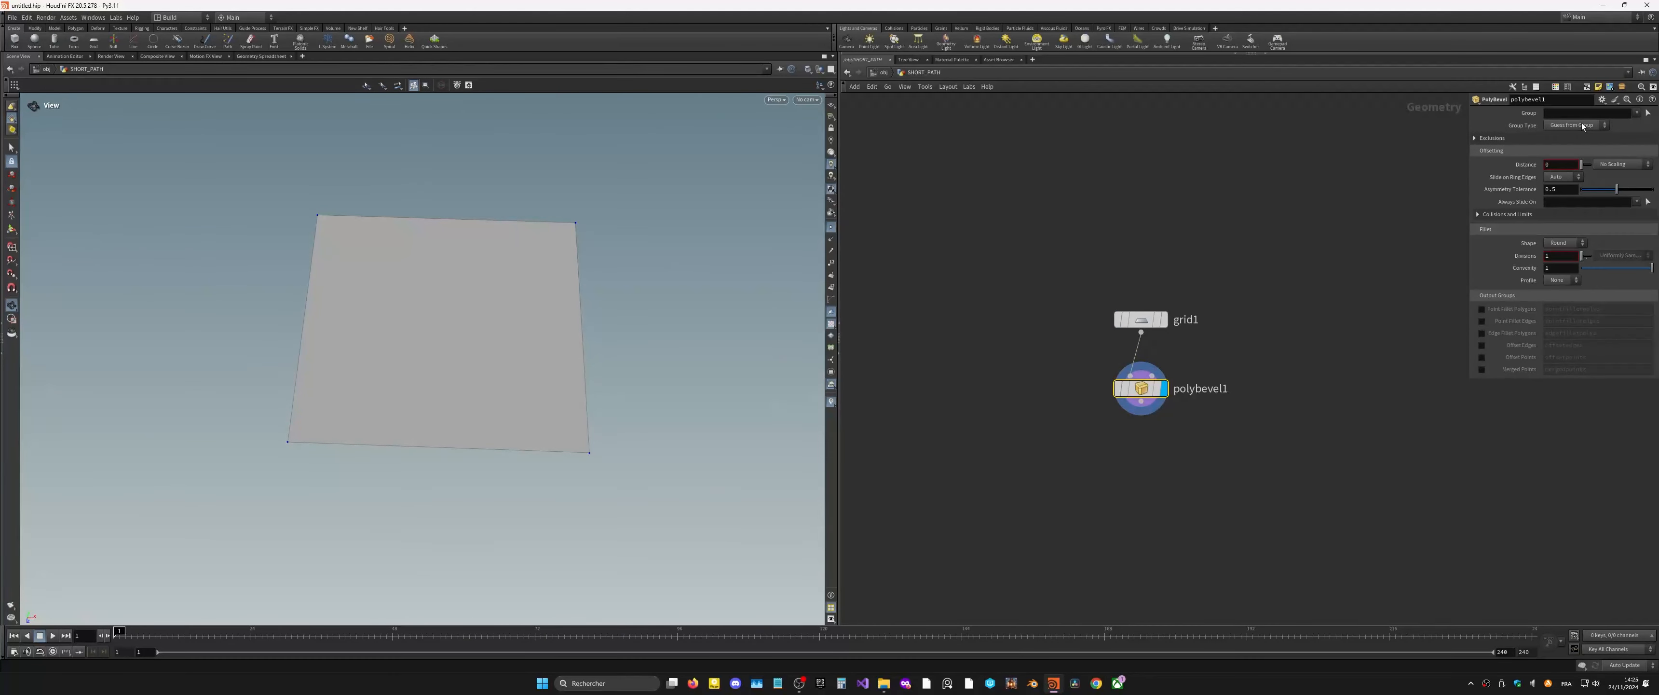
{"action": "middle_click_drag", "start_coordinate": [1559, 164], "coordinate": [1444, 230]}
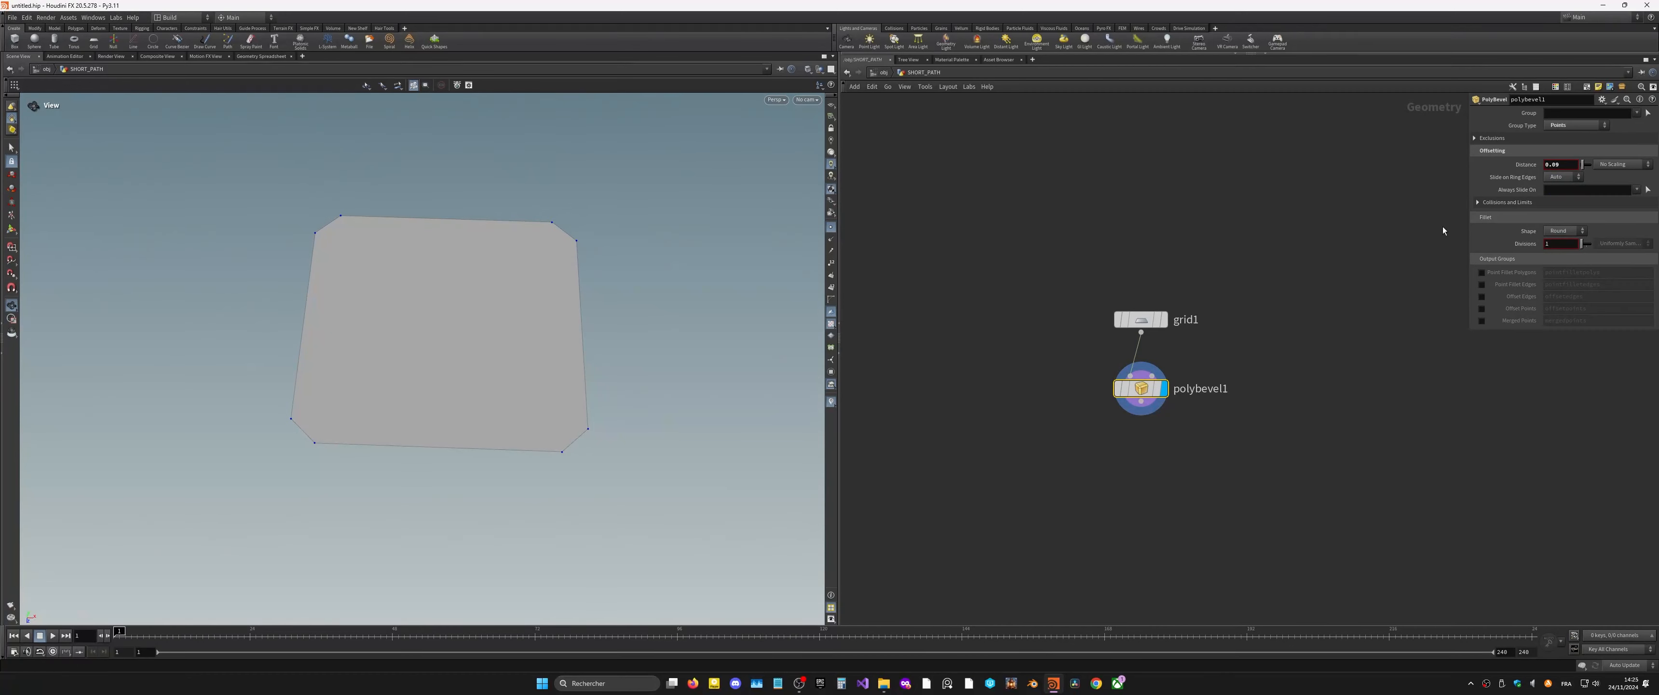
Step: Add a PolyExpand2D node fed by the bevelled grid and display its output
{"action": "middle_click_drag", "start_coordinate": [1148, 443], "coordinate": [1077, 415]}
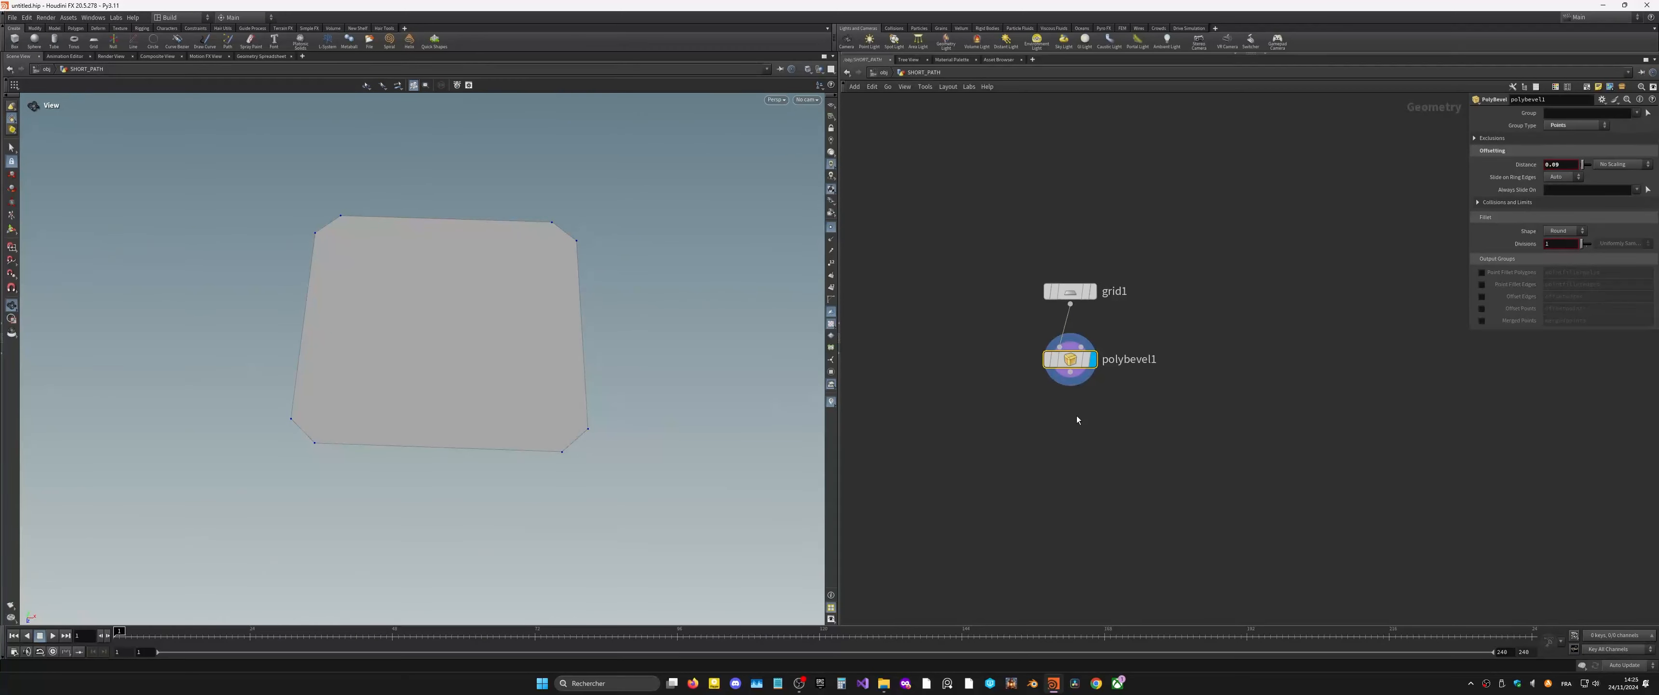
{"action": "key", "text": "Tab"}
{"action": "type", "text": "poly"}
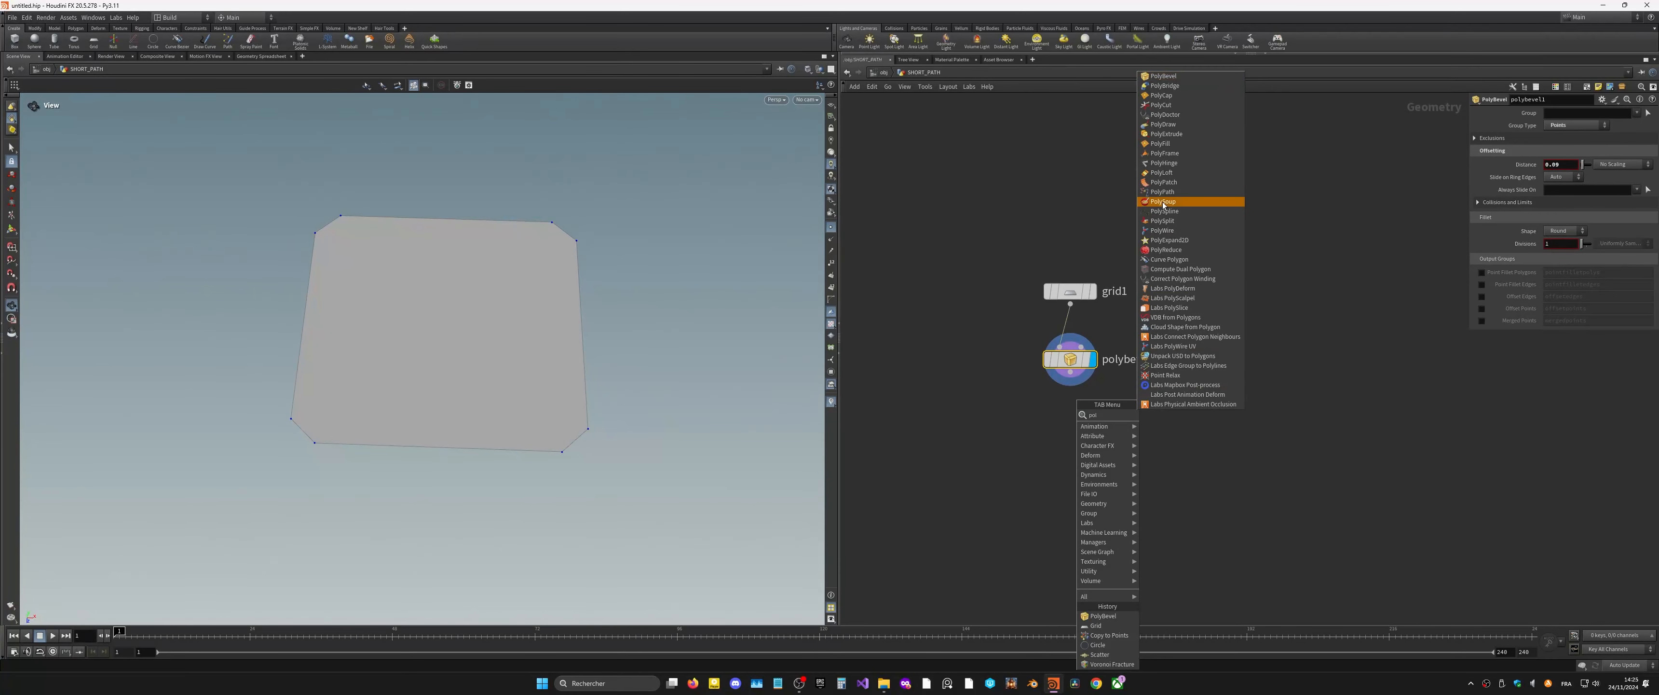
{"action": "left_click", "coordinate": [1178, 242]}
{"action": "left_click", "coordinate": [1173, 412]}
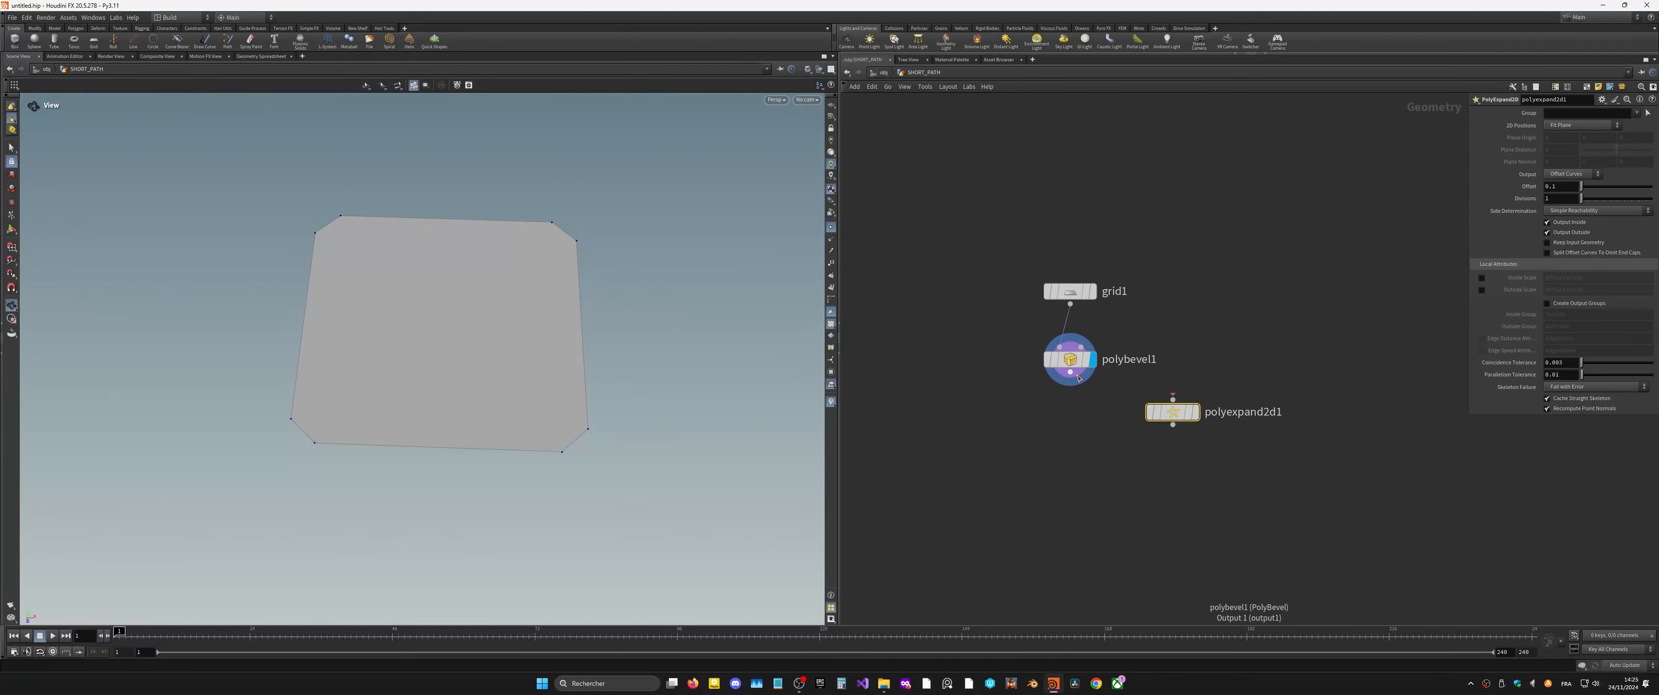
{"action": "left_click", "coordinate": [1195, 411]}
Step: Set PolyExpand2D to output offset surfaces on the outside only, with an offset of about 0.17
{"action": "left_click", "coordinate": [1570, 222]}
{"action": "left_click", "coordinate": [1563, 179]}
{"action": "left_click", "coordinate": [1566, 187]}
{"action": "middle_click_drag", "start_coordinate": [1561, 186], "coordinate": [203, 198]}
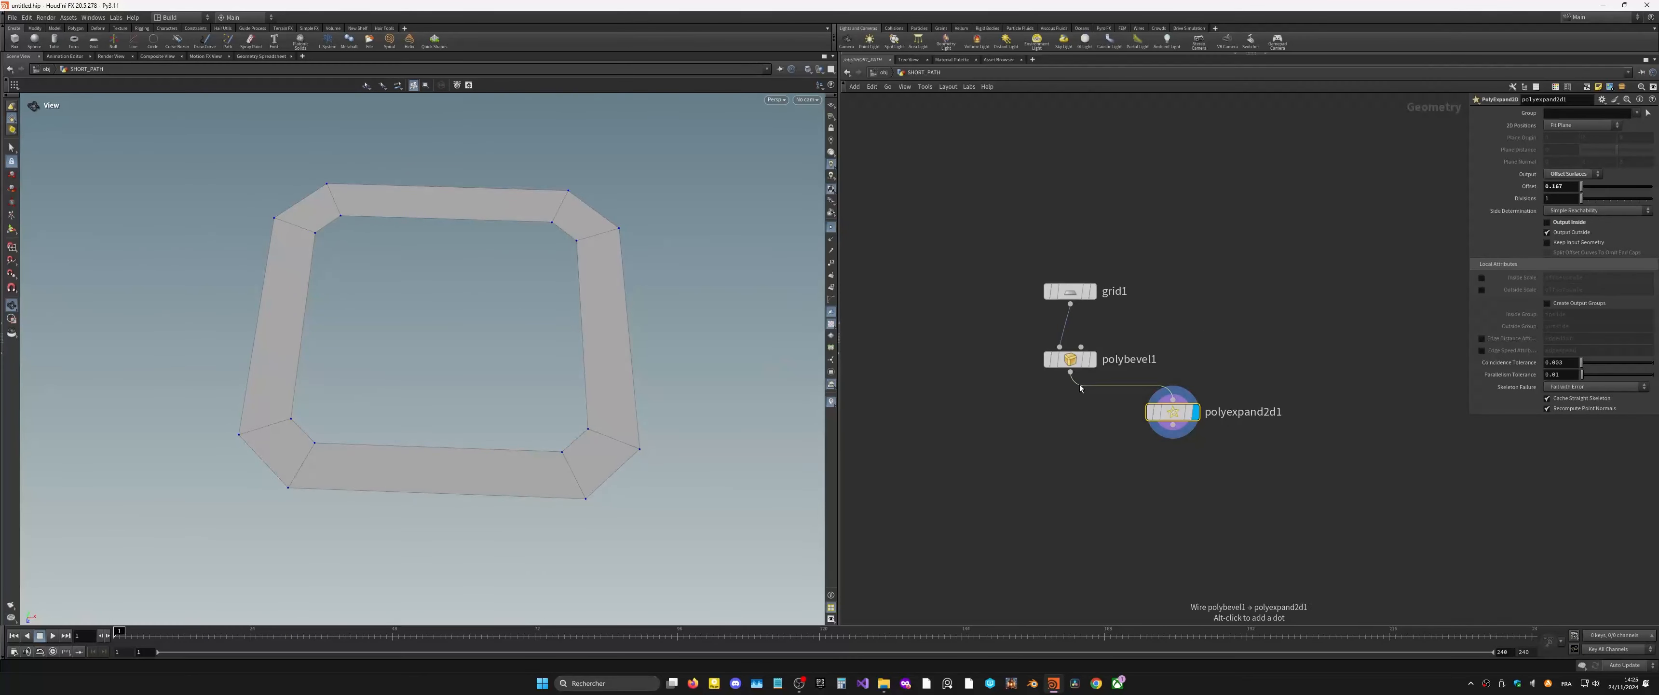
Step: Compare the bevelled grid with the expanded ring and move the PolyExpand2D node farther away from the bevel node
{"action": "mouse_move", "coordinate": [1104, 362]}
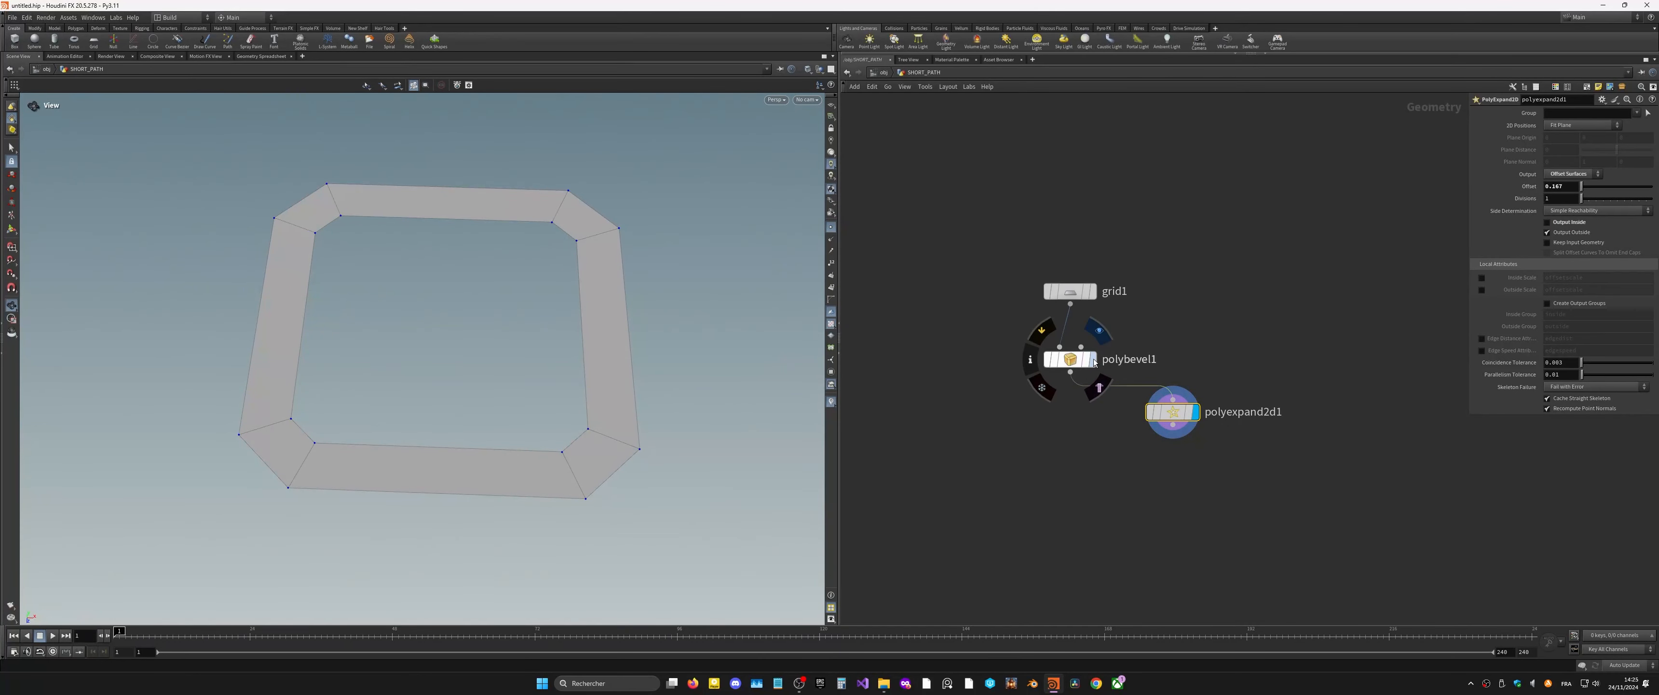
{"action": "left_click", "coordinate": [1098, 331]}
{"action": "left_click", "coordinate": [1195, 415]}
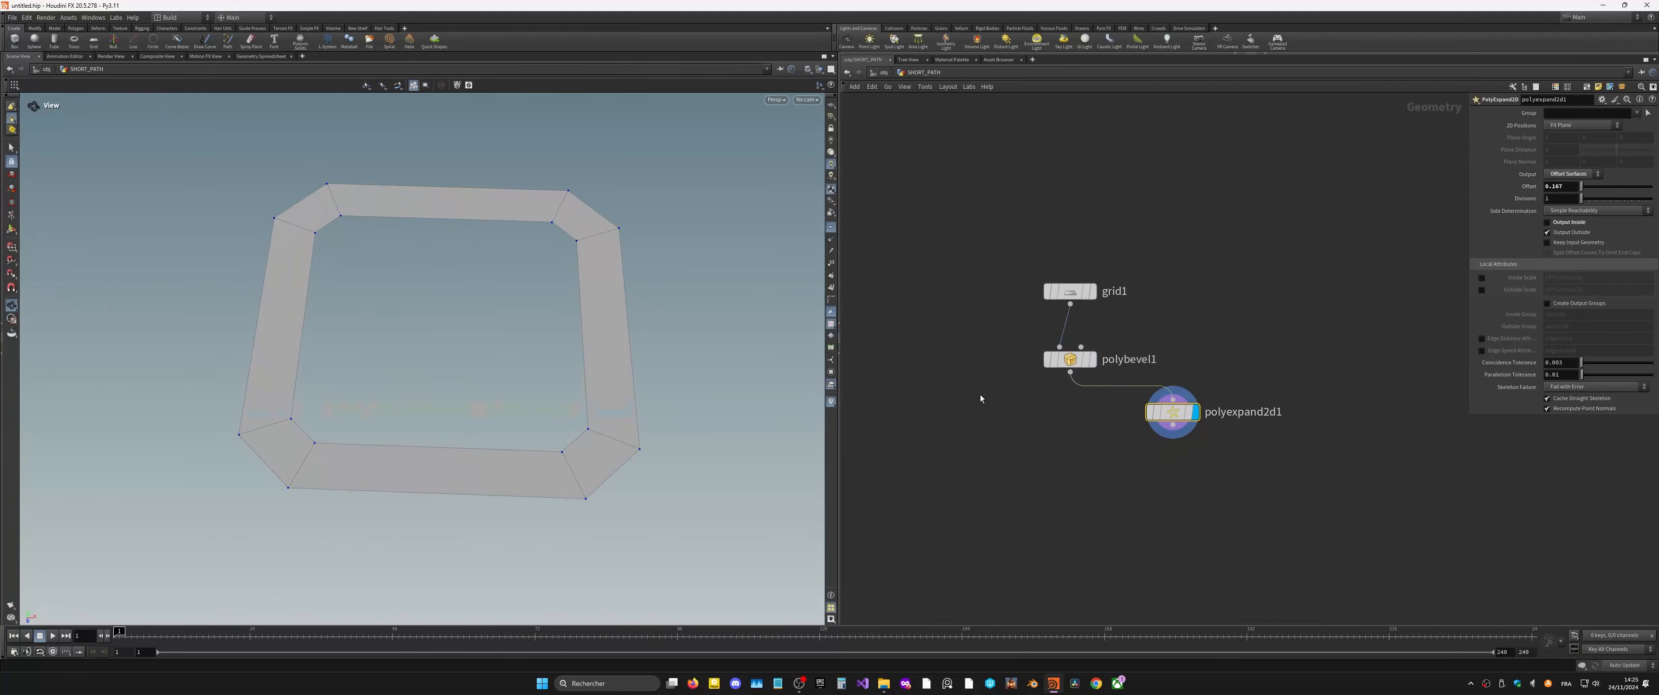
{"action": "left_click_drag", "start_coordinate": [548, 359], "coordinate": [583, 335]}
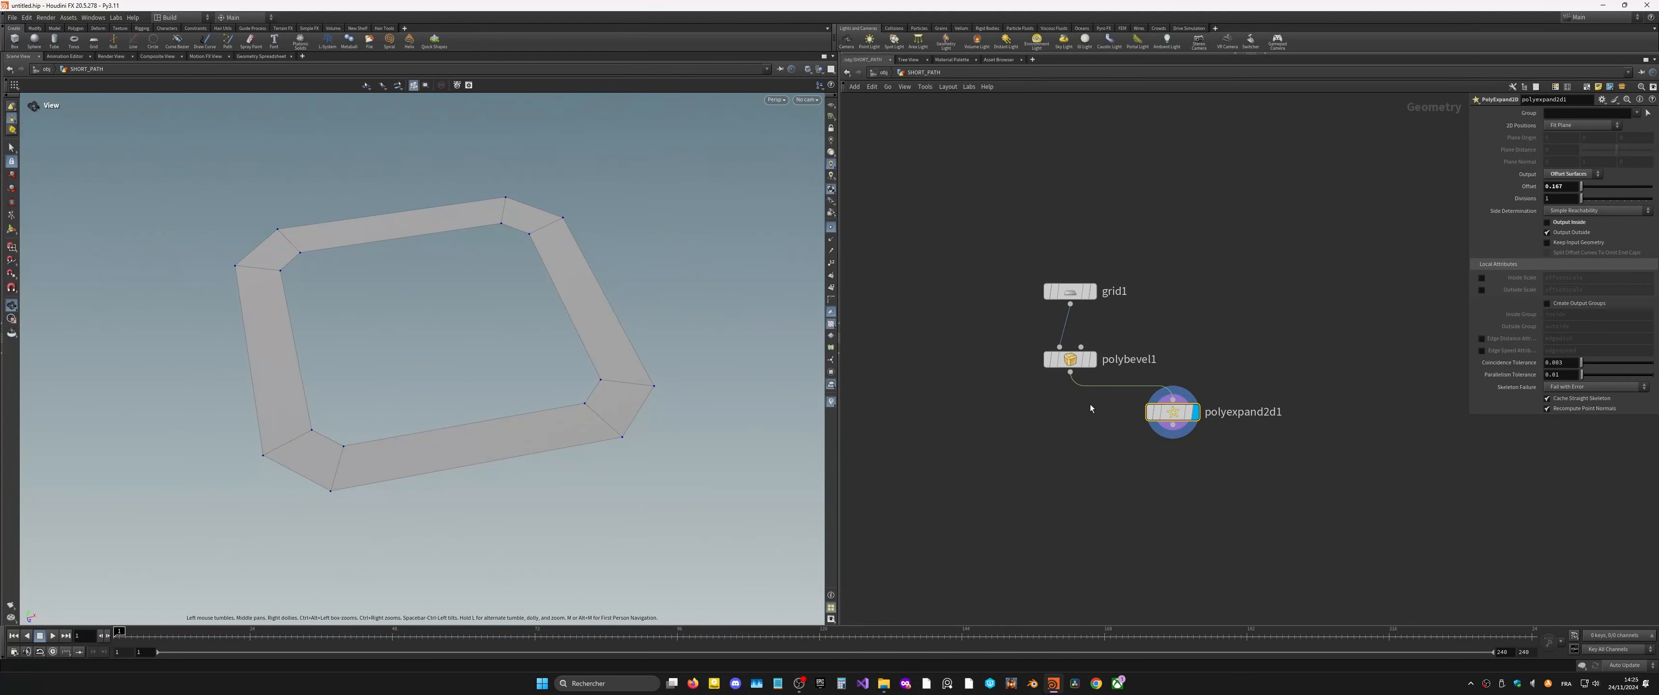
{"action": "left_click_drag", "start_coordinate": [1172, 411], "coordinate": [1222, 409]}
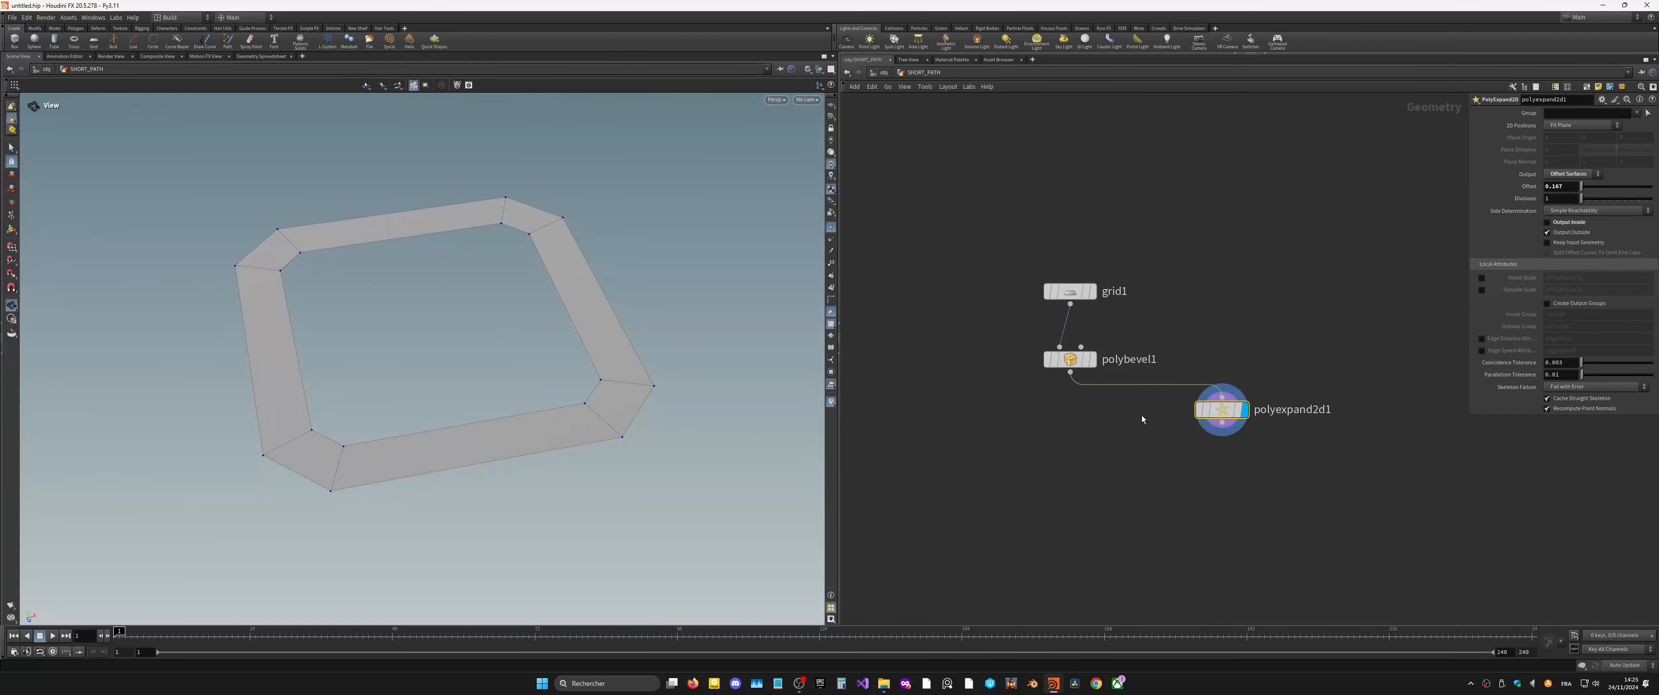
Step: Add a PolyExtrude node below PolyExpand2D and connect it to the expanded ring
{"action": "key", "text": "Tab"}
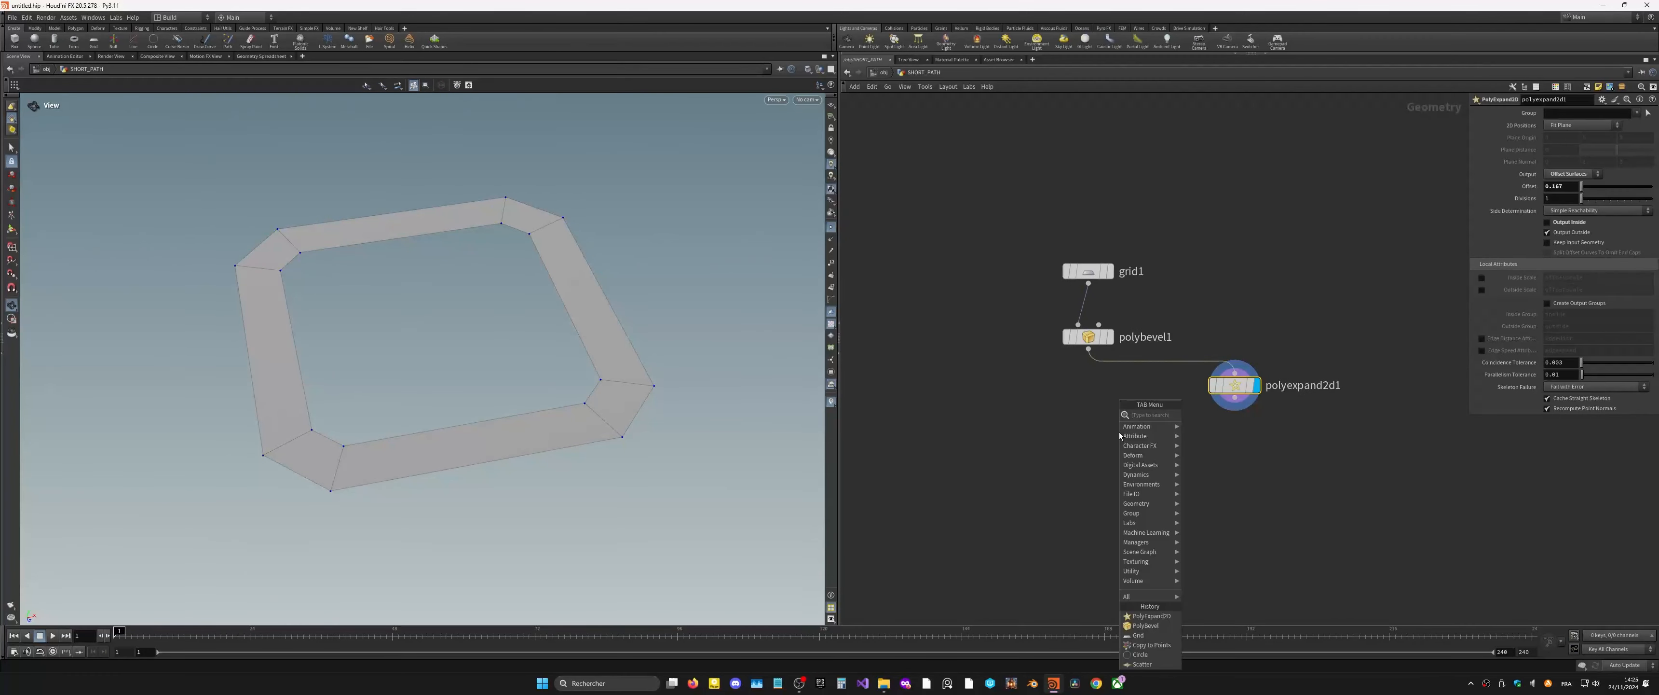
{"action": "type", "text": "extru"}
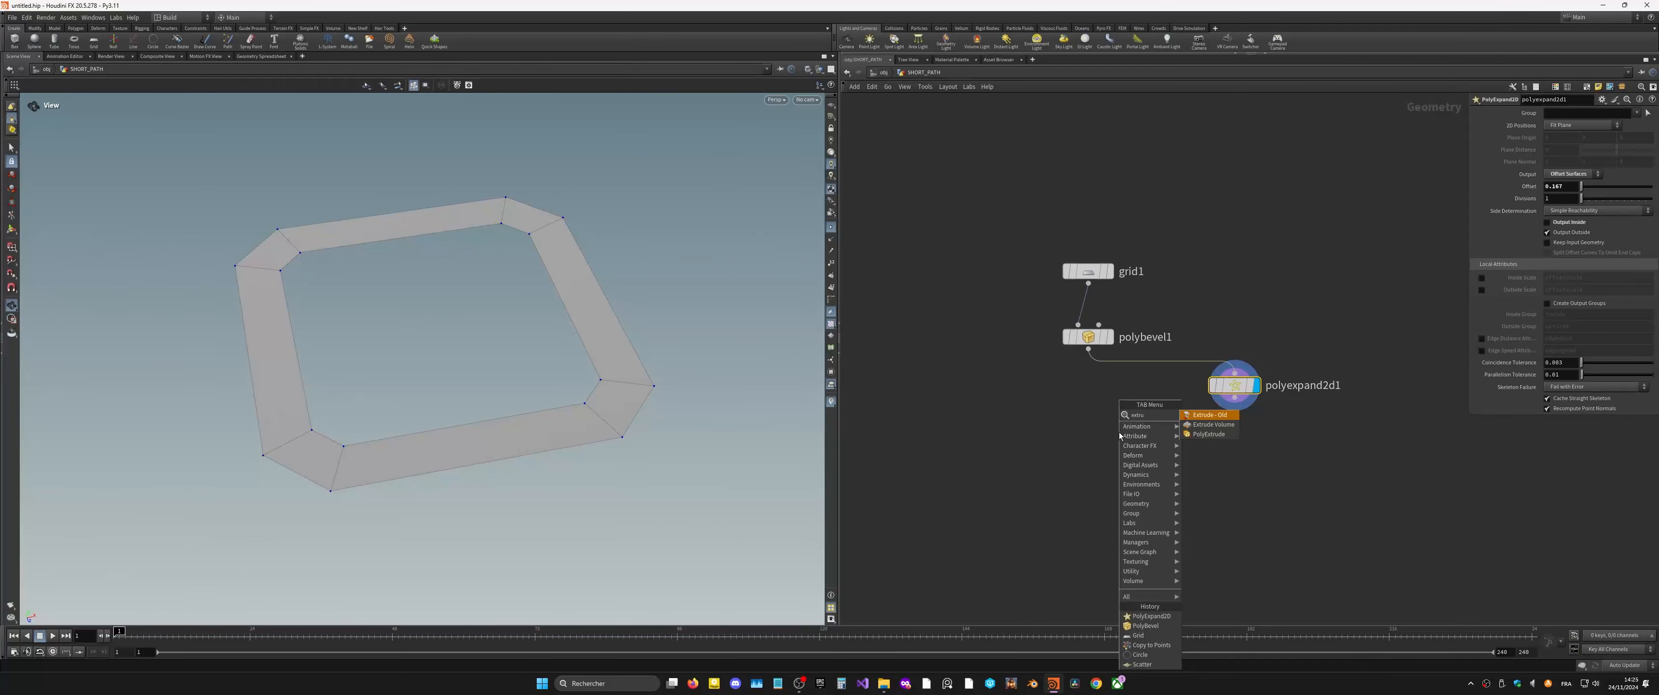
{"action": "left_click", "coordinate": [1235, 434]}
{"action": "left_click", "coordinate": [1235, 445]}
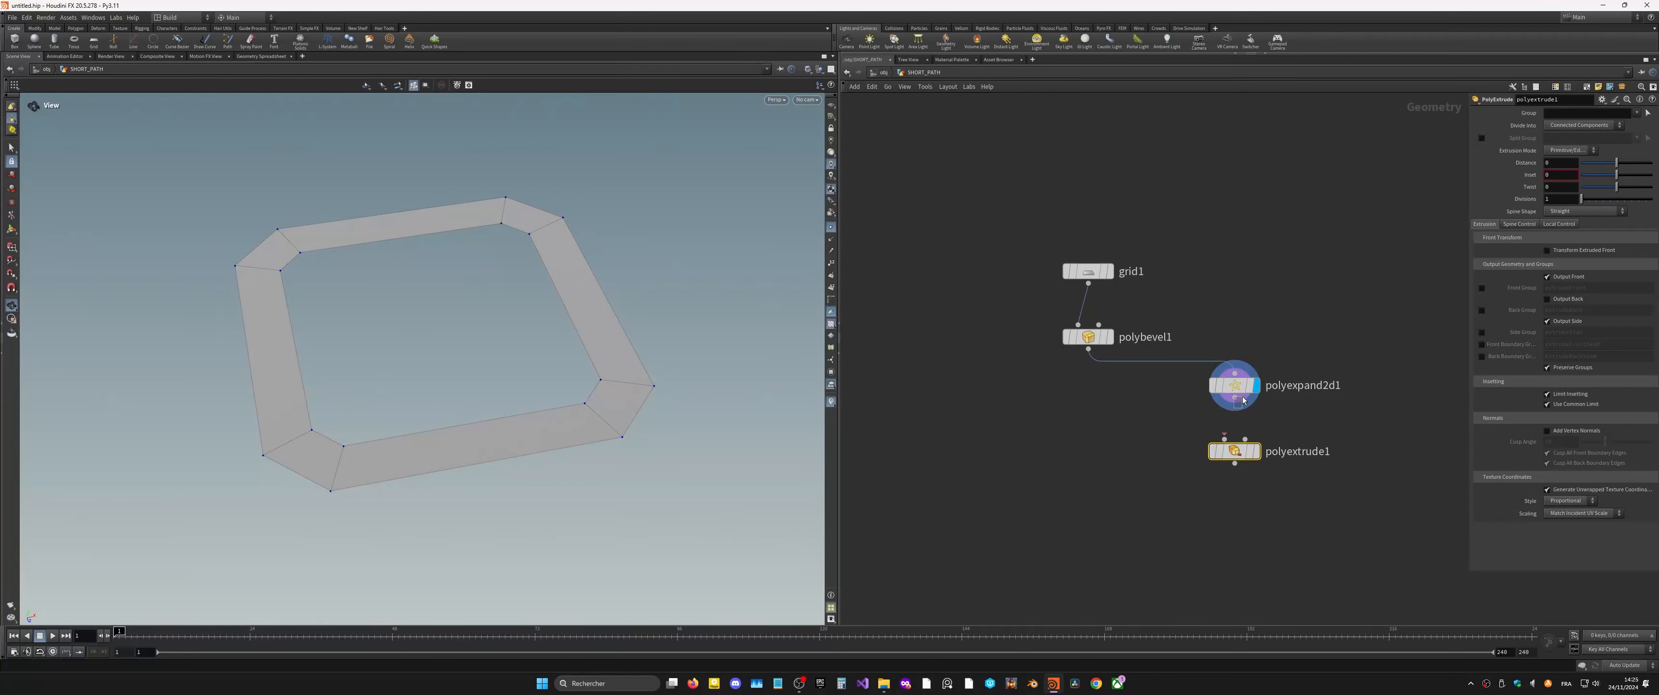
{"action": "left_click_drag", "start_coordinate": [1243, 400], "coordinate": [1224, 439]}
Step: Extrude the ring by 0.21 with back output enabled, and create the front and back boundary groups
{"action": "left_click", "coordinate": [1567, 300]}
{"action": "left_click_drag", "start_coordinate": [1618, 162], "coordinate": [1624, 163]}
{"action": "left_click", "coordinate": [1481, 344]}
{"action": "left_click", "coordinate": [1481, 357]}
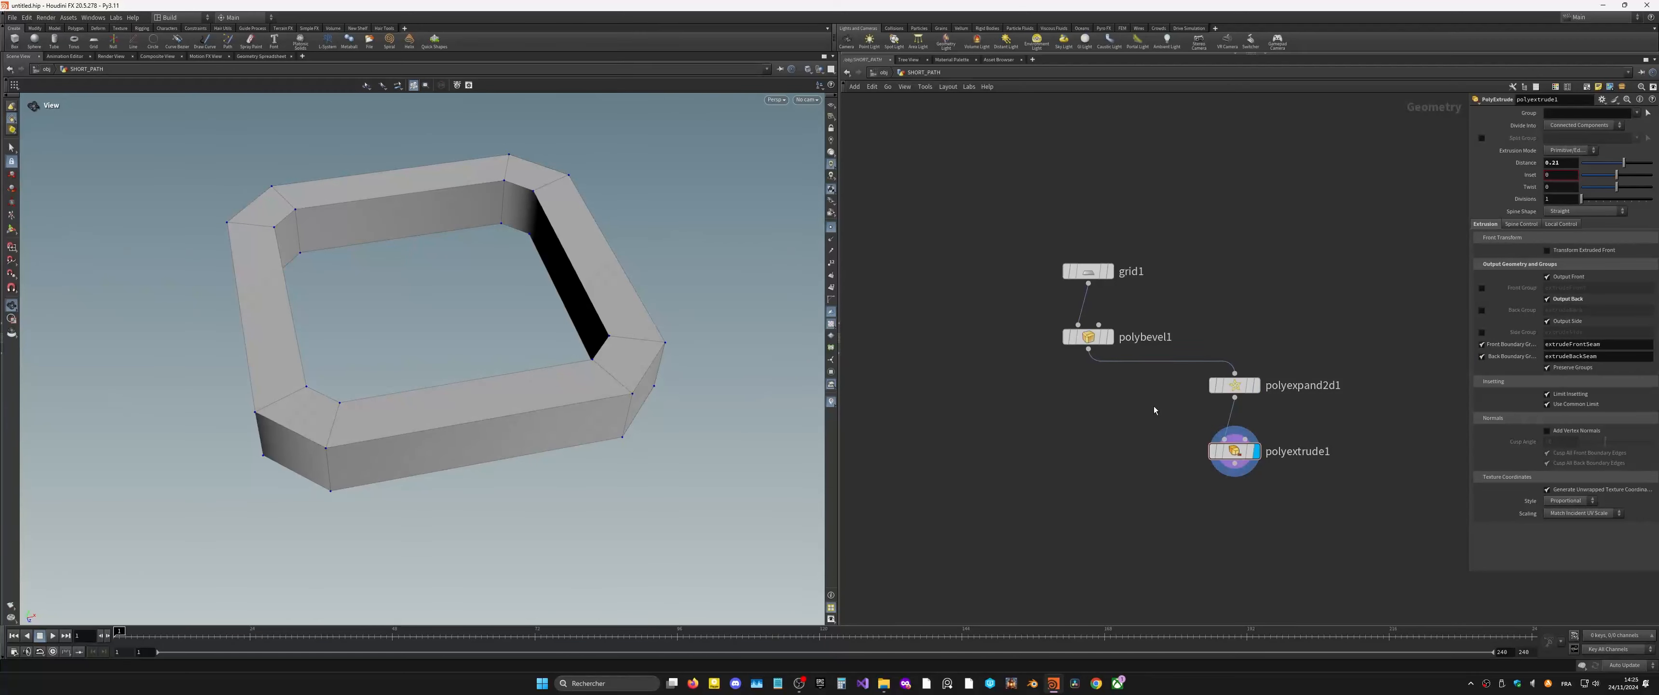
Step: Add a second PolyBevel node below the extrusion, connect it and display its result
{"action": "key", "text": "Tab"}
{"action": "type", "text": "bev"}
{"action": "left_click", "coordinate": [1302, 416]}
{"action": "left_click", "coordinate": [1235, 497]}
{"action": "left_click_drag", "start_coordinate": [1235, 462], "coordinate": [1224, 486]}
{"action": "left_click", "coordinate": [1256, 499]}
Step: Bevel the extrusion's front and back seam edge groups by a distance of about 0.01 with 2 divisions
{"action": "left_click", "coordinate": [1637, 113]}
{"action": "left_click", "coordinate": [1613, 123]}
{"action": "left_click", "coordinate": [1636, 112]}
{"action": "left_click", "coordinate": [1607, 134]}
{"action": "middle_click_drag", "start_coordinate": [1568, 165], "coordinate": [1636, 193]}
{"action": "left_click_drag", "start_coordinate": [547, 317], "coordinate": [503, 296]}
{"action": "type", "text": "2"}
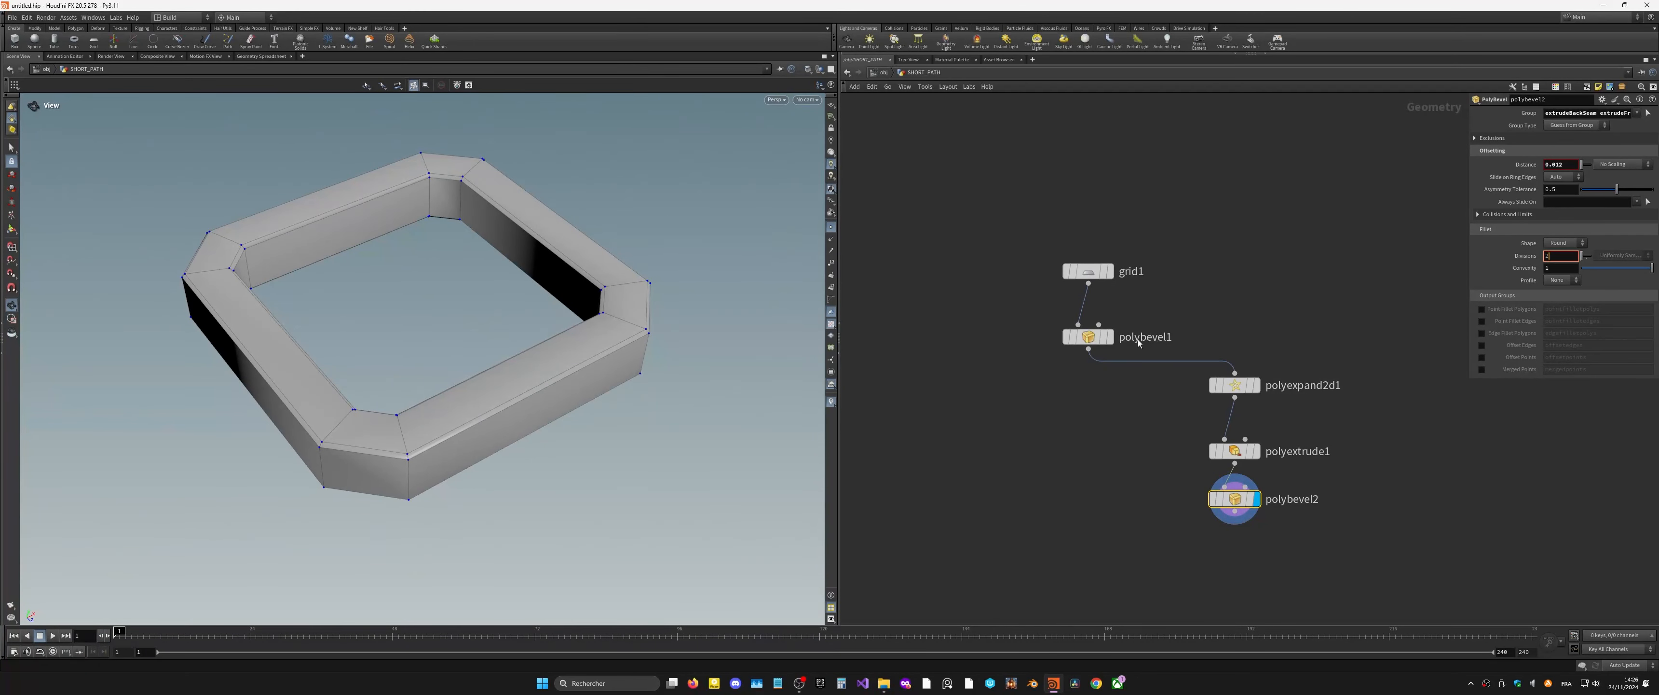
{"action": "left_click_drag", "start_coordinate": [678, 310], "coordinate": [741, 374]}
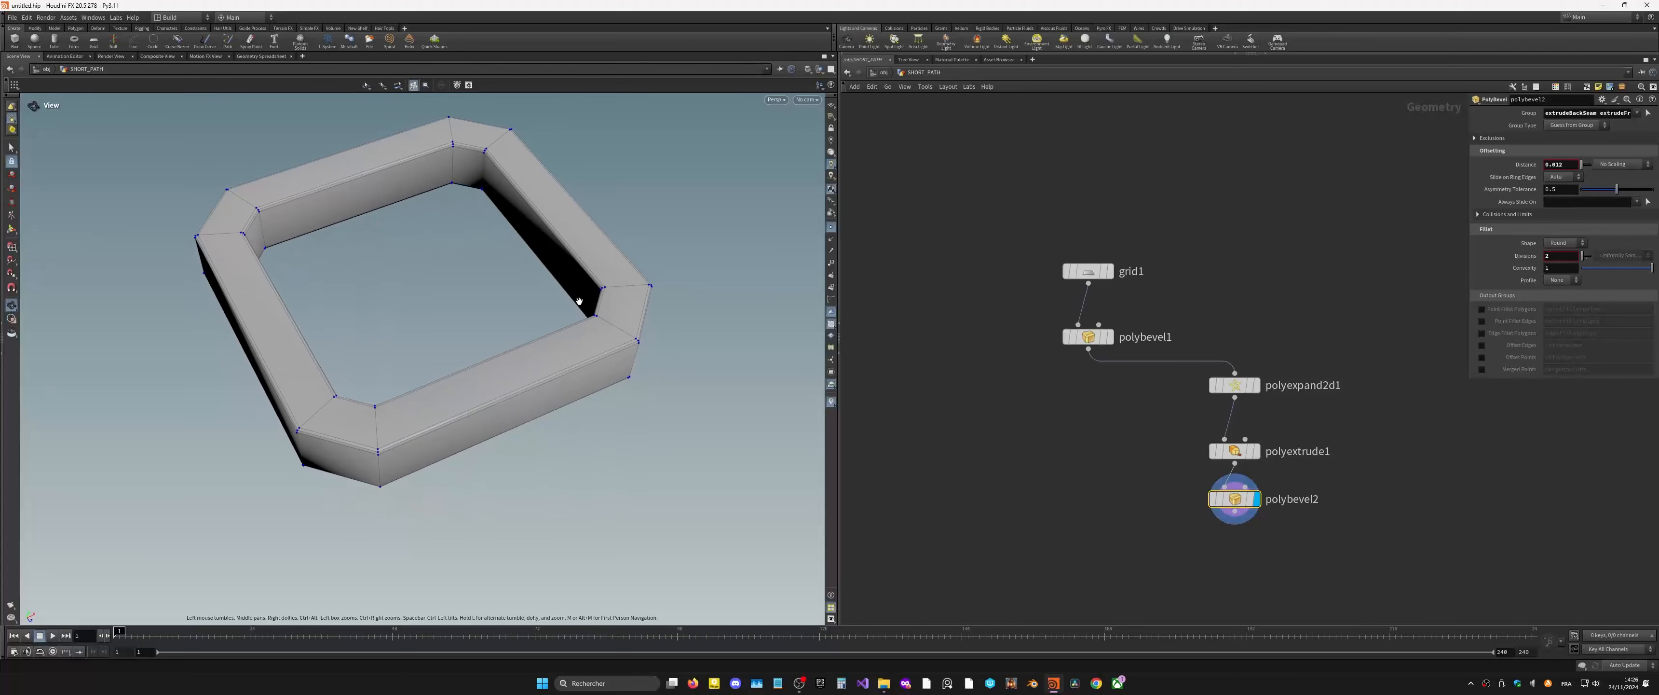
Step: Save the scene as untitled.hip in a new folder named demoaeff inside F:/HOUDINI_TESTS/
{"action": "key", "text": "ctrl+s"}
{"action": "scroll", "coordinate": [448, 364], "scroll_direction": "down", "scroll_amount": 1}
{"action": "left_click", "coordinate": [449, 375]}
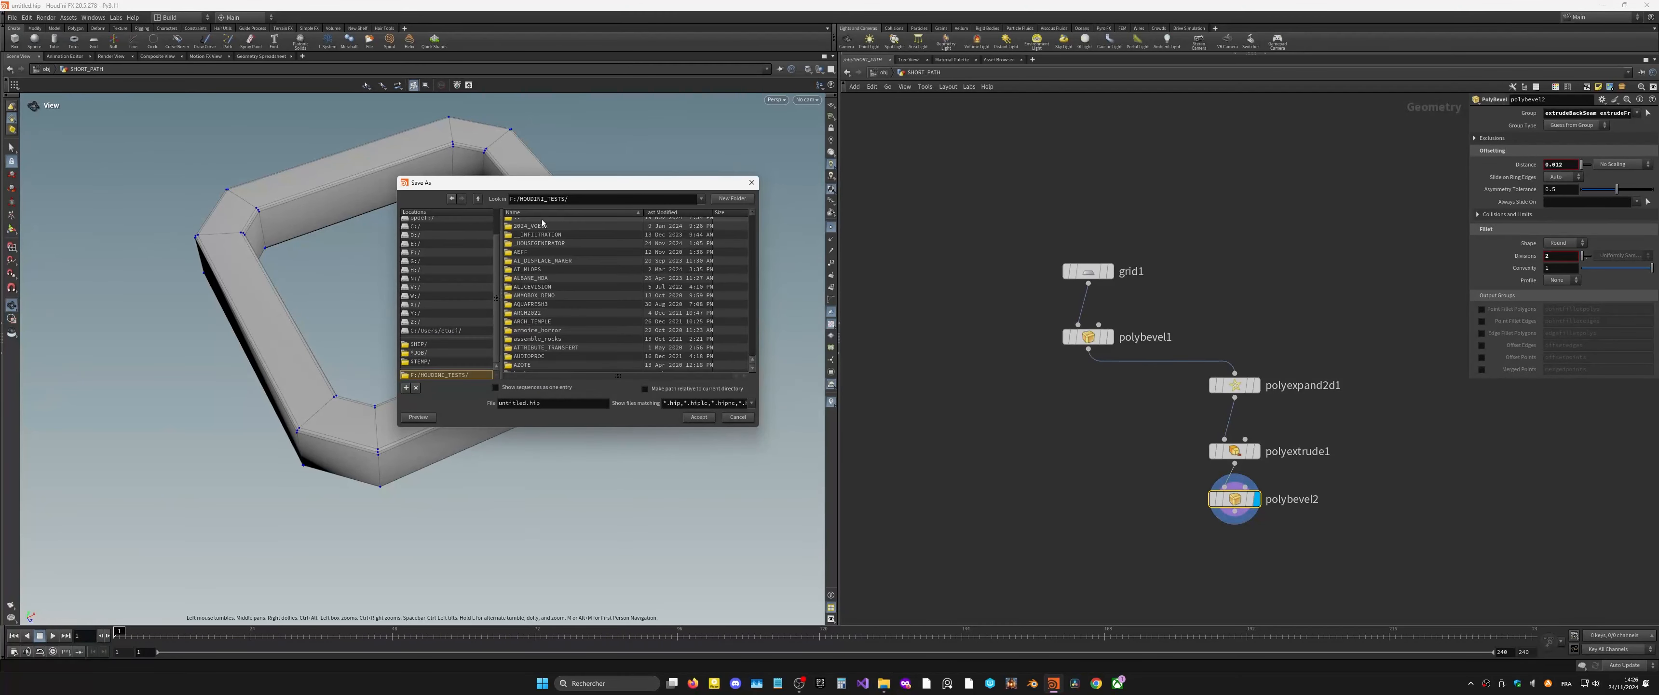
{"action": "scroll", "coordinate": [563, 226], "scroll_direction": "up", "scroll_amount": 1}
{"action": "left_click", "coordinate": [663, 211]}
{"action": "left_click", "coordinate": [732, 197]}
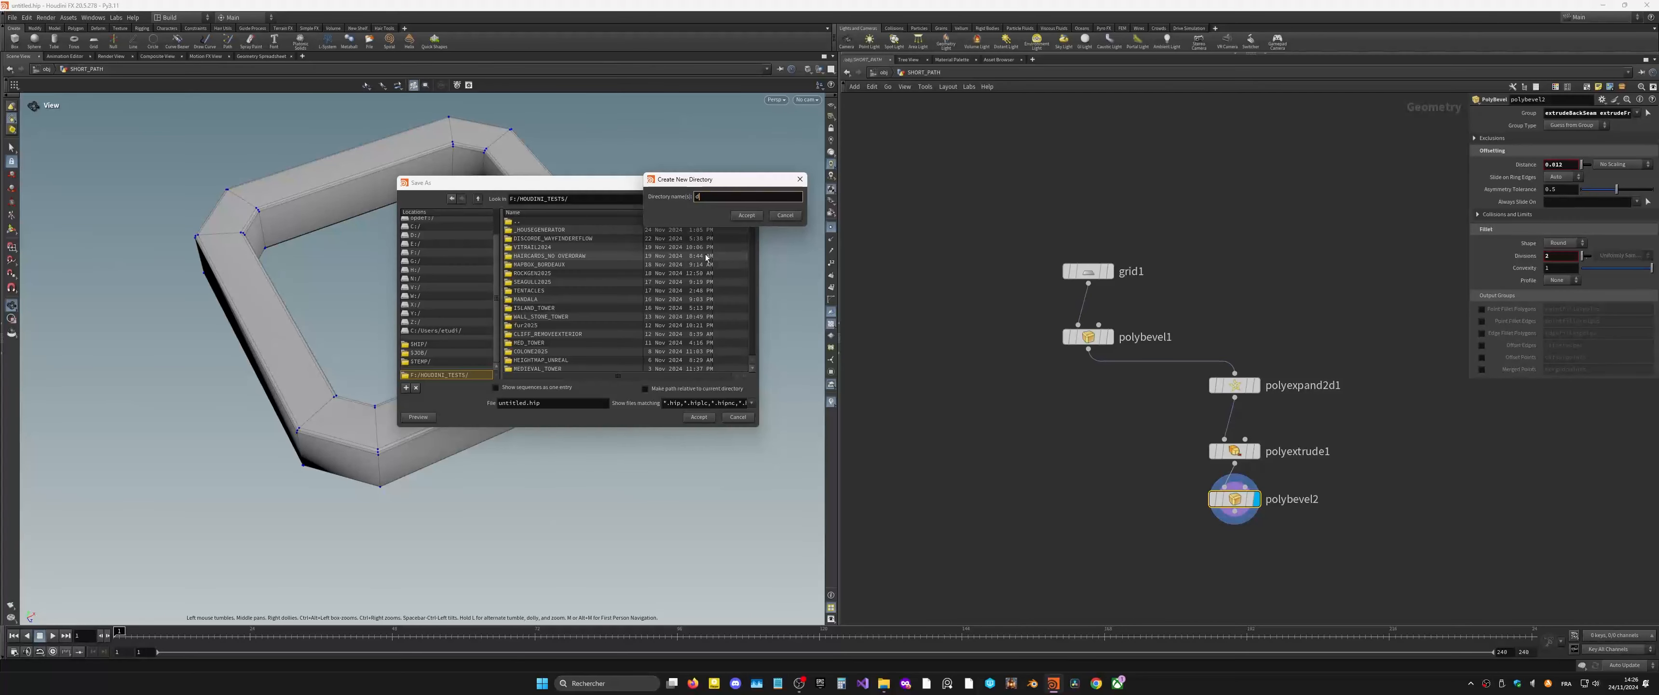
{"action": "type", "text": "demoaeff"}
{"action": "key", "text": "Return"}
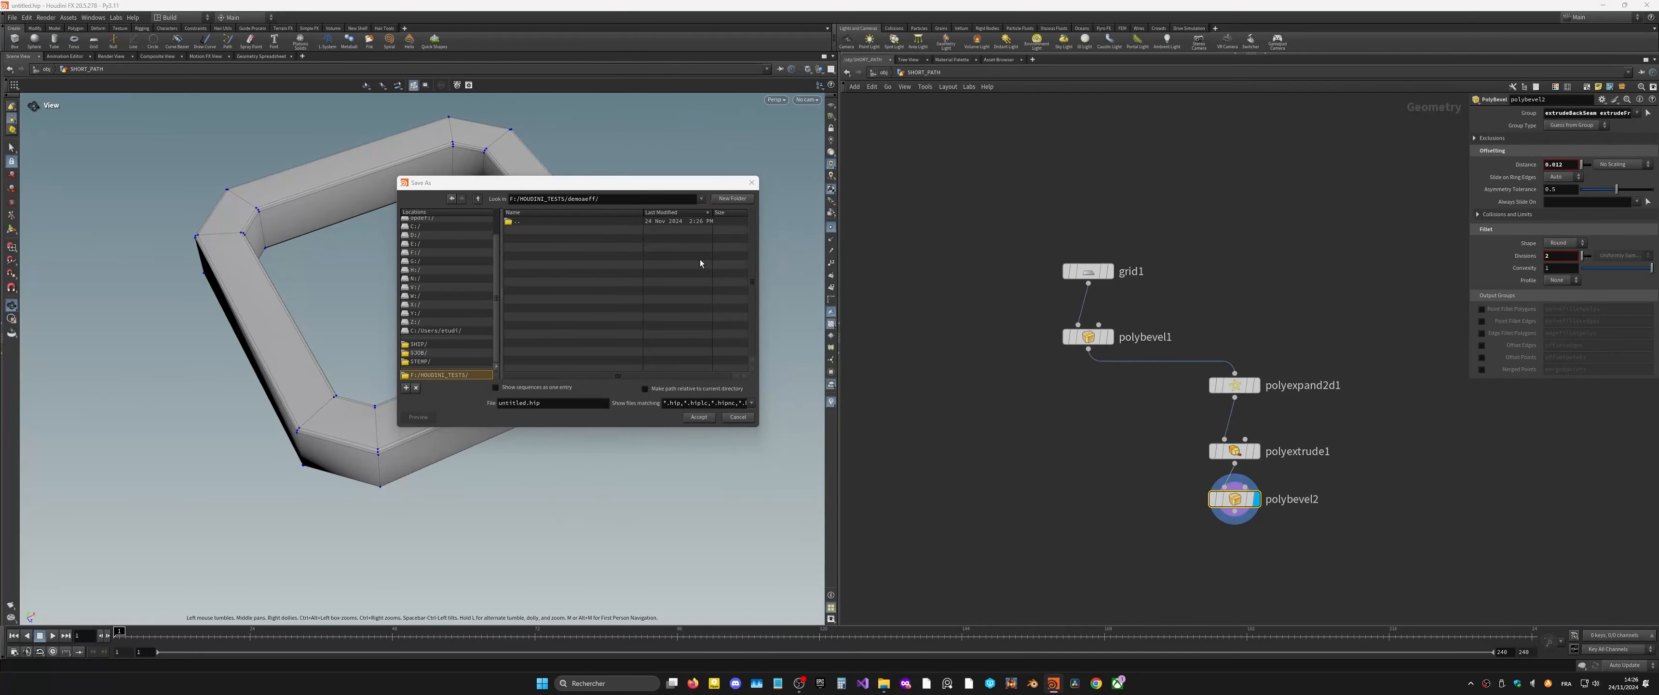
{"action": "left_click", "coordinate": [712, 417]}
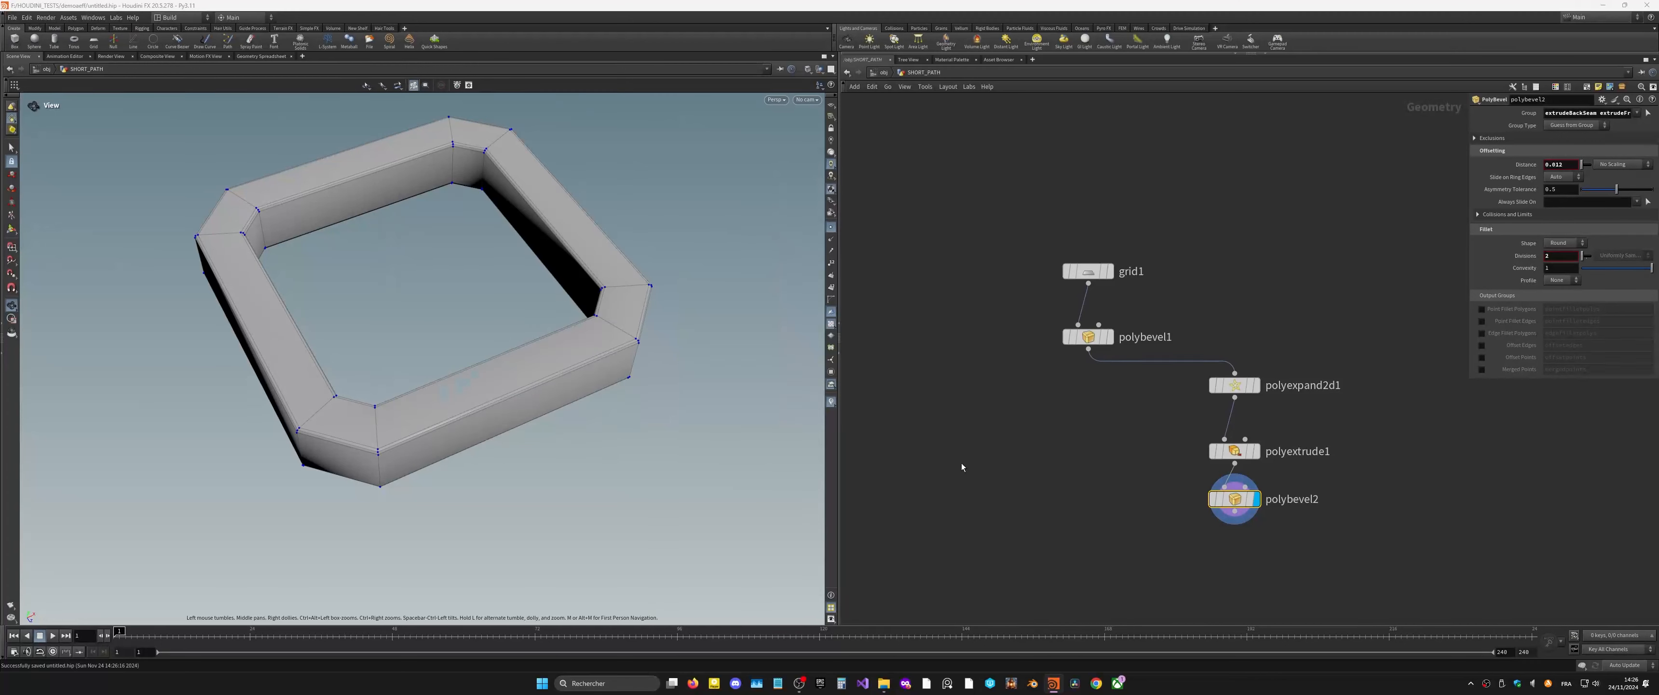
Step: Display the first PolyBevel's flat result and move the grid and bevel nodes away from the expand branch
{"action": "middle_click_drag", "start_coordinate": [1148, 449], "coordinate": [1197, 416]}
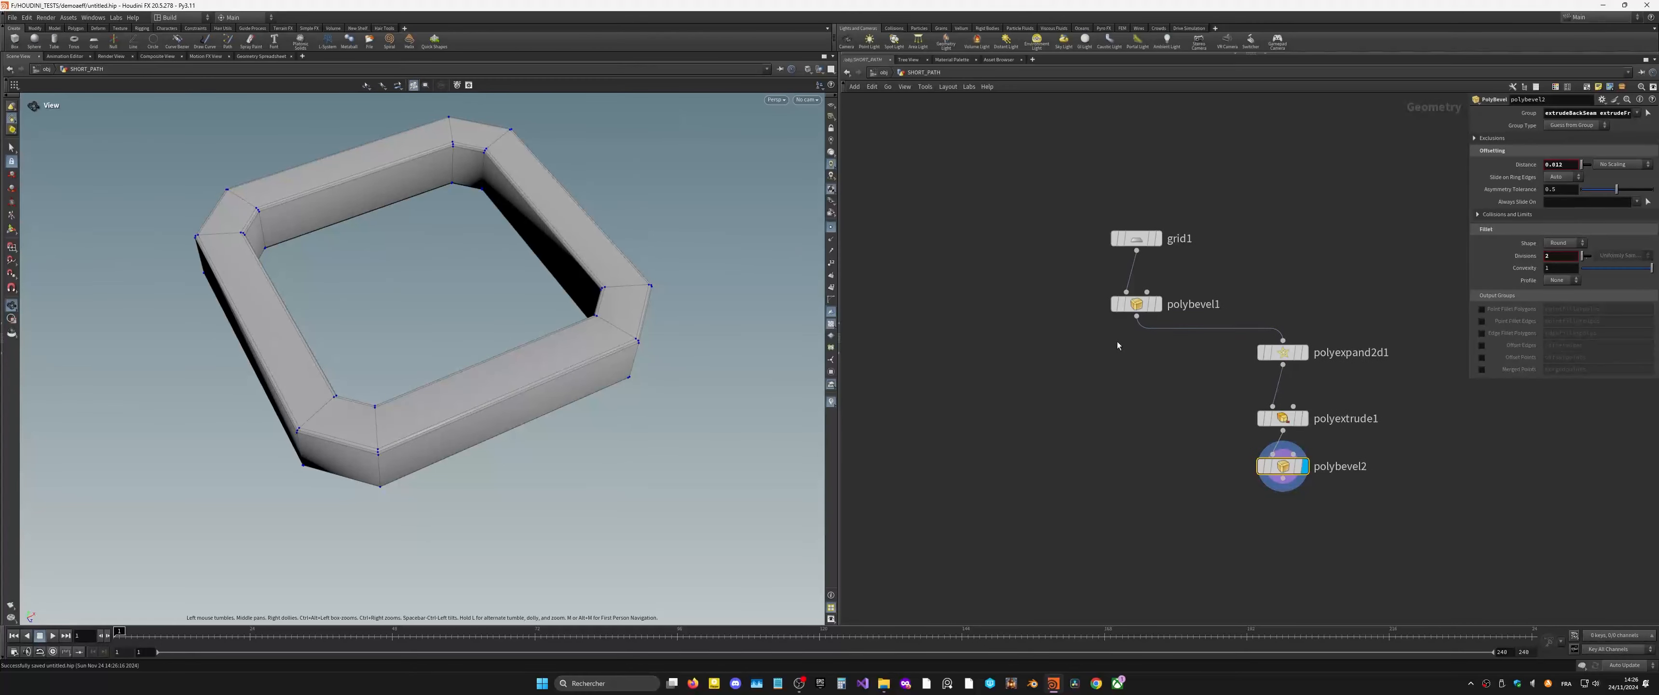
{"action": "left_click", "coordinate": [1157, 304]}
{"action": "left_click_drag", "start_coordinate": [437, 315], "coordinate": [476, 328]}
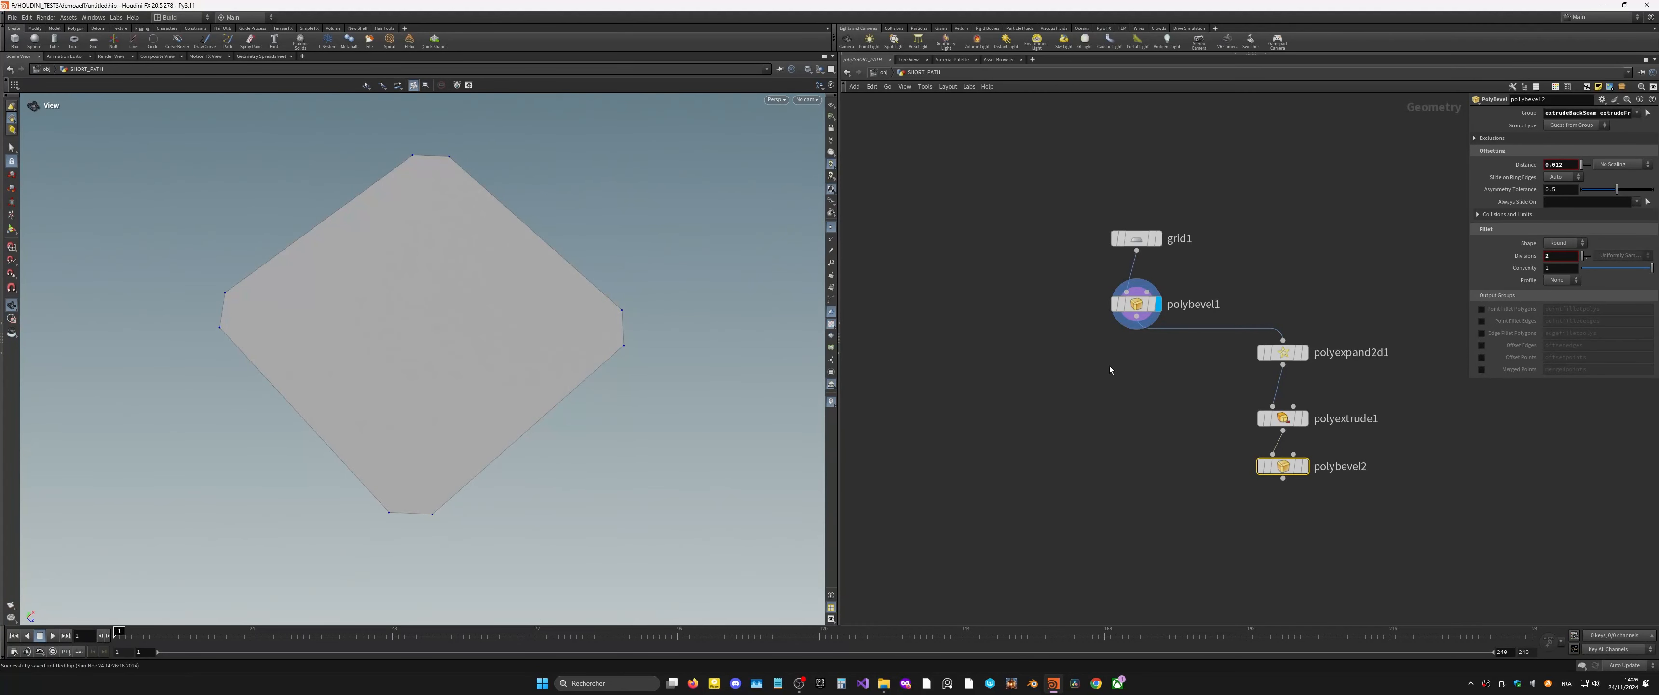
{"action": "key", "text": "Tab"}
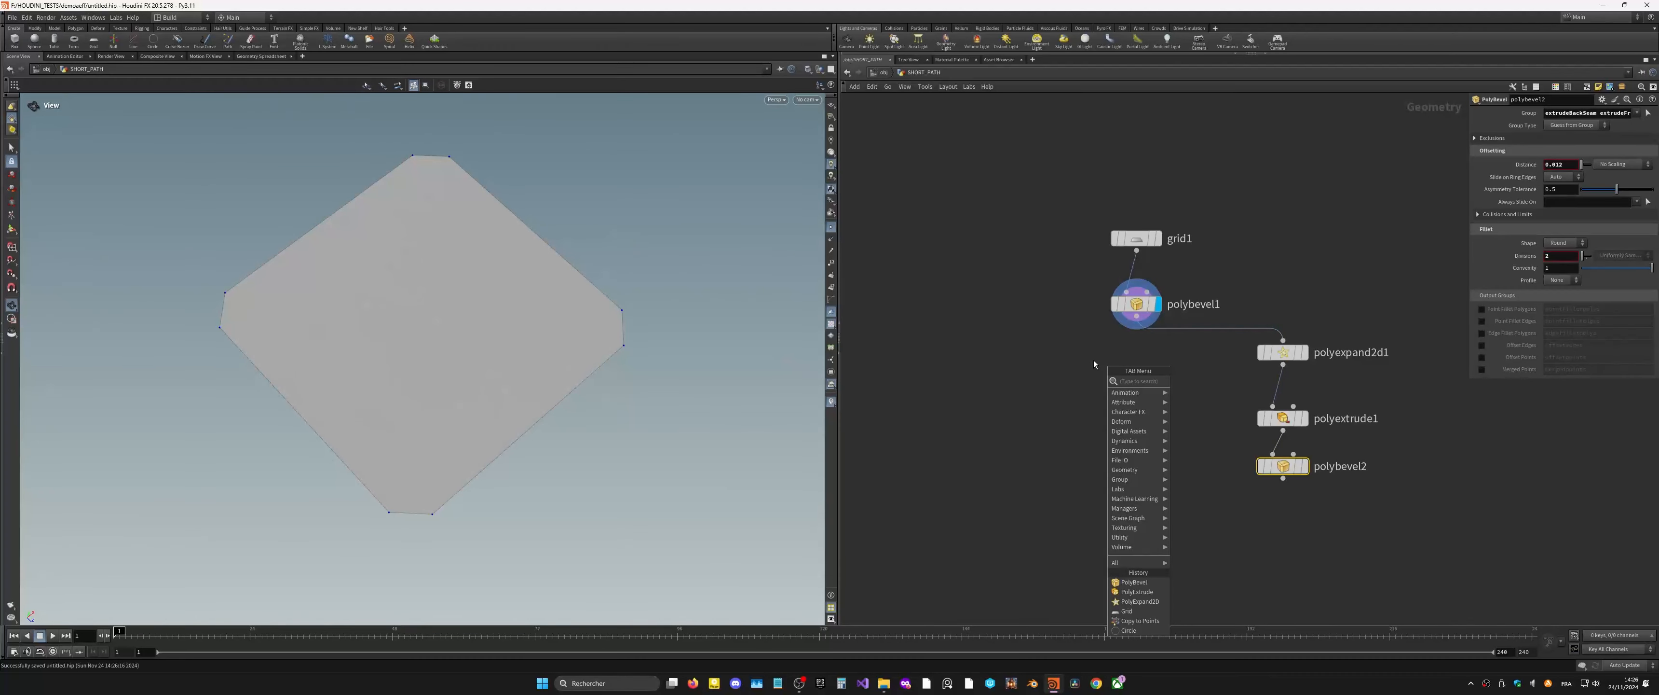
{"action": "key", "text": "Escape"}
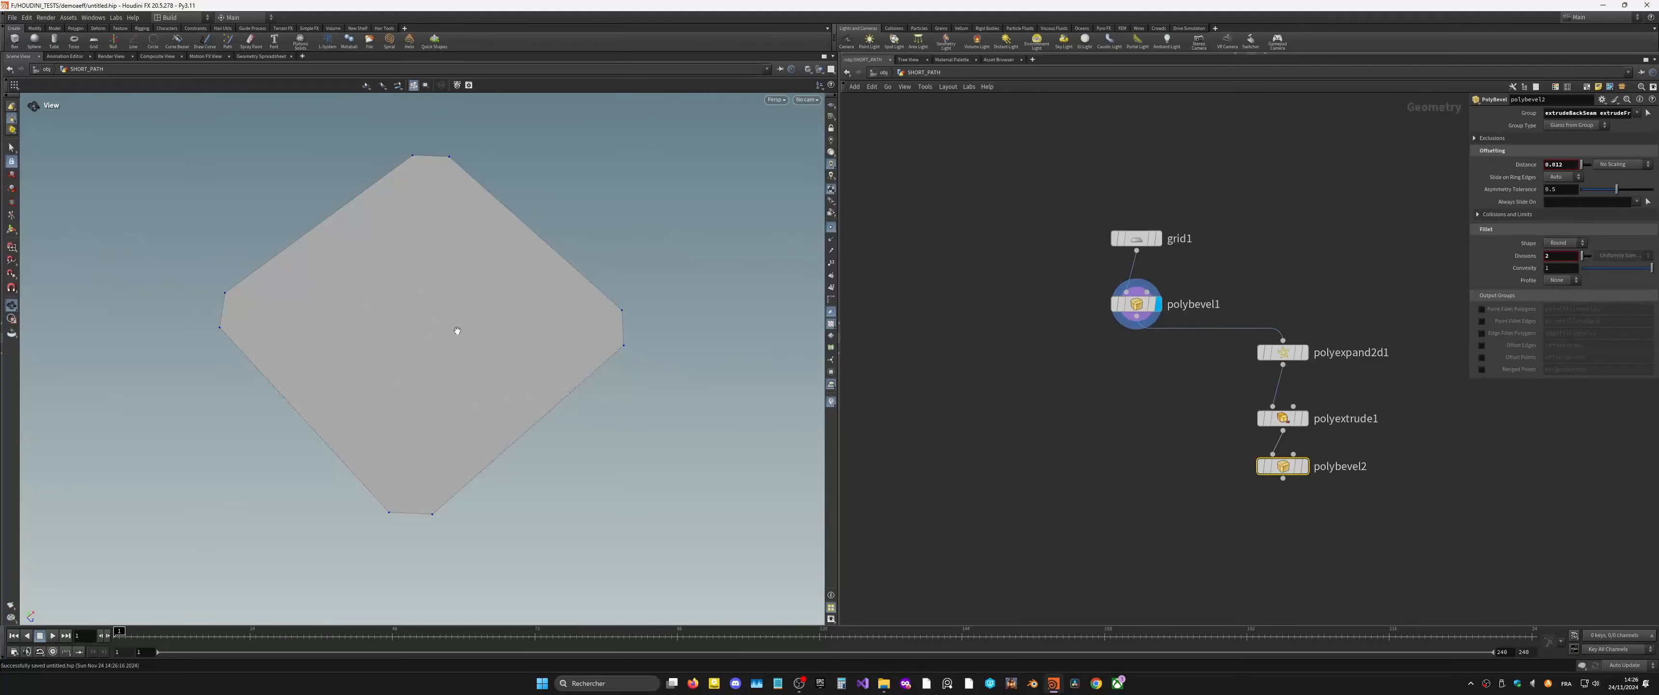
{"action": "left_click_drag", "start_coordinate": [1182, 197], "coordinate": [1102, 302]}
Step: Add a Remesh node below the first PolyBevel, connect it and display its result
{"action": "key", "text": "Tab"}
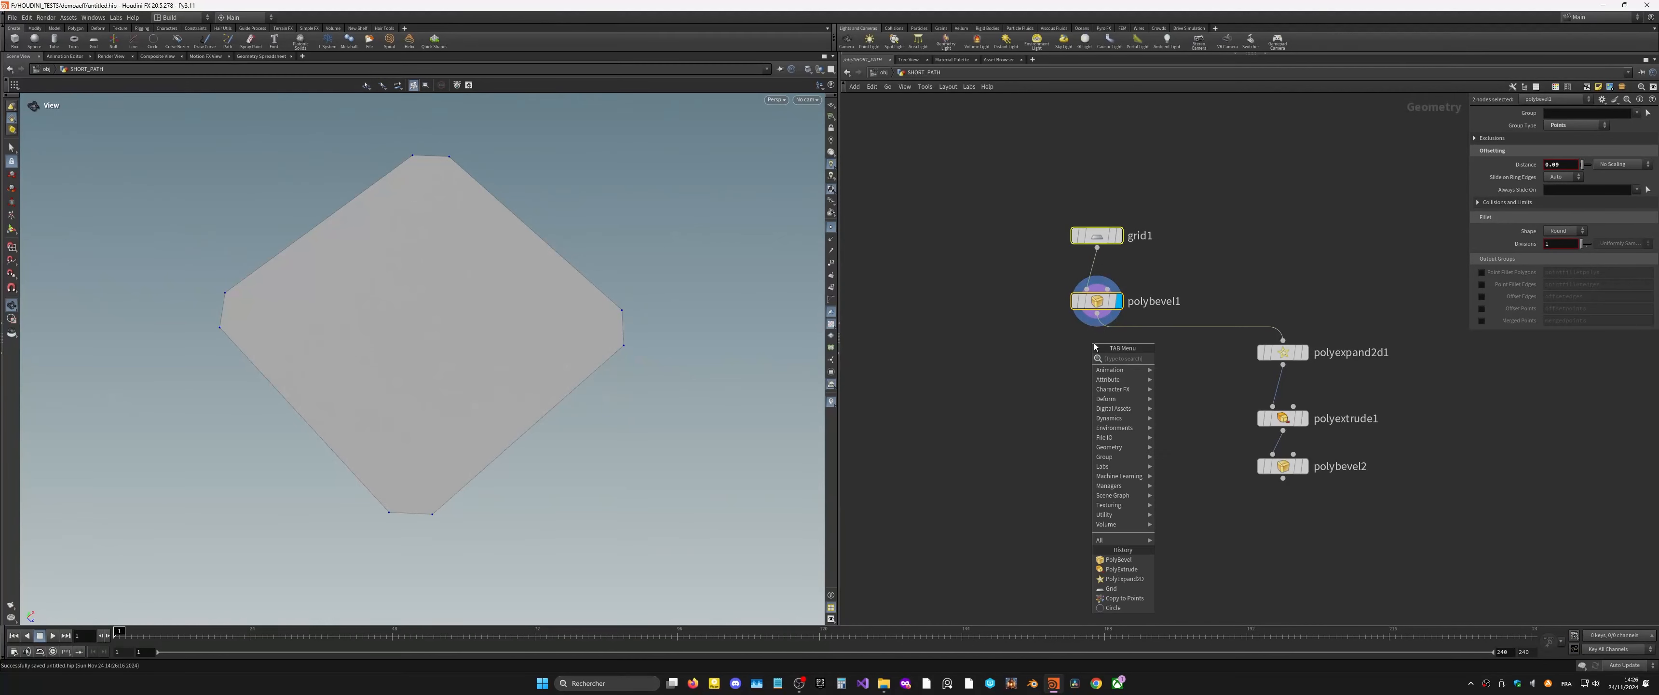
{"action": "type", "text": "re"}
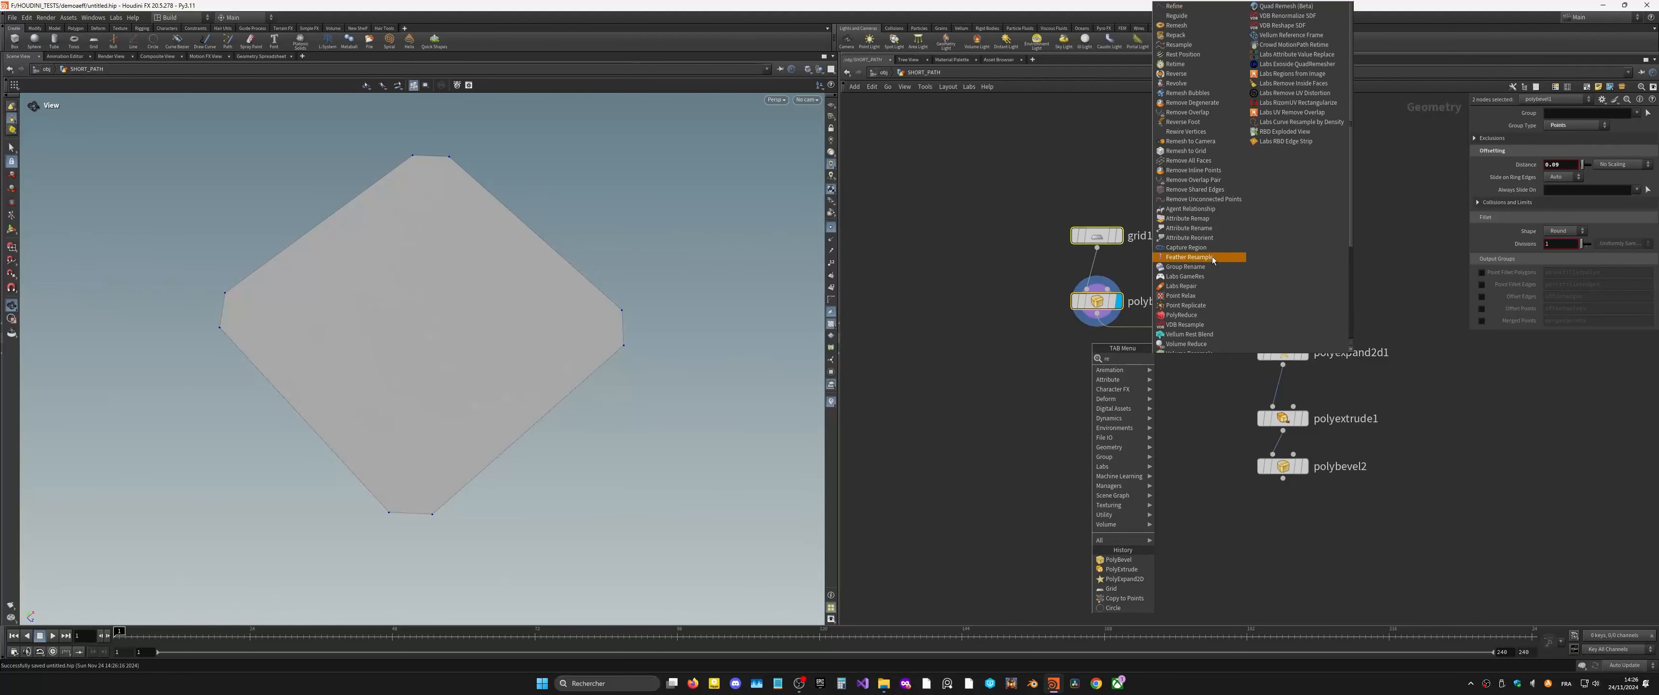
{"action": "left_click", "coordinate": [1206, 29]}
{"action": "left_click", "coordinate": [1123, 380]}
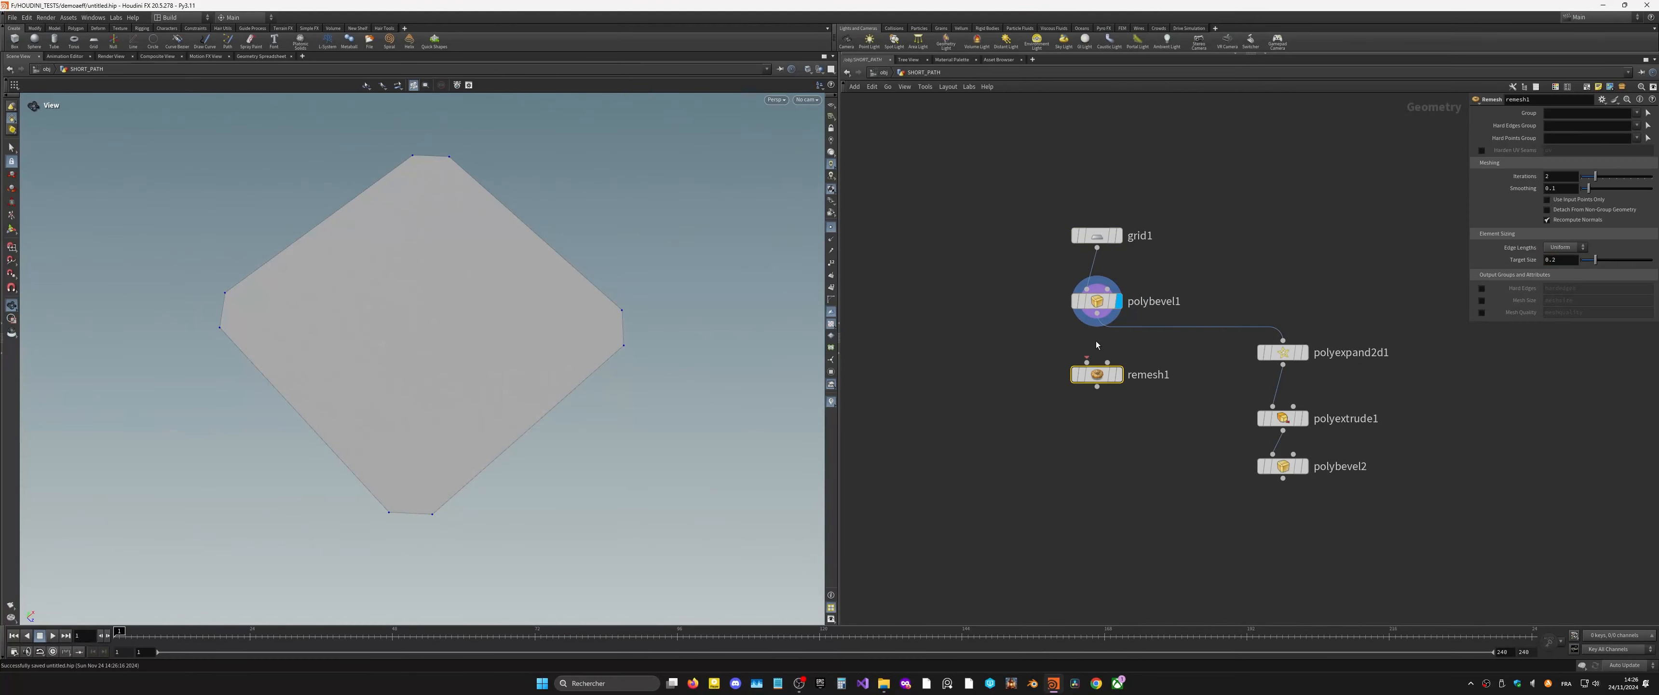
{"action": "left_click", "coordinate": [1120, 377]}
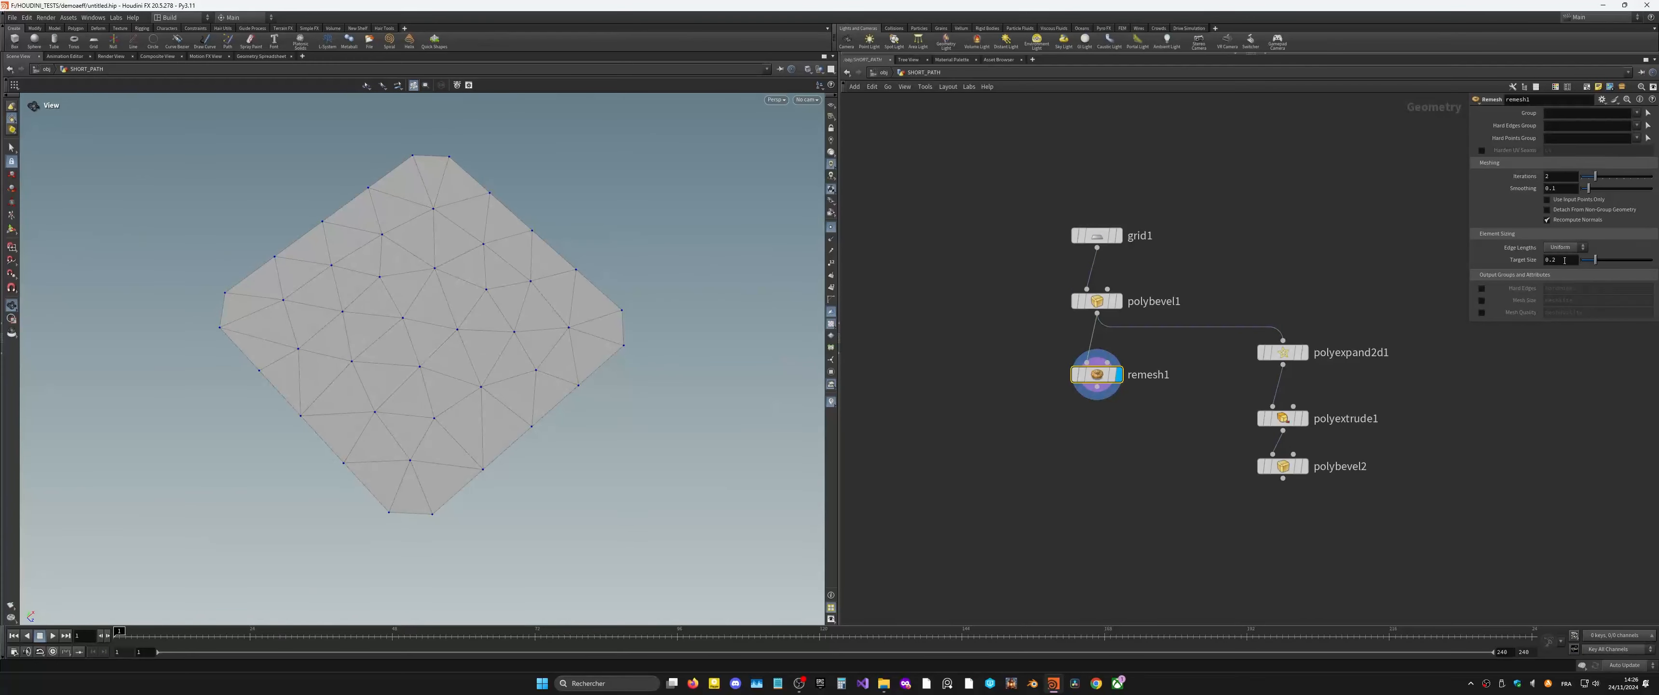
Step: Switch the Remesh edge lengths to Adaptive, raise the relative density and lower the gradation to about 0.19
{"action": "key", "text": "Return"}
{"action": "middle_click_drag", "start_coordinate": [1562, 260], "coordinate": [1540, 290]}
{"action": "left_click", "coordinate": [1589, 245]}
{"action": "left_click", "coordinate": [1573, 267]}
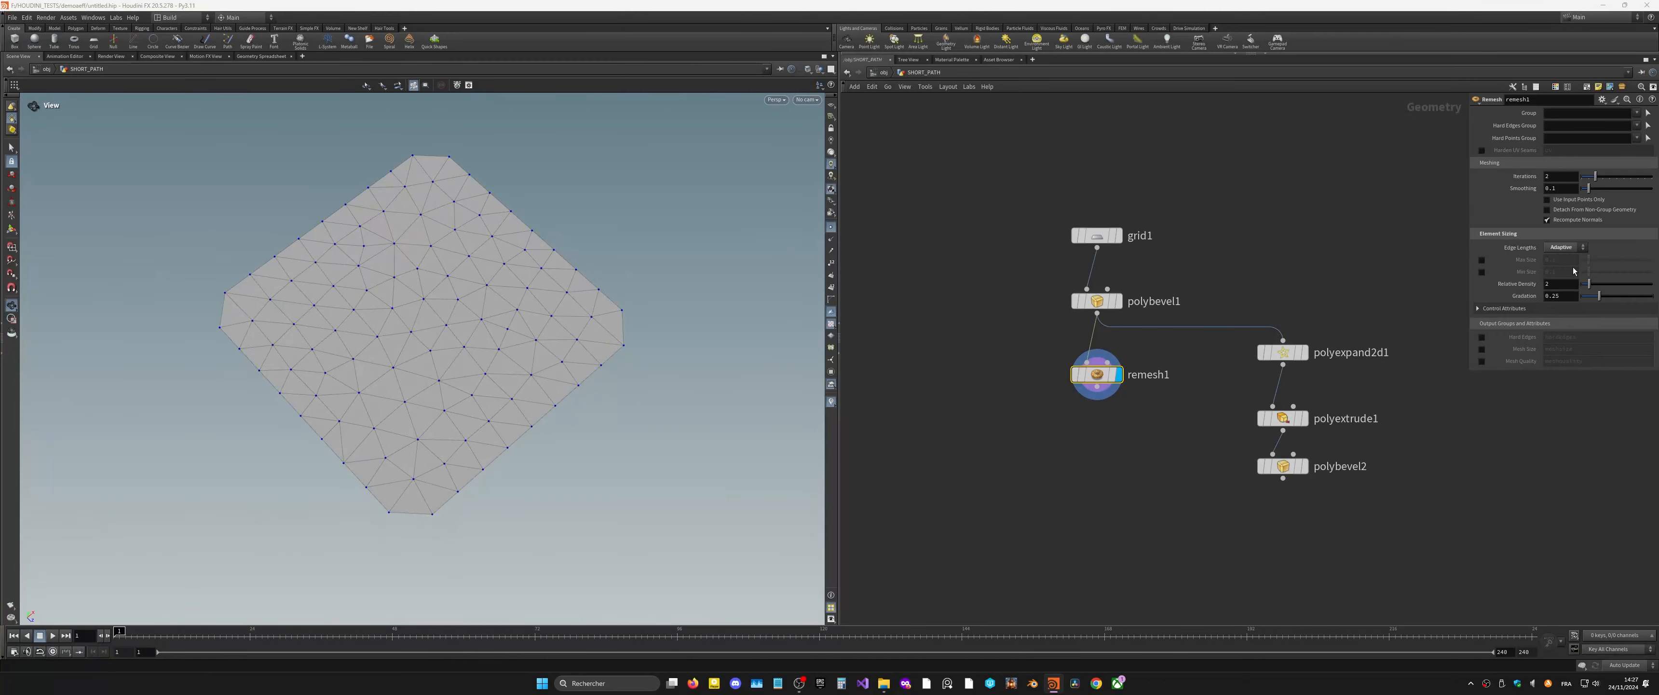
{"action": "left_click_drag", "start_coordinate": [1599, 295], "coordinate": [1638, 290]}
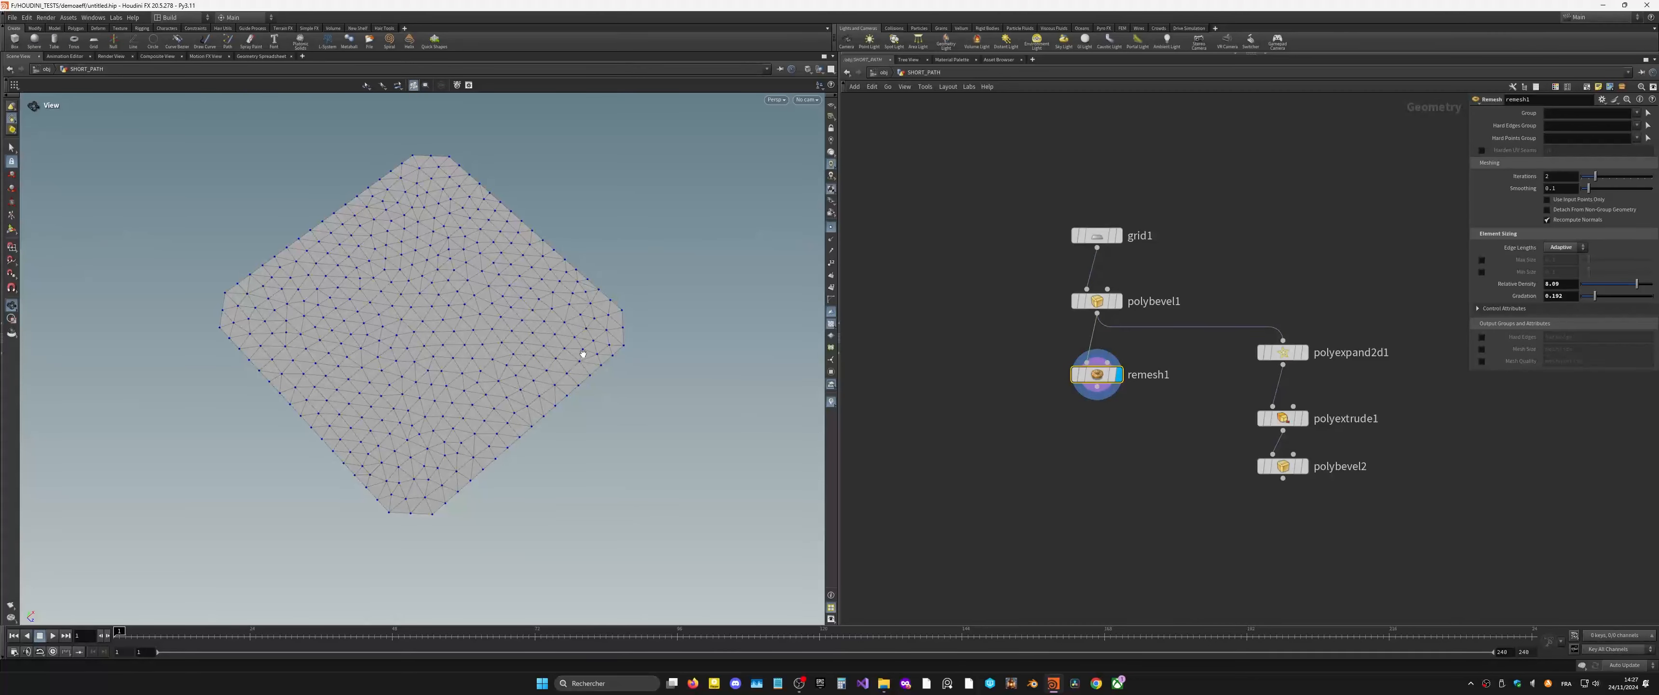
Step: Add a polygon Sphere node and feed it into a displayed copy of the Remesh node
{"action": "key", "text": "Tab"}
{"action": "type", "text": "sph"}
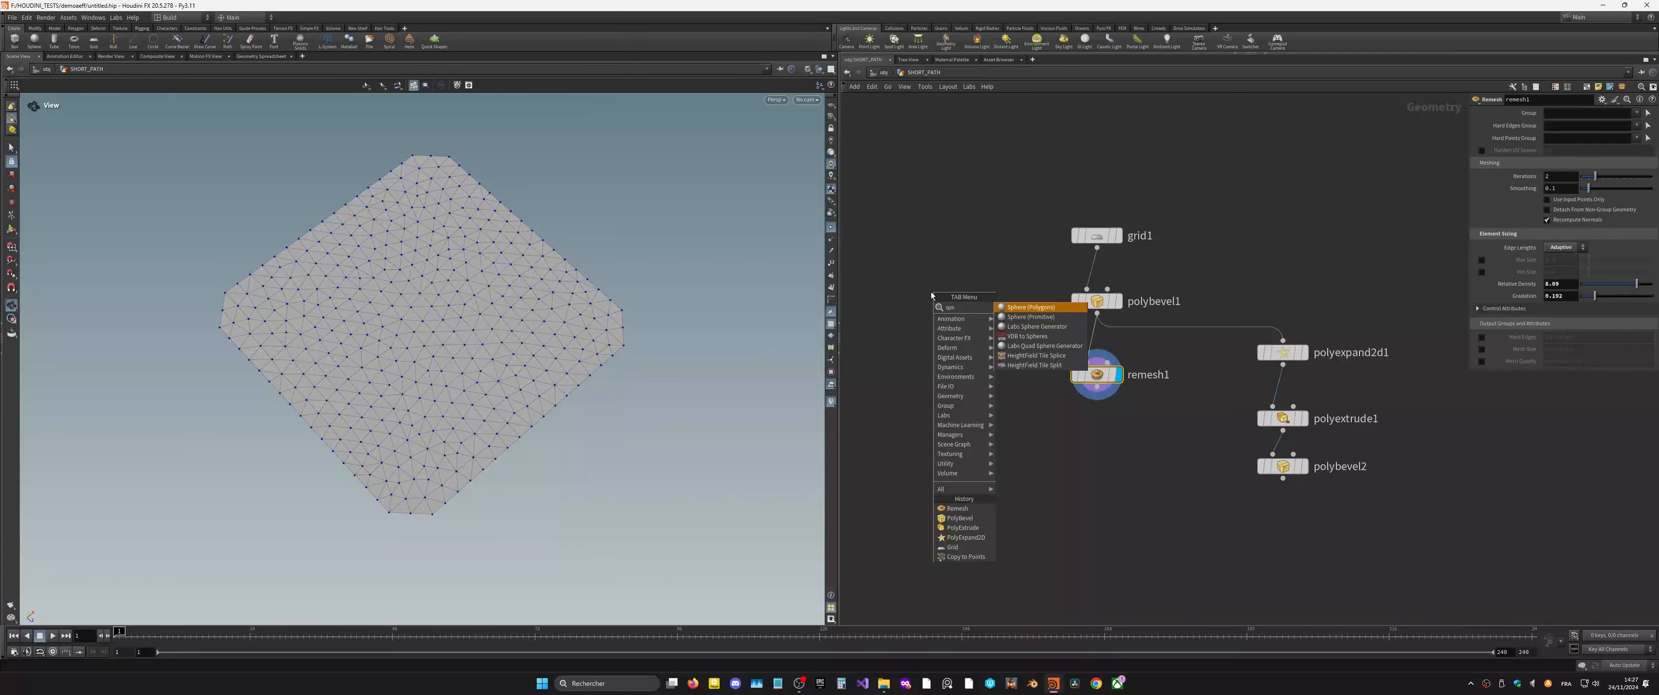
{"action": "key", "text": "Return"}
{"action": "left_click", "coordinate": [954, 324]}
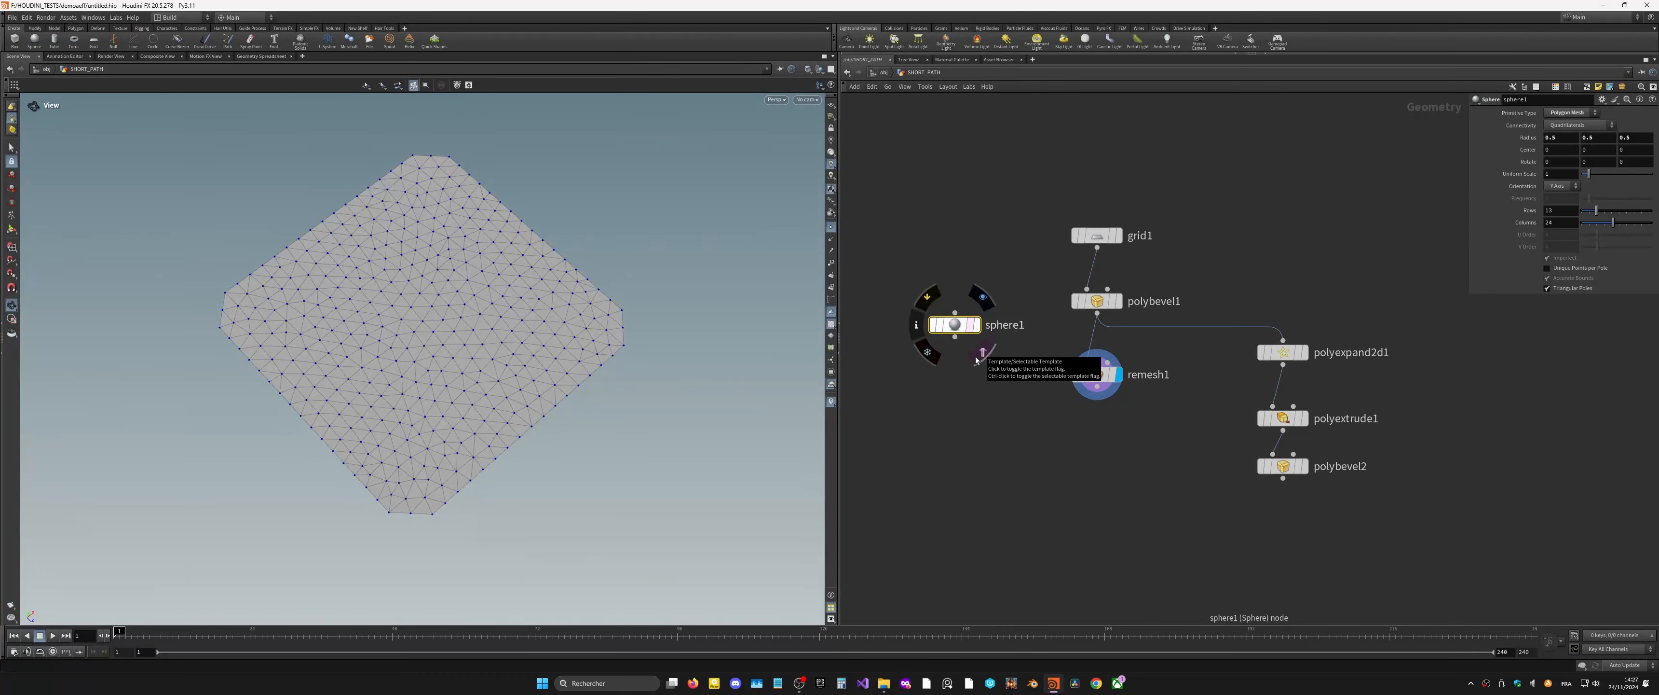
{"action": "left_click_drag", "start_coordinate": [1104, 376], "coordinate": [963, 385], "text": "alt"}
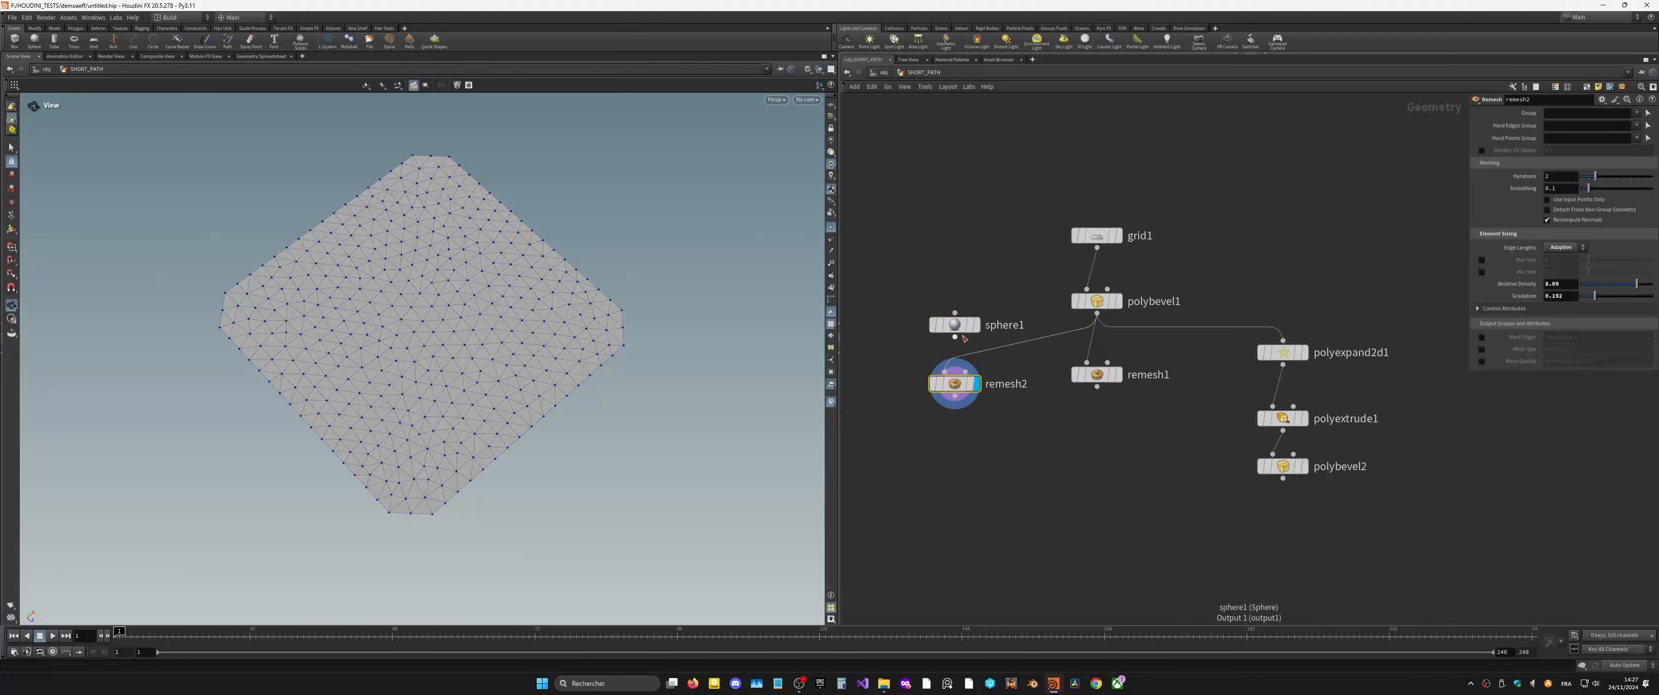
{"action": "left_click_drag", "start_coordinate": [955, 336], "coordinate": [945, 371]}
Step: Raise the sphere Remesh's relative density to 47.7, inspect the mesh and move both nodes up beside the grid branch
{"action": "mouse_move", "coordinate": [1637, 284]}
{"action": "left_mouse_down"}
{"action": "mouse_move", "coordinate": [1598, 286]}
{"action": "mouse_move", "coordinate": [1652, 286]}
{"action": "left_mouse_up"}
{"action": "middle_click_drag", "start_coordinate": [1569, 282], "coordinate": [1655, 278]}
{"action": "left_click_drag", "start_coordinate": [601, 507], "coordinate": [495, 259]}
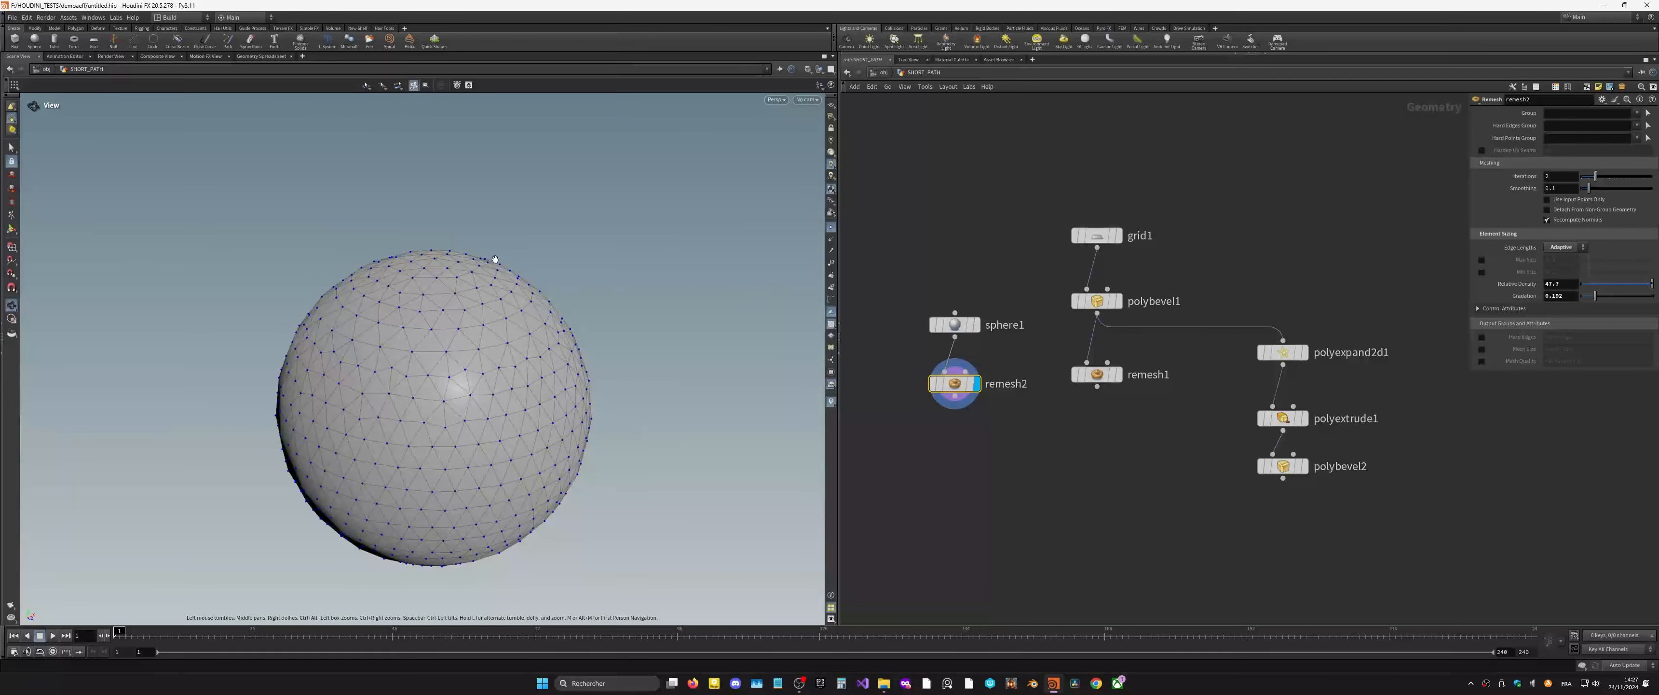
{"action": "left_click_drag", "start_coordinate": [954, 326], "coordinate": [935, 244]}
{"action": "left_click_drag", "start_coordinate": [947, 426], "coordinate": [927, 310]}
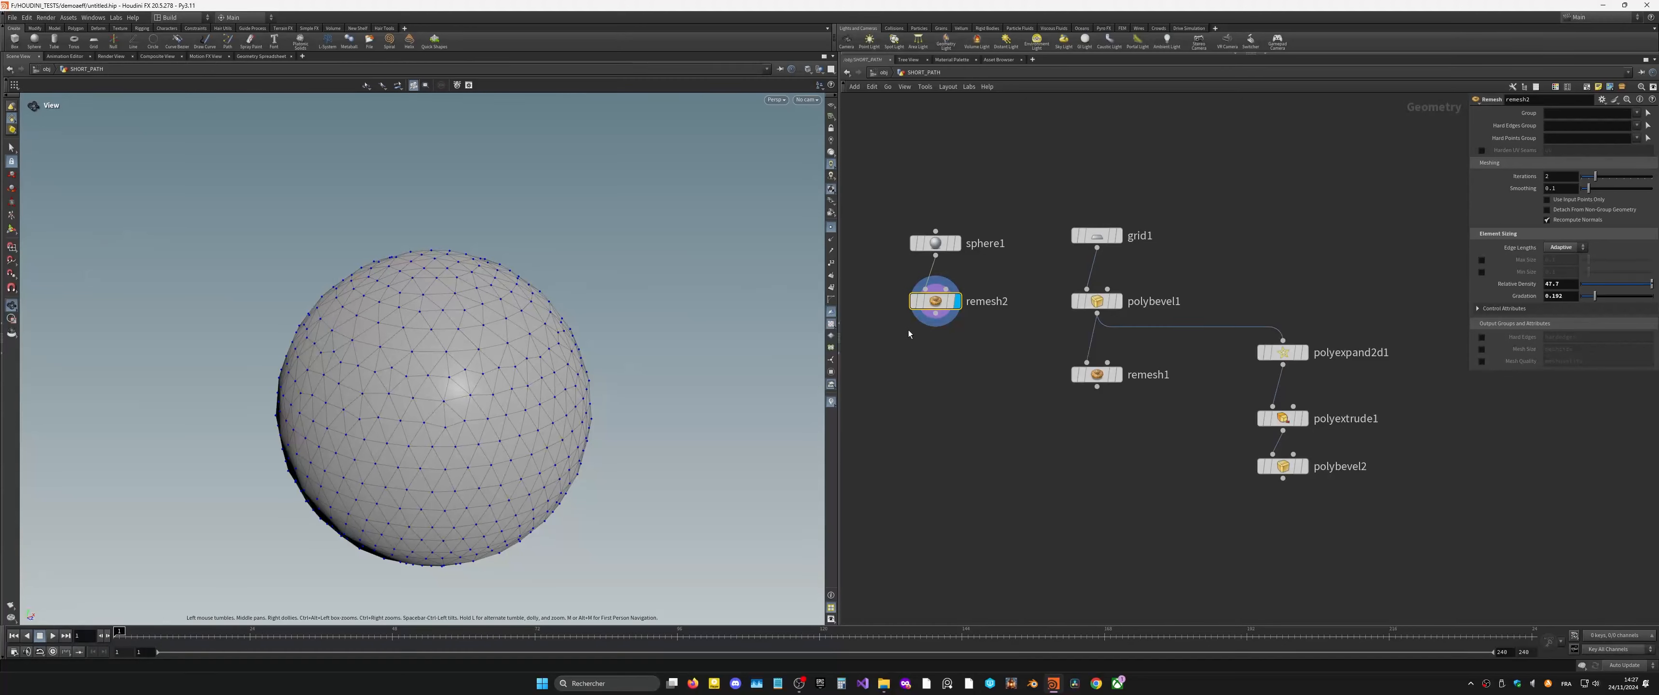
{"action": "mouse_move", "coordinate": [931, 328]}
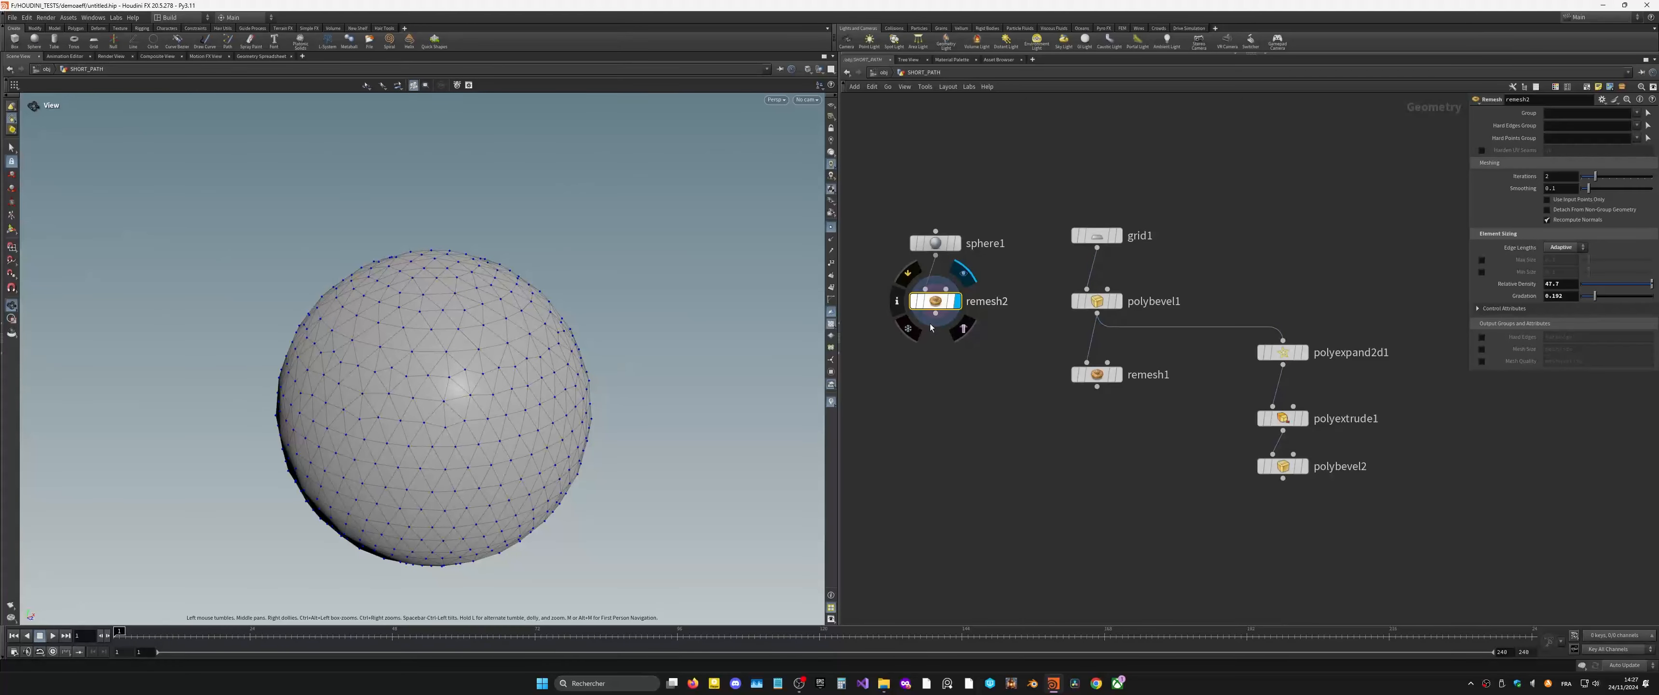
Step: Delete the sphere and place a new Grid node above the copied Remesh
{"action": "left_click", "coordinate": [935, 243]}
{"action": "key", "text": "Delete"}
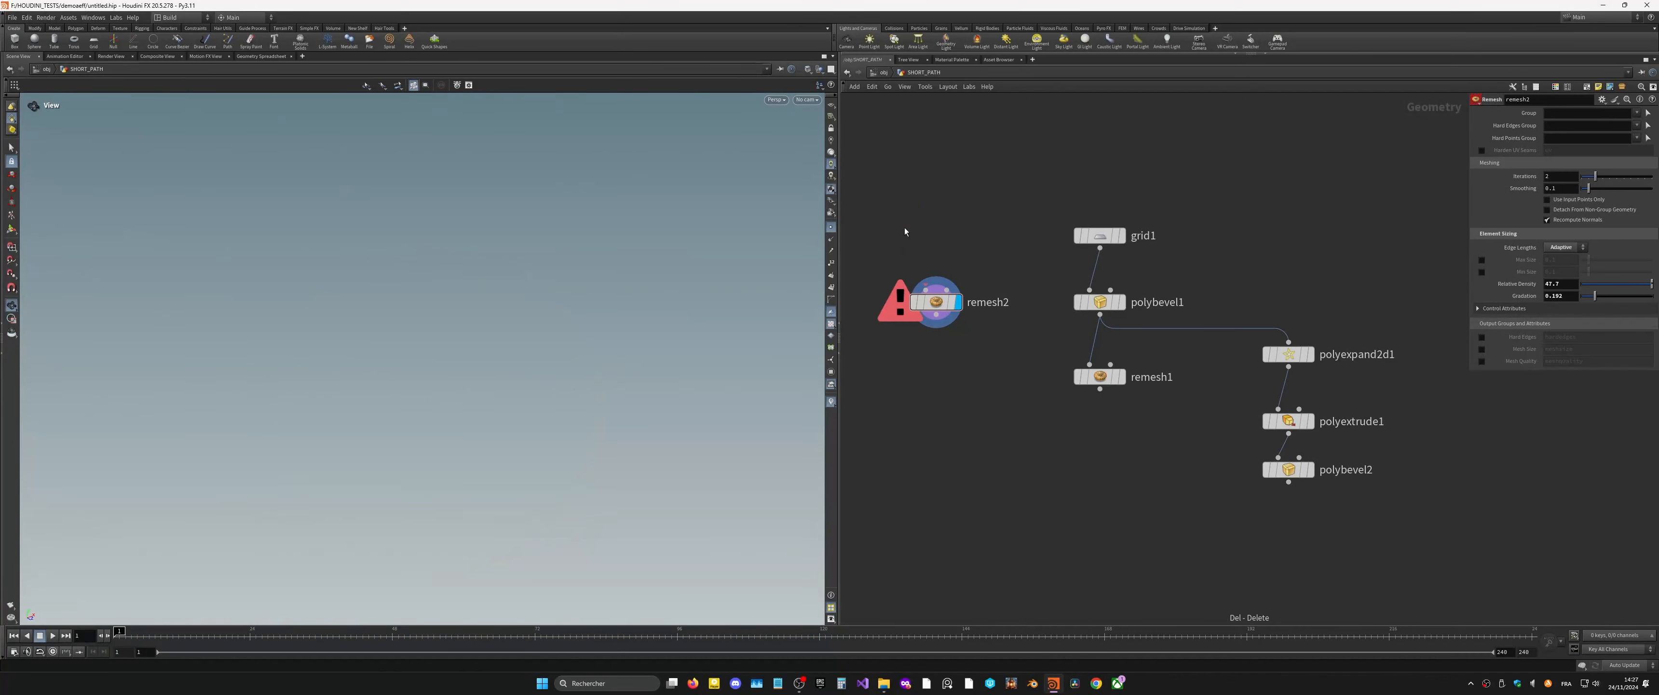
{"action": "key", "text": "Tab"}
{"action": "type", "text": "grid"}
{"action": "key", "text": "Return"}
{"action": "left_click", "coordinate": [935, 213]}
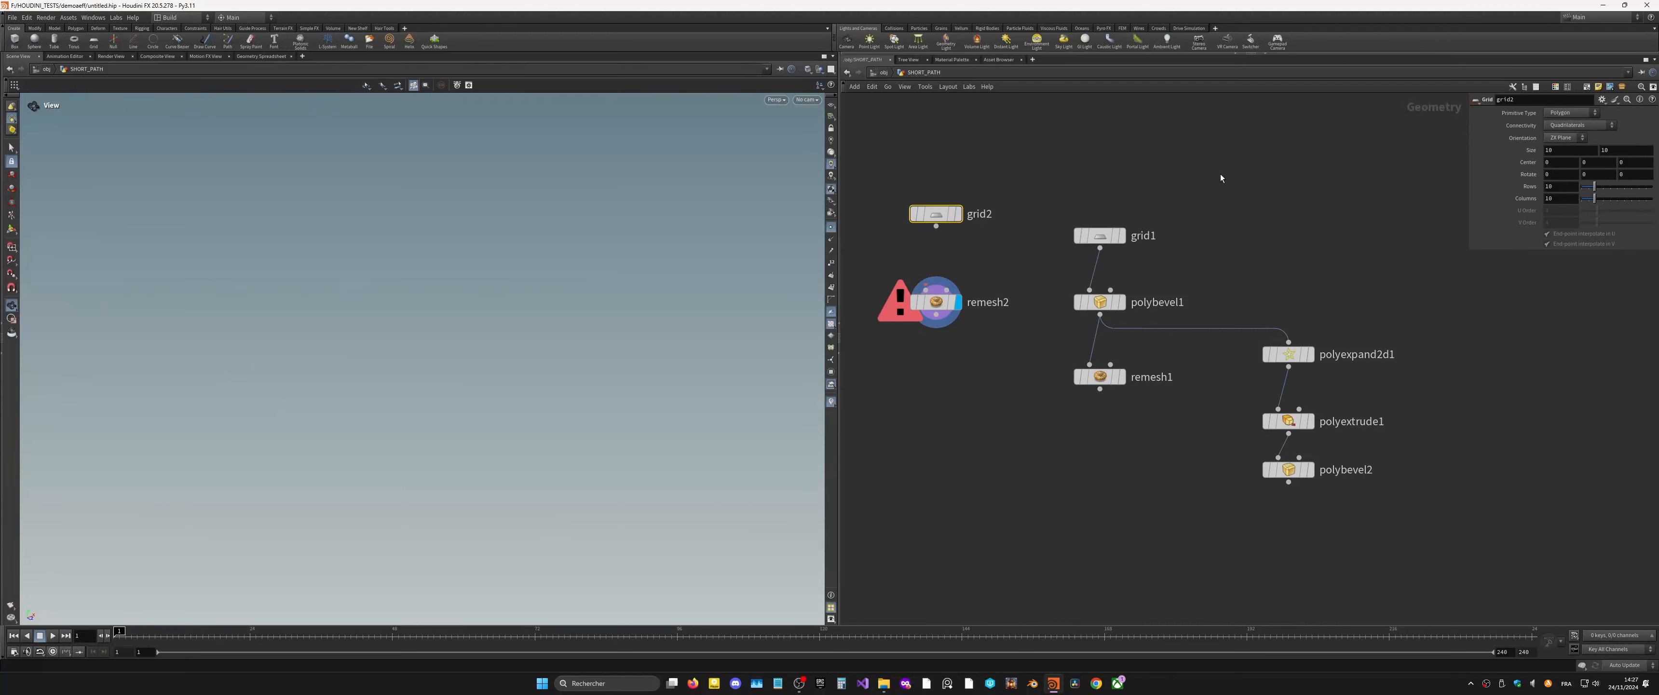
Step: Set the new grid's size to 1 by 1 with 100 rows and 100 columns, and display it
{"action": "left_click", "coordinate": [1562, 155]}
{"action": "type", "text": "1"}
{"action": "key", "text": "Tab"}
{"action": "type", "text": "1"}
{"action": "key", "text": "Return"}
{"action": "left_click", "coordinate": [1561, 186]}
{"action": "type", "text": "100"}
{"action": "key", "text": "Tab"}
{"action": "type", "text": "100"}
{"action": "key", "text": "Return"}
{"action": "left_click", "coordinate": [1568, 139]}
{"action": "left_click", "coordinate": [1559, 167]}
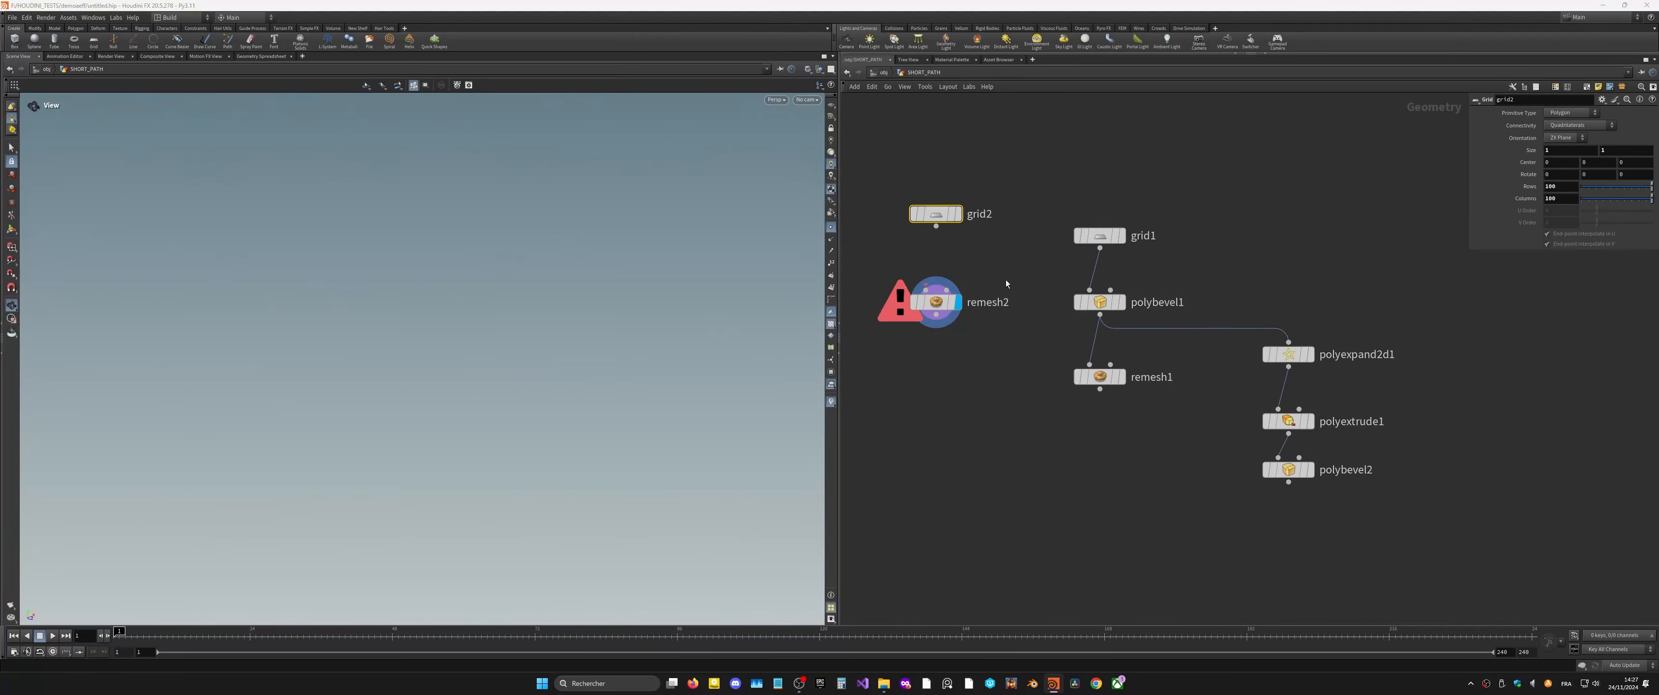
{"action": "left_click", "coordinate": [957, 215]}
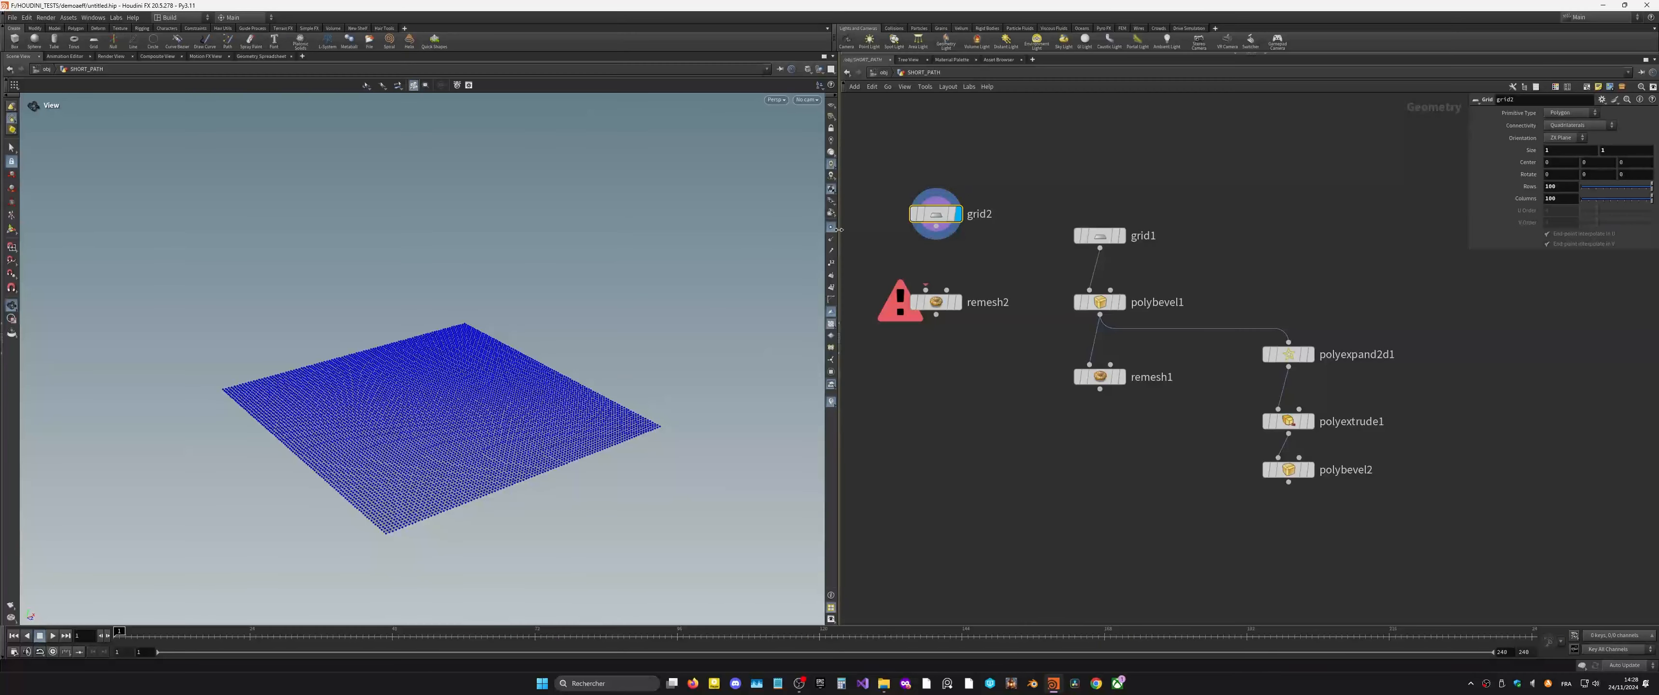
Step: Add a Mountain node below the new grid and blend its noise by the mask attribute
{"action": "key", "text": "Tab"}
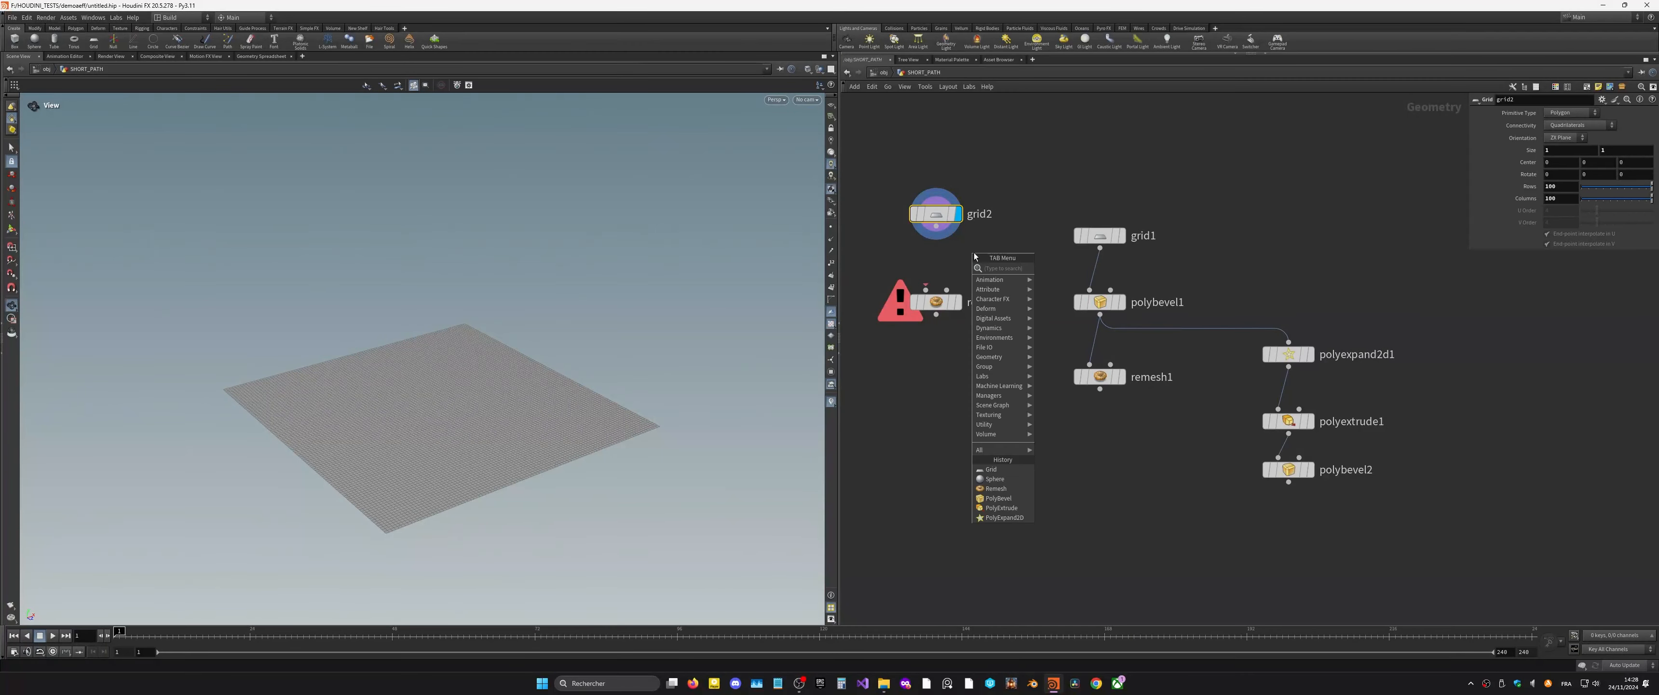
{"action": "type", "text": "gr"}
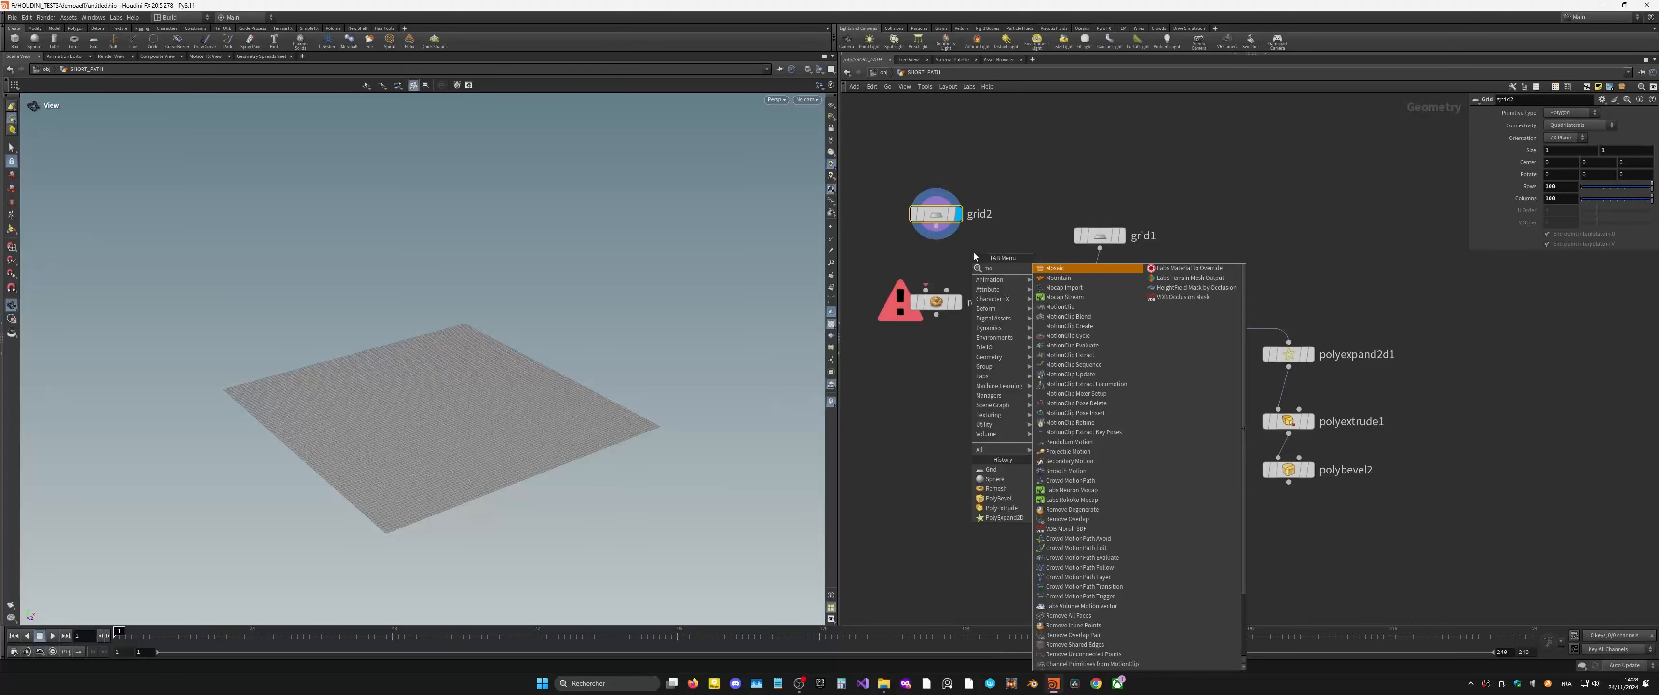
{"action": "key", "text": "Down"}
{"action": "key", "text": "Return"}
{"action": "left_click", "coordinate": [961, 278]}
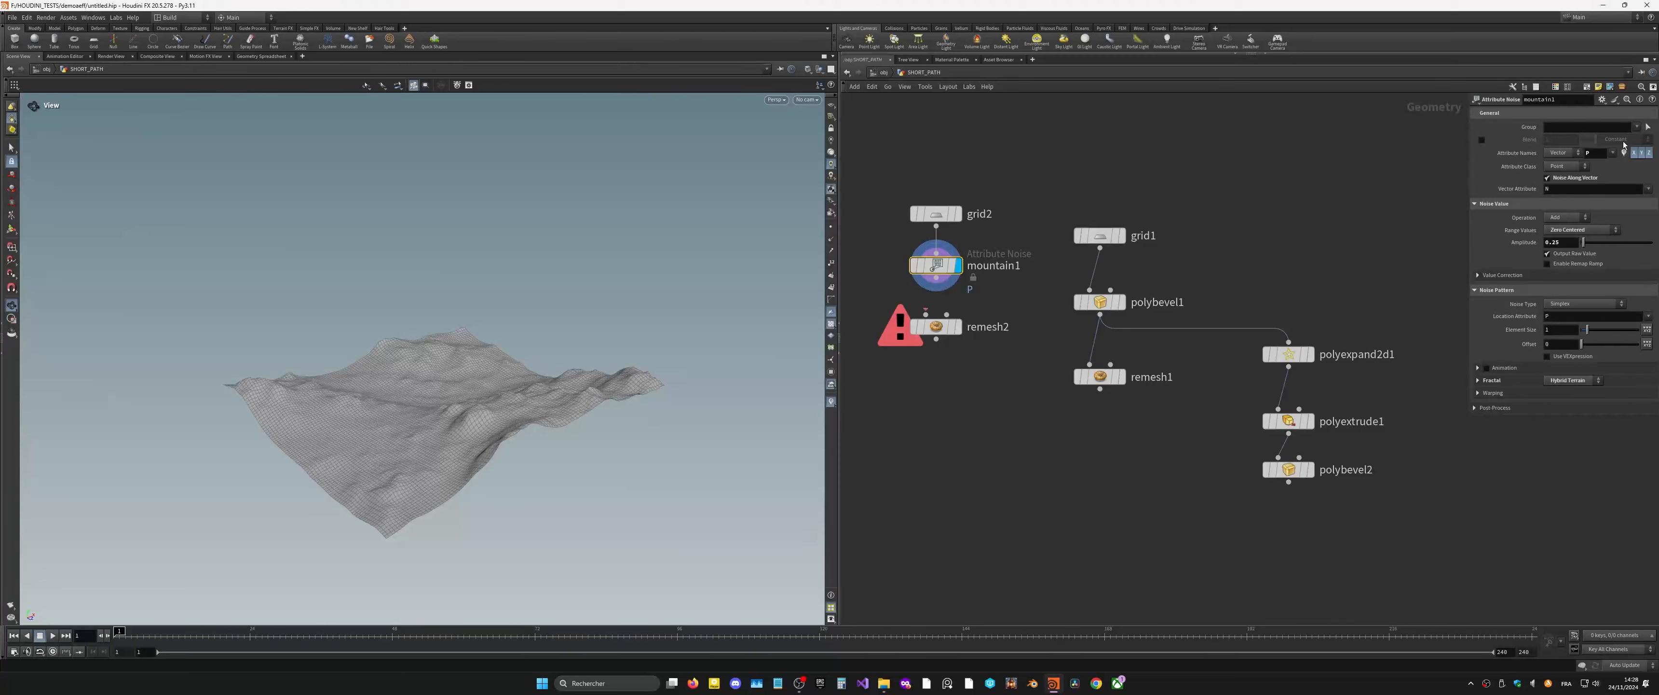
{"action": "left_click", "coordinate": [1482, 139]}
{"action": "left_click", "coordinate": [1617, 140]}
{"action": "left_click", "coordinate": [1618, 151]}
Step: Move the new grid up and insert a Paint a Mask node between it and the Mountain node
{"action": "left_click_drag", "start_coordinate": [936, 214], "coordinate": [936, 128]}
{"action": "key", "text": "Tab"}
{"action": "type", "text": "mask"}
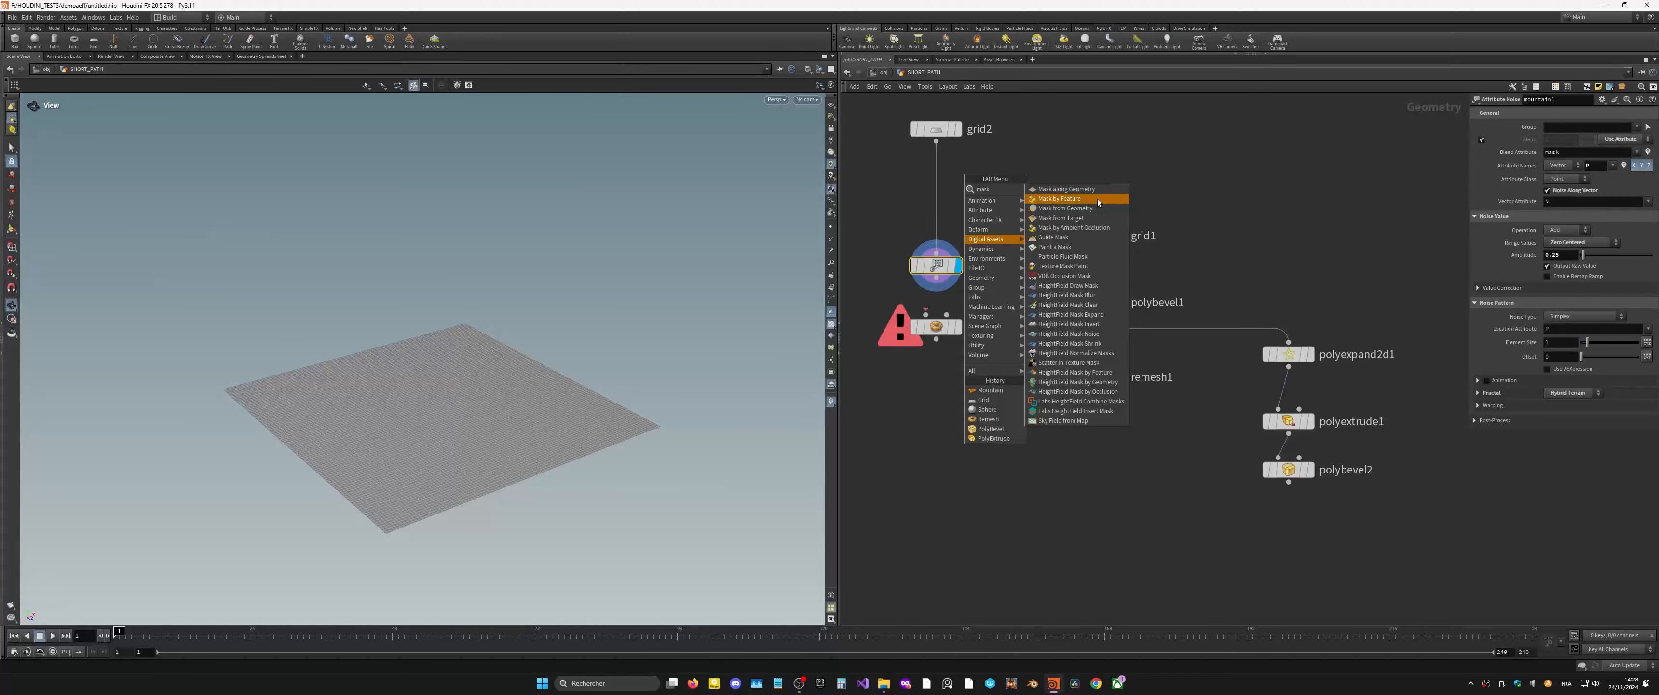
{"action": "left_click", "coordinate": [1087, 247]}
{"action": "left_click", "coordinate": [935, 178]}
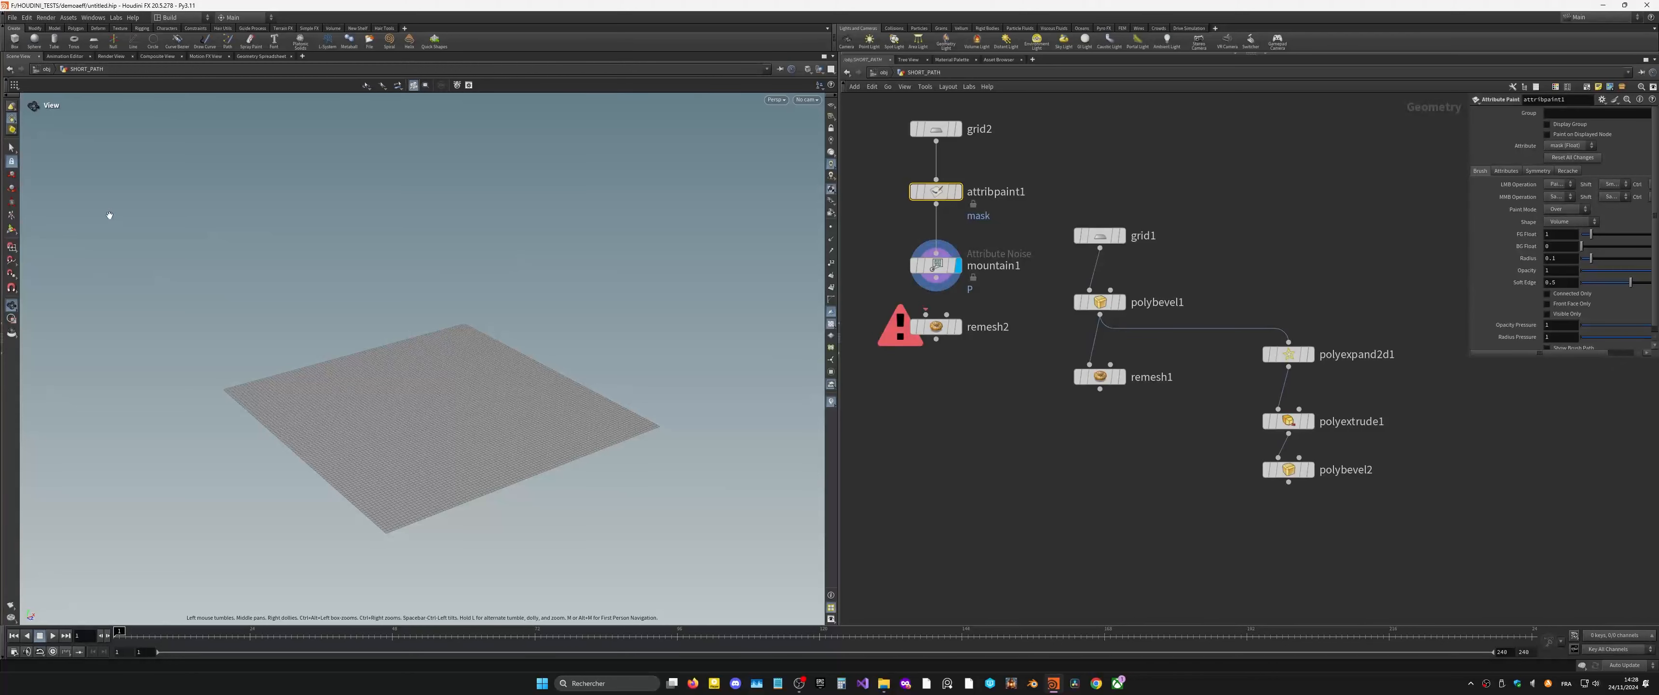
Step: Paint a mask in the middle of the grid and change the range values of the Mountain noise
{"action": "key", "text": "Return"}
{"action": "mouse_move", "coordinate": [374, 412]}
{"action": "left_mouse_down"}
{"action": "mouse_move", "coordinate": [463, 393]}
{"action": "mouse_move", "coordinate": [401, 420]}
{"action": "mouse_move", "coordinate": [451, 387]}
{"action": "mouse_move", "coordinate": [399, 393]}
{"action": "mouse_move", "coordinate": [455, 422]}
{"action": "mouse_move", "coordinate": [378, 412]}
{"action": "mouse_move", "coordinate": [451, 441]}
{"action": "mouse_move", "coordinate": [490, 374]}
{"action": "mouse_move", "coordinate": [437, 426]}
{"action": "left_mouse_up"}
{"action": "left_click", "coordinate": [936, 265]}
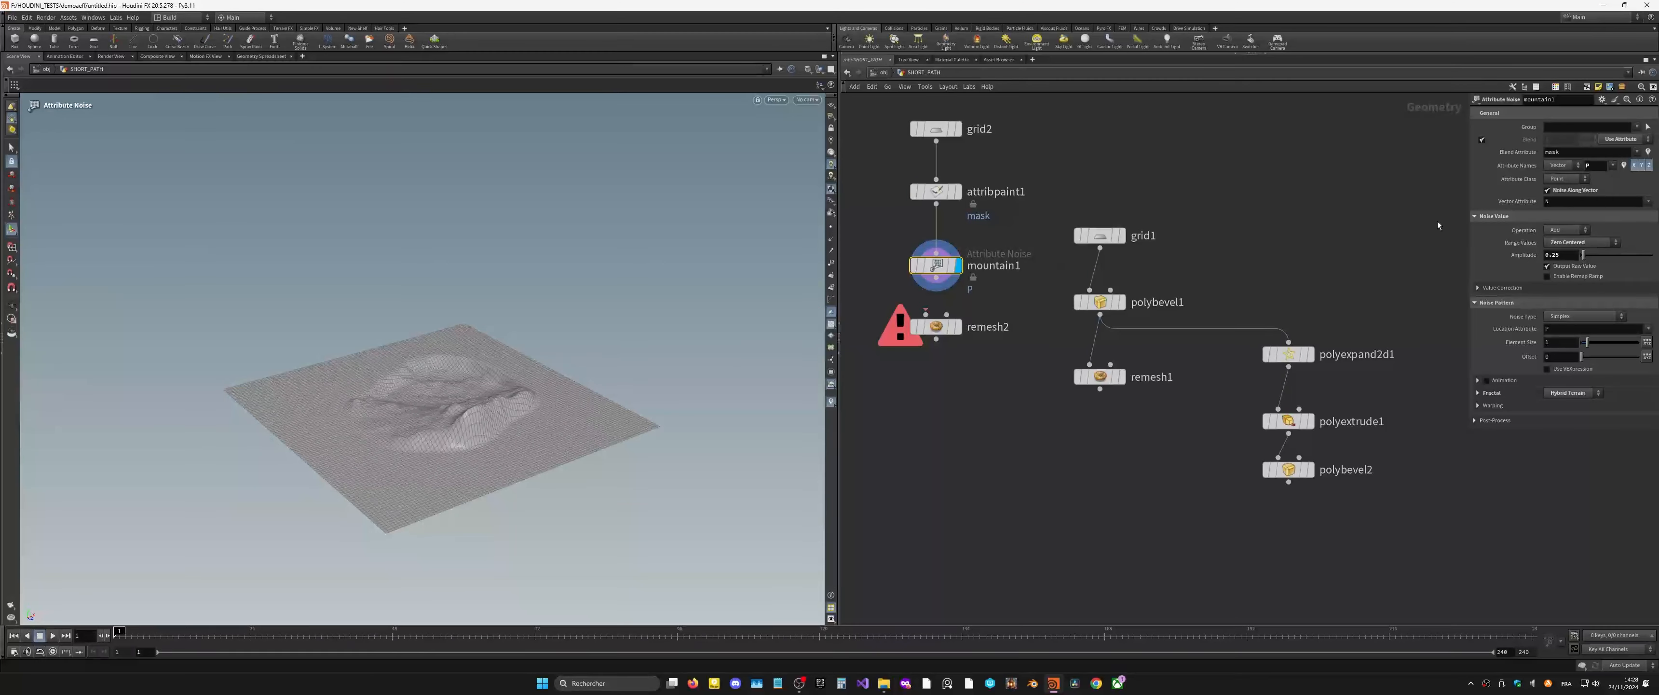
{"action": "left_click", "coordinate": [1572, 245]}
{"action": "left_click", "coordinate": [1568, 255]}
Step: Connect the Mountain output to the copied Remesh, display it and examine the triangle density on the terrain
{"action": "left_click_drag", "start_coordinate": [935, 277], "coordinate": [925, 315]}
{"action": "left_click", "coordinate": [957, 327]}
{"action": "scroll", "coordinate": [552, 416], "scroll_direction": "up", "scroll_amount": 3}
{"action": "left_click_drag", "start_coordinate": [644, 418], "coordinate": [544, 470], "text": "alt"}
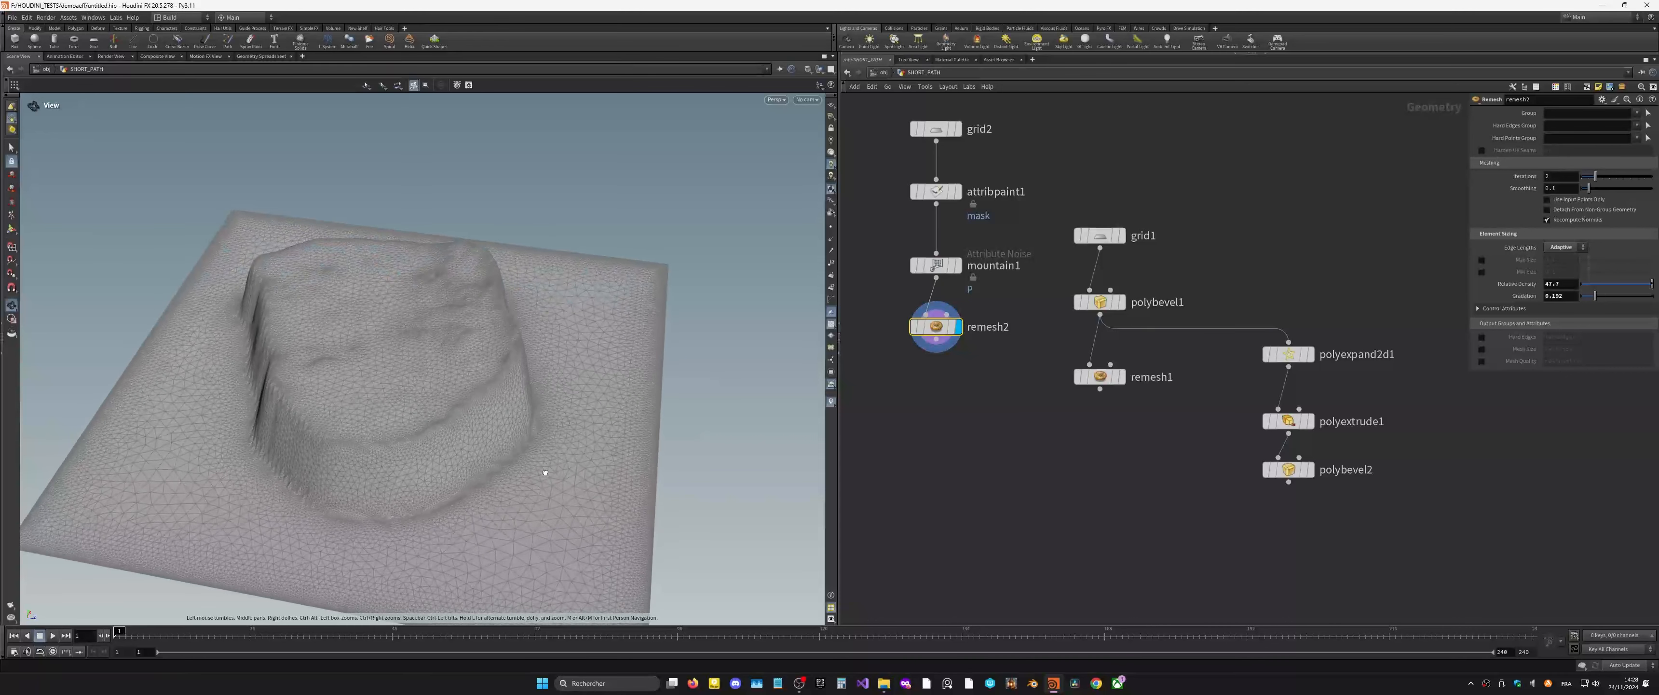
{"action": "scroll", "coordinate": [436, 431], "scroll_direction": "up", "scroll_amount": 4}
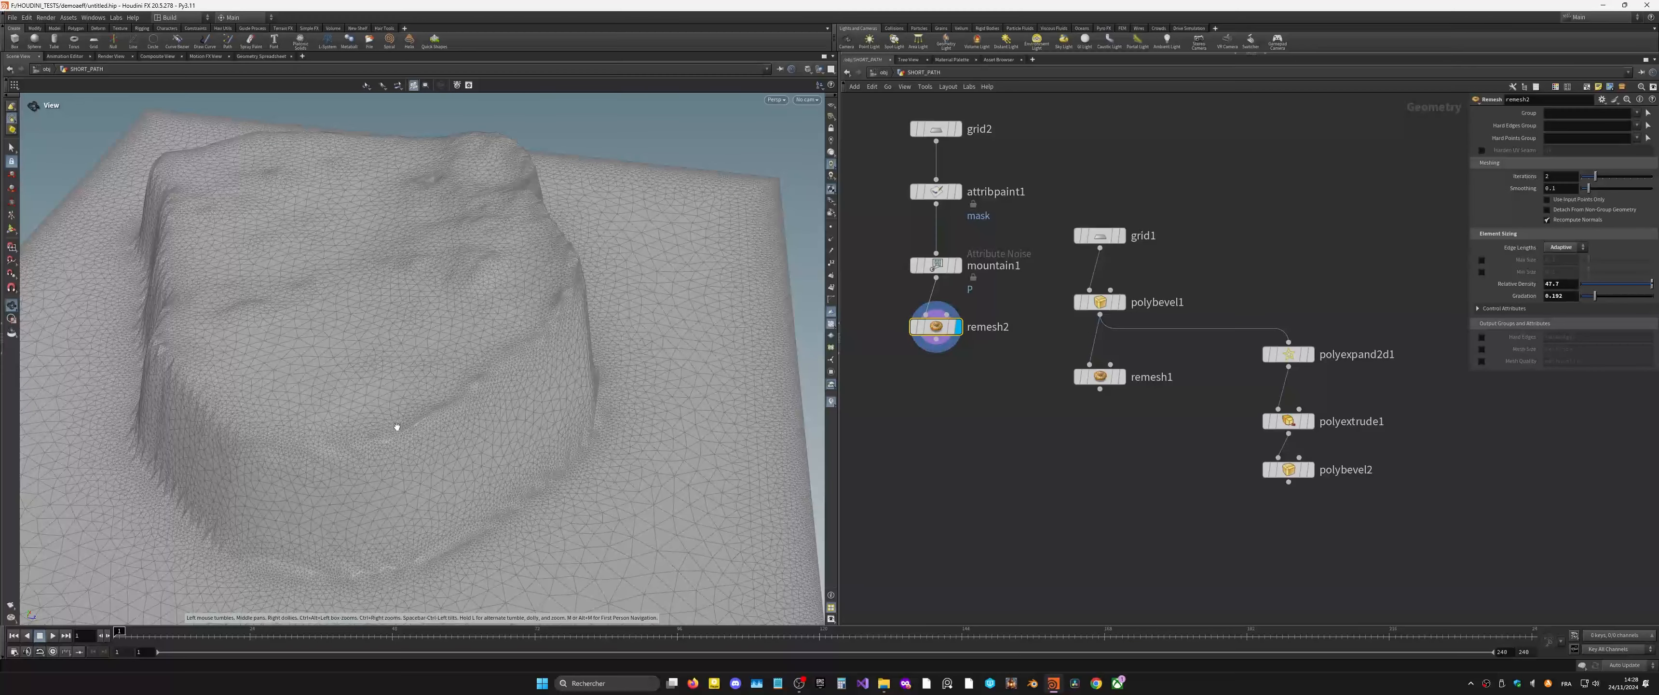
{"action": "left_click_drag", "start_coordinate": [440, 432], "coordinate": [417, 411]}
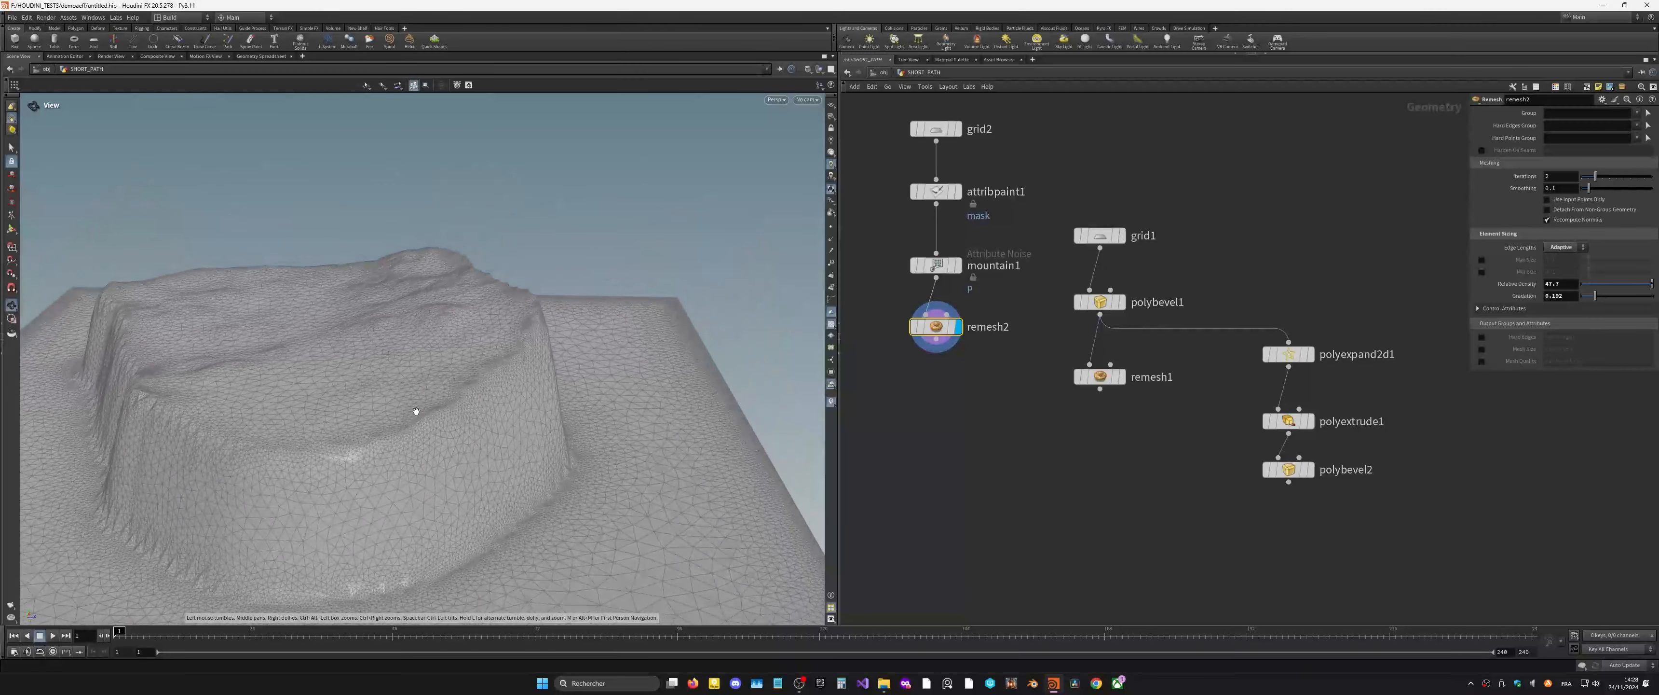
Step: Delete the terrain branch with its grid, mask paint, Mountain and Remesh nodes
{"action": "scroll", "coordinate": [482, 471], "scroll_direction": "down", "scroll_amount": 3}
{"action": "left_click_drag", "start_coordinate": [482, 470], "coordinate": [360, 509]}
{"action": "left_click_drag", "start_coordinate": [887, 109], "coordinate": [930, 378]}
{"action": "key", "text": "Delete"}
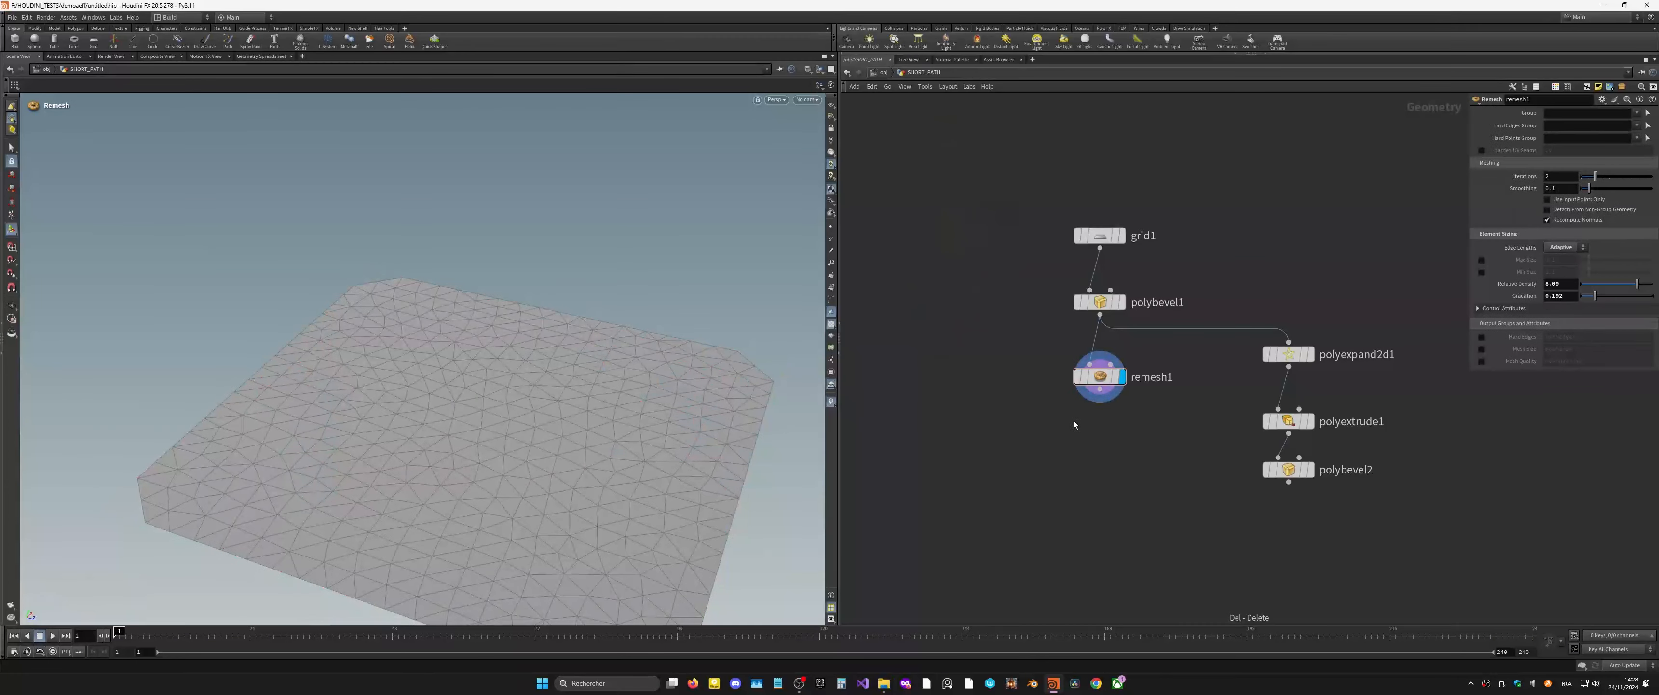
Step: Set the relative density of the remaining Remesh to 1
{"action": "middle_click_drag", "start_coordinate": [1073, 420], "coordinate": [1058, 332]}
{"action": "middle_click", "coordinate": [1572, 284], "text": "ctrl"}
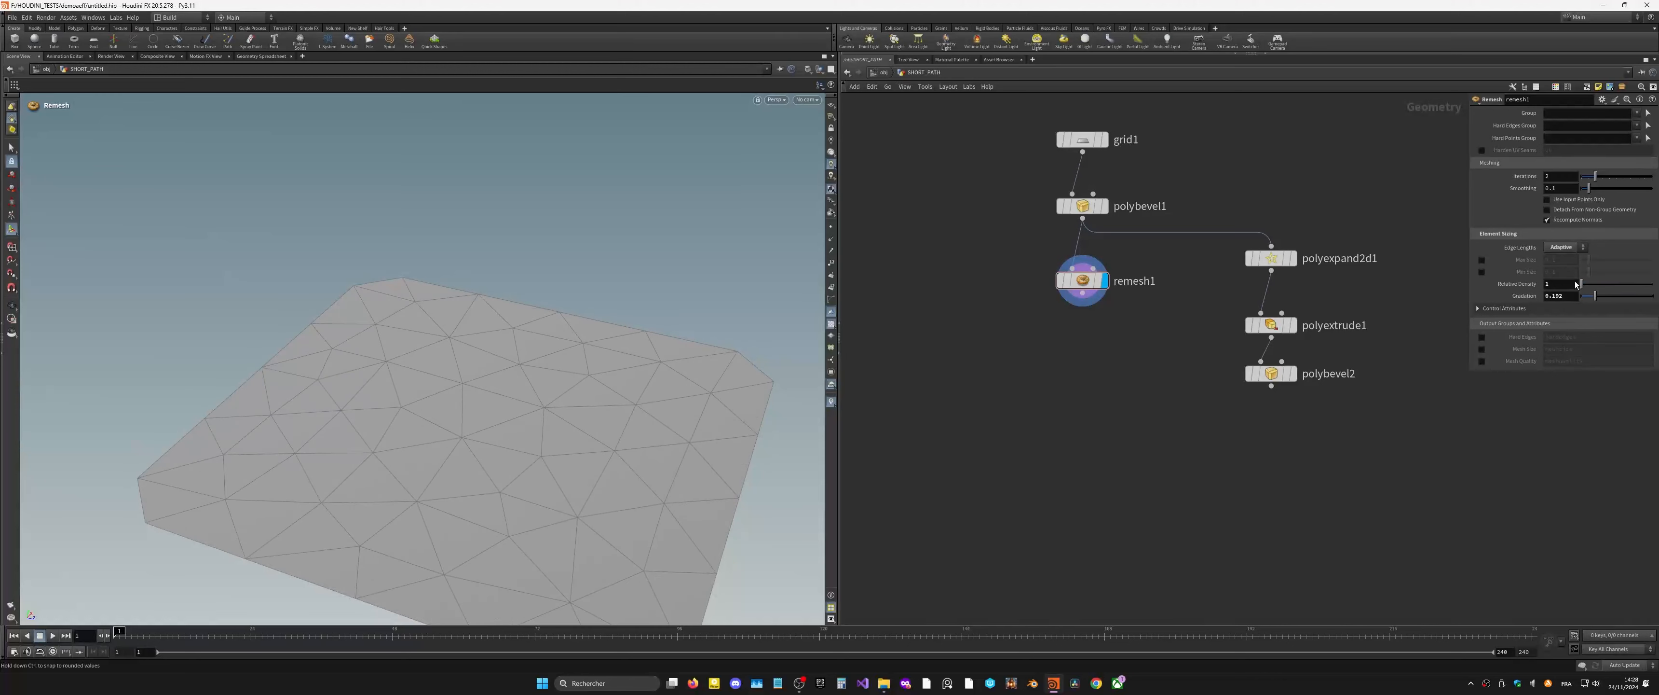
Step: Try a relative density of 100 on the Remesh node
{"action": "left_click", "coordinate": [1565, 284]}
{"action": "type", "text": "0"}
{"action": "key", "text": "Return"}
{"action": "type", "text": "100"}
{"action": "key", "text": "Return"}
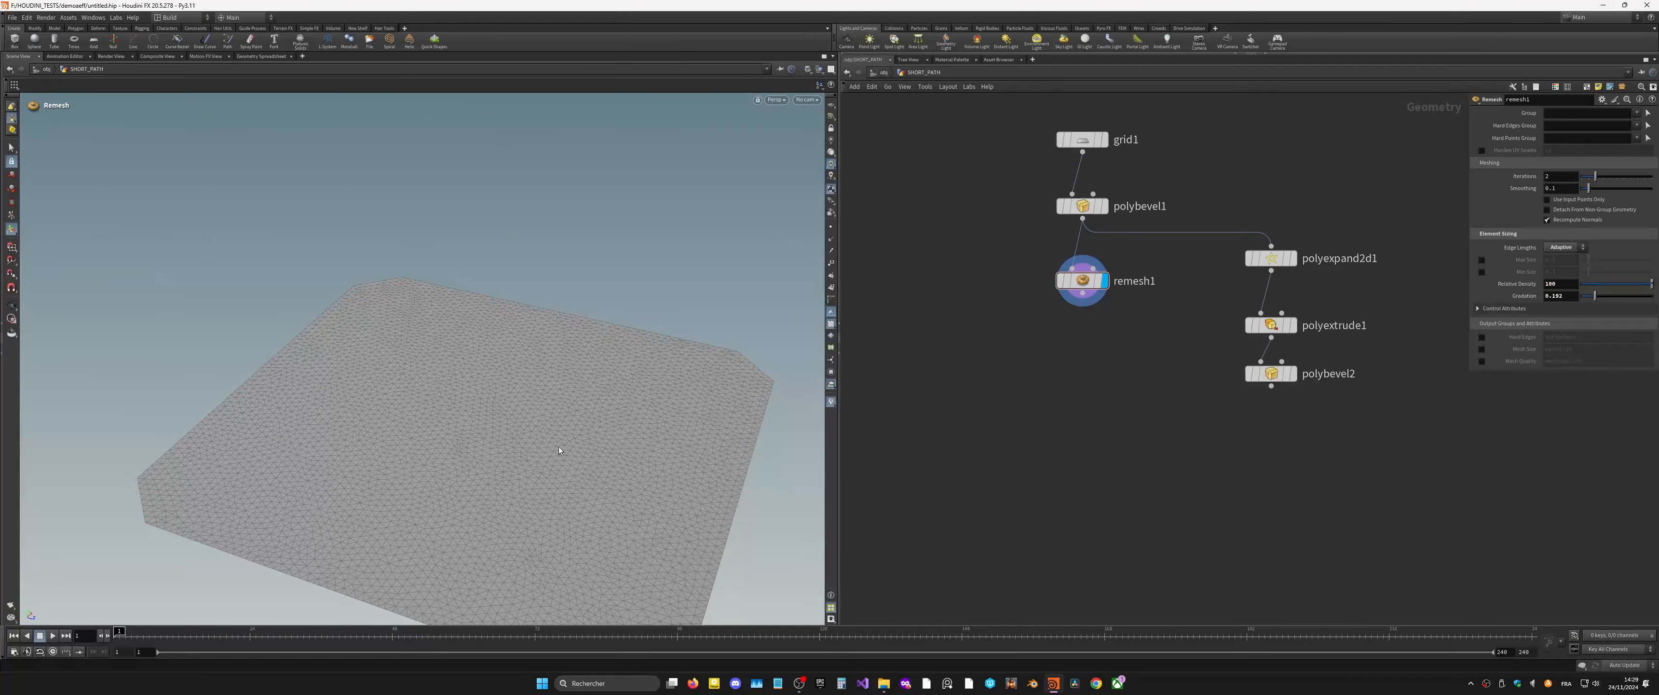
Step: Set the Remesh relative density to 50 and move the node closer beneath the first PolyBevel
{"action": "double_click", "coordinate": [1555, 294]}
{"action": "double_click", "coordinate": [1552, 284]}
{"action": "type", "text": "50"}
{"action": "key", "text": "Return"}
{"action": "right_click_drag", "start_coordinate": [530, 378], "coordinate": [446, 377], "text": "alt"}
{"action": "left_click_drag", "start_coordinate": [446, 377], "coordinate": [540, 471], "text": "alt"}
{"action": "middle_click_drag", "start_coordinate": [487, 477], "coordinate": [447, 409], "text": "alt"}
{"action": "key", "text": "Return"}
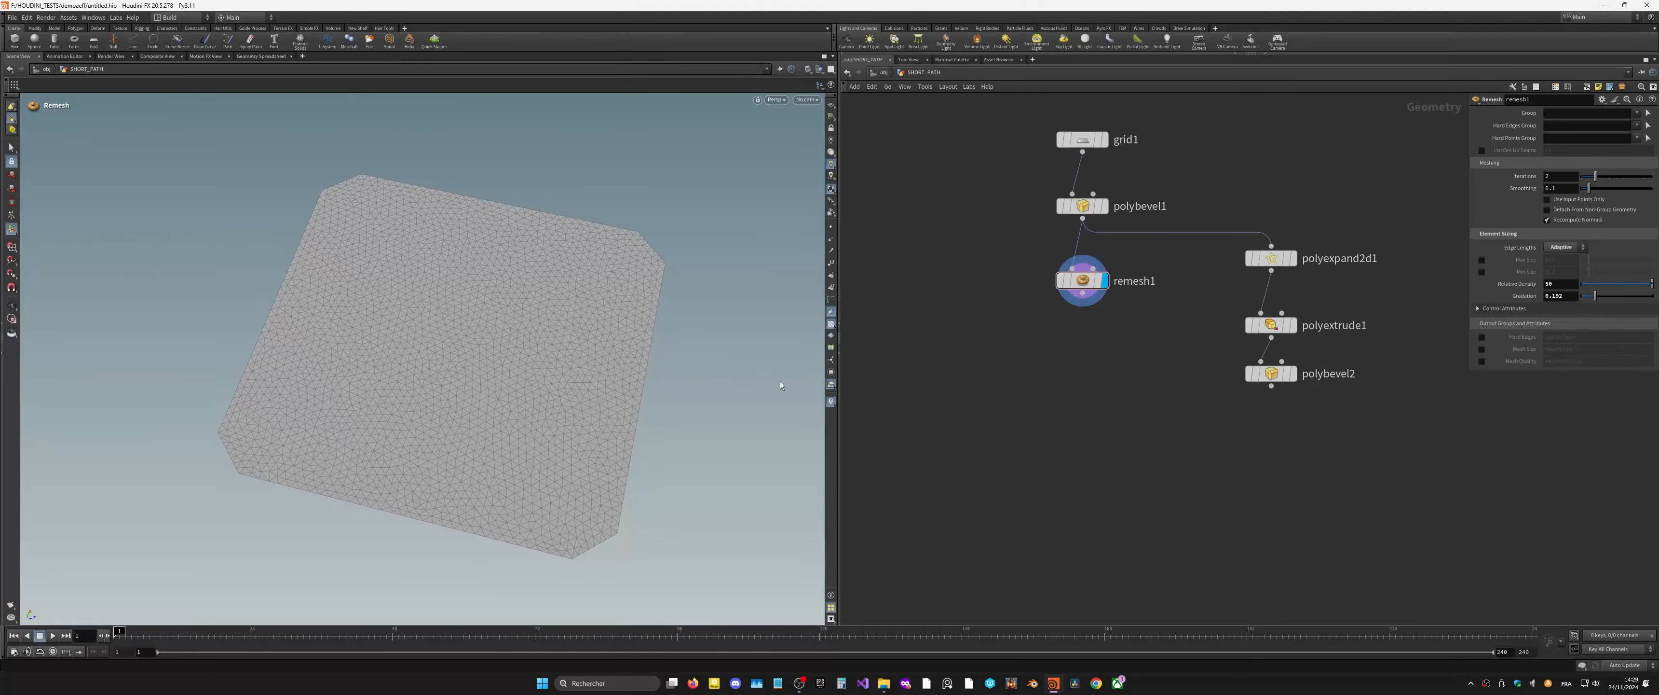
{"action": "left_click_drag", "start_coordinate": [1084, 282], "coordinate": [1084, 267]}
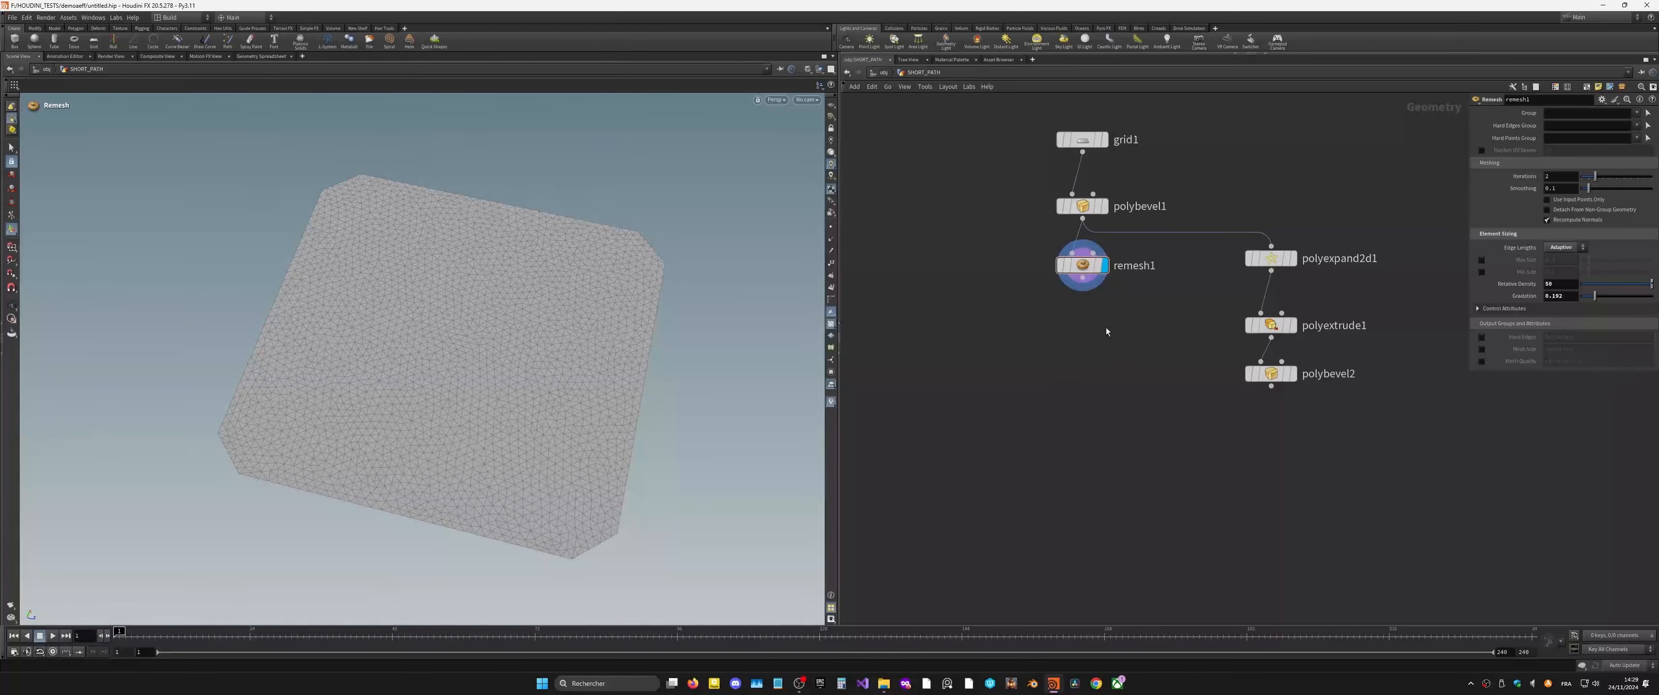
Step: Add a Group node after the Remesh, display it, and make it a point group named start
{"action": "key", "text": "Tab"}
{"action": "type", "text": "group"}
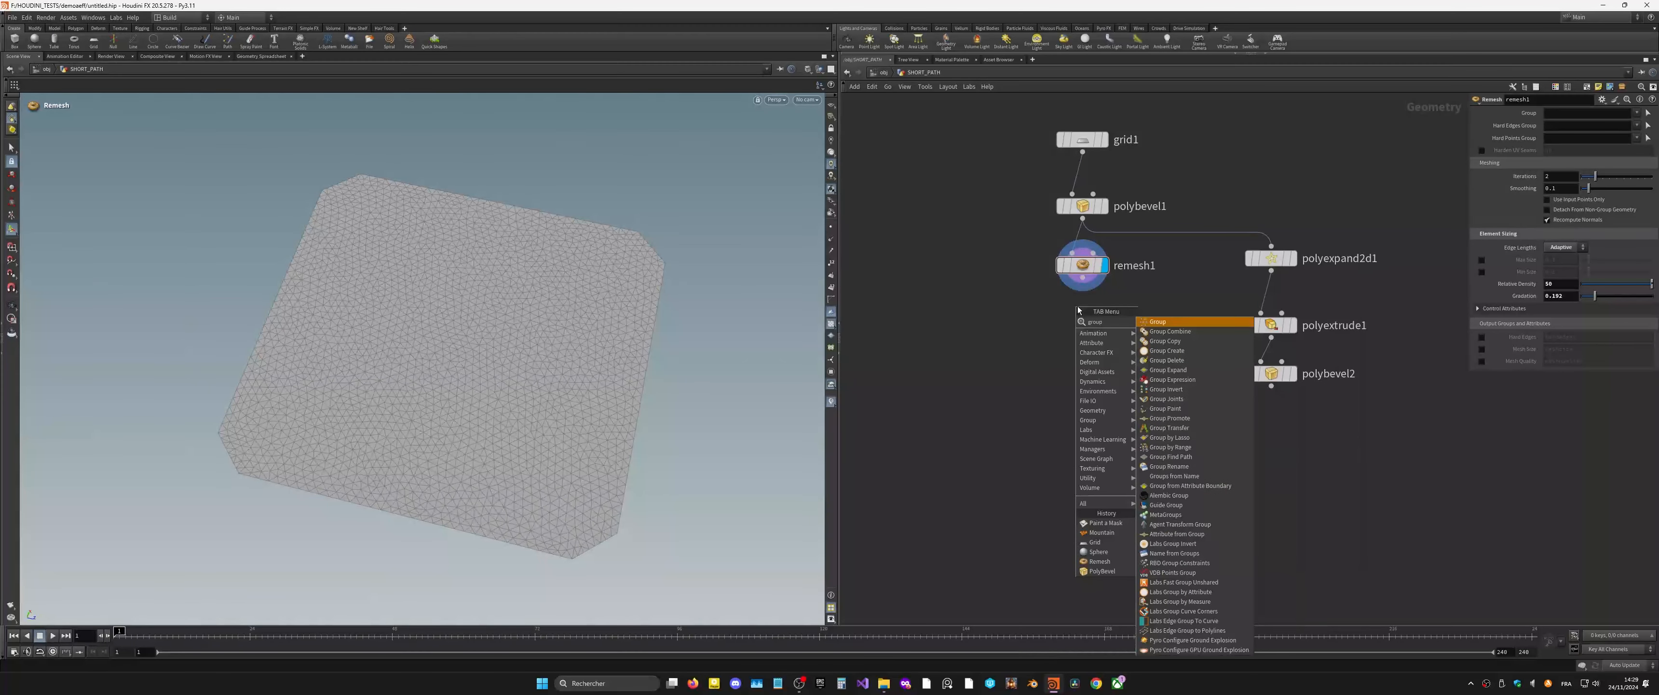
{"action": "key", "text": "Return"}
{"action": "left_click", "coordinate": [1083, 310]}
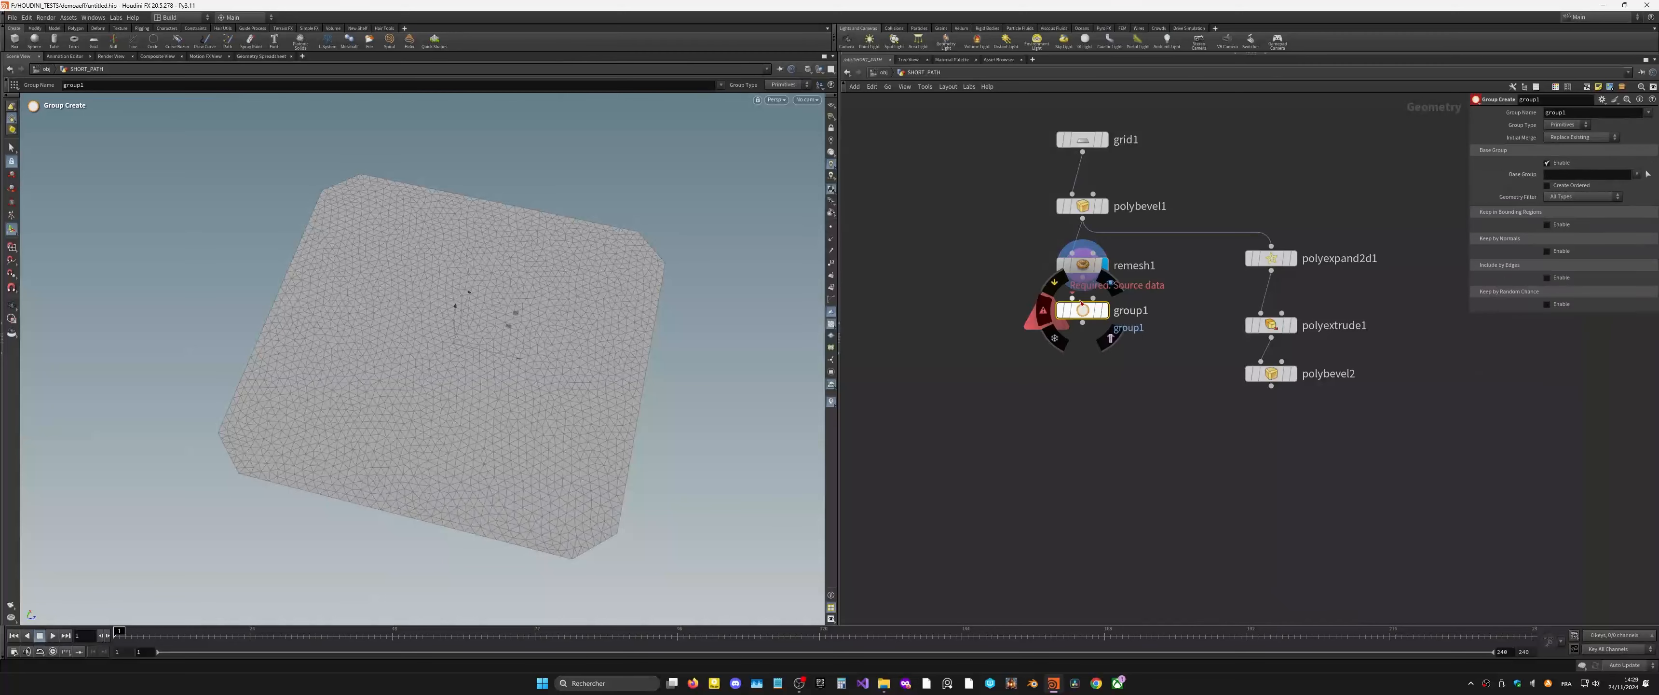
{"action": "left_click", "coordinate": [1568, 126]}
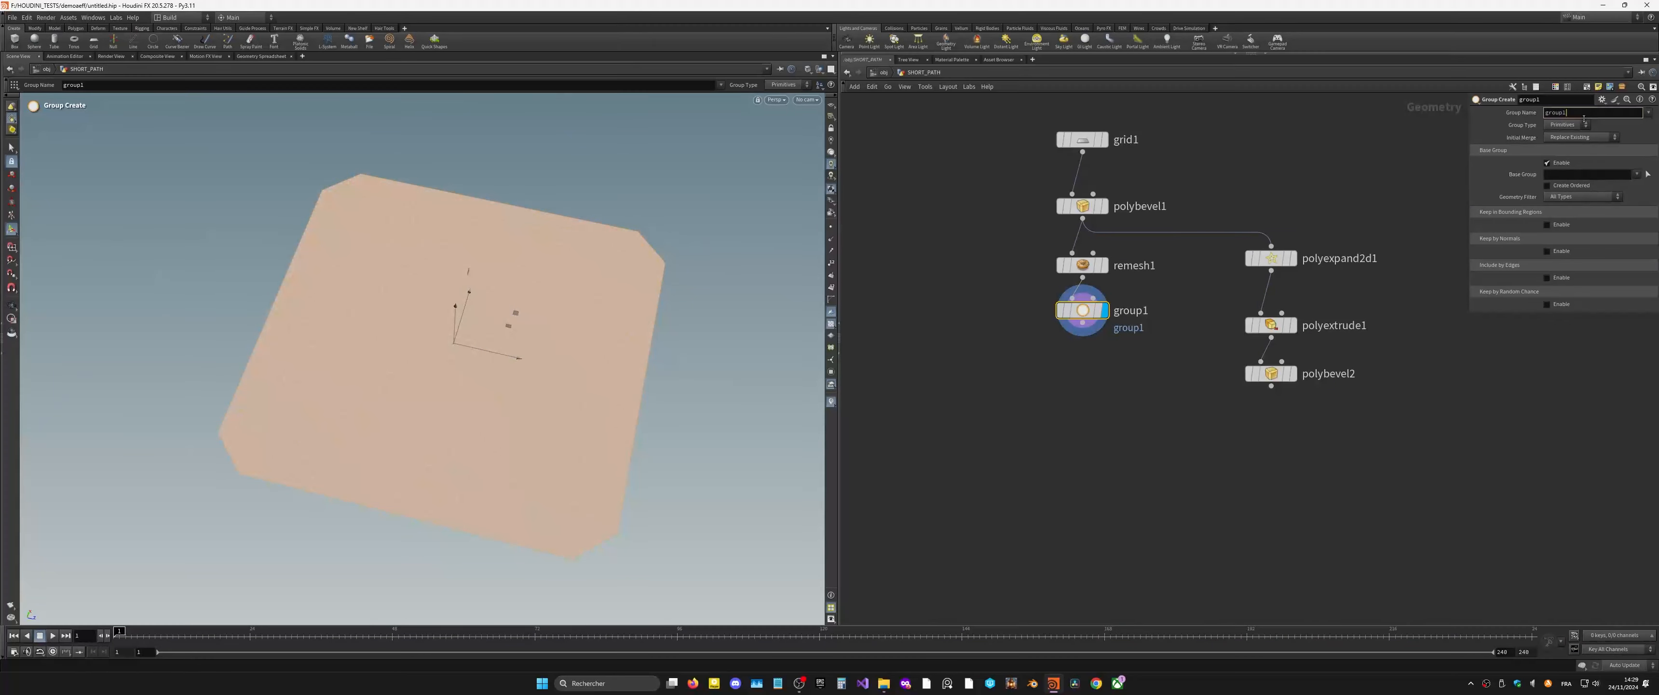
{"action": "left_click", "coordinate": [1567, 131]}
{"action": "type", "text": "start"}
{"action": "key", "text": "Return"}
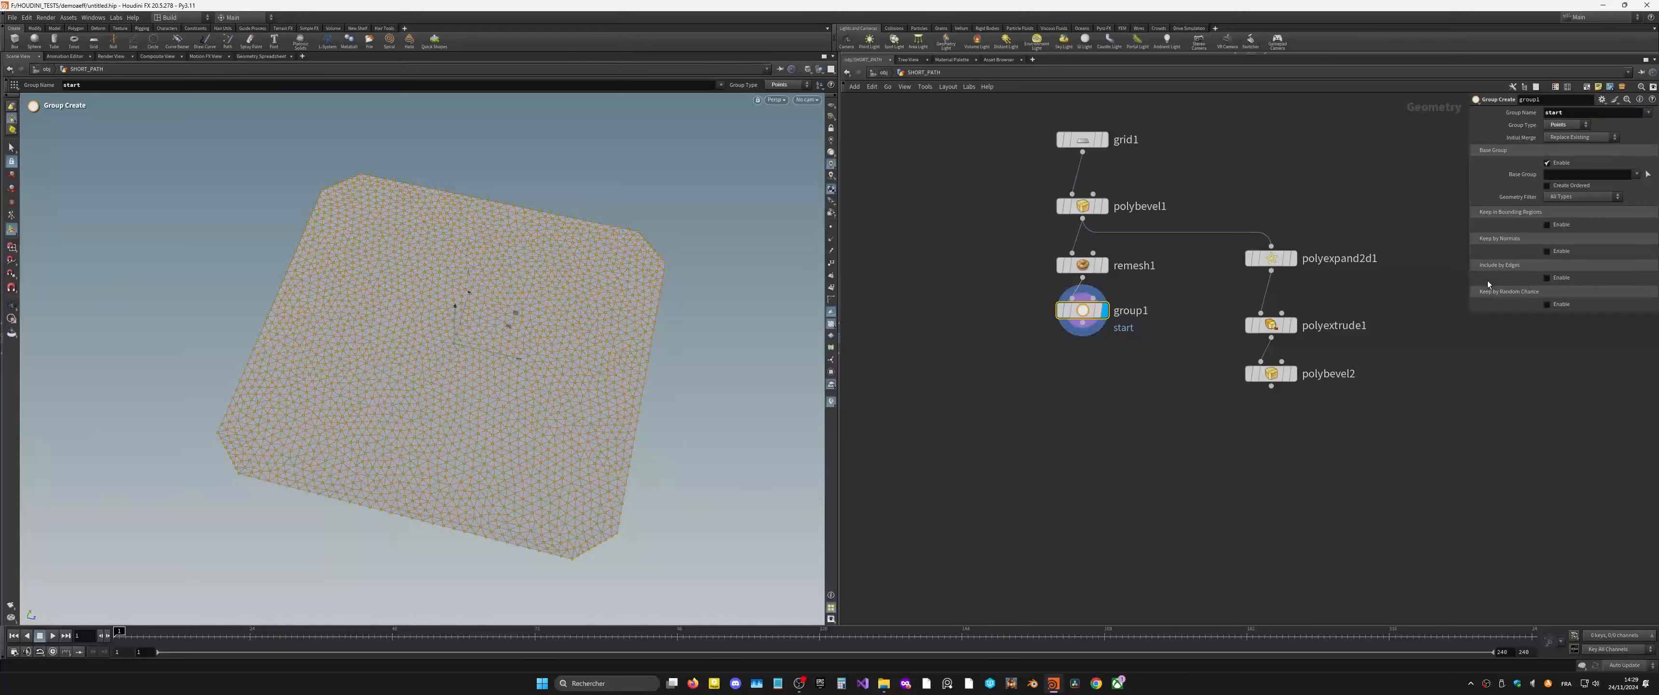
Step: Disable the start group's base group and keep only points inside a bounding box of size 0.01 on every axis
{"action": "left_click", "coordinate": [1556, 162]}
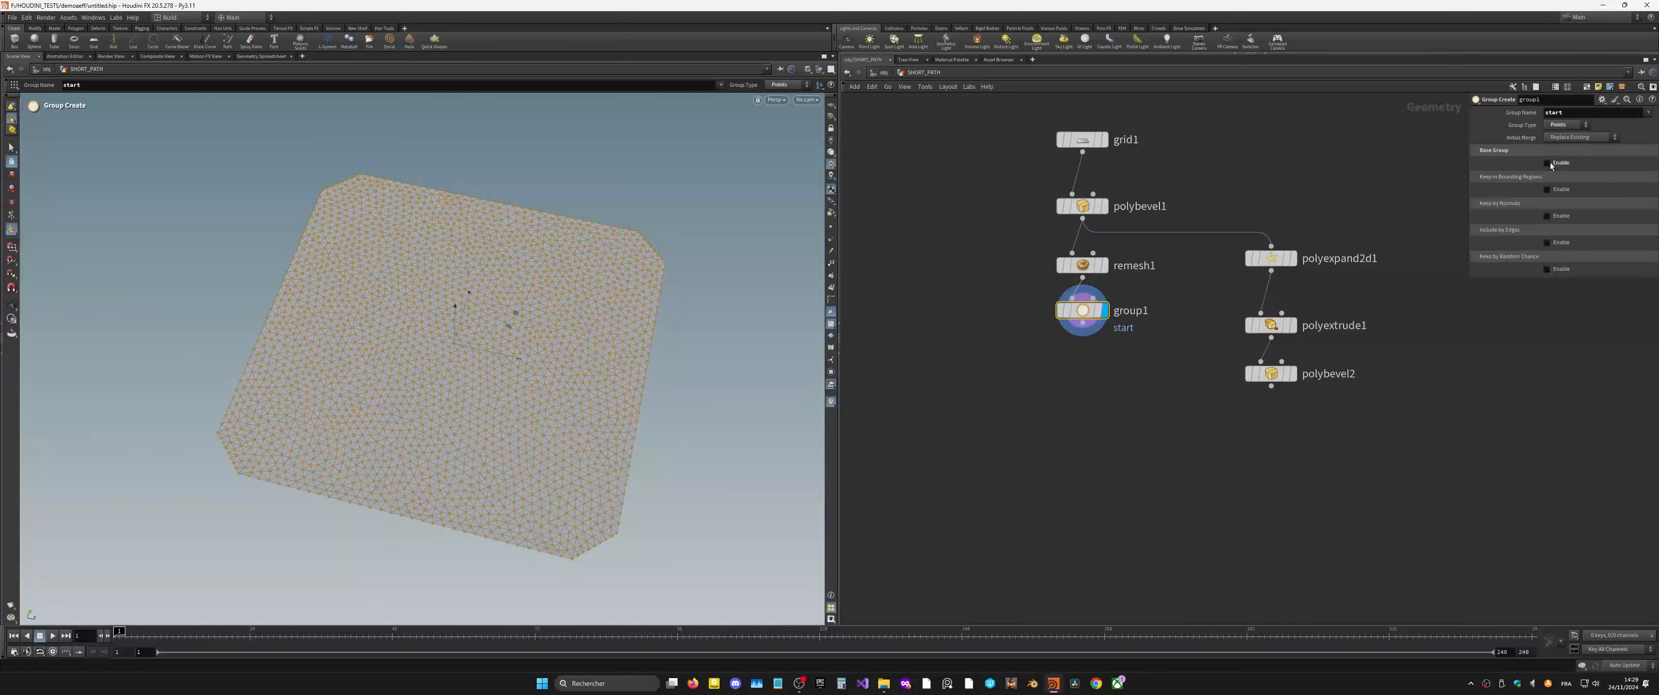
{"action": "left_click", "coordinate": [1558, 191]}
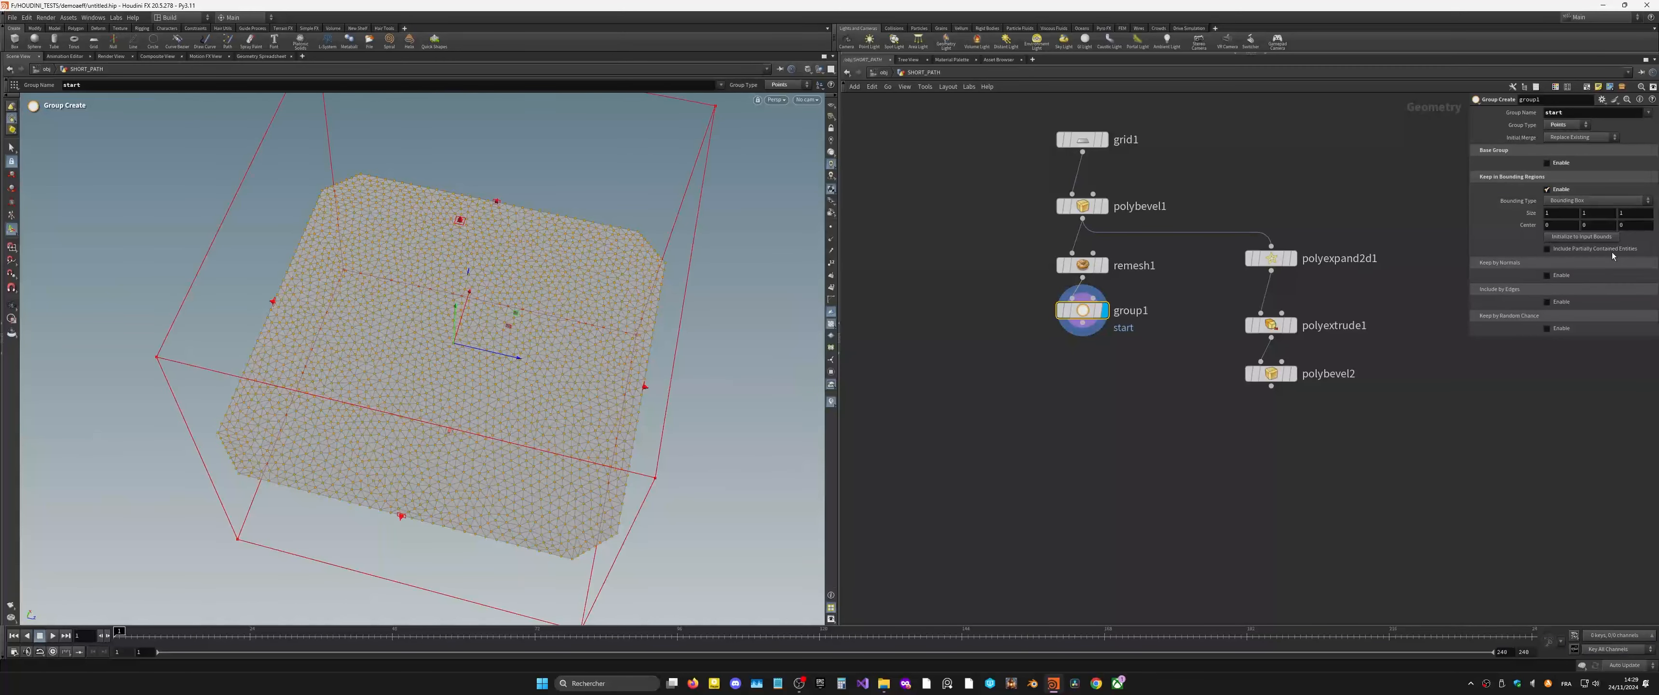
{"action": "middle_click_drag", "start_coordinate": [1532, 212], "coordinate": [1127, 281]}
{"action": "left_click_drag", "start_coordinate": [1546, 213], "coordinate": [1615, 214]}
{"action": "type", "text": ".01"}
{"action": "key", "text": "Tab"}
{"action": "type", "text": ".01"}
{"action": "key", "text": "Tab"}
{"action": "type", "text": ".01"}
{"action": "key", "text": "Return"}
{"action": "key", "text": "space"}
{"action": "right_click_drag", "start_coordinate": [463, 313], "coordinate": [465, 388]}
{"action": "left_click_drag", "start_coordinate": [465, 388], "coordinate": [443, 376]}
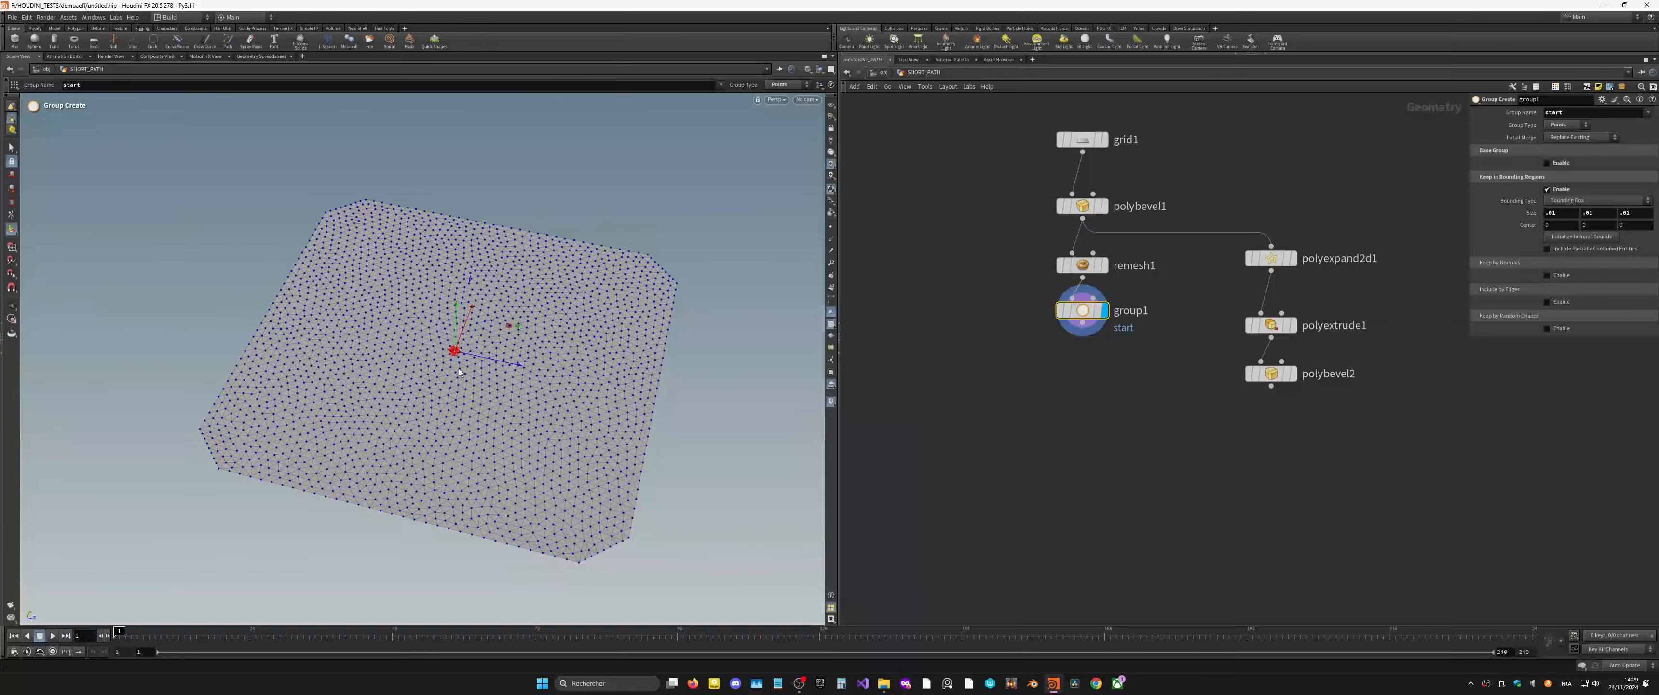
Step: Duplicate the start Group node, connect the copy beneath it, and name its group contour
{"action": "left_click_drag", "start_coordinate": [1082, 310], "coordinate": [1082, 355], "text": "alt"}
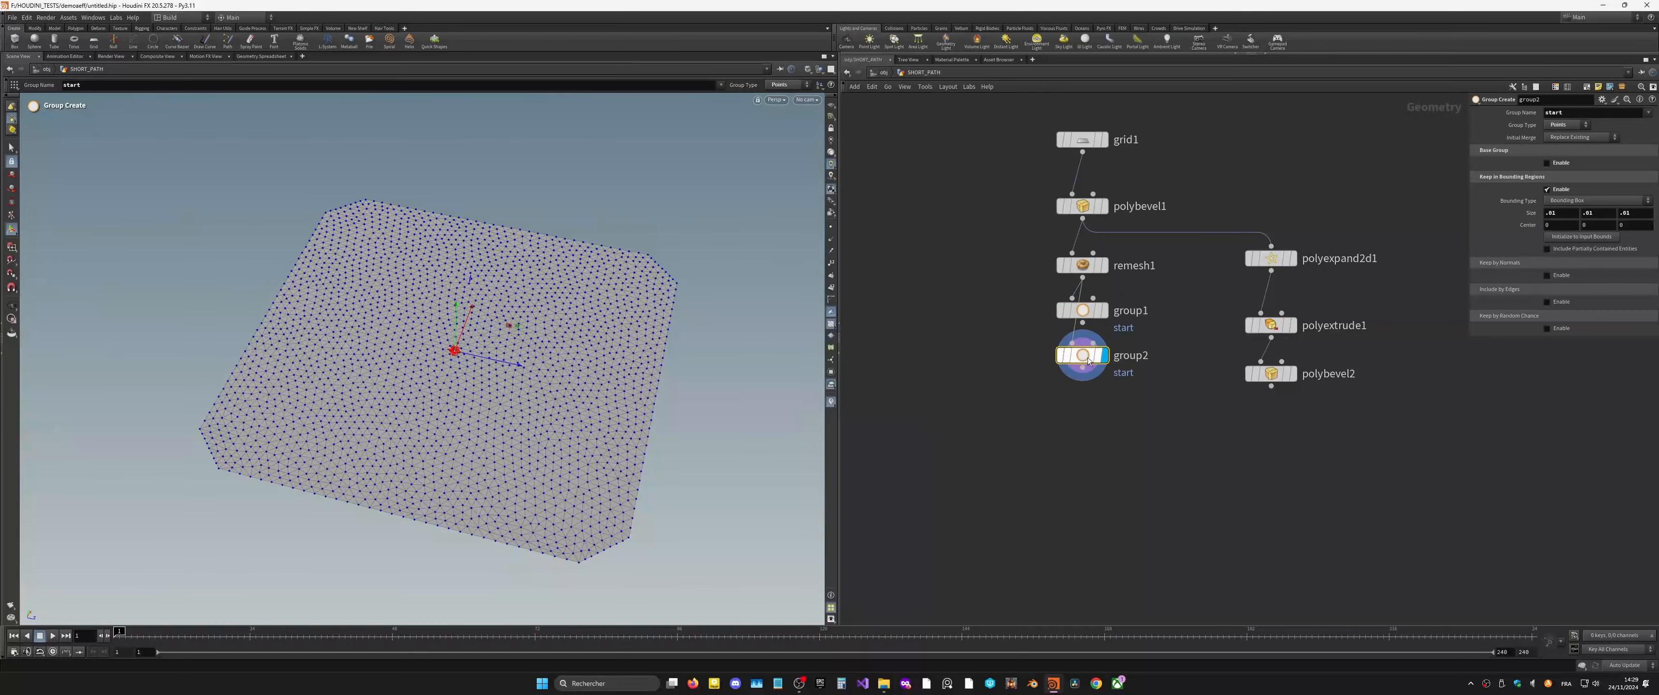
{"action": "left_click", "coordinate": [1072, 342]}
{"action": "left_click", "coordinate": [1082, 323]}
{"action": "double_click", "coordinate": [1577, 113]}
{"action": "type", "text": "con"}
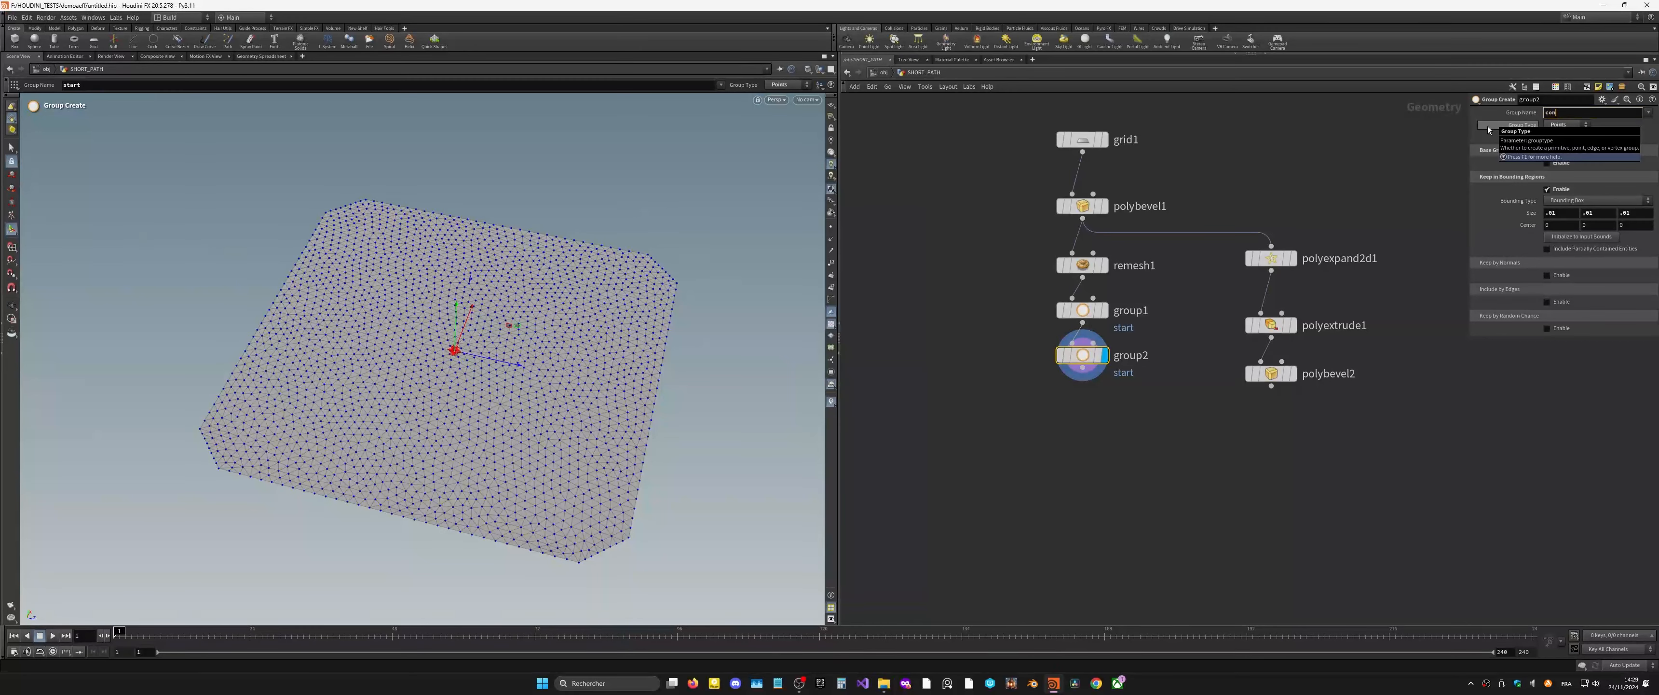
{"action": "type", "text": "tour"}
{"action": "key", "text": "Return"}
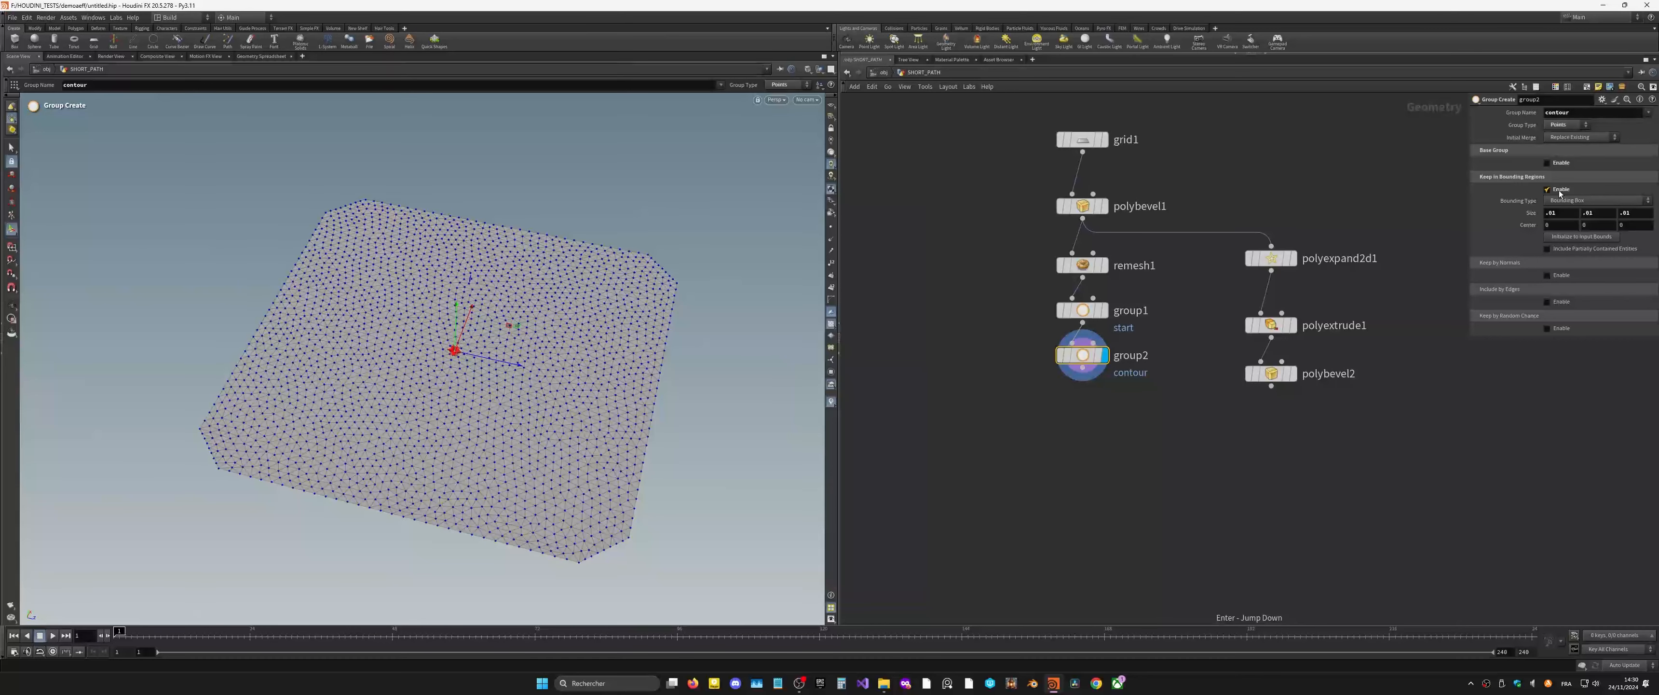
Step: Replace the contour group's bounding region filter with inclusion by unshared edges
{"action": "left_click", "coordinate": [1548, 189]}
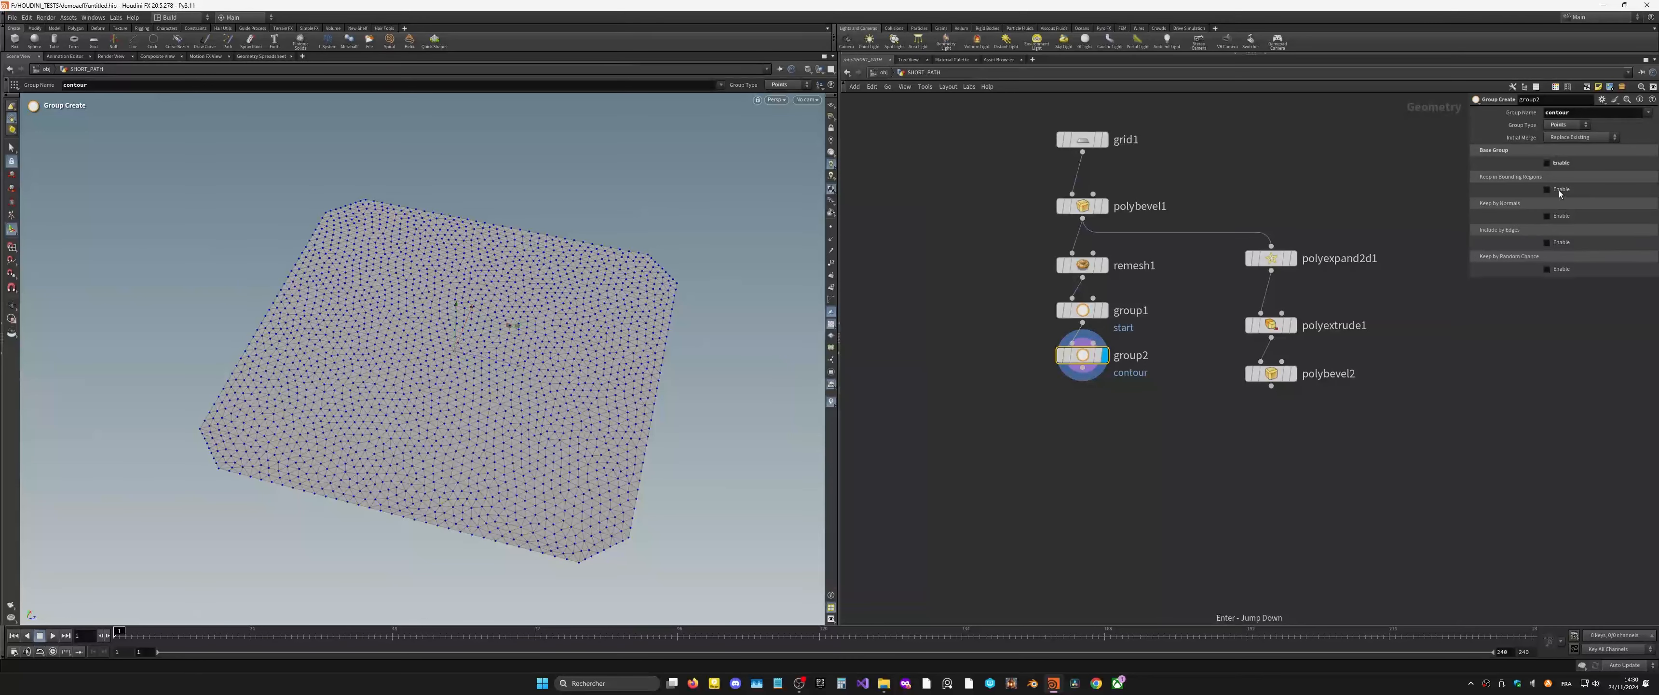
{"action": "left_click", "coordinate": [1552, 243]}
{"action": "left_click", "coordinate": [1549, 335]}
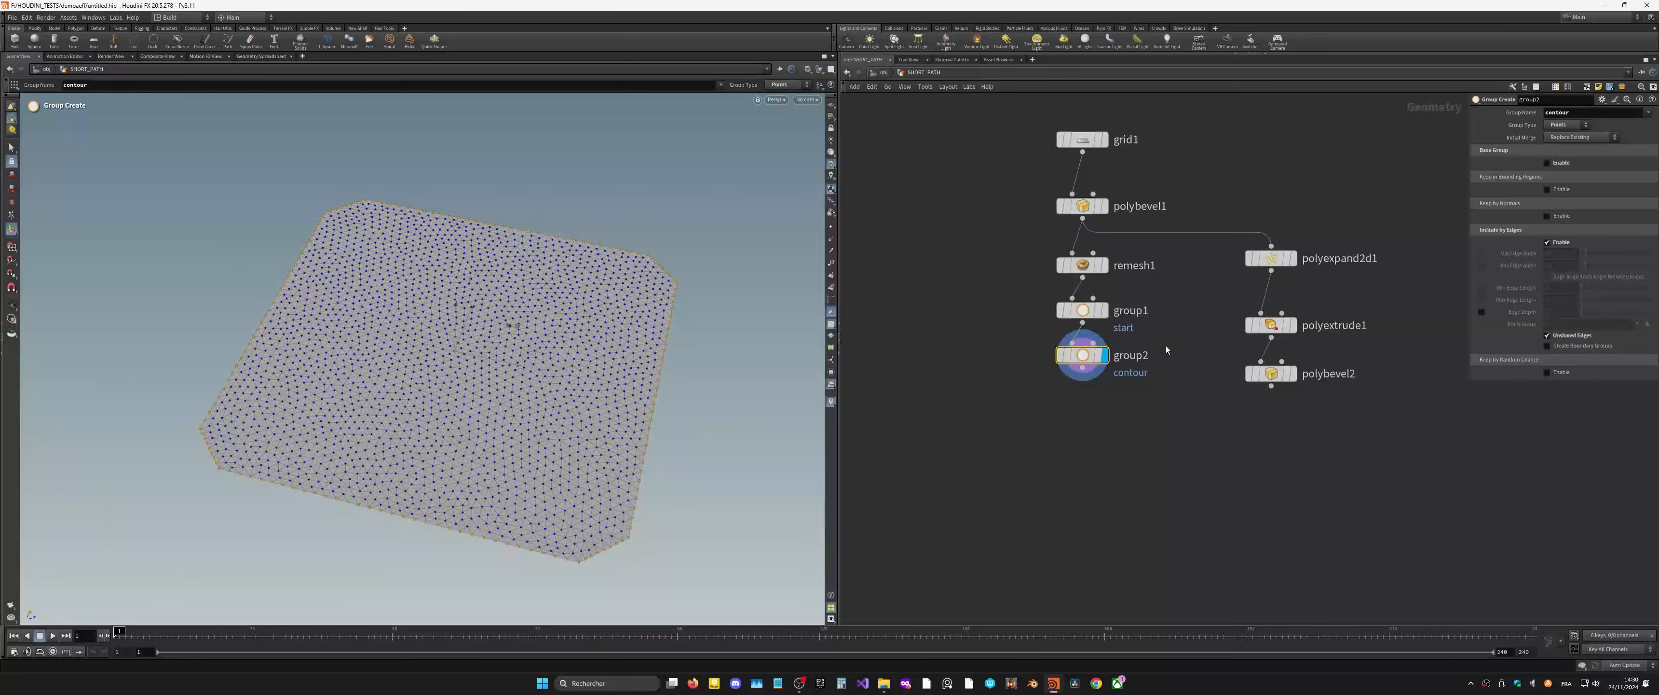
Step: Add a displayed Labs Random Selection node after the contour group, restricted to contour with a ratio of about 0.45
{"action": "scroll", "coordinate": [1081, 405], "scroll_direction": "down", "scroll_amount": 1}
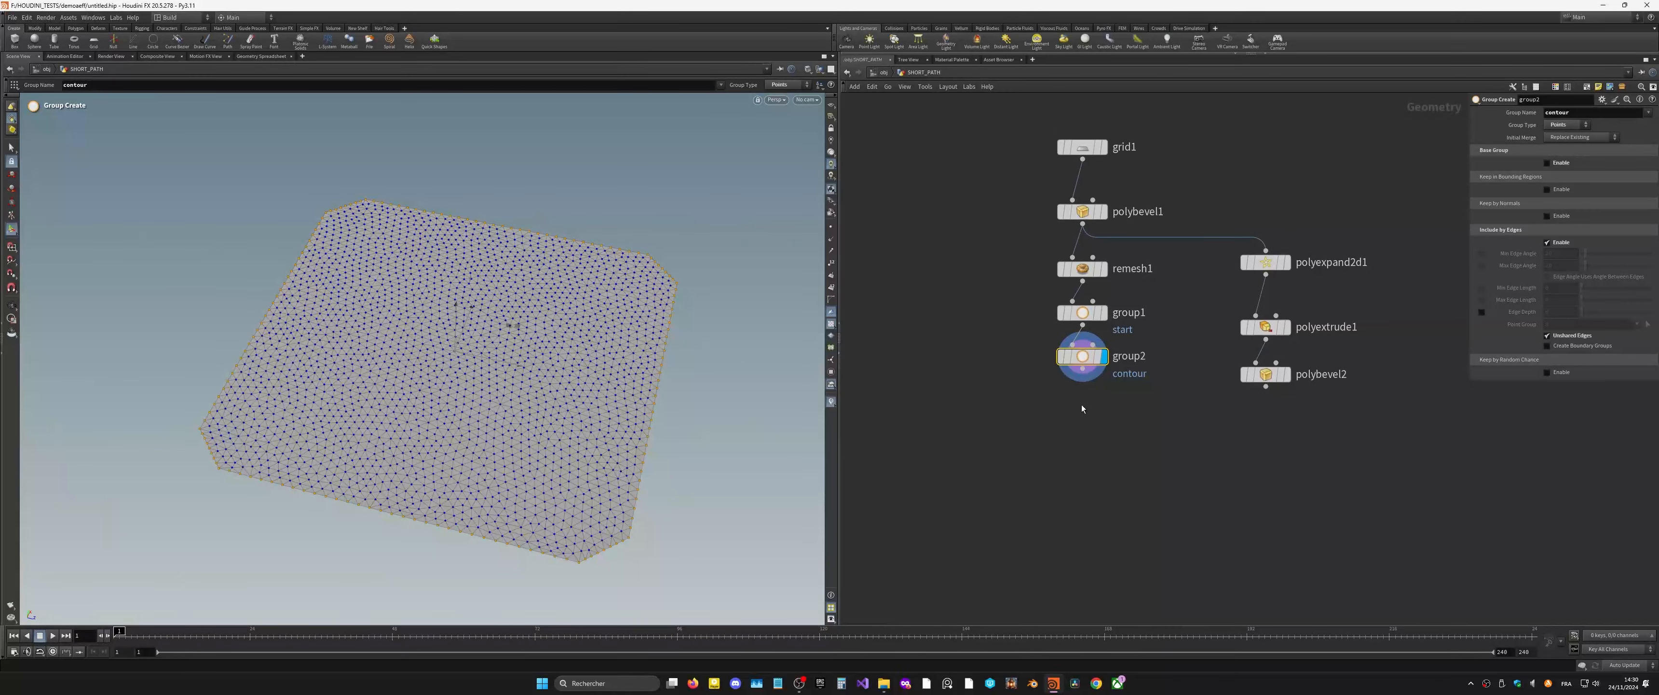
{"action": "key", "text": "Tab"}
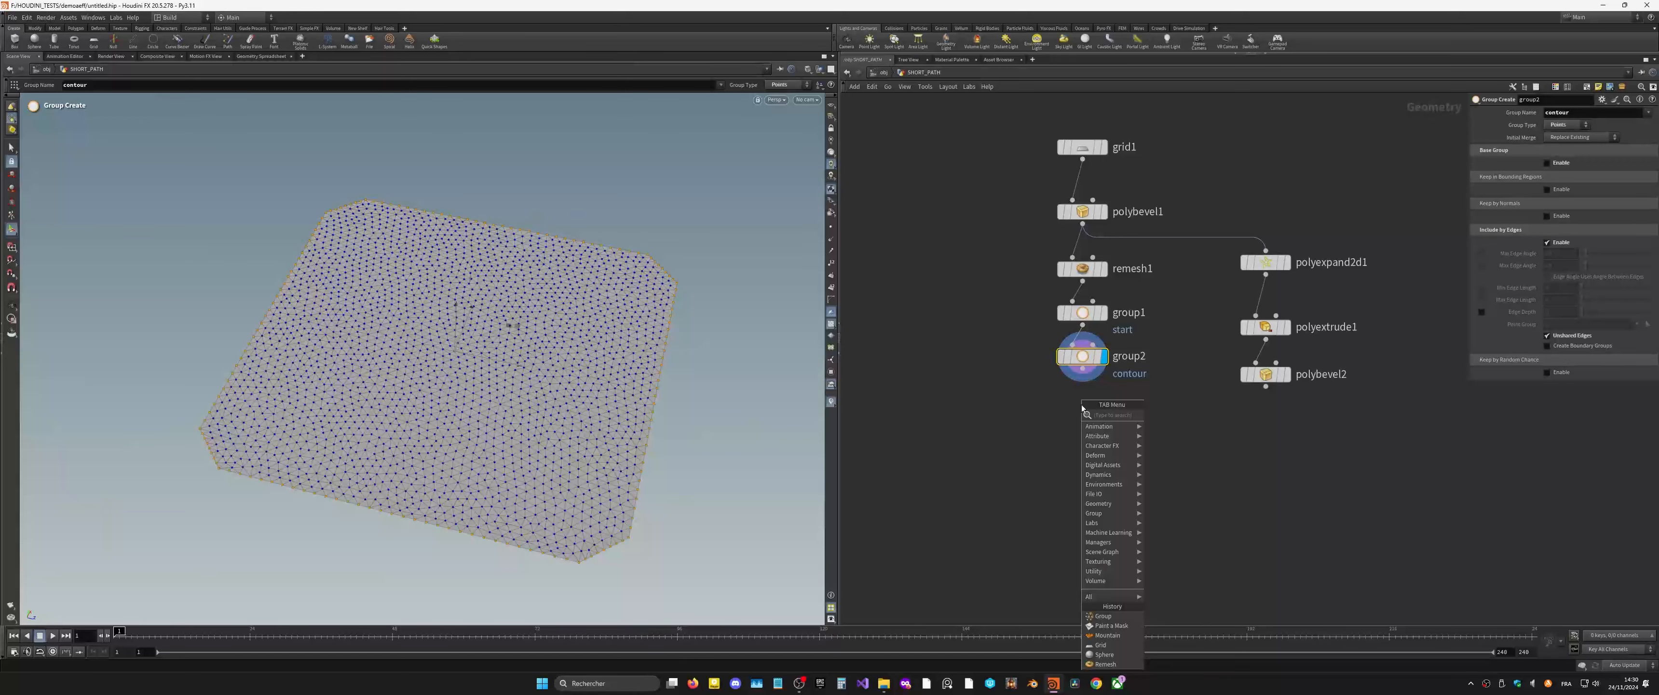
{"action": "type", "text": "rand"}
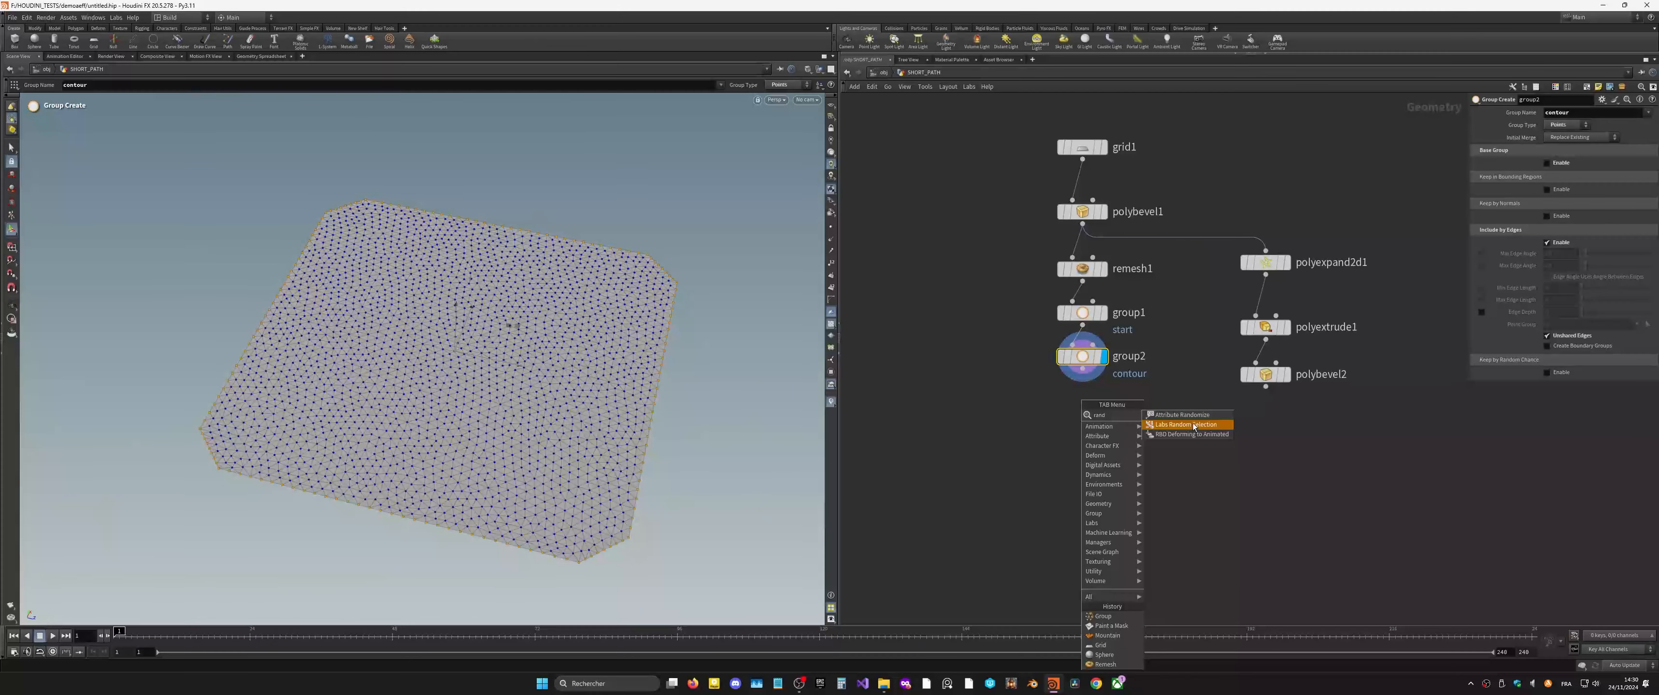
{"action": "left_click", "coordinate": [1195, 425]}
{"action": "left_click", "coordinate": [1084, 413]}
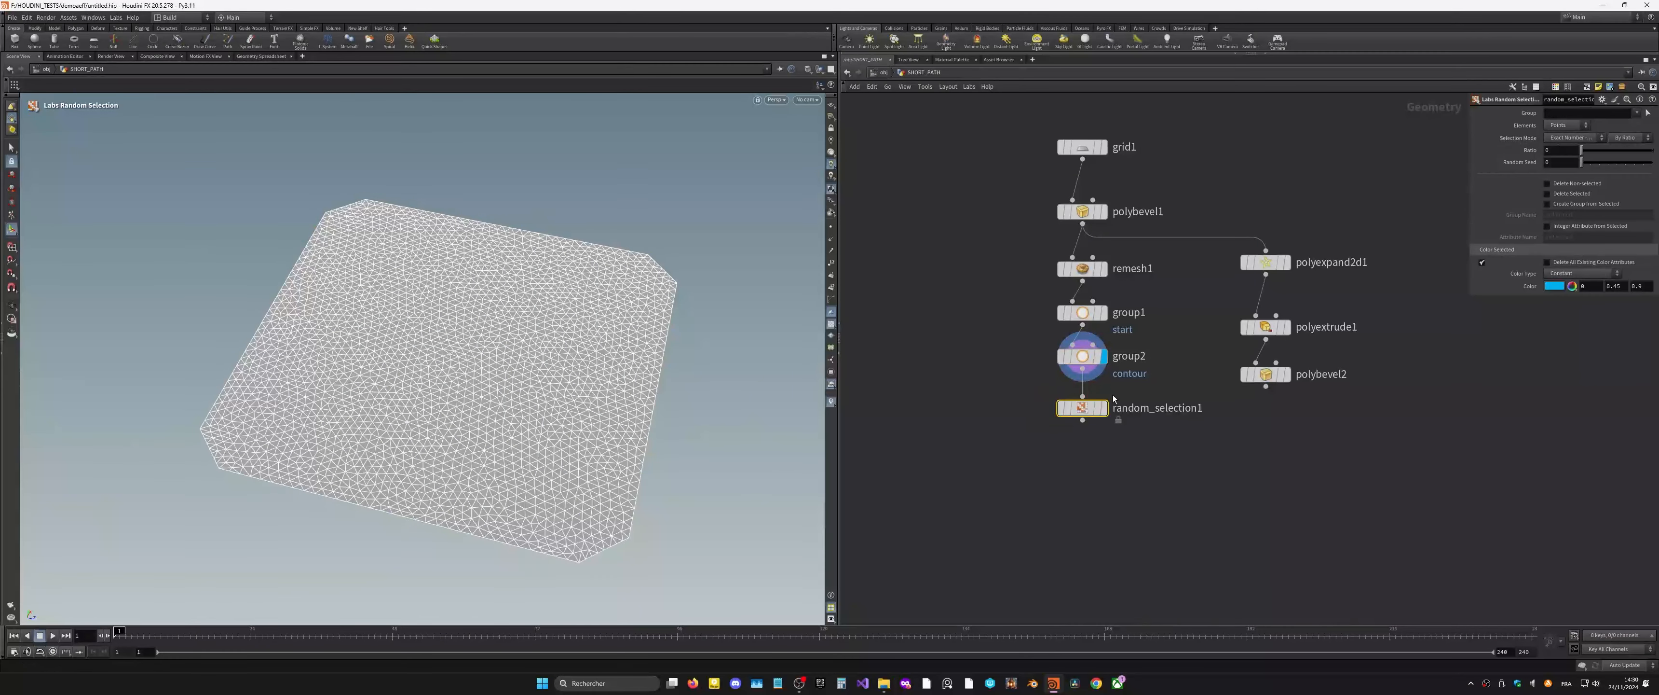
{"action": "left_click", "coordinate": [1636, 113]}
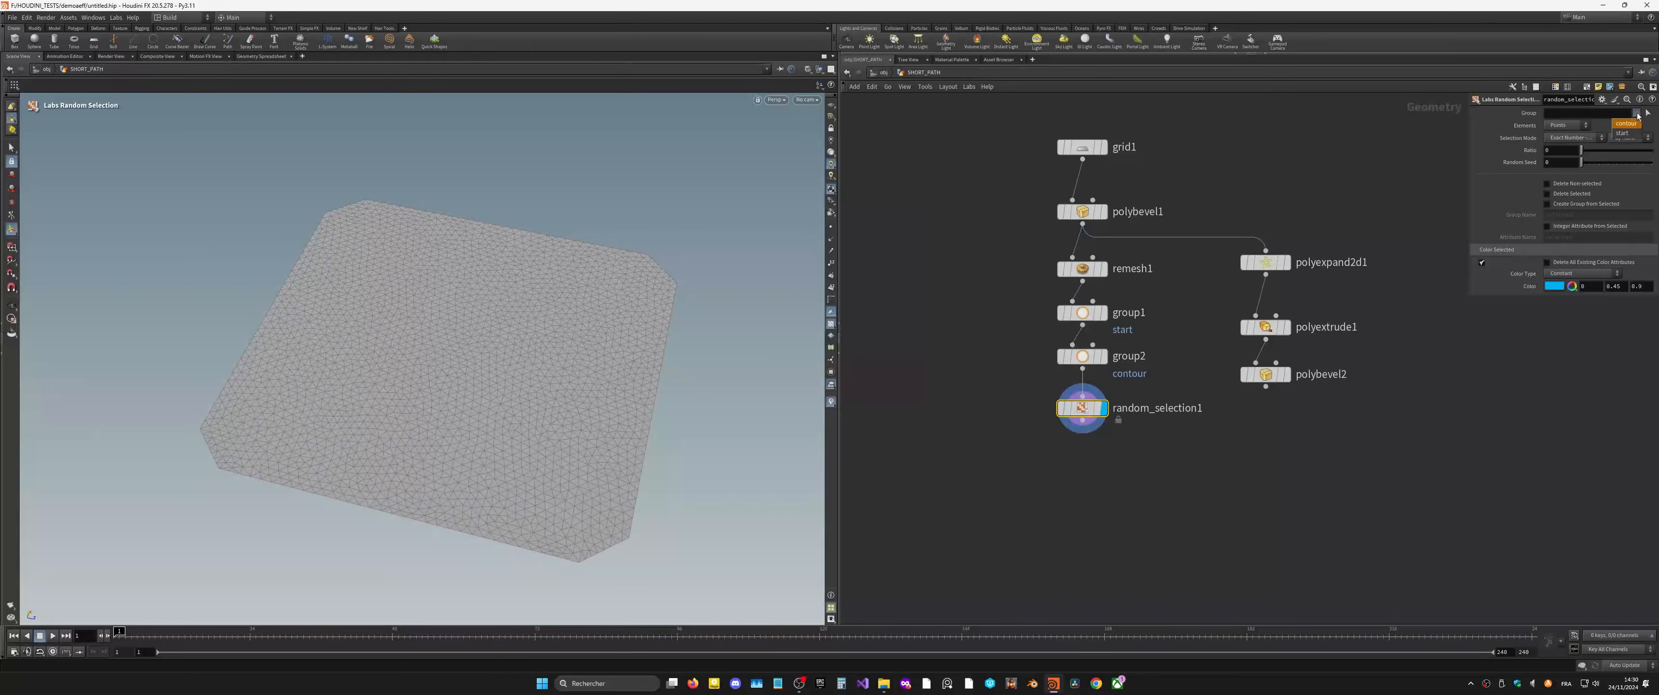
{"action": "left_click", "coordinate": [1627, 123]}
{"action": "mouse_move", "coordinate": [1582, 150]}
{"action": "left_mouse_down"}
{"action": "mouse_move", "coordinate": [1649, 154]}
{"action": "mouse_move", "coordinate": [1581, 156]}
{"action": "mouse_move", "coordinate": [1613, 155]}
{"action": "left_mouse_up"}
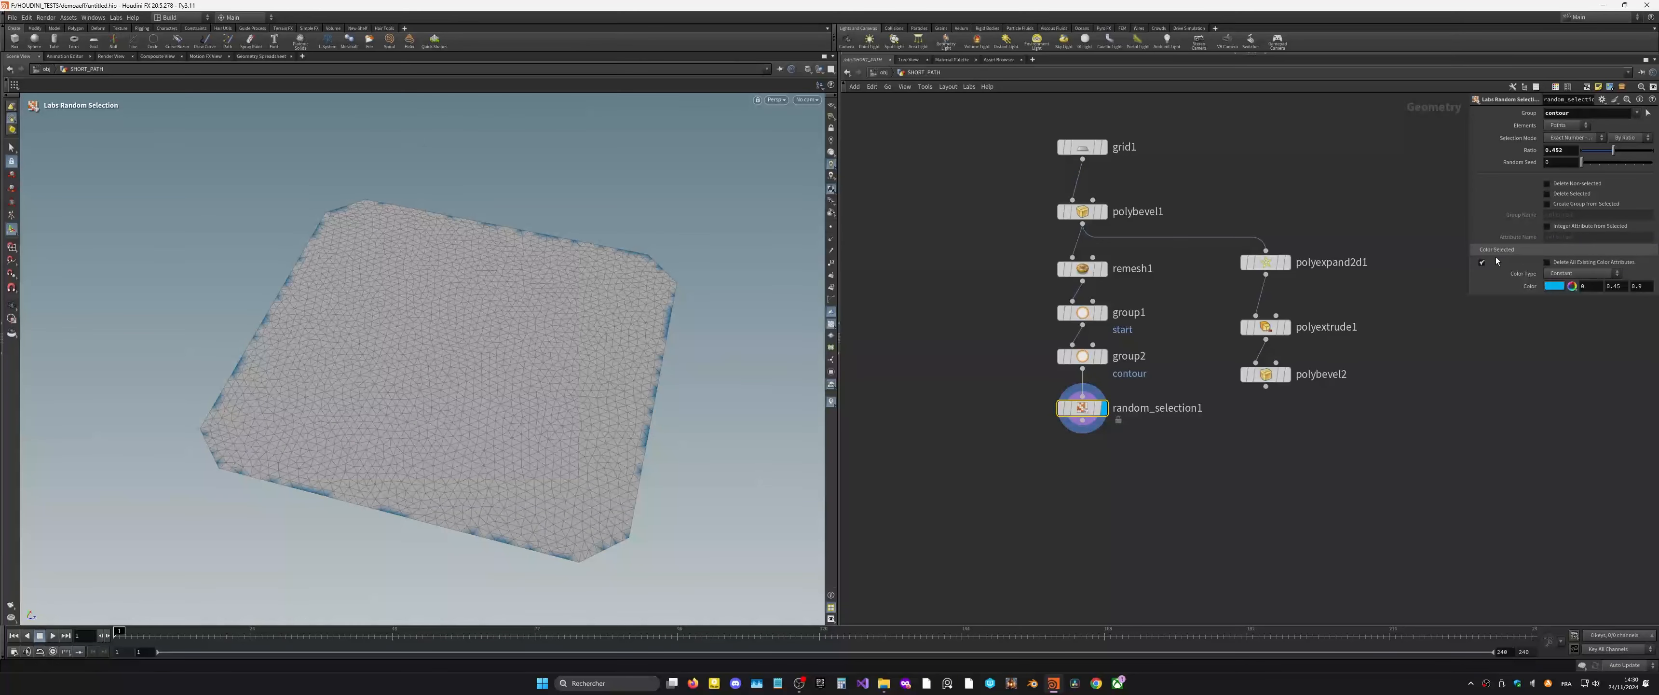
Step: Turn off colouring of the random selection and create a group named end from the selected points
{"action": "left_click", "coordinate": [1482, 262]}
{"action": "left_click", "coordinate": [1556, 206]}
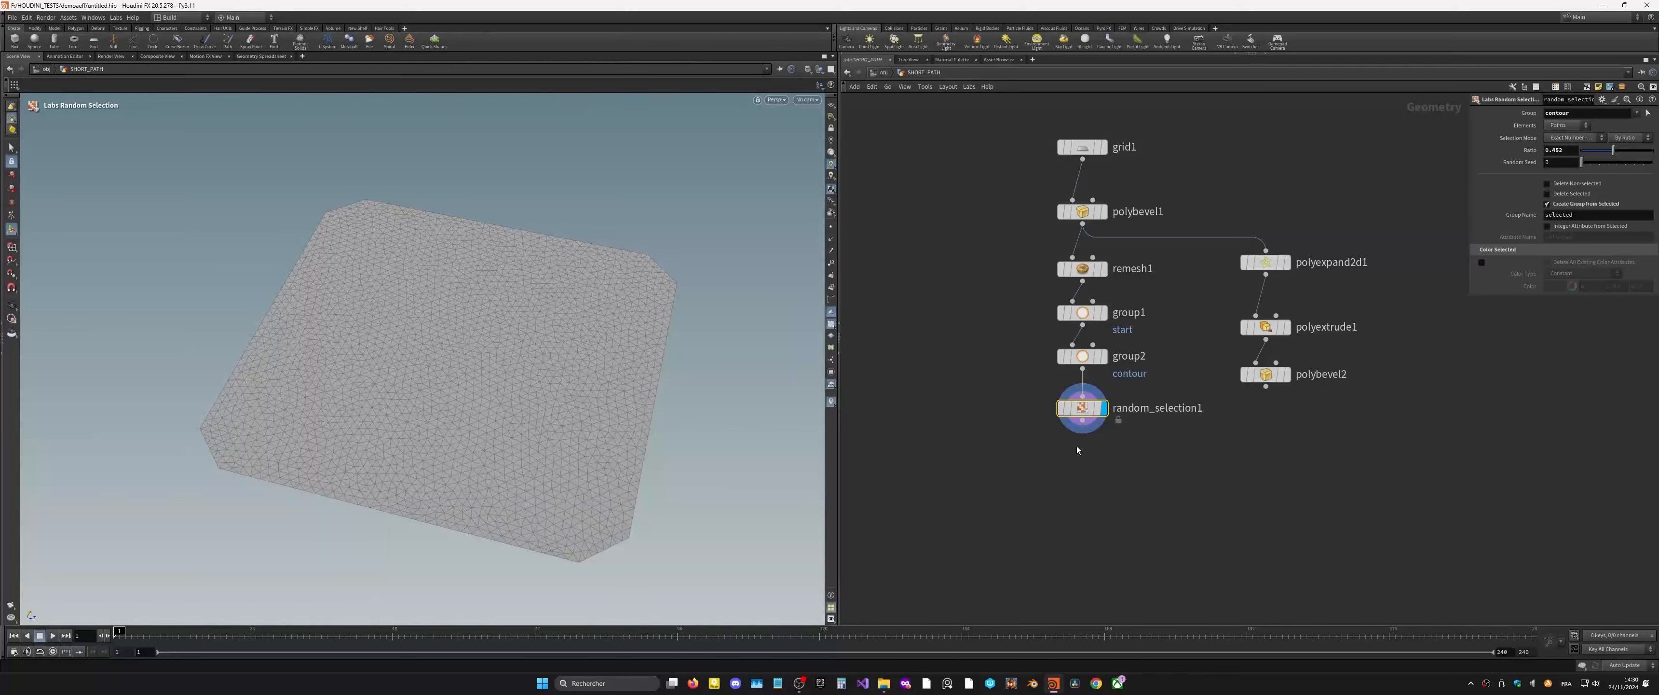
{"action": "scroll", "coordinate": [1077, 446], "scroll_direction": "up", "scroll_amount": 3}
{"action": "scroll", "coordinate": [1077, 445], "scroll_direction": "down", "scroll_amount": 5}
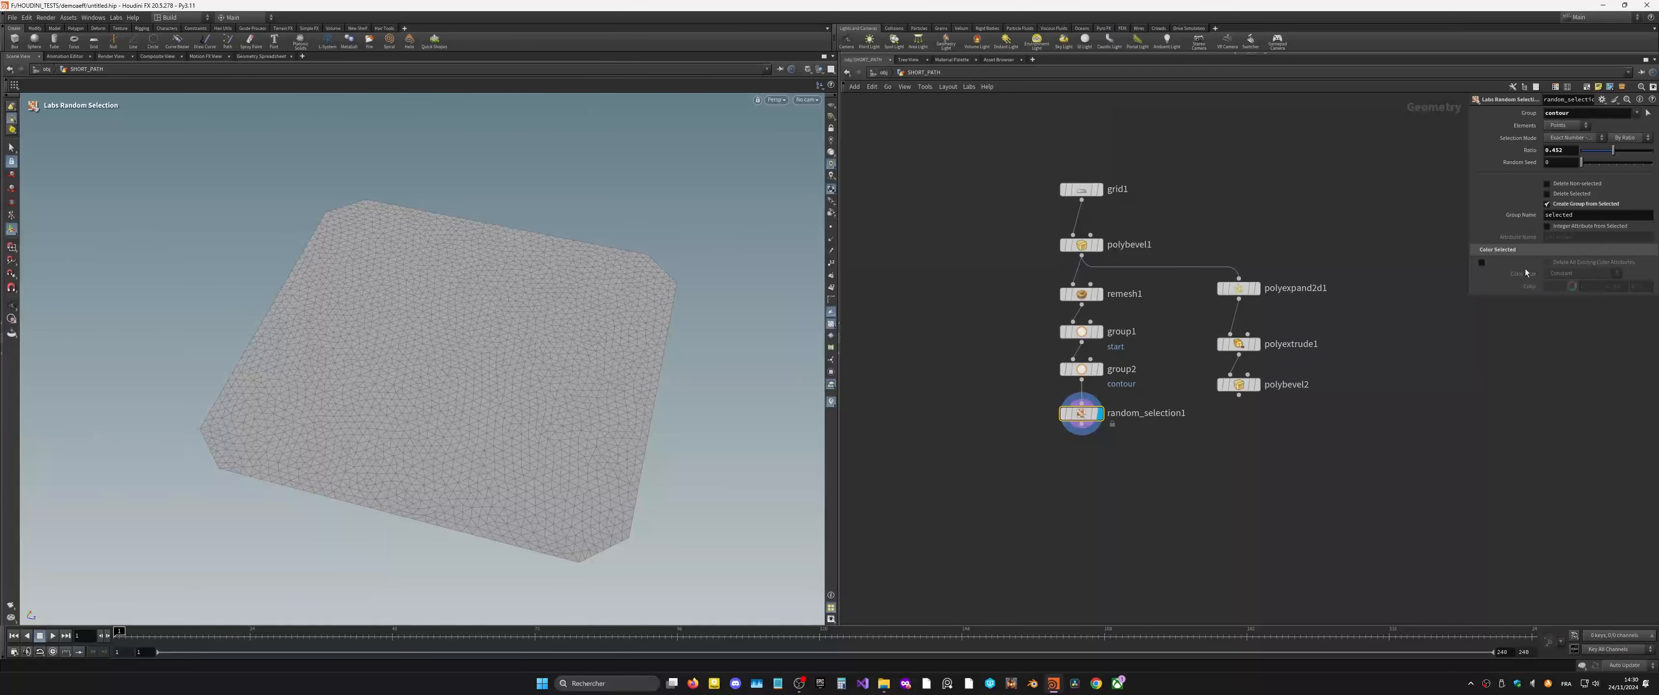
{"action": "double_click", "coordinate": [1582, 215]}
{"action": "type", "text": "end"}
{"action": "key", "text": "Return"}
Step: Display the start group, the contour group and the random selection in turn to review their points
{"action": "left_click", "coordinate": [1098, 332]}
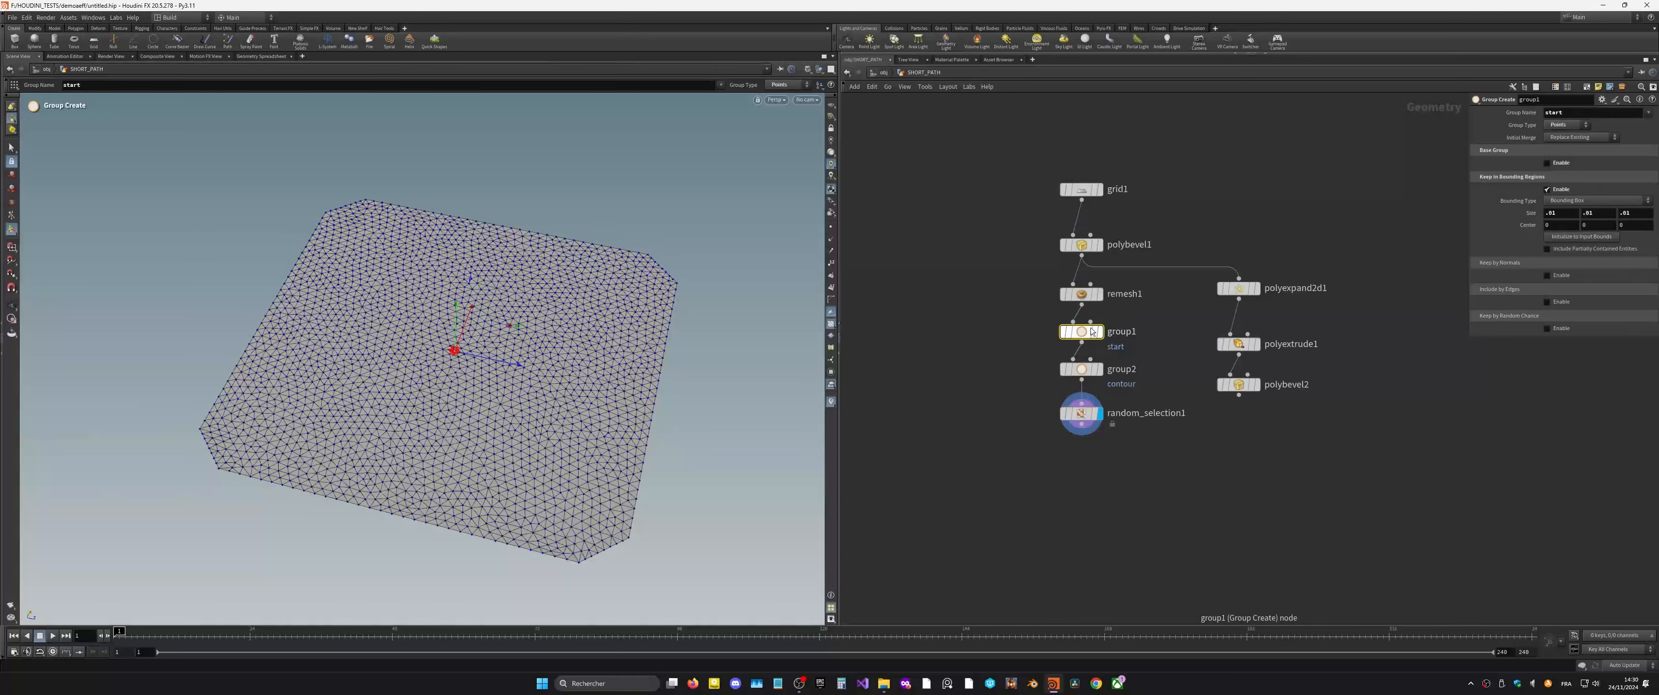
{"action": "left_click", "coordinate": [1103, 332]}
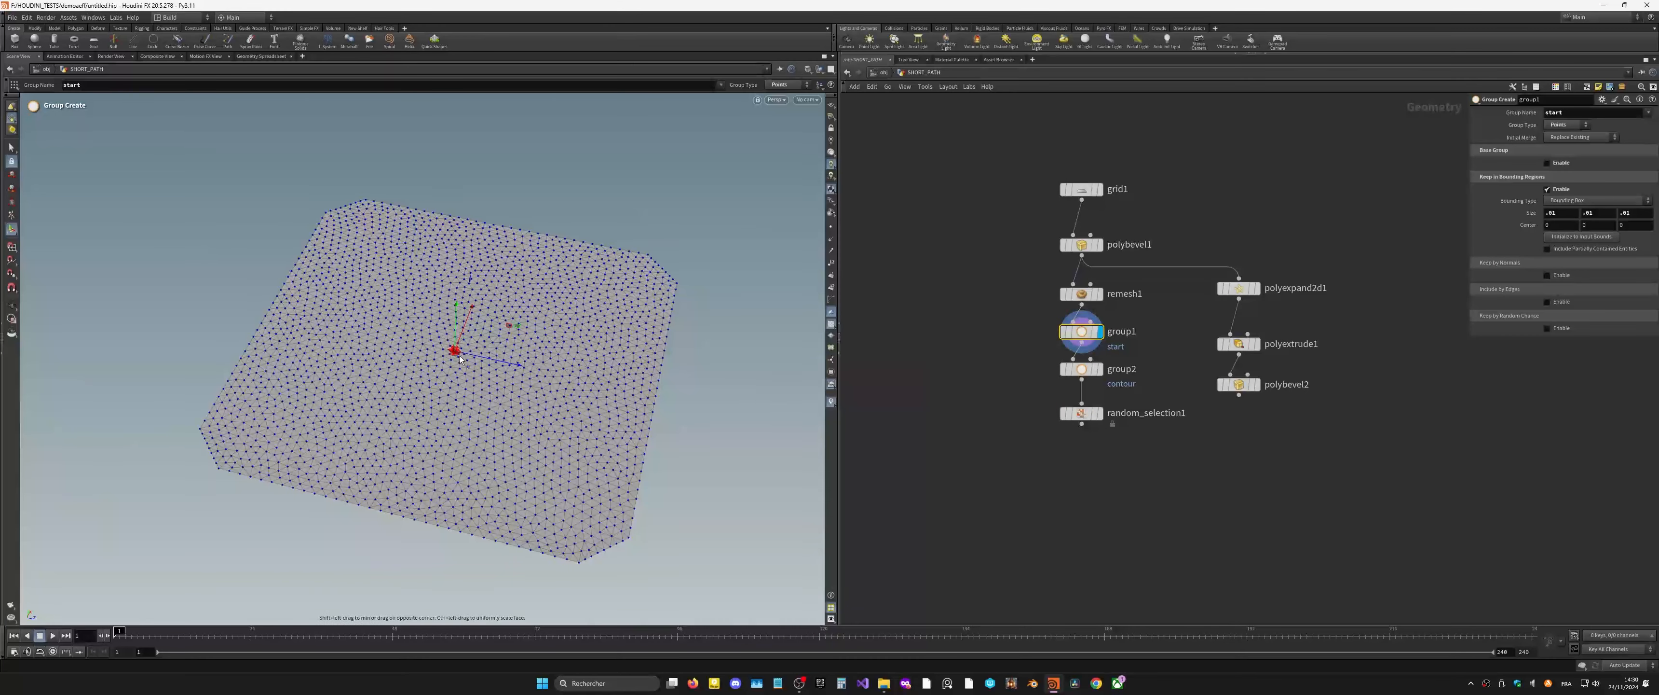
{"action": "left_click", "coordinate": [1088, 366]}
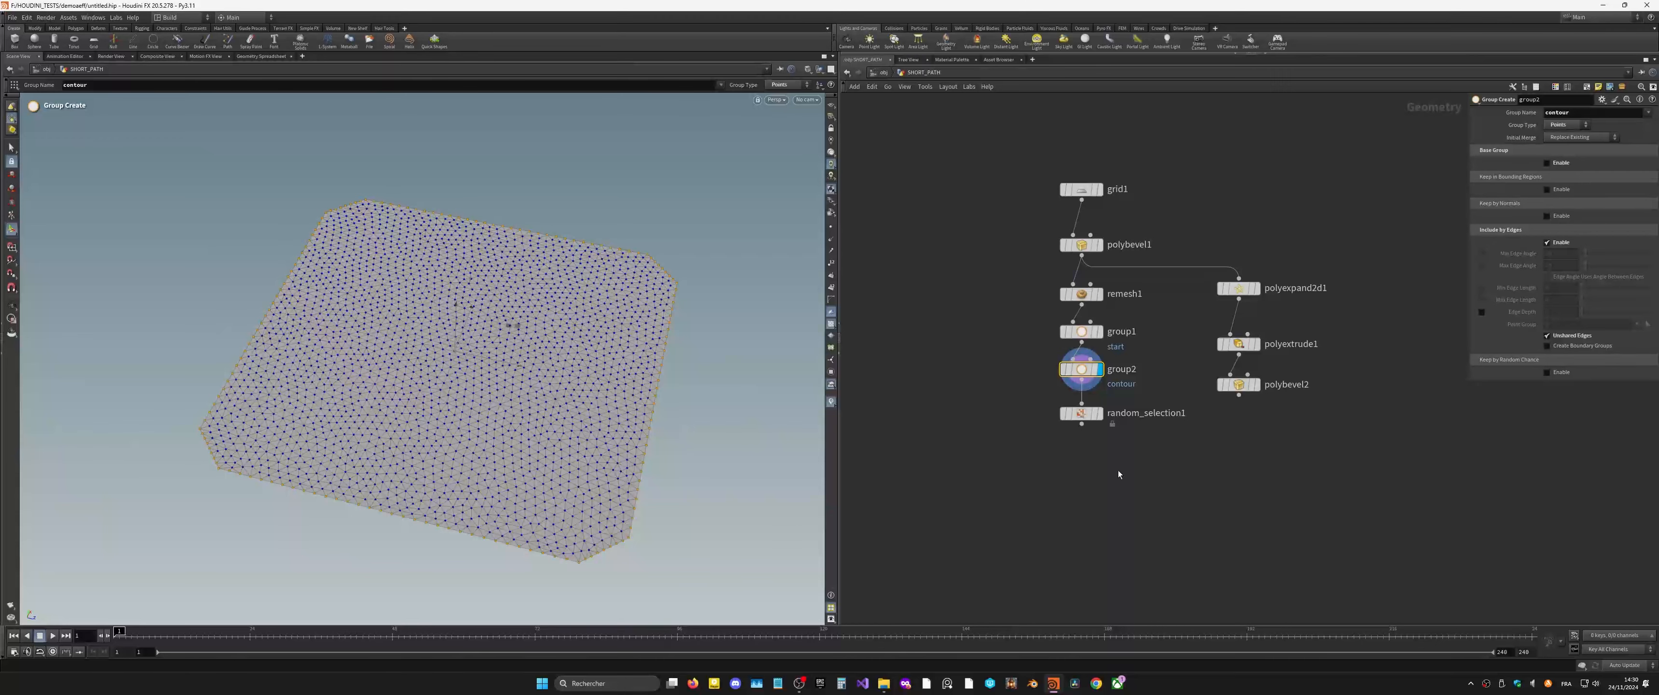
{"action": "left_click", "coordinate": [1092, 412]}
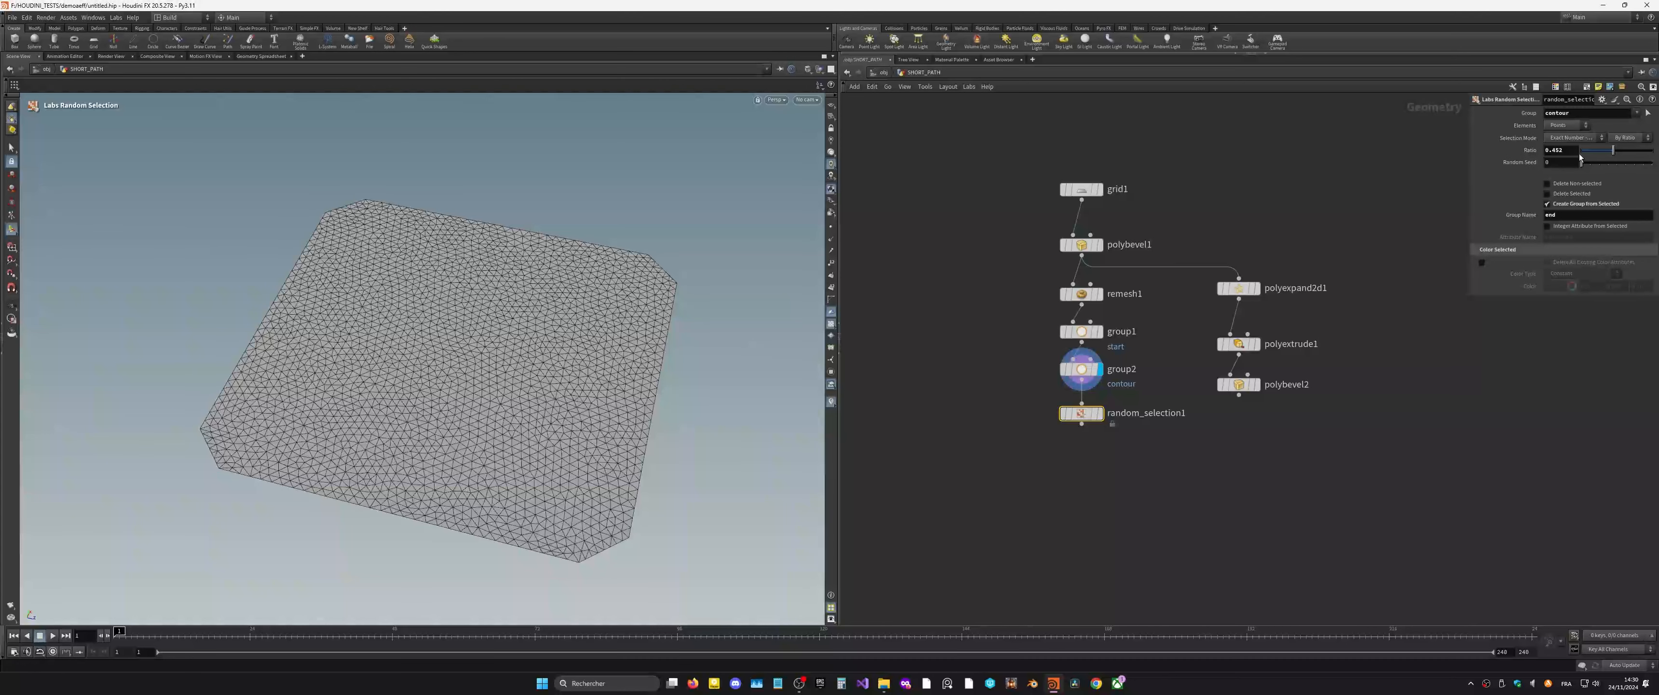
{"action": "key", "text": "r"}
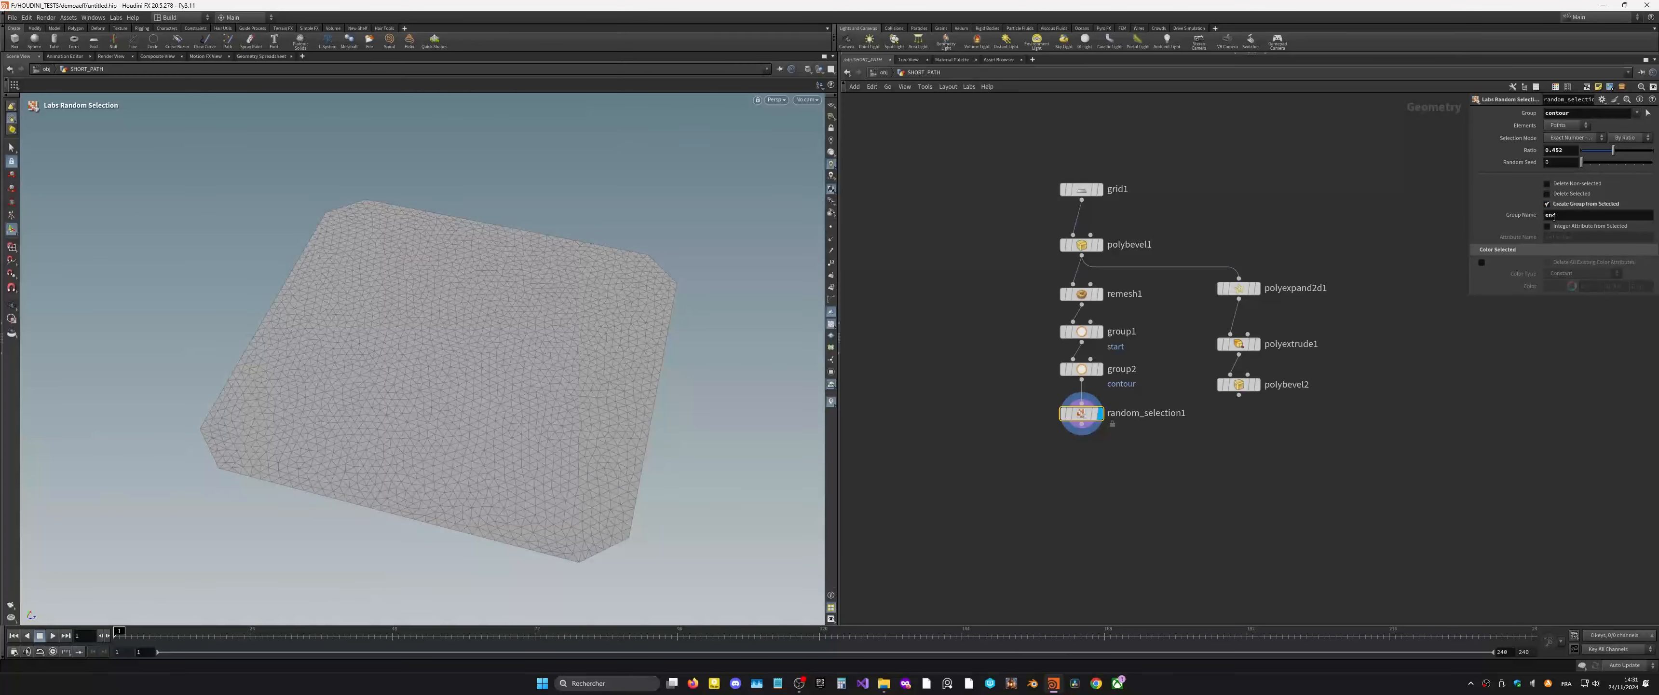
Step: Save the scene
{"action": "middle_click_drag", "start_coordinate": [1126, 454], "coordinate": [1096, 399]}
{"action": "key", "text": "Tab"}
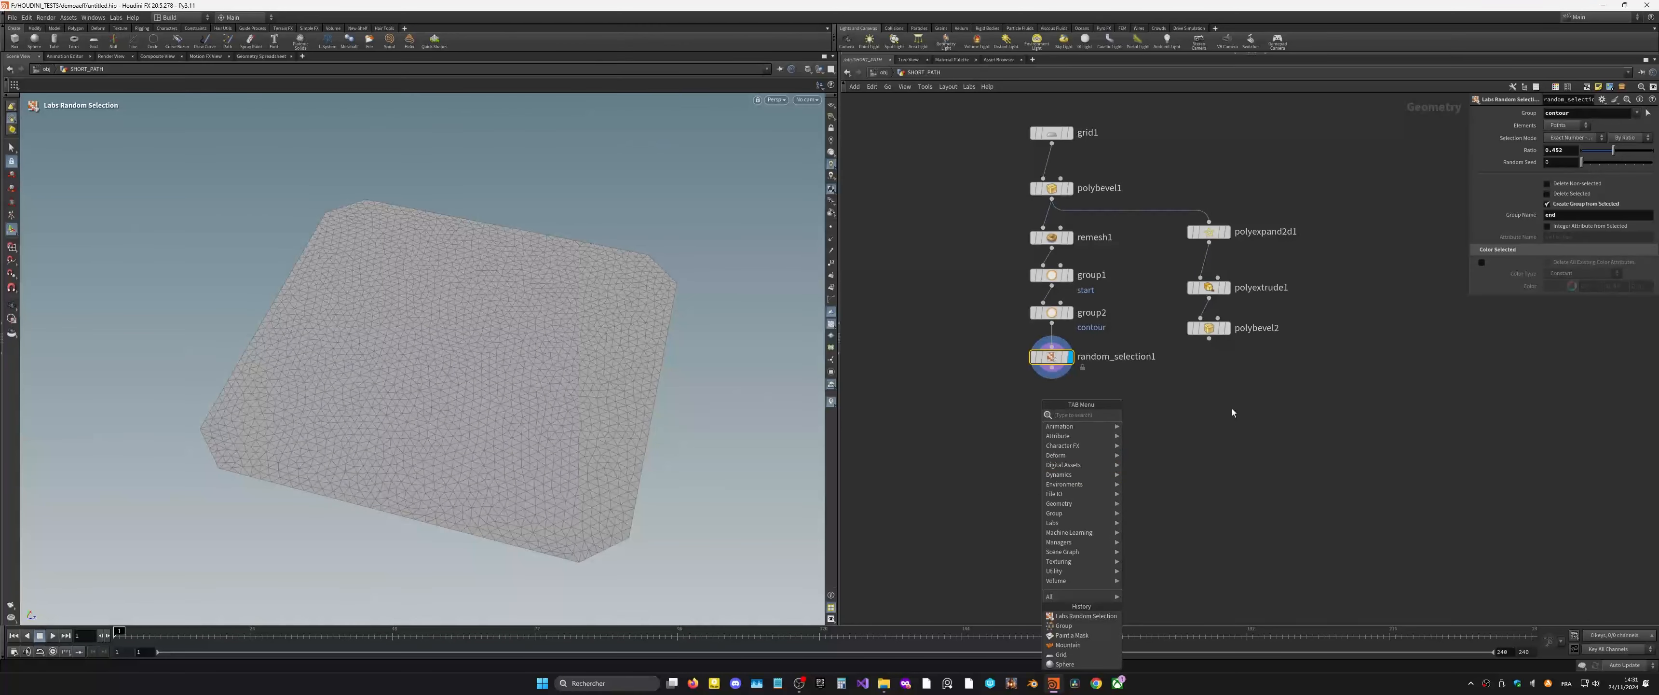
{"action": "key", "text": "Escape"}
{"action": "key", "text": "ctrl+s"}
Step: Add a Find Shortest Path node, connect it to the random selection output and display it
{"action": "key", "text": "Tab"}
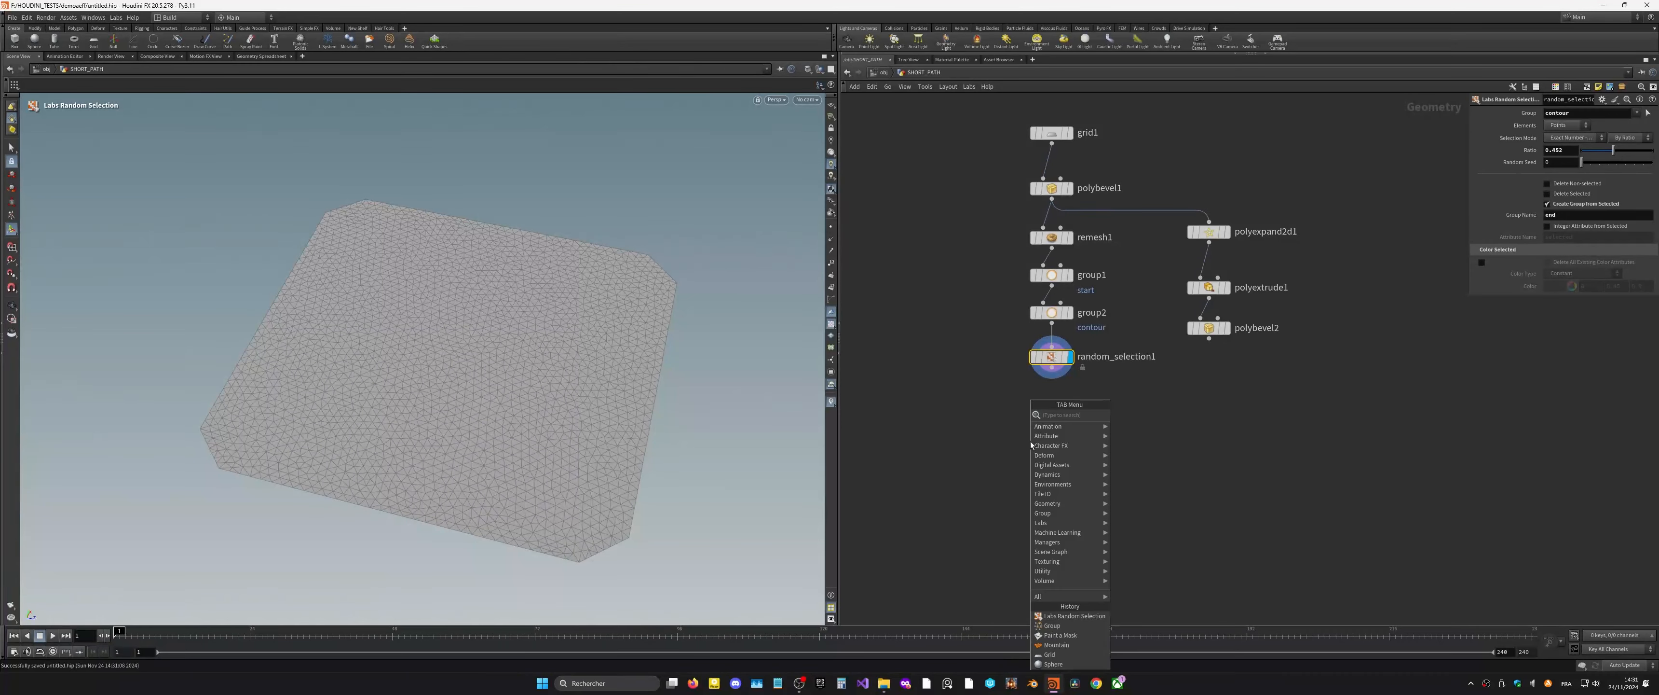
{"action": "type", "text": "short"}
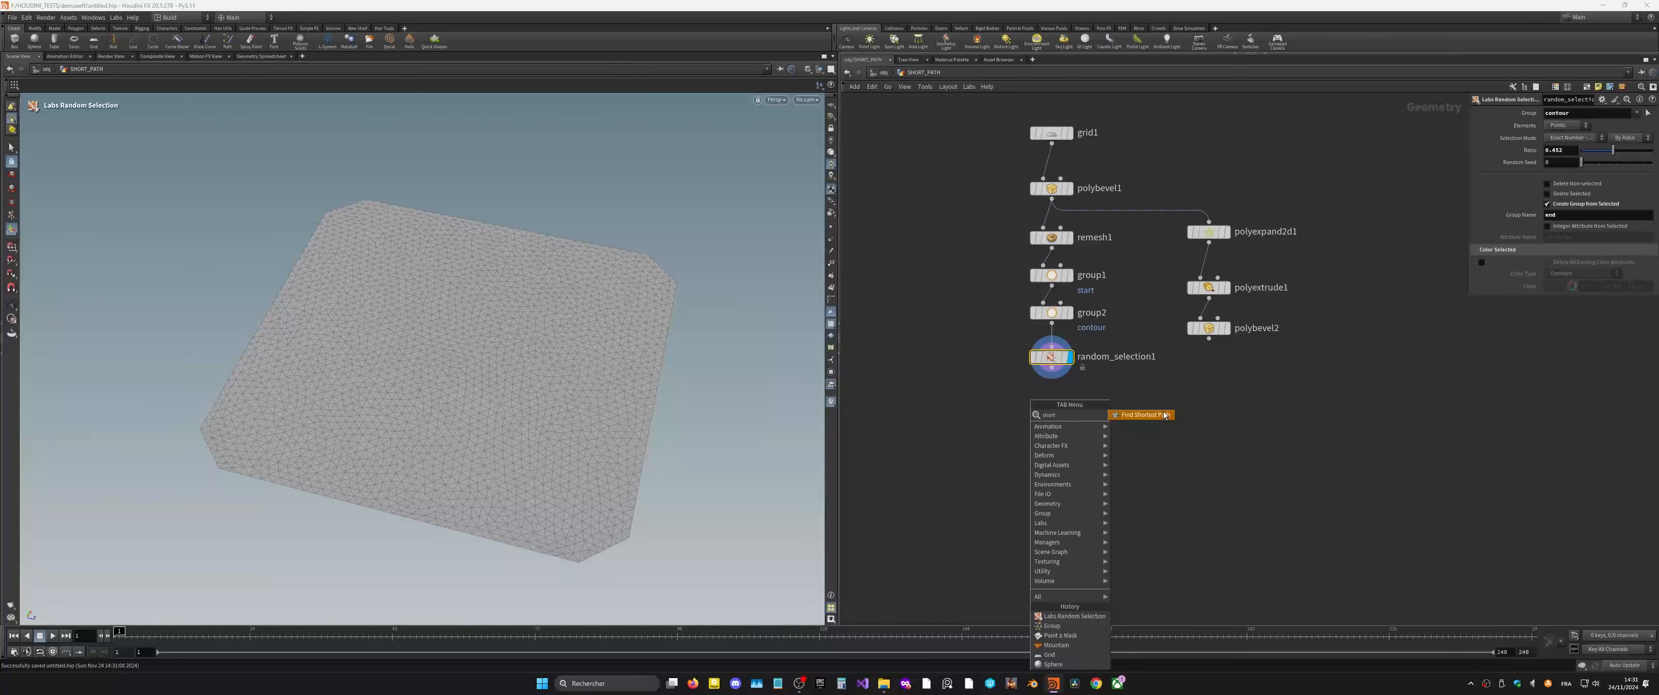
{"action": "left_click", "coordinate": [1133, 415]}
{"action": "left_click", "coordinate": [1049, 420]}
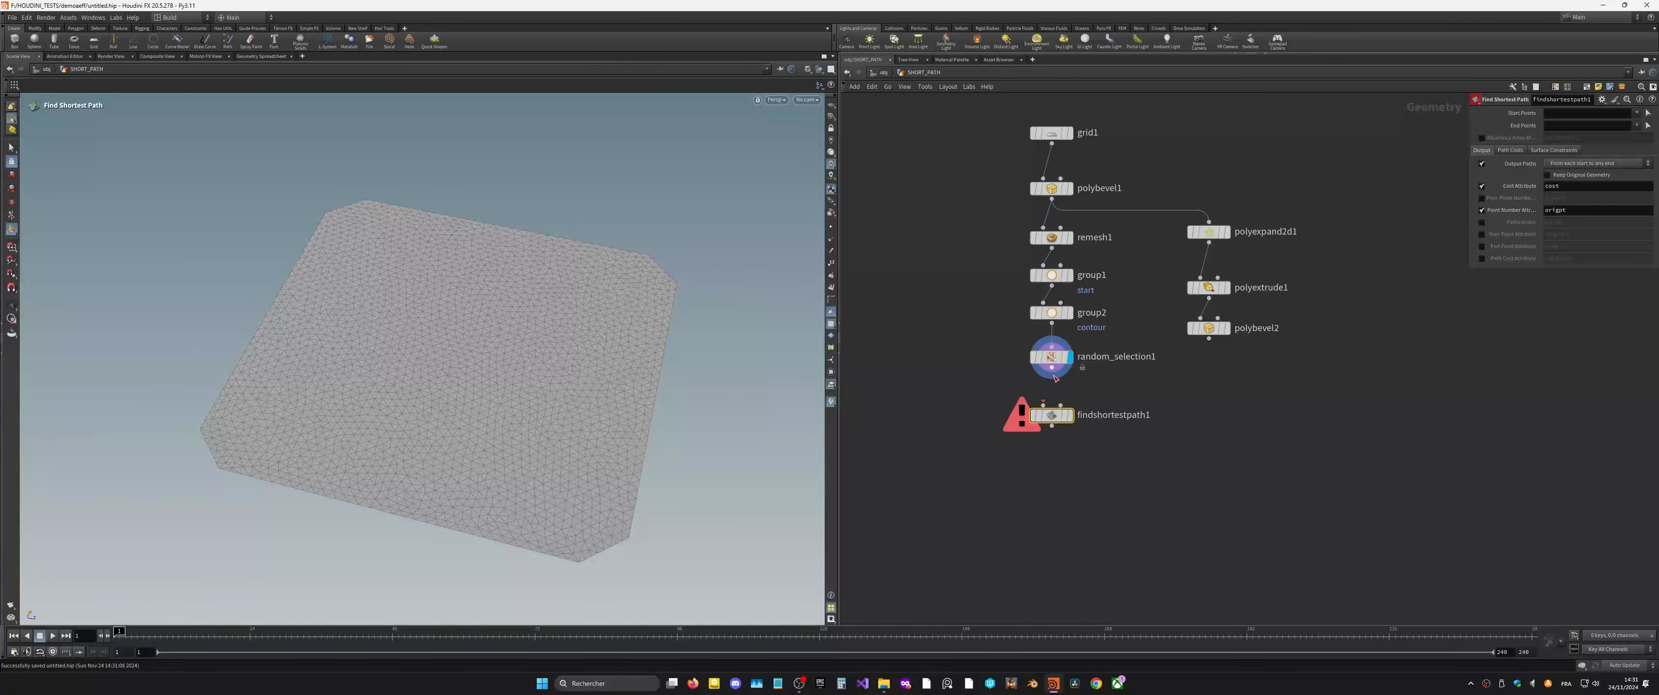
{"action": "left_click", "coordinate": [1070, 415]}
{"action": "left_click_drag", "start_coordinate": [1064, 415], "coordinate": [1064, 403]}
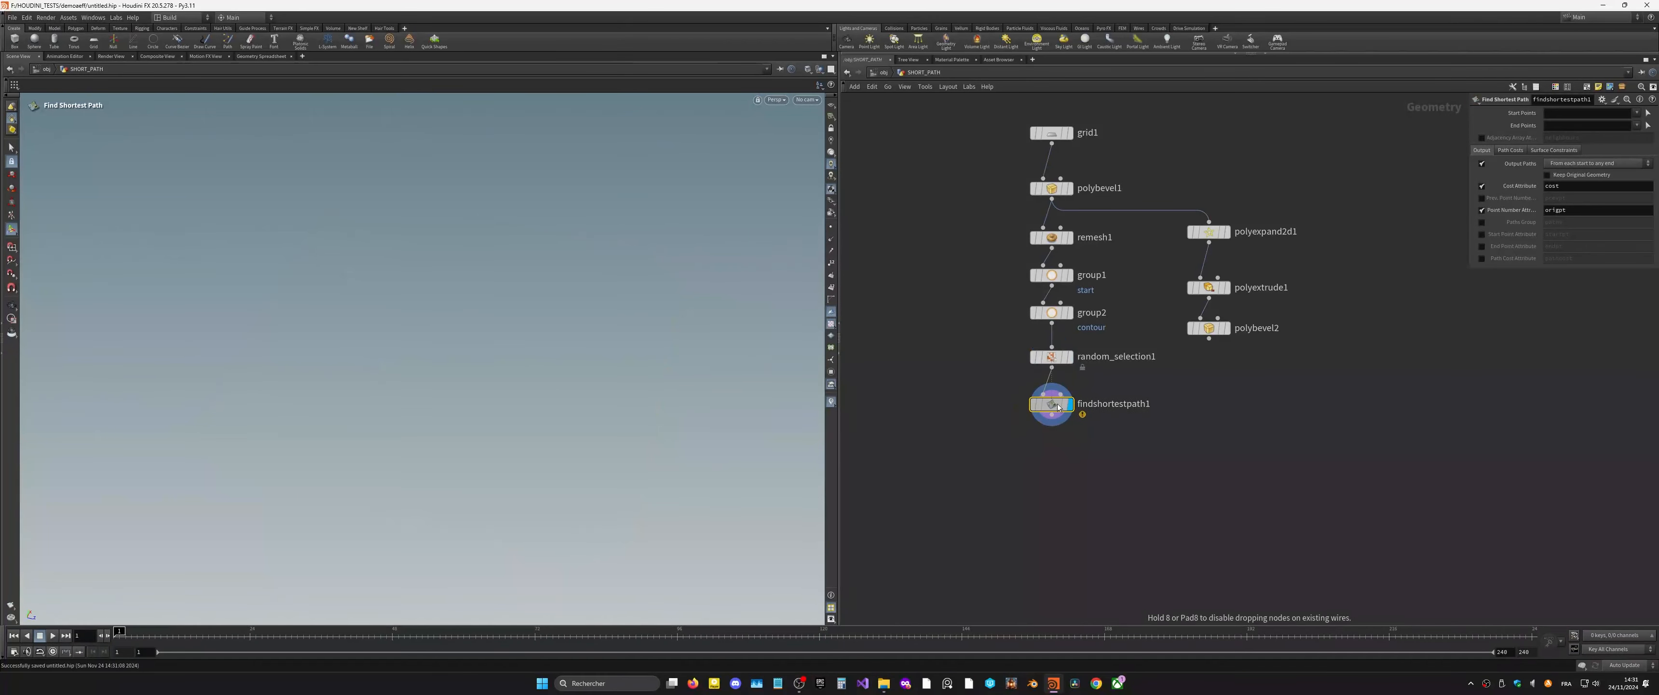
Step: Use start as the path's start points and end as its end points, and show the Remesh as a template
{"action": "left_click", "coordinate": [1639, 113]}
{"action": "left_click", "coordinate": [1623, 143]}
{"action": "left_click", "coordinate": [1637, 125]}
{"action": "left_click", "coordinate": [1624, 146]}
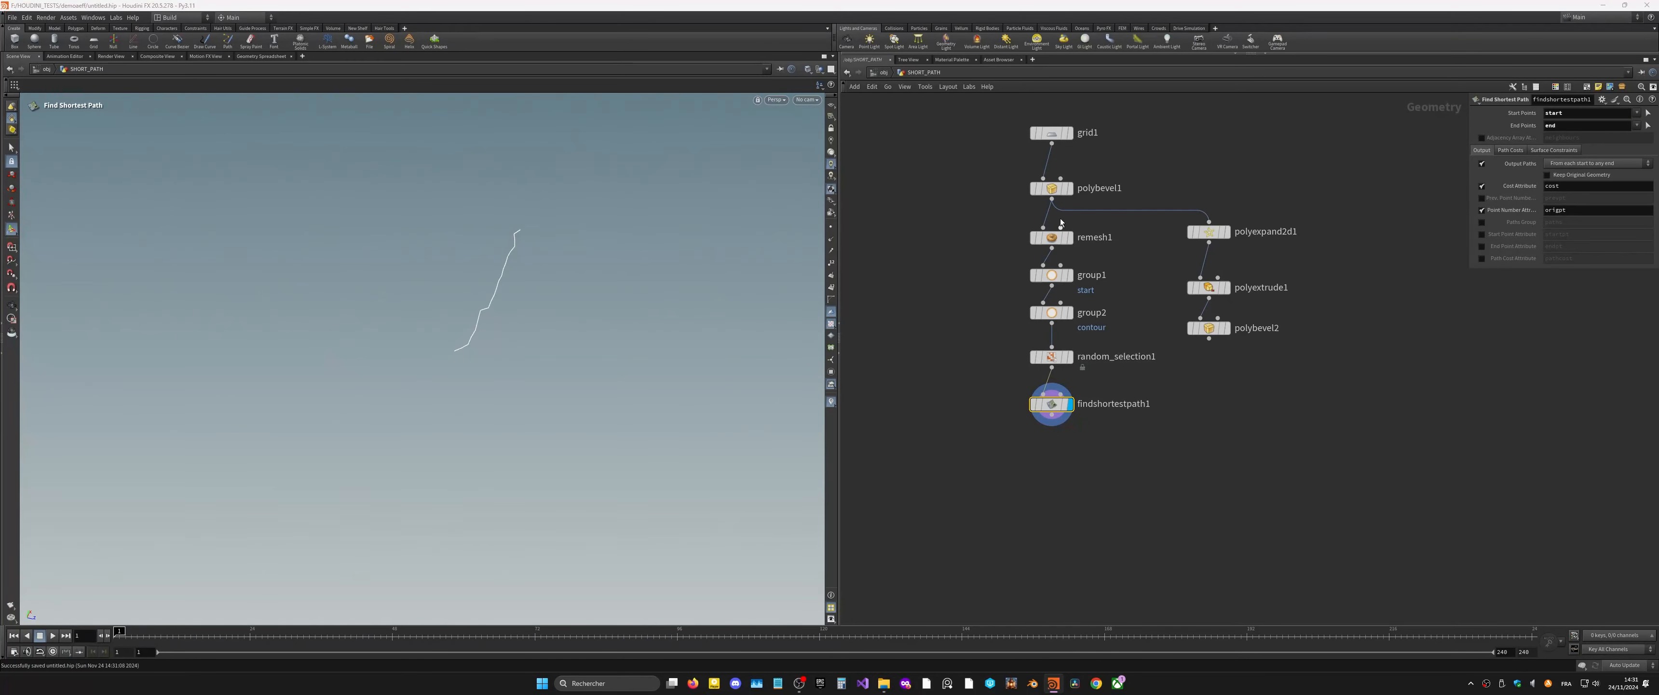
{"action": "left_click", "coordinate": [1069, 242]}
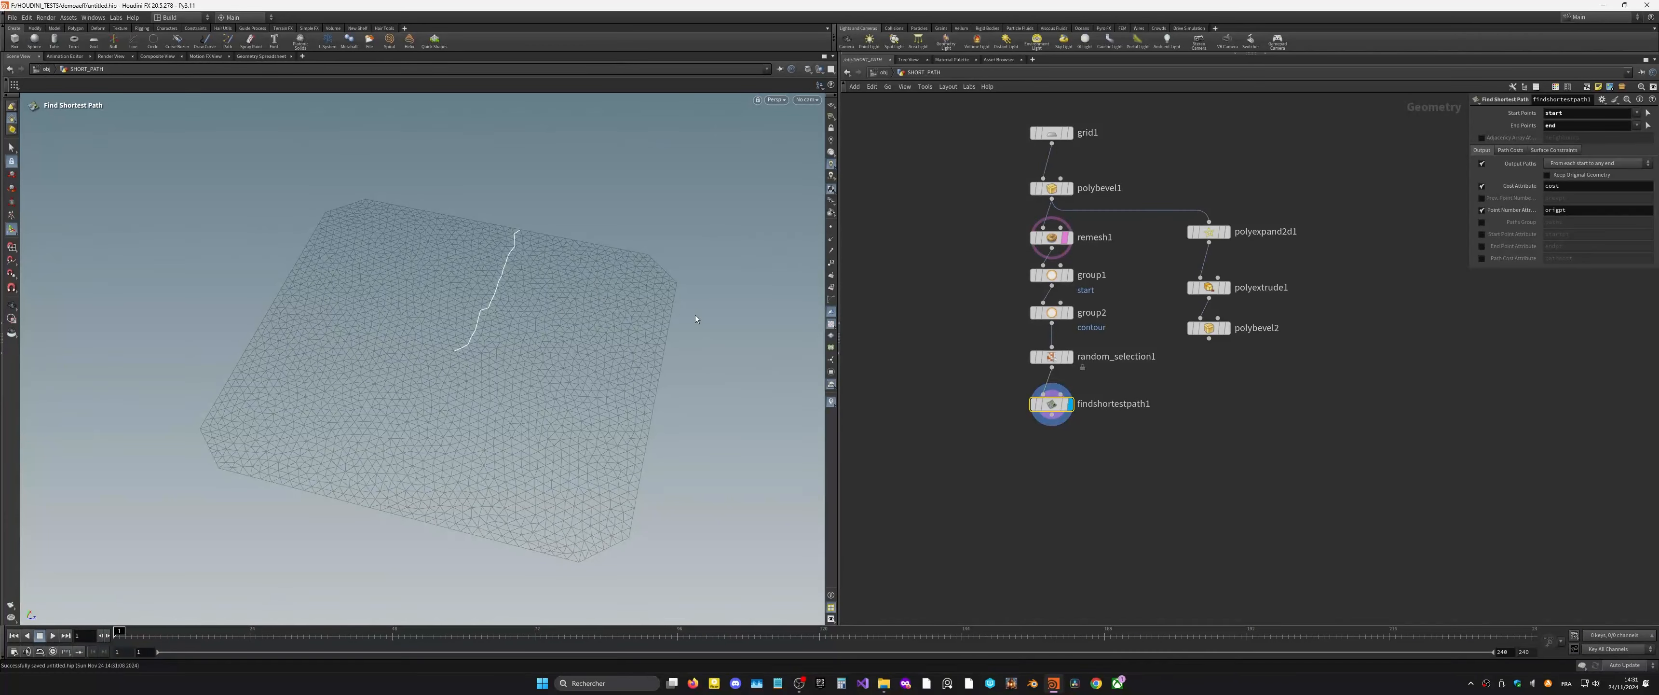
Step: Set the Find Shortest Path output to run from any start to each end
{"action": "left_click", "coordinate": [1598, 164]}
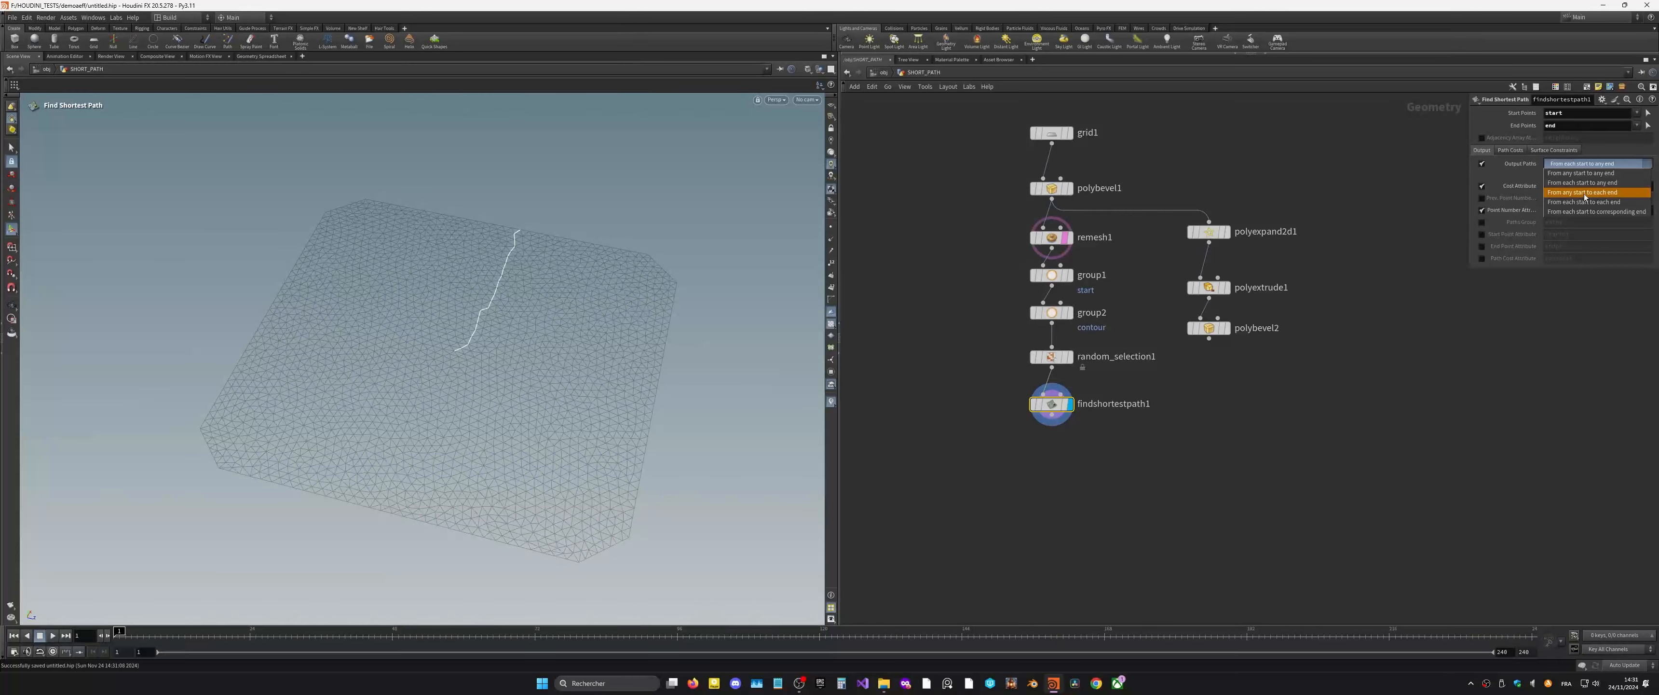
{"action": "left_click", "coordinate": [1595, 193]}
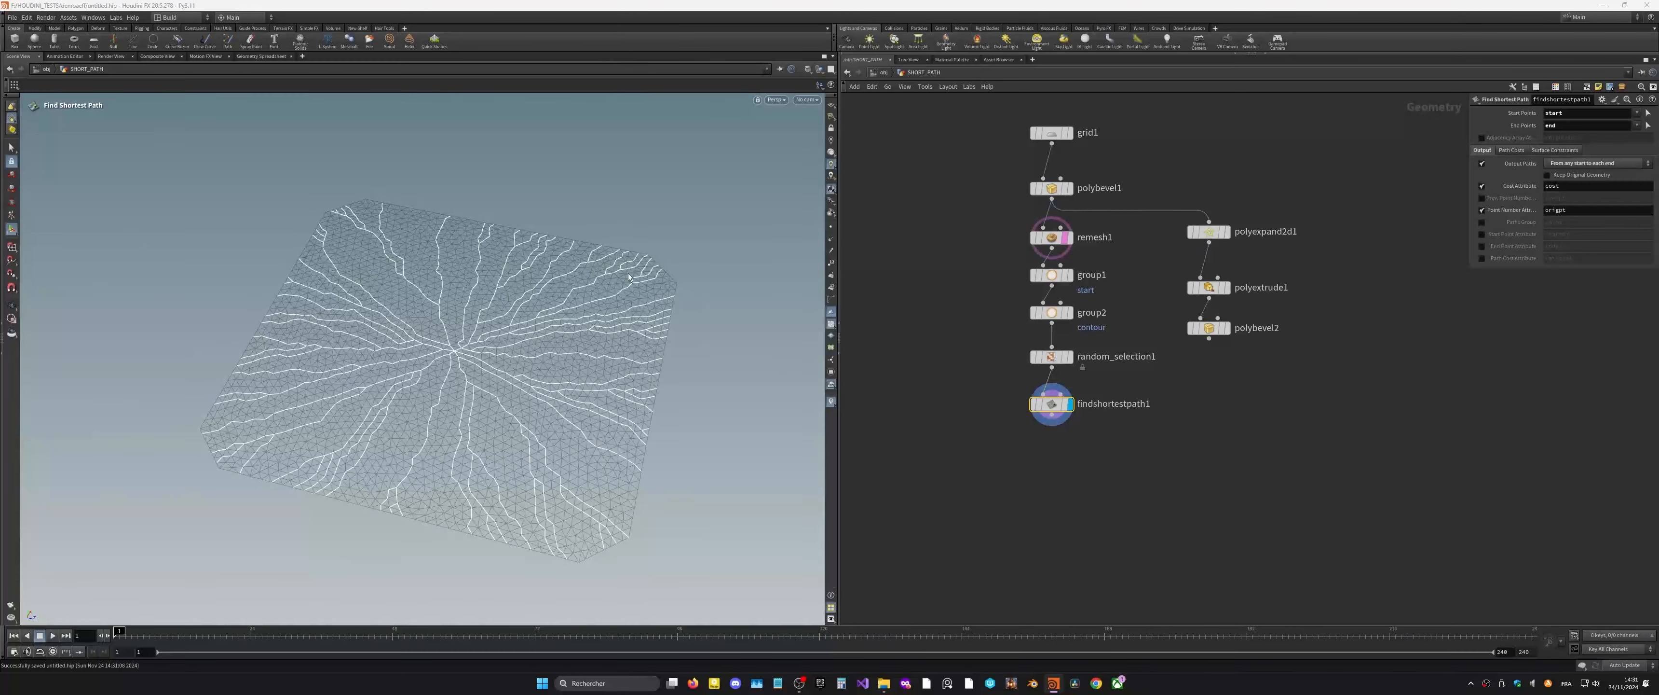
{"action": "left_click_drag", "start_coordinate": [520, 365], "coordinate": [473, 399], "text": "alt"}
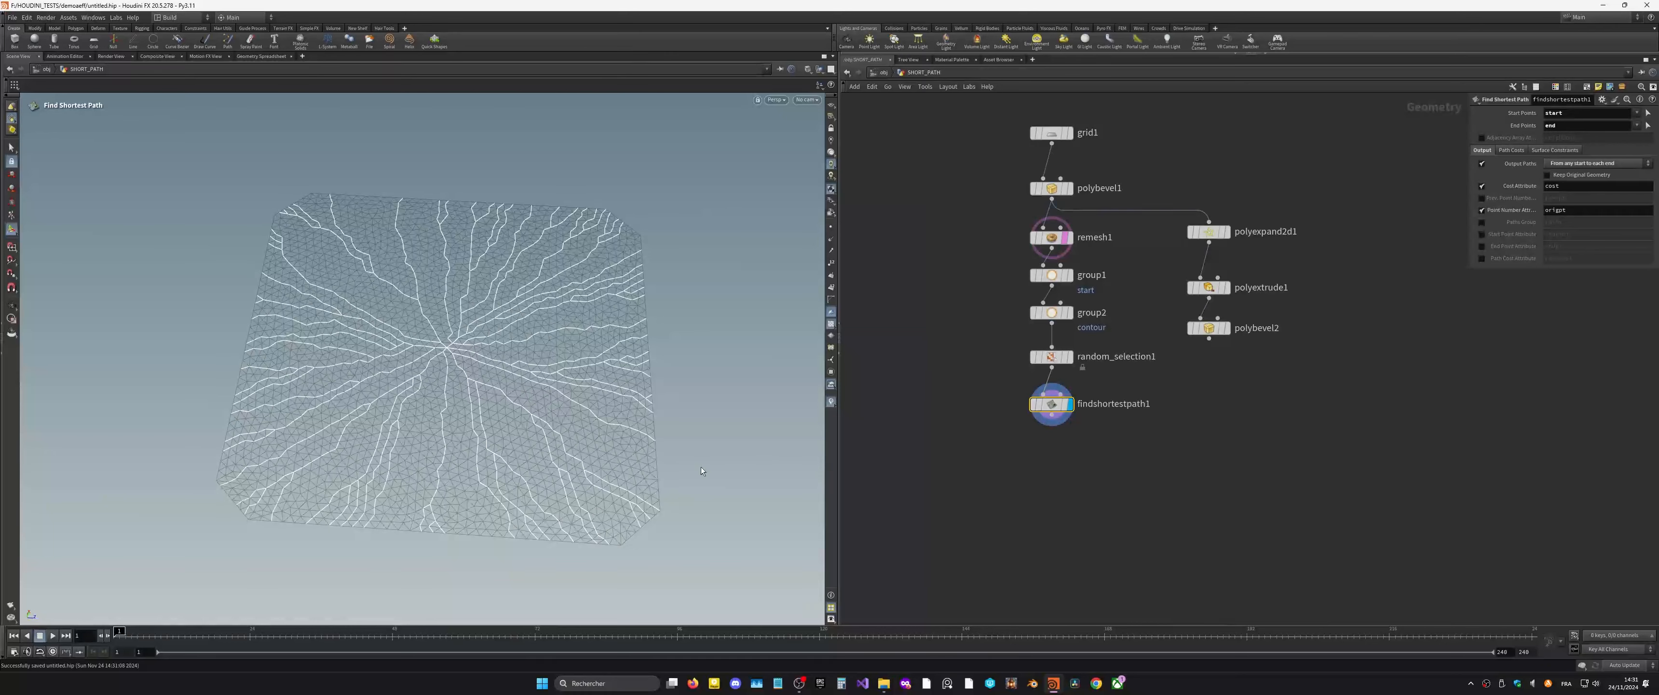
{"action": "scroll", "coordinate": [1058, 472], "scroll_direction": "up", "scroll_amount": 2}
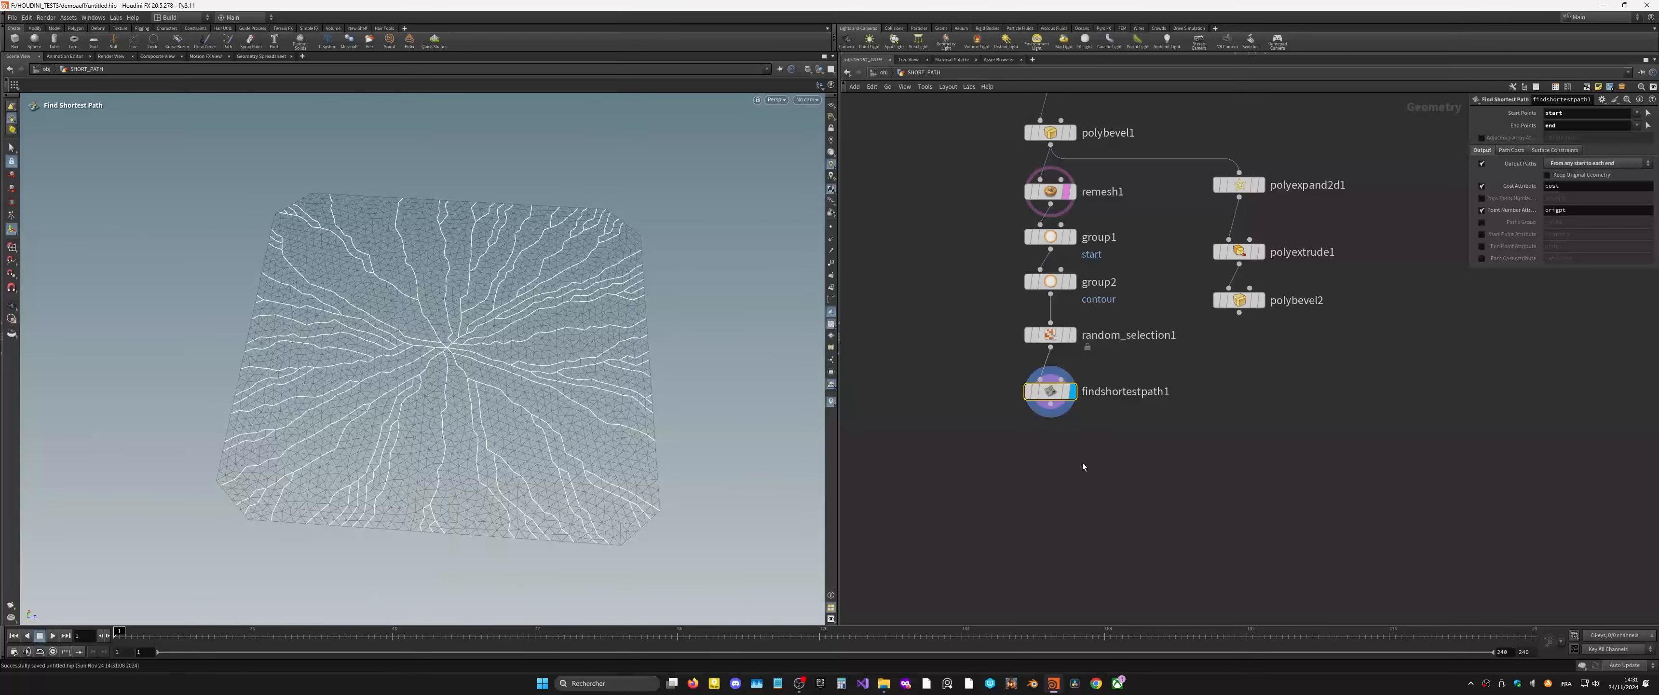
{"action": "scroll", "coordinate": [1071, 476], "scroll_direction": "down", "scroll_amount": 2}
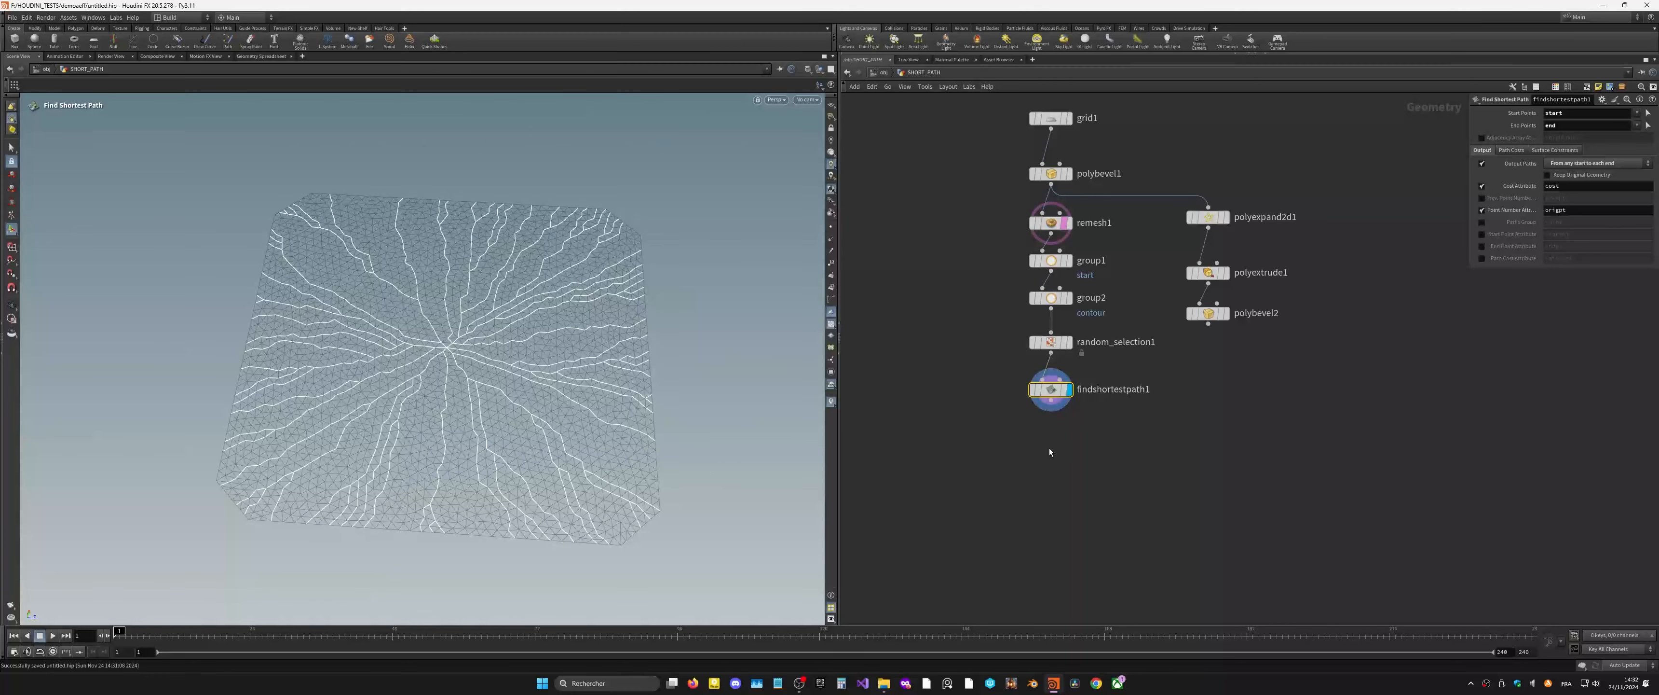
{"action": "scroll", "coordinate": [1070, 439], "scroll_direction": "down", "scroll_amount": 1}
{"action": "scroll", "coordinate": [1071, 430], "scroll_direction": "up", "scroll_amount": 1}
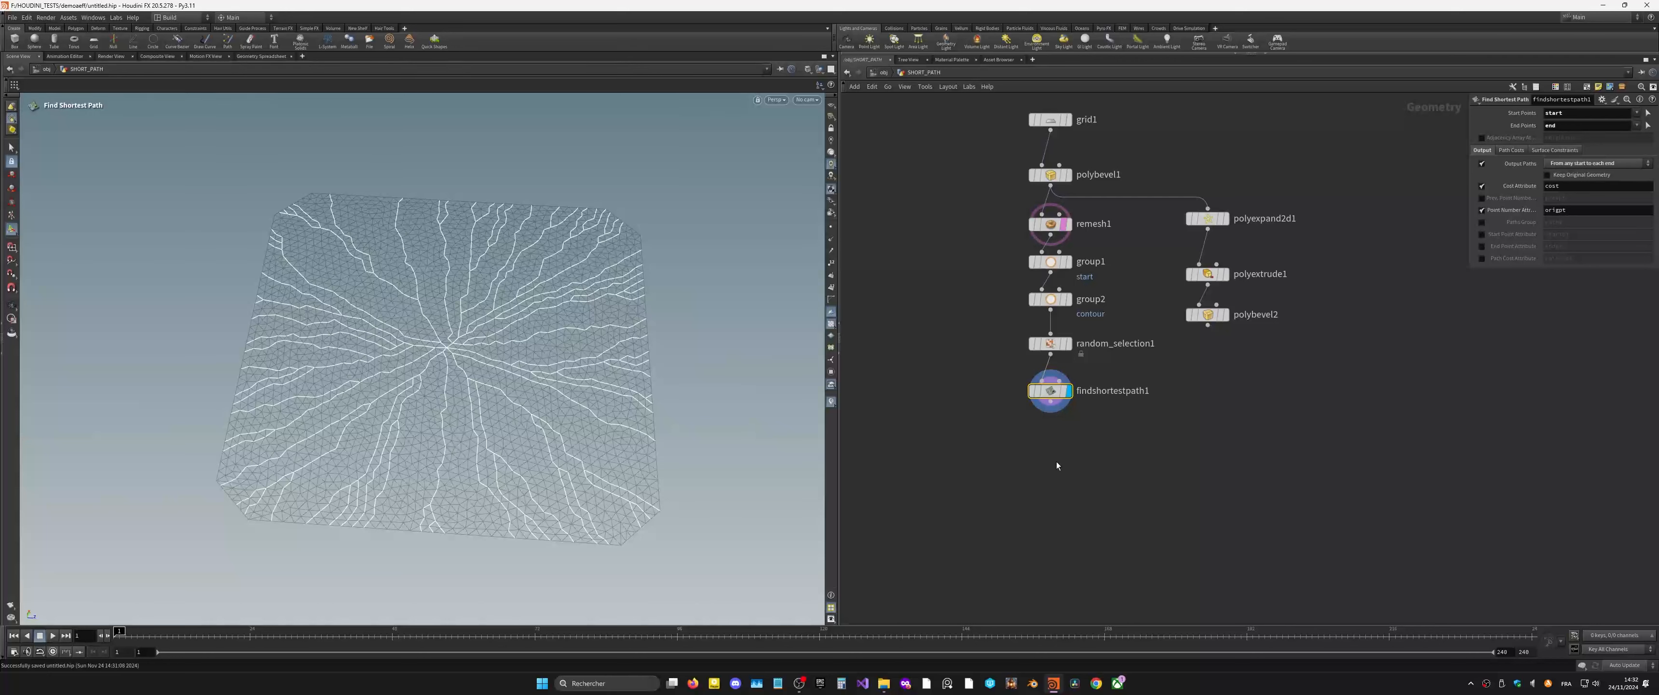
{"action": "key", "text": "Tab"}
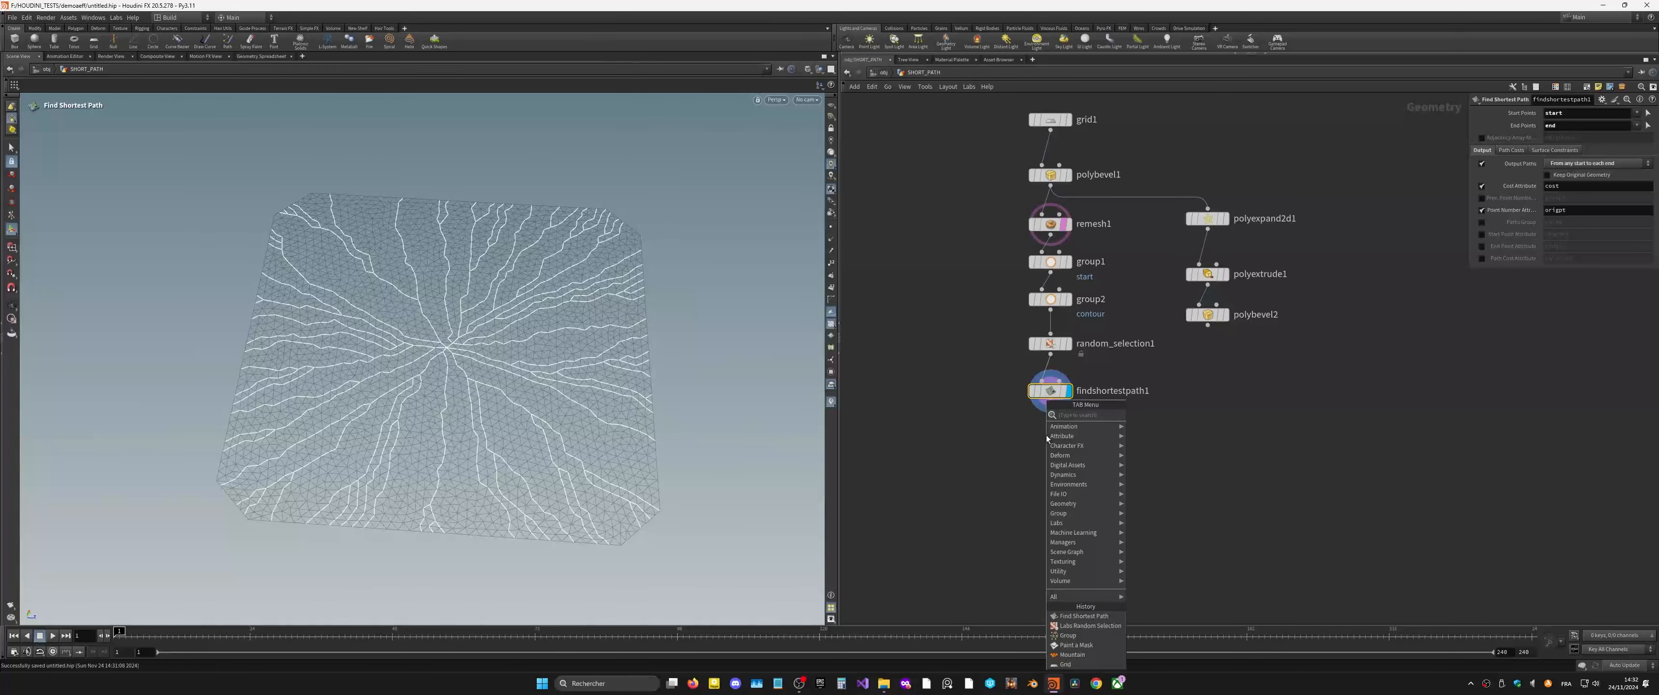
{"action": "left_click", "coordinate": [1014, 426]}
{"action": "key", "text": "Tab"}
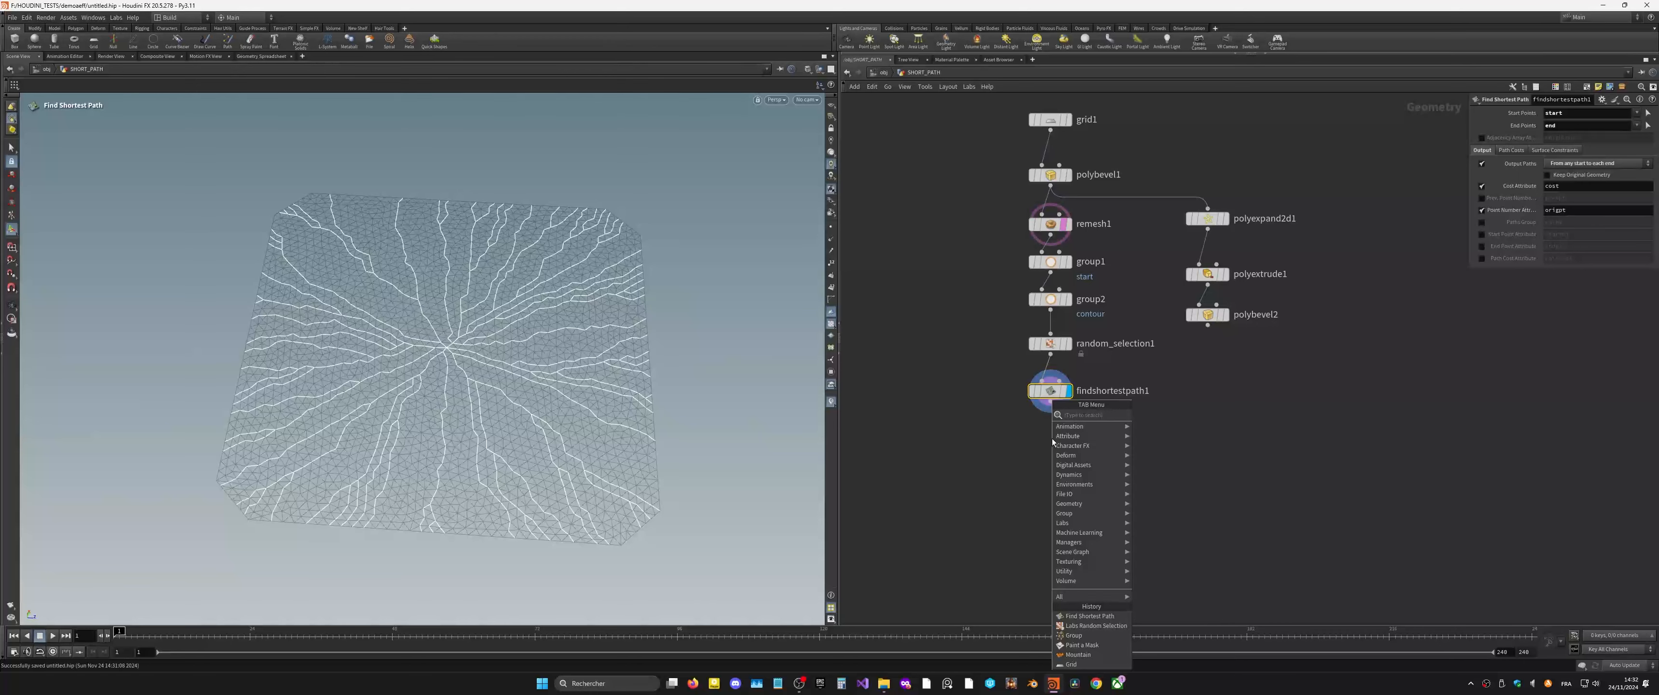
{"action": "type", "text": "clip"}
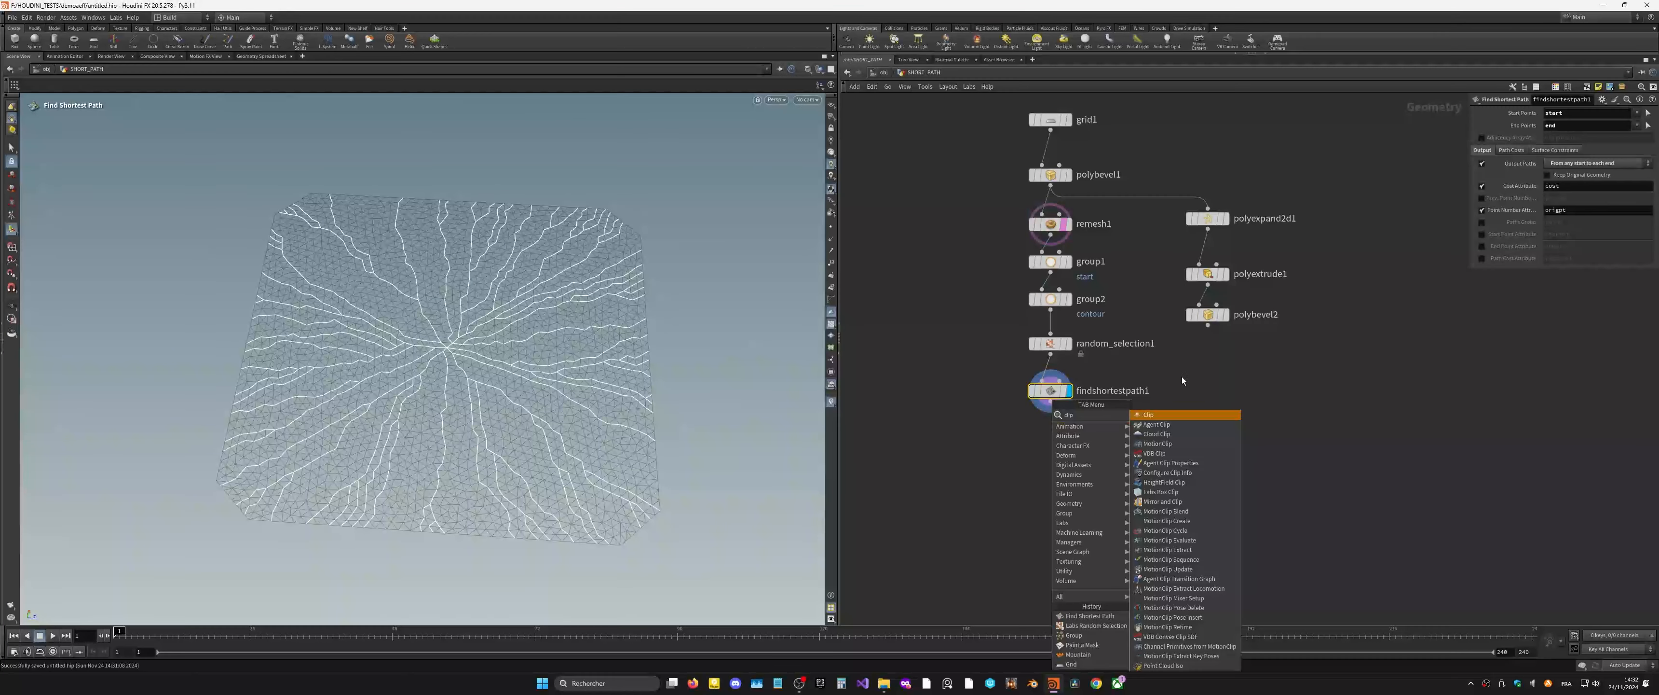
{"action": "left_click", "coordinate": [935, 460]}
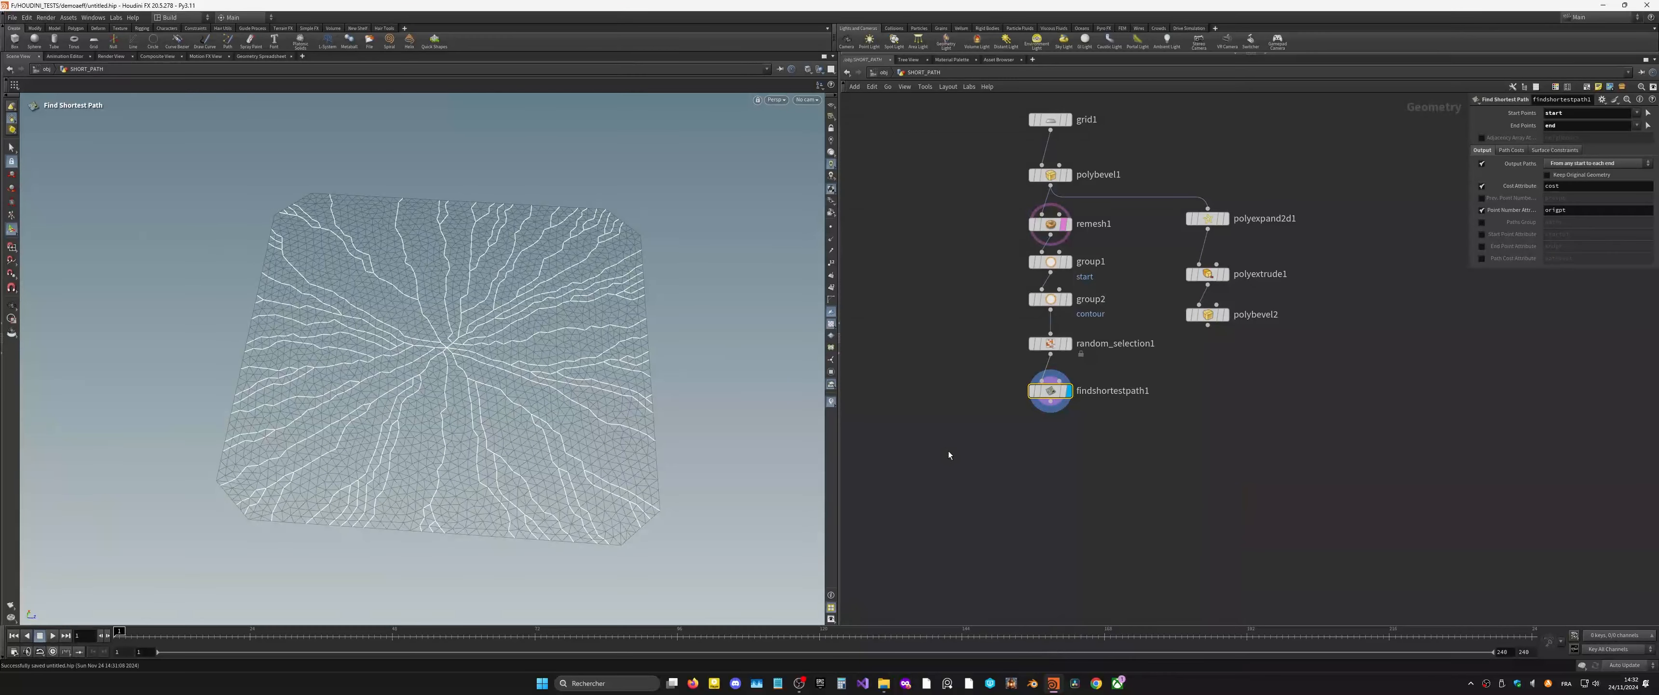
Step: Add a Mirror node after Find Shortest Path and display it
{"action": "key", "text": "Tab"}
{"action": "type", "text": "mir"}
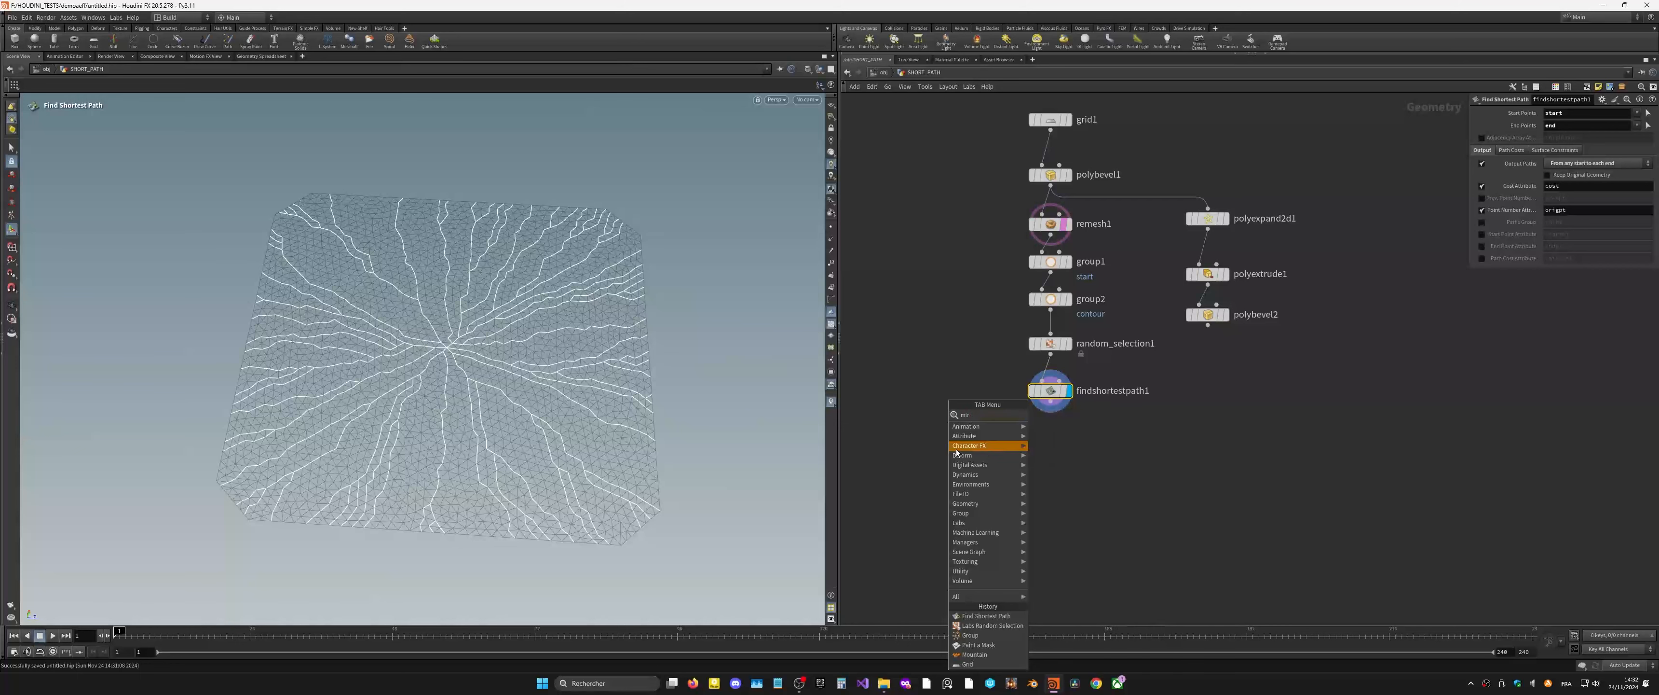
{"action": "left_click", "coordinate": [1059, 424]}
{"action": "left_click", "coordinate": [1048, 427]}
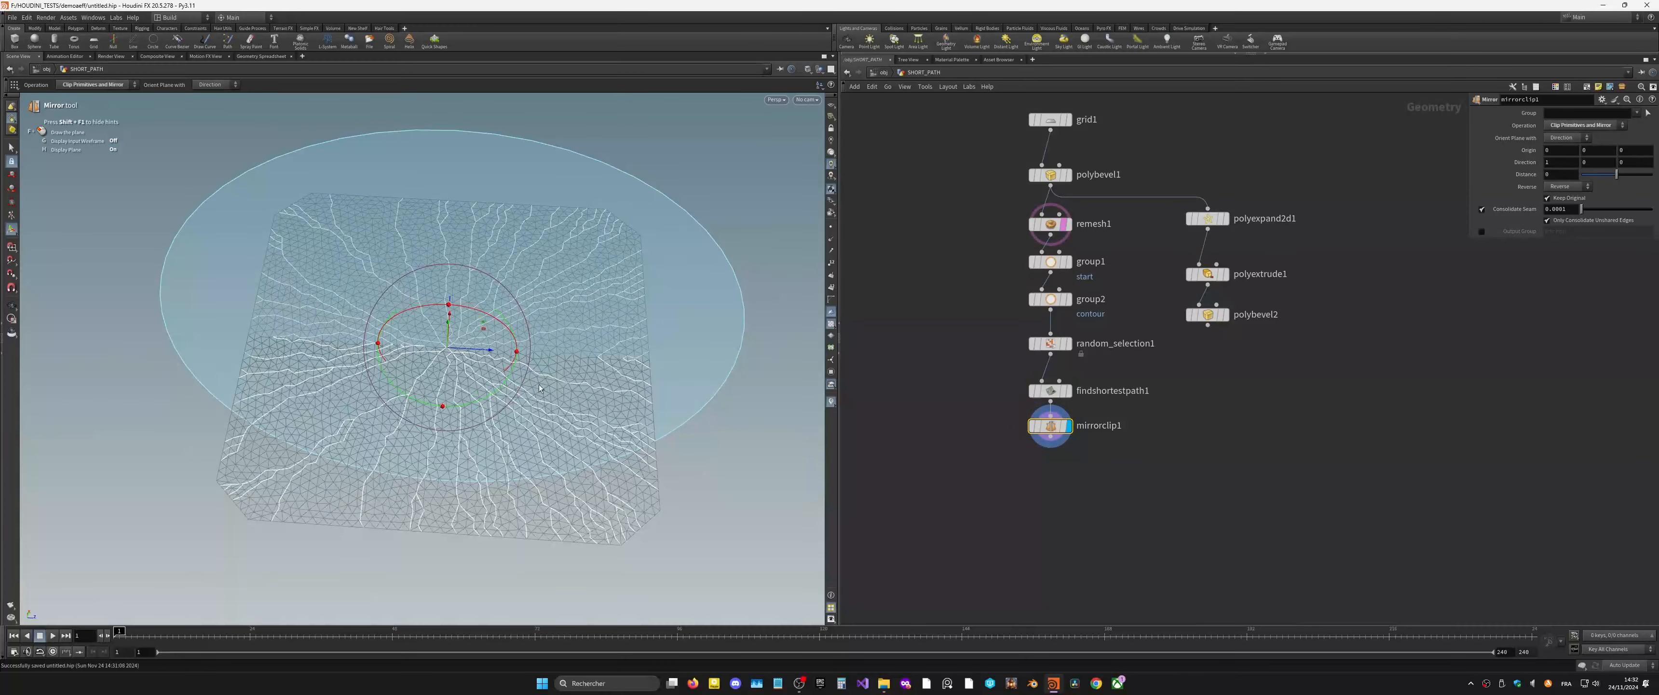
{"action": "left_click_drag", "start_coordinate": [506, 344], "coordinate": [549, 426], "text": "alt"}
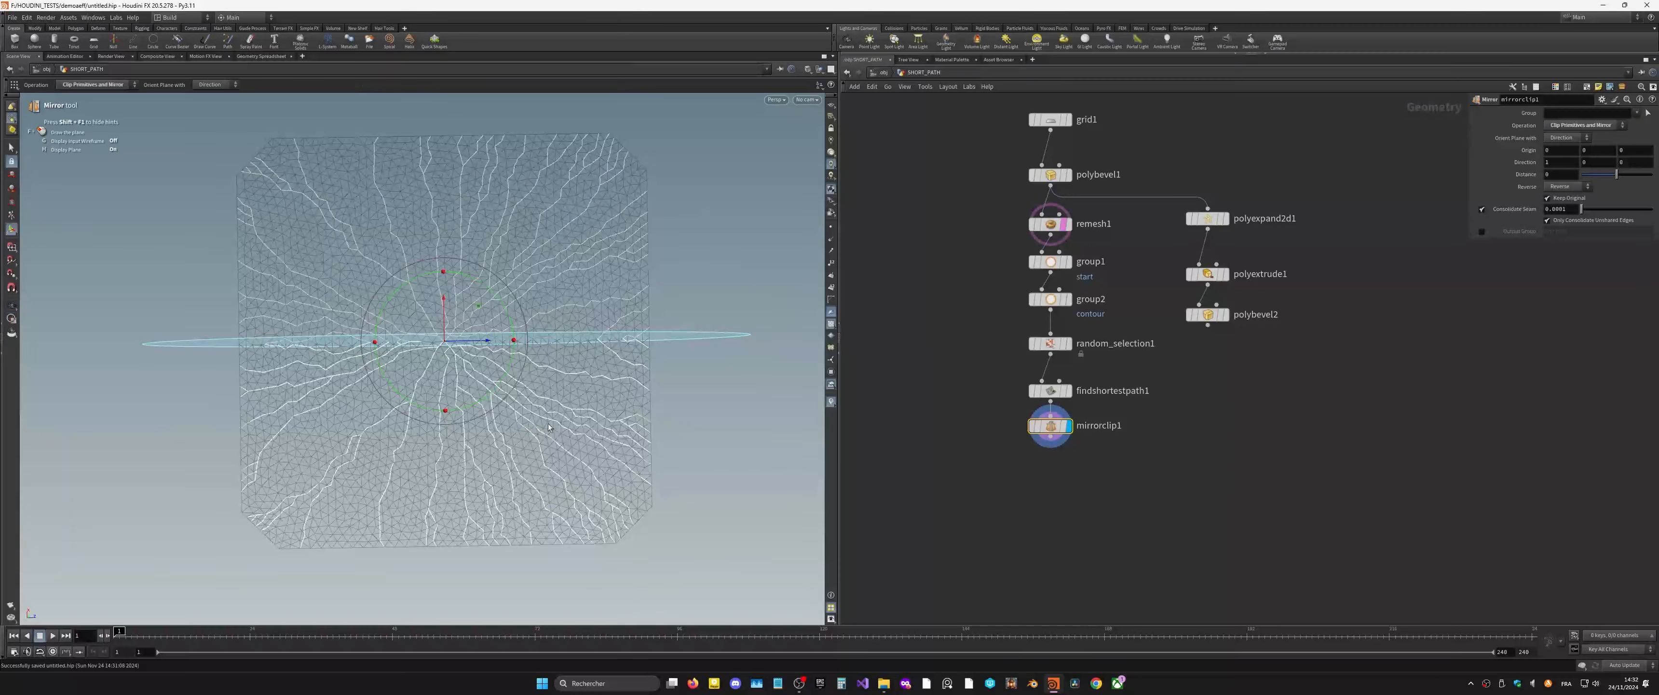
Step: Add a second Mirror node after the first, display it and set its direction to 0, 0, 1
{"action": "key", "text": "Tab"}
{"action": "key", "text": "Return"}
{"action": "left_click", "coordinate": [1049, 476]}
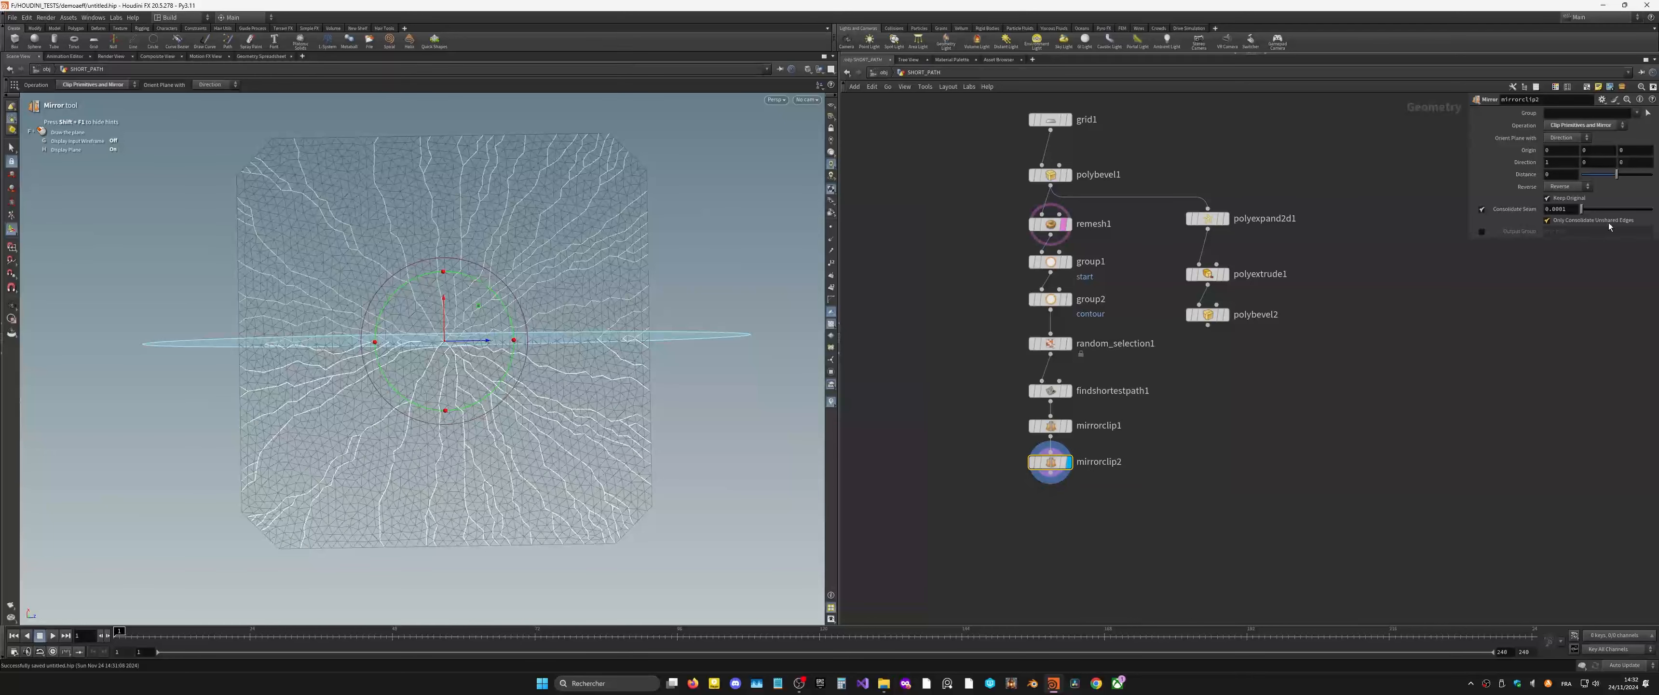
{"action": "type", "text": "1"}
{"action": "left_click_drag", "start_coordinate": [1630, 161], "coordinate": [1508, 175]}
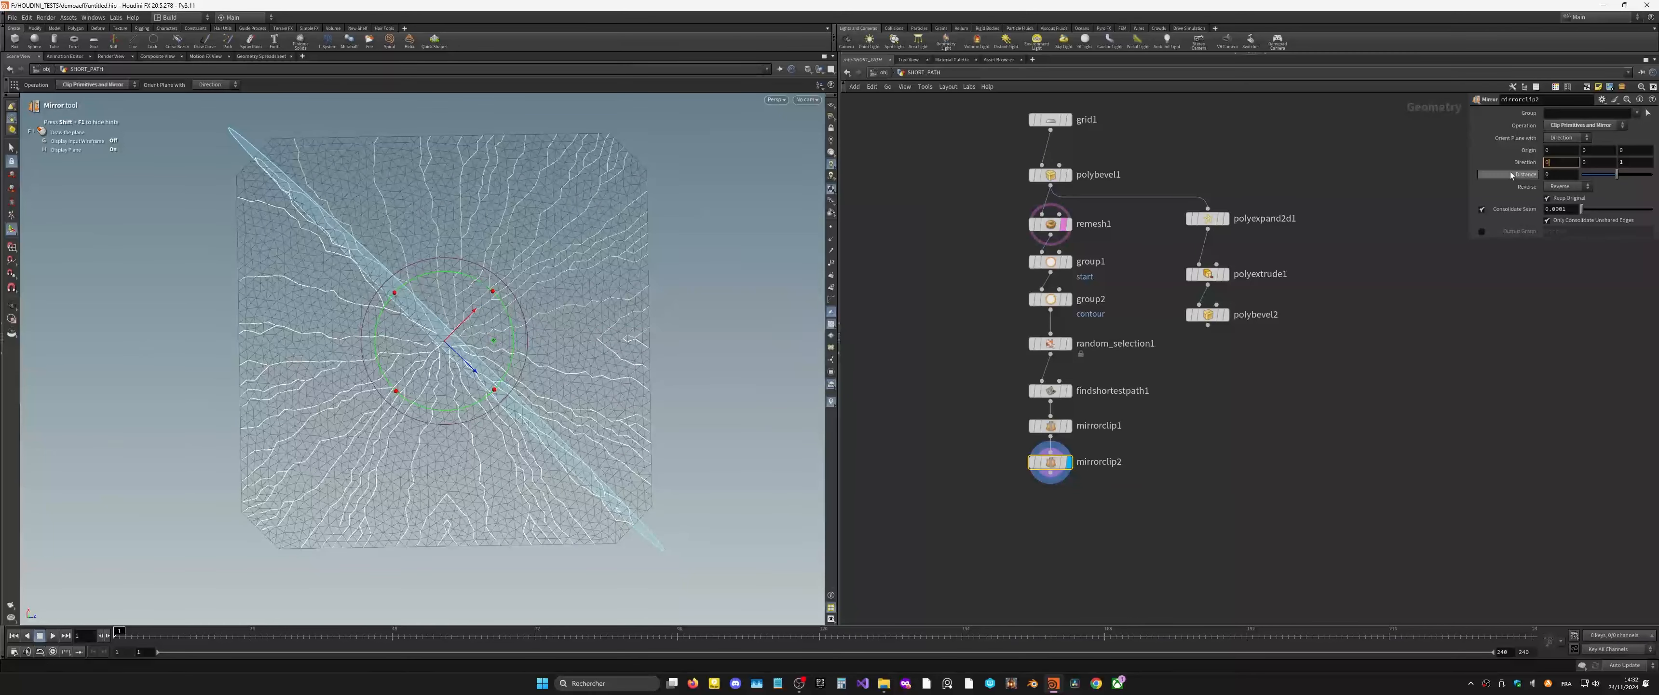
{"action": "type", "text": "0"}
{"action": "key", "text": "Return"}
{"action": "left_click_drag", "start_coordinate": [466, 394], "coordinate": [480, 340], "text": "alt"}
Step: Turn off the Remesh template so only the mirrored paths show
{"action": "middle_click_drag", "start_coordinate": [1103, 489], "coordinate": [1093, 399]}
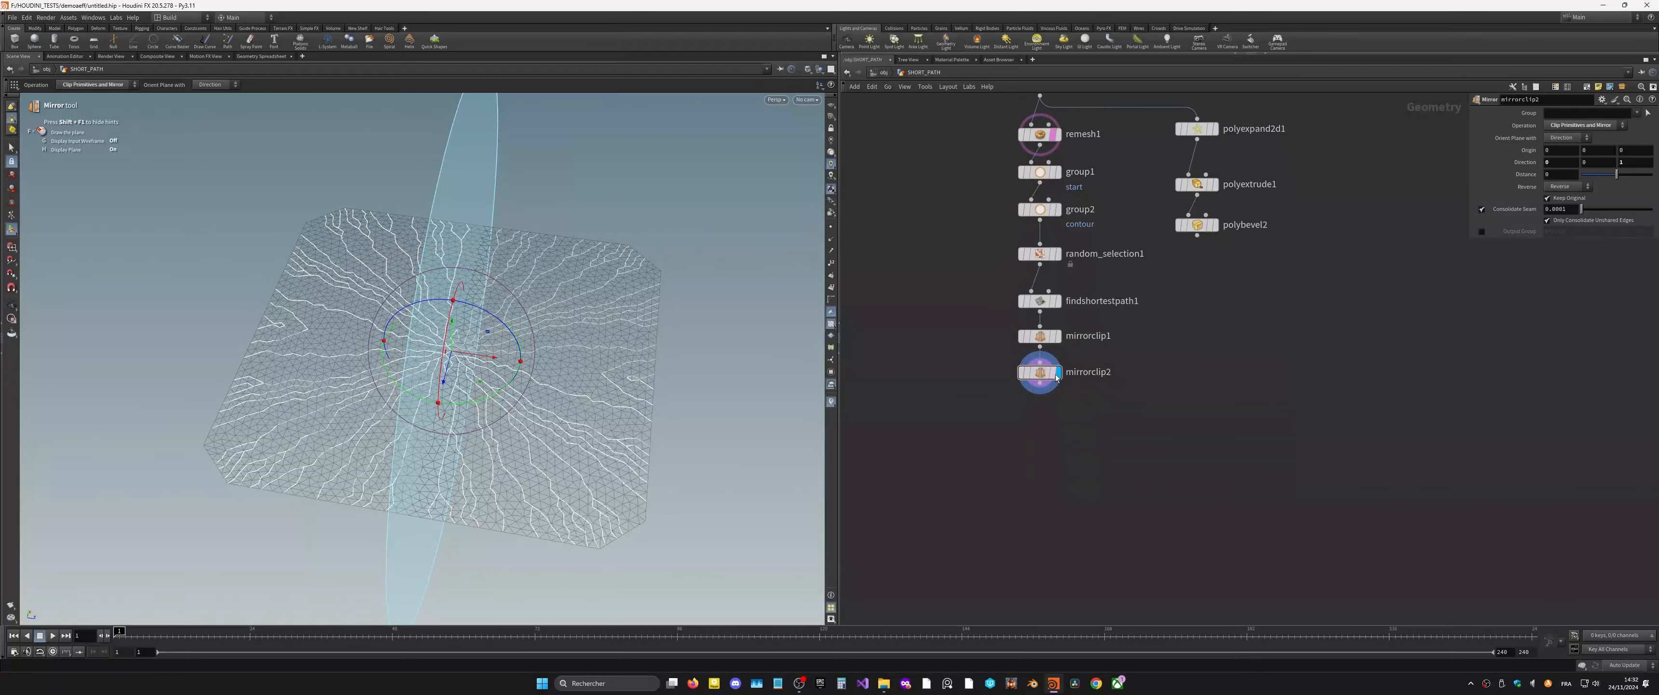
{"action": "left_click", "coordinate": [1054, 164]}
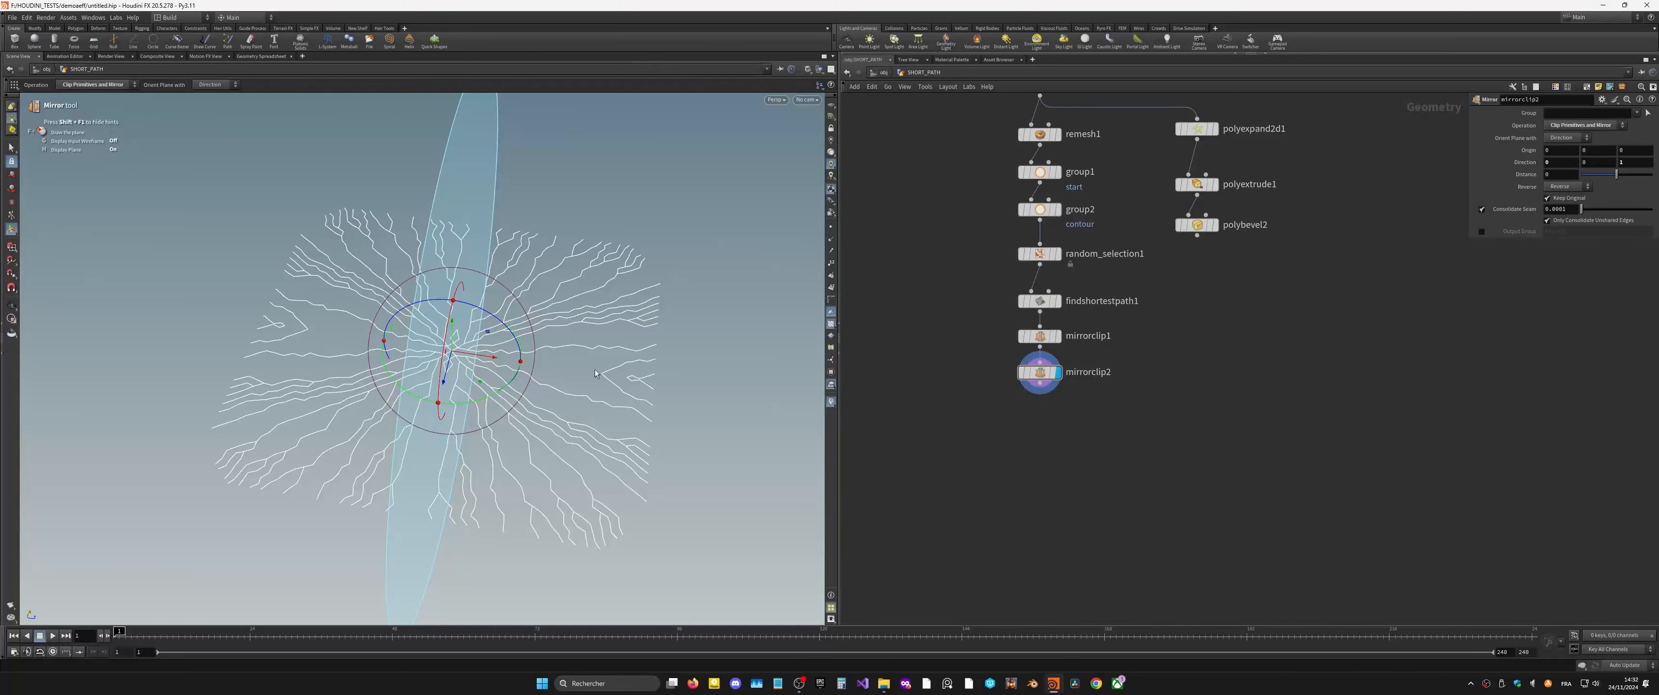
{"action": "left_click_drag", "start_coordinate": [642, 379], "coordinate": [715, 375], "text": "alt"}
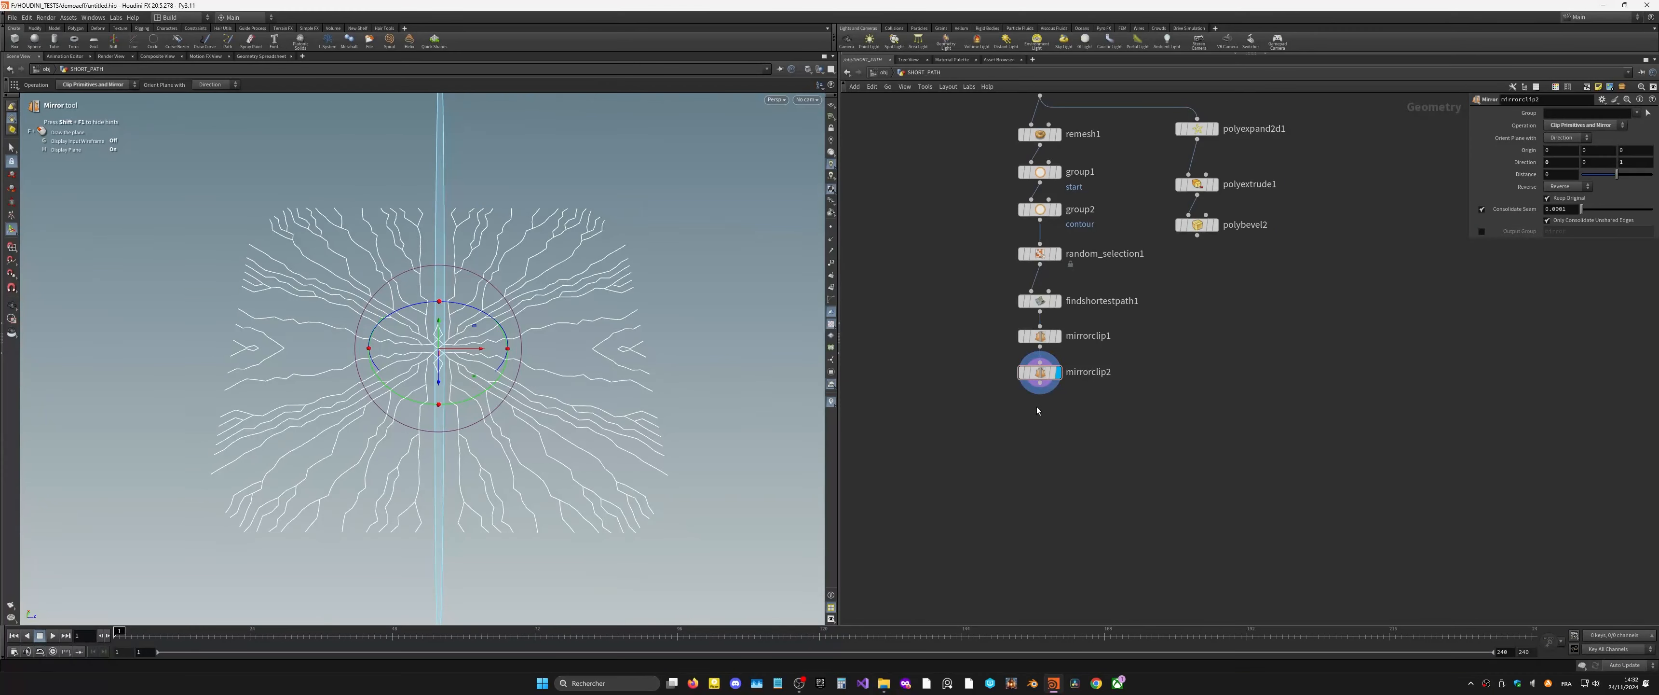
Step: Add a Sweep node after the second Mirror node and display it
{"action": "key", "text": "Tab"}
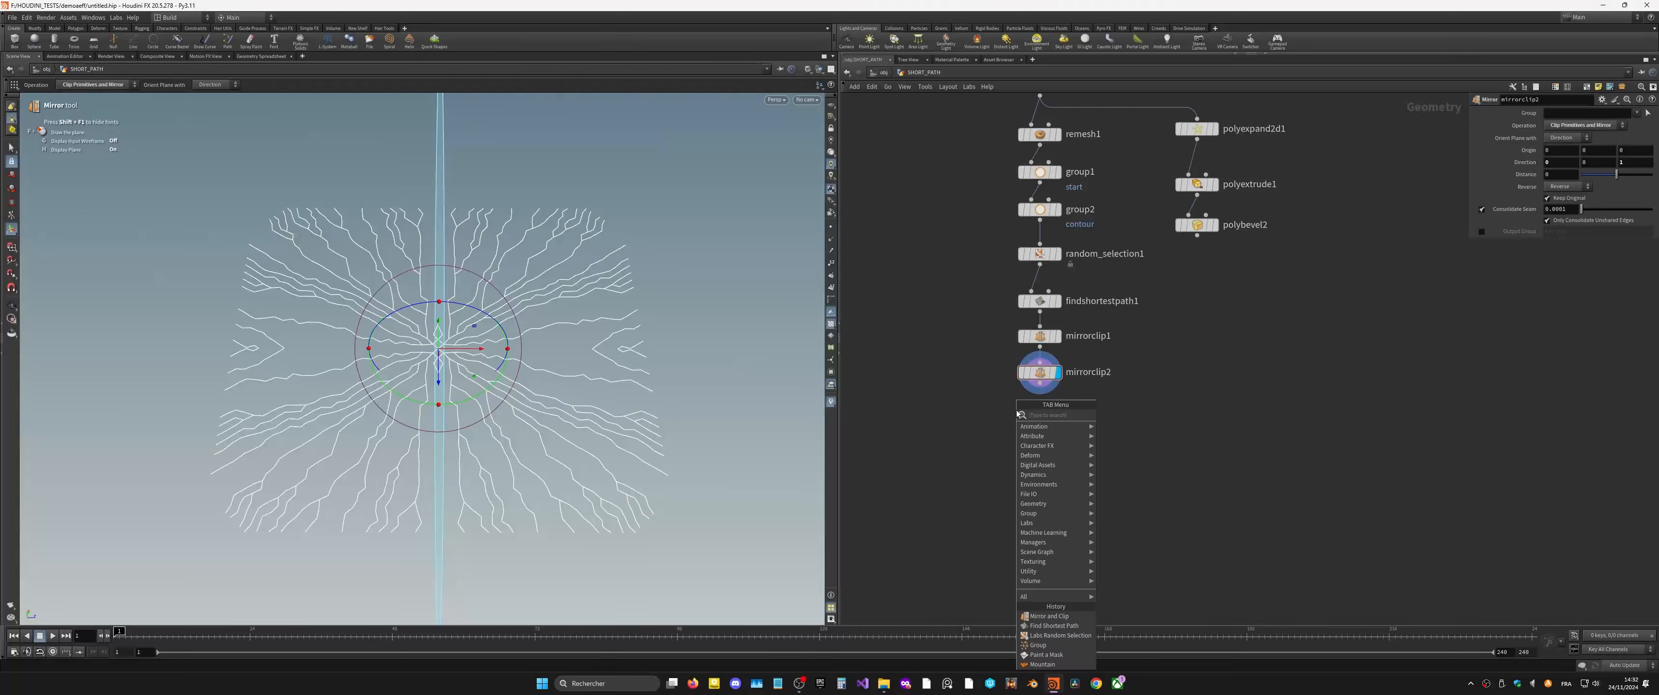
{"action": "type", "text": "sweep"}
{"action": "key", "text": "Return"}
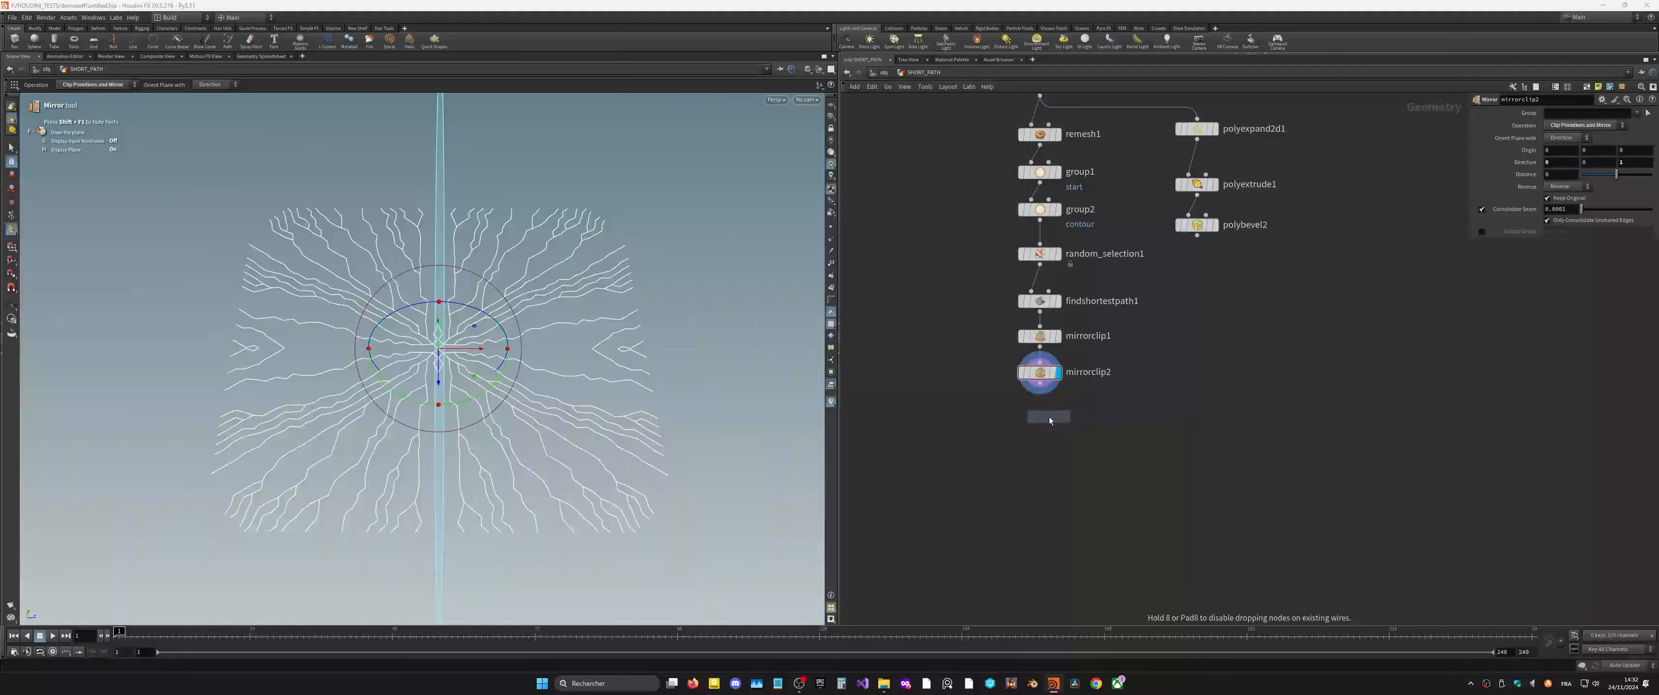
{"action": "left_click", "coordinate": [1040, 407]}
{"action": "left_click", "coordinate": [1058, 412]}
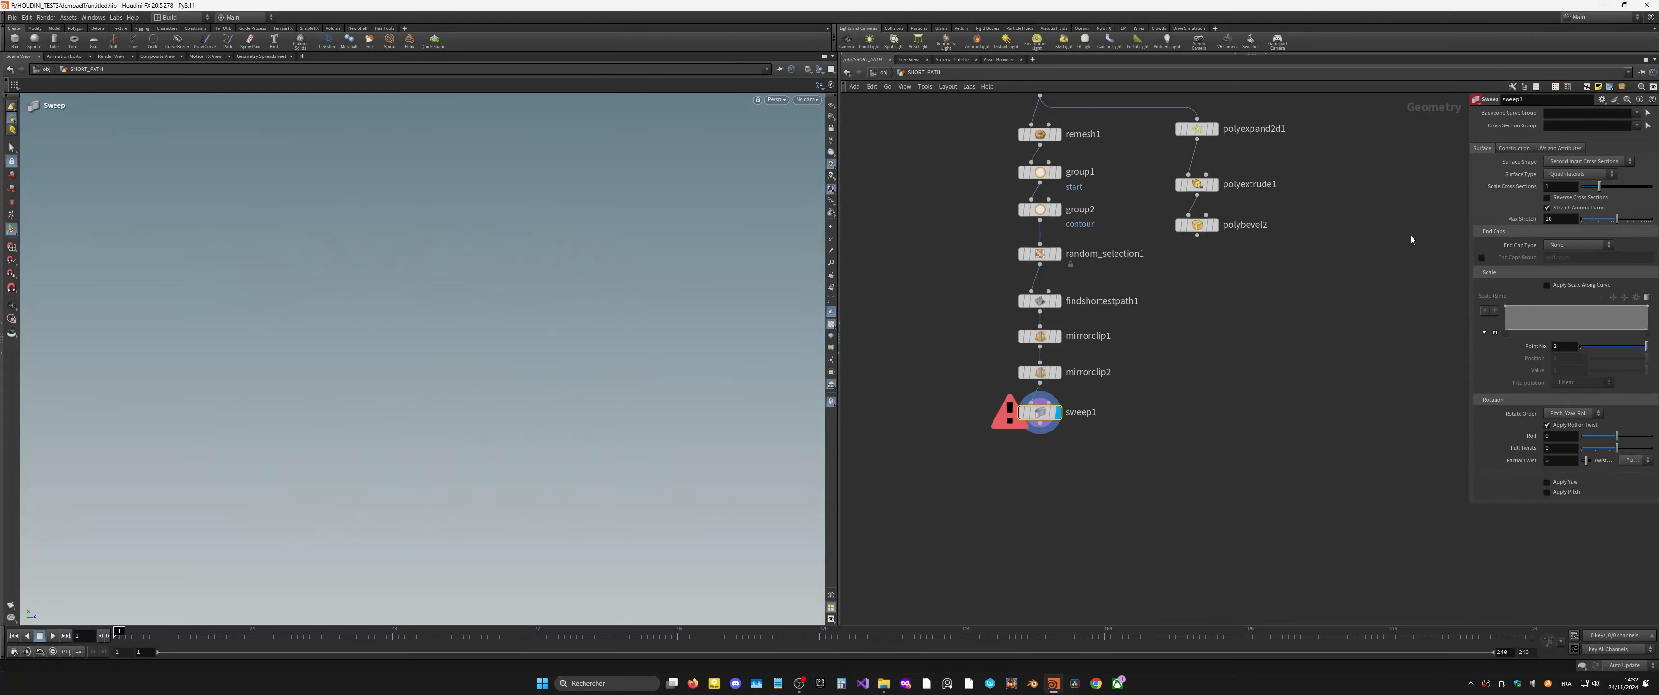
Step: Sweep the paths as a Ribbon surface with 1 column and a width of 0.01
{"action": "left_click", "coordinate": [1600, 164]}
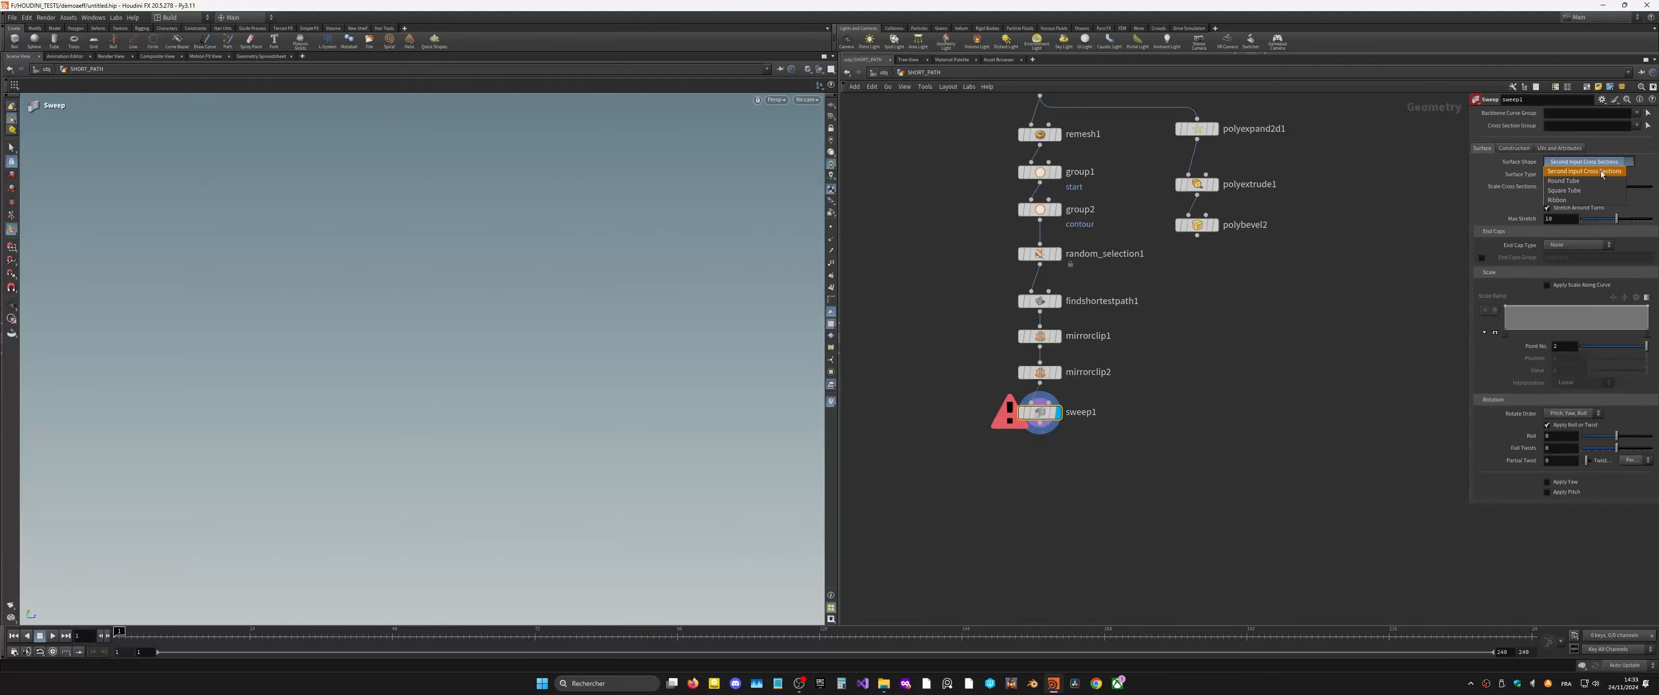
{"action": "left_click", "coordinate": [1602, 200]}
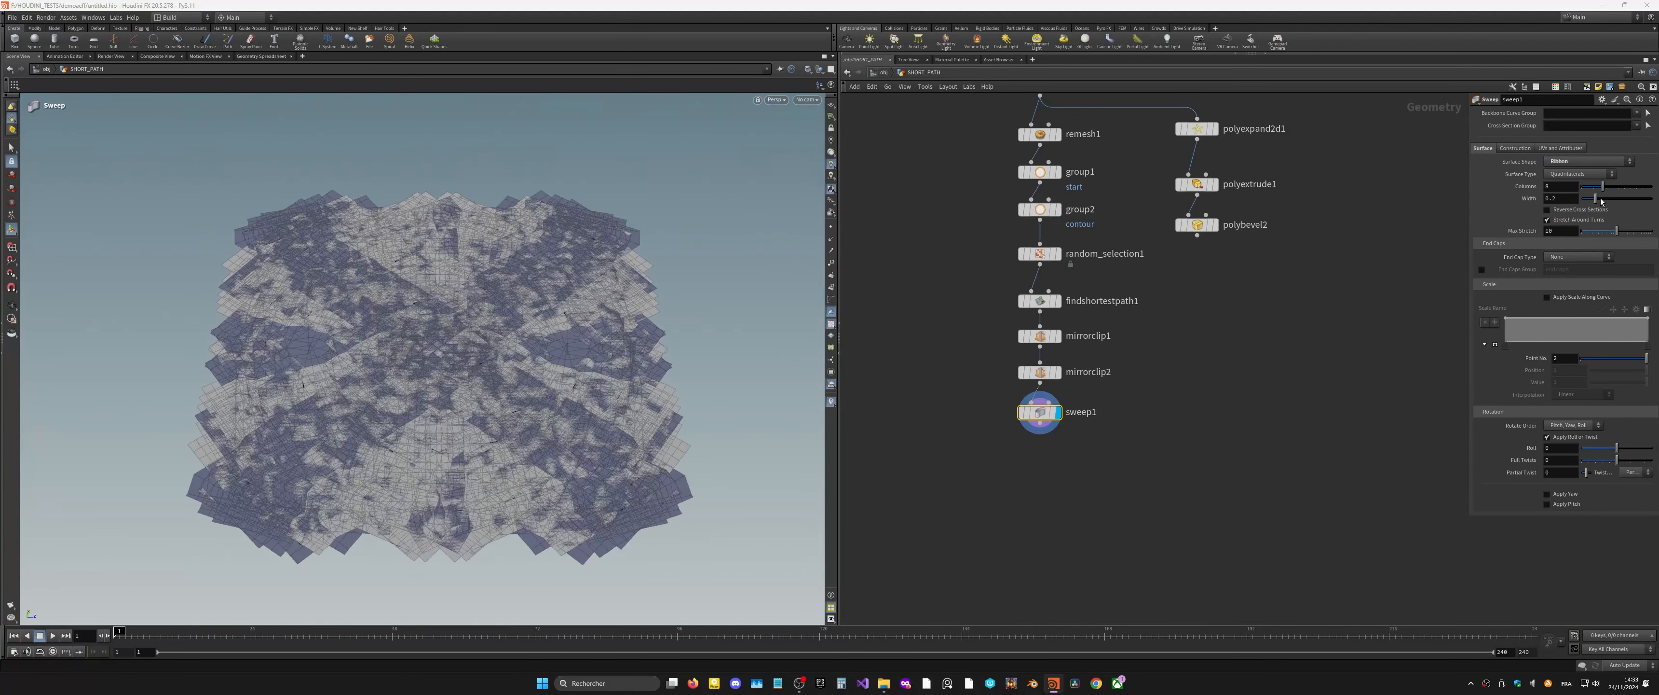
{"action": "left_click_drag", "start_coordinate": [1602, 186], "coordinate": [1579, 207]}
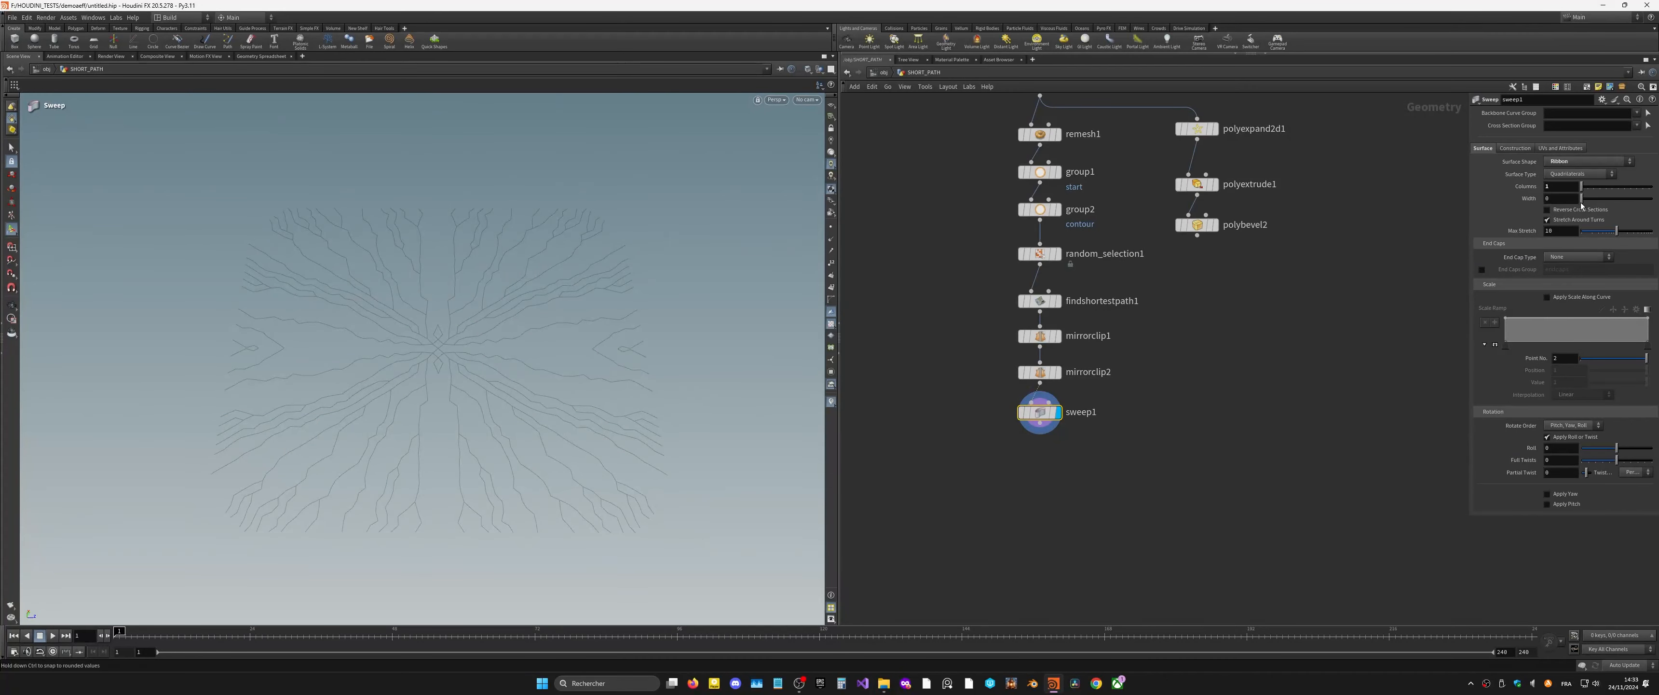
{"action": "middle_click_drag", "start_coordinate": [1559, 198], "coordinate": [1590, 226]}
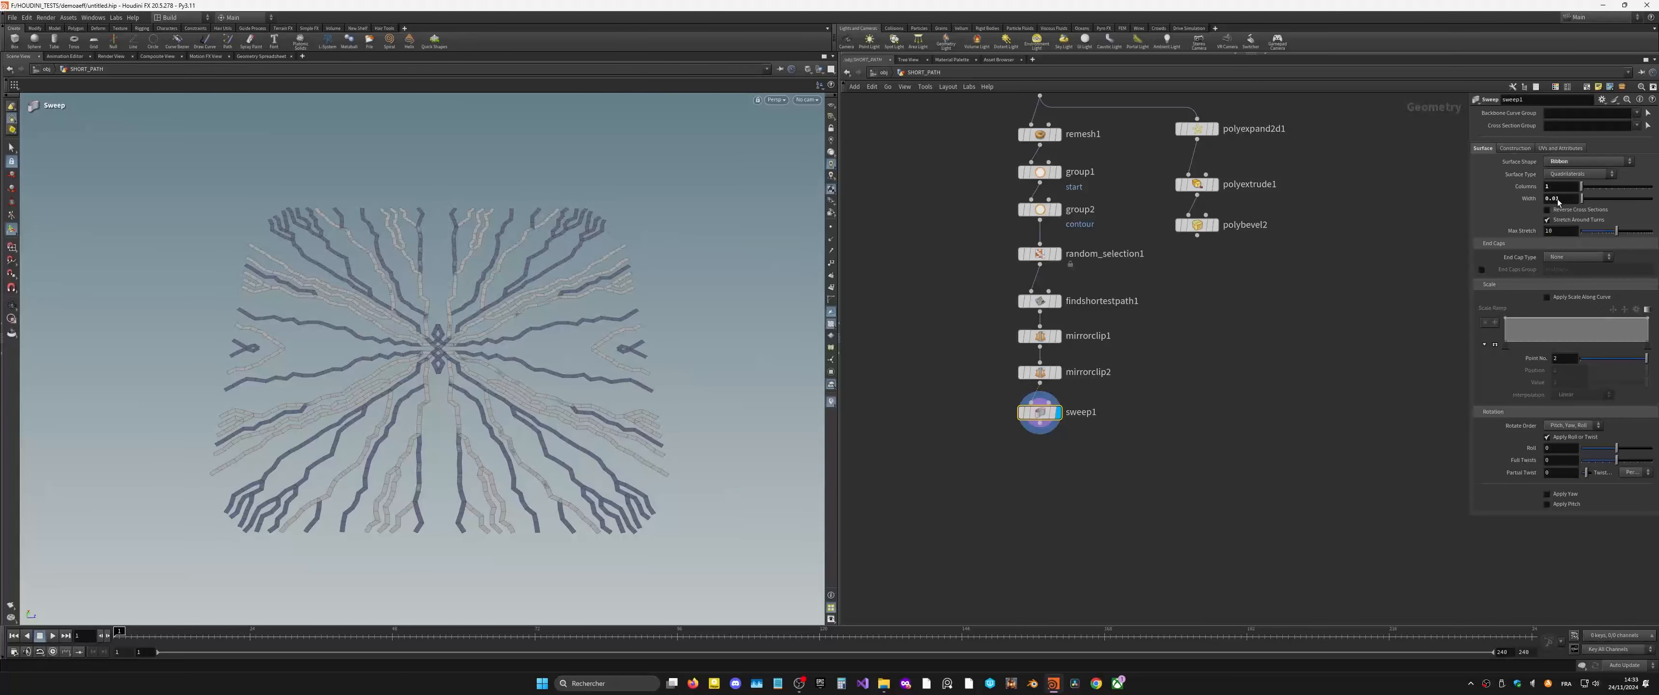
{"action": "left_click_drag", "start_coordinate": [694, 370], "coordinate": [477, 330]}
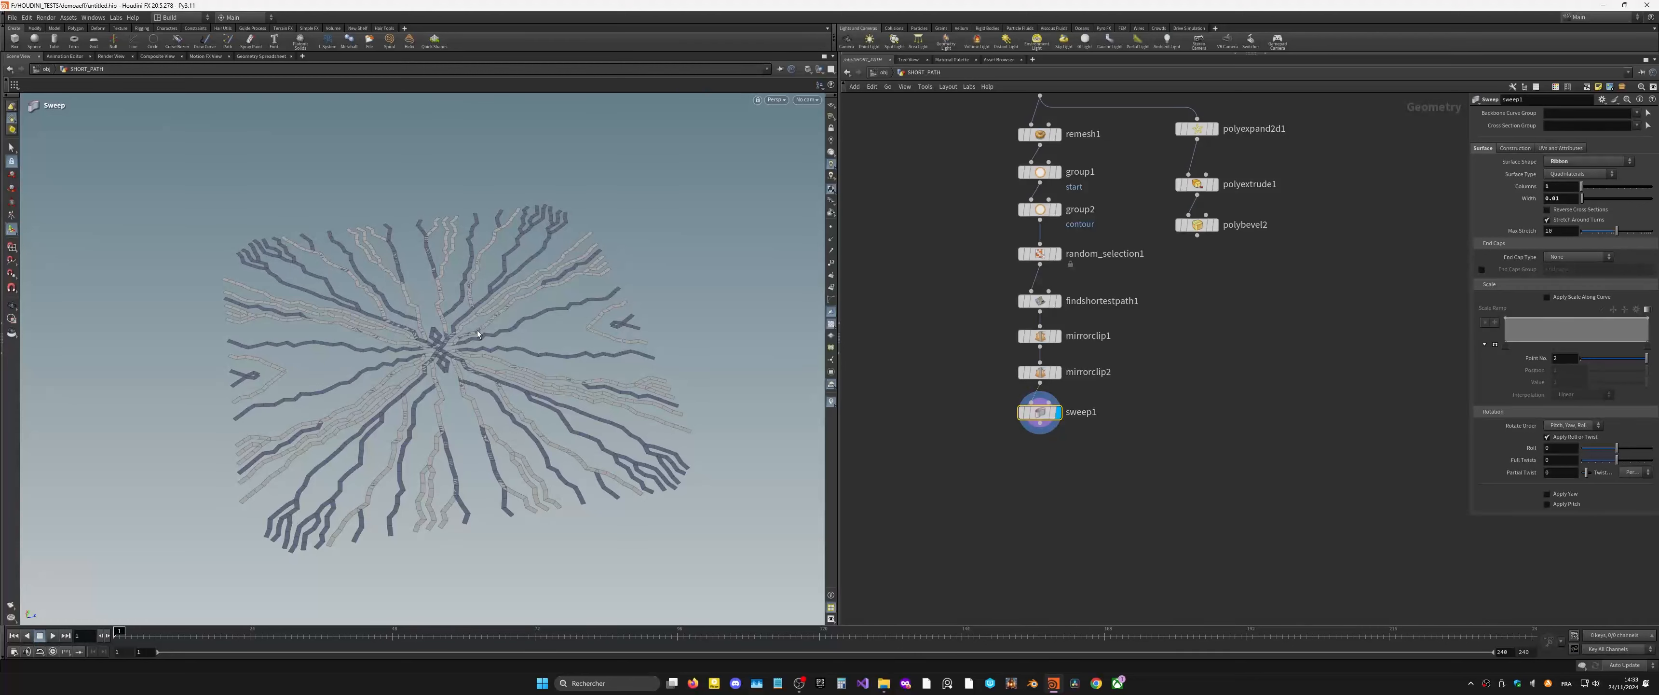
{"action": "left_click_drag", "start_coordinate": [429, 310], "coordinate": [386, 361], "text": "alt"}
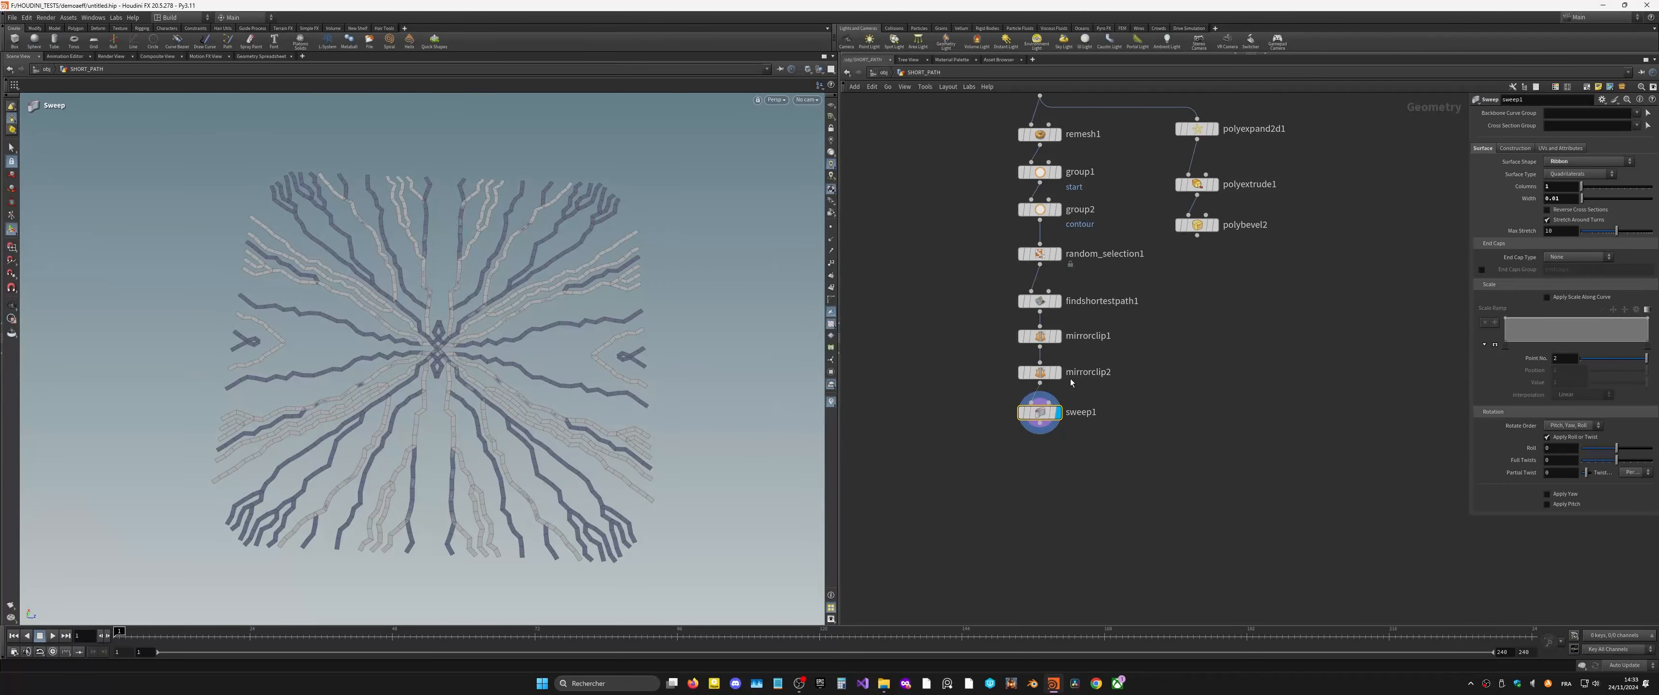
Step: Display the Find Shortest Path output with point numbers and examine up close the points where its branches share a route
{"action": "left_click", "coordinate": [1062, 351]}
{"action": "left_click", "coordinate": [1044, 371]}
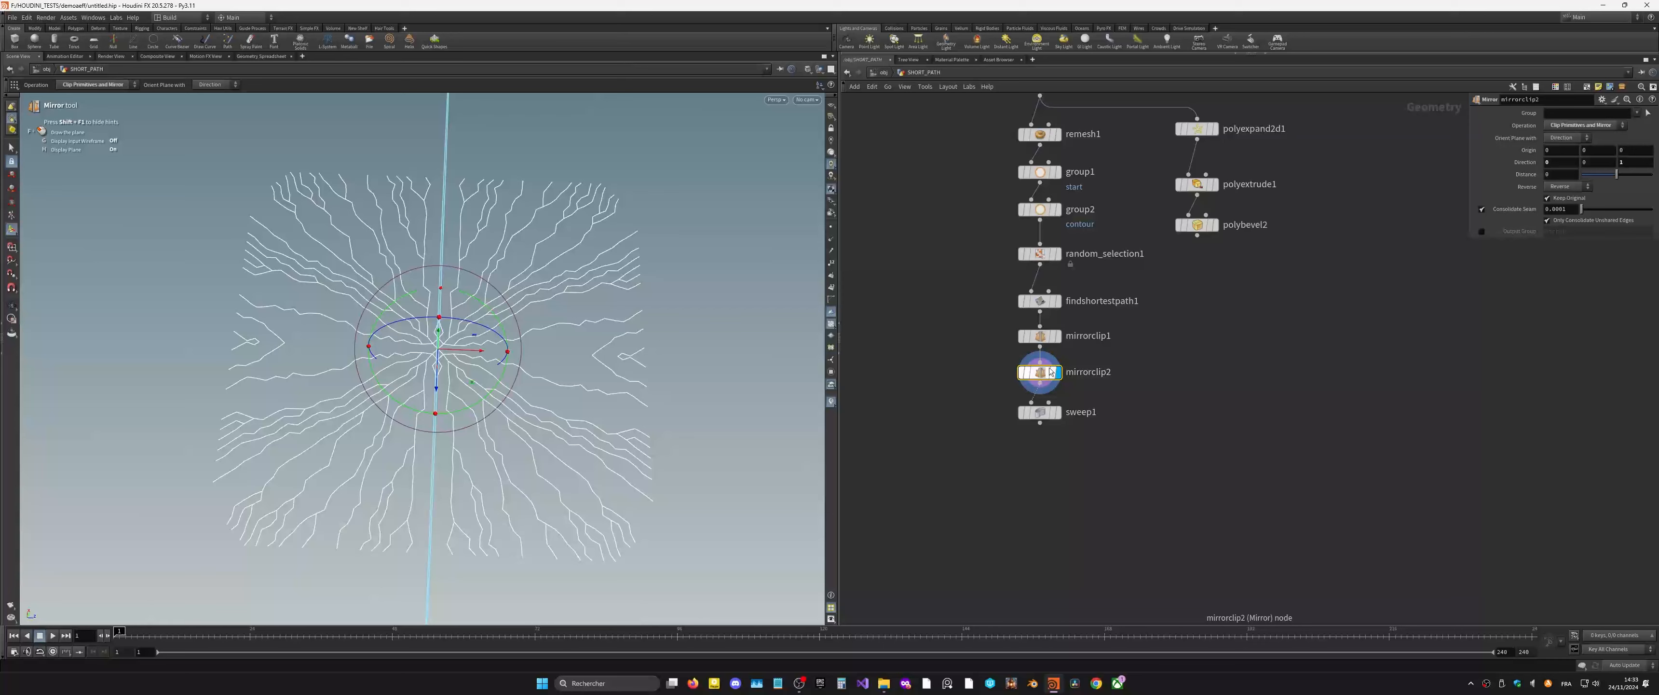
{"action": "left_click", "coordinate": [1057, 301]}
{"action": "left_click", "coordinate": [1039, 301]}
{"action": "right_click_drag", "start_coordinate": [637, 400], "coordinate": [500, 393], "text": "alt"}
{"action": "left_click_drag", "start_coordinate": [499, 392], "coordinate": [486, 363], "text": "alt"}
{"action": "middle_click_drag", "start_coordinate": [486, 363], "coordinate": [480, 453], "text": "alt"}
{"action": "right_click_drag", "start_coordinate": [663, 330], "coordinate": [615, 335], "text": "alt"}
{"action": "middle_click_drag", "start_coordinate": [615, 335], "coordinate": [595, 377], "text": "alt"}
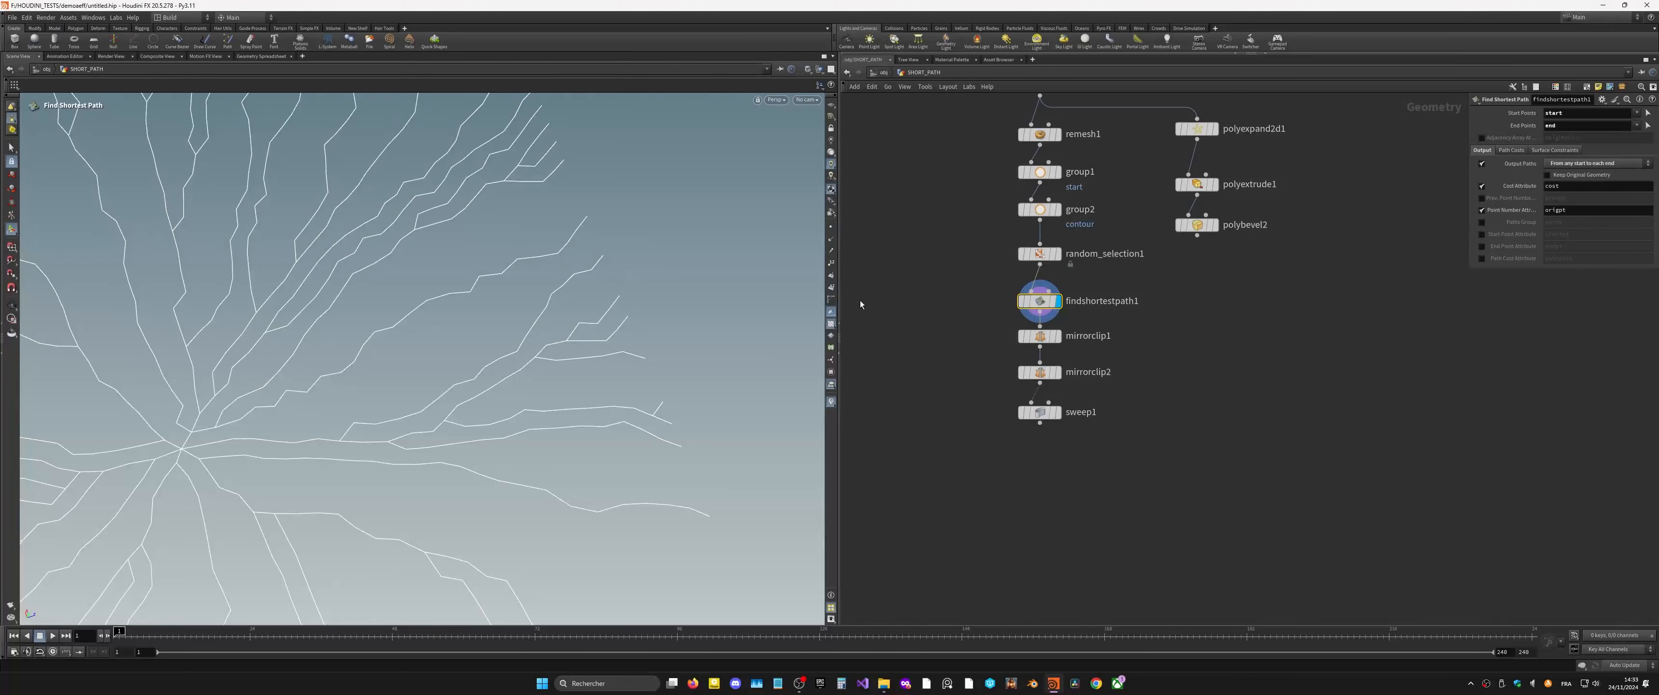
{"action": "left_click", "coordinate": [832, 290]}
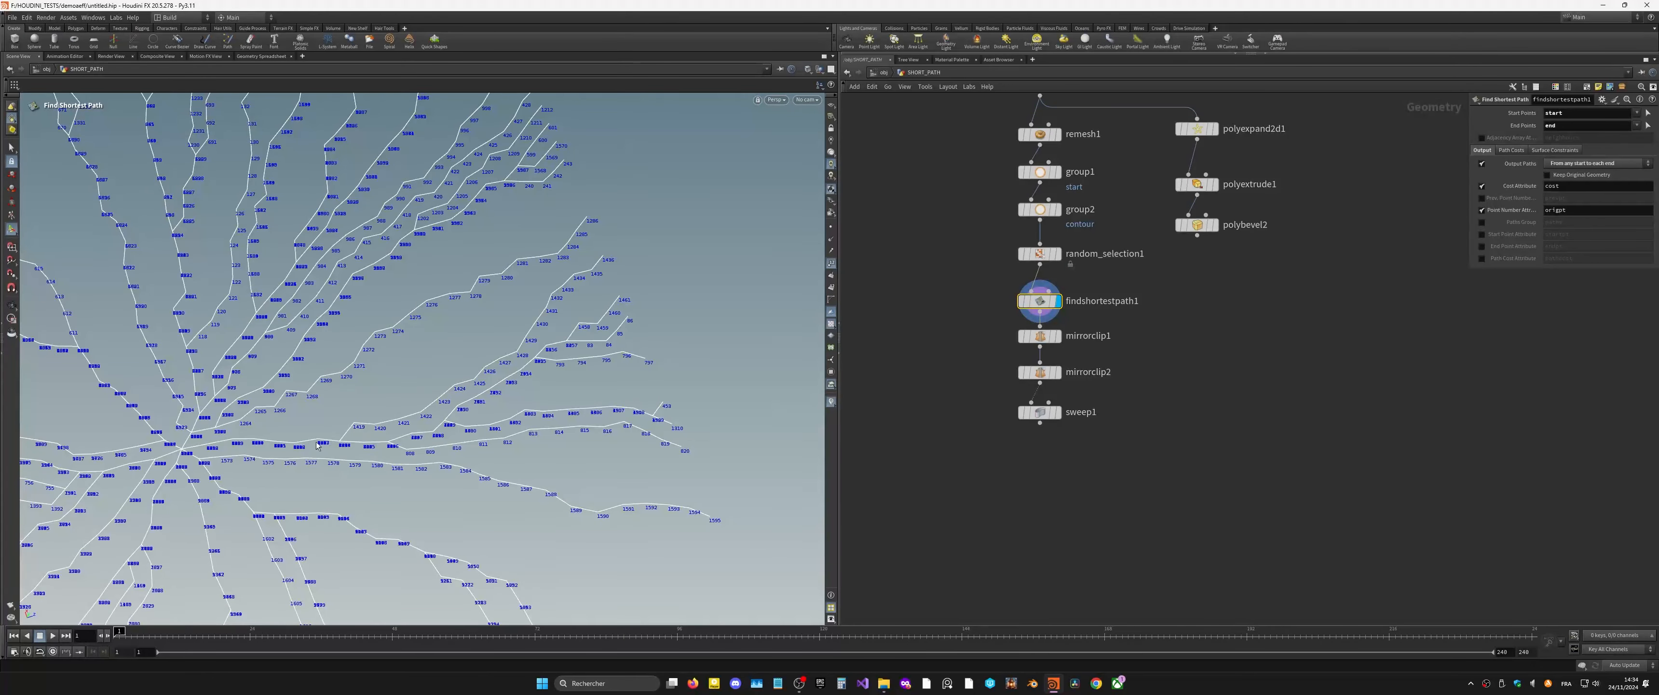
{"action": "key", "text": "space"}
{"action": "right_click_drag", "start_coordinate": [303, 444], "coordinate": [448, 437]}
{"action": "middle_click_drag", "start_coordinate": [448, 438], "coordinate": [468, 360]}
{"action": "mouse_move", "coordinate": [413, 386]}
{"action": "right_mouse_down"}
{"action": "mouse_move", "coordinate": [695, 376]}
{"action": "mouse_move", "coordinate": [493, 368]}
{"action": "mouse_move", "coordinate": [401, 385]}
{"action": "right_mouse_up"}
{"action": "middle_click_drag", "start_coordinate": [401, 386], "coordinate": [340, 478]}
{"action": "mouse_move", "coordinate": [400, 461]}
{"action": "right_mouse_down"}
{"action": "mouse_move", "coordinate": [425, 455]}
{"action": "mouse_move", "coordinate": [394, 462]}
{"action": "right_mouse_up"}
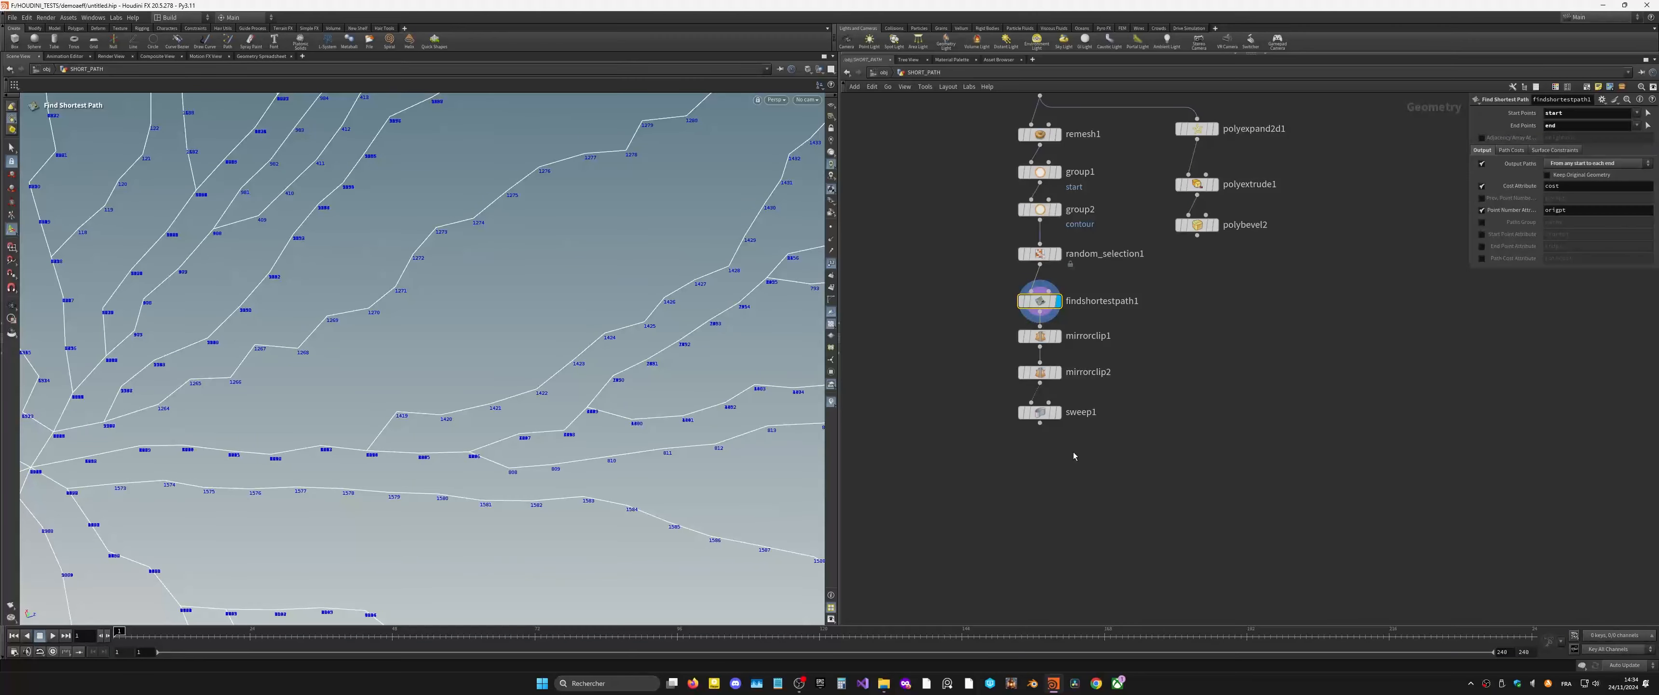
Step: Make room below Find Shortest Path, insert a Fuse node before the first Mirror and display it
{"action": "left_click_drag", "start_coordinate": [1079, 323], "coordinate": [1004, 438]}
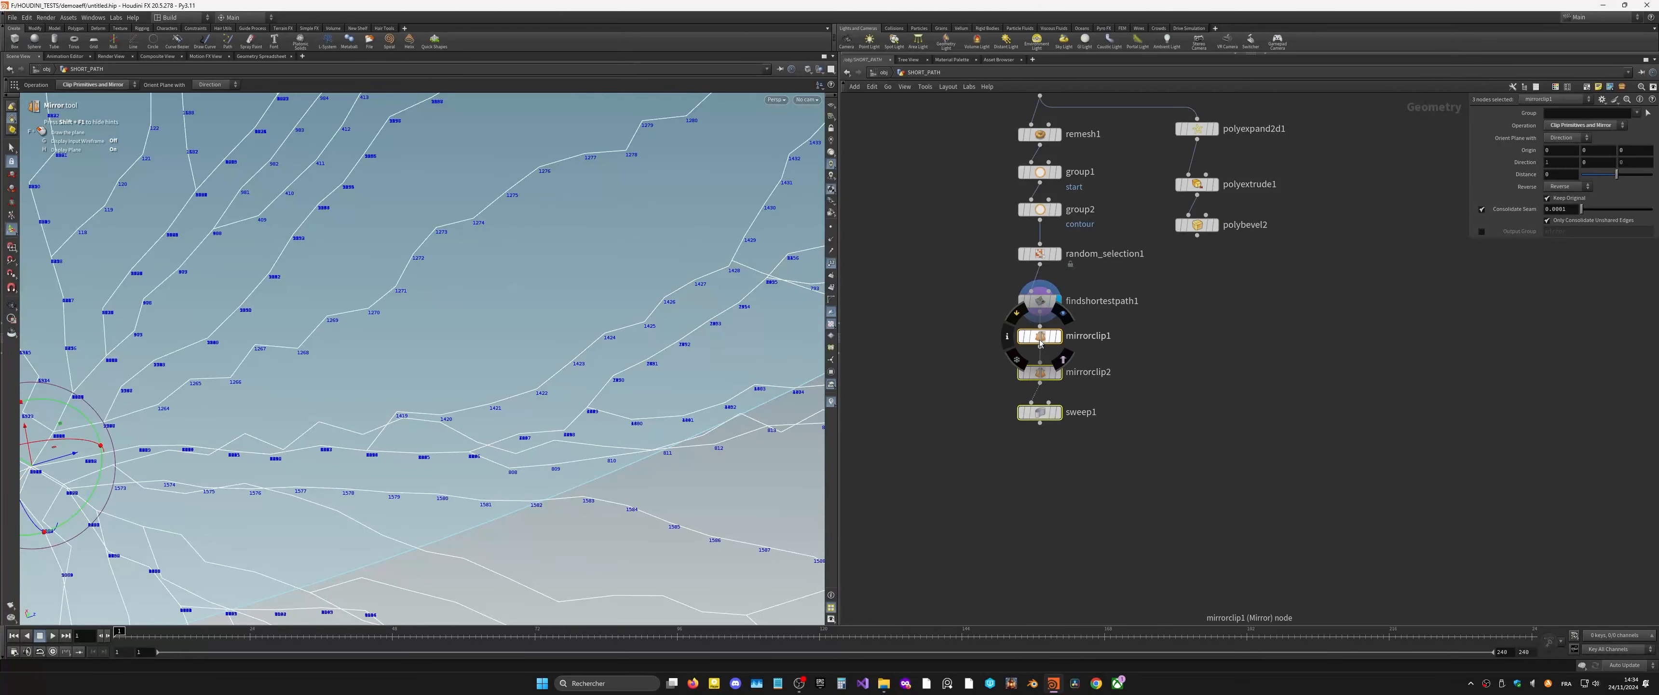
{"action": "left_click_drag", "start_coordinate": [1041, 338], "coordinate": [1042, 410]}
{"action": "type", "text": "fuse"}
{"action": "key", "text": "Return"}
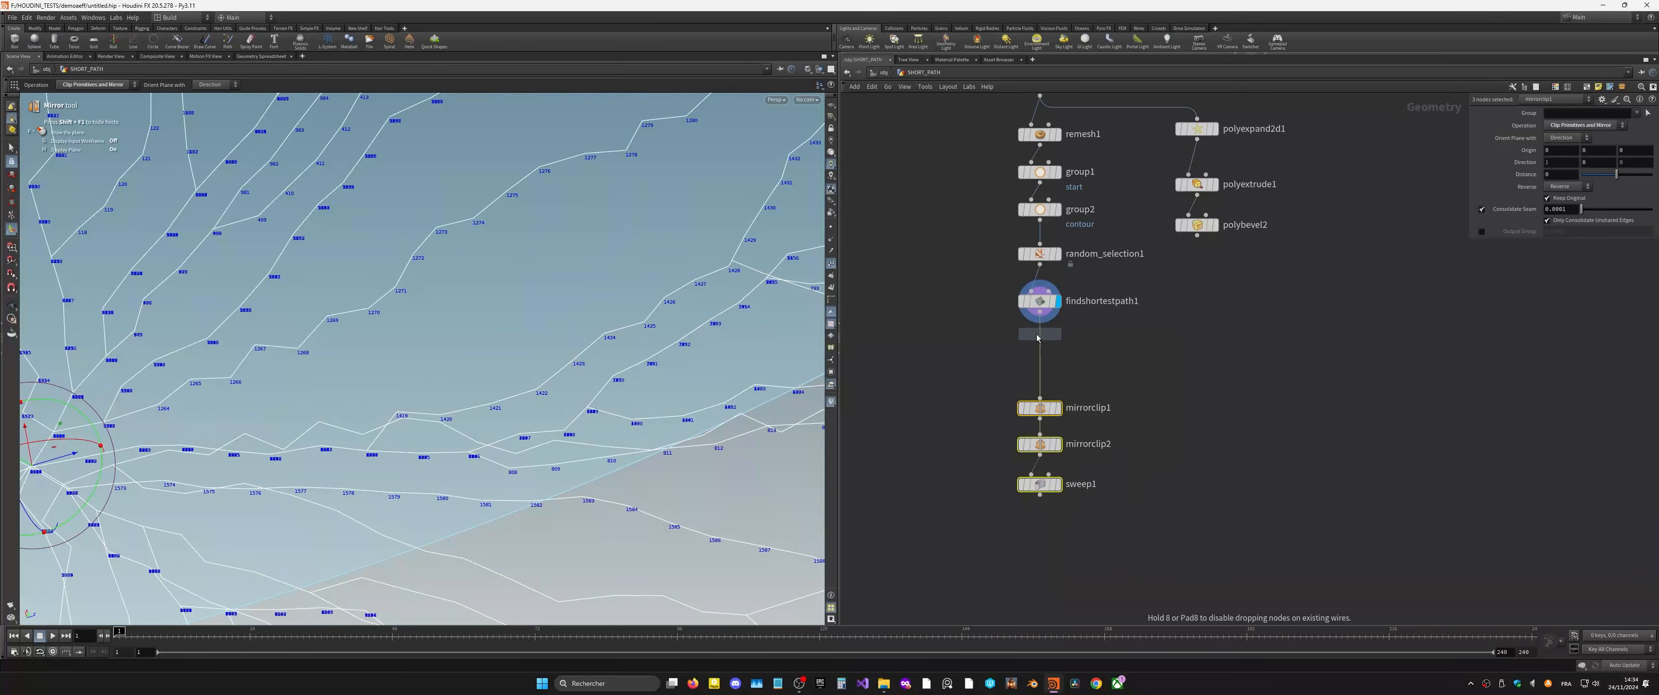
{"action": "left_click", "coordinate": [1044, 330]}
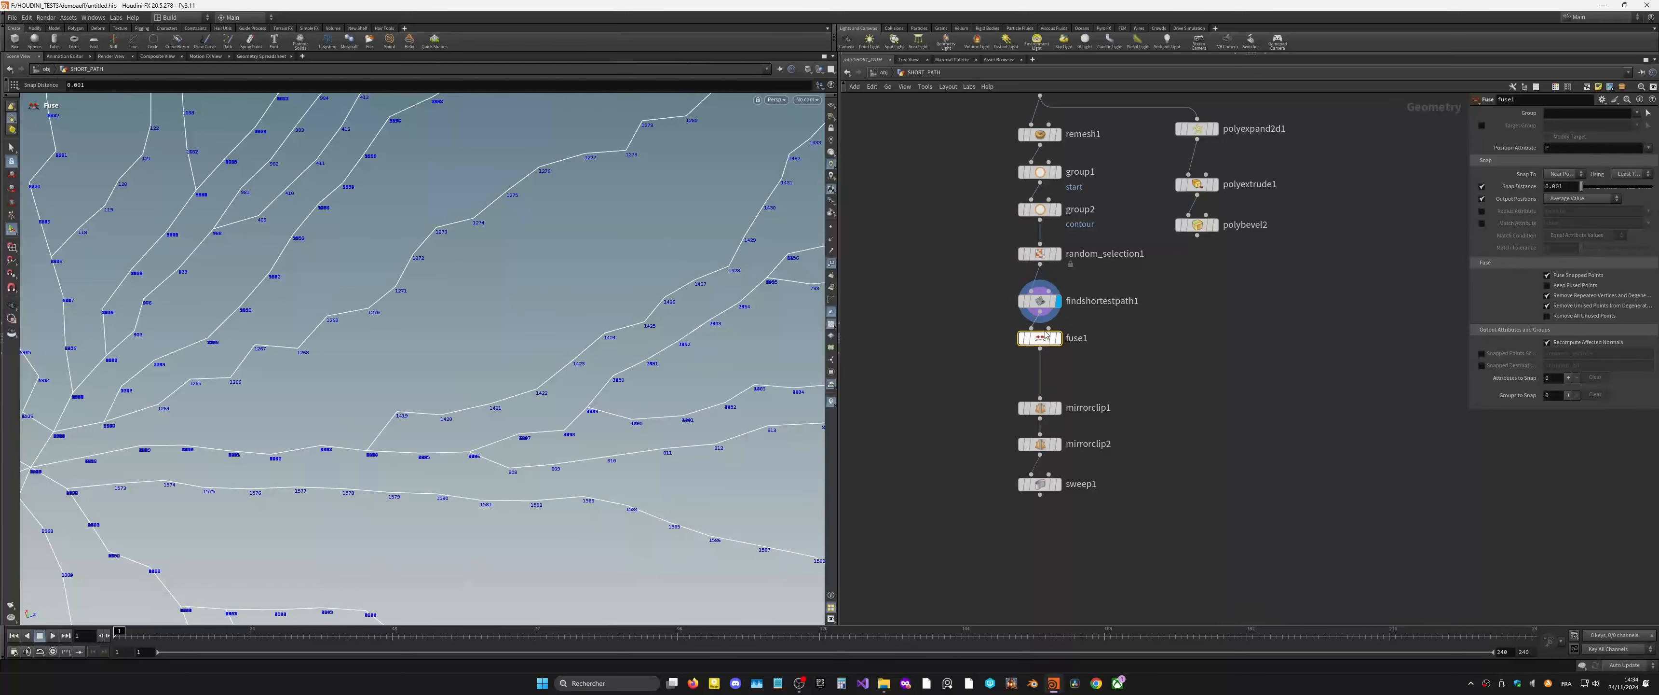
{"action": "left_click", "coordinate": [1059, 344]}
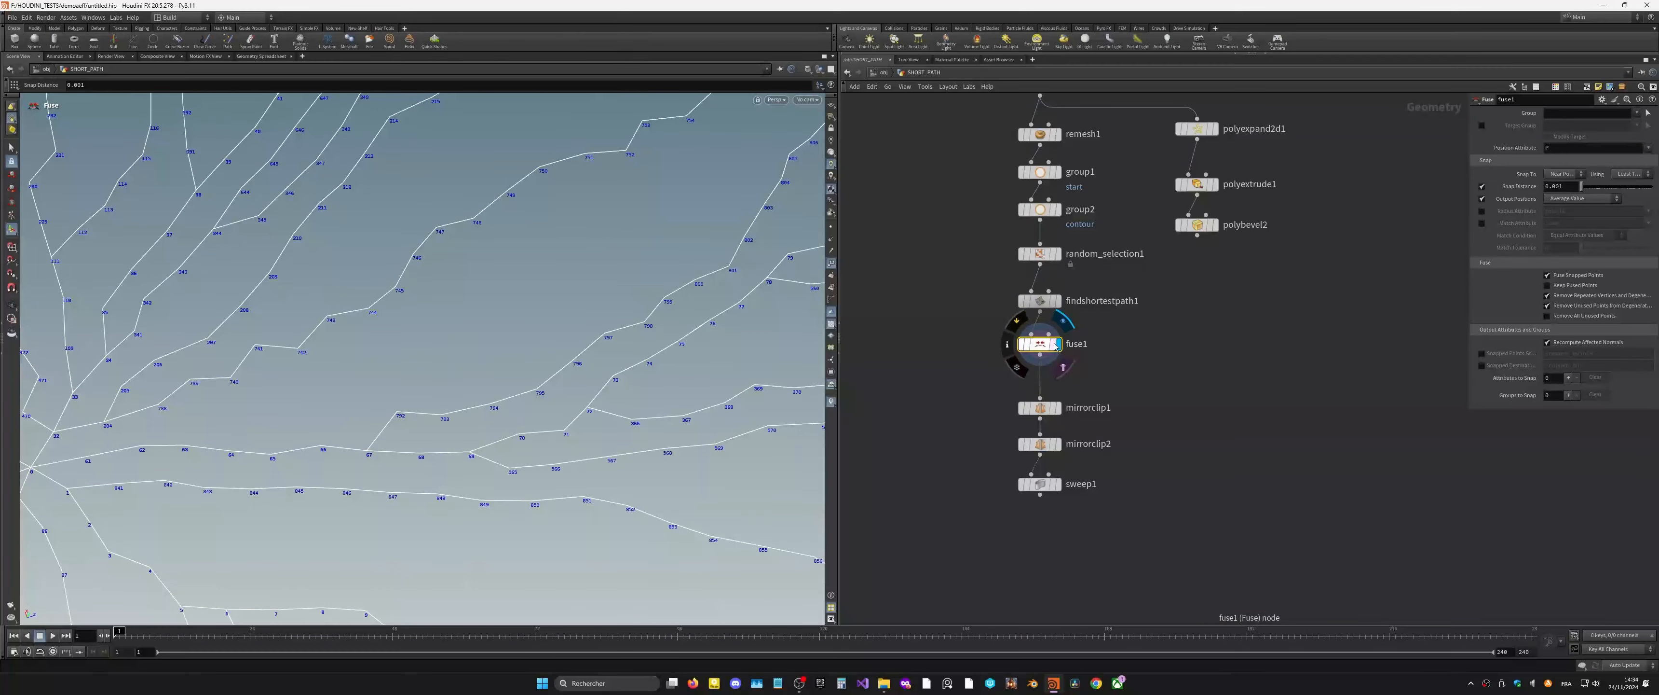
Step: Insert a Convert Line node between Fuse and the first Mirror, display it and enable Connect Path
{"action": "key", "text": "Tab"}
{"action": "type", "text": "convert"}
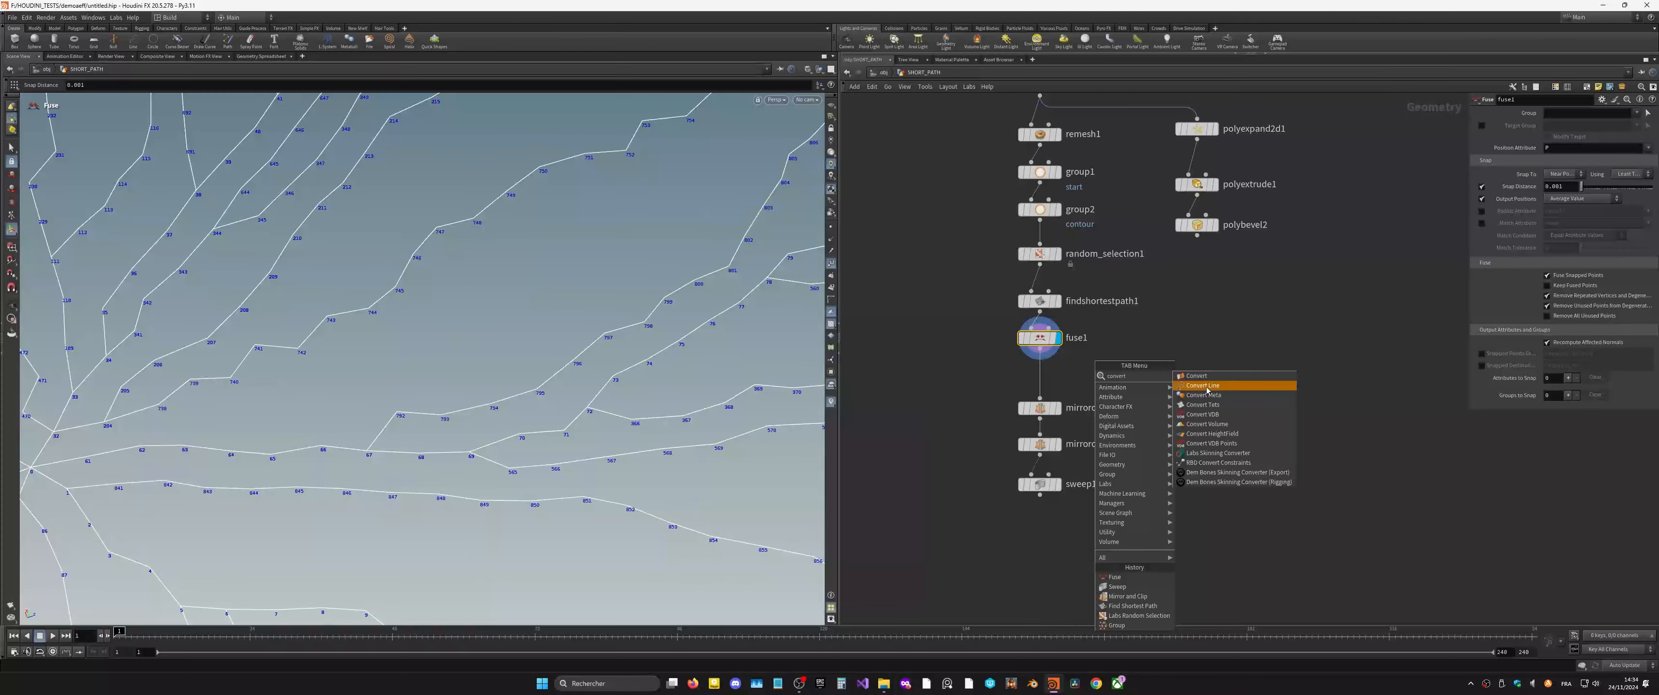
{"action": "key", "text": "Return"}
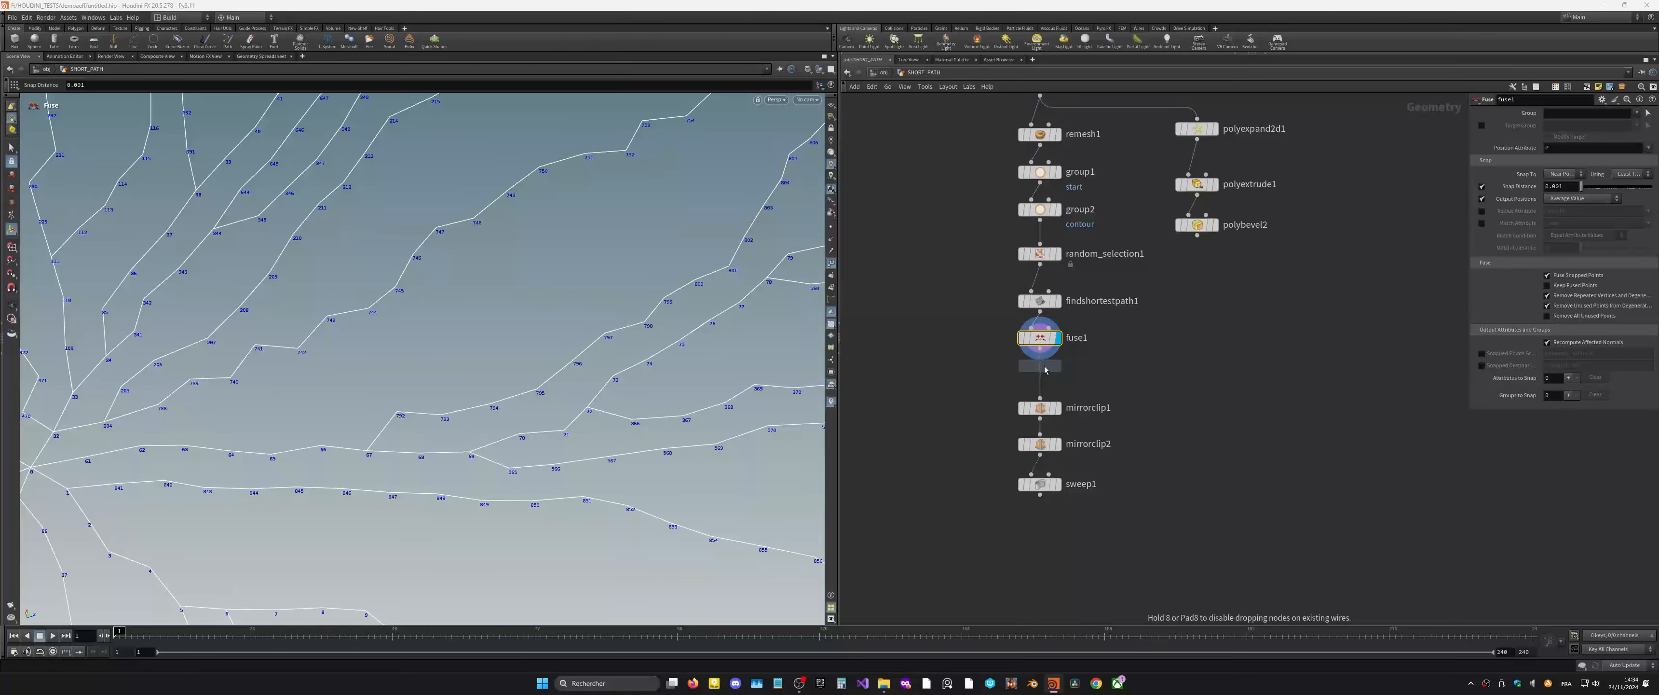
{"action": "left_click", "coordinate": [1043, 371]}
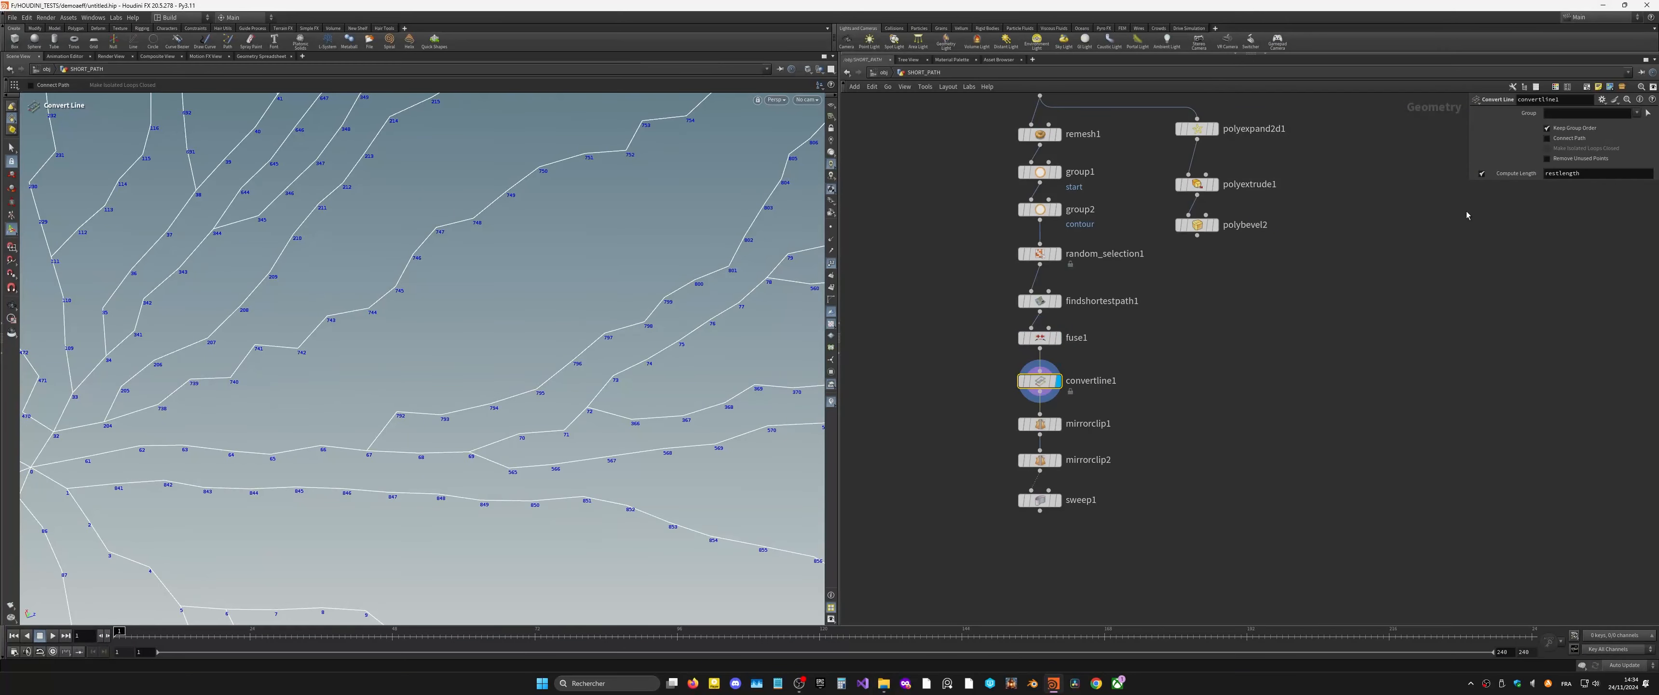
{"action": "left_click", "coordinate": [1555, 140]}
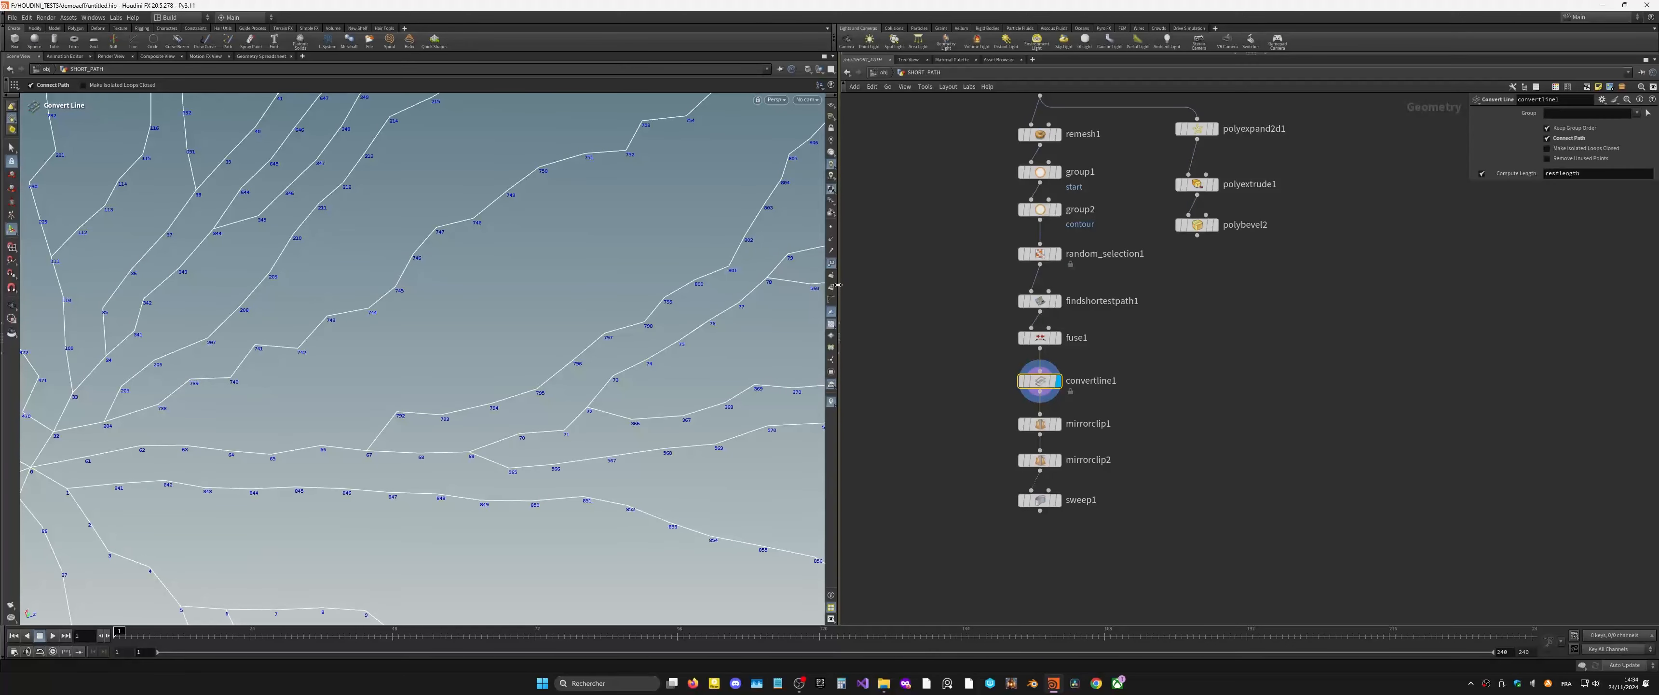
Step: Display the Sweep node's output and hide the point numbers
{"action": "key", "text": "Escape"}
{"action": "scroll", "coordinate": [313, 385], "scroll_direction": "down", "scroll_amount": 10}
{"action": "middle_click_drag", "start_coordinate": [313, 384], "coordinate": [413, 421]}
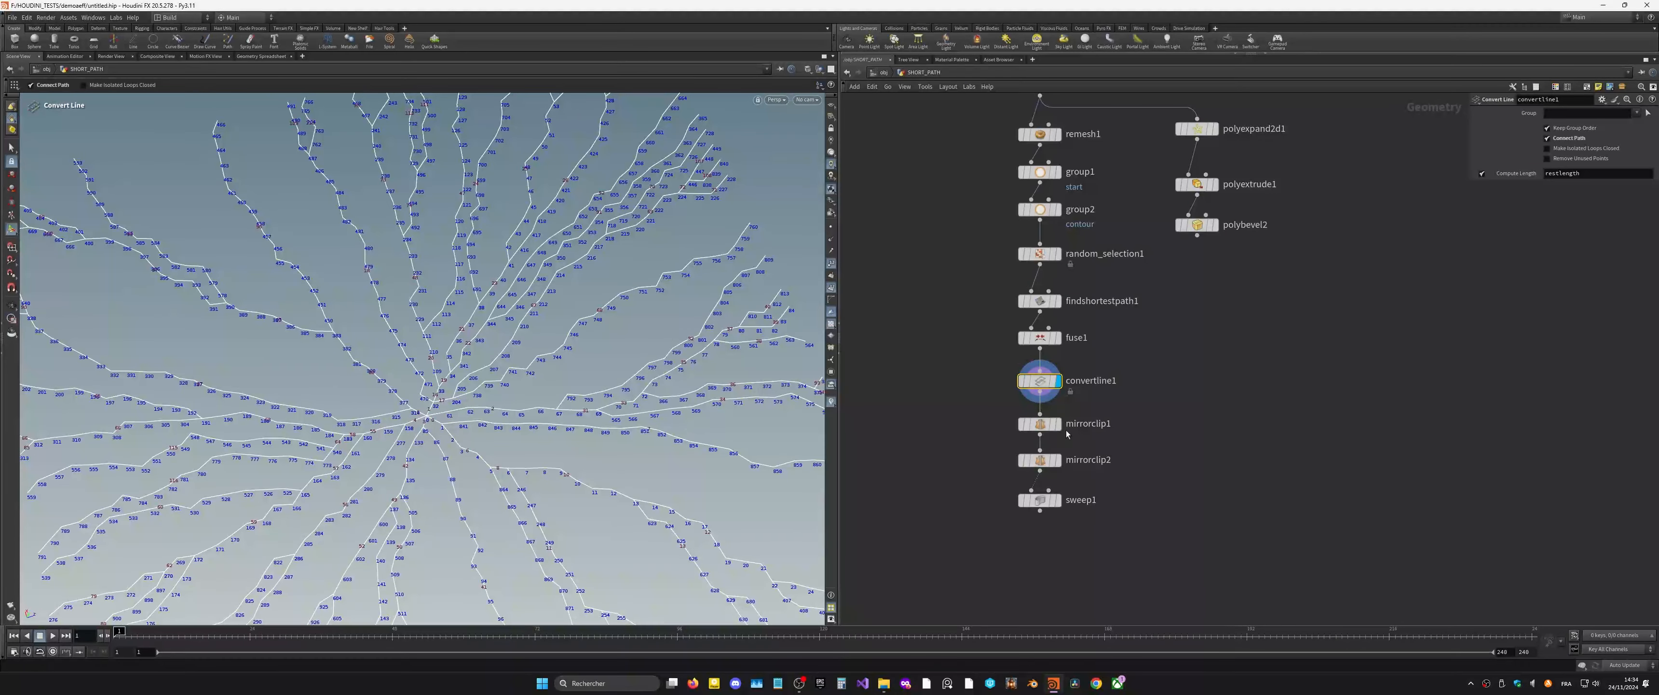
{"action": "left_click", "coordinate": [1057, 499]}
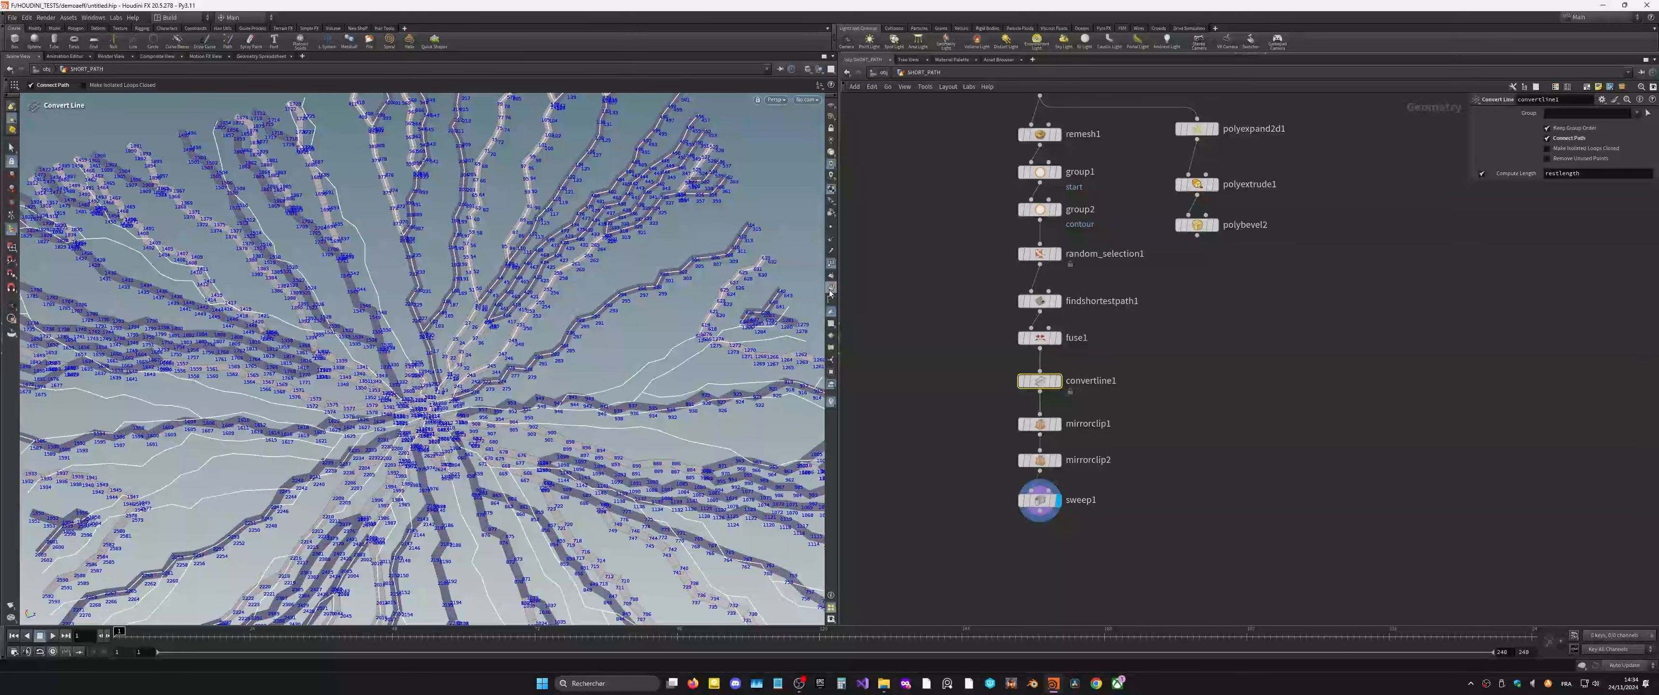
{"action": "left_click", "coordinate": [832, 264]}
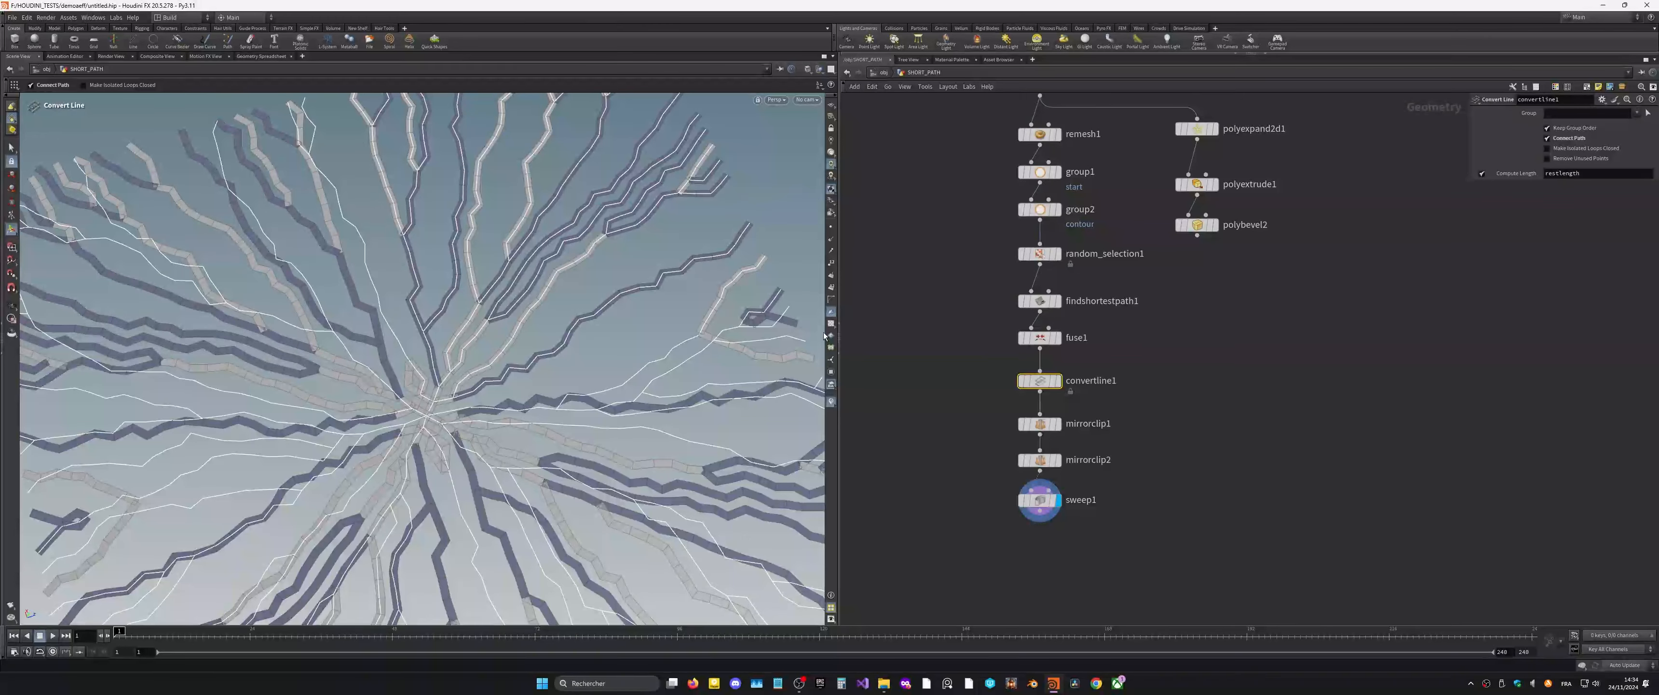
Step: Examine the swept ribbons as a whole and up close, especially around the centre and where branches join
{"action": "key", "text": "Escape"}
{"action": "scroll", "coordinate": [526, 376], "scroll_direction": "down", "scroll_amount": 5}
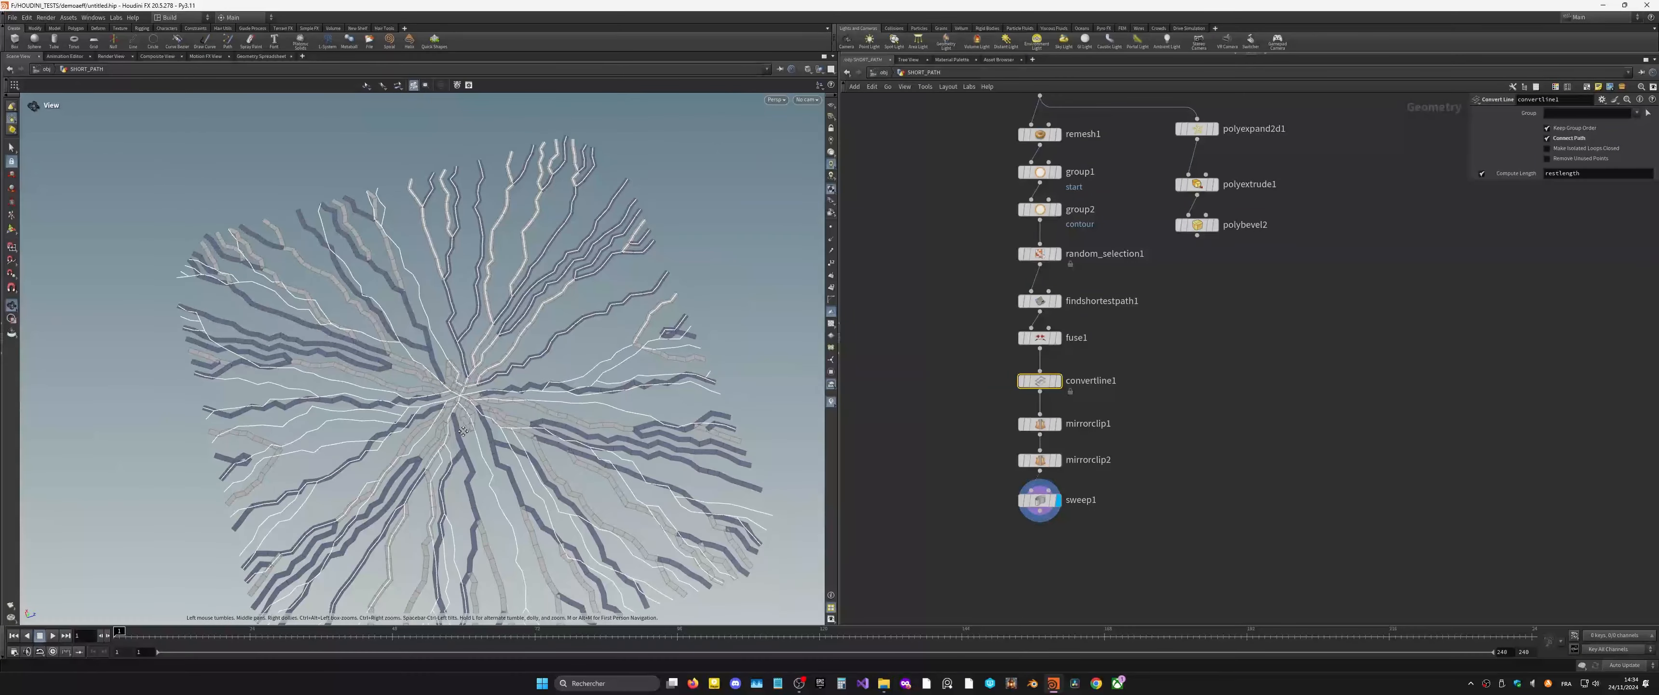
{"action": "key", "text": "Return"}
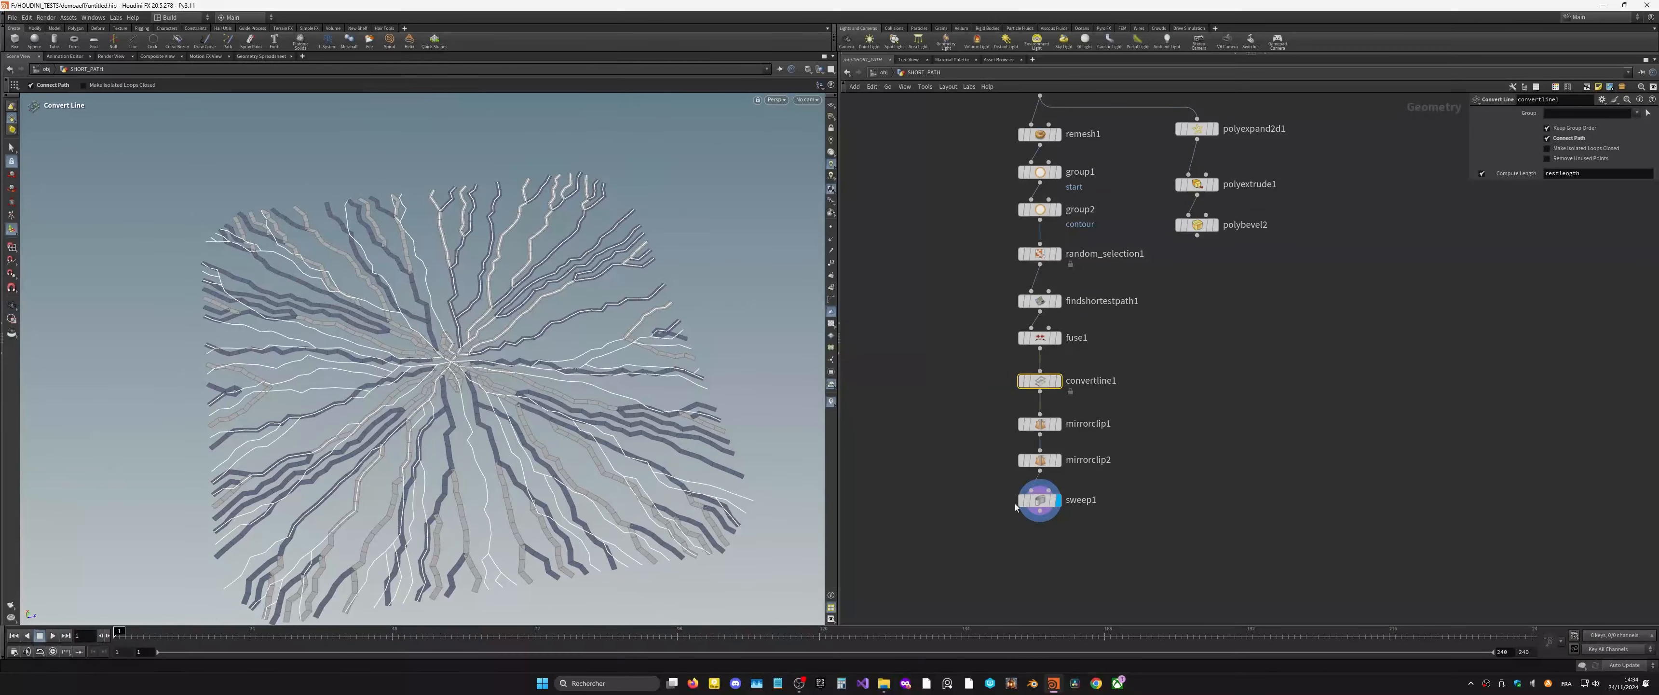
{"action": "middle_click_drag", "start_coordinate": [1057, 549], "coordinate": [1047, 503]}
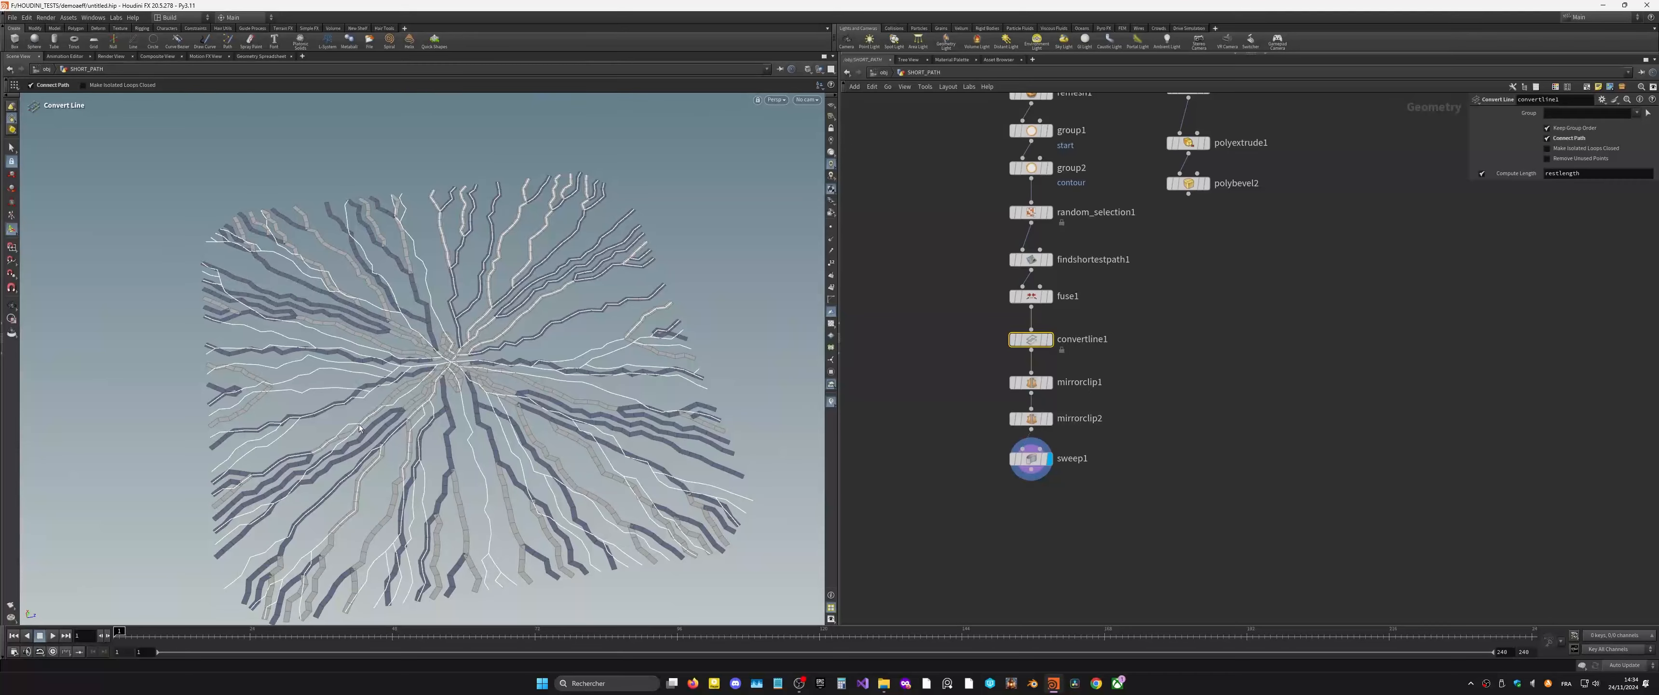
{"action": "key", "text": "Escape"}
{"action": "scroll", "coordinate": [451, 431], "scroll_direction": "up", "scroll_amount": 10}
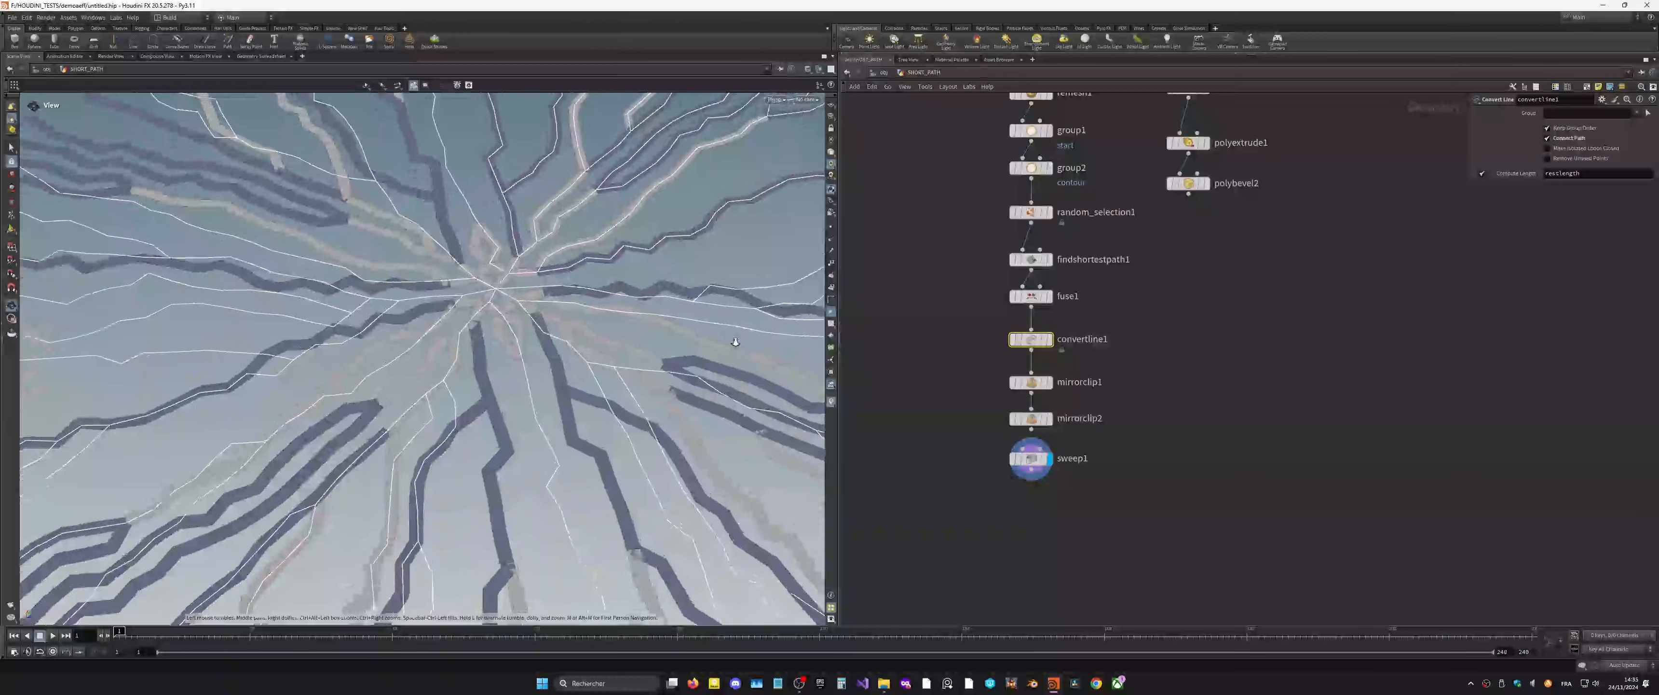
{"action": "scroll", "coordinate": [488, 447], "scroll_direction": "up", "scroll_amount": 8}
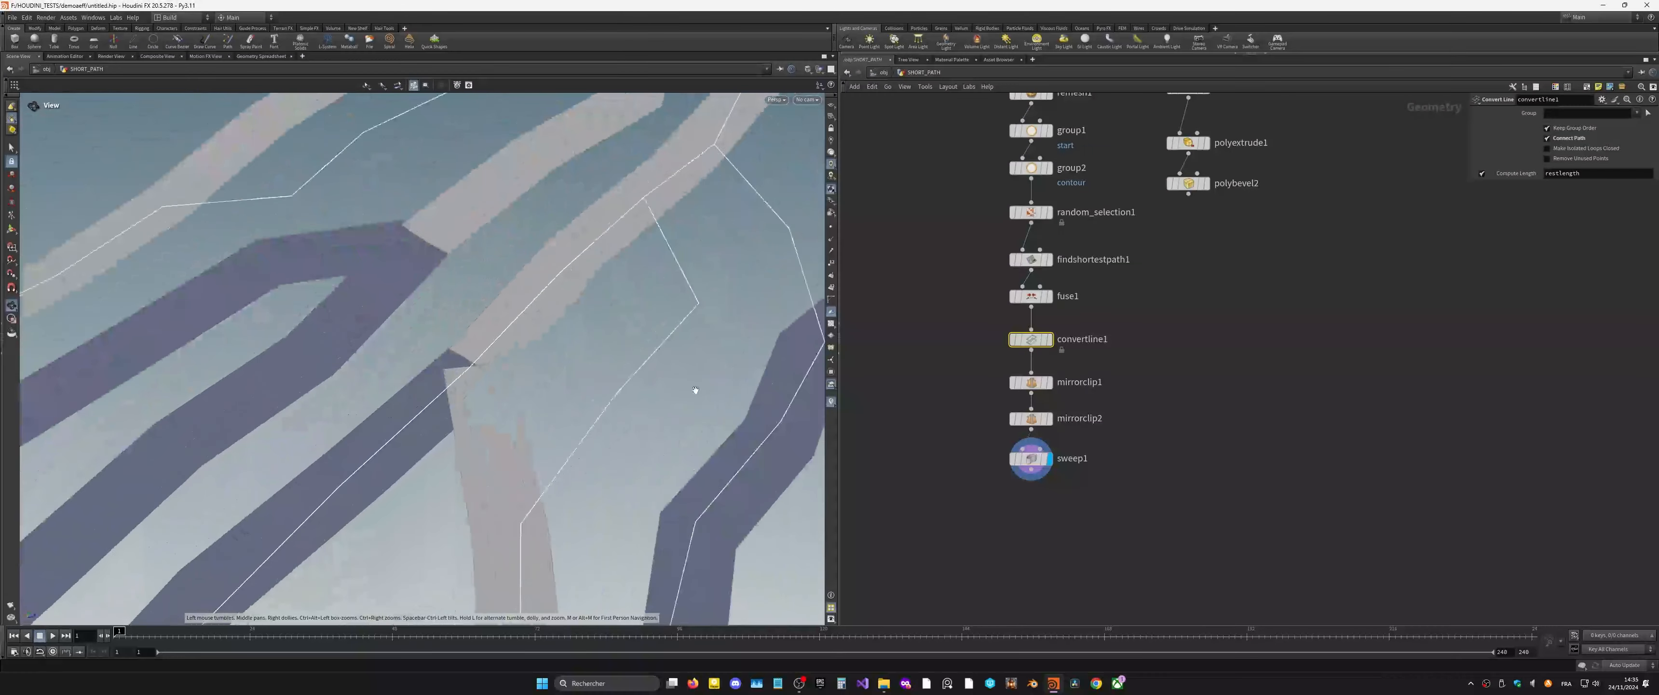
{"action": "scroll", "coordinate": [494, 385], "scroll_direction": "down", "scroll_amount": 1}
{"action": "scroll", "coordinate": [539, 374], "scroll_direction": "down", "scroll_amount": 12}
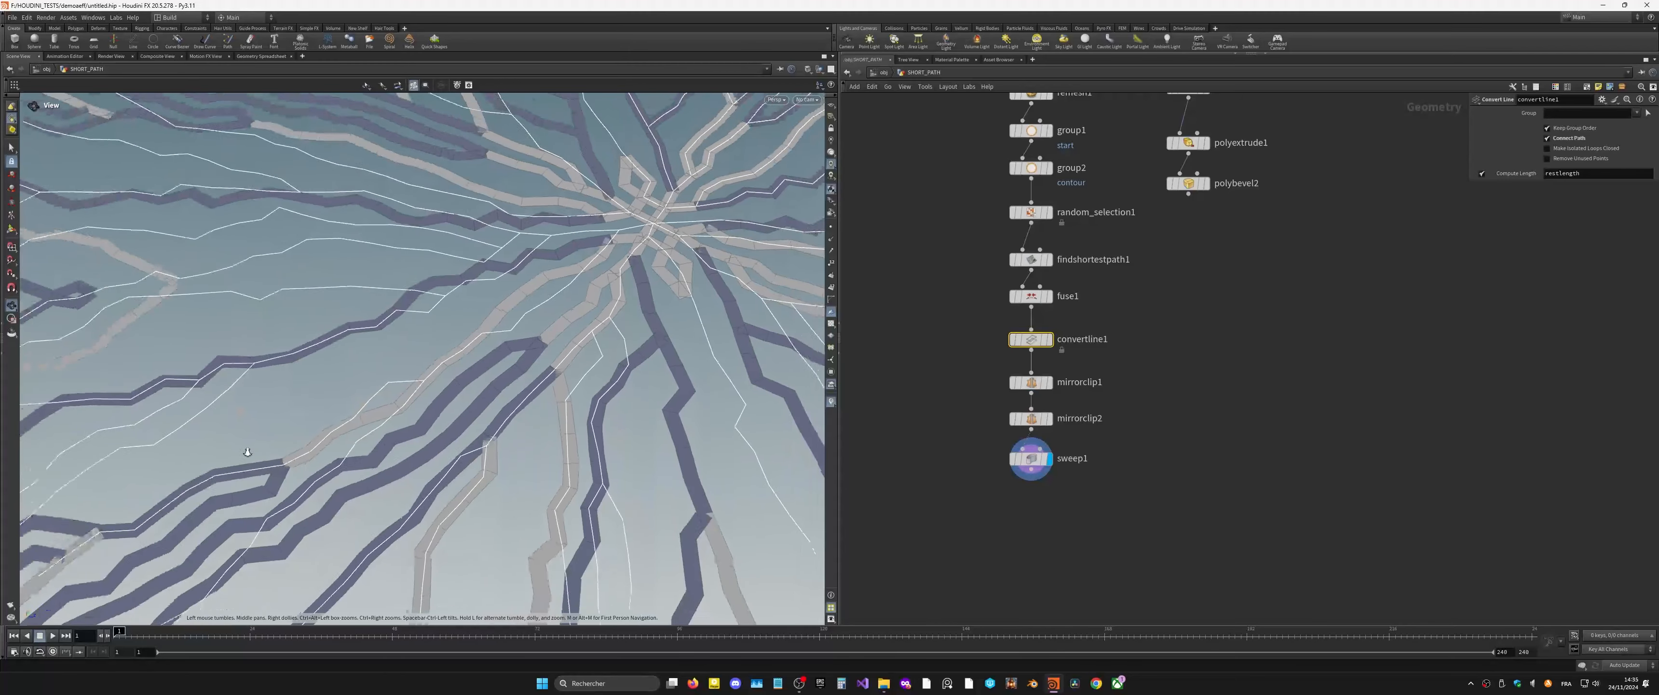
{"action": "right_click_drag", "start_coordinate": [433, 421], "coordinate": [412, 431]}
Step: Add a Labs Extract Silhouette node after Sweep, display it and set its trace axis to Y
{"action": "key", "text": "Tab"}
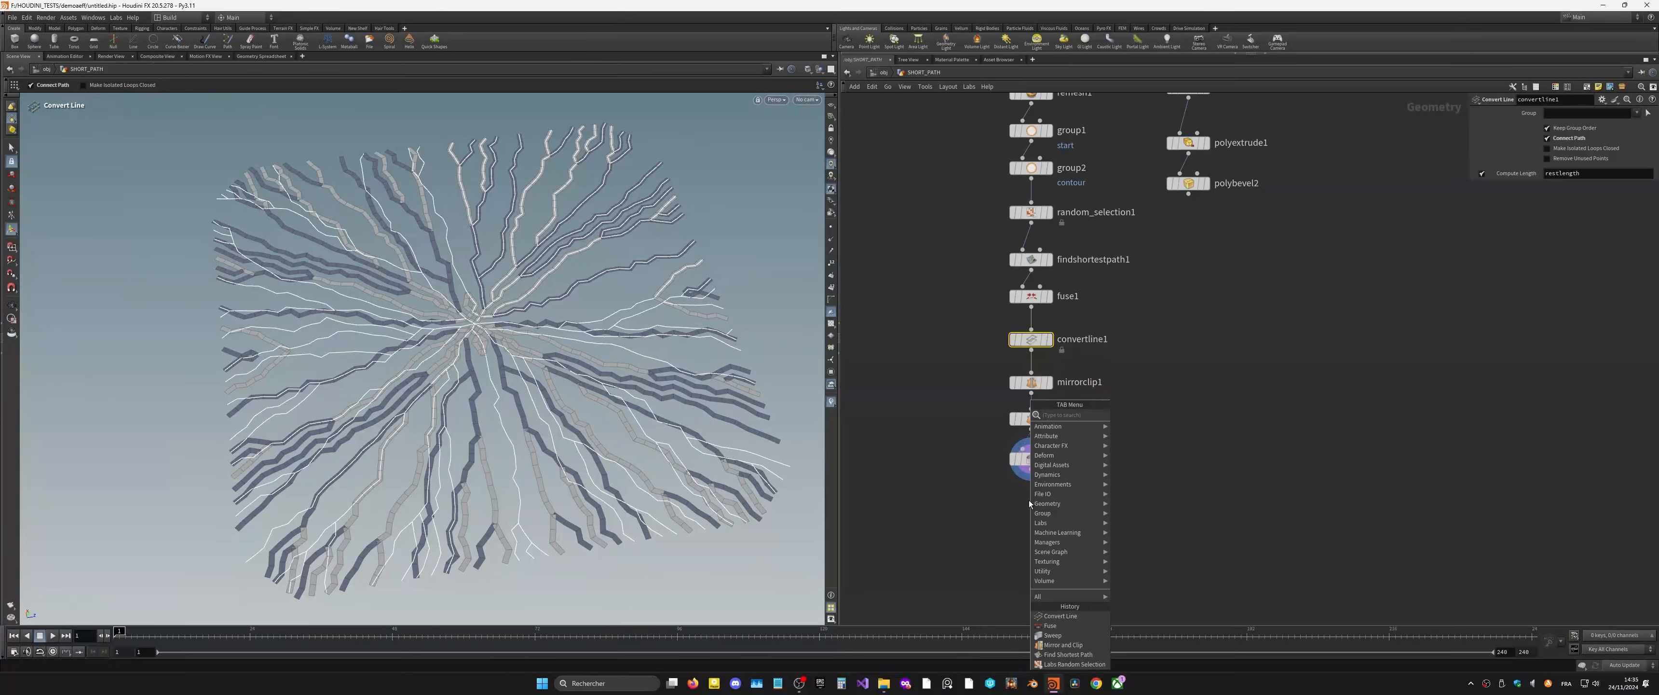
{"action": "type", "text": "sil"}
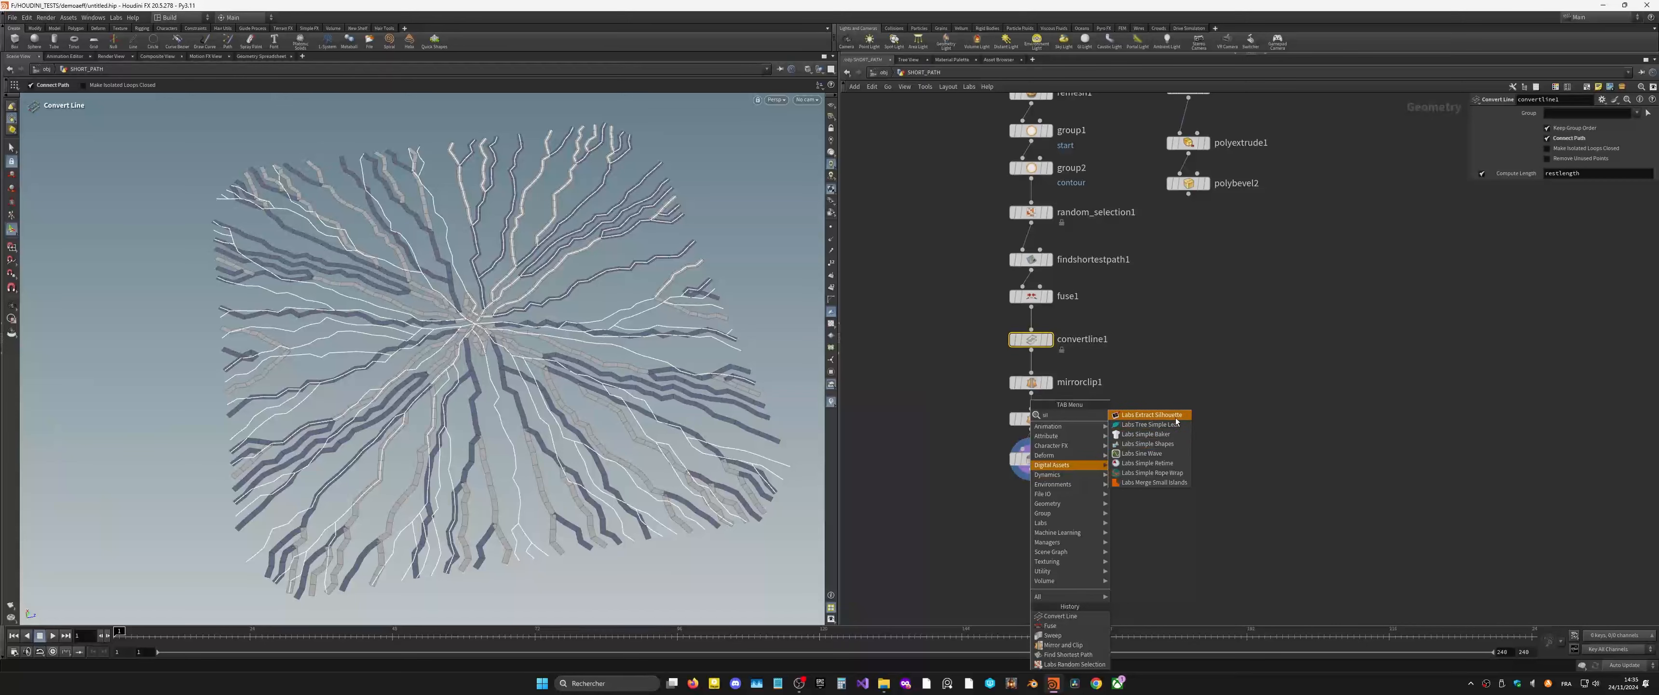
{"action": "key", "text": "Return"}
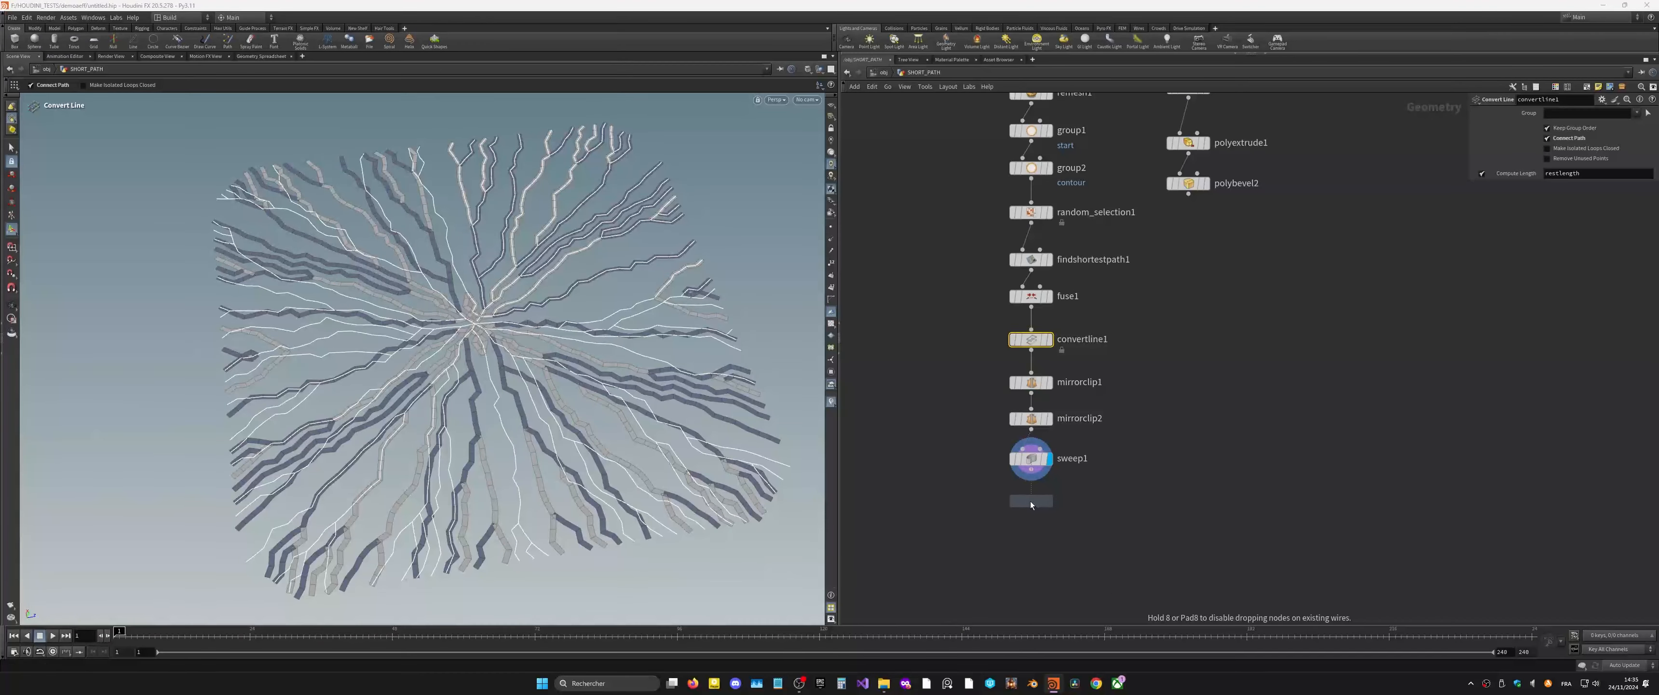
{"action": "left_click", "coordinate": [1031, 501]}
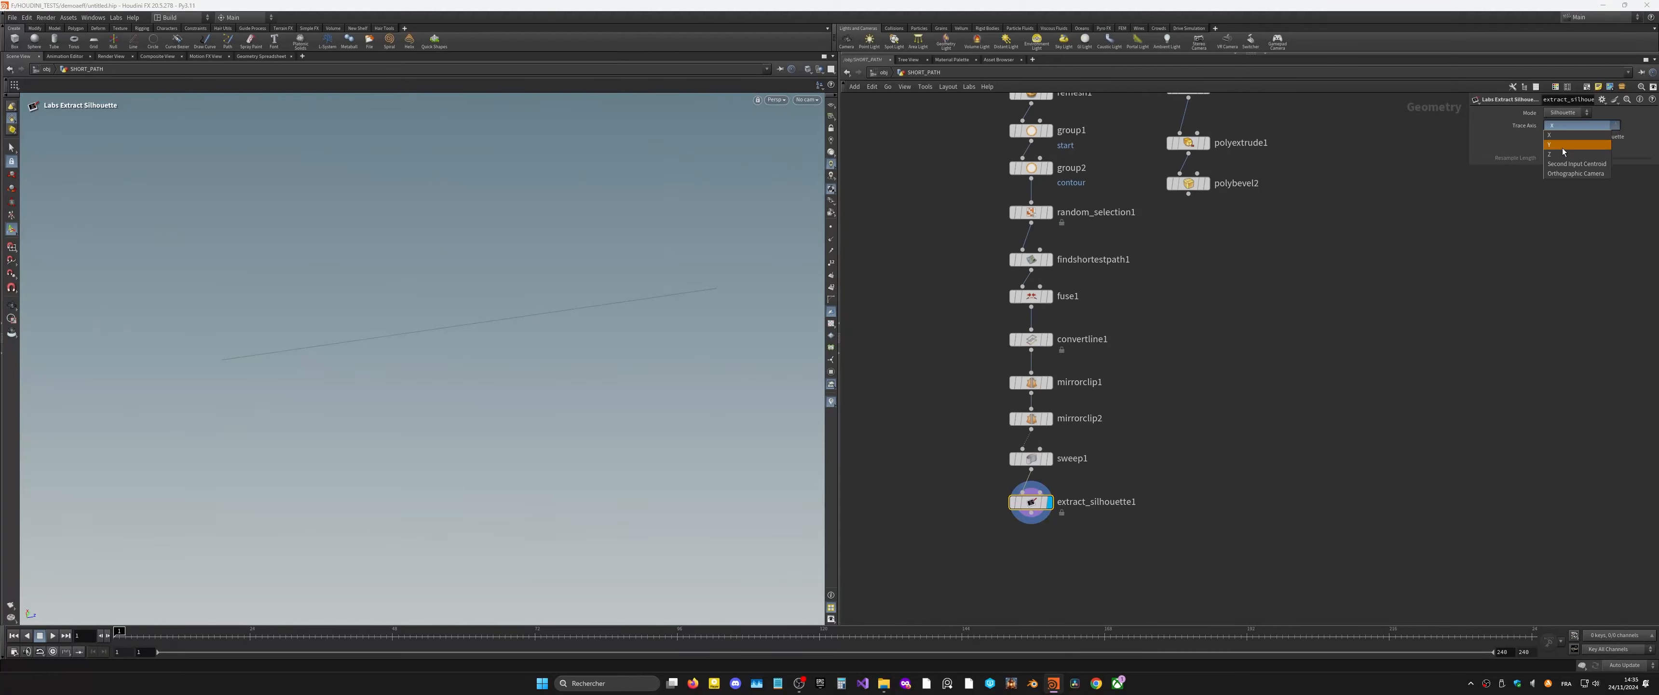
{"action": "left_click", "coordinate": [1562, 145]}
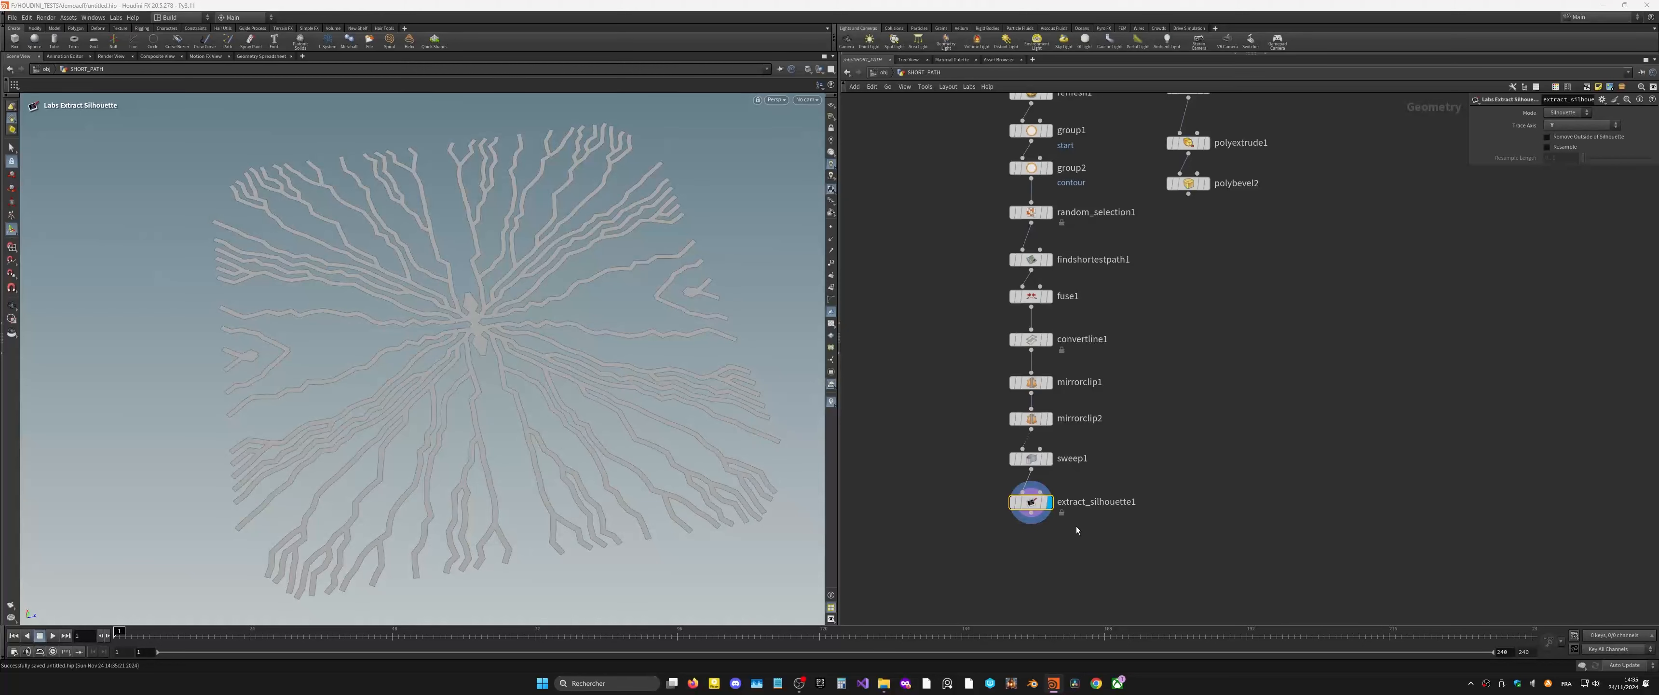
{"action": "scroll", "coordinate": [1053, 414], "scroll_direction": "down", "scroll_amount": 3}
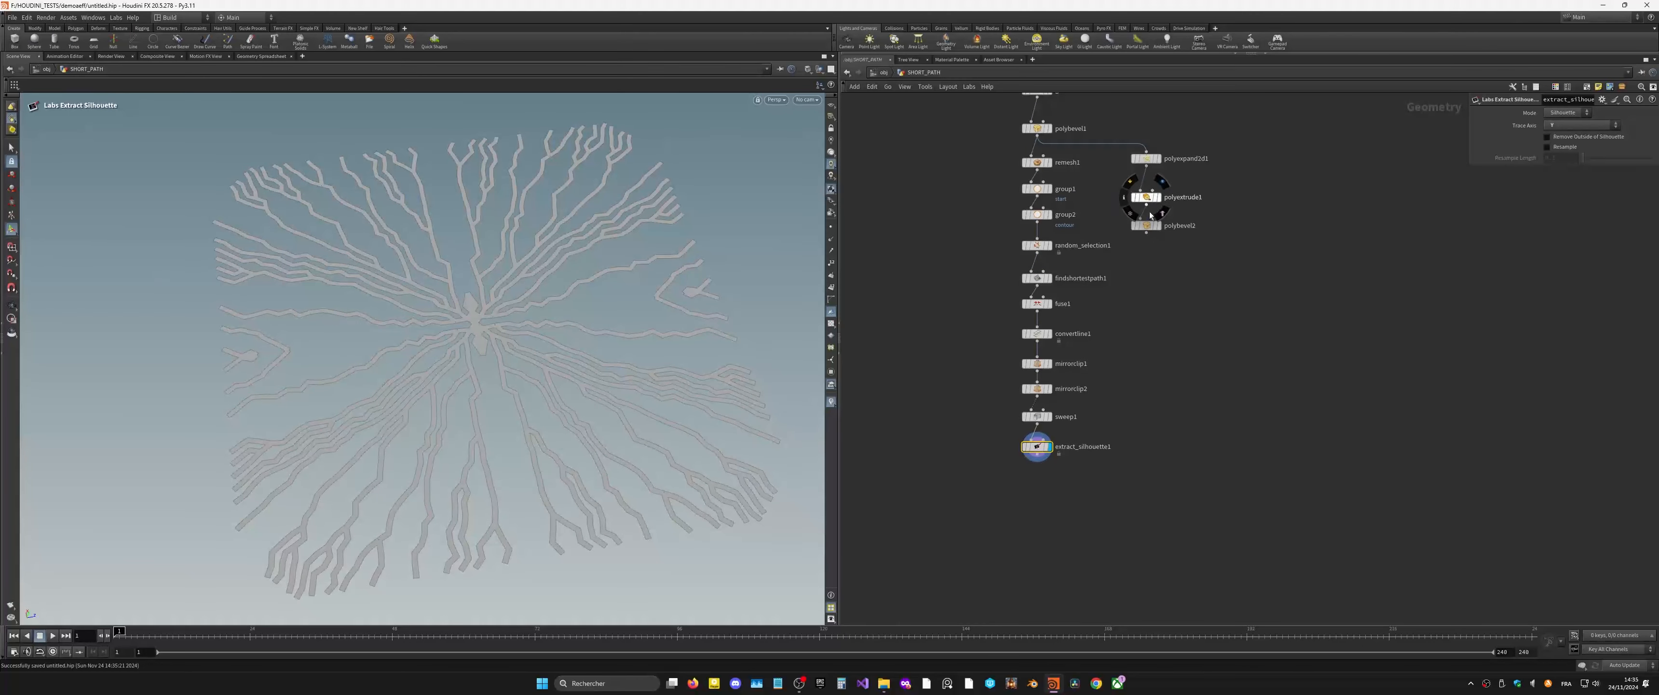
{"action": "left_click_drag", "start_coordinate": [1151, 242], "coordinate": [1151, 244]}
{"action": "left_click_drag", "start_coordinate": [1148, 197], "coordinate": [1034, 474], "text": "alt"}
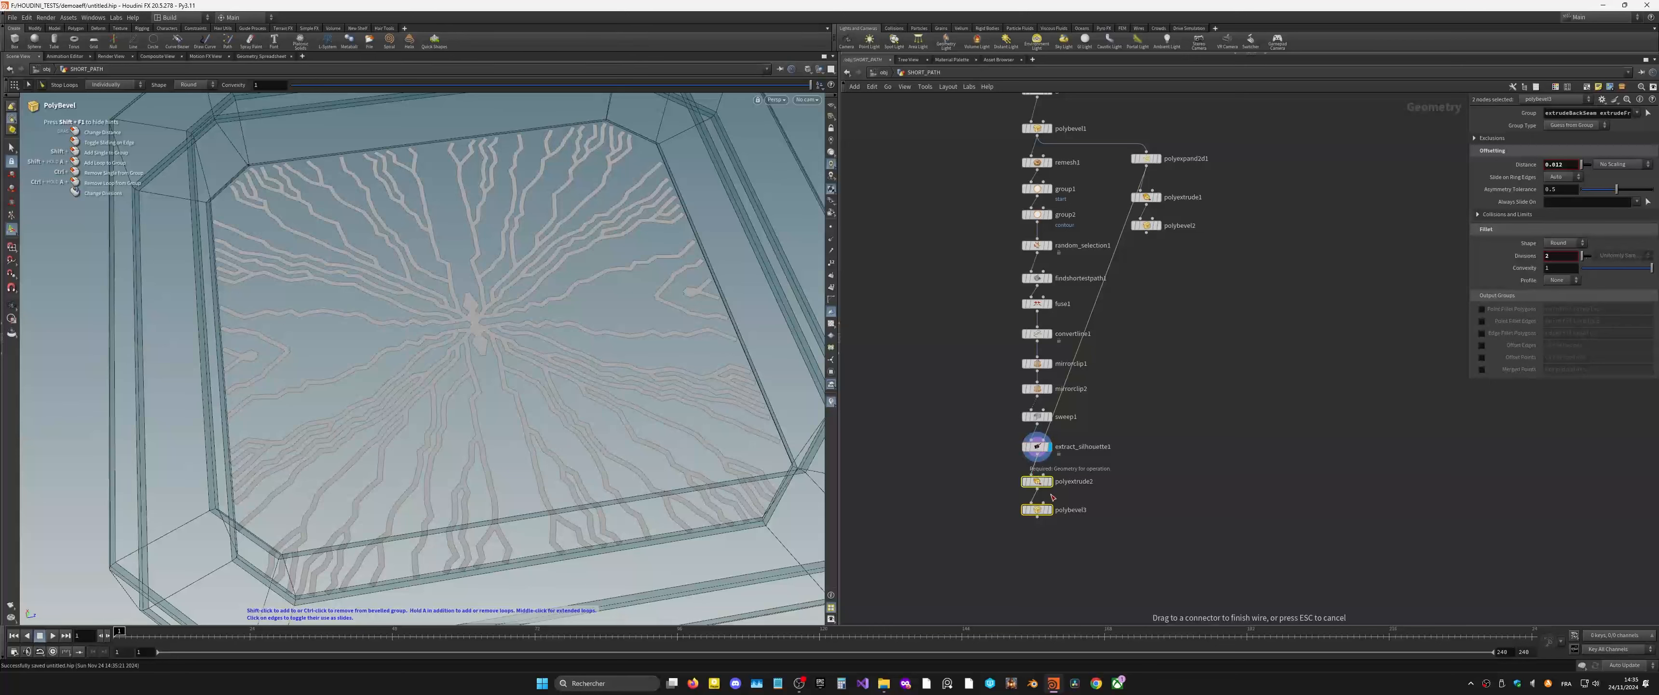
{"action": "key", "text": "Delete"}
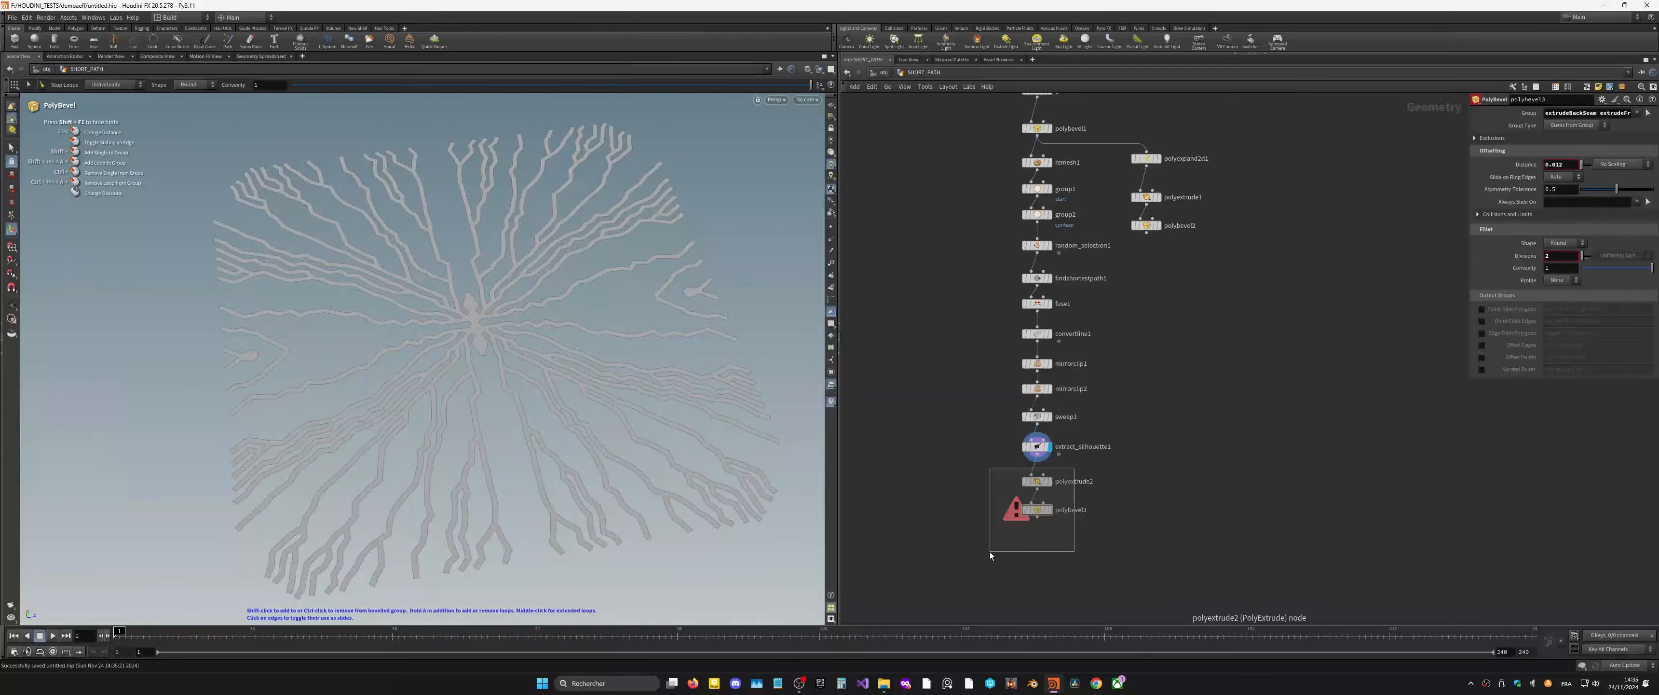
Step: Copy the side branch's PolyExtrude and PolyBevel below Extract Silhouette, connect them to it and display the copied PolyExtrude
{"action": "middle_click_drag", "start_coordinate": [982, 251], "coordinate": [1022, 309]}
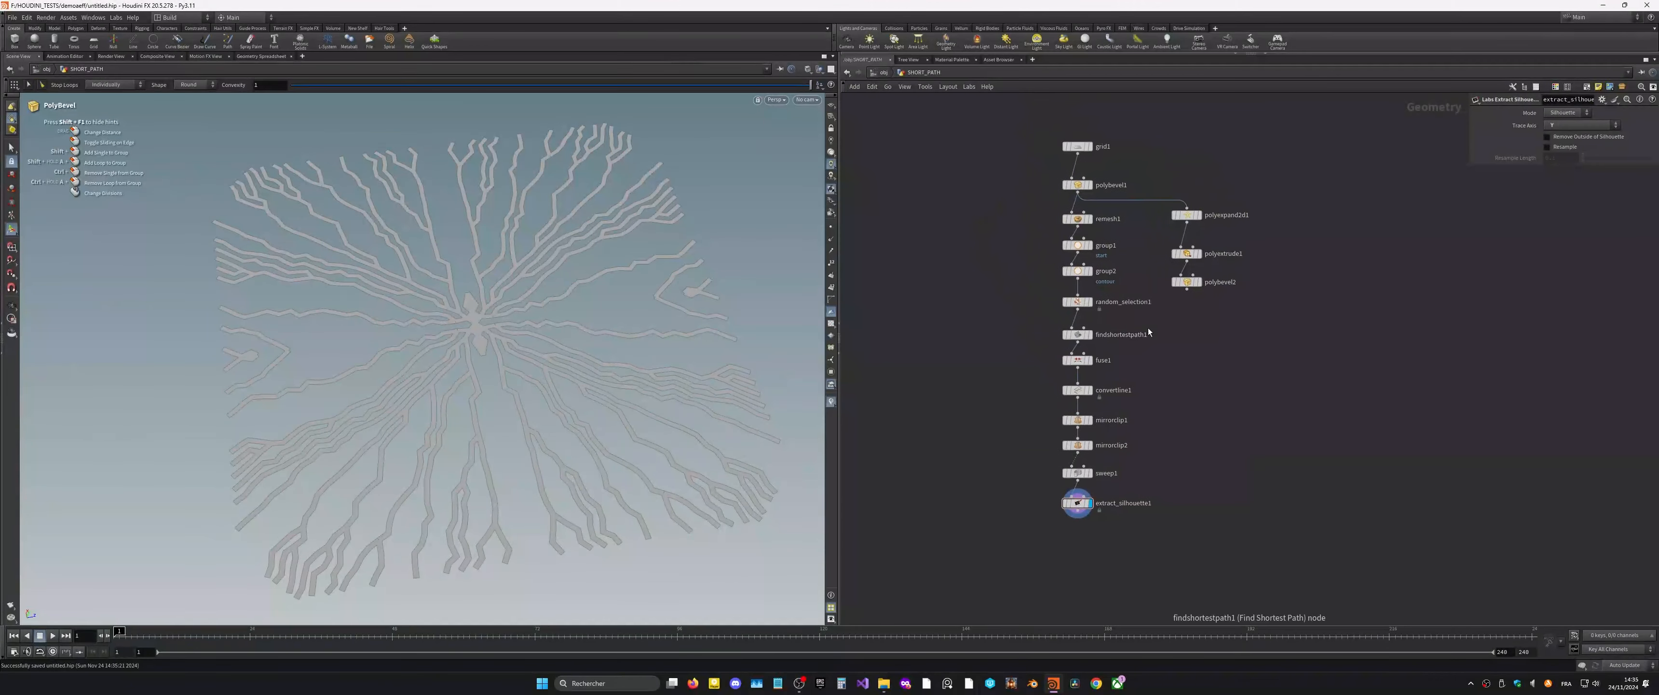
{"action": "mouse_move", "coordinate": [1208, 247]}
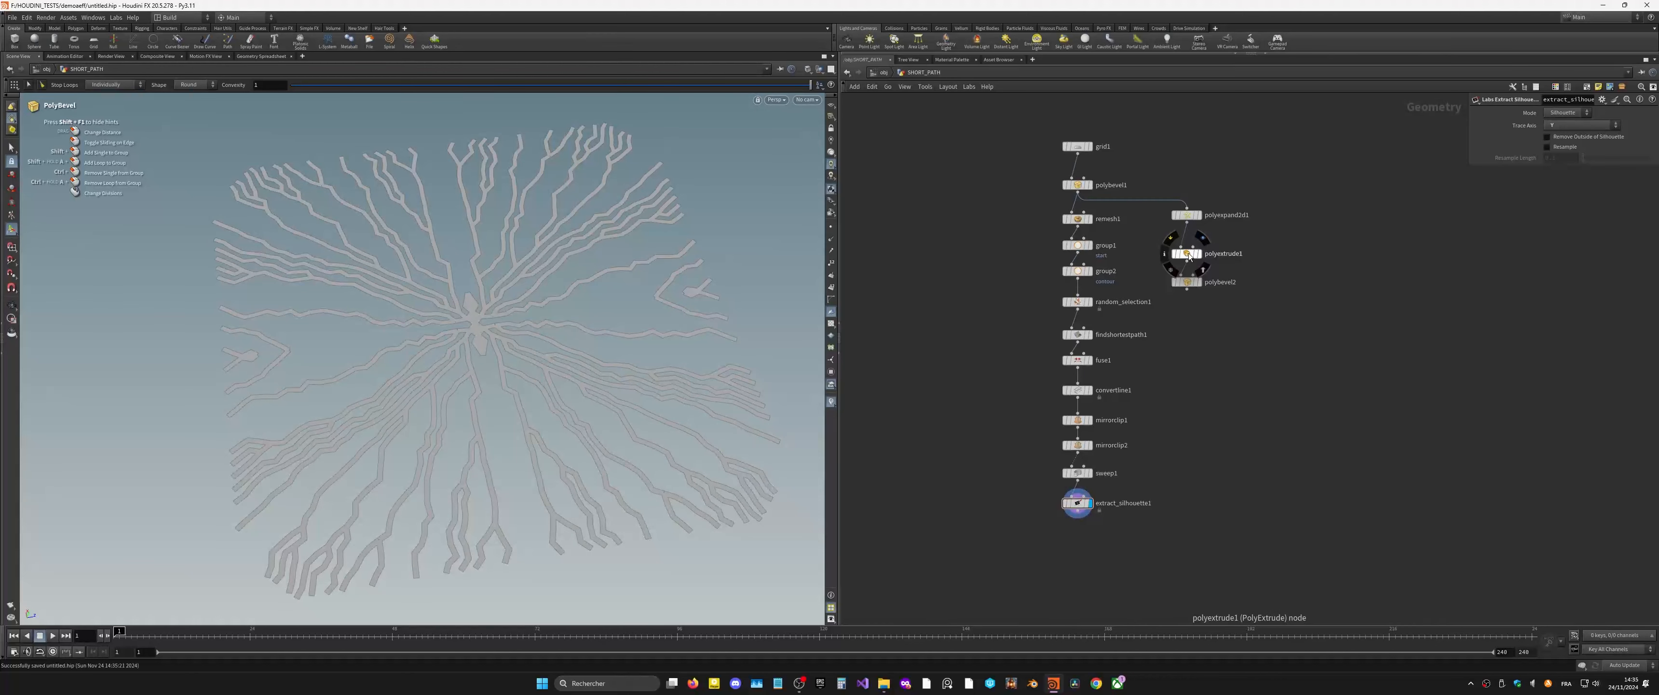
{"action": "left_click_drag", "start_coordinate": [1216, 239], "coordinate": [1097, 548]}
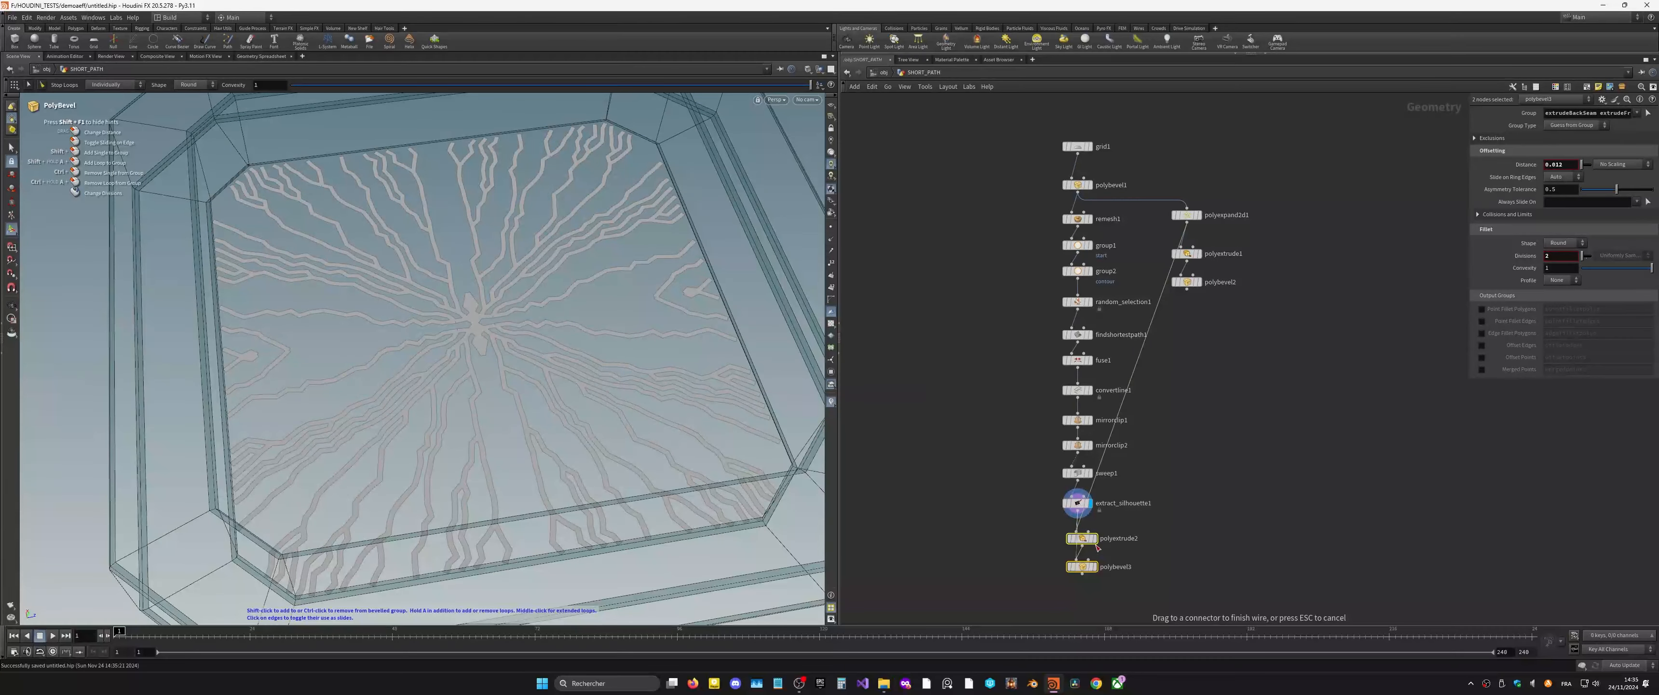
{"action": "left_click", "coordinate": [1114, 533]}
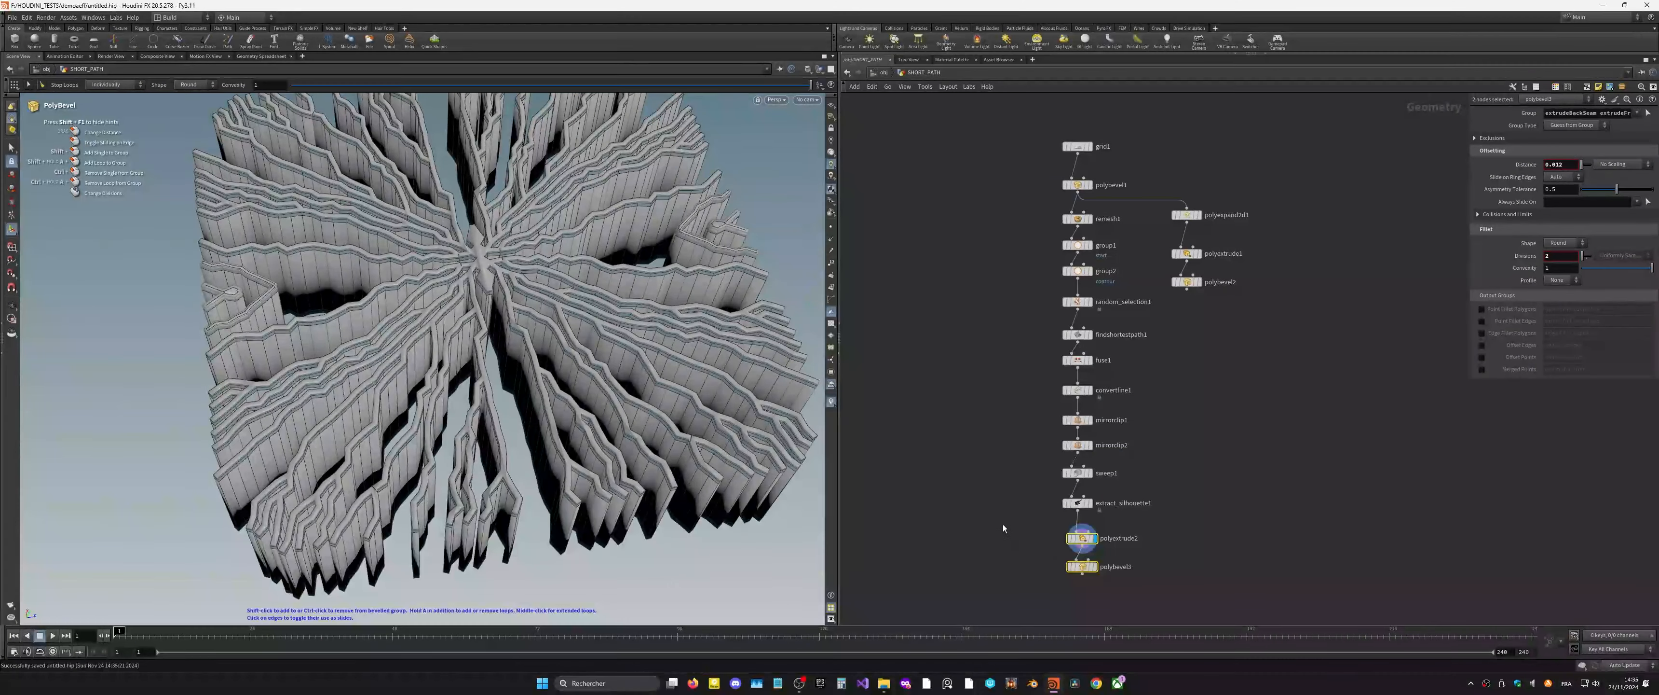
Step: Save the scene and set the copied PolyBevel's distance to 0
{"action": "left_click_drag", "start_coordinate": [490, 412], "coordinate": [560, 303], "text": "alt"}
{"action": "key", "text": "ctrl+s"}
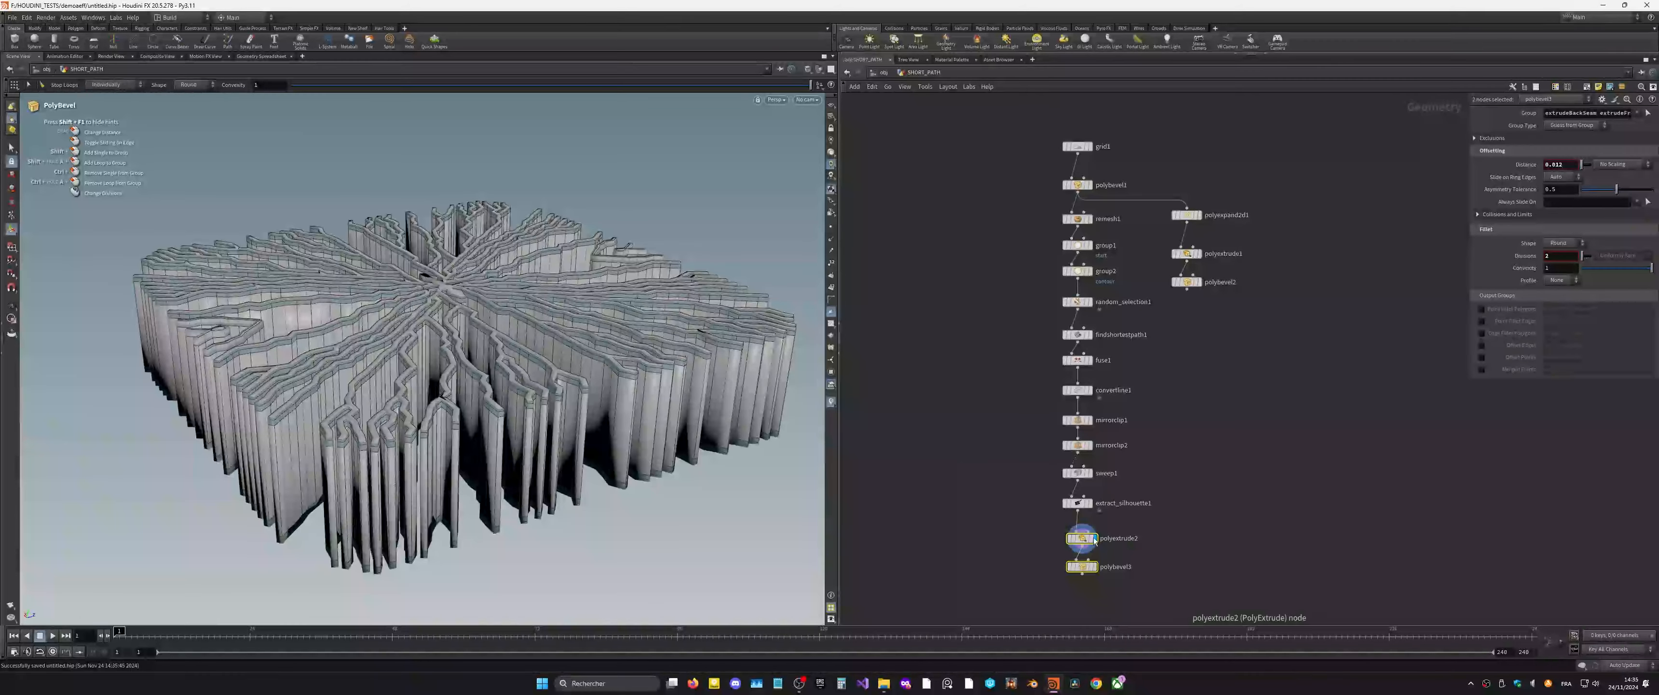
{"action": "middle_click_drag", "start_coordinate": [1569, 165], "coordinate": [1504, 226]}
Step: Set the copied PolyExtrude's distance to 0.01 and display the copied PolyBevel
{"action": "mouse_move", "coordinate": [1083, 541]}
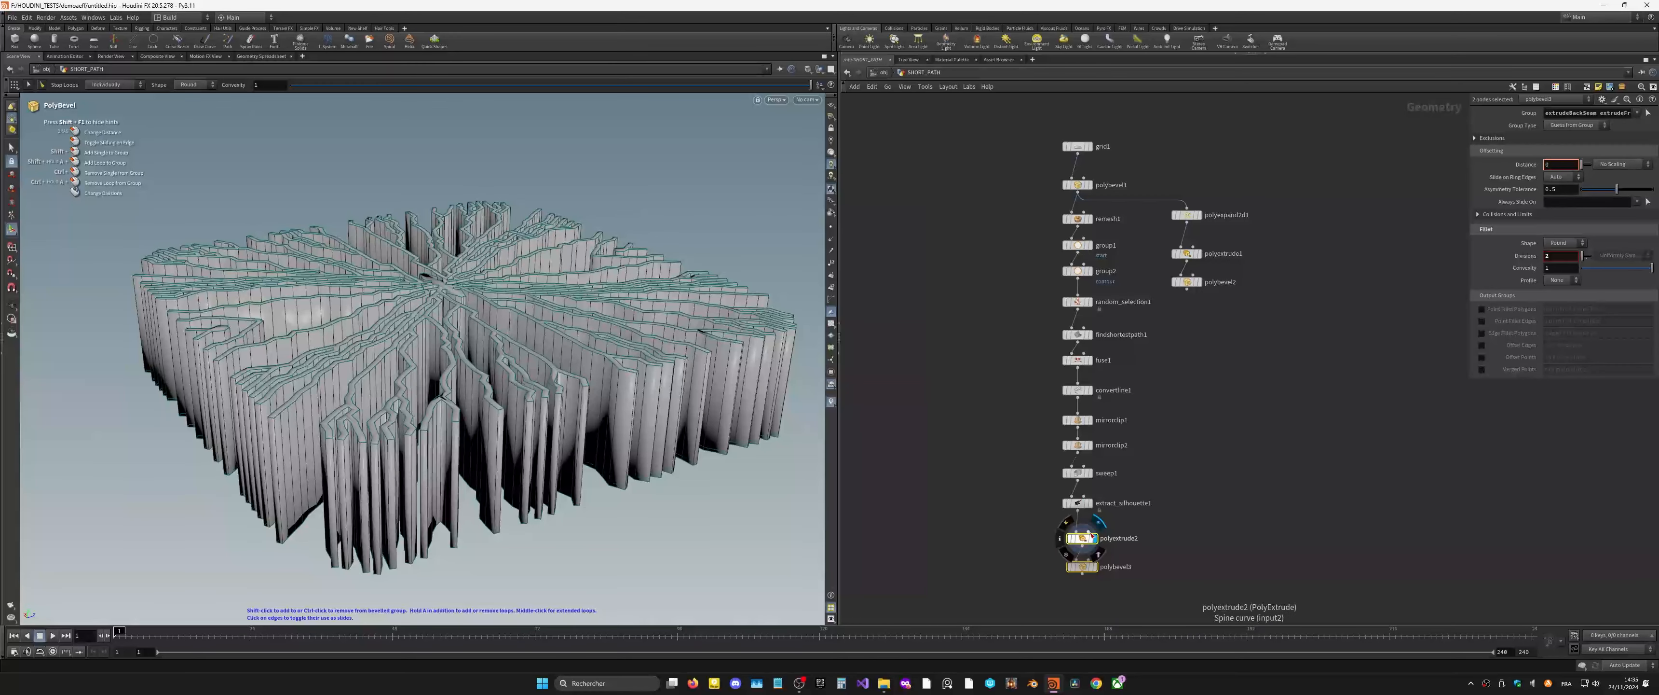
{"action": "left_click", "coordinate": [1083, 538]}
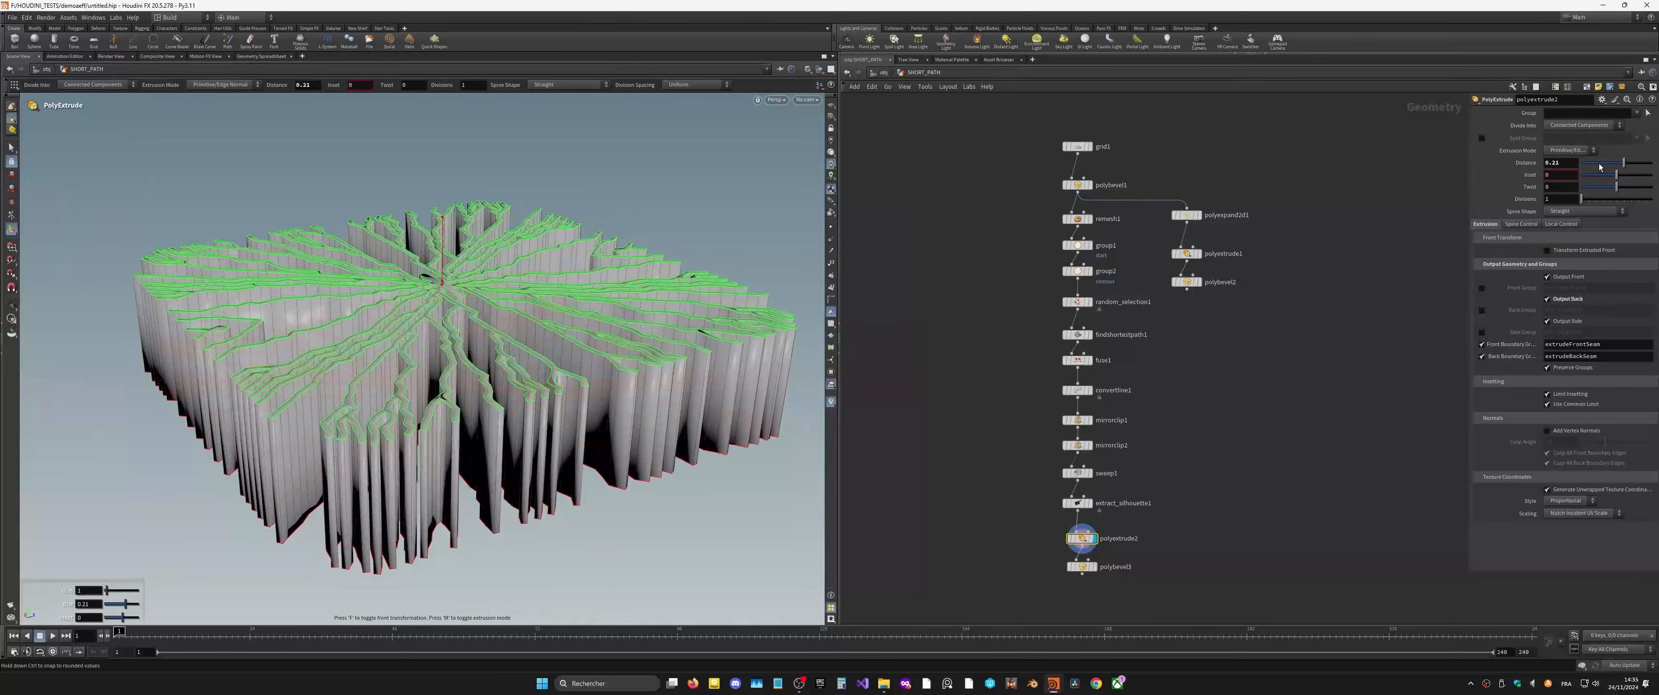
{"action": "left_click_drag", "start_coordinate": [1621, 166], "coordinate": [1594, 180]}
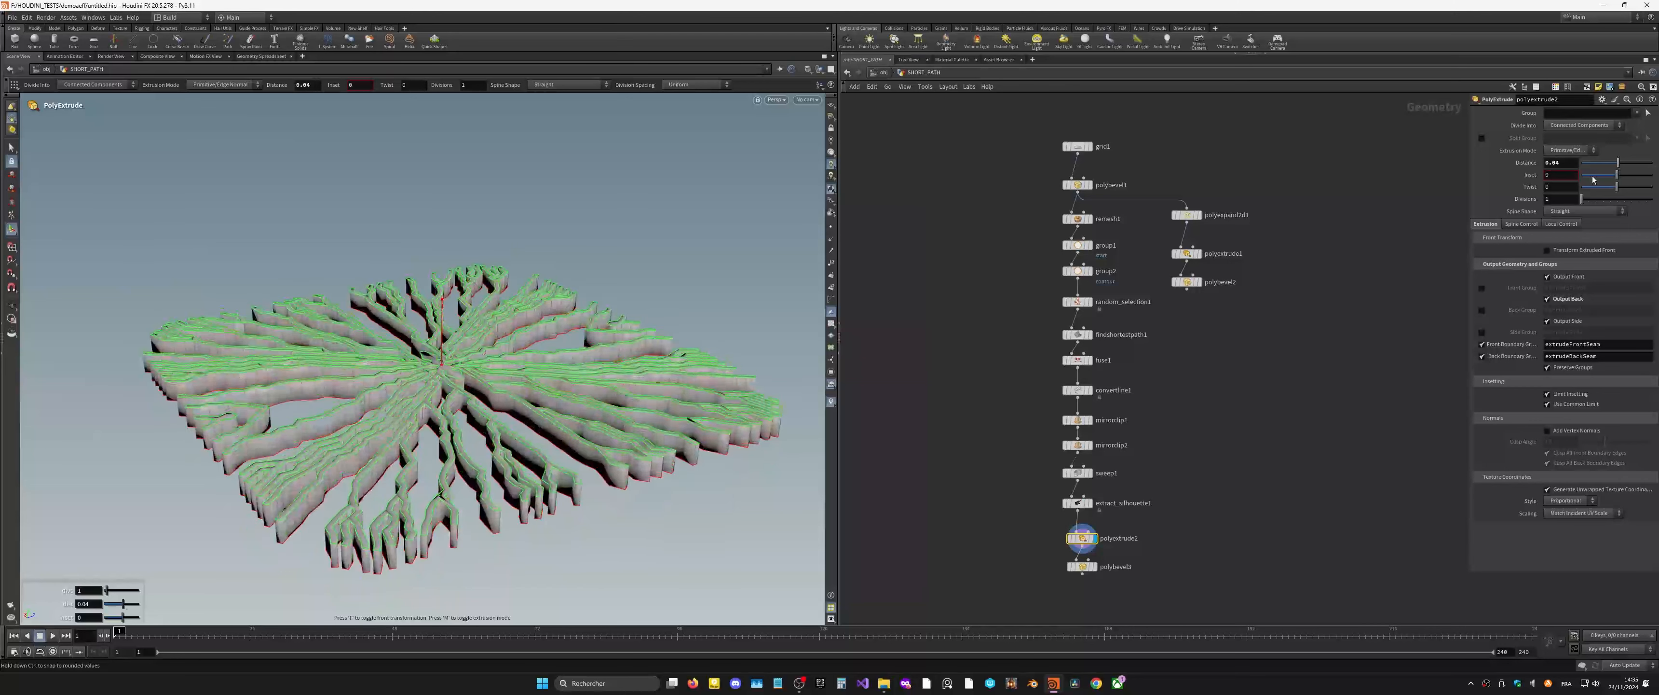
{"action": "middle_click_drag", "start_coordinate": [1577, 166], "coordinate": [1440, 220]}
{"action": "scroll", "coordinate": [488, 490], "scroll_direction": "up", "scroll_amount": 5}
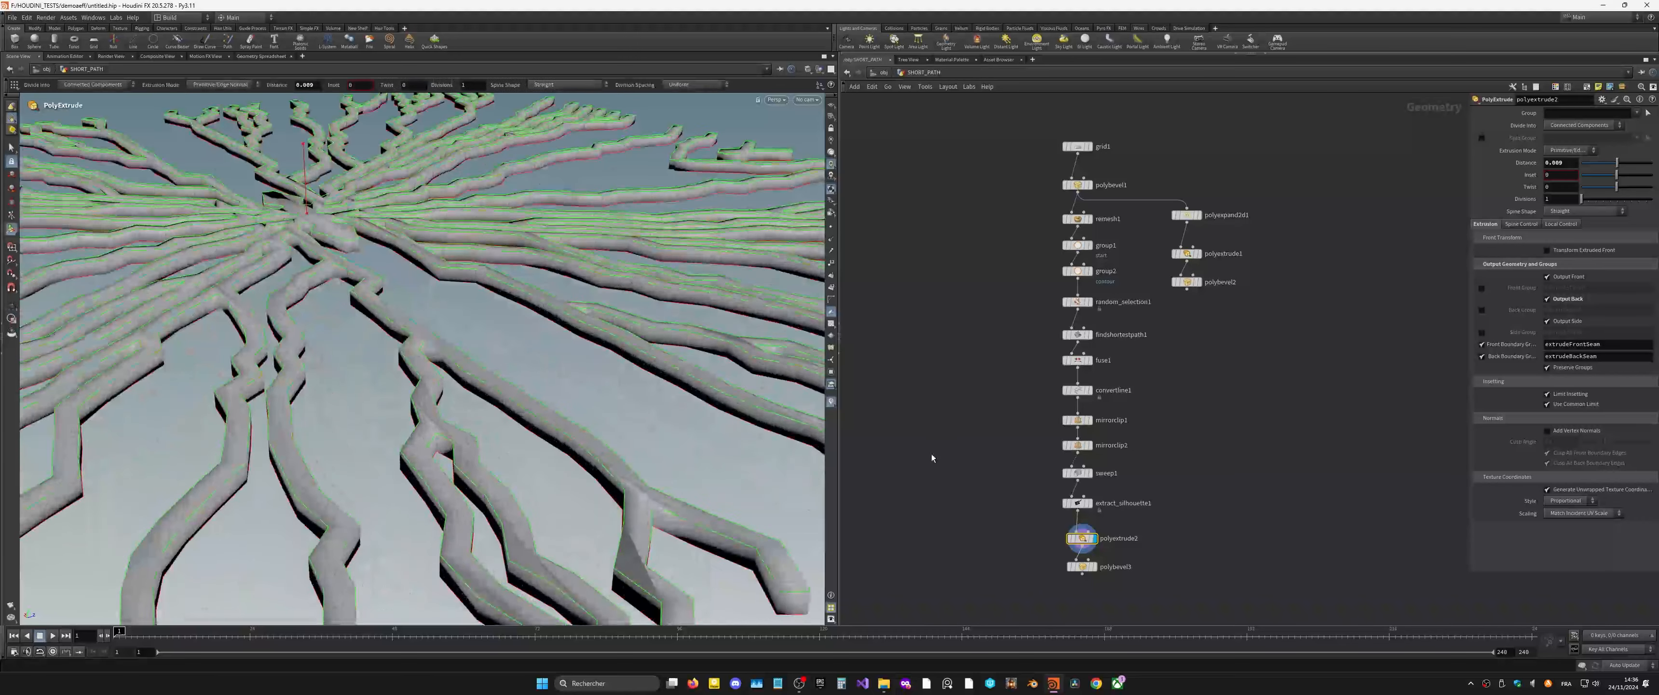
{"action": "left_click", "coordinate": [1096, 567]}
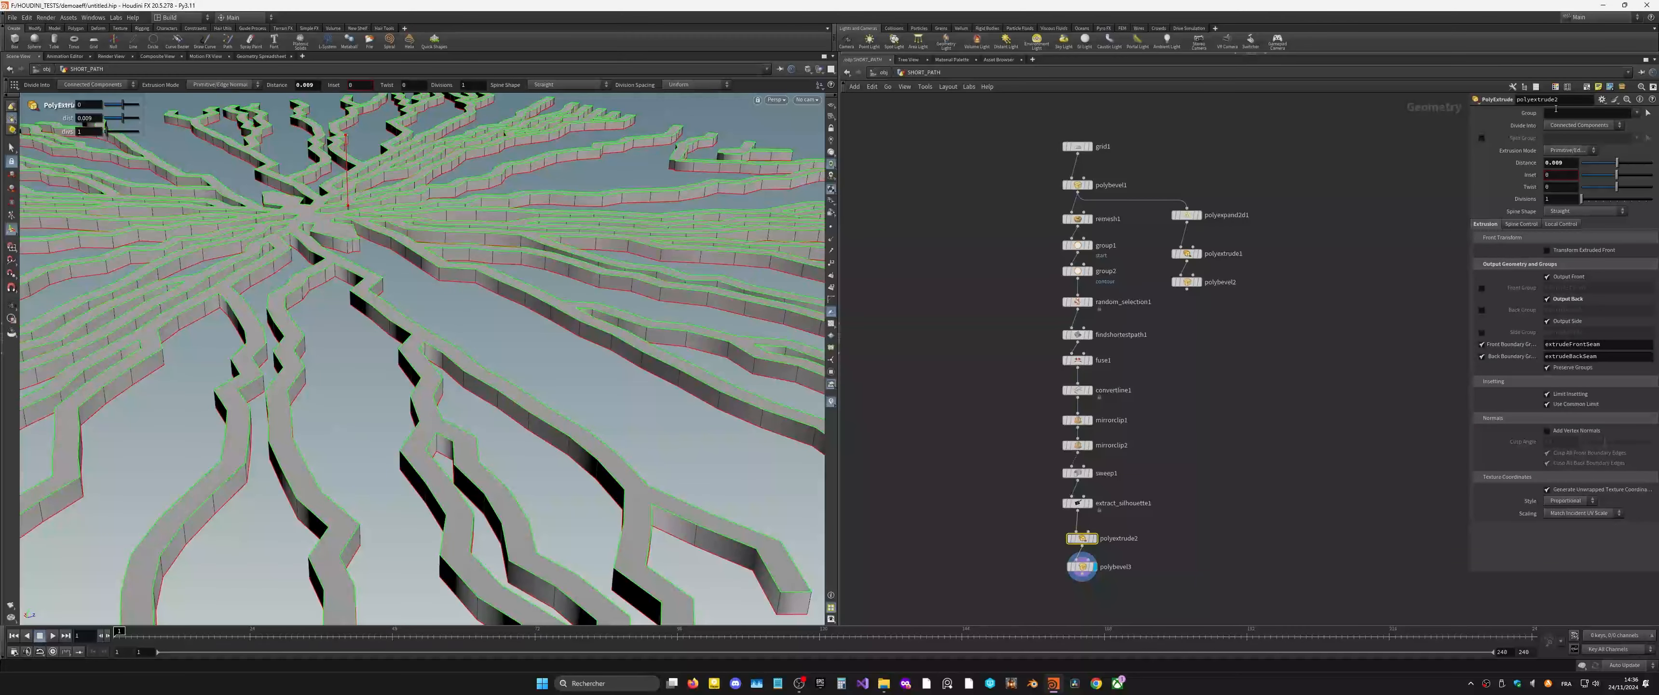
{"action": "middle_click_drag", "start_coordinate": [1564, 167], "coordinate": [1571, 212]}
{"action": "scroll", "coordinate": [1095, 521], "scroll_direction": "up", "scroll_amount": 3}
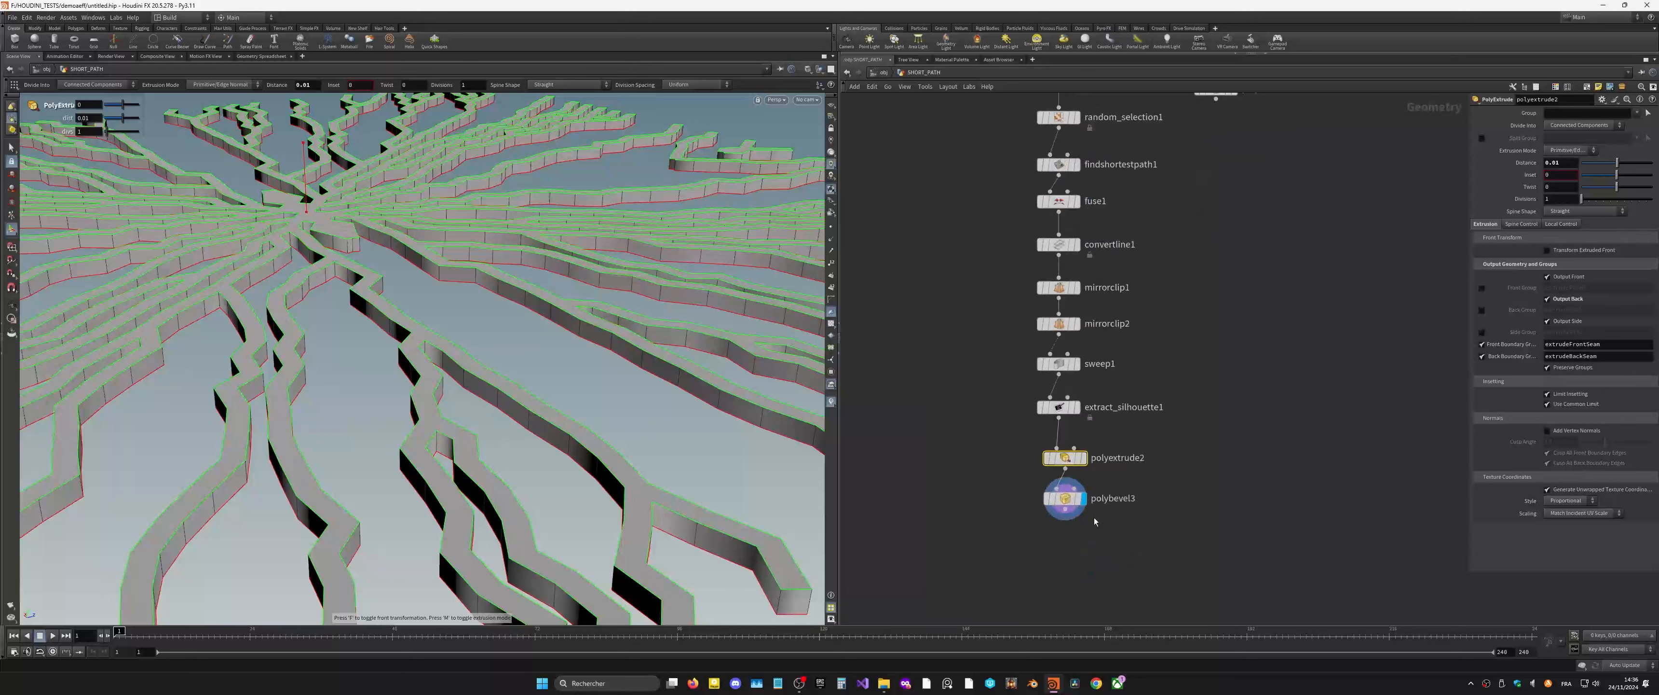
Step: Set the copied PolyBevel's distance to 0.001 and check the bevelled branches from several angles
{"action": "left_click", "coordinate": [1074, 506]}
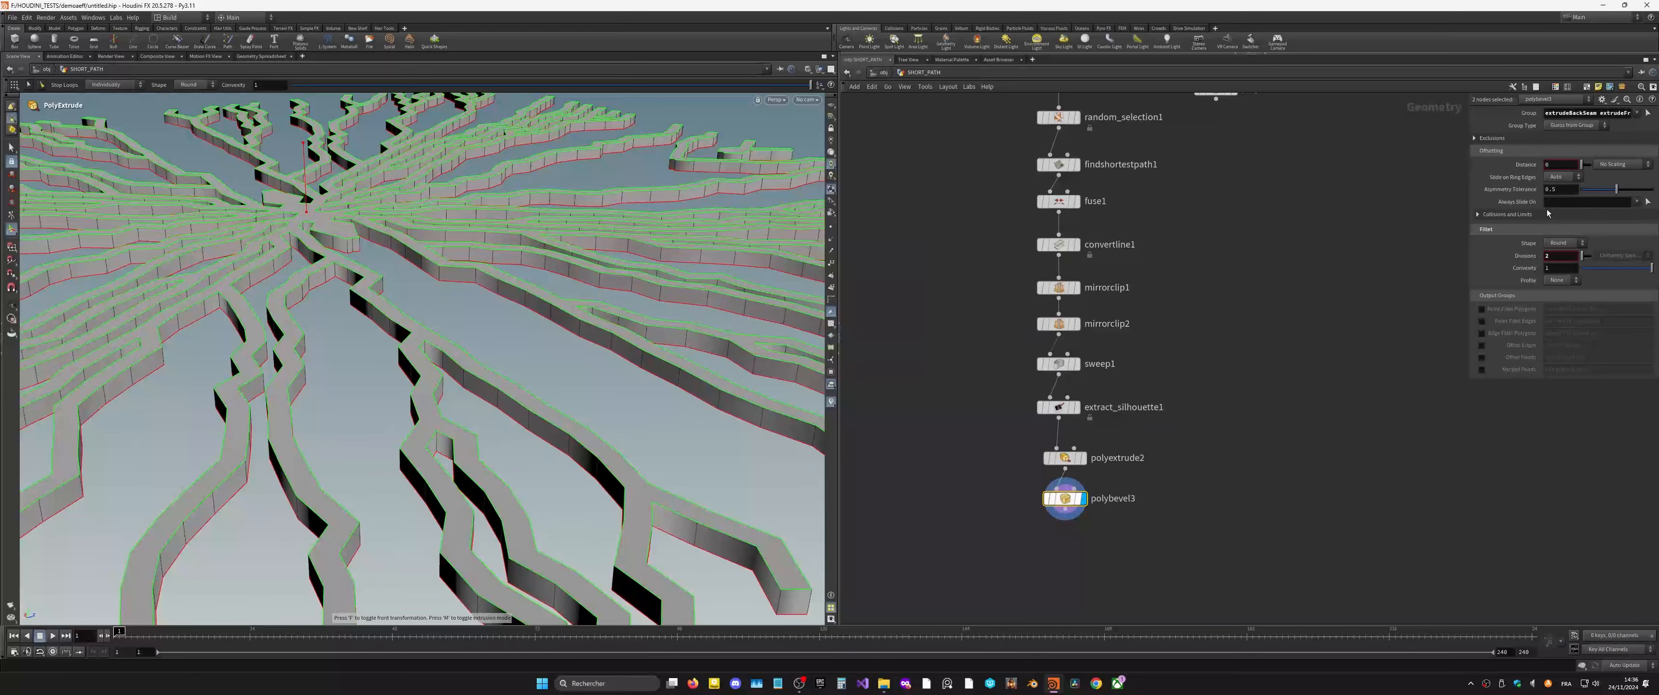
{"action": "middle_click_drag", "start_coordinate": [1555, 165], "coordinate": [1571, 204]}
{"action": "key", "text": "space"}
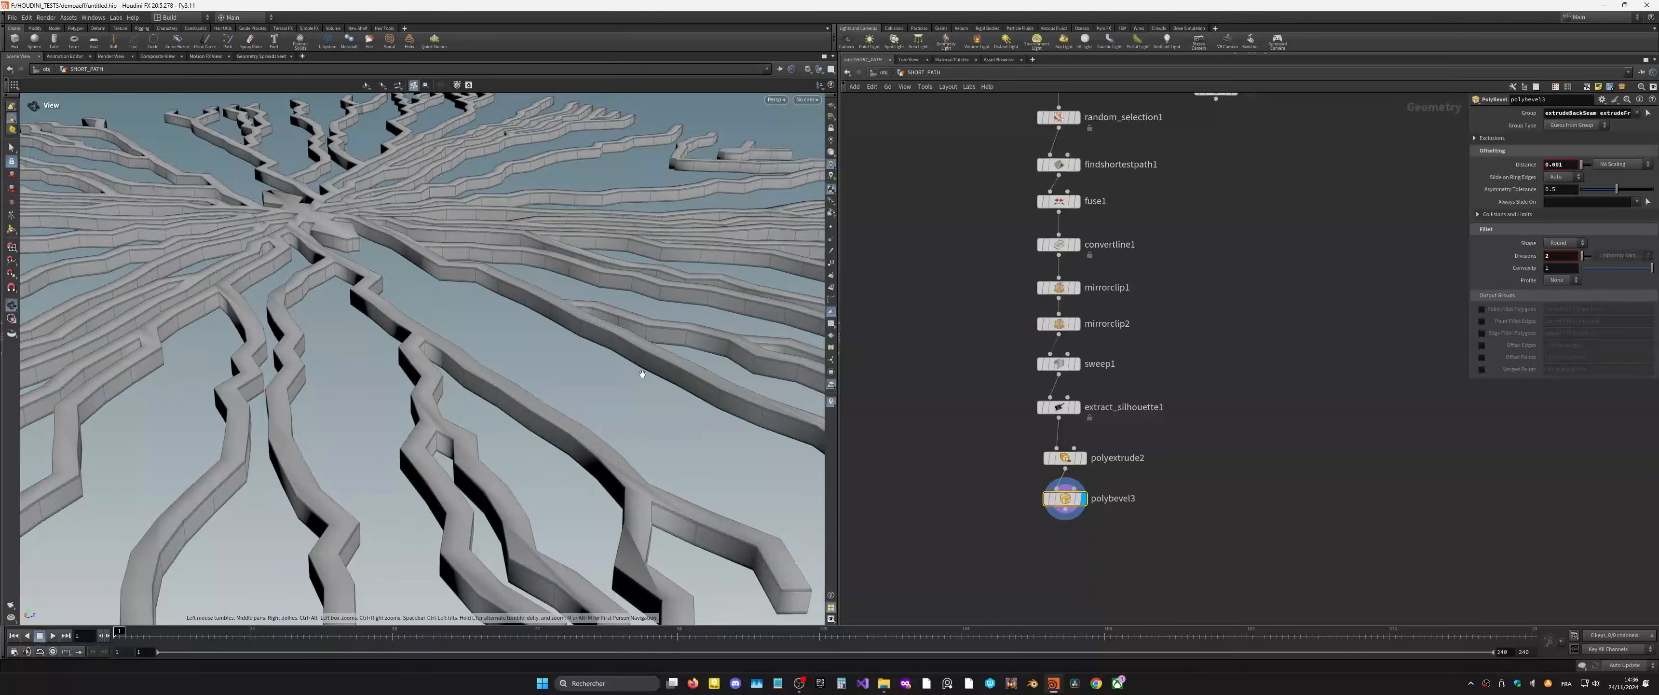
{"action": "right_click_drag", "start_coordinate": [638, 371], "coordinate": [502, 386]}
{"action": "left_click_drag", "start_coordinate": [502, 387], "coordinate": [567, 386]}
{"action": "scroll", "coordinate": [987, 412], "scroll_direction": "down", "scroll_amount": 6}
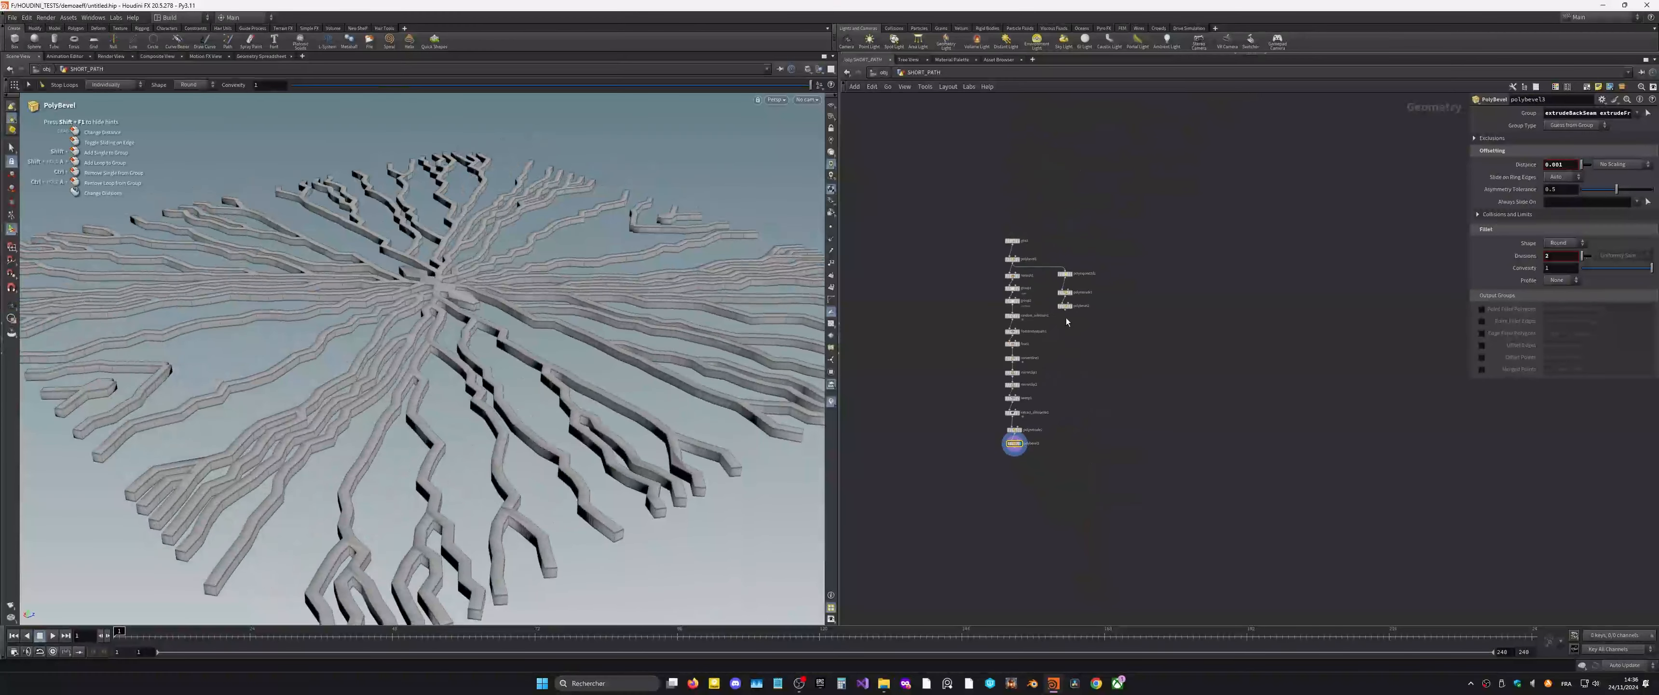
Step: Display the main panel's PolyBevel and route a wire with a dot from its output down beside the node chain
{"action": "scroll", "coordinate": [1046, 259], "scroll_direction": "up", "scroll_amount": 3}
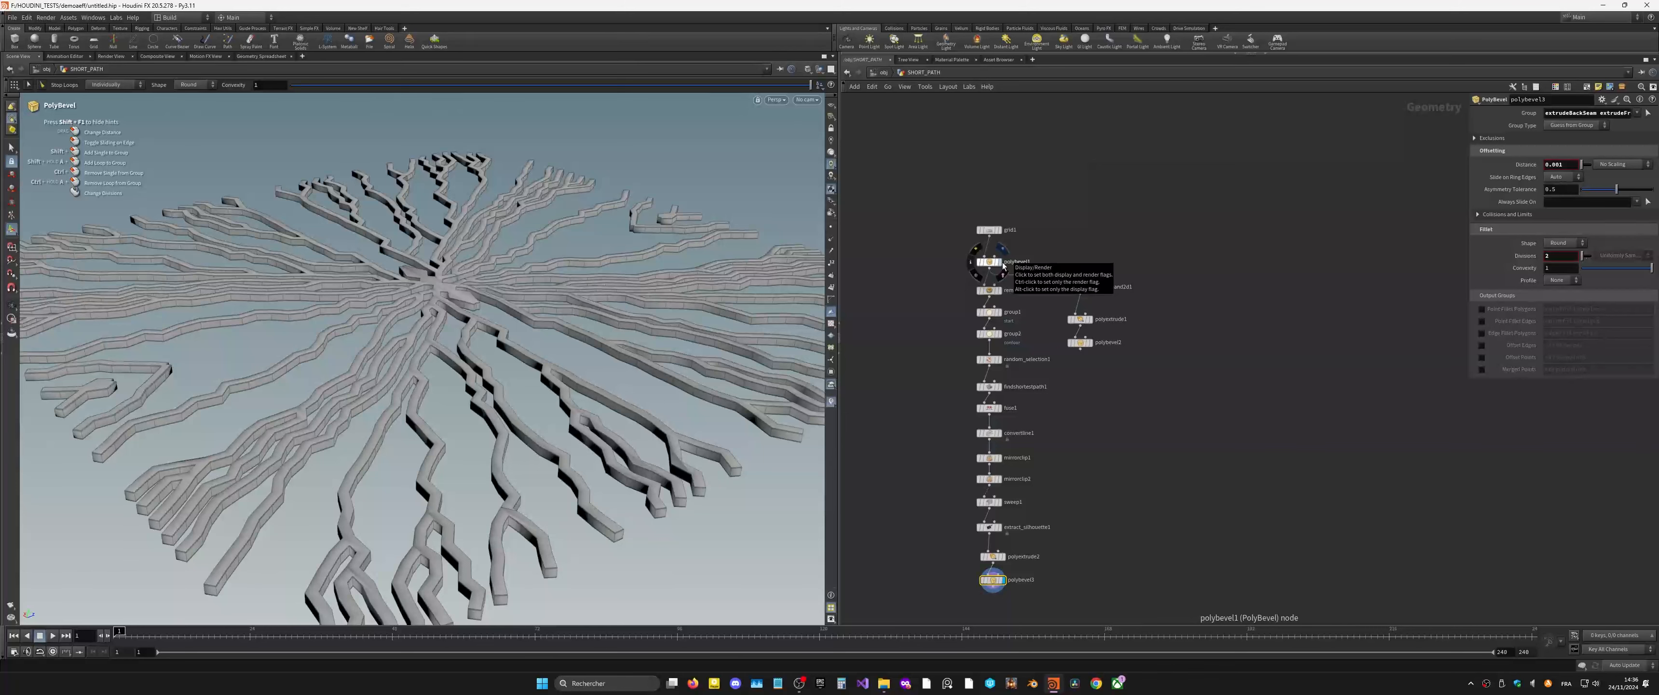
{"action": "left_click", "coordinate": [1000, 261]}
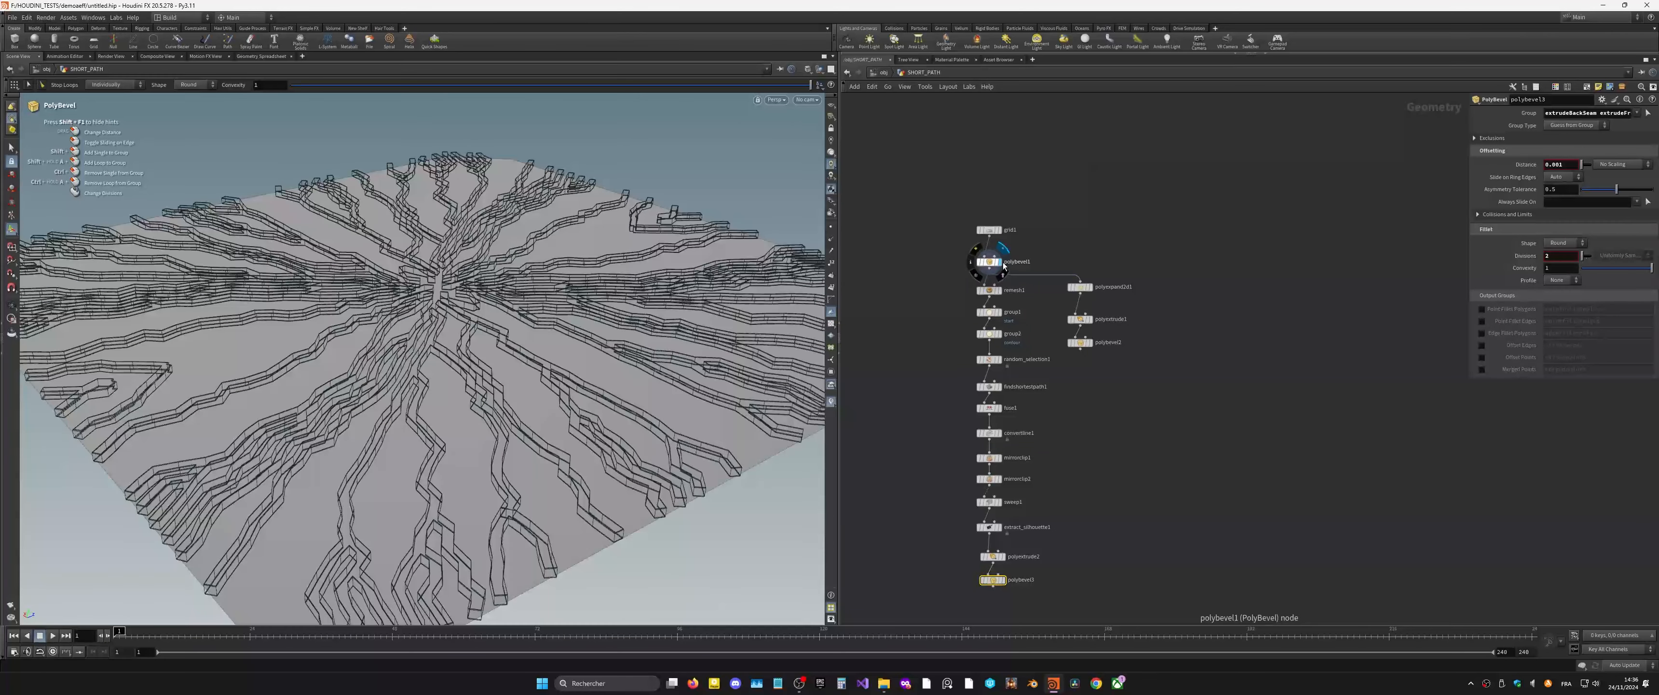
{"action": "left_click", "coordinate": [979, 261]}
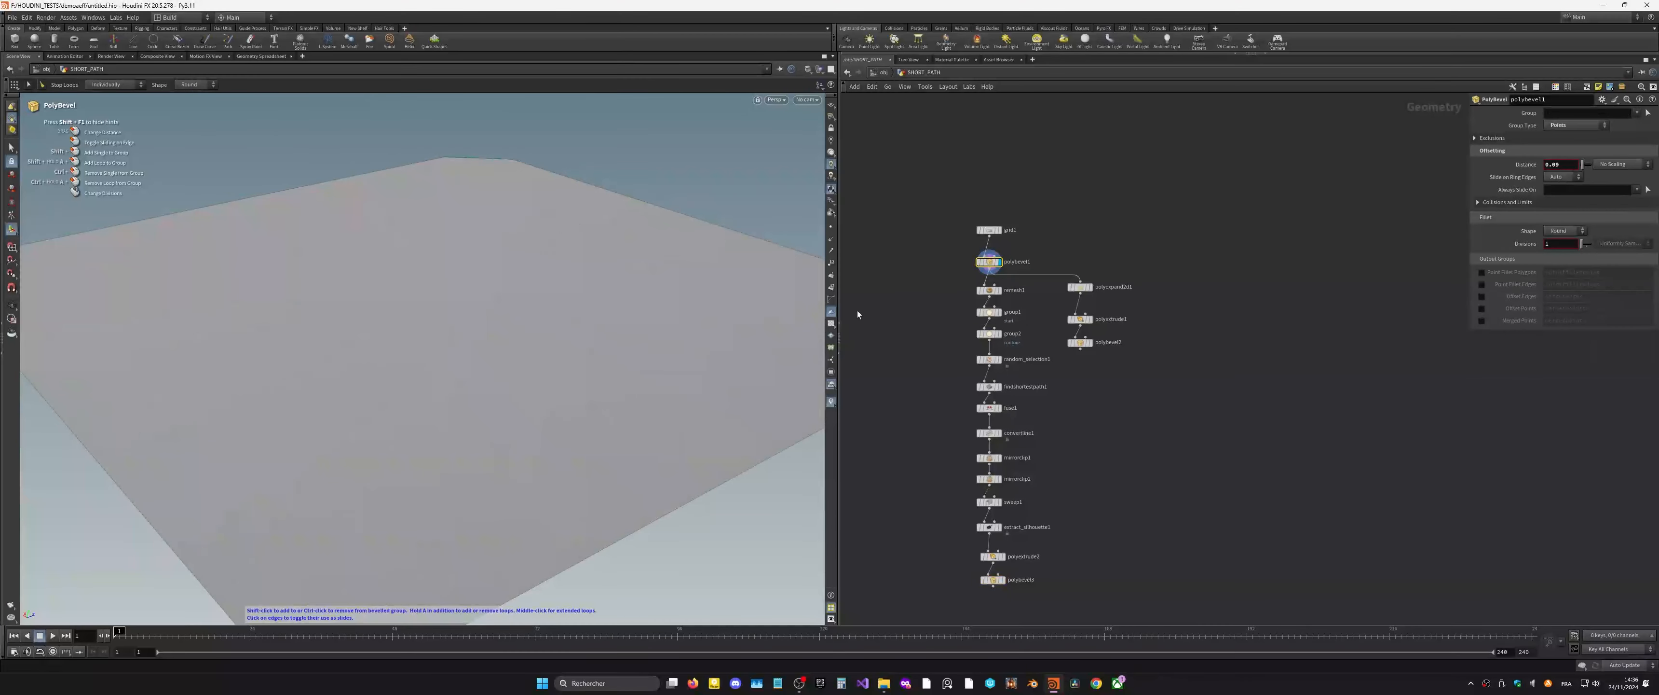
{"action": "left_click", "coordinate": [987, 272]}
{"action": "left_click", "coordinate": [909, 593], "text": "alt"}
Step: Add a Boolean below the branches' PolyBevel, connecting the panel to its first input and the bevelled branches to its second
{"action": "scroll", "coordinate": [915, 554], "scroll_direction": "up", "scroll_amount": 4}
{"action": "key", "text": "Tab"}
{"action": "type", "text": "bool"}
{"action": "key", "text": "Return"}
{"action": "left_click", "coordinate": [970, 453]}
{"action": "left_click_drag", "start_coordinate": [959, 449], "coordinate": [998, 435]}
{"action": "left_click_drag", "start_coordinate": [1020, 382], "coordinate": [1005, 420]}
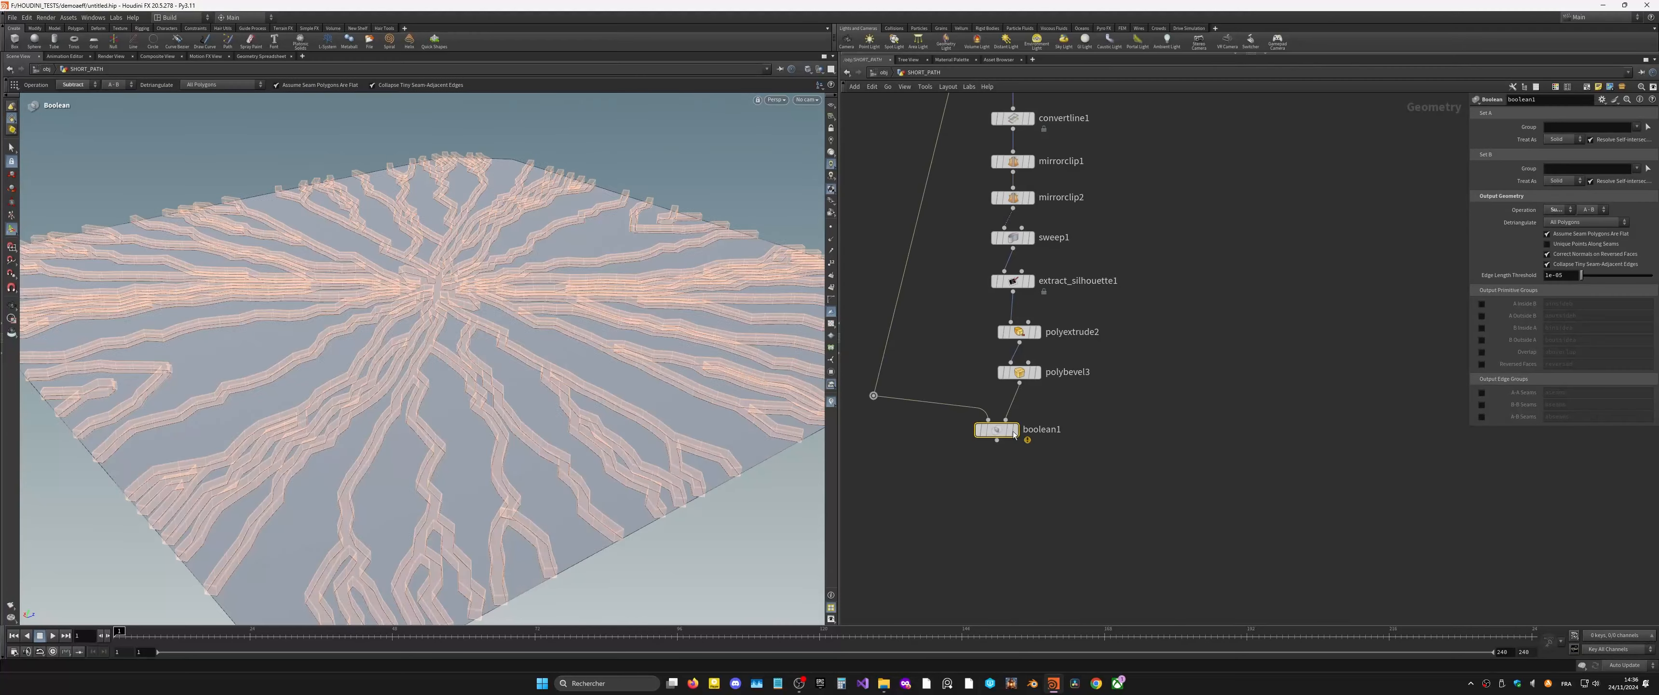
Step: Display the Boolean and treat its Set A as Surface
{"action": "left_click", "coordinate": [1016, 432]}
{"action": "key", "text": "Escape"}
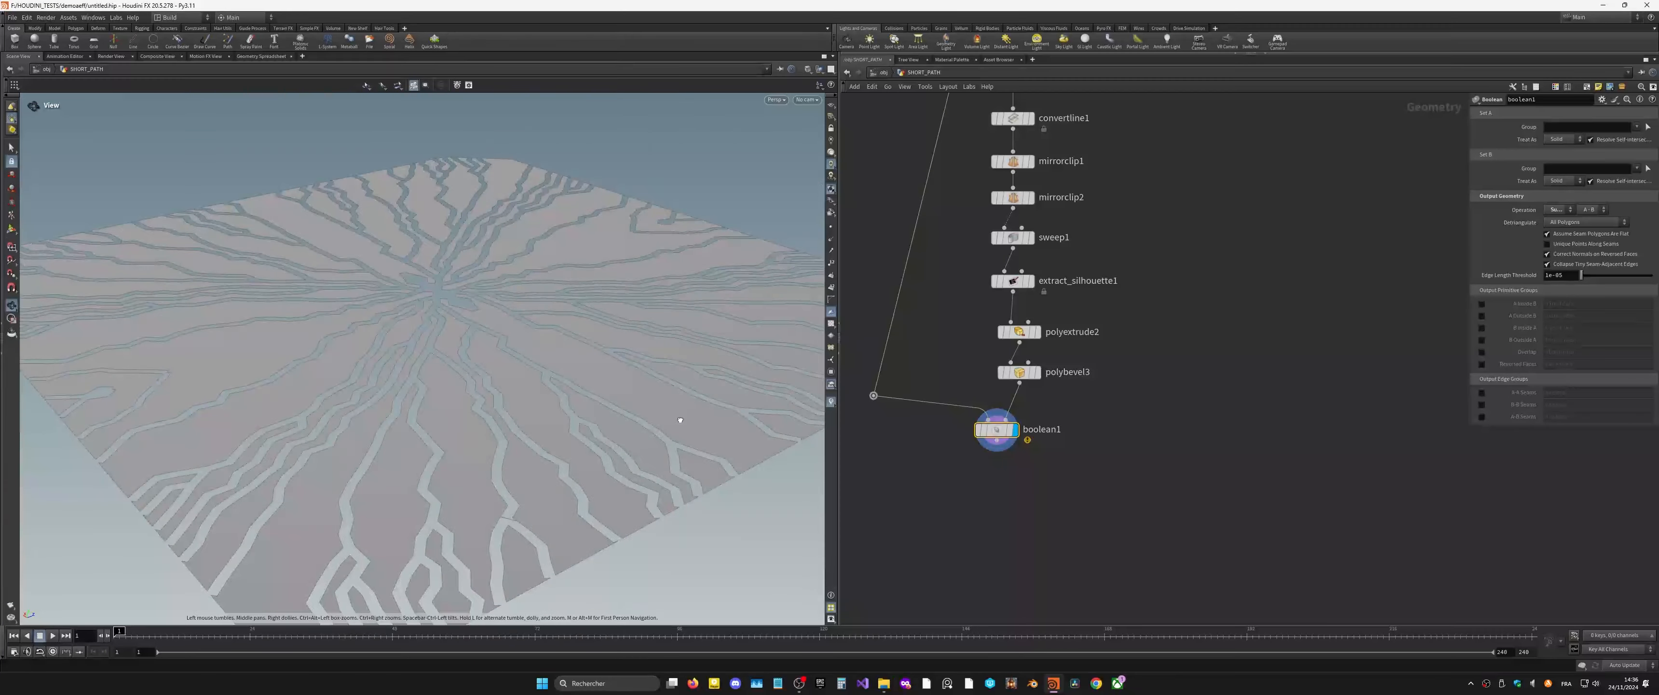
{"action": "left_click_drag", "start_coordinate": [678, 419], "coordinate": [680, 448]}
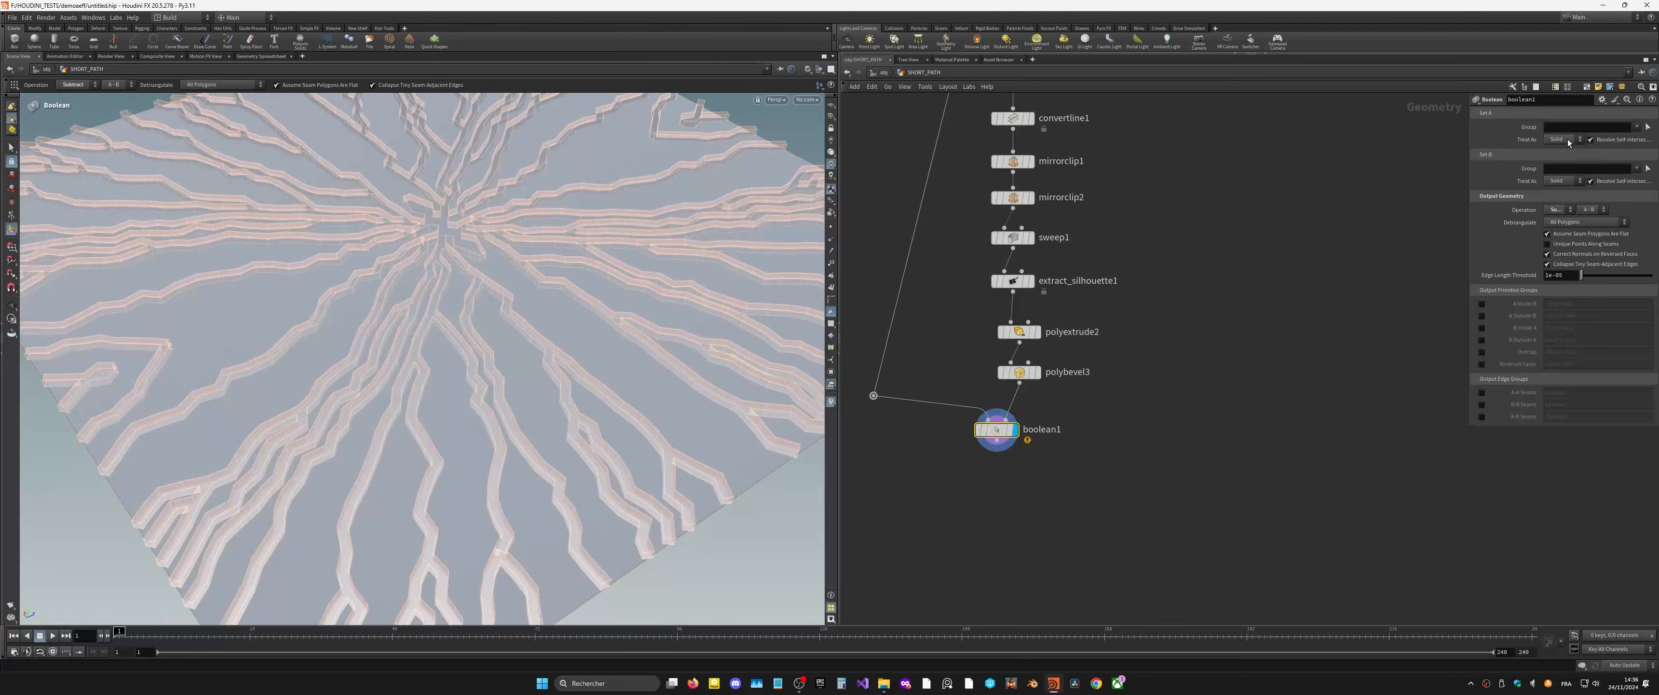
{"action": "left_click", "coordinate": [1562, 140]}
{"action": "left_click", "coordinate": [1564, 158]}
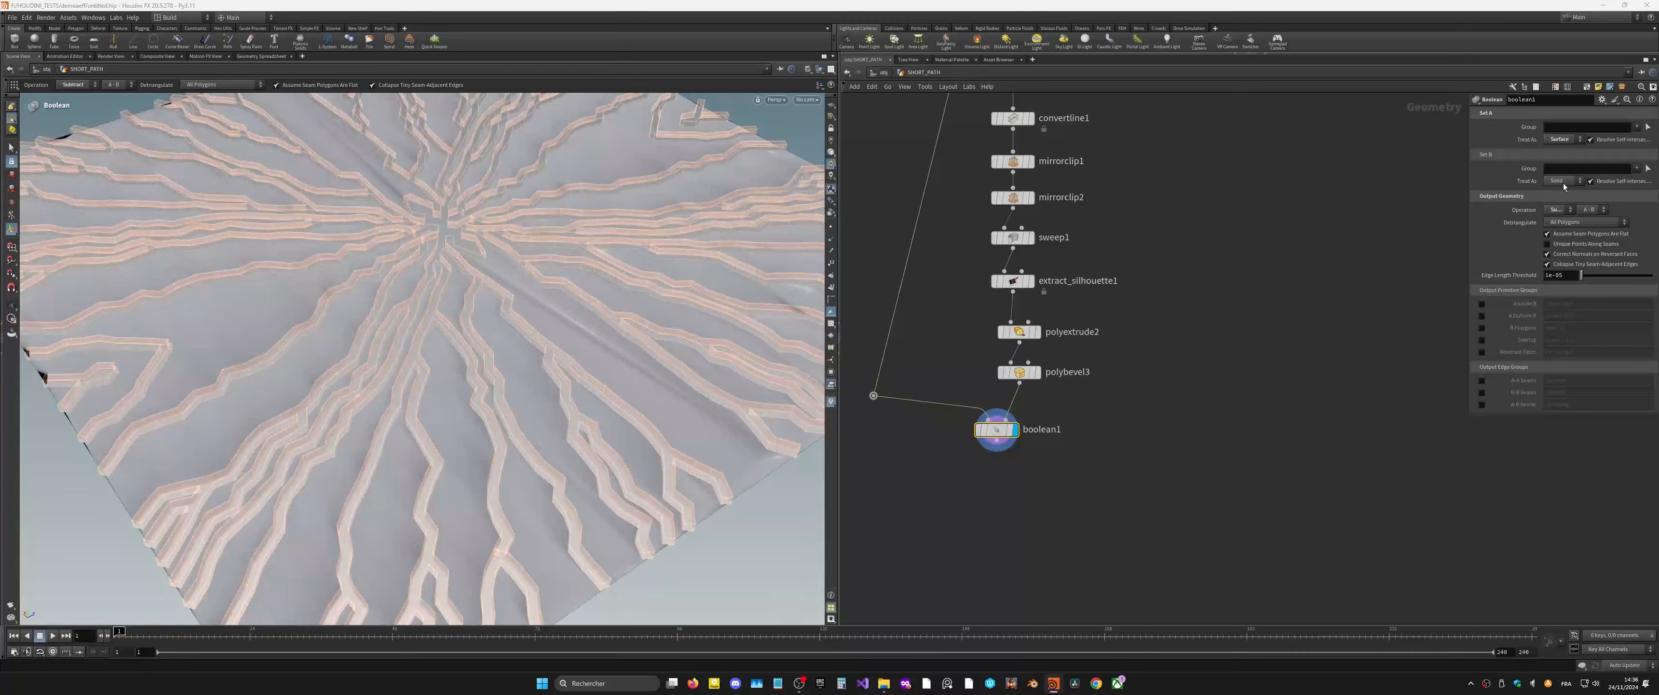
Step: Set the Boolean's operation to Union and check the joined panel and branches from low angles
{"action": "left_click", "coordinate": [1559, 211]}
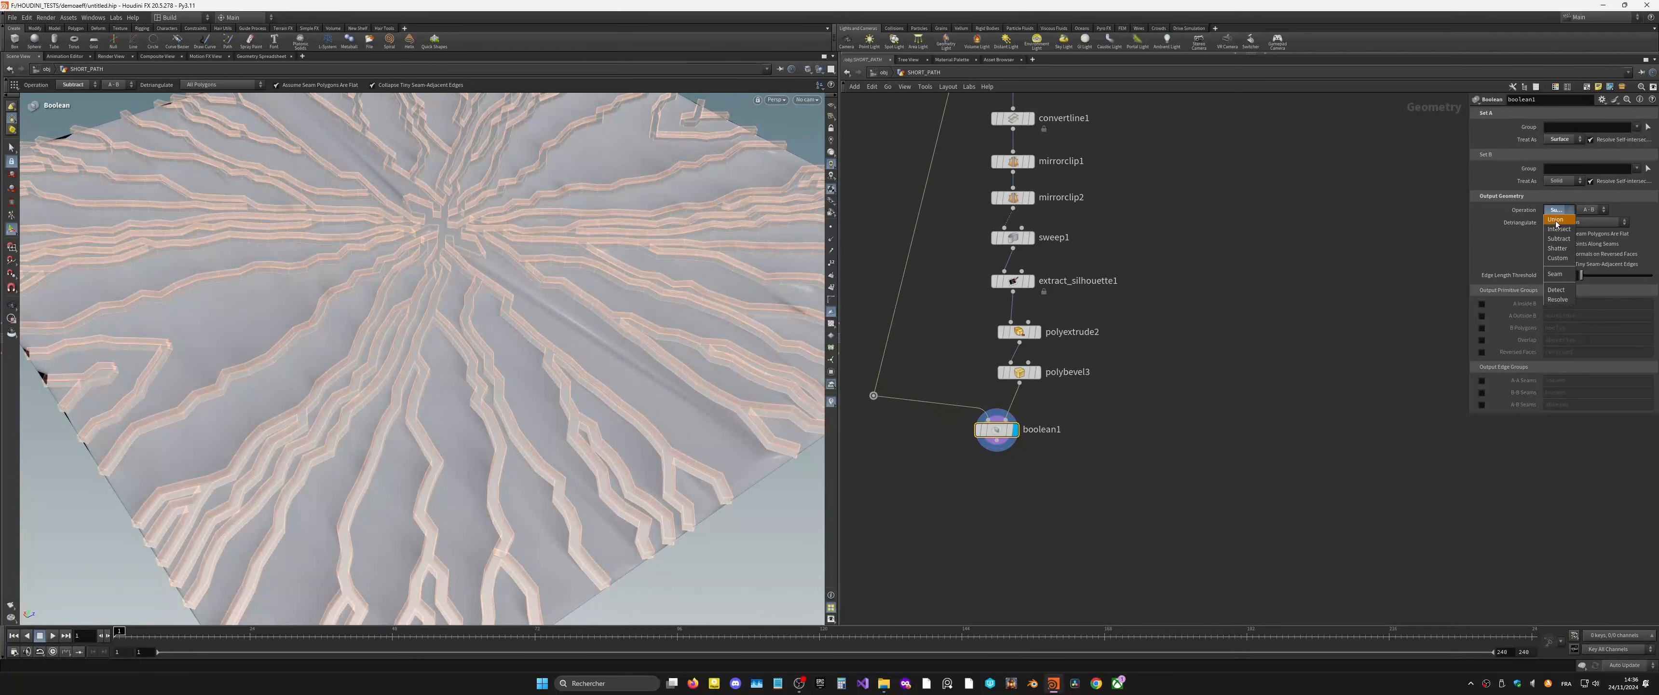
{"action": "left_click", "coordinate": [1556, 220]}
{"action": "key", "text": "Escape"}
{"action": "left_click_drag", "start_coordinate": [681, 459], "coordinate": [646, 365]}
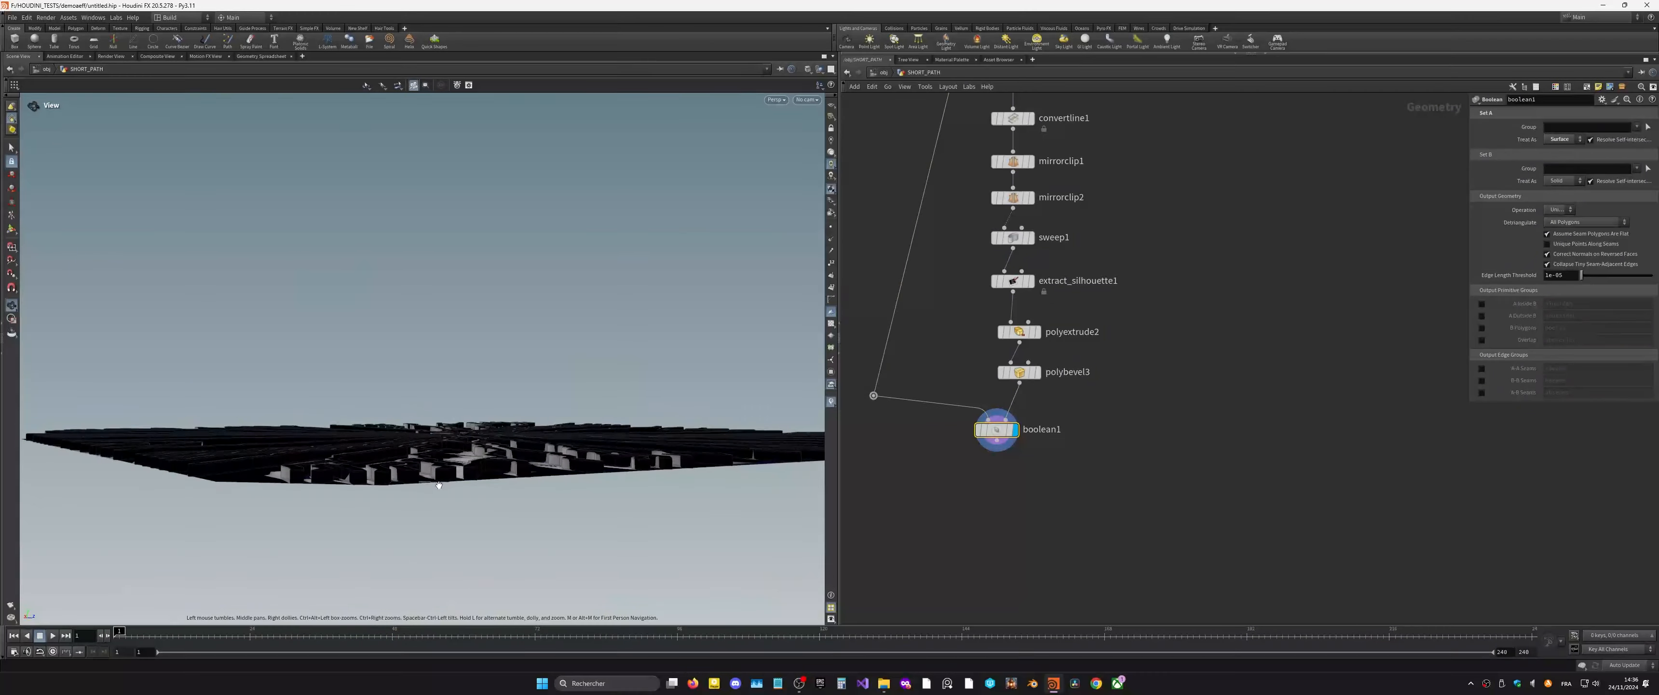
{"action": "right_click_drag", "start_coordinate": [646, 365], "coordinate": [647, 452]}
{"action": "left_click_drag", "start_coordinate": [648, 452], "coordinate": [570, 527]}
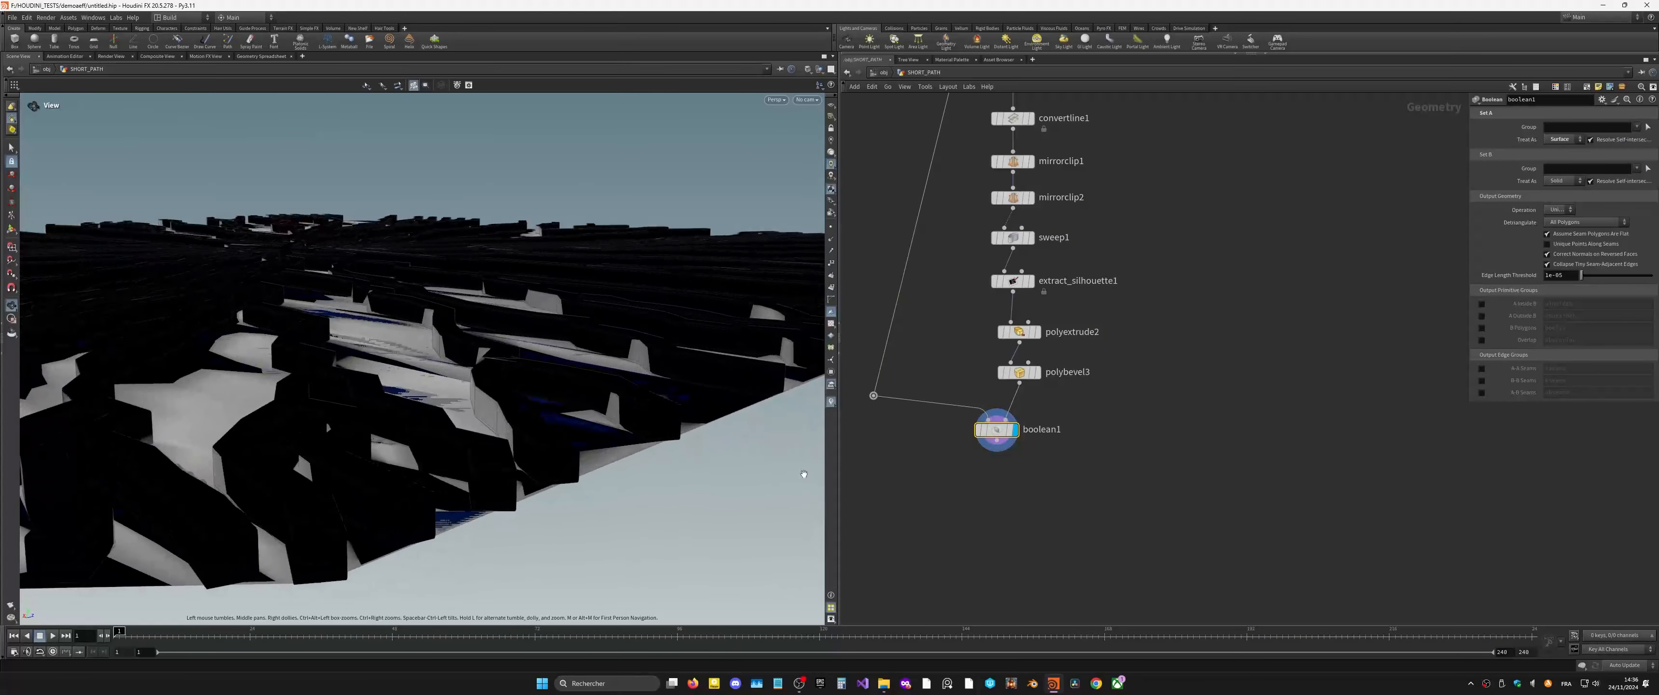
Step: Move the Boolean down and insert a Transform between the branches' PolyBevel and the Boolean
{"action": "left_click_drag", "start_coordinate": [1006, 431], "coordinate": [1014, 467]}
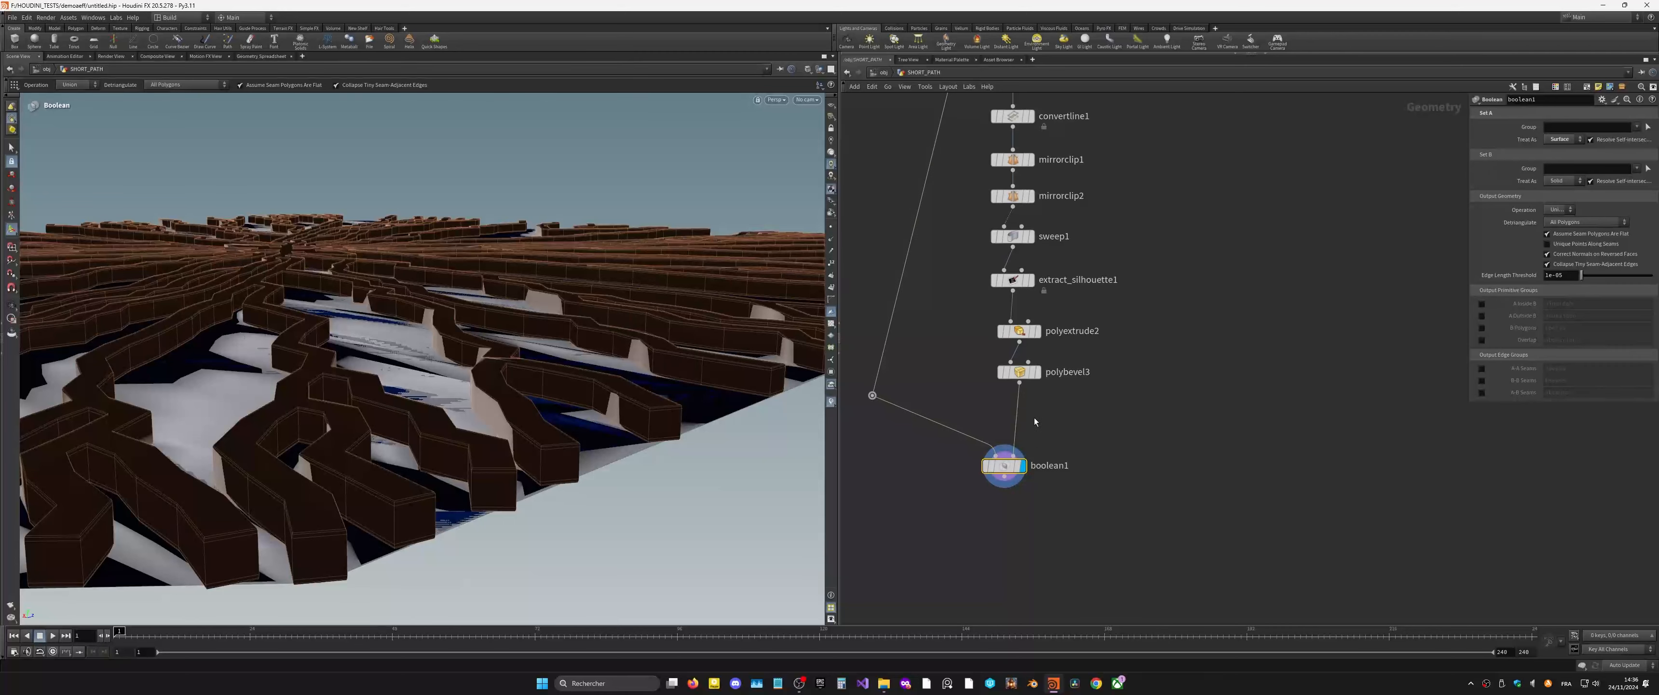
{"action": "key", "text": "Tab"}
{"action": "type", "text": "tr"}
{"action": "left_click", "coordinate": [1138, 25]}
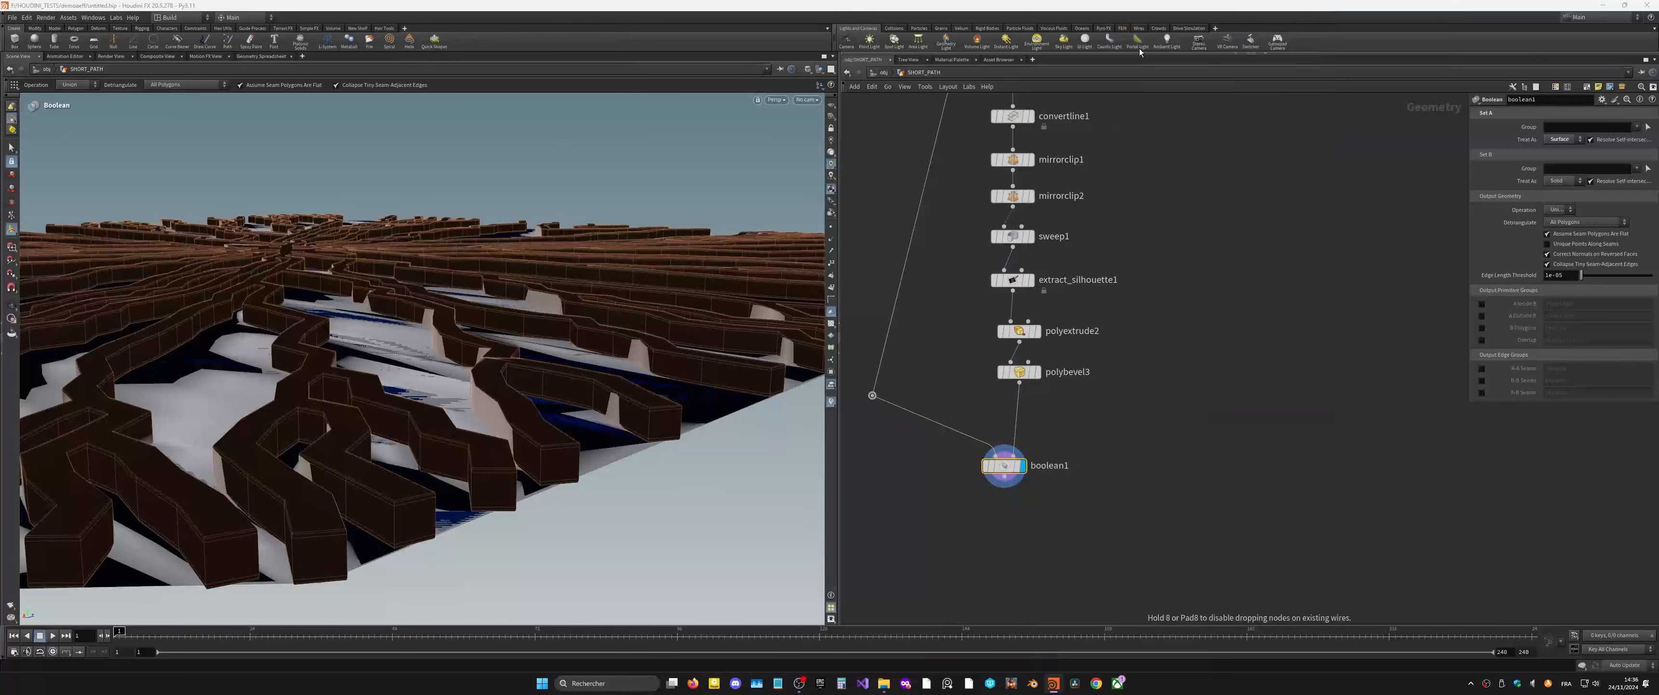
{"action": "left_click", "coordinate": [1020, 409]}
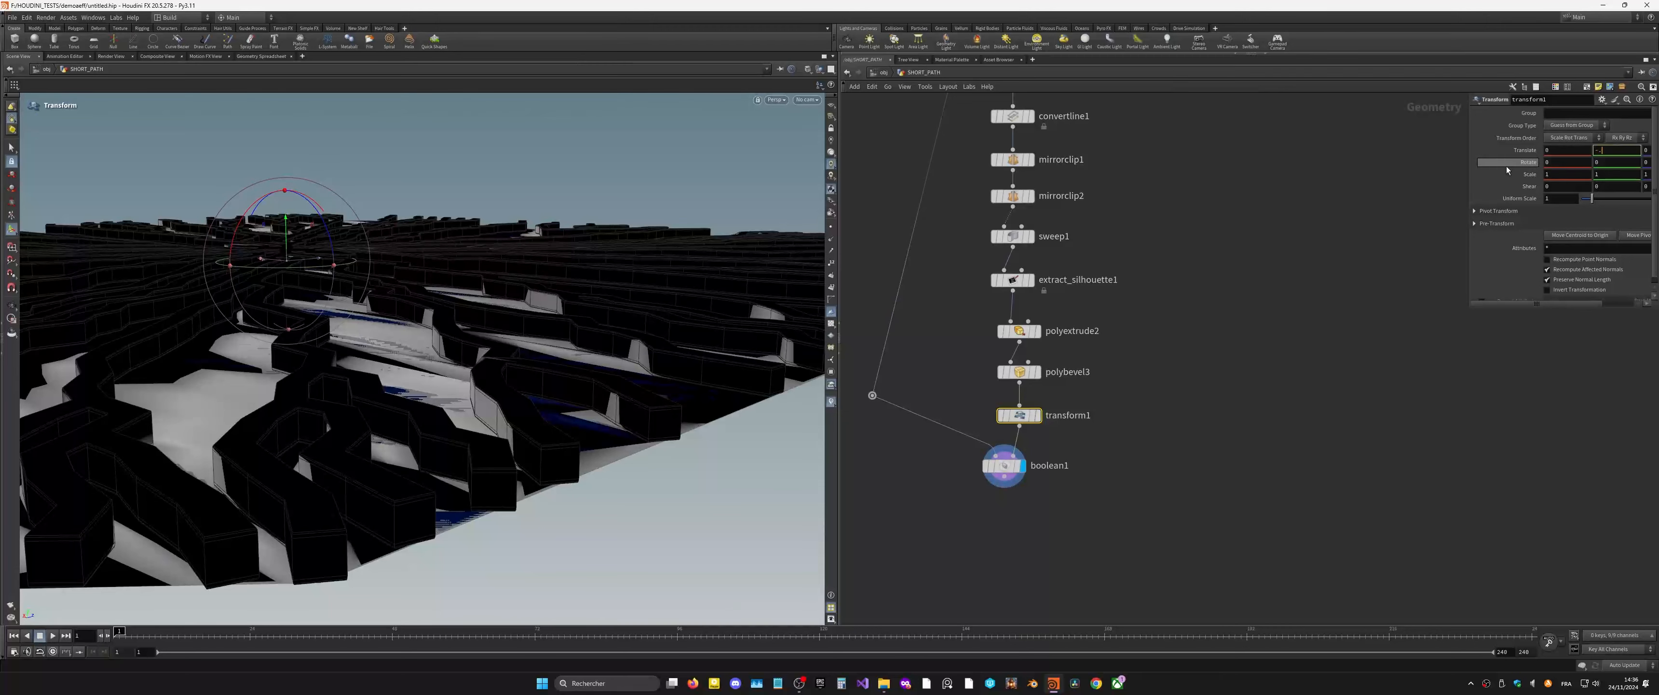
Step: Set the Transform's Y translation to -0.001 and check the lowered branches on the panel
{"action": "type", "text": "-.01"}
{"action": "key", "text": "Return"}
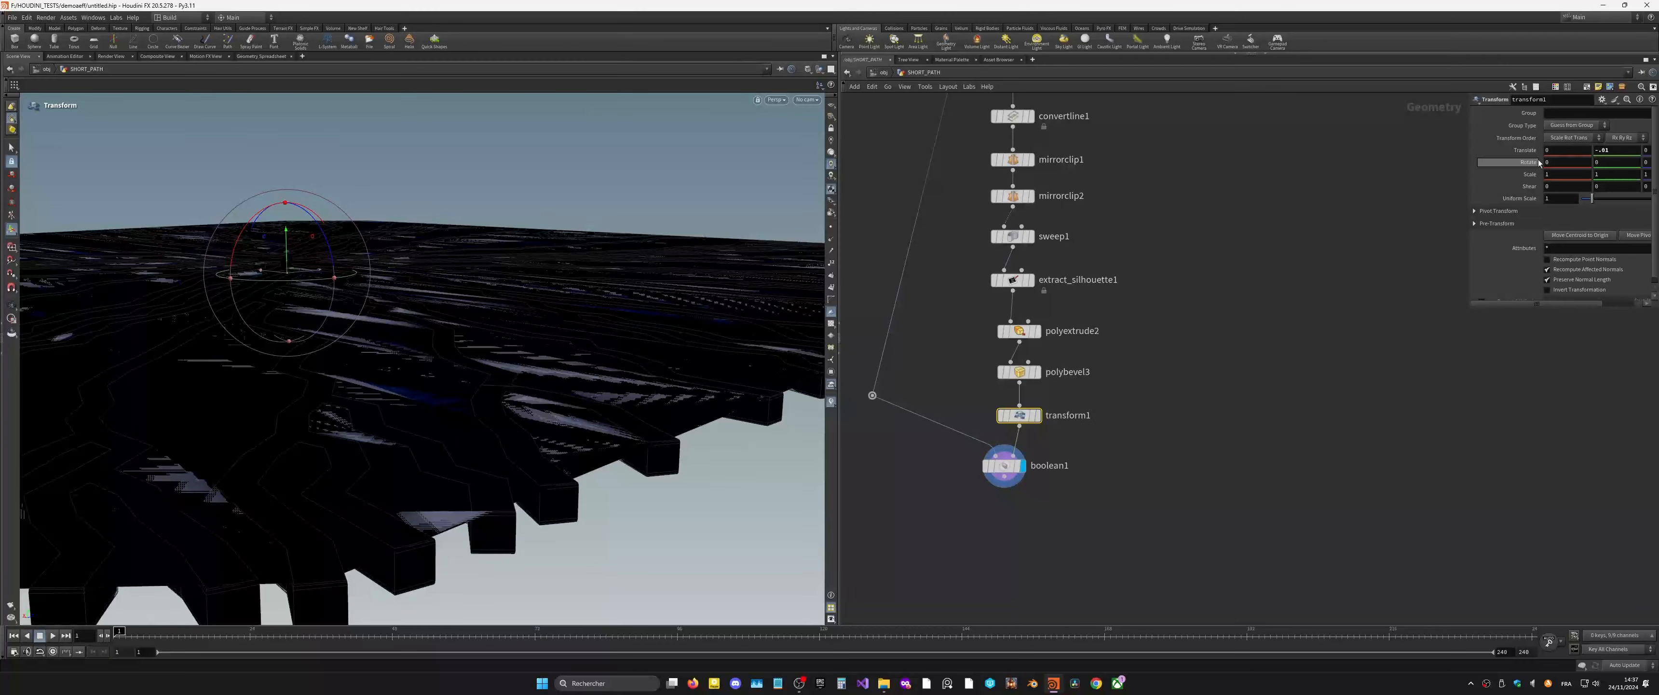
{"action": "key", "text": "Return"}
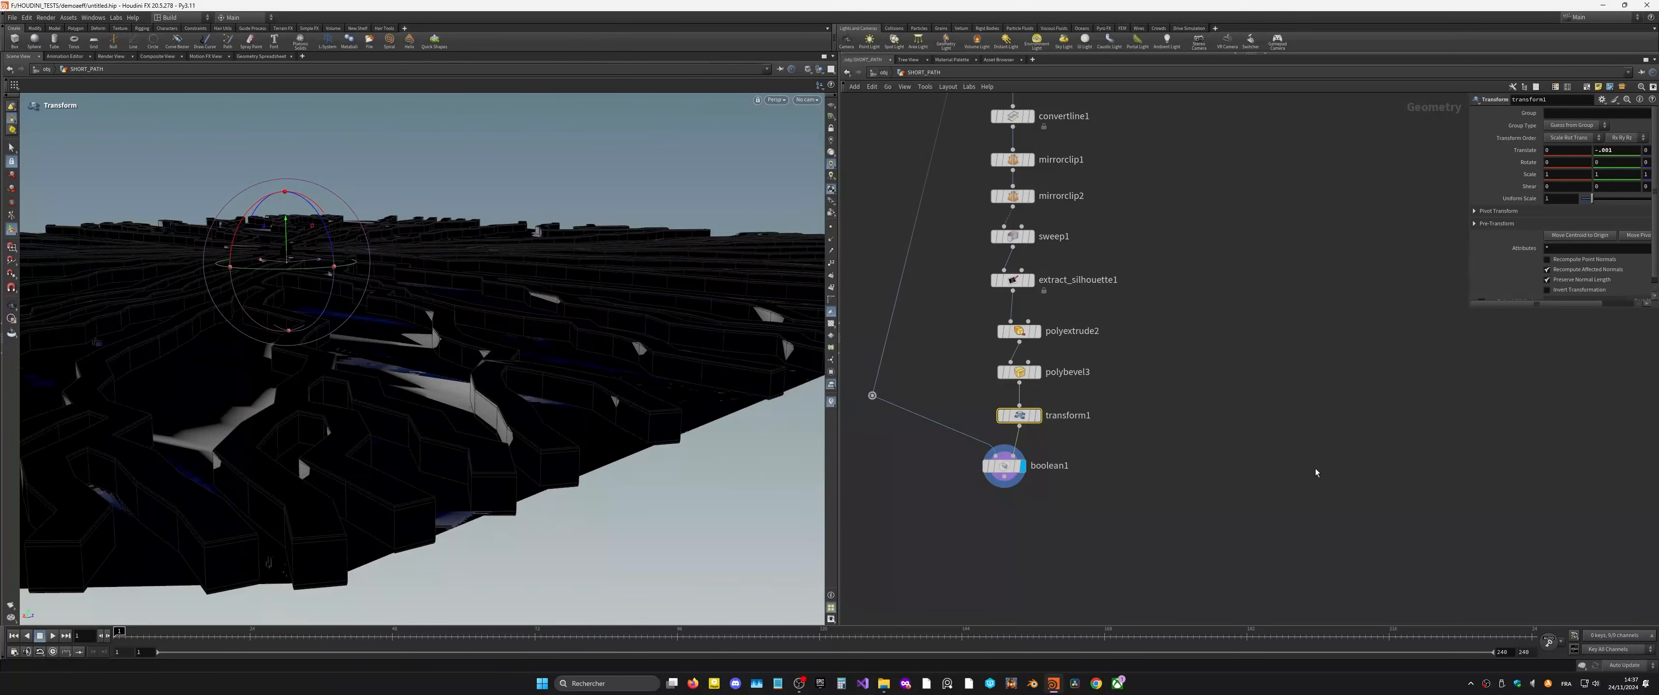
{"action": "left_click_drag", "start_coordinate": [635, 434], "coordinate": [580, 366], "text": "alt"}
{"action": "right_click_drag", "start_coordinate": [580, 366], "coordinate": [555, 386], "text": "alt"}
{"action": "left_click_drag", "start_coordinate": [556, 386], "coordinate": [534, 430], "text": "alt"}
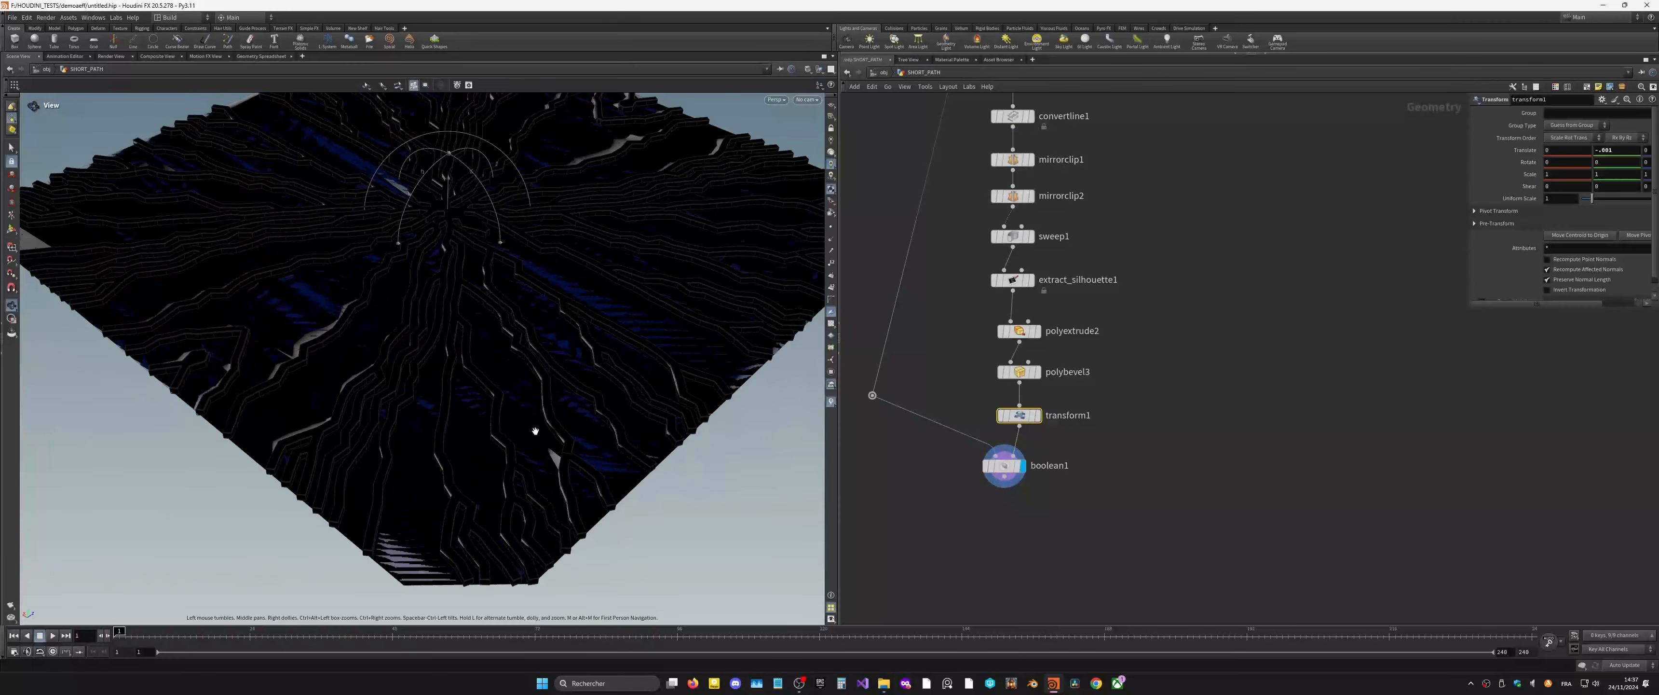
Step: Add a Normal node below the Boolean, connect it and display it
{"action": "key", "text": "Tab"}
{"action": "type", "text": "no"}
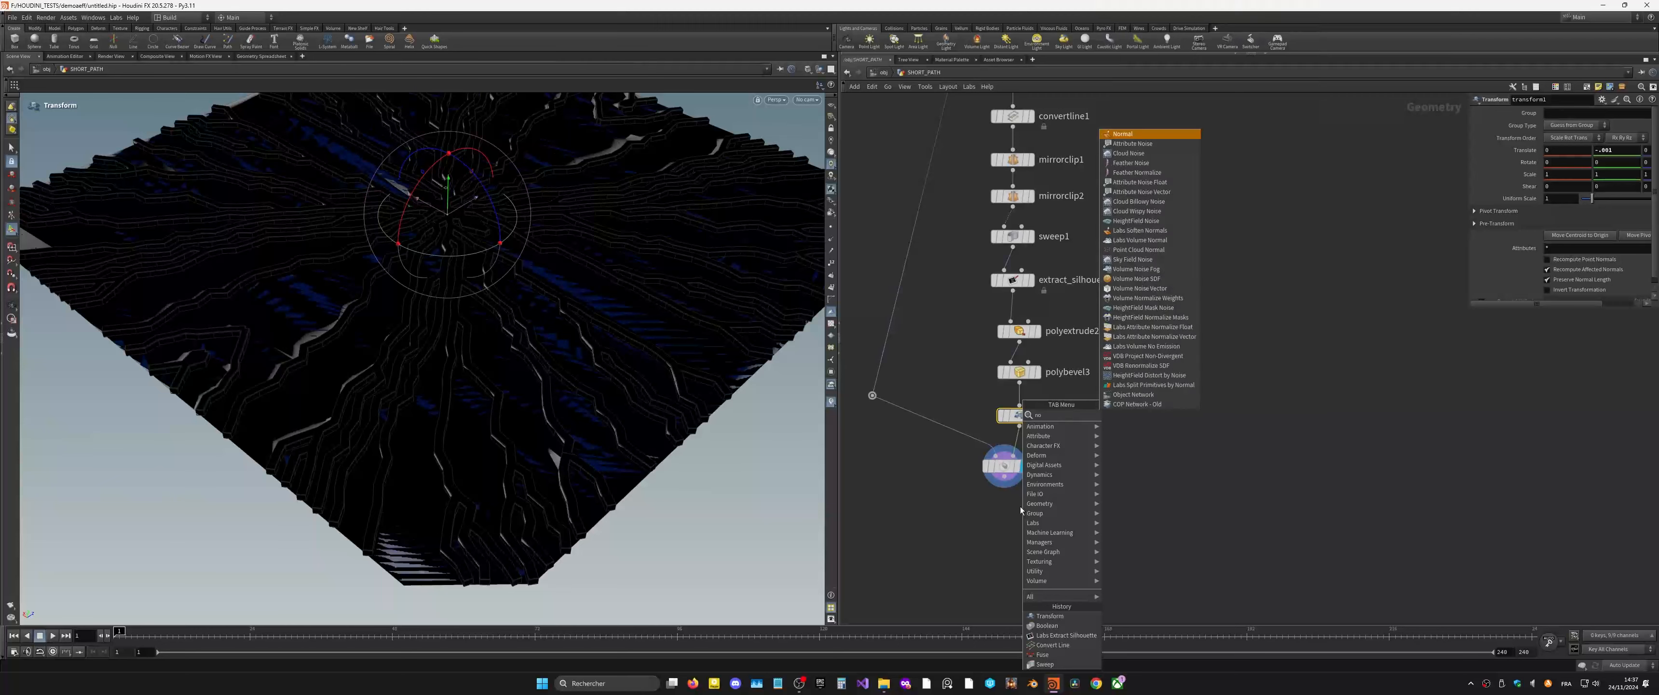
{"action": "key", "text": "Return"}
{"action": "left_click", "coordinate": [1008, 525]}
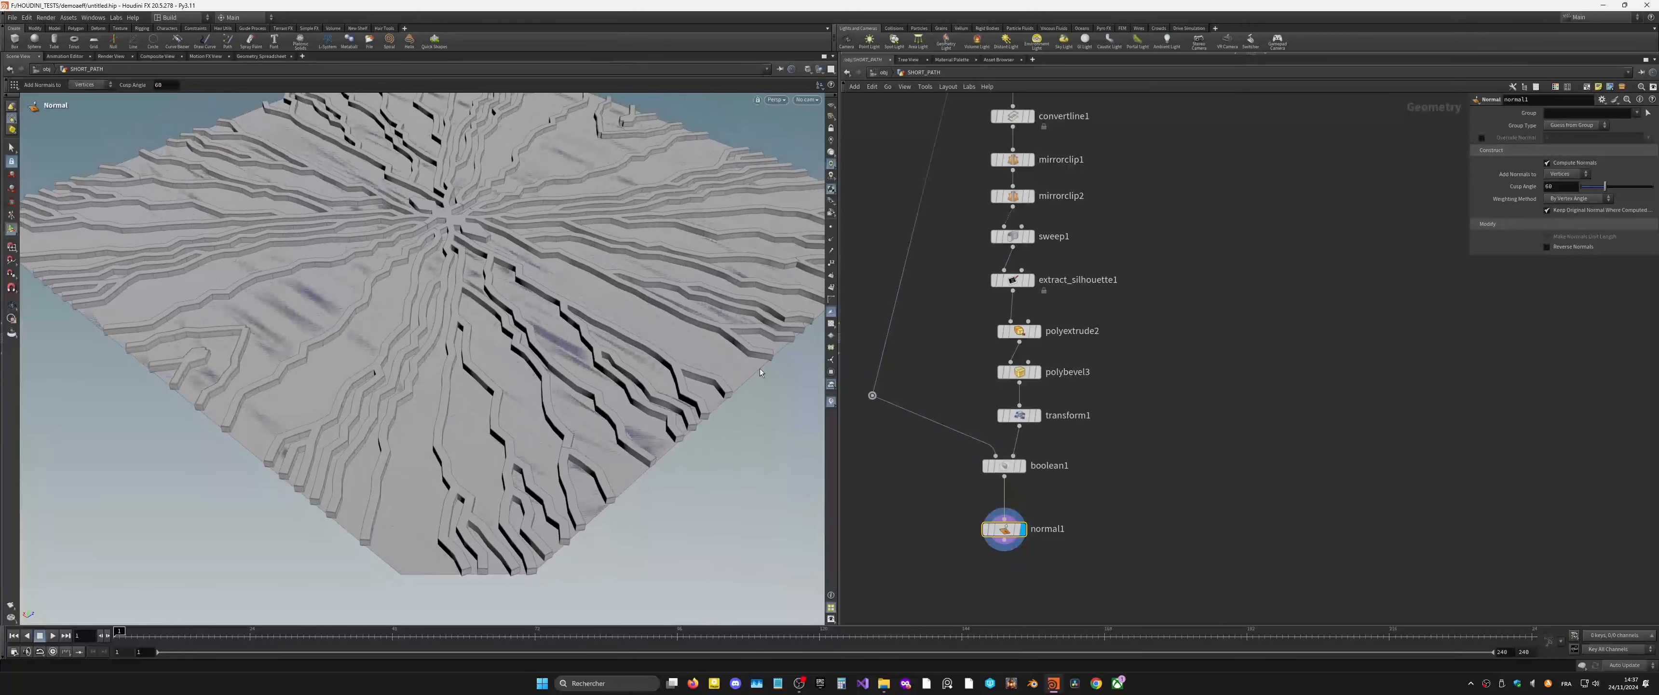
Step: Set the Boolean's Set A to be treated as Solid and check the result
{"action": "left_click", "coordinate": [1000, 463]}
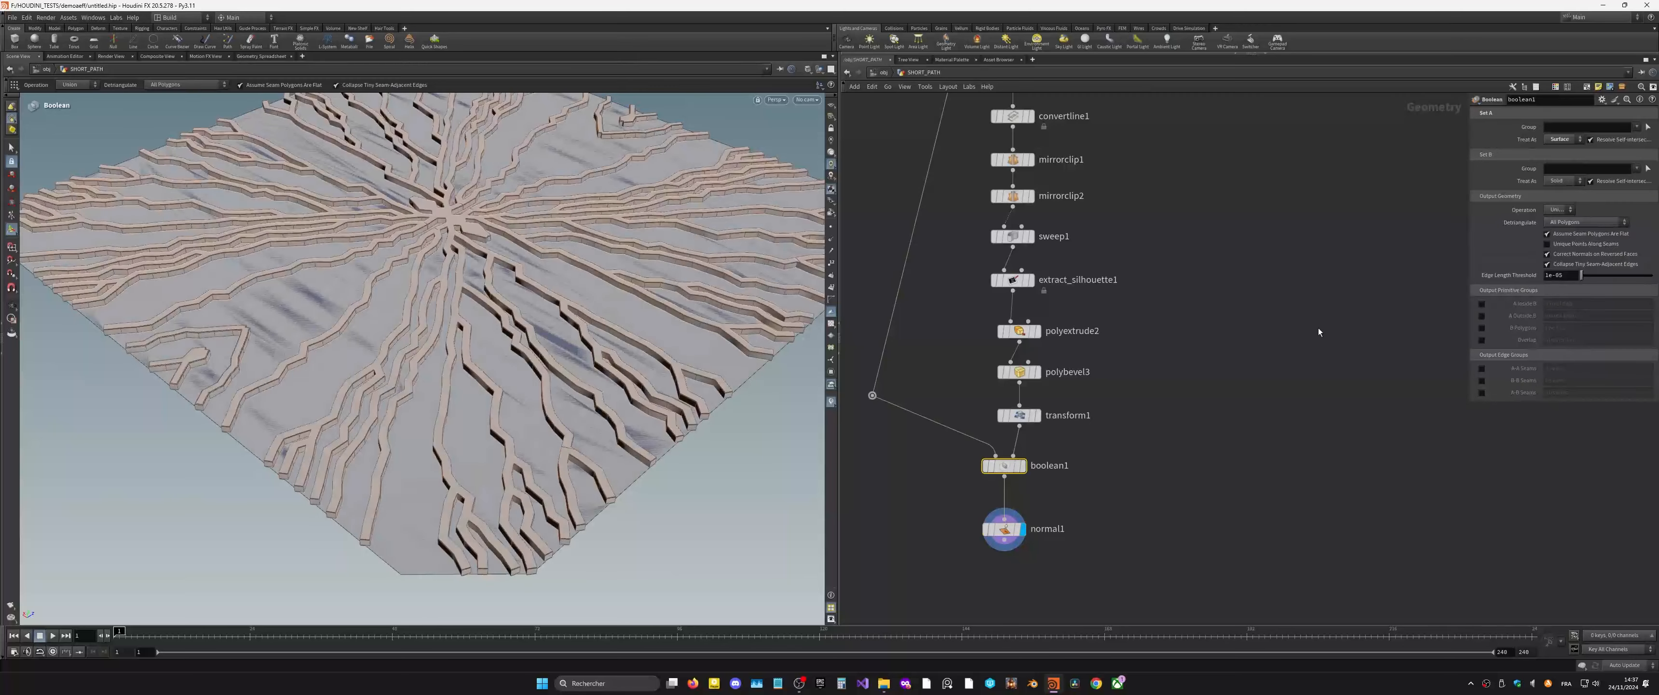
{"action": "left_click", "coordinate": [1562, 139]}
{"action": "left_click", "coordinate": [1558, 143]}
{"action": "left_click_drag", "start_coordinate": [470, 425], "coordinate": [514, 381], "text": "alt"}
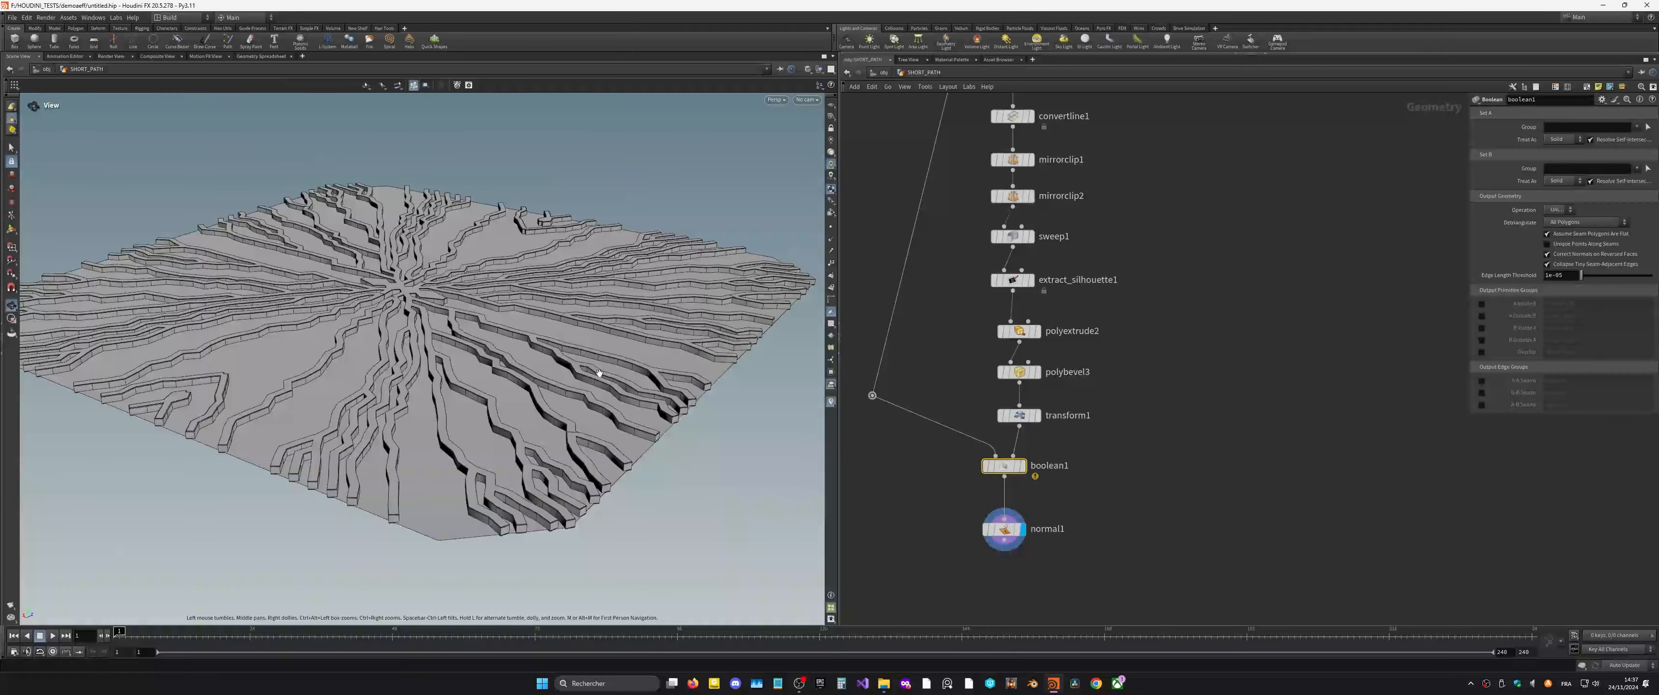
Step: Insert a PolyExtrude on the wire between the panel and the Boolean's first input
{"action": "key", "text": "Return"}
{"action": "key", "text": "Tab"}
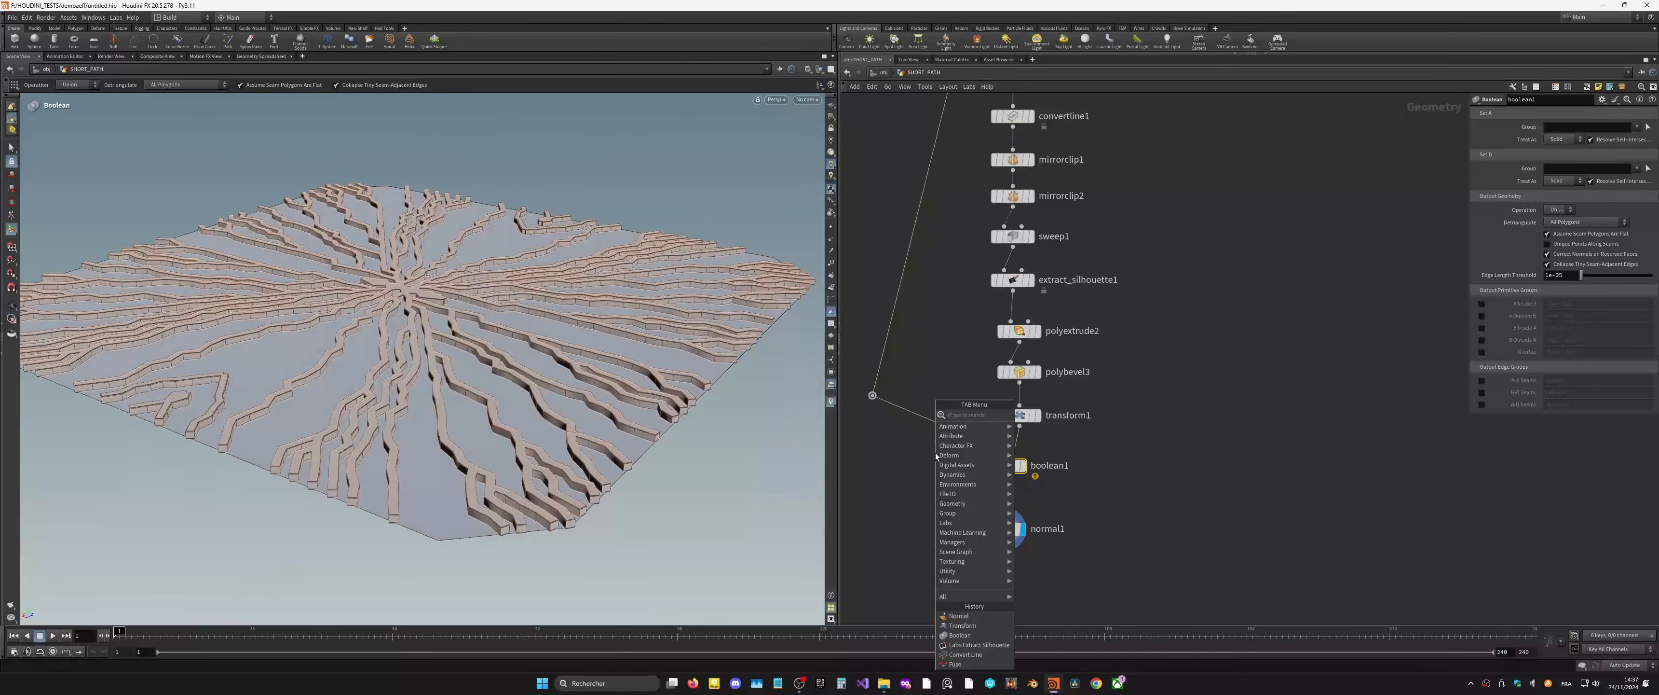
{"action": "type", "text": "extru"}
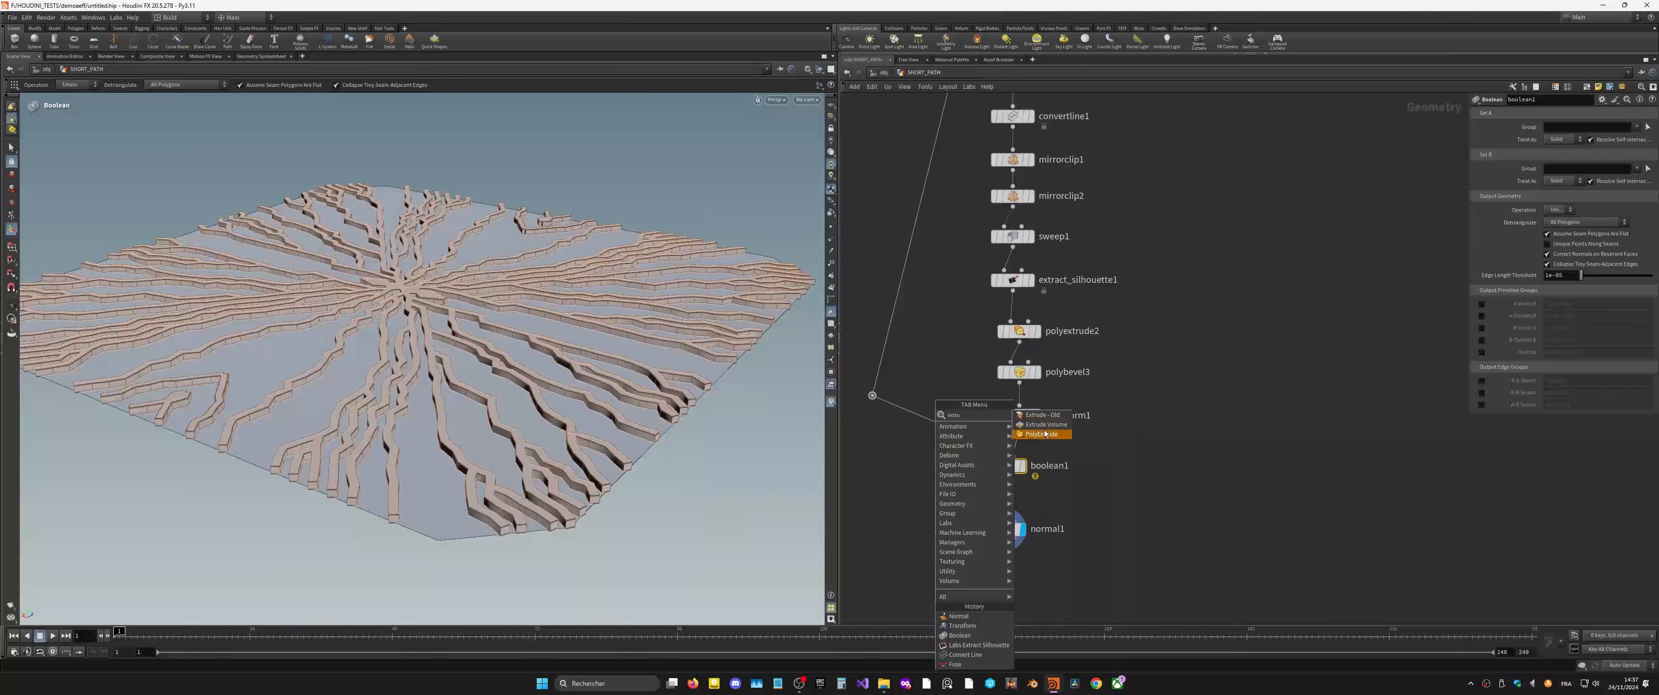
{"action": "left_click", "coordinate": [1037, 434]}
{"action": "left_click", "coordinate": [955, 437]}
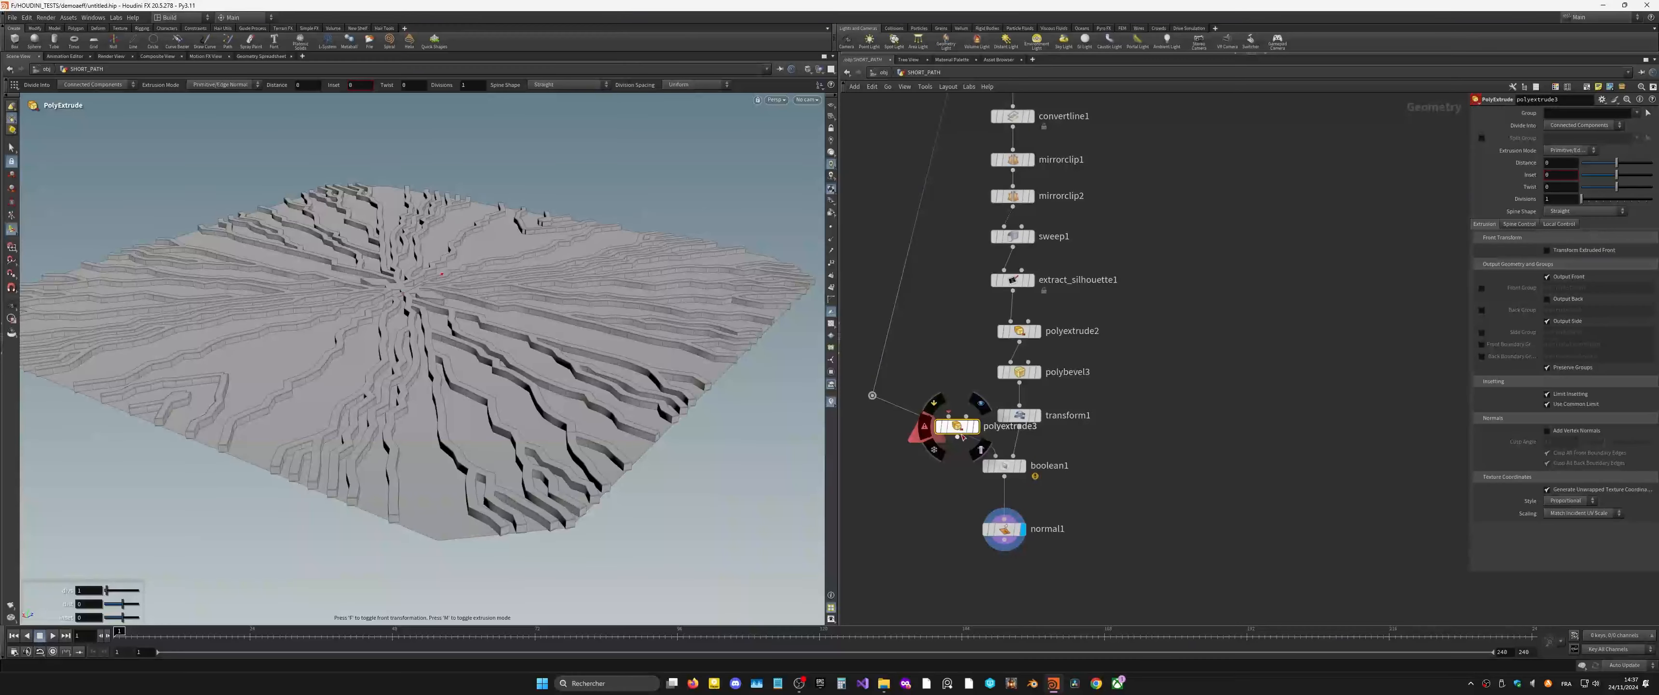
Step: Set the panel PolyExtrude's distance to -0.06, enable Output Back and check the thickened panel
{"action": "middle_click_drag", "start_coordinate": [1578, 163], "coordinate": [1539, 205]}
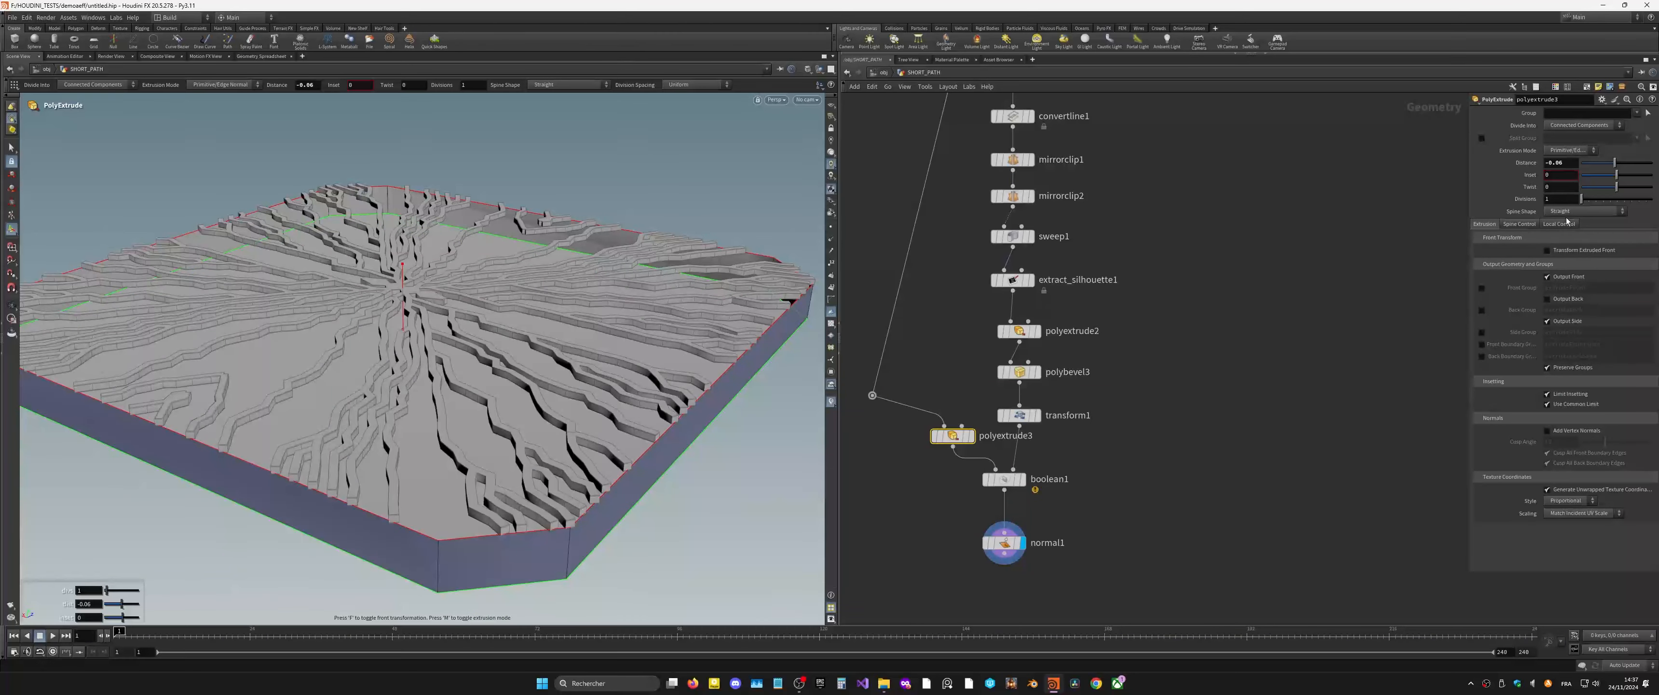
{"action": "left_click_drag", "start_coordinate": [592, 459], "coordinate": [555, 482], "text": "alt"}
{"action": "right_click_drag", "start_coordinate": [555, 482], "coordinate": [622, 459], "text": "alt"}
{"action": "left_click_drag", "start_coordinate": [623, 459], "coordinate": [589, 451], "text": "alt"}
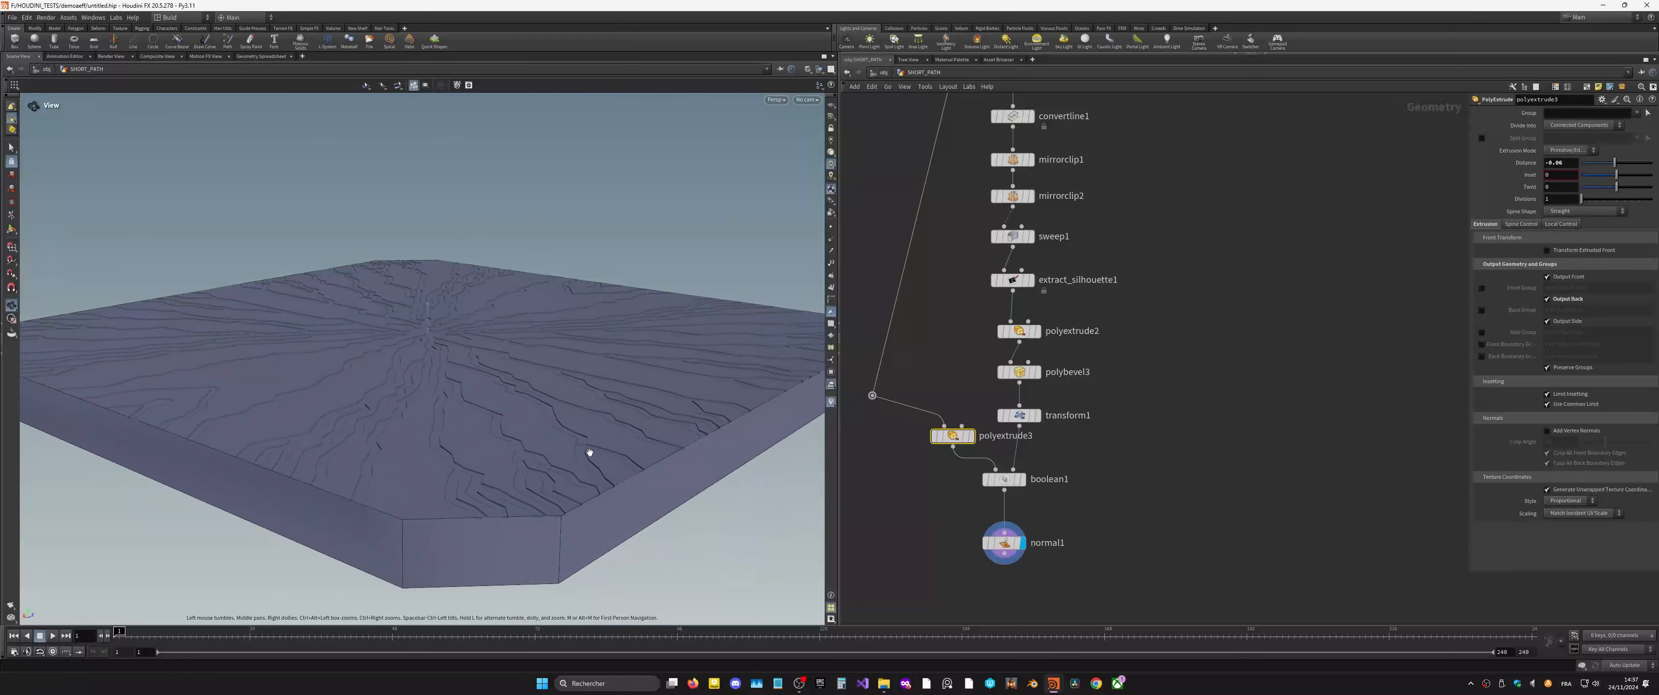
Step: Select Union as the Boolean's operation again and move the panel's PolyExtrude further away from the branch chain
{"action": "left_click", "coordinate": [1019, 484]}
{"action": "left_click", "coordinate": [1559, 209]}
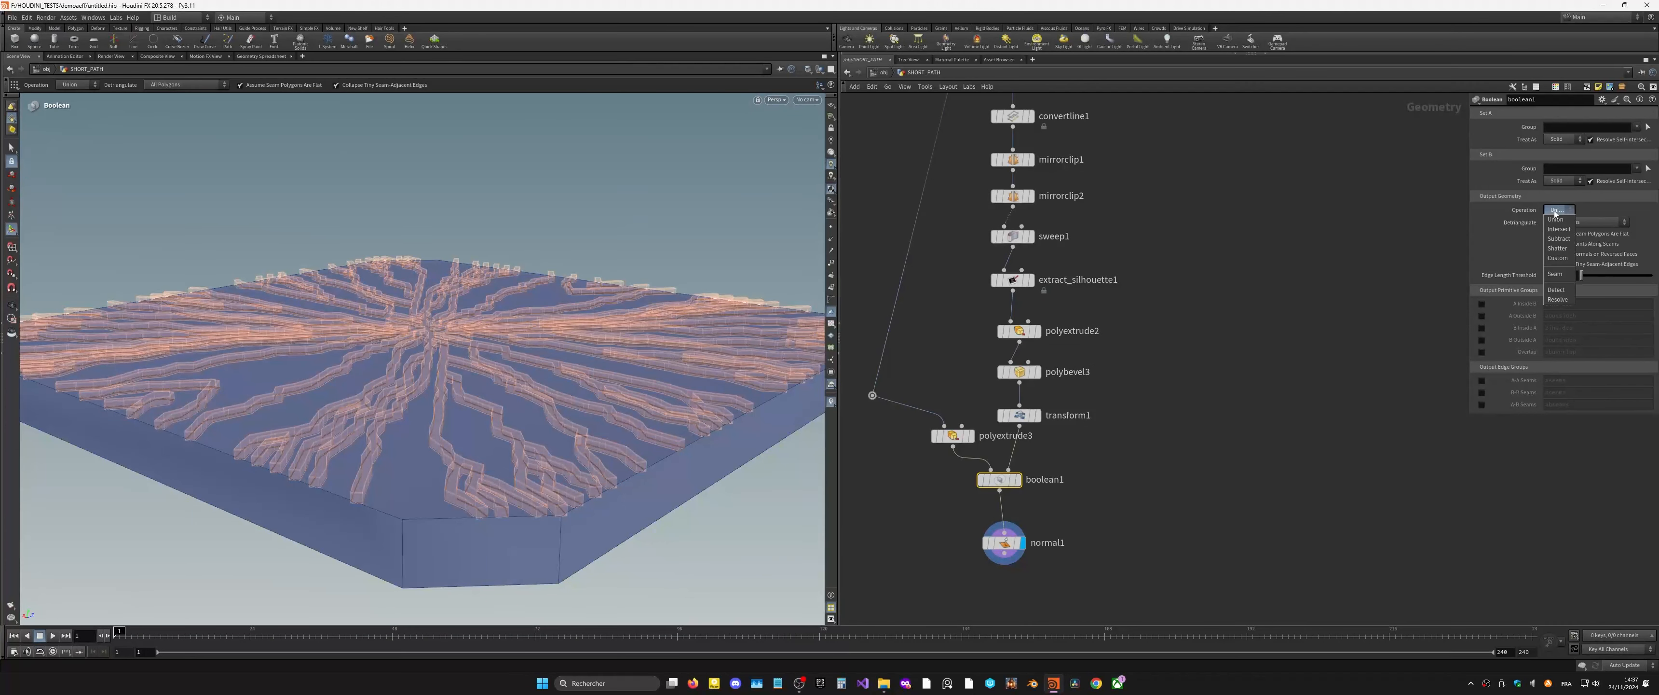
{"action": "left_click", "coordinate": [1556, 218]}
{"action": "left_click_drag", "start_coordinate": [948, 441], "coordinate": [925, 436]}
{"action": "key", "text": "Escape"}
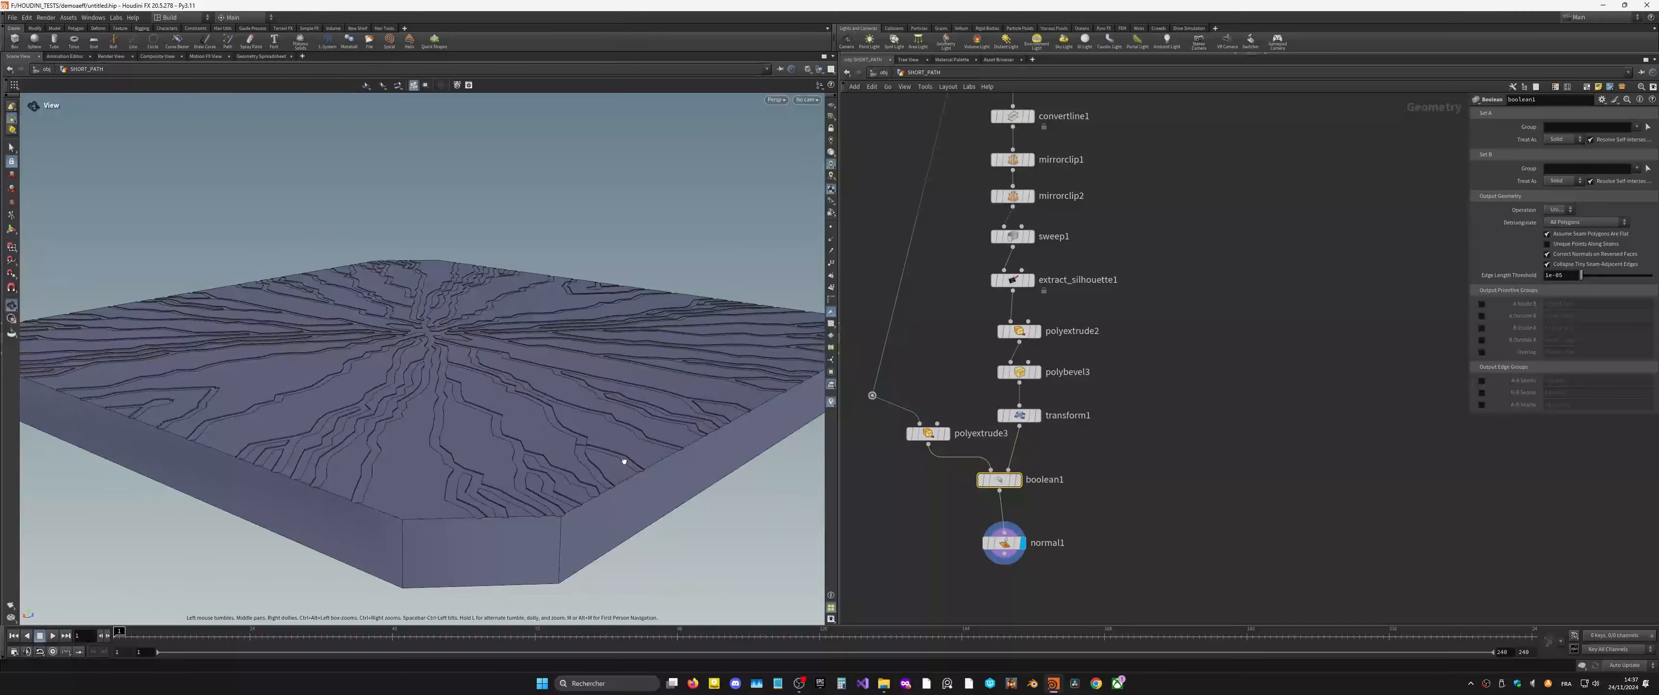
Step: Check the Transform's and panel PolyExtrude's outputs, insert a Reverse between the PolyExtrude and the Boolean, and display it
{"action": "left_click", "coordinate": [947, 434]}
{"action": "left_click", "coordinate": [1041, 417]}
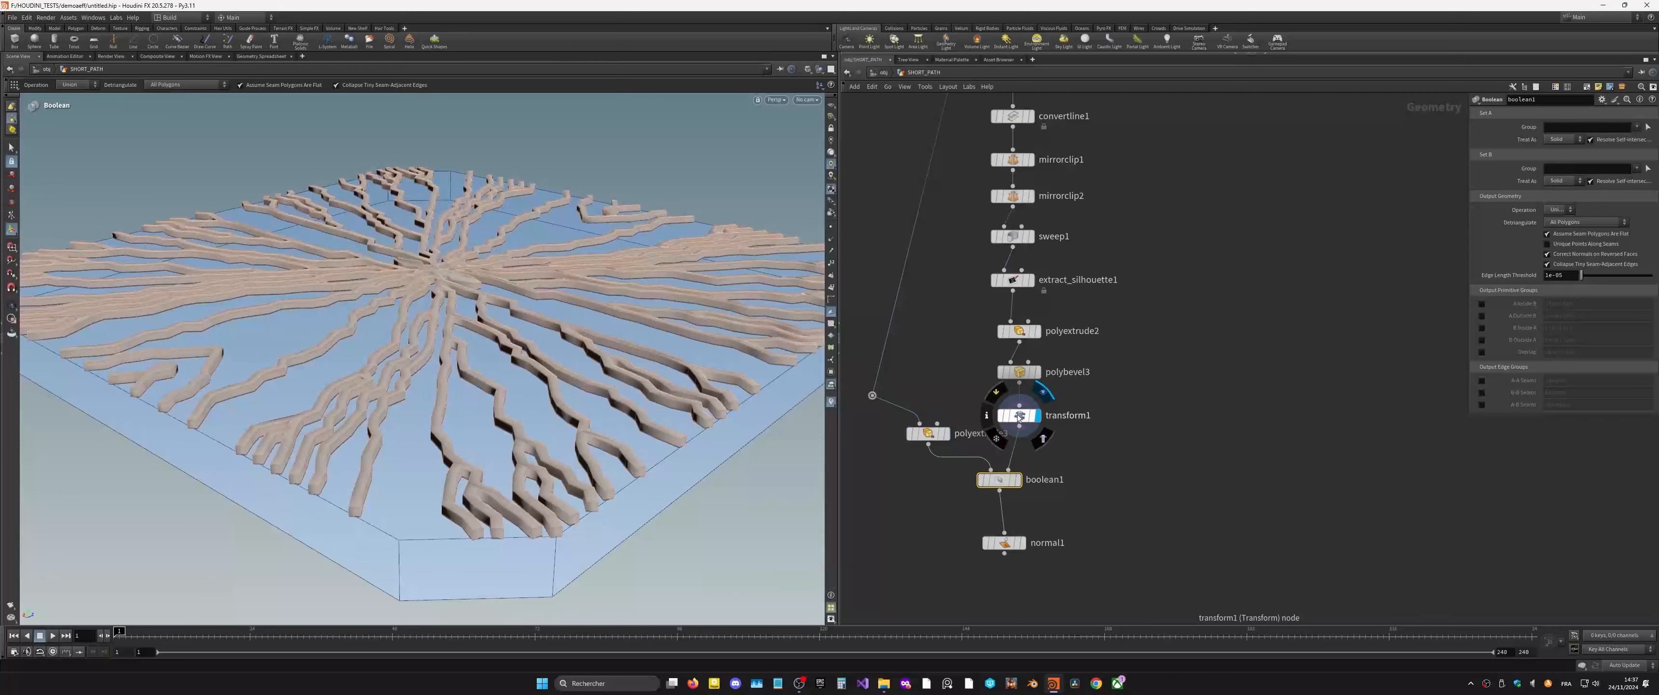
{"action": "left_click", "coordinate": [945, 432]}
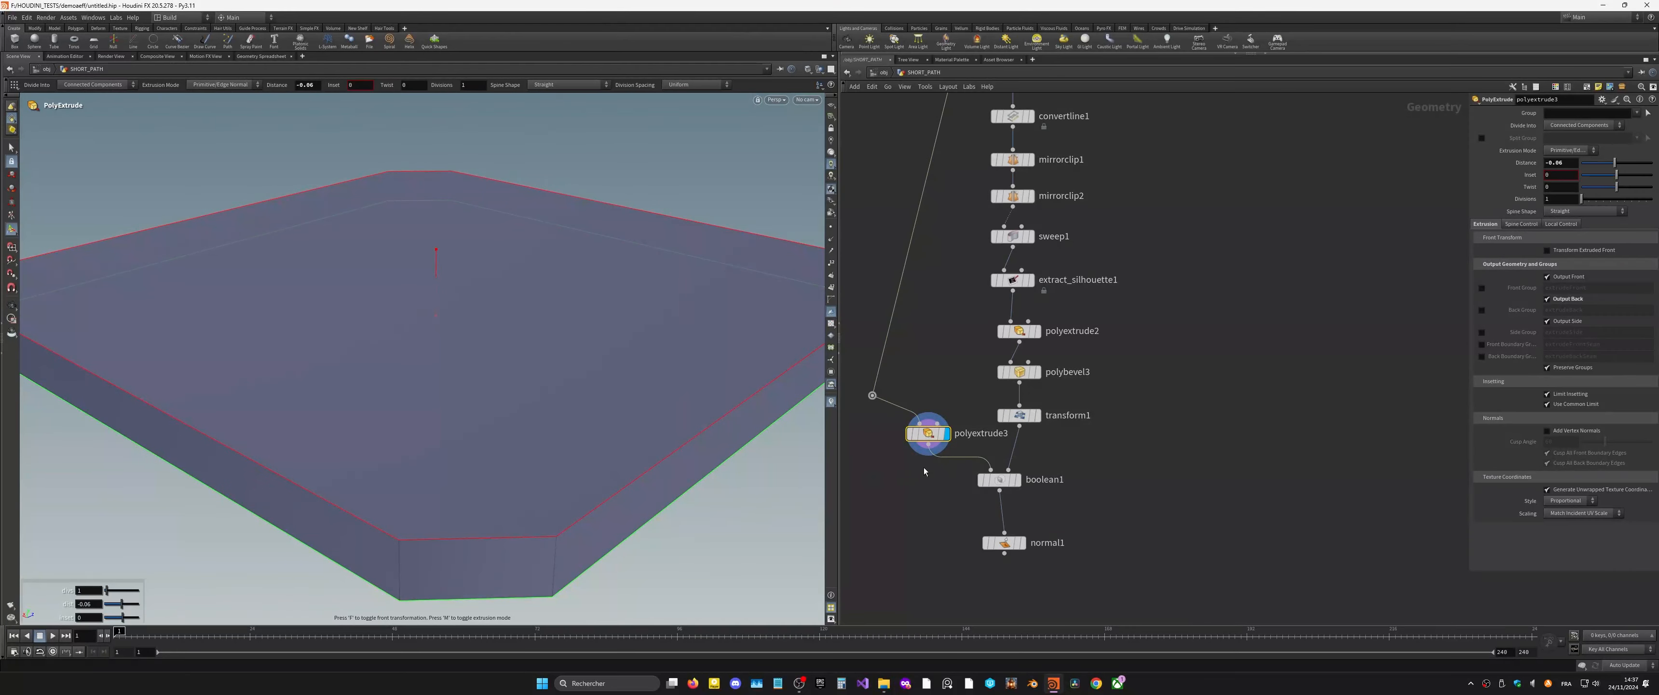
{"action": "key", "text": "Tab"}
{"action": "type", "text": "rev"}
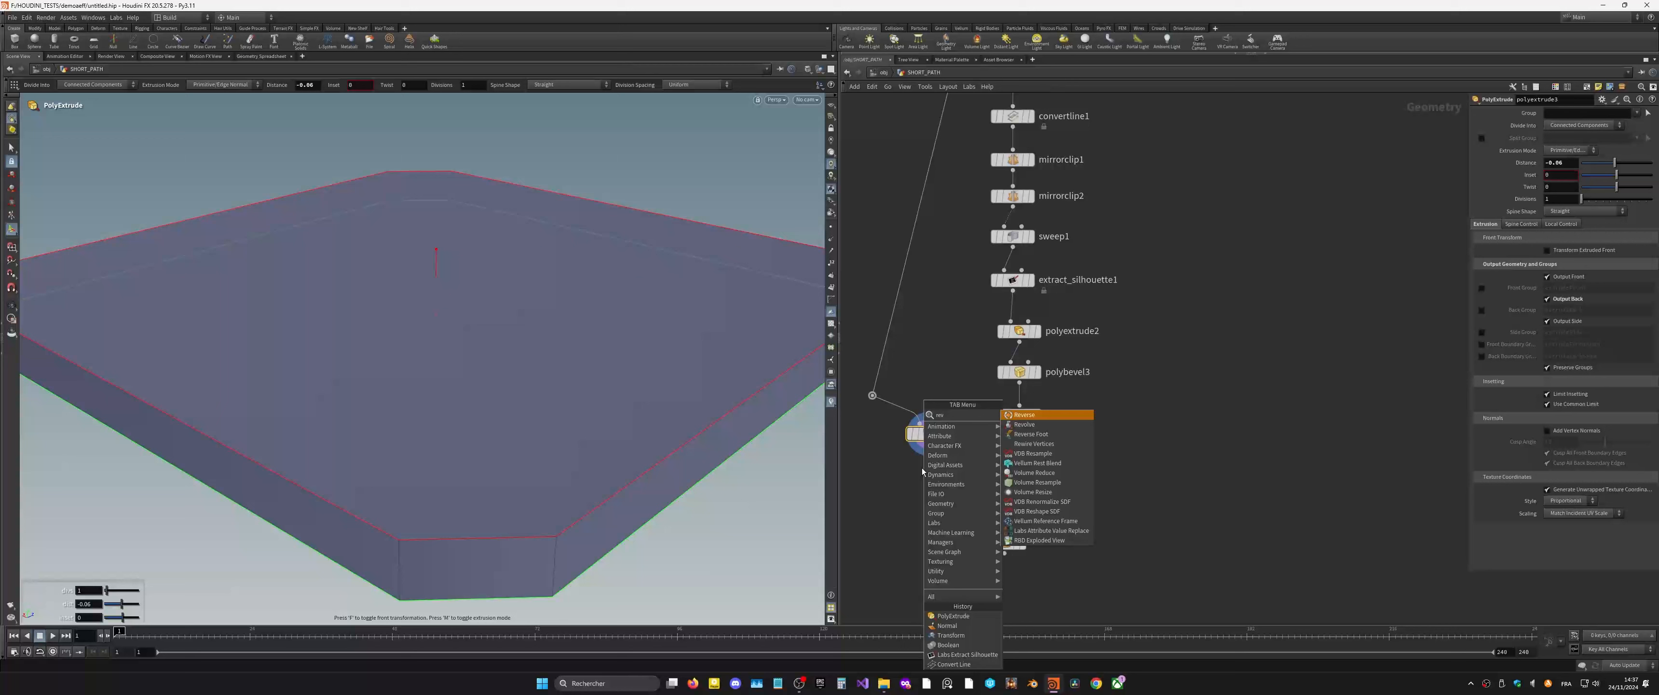
{"action": "left_click", "coordinate": [1037, 415]}
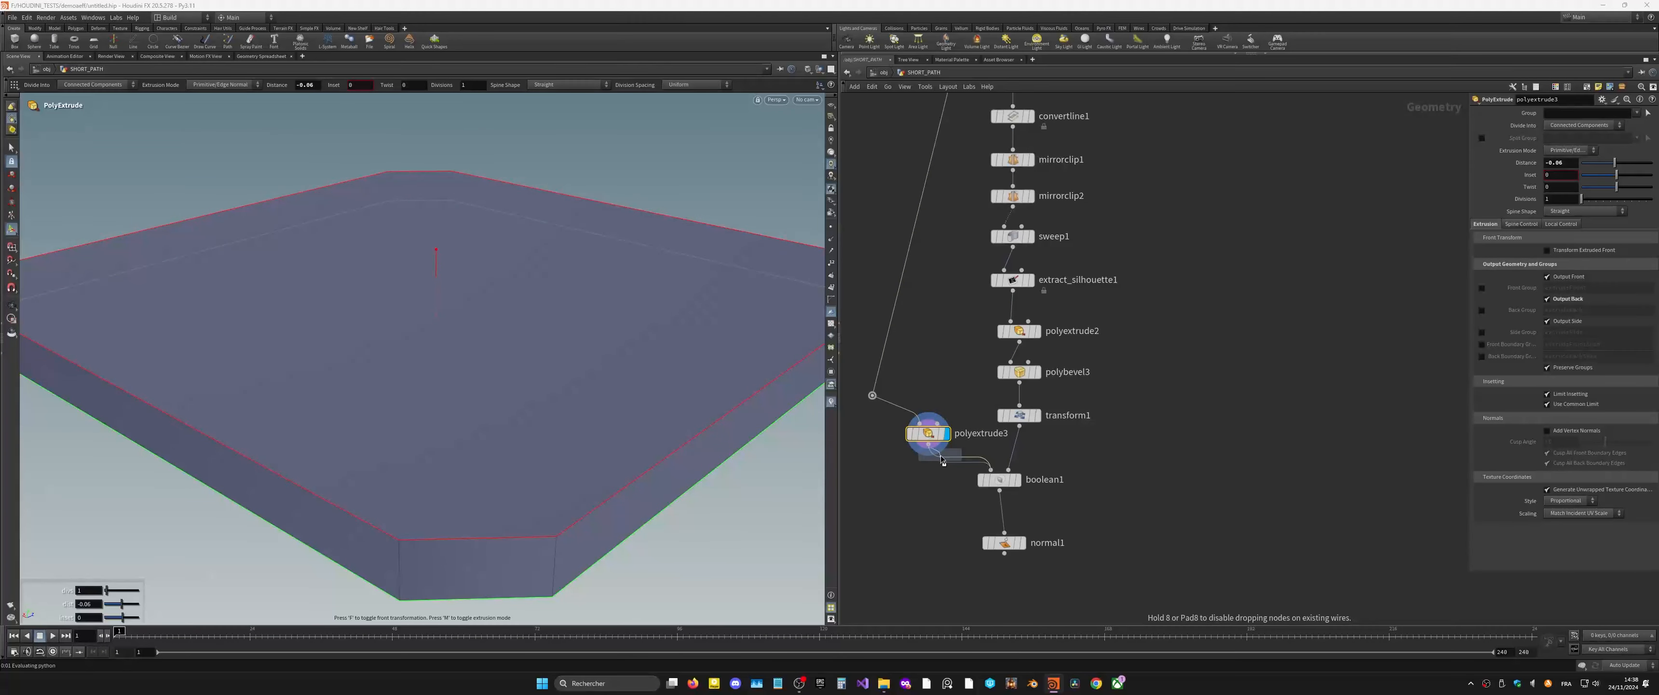
{"action": "left_click", "coordinate": [945, 462]}
{"action": "left_click", "coordinate": [959, 476]}
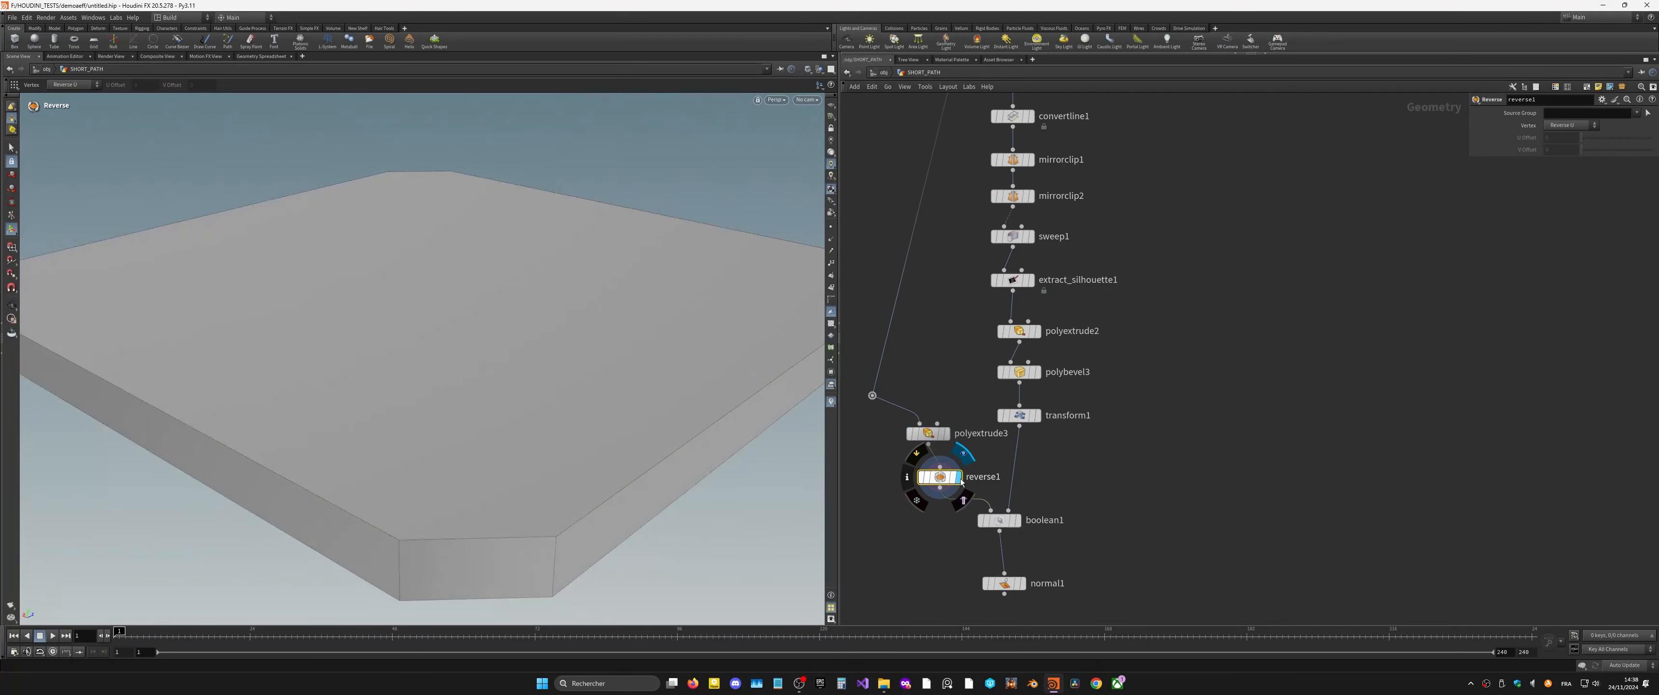
Step: Display the Boolean followed by the Normal node, and check the united panel and branches from several angles
{"action": "left_click", "coordinate": [1018, 520]}
{"action": "mouse_move", "coordinate": [543, 419]}
{"action": "left_mouse_down", "text": "alt"}
{"action": "mouse_move", "coordinate": [573, 449]}
{"action": "mouse_move", "coordinate": [533, 404]}
{"action": "left_mouse_up", "text": "alt"}
{"action": "right_click_drag", "start_coordinate": [532, 404], "coordinate": [515, 386], "text": "alt"}
{"action": "left_click", "coordinate": [1024, 570]}
{"action": "left_click_drag", "start_coordinate": [496, 309], "coordinate": [515, 412], "text": "alt"}
{"action": "right_click_drag", "start_coordinate": [515, 412], "coordinate": [496, 386]}
{"action": "left_click_drag", "start_coordinate": [496, 386], "coordinate": [518, 357]}
Step: Add a Merge combining the Normal's output with the bevelled frame from polybevel2, display it and check the assembly from several angles
{"action": "scroll", "coordinate": [1093, 356], "scroll_direction": "down", "scroll_amount": 5}
{"action": "scroll", "coordinate": [1093, 313], "scroll_direction": "up", "scroll_amount": 3}
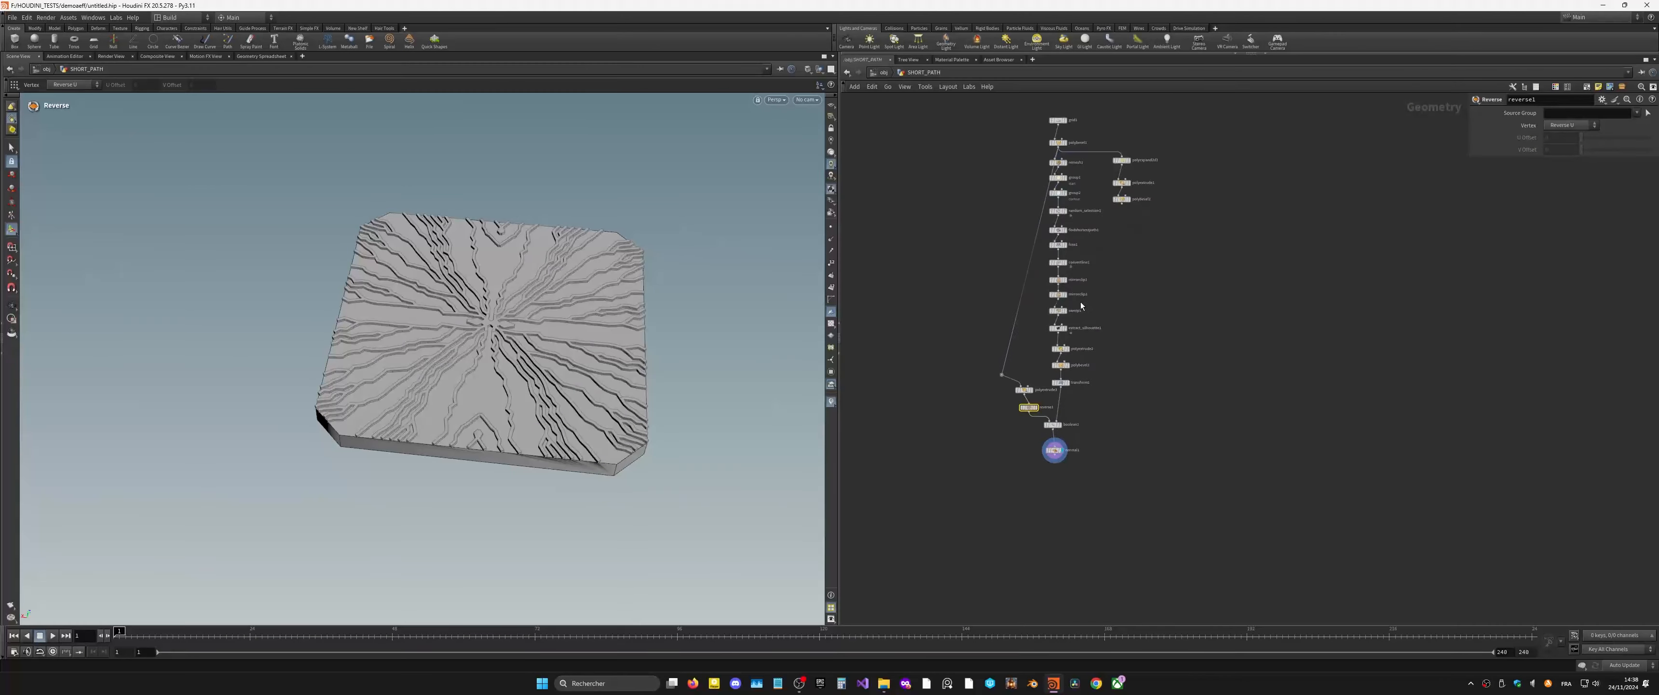
{"action": "scroll", "coordinate": [1106, 283], "scroll_direction": "down", "scroll_amount": 3}
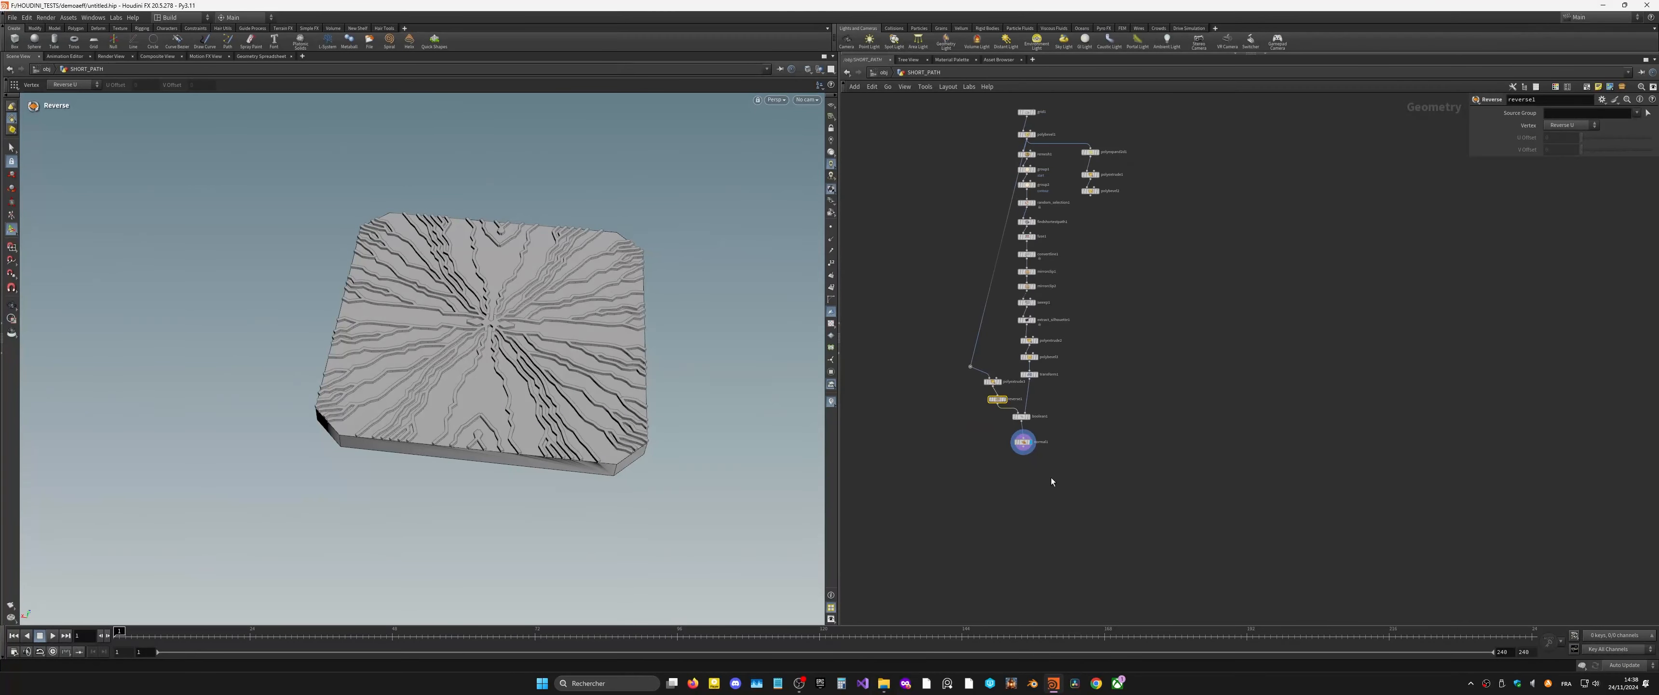
{"action": "key", "text": "Tab"}
{"action": "type", "text": "merge"}
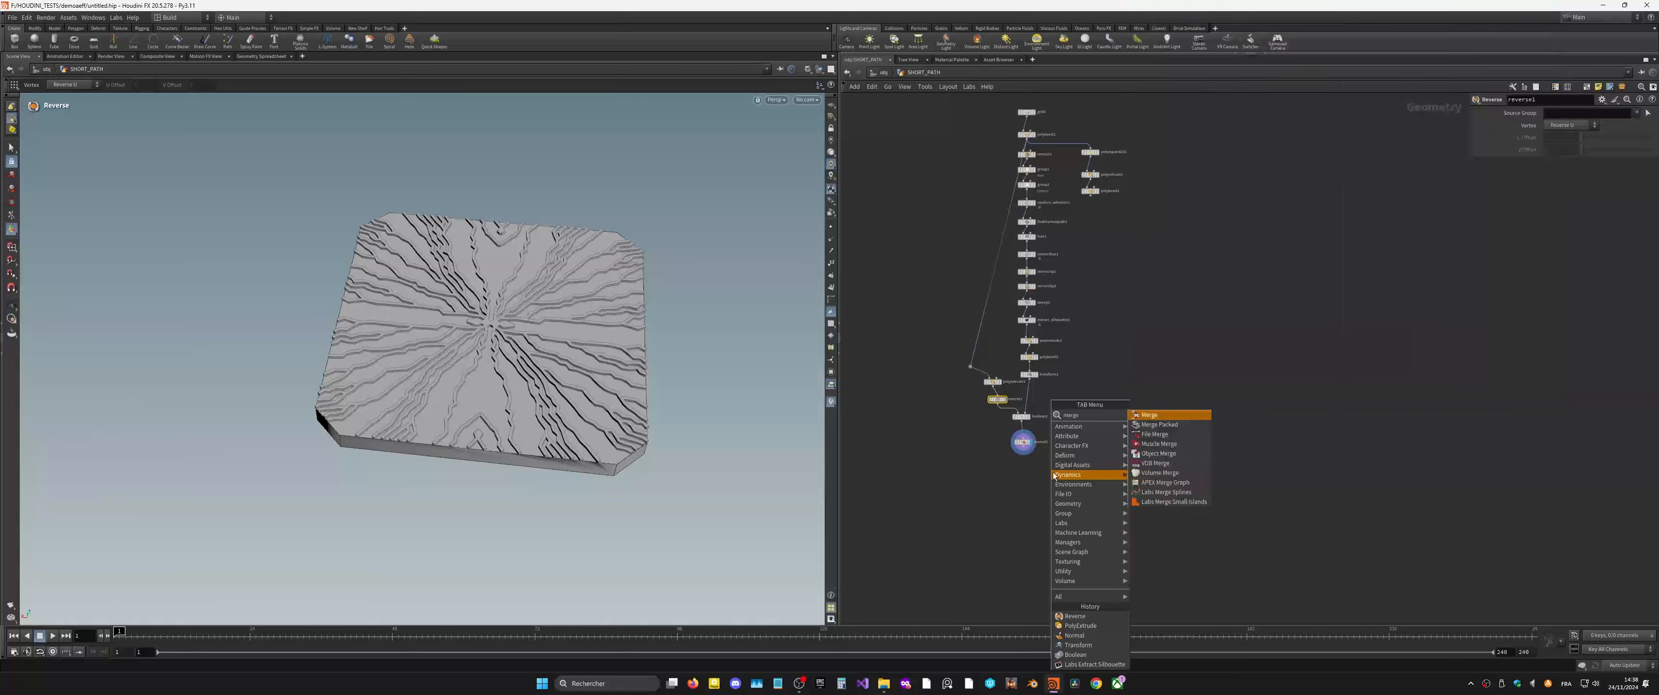
{"action": "key", "text": "Return"}
{"action": "left_click", "coordinate": [1035, 459]}
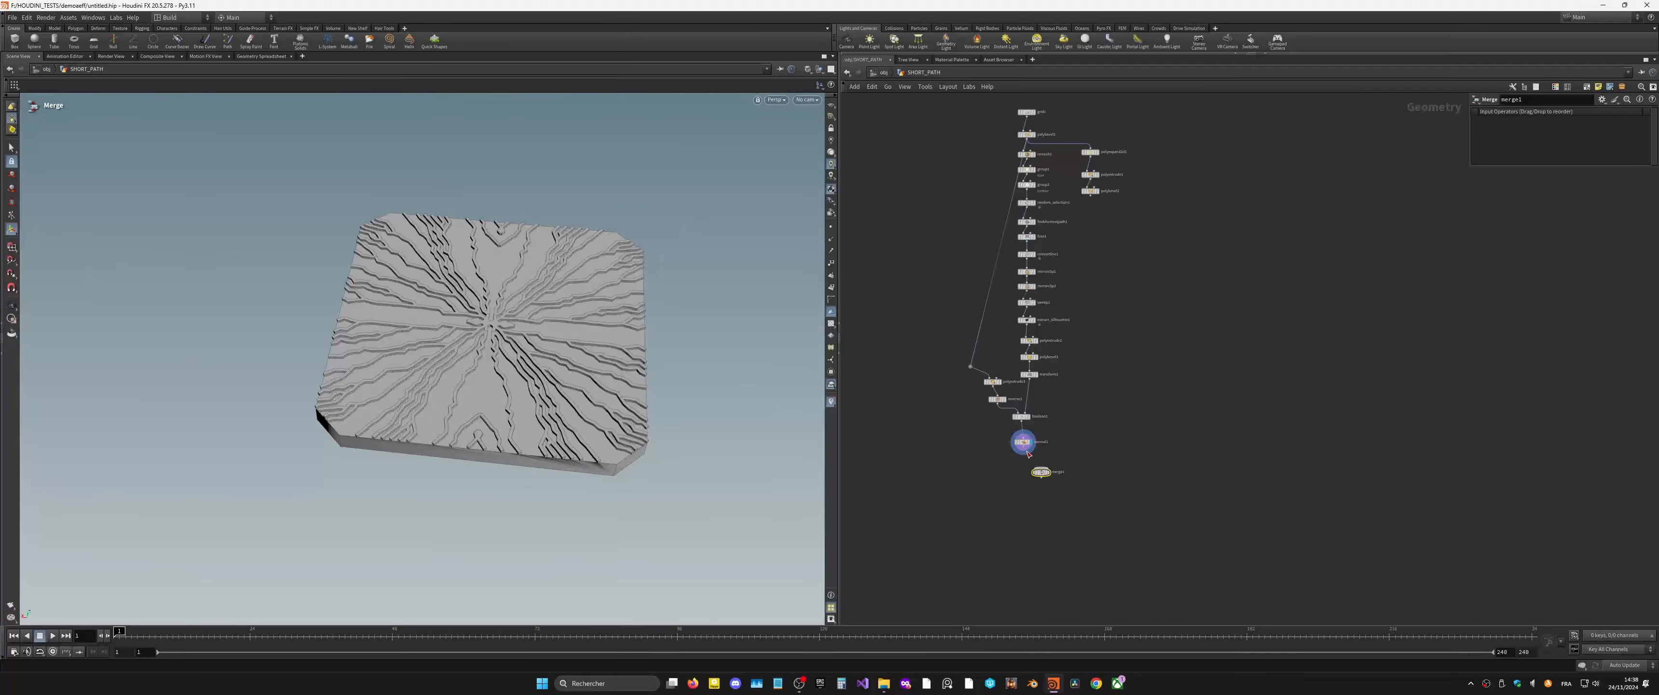
{"action": "left_click_drag", "start_coordinate": [1029, 454], "coordinate": [1041, 468]}
{"action": "left_click_drag", "start_coordinate": [1093, 202], "coordinate": [1040, 466]}
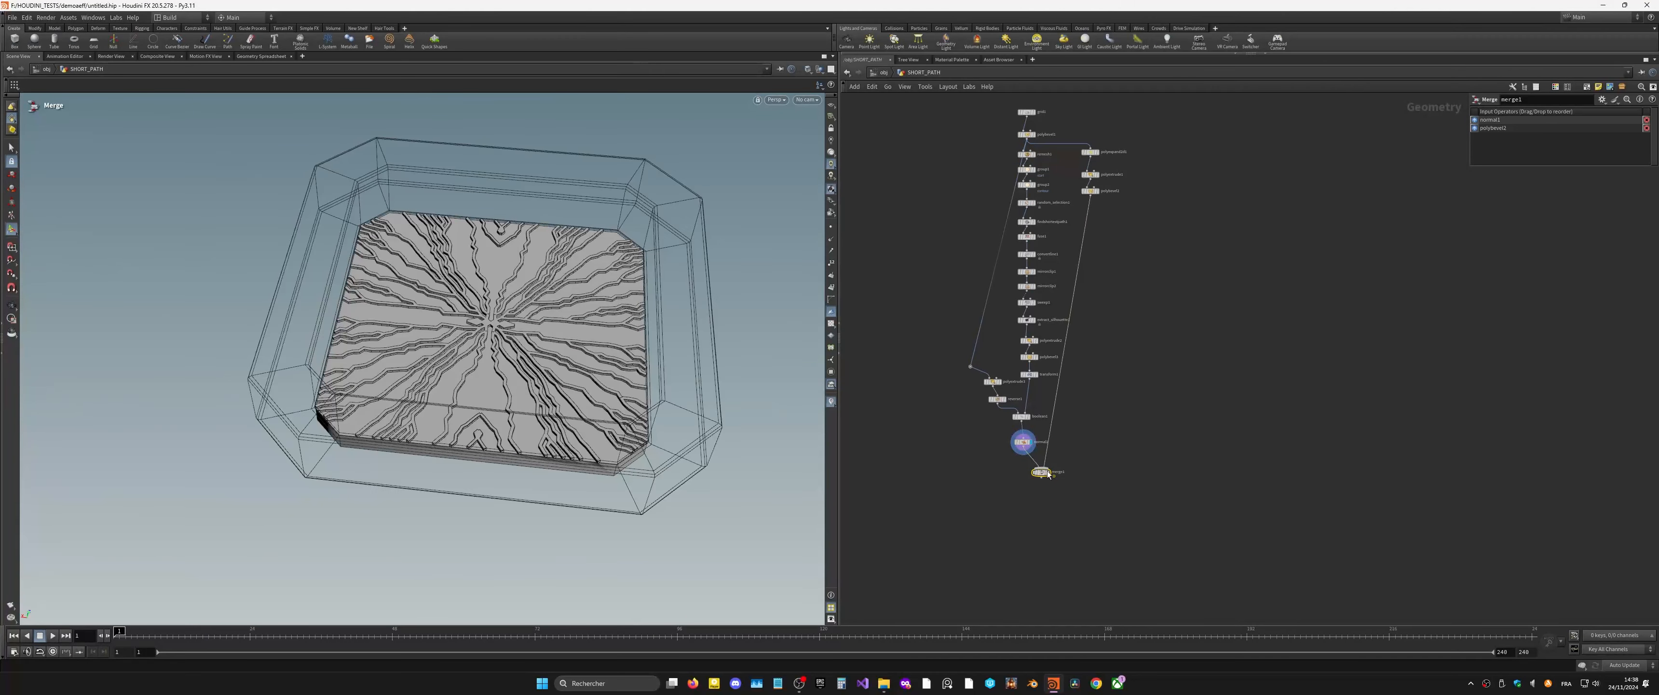
{"action": "left_click_drag", "start_coordinate": [679, 382], "coordinate": [652, 322], "text": "alt"}
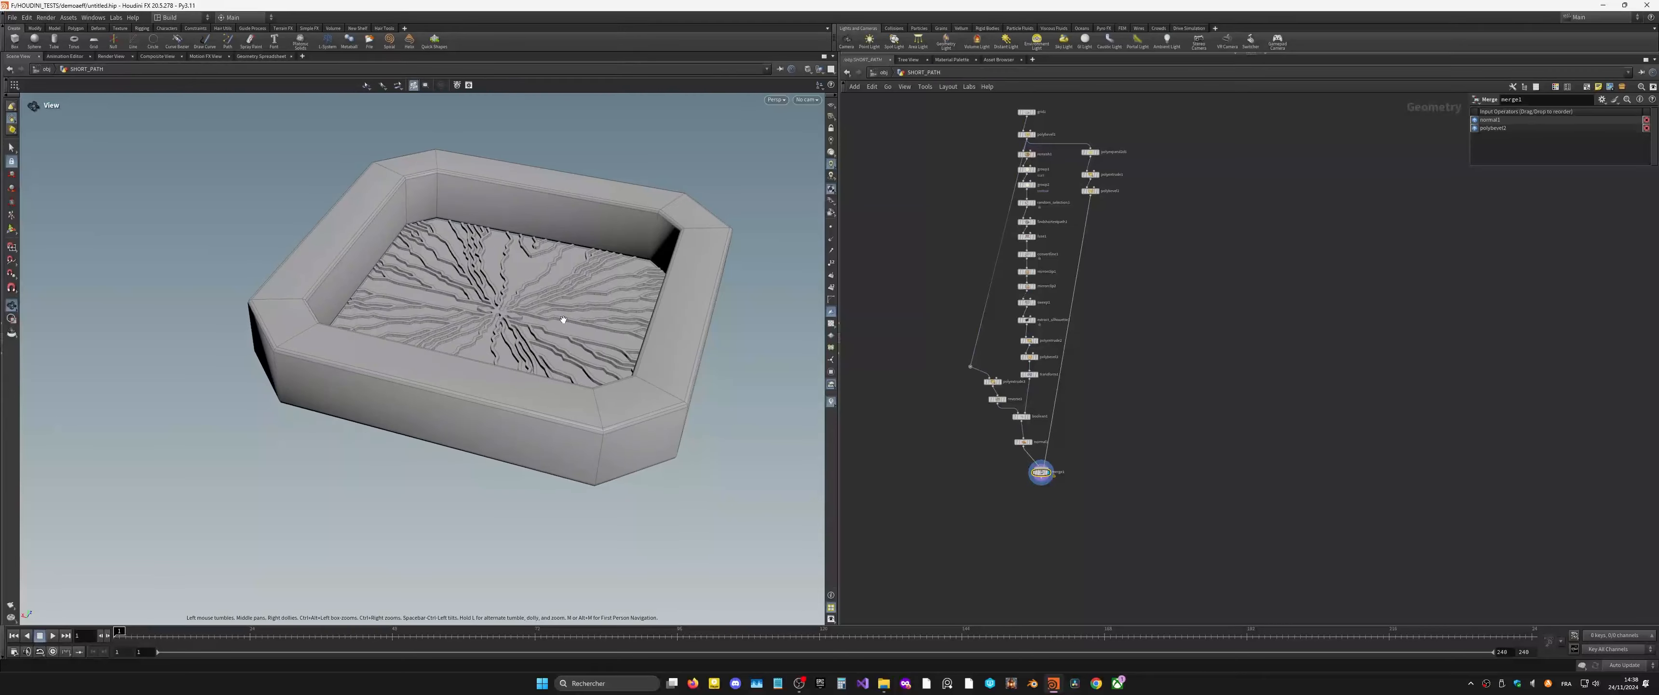
{"action": "right_click_drag", "start_coordinate": [651, 322], "coordinate": [763, 274], "text": "alt"}
{"action": "left_click_drag", "start_coordinate": [763, 274], "coordinate": [659, 215], "text": "alt"}
Step: Insert a Center node between the Normal and the Merge, and check the panel's placement relative to the frame
{"action": "scroll", "coordinate": [1002, 468], "scroll_direction": "up", "scroll_amount": 4}
{"action": "key", "text": "Tab"}
{"action": "type", "text": "cente"}
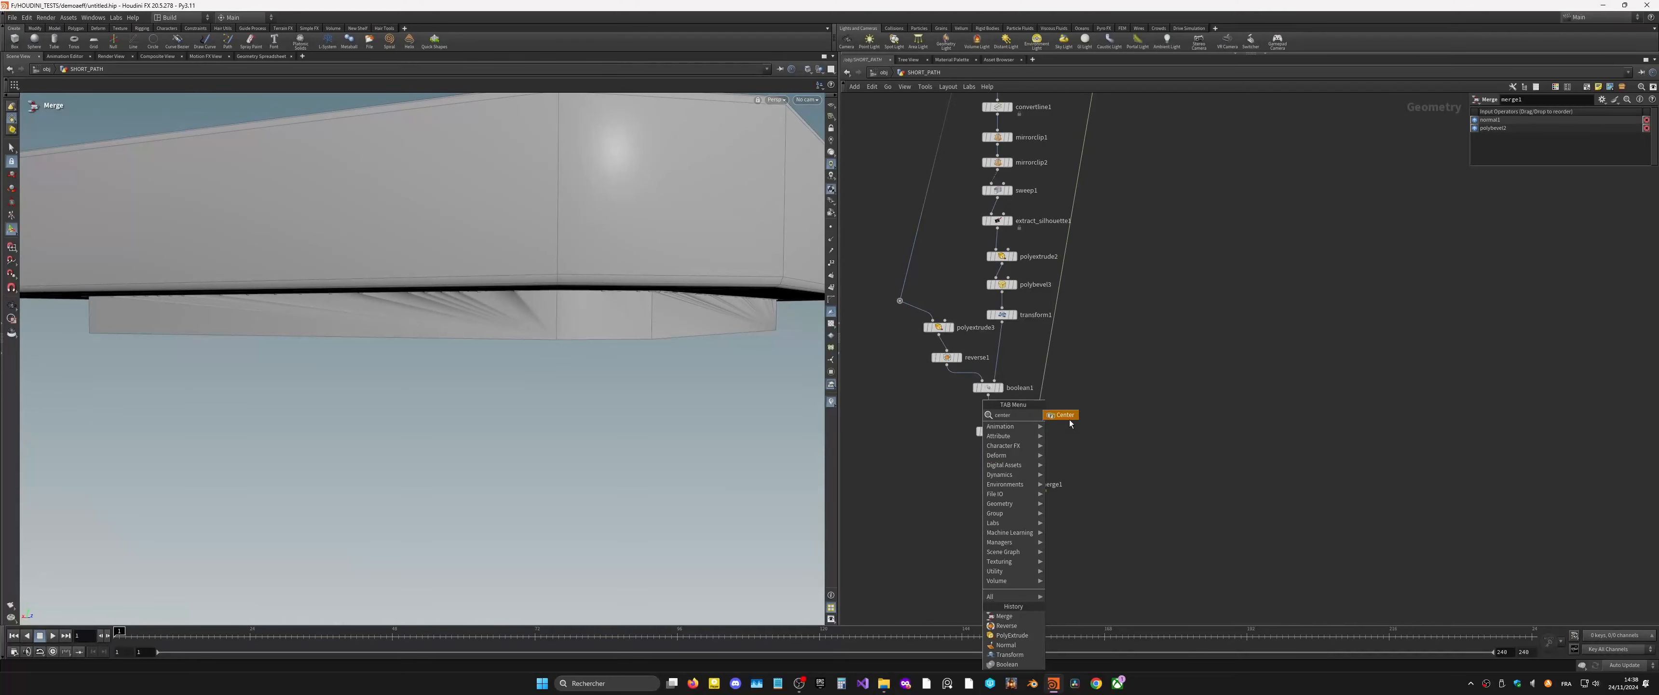
{"action": "left_click", "coordinate": [1066, 416]}
{"action": "left_click", "coordinate": [1004, 455]}
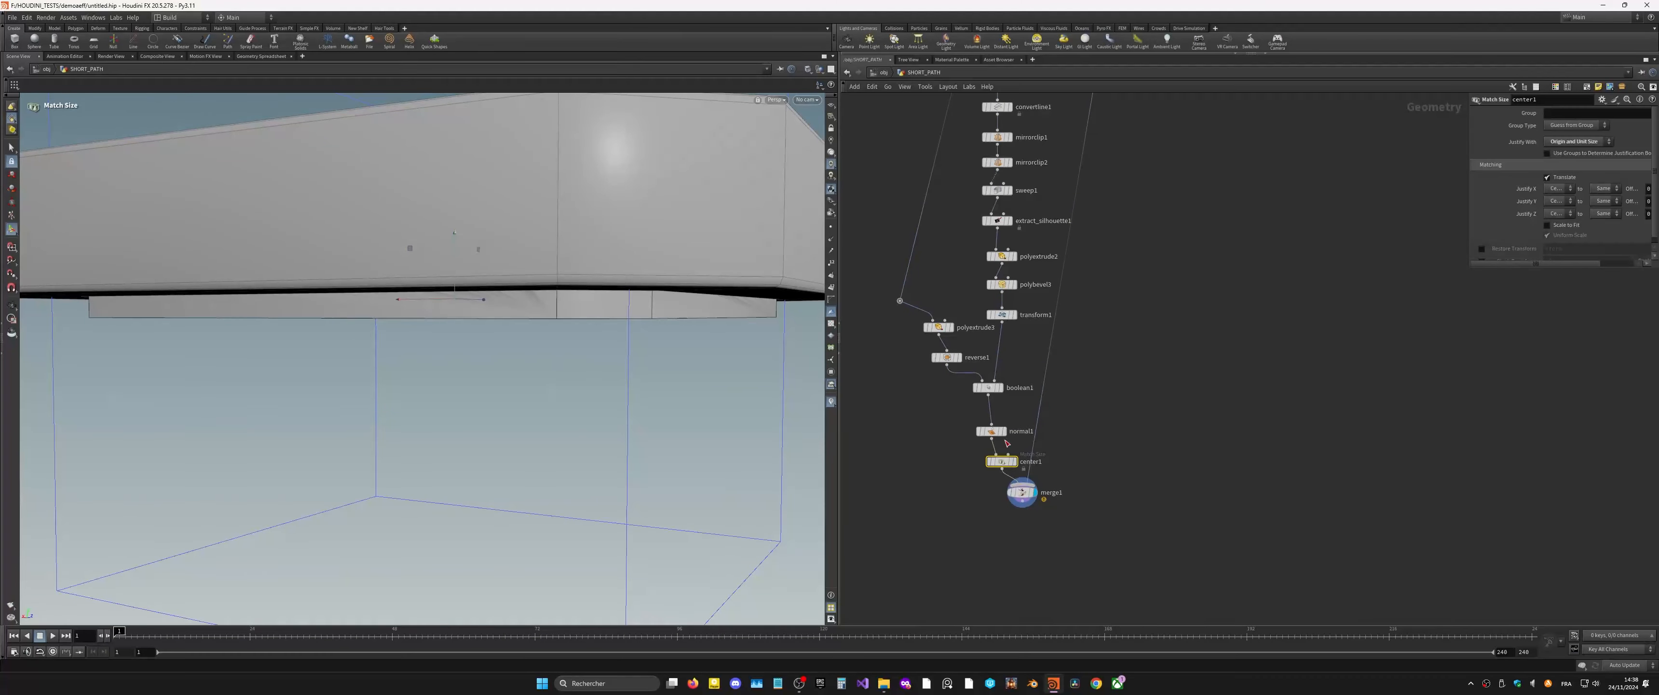
{"action": "left_click_drag", "start_coordinate": [693, 263], "coordinate": [666, 326], "text": "alt"}
{"action": "right_click_drag", "start_coordinate": [667, 326], "coordinate": [448, 338], "text": "alt"}
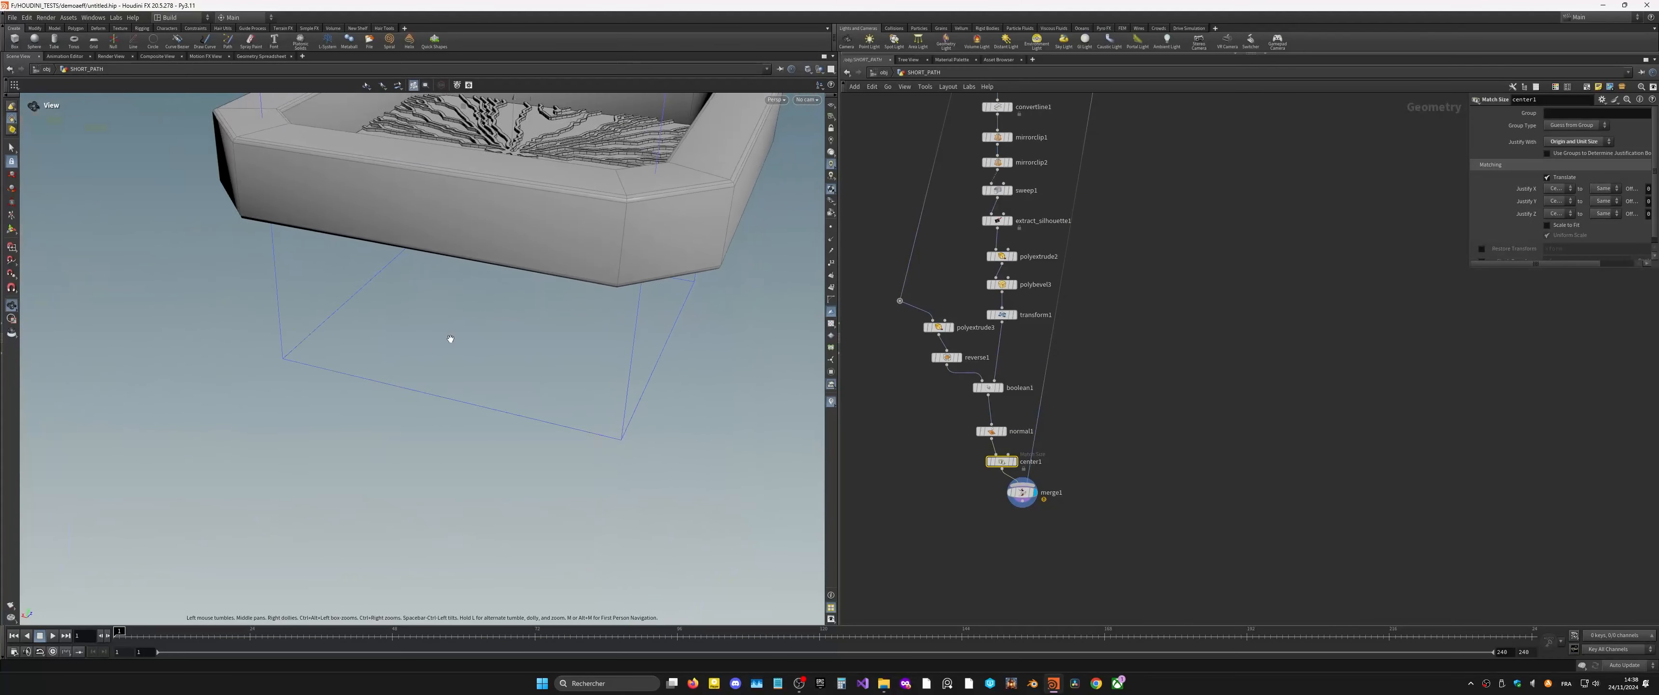
{"action": "left_click_drag", "start_coordinate": [448, 337], "coordinate": [624, 432], "text": "alt"}
Step: Route the frame's wire through a dot, connect it to the Center node's second input, and set Justify With to Second Input
{"action": "left_click_drag", "start_coordinate": [1034, 443], "coordinate": [1116, 444]}
{"action": "left_click", "coordinate": [1106, 435], "text": "alt"}
{"action": "left_click", "coordinate": [1116, 445]}
{"action": "left_click", "coordinate": [1008, 454]}
{"action": "left_click_drag", "start_coordinate": [997, 462], "coordinate": [992, 460]}
{"action": "left_click", "coordinate": [1554, 144]}
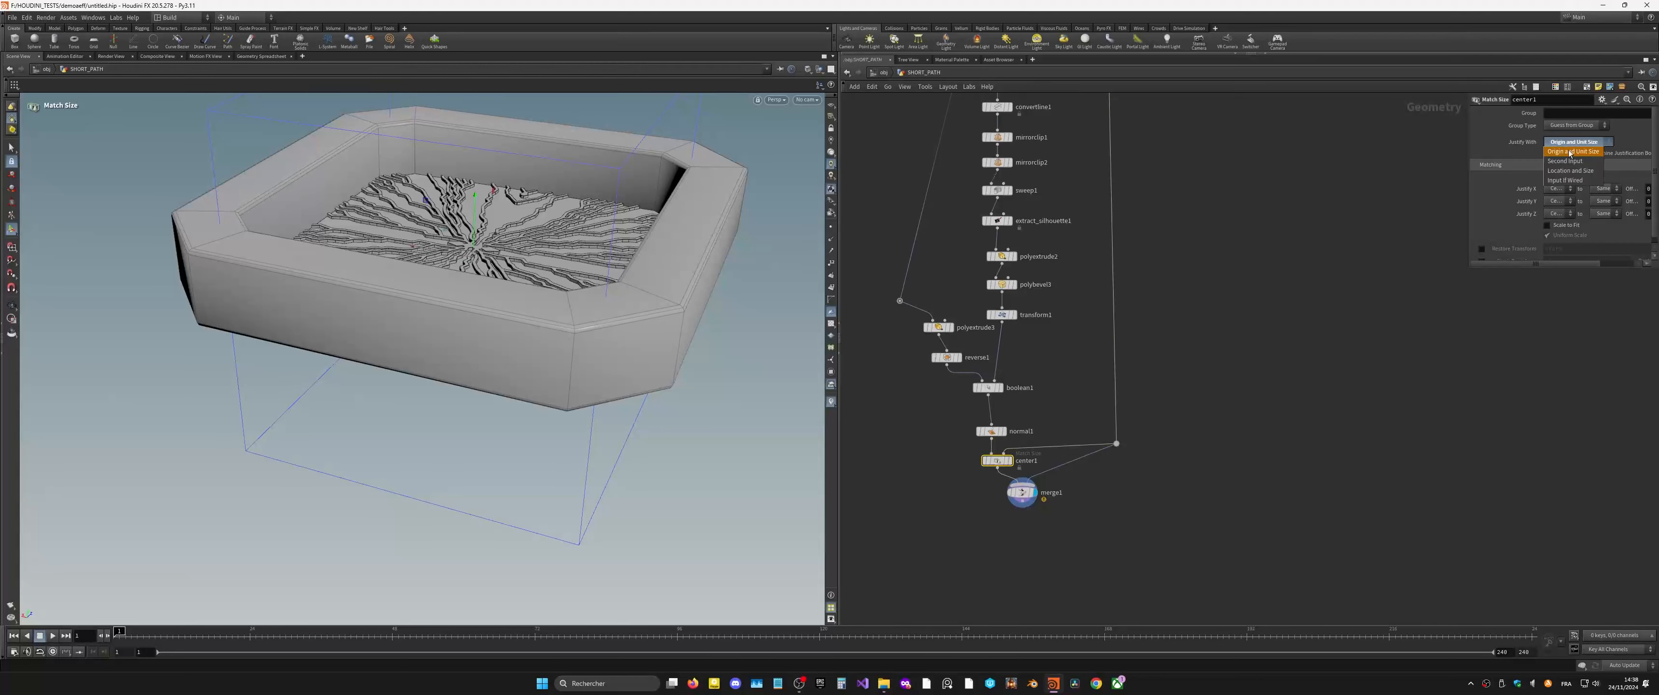
{"action": "left_click", "coordinate": [1557, 165]}
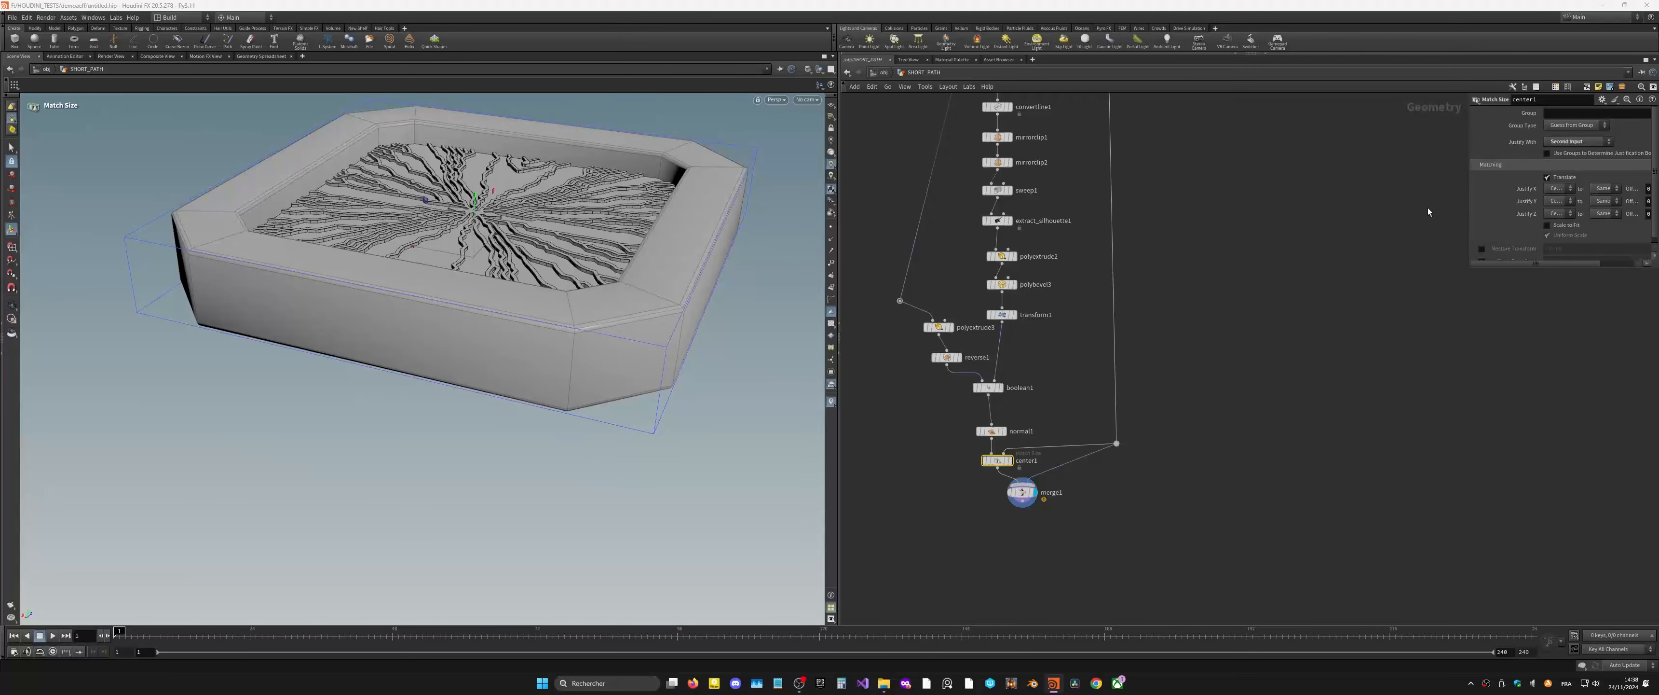
Step: Set the Center node's Justify Y to Max with a Y offset of -0.05, and check the recessed panel
{"action": "left_click", "coordinate": [1556, 200]}
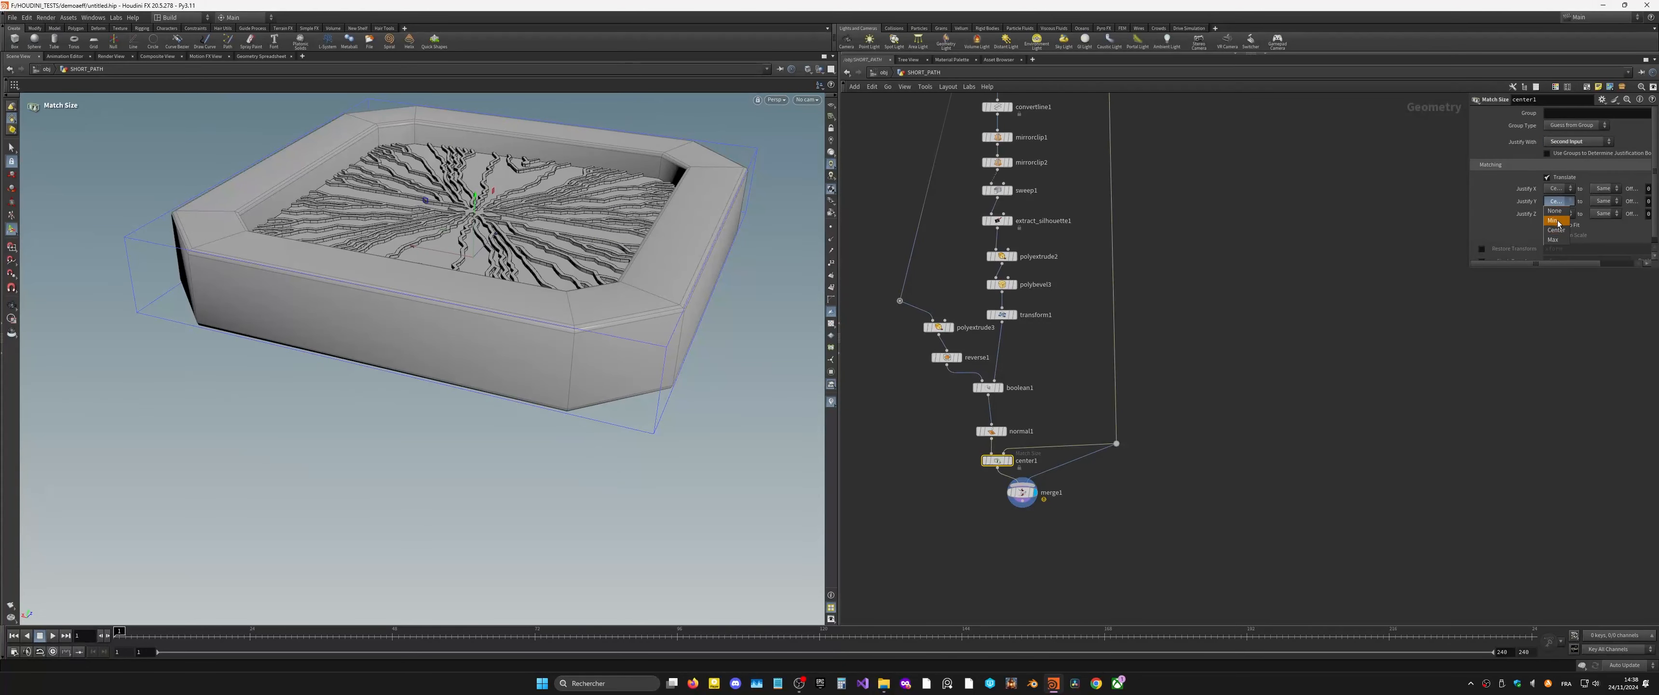
{"action": "left_click", "coordinate": [1558, 240]}
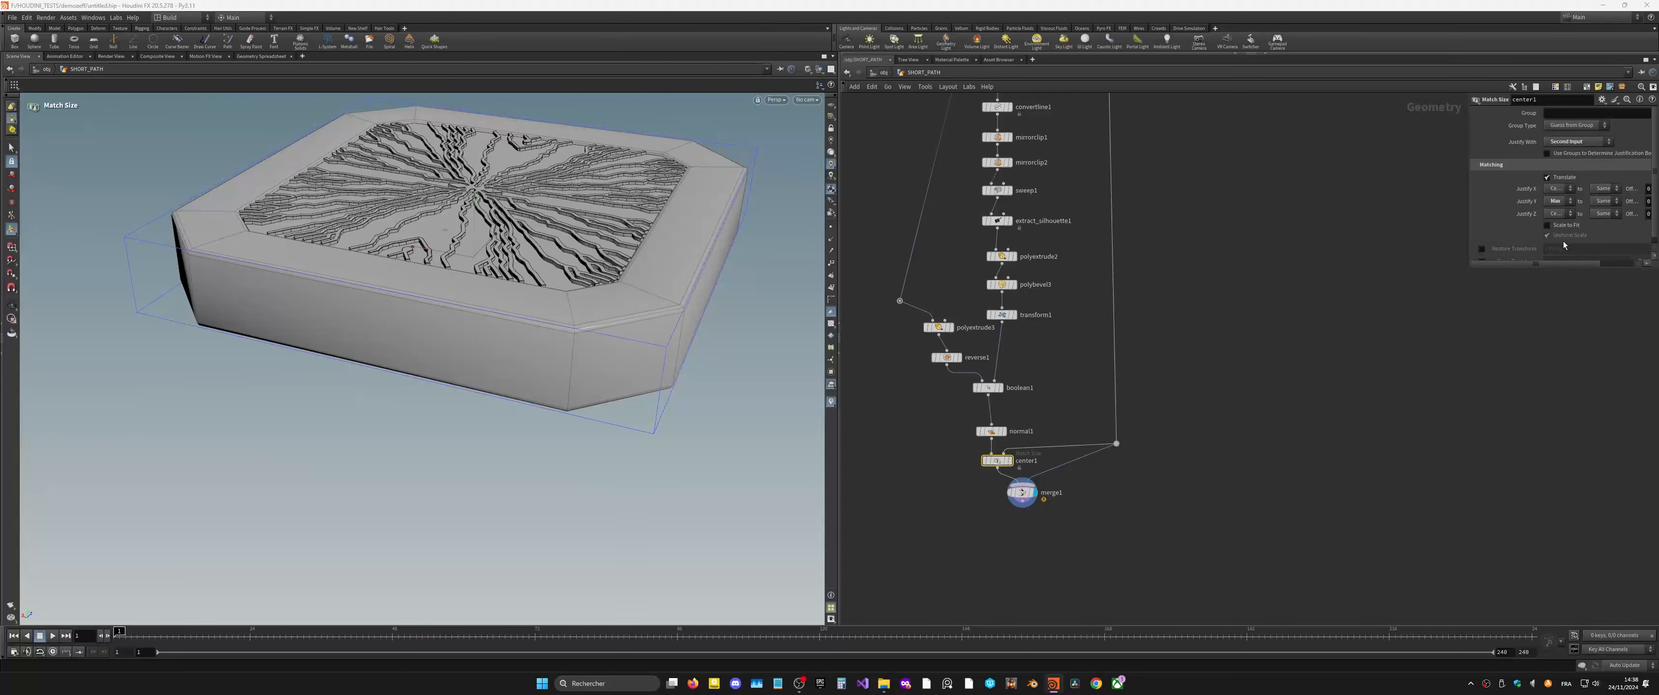
{"action": "left_click_drag", "start_coordinate": [1471, 271], "coordinate": [1396, 352]}
{"action": "middle_click_drag", "start_coordinate": [1597, 206], "coordinate": [1573, 230]}
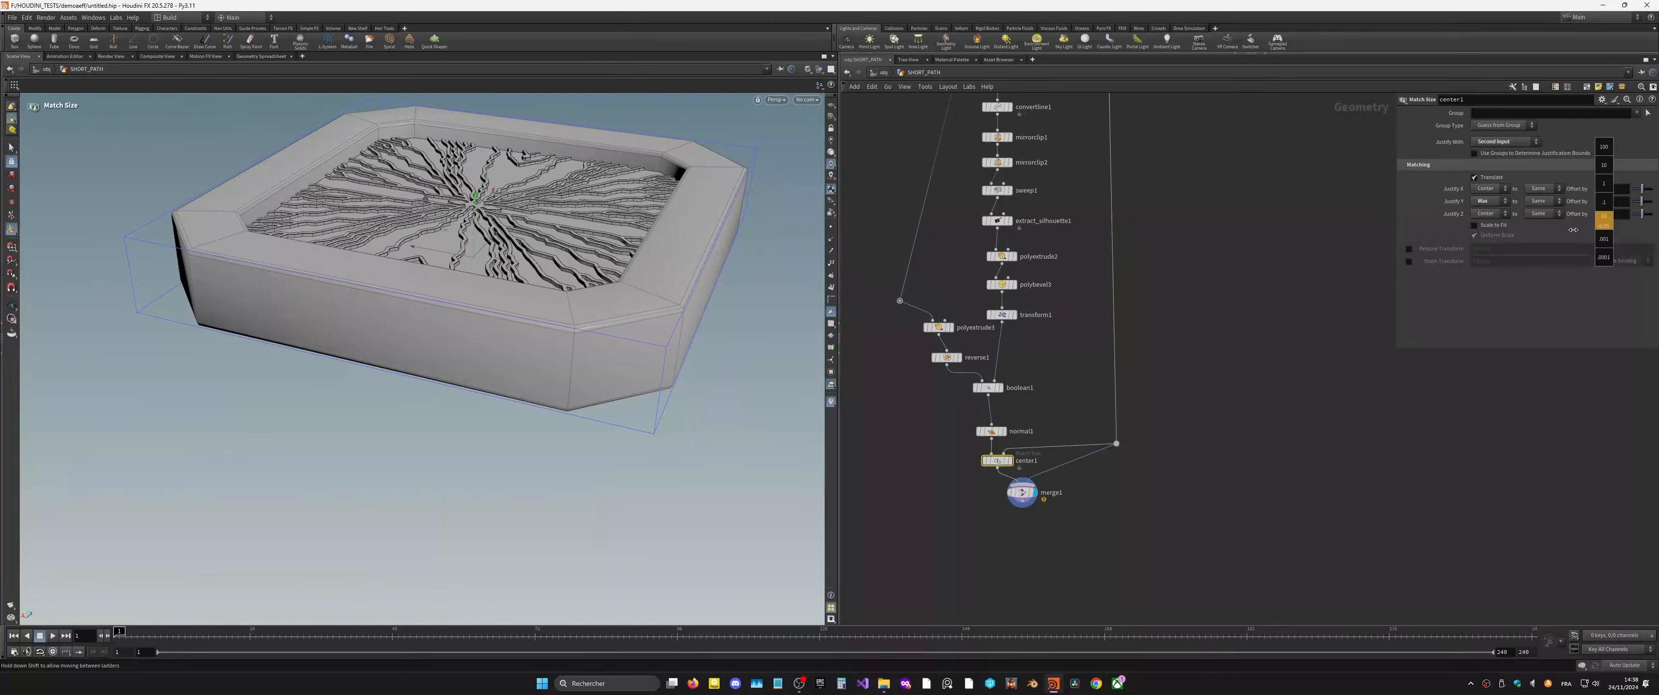
{"action": "left_click_drag", "start_coordinate": [541, 226], "coordinate": [535, 289], "text": "alt"}
{"action": "middle_click_drag", "start_coordinate": [535, 290], "coordinate": [483, 361], "text": "alt"}
{"action": "left_click_drag", "start_coordinate": [483, 361], "coordinate": [554, 303], "text": "alt"}
Step: Append a Labs Voxel Mesh (Remesh to Grid) node below the Merge and display it
{"action": "key", "text": "Tab"}
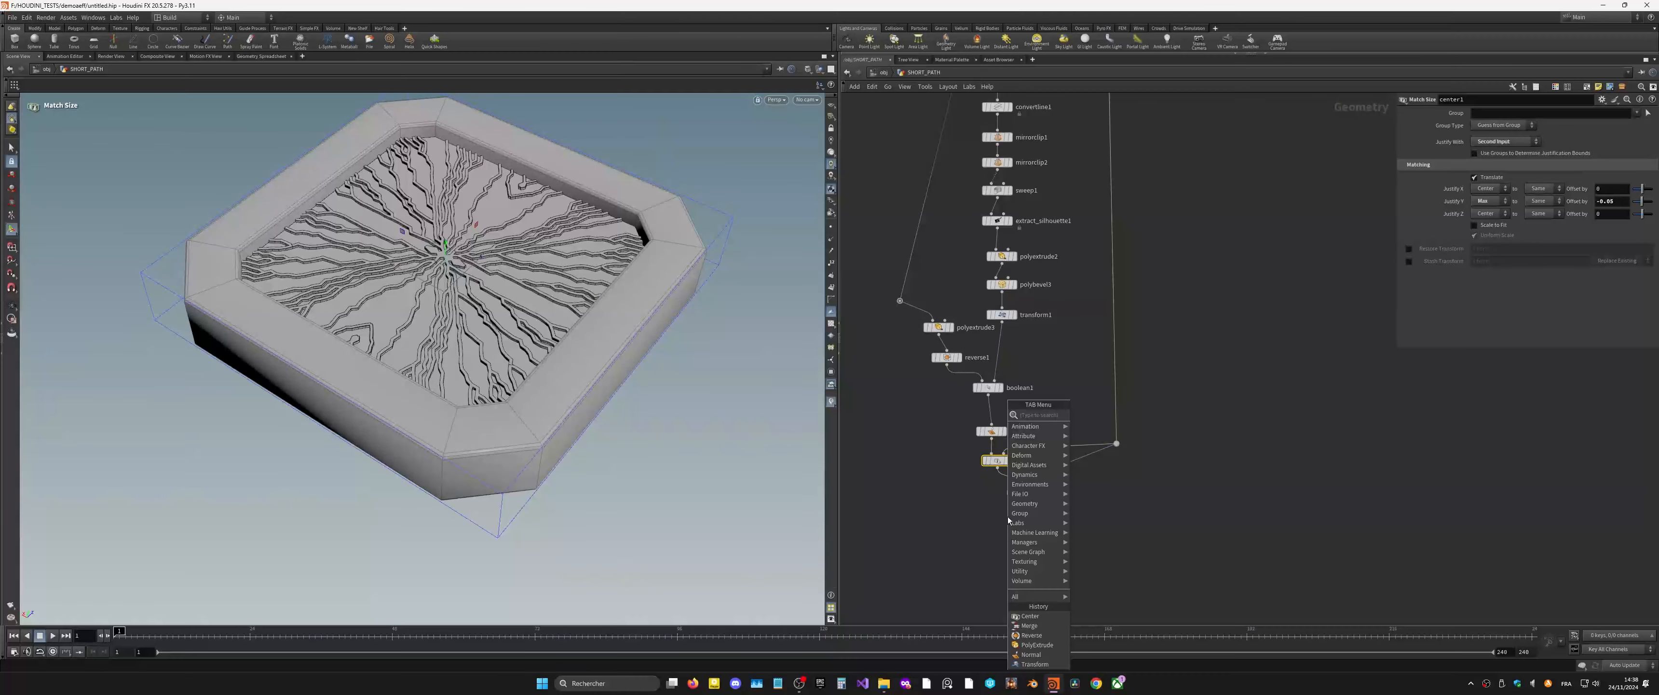
{"action": "type", "text": "vox"}
{"action": "left_click", "coordinate": [1114, 416]}
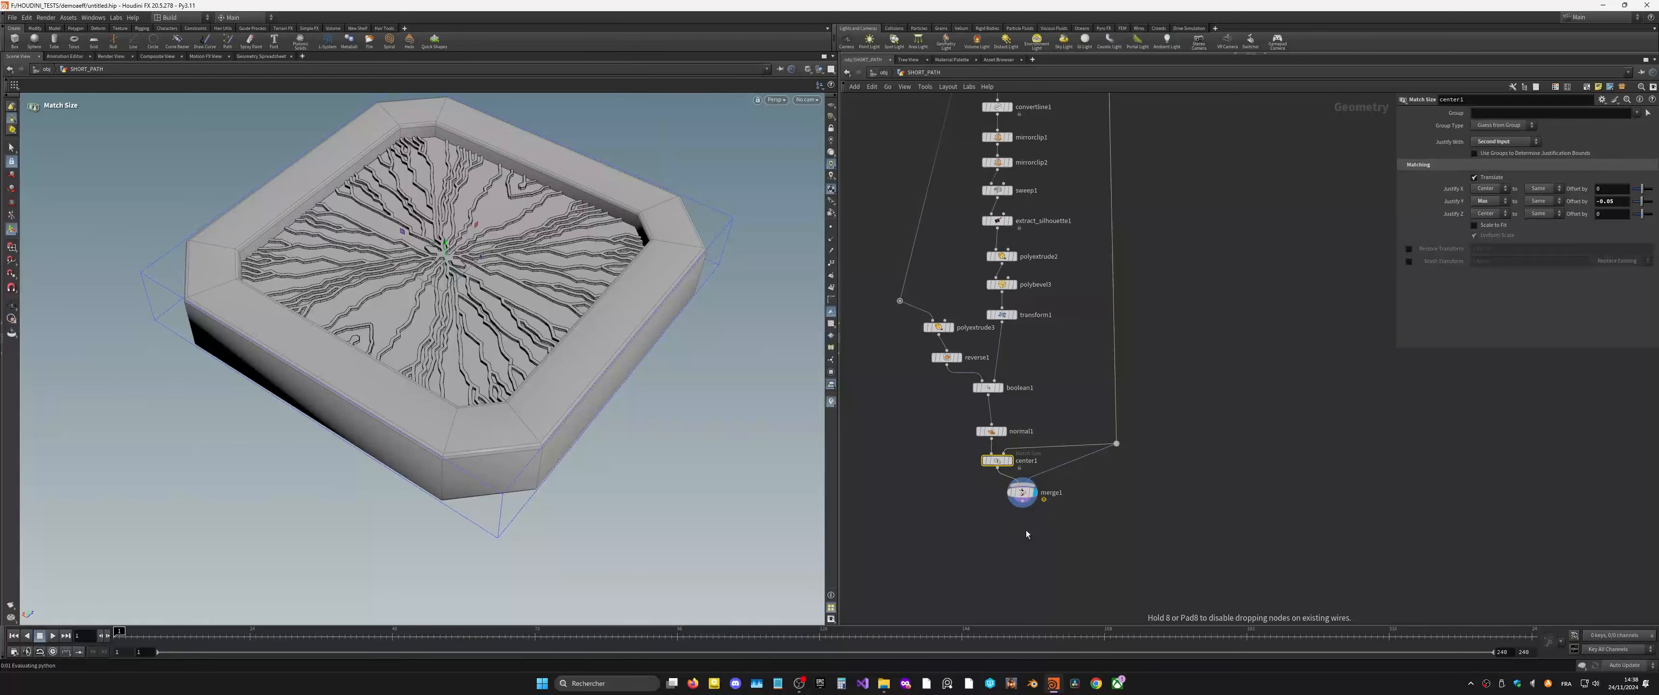
{"action": "left_click", "coordinate": [1026, 530]}
{"action": "mouse_move", "coordinate": [1025, 523]}
{"action": "left_mouse_down"}
{"action": "mouse_move", "coordinate": [1022, 500]}
{"action": "mouse_move", "coordinate": [1022, 523]}
{"action": "left_mouse_up"}
{"action": "left_click", "coordinate": [1031, 523]}
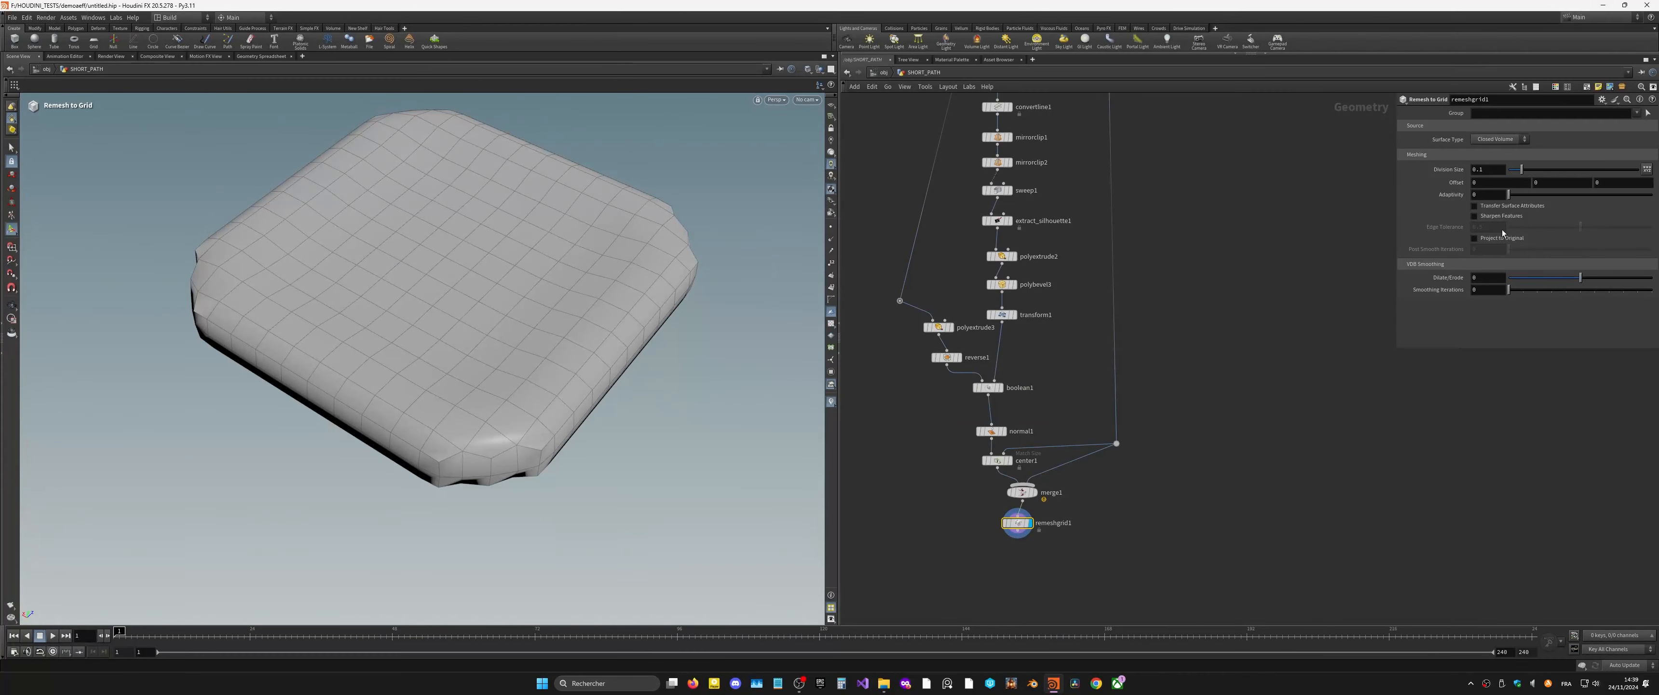
Step: Set the Remesh to Grid's Division Size to 0.01, and refine it to 0.005
{"action": "key", "text": "BackSpace"}
{"action": "type", "text": "01"}
{"action": "key", "text": "Return"}
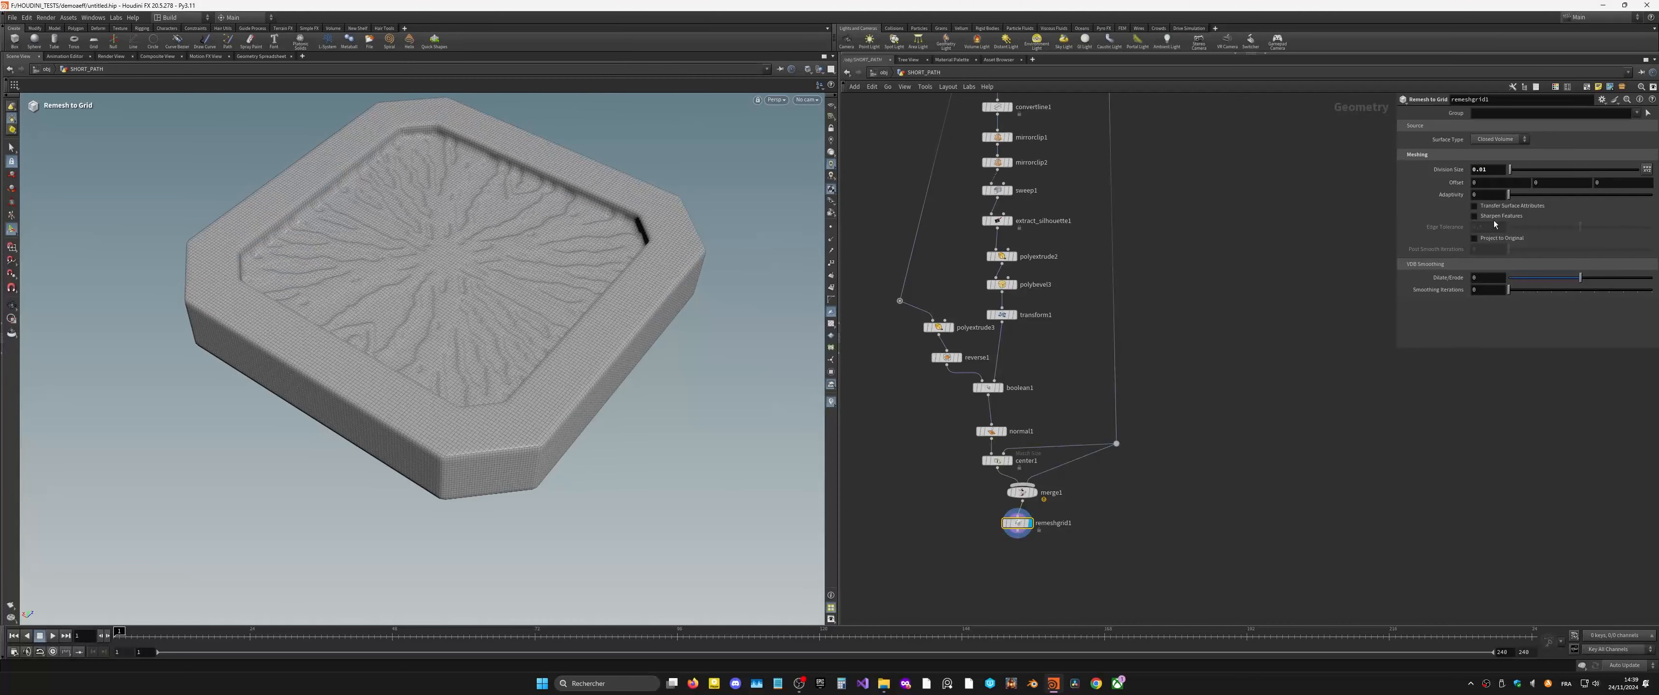
{"action": "left_click", "coordinate": [1490, 170]}
{"action": "key", "text": "Return"}
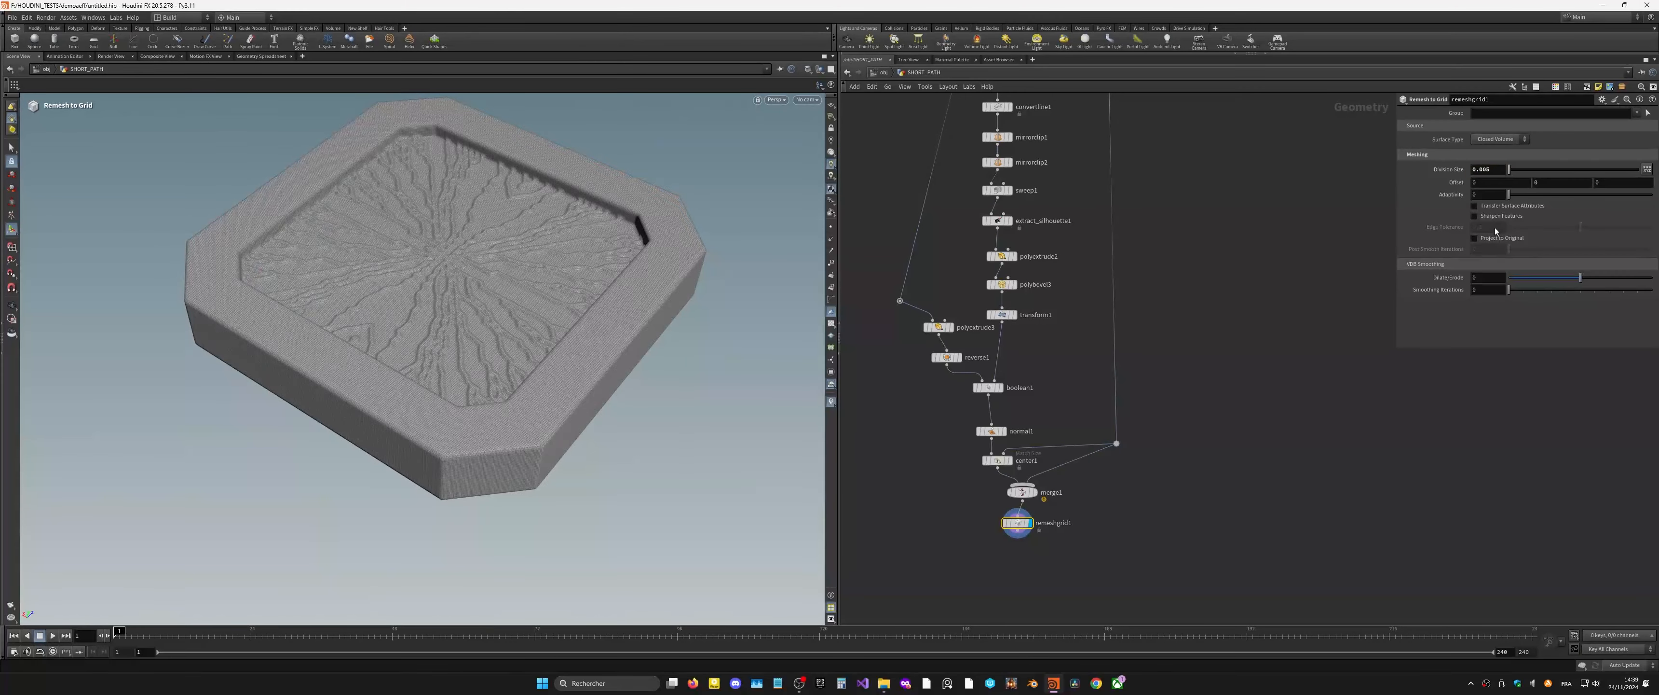
Step: Inspect the remeshed ornament from several angles and save the scene
{"action": "key", "text": "Escape"}
{"action": "left_click_drag", "start_coordinate": [478, 359], "coordinate": [542, 367]}
{"action": "key", "text": "Return"}
{"action": "key", "text": "ctrl+s"}
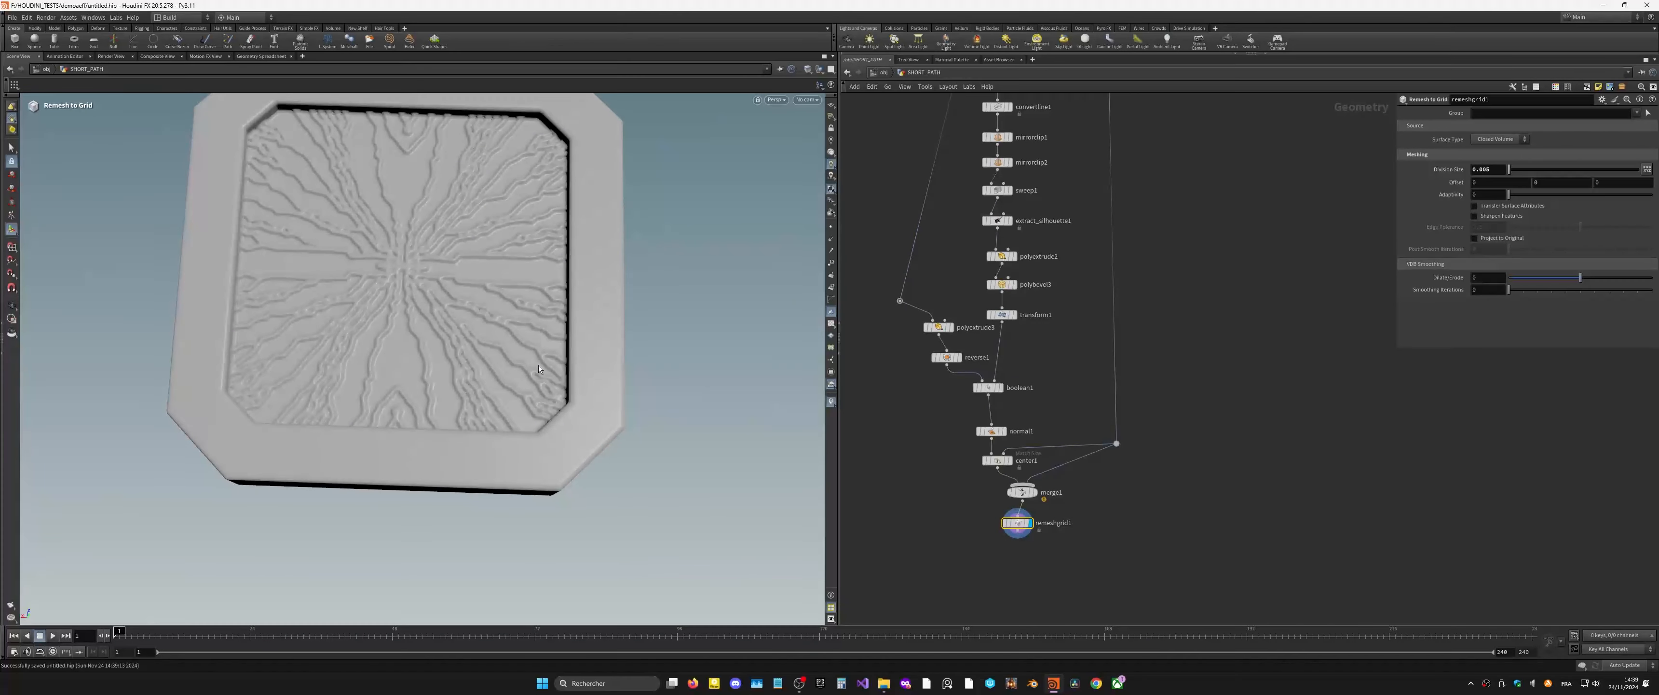
{"action": "key", "text": "Escape"}
{"action": "left_click_drag", "start_coordinate": [569, 316], "coordinate": [515, 355]}
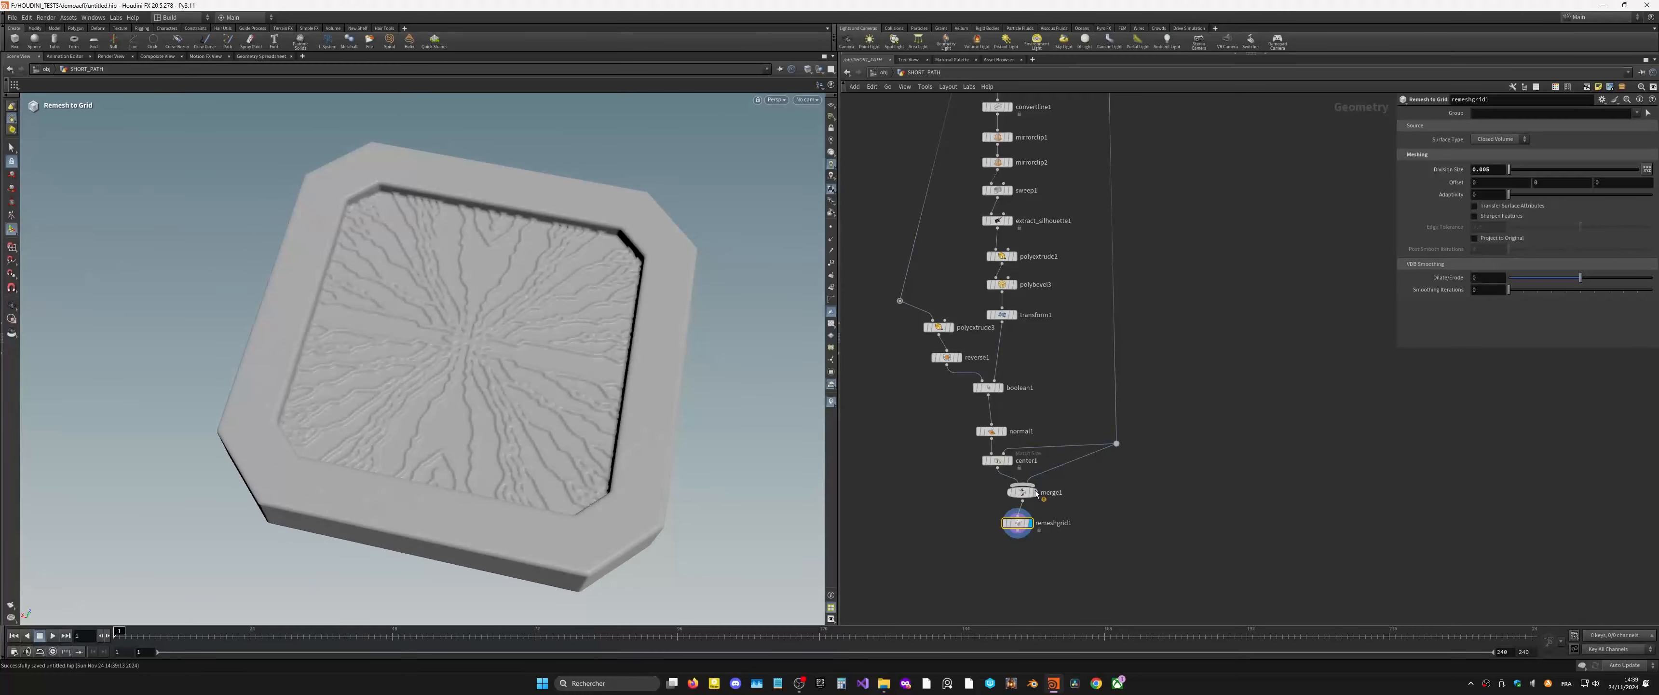
Step: Display the Merge instead of the Remesh to Grid and review the node chain from the base shape downward
{"action": "left_click", "coordinate": [1035, 493]}
{"action": "left_click", "coordinate": [933, 444]}
{"action": "mouse_move", "coordinate": [618, 361]}
{"action": "left_mouse_down", "text": "alt"}
{"action": "mouse_move", "coordinate": [650, 323]}
{"action": "mouse_move", "coordinate": [643, 365]}
{"action": "mouse_move", "coordinate": [615, 340]}
{"action": "left_mouse_up", "text": "alt"}
{"action": "scroll", "coordinate": [1138, 321], "scroll_direction": "down", "scroll_amount": 3}
{"action": "scroll", "coordinate": [1103, 372], "scroll_direction": "up", "scroll_amount": 5}
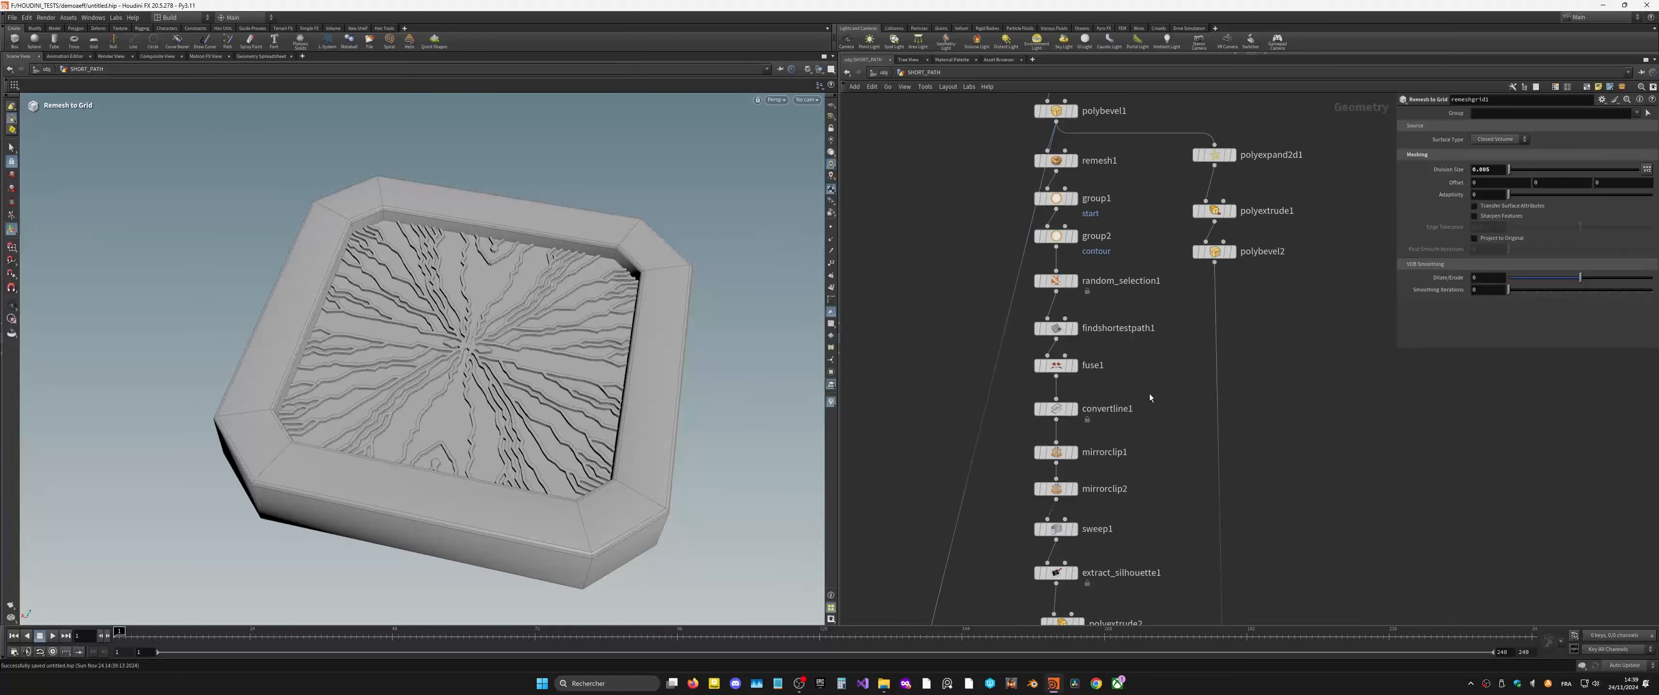
{"action": "scroll", "coordinate": [1150, 395], "scroll_direction": "down", "scroll_amount": 2}
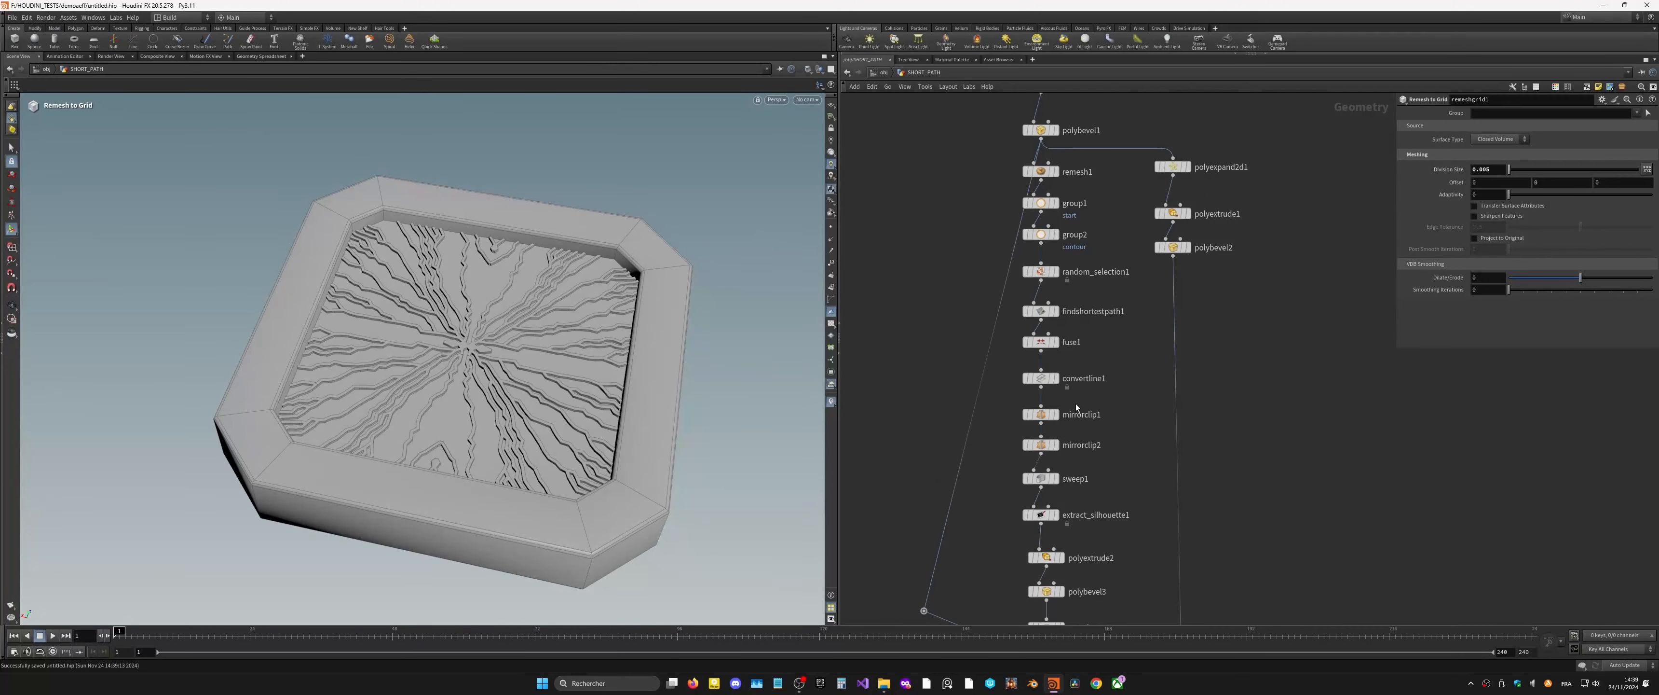
Step: Lower the remesh1 node's Relative Density to 10 for larger triangles
{"action": "left_click", "coordinate": [1041, 173]}
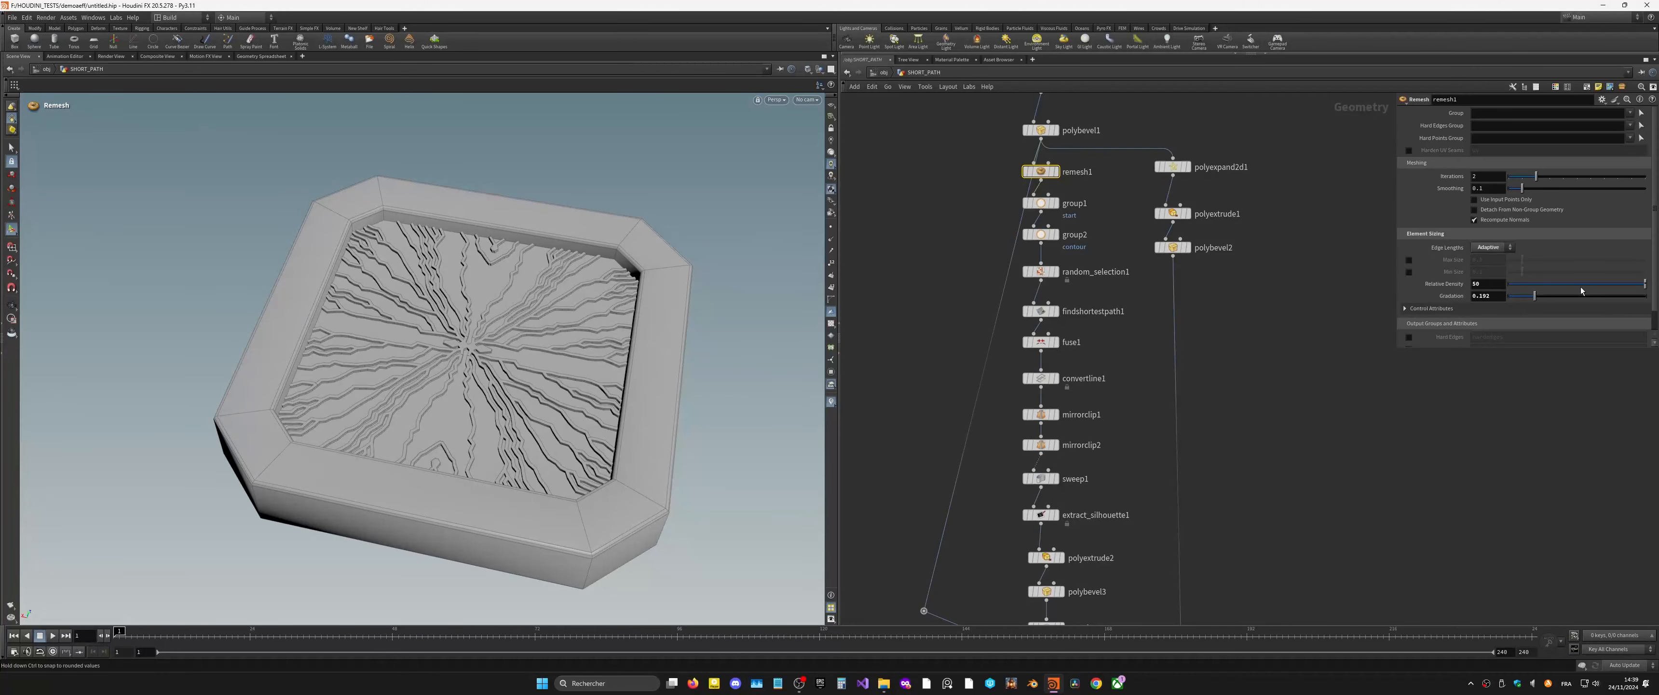
{"action": "middle_click_drag", "start_coordinate": [1501, 284], "coordinate": [1500, 270]}
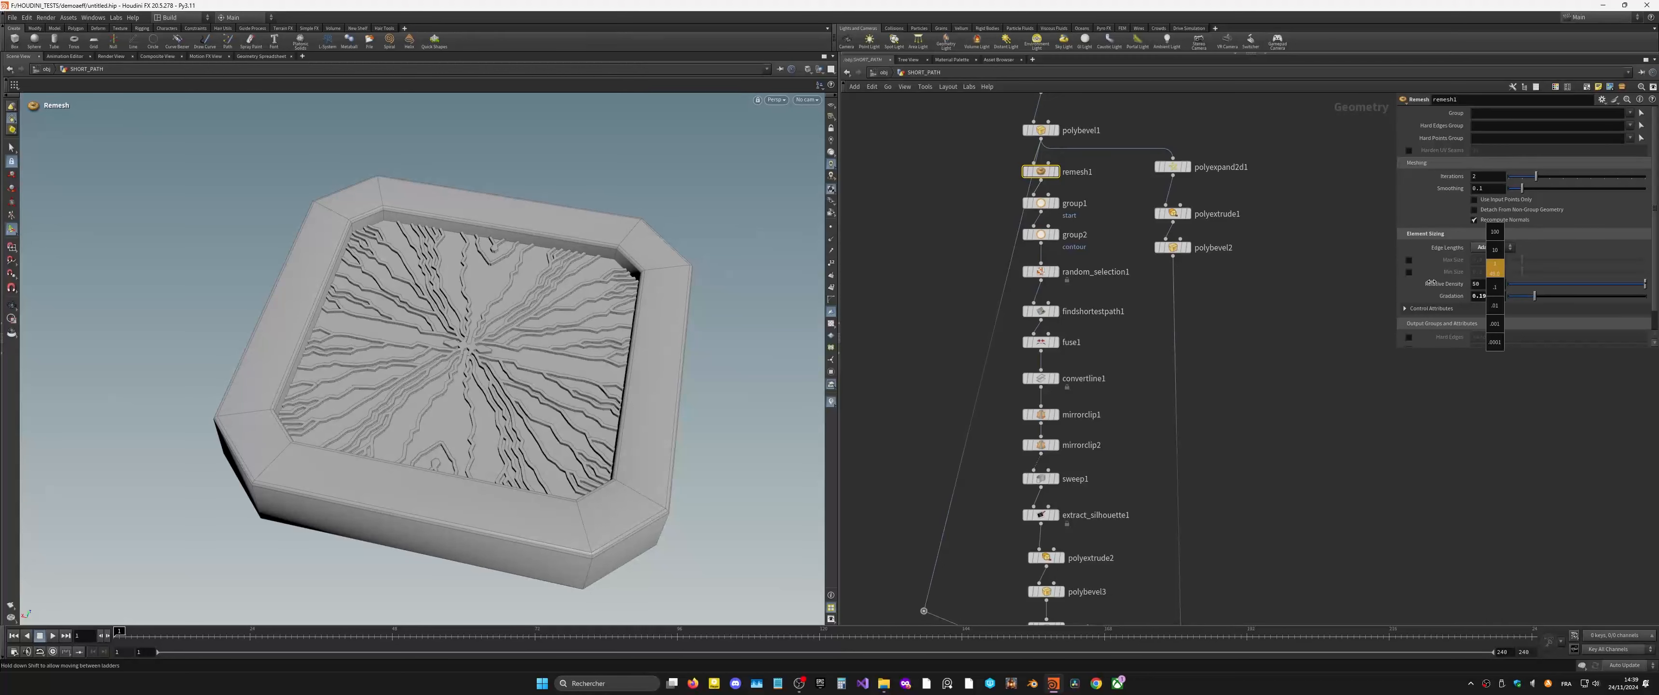
{"action": "middle_click_drag", "start_coordinate": [1361, 286], "coordinate": [1353, 286]}
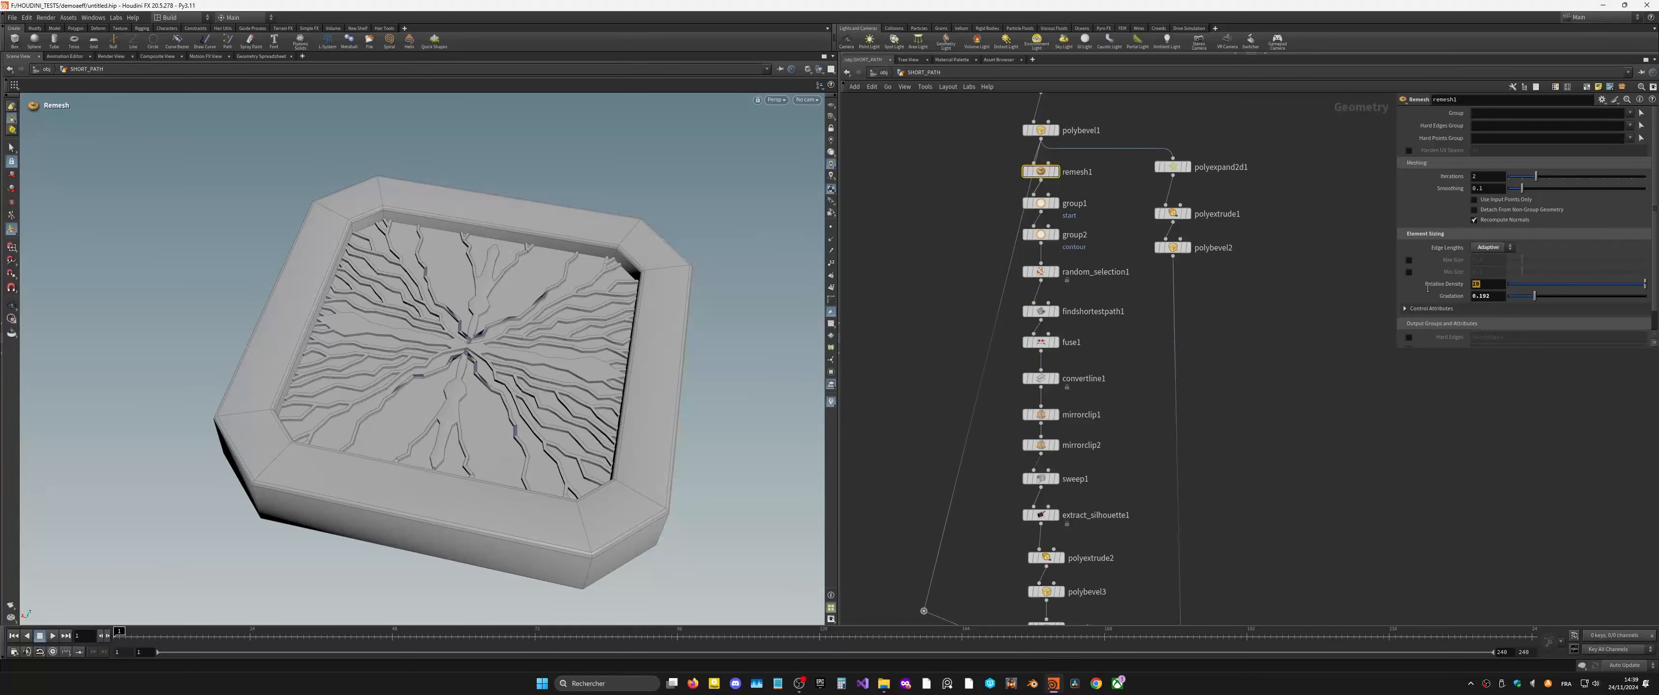
{"action": "type", "text": "10"}
{"action": "key", "text": "Return"}
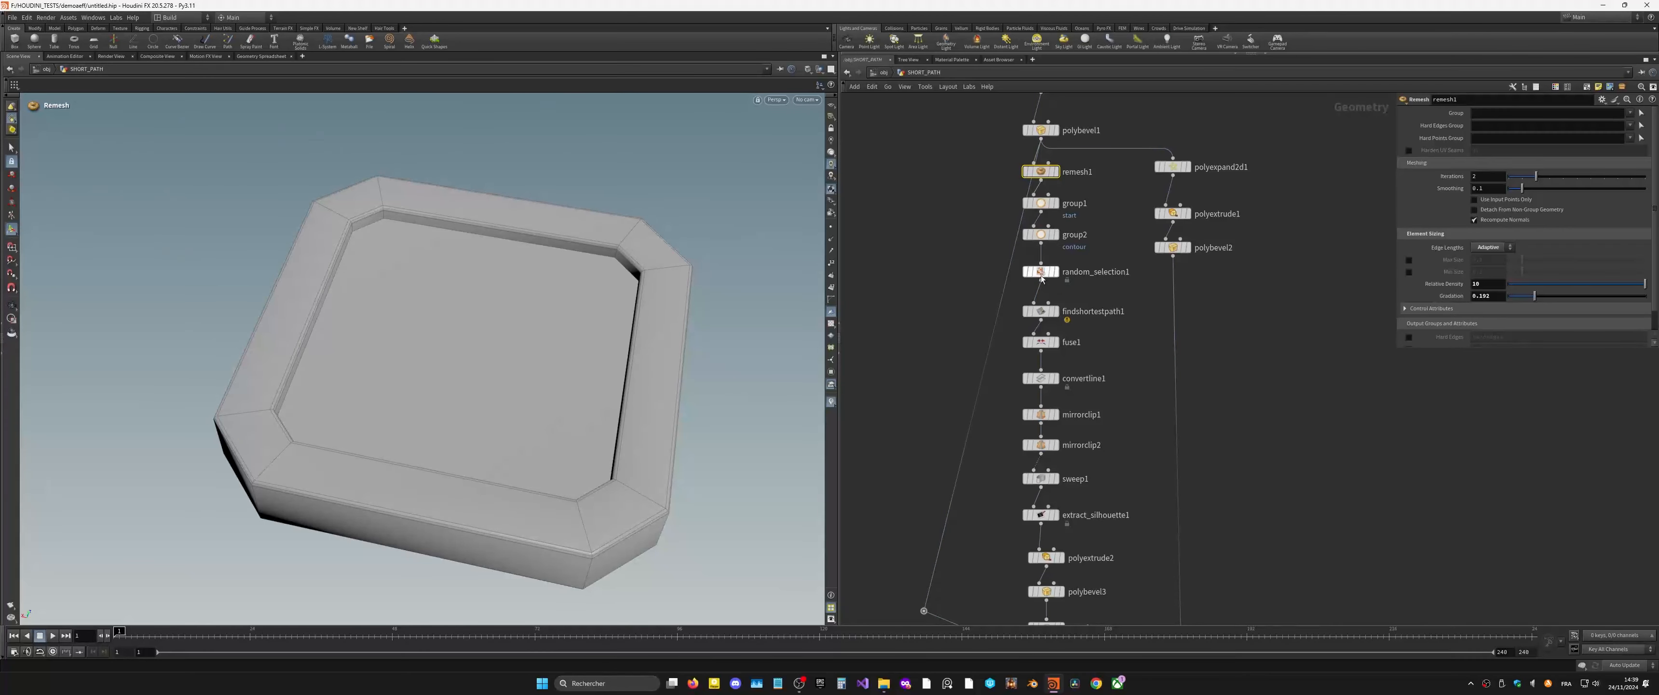
Step: Set the start group's bounding box size to 0.04 and check the resulting branch pattern
{"action": "left_click", "coordinate": [1041, 205]}
{"action": "middle_click_drag", "start_coordinate": [1449, 214], "coordinate": [1489, 233]}
{"action": "left_click_drag", "start_coordinate": [595, 434], "coordinate": [509, 419]}
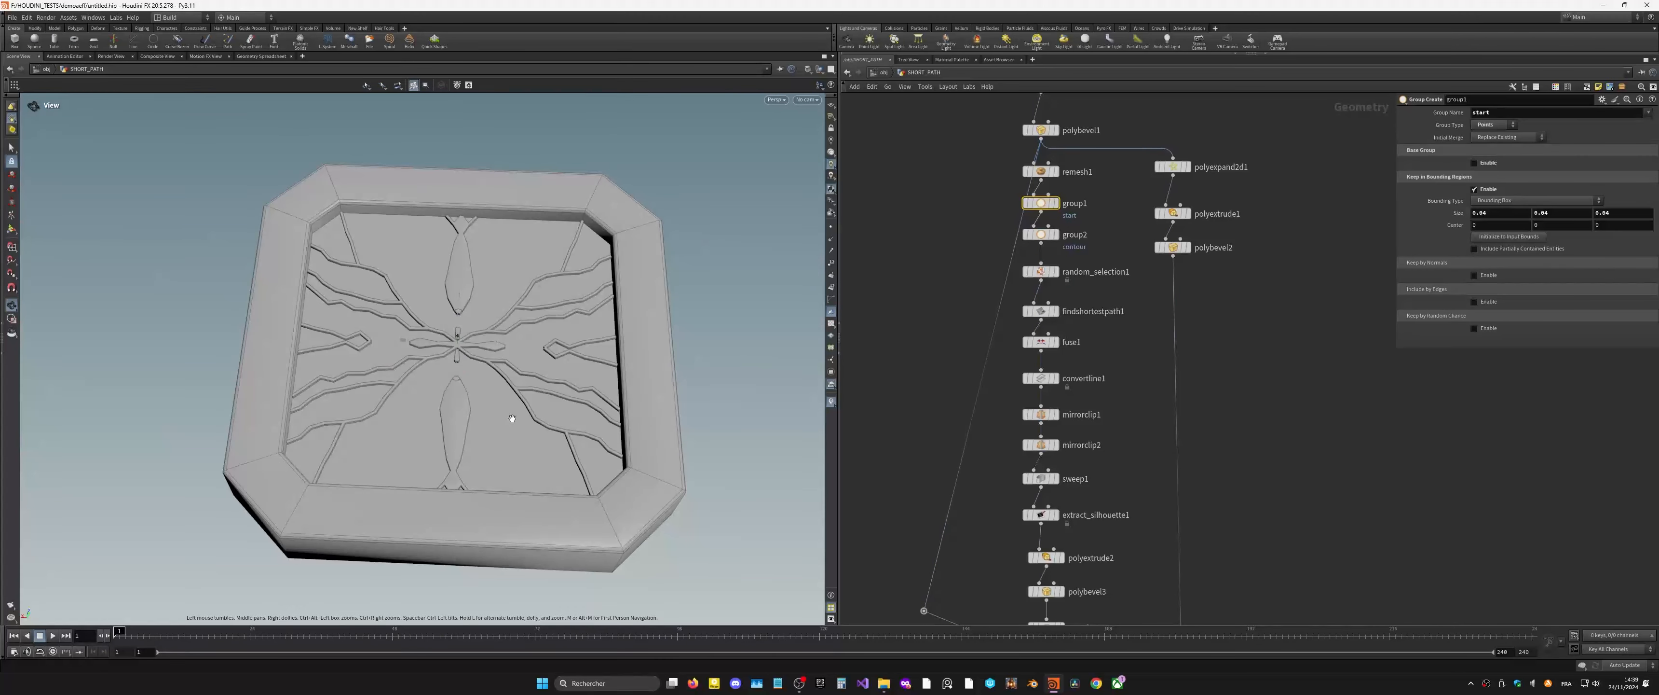
Step: Make room in the node chain between random_selection1 and findshortestpath1
{"action": "middle_click_drag", "start_coordinate": [1127, 552], "coordinate": [1143, 421]}
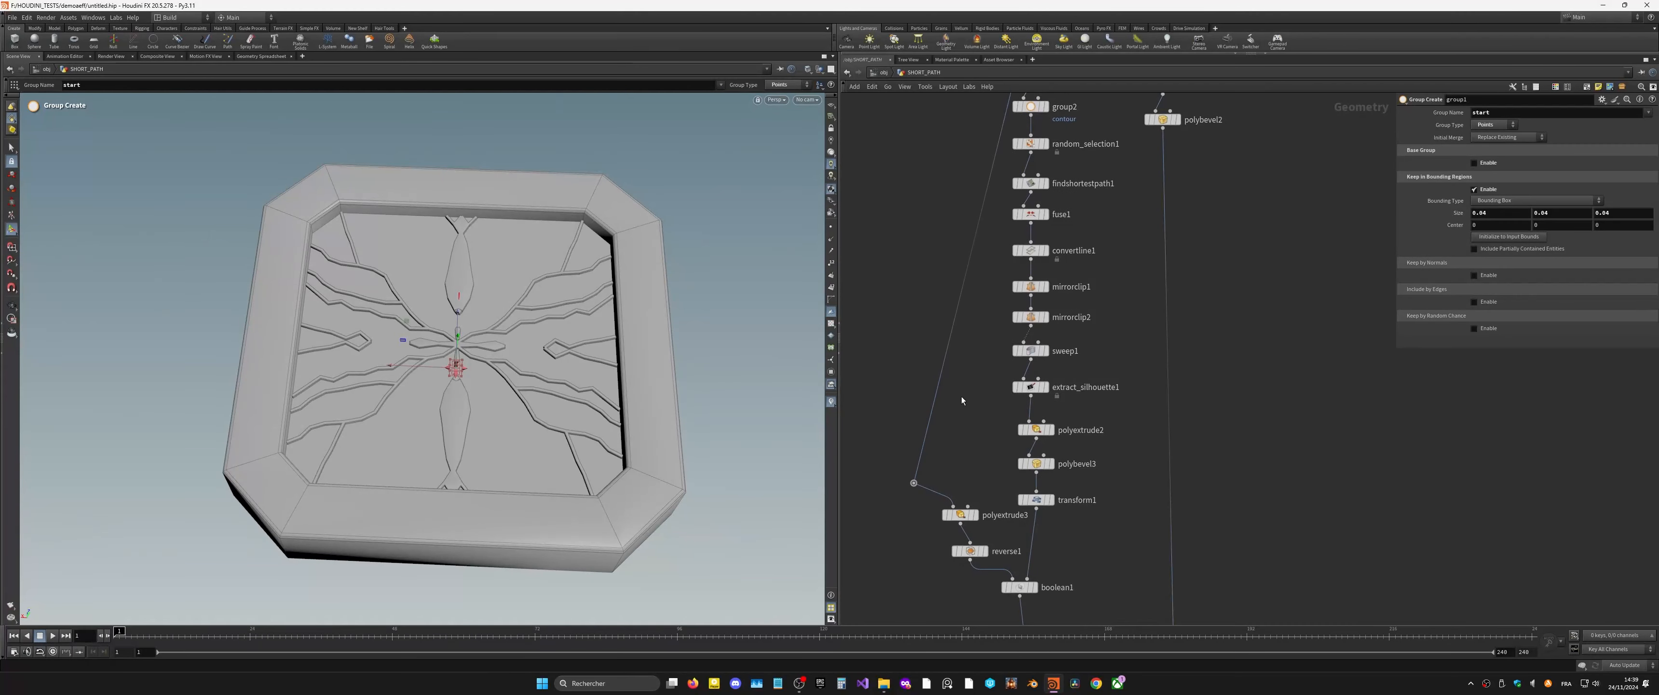
{"action": "mouse_move", "coordinate": [1057, 259]}
{"action": "middle_click_drag", "start_coordinate": [1038, 171], "coordinate": [1012, 334]}
{"action": "scroll", "coordinate": [1012, 334], "scroll_direction": "up", "scroll_amount": 2}
{"action": "left_click_drag", "start_coordinate": [1007, 296], "coordinate": [1007, 282]}
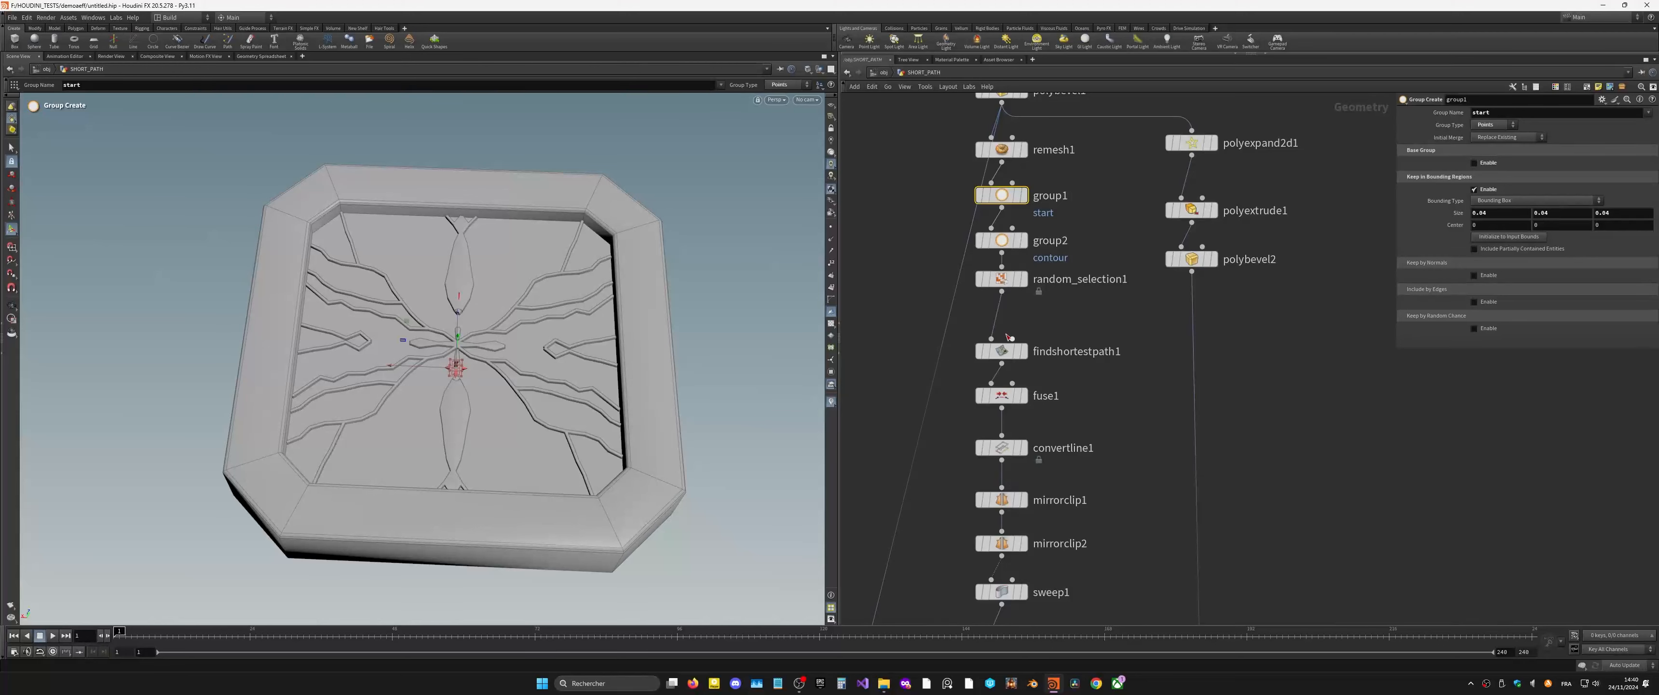
Step: Display the Find Shortest Path with its path cost options, and compare its paths with the random_selection1 mesh
{"action": "left_click", "coordinate": [1002, 351]}
{"action": "left_click", "coordinate": [1024, 350]}
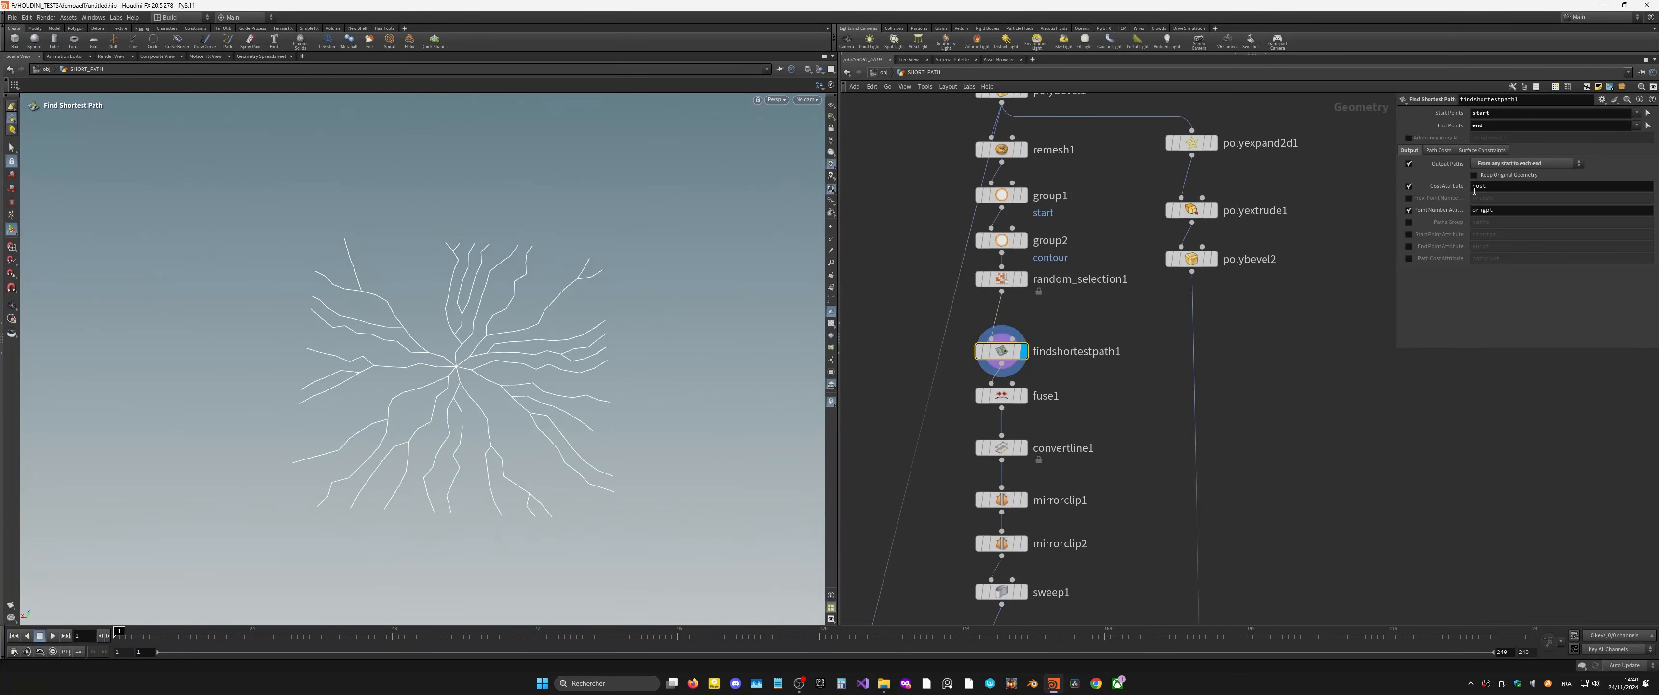
{"action": "left_click", "coordinate": [1440, 150]}
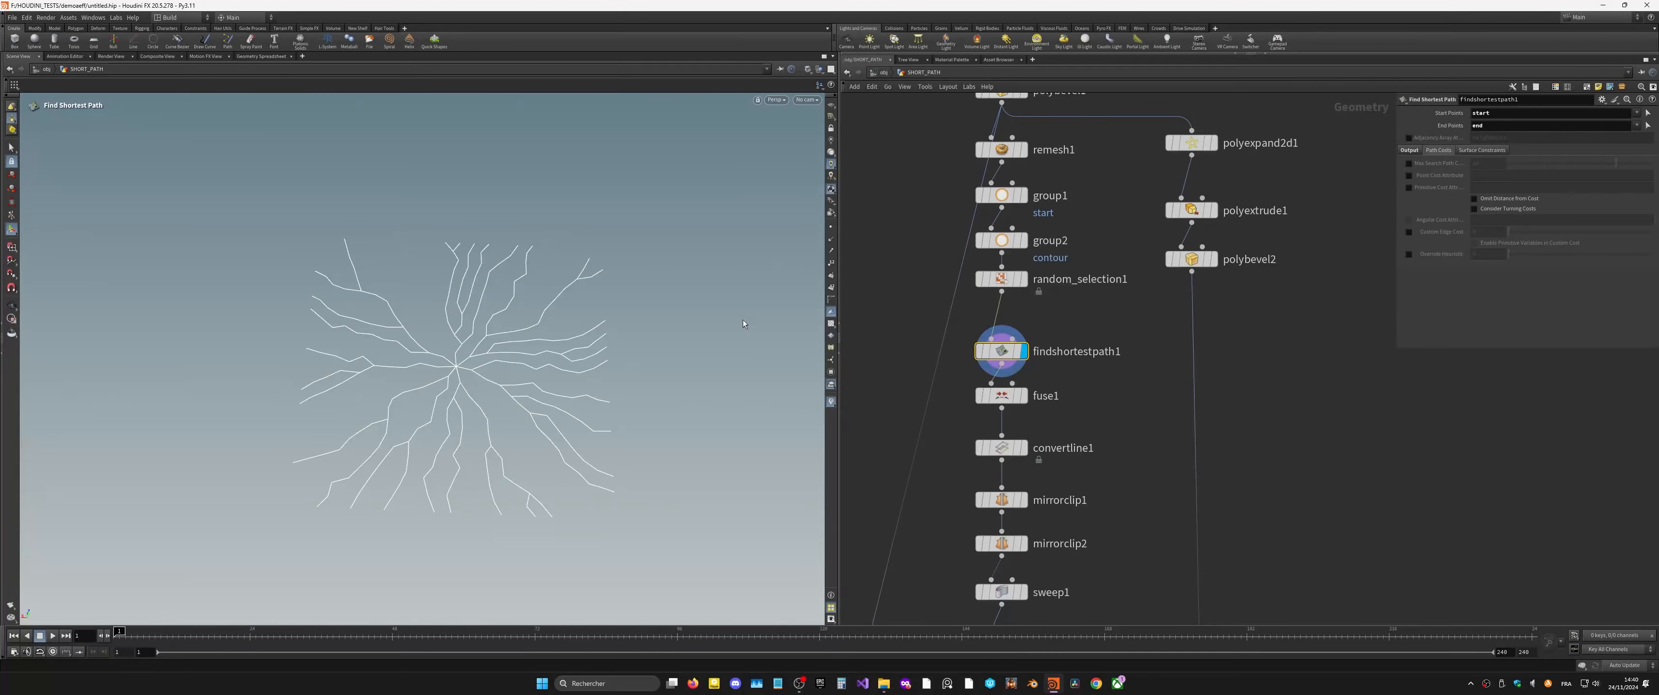
{"action": "left_click", "coordinate": [1024, 278]}
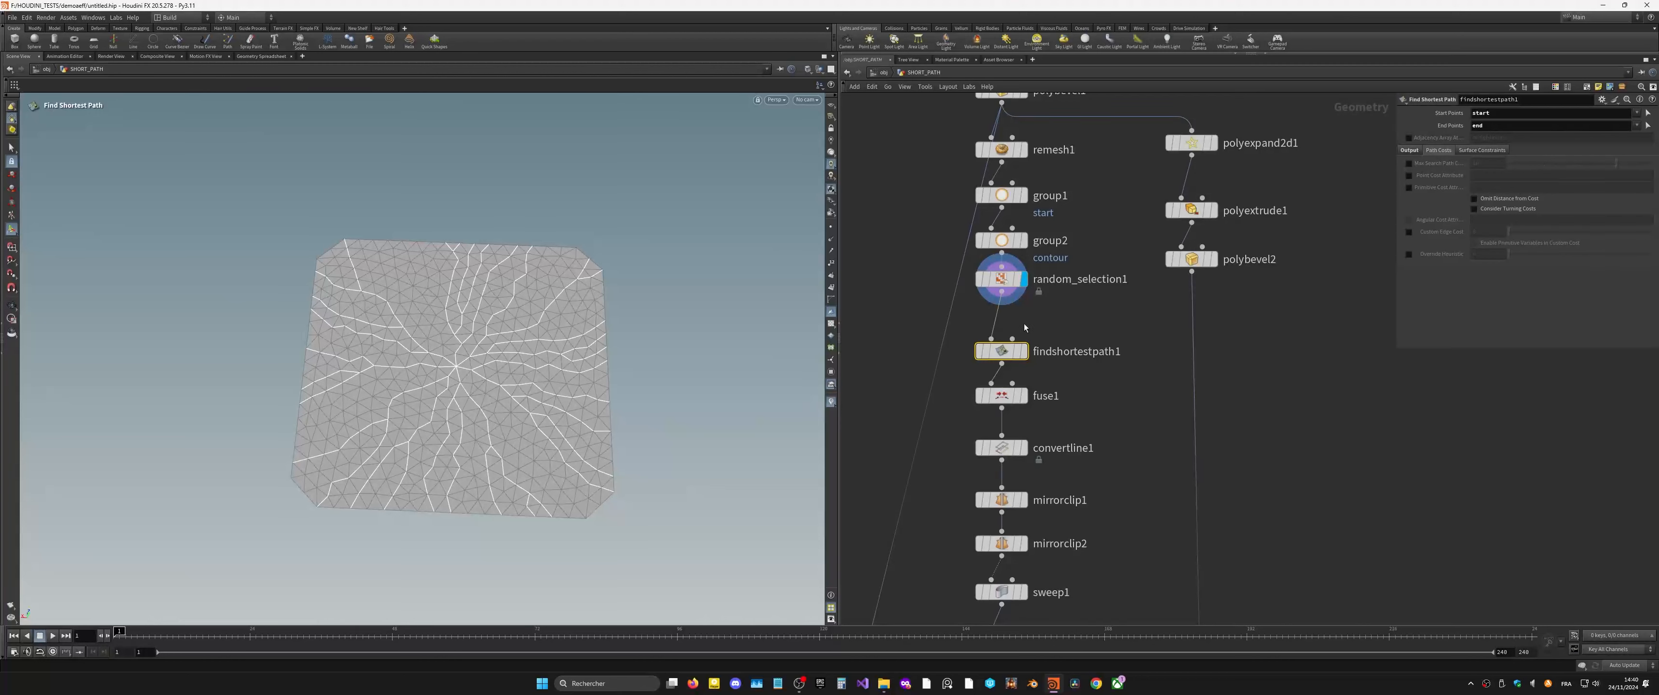
{"action": "key", "text": "Tab"}
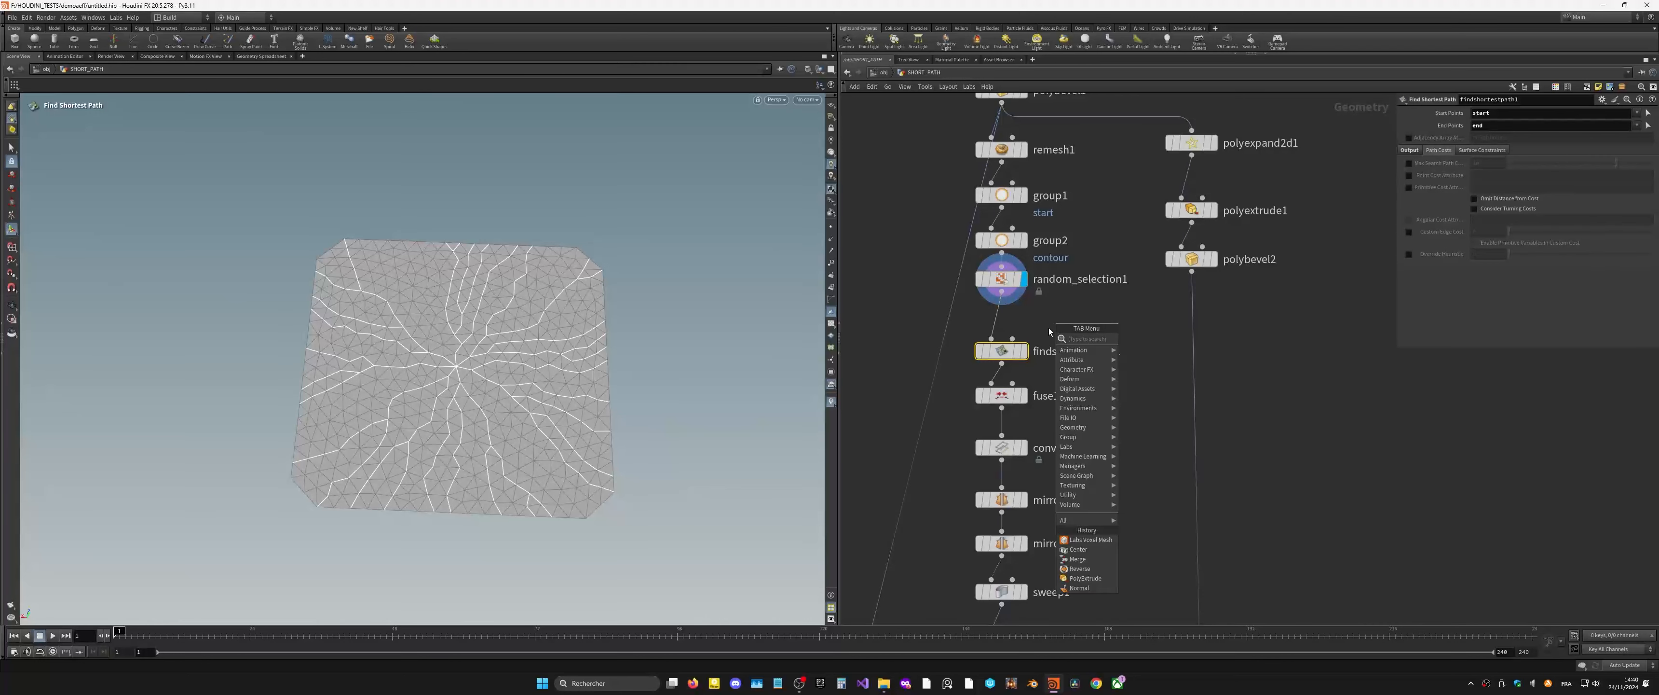
{"action": "key", "text": "Escape"}
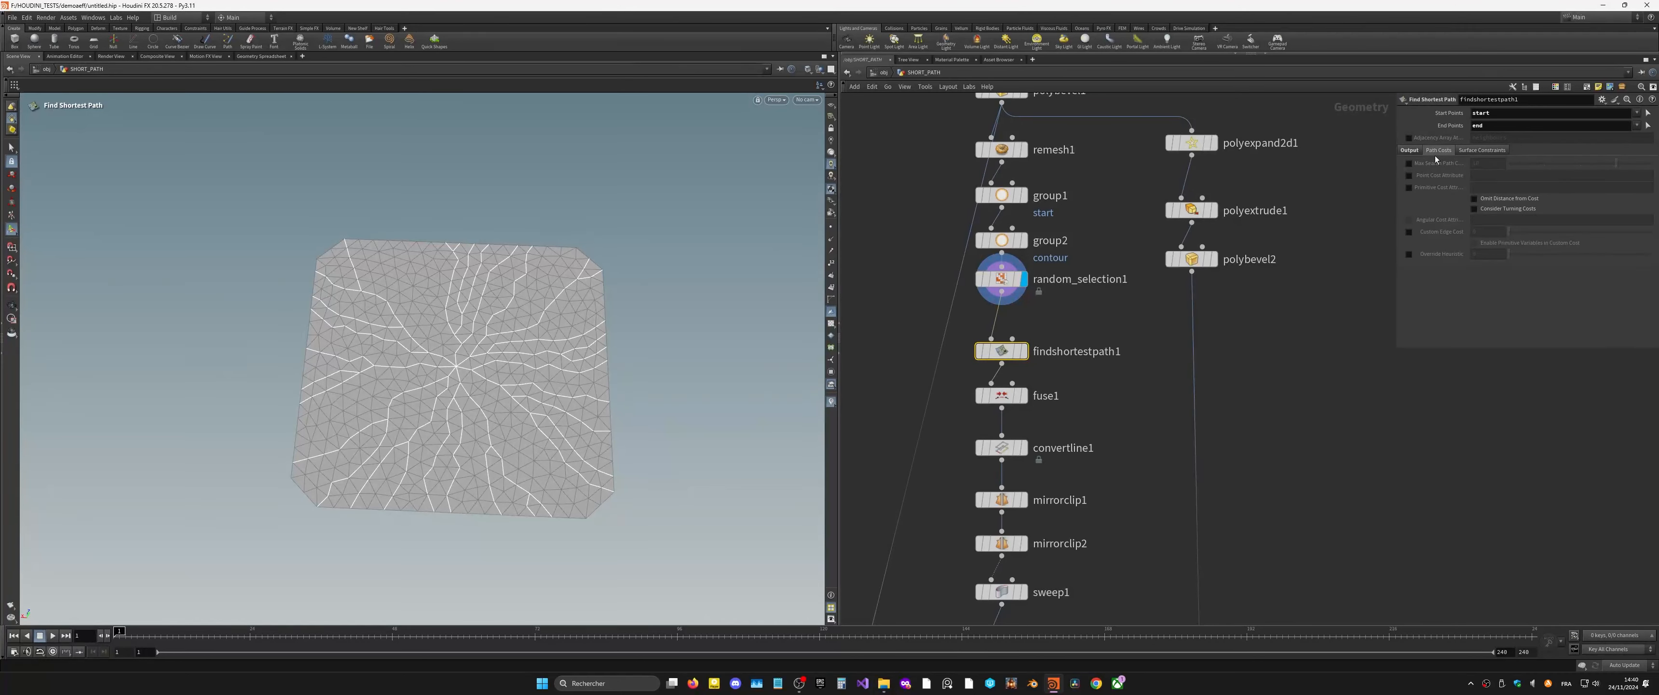
Step: Enable the Point Cost Attribute on findshortestpath1 and name it mycost
{"action": "left_click", "coordinate": [1409, 175]}
{"action": "left_click", "coordinate": [1478, 178]}
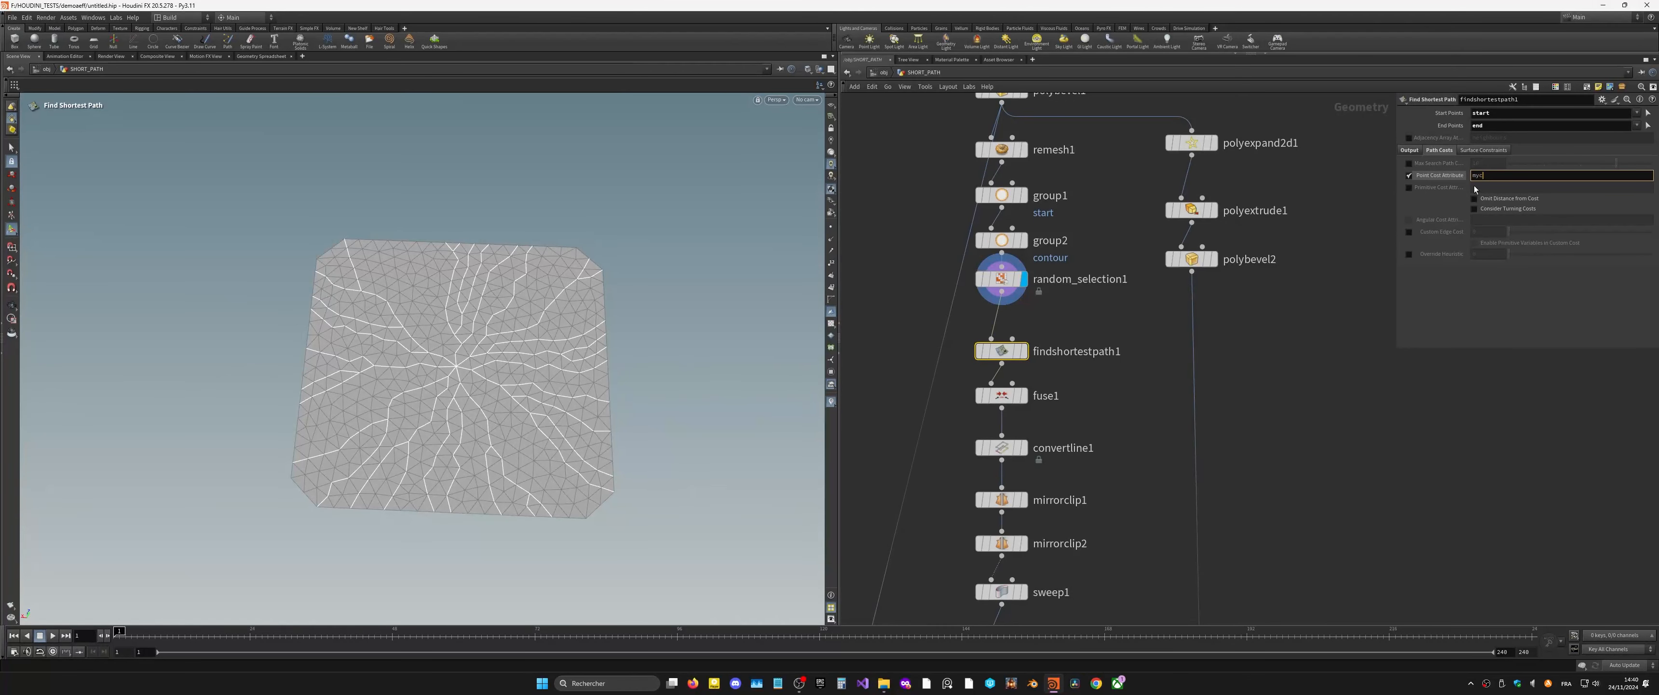
{"action": "key", "text": "Return"}
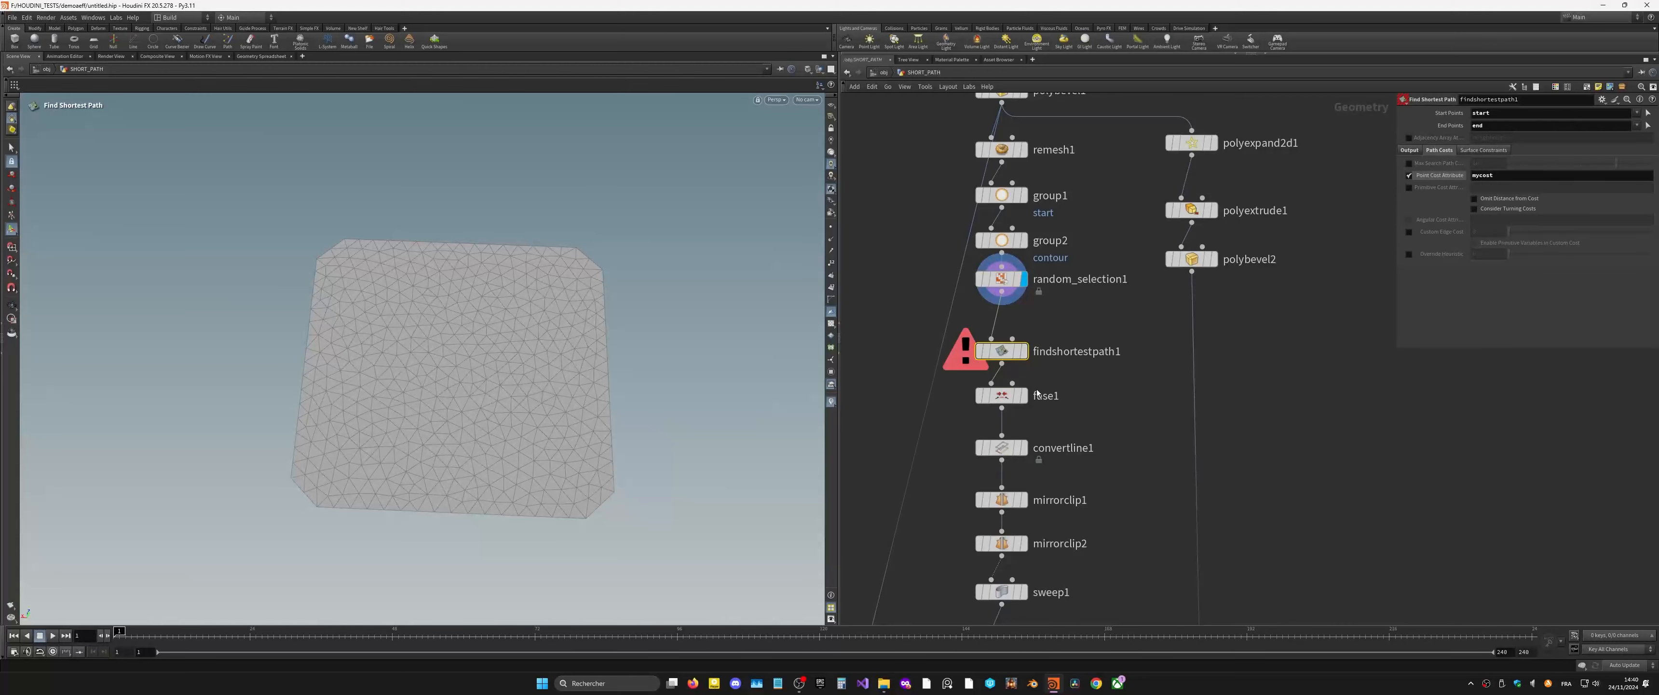
Step: Insert an Attribute Noise between random_selection1 and findshortestpath1, outputting a float point attribute named mynoise
{"action": "key", "text": "Tab"}
{"action": "type", "text": "noi"}
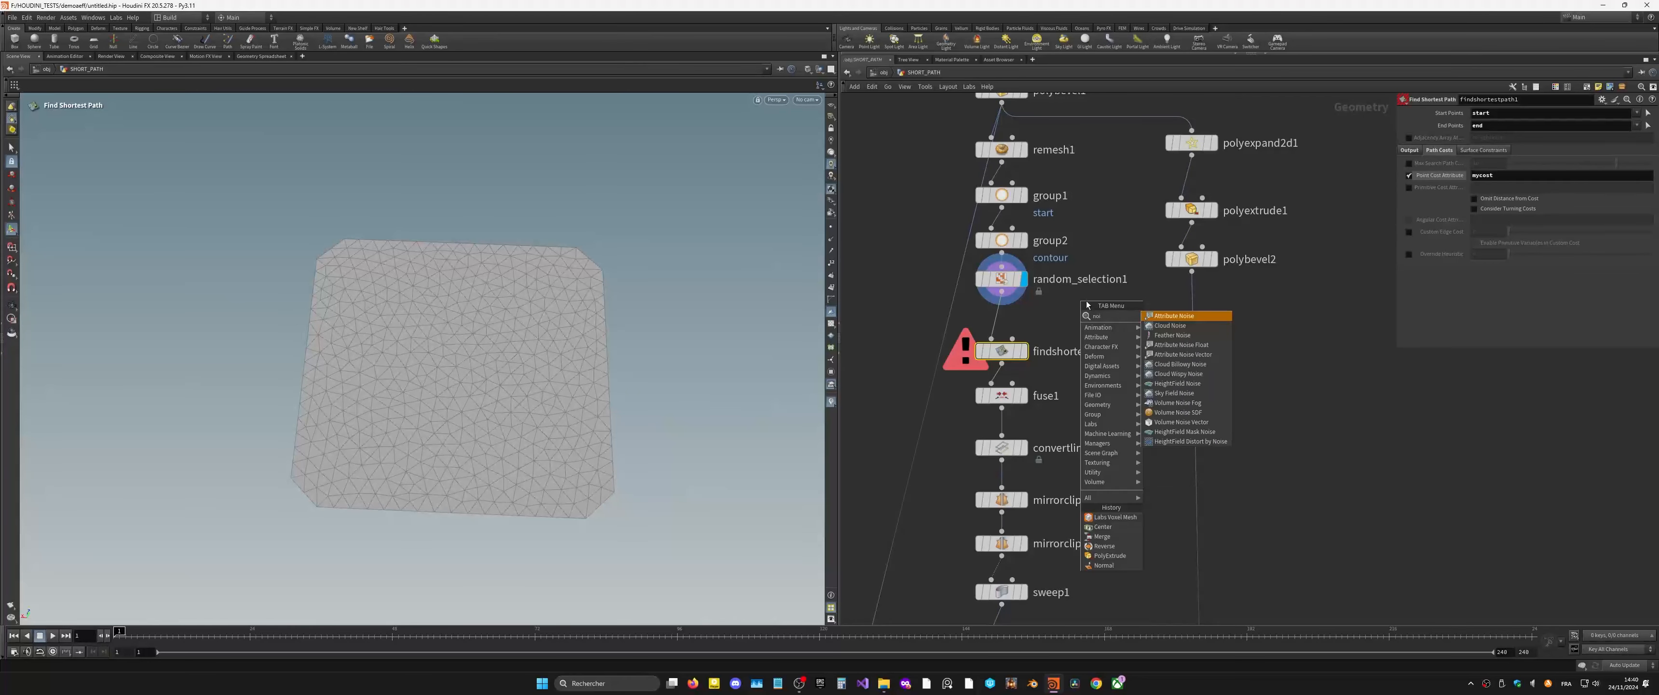
{"action": "left_click", "coordinate": [1214, 317]}
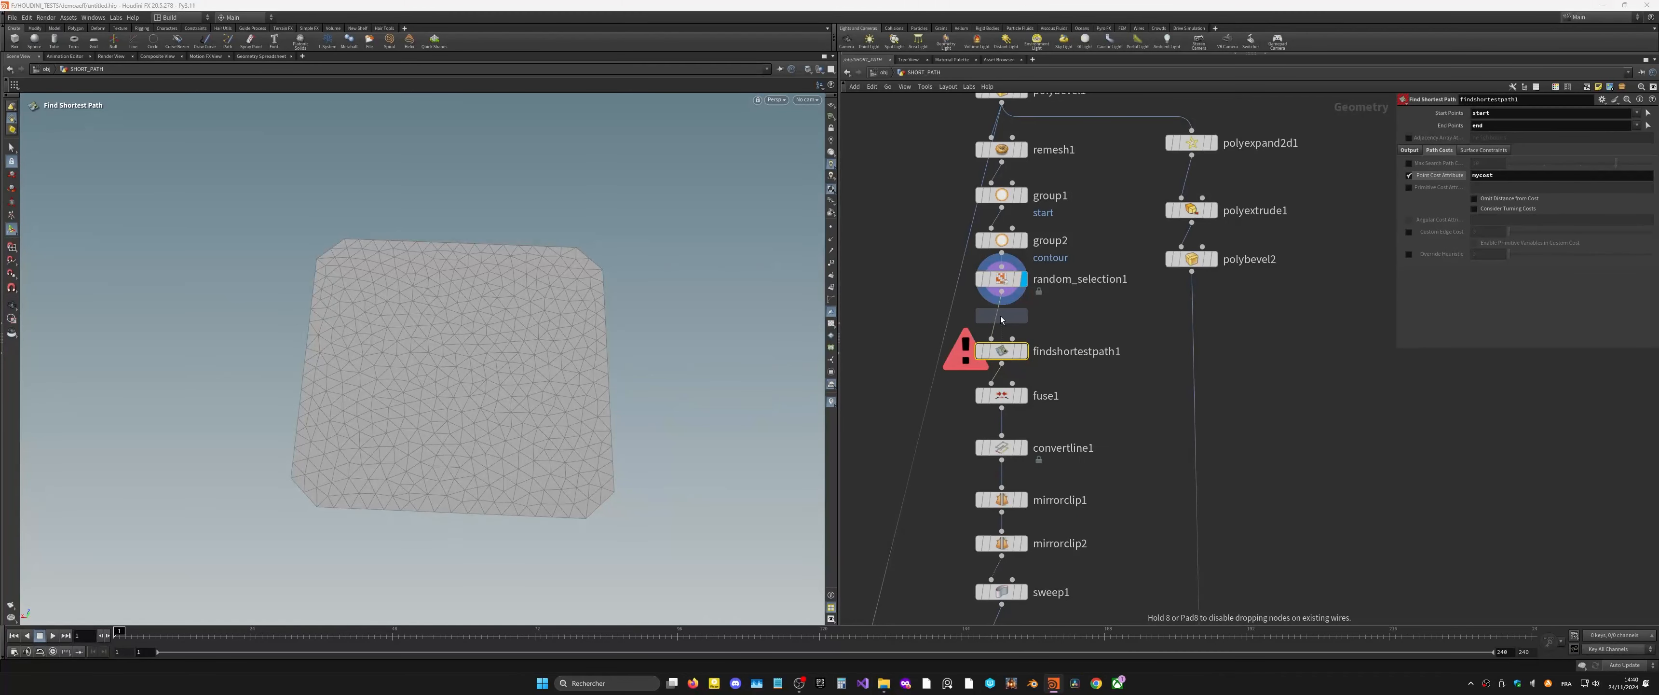
{"action": "left_click", "coordinate": [1007, 321]}
{"action": "left_click", "coordinate": [1541, 159]}
{"action": "left_click", "coordinate": [1493, 153]}
{"action": "left_click", "coordinate": [1488, 164]}
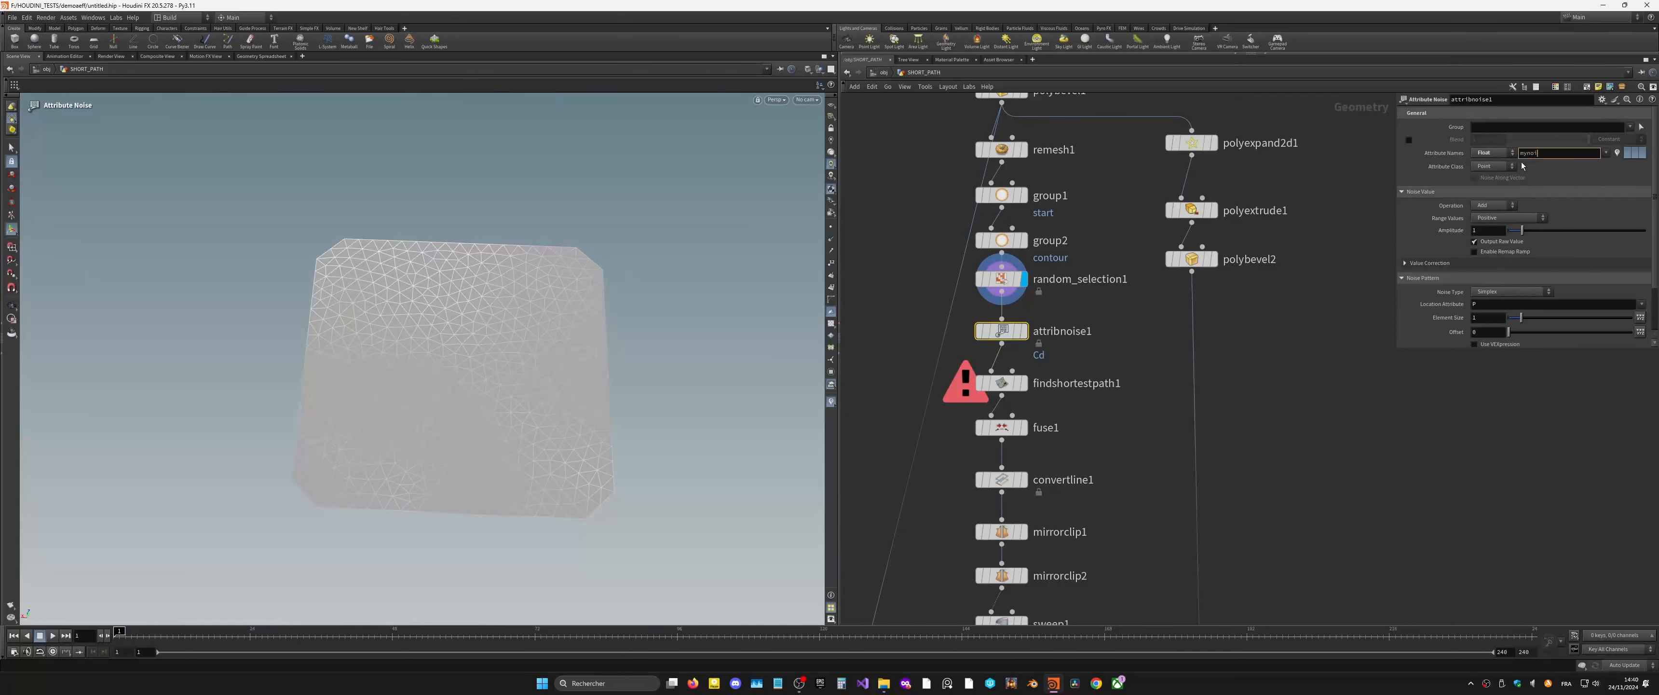
{"action": "key", "text": "Return"}
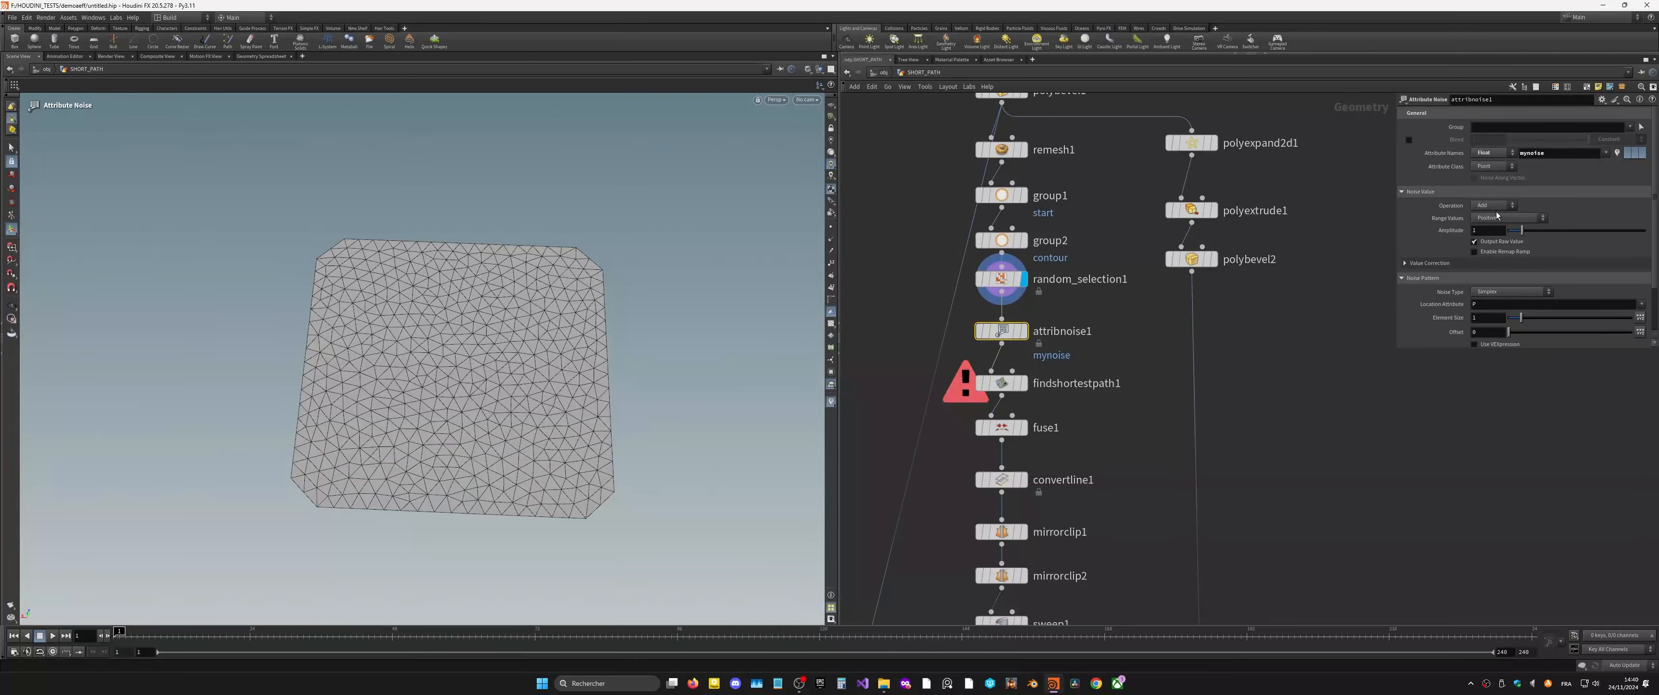
Step: Display findshortestpath1 and rename the noise attribute to mycost so it matches the path's point cost attribute
{"action": "left_click", "coordinate": [1026, 384]}
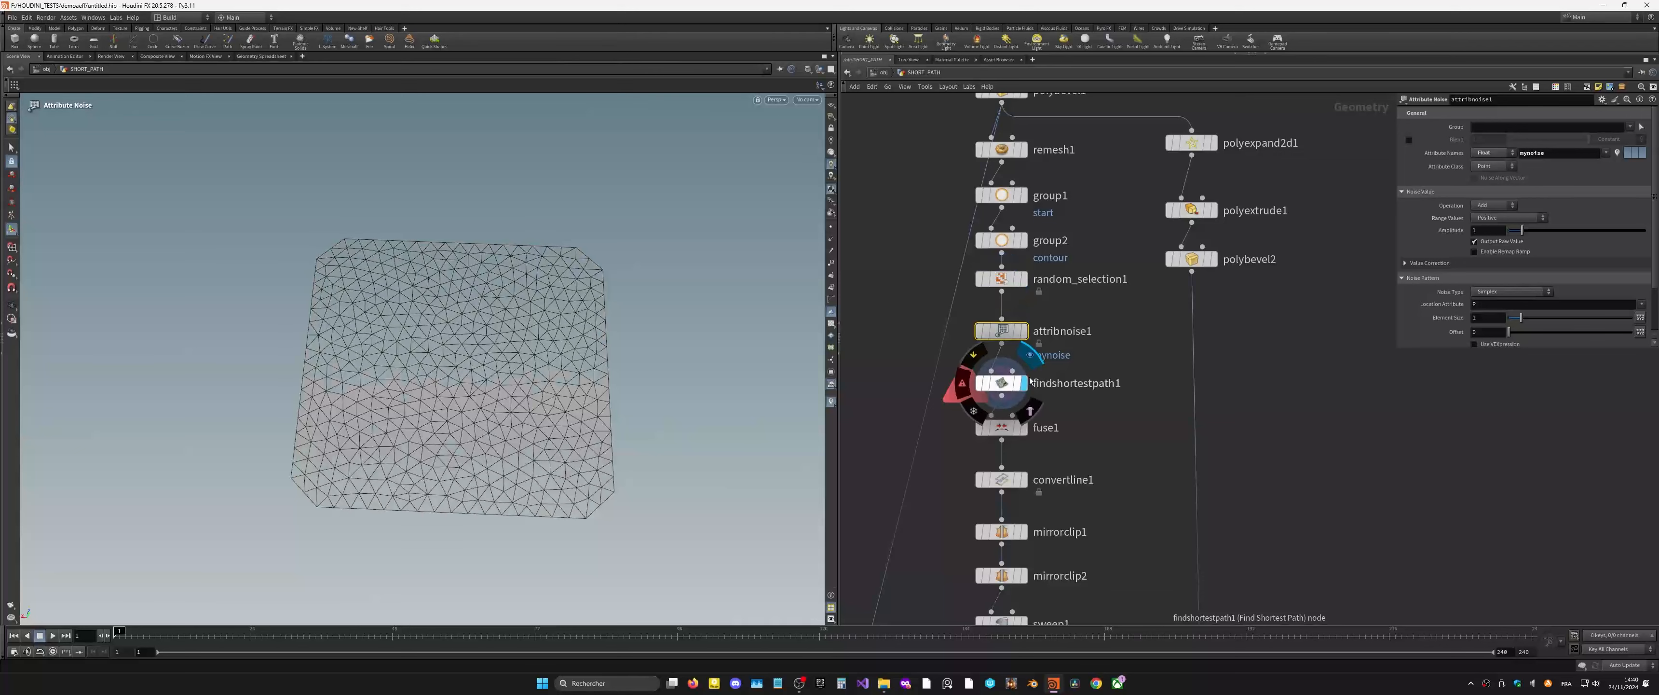
{"action": "left_click", "coordinate": [1007, 382]}
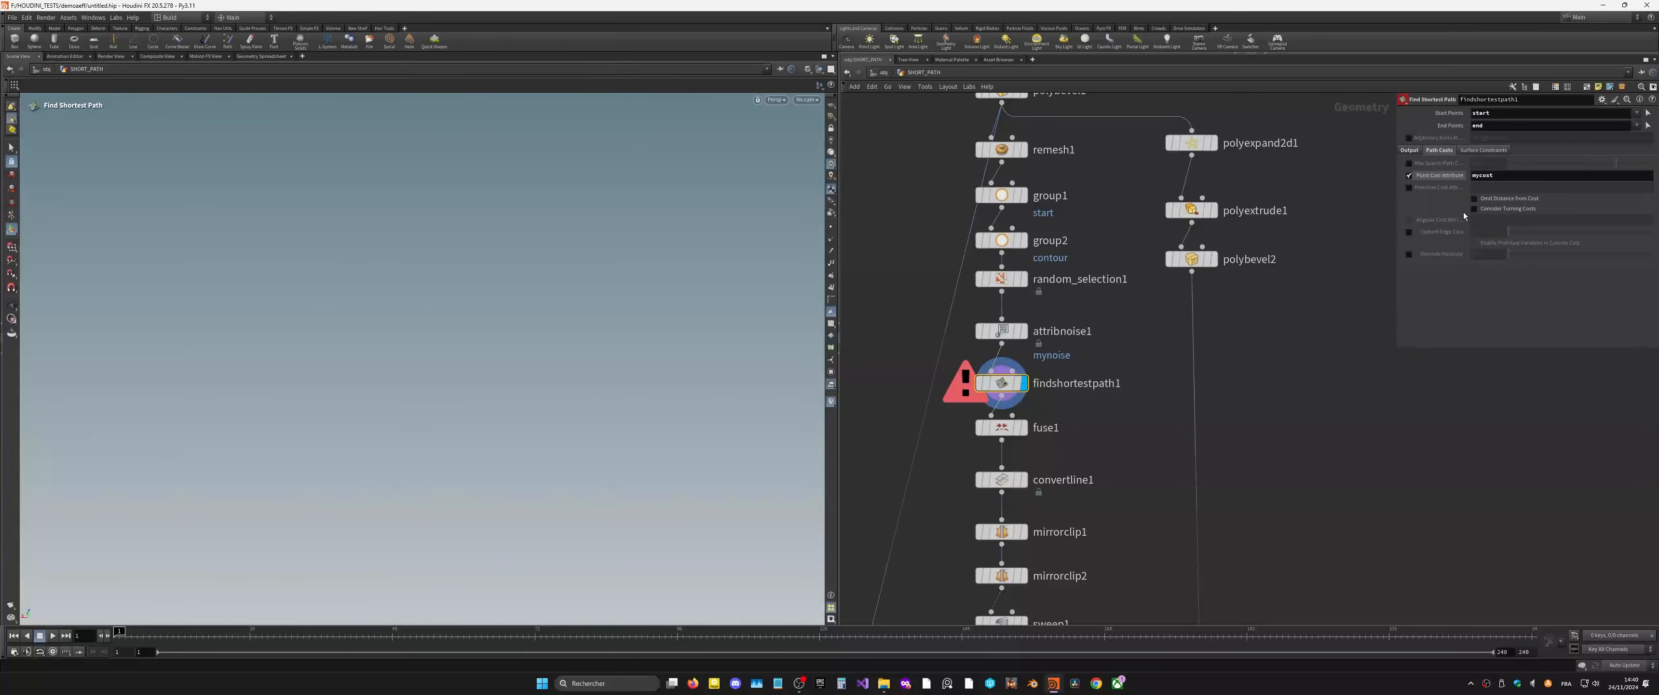
{"action": "double_click", "coordinate": [1484, 175]}
{"action": "key", "text": "Return"}
{"action": "left_click_drag", "start_coordinate": [1487, 177], "coordinate": [1471, 176]}
{"action": "left_click", "coordinate": [1024, 330]}
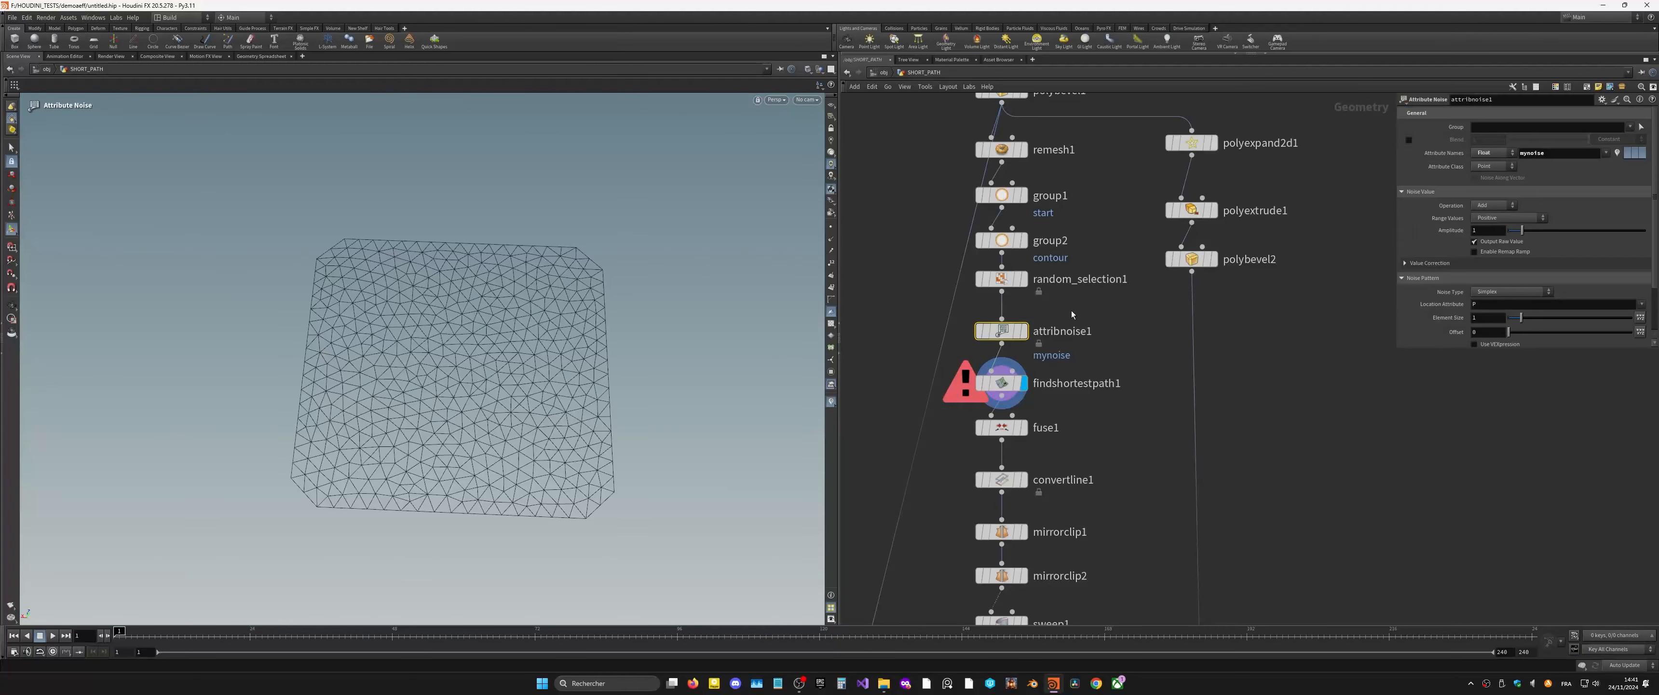
{"action": "left_click", "coordinate": [1255, 353]}
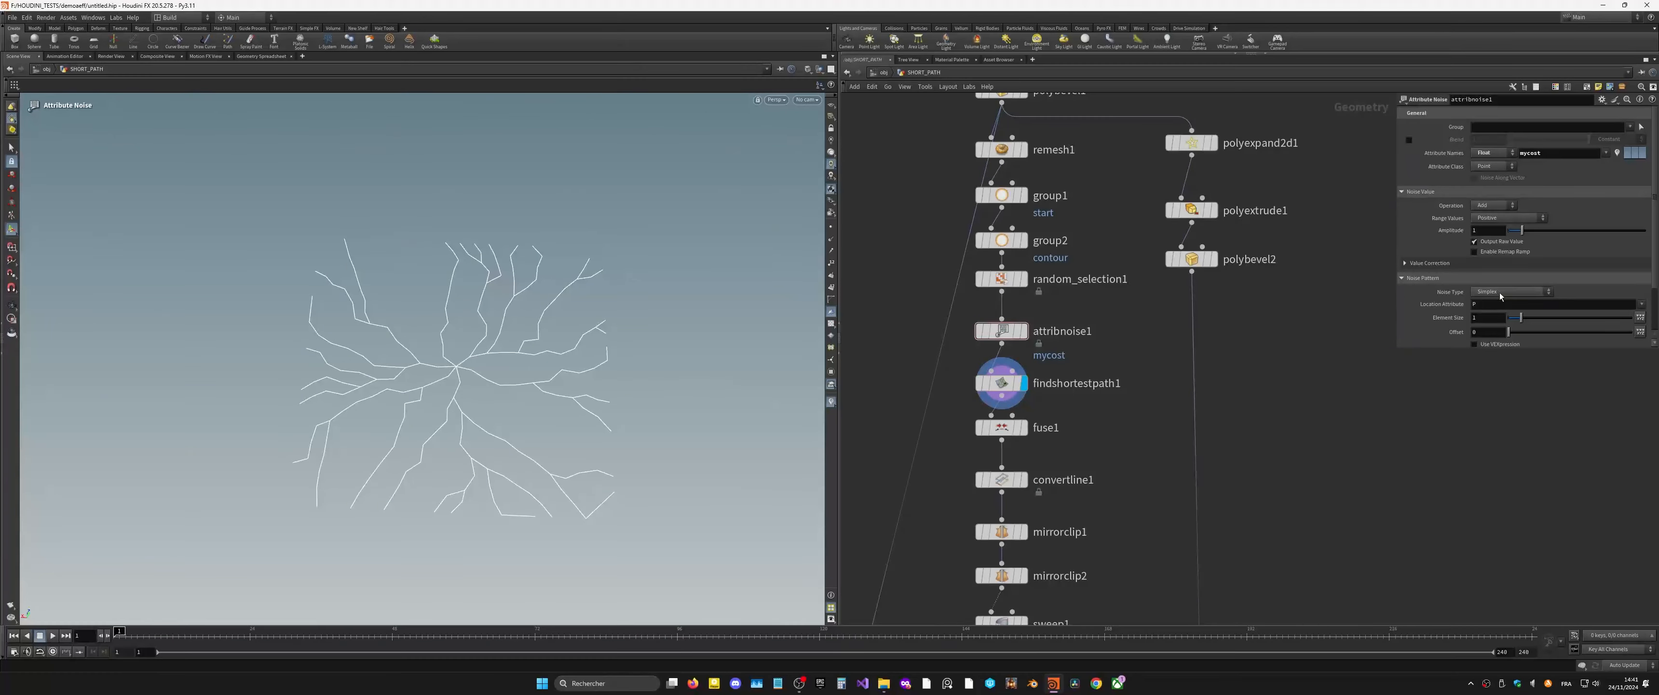
Step: Display mirrorclip2 and lower attribnoise1's Element Size to 0.04 to vary the mirrored paths
{"action": "mouse_move", "coordinate": [1521, 317]}
{"action": "left_mouse_down"}
{"action": "mouse_move", "coordinate": [1569, 326]}
{"action": "mouse_move", "coordinate": [1513, 318]}
{"action": "left_mouse_up"}
{"action": "left_click", "coordinate": [1025, 575]}
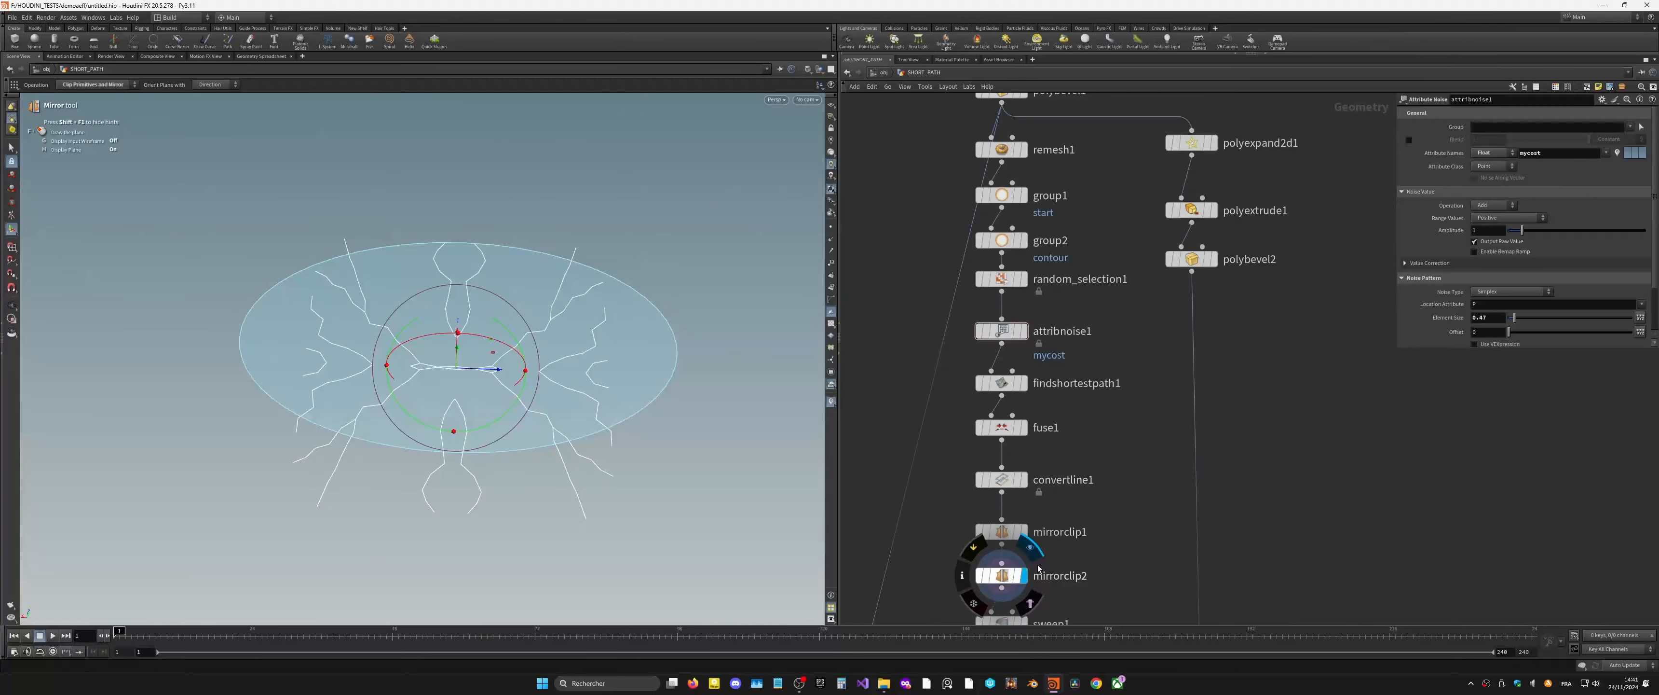
{"action": "key", "text": "Return"}
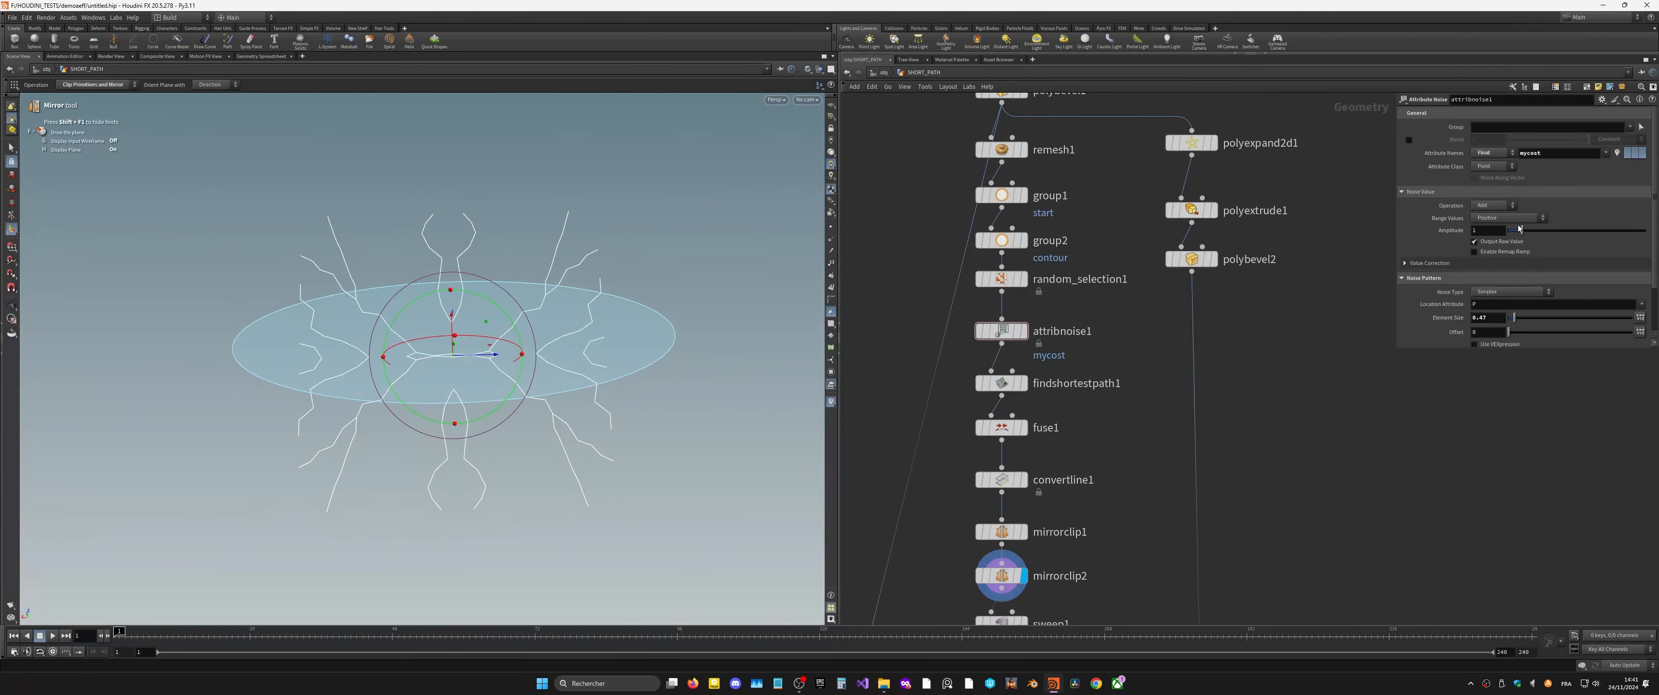
{"action": "left_click", "coordinate": [1001, 330]}
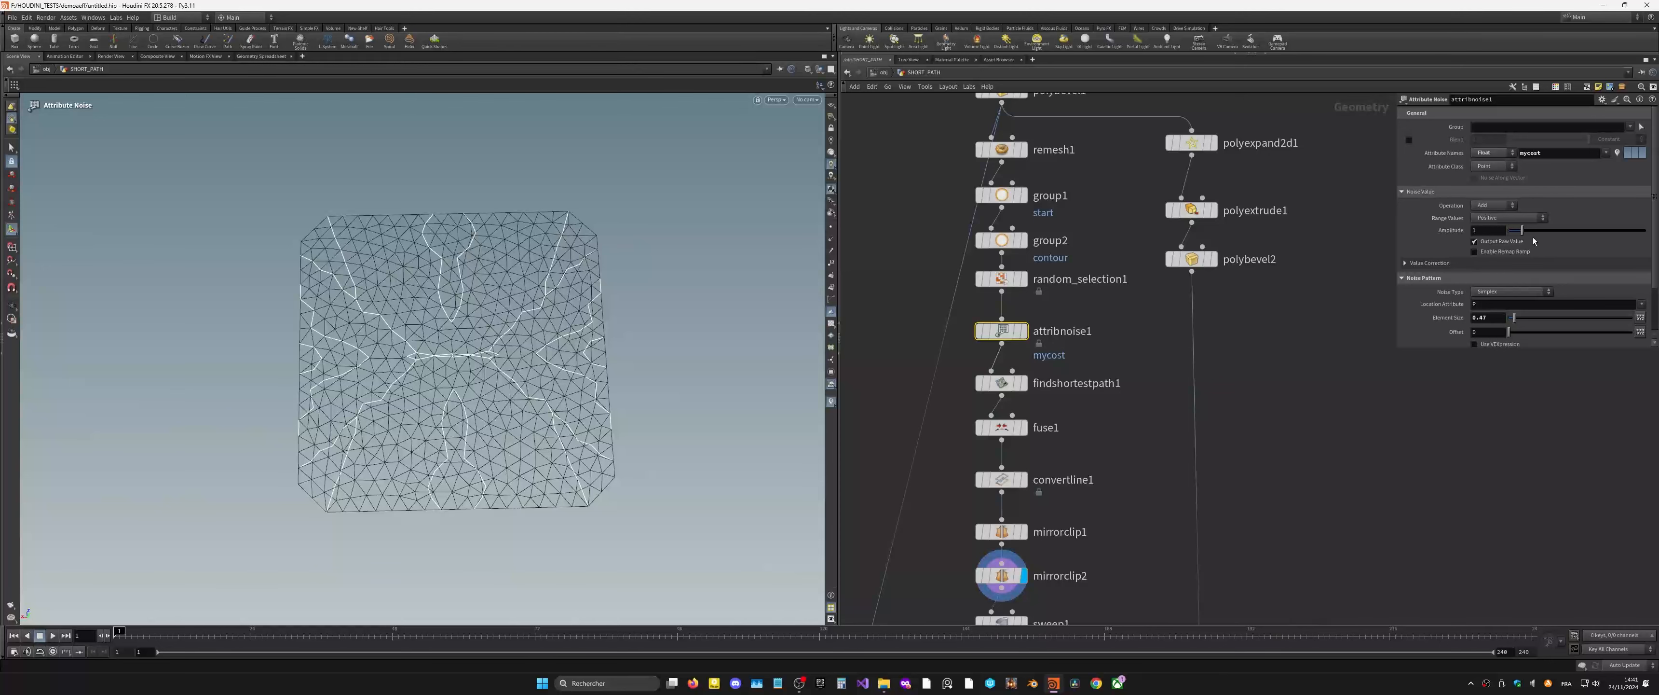
{"action": "middle_click_drag", "start_coordinate": [1515, 320], "coordinate": [1317, 357]}
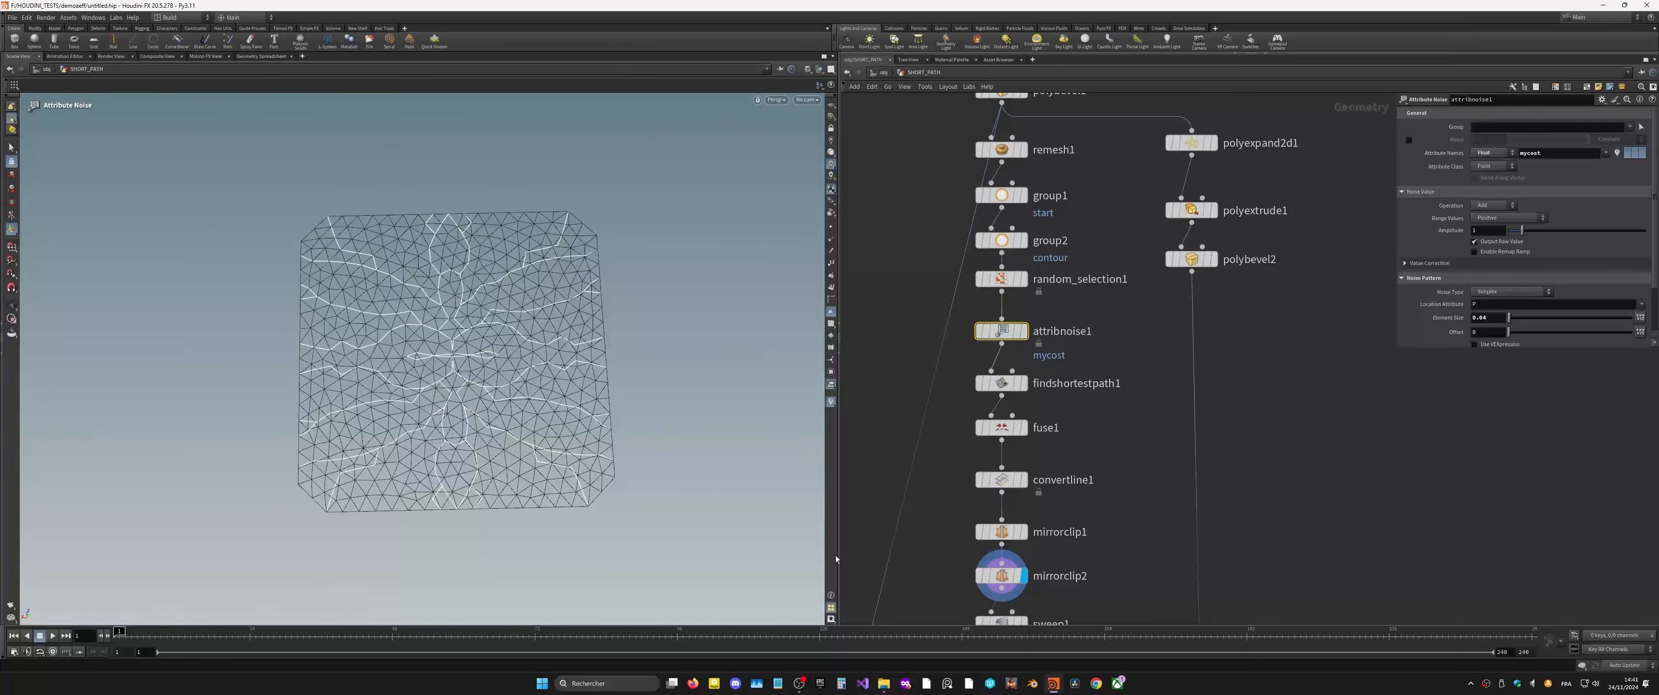
Step: Display sweep1 and widen its ribbons to a Width of 0.036
{"action": "middle_click_drag", "start_coordinate": [1096, 549], "coordinate": [1096, 332]}
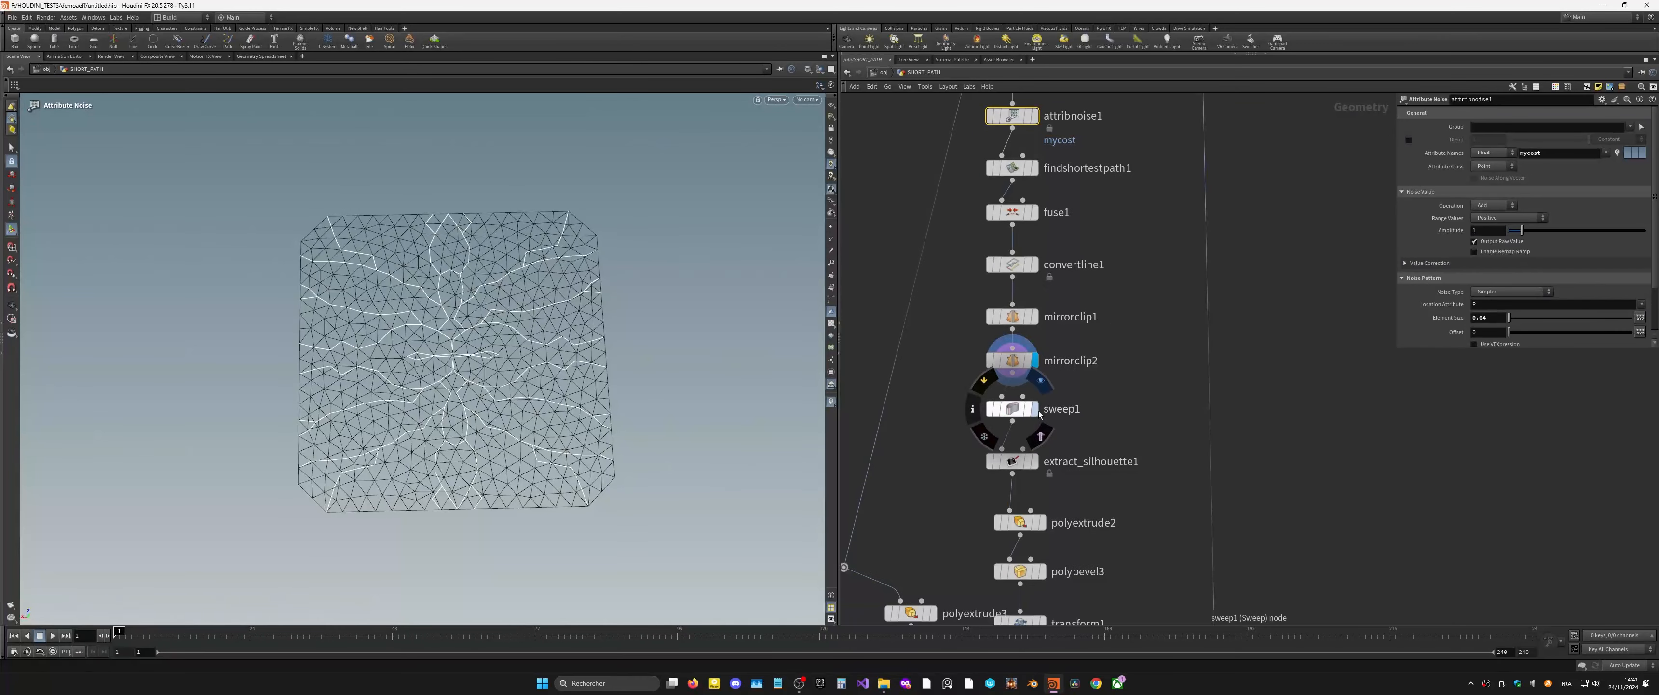
{"action": "left_click", "coordinate": [1036, 408]}
{"action": "left_click", "coordinate": [1015, 409]}
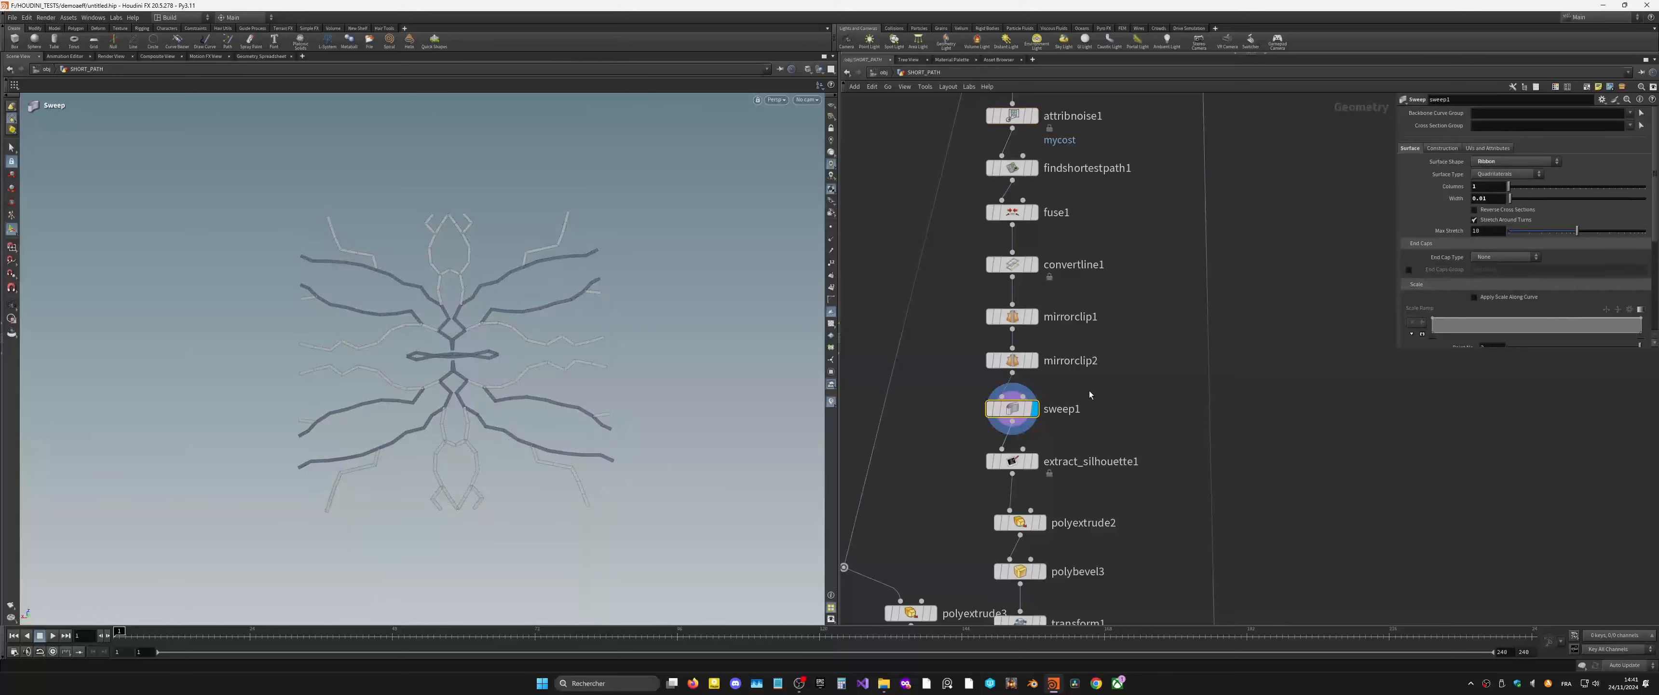
{"action": "left_click_drag", "start_coordinate": [517, 374], "coordinate": [510, 365], "text": "alt"}
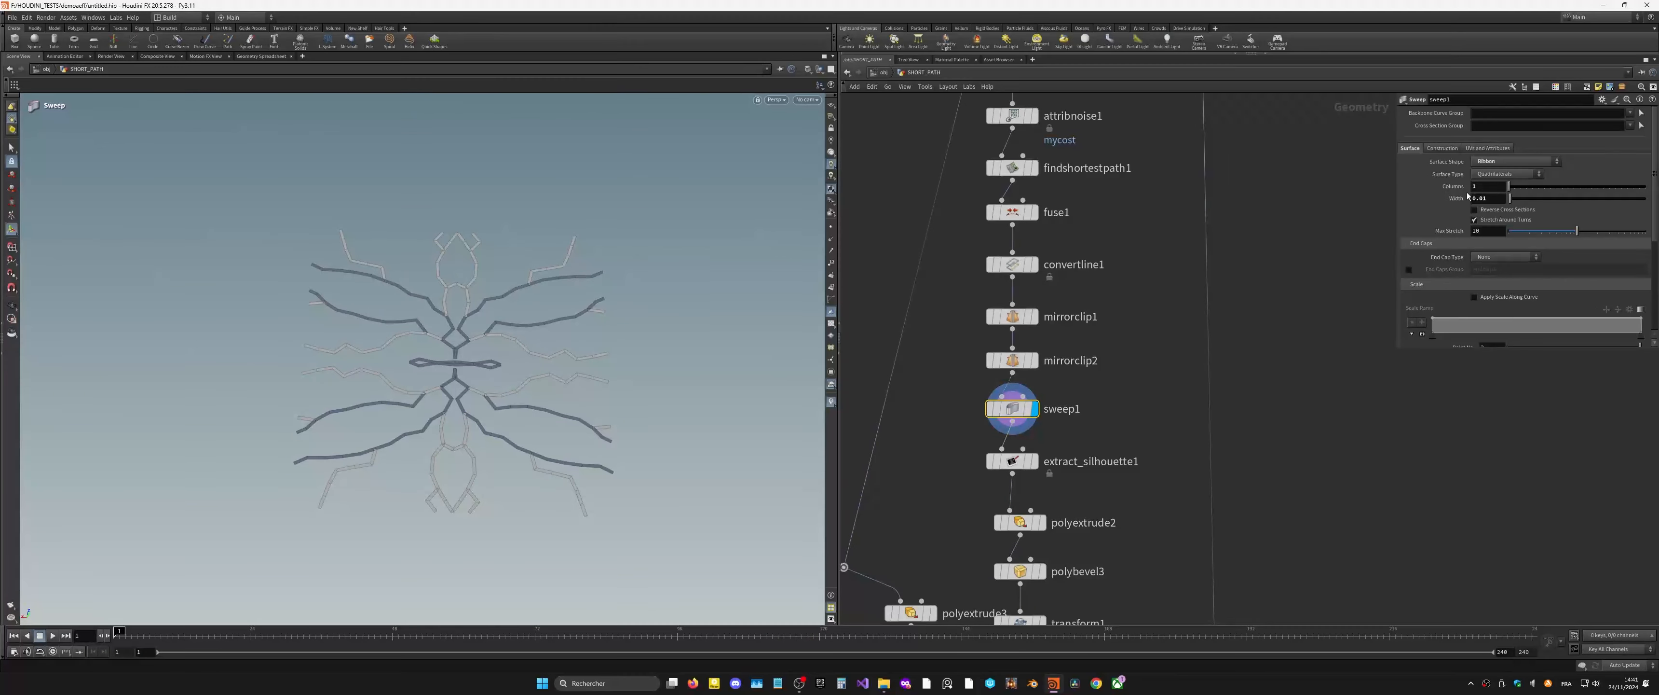
{"action": "middle_click_drag", "start_coordinate": [1490, 198], "coordinate": [1513, 230]}
Step: Display extract_silhouette1 to check the merged branch outline, and save the scene
{"action": "double_click", "coordinate": [1046, 461]}
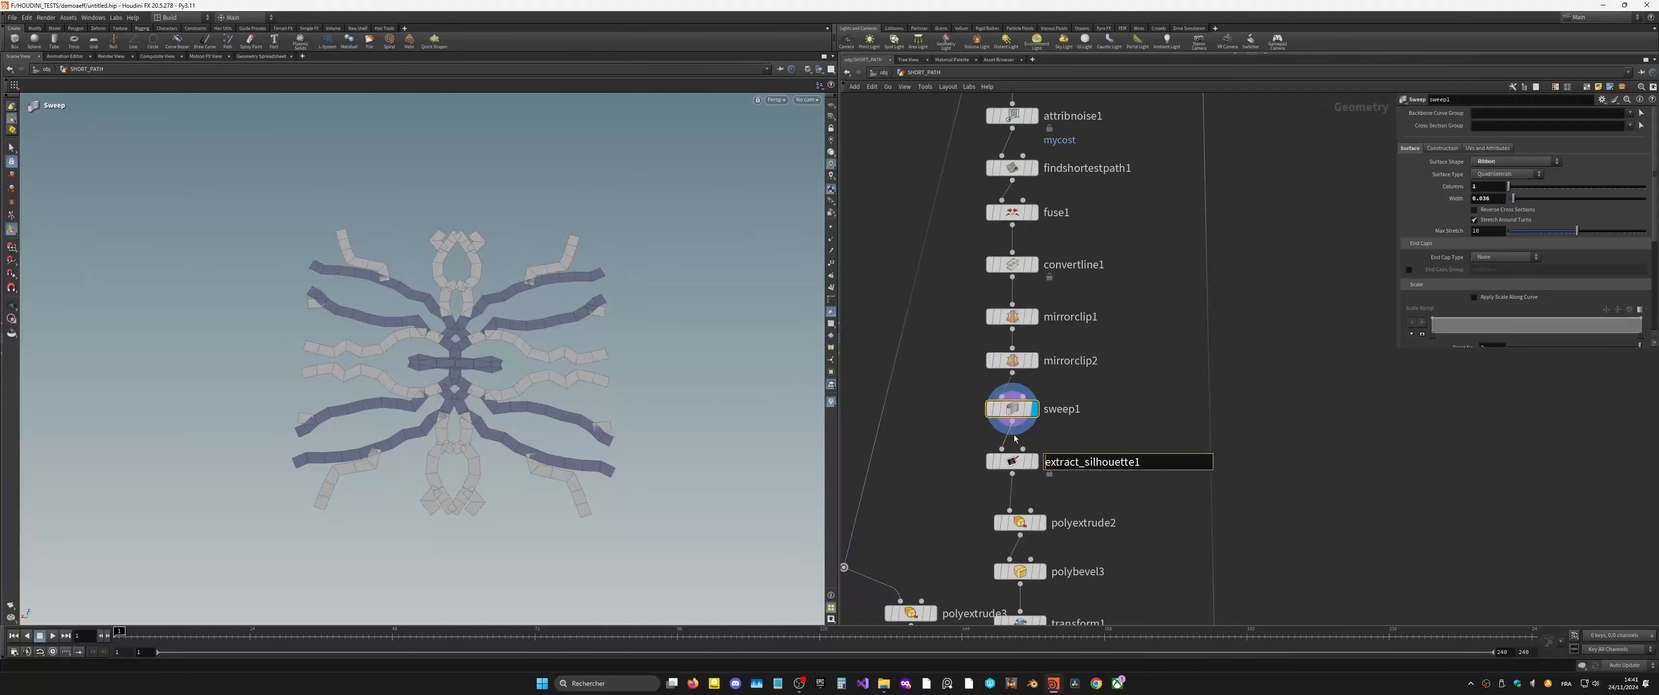
{"action": "left_click", "coordinate": [1041, 433]}
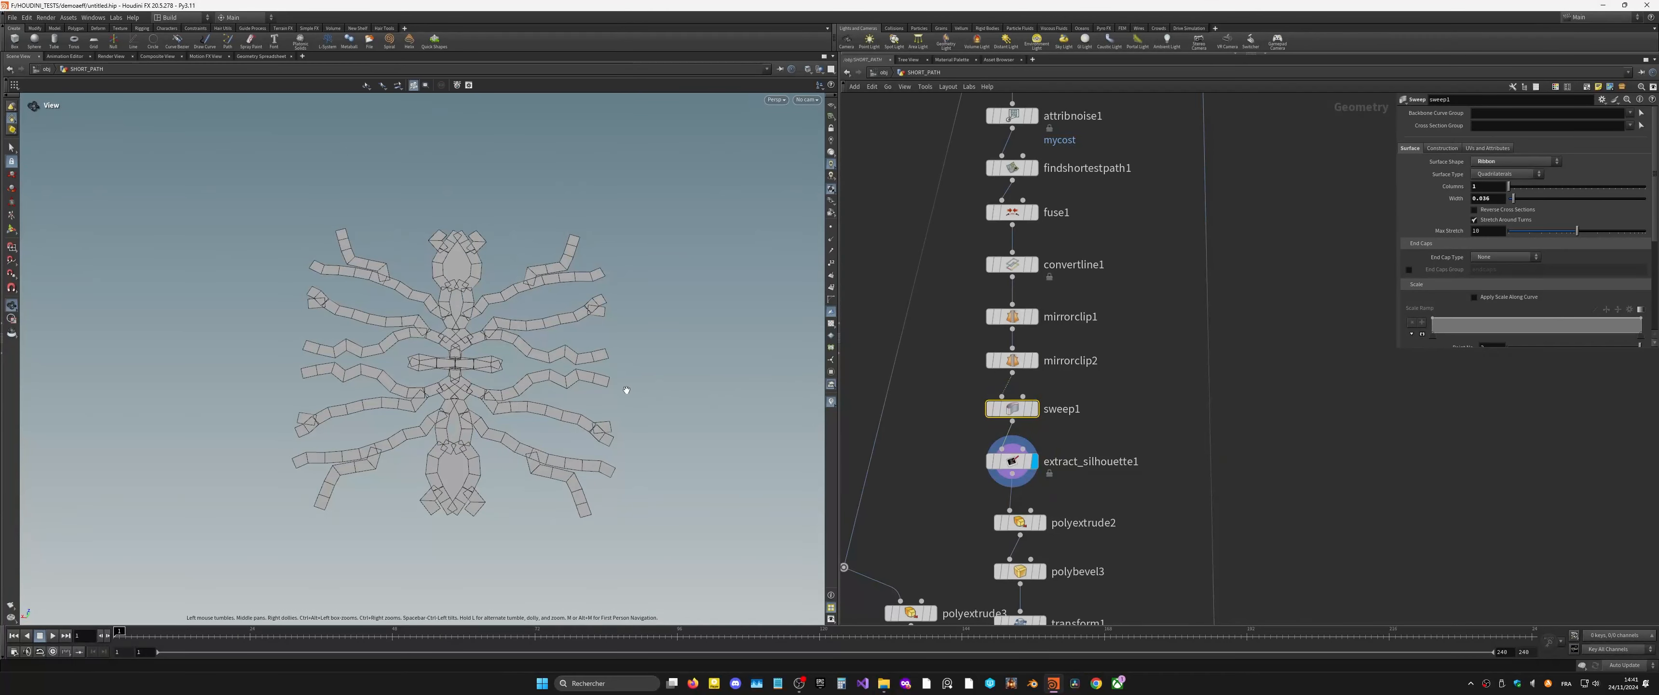
{"action": "left_click", "coordinate": [1012, 461]}
{"action": "left_click_drag", "start_coordinate": [515, 350], "coordinate": [506, 401]}
{"action": "key", "text": "Return"}
{"action": "key", "text": "ctrl+s"}
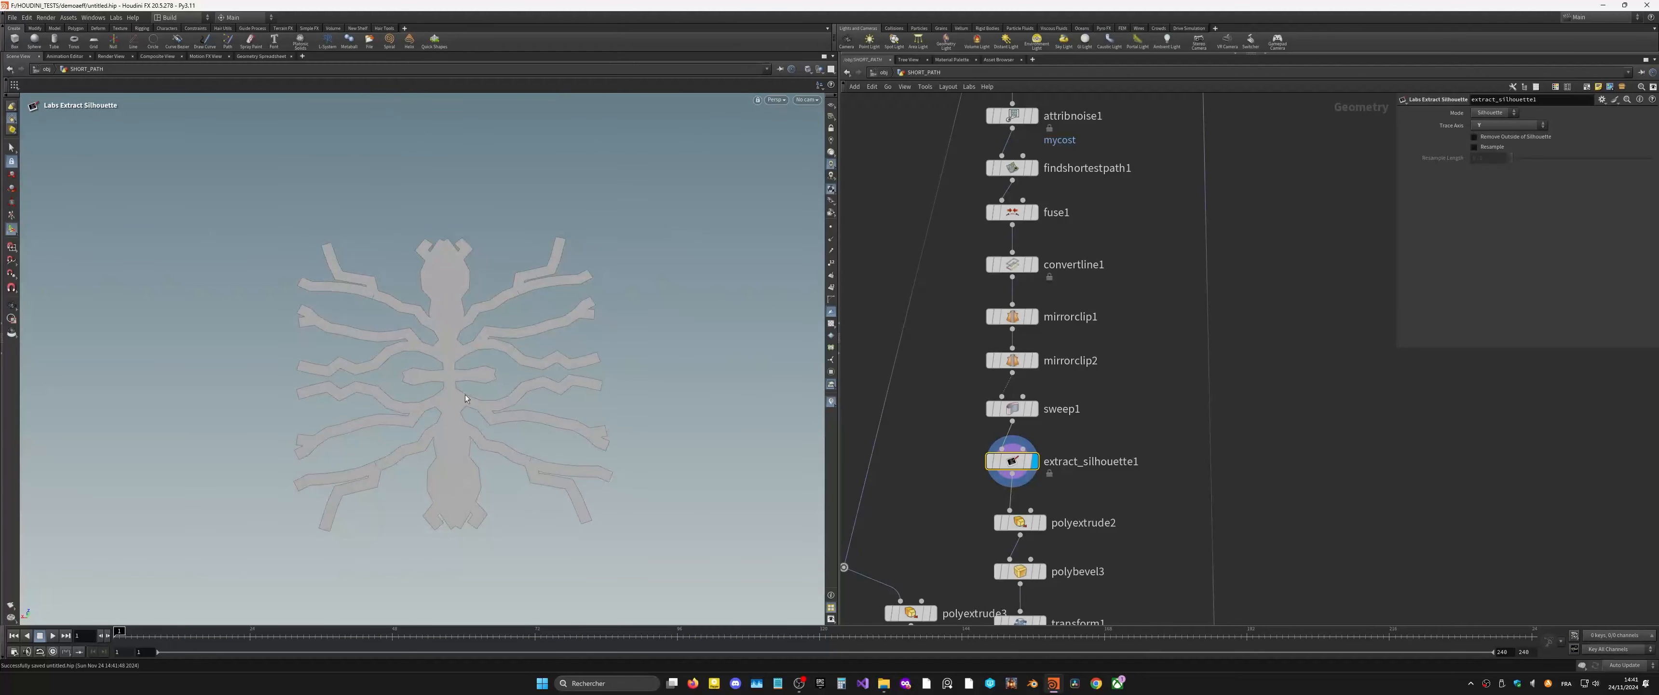
Step: Move grid1 and polybevel1 away from the remesh branch to free space for a new one, and display remesh1
{"action": "scroll", "coordinate": [892, 321], "scroll_direction": "down", "scroll_amount": 3}
{"action": "middle_click_drag", "start_coordinate": [1050, 252], "coordinate": [1086, 472]}
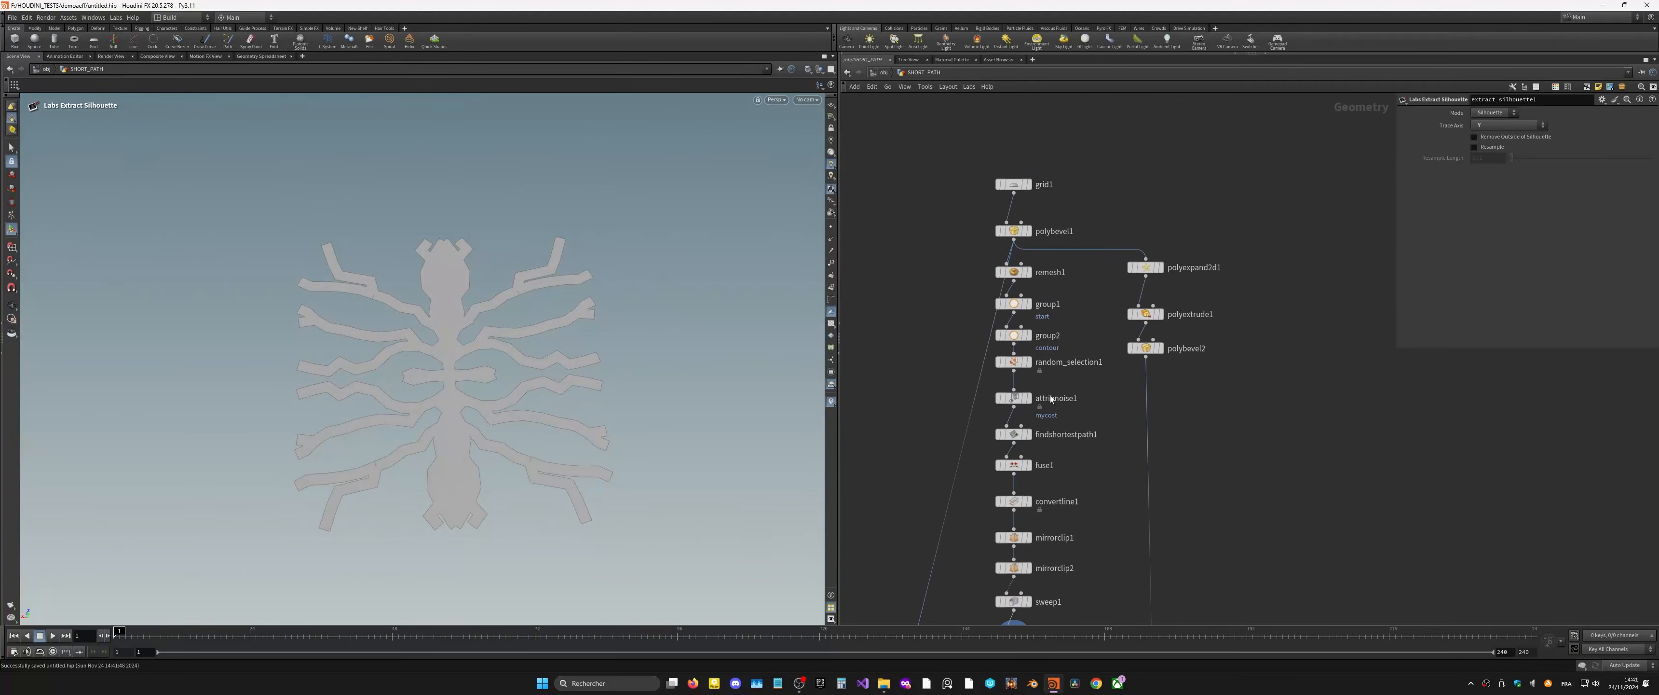
{"action": "scroll", "coordinate": [1016, 437], "scroll_direction": "up", "scroll_amount": 2}
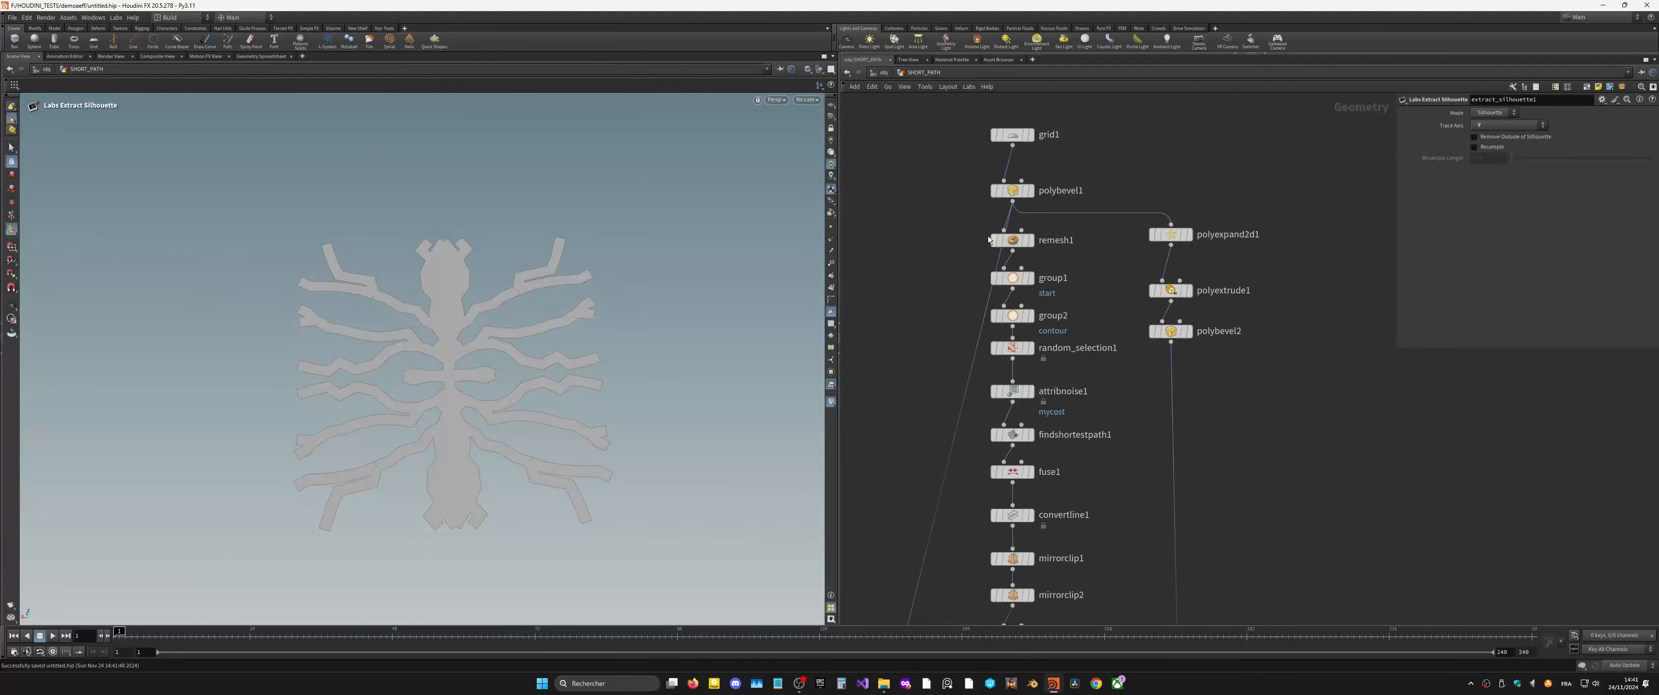
{"action": "left_click_drag", "start_coordinate": [959, 103], "coordinate": [1057, 178]}
{"action": "left_click_drag", "start_coordinate": [952, 118], "coordinate": [1126, 229]}
{"action": "left_click_drag", "start_coordinate": [1013, 194], "coordinate": [872, 179]}
{"action": "left_click", "coordinate": [1029, 242]}
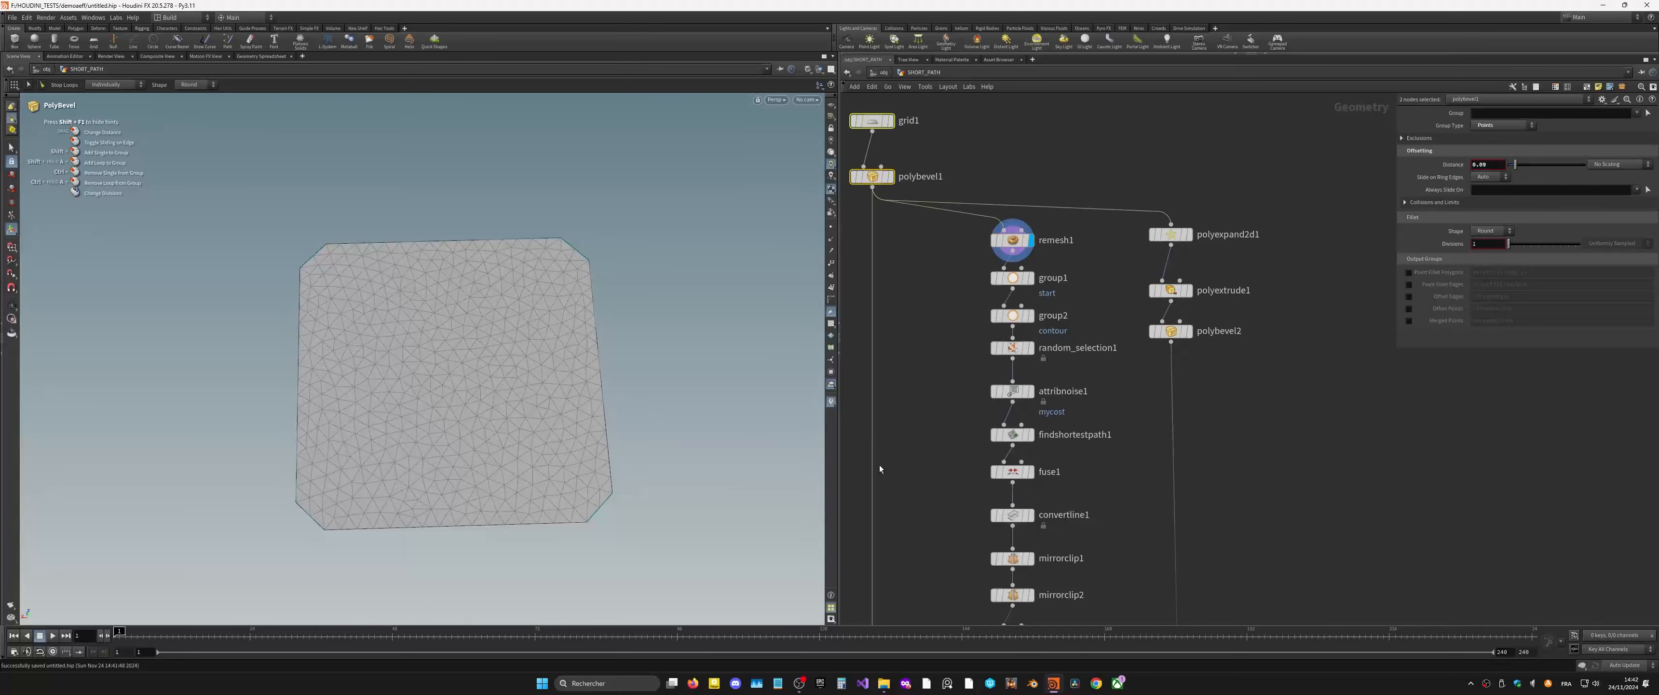
Step: Add a Divide node fed by polybevel1 as a new branch and display it
{"action": "middle_click_drag", "start_coordinate": [1108, 408], "coordinate": [1164, 363]}
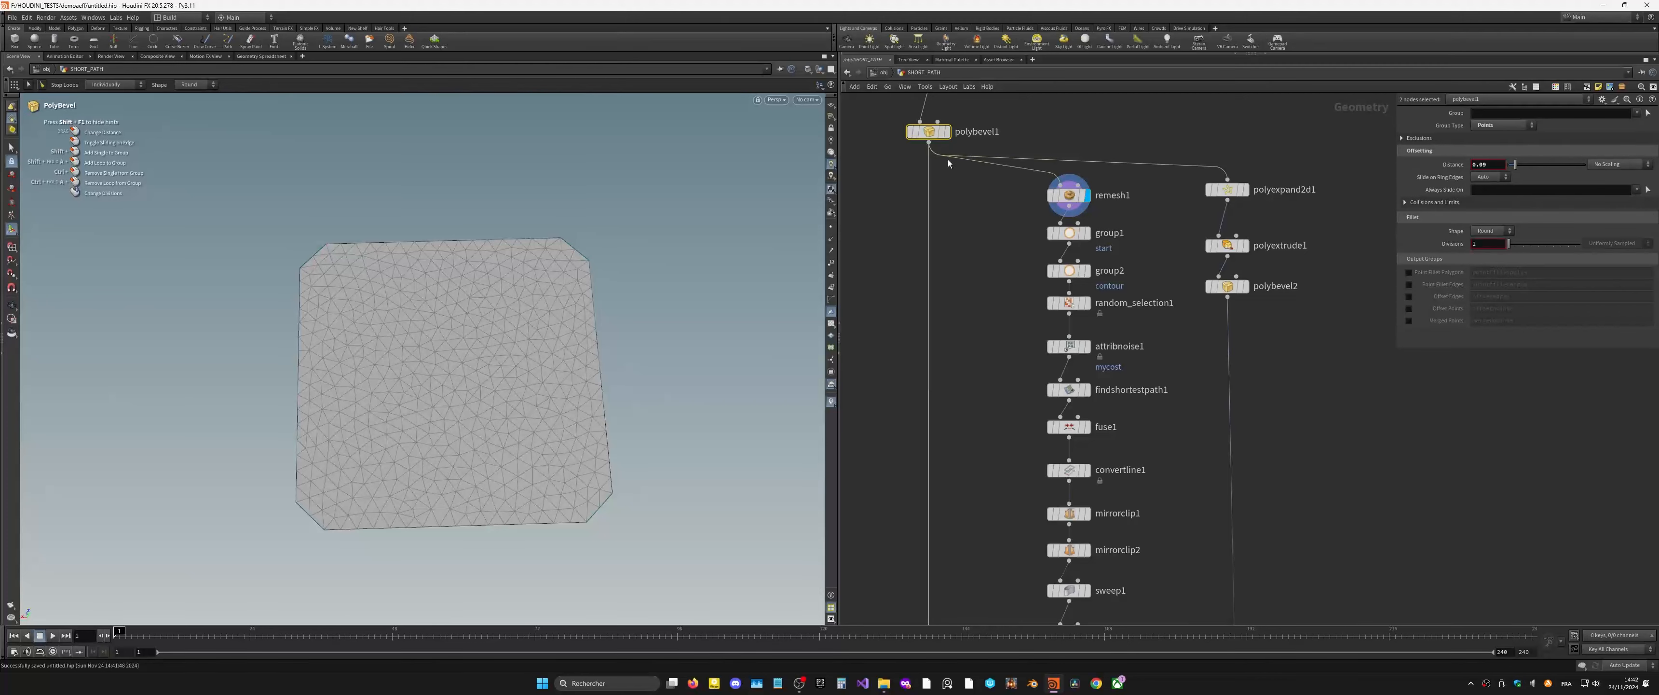
{"action": "key", "text": "Tab"}
{"action": "key", "text": "Escape"}
{"action": "left_click", "coordinate": [929, 133]}
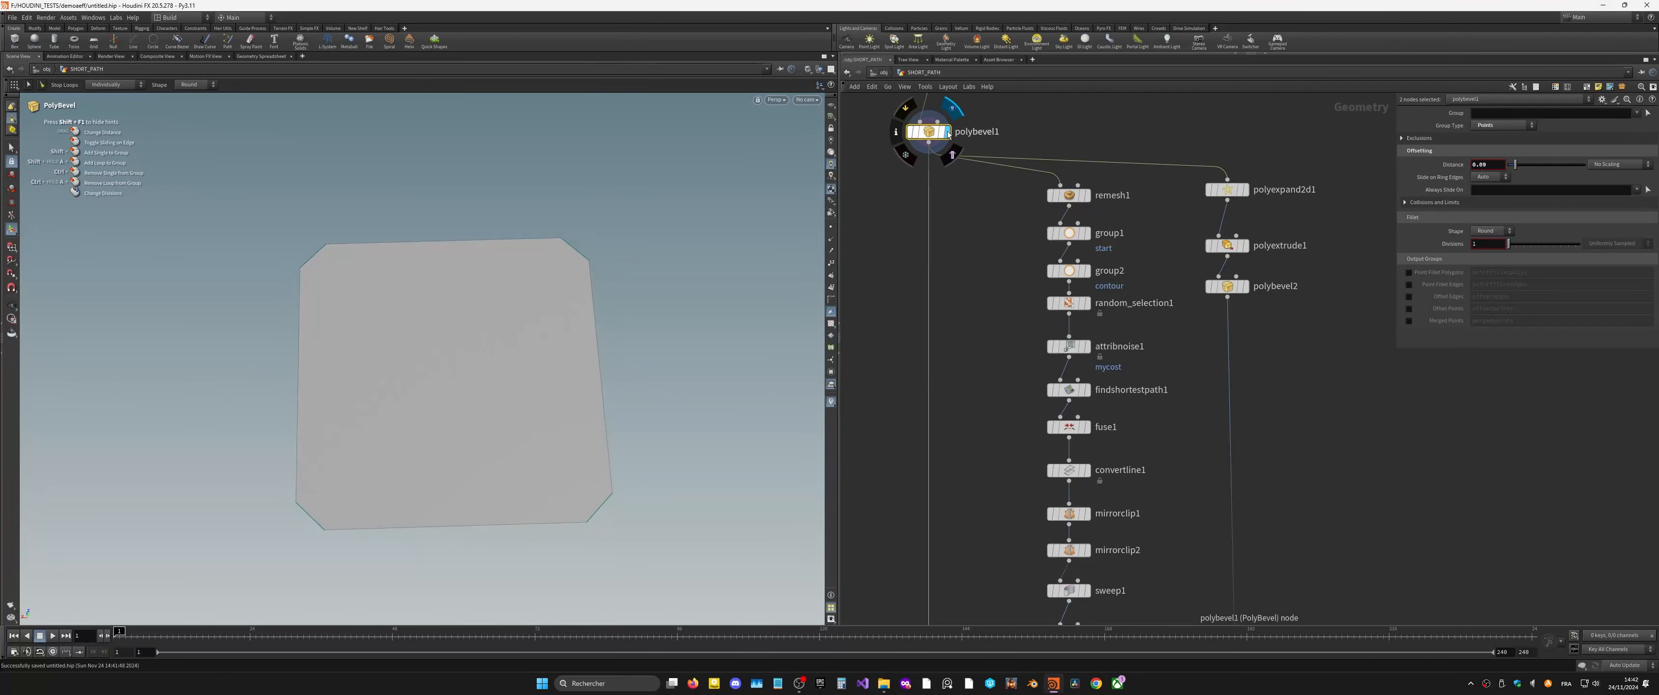
{"action": "key", "text": "Tab"}
{"action": "type", "text": "d"}
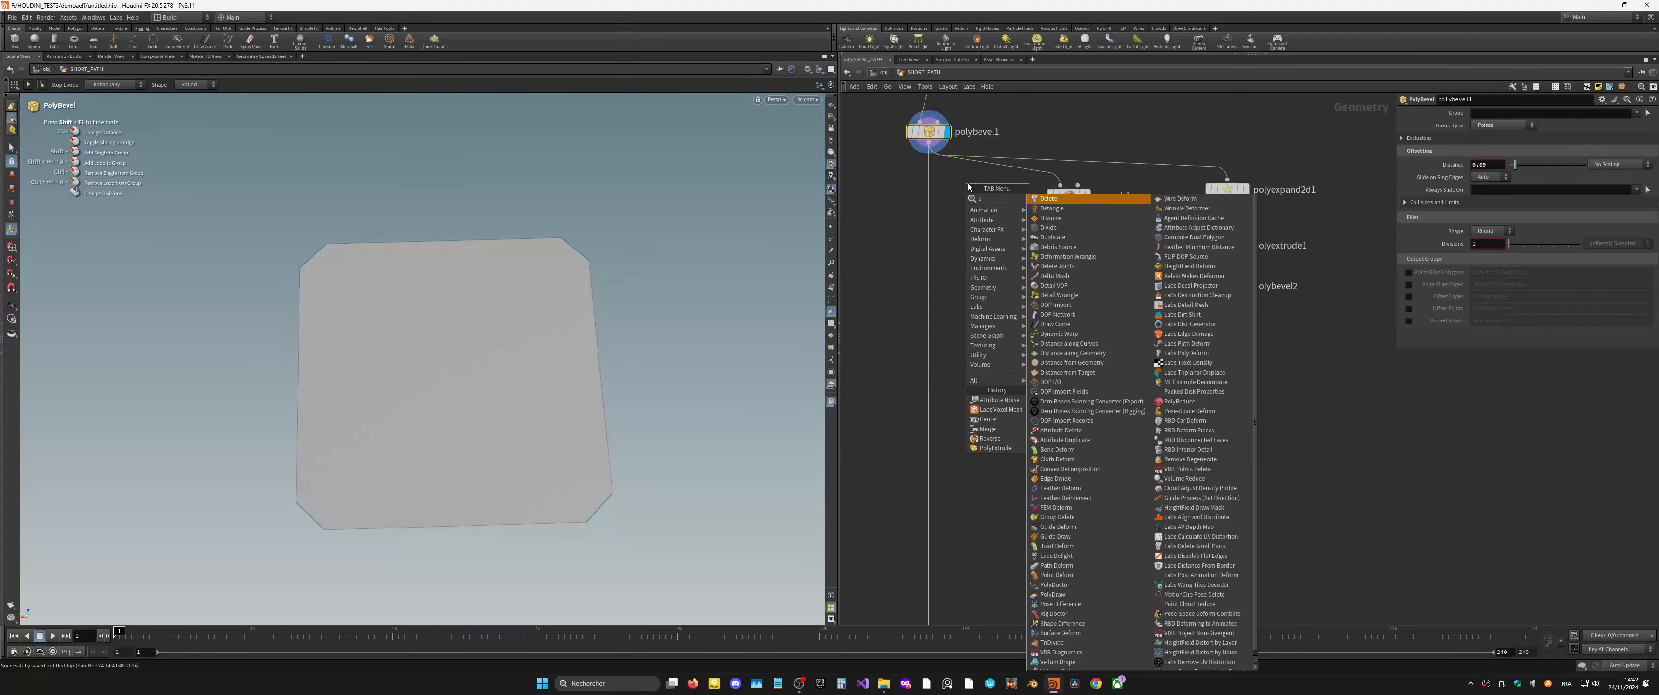
{"action": "type", "text": "iv"}
{"action": "key", "text": "Return"}
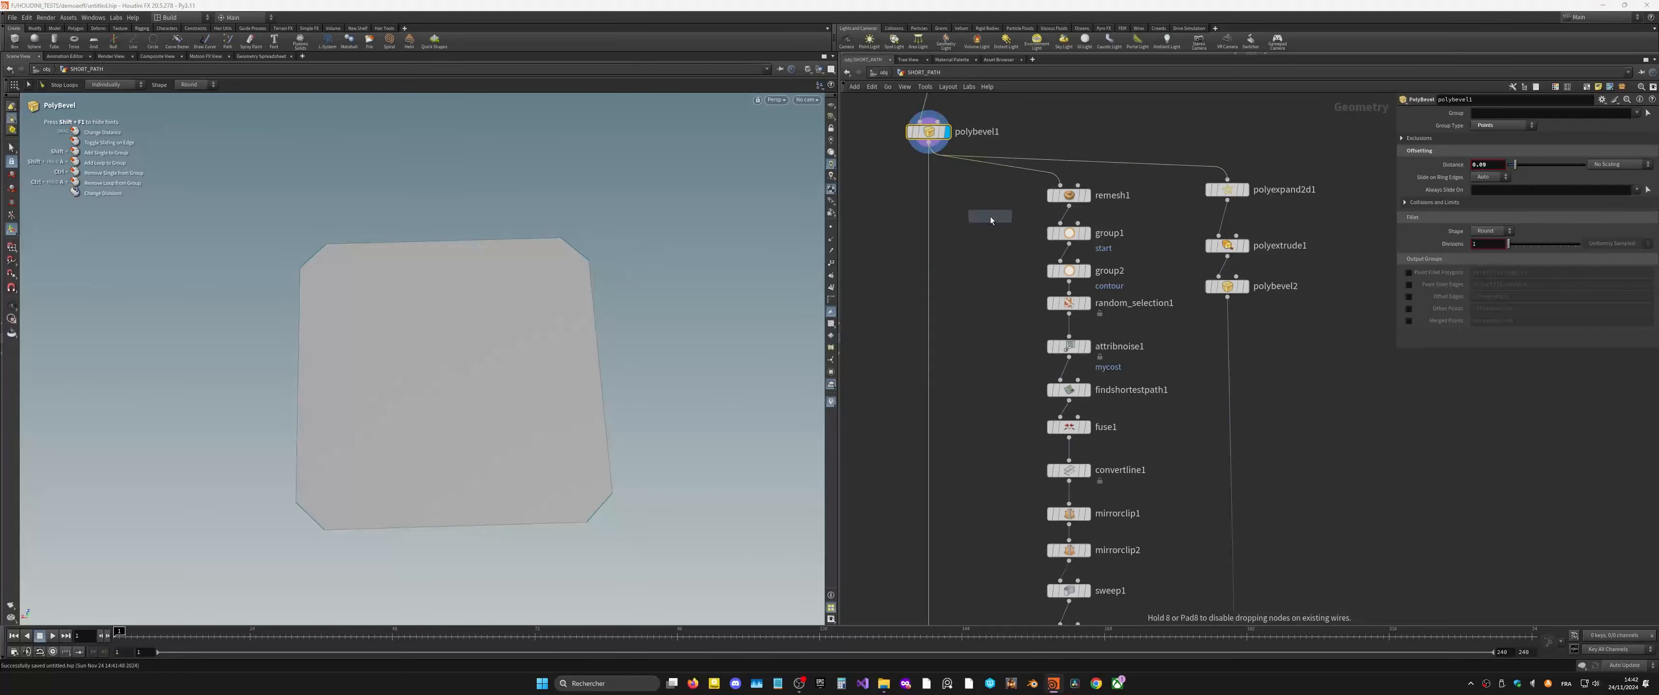
{"action": "left_click_drag", "start_coordinate": [928, 144], "coordinate": [979, 206]}
{"action": "left_click", "coordinate": [1008, 215]}
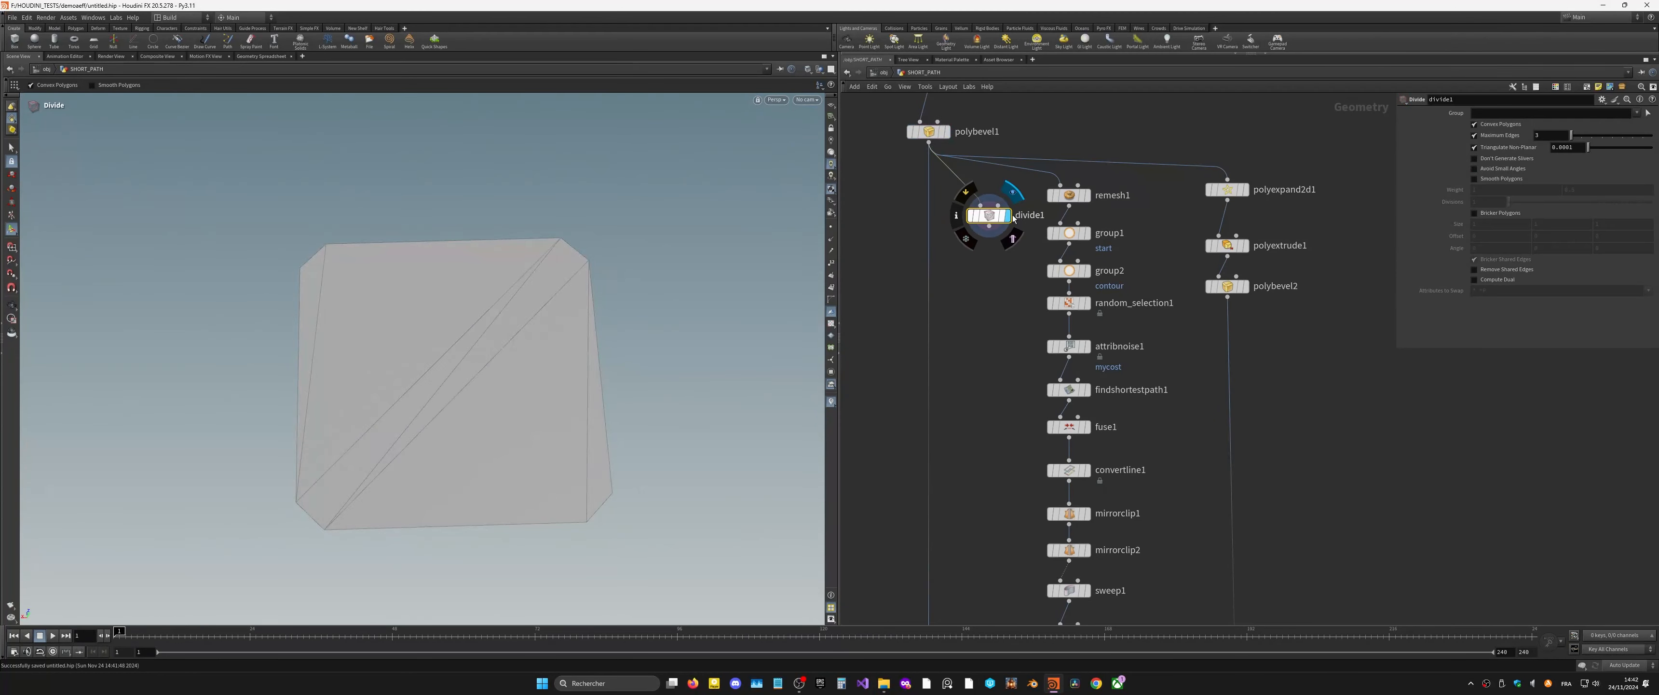
Step: Turn off Convex Polygons on divide1 and enable Bricker Polygons with an X size of 0.1
{"action": "left_click", "coordinate": [1475, 125]}
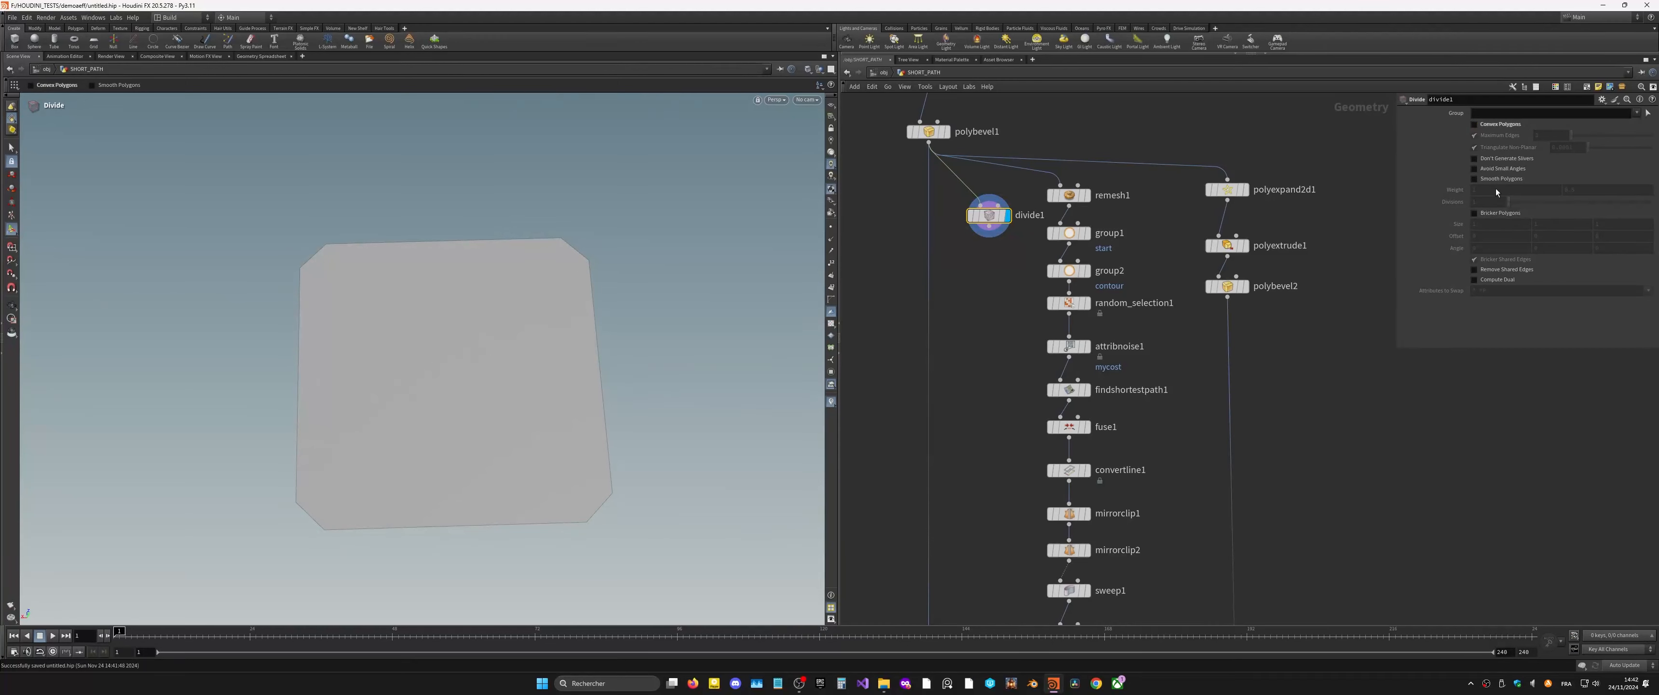
{"action": "left_click", "coordinate": [1497, 215]}
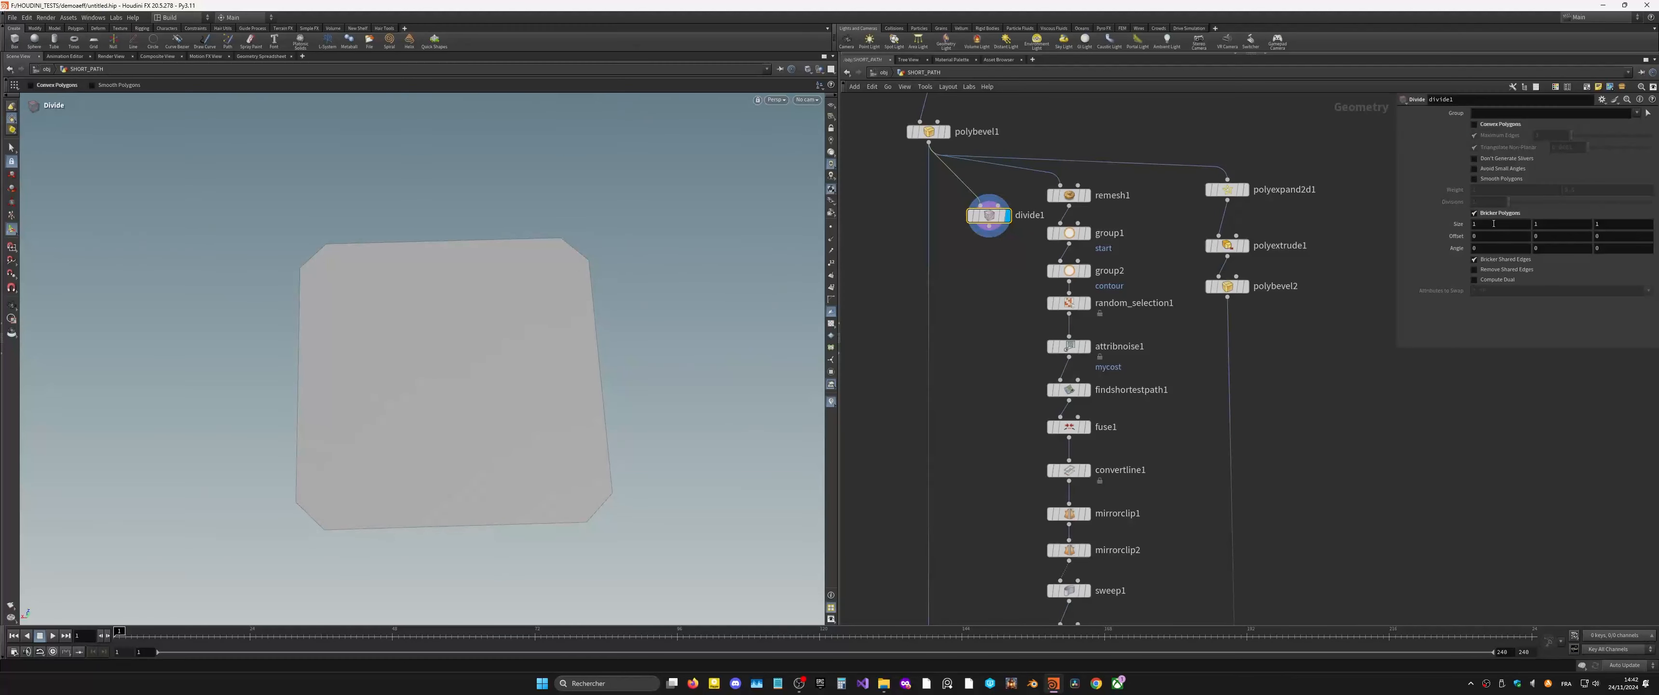
{"action": "type", "text": ".1"}
{"action": "key", "text": "Return"}
Step: Set divide1's bricker X size to the expression bbox(0,D_XSIZE)/10 and copy that expression
{"action": "left_click", "coordinate": [1479, 226]}
{"action": "type", "text": "bbox("}
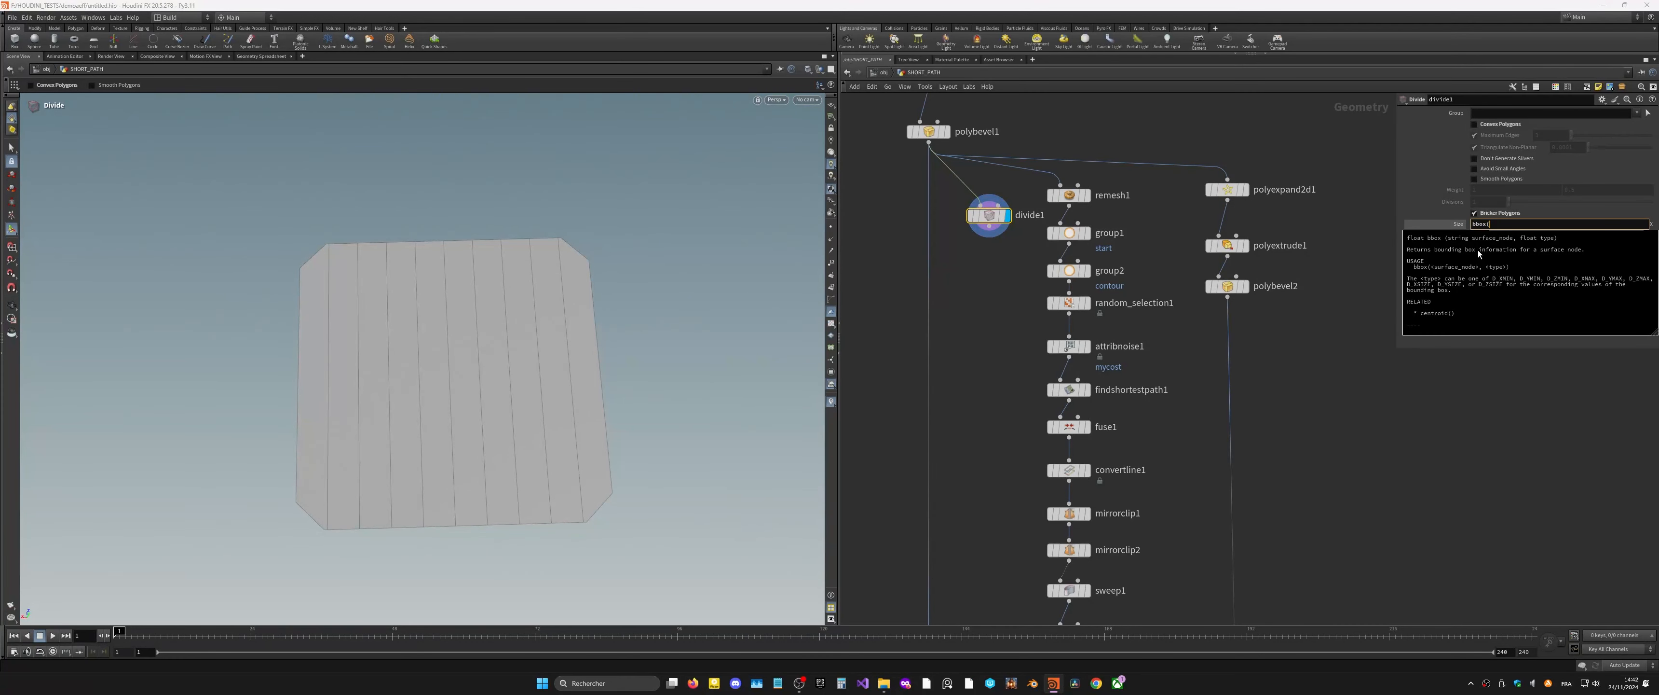
{"action": "type", "text": "0,"}
{"action": "type", "text": "D_XSIZ"}
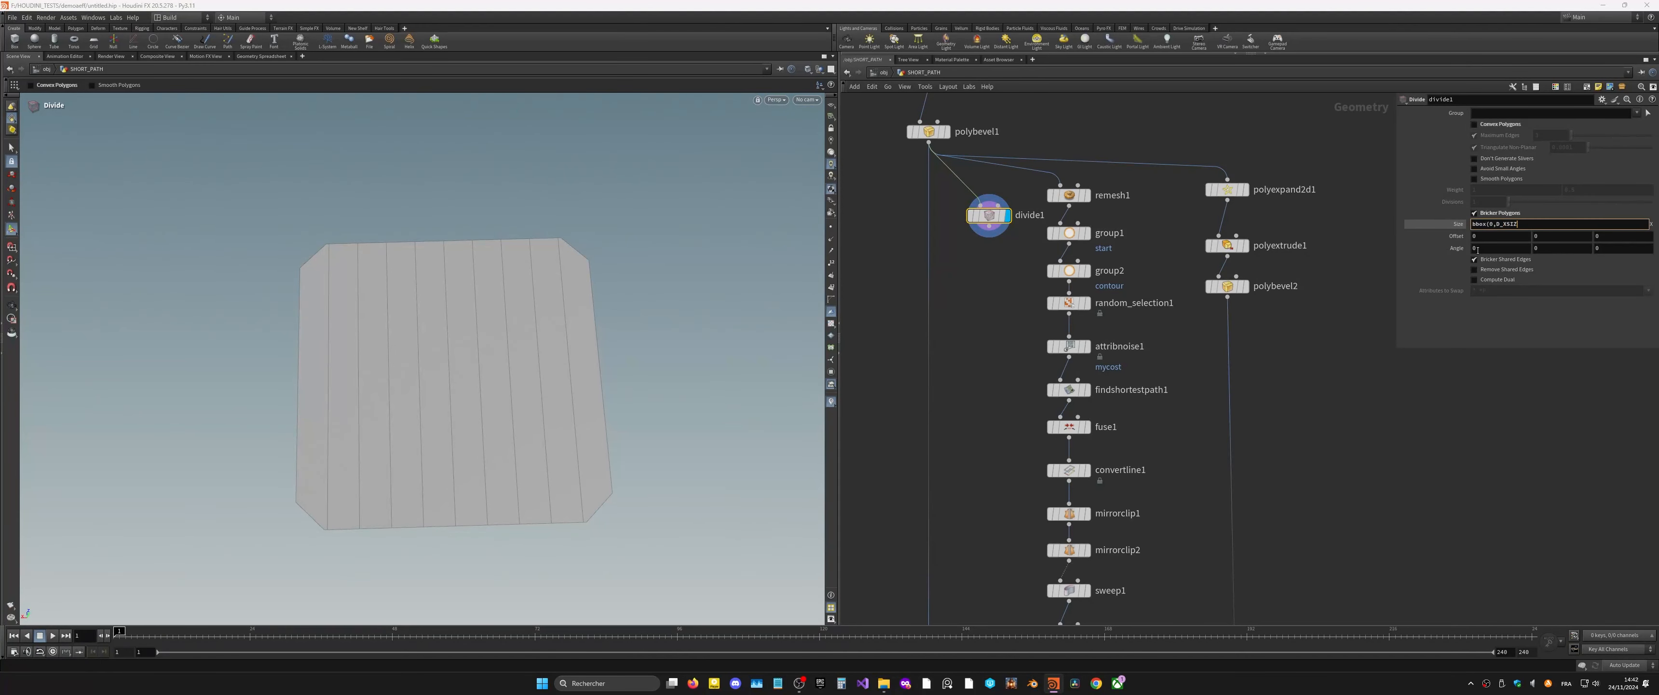
{"action": "type", "text": "/"}
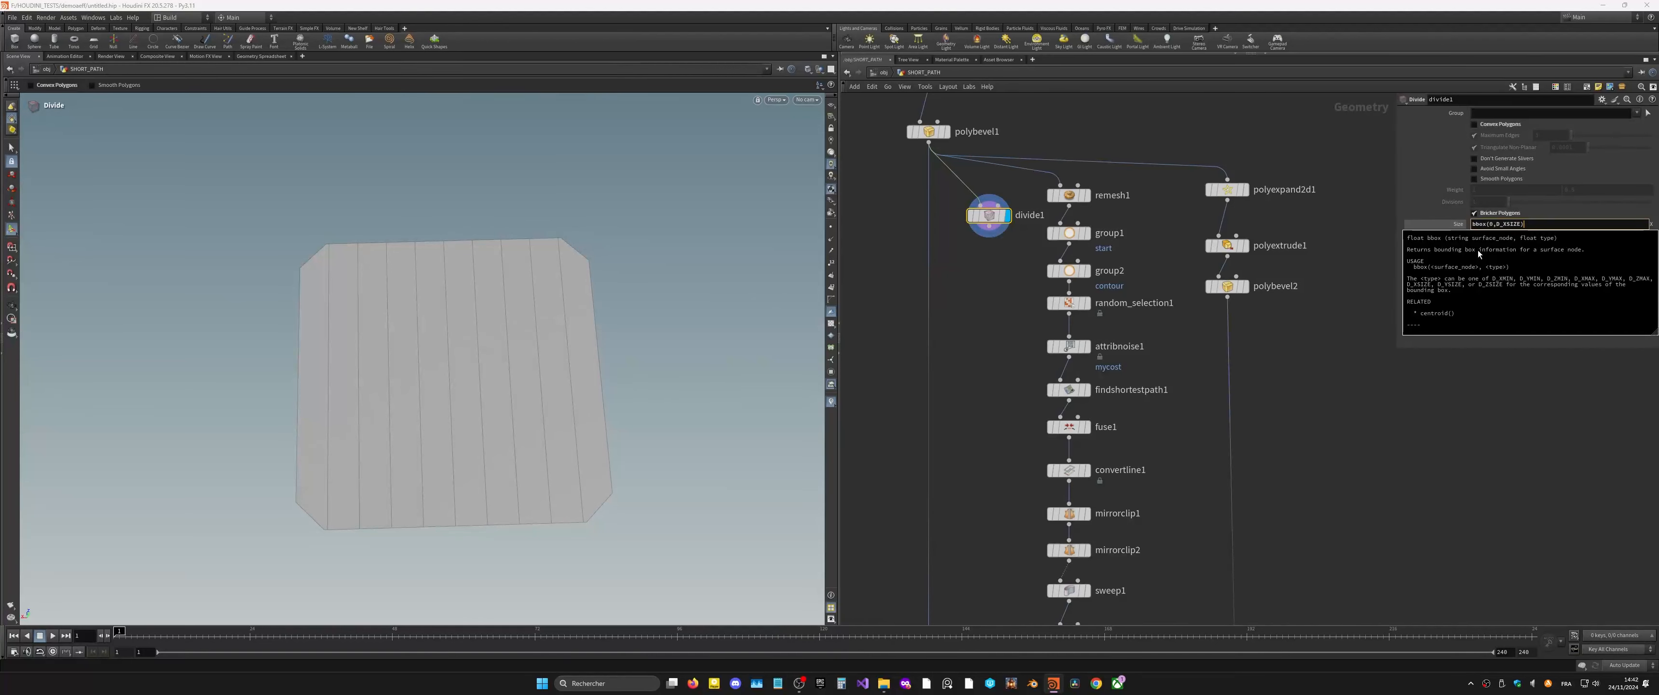
{"action": "type", "text": "1"}
{"action": "key", "text": "Return"}
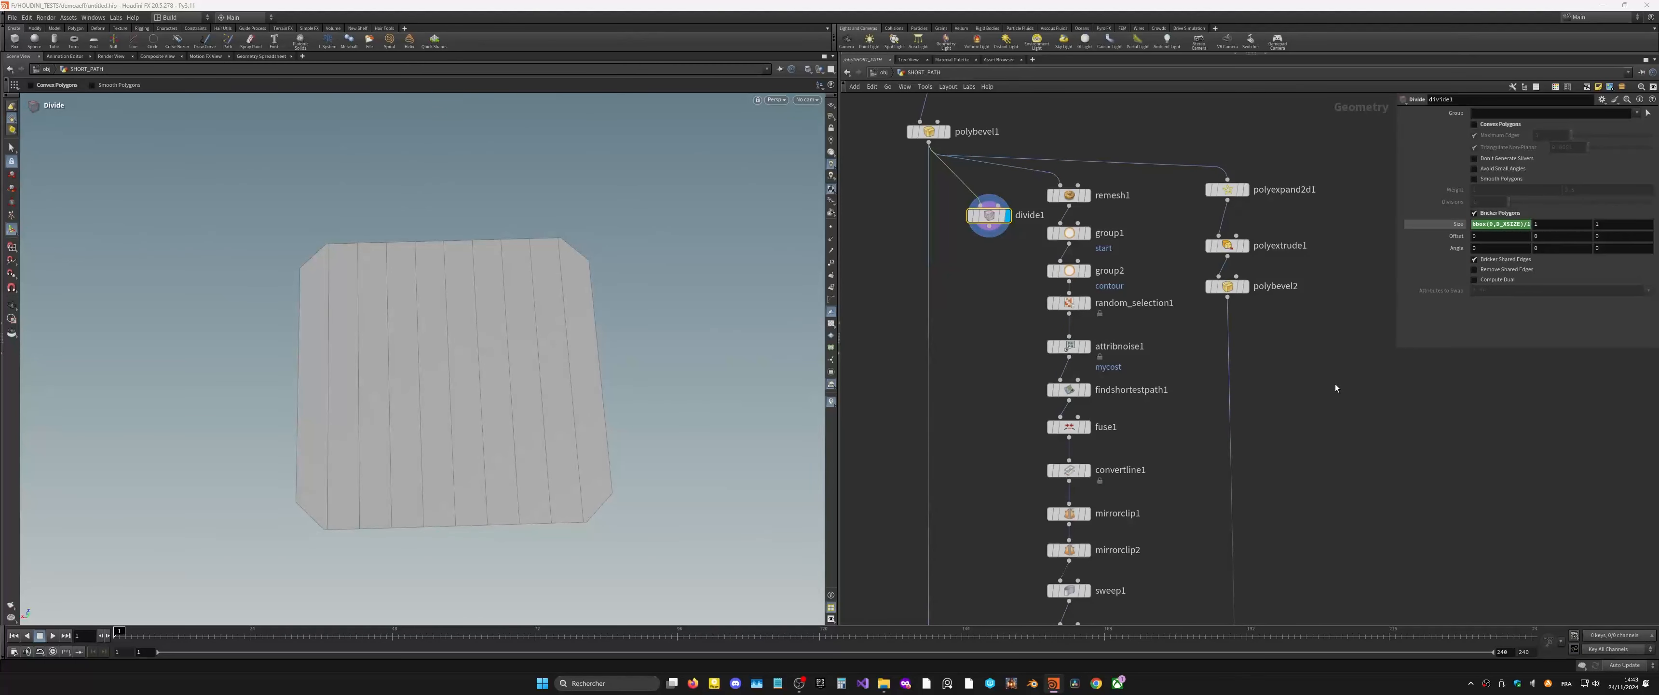
{"action": "left_click_drag", "start_coordinate": [1473, 224], "coordinate": [1537, 224]}
{"action": "key", "text": "ctrl+c"}
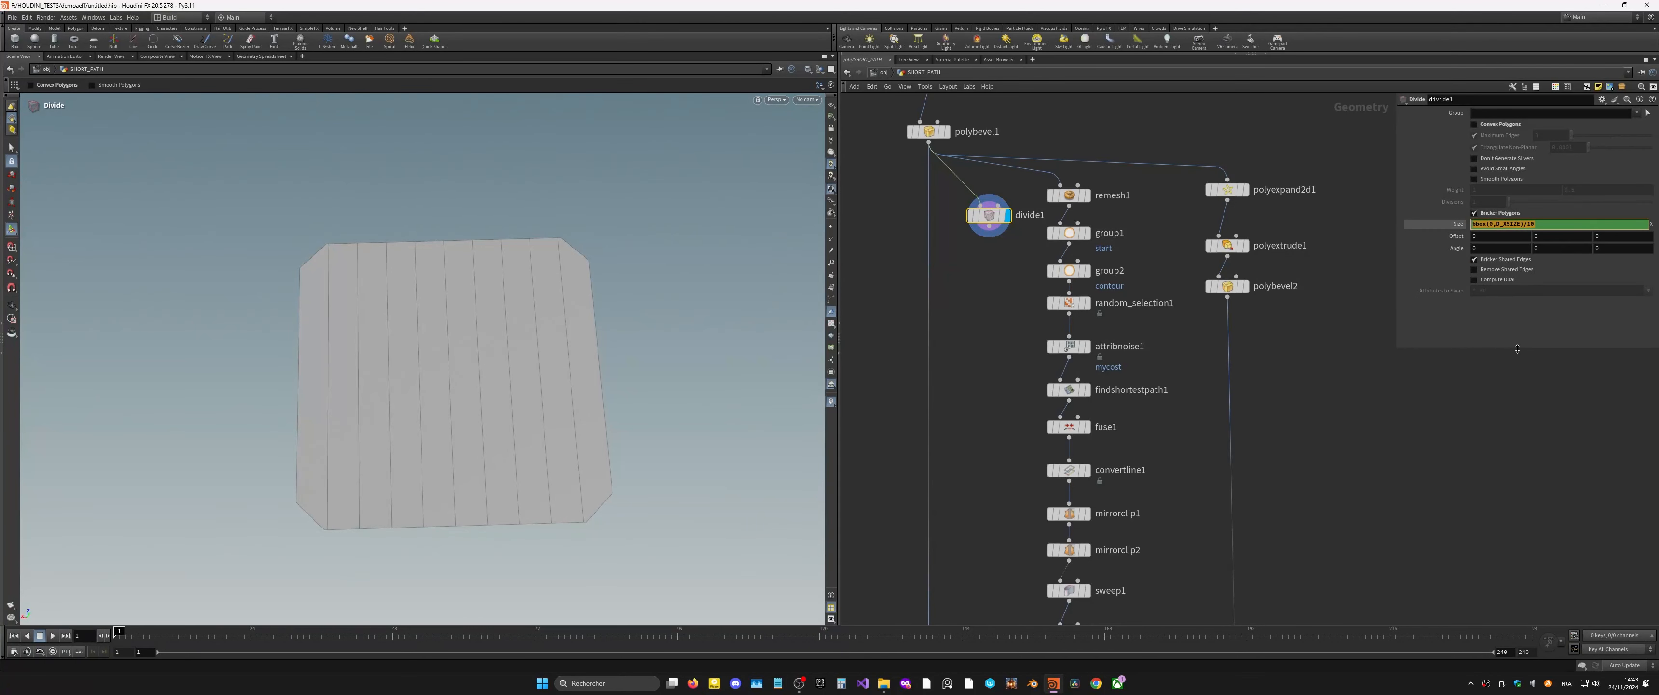
Step: Set divide1's bricker Z size to the expression bbox(0,D_ZSIZE)/10 and connect divide1 to group1 in place of remesh1
{"action": "left_click", "coordinate": [1550, 336]}
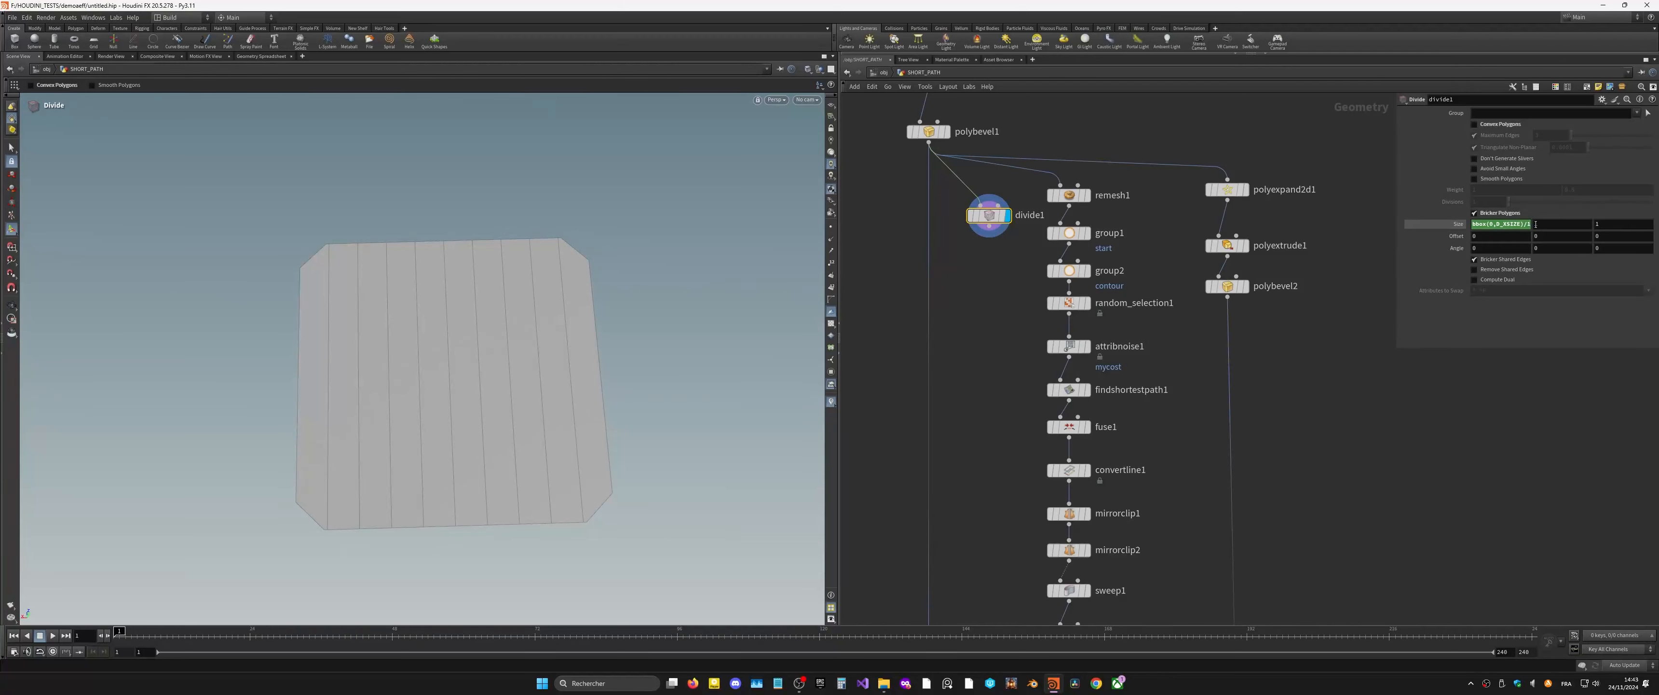
{"action": "left_click", "coordinate": [1609, 228]}
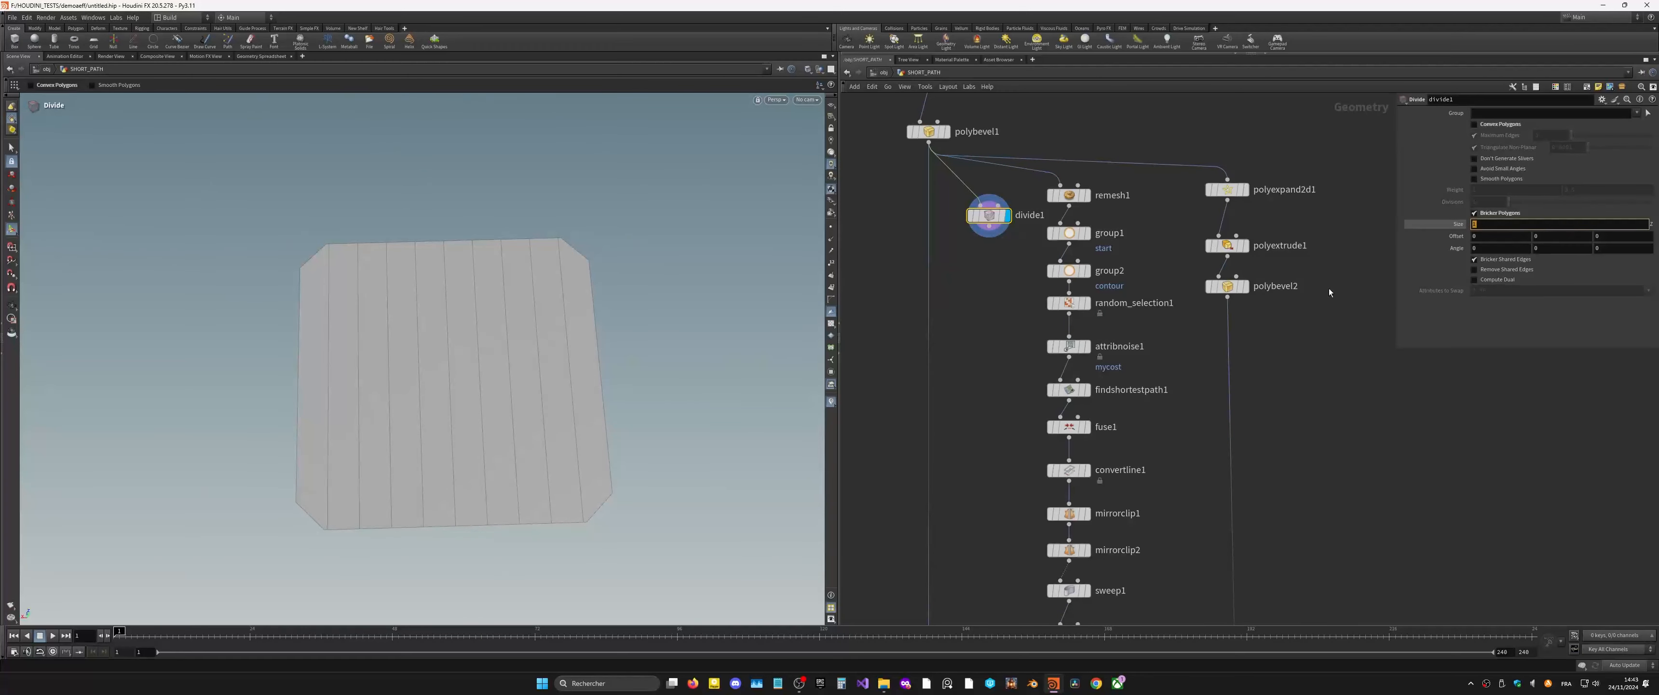
{"action": "key", "text": "ctrl+v"}
{"action": "type", "text": "Z"}
{"action": "key", "text": "Return"}
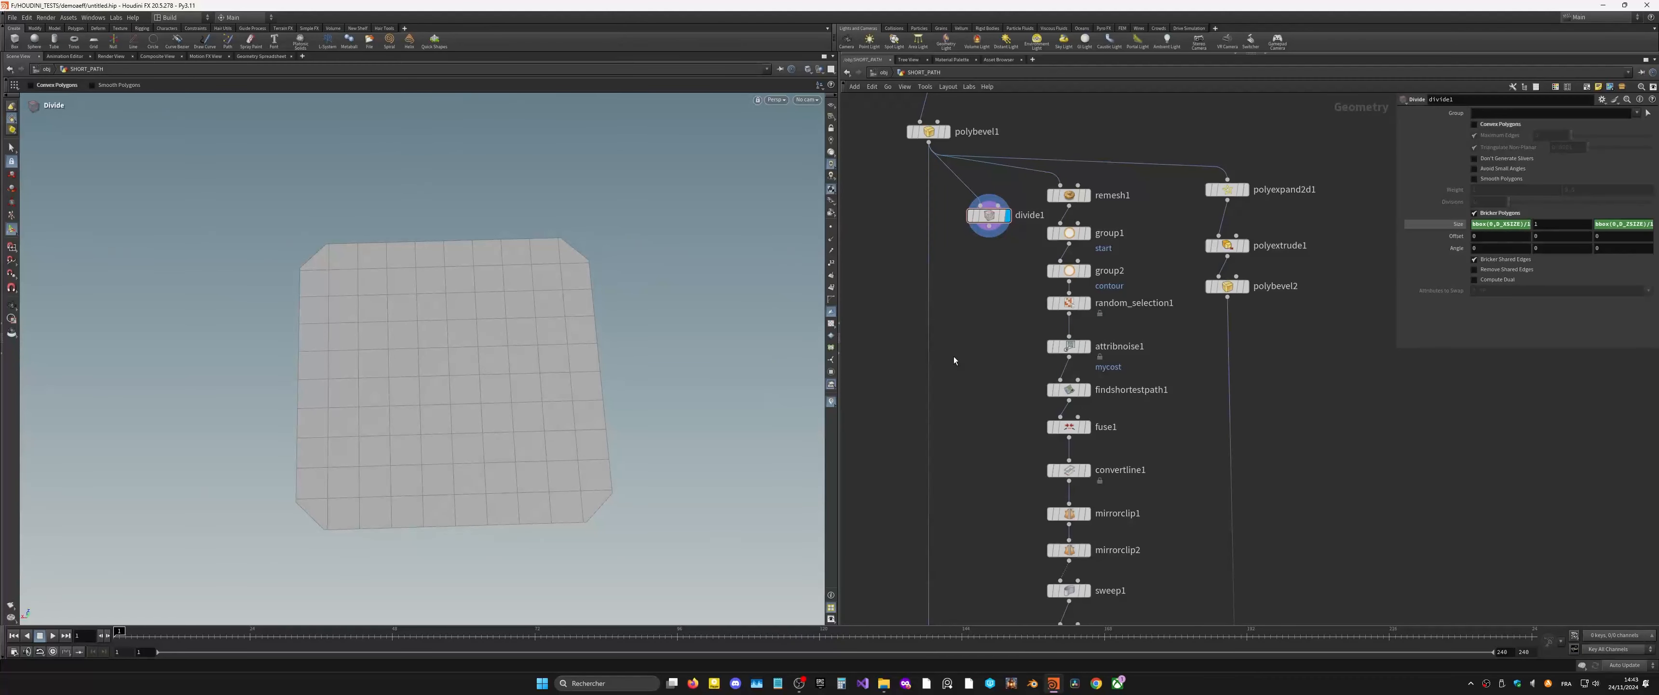
{"action": "left_click_drag", "start_coordinate": [989, 226], "coordinate": [1061, 223]}
Step: Display extract_silhouette1 and save the scene
{"action": "middle_click_drag", "start_coordinate": [1168, 533], "coordinate": [1206, 298]}
{"action": "left_click", "coordinate": [1123, 399]}
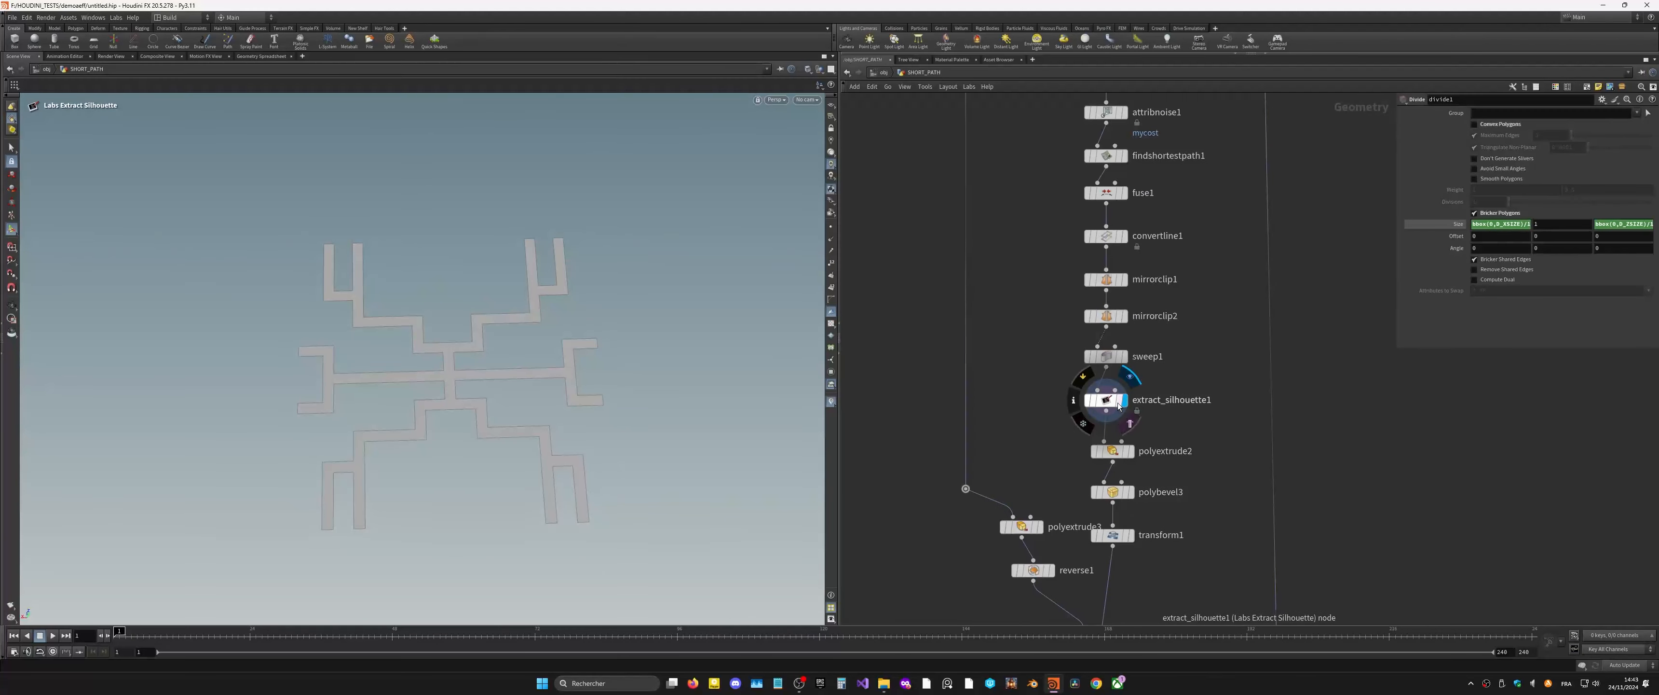
{"action": "mouse_move", "coordinate": [578, 380]}
{"action": "left_mouse_down", "text": "alt"}
{"action": "mouse_move", "coordinate": [559, 352]}
{"action": "mouse_move", "coordinate": [567, 367]}
{"action": "left_mouse_up", "text": "alt"}
{"action": "key", "text": "ctrl+s"}
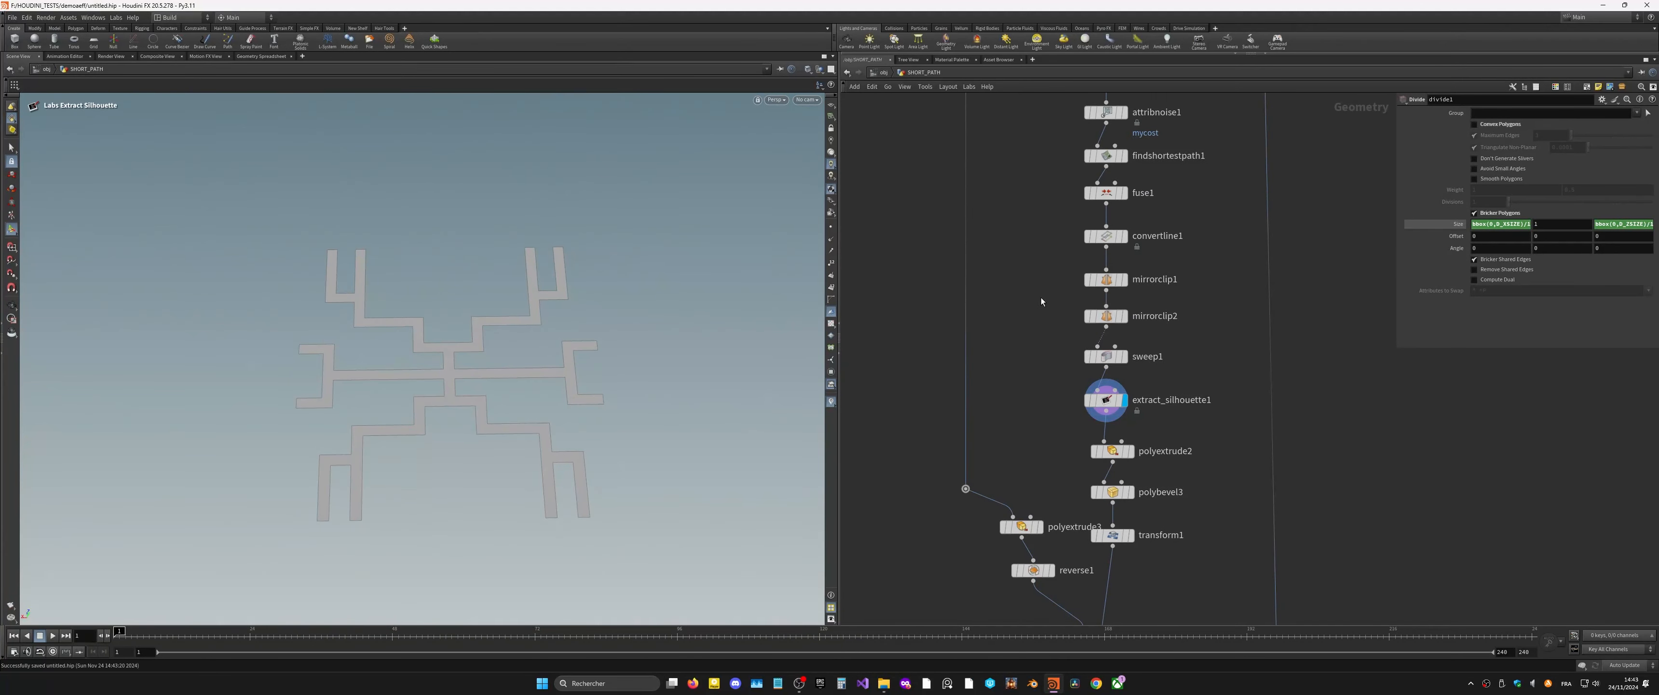
Step: Adjust attribnoise1's Element Size to 0.31 to vary the path layout
{"action": "scroll", "coordinate": [1055, 301], "scroll_direction": "down", "scroll_amount": 1}
{"action": "scroll", "coordinate": [1145, 267], "scroll_direction": "down", "scroll_amount": 1}
{"action": "middle_click_drag", "start_coordinate": [1145, 267], "coordinate": [1130, 338]}
{"action": "scroll", "coordinate": [1128, 295], "scroll_direction": "up", "scroll_amount": 2}
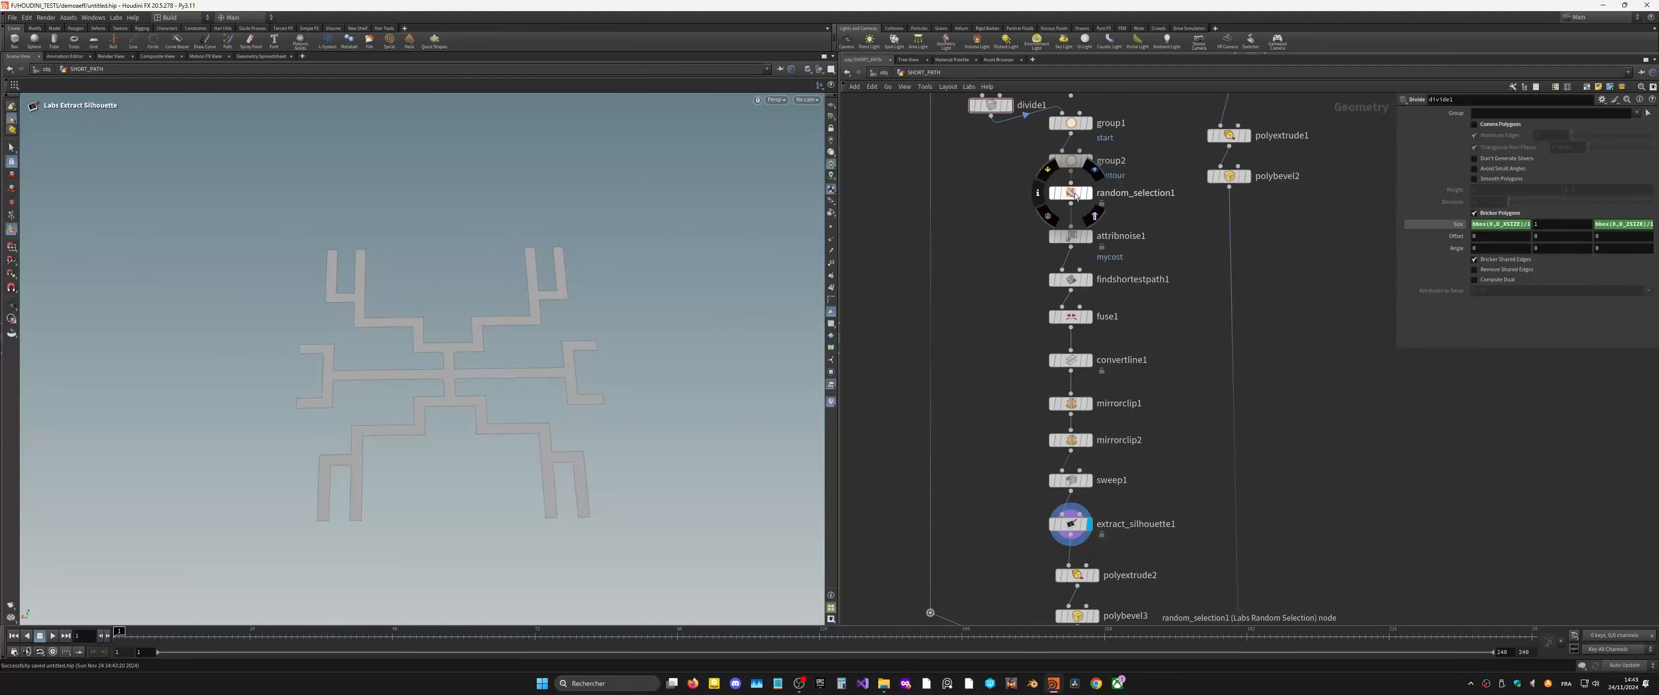
{"action": "left_click", "coordinate": [1075, 240]}
{"action": "middle_click_drag", "start_coordinate": [1493, 318], "coordinate": [127, 324]}
{"action": "middle_click_drag", "start_coordinate": [1635, 342], "coordinate": [1424, 352]}
{"action": "middle_click_drag", "start_coordinate": [1532, 342], "coordinate": [1570, 343]}
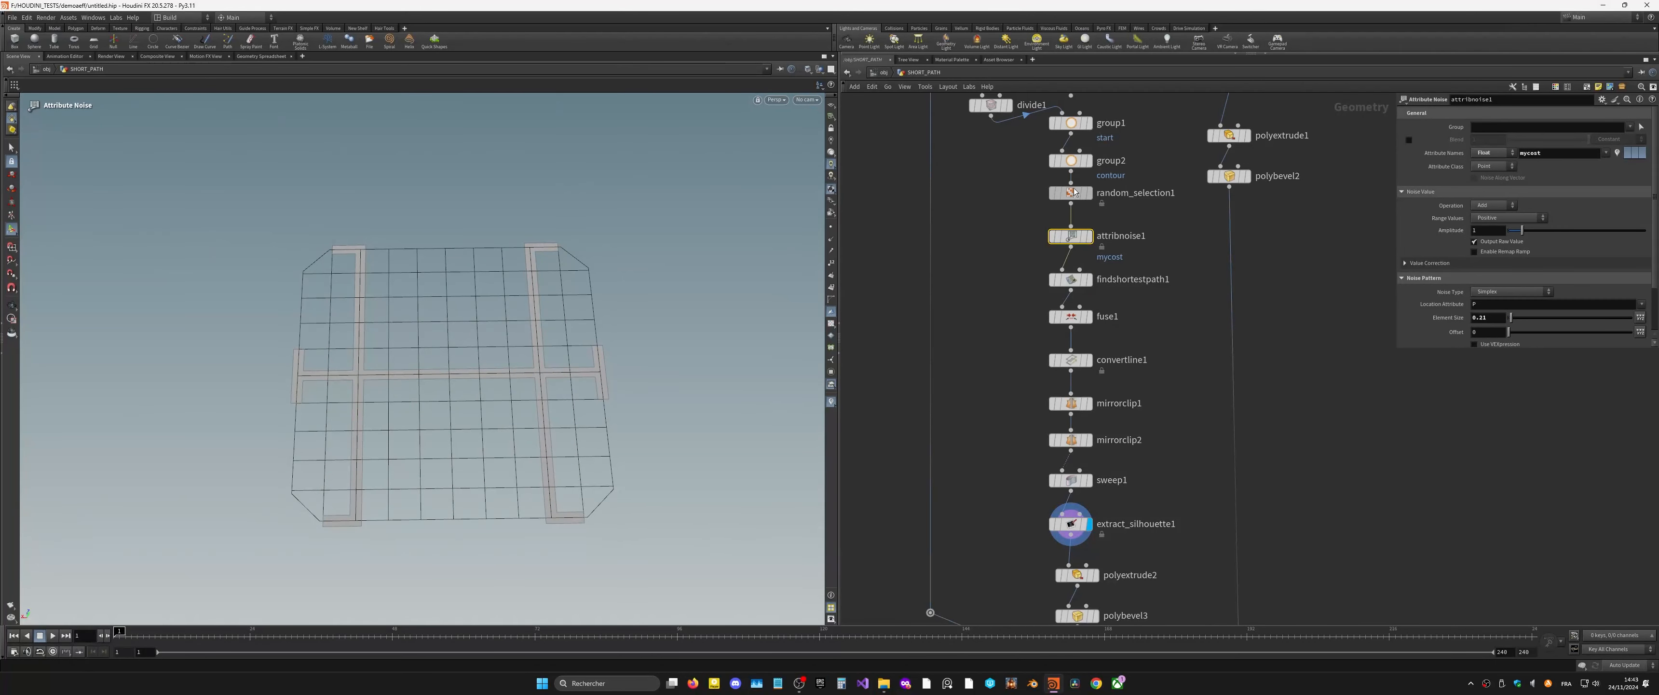
Step: Raise random_selection1's Ratio to 0.875 and lower attribnoise1's Element Size to about 0.09
{"action": "left_click", "coordinate": [1074, 194]}
{"action": "left_click_drag", "start_coordinate": [1572, 154], "coordinate": [1634, 180]}
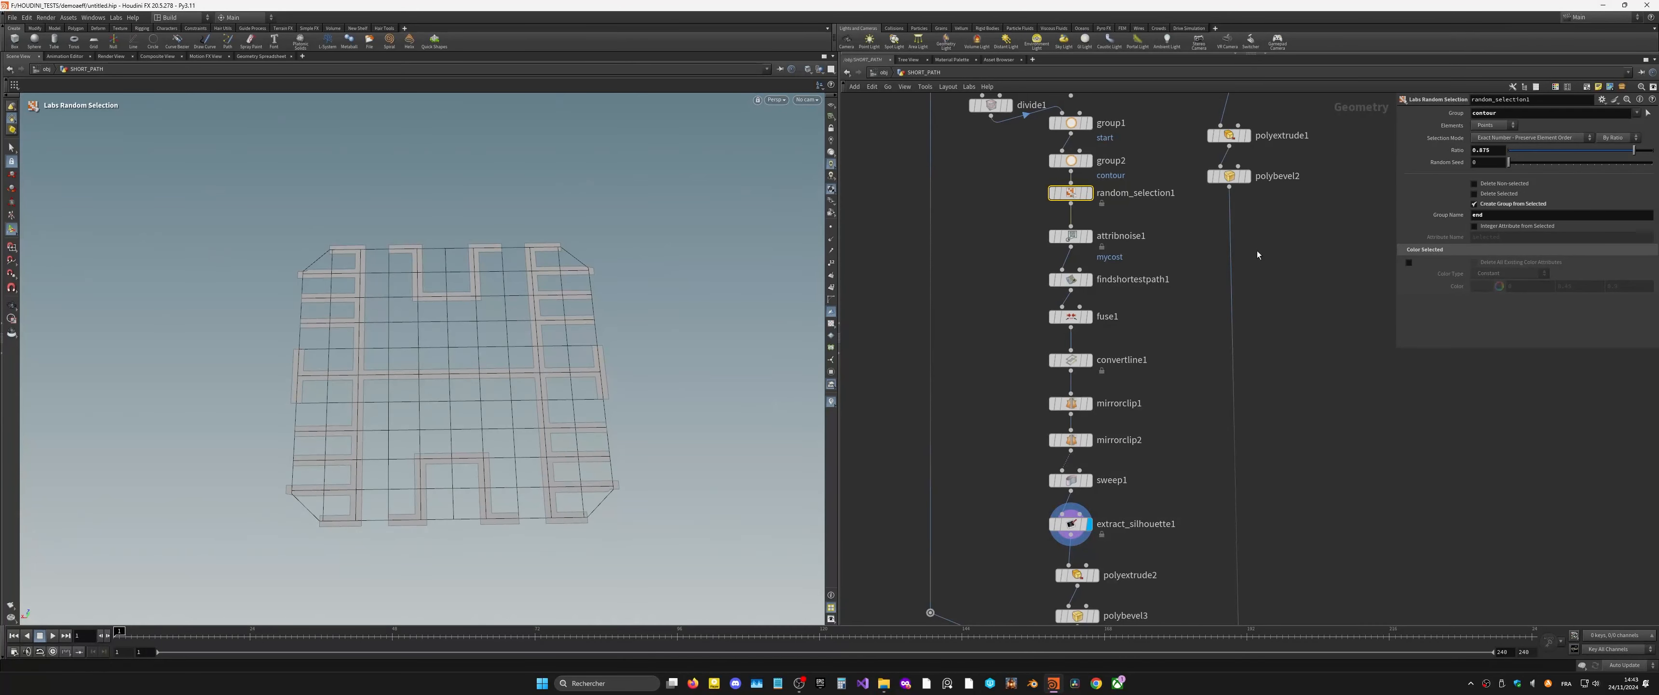
{"action": "mouse_move", "coordinate": [1079, 303]}
{"action": "left_click", "coordinate": [1082, 240]}
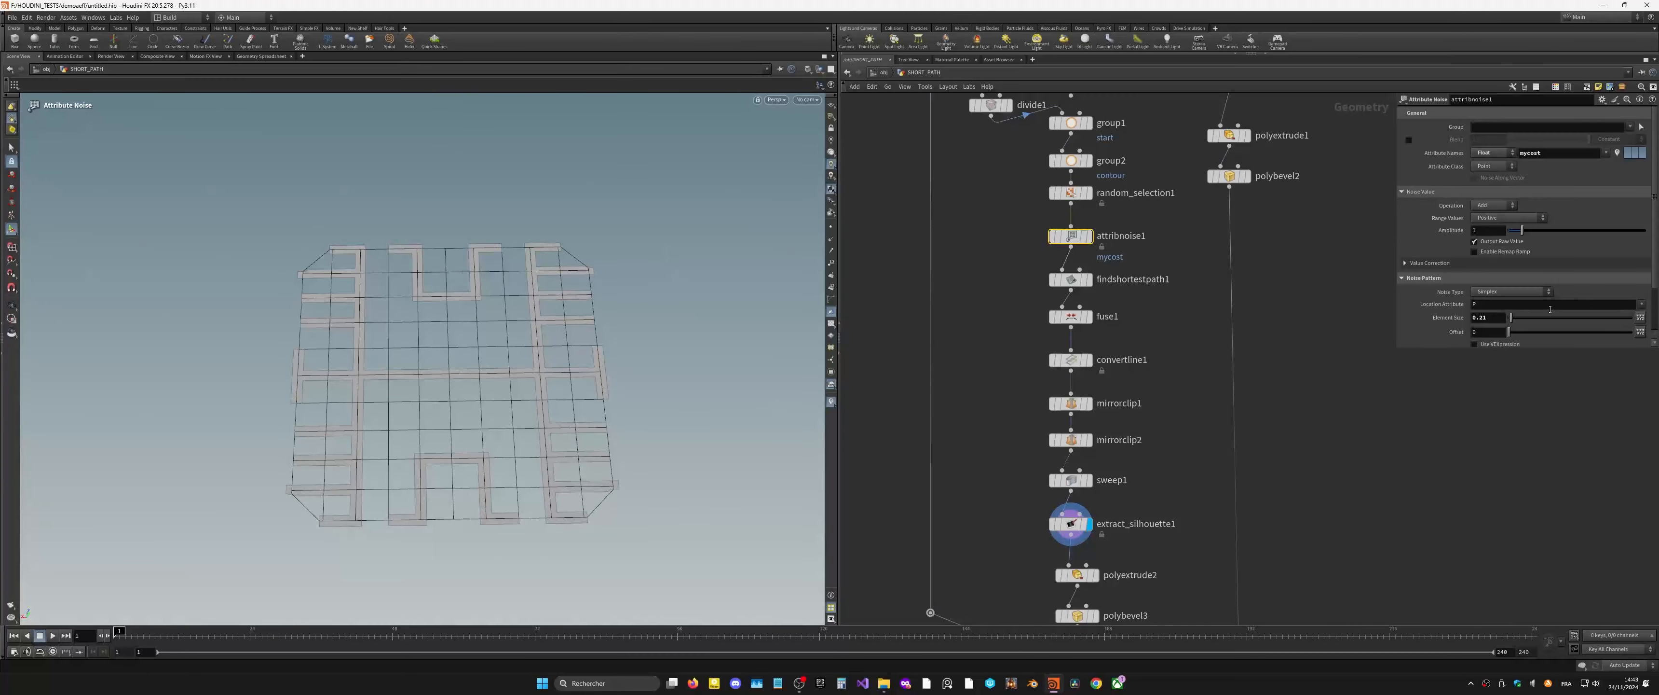
{"action": "mouse_move", "coordinate": [1513, 318]}
{"action": "left_mouse_down"}
{"action": "mouse_move", "coordinate": [1565, 318]}
{"action": "mouse_move", "coordinate": [1511, 322]}
{"action": "left_mouse_up"}
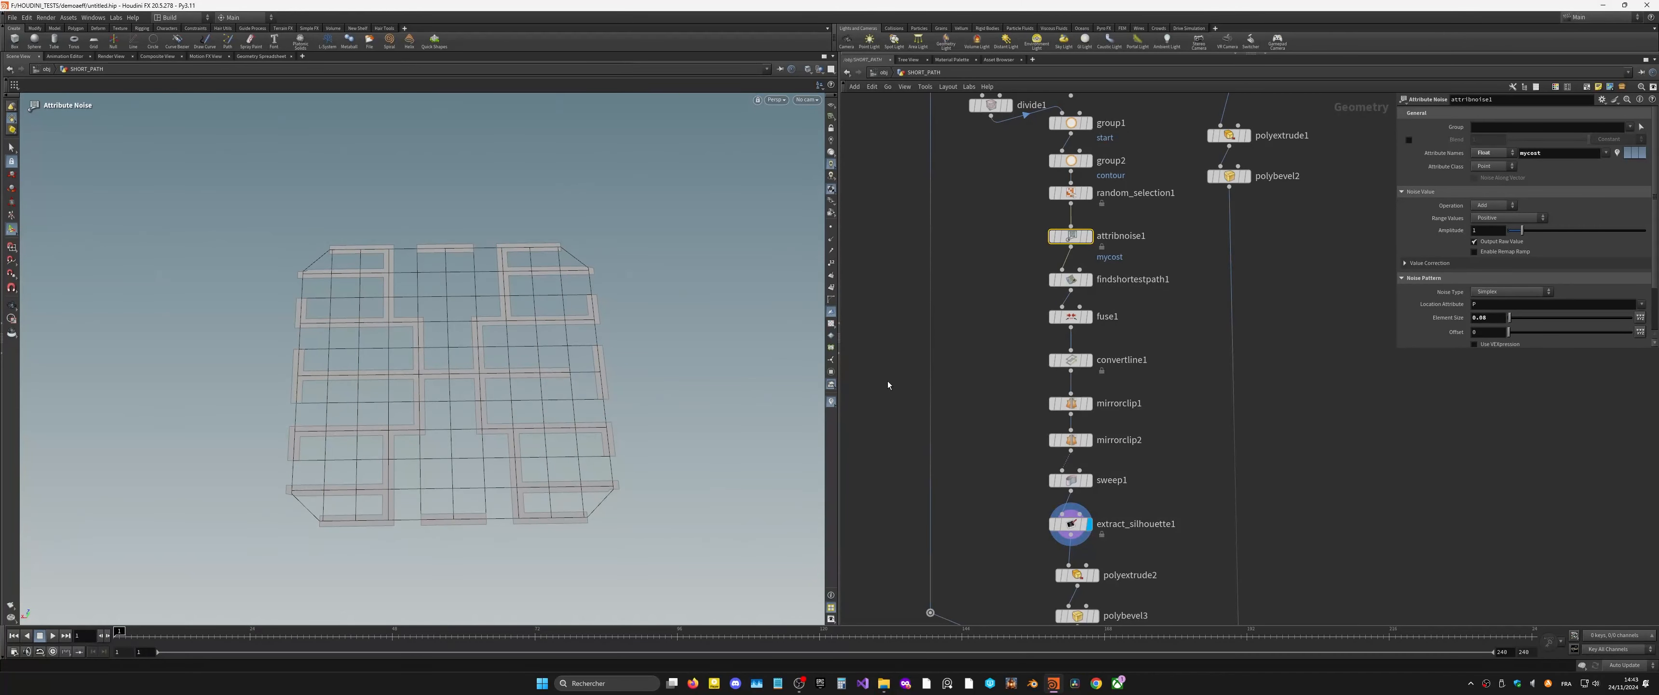
Step: Display remeshgrid1 and examine the finished framed panel with the grid-based paths
{"action": "left_click_drag", "start_coordinate": [417, 394], "coordinate": [463, 397], "text": "alt"}
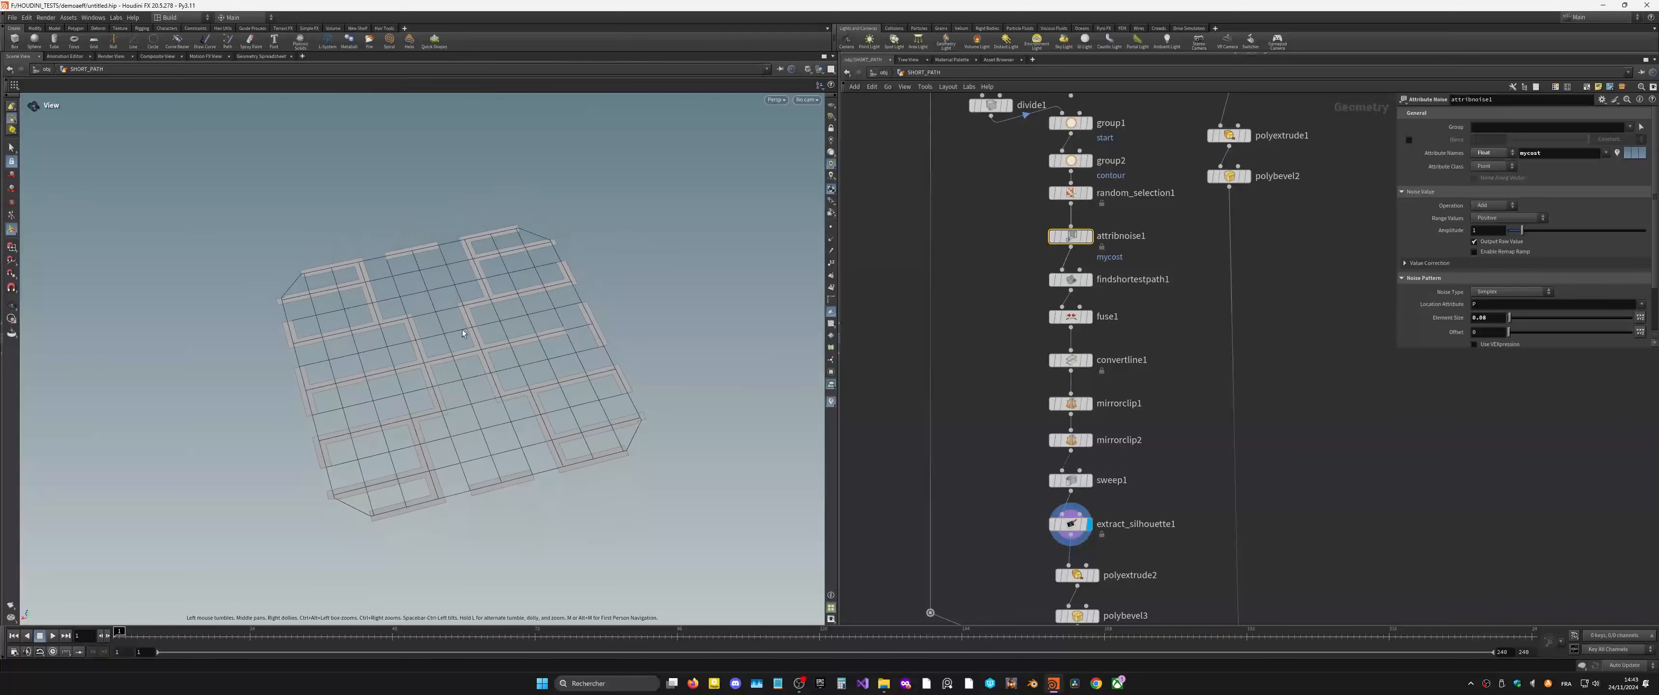
{"action": "middle_click_drag", "start_coordinate": [1204, 514], "coordinate": [1181, 294]}
{"action": "scroll", "coordinate": [1181, 294], "scroll_direction": "down", "scroll_amount": 3}
{"action": "scroll", "coordinate": [1158, 475], "scroll_direction": "up", "scroll_amount": 5}
{"action": "left_click", "coordinate": [1133, 494]}
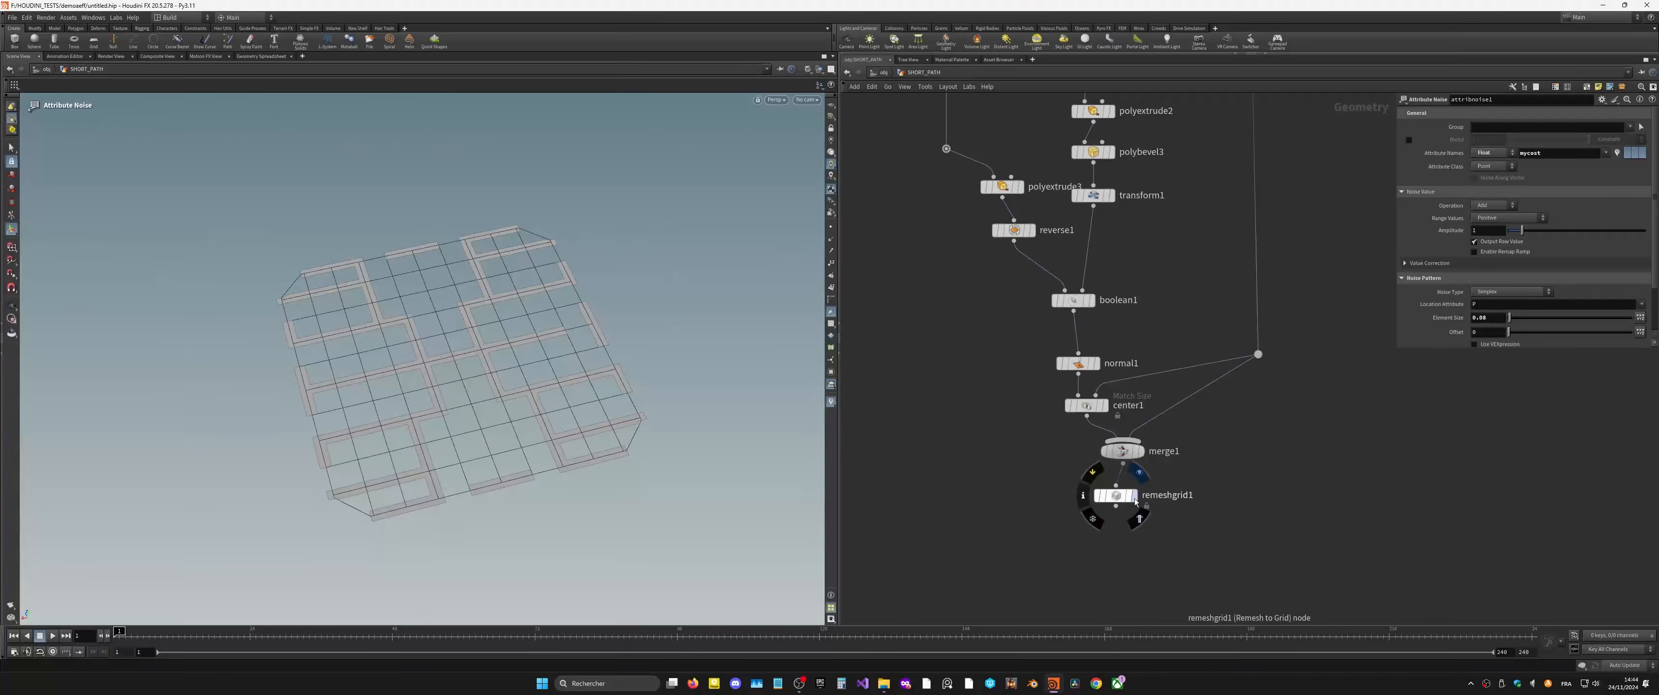
{"action": "left_click_drag", "start_coordinate": [603, 387], "coordinate": [523, 338], "text": "alt"}
{"action": "middle_click_drag", "start_coordinate": [522, 338], "coordinate": [505, 388], "text": "alt"}
{"action": "left_click_drag", "start_coordinate": [504, 388], "coordinate": [453, 438]}
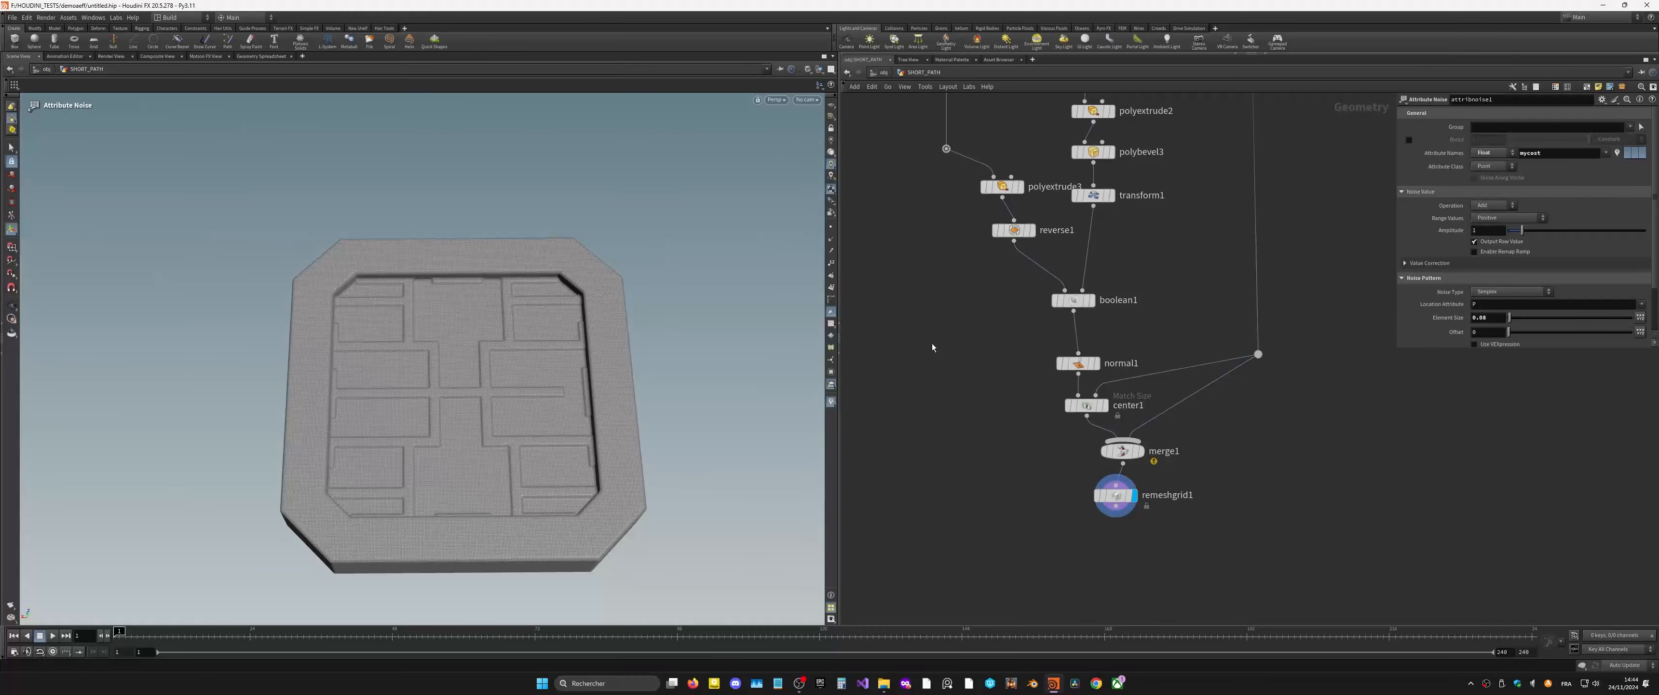
Step: Compare the path lines at extract_silhouette1, convertline1, mirrorclip1 and mirrorclip2 by displaying each node in turn
{"action": "middle_click_drag", "start_coordinate": [1121, 125], "coordinate": [1131, 292]}
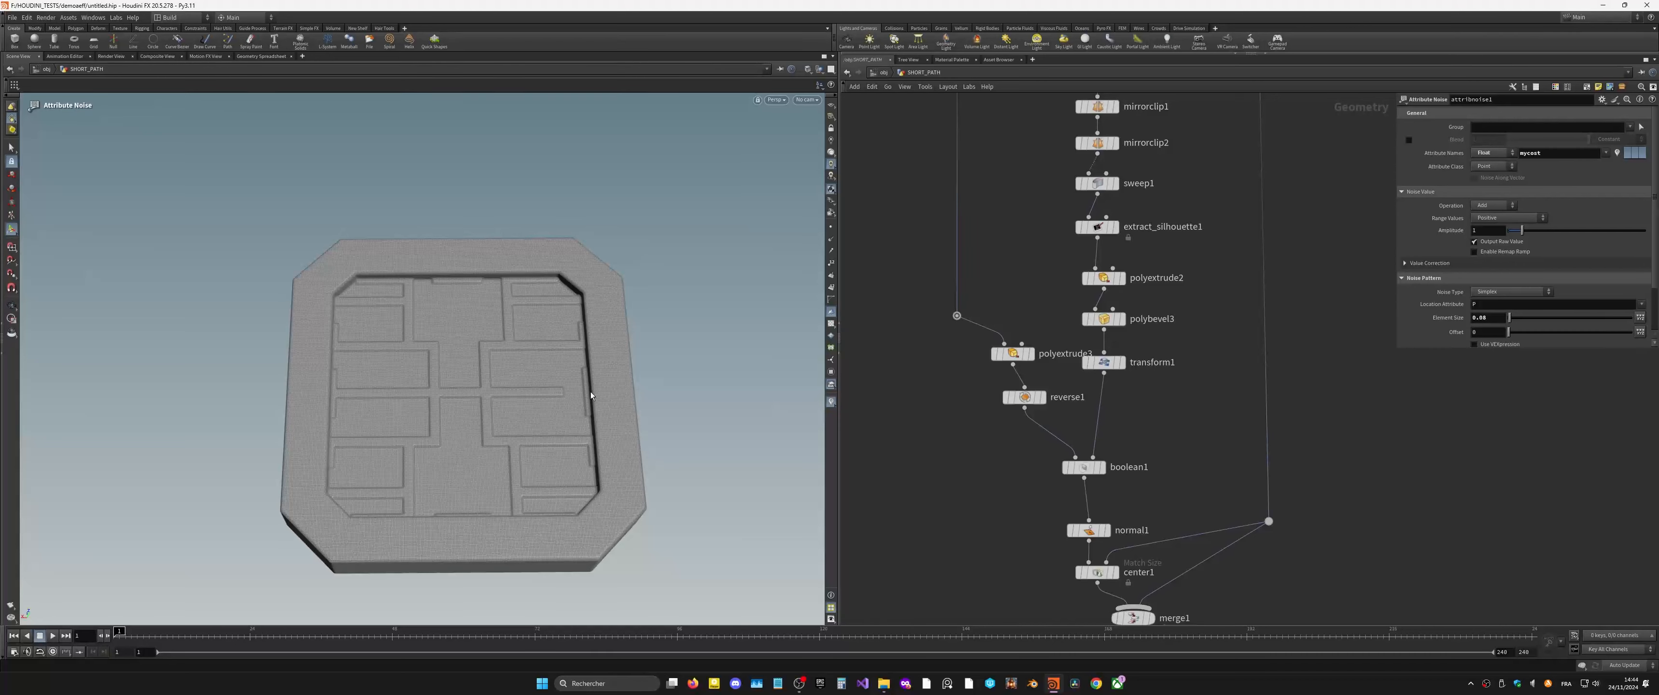
{"action": "middle_click_drag", "start_coordinate": [1253, 211], "coordinate": [1242, 378]}
{"action": "left_click", "coordinate": [1100, 392]}
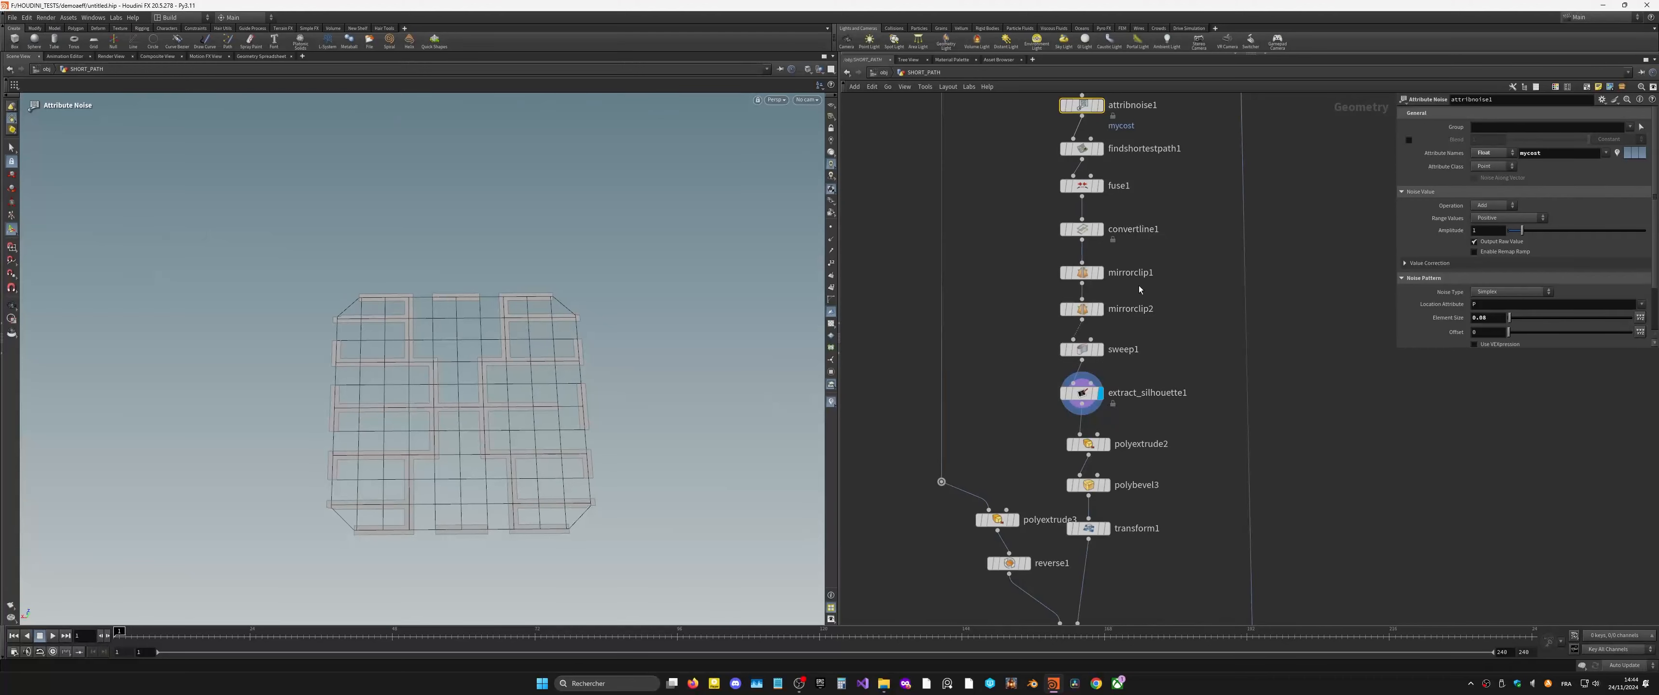
{"action": "left_click", "coordinate": [1100, 272]}
{"action": "left_click", "coordinate": [1099, 230]}
{"action": "left_click", "coordinate": [1083, 230]}
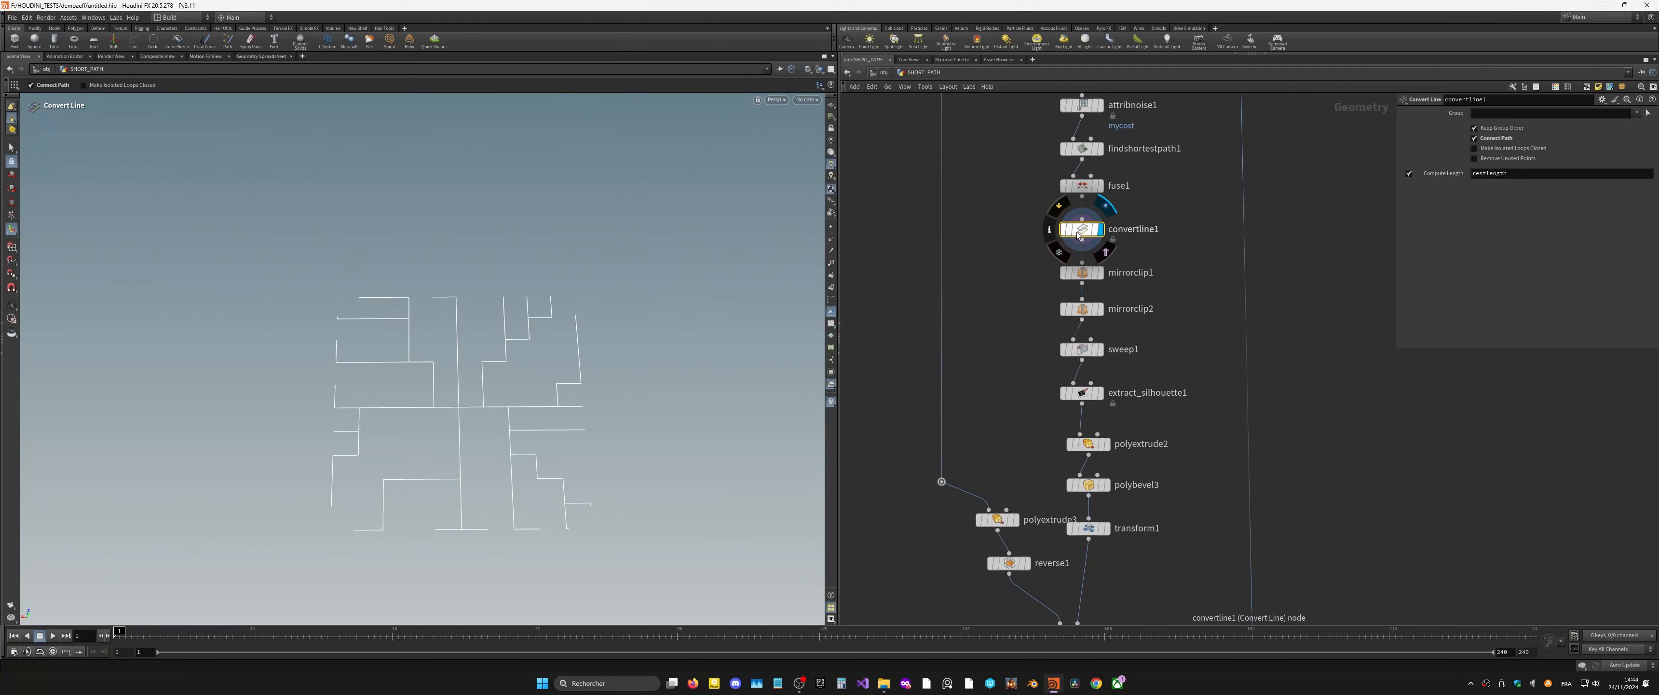
{"action": "left_click", "coordinate": [1083, 274]}
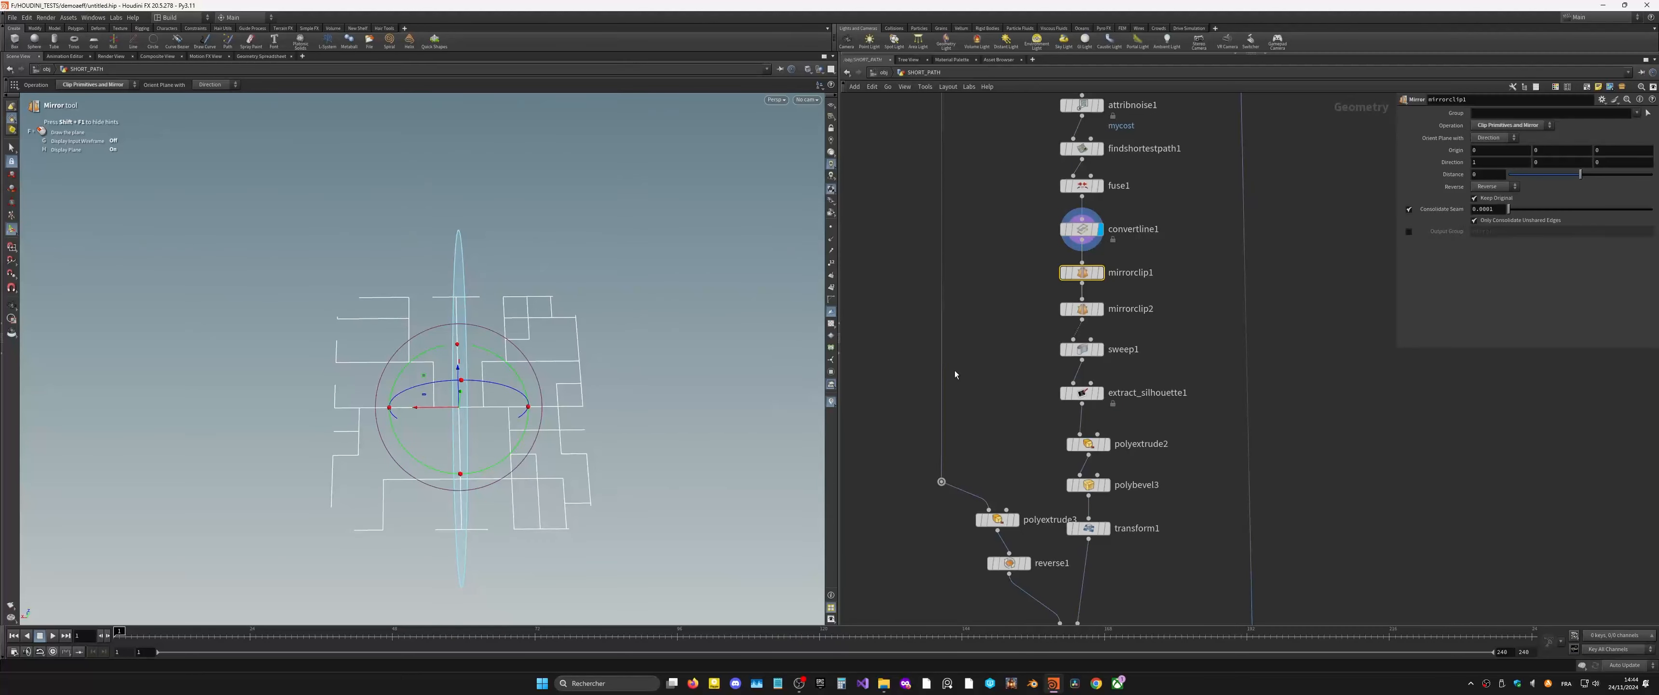
{"action": "mouse_move", "coordinate": [1098, 274]}
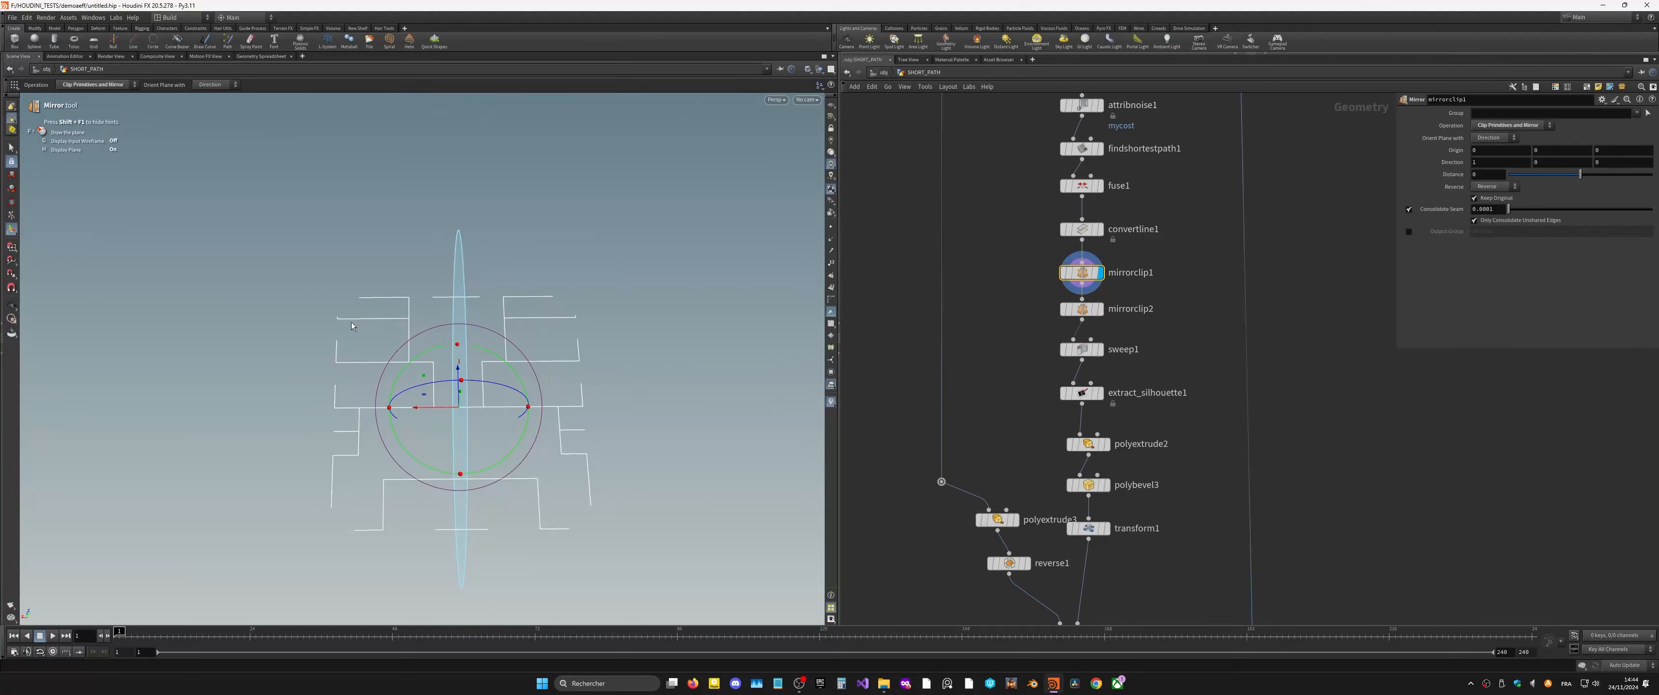
{"action": "mouse_move", "coordinate": [1104, 311]}
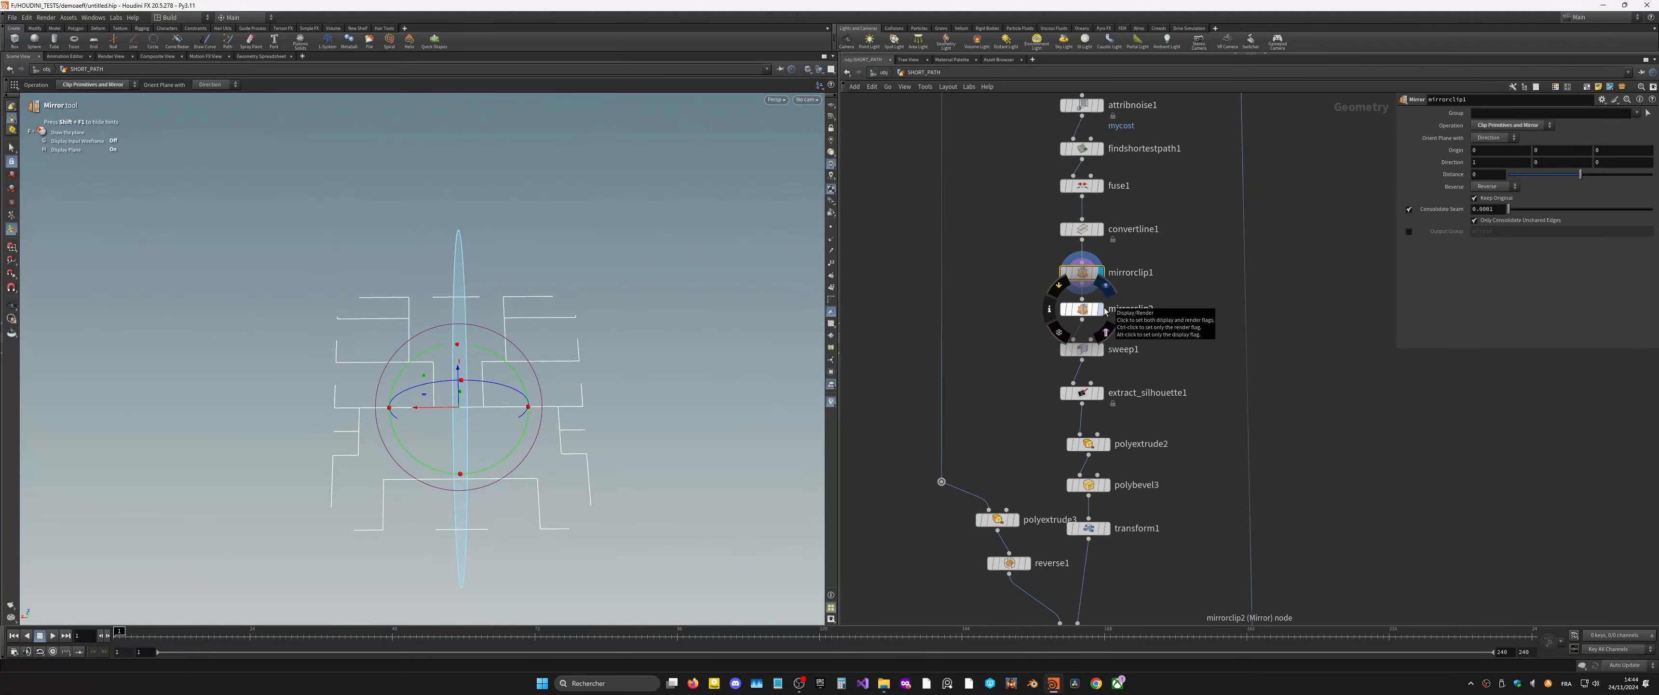
{"action": "left_click", "coordinate": [1095, 309]}
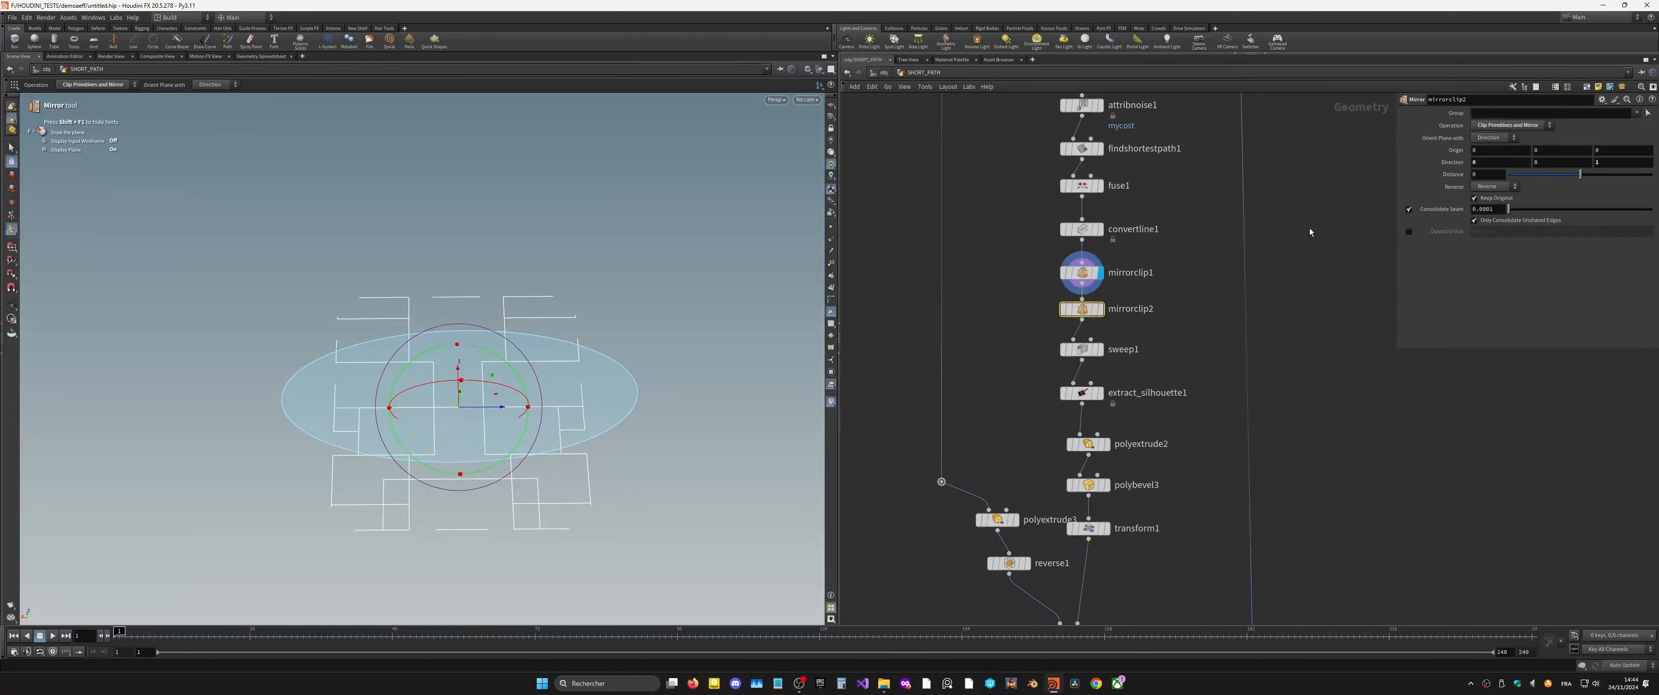
{"action": "left_click", "coordinate": [1102, 308]}
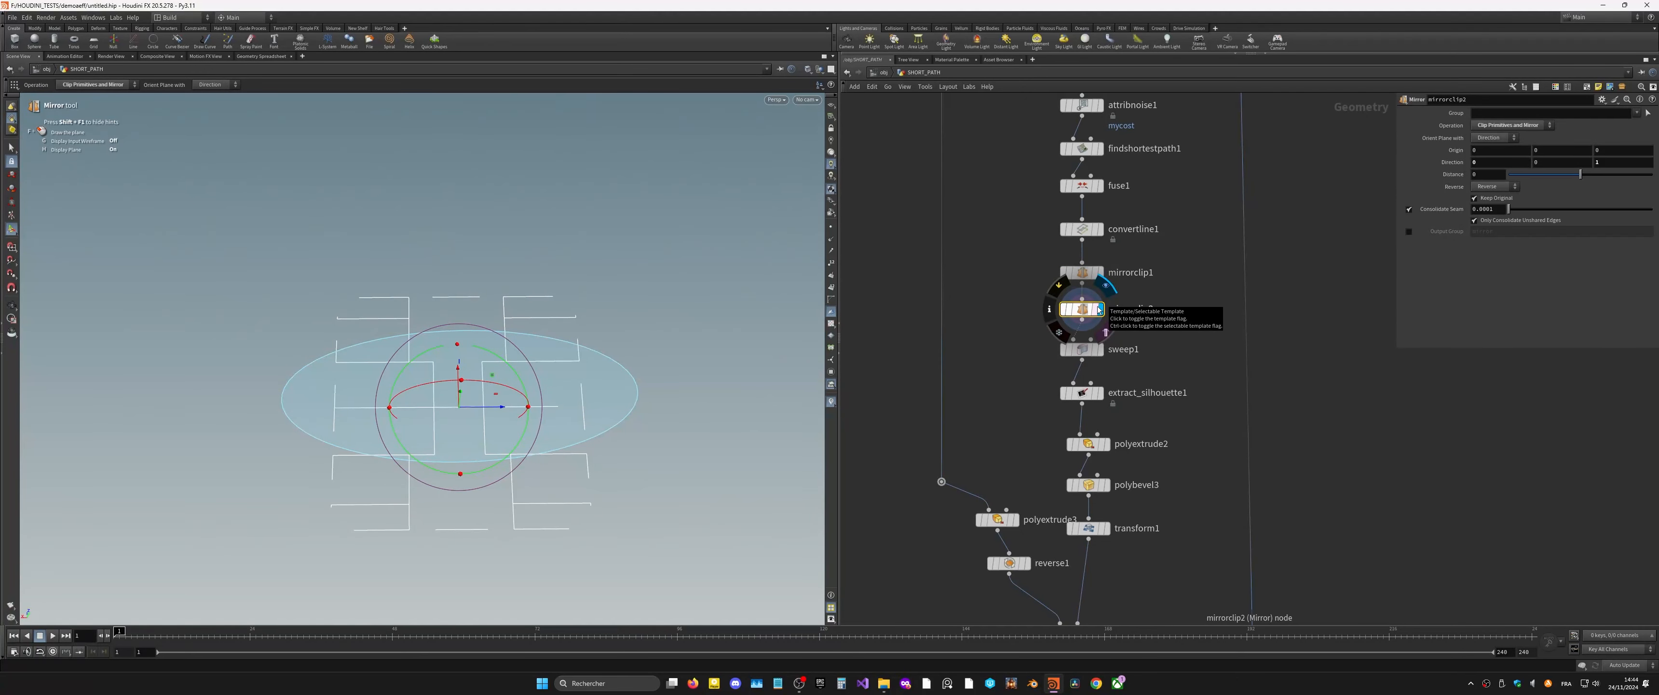
Step: Turn off Consolidate Seam on mirrorclip2 and examine the mirrored lines
{"action": "left_click", "coordinate": [1423, 209]}
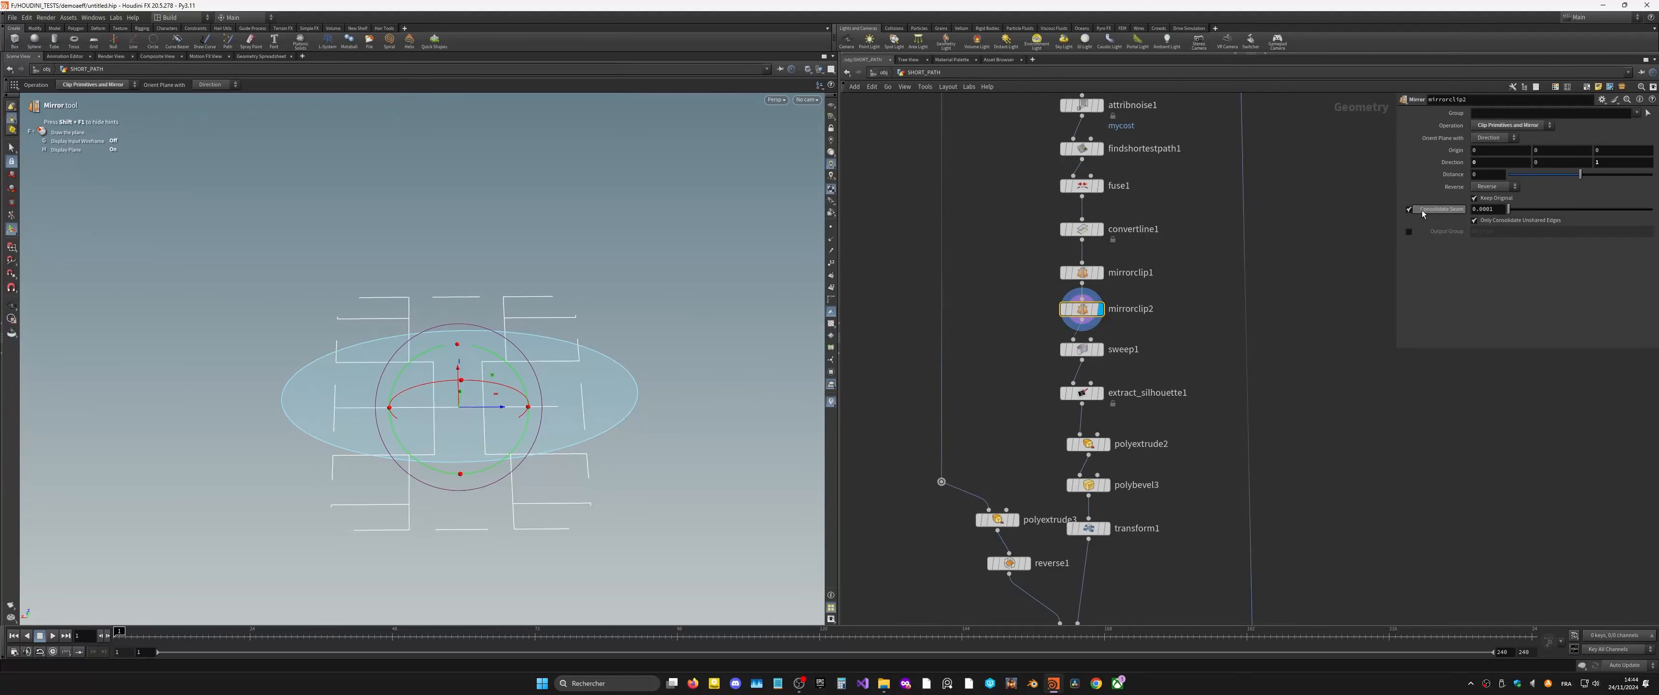
{"action": "left_click", "coordinate": [1129, 273]}
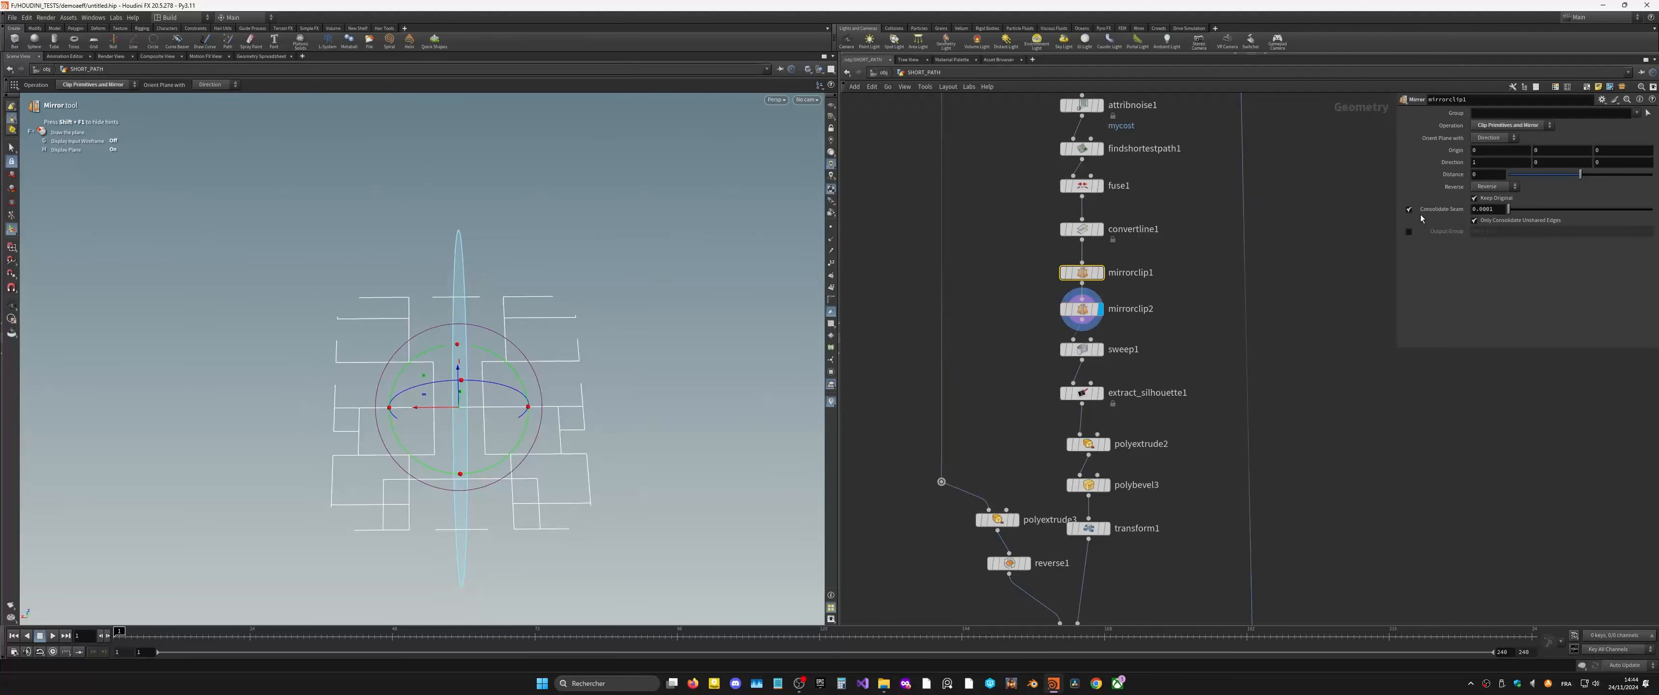
{"action": "left_click", "coordinate": [1082, 308]}
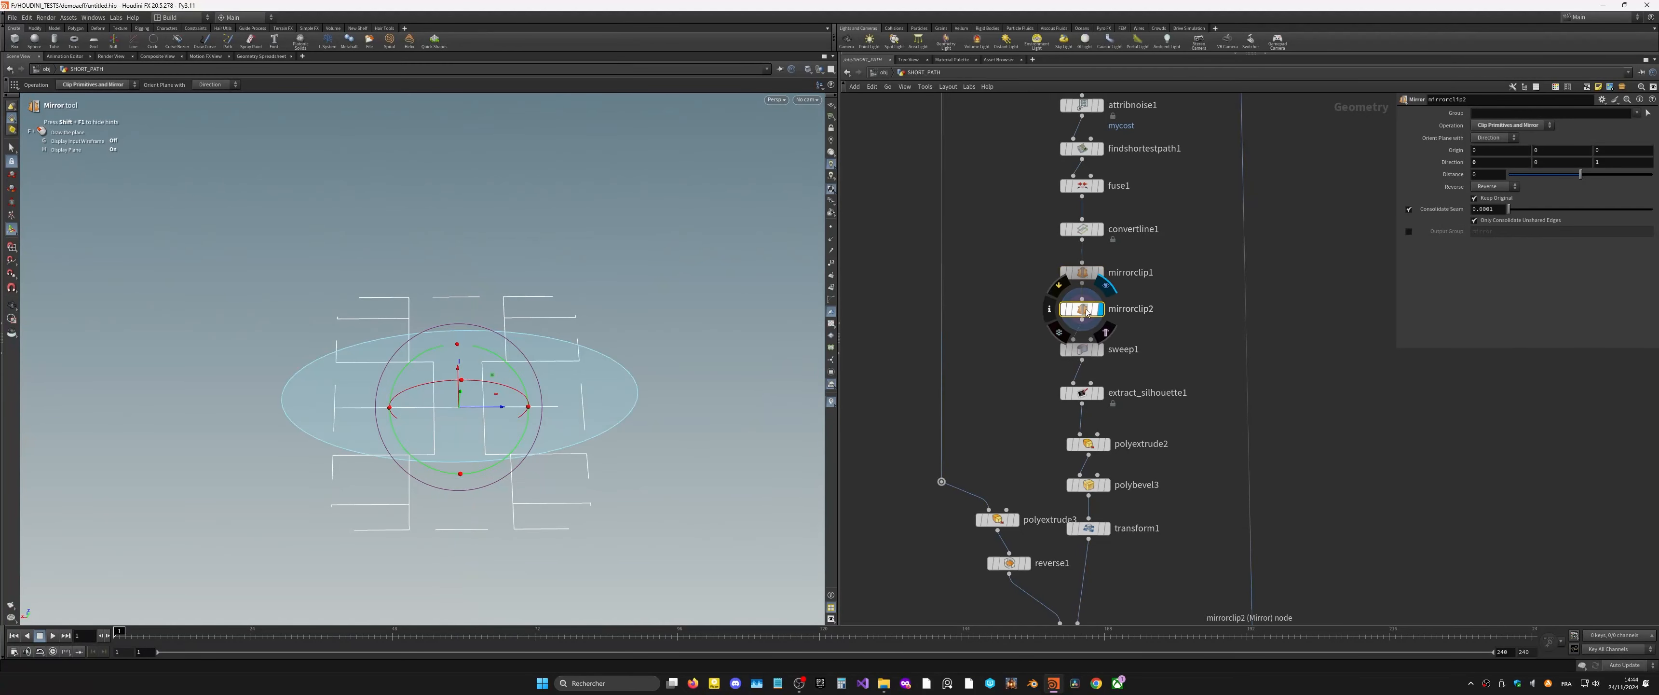
{"action": "left_click", "coordinate": [1409, 210]}
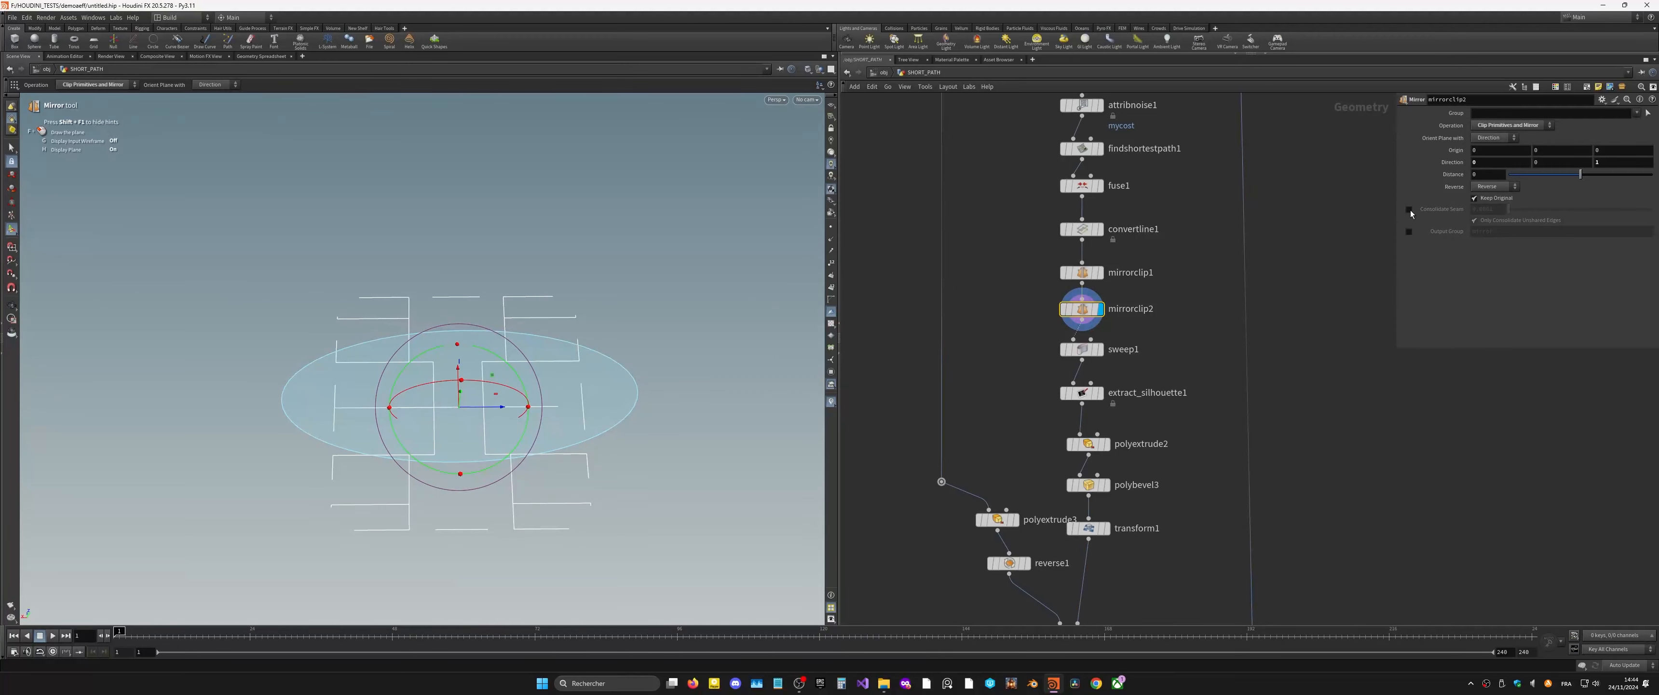
{"action": "left_click_drag", "start_coordinate": [720, 416], "coordinate": [670, 380], "text": "alt"}
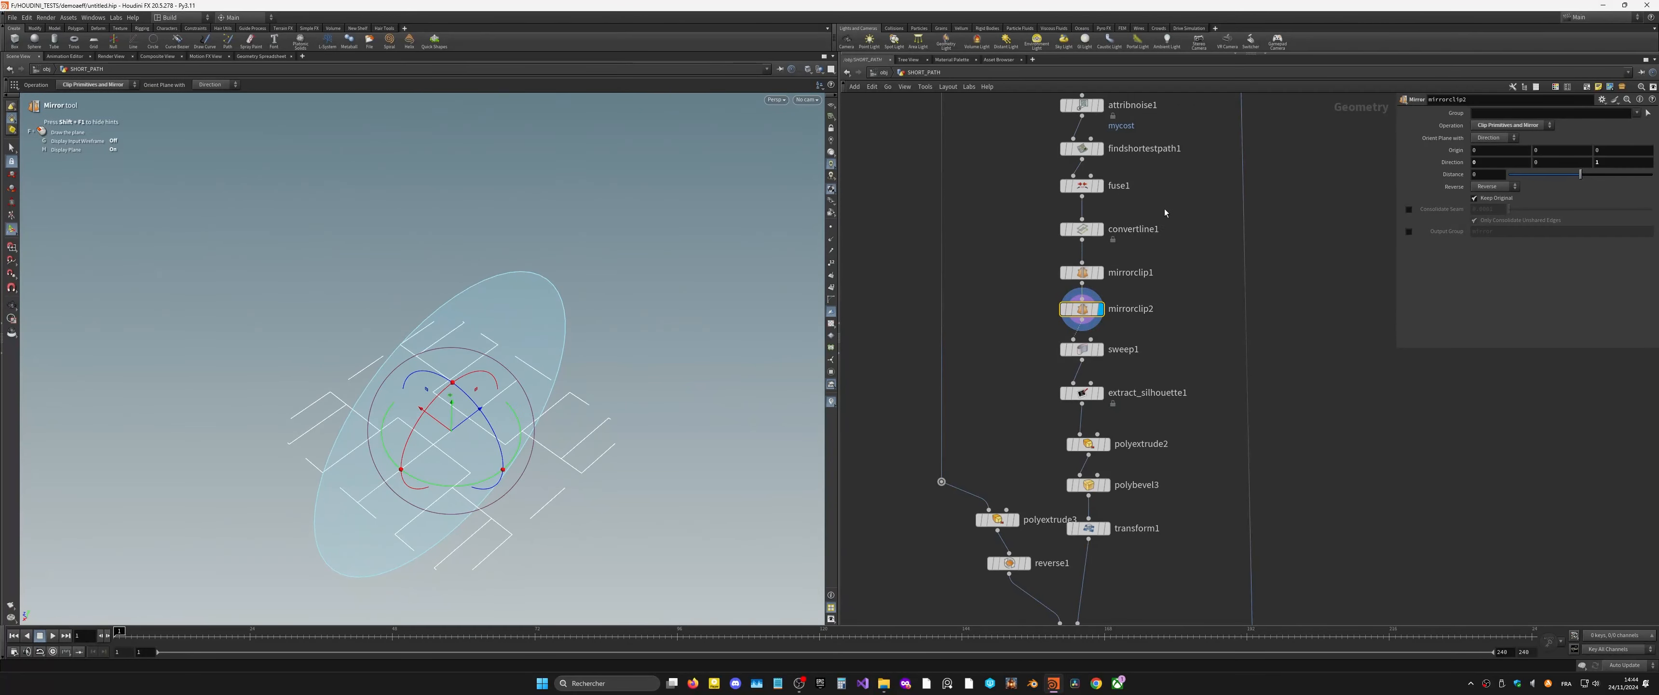
Step: Bypass fuse1 and convertline1 and display mirrorclip2 to check the mirrored lines
{"action": "left_click", "coordinate": [1102, 188]}
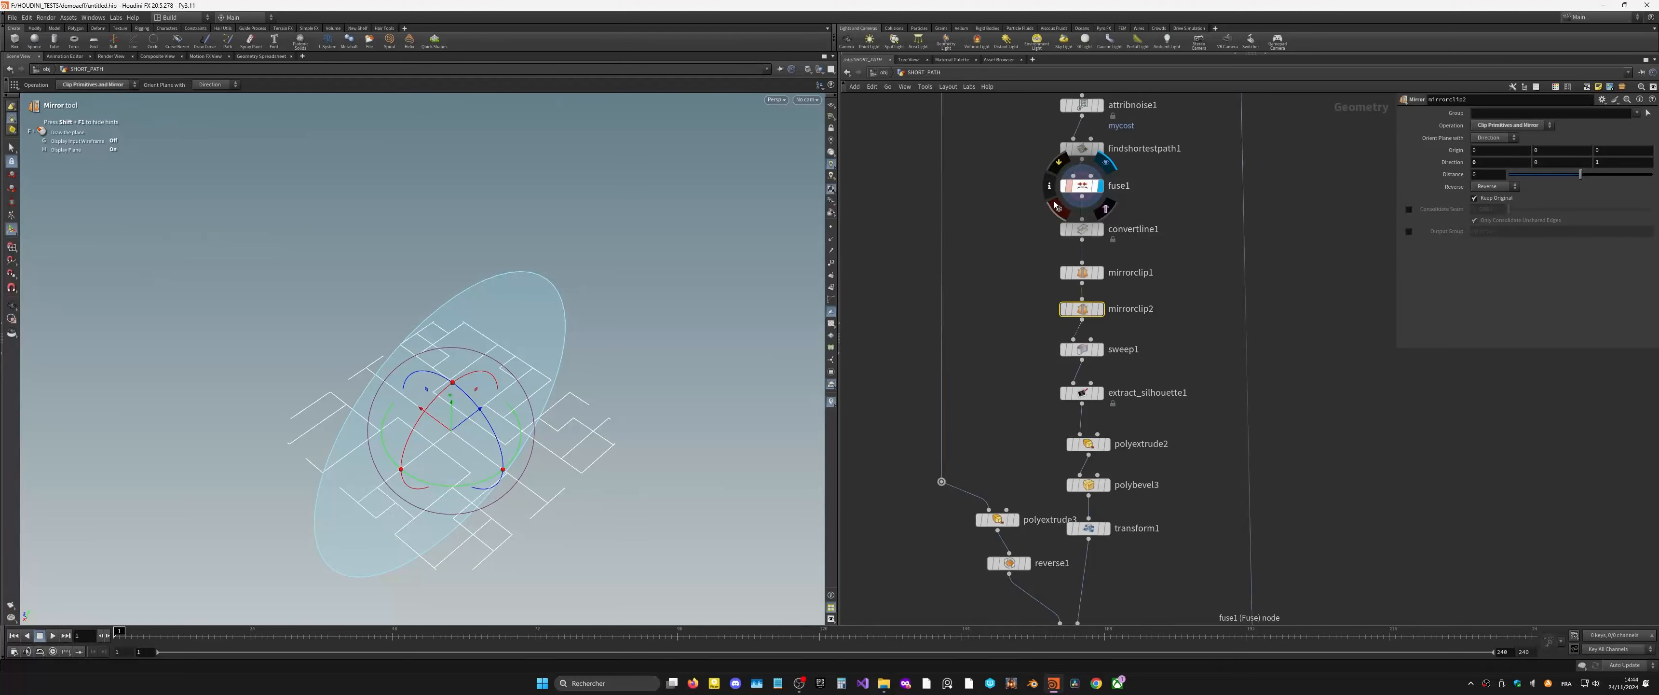
{"action": "middle_click_drag", "start_coordinate": [1148, 199], "coordinate": [1130, 236]}
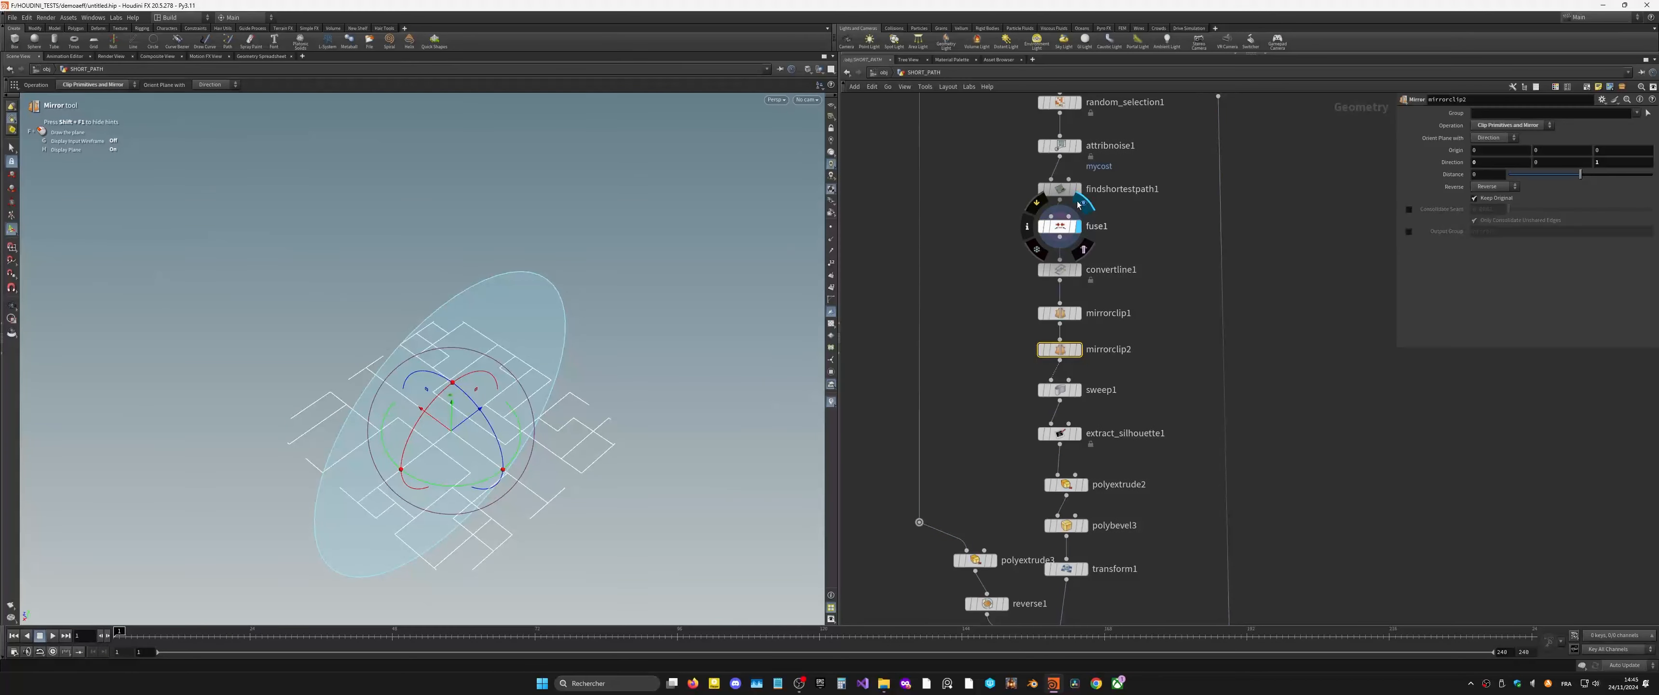
{"action": "left_click", "coordinate": [1067, 223]}
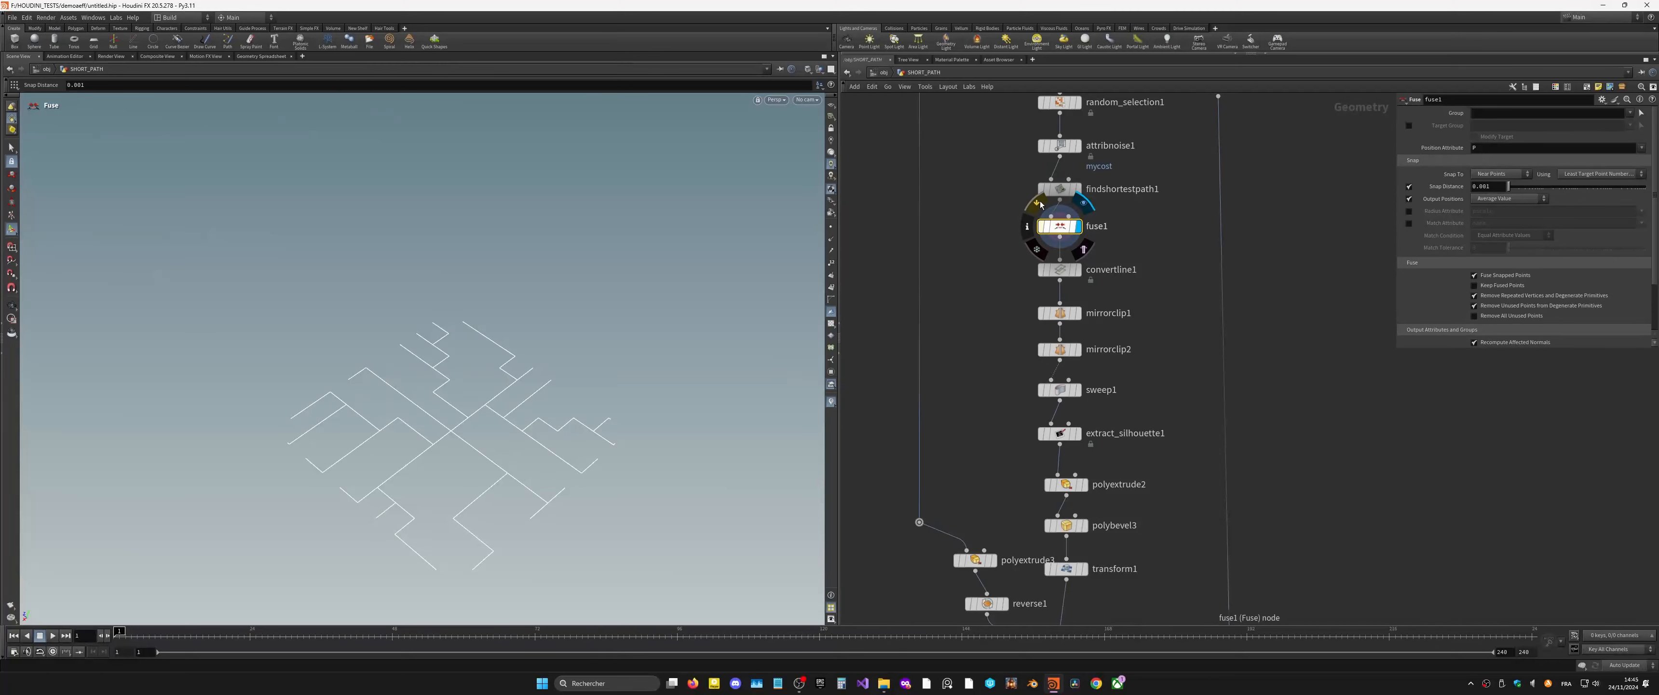
{"action": "left_click", "coordinate": [1038, 204]}
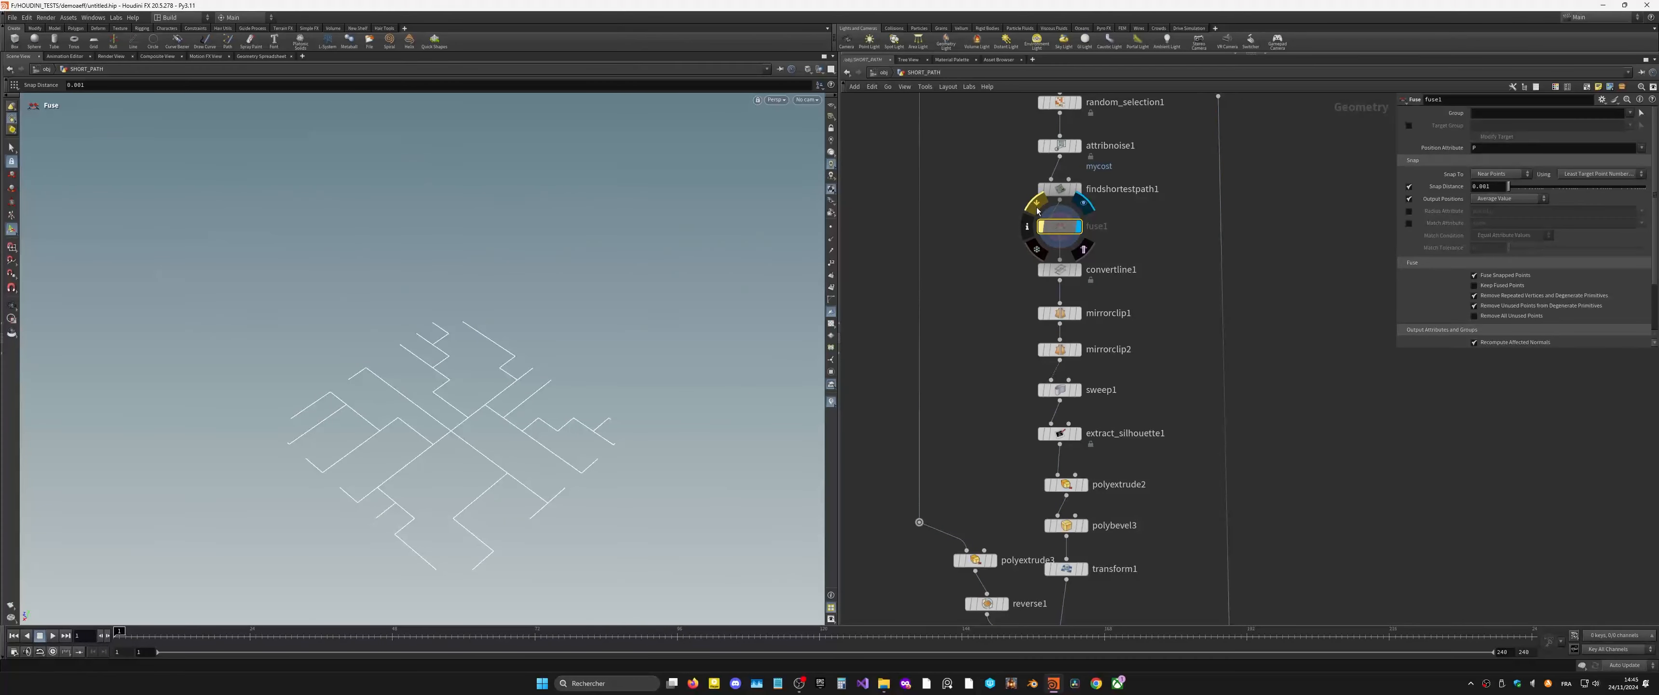
{"action": "left_click", "coordinate": [1071, 271]}
{"action": "left_click", "coordinate": [1036, 246]}
{"action": "mouse_move", "coordinate": [1082, 327]}
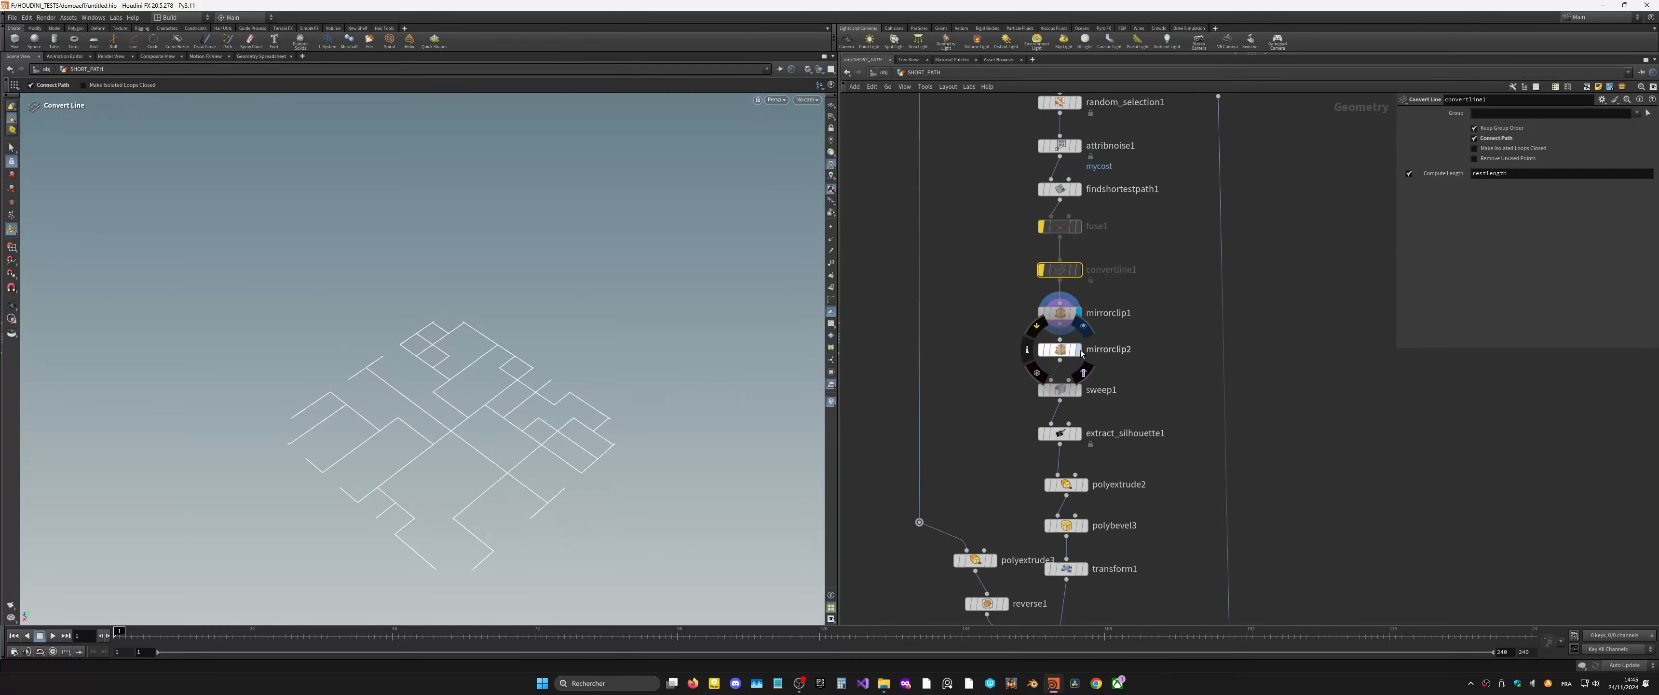
{"action": "left_click", "coordinate": [1062, 354]}
{"action": "mouse_move", "coordinate": [582, 382]}
{"action": "left_mouse_down", "text": "alt"}
{"action": "mouse_move", "coordinate": [479, 383]}
{"action": "mouse_move", "coordinate": [569, 397]}
{"action": "left_mouse_up", "text": "alt"}
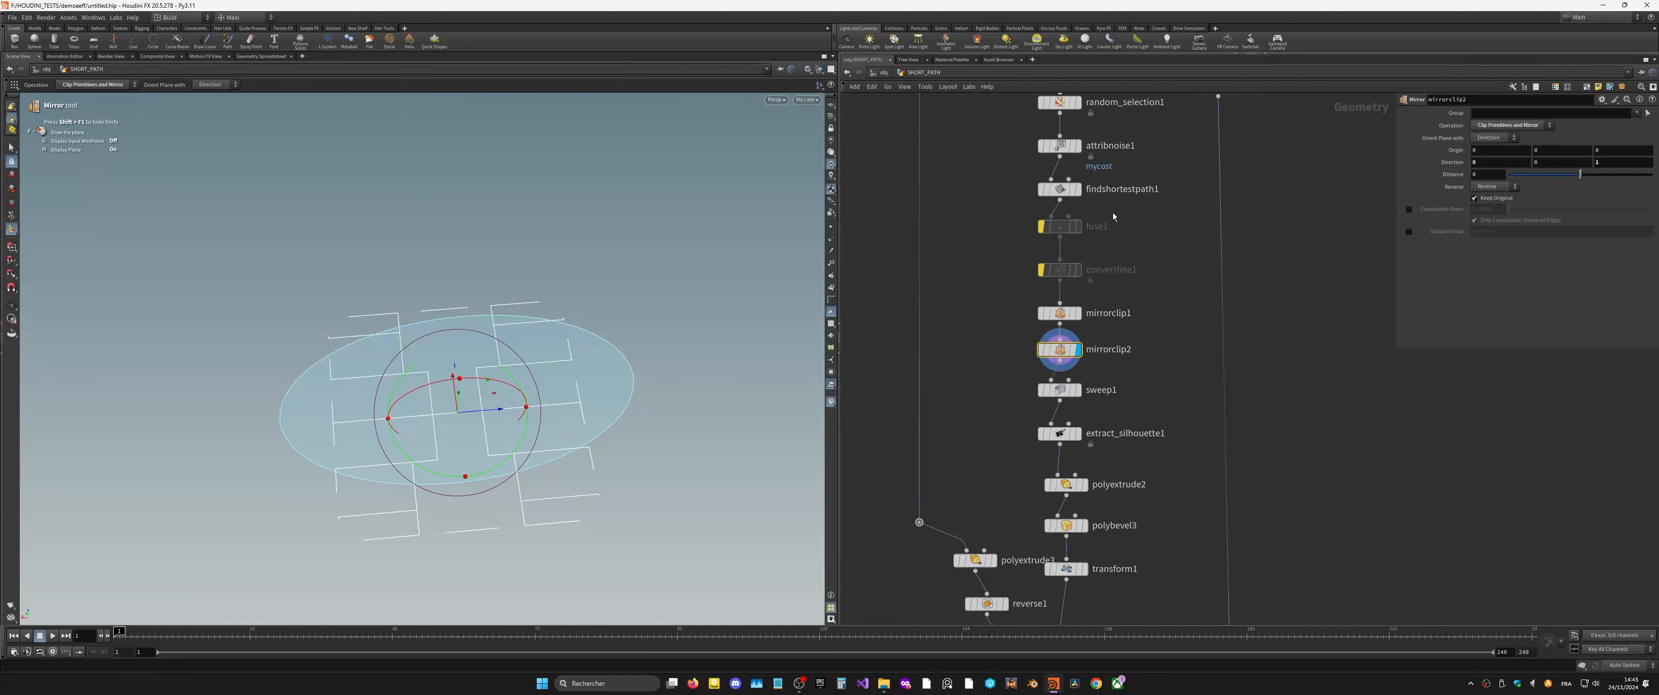
Step: Pull the fuse and convertline nodes out of the chain and reinsert them between mirrorclip2 and sweep1
{"action": "left_click_drag", "start_coordinate": [1108, 209], "coordinate": [1024, 288]}
{"action": "left_click_drag", "start_coordinate": [1063, 226], "coordinate": [1327, 271]}
{"action": "mouse_move", "coordinate": [1098, 274]}
{"action": "left_mouse_down"}
{"action": "mouse_move", "coordinate": [1046, 357]}
{"action": "mouse_move", "coordinate": [1069, 274]}
{"action": "left_mouse_up"}
{"action": "left_click_drag", "start_coordinate": [1316, 297], "coordinate": [1316, 318]}
{"action": "left_click_drag", "start_coordinate": [1343, 271], "coordinate": [1079, 315]}
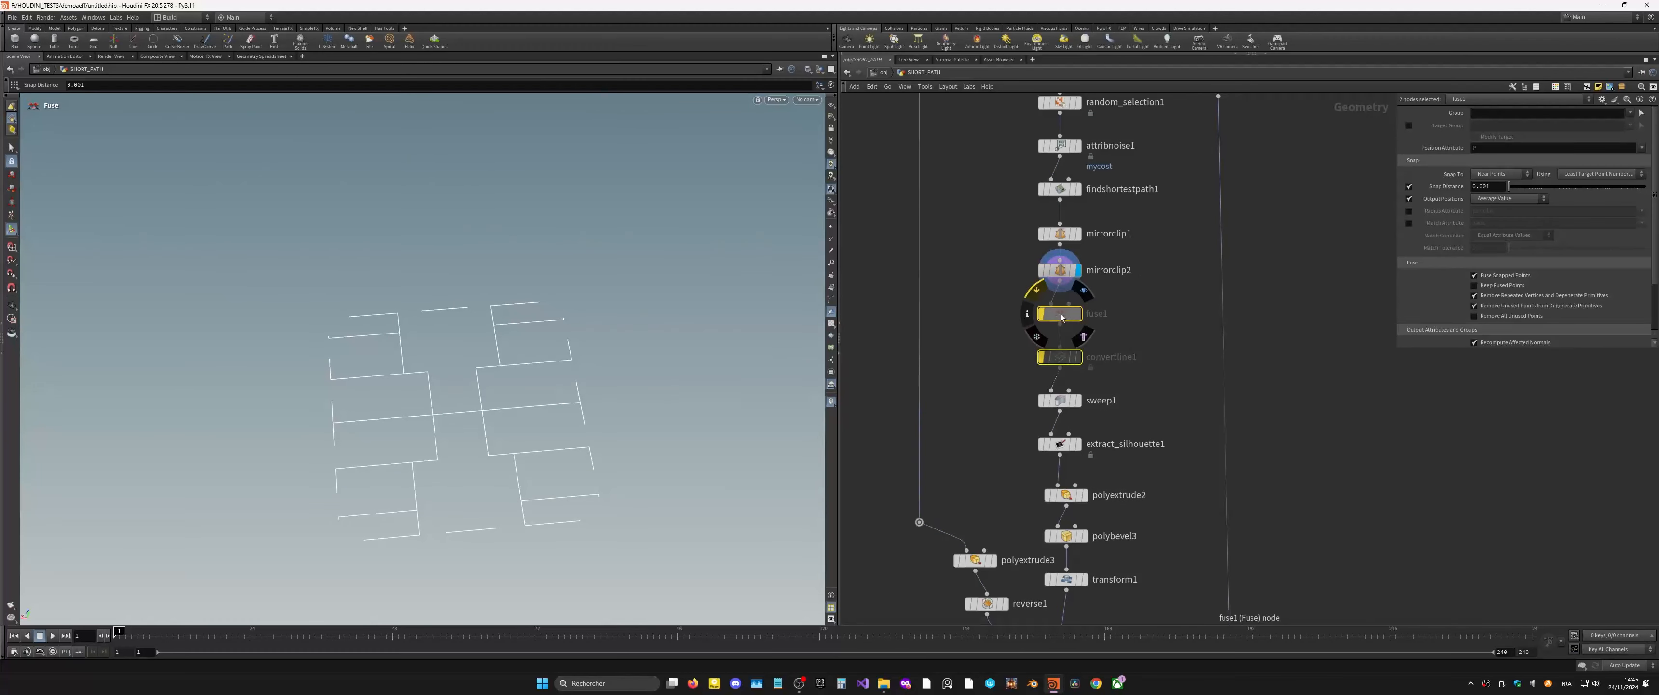
Step: Remove the bypass from fuse1 and convertline1, then save the scene
{"action": "left_click", "coordinate": [1037, 286]}
{"action": "left_click", "coordinate": [1083, 290]}
{"action": "left_click", "coordinate": [1084, 334]}
{"action": "left_click", "coordinate": [1064, 357]}
{"action": "left_click_drag", "start_coordinate": [650, 438], "coordinate": [586, 447], "text": "alt"}
{"action": "key", "text": "ctrl+s"}
Step: Examine the rewired network's result by displaying sweep1, extract_silhouette1, boolean1 and merge1 in turn
{"action": "middle_click_drag", "start_coordinate": [1117, 510], "coordinate": [1137, 380]}
{"action": "left_click", "coordinate": [1102, 270]}
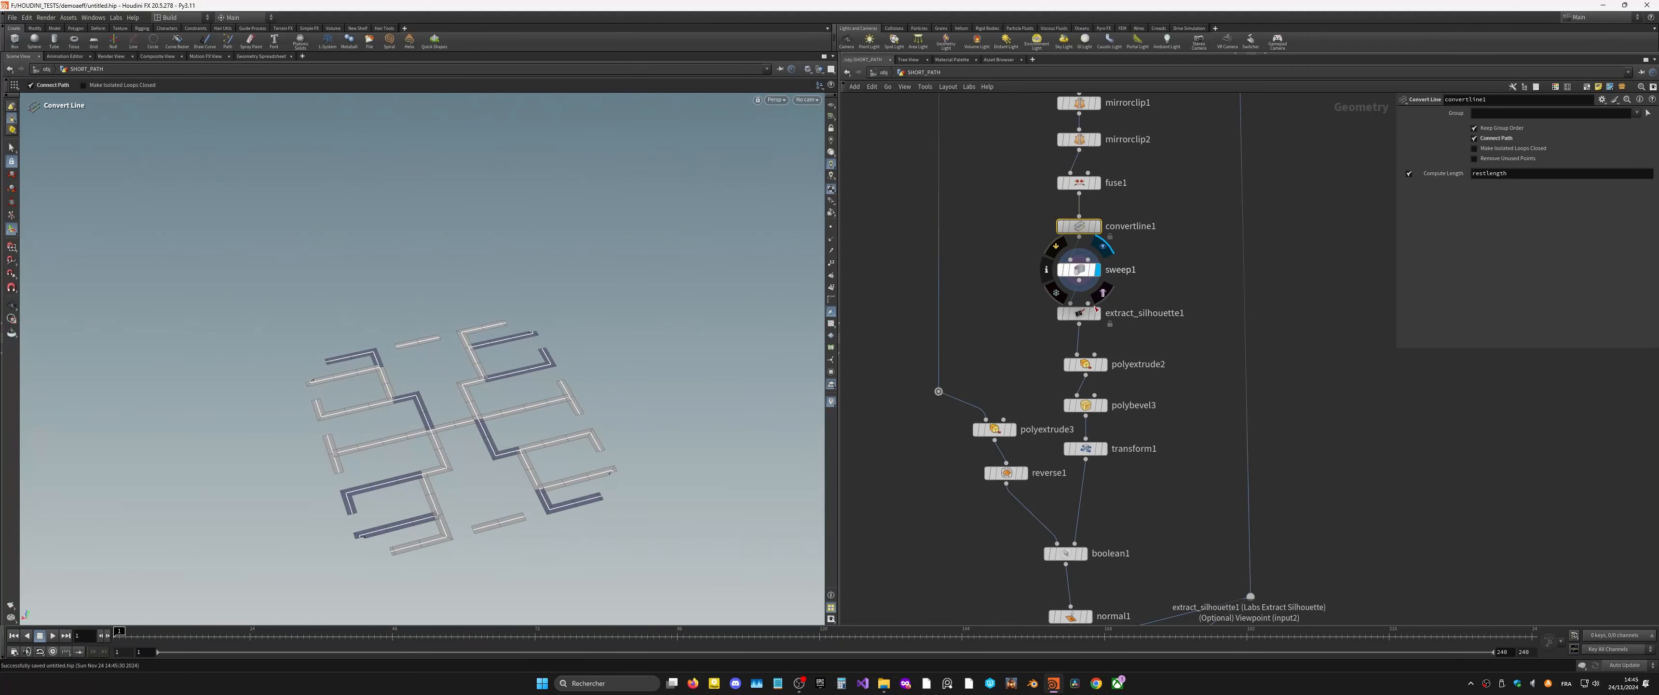
{"action": "left_click", "coordinate": [1103, 314]}
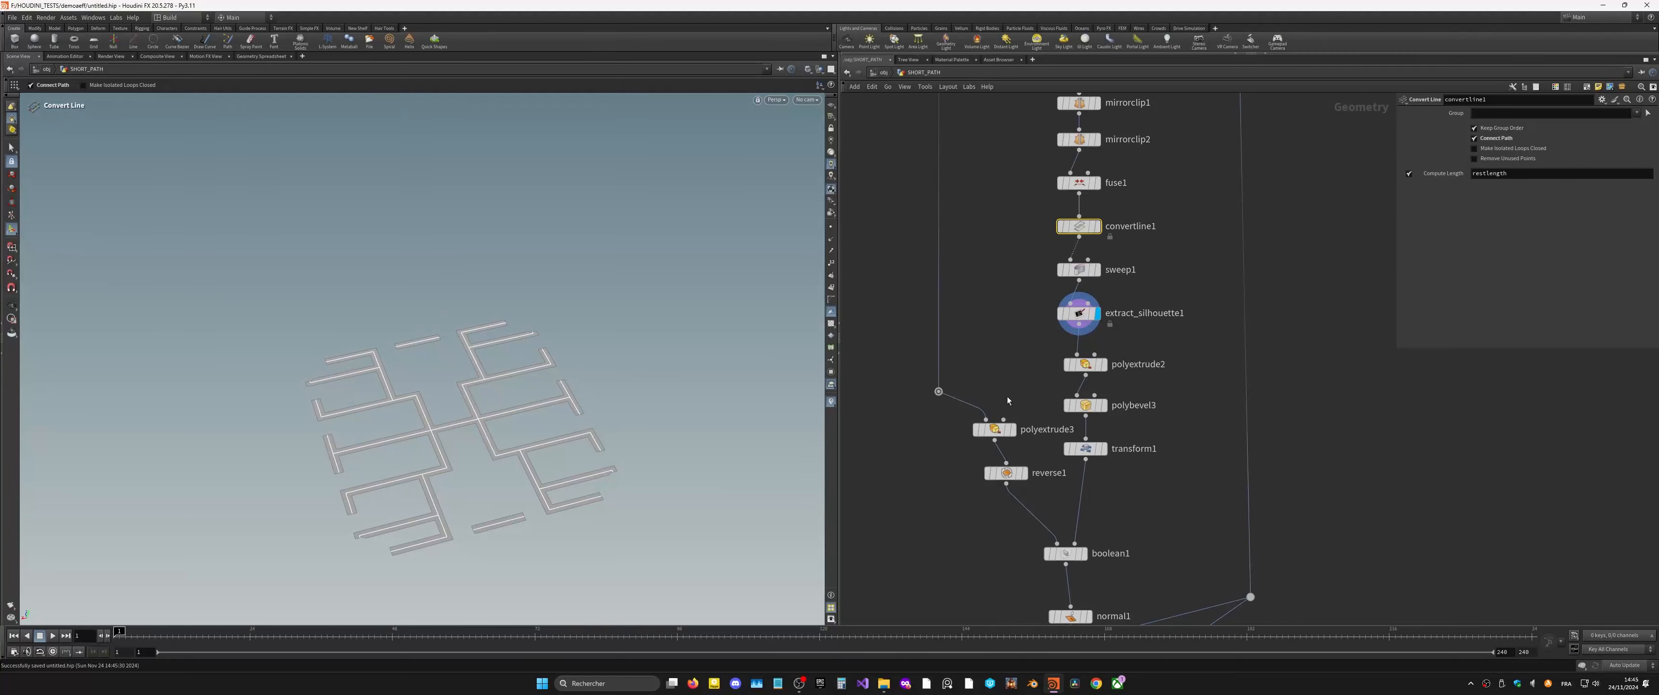
{"action": "left_click", "coordinate": [1090, 317]}
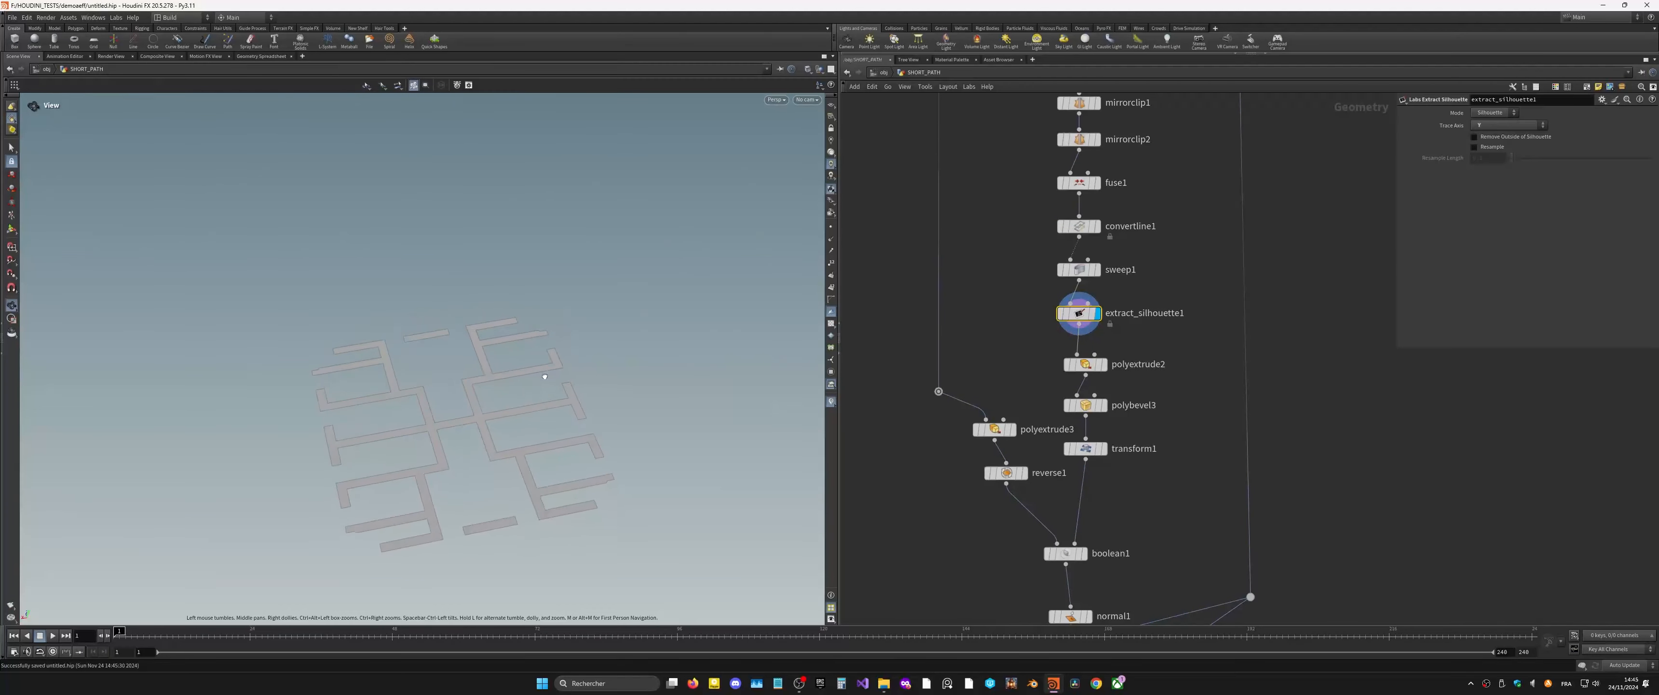
{"action": "left_click_drag", "start_coordinate": [527, 399], "coordinate": [483, 445], "text": "alt"}
{"action": "middle_click_drag", "start_coordinate": [1040, 585], "coordinate": [1029, 406]}
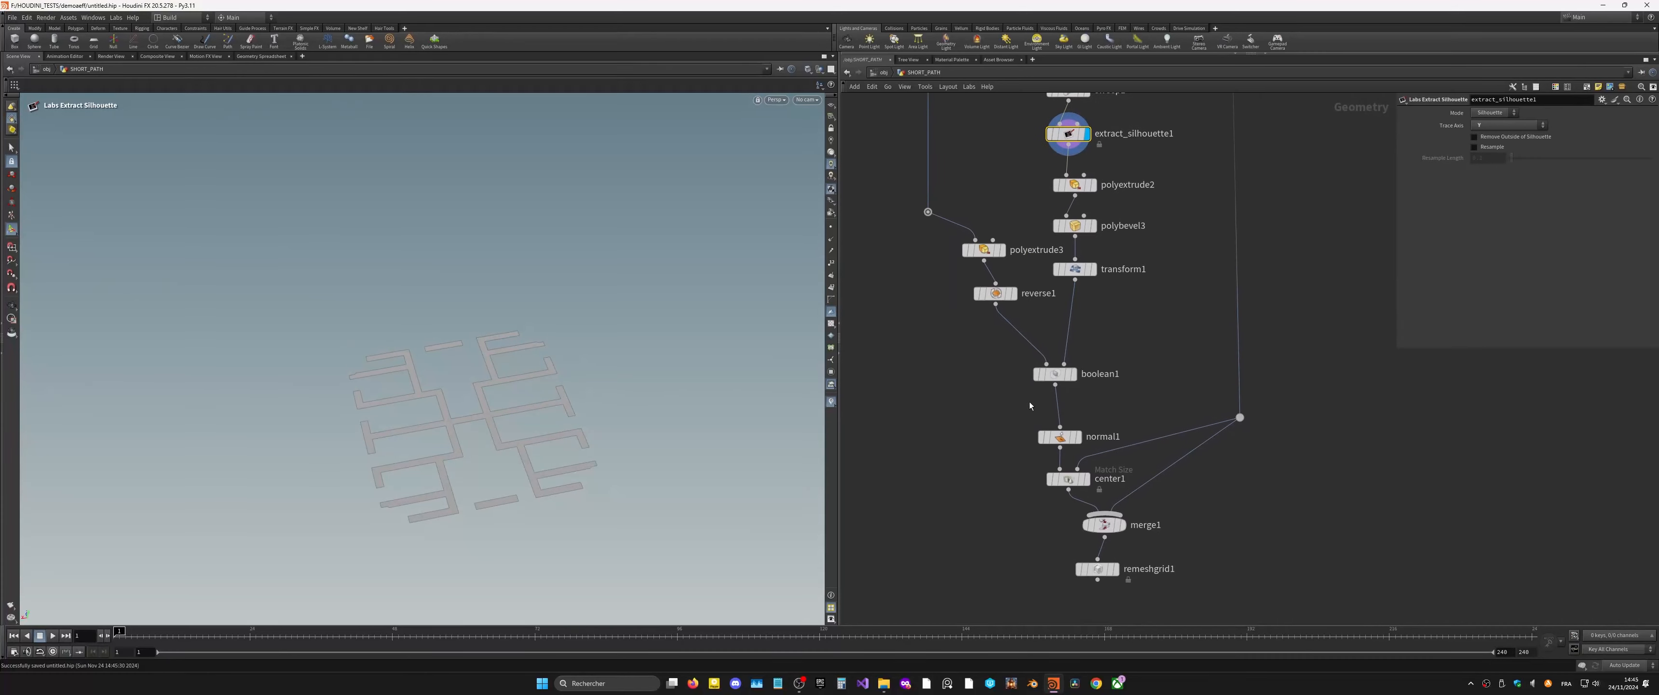
{"action": "left_click", "coordinate": [1075, 378]}
{"action": "left_click_drag", "start_coordinate": [659, 418], "coordinate": [638, 366], "text": "alt"}
{"action": "middle_click_drag", "start_coordinate": [1148, 290], "coordinate": [1118, 453]}
{"action": "middle_click_drag", "start_coordinate": [1100, 545], "coordinate": [1105, 251]}
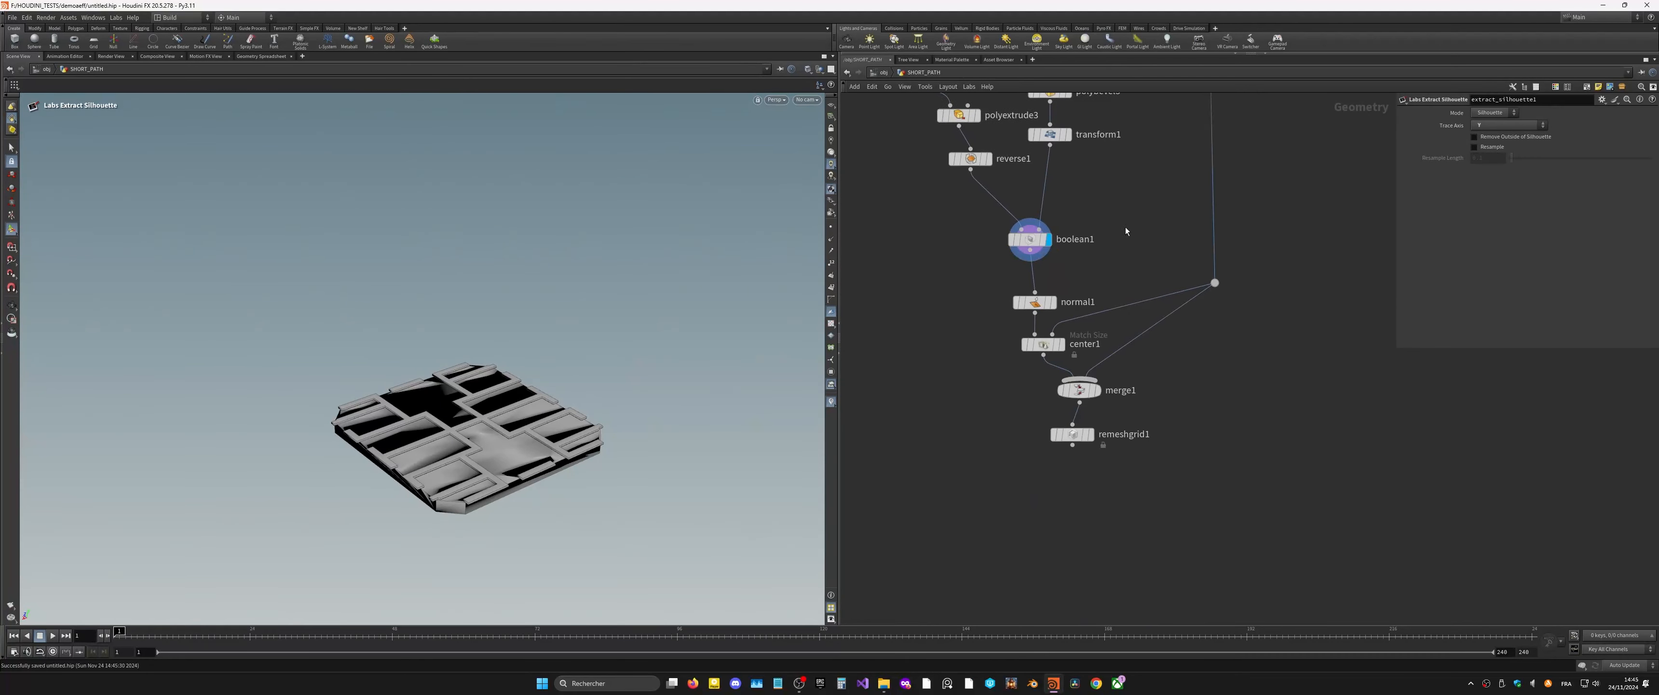
{"action": "left_click", "coordinate": [1097, 390]}
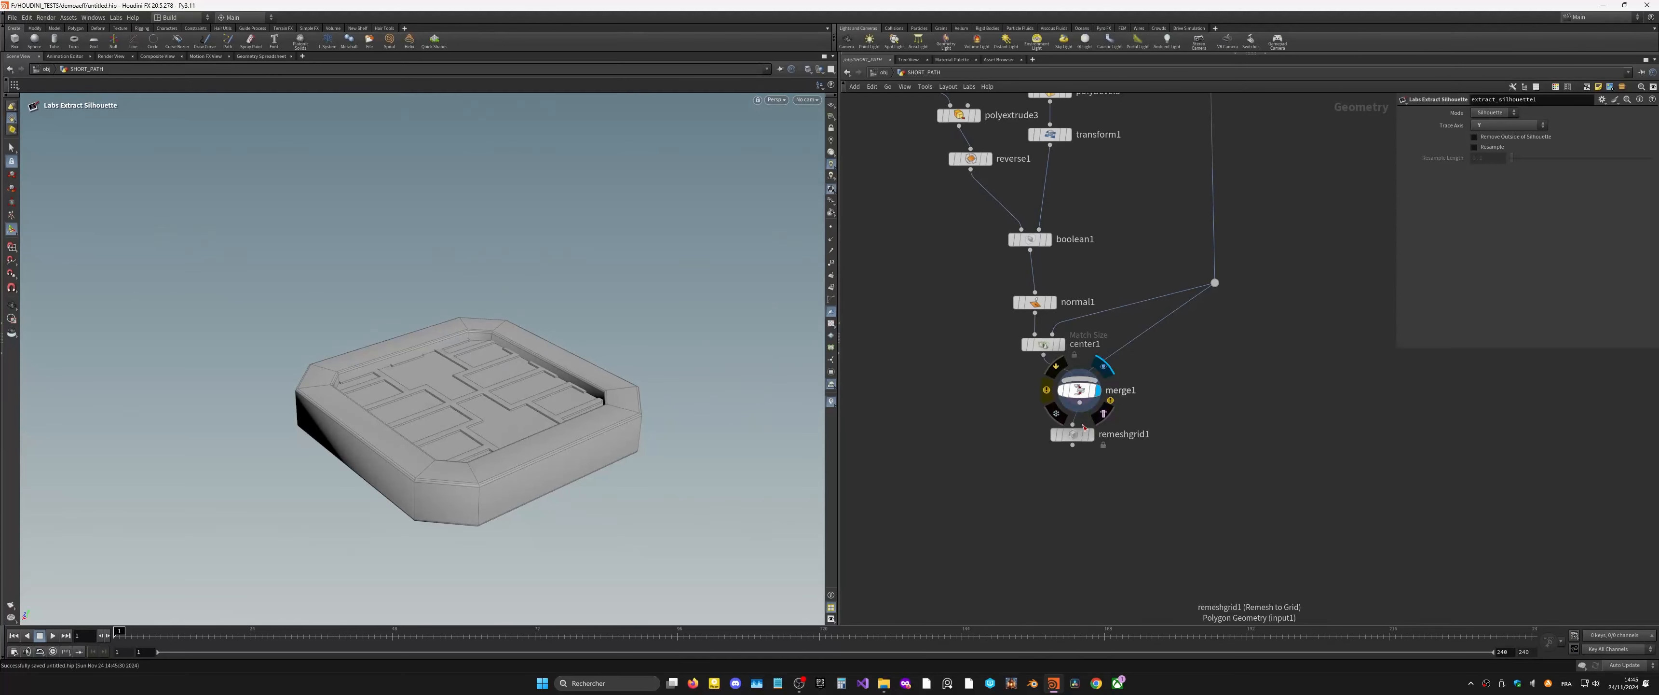
Step: Delete the remeshgrid1 node below merge1
{"action": "left_click_drag", "start_coordinate": [1076, 440], "coordinate": [1077, 454]}
{"action": "left_click", "coordinate": [1075, 449]}
{"action": "key", "text": "Delete"}
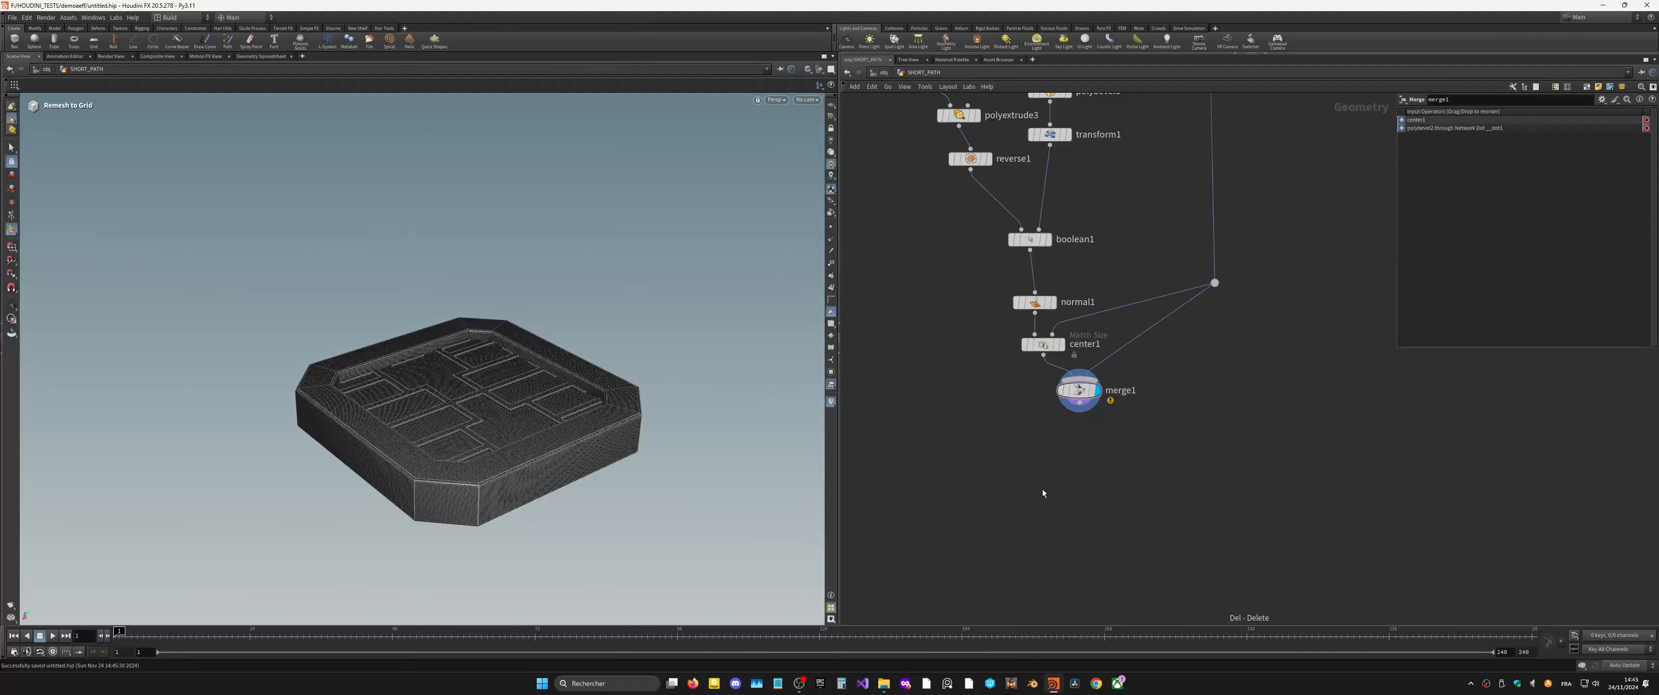
{"action": "key", "text": "Tab"}
{"action": "left_click", "coordinate": [921, 360]}
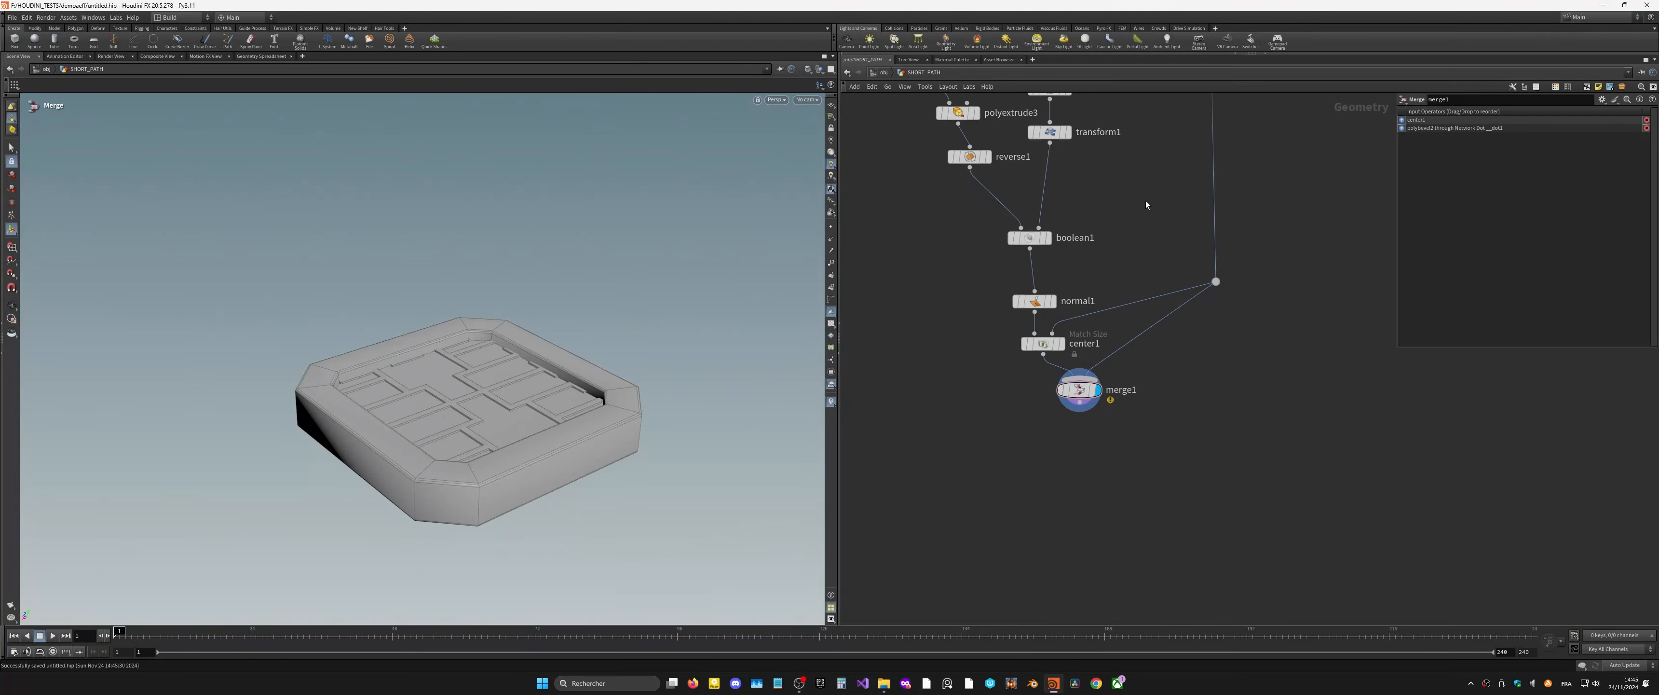
Step: Set the ribbon width of sweep1 to 0.092
{"action": "middle_click_drag", "start_coordinate": [1144, 210], "coordinate": [1140, 581]}
{"action": "middle_click_drag", "start_coordinate": [1127, 217], "coordinate": [1112, 419]}
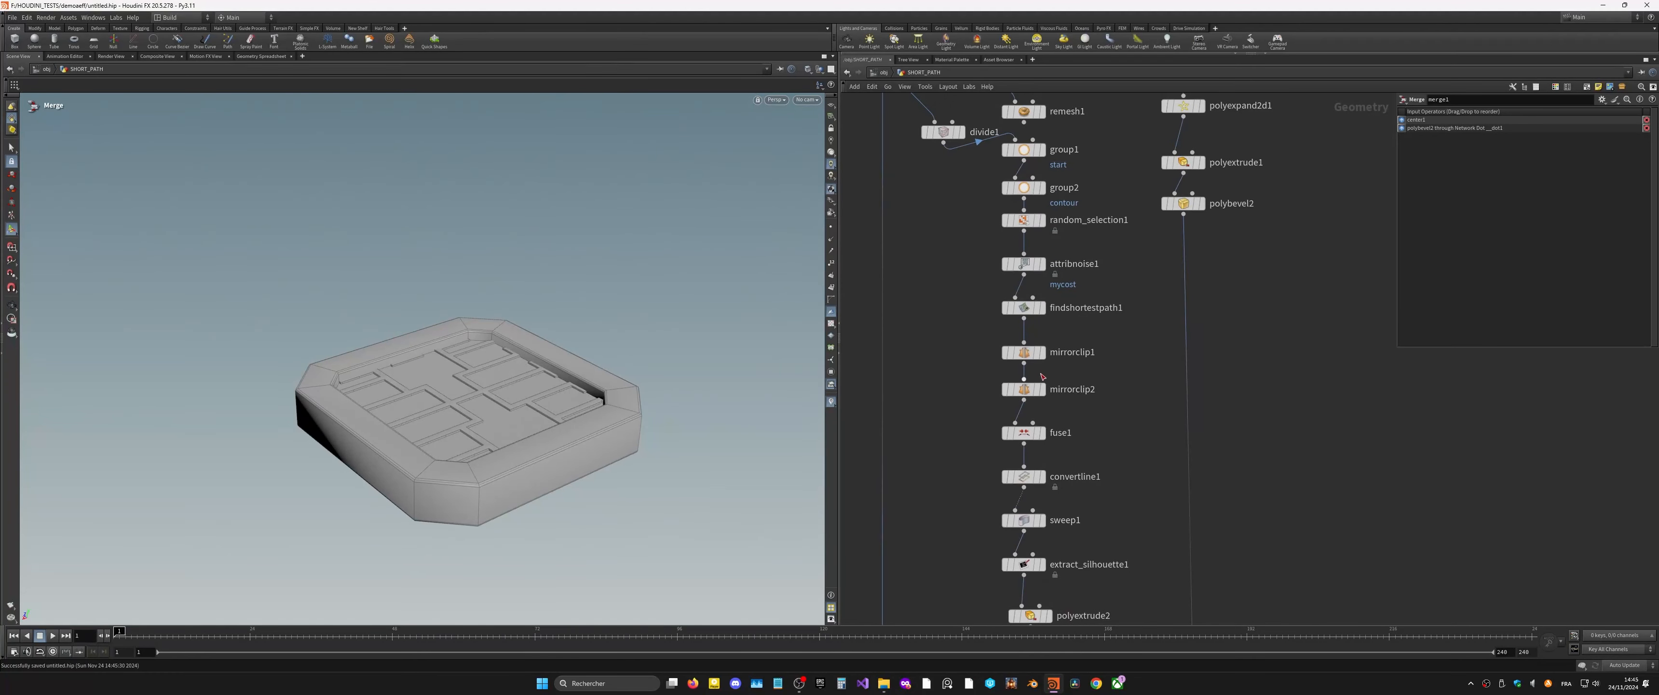
{"action": "left_click", "coordinate": [1030, 520]}
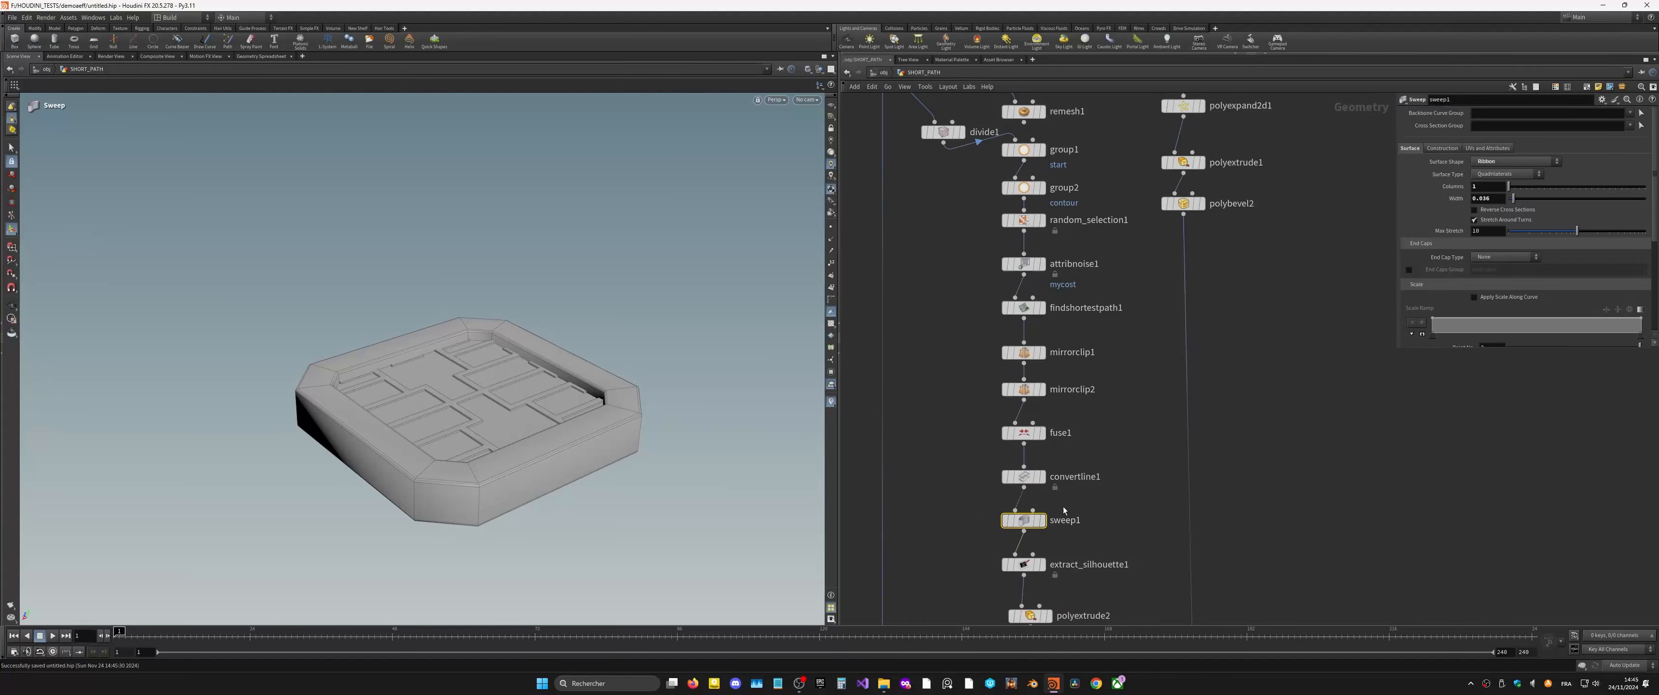
{"action": "middle_click_drag", "start_coordinate": [1488, 198], "coordinate": [74, 212]}
Step: Set the extrusion distance of polyextrude2 to 0.05
{"action": "middle_click_drag", "start_coordinate": [1217, 482], "coordinate": [1208, 194]}
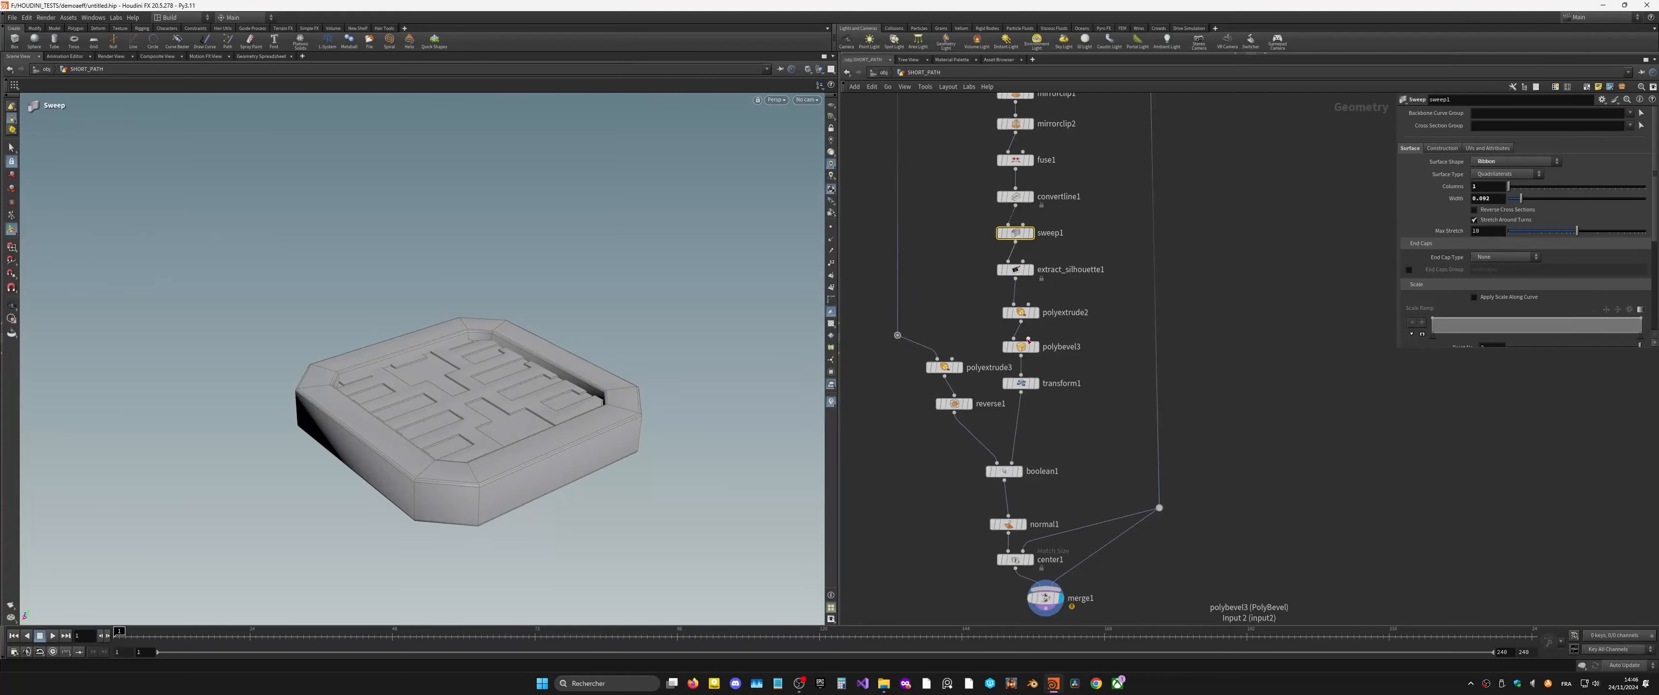
{"action": "scroll", "coordinate": [1035, 410], "scroll_direction": "up", "scroll_amount": 2}
{"action": "left_click", "coordinate": [1018, 294]}
{"action": "middle_click_drag", "start_coordinate": [1481, 175], "coordinate": [1530, 186]}
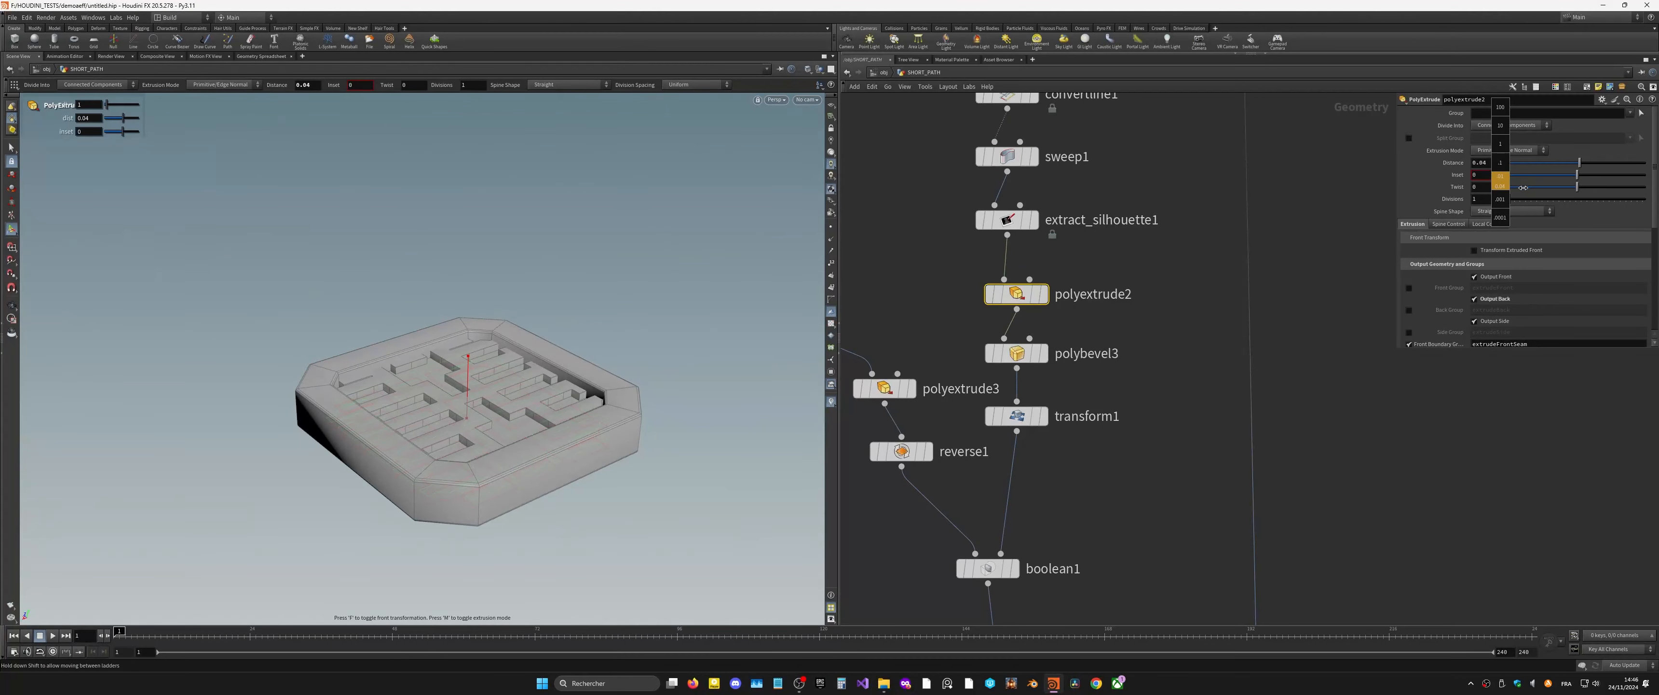
{"action": "middle_click_drag", "start_coordinate": [1526, 188], "coordinate": [1527, 188]}
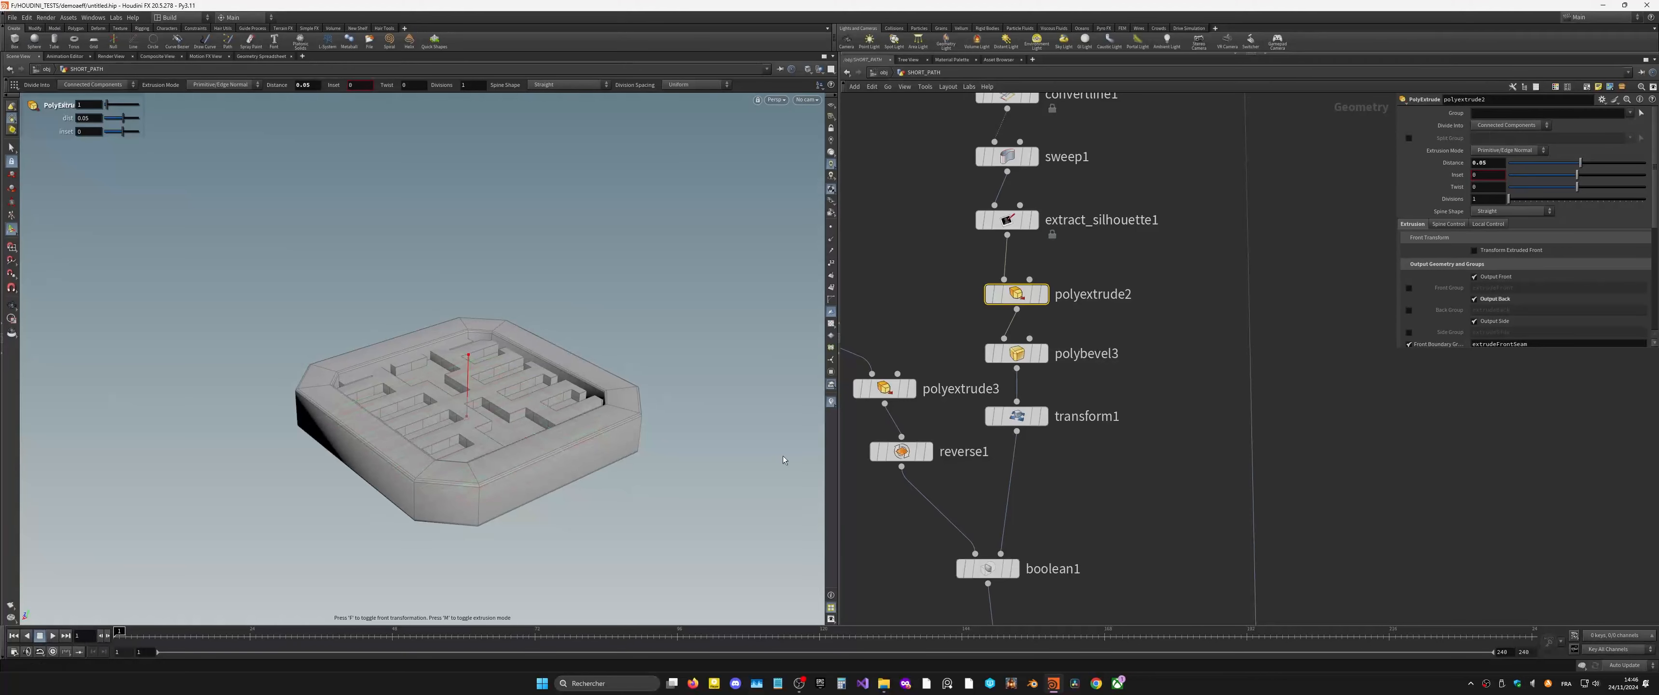
{"action": "mouse_move", "coordinate": [530, 371]}
{"action": "left_mouse_down", "text": "alt"}
{"action": "mouse_move", "coordinate": [516, 444]}
{"action": "mouse_move", "coordinate": [525, 390]}
{"action": "left_mouse_up", "text": "alt"}
Step: Add a Labs Edge Damage node wired below merge1 and display its result
{"action": "middle_click_drag", "start_coordinate": [1121, 464], "coordinate": [1090, 172]}
{"action": "key", "text": "Tab"}
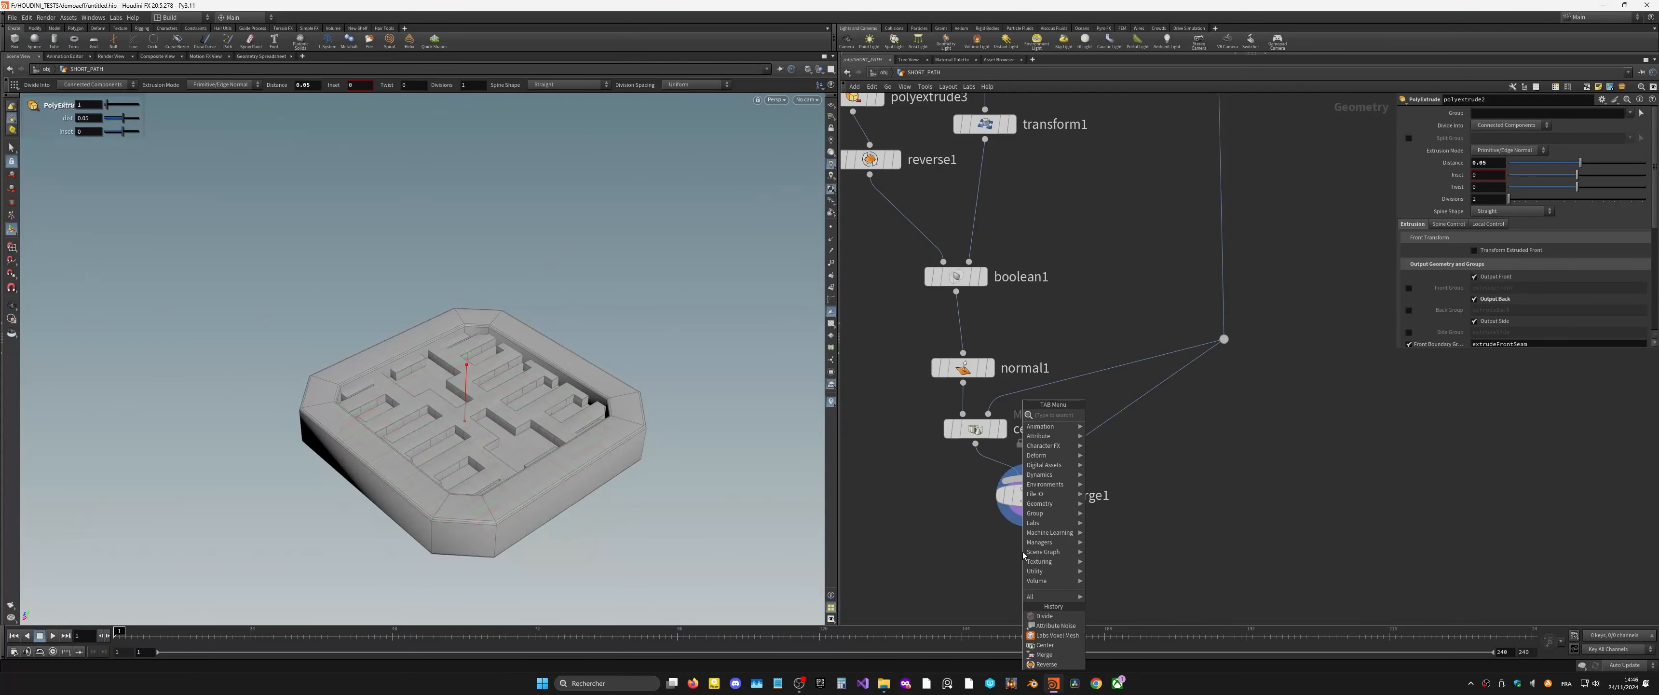
{"action": "key", "text": "Escape"}
{"action": "middle_click_drag", "start_coordinate": [1060, 549], "coordinate": [1102, 405]}
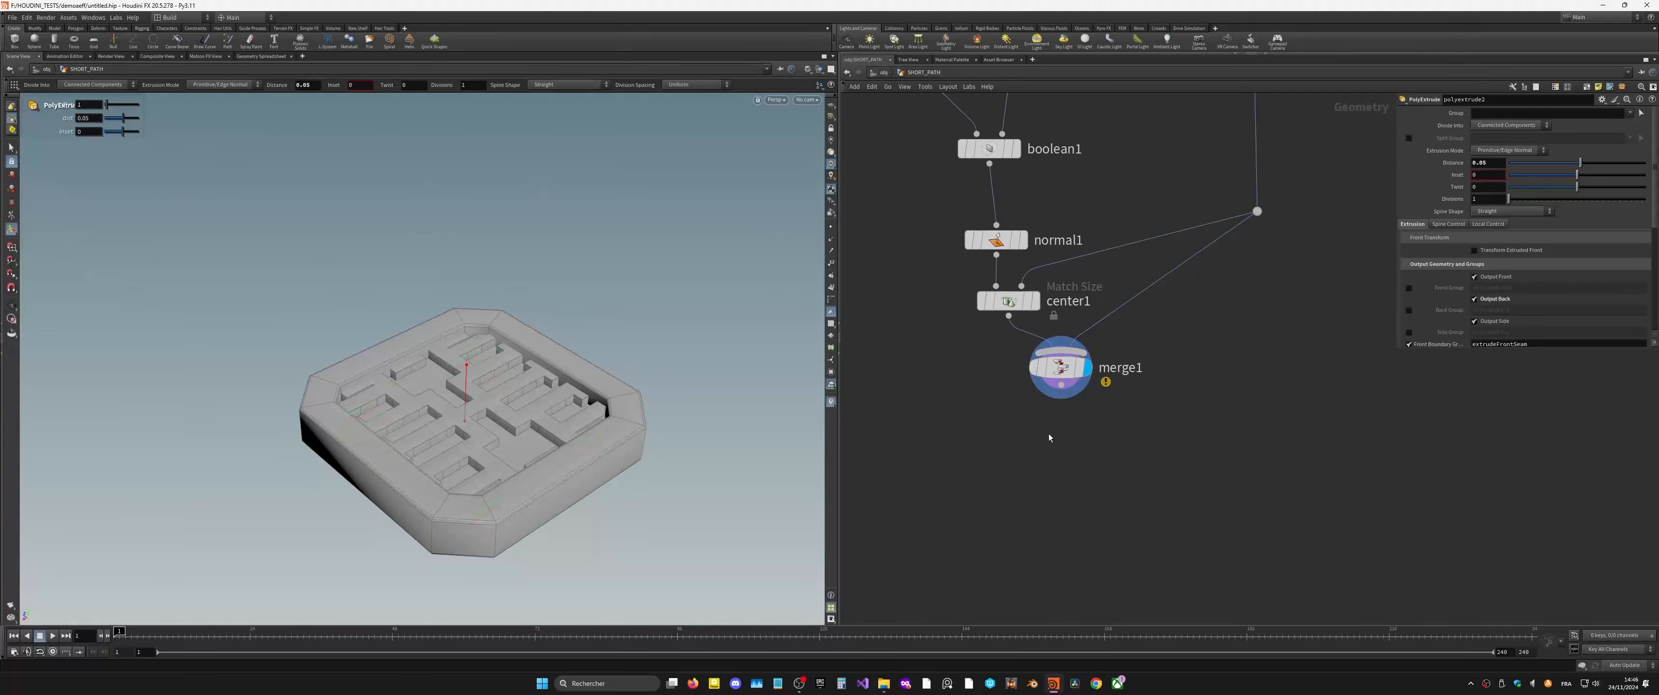
{"action": "scroll", "coordinate": [1049, 432], "scroll_direction": "up", "scroll_amount": 1}
{"action": "key", "text": "Tab"}
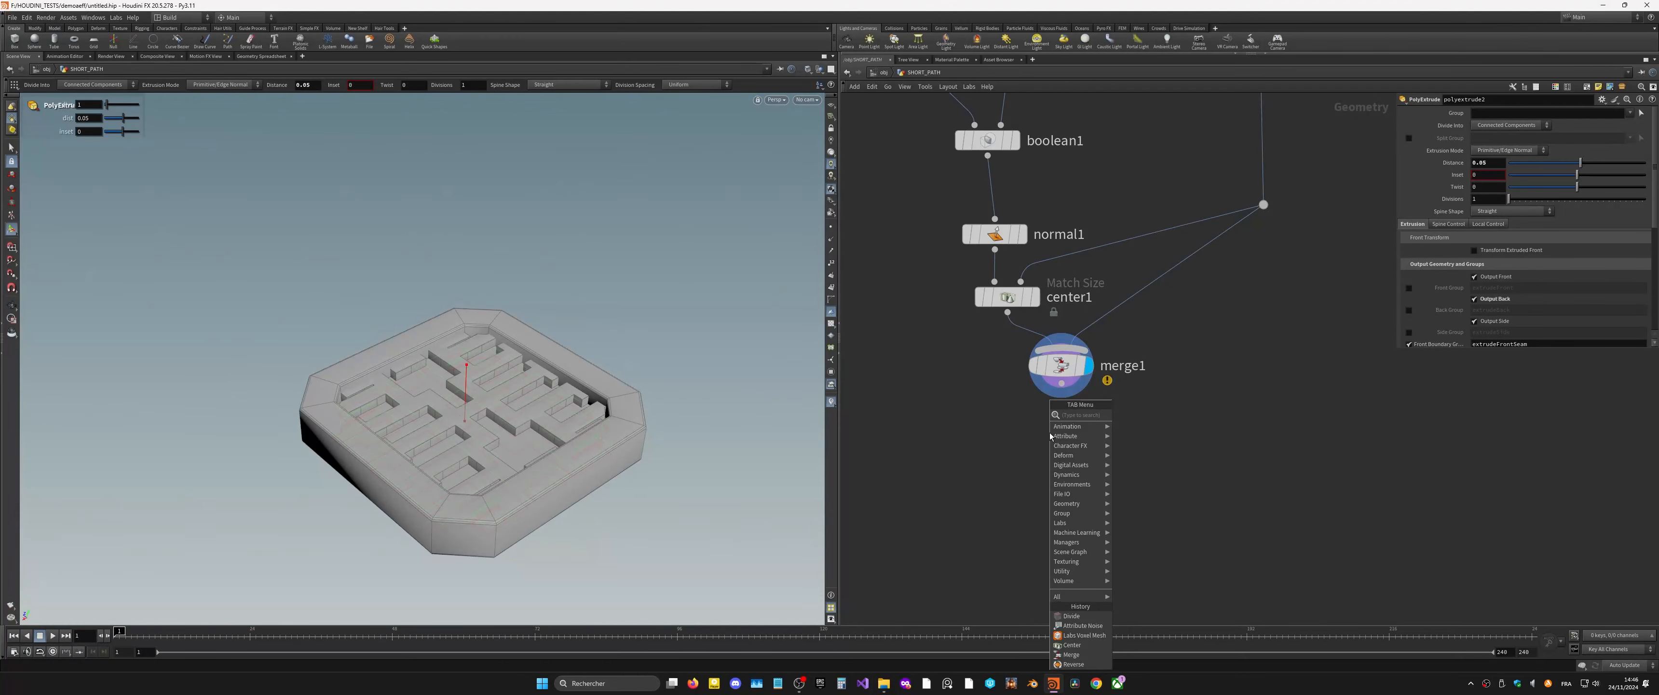
{"action": "type", "text": "edge"}
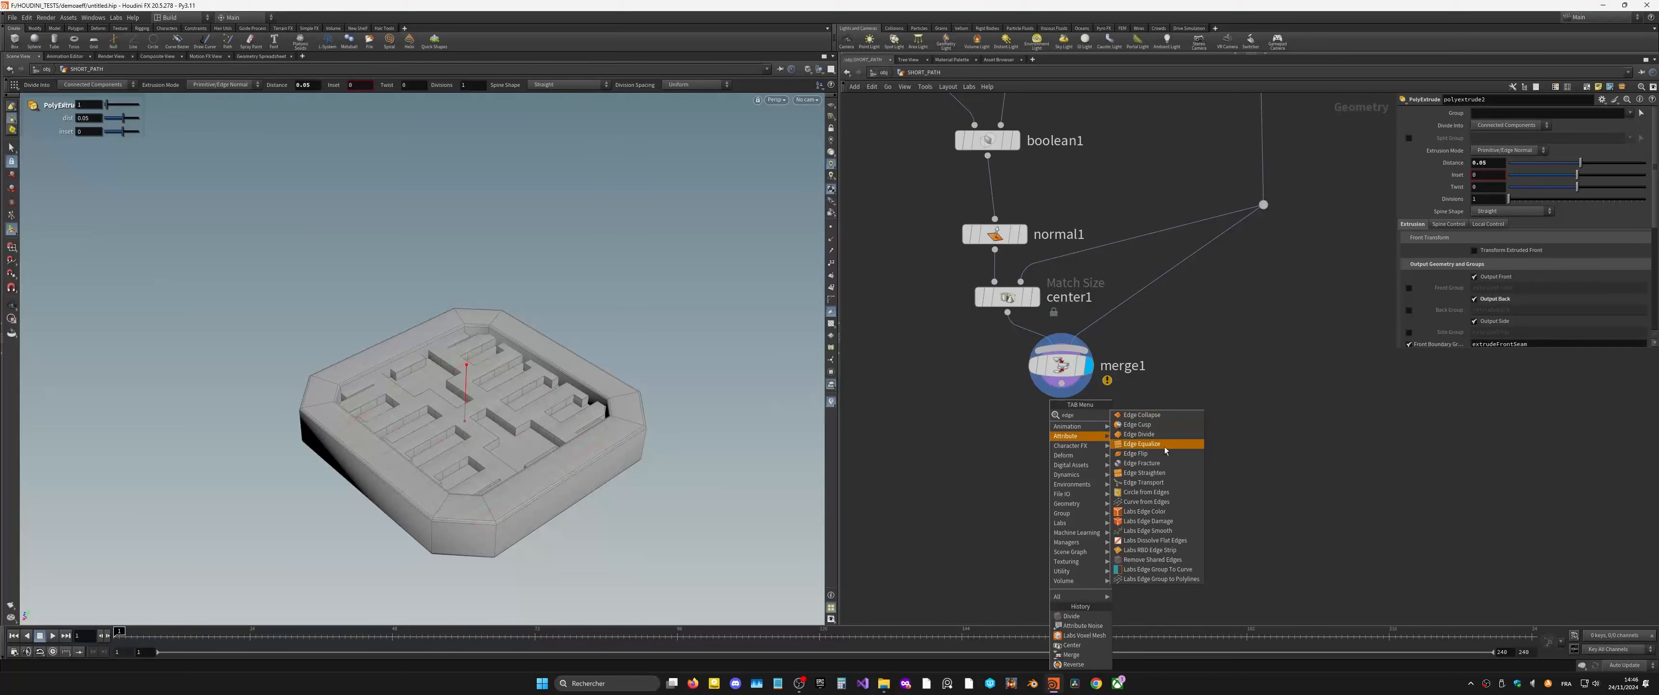
{"action": "left_click", "coordinate": [1148, 521]}
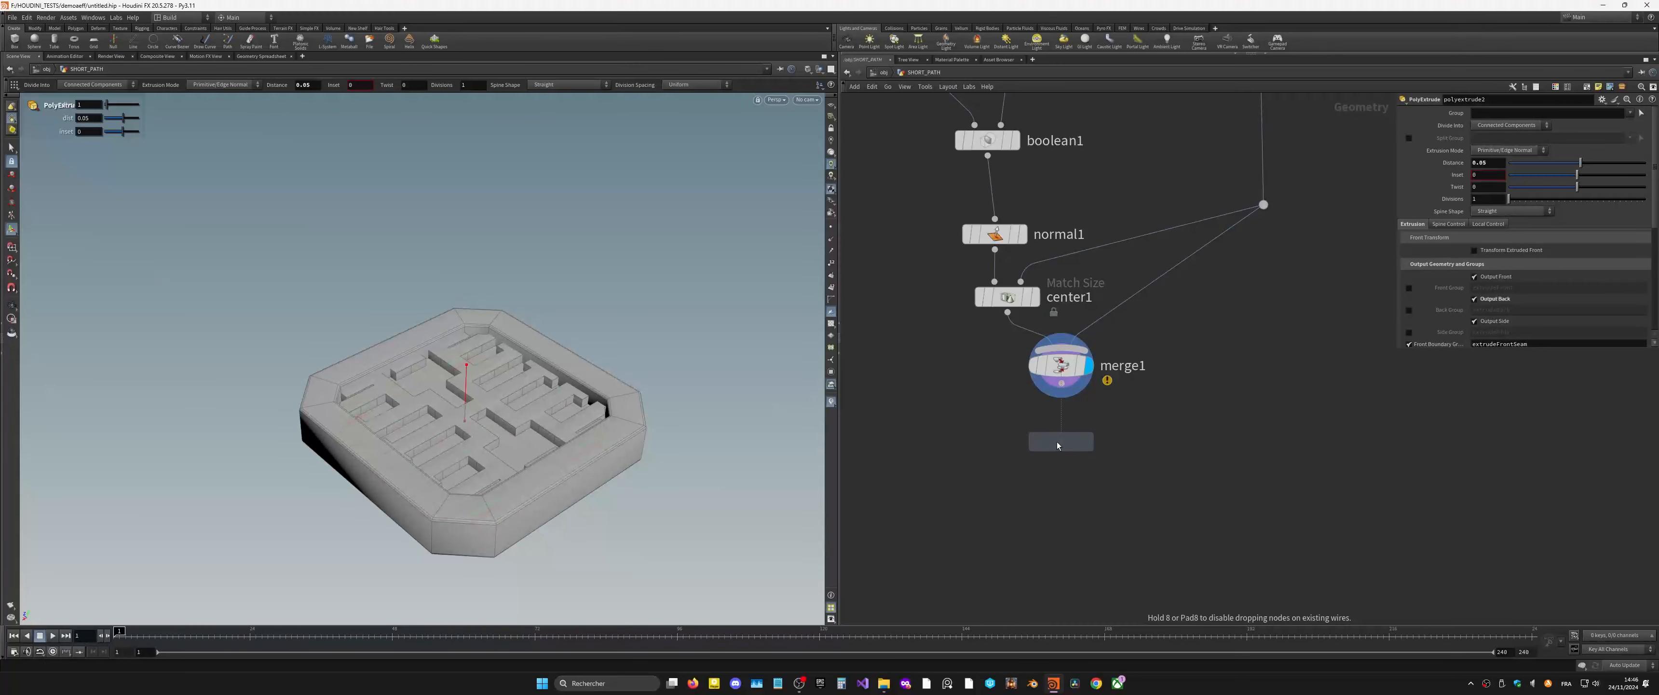
{"action": "left_click", "coordinate": [1059, 444]}
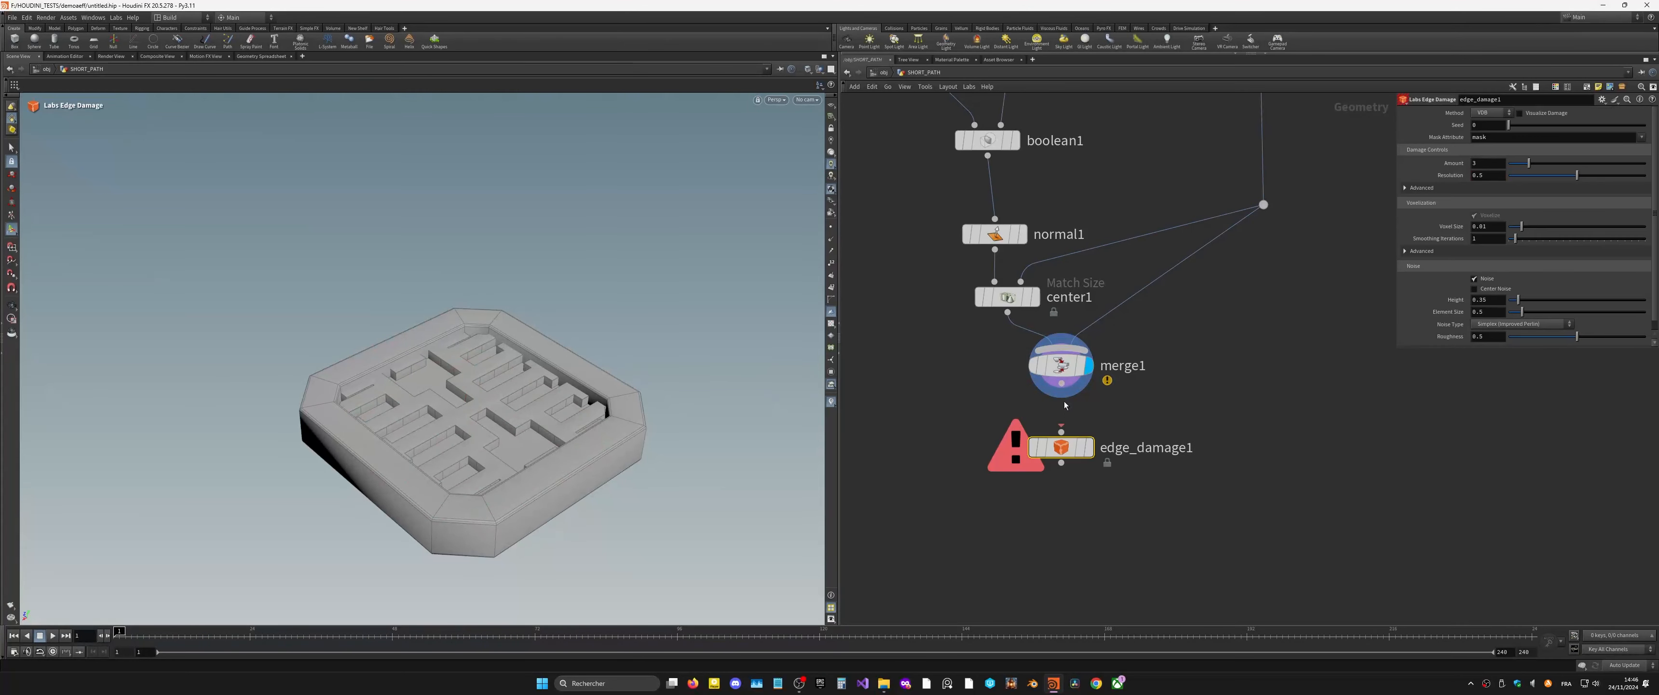
{"action": "left_click", "coordinate": [1091, 448]}
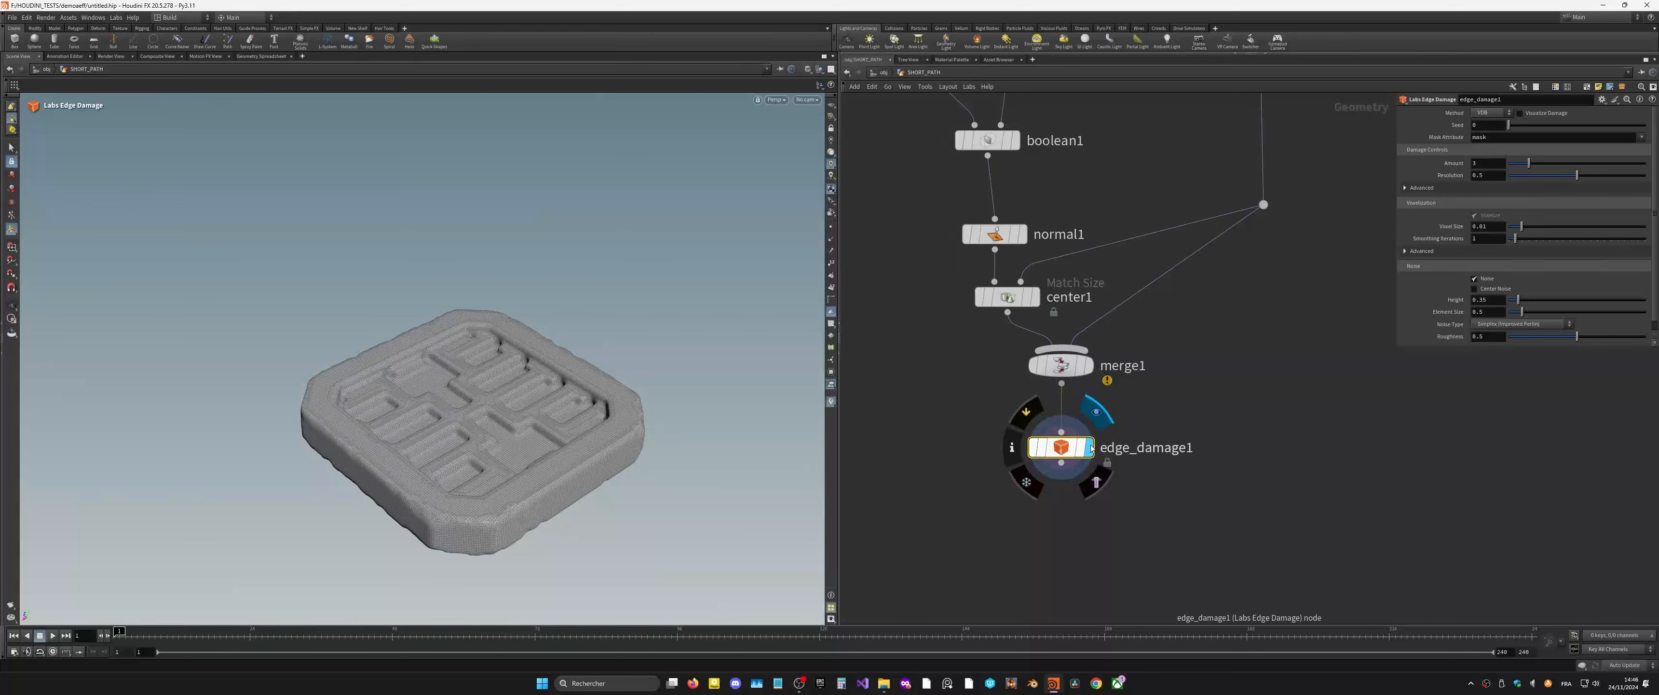
Step: Show the model shaded without wireframe and inspect the damaged edges up close
{"action": "key", "text": "shift+w"}
{"action": "left_click_drag", "start_coordinate": [547, 393], "coordinate": [670, 430], "text": "alt"}
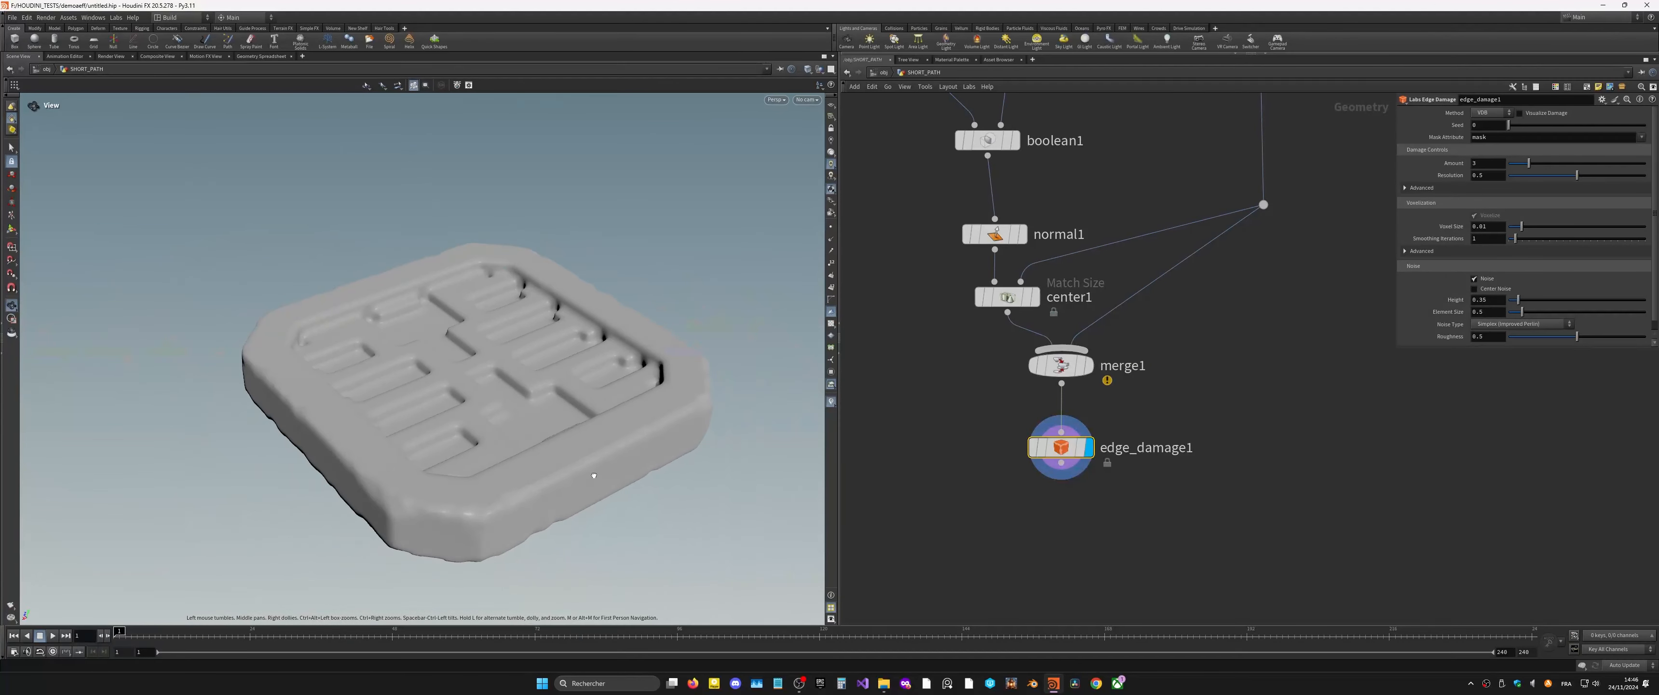
{"action": "left_click", "coordinate": [1557, 115]}
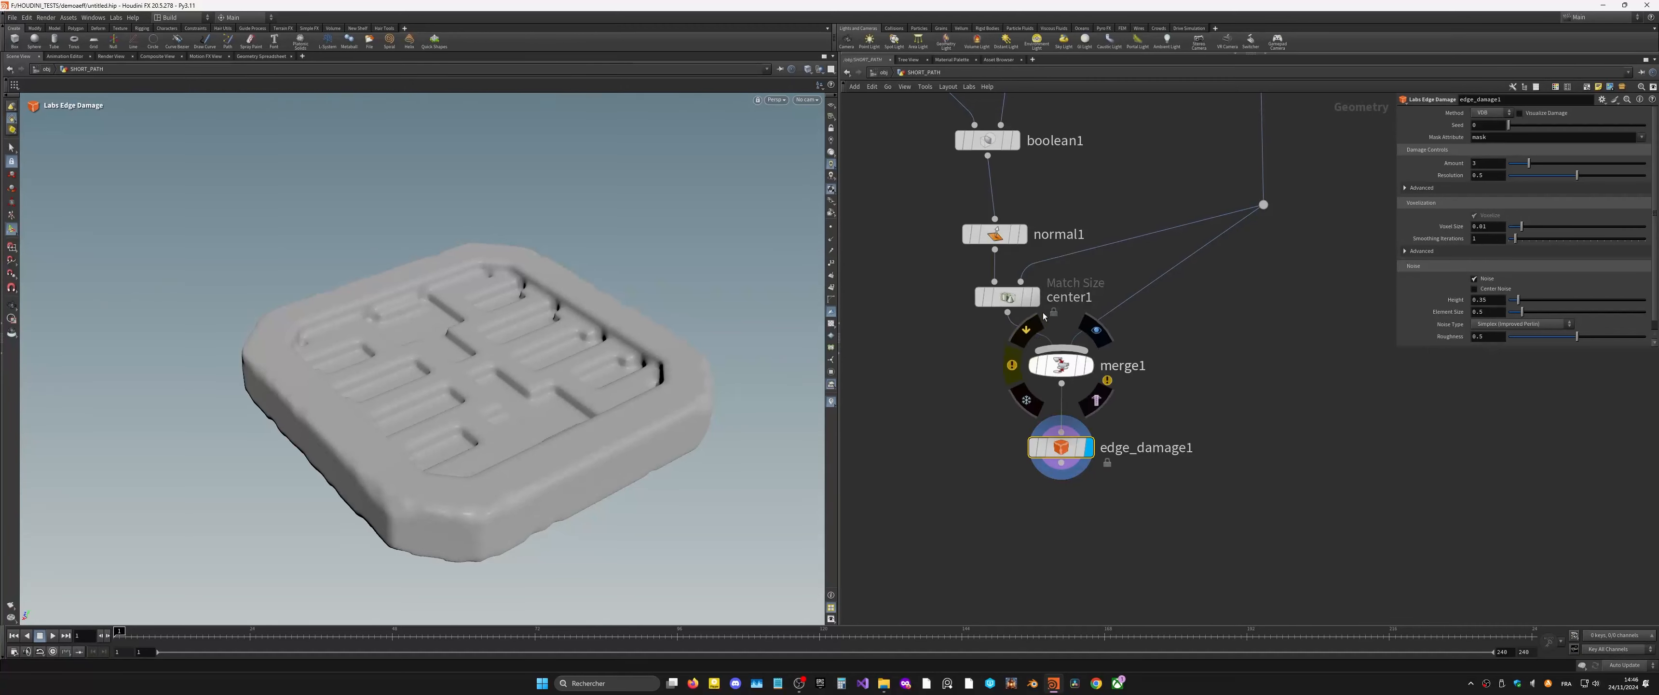
Step: Move merge1 down and rewire edge_damage1 between center1 and merge1, with a second Edge Damage node on the outer frame's branch
{"action": "left_click", "coordinate": [1035, 299]}
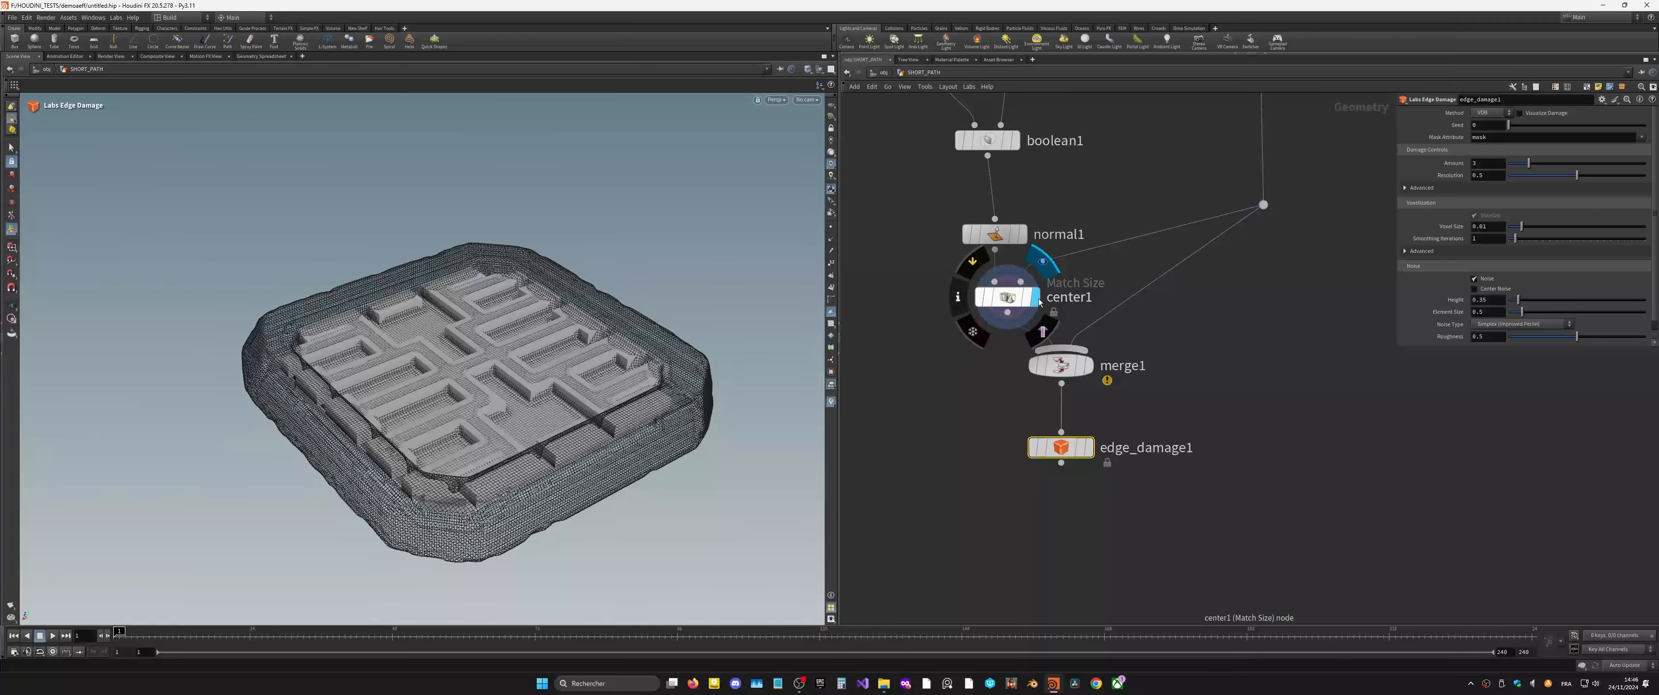
{"action": "left_click_drag", "start_coordinate": [1063, 446], "coordinate": [1228, 378]}
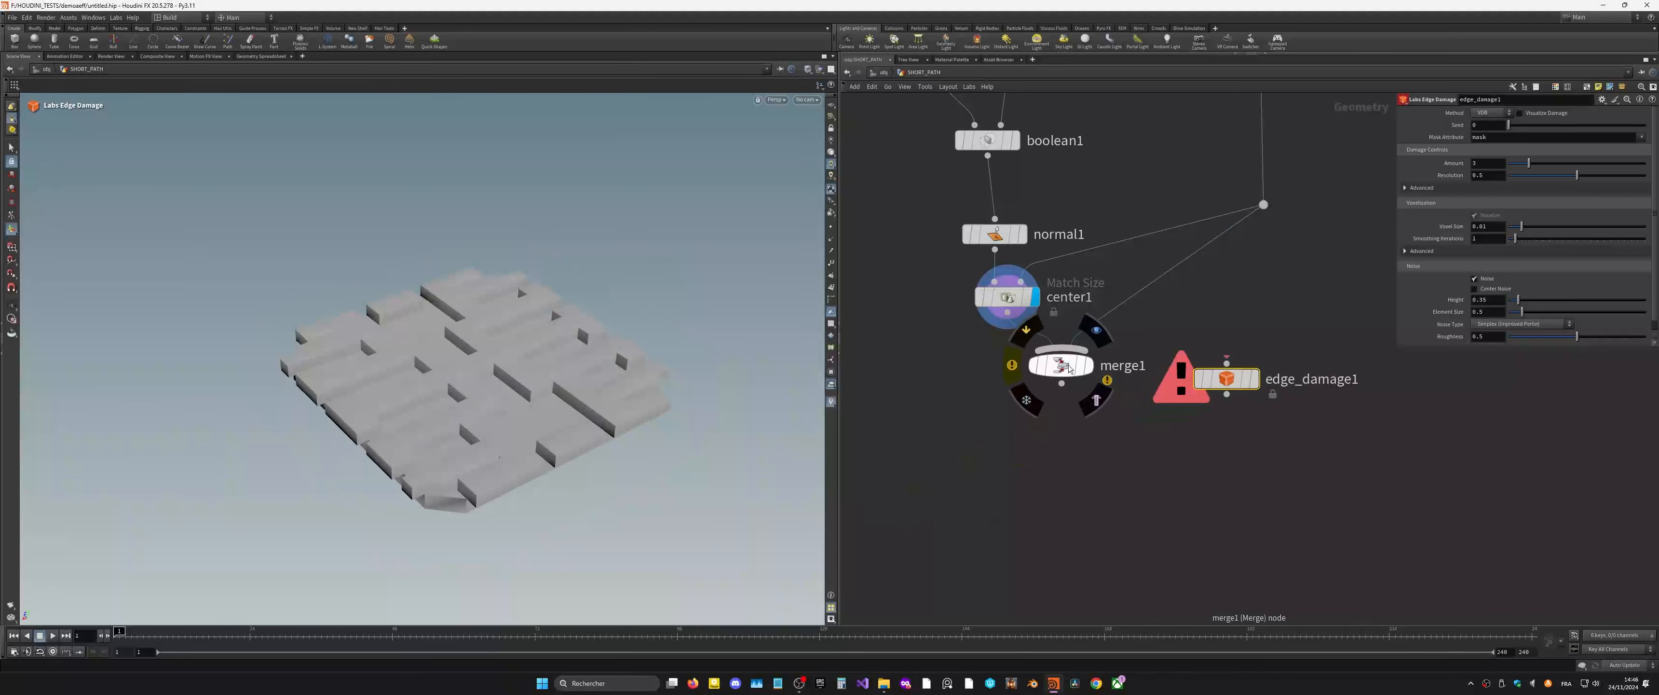
{"action": "left_click_drag", "start_coordinate": [1069, 368], "coordinate": [1074, 494]}
{"action": "left_click", "coordinate": [1007, 298]}
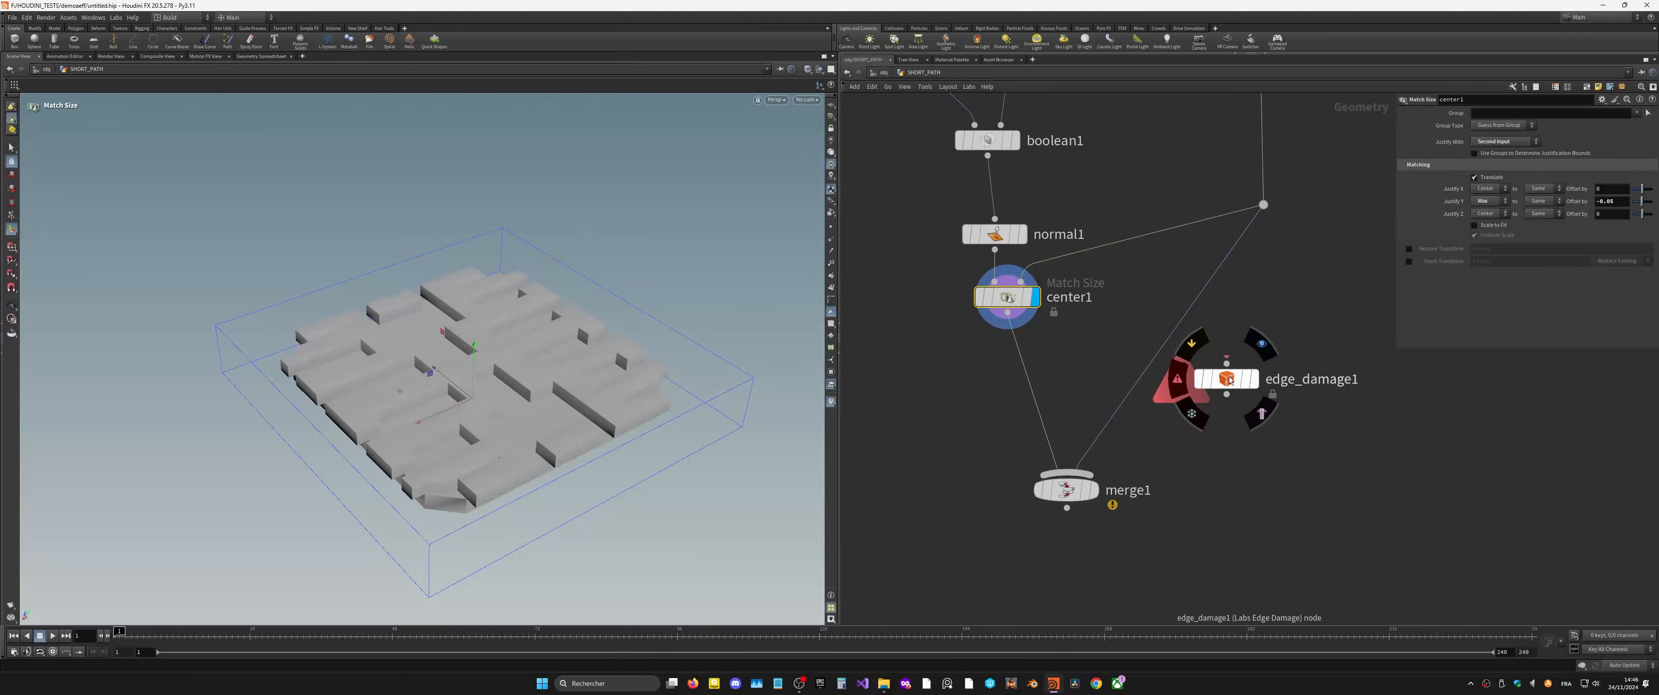
{"action": "left_click_drag", "start_coordinate": [1227, 380], "coordinate": [1239, 355]}
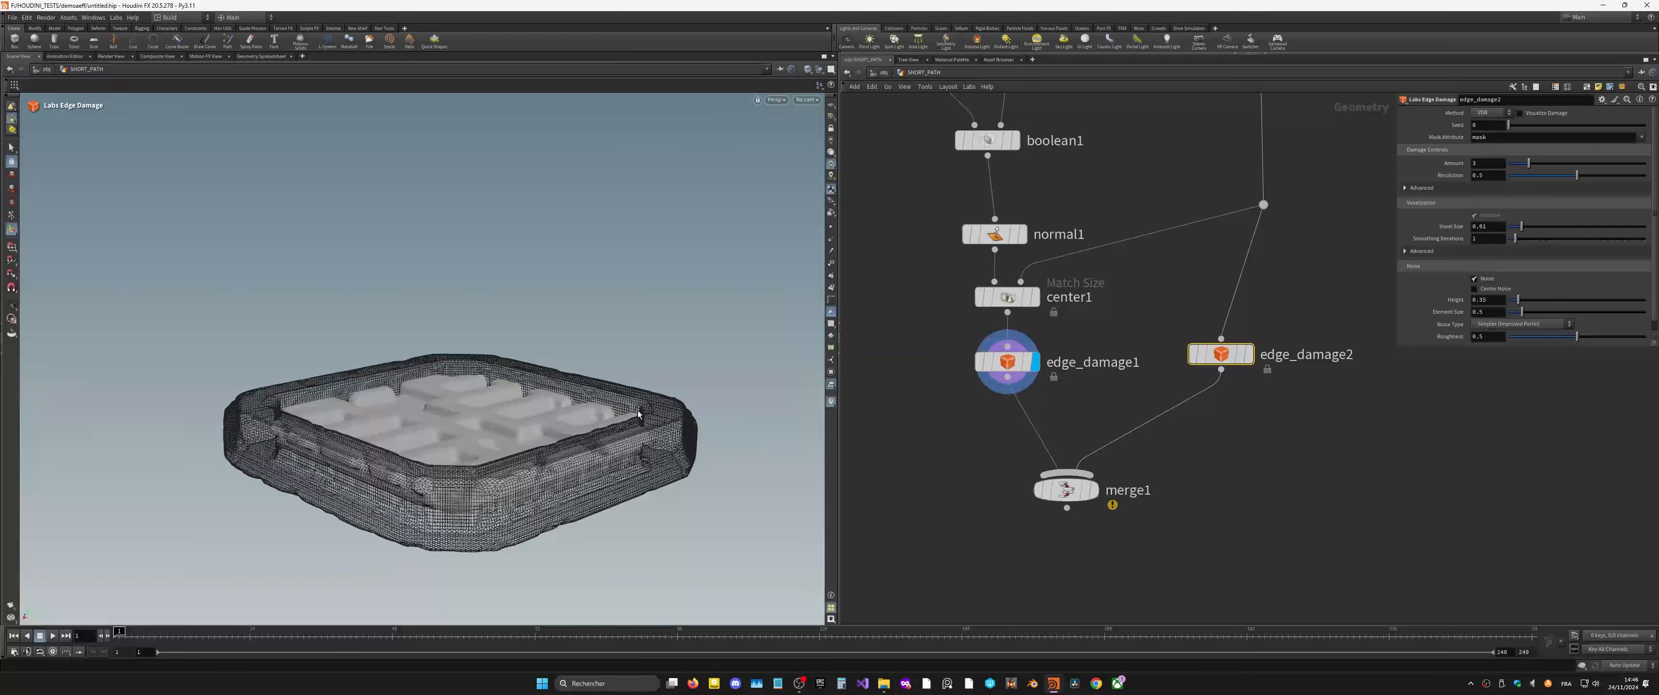
Step: Turn on damage visualization for edge_damage1 and frame the whole inner pattern
{"action": "left_click_drag", "start_coordinate": [650, 416], "coordinate": [647, 464], "text": "alt"}
{"action": "right_click_drag", "start_coordinate": [647, 464], "coordinate": [1052, 310], "text": "alt"}
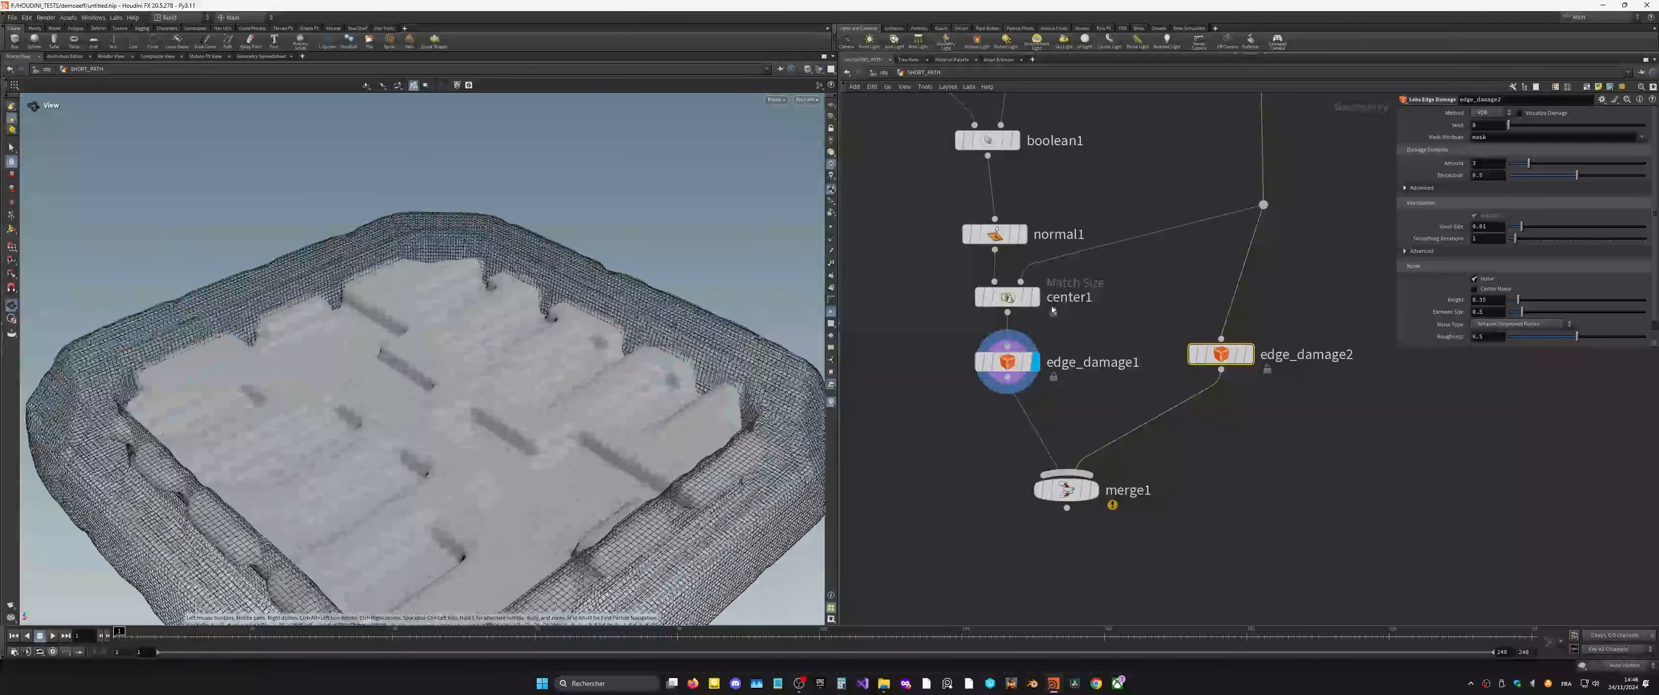
{"action": "left_click", "coordinate": [1531, 113]}
{"action": "right_click_drag", "start_coordinate": [709, 386], "coordinate": [626, 399], "text": "alt"}
{"action": "middle_click_drag", "start_coordinate": [626, 399], "coordinate": [591, 358], "text": "alt"}
{"action": "left_click", "coordinate": [1008, 361]}
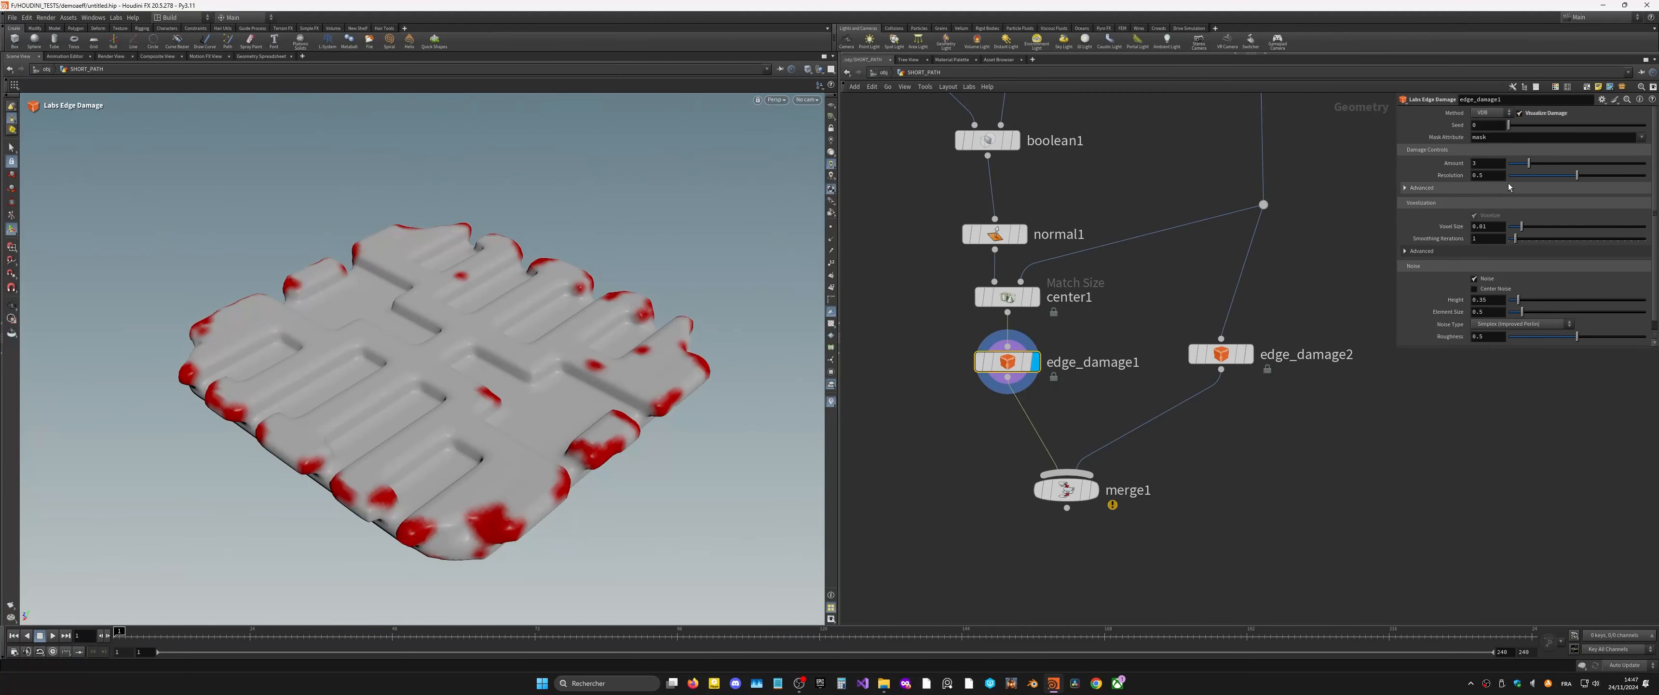
Step: Set edge_damage1's voxel size to 0.005 and its damage amount to 1.5
{"action": "left_click_drag", "start_coordinate": [1455, 167], "coordinate": [1470, 161]}
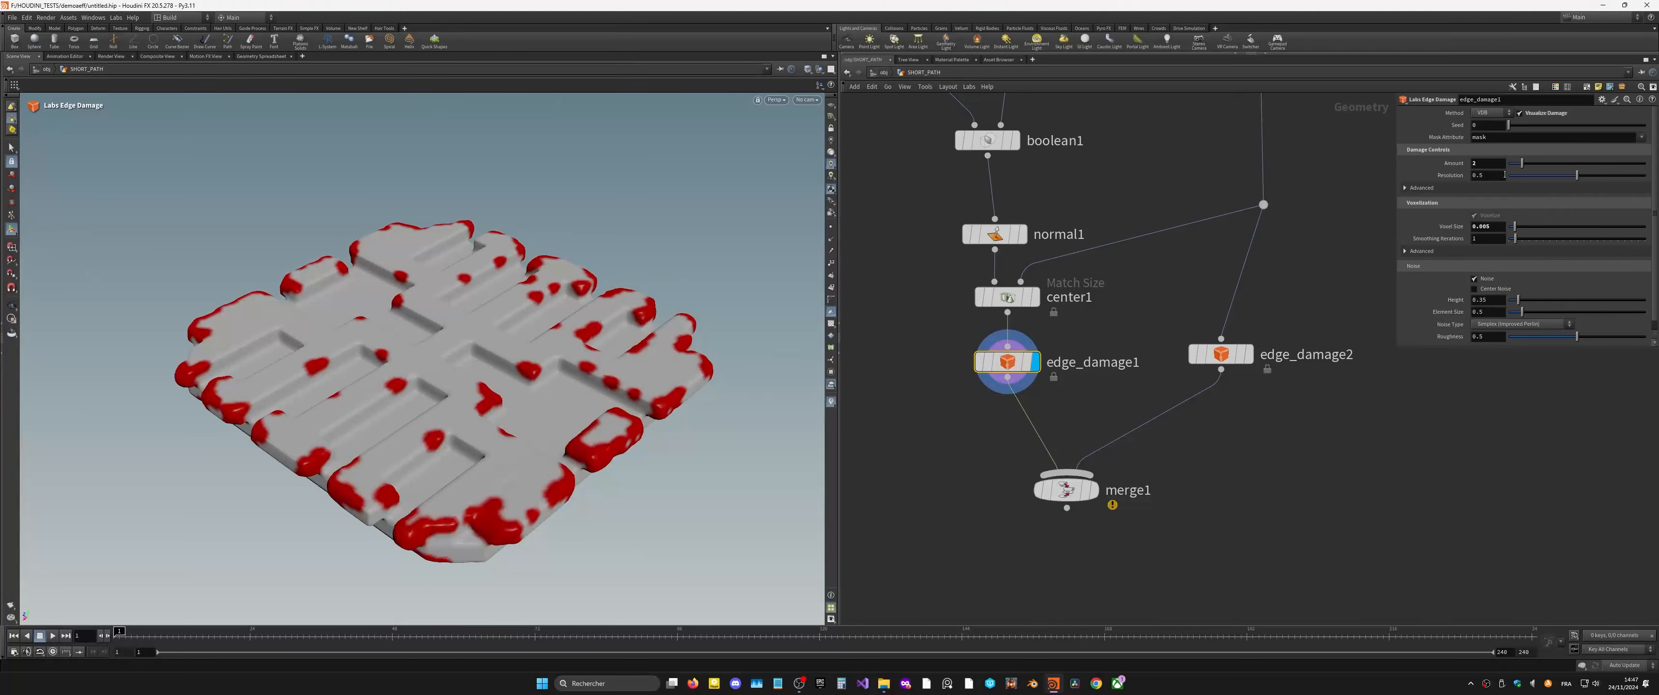
{"action": "key", "text": "BackSpace"}
{"action": "type", "text": "1.5"}
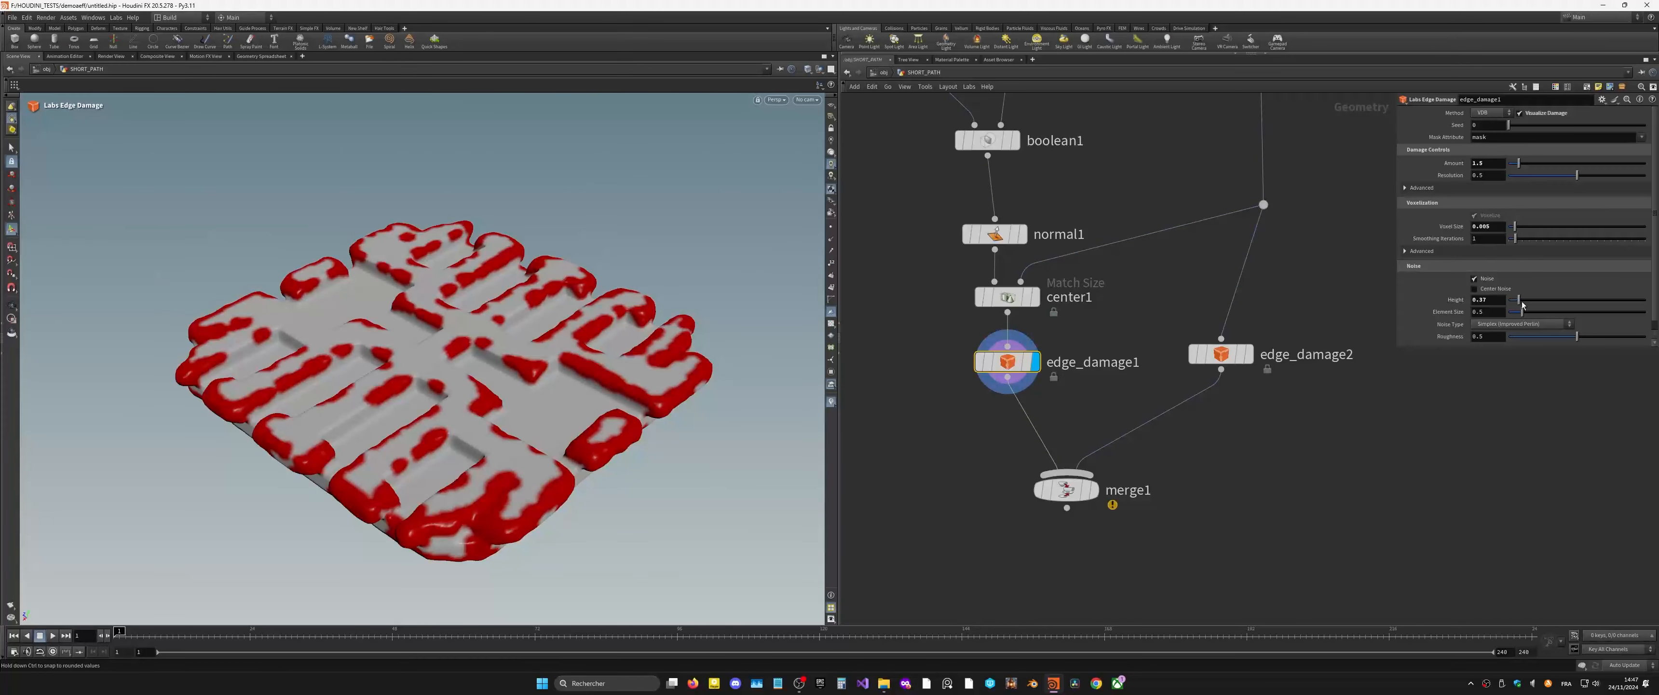
Step: Set the noise height of edge_damage1 to 0.3
{"action": "left_click_drag", "start_coordinate": [1523, 305], "coordinate": [1524, 305]}
{"action": "left_click", "coordinate": [1497, 300]}
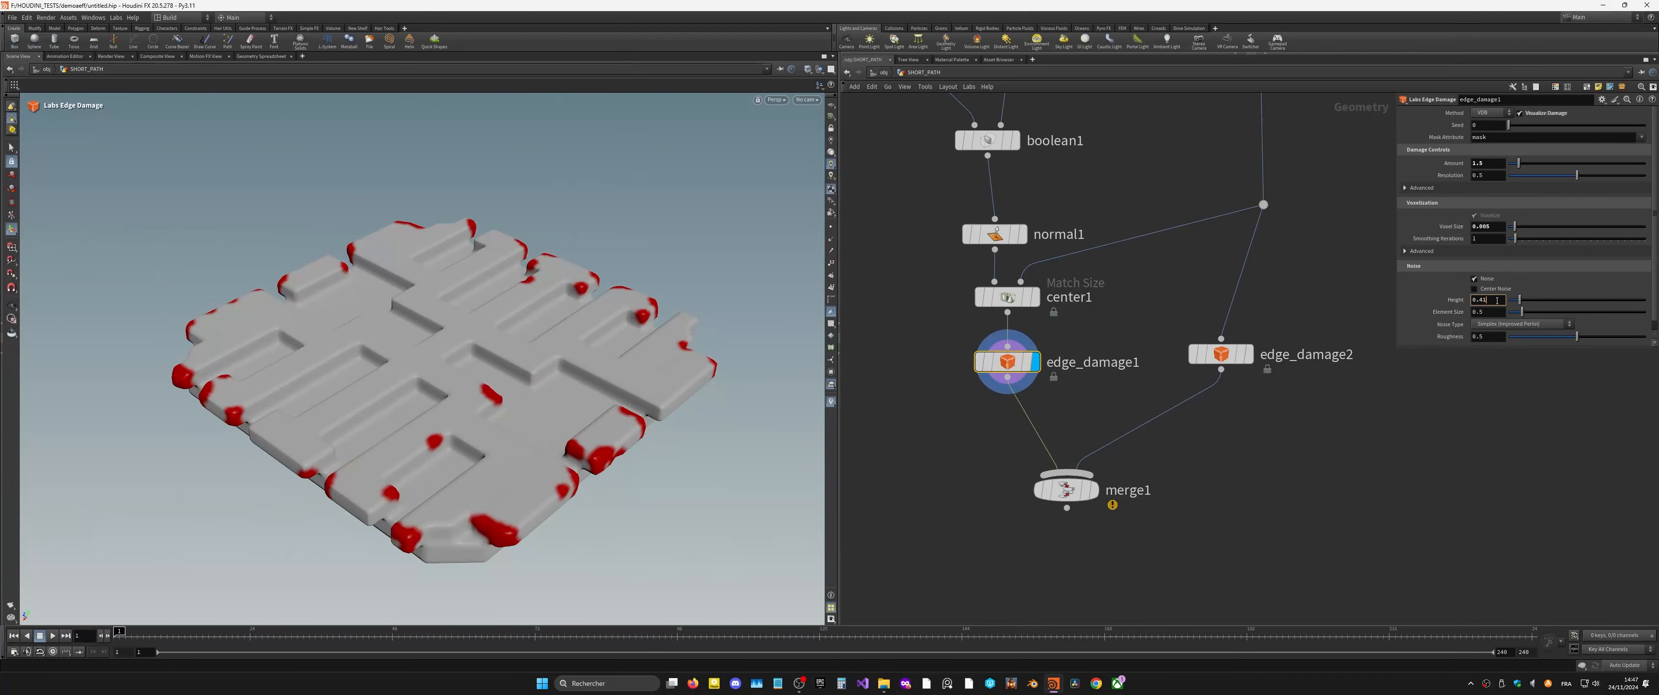
{"action": "key", "text": "Return"}
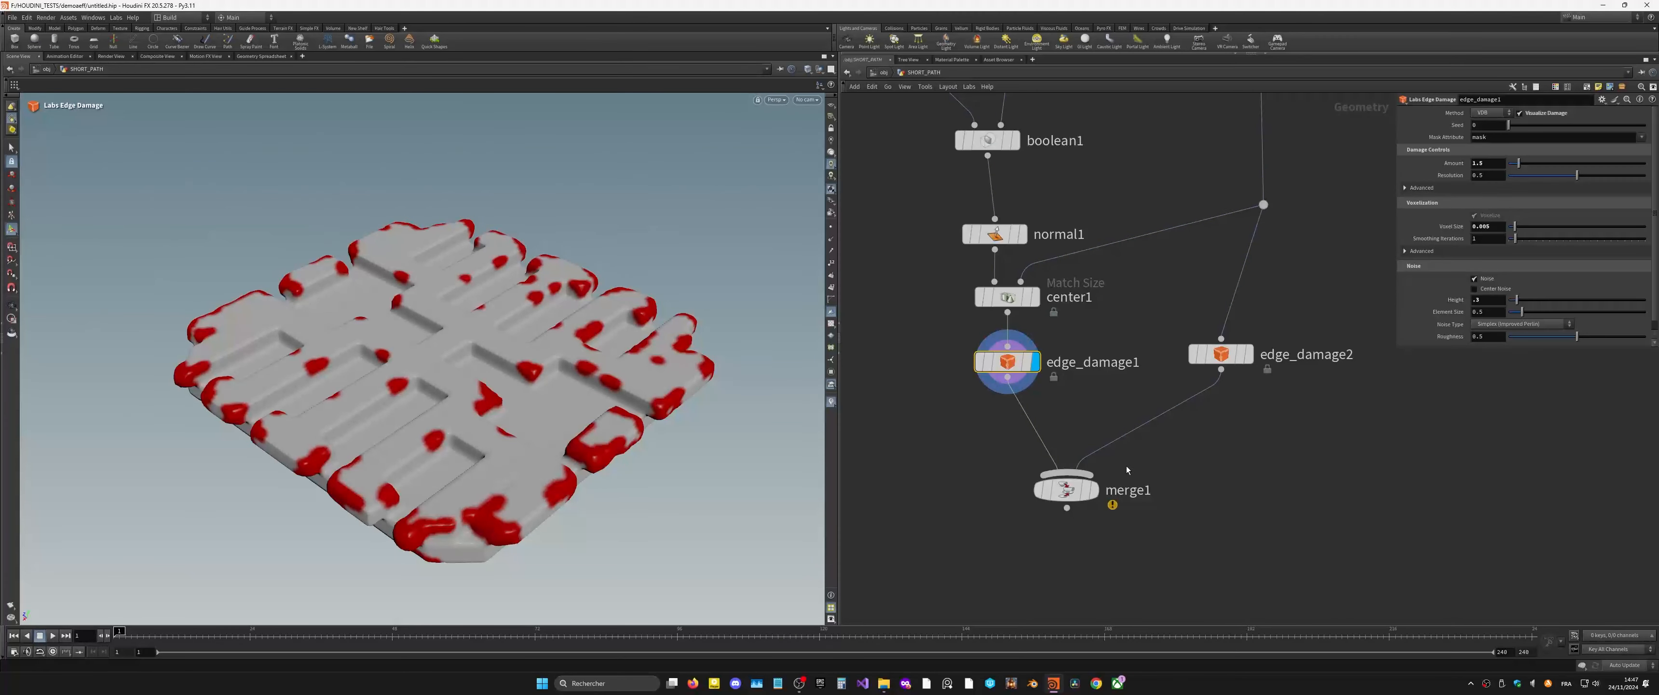
Step: Turn off damage visualization on edge_damage1 and examine the groove edges up close
{"action": "left_click", "coordinate": [1530, 115]}
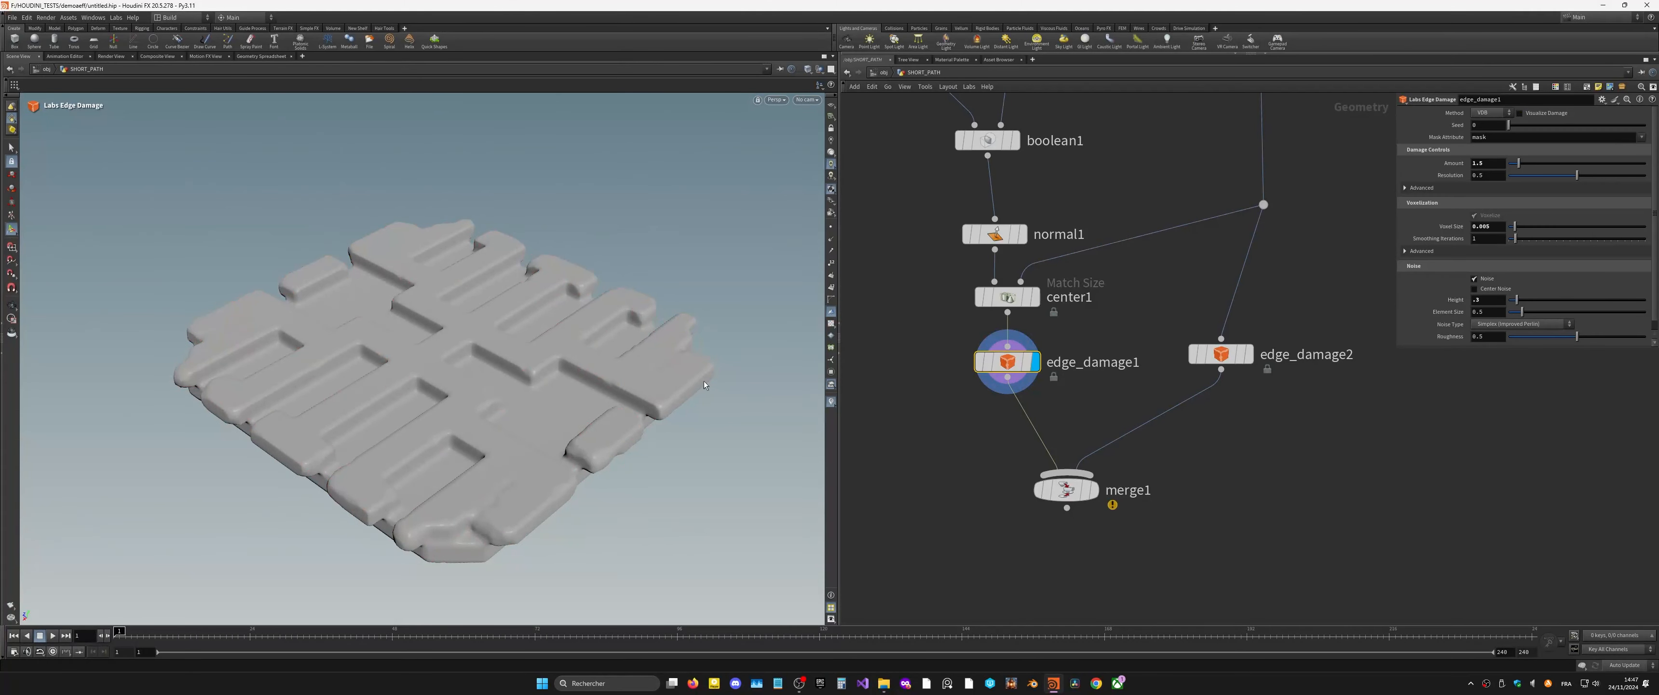
{"action": "left_click_drag", "start_coordinate": [493, 448], "coordinate": [538, 441], "text": "alt"}
{"action": "right_click_drag", "start_coordinate": [538, 442], "coordinate": [741, 416], "text": "alt"}
{"action": "right_click_drag", "start_coordinate": [489, 366], "coordinate": [922, 303], "text": "alt"}
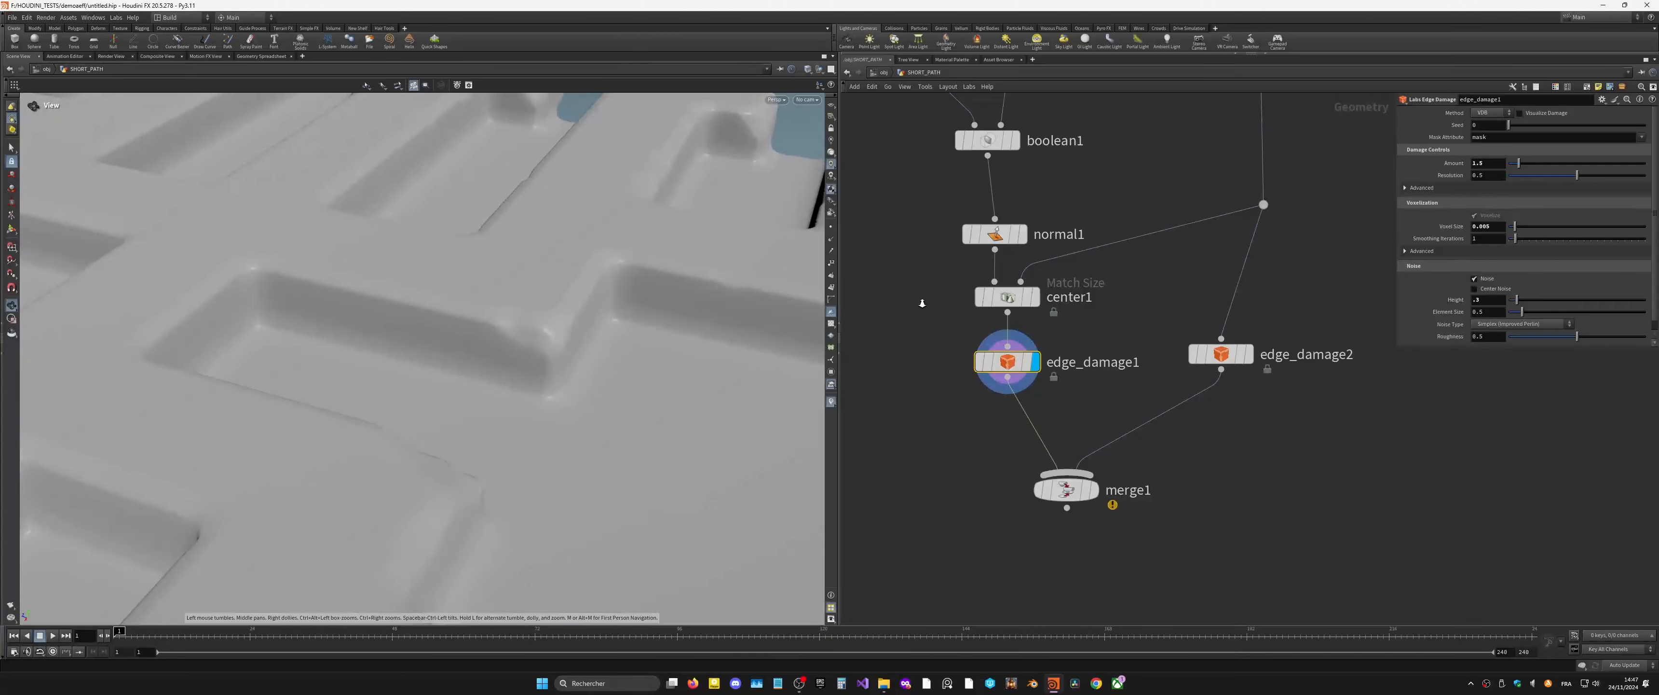
Step: Show the inner pattern in wireframe and set edge_damage1's smoothing iterations to 0
{"action": "key", "text": "w"}
{"action": "left_click_drag", "start_coordinate": [597, 378], "coordinate": [572, 345], "text": "alt"}
{"action": "left_click_drag", "start_coordinate": [521, 342], "coordinate": [348, 468]}
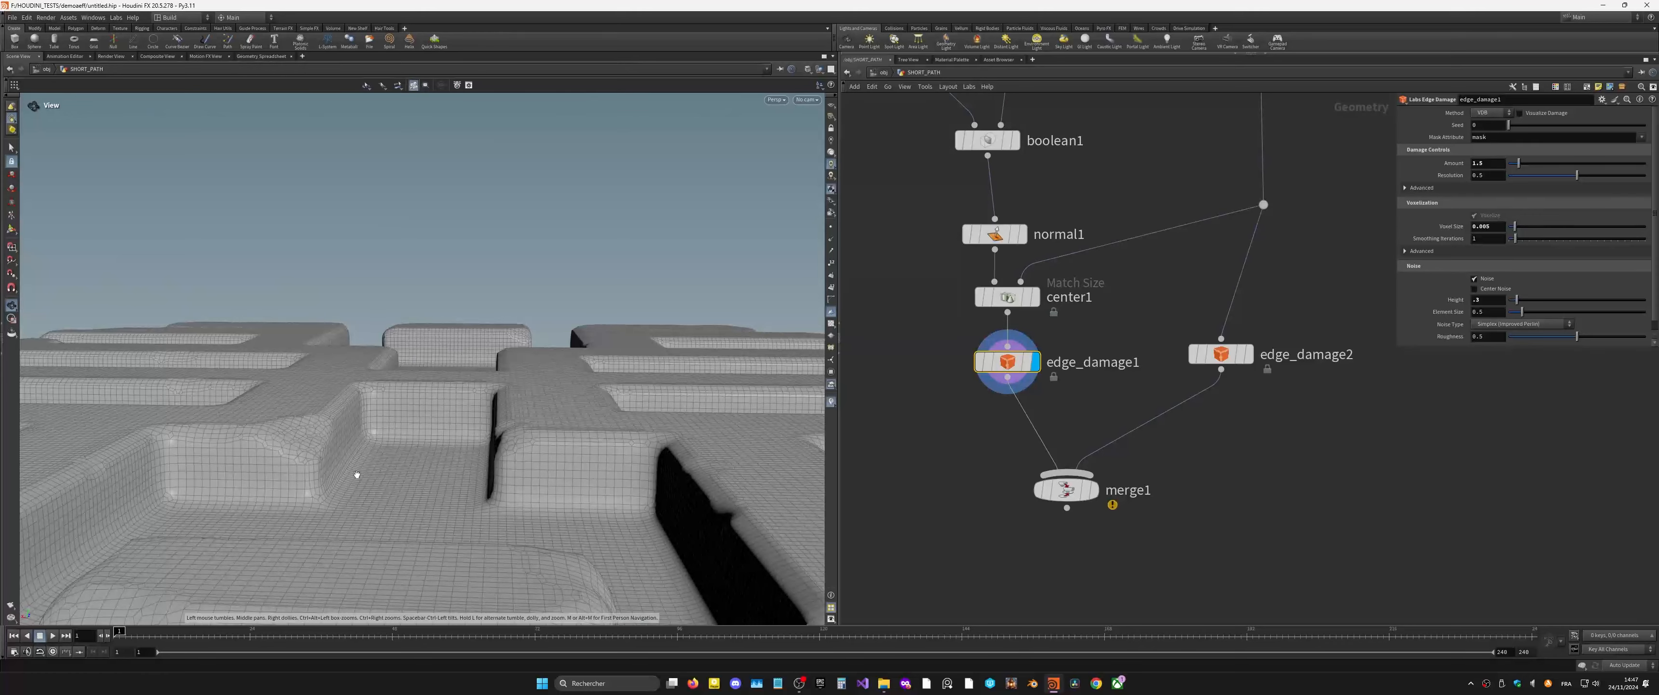
{"action": "left_click_drag", "start_coordinate": [365, 470], "coordinate": [454, 428]}
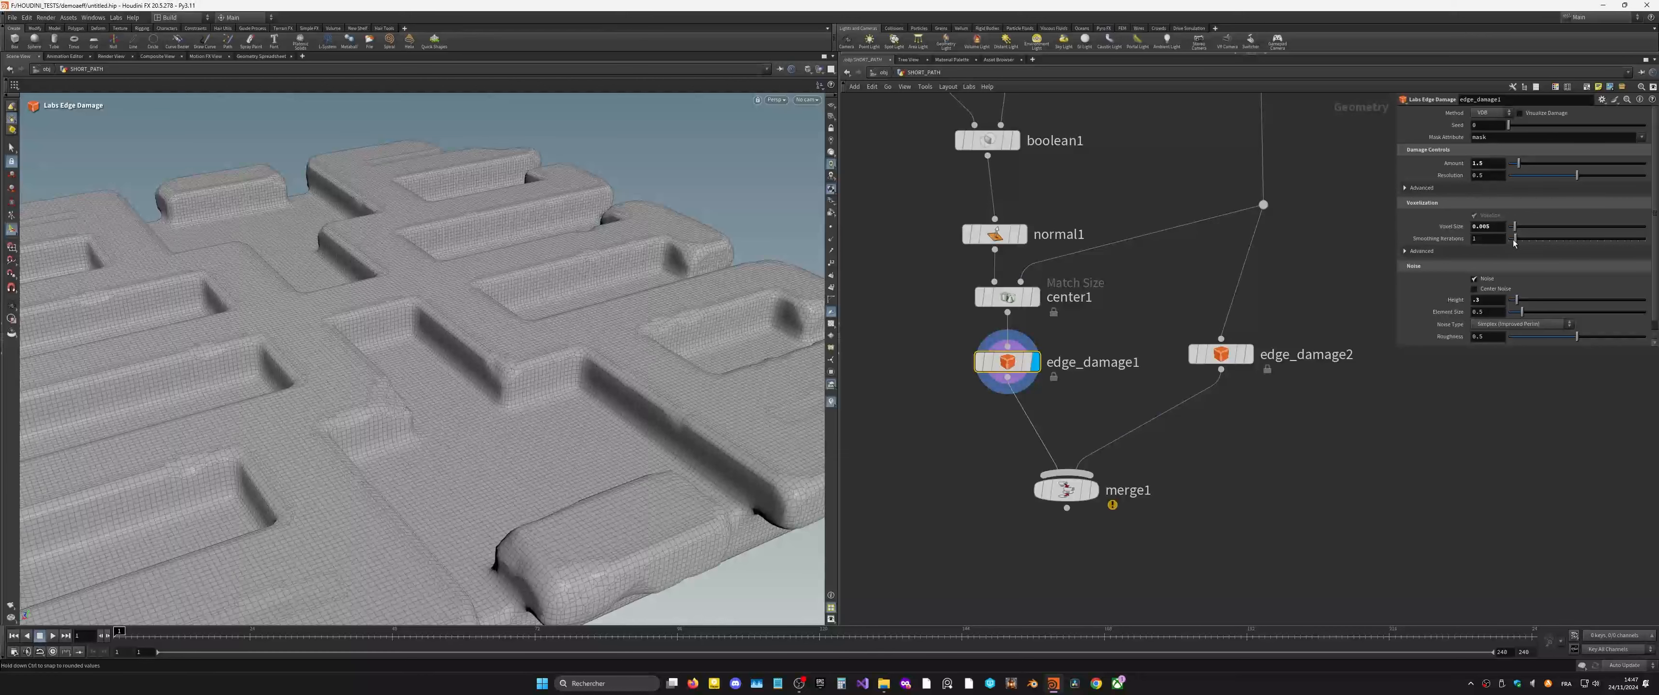
{"action": "left_click_drag", "start_coordinate": [1513, 243], "coordinate": [1507, 244]}
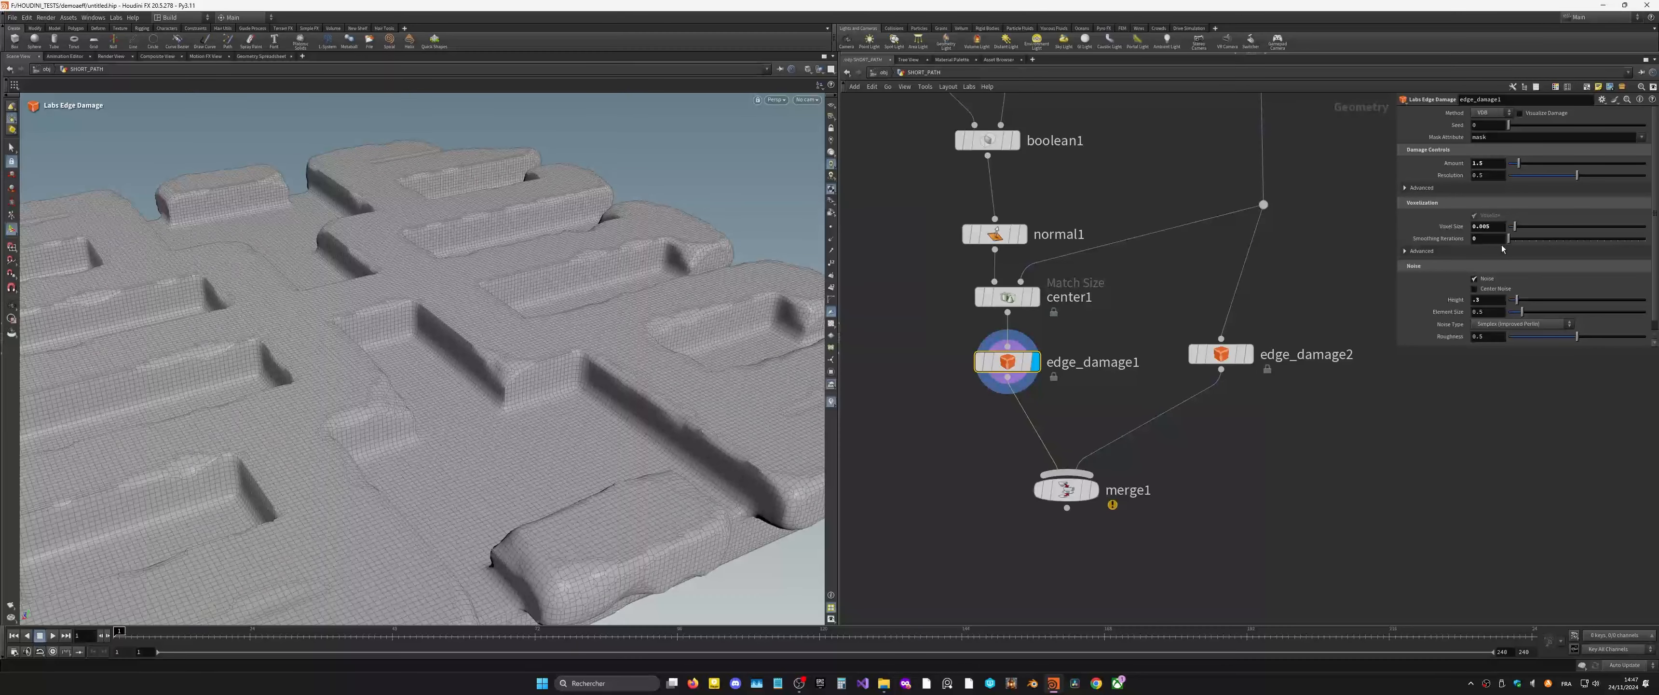
{"action": "key", "text": "Escape"}
{"action": "left_click_drag", "start_coordinate": [301, 424], "coordinate": [451, 407]}
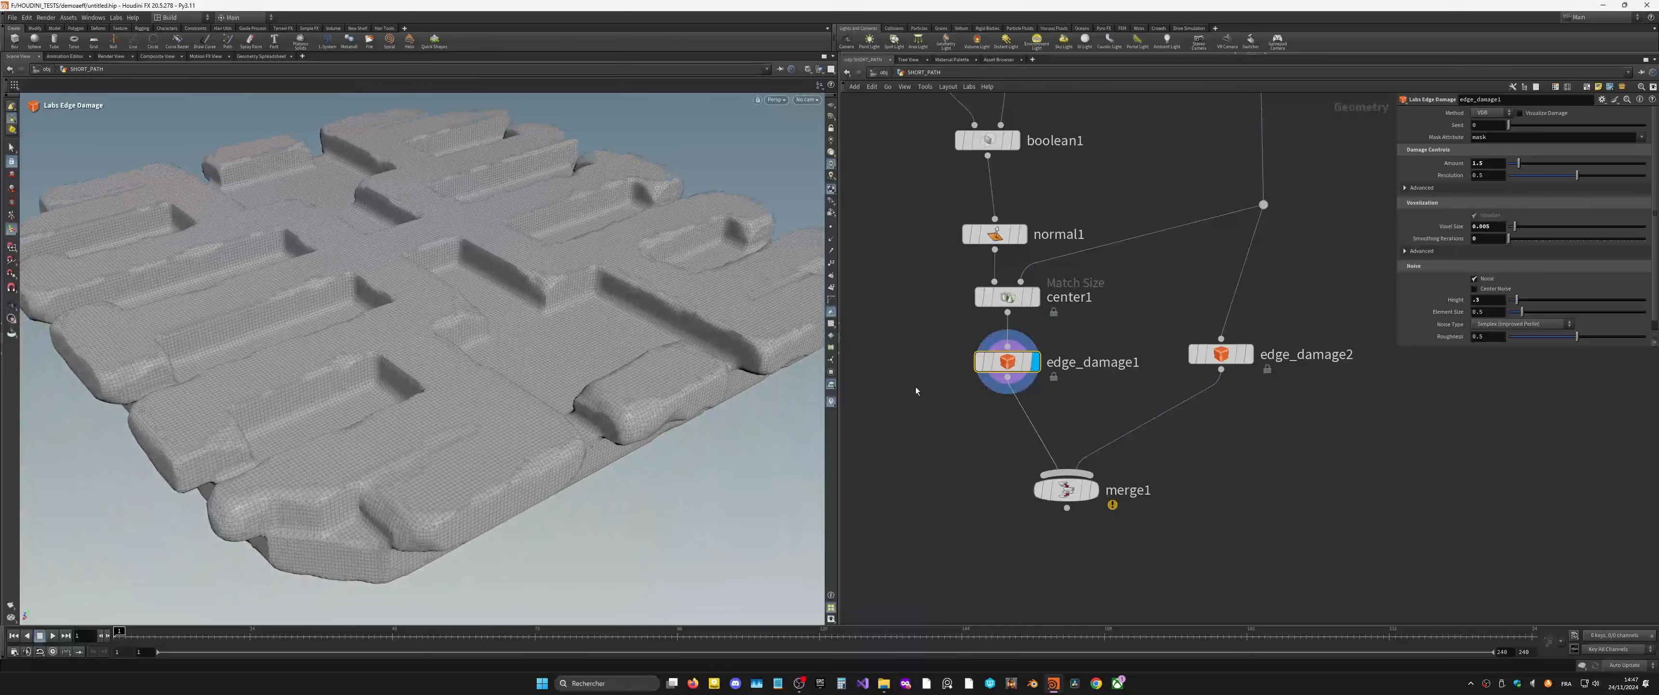
Step: Display edge_damage2, frame the whole outer ring, and set its voxel size to 0.005
{"action": "left_click", "coordinate": [1230, 357]}
{"action": "left_click", "coordinate": [1251, 356]}
{"action": "left_click_drag", "start_coordinate": [496, 351], "coordinate": [593, 367], "text": "alt"}
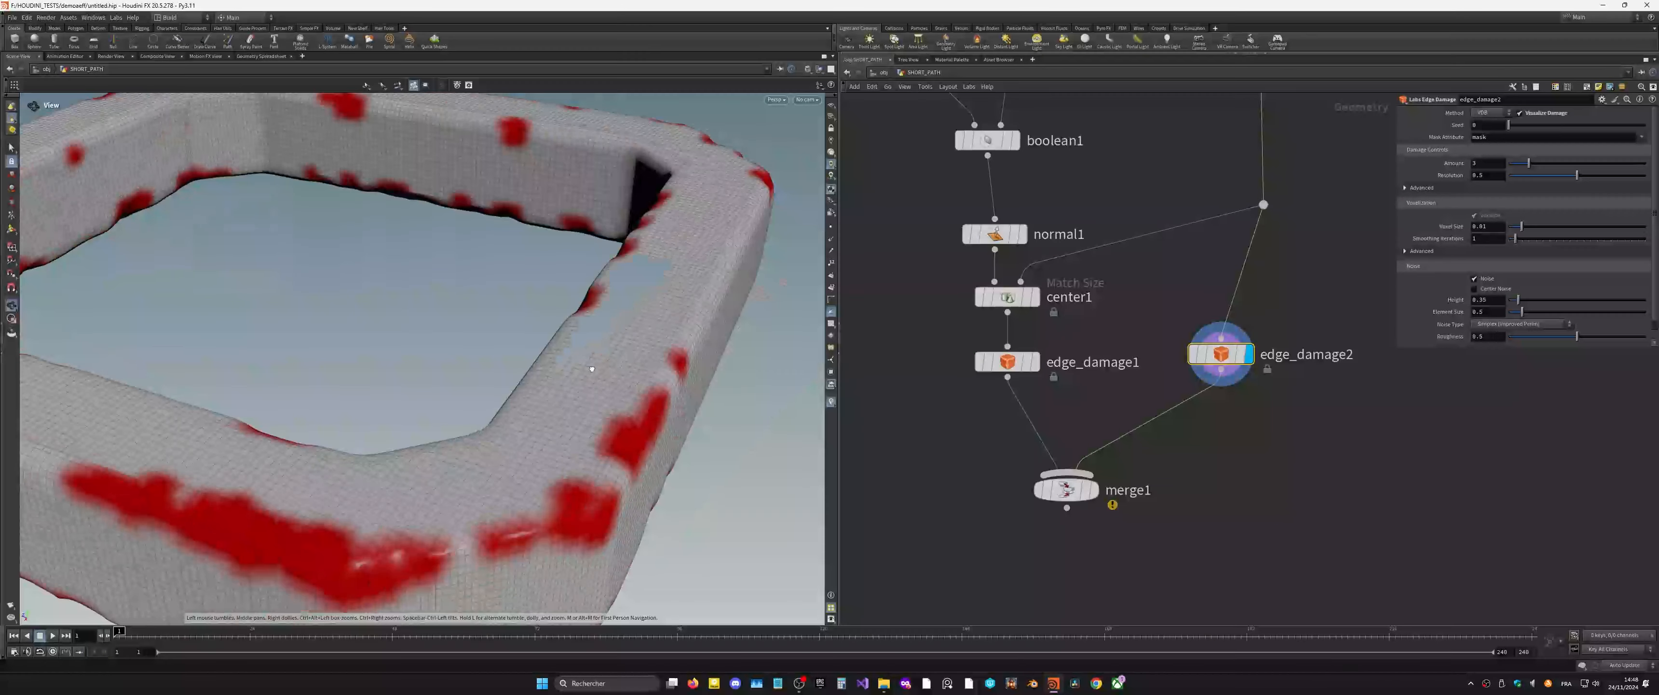
{"action": "right_click_drag", "start_coordinate": [593, 367], "coordinate": [495, 382], "text": "alt"}
{"action": "middle_click_drag", "start_coordinate": [496, 383], "coordinate": [516, 416], "text": "alt"}
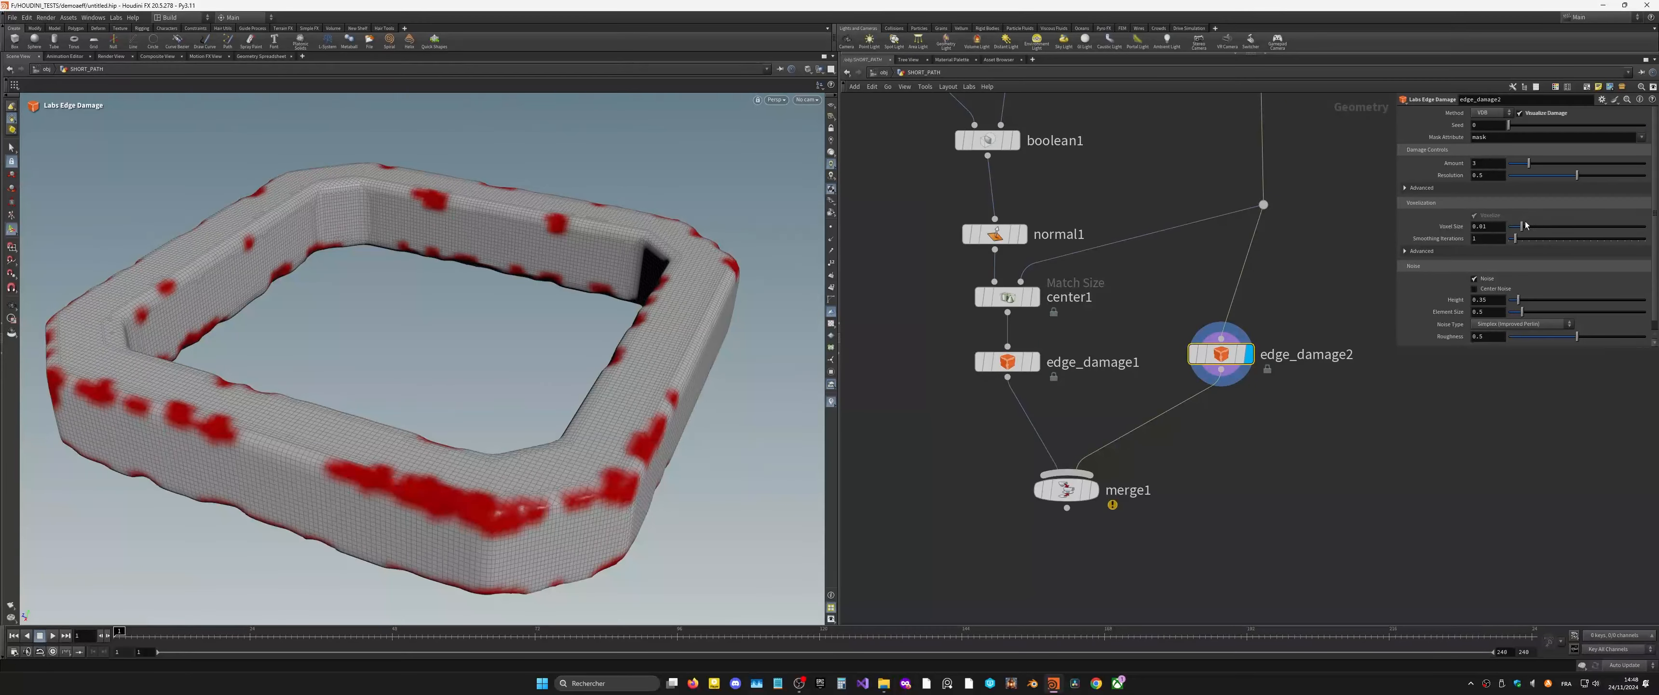
{"action": "left_click", "coordinate": [1495, 227]}
{"action": "type", "text": "05"}
{"action": "key", "text": "Return"}
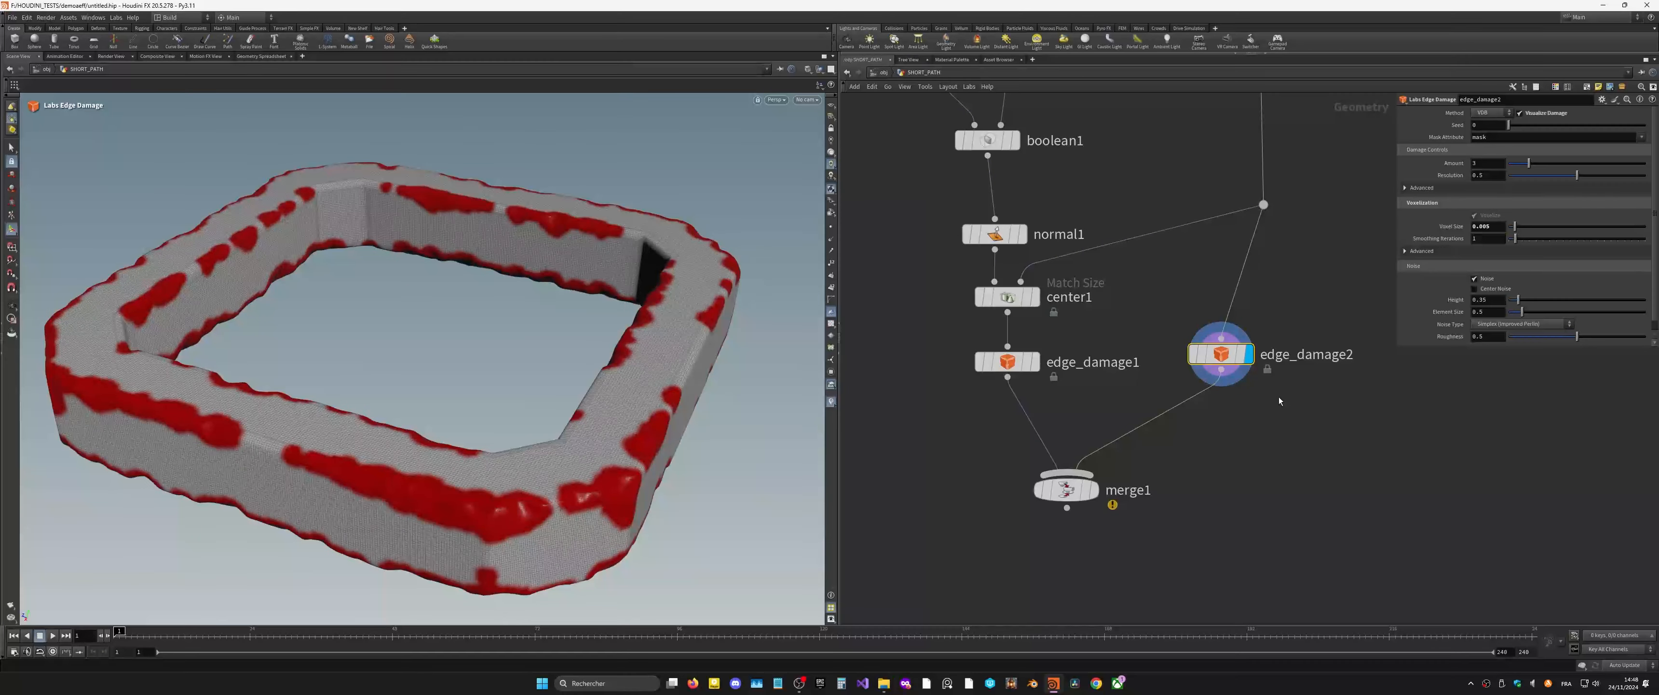
Step: Set the damage amount of edge_damage2 to 2
{"action": "left_click_drag", "start_coordinate": [1484, 163], "coordinate": [1457, 170]}
{"action": "type", "text": "1.5"}
{"action": "key", "text": "Return"}
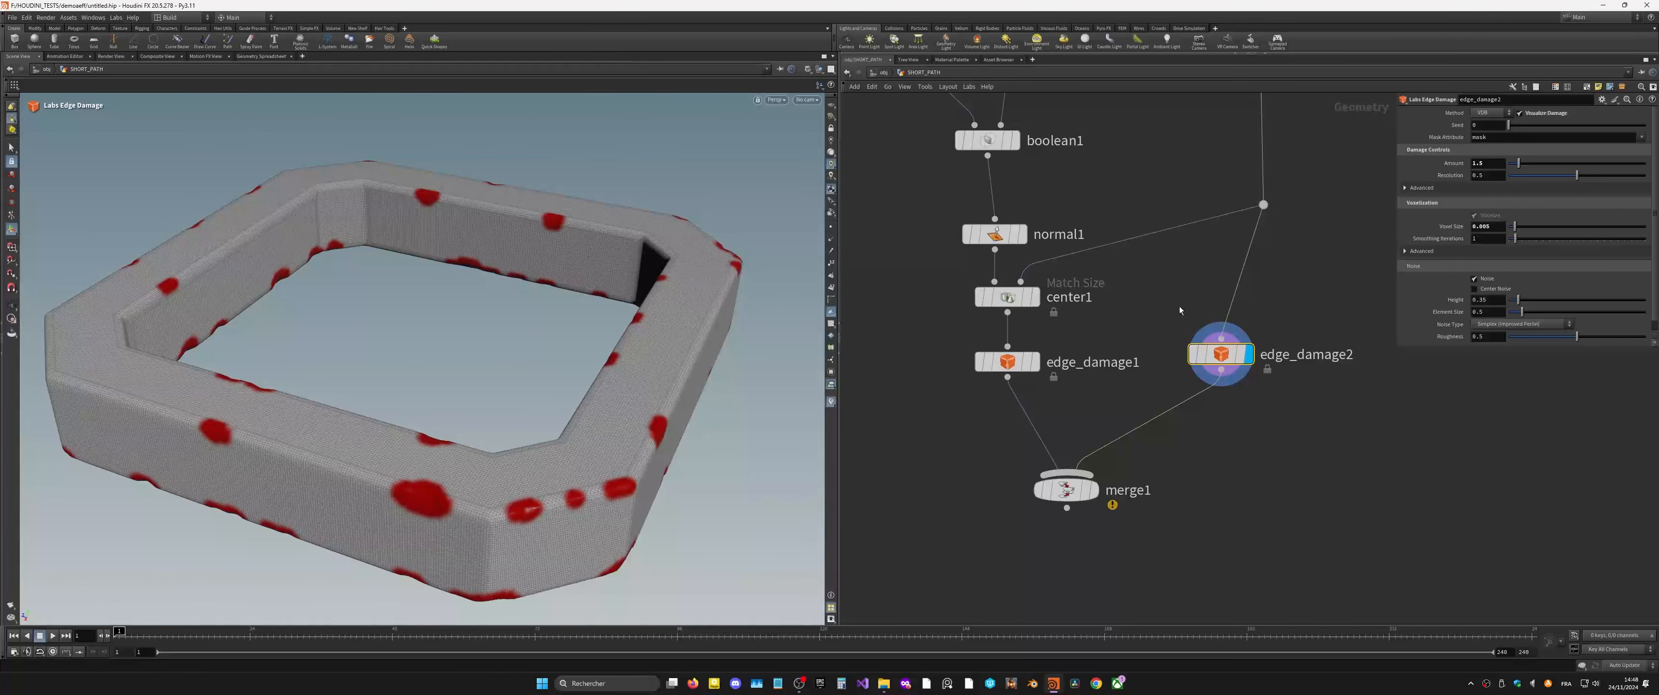
{"action": "left_click_drag", "start_coordinate": [1494, 163], "coordinate": [1395, 174]}
{"action": "type", "text": "2."}
{"action": "key", "text": "Return"}
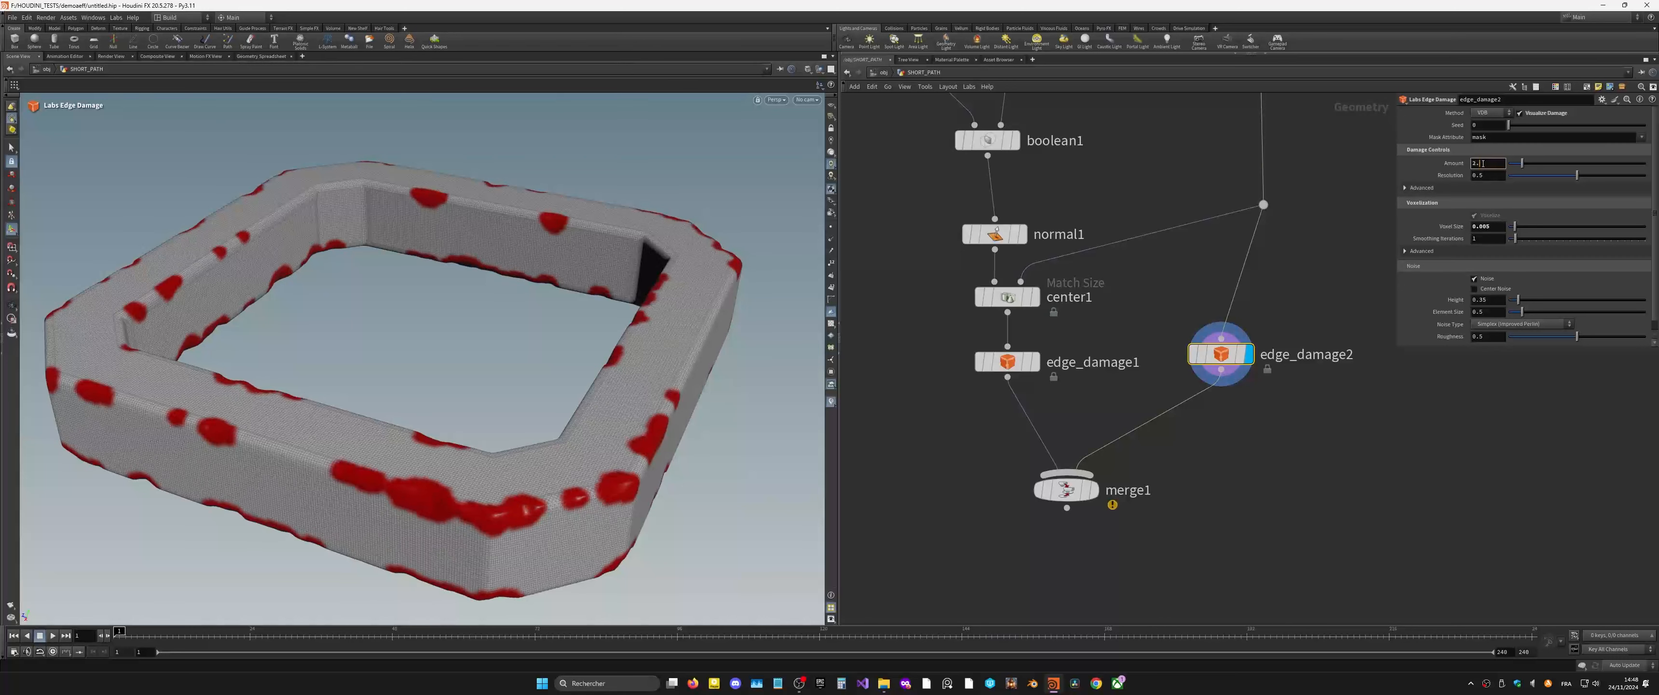
{"action": "left_click", "coordinate": [1497, 200]}
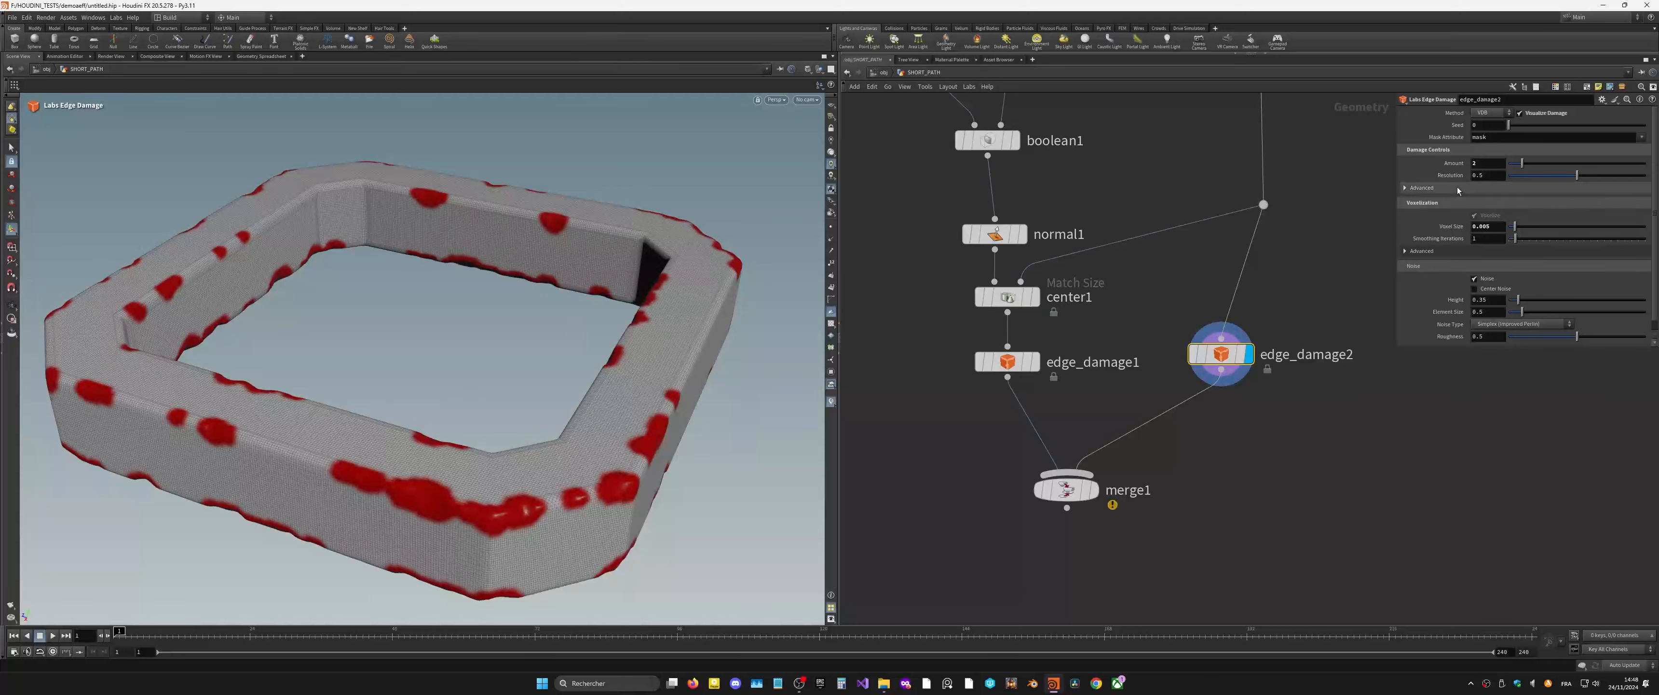
Step: Raise edge_damage2's resolution to about 0.62 and lower its noise height to about 0.25
{"action": "left_click", "coordinate": [1595, 176]}
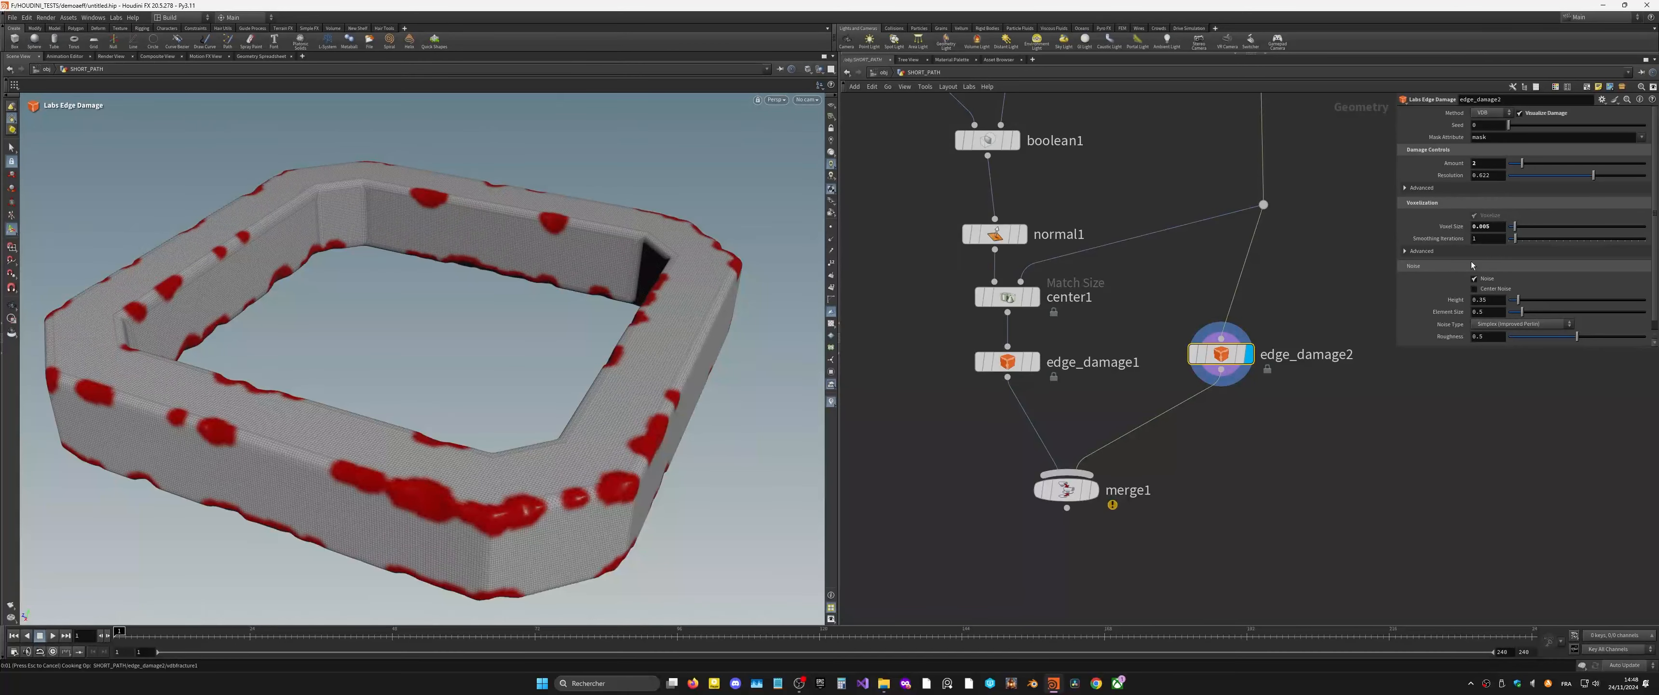
{"action": "double_click", "coordinate": [1488, 299]}
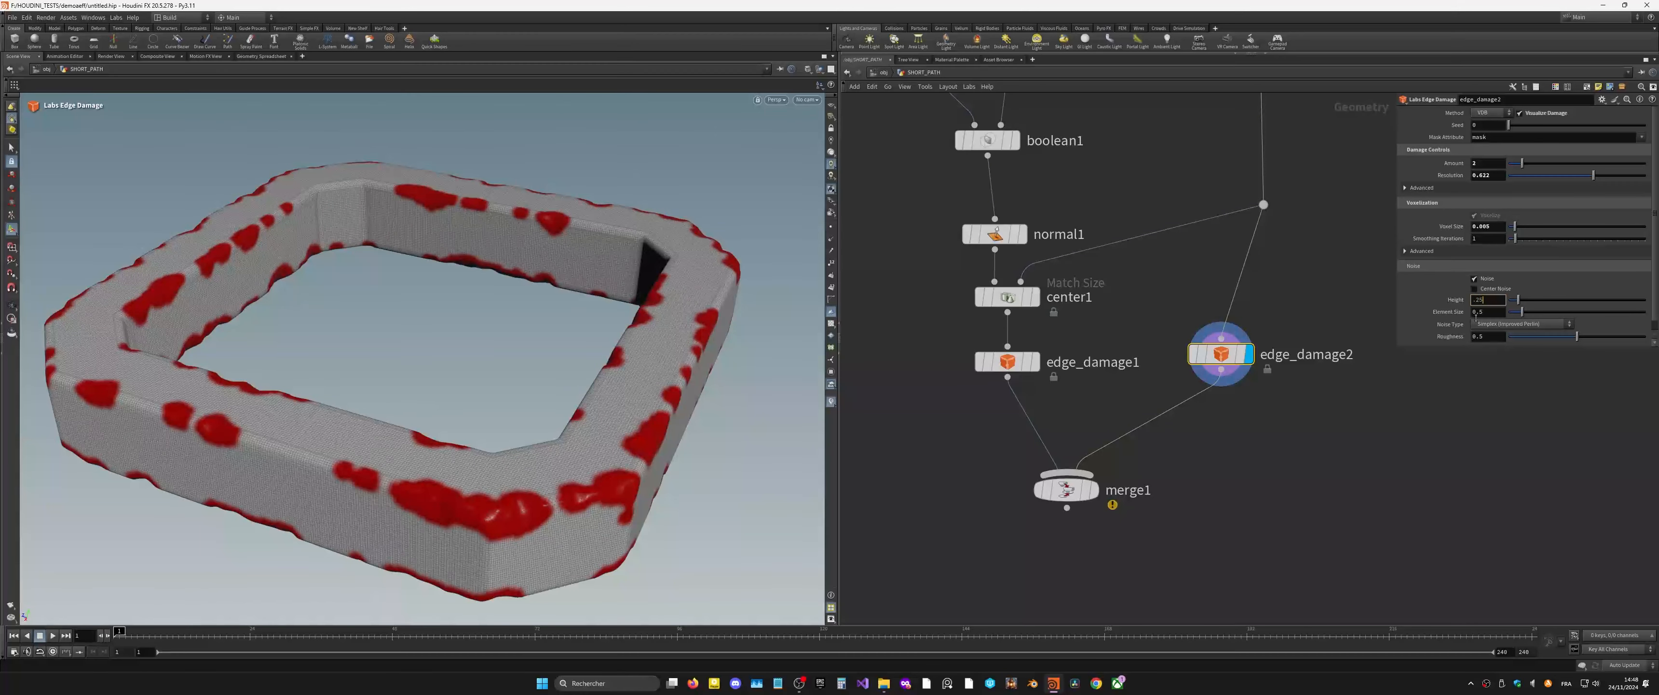
{"action": "key", "text": "Return"}
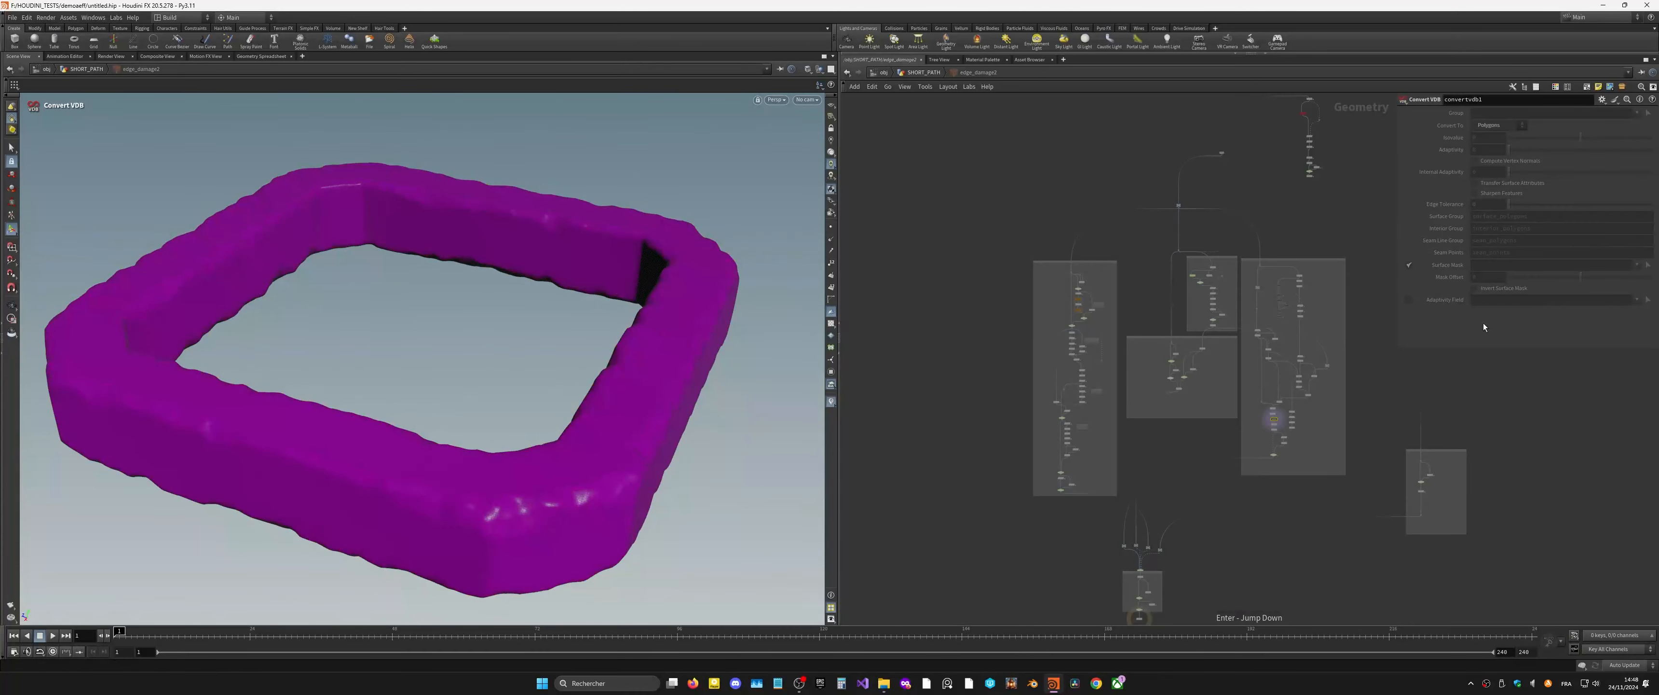
{"action": "left_click", "coordinate": [921, 72]}
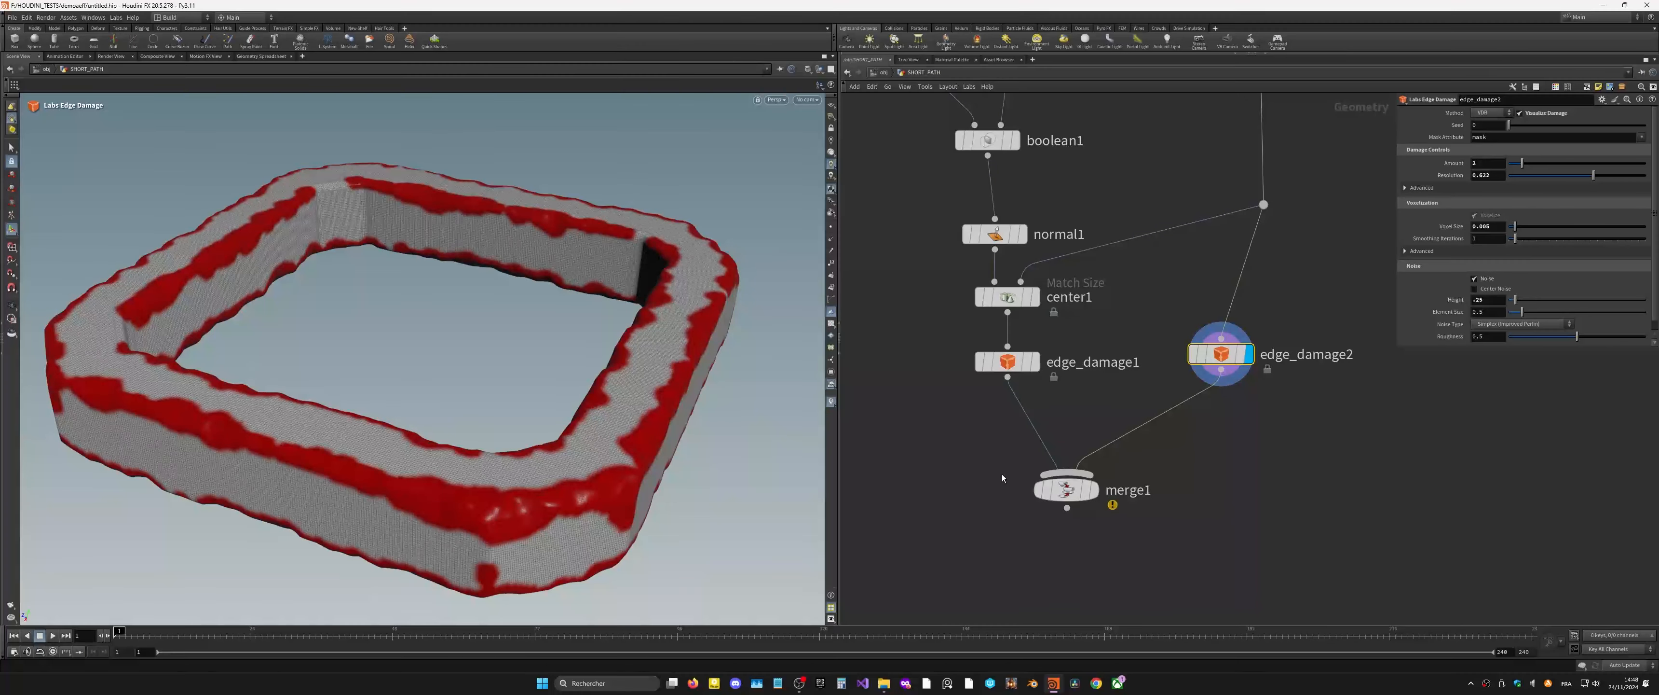
Step: Turn off damage visualization on edge_damage2 and display merge1 to show the complete tile
{"action": "left_click", "coordinate": [1521, 112]}
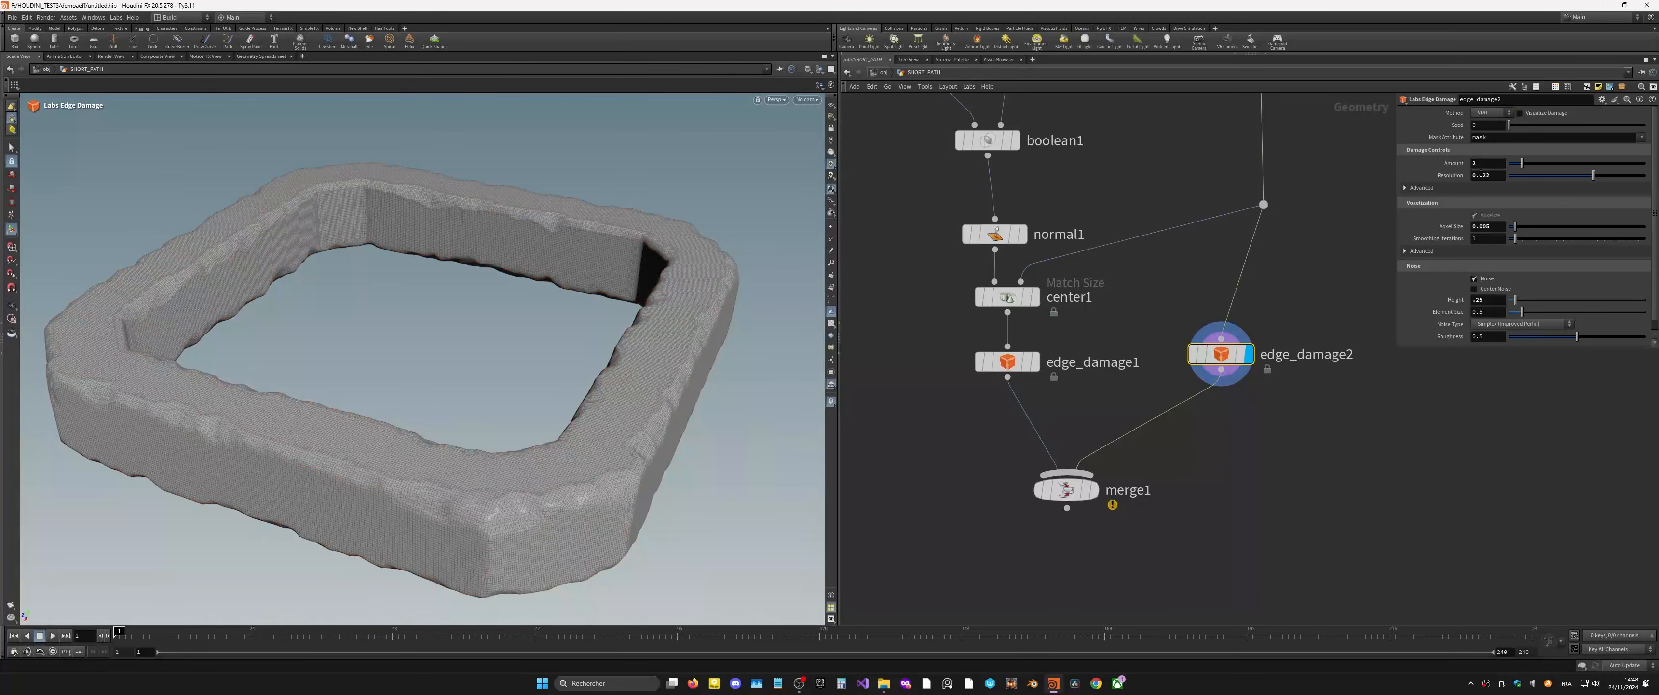
{"action": "left_click", "coordinate": [1098, 491]}
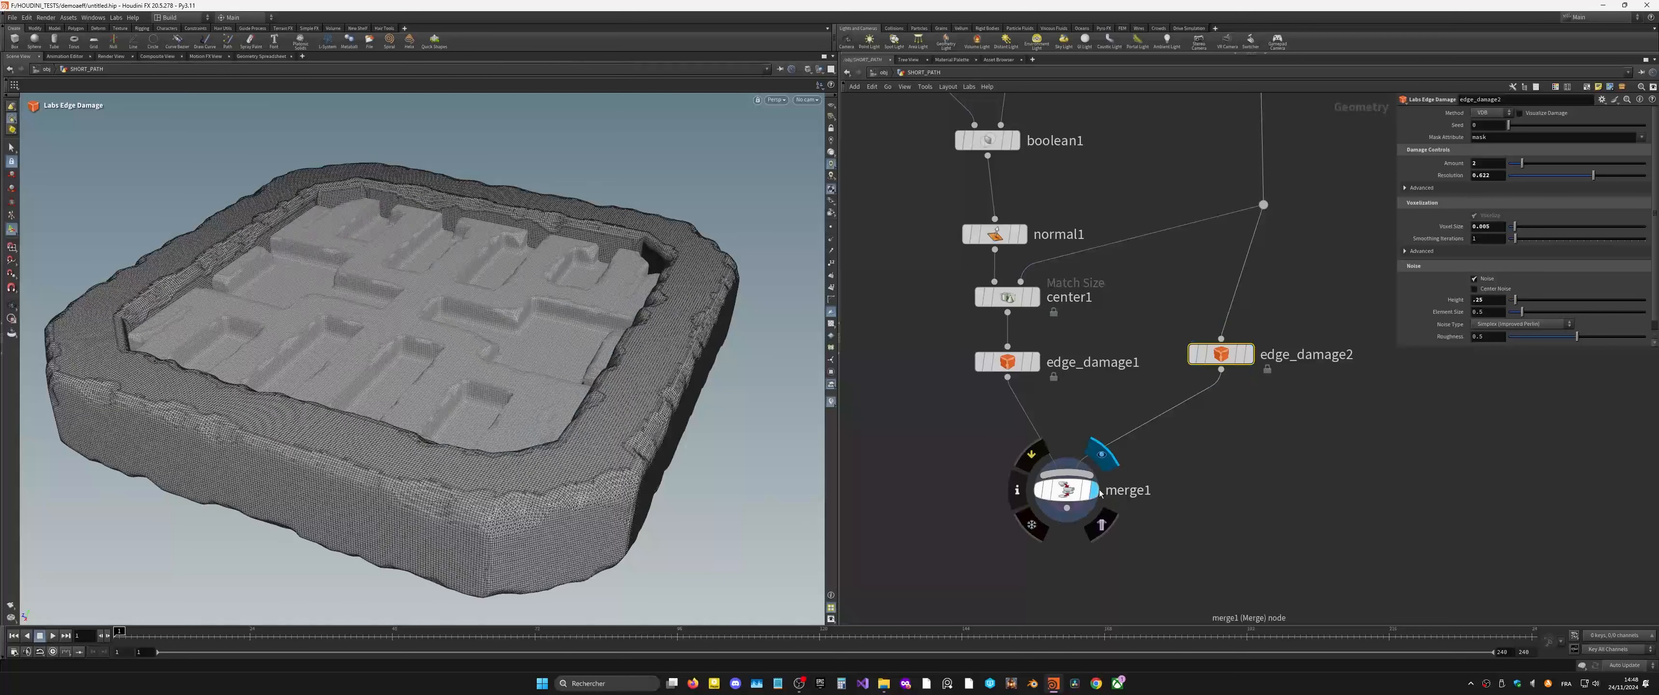
{"action": "left_click_drag", "start_coordinate": [647, 347], "coordinate": [612, 369], "text": "alt"}
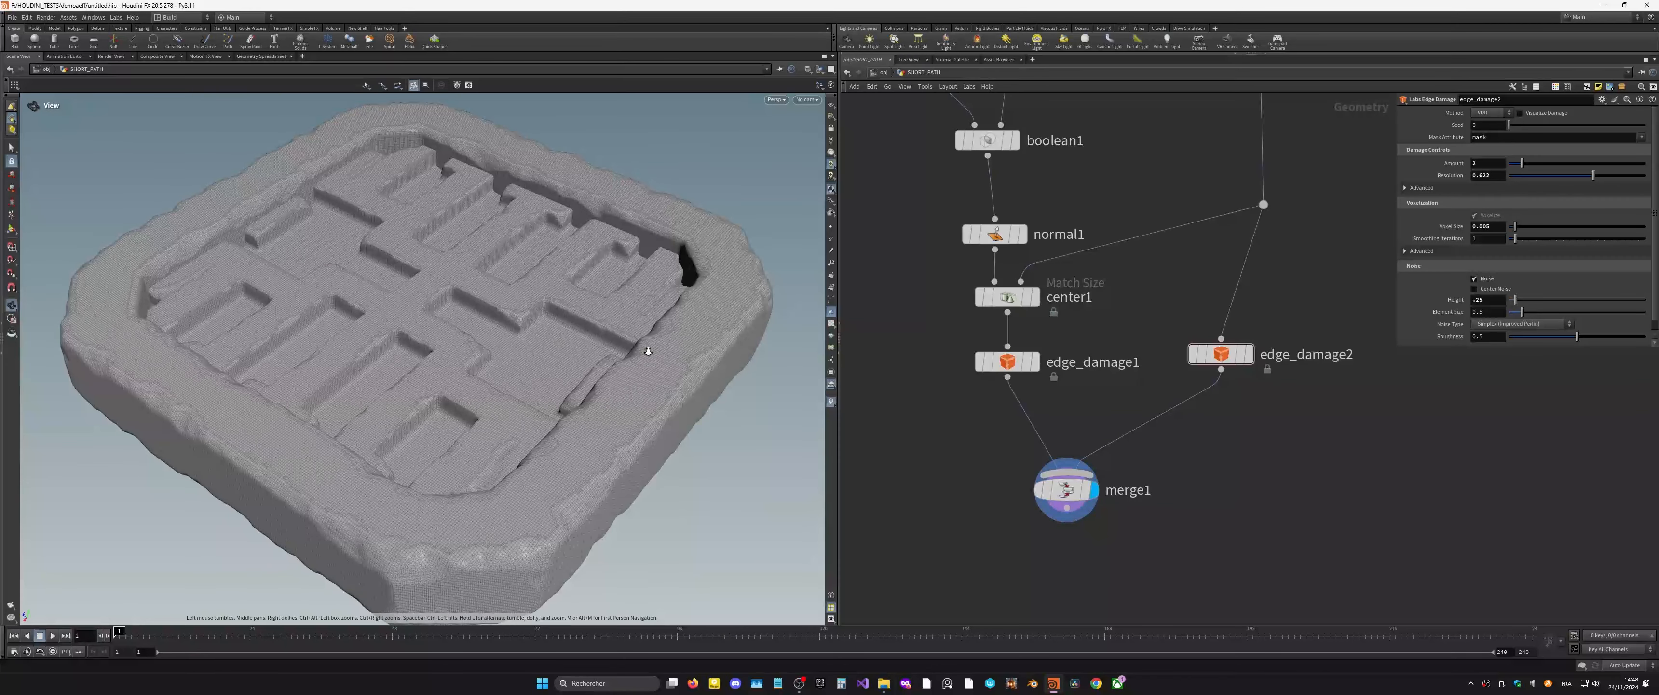
{"action": "scroll", "coordinate": [612, 369], "scroll_direction": "down", "scroll_amount": 3}
Step: Save the scene and check the geometry information of merge1
{"action": "key", "text": "ctrl+s"}
{"action": "mouse_move", "coordinate": [594, 359]}
{"action": "left_mouse_down", "text": "alt"}
{"action": "mouse_move", "coordinate": [601, 380]}
{"action": "mouse_move", "coordinate": [741, 342]}
{"action": "mouse_move", "coordinate": [718, 156]}
{"action": "mouse_move", "coordinate": [816, 56]}
{"action": "mouse_move", "coordinate": [735, 165]}
{"action": "mouse_move", "coordinate": [617, 472]}
{"action": "mouse_move", "coordinate": [637, 367]}
{"action": "left_mouse_up", "text": "alt"}
{"action": "key", "text": "shift+w"}
{"action": "key", "text": "shift+w"}
{"action": "middle_click_drag", "start_coordinate": [1098, 553], "coordinate": [1096, 481]}
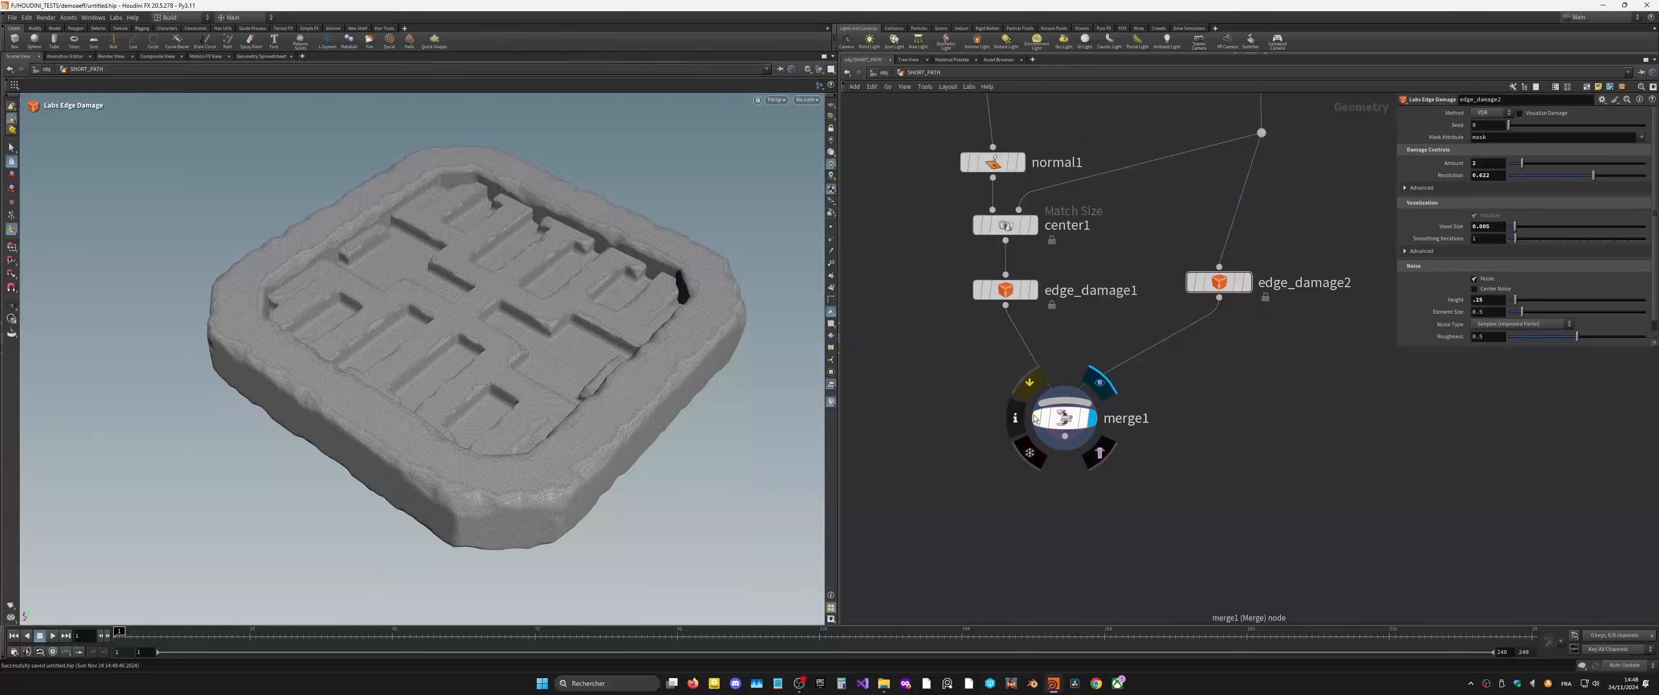
{"action": "left_click", "coordinate": [1018, 420]}
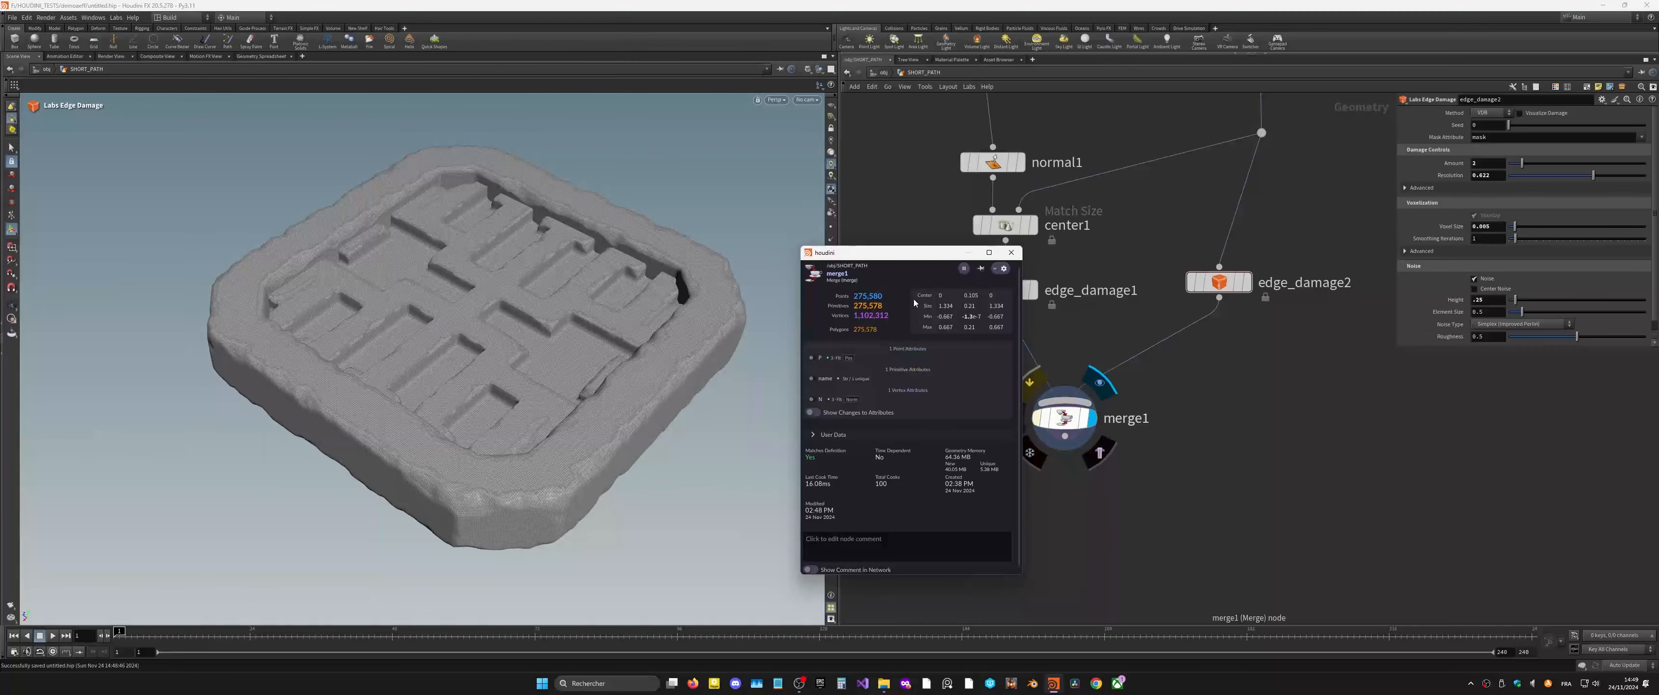
{"action": "left_click", "coordinate": [1010, 253]}
{"action": "right_click_drag", "start_coordinate": [567, 457], "coordinate": [624, 437], "text": "alt"}
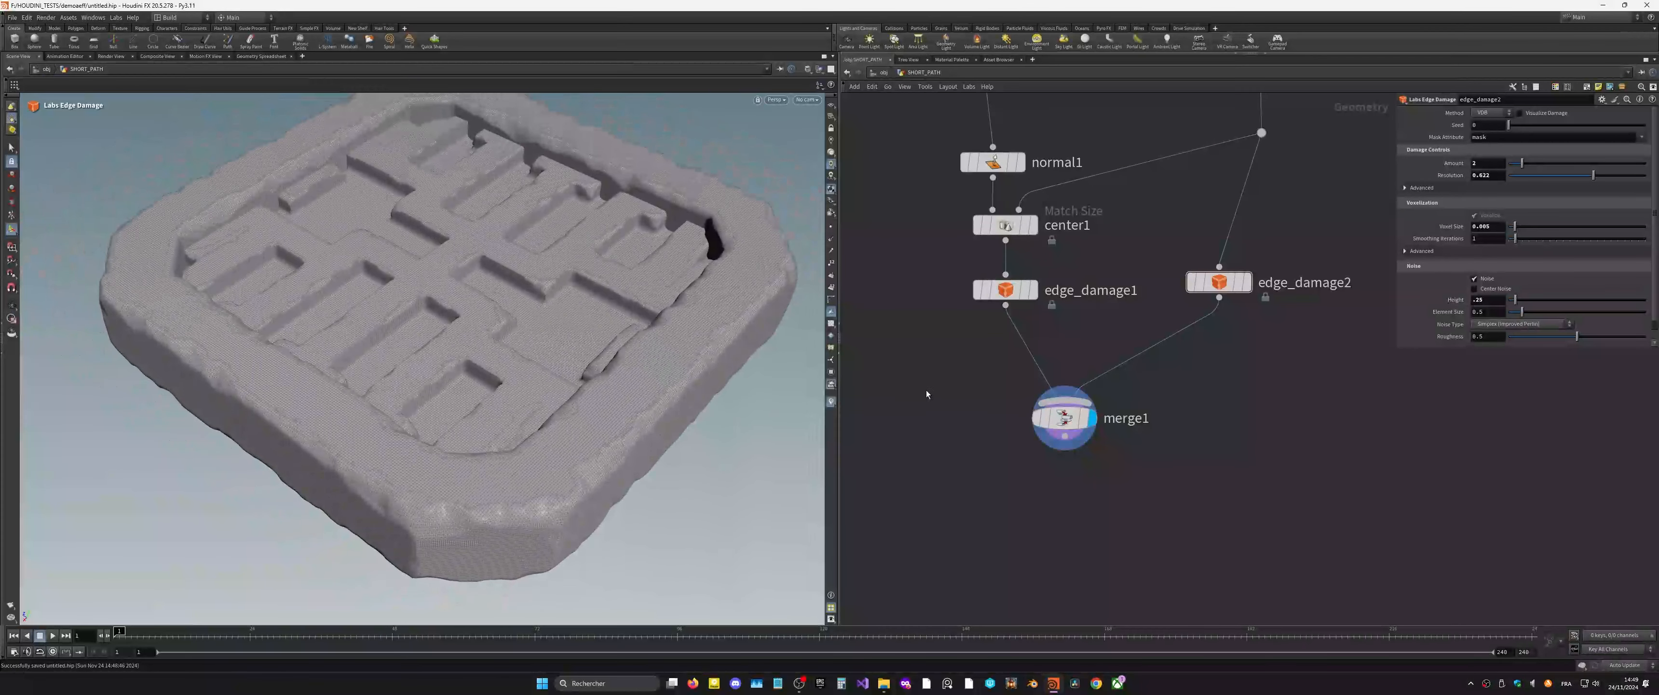
Step: Add a Labs Voxel Mesh node below merge1, wire it to the merge output, and display it
{"action": "mouse_move", "coordinate": [1049, 451]}
{"action": "scroll", "coordinate": [1062, 486], "scroll_direction": "down", "scroll_amount": 1}
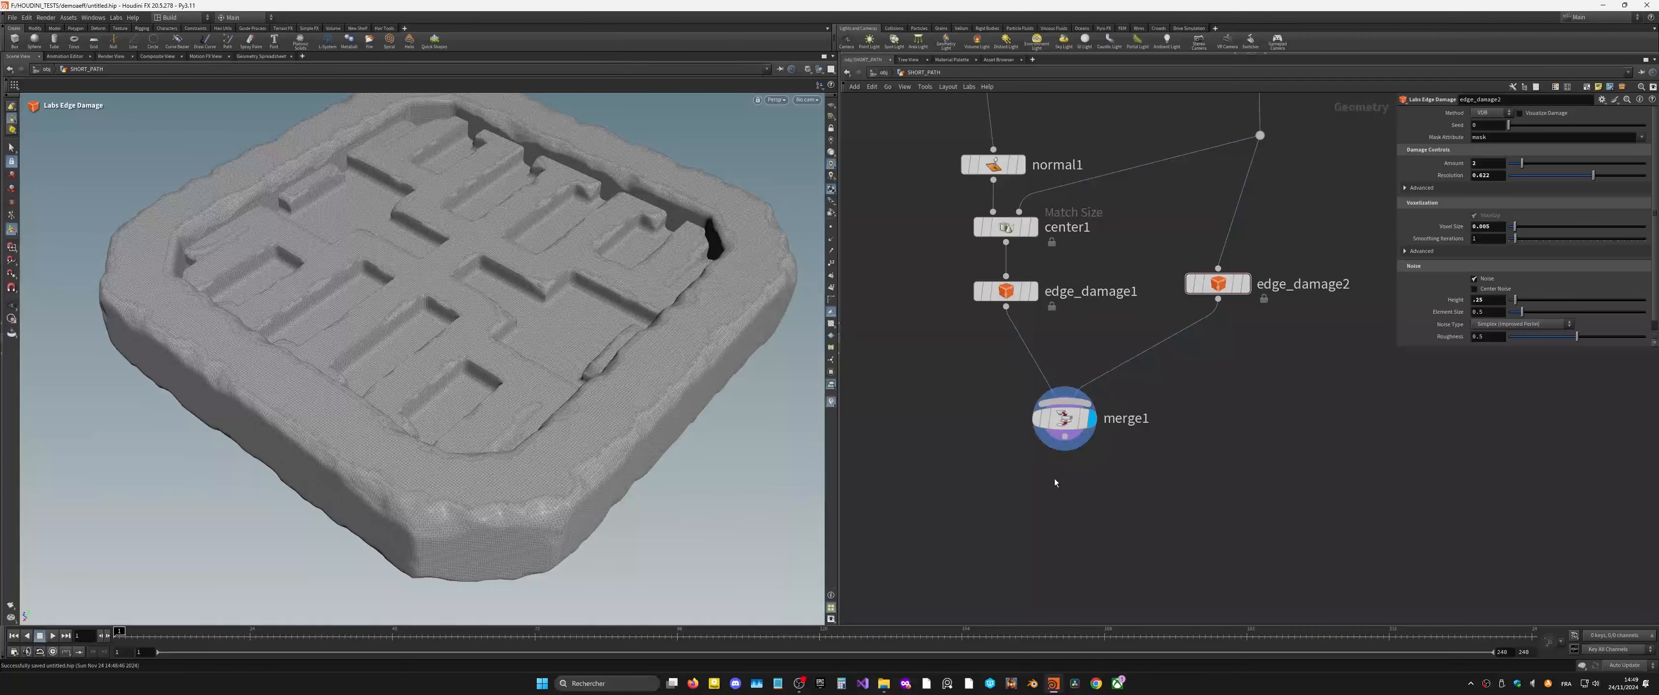
{"action": "key", "text": "Tab"}
{"action": "type", "text": "vox"}
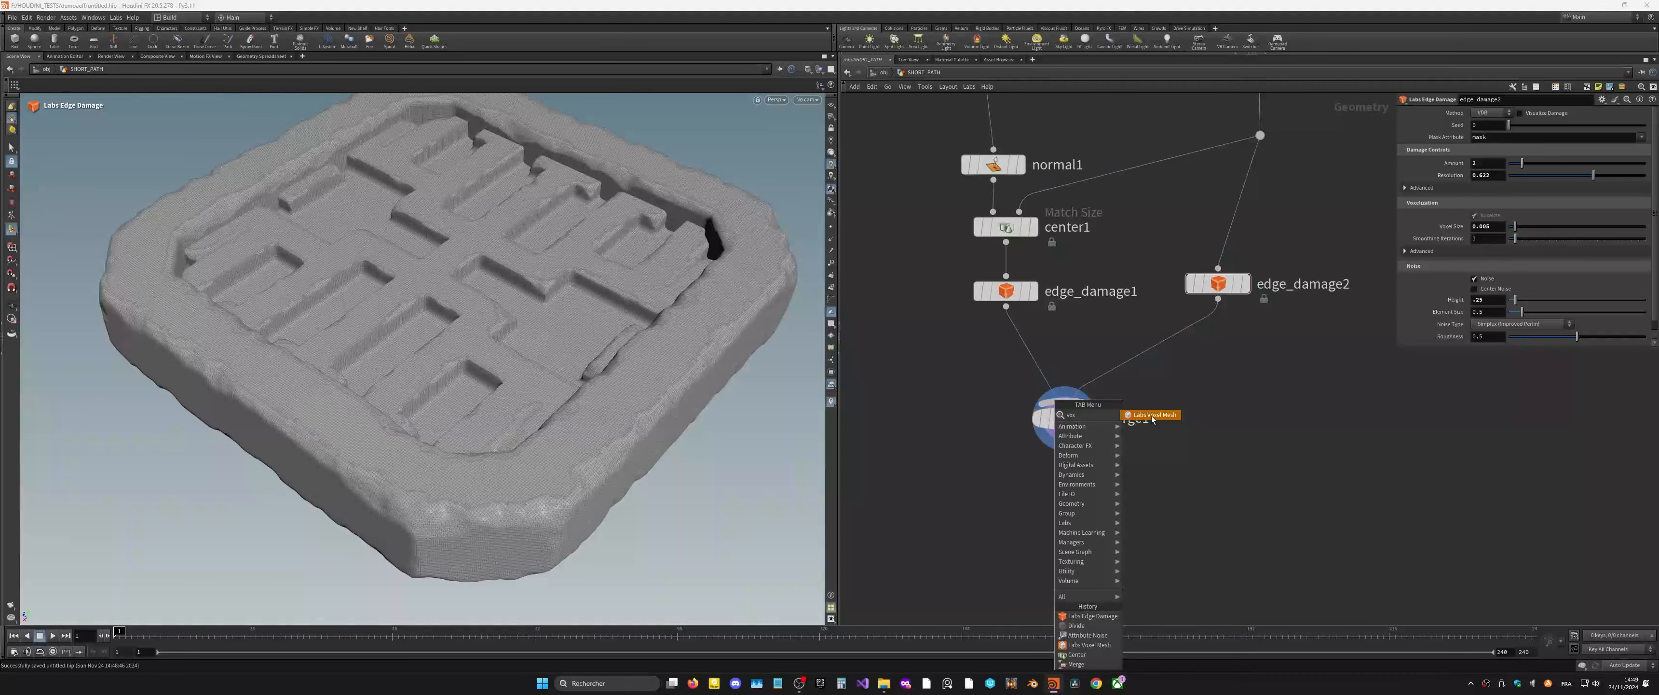
{"action": "left_click", "coordinate": [1152, 414]}
{"action": "left_click", "coordinate": [1066, 465]}
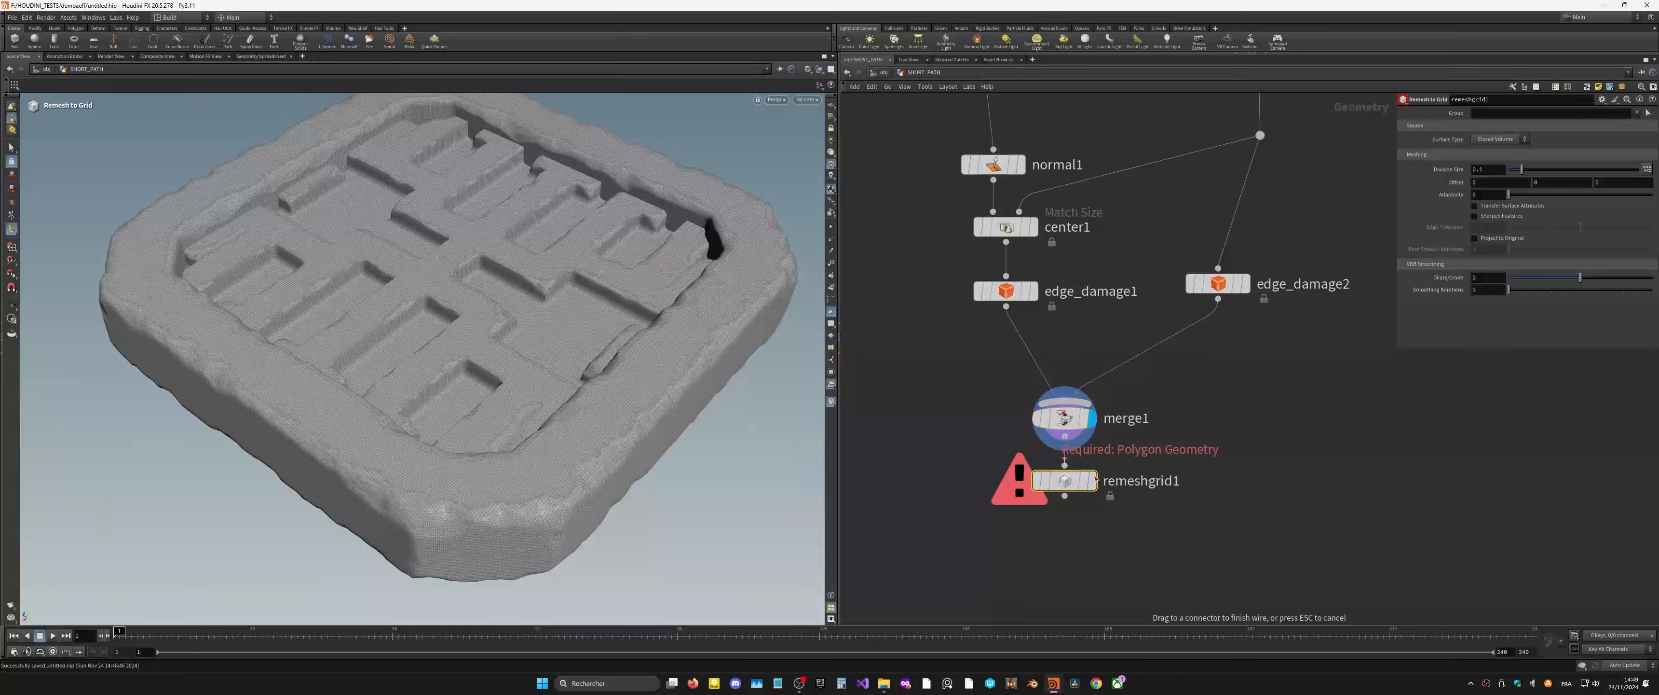
{"action": "left_click", "coordinate": [1065, 464]}
{"action": "left_click", "coordinate": [1093, 480]}
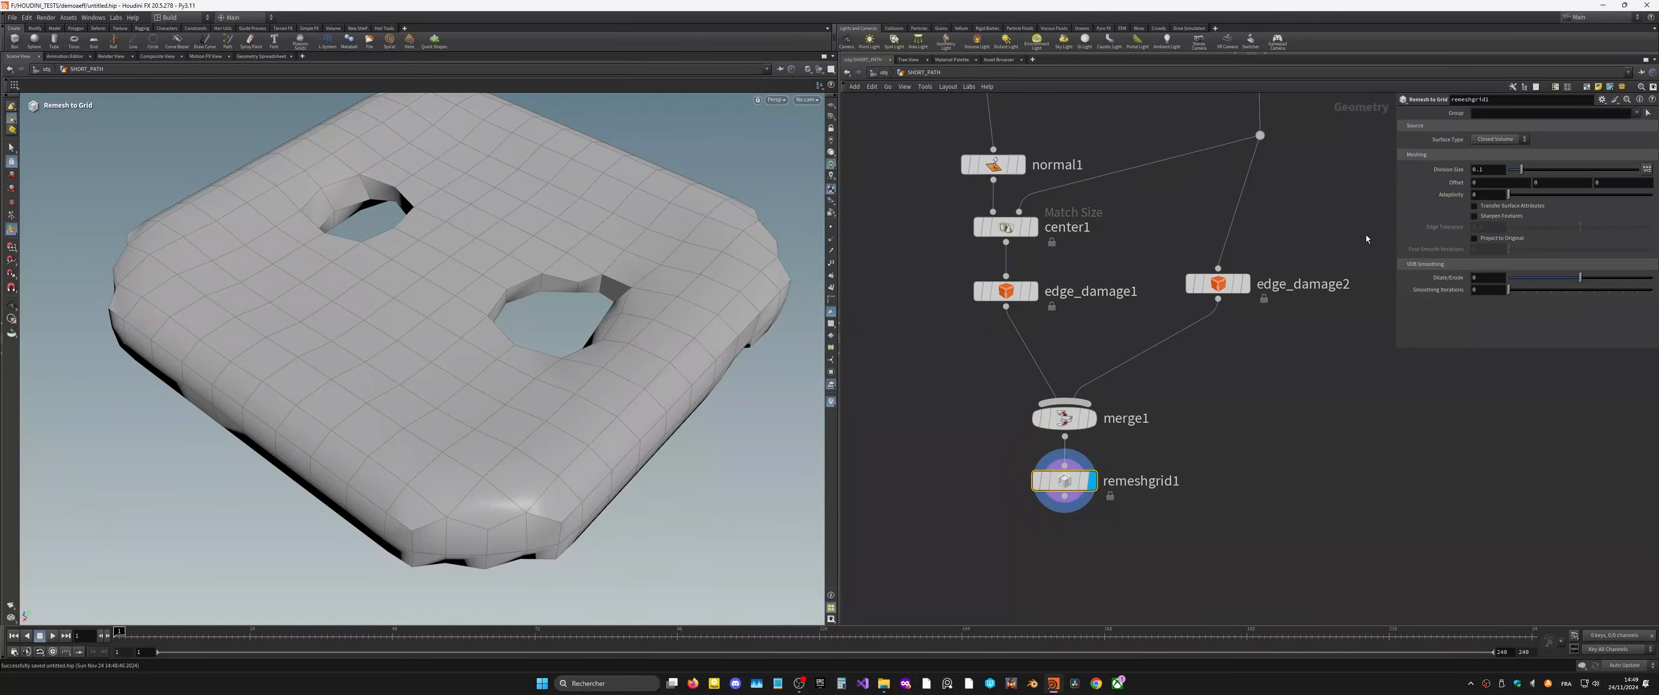
Step: Set remeshgrid1's division size to 0.002
{"action": "left_click", "coordinate": [1496, 171]}
{"action": "type", "text": "002"}
{"action": "key", "text": "Return"}
Step: Examine the remeshed tile's grooves, worn edges and outer frame from several angles and distances
{"action": "scroll", "coordinate": [578, 409], "scroll_direction": "up", "scroll_amount": 5}
{"action": "right_click_drag", "start_coordinate": [578, 408], "coordinate": [714, 341], "text": "alt"}
{"action": "left_click_drag", "start_coordinate": [715, 342], "coordinate": [490, 302], "text": "alt"}
{"action": "left_click_drag", "start_coordinate": [395, 442], "coordinate": [370, 393]}
{"action": "scroll", "coordinate": [345, 433], "scroll_direction": "down", "scroll_amount": 5}
{"action": "left_click_drag", "start_coordinate": [344, 434], "coordinate": [563, 304]}
{"action": "scroll", "coordinate": [563, 303], "scroll_direction": "down", "scroll_amount": 3}
{"action": "middle_click_drag", "start_coordinate": [563, 304], "coordinate": [555, 365]}
{"action": "scroll", "coordinate": [555, 365], "scroll_direction": "up", "scroll_amount": 1}
{"action": "left_click_drag", "start_coordinate": [554, 365], "coordinate": [559, 401]}
{"action": "scroll", "coordinate": [559, 400], "scroll_direction": "up", "scroll_amount": 4}
{"action": "scroll", "coordinate": [559, 401], "scroll_direction": "down", "scroll_amount": 3}
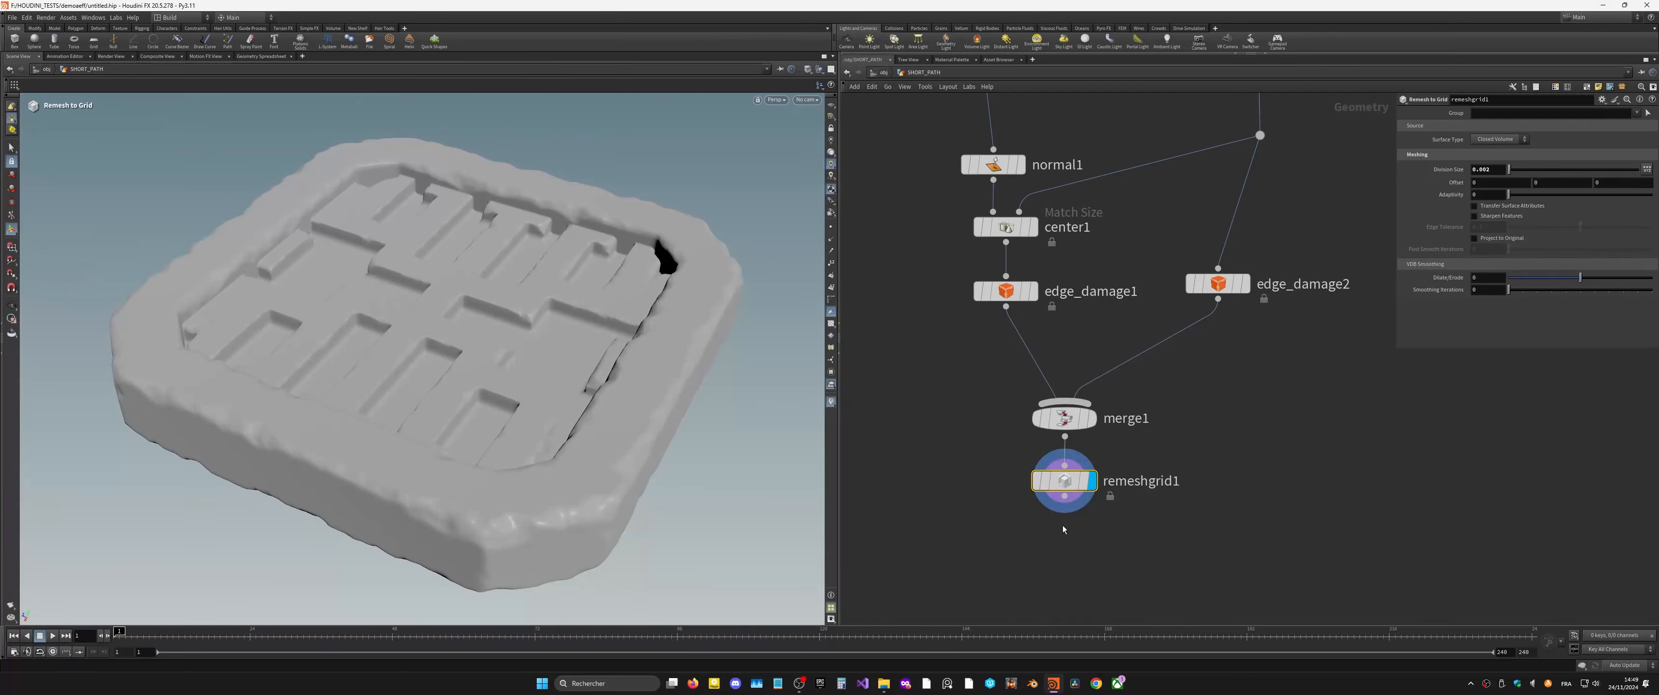
{"action": "key", "text": "Tab"}
{"action": "mouse_move", "coordinate": [1065, 543]}
{"action": "type", "text": "thi"}
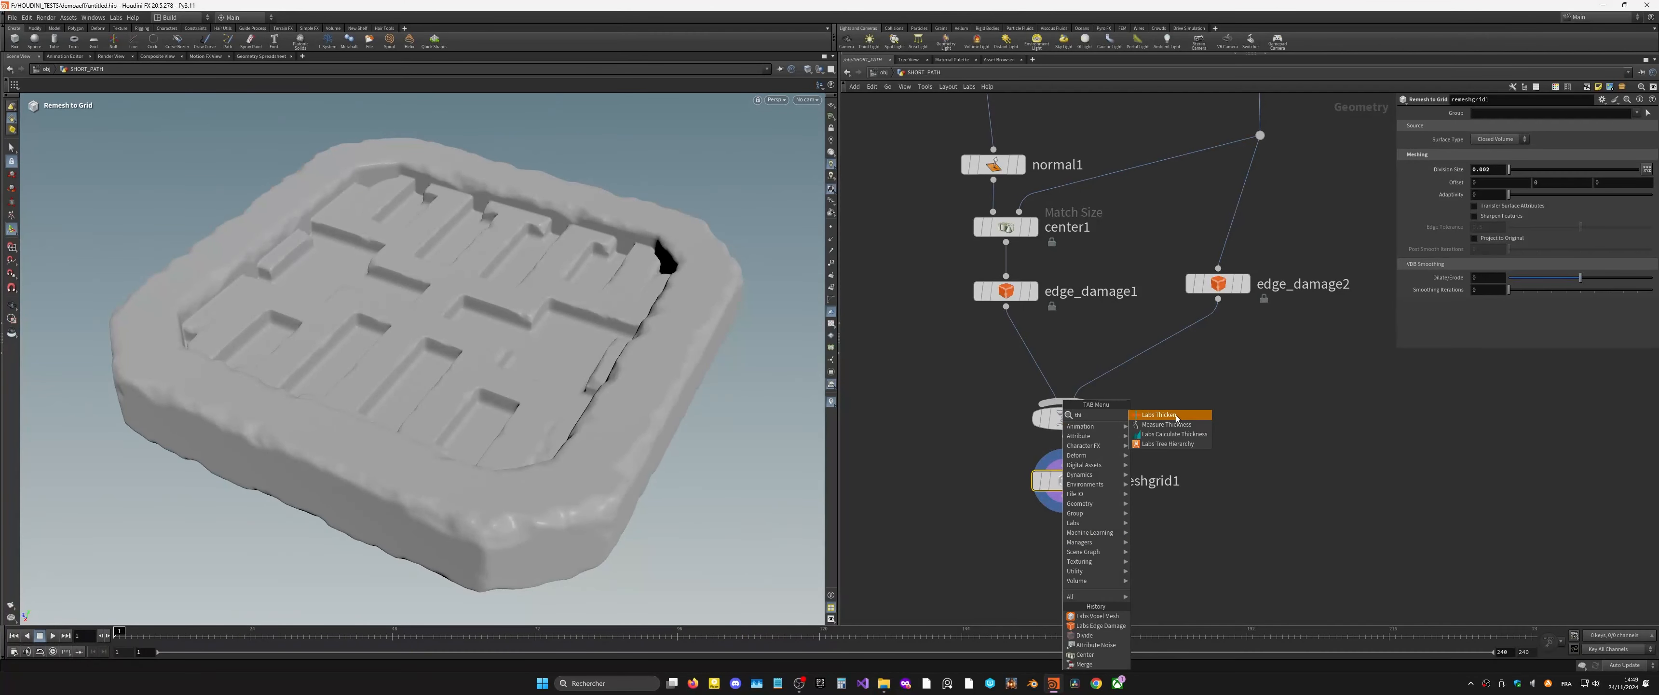
{"action": "key", "text": "Escape"}
Step: Add a Labs Mesh Sharpen node below remeshgrid1 and display its result
{"action": "key", "text": "Tab"}
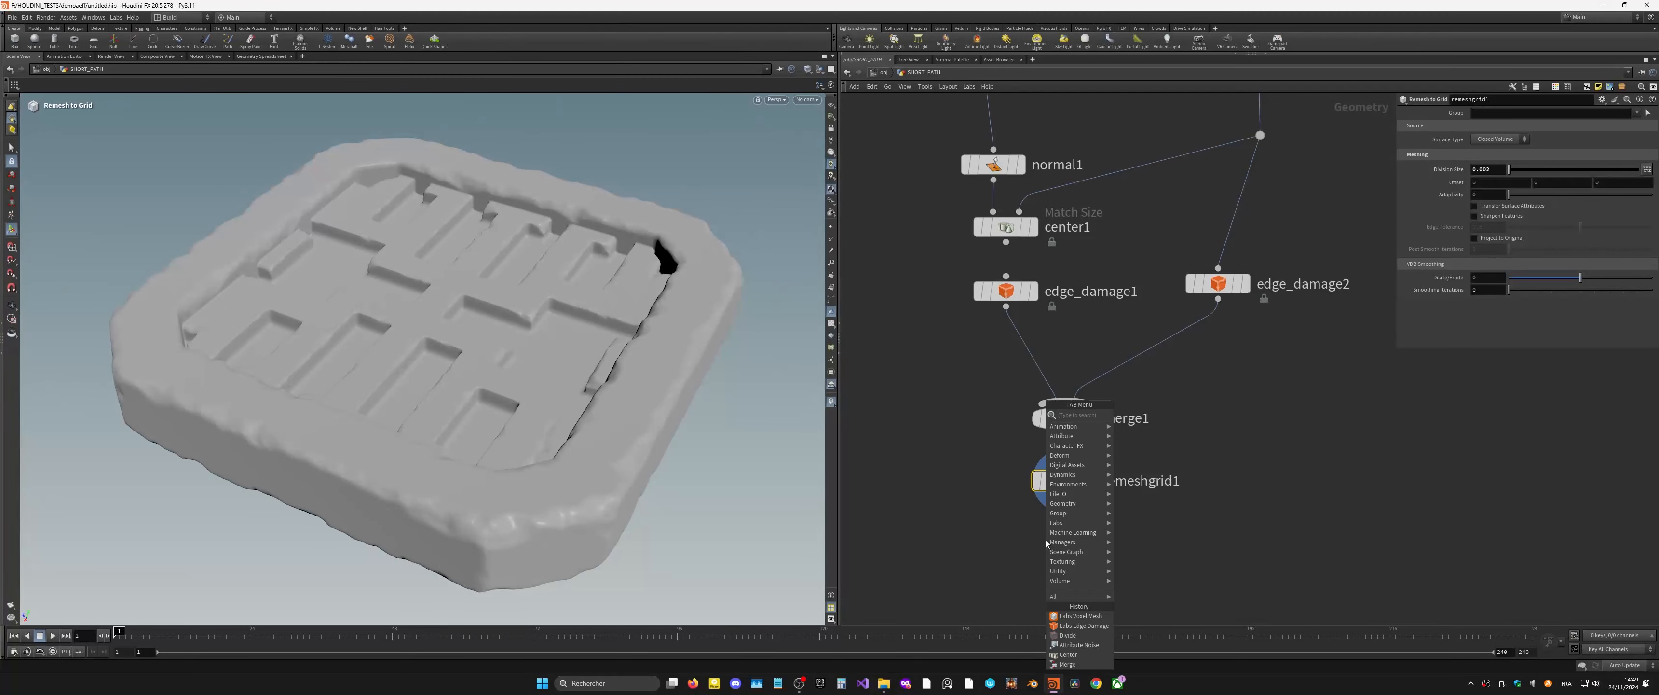
{"action": "type", "text": "sh"}
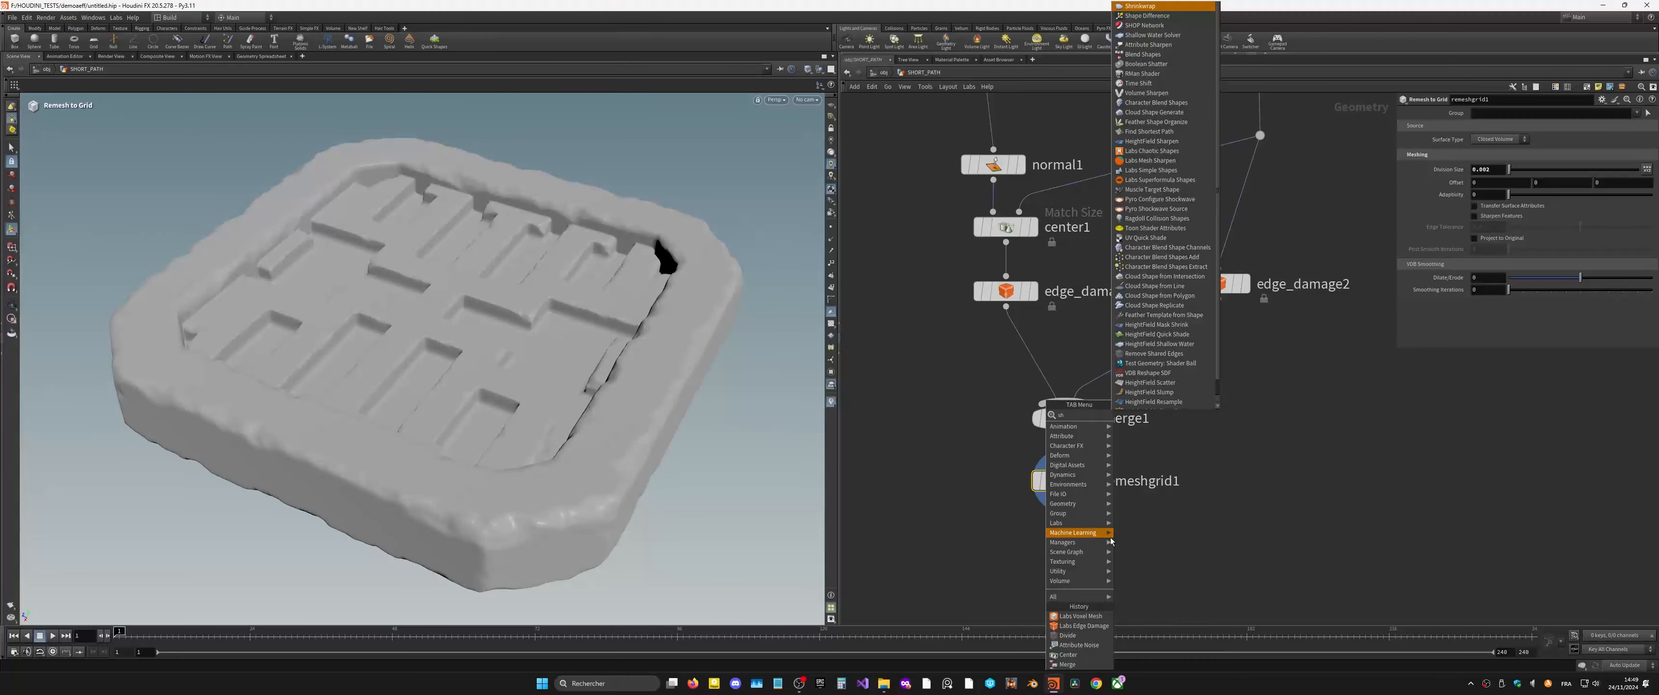
{"action": "type", "text": "ar"}
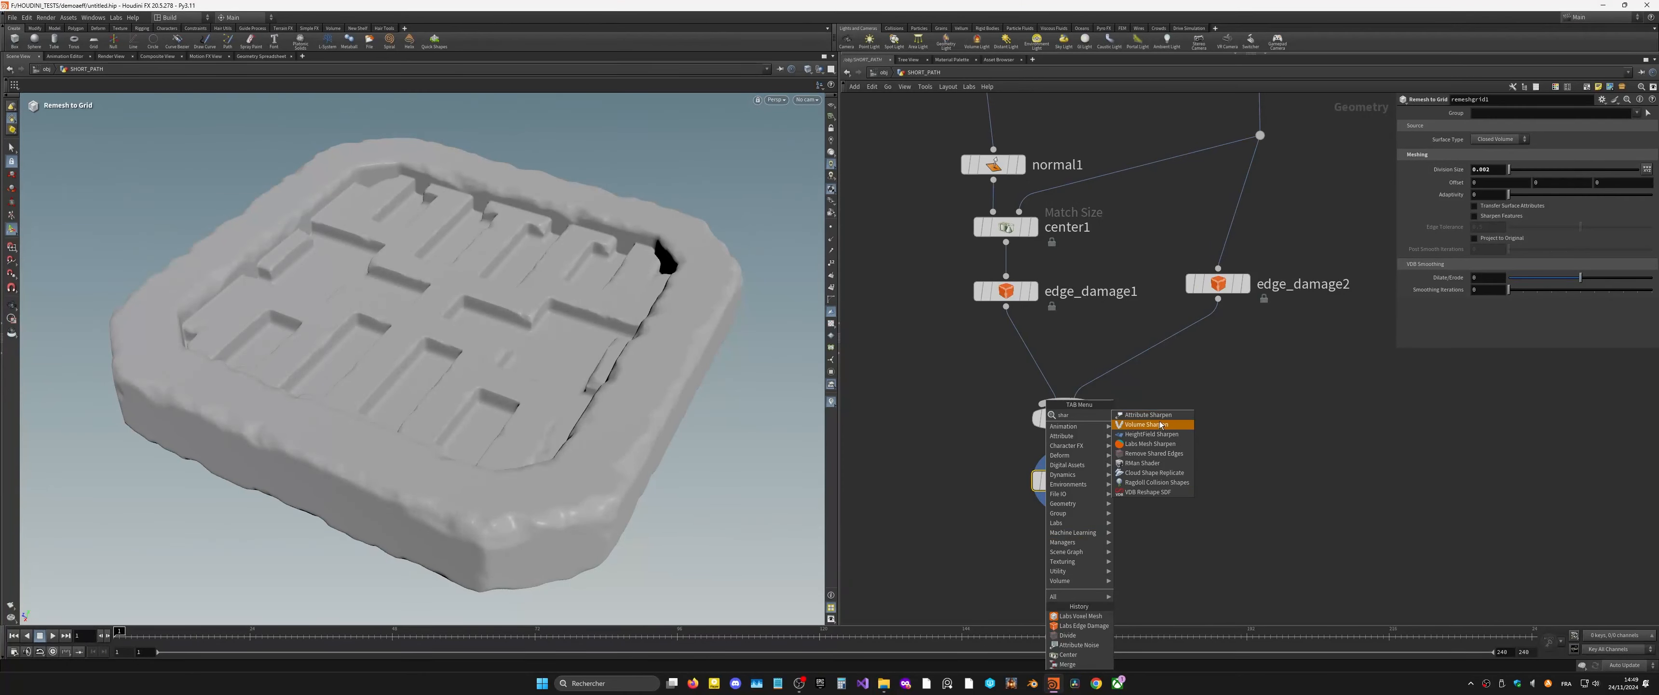
{"action": "left_click", "coordinate": [1150, 443]}
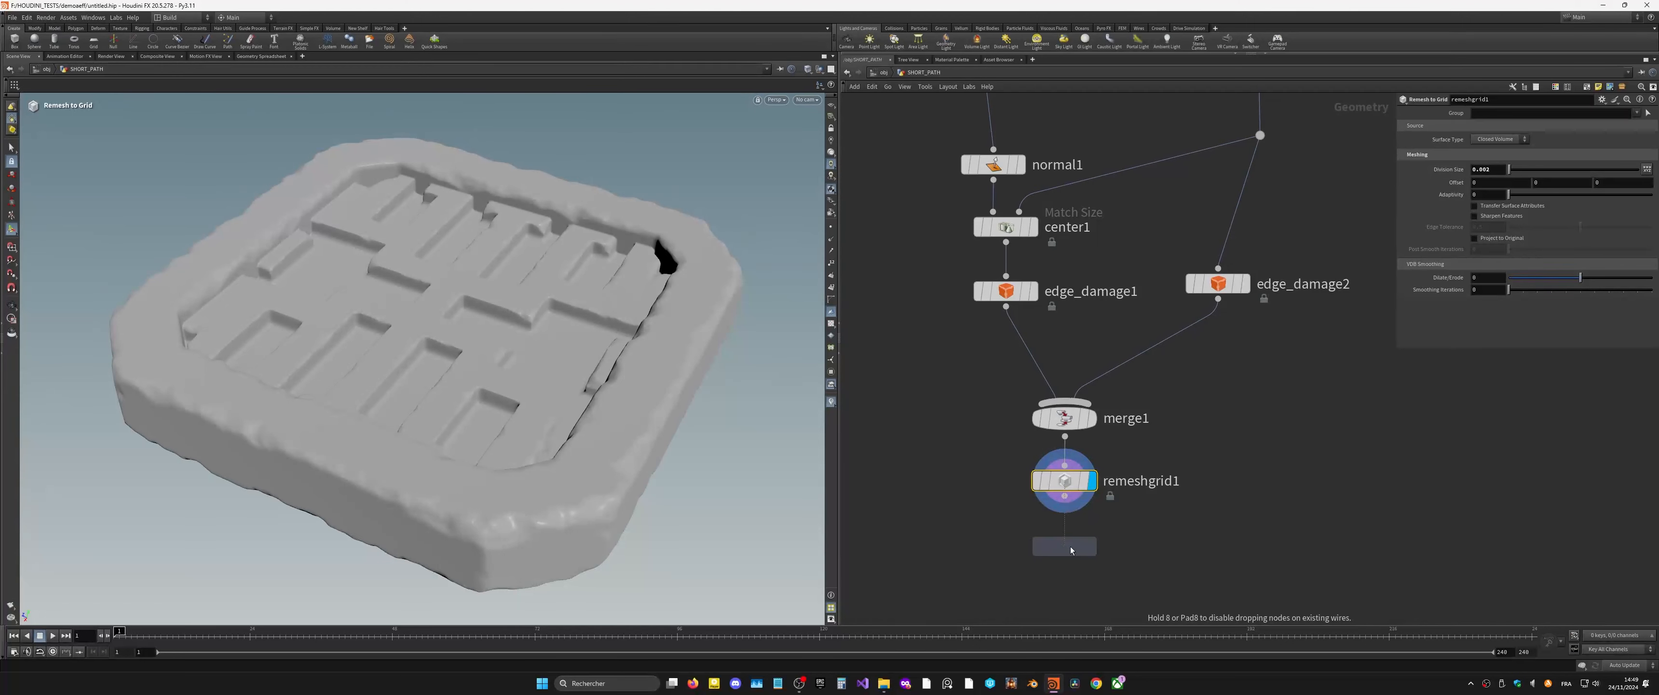
{"action": "left_click", "coordinate": [1087, 538]}
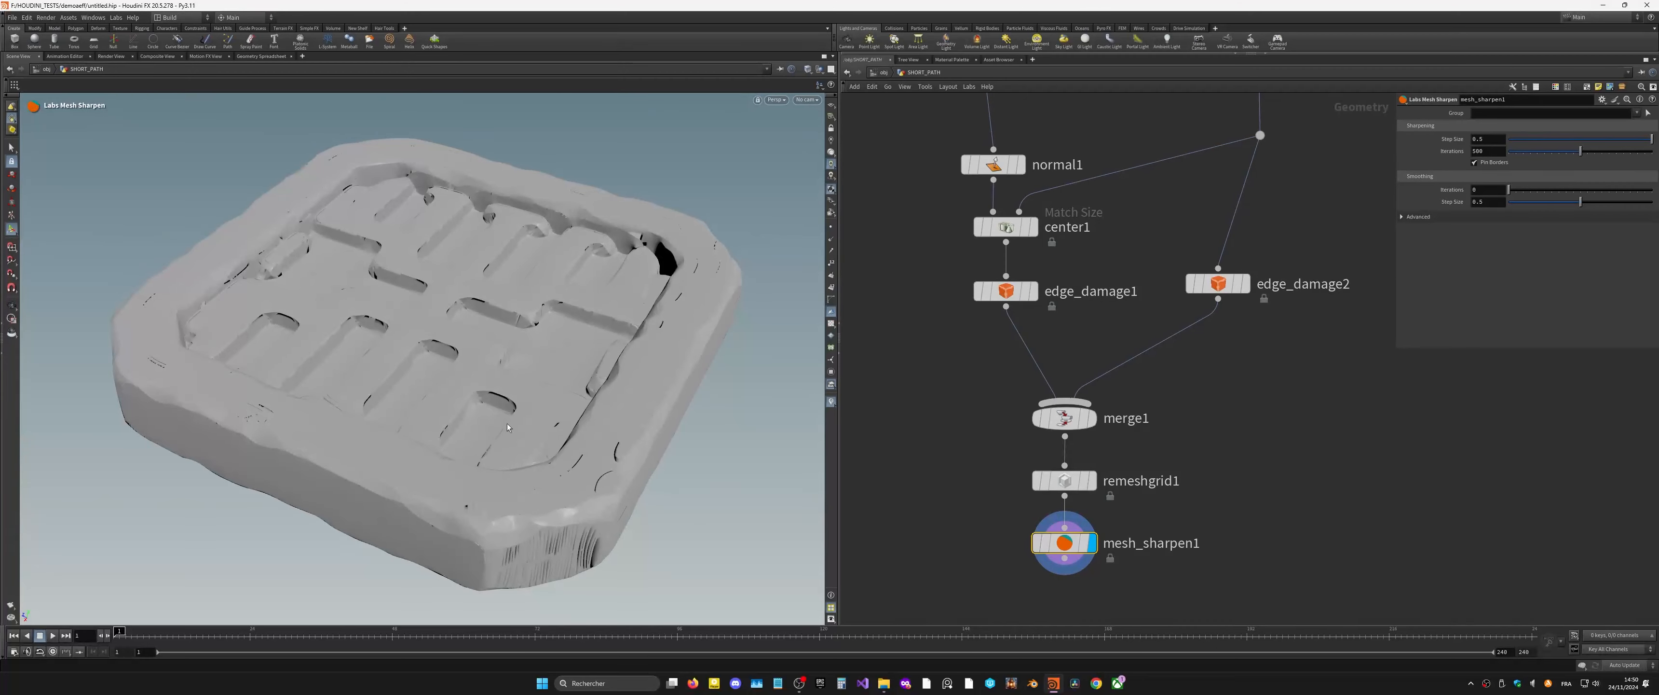
Step: Lower mesh_sharpen1's sharpening step size to about 0.045 and set its smoothing iterations to 27
{"action": "mouse_move", "coordinate": [500, 404]}
{"action": "right_mouse_down", "text": "alt"}
{"action": "mouse_move", "coordinate": [1163, 316]}
{"action": "mouse_move", "coordinate": [1341, 272]}
{"action": "mouse_move", "coordinate": [532, 411]}
{"action": "right_mouse_up", "text": "alt"}
{"action": "mouse_move", "coordinate": [587, 411]}
{"action": "middle_mouse_down", "text": "alt"}
{"action": "mouse_move", "coordinate": [553, 419]}
{"action": "mouse_move", "coordinate": [577, 417]}
{"action": "middle_mouse_up", "text": "alt"}
{"action": "left_click_drag", "start_coordinate": [577, 417], "coordinate": [618, 426], "text": "alt"}
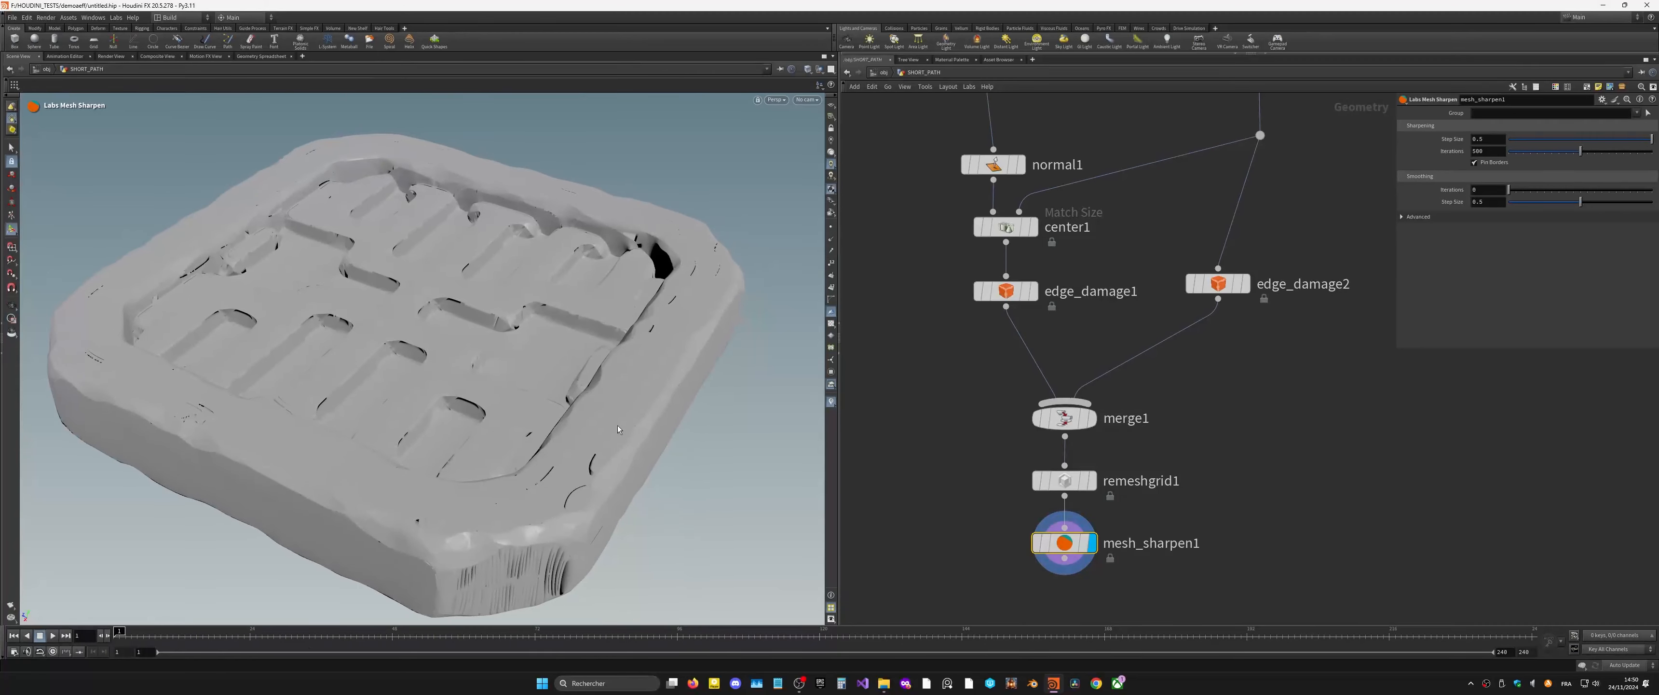
{"action": "left_click", "coordinate": [1521, 140]}
{"action": "left_click", "coordinate": [1547, 190]}
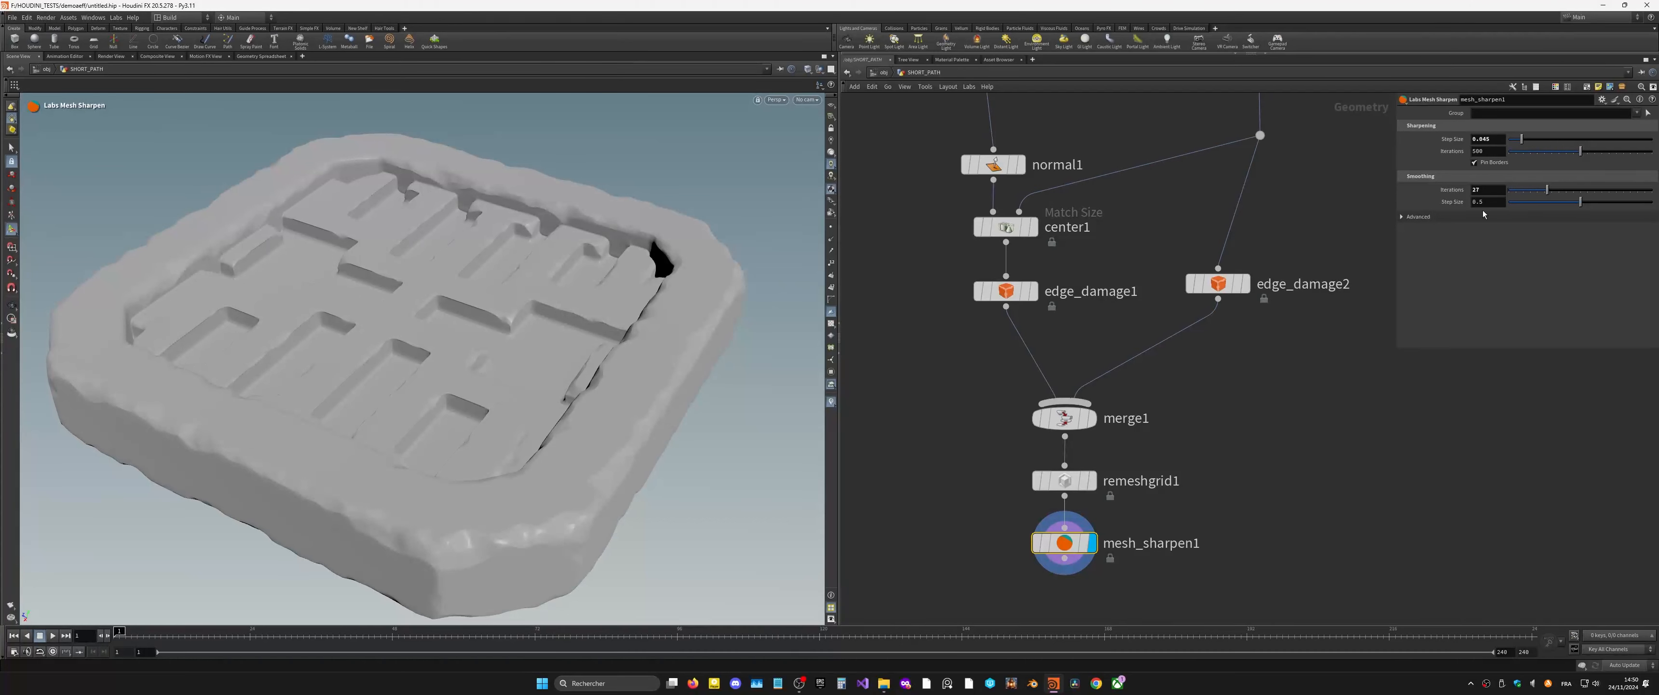
Step: Try a sharpening step size of about 0.219 on mesh_sharpen1 and inspect the tile's edge up close with its wireframe shown
{"action": "left_click_drag", "start_coordinate": [1517, 144], "coordinate": [1572, 157]}
{"action": "key", "text": "shift+w"}
{"action": "right_click_drag", "start_coordinate": [579, 554], "coordinate": [996, 431], "text": "alt"}
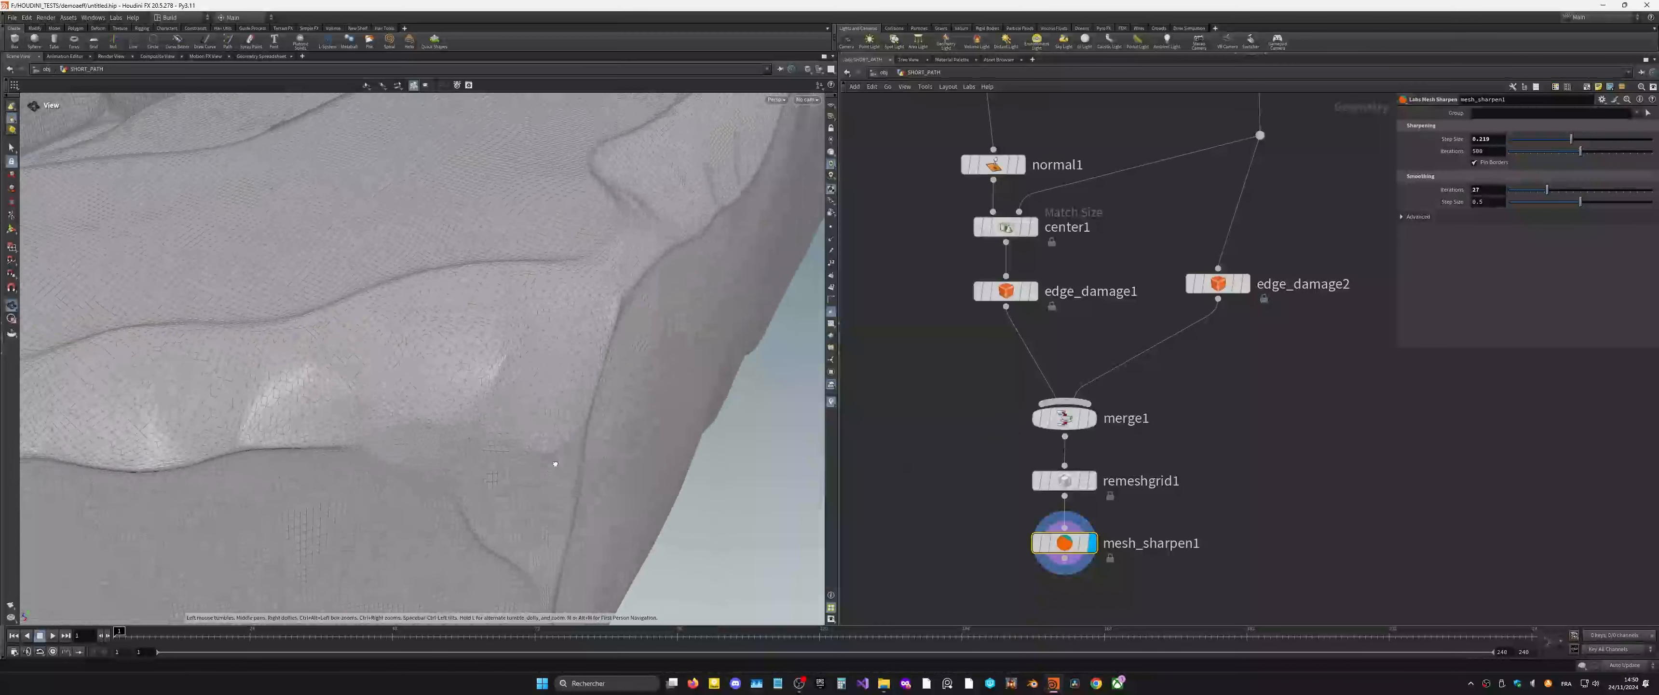
{"action": "left_click_drag", "start_coordinate": [547, 399], "coordinate": [772, 380], "text": "alt"}
Step: Try a larger sharpening step size of about 0.401 on mesh_sharpen1 and check the worn edge and whole tile
{"action": "left_click_drag", "start_coordinate": [1572, 139], "coordinate": [1646, 142]}
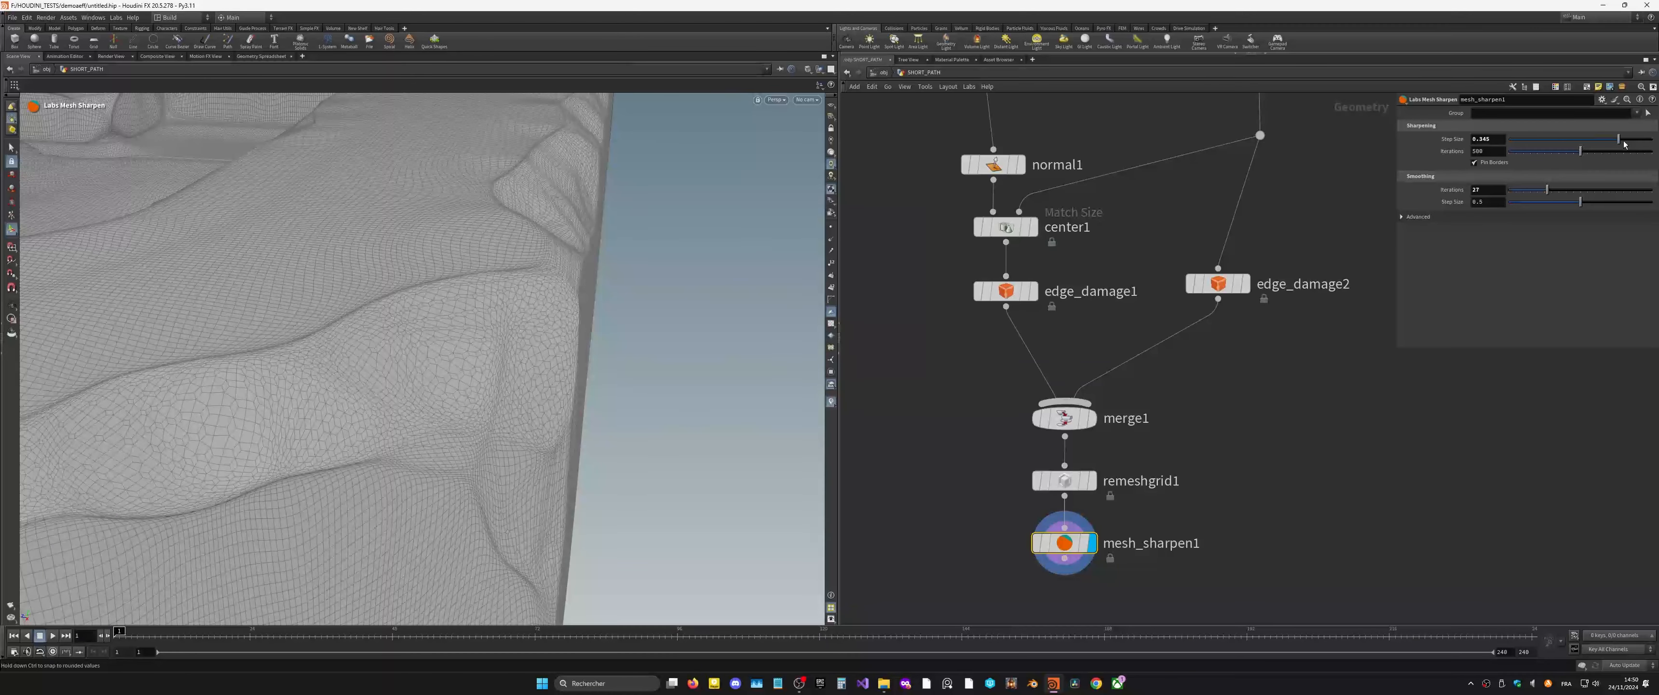
{"action": "left_click_drag", "start_coordinate": [497, 330], "coordinate": [502, 302], "text": "alt"}
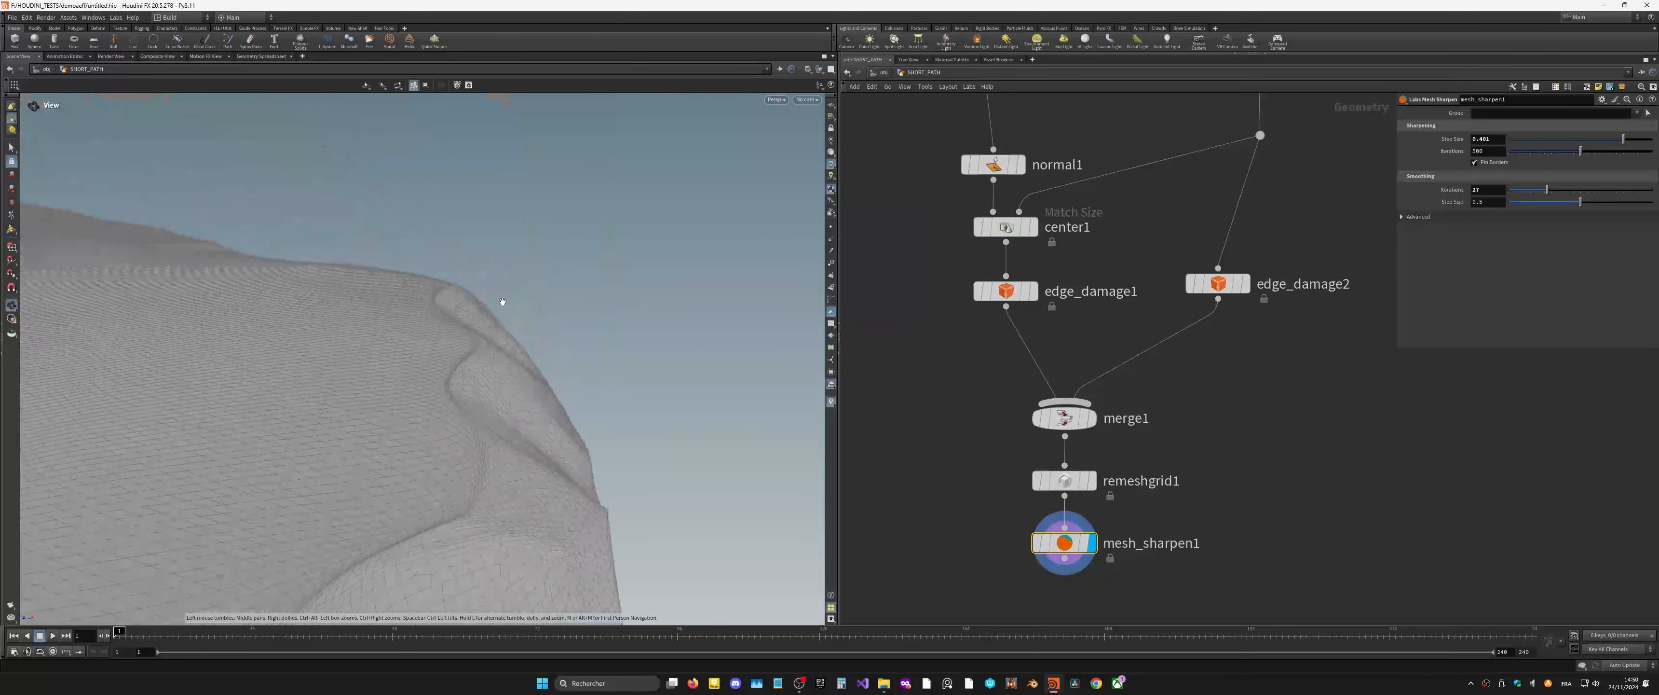
{"action": "left_click_drag", "start_coordinate": [461, 374], "coordinate": [560, 406]}
{"action": "scroll", "coordinate": [515, 361], "scroll_direction": "down", "scroll_amount": 4}
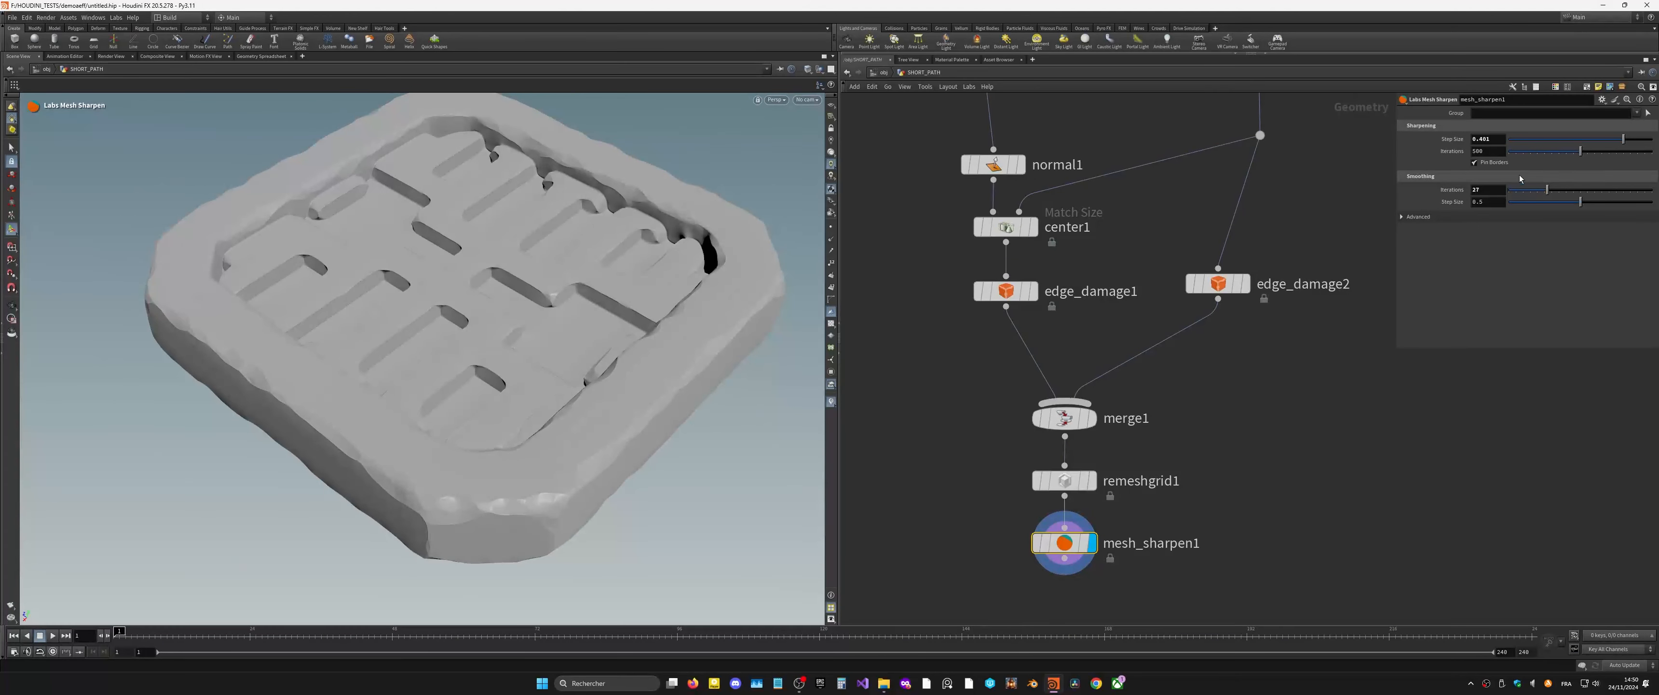
Step: Set mesh_sharpen1's sharpening step size to about 0.091 and its smoothing iterations to 20
{"action": "left_click_drag", "start_coordinate": [1543, 140], "coordinate": [1534, 140]}
{"action": "left_click_drag", "start_coordinate": [1547, 190], "coordinate": [1538, 192]}
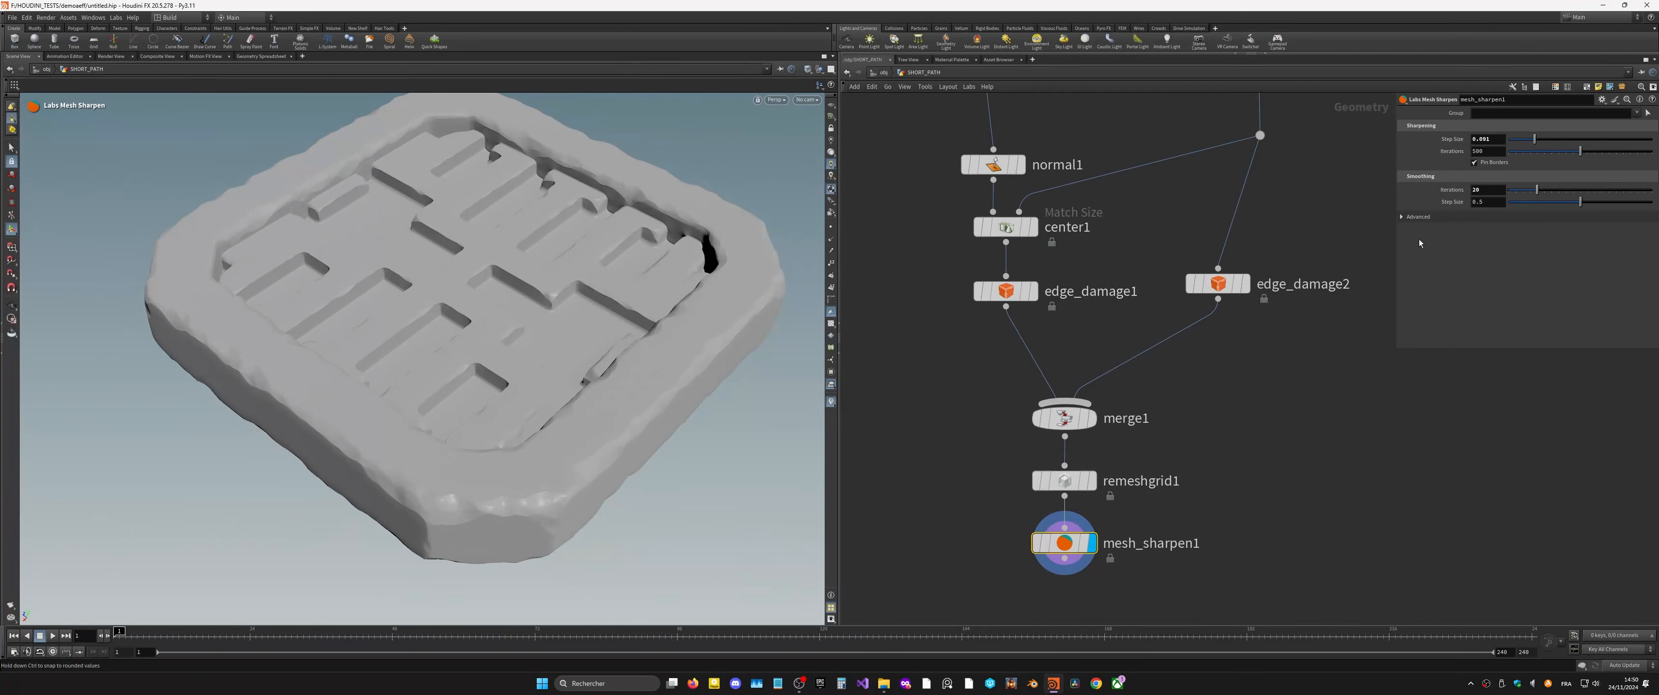
{"action": "mouse_move", "coordinate": [1024, 513]}
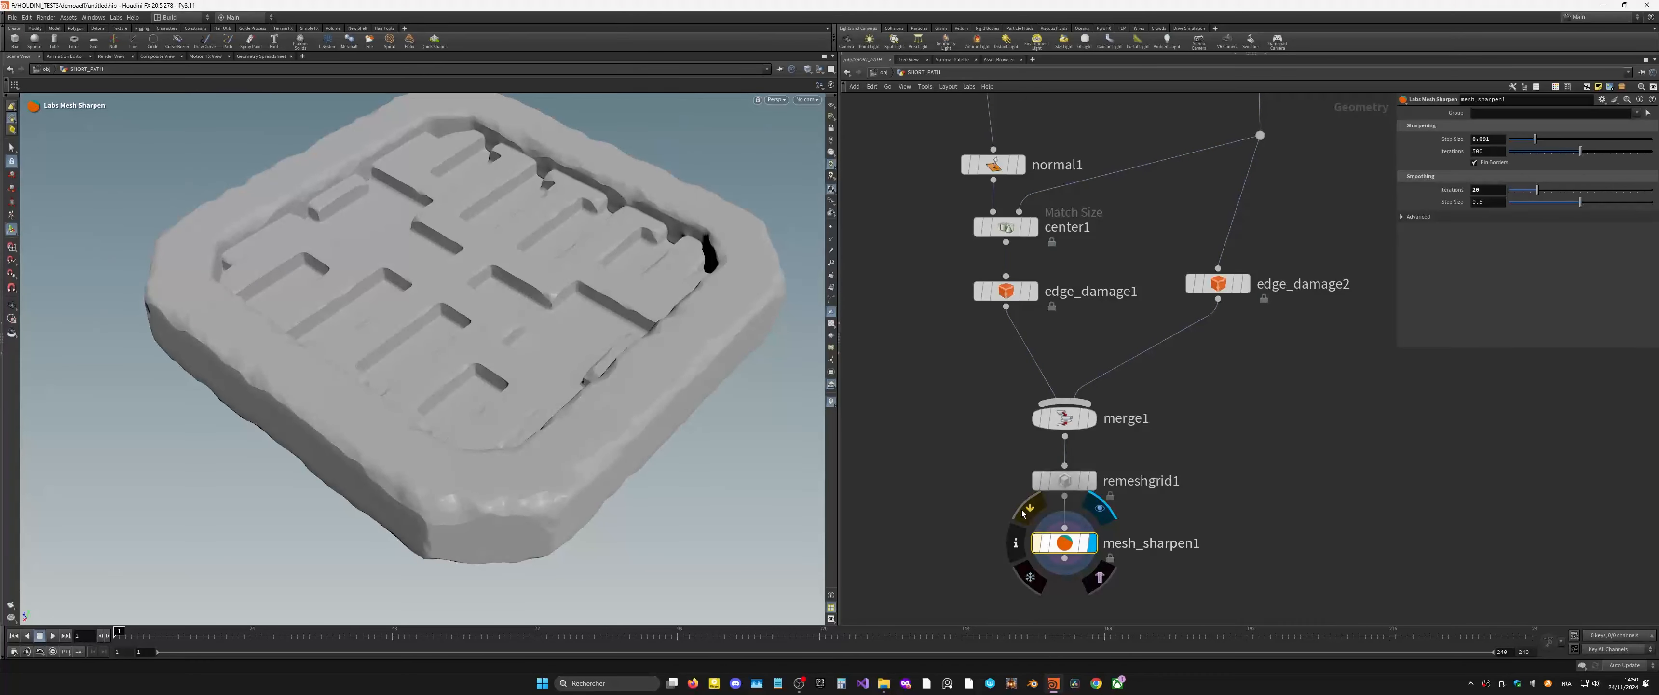
{"action": "key", "text": "Escape"}
{"action": "right_click_drag", "start_coordinate": [603, 361], "coordinate": [532, 385]}
{"action": "left_click_drag", "start_coordinate": [567, 458], "coordinate": [534, 356]}
{"action": "scroll", "coordinate": [534, 356], "scroll_direction": "up", "scroll_amount": 4}
{"action": "scroll", "coordinate": [534, 357], "scroll_direction": "down", "scroll_amount": 2}
Step: Read the point and polygon counts in mesh_sharpen1's node information
{"action": "middle_click_drag", "start_coordinate": [1235, 570], "coordinate": [1196, 443]}
{"action": "left_click", "coordinate": [974, 424]}
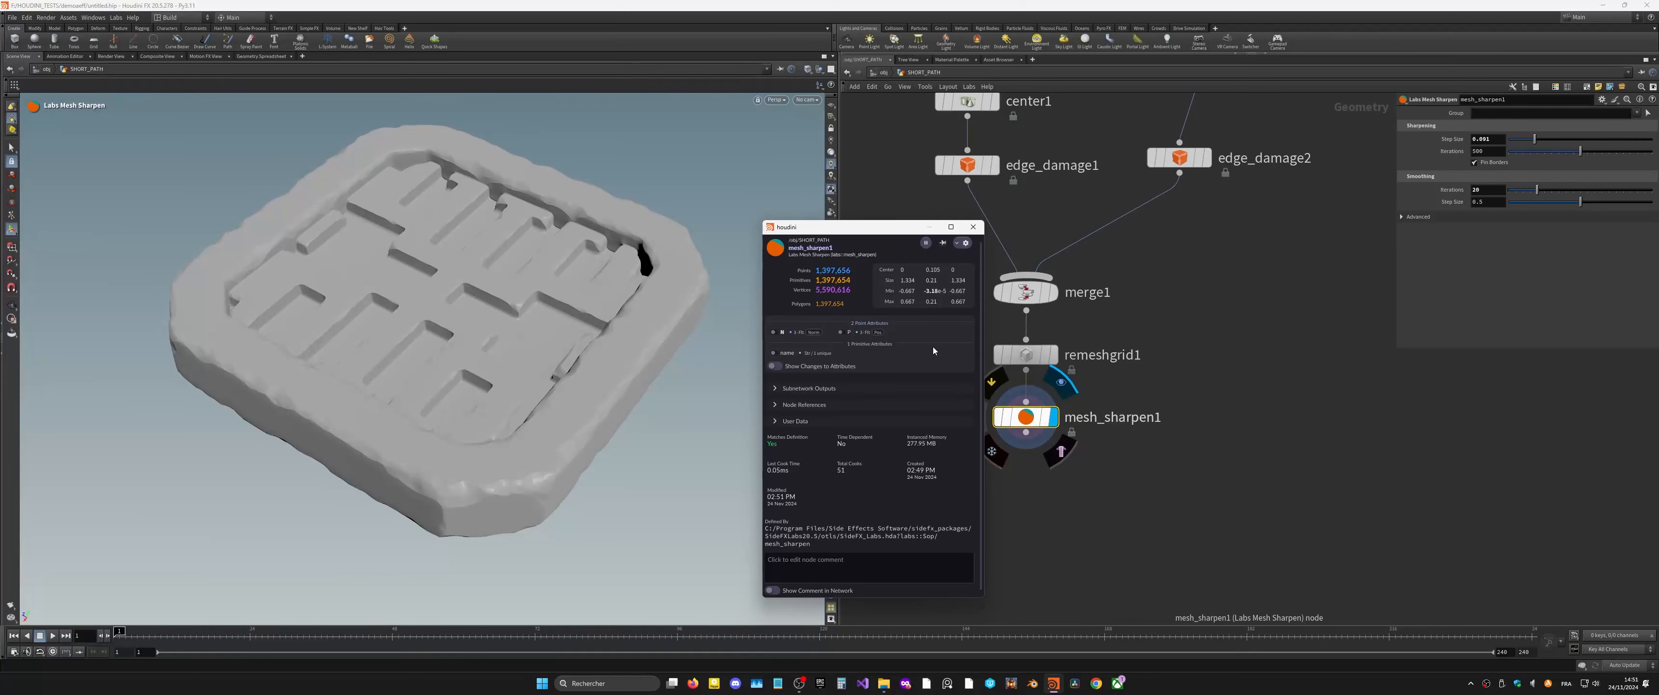
{"action": "left_click", "coordinate": [971, 227]}
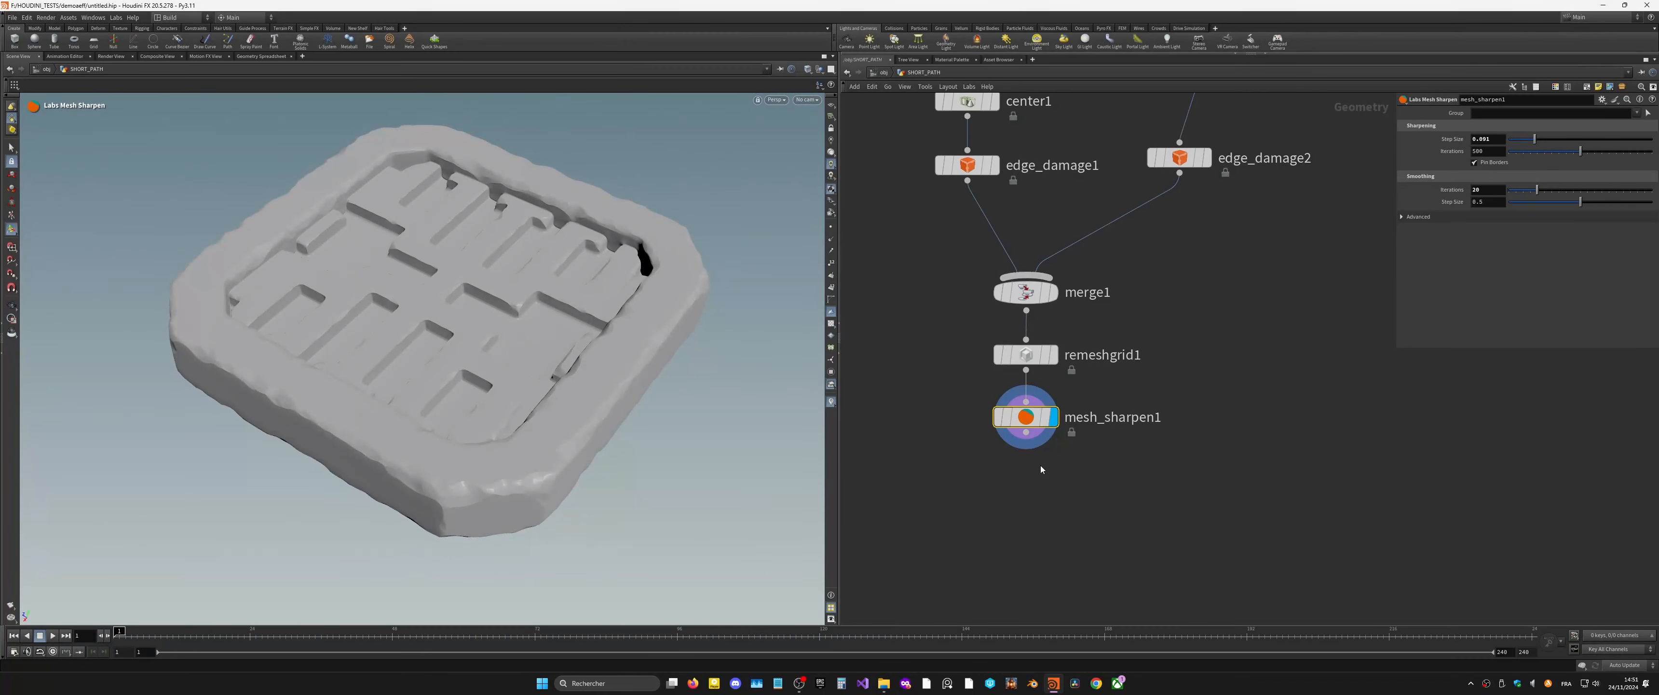
Step: Save the scene file
{"action": "middle_click_drag", "start_coordinate": [1004, 485], "coordinate": [1019, 465]}
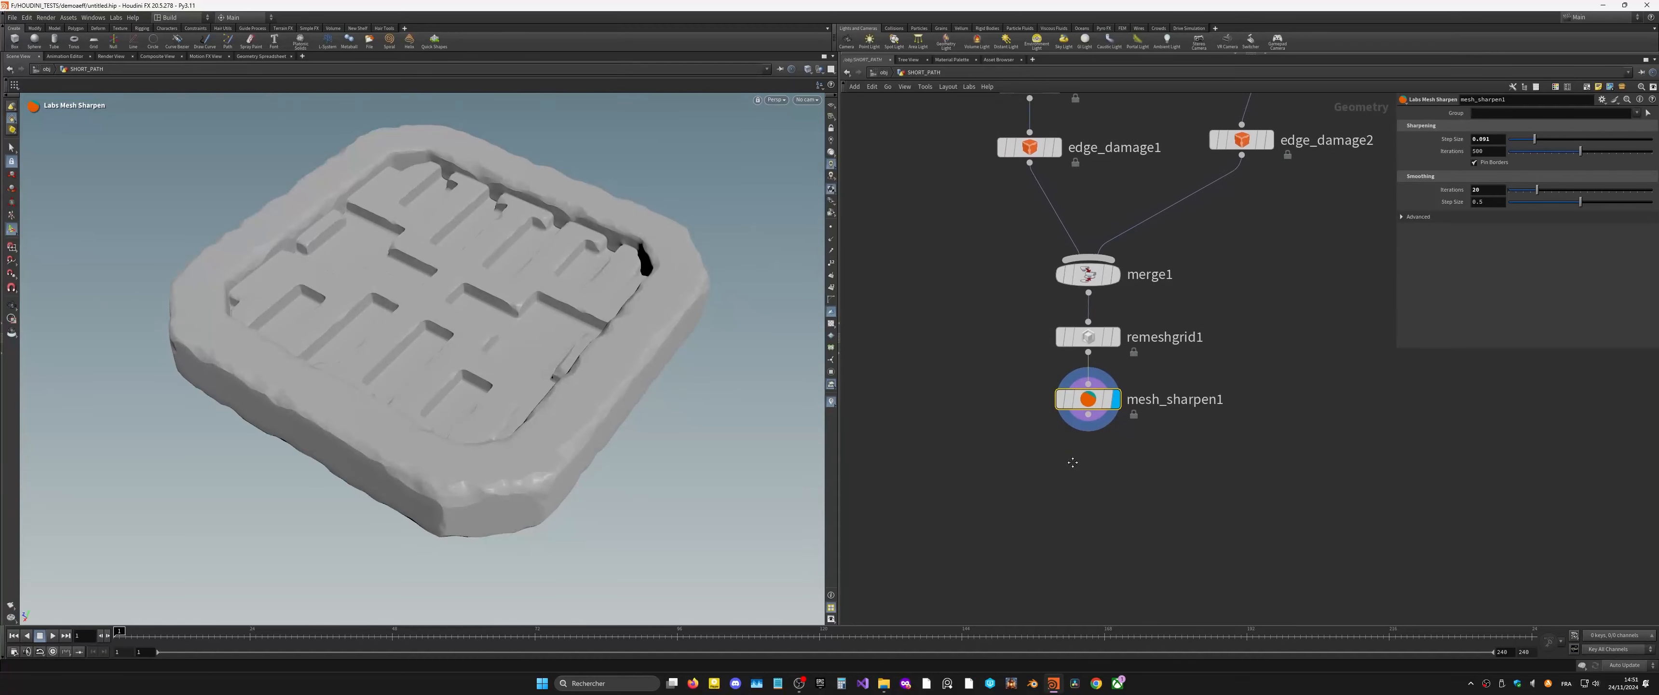
{"action": "key", "text": "ctrl+s"}
{"action": "left_click_drag", "start_coordinate": [1146, 317], "coordinate": [932, 528]}
{"action": "left_click", "coordinate": [1038, 463]}
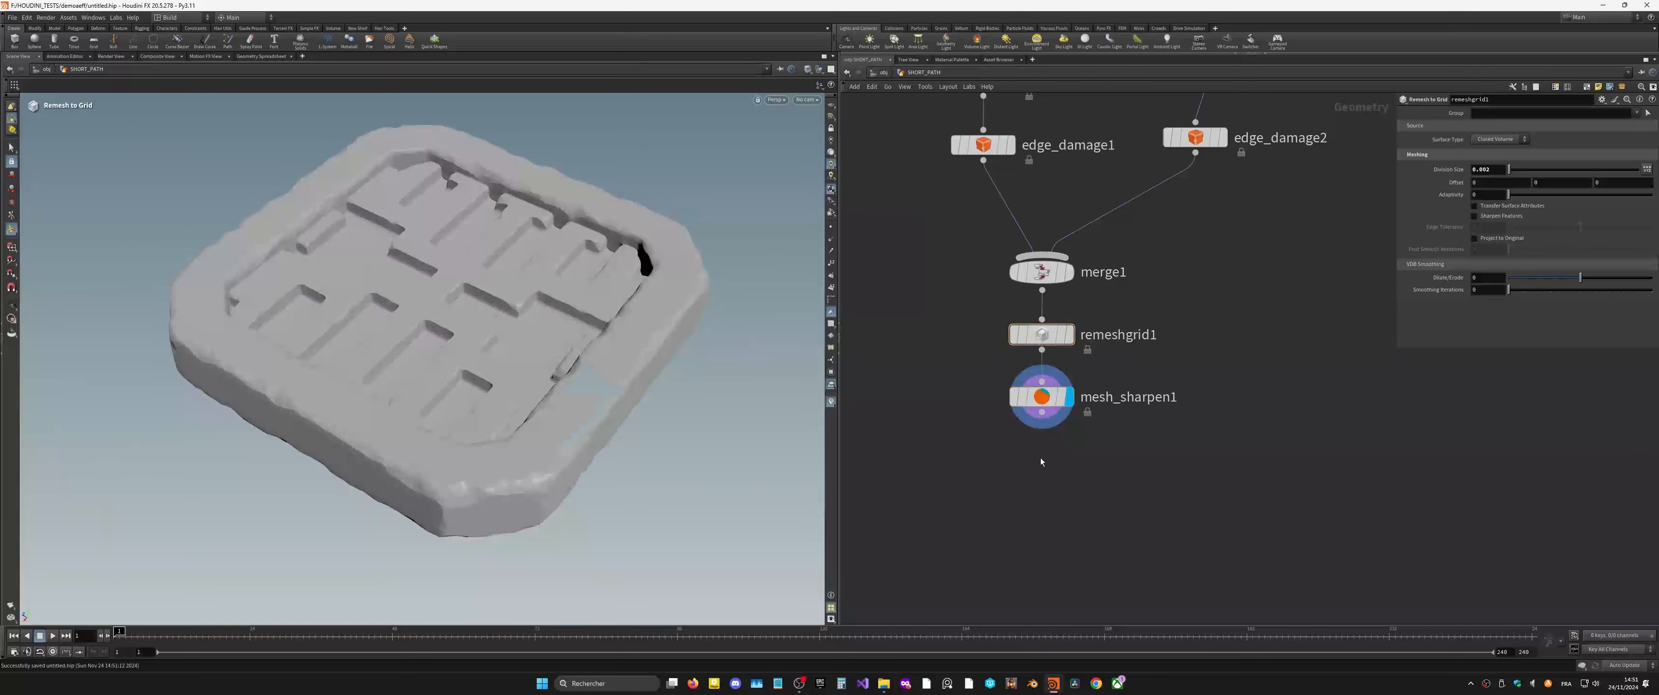
Step: Add a Null node fed by mesh_sharpen1, name it HIGH, and place it off to one side below
{"action": "scroll", "coordinate": [1029, 445], "scroll_direction": "up", "scroll_amount": 2}
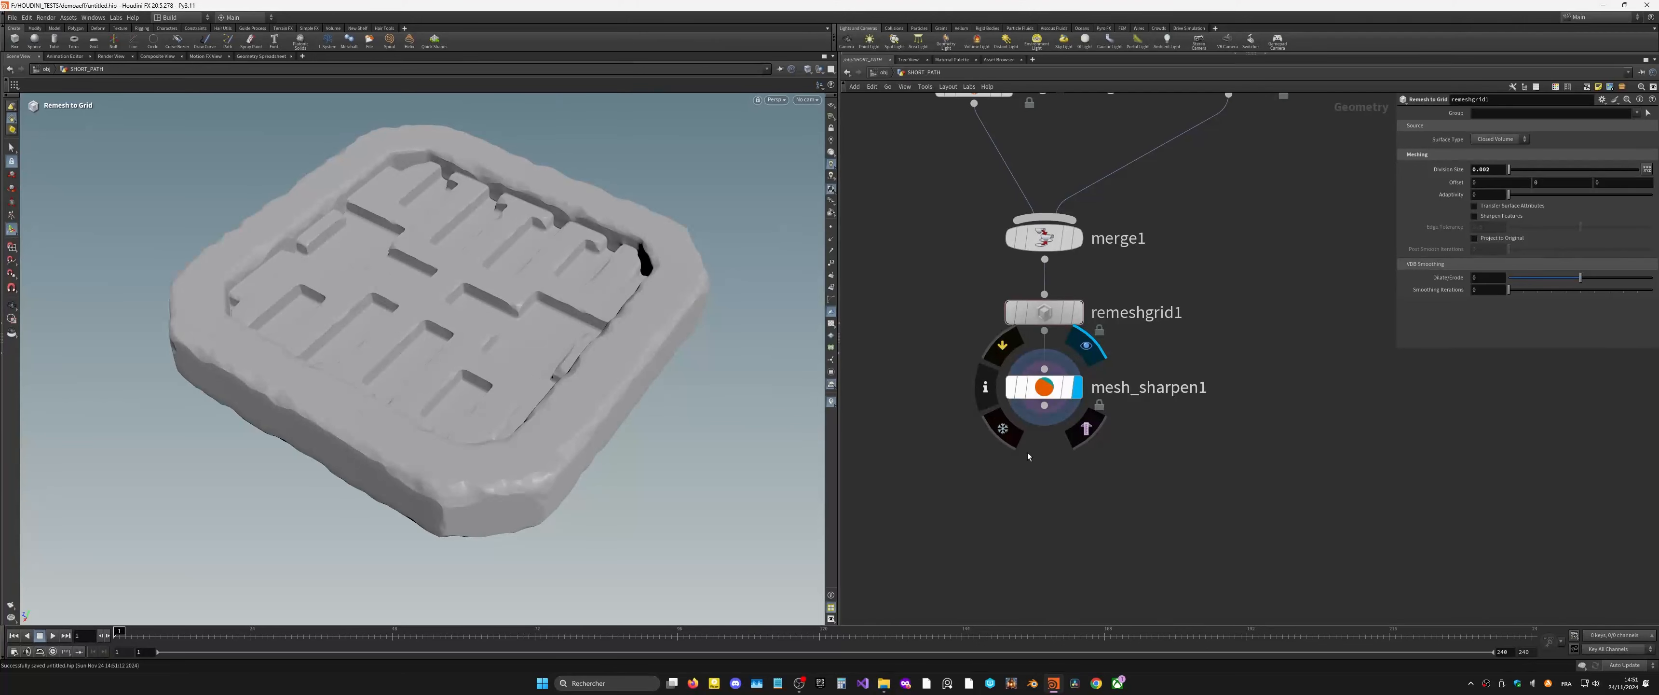
{"action": "middle_click_drag", "start_coordinate": [1068, 463], "coordinate": [1074, 446]}
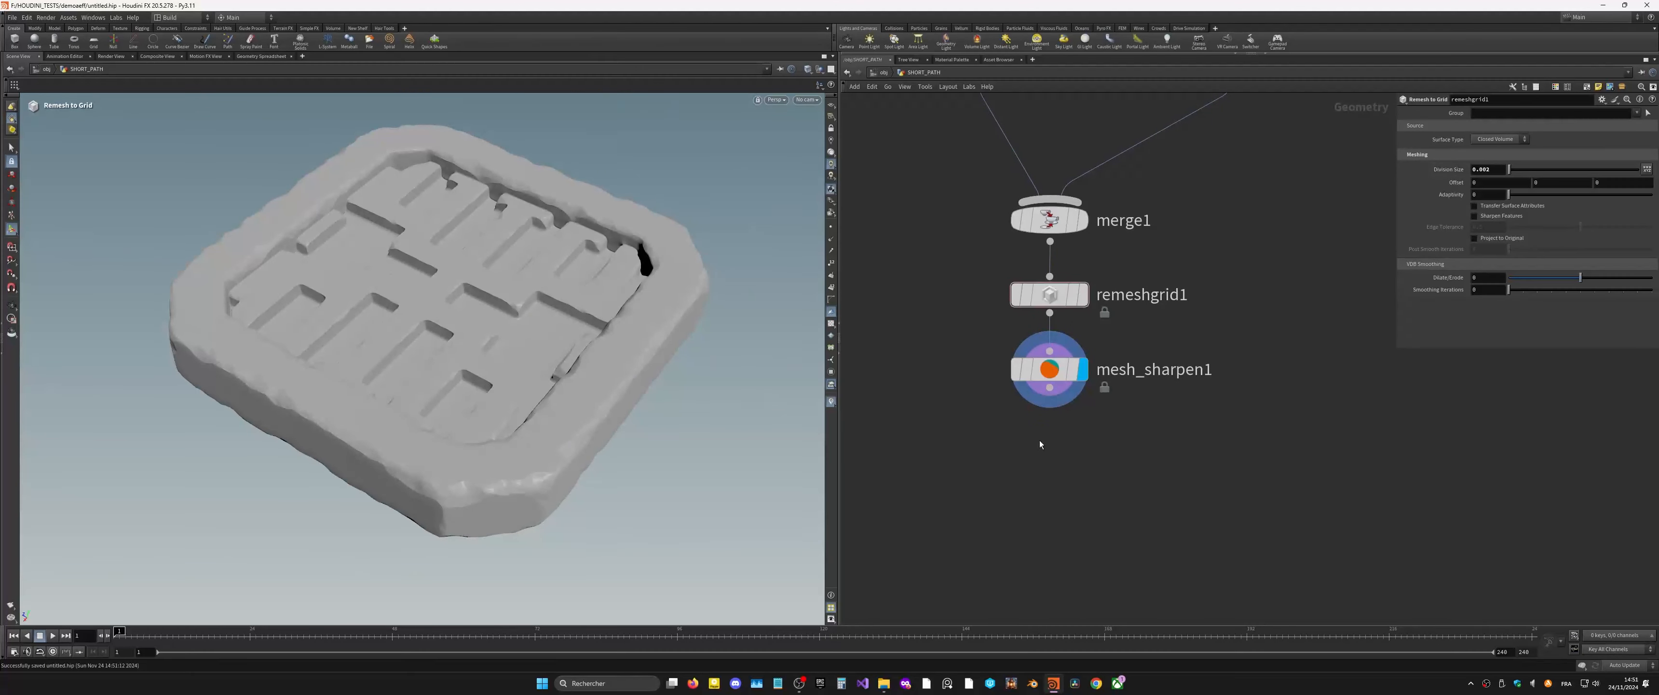
{"action": "key", "text": "Tab"}
{"action": "type", "text": "null"}
{"action": "key", "text": "Return"}
{"action": "left_click", "coordinate": [992, 490]}
{"action": "left_click_drag", "start_coordinate": [1049, 387], "coordinate": [992, 464]}
{"action": "double_click", "coordinate": [1056, 491]}
{"action": "type", "text": "HIGH"}
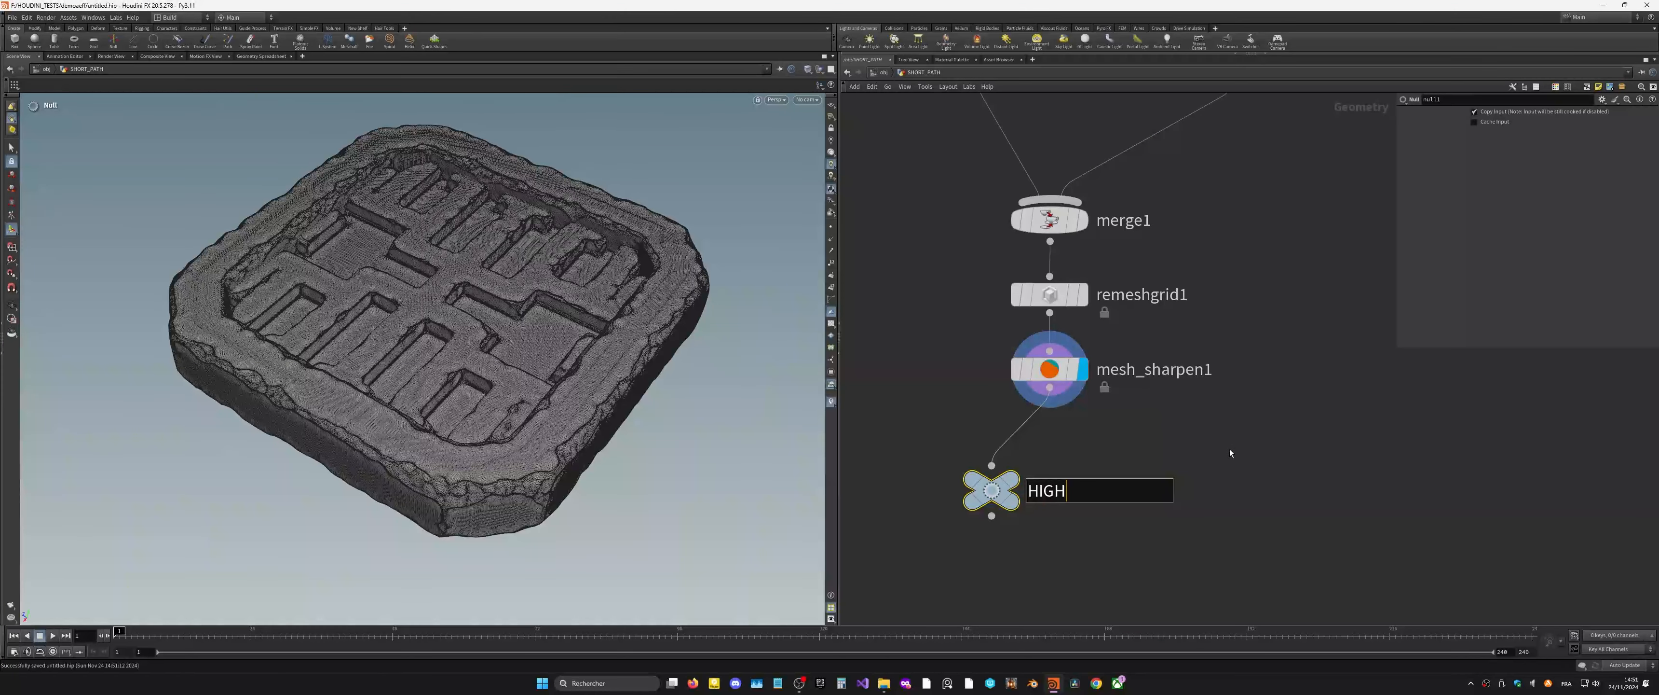
{"action": "left_click", "coordinate": [1229, 453]}
{"action": "left_click_drag", "start_coordinate": [992, 490], "coordinate": [941, 496]}
Step: Add a Labs Voxel Mesh (Remesh to Grid) node as a second branch from mesh_sharpen1 and display its result
{"action": "middle_click_drag", "start_coordinate": [1066, 473], "coordinate": [1023, 469]}
{"action": "key", "text": "Tab"}
{"action": "key", "text": "Escape"}
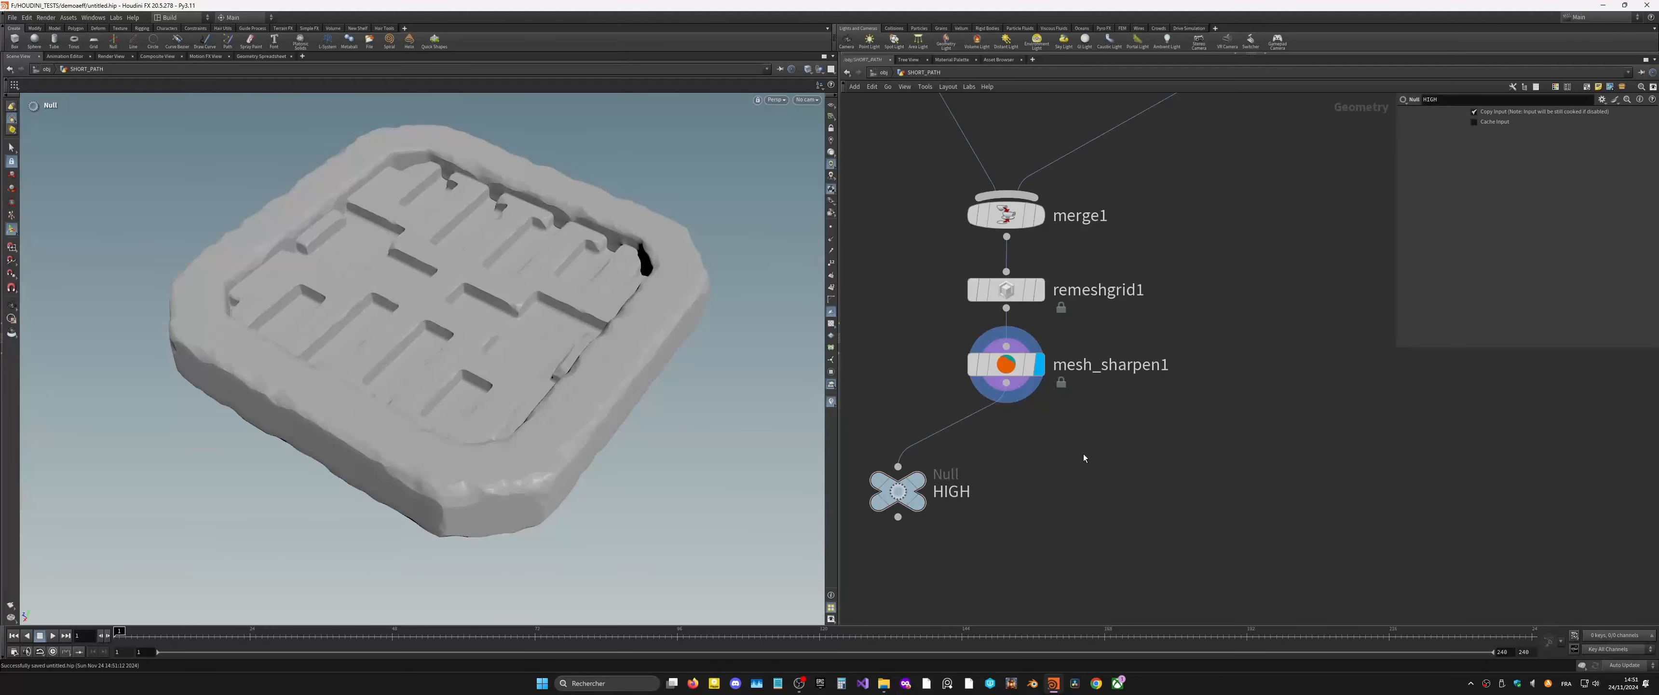
{"action": "key", "text": "Tab"}
{"action": "mouse_move", "coordinate": [1076, 458]}
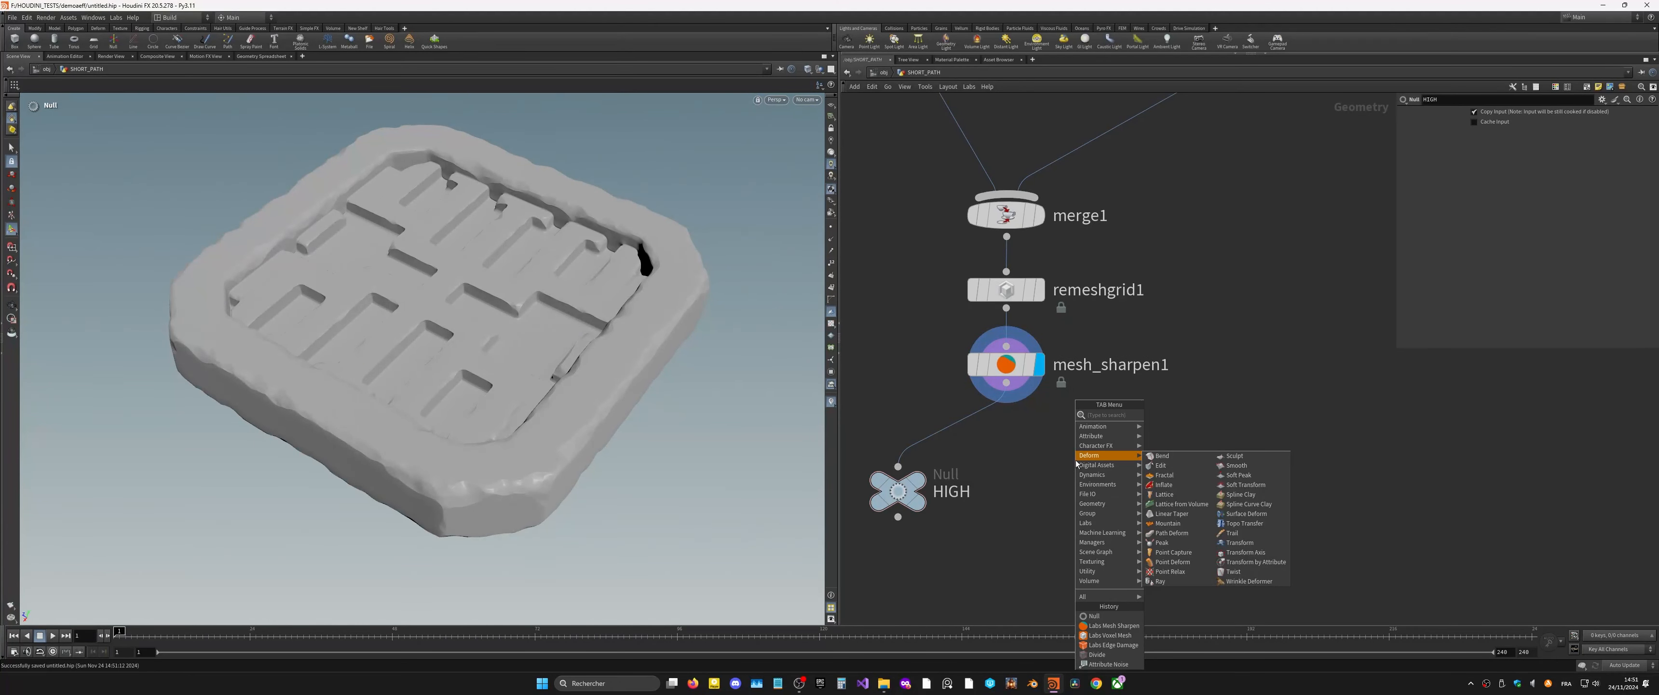
{"action": "type", "text": "vox"}
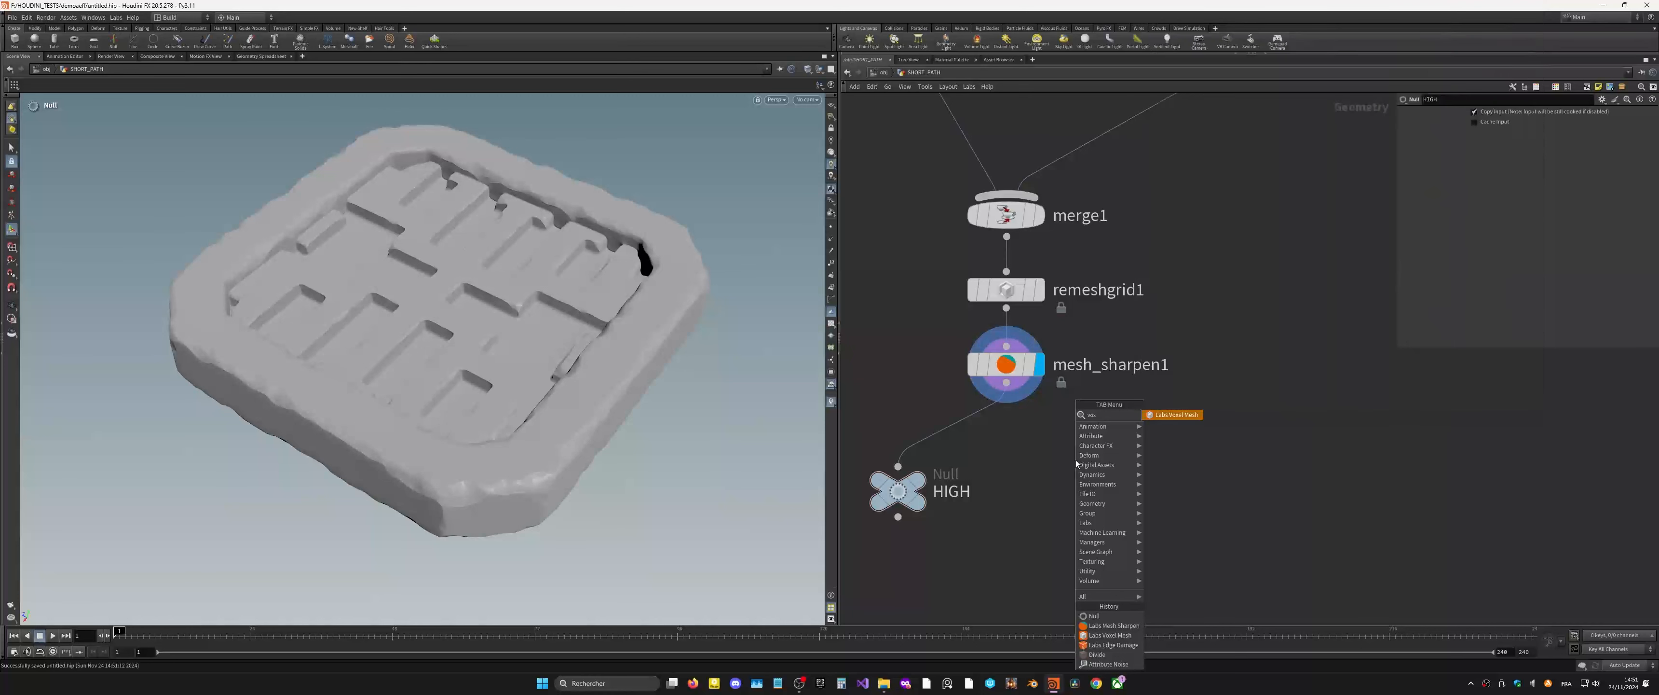
{"action": "left_click", "coordinate": [1174, 416]}
{"action": "left_click", "coordinate": [1121, 482]}
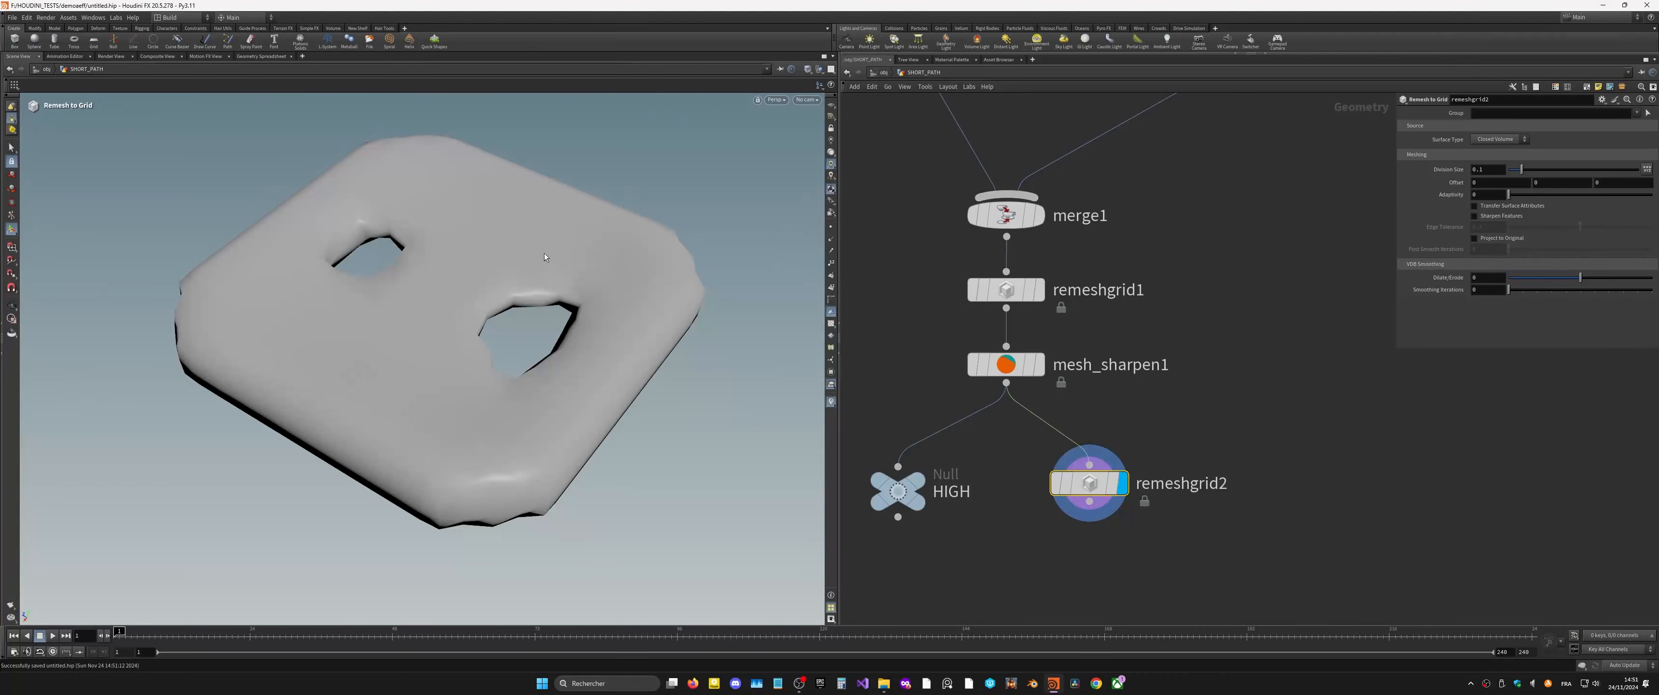
Step: Set remeshgrid2's division size to 0.01 and save the scene
{"action": "left_click", "coordinate": [1489, 170]}
{"action": "key", "text": "Return"}
{"action": "key", "text": "ctrl+s"}
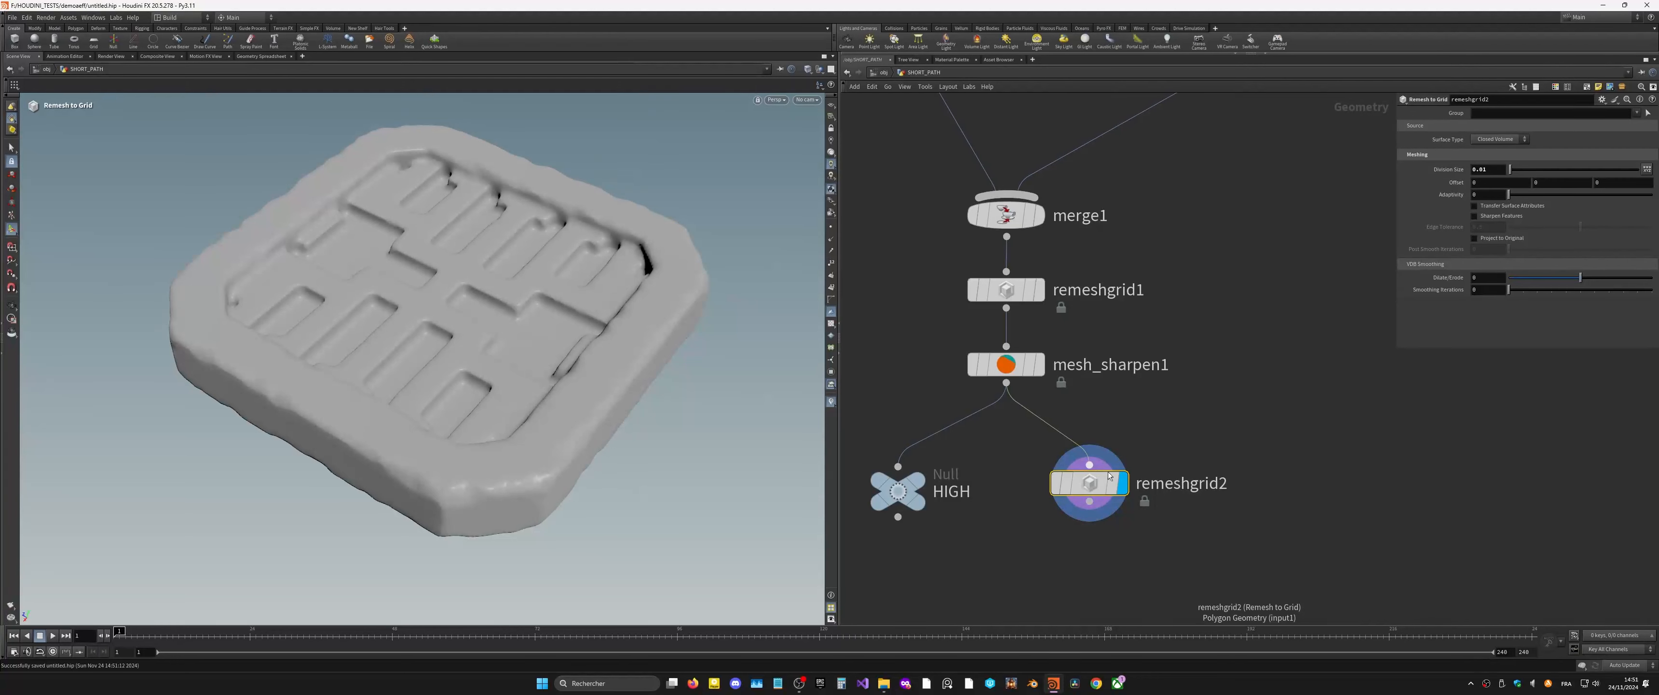
Step: Check the polygon count in remeshgrid2's node information and view its mesh with the wireframe shown
{"action": "left_click", "coordinate": [1033, 483]}
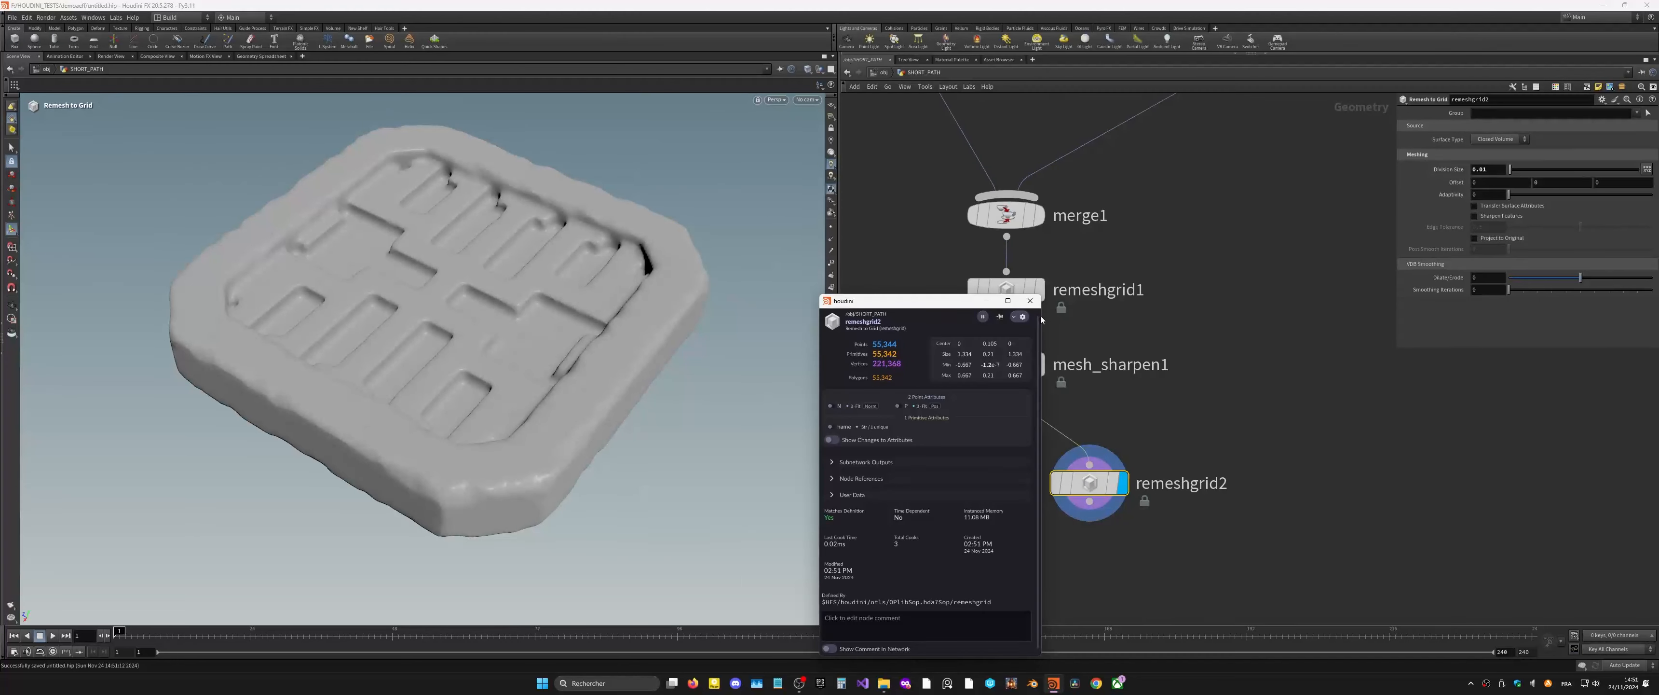
{"action": "left_click", "coordinate": [1030, 300]}
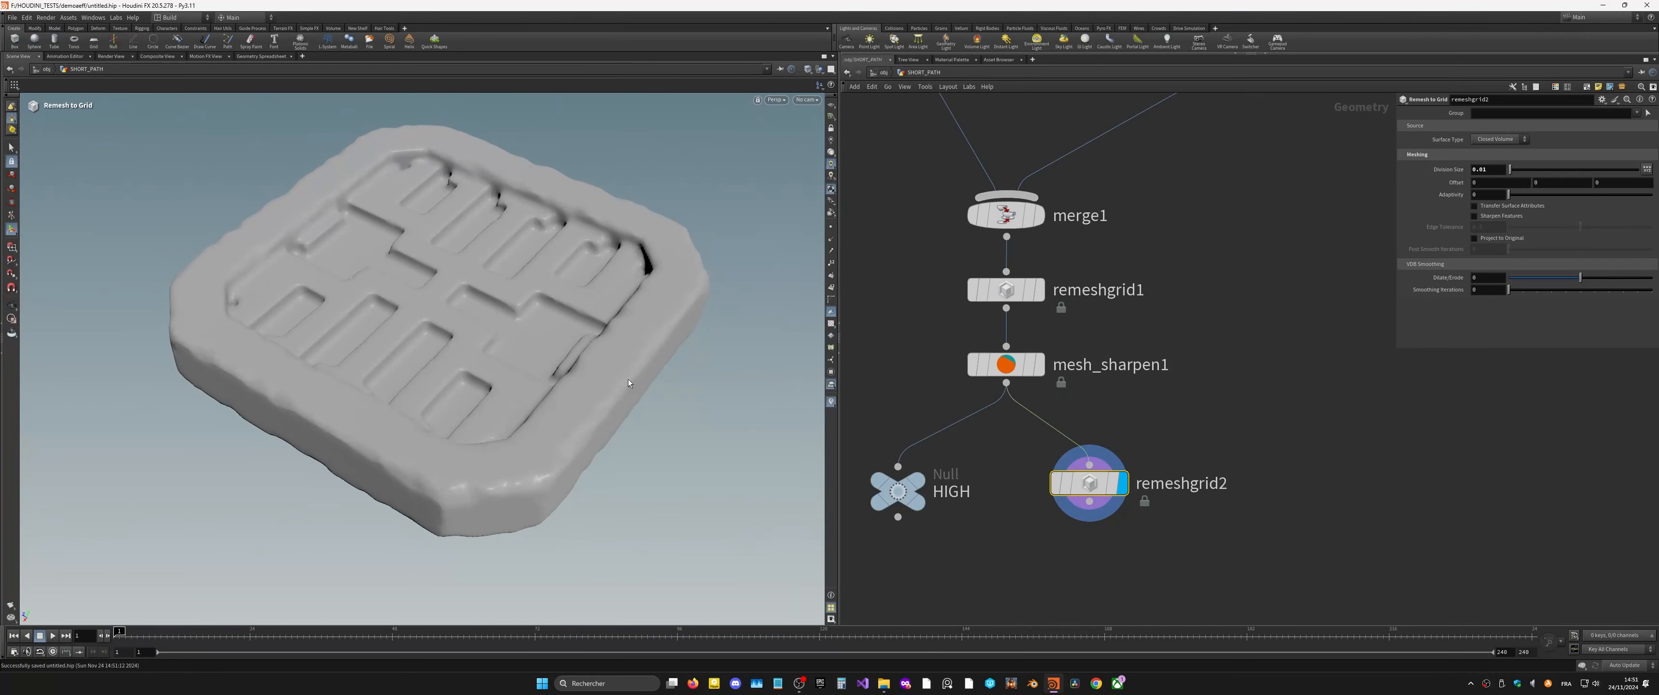
{"action": "key", "text": "shift+w"}
{"action": "left_click_drag", "start_coordinate": [596, 388], "coordinate": [610, 375], "text": "alt"}
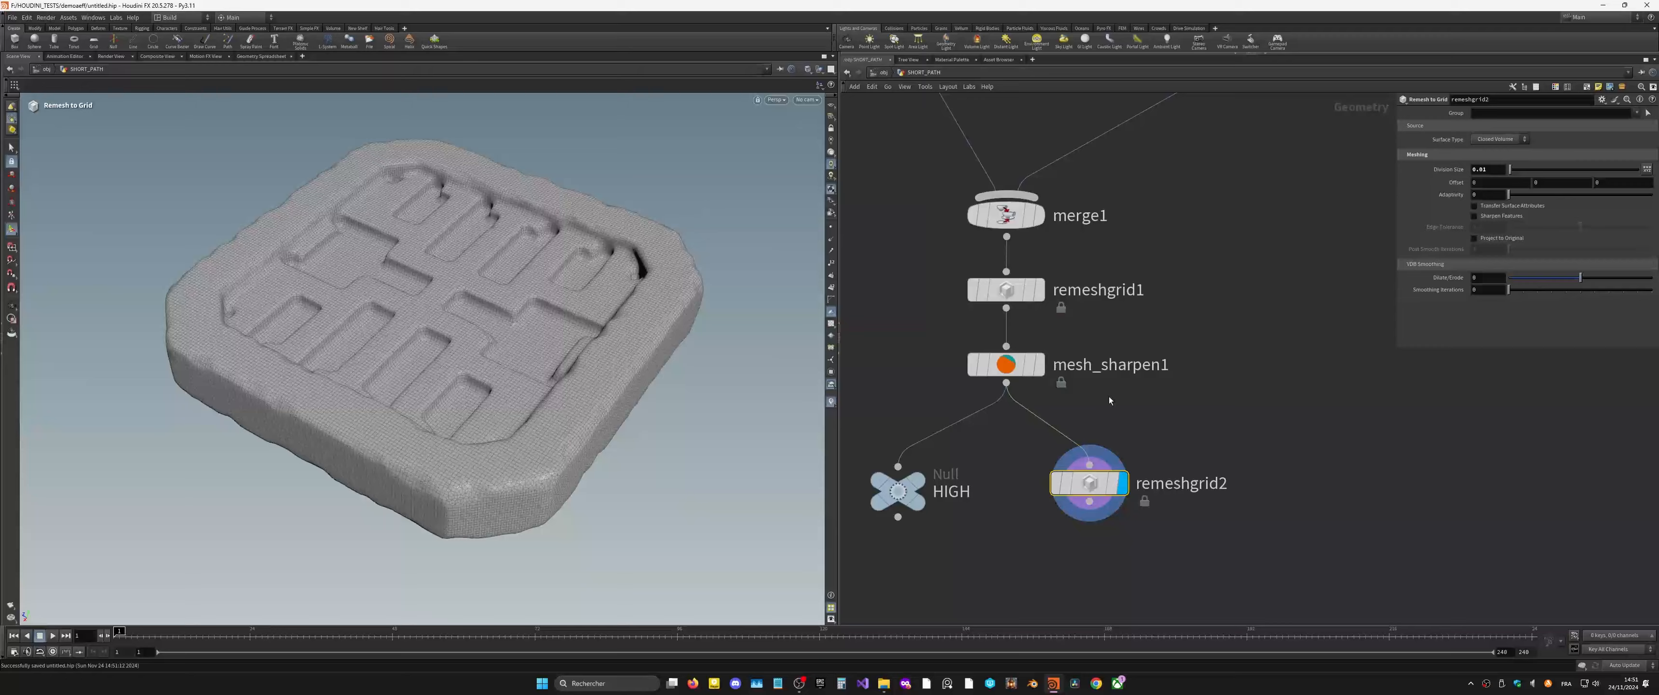
Step: Overlay mesh_sharpen1 as a template on remeshgrid2's mesh and compare the two from several angles
{"action": "left_click", "coordinate": [1029, 363]}
{"action": "right_click_drag", "start_coordinate": [567, 364], "coordinate": [745, 328], "text": "alt"}
{"action": "left_click_drag", "start_coordinate": [745, 328], "coordinate": [630, 419]}
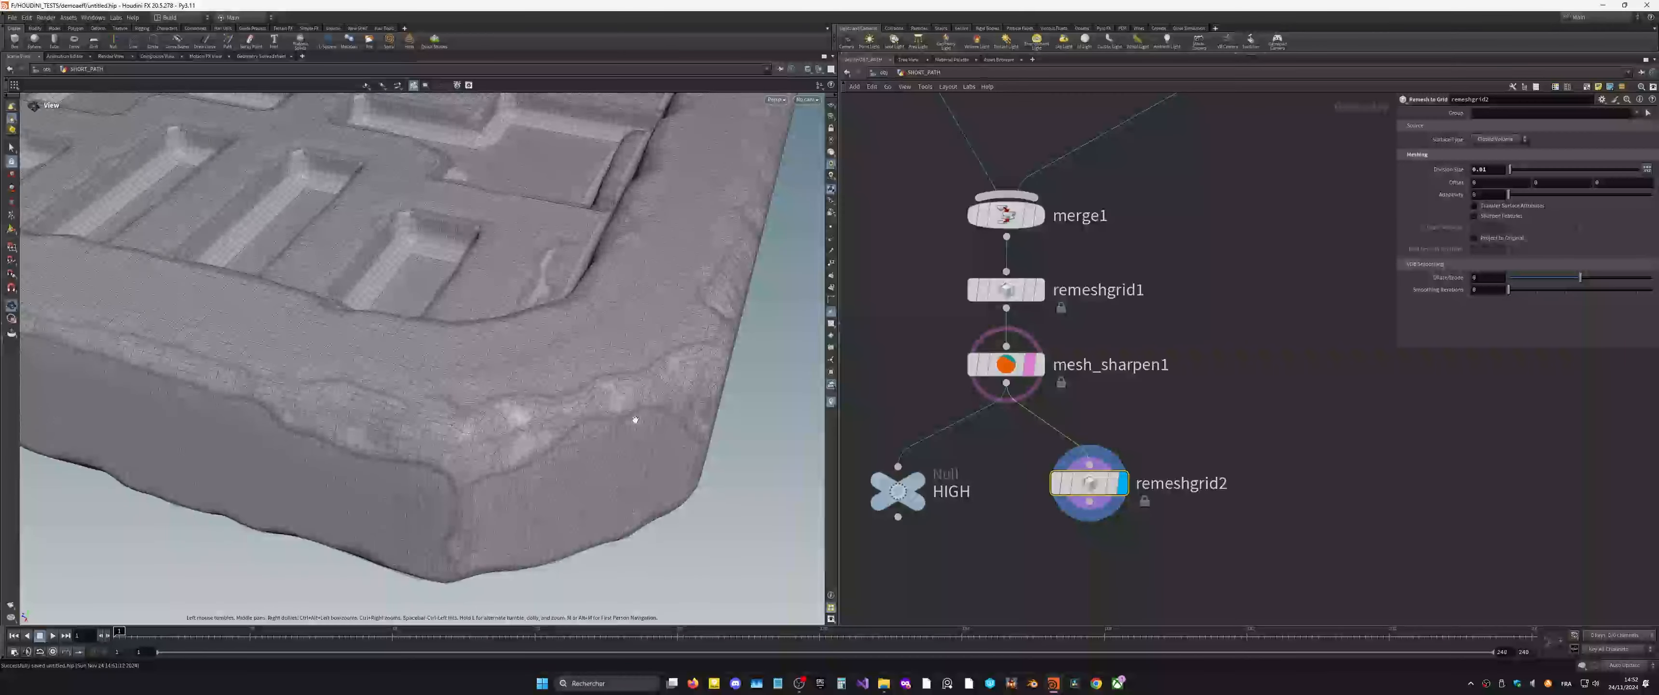
{"action": "right_click_drag", "start_coordinate": [629, 419], "coordinate": [432, 334]}
{"action": "middle_click_drag", "start_coordinate": [433, 333], "coordinate": [393, 423]}
{"action": "left_click_drag", "start_coordinate": [392, 423], "coordinate": [452, 437]}
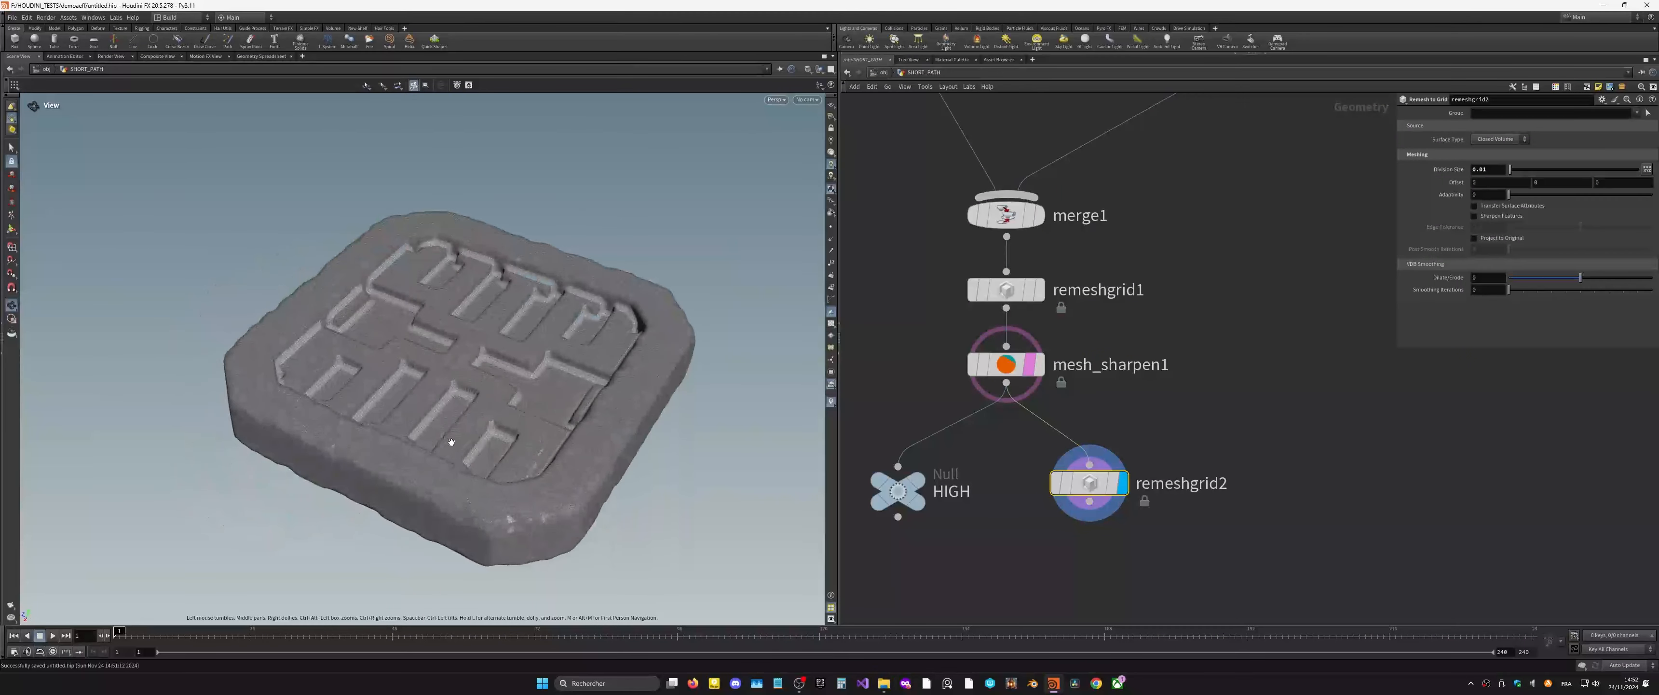
{"action": "middle_click_drag", "start_coordinate": [452, 437], "coordinate": [390, 402]}
{"action": "right_click_drag", "start_coordinate": [390, 402], "coordinate": [473, 400]}
{"action": "middle_click_drag", "start_coordinate": [472, 399], "coordinate": [568, 421]}
{"action": "key", "text": "Return"}
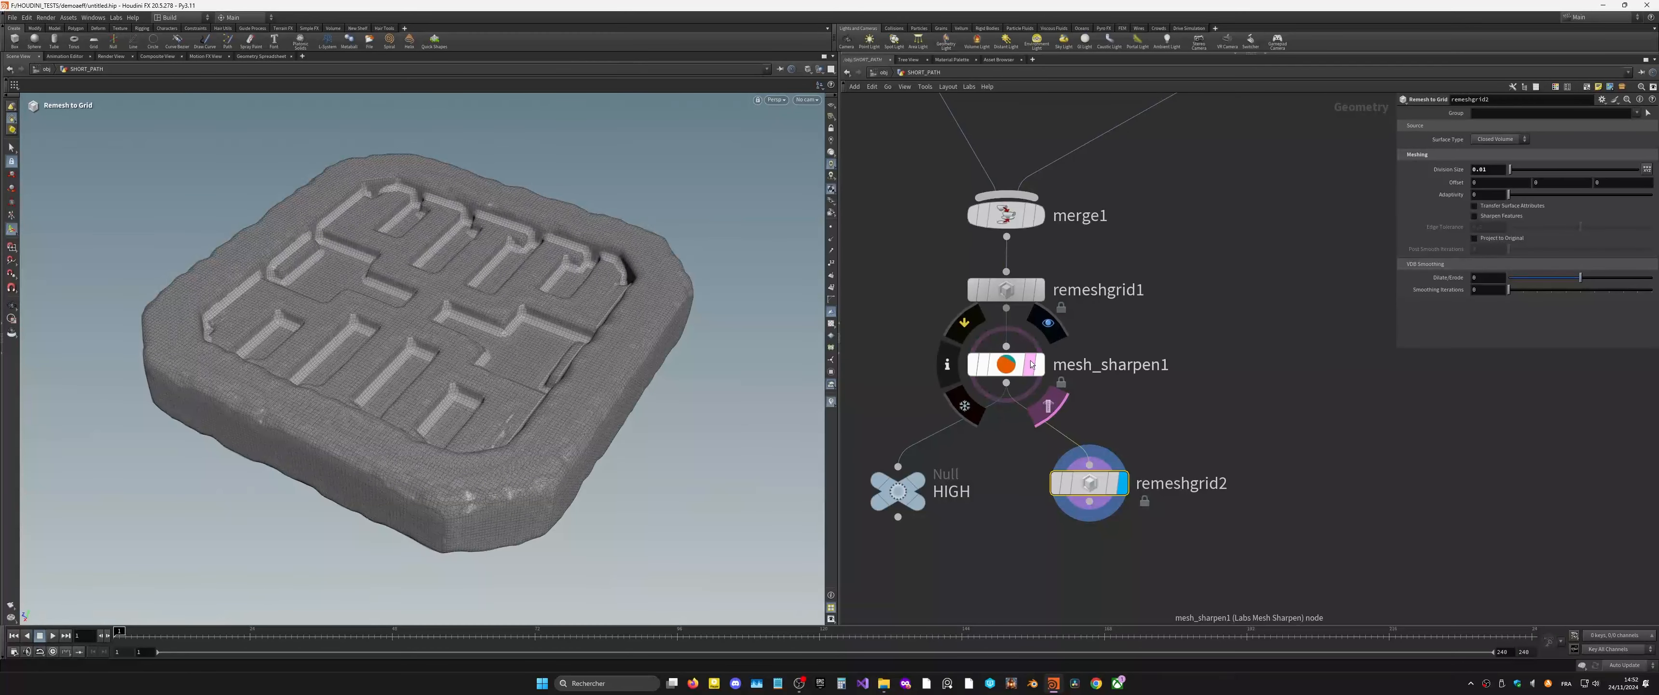
Step: Add a PolyReduce node directly below remeshgrid2
{"action": "middle_click_drag", "start_coordinate": [1112, 559], "coordinate": [1114, 488]}
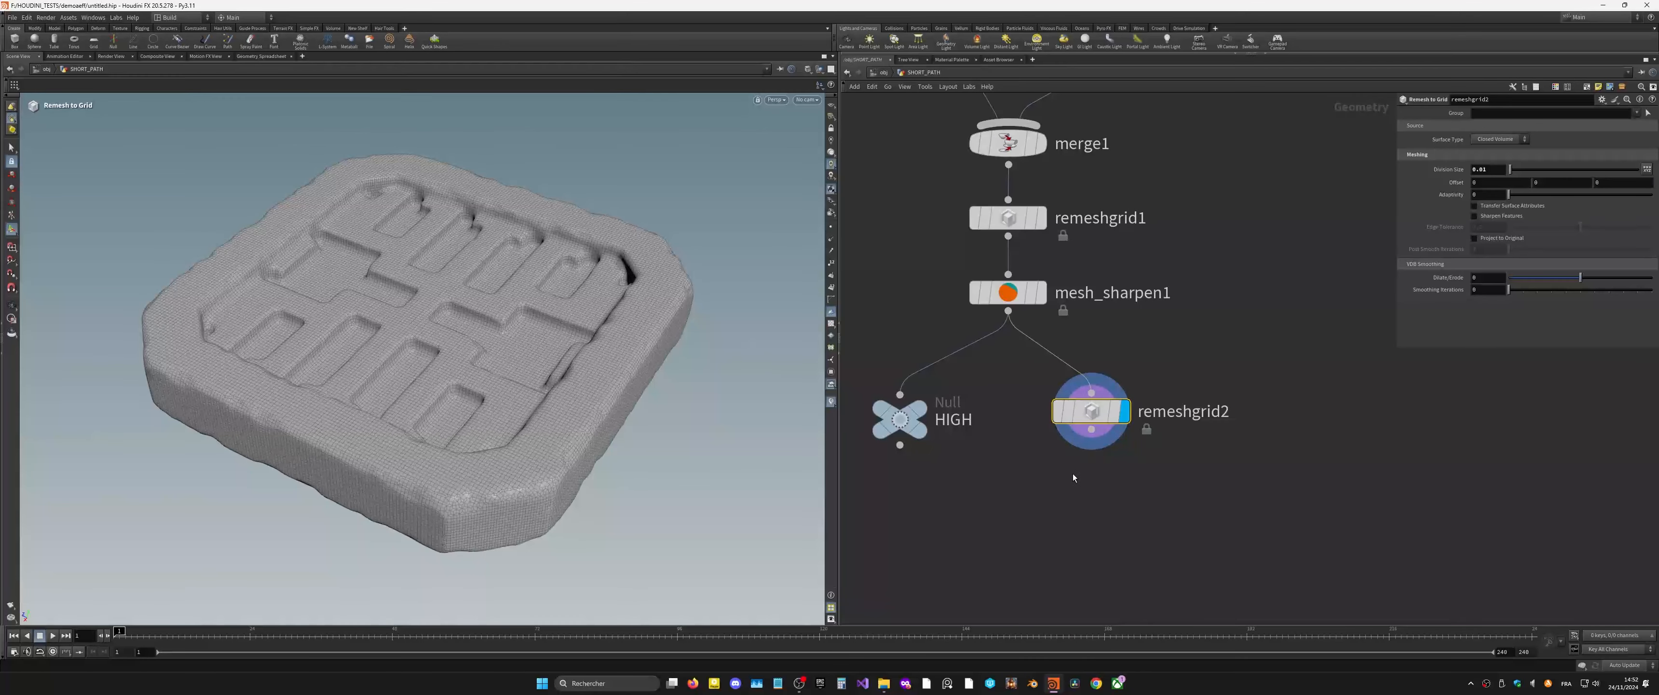
{"action": "key", "text": "Tab"}
{"action": "type", "text": "red"}
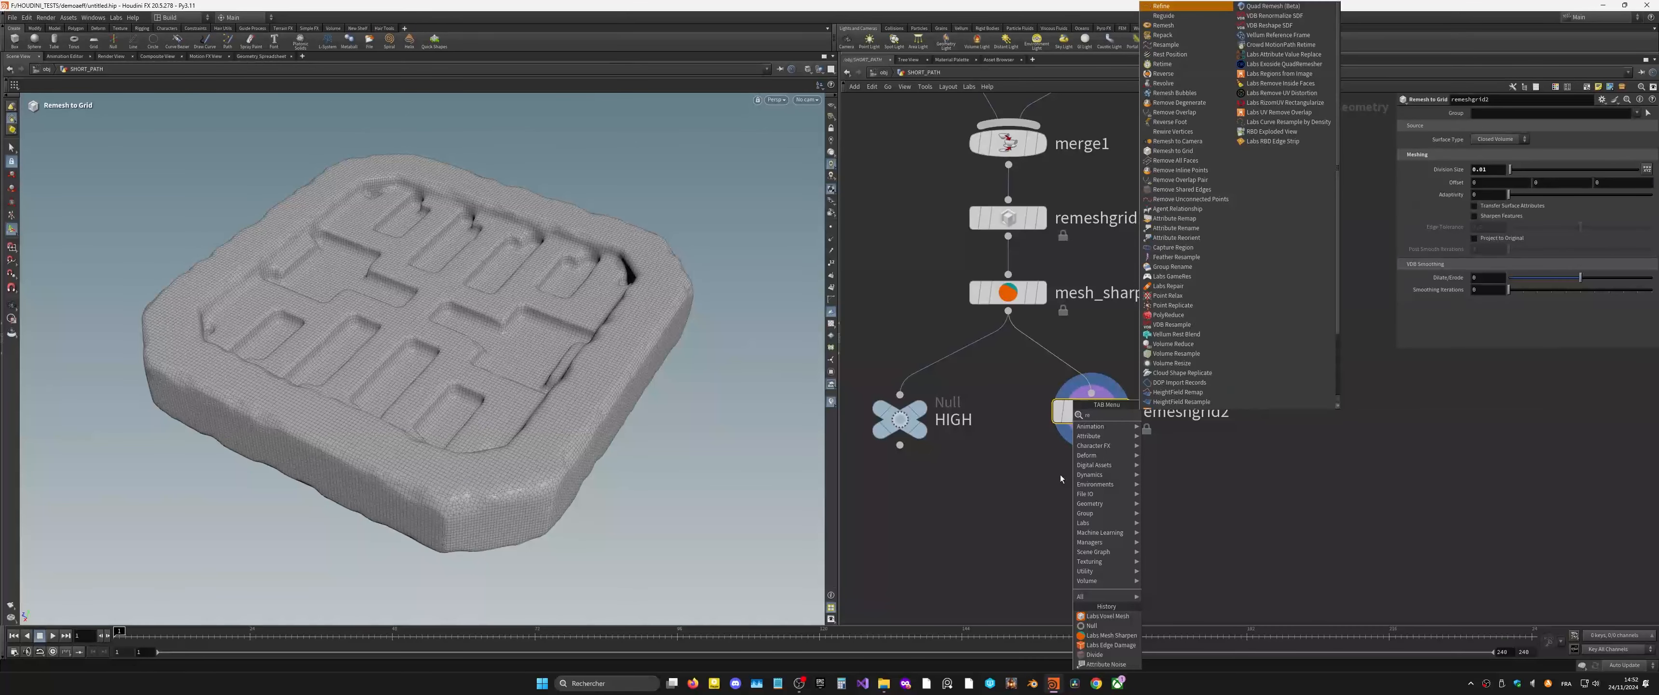
{"action": "left_click", "coordinate": [1168, 433]}
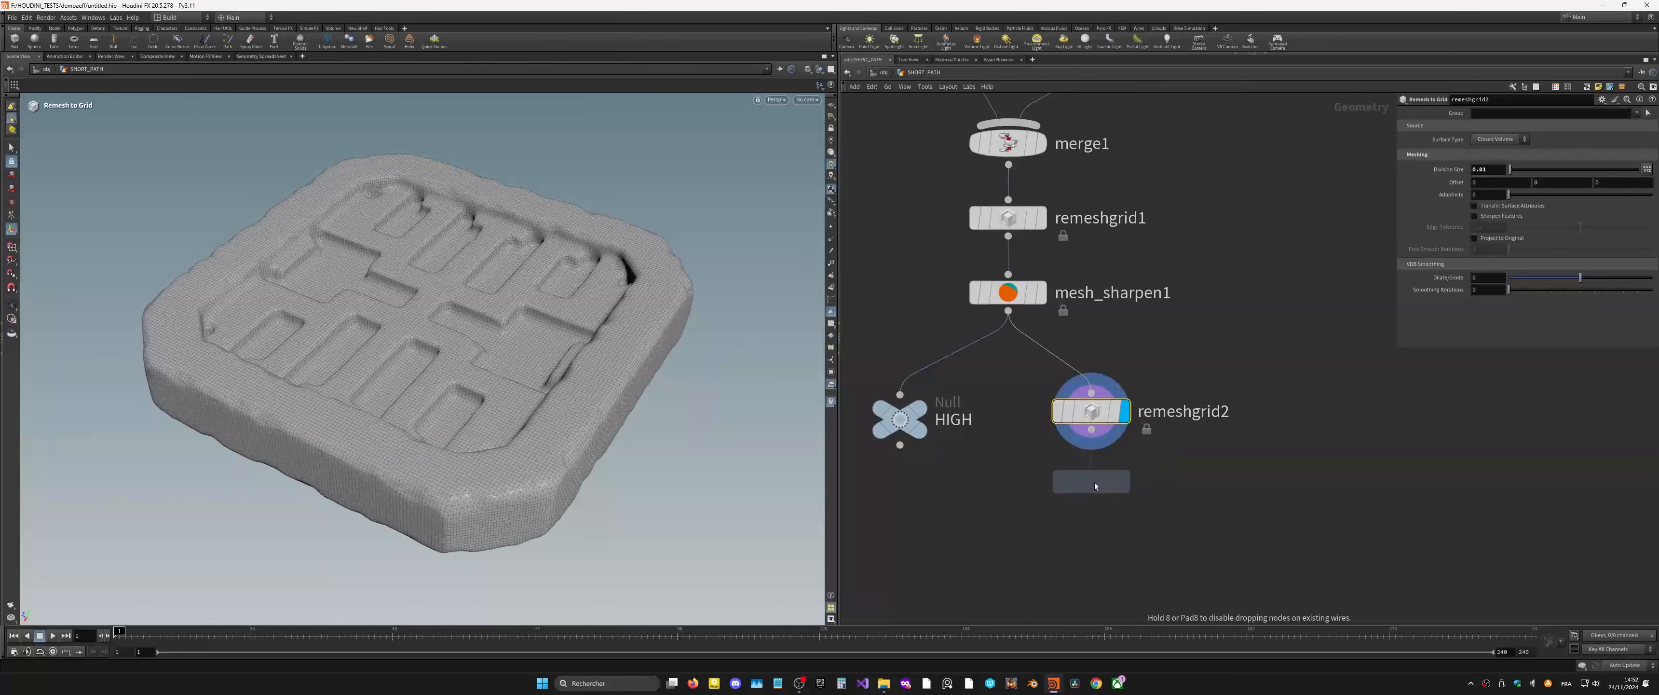
{"action": "left_click", "coordinate": [1095, 483]}
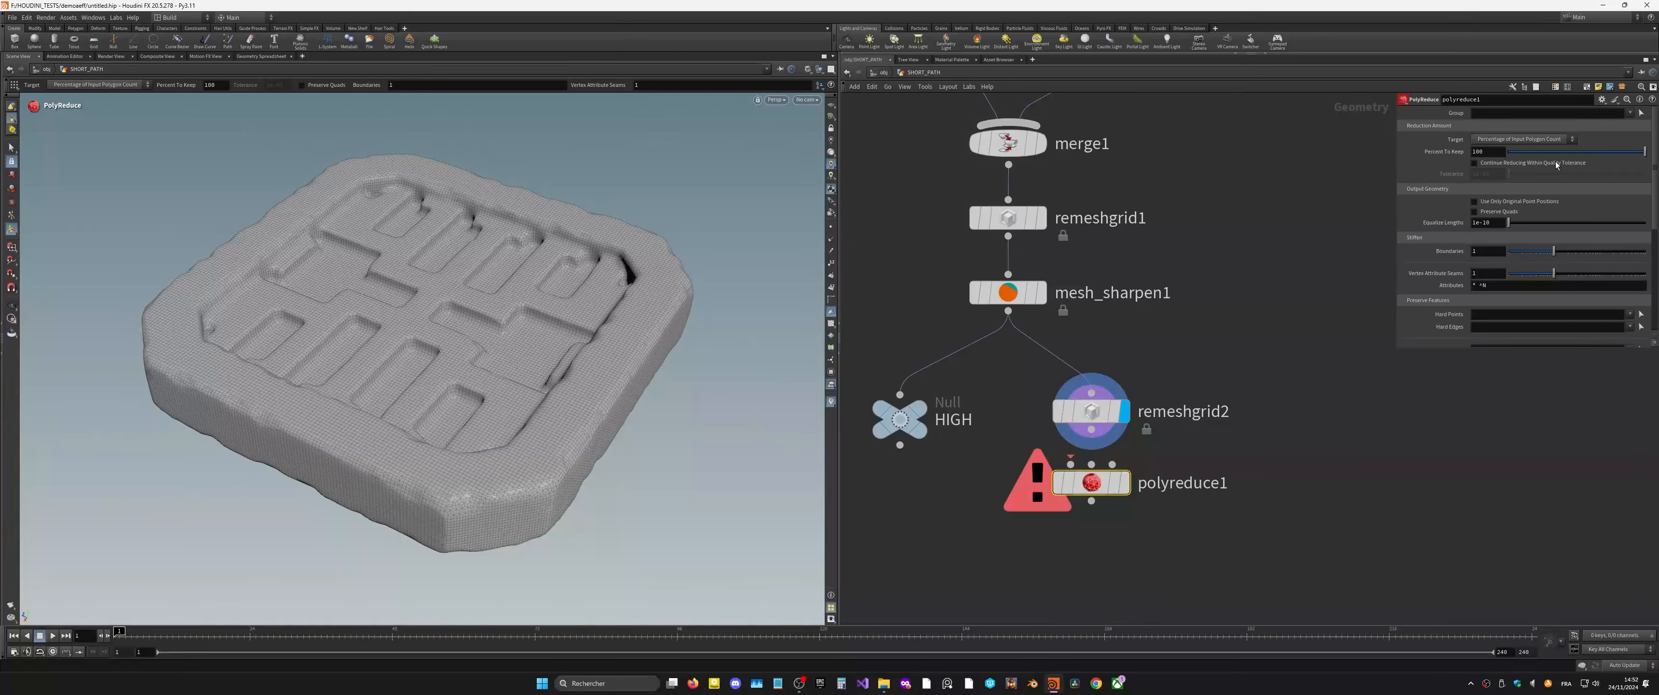
Step: Set polyreduce1's reduction target to Output Polygon Count with 1500 polygons to keep
{"action": "left_click", "coordinate": [1481, 140]}
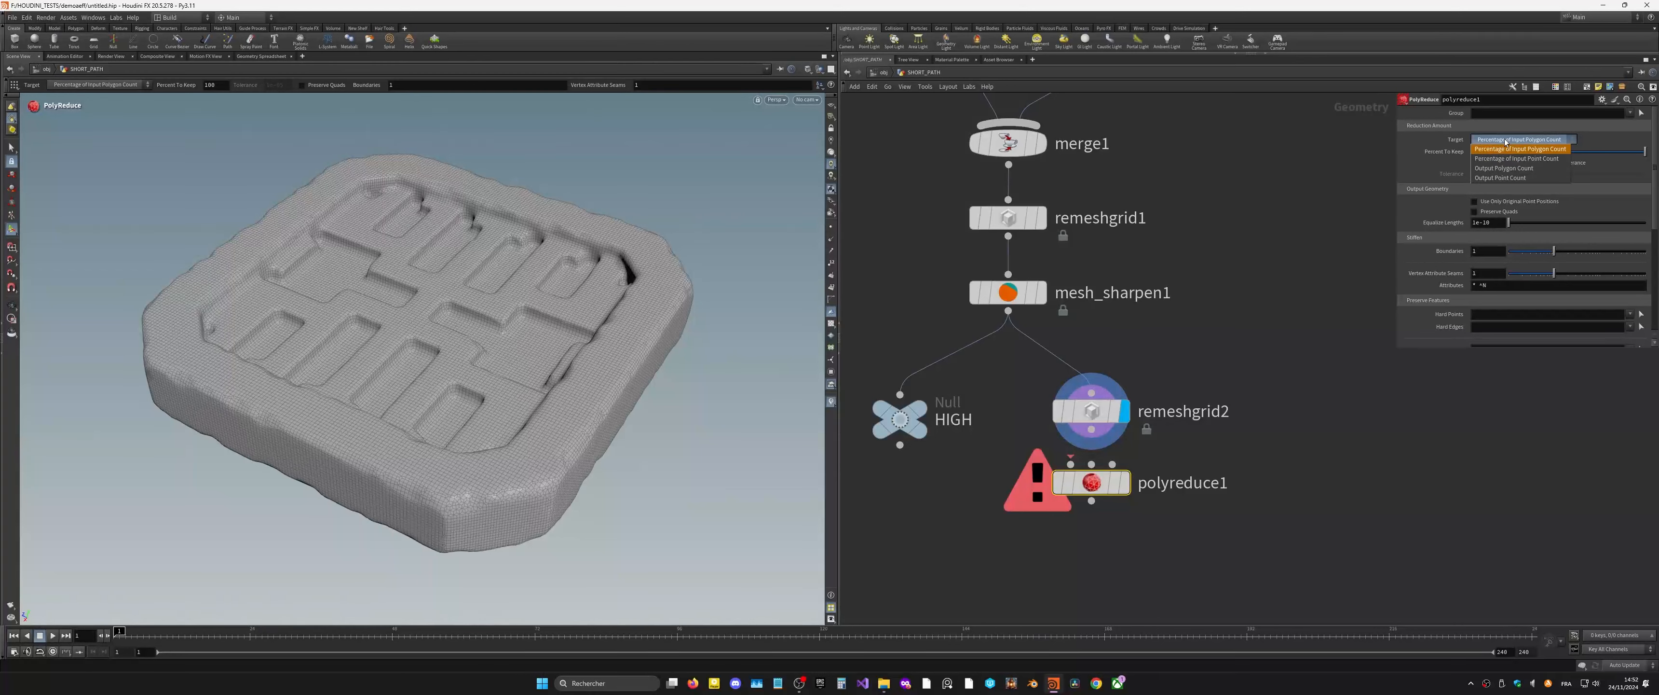
{"action": "left_click", "coordinate": [1515, 170]}
{"action": "left_click_drag", "start_coordinate": [1490, 153], "coordinate": [1478, 153]}
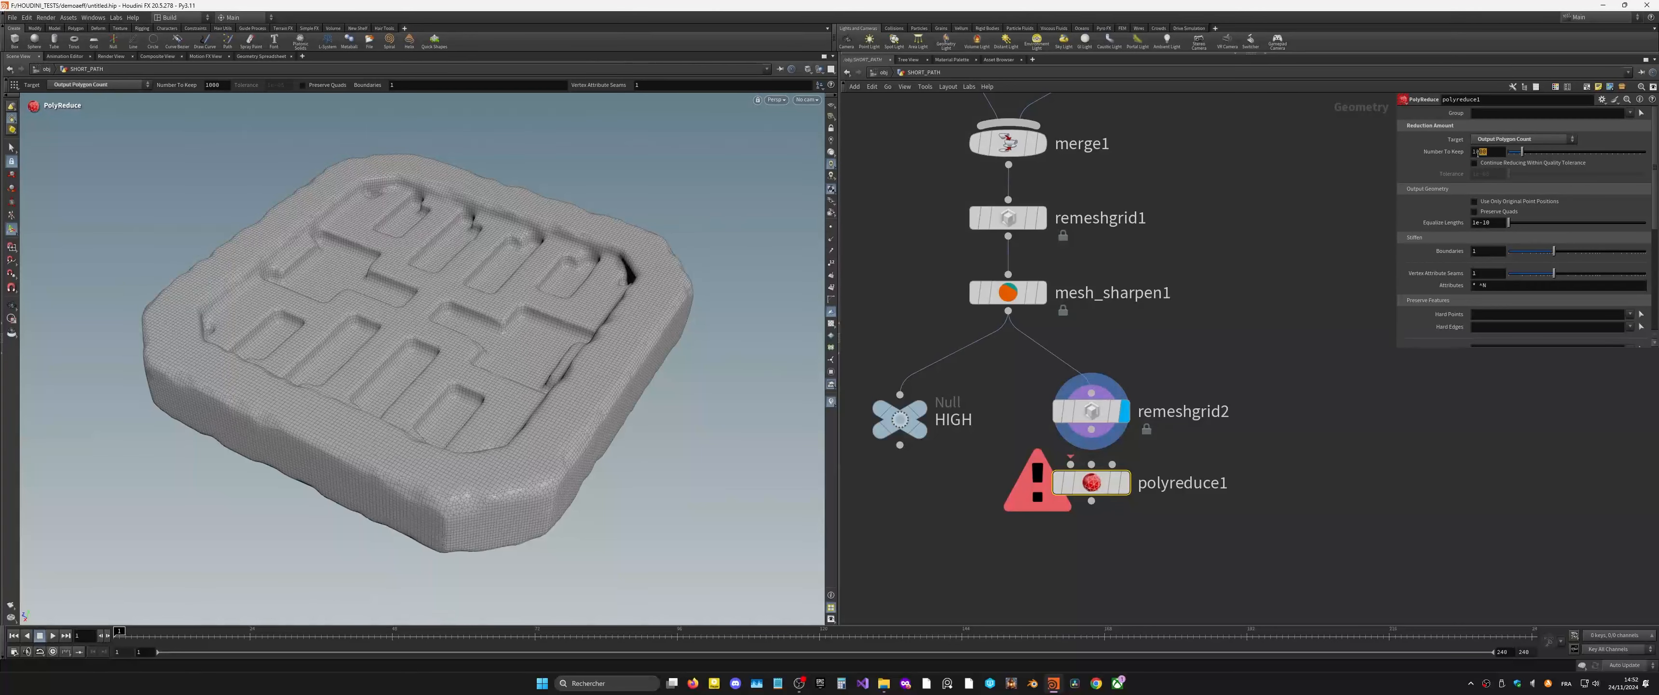
{"action": "type", "text": "1500"}
{"action": "key", "text": "Return"}
Step: Connect remeshgrid2 to polyreduce1's first input and display the reduced mesh
{"action": "left_click_drag", "start_coordinate": [1091, 429], "coordinate": [1070, 464]}
{"action": "left_click", "coordinate": [1123, 483]}
{"action": "key", "text": "Escape"}
{"action": "left_click_drag", "start_coordinate": [490, 418], "coordinate": [580, 399]}
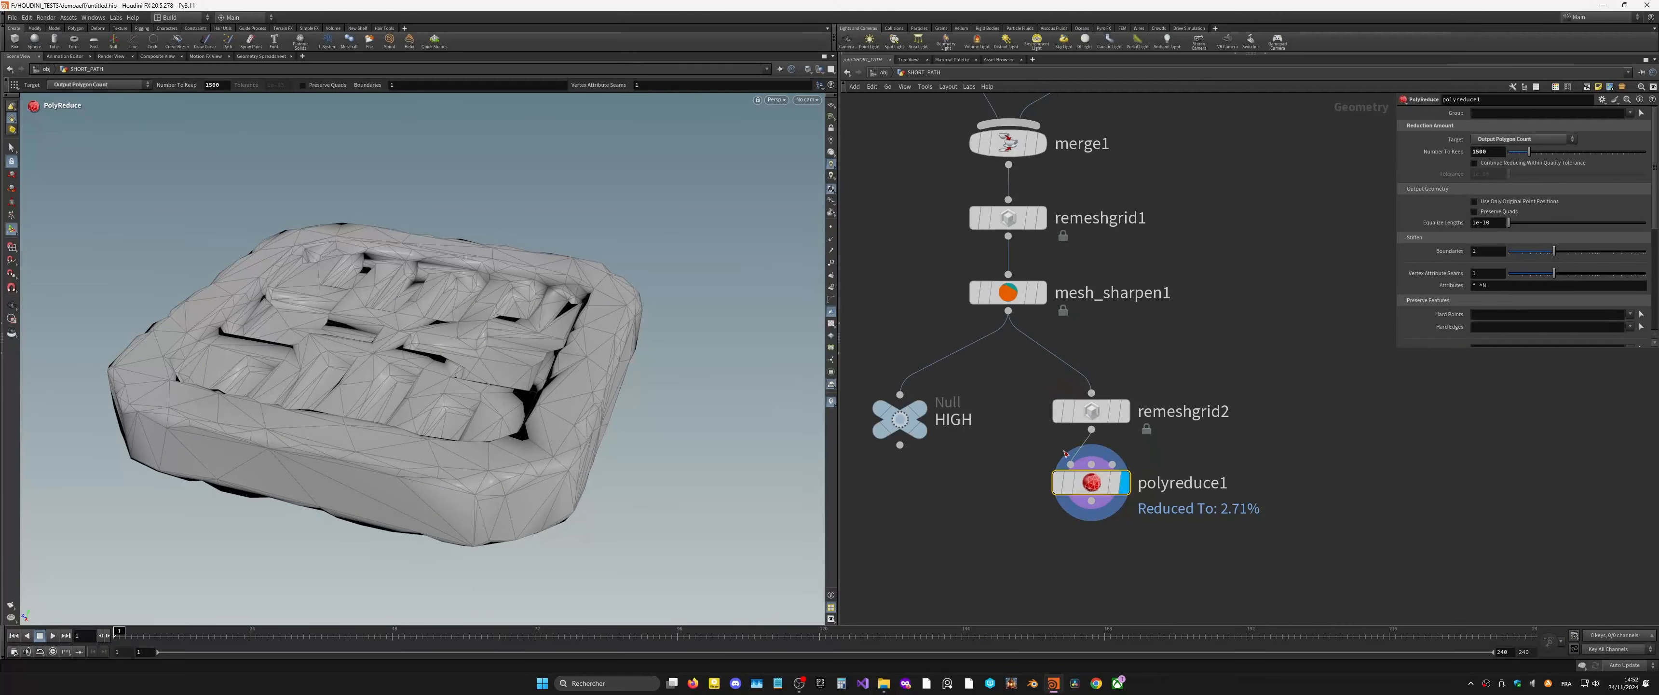
Step: Overlay mesh_sharpen1 as a template to compare it with the reduced mesh, and examine the low-poly tile from several angles
{"action": "left_click", "coordinate": [1034, 292]}
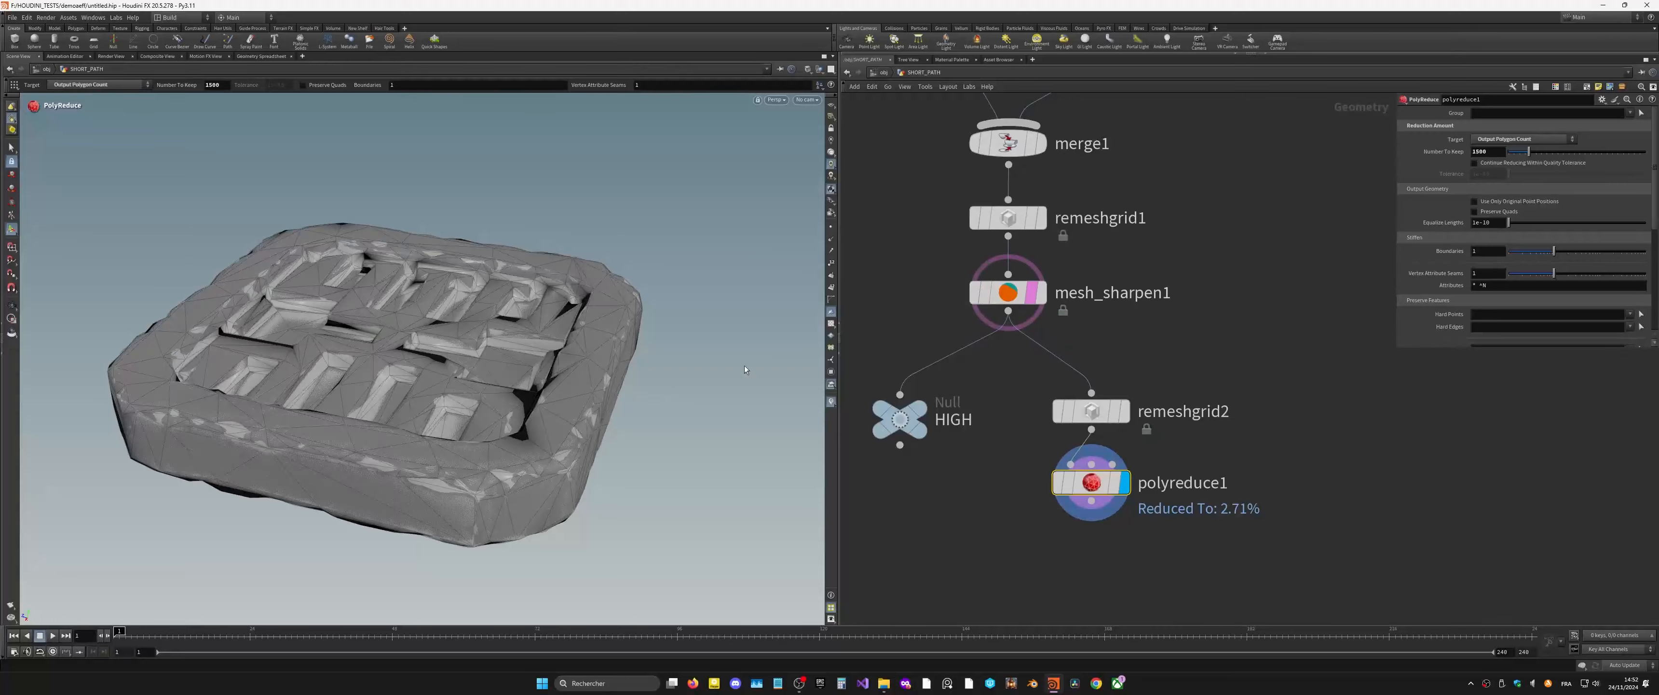
{"action": "left_click_drag", "start_coordinate": [573, 431], "coordinate": [615, 440], "text": "alt"}
{"action": "right_click_drag", "start_coordinate": [614, 441], "coordinate": [482, 449], "text": "alt"}
{"action": "left_click_drag", "start_coordinate": [482, 449], "coordinate": [486, 389], "text": "alt"}
{"action": "right_click_drag", "start_coordinate": [485, 390], "coordinate": [547, 445], "text": "alt"}
{"action": "middle_click_drag", "start_coordinate": [548, 445], "coordinate": [359, 438], "text": "alt"}
{"action": "mouse_move", "coordinate": [359, 438]}
{"action": "left_mouse_down", "text": "alt"}
{"action": "mouse_move", "coordinate": [412, 341]}
{"action": "mouse_move", "coordinate": [386, 451]}
{"action": "left_mouse_up", "text": "alt"}
{"action": "right_click_drag", "start_coordinate": [387, 451], "coordinate": [322, 419], "text": "alt"}
{"action": "middle_click_drag", "start_coordinate": [464, 418], "coordinate": [567, 399], "text": "alt"}
{"action": "left_click_drag", "start_coordinate": [567, 399], "coordinate": [464, 451], "text": "alt"}
{"action": "mouse_move", "coordinate": [463, 451]}
{"action": "middle_mouse_down", "text": "alt"}
{"action": "mouse_move", "coordinate": [578, 426]}
{"action": "mouse_move", "coordinate": [451, 429]}
{"action": "middle_mouse_up", "text": "alt"}
{"action": "left_click_drag", "start_coordinate": [451, 428], "coordinate": [516, 444], "text": "alt"}
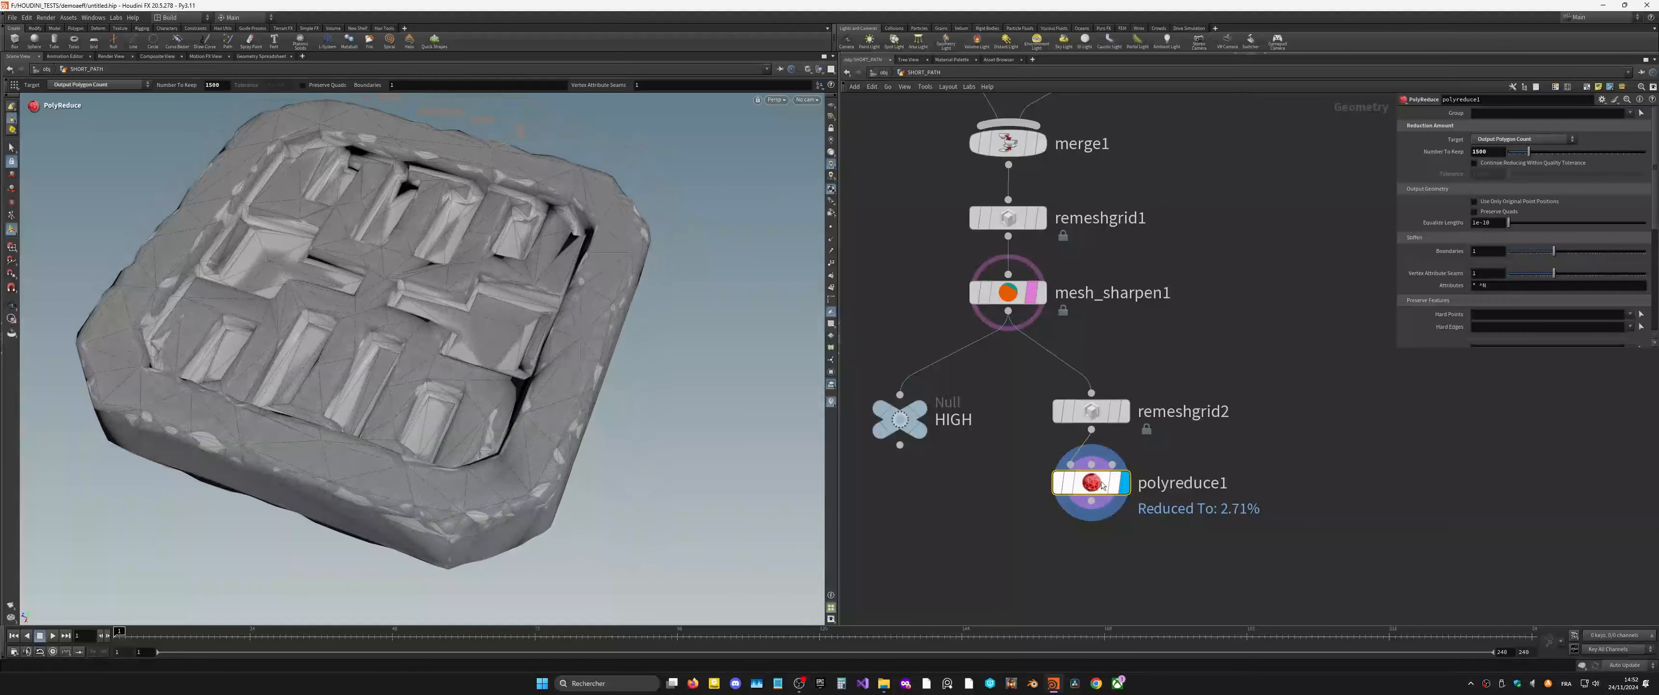
{"action": "left_click", "coordinate": [1048, 327]}
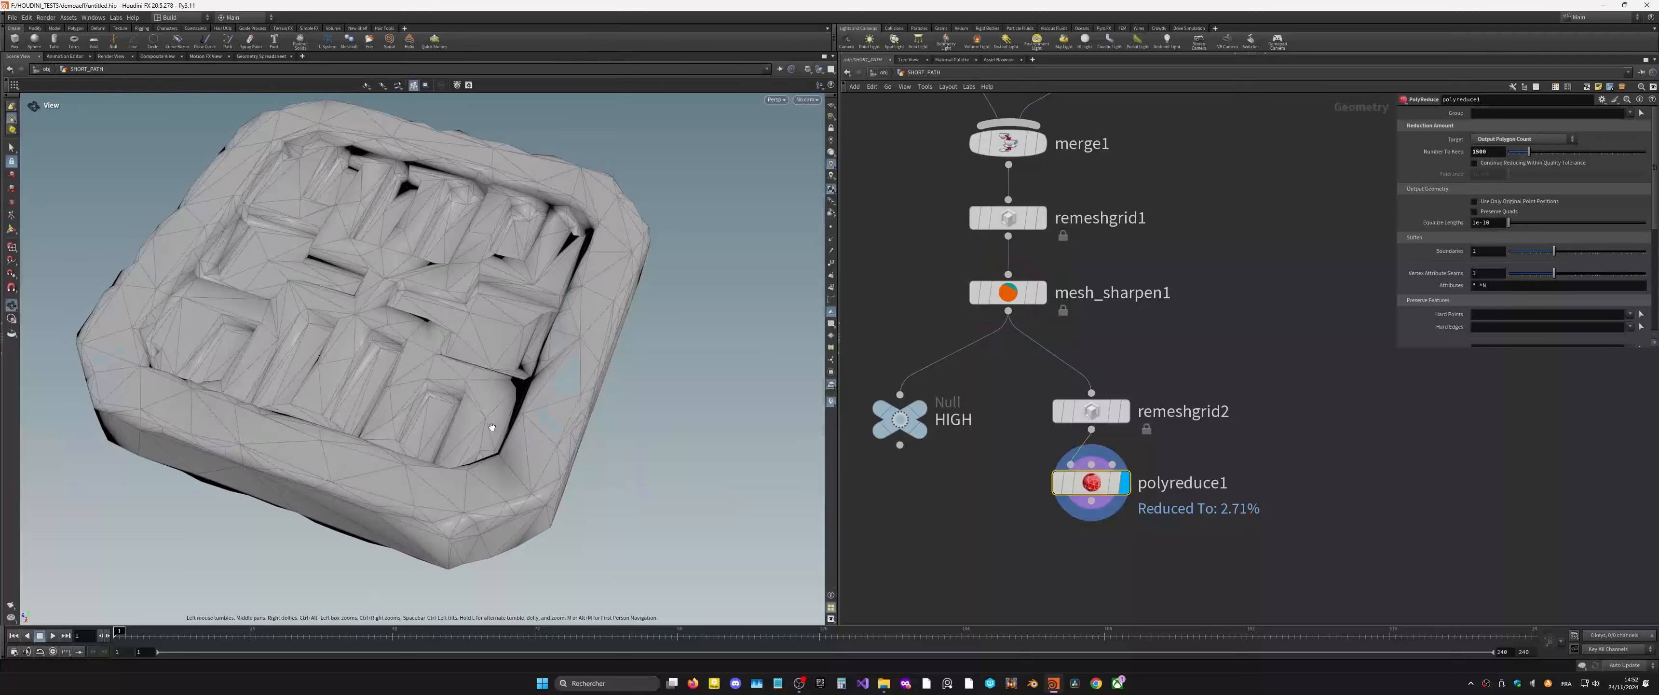
{"action": "left_click_drag", "start_coordinate": [492, 427], "coordinate": [483, 370], "text": "alt"}
{"action": "middle_click_drag", "start_coordinate": [484, 371], "coordinate": [497, 386], "text": "alt"}
{"action": "middle_click_drag", "start_coordinate": [1054, 554], "coordinate": [1057, 434]}
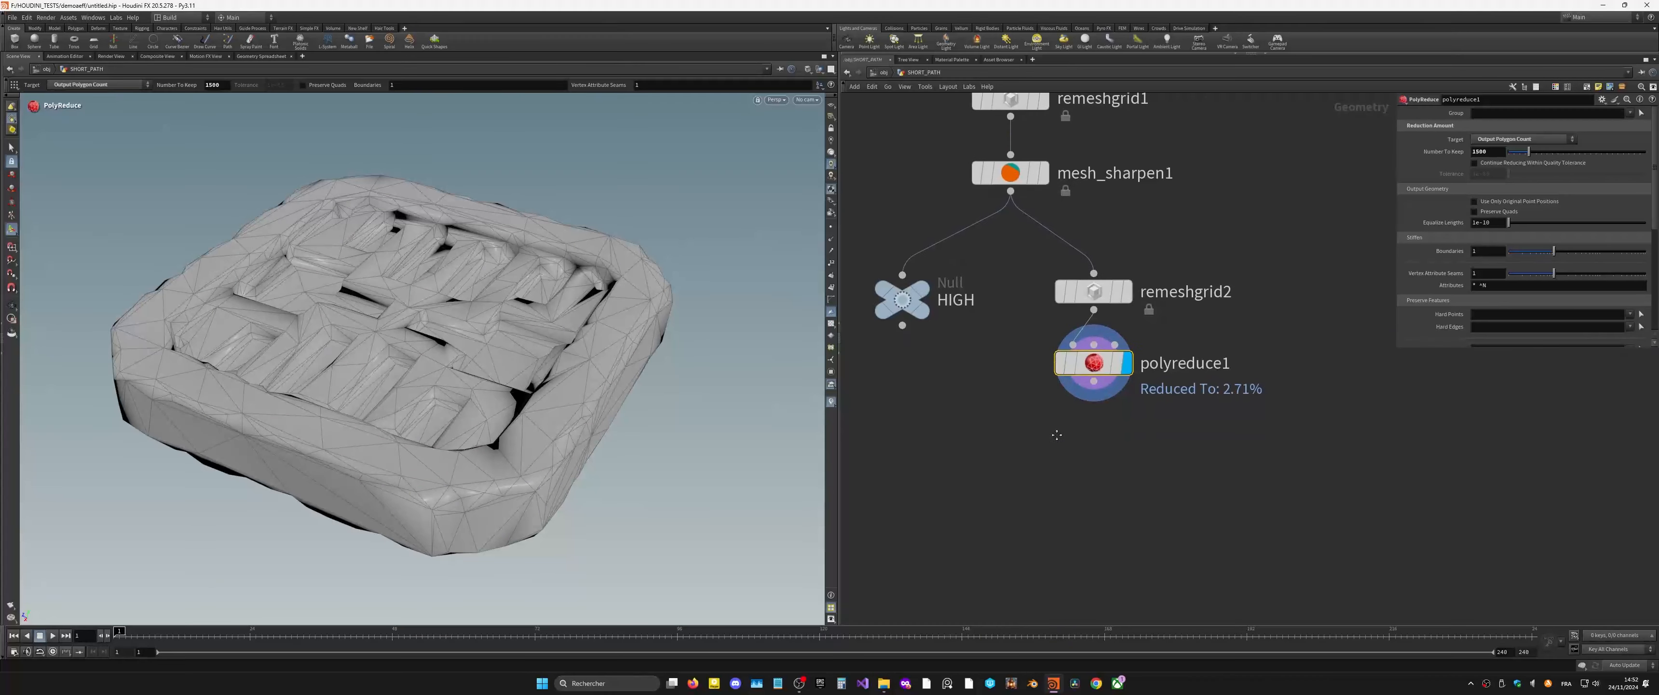
Step: Add a Normal node below polyreduce1, wire polyreduce1 into it and display its result
{"action": "key", "text": "Tab"}
{"action": "type", "text": "normal"}
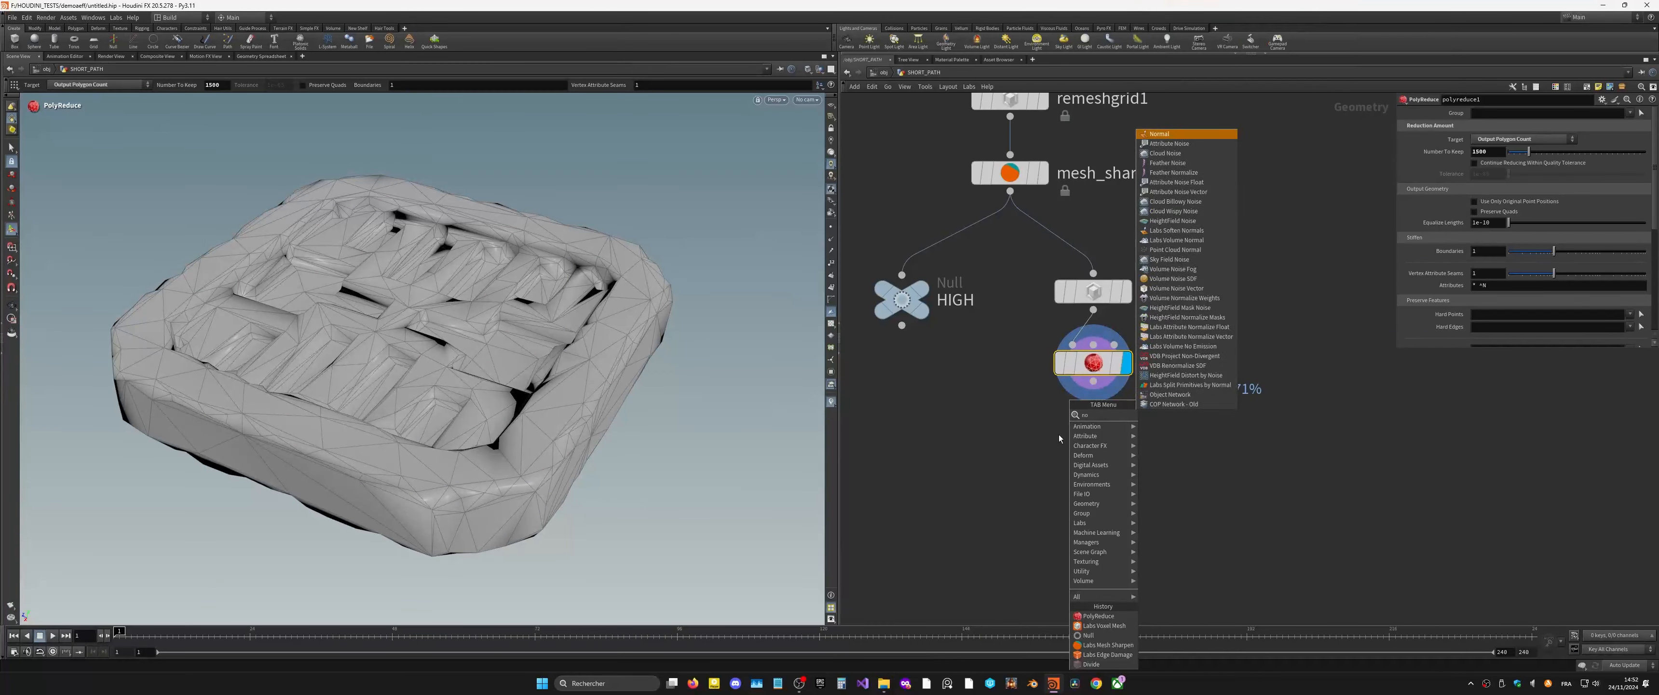
{"action": "key", "text": "Return"}
{"action": "left_click", "coordinate": [1093, 442]}
{"action": "left_click_drag", "start_coordinate": [1095, 423], "coordinate": [1093, 381]}
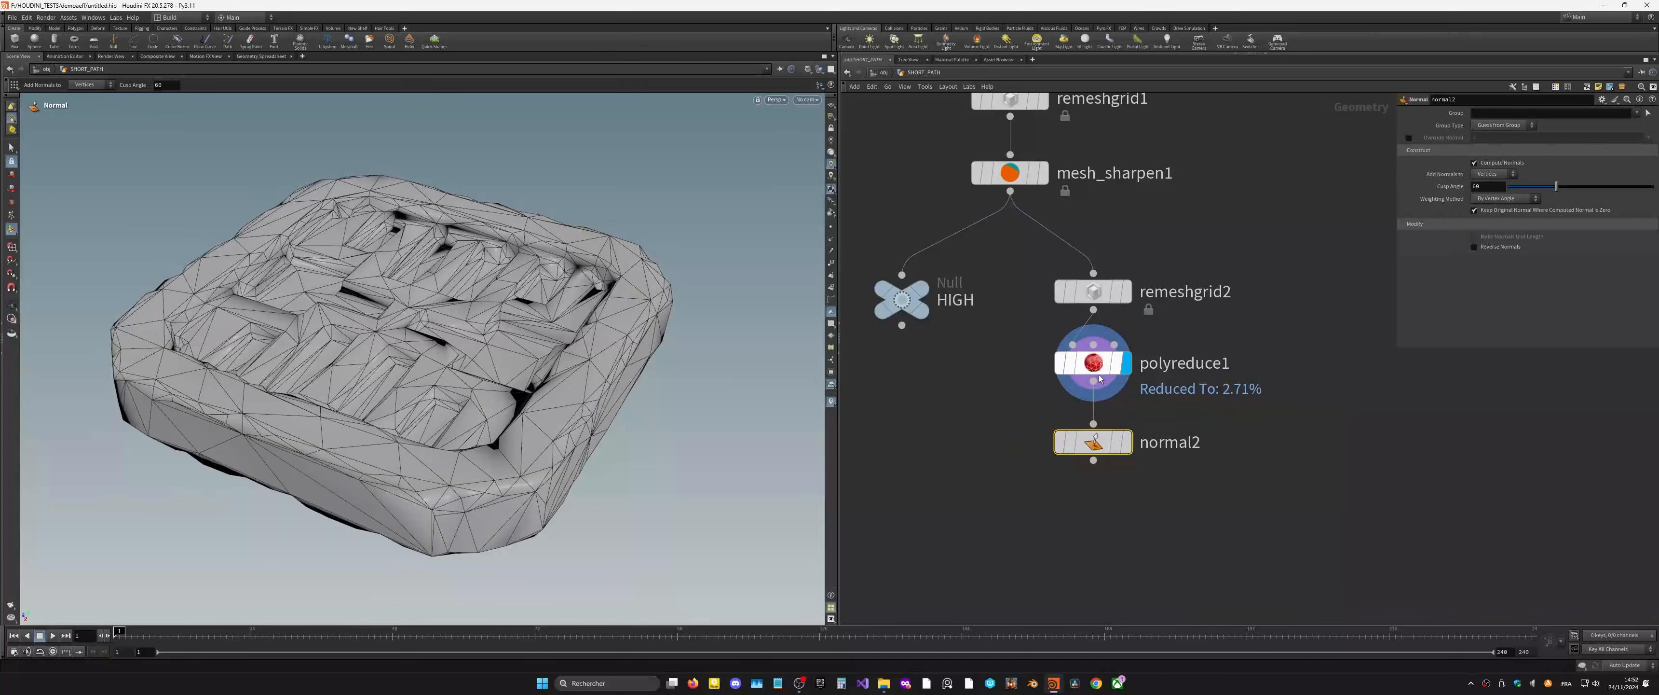
{"action": "left_click", "coordinate": [1126, 442]}
{"action": "left_click_drag", "start_coordinate": [489, 413], "coordinate": [503, 386], "text": "alt"}
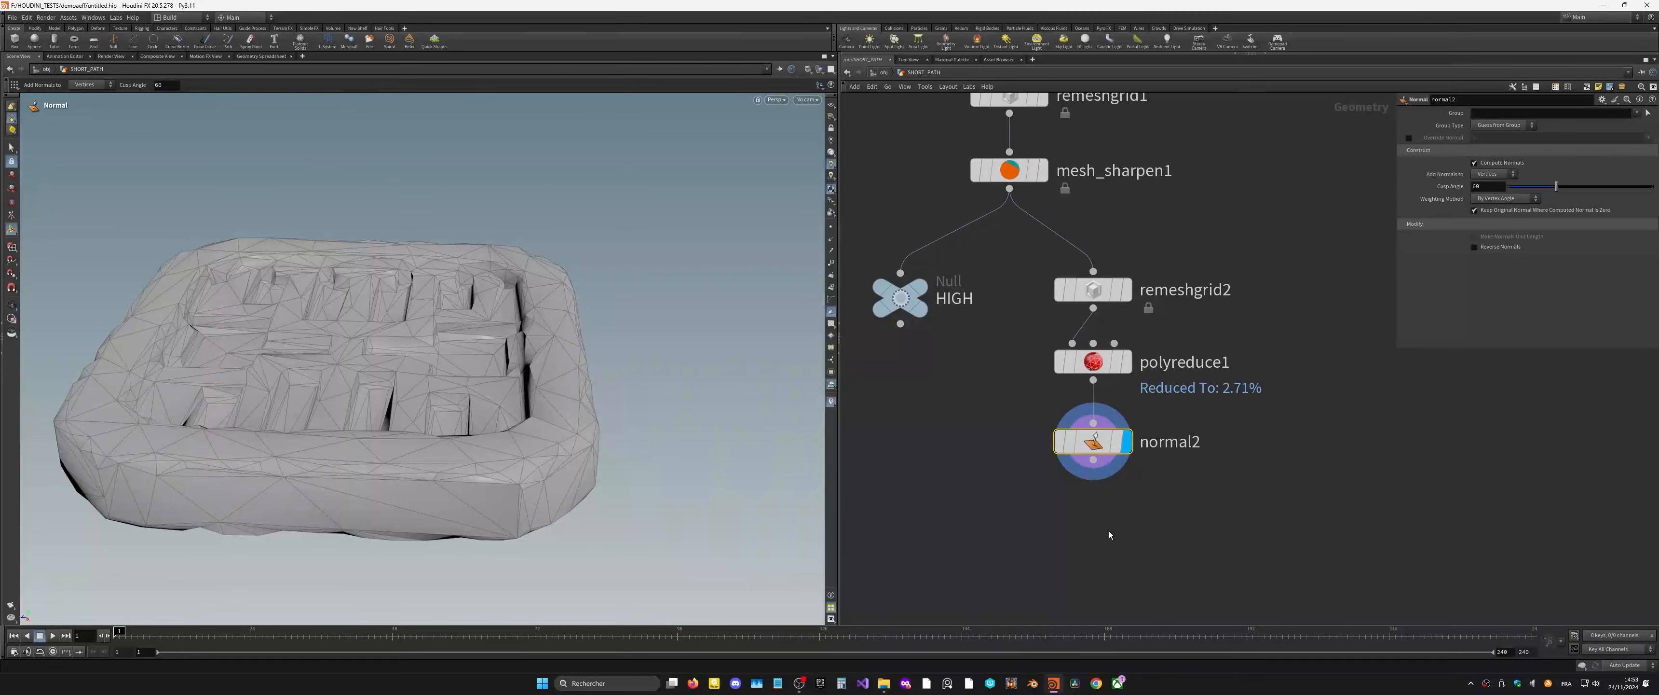
Step: Add a Labs Auto UV node directly below normal2 and display its result
{"action": "key", "text": "Tab"}
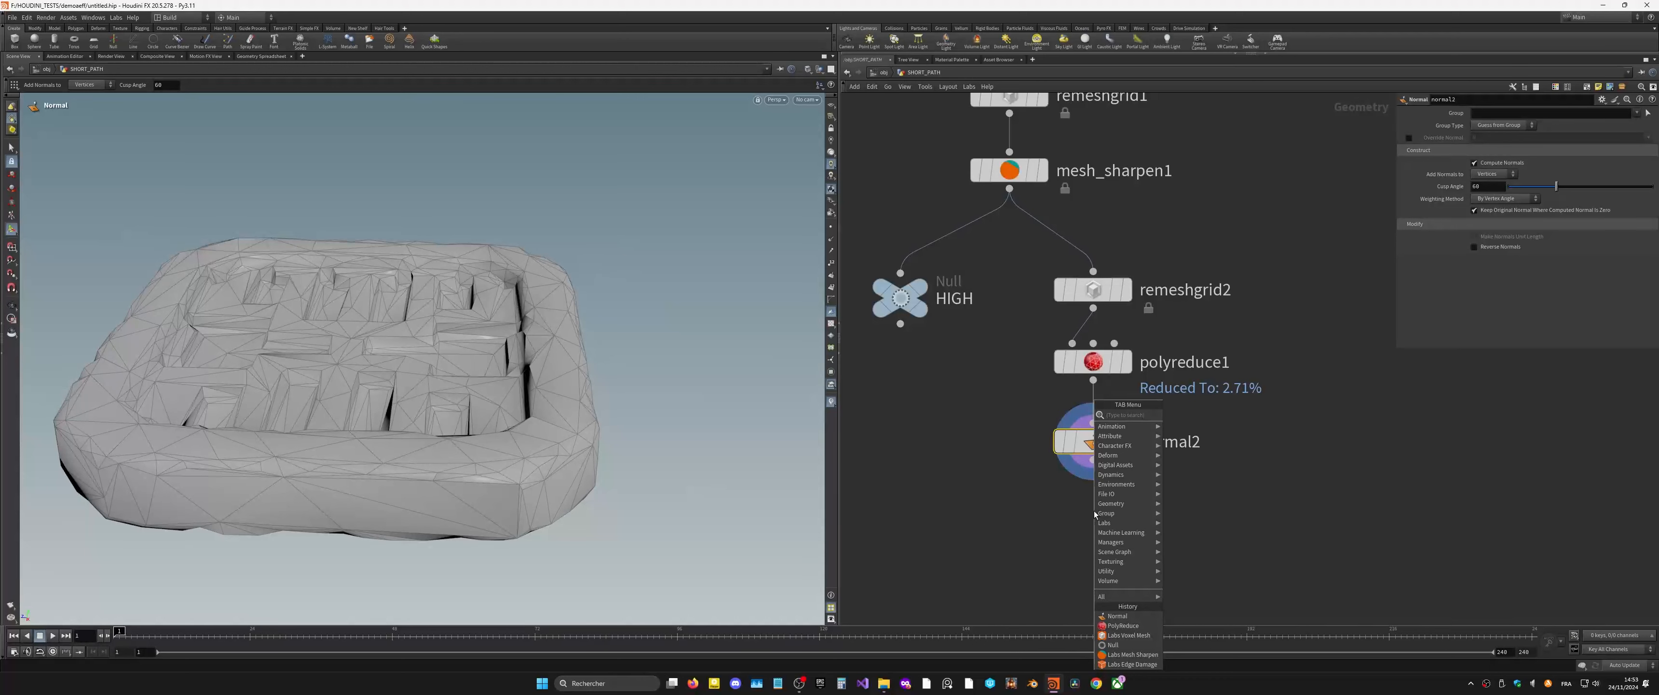
{"action": "type", "text": "uv"}
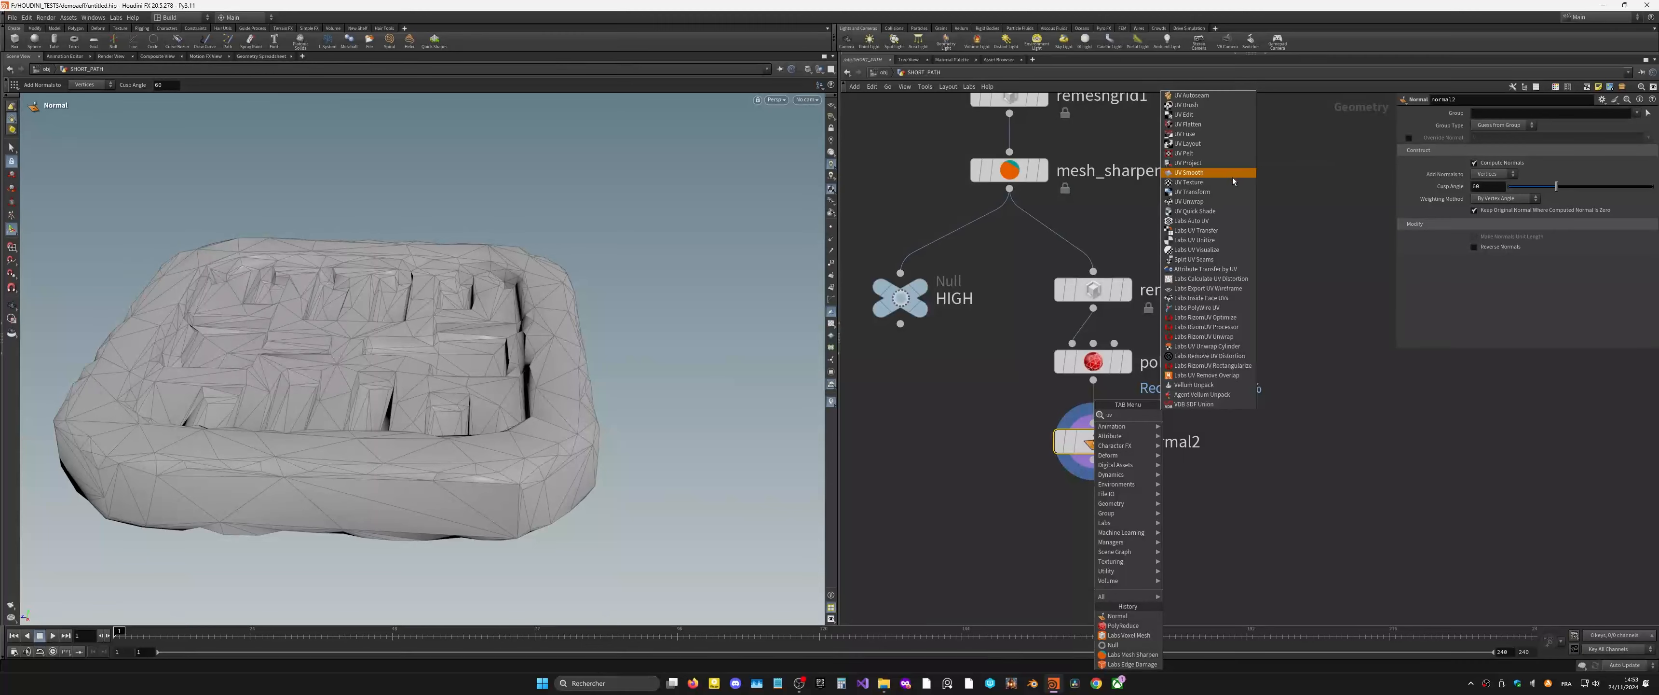
{"action": "left_click", "coordinate": [1200, 221]}
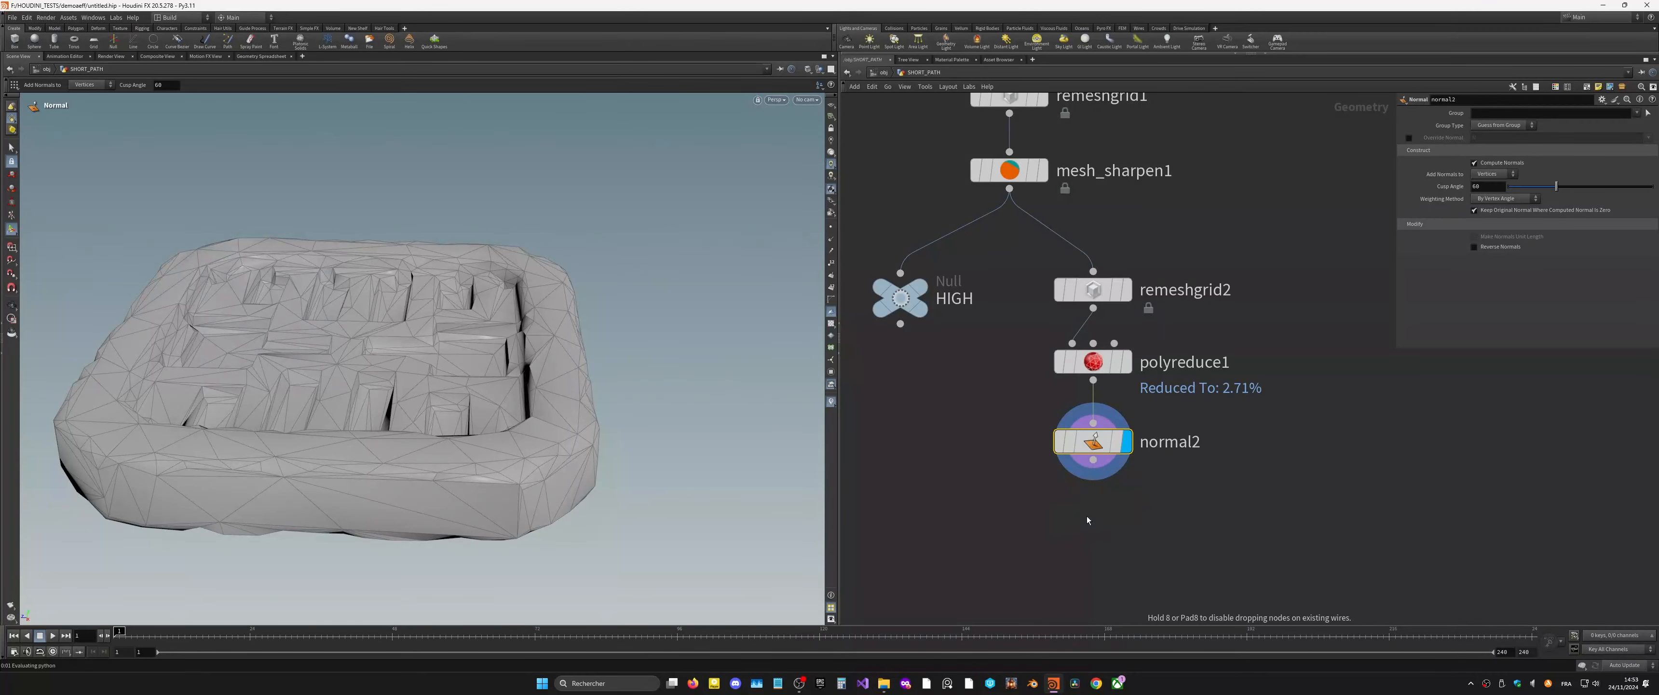
{"action": "left_click", "coordinate": [1097, 495]}
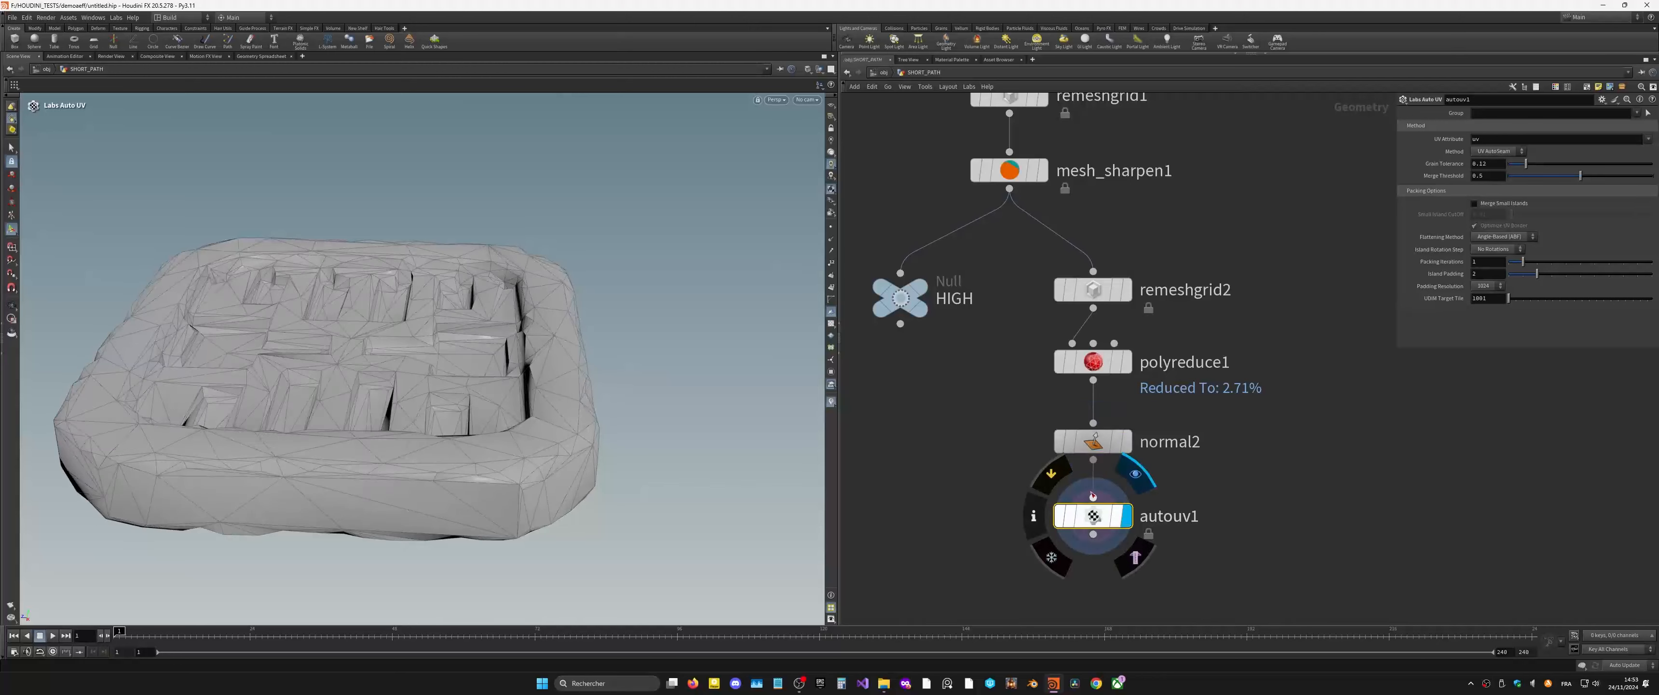
Step: Show the UV grid texture on the low-poly tile and save the scene
{"action": "left_click_drag", "start_coordinate": [521, 529], "coordinate": [622, 339], "text": "alt"}
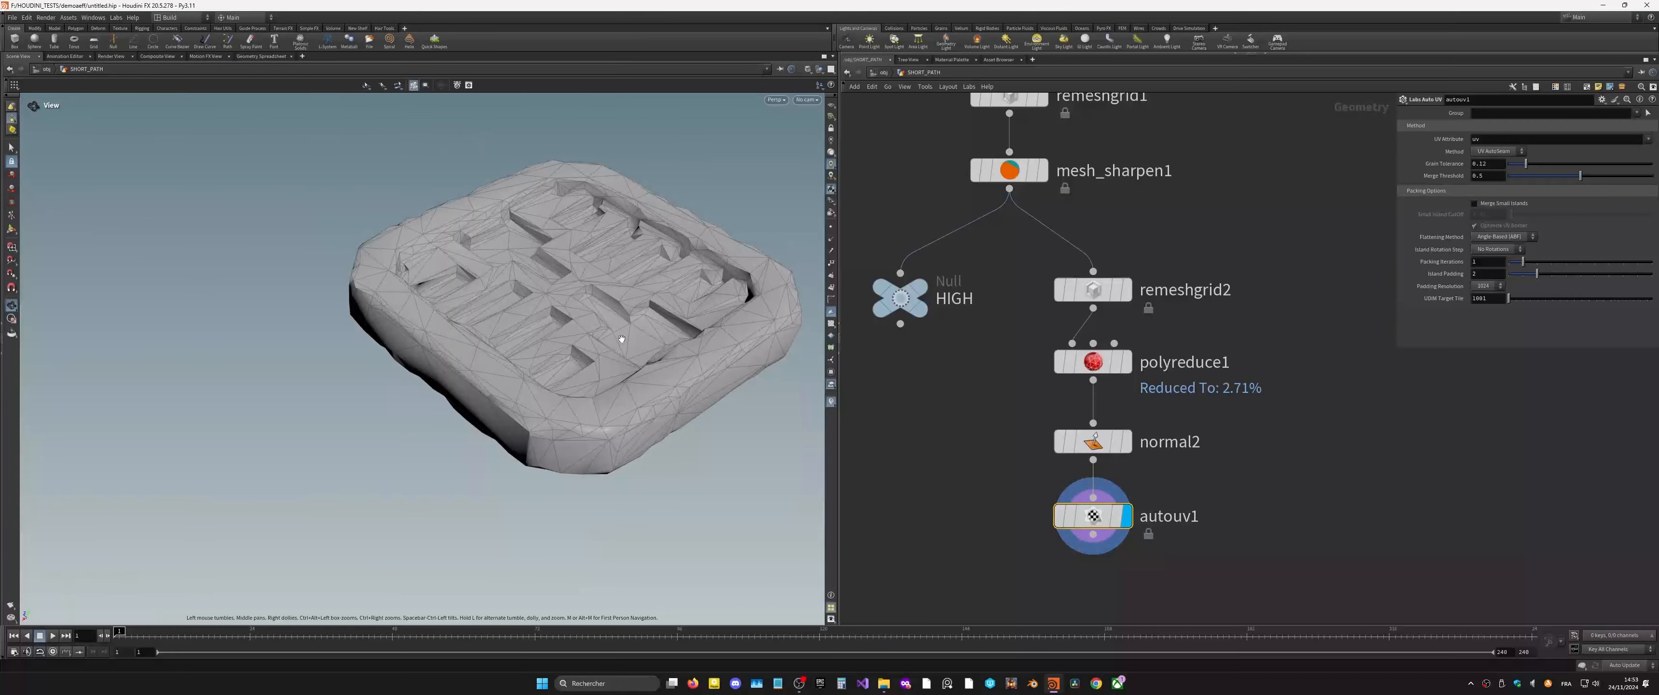
{"action": "middle_click_drag", "start_coordinate": [622, 339], "coordinate": [499, 386], "text": "alt"}
{"action": "left_click_drag", "start_coordinate": [499, 387], "coordinate": [515, 403], "text": "alt"}
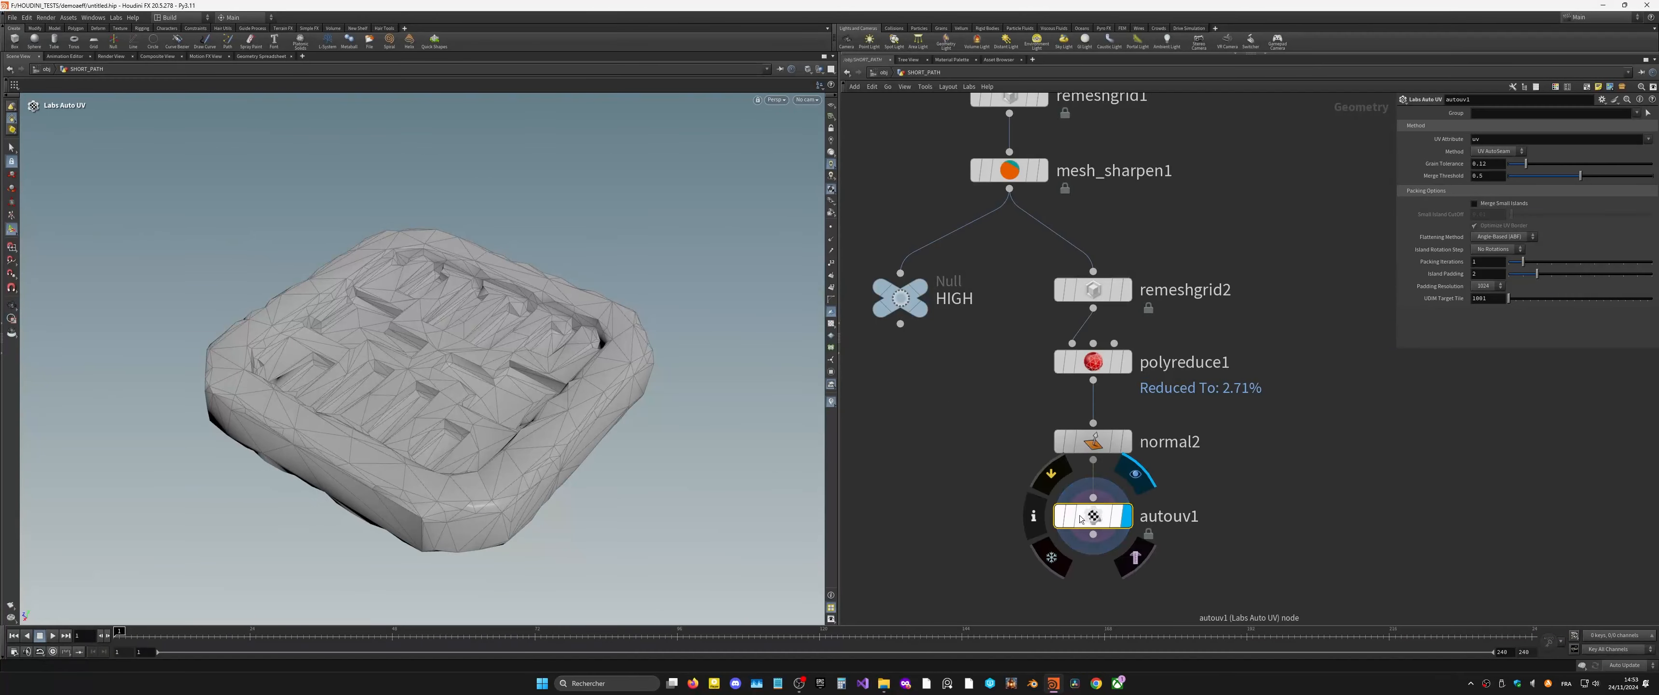
{"action": "left_click", "coordinate": [832, 324]}
{"action": "key", "text": "ctrl+s"}
Step: Split the viewport into two side-by-side views and switch the top view to the UV layout, framing the UV tile
{"action": "left_click", "coordinate": [831, 69]}
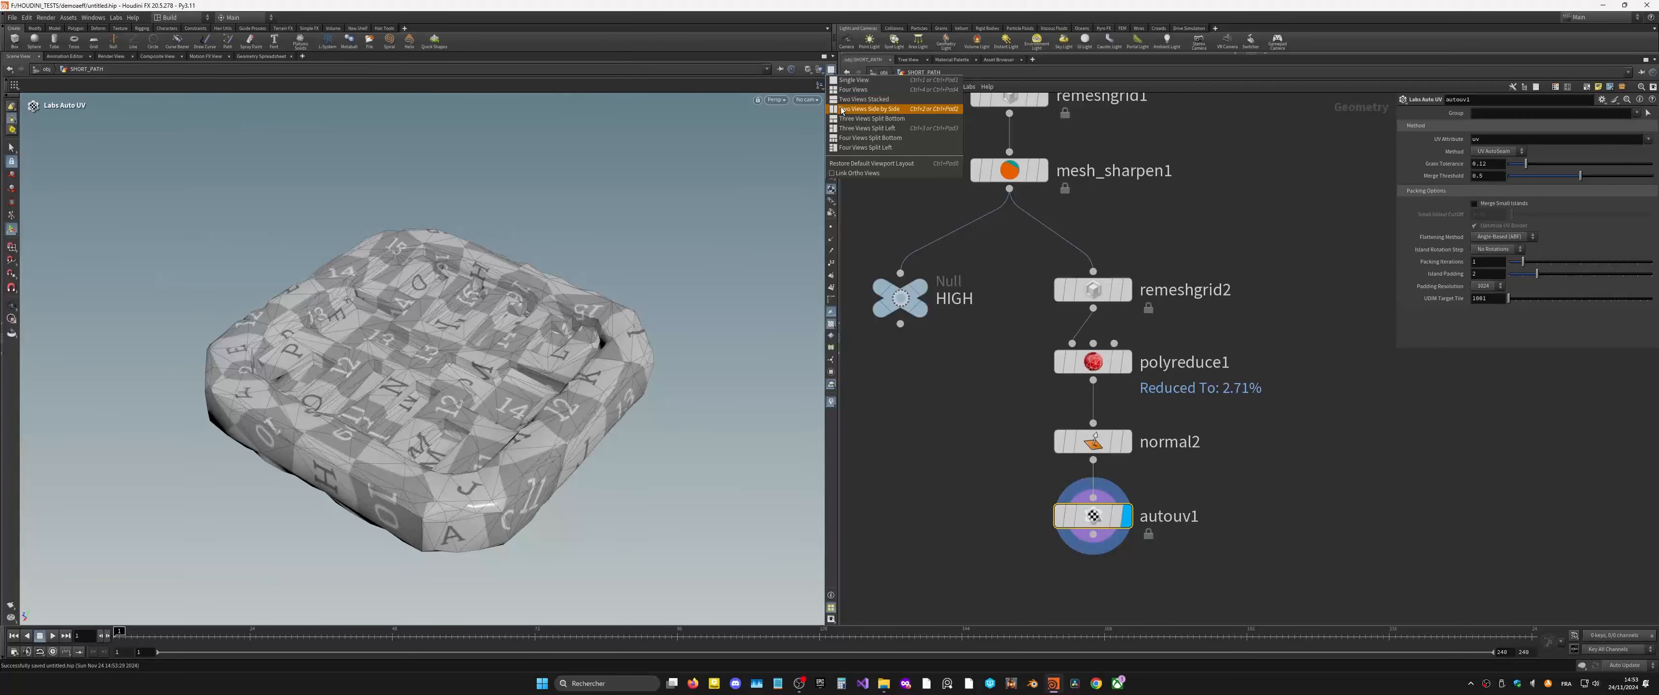
{"action": "left_click", "coordinate": [863, 109]}
{"action": "left_click", "coordinate": [376, 99]}
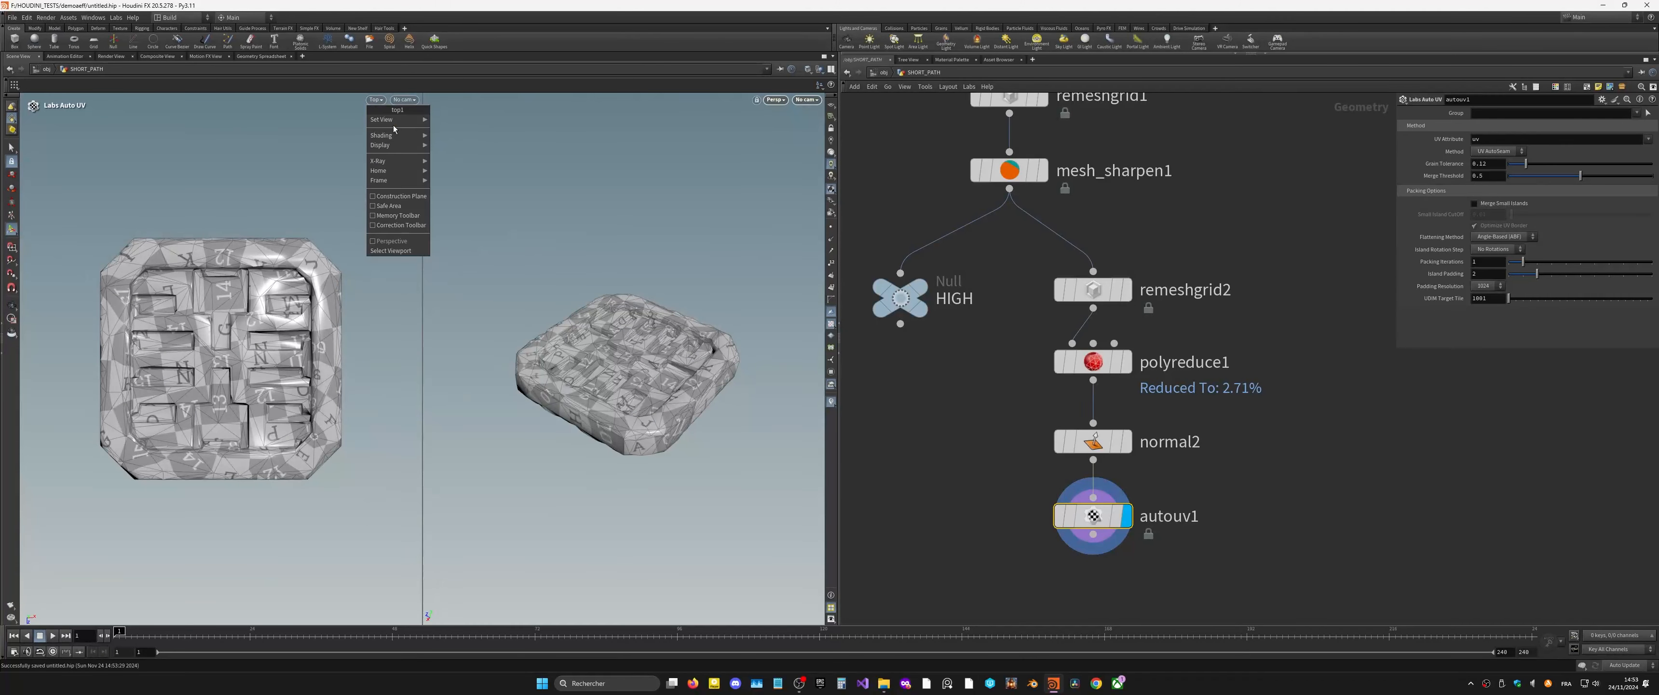
{"action": "mouse_move", "coordinate": [395, 120]}
{"action": "left_click", "coordinate": [457, 161]}
{"action": "key", "text": "space"}
{"action": "middle_click_drag", "start_coordinate": [359, 286], "coordinate": [255, 386]}
{"action": "right_click_drag", "start_coordinate": [255, 386], "coordinate": [299, 386]}
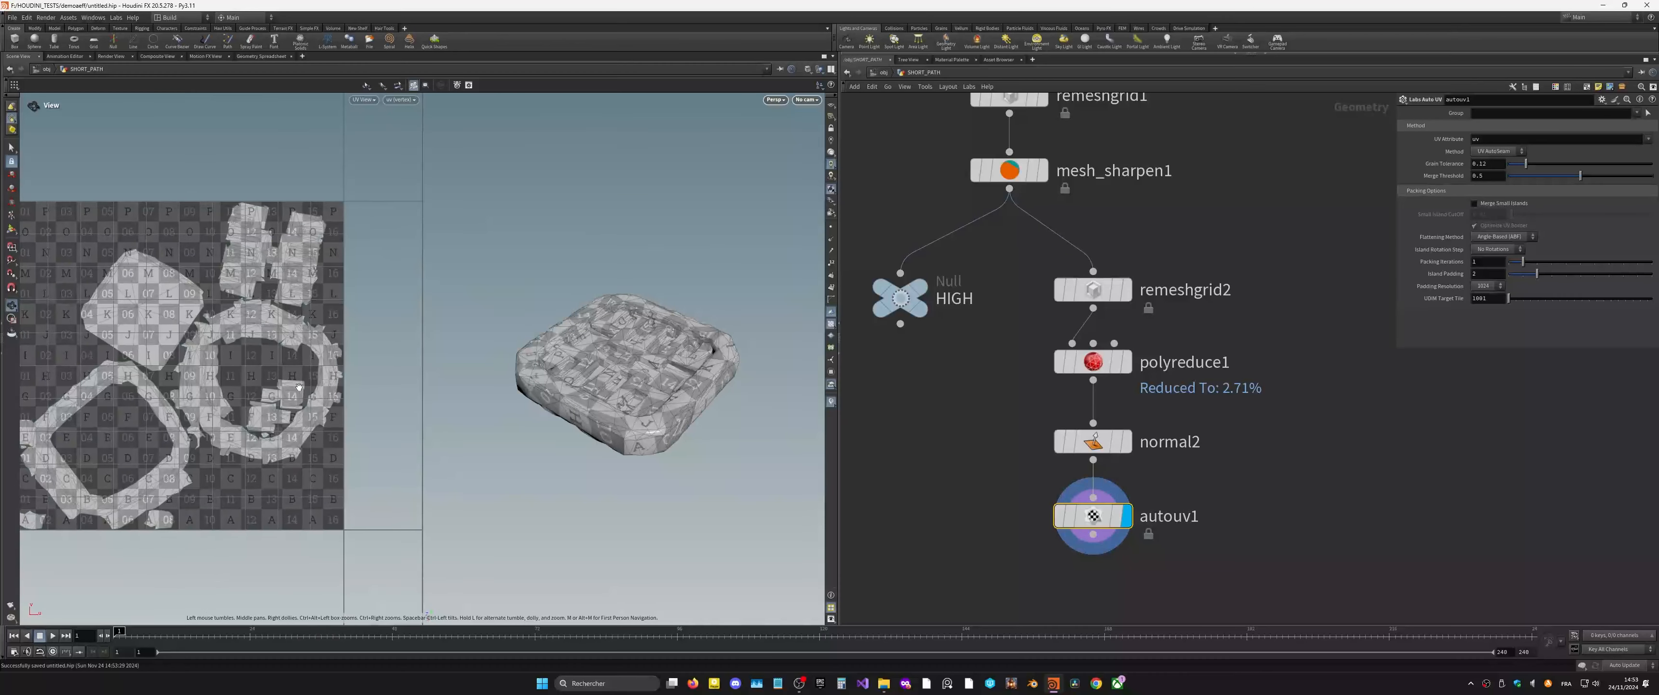
{"action": "middle_click_drag", "start_coordinate": [299, 387], "coordinate": [348, 363]}
Step: Turn on the UV Overlap display in the UV view
{"action": "left_click", "coordinate": [401, 99]}
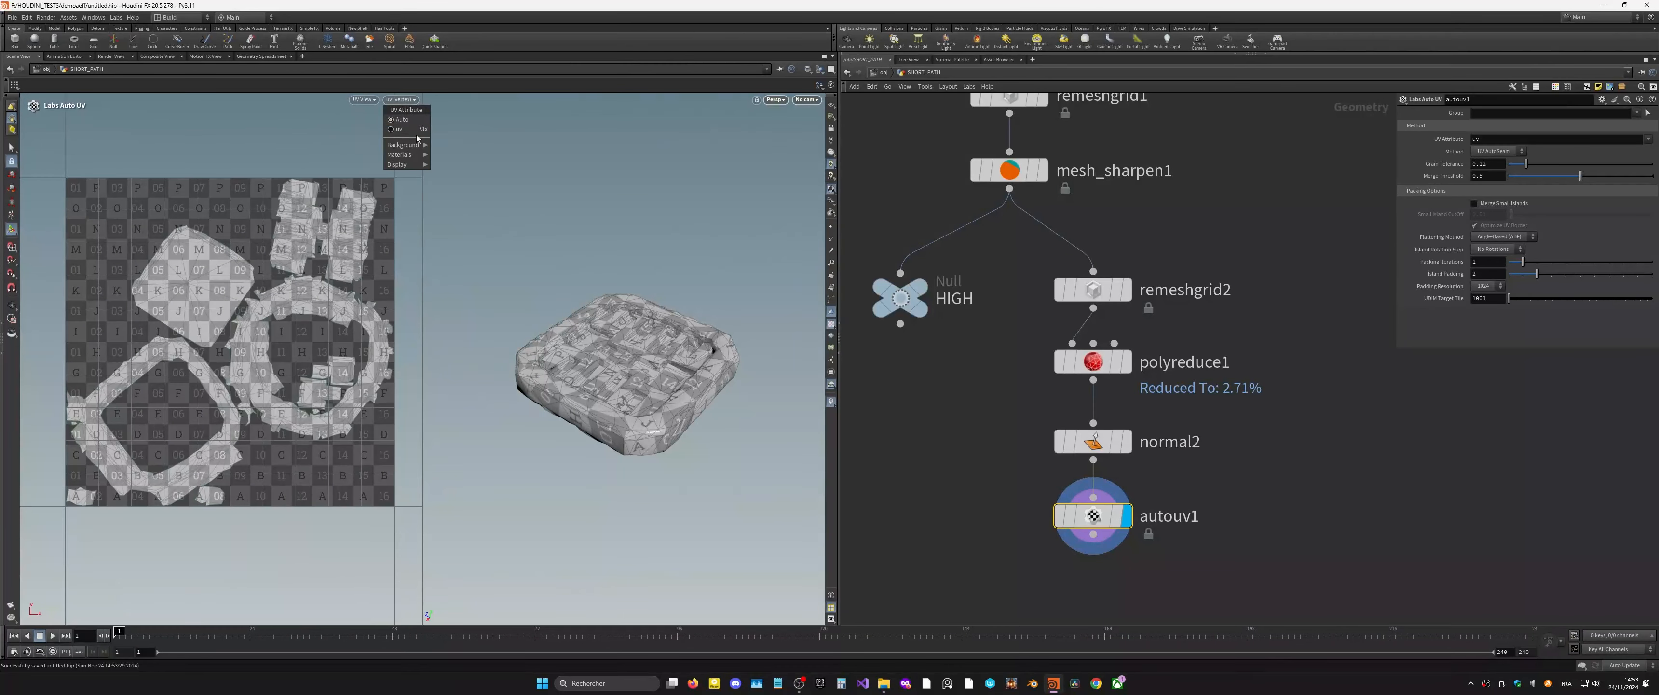
{"action": "mouse_move", "coordinate": [403, 164]}
{"action": "left_click", "coordinate": [463, 191]}
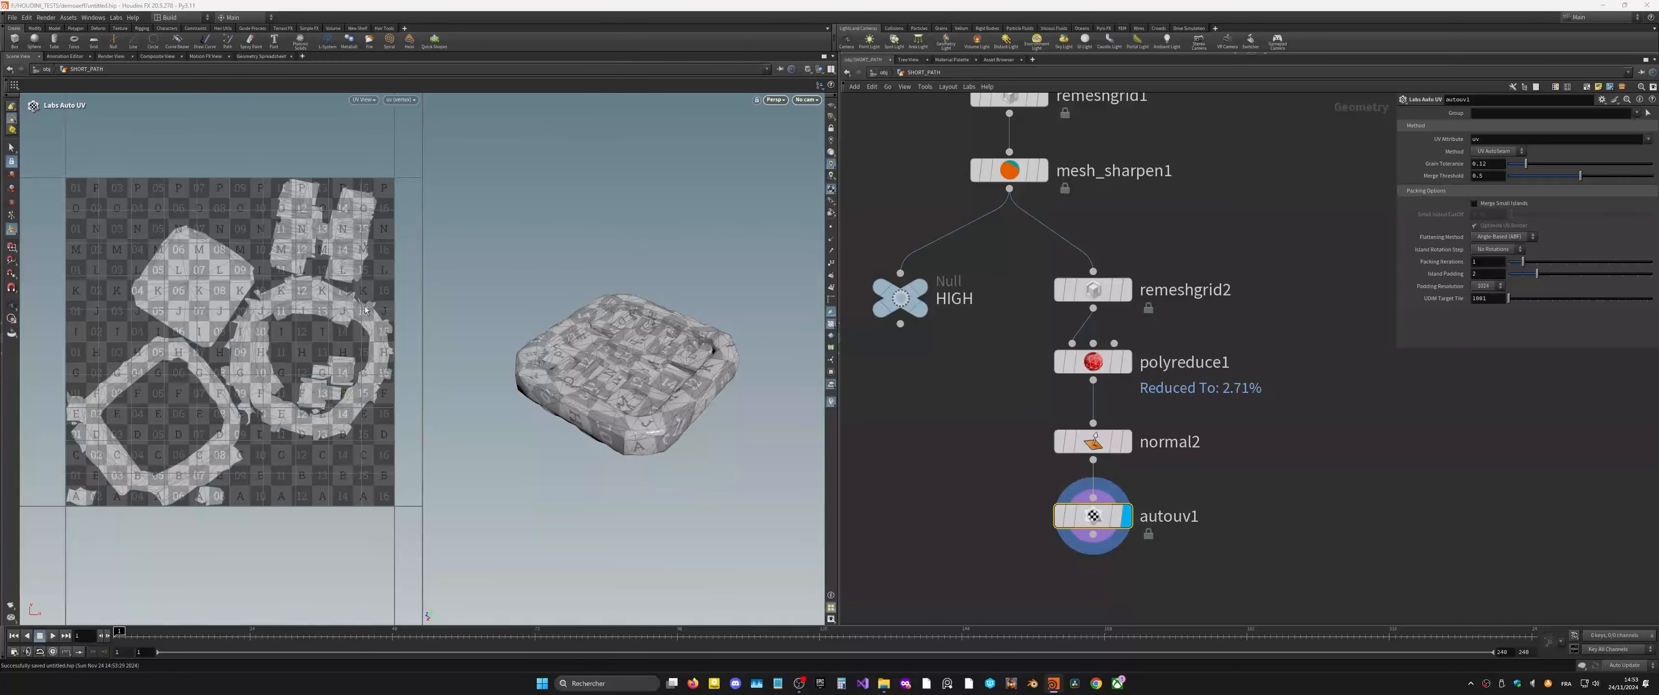
Step: Try a Merge Threshold of 0.3 on autouv1, save the scene, and test Merge Small Islands on and off
{"action": "middle_click_drag", "start_coordinate": [1181, 503], "coordinate": [1233, 511]}
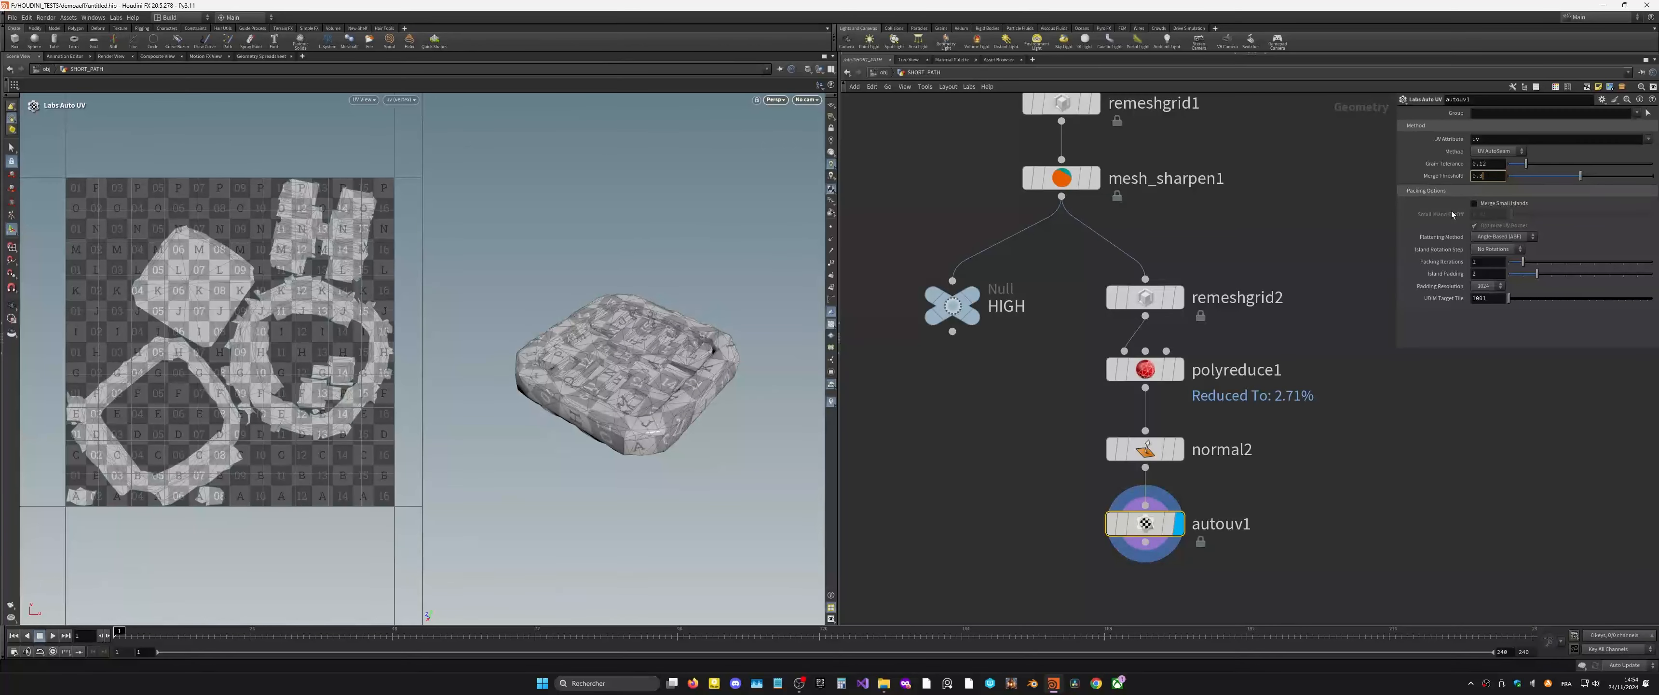
{"action": "key", "text": "Return"}
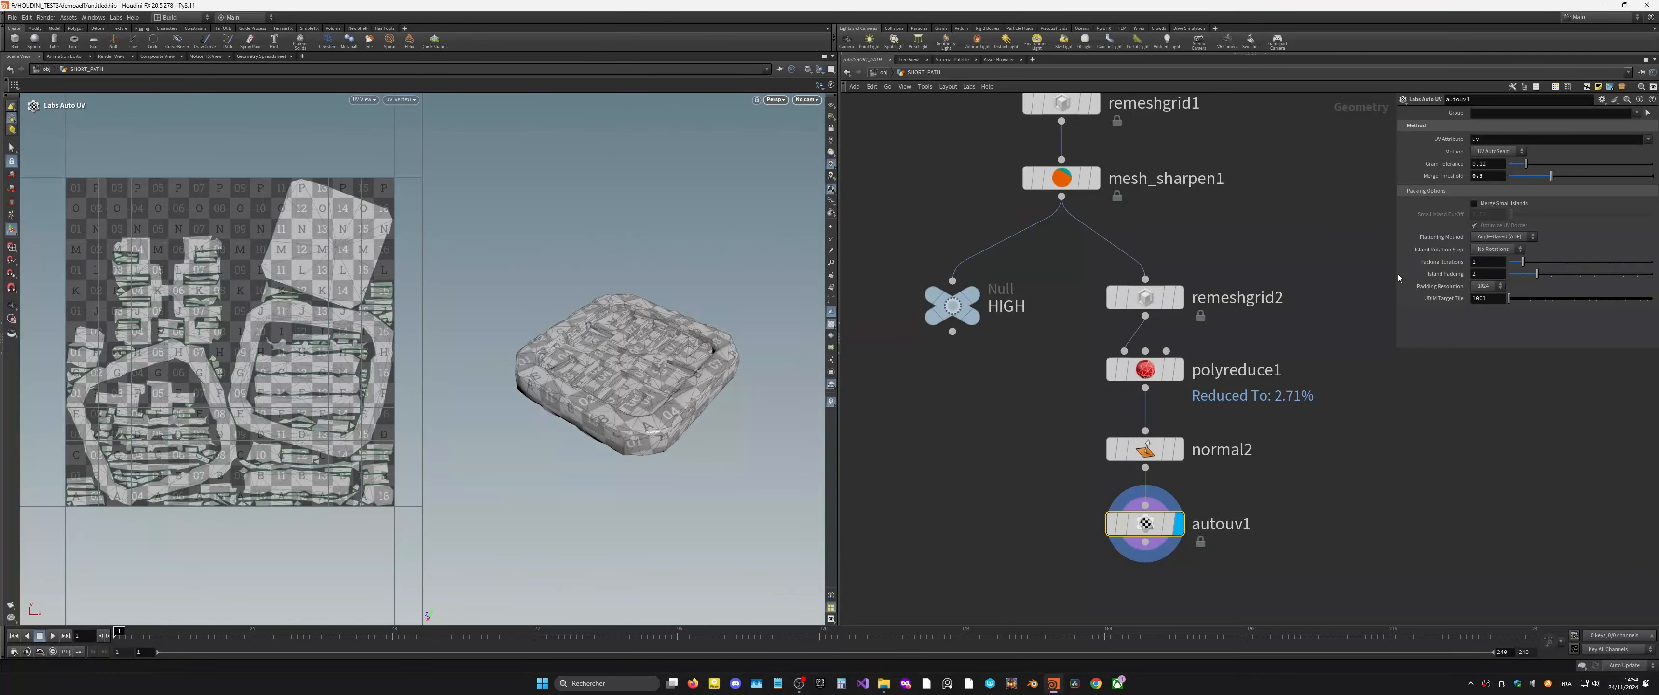
{"action": "key", "text": "ctrl+s"}
{"action": "left_click", "coordinate": [1505, 204]}
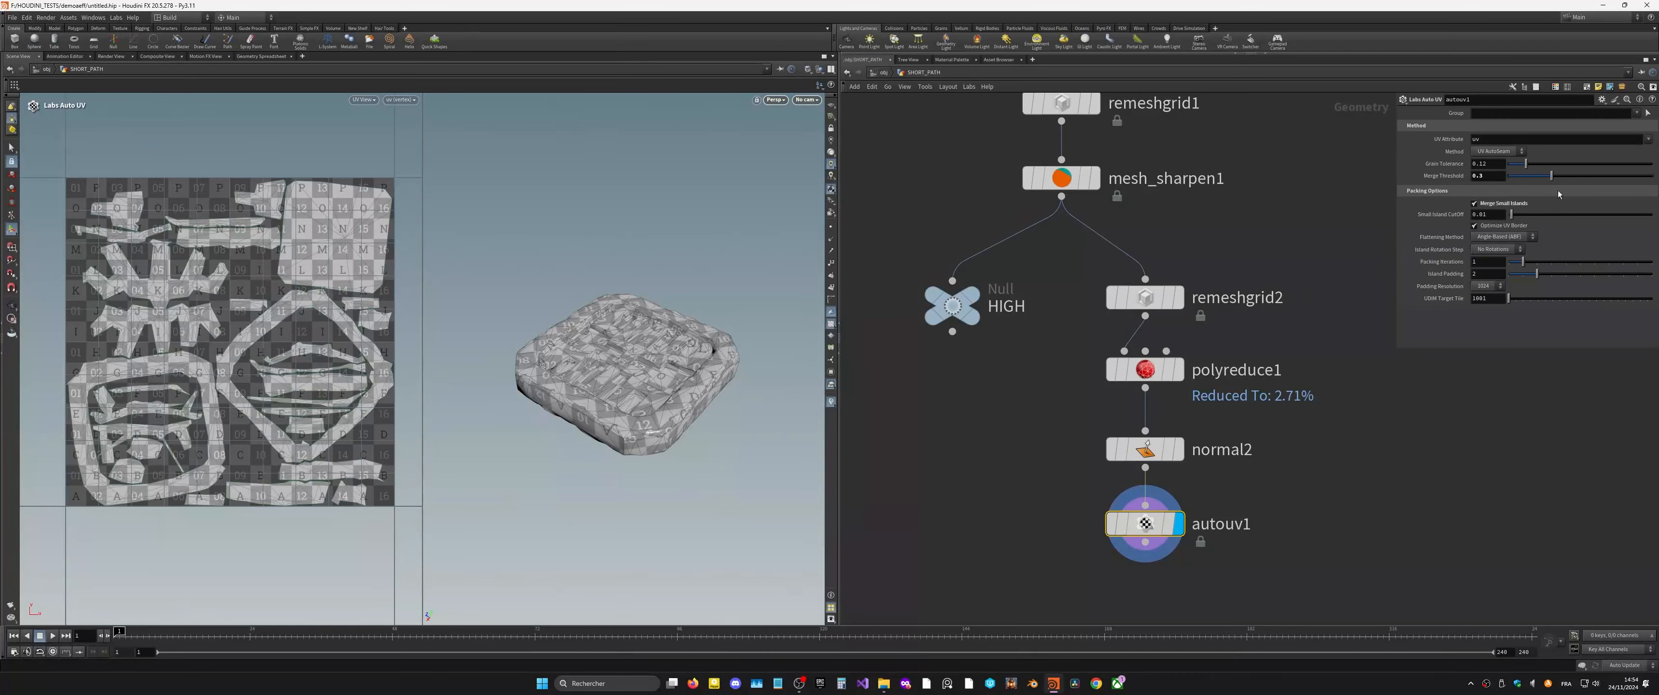
{"action": "left_click", "coordinate": [1515, 203]}
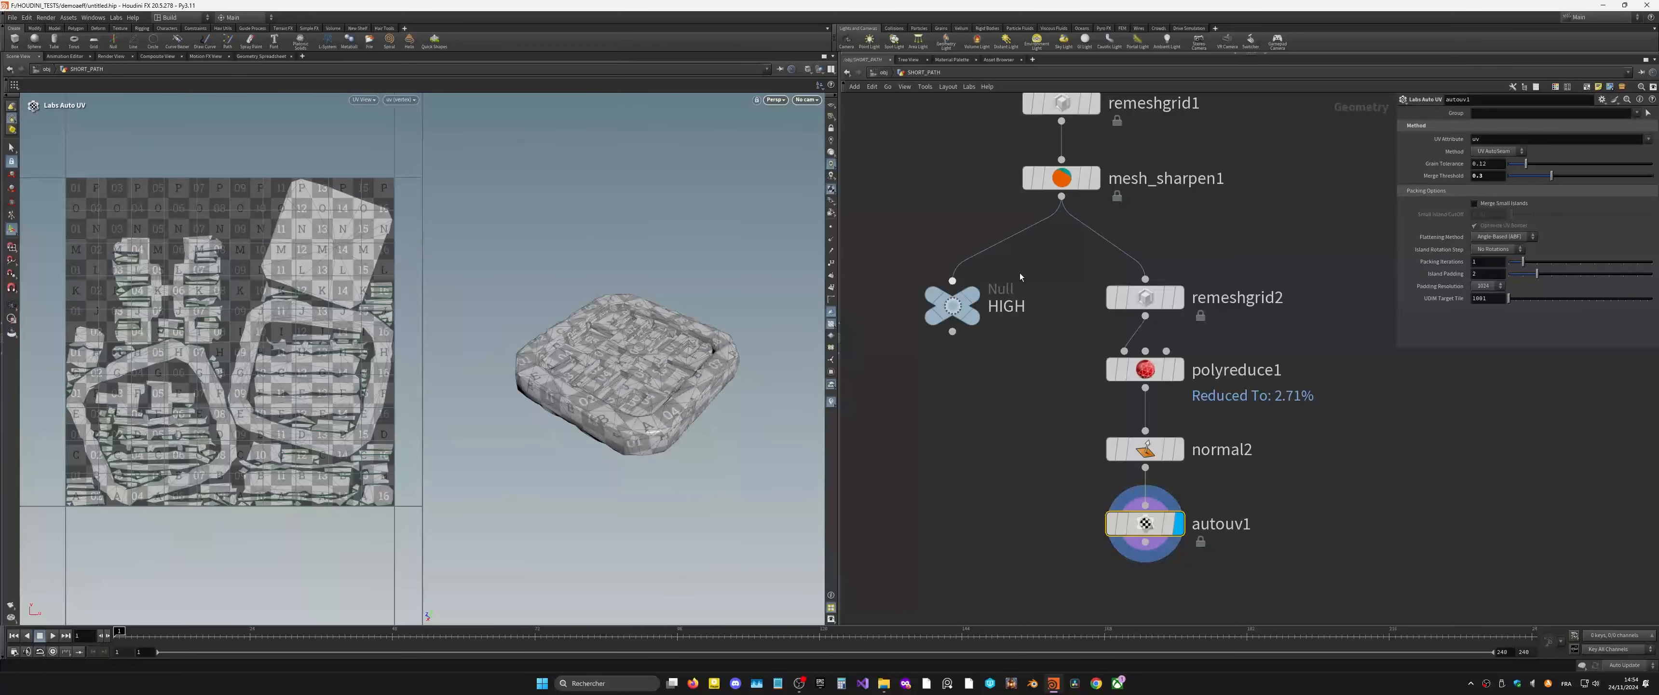
Step: Set autouv1's Merge Threshold to 0.4
{"action": "left_click", "coordinate": [1499, 177]}
{"action": "type", "text": "4"}
{"action": "key", "text": "Return"}
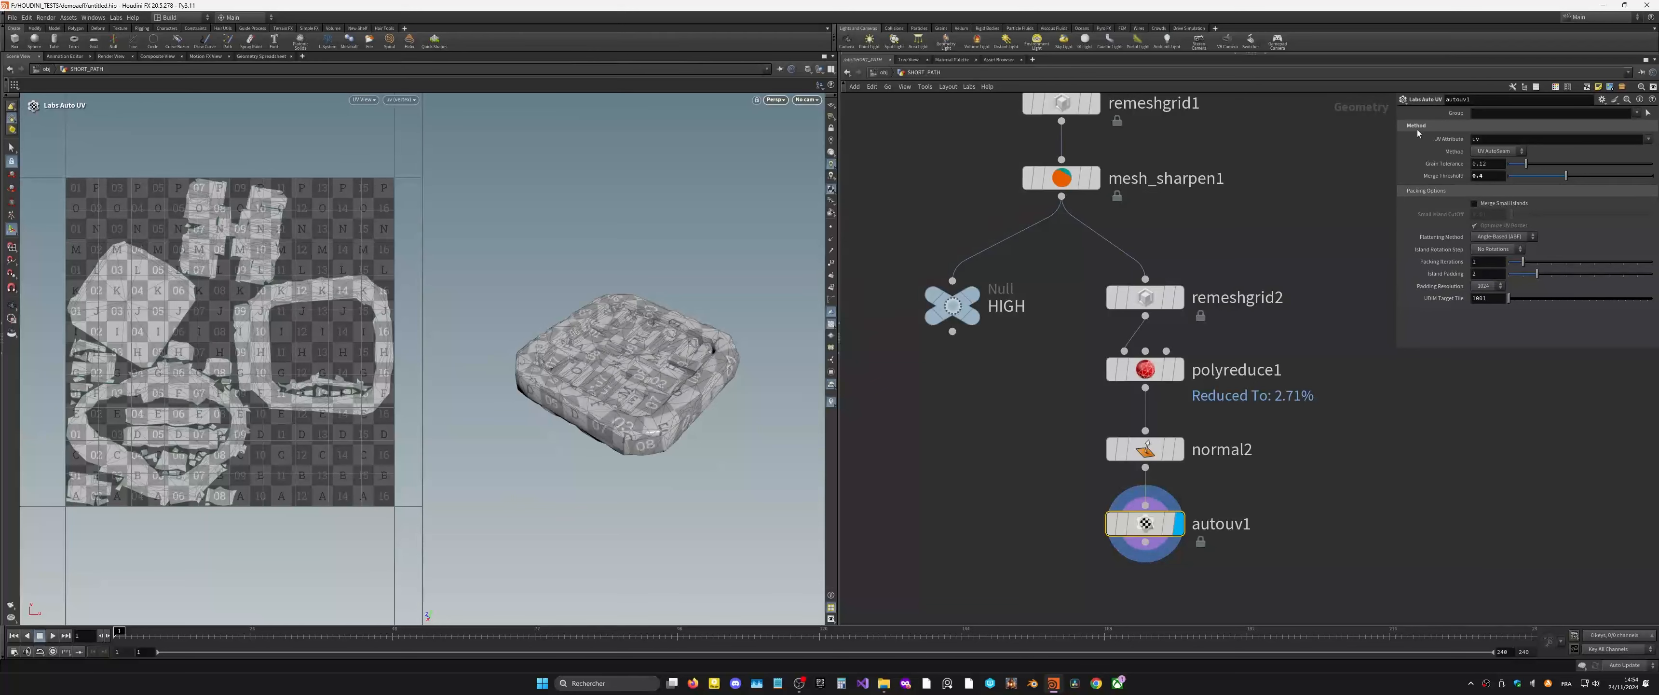
Step: Try the Shortest Path and Cluster methods on autouv1 and settle on UV Unwrap
{"action": "left_click", "coordinate": [1507, 154]}
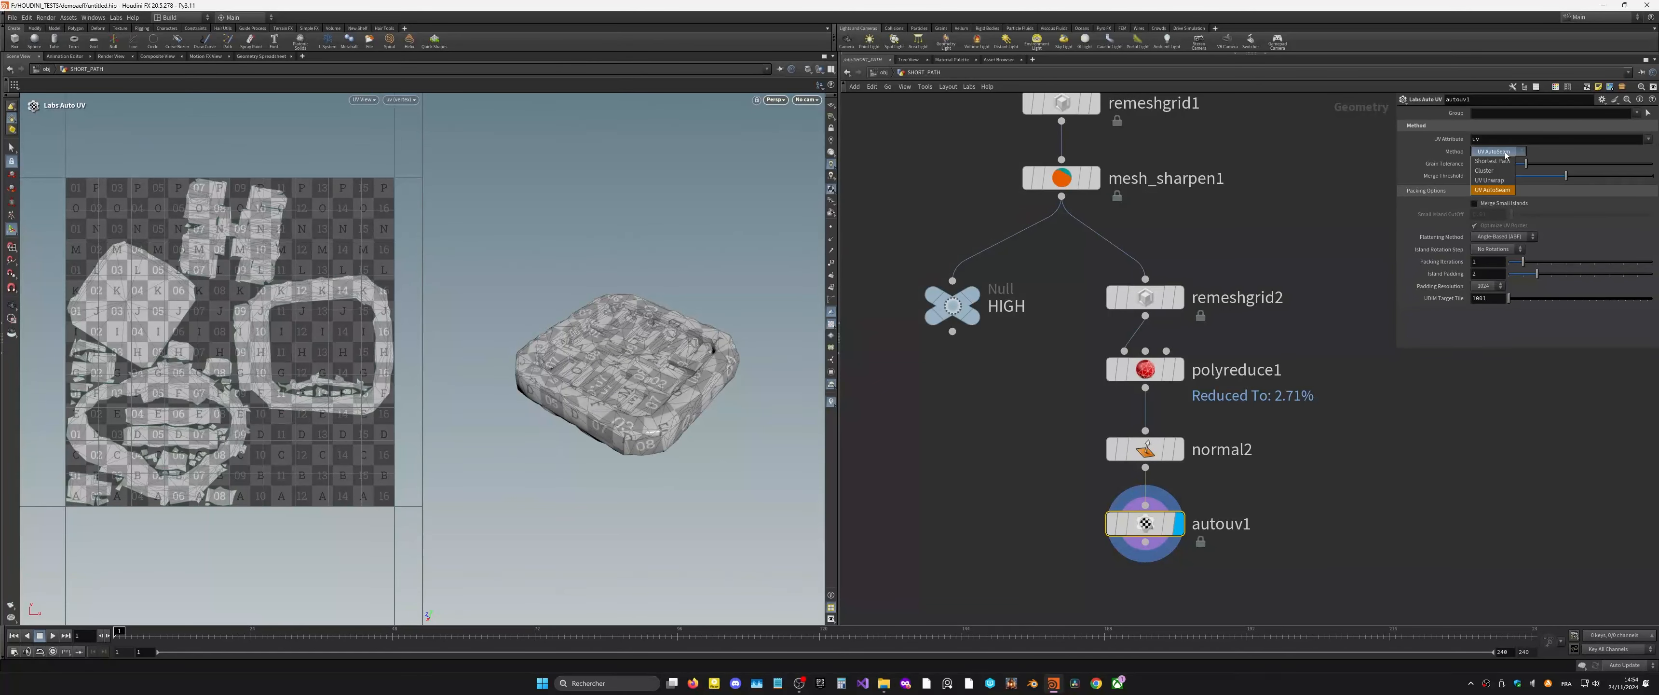
{"action": "left_click", "coordinate": [1508, 161]}
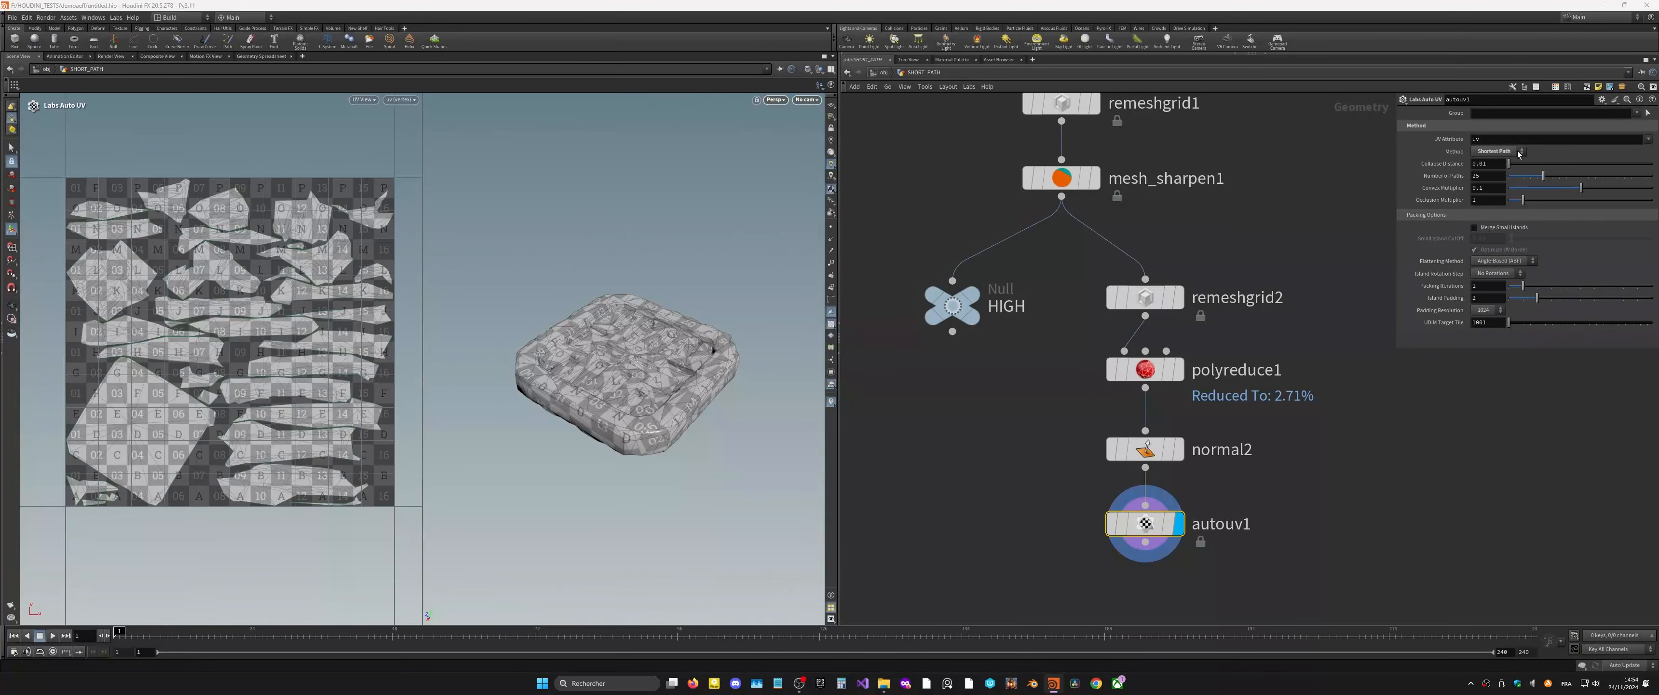
{"action": "left_click", "coordinate": [1519, 155]}
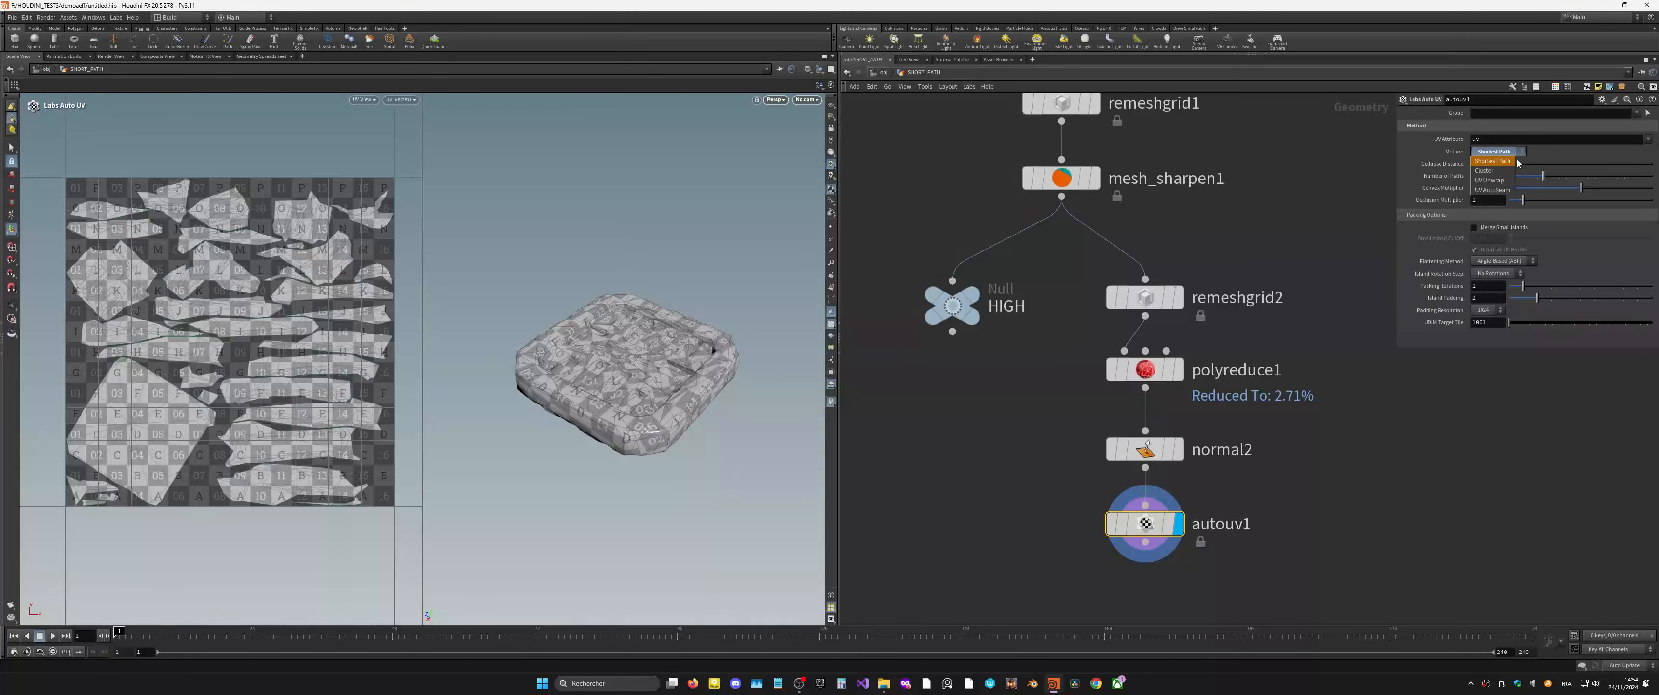
{"action": "left_click", "coordinate": [1515, 163]}
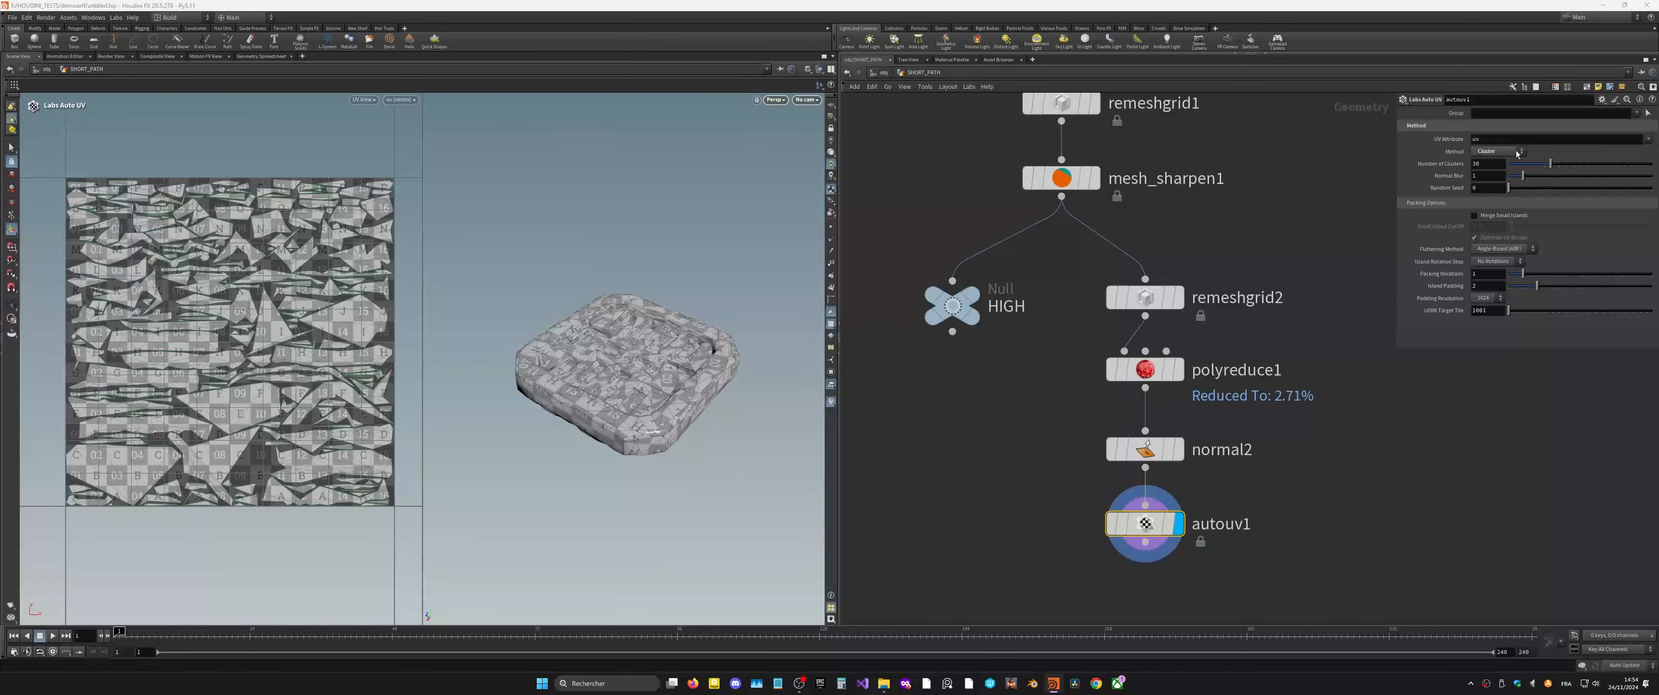
{"action": "left_click", "coordinate": [1518, 154]}
{"action": "left_click", "coordinate": [1517, 161]}
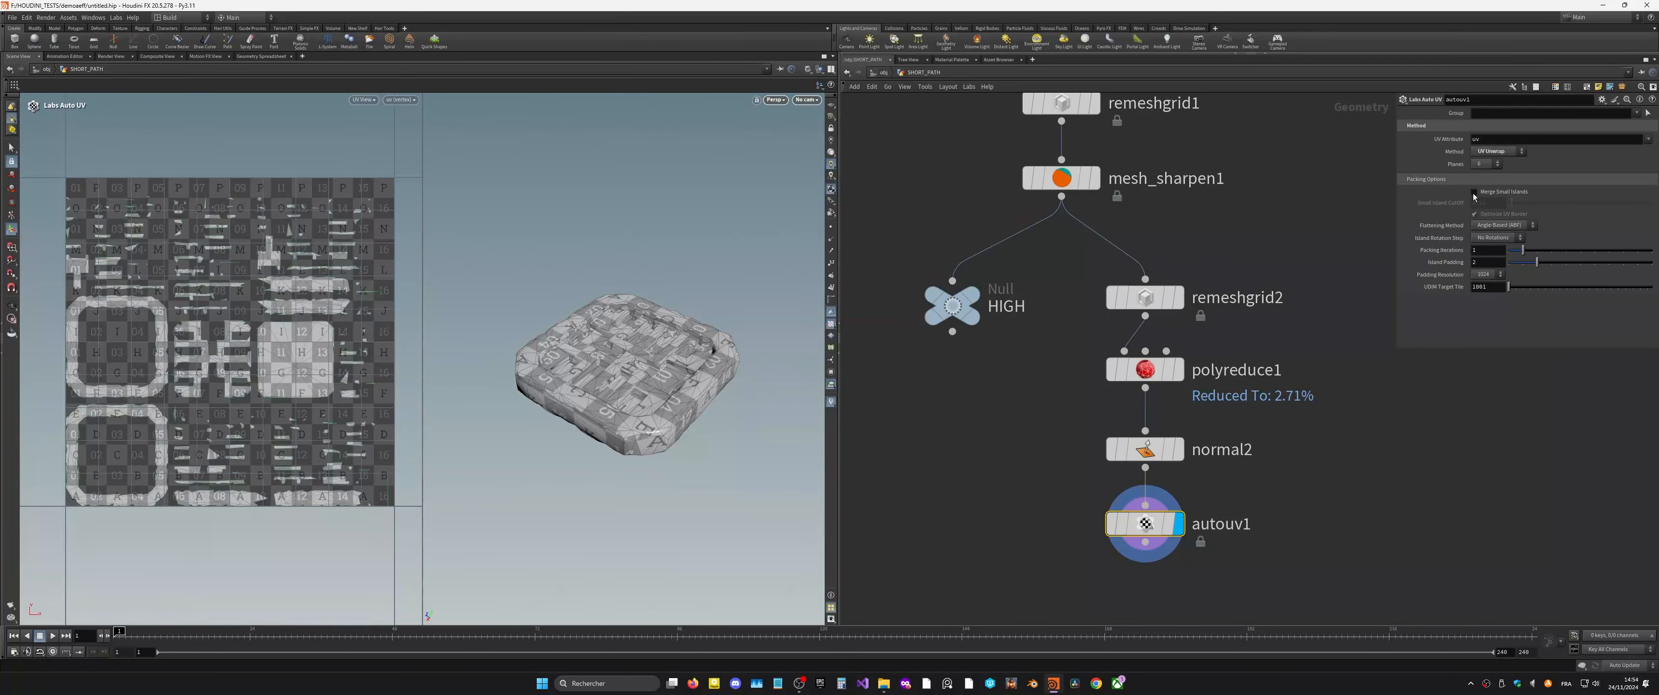
Step: Enable Merge Small Islands on autouv1 and tune the Small Island Cutoff, trying 0.02 and a slightly higher value
{"action": "left_click", "coordinate": [1498, 192]}
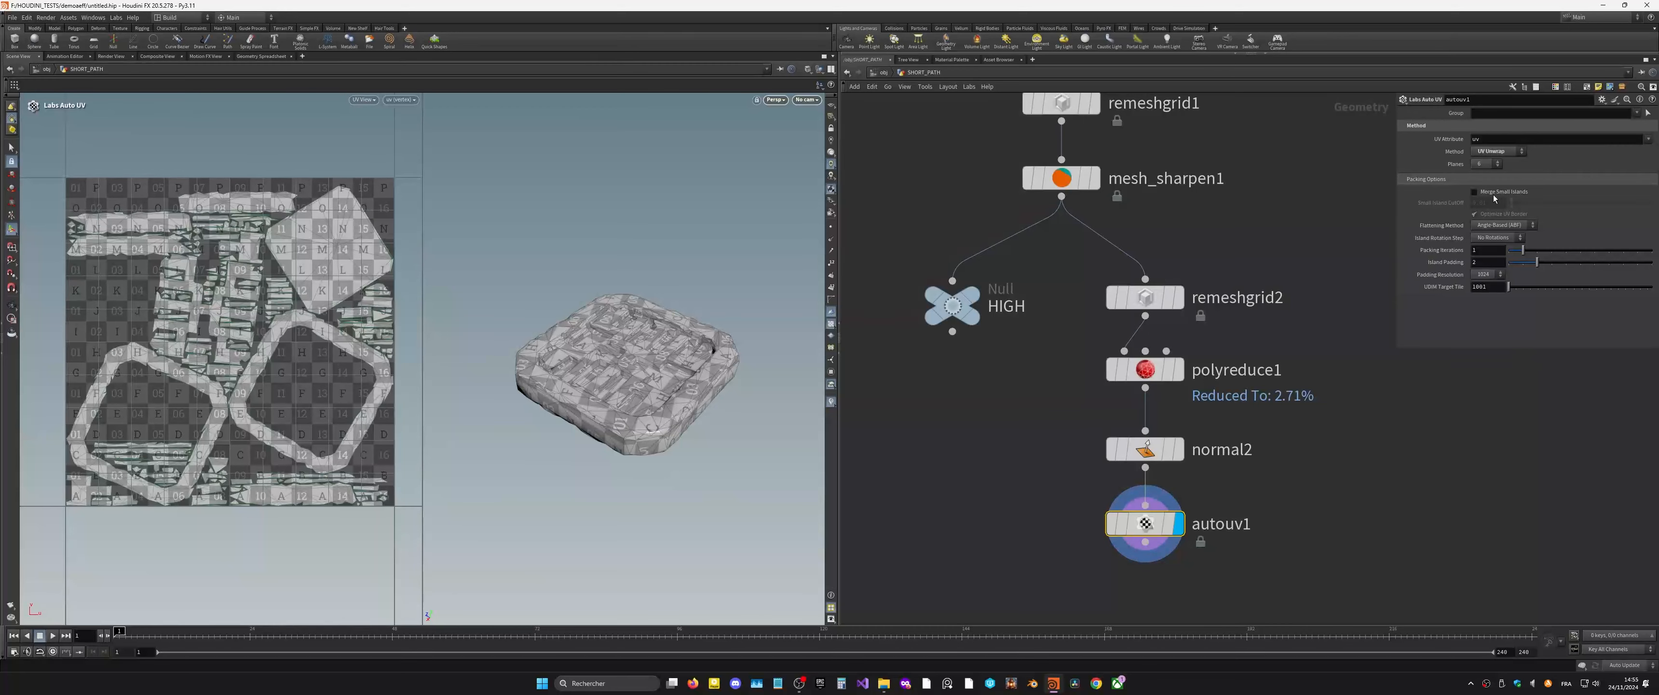
{"action": "left_click", "coordinate": [1495, 194]}
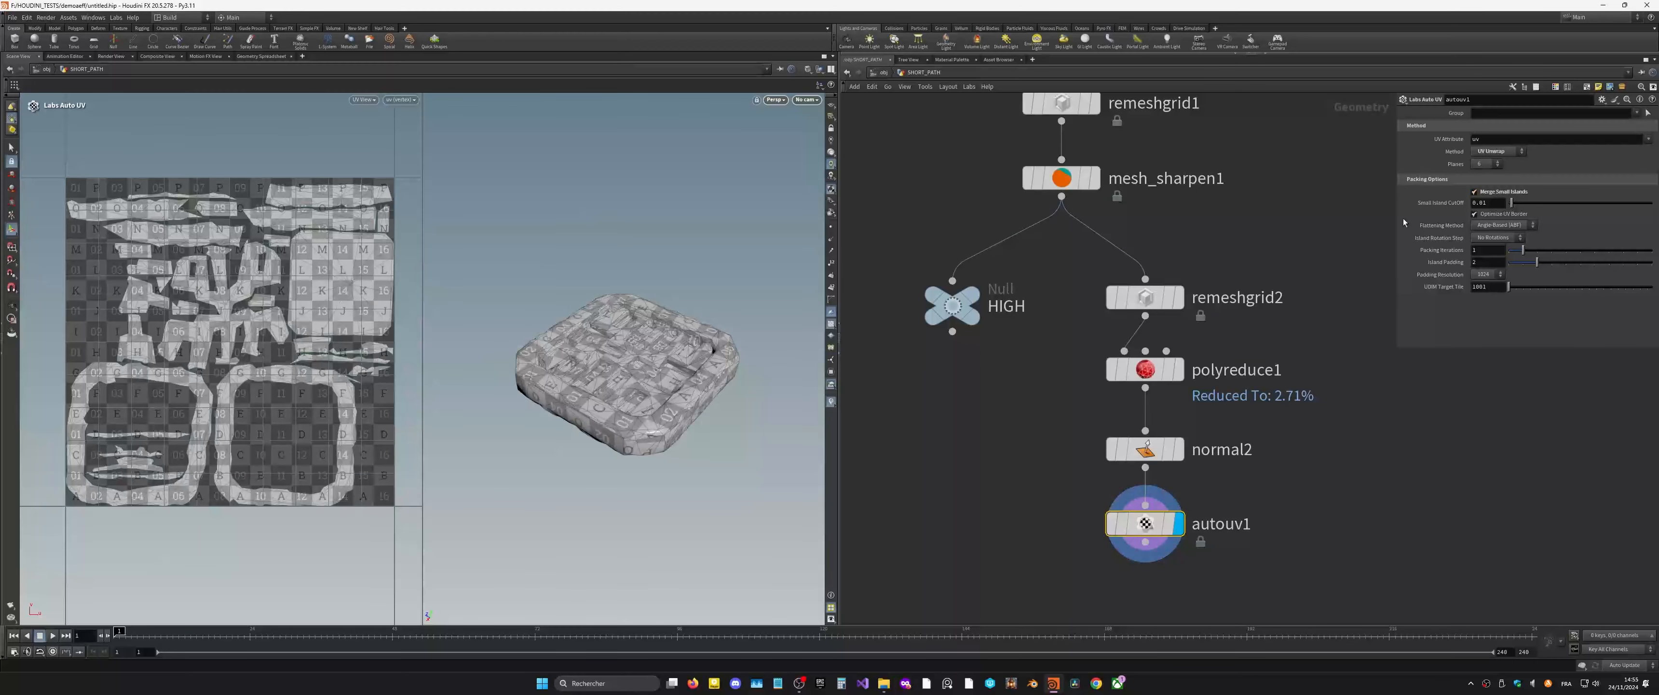
{"action": "left_click", "coordinate": [1495, 199]}
{"action": "type", "text": "2"}
{"action": "key", "text": "Return"}
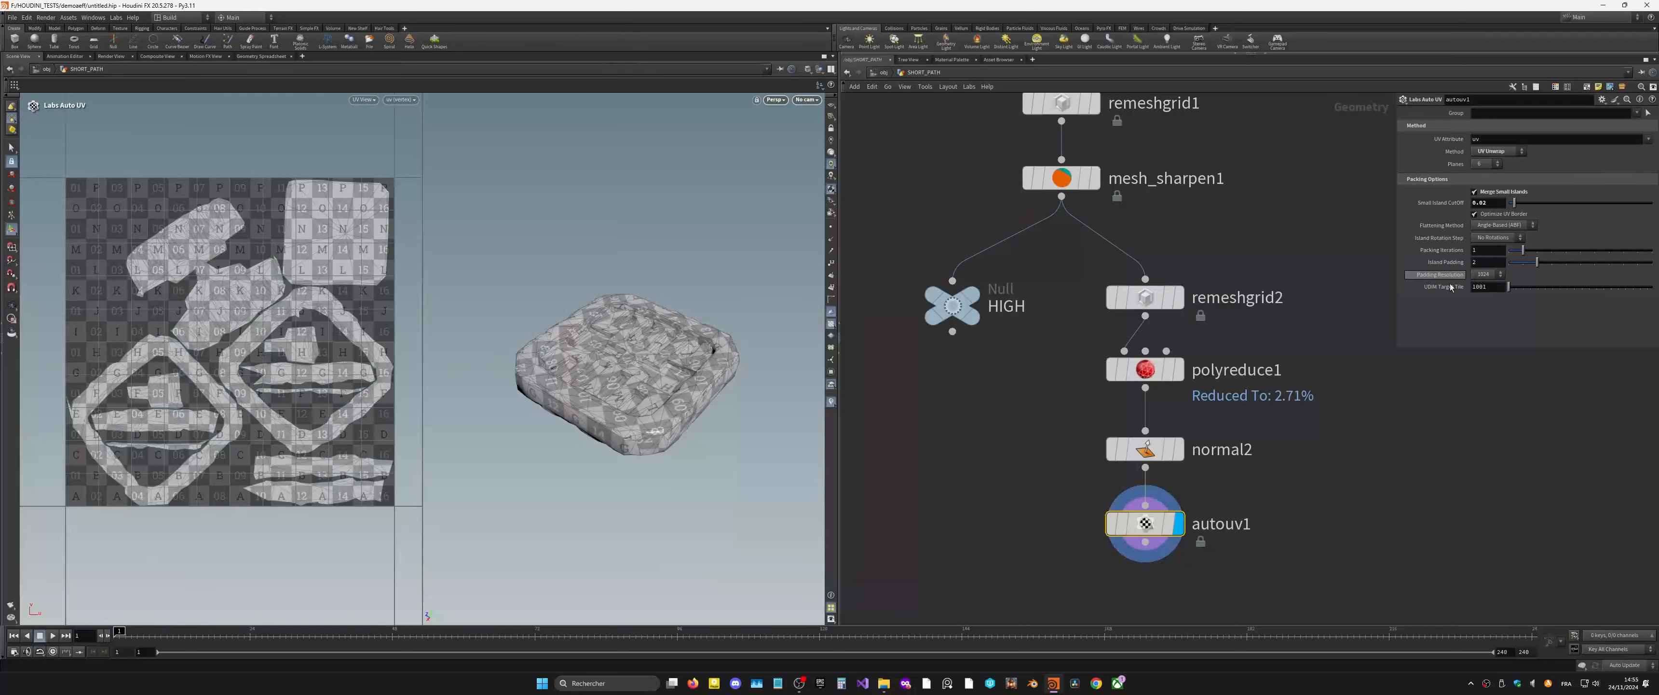
{"action": "left_click", "coordinate": [1492, 203]}
{"action": "key", "text": "Return"}
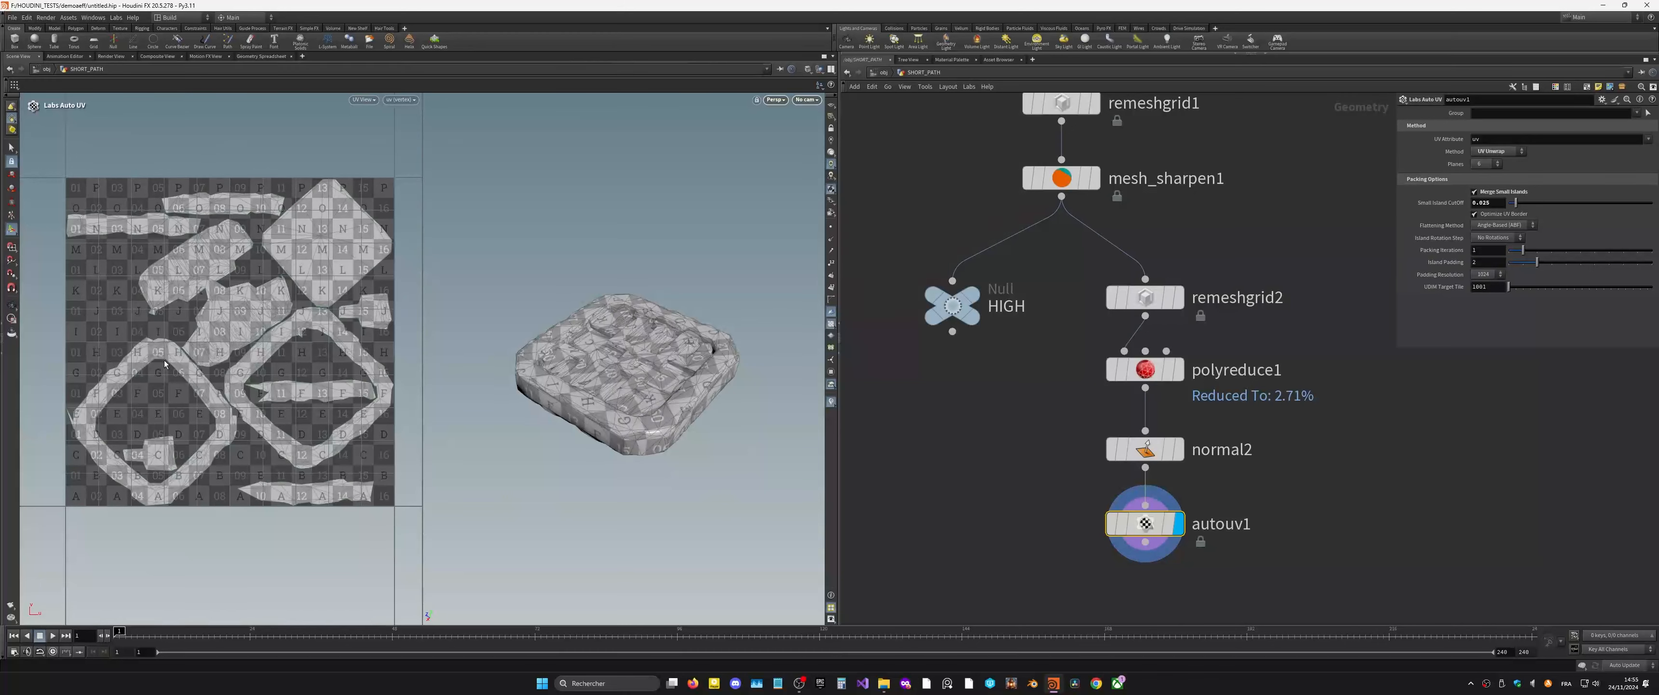
Step: Overlay UV Distortion in the UV view to examine how stretched the tile's islands are, and turn the overlay off again
{"action": "mouse_move", "coordinate": [631, 335]}
{"action": "left_mouse_down", "text": "alt"}
{"action": "mouse_move", "coordinate": [608, 348]}
{"action": "mouse_move", "coordinate": [637, 358]}
{"action": "left_mouse_up", "text": "alt"}
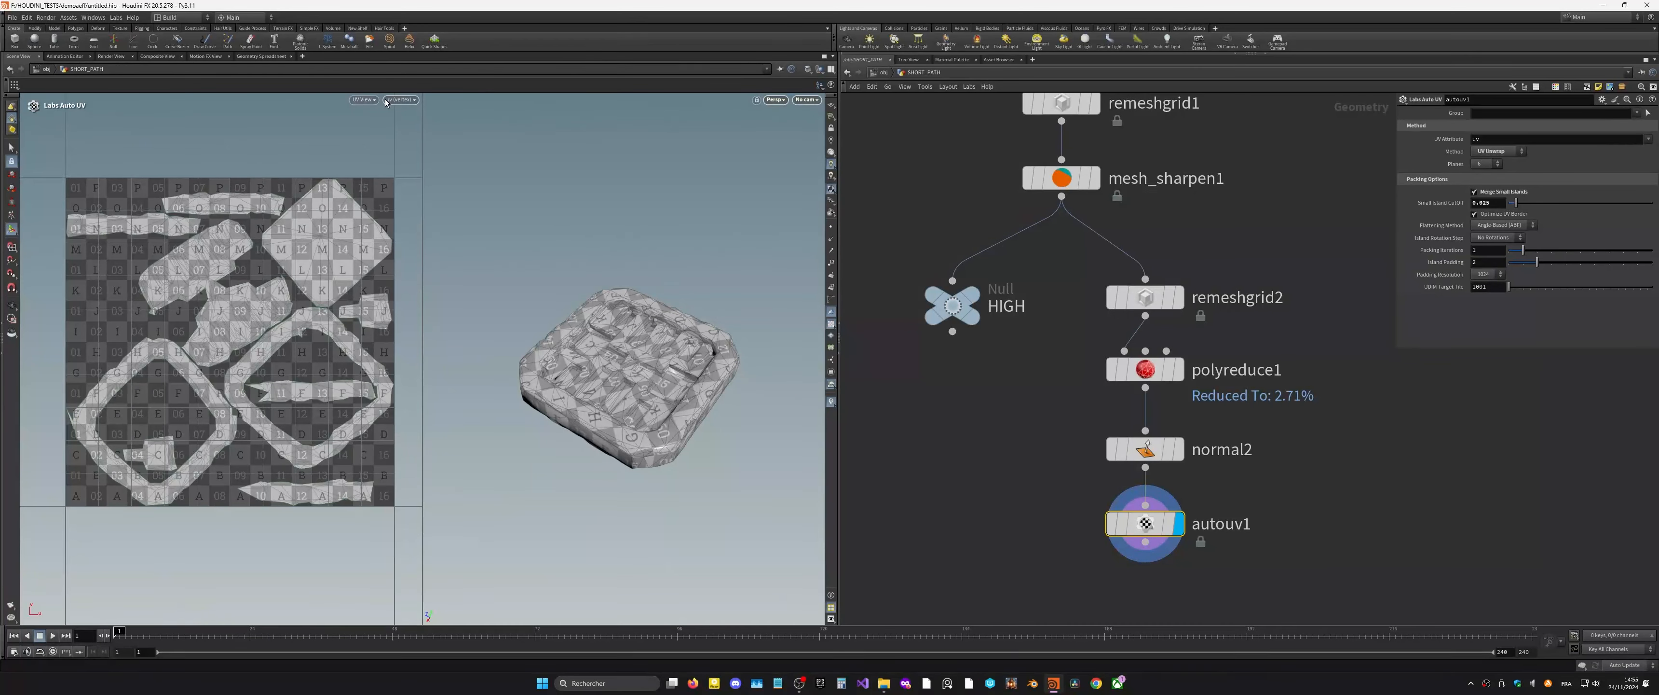
{"action": "key", "text": "space"}
{"action": "left_click", "coordinate": [364, 100]}
{"action": "left_click", "coordinate": [401, 100]}
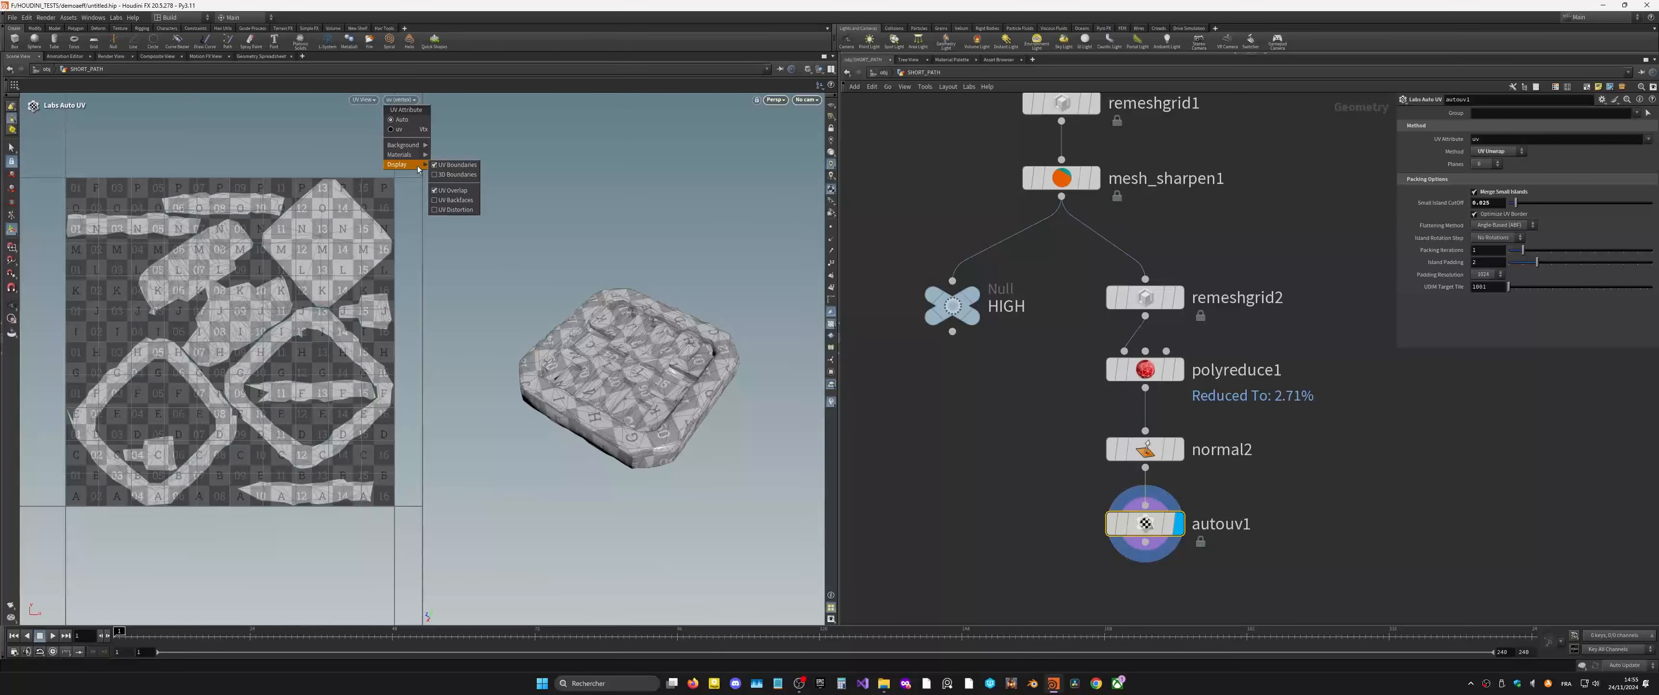
{"action": "left_click", "coordinate": [459, 210]}
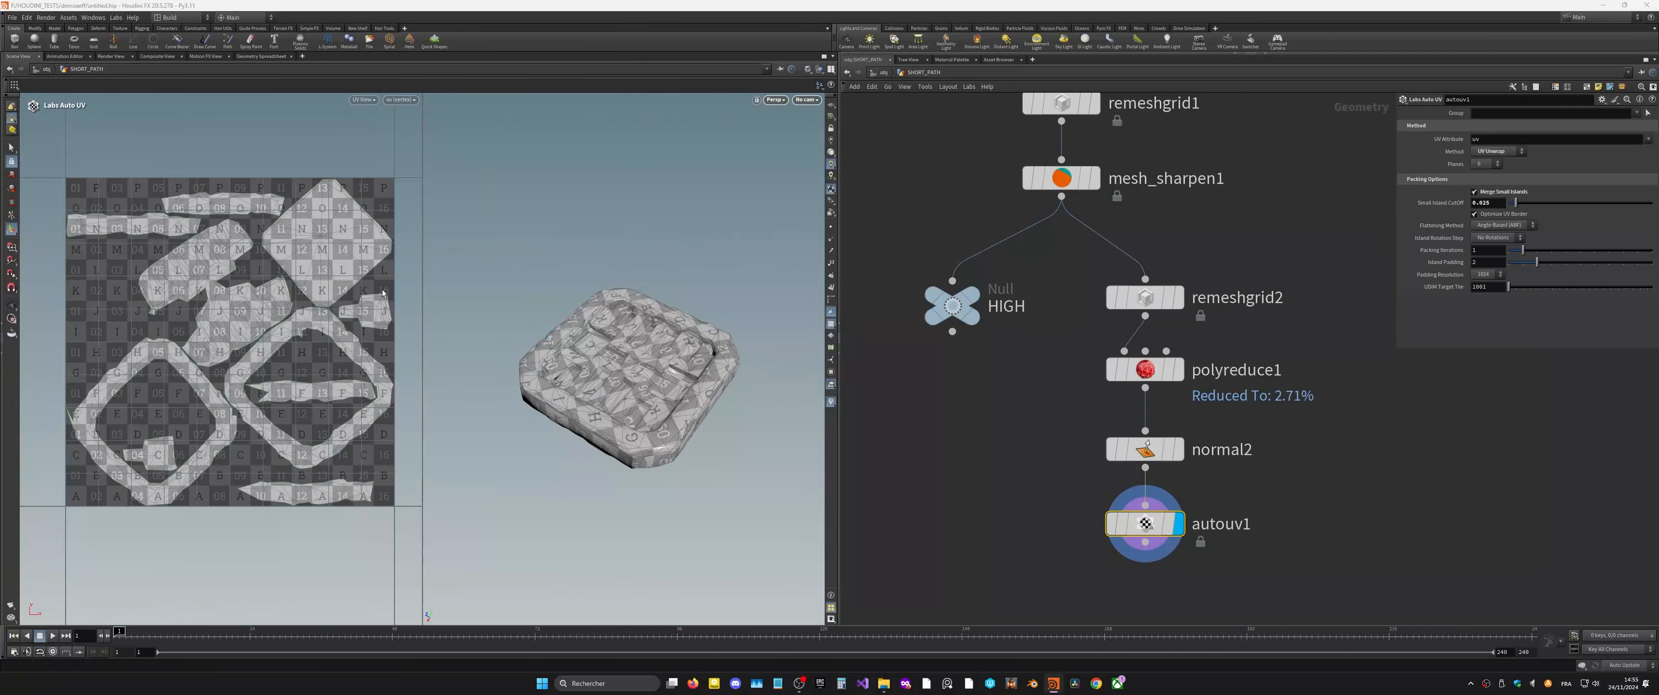
{"action": "key", "text": "space"}
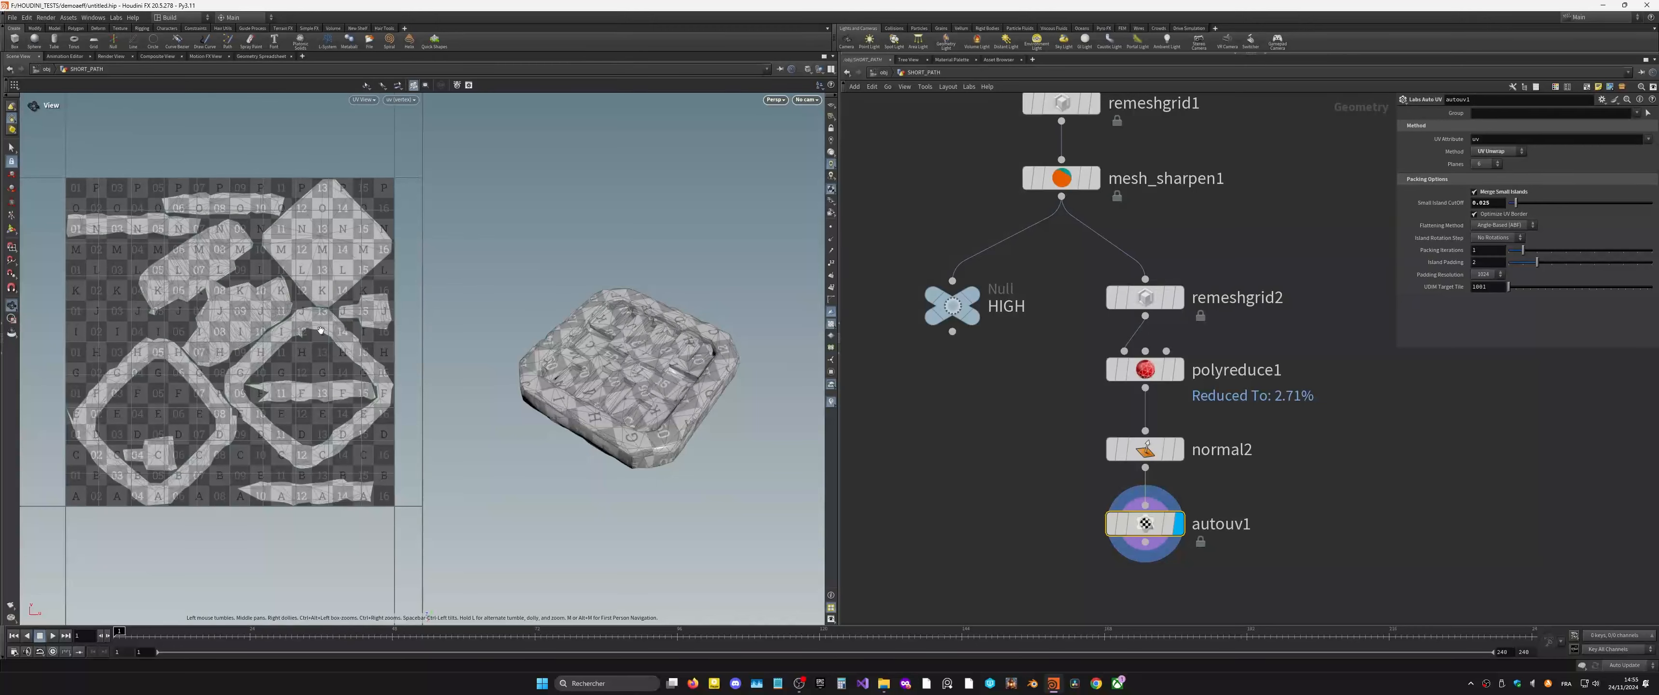
{"action": "key", "text": "space"}
{"action": "mouse_move", "coordinate": [356, 328]}
{"action": "right_mouse_down"}
{"action": "mouse_move", "coordinate": [375, 322]}
{"action": "mouse_move", "coordinate": [359, 328]}
{"action": "right_mouse_up"}
{"action": "key", "text": "space"}
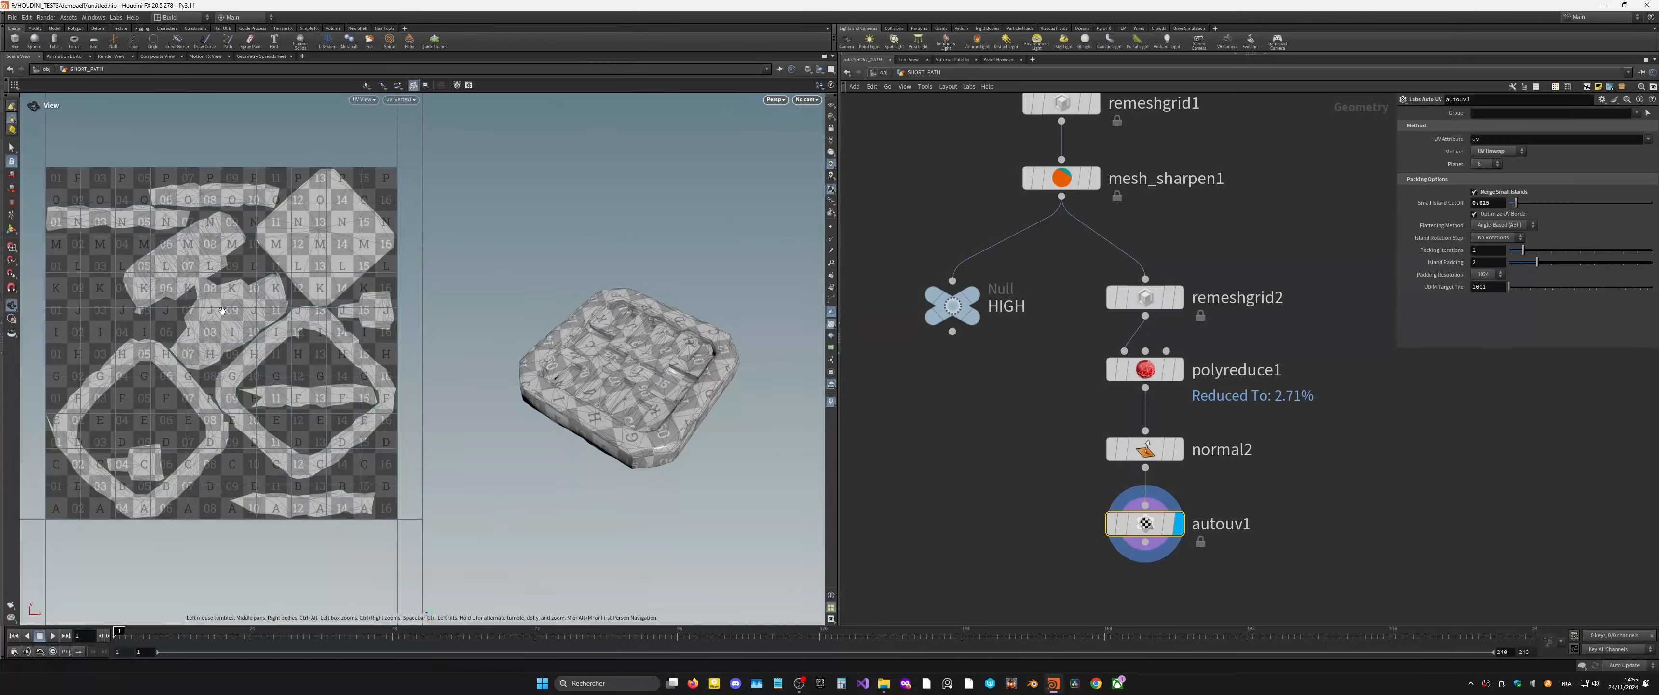
{"action": "mouse_move", "coordinate": [243, 310]}
{"action": "right_mouse_down"}
{"action": "mouse_move", "coordinate": [348, 267]}
{"action": "mouse_move", "coordinate": [244, 319]}
{"action": "right_mouse_up"}
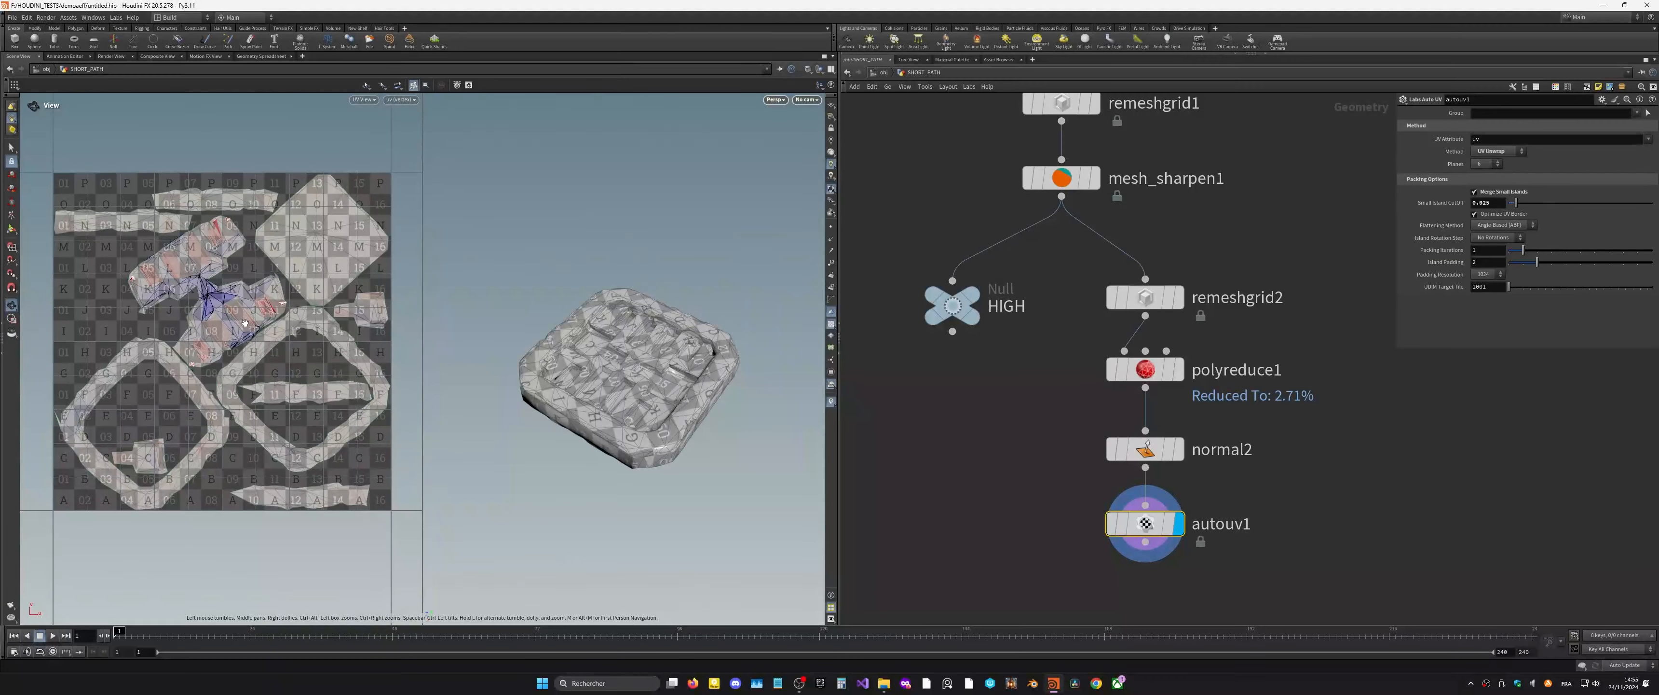
{"action": "key", "text": "Return"}
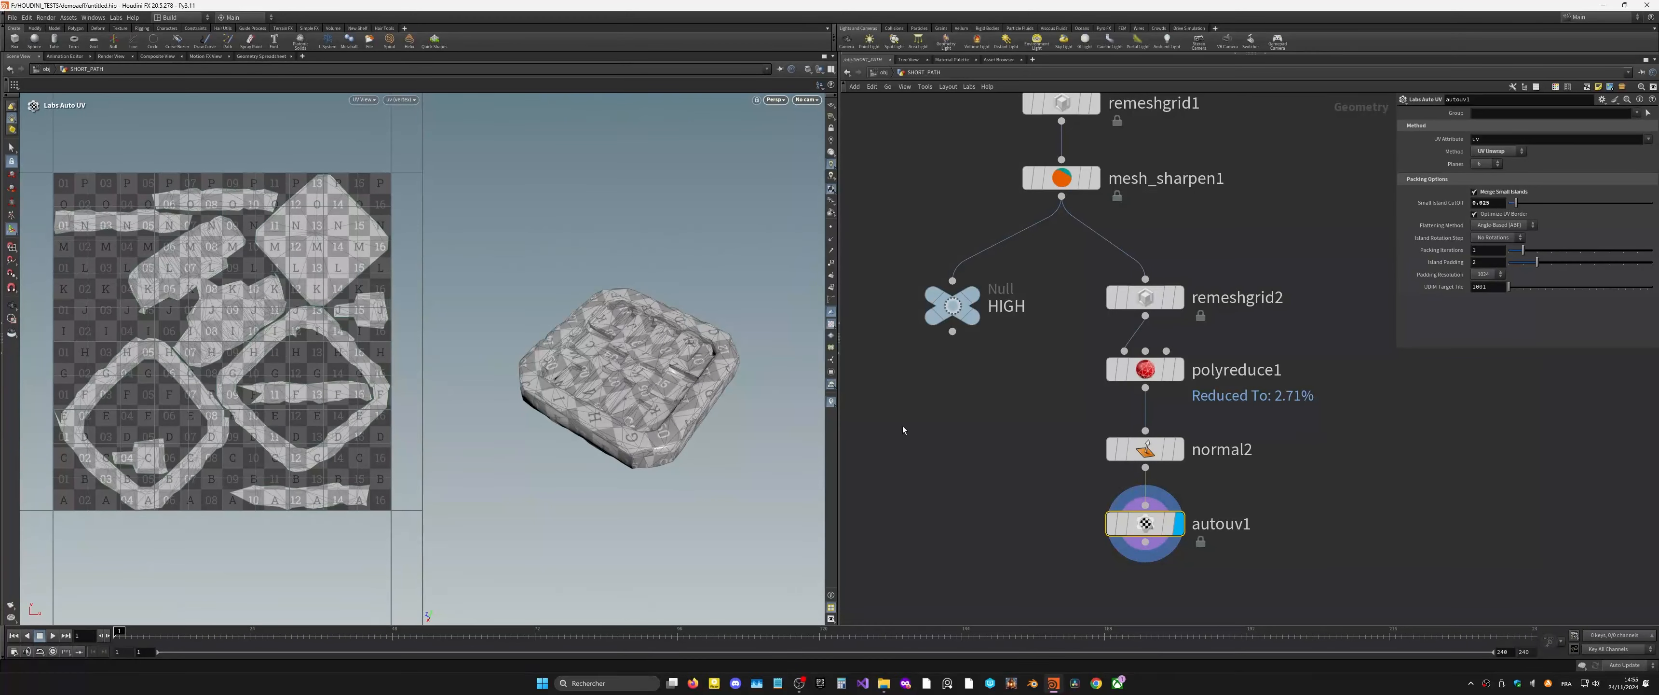
Step: Save the scene with the unwrapped low-poly tile
{"action": "key", "text": "ctrl+s"}
{"action": "key", "text": "Escape"}
{"action": "left_click_drag", "start_coordinate": [773, 393], "coordinate": [634, 395]}
{"action": "key", "text": "Return"}
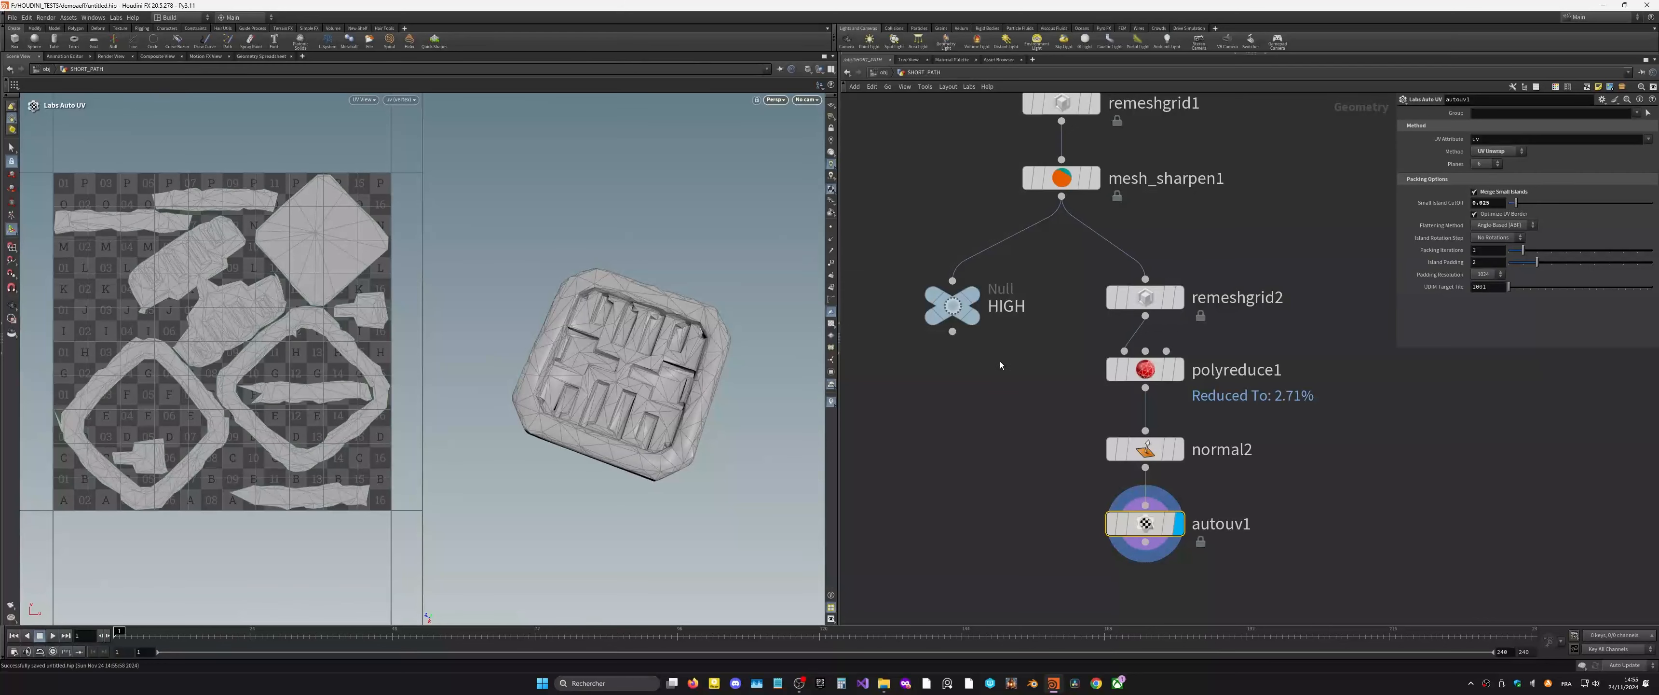
Step: Move the HIGH null further down its branch and add a Null named low beneath autouv1
{"action": "left_click_drag", "start_coordinate": [960, 312], "coordinate": [963, 612]}
{"action": "left_click_drag", "start_coordinate": [990, 467], "coordinate": [945, 261], "text": "alt"}
{"action": "middle_click_drag", "start_coordinate": [1009, 522], "coordinate": [947, 247]}
{"action": "left_click_drag", "start_coordinate": [897, 337], "coordinate": [1024, 377]}
{"action": "left_click", "coordinate": [1082, 328]}
{"action": "left_click", "coordinate": [1082, 266]}
{"action": "left_click", "coordinate": [1137, 354]}
{"action": "type", "text": "low"}
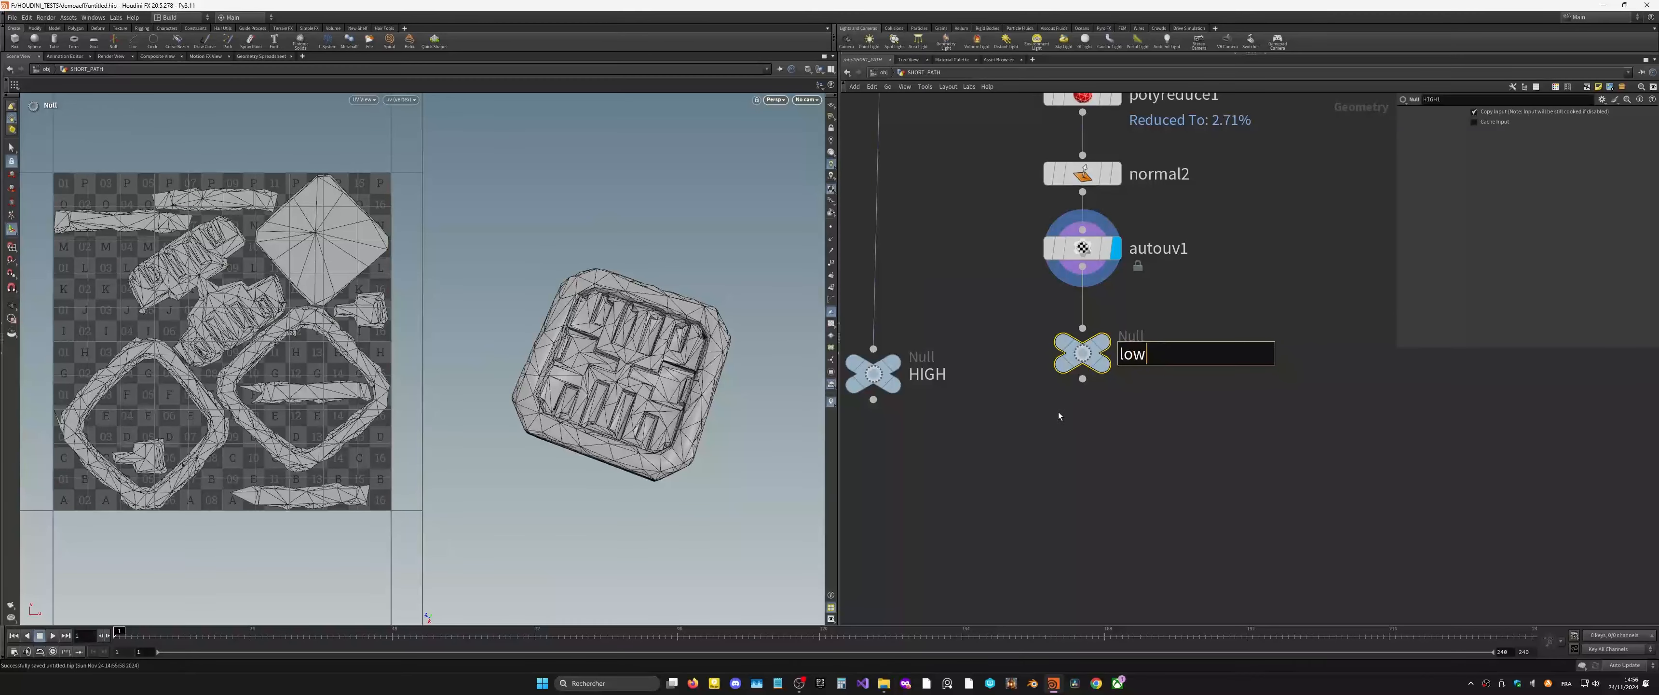
{"action": "key", "text": "Return"}
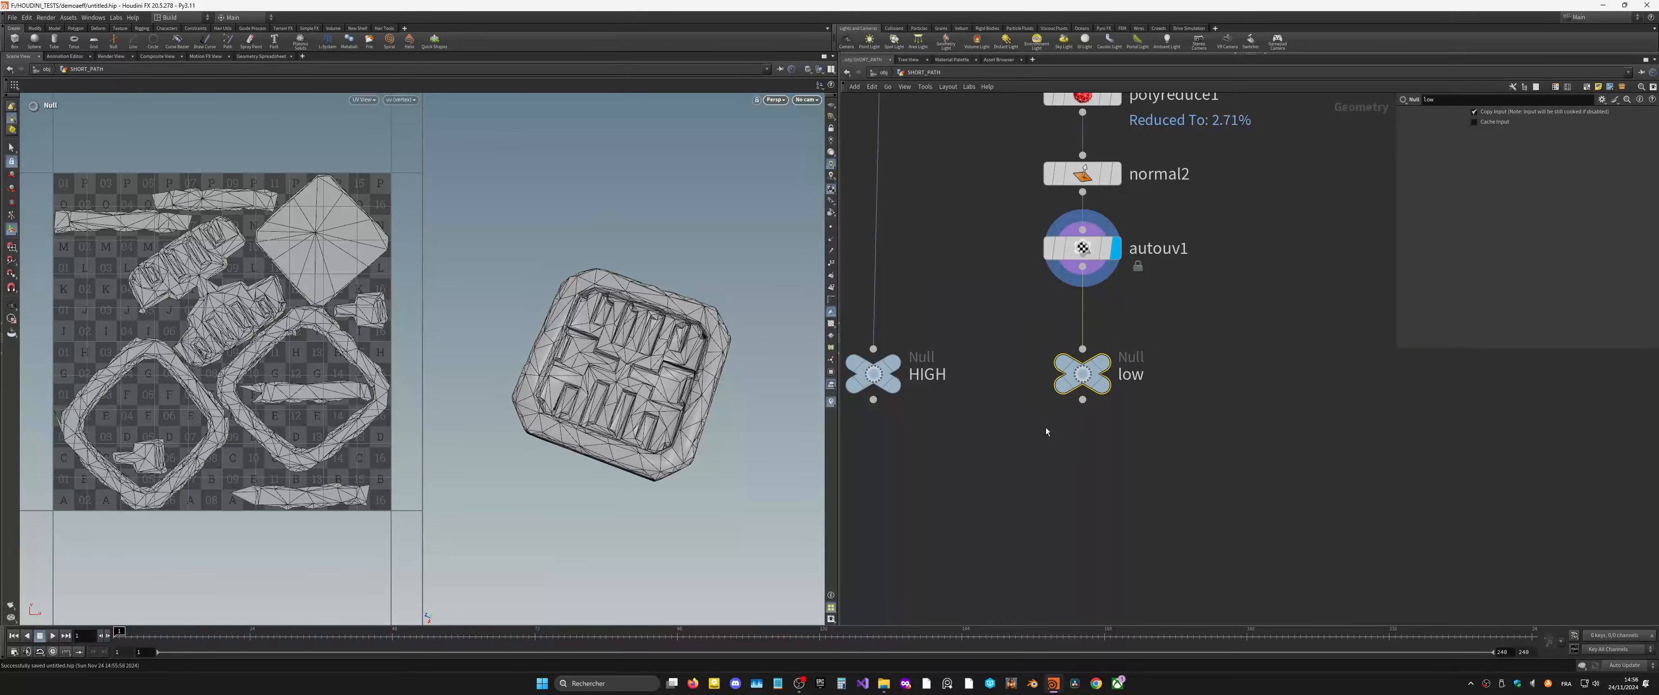
Step: Add an FBX output node beneath each of the HIGH and low nulls and connect each to its null
{"action": "key", "text": "Tab"}
{"action": "type", "text": "fbx"}
{"action": "left_click", "coordinate": [1083, 443]}
{"action": "left_click", "coordinate": [955, 454]}
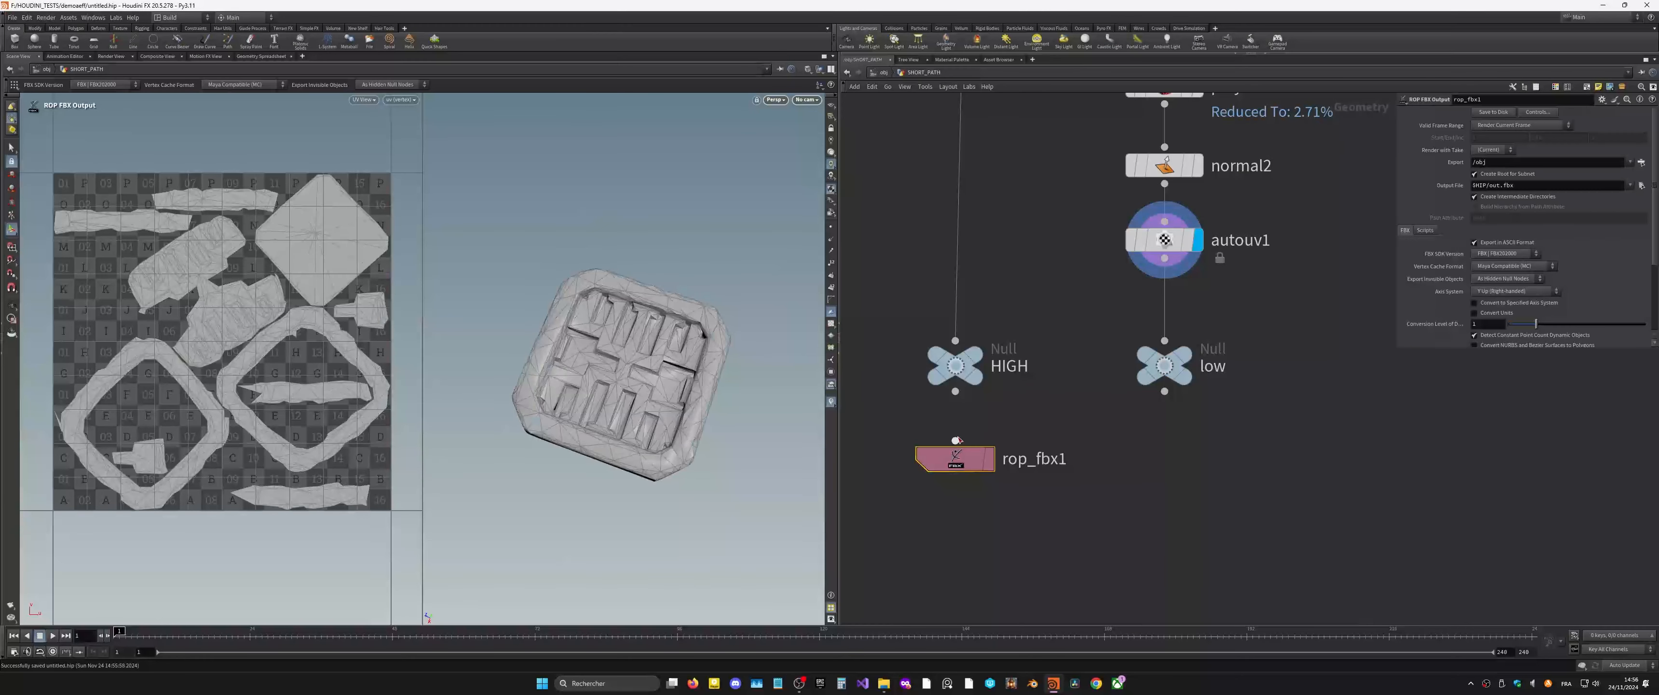
{"action": "left_click_drag", "start_coordinate": [955, 391], "coordinate": [1164, 459]}
{"action": "left_click_drag", "start_coordinate": [1164, 391], "coordinate": [1165, 440]}
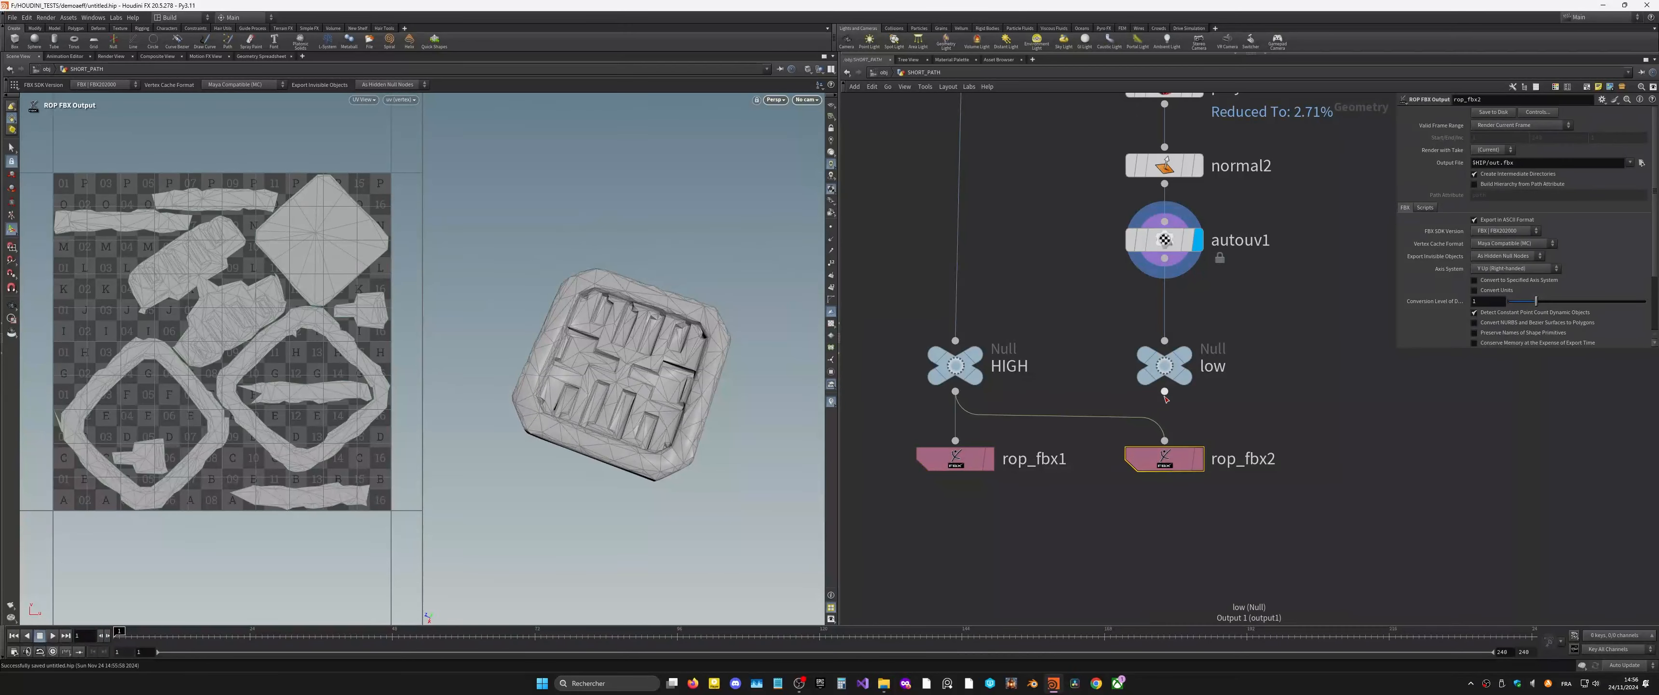
Step: Set the output file of both FBX output nodes to $HIP/pave_HIGH.fbx
{"action": "left_click_drag", "start_coordinate": [1225, 516], "coordinate": [941, 444]}
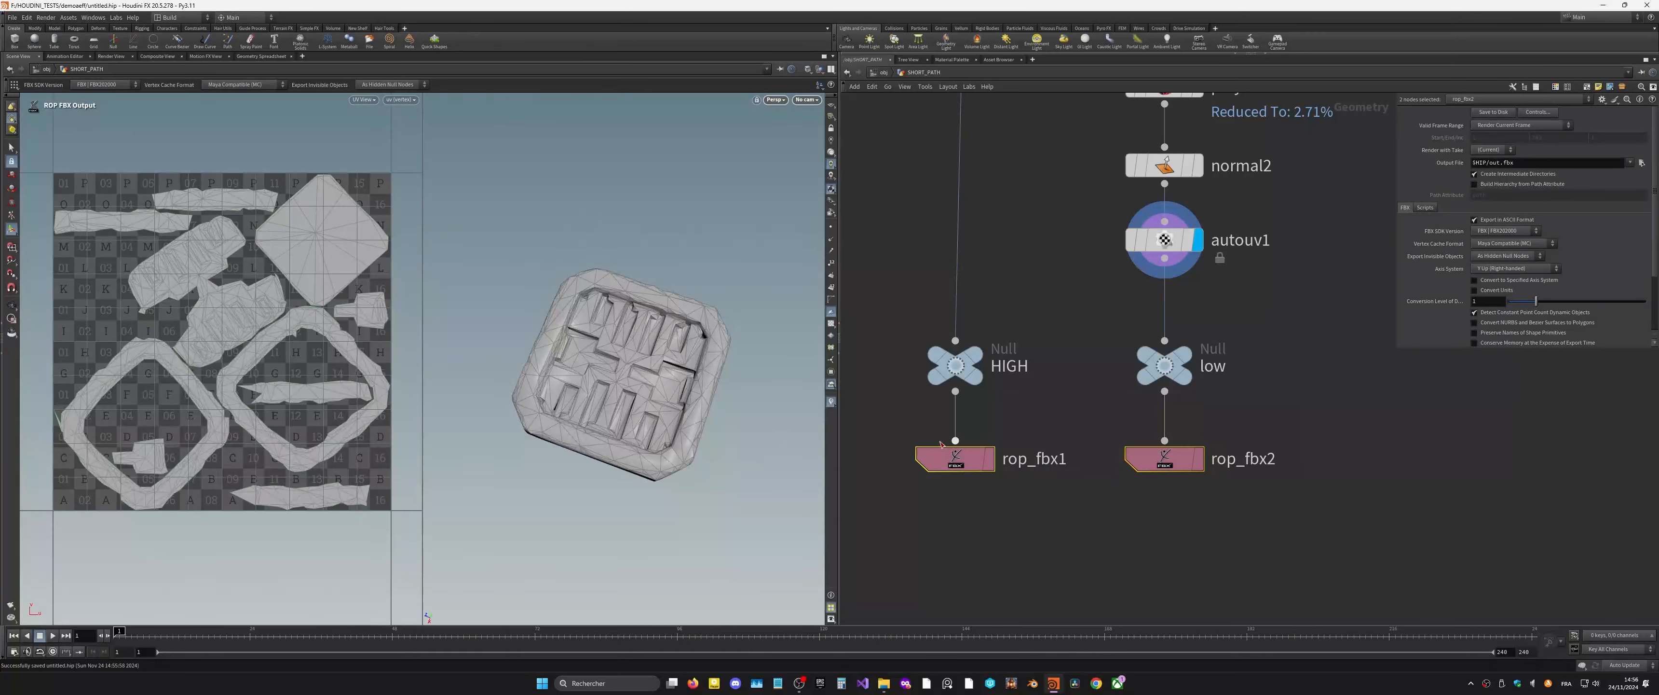
{"action": "double_click", "coordinate": [1490, 165]}
{"action": "type", "text": "pave_HIGH"}
{"action": "key", "text": "Return"}
Step: Set rop_fbx2's output file to $HIP/pave_LOW.fbx and export both FBX meshes to disk
{"action": "left_click", "coordinate": [1165, 458]}
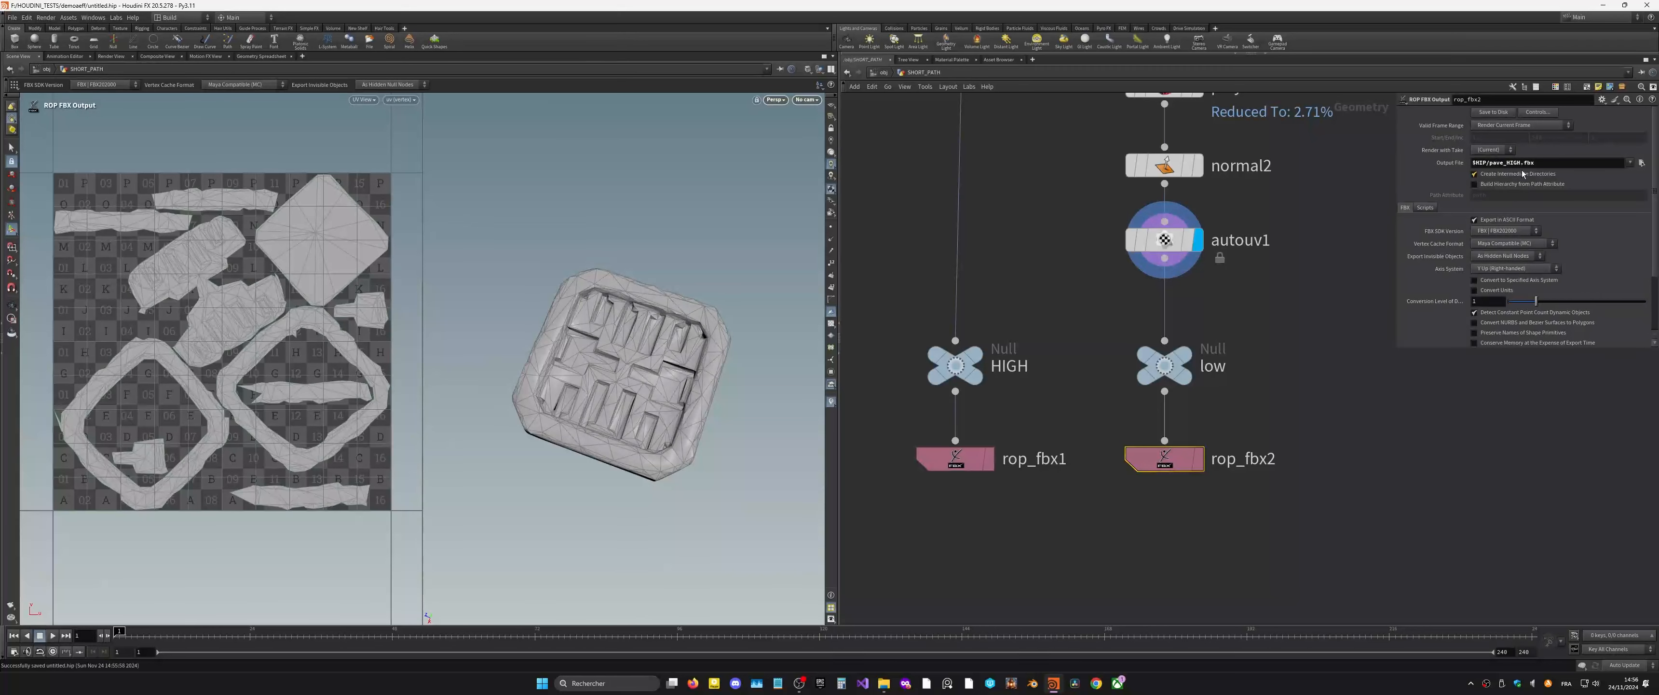
{"action": "left_click_drag", "start_coordinate": [1506, 163], "coordinate": [1519, 163]}
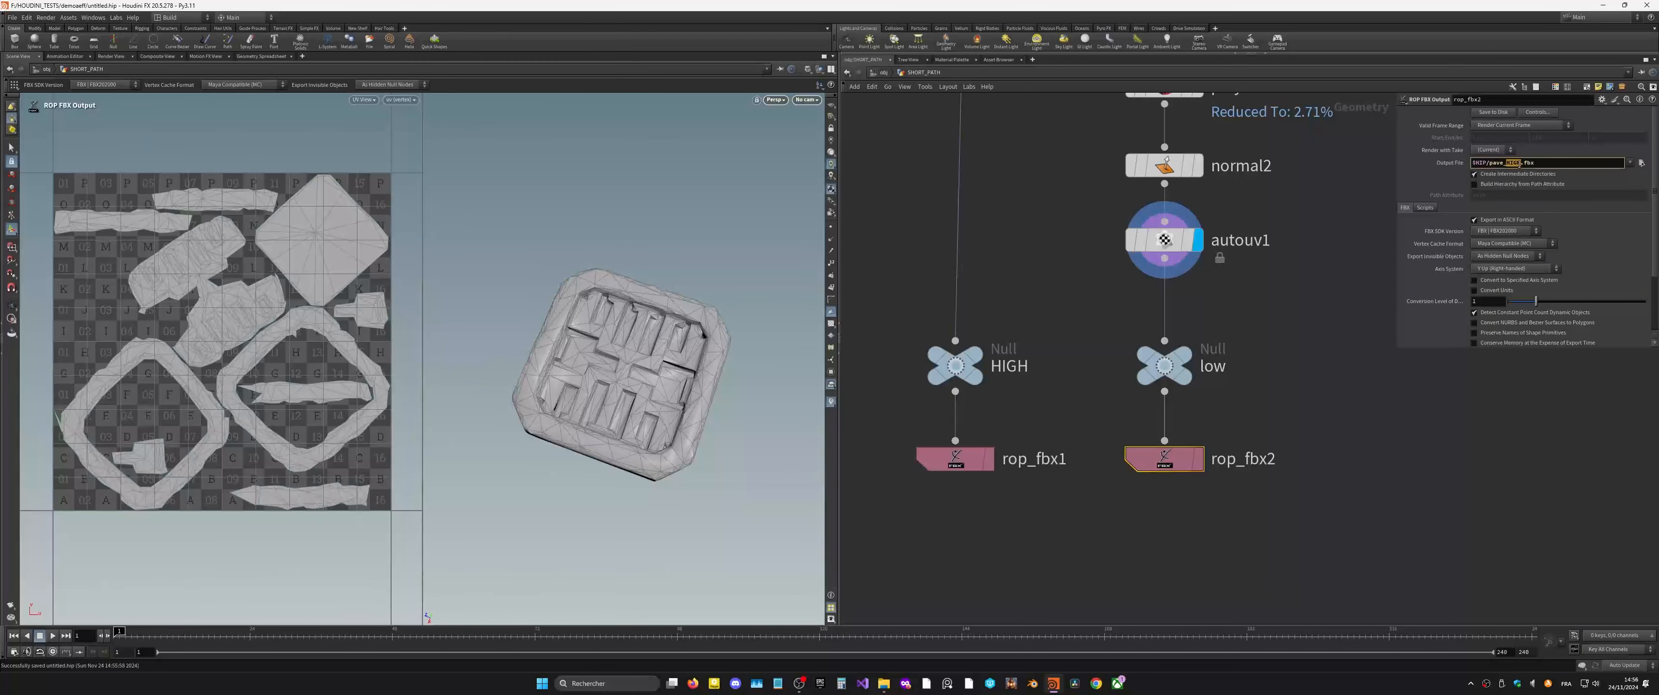
{"action": "type", "text": "LOW"}
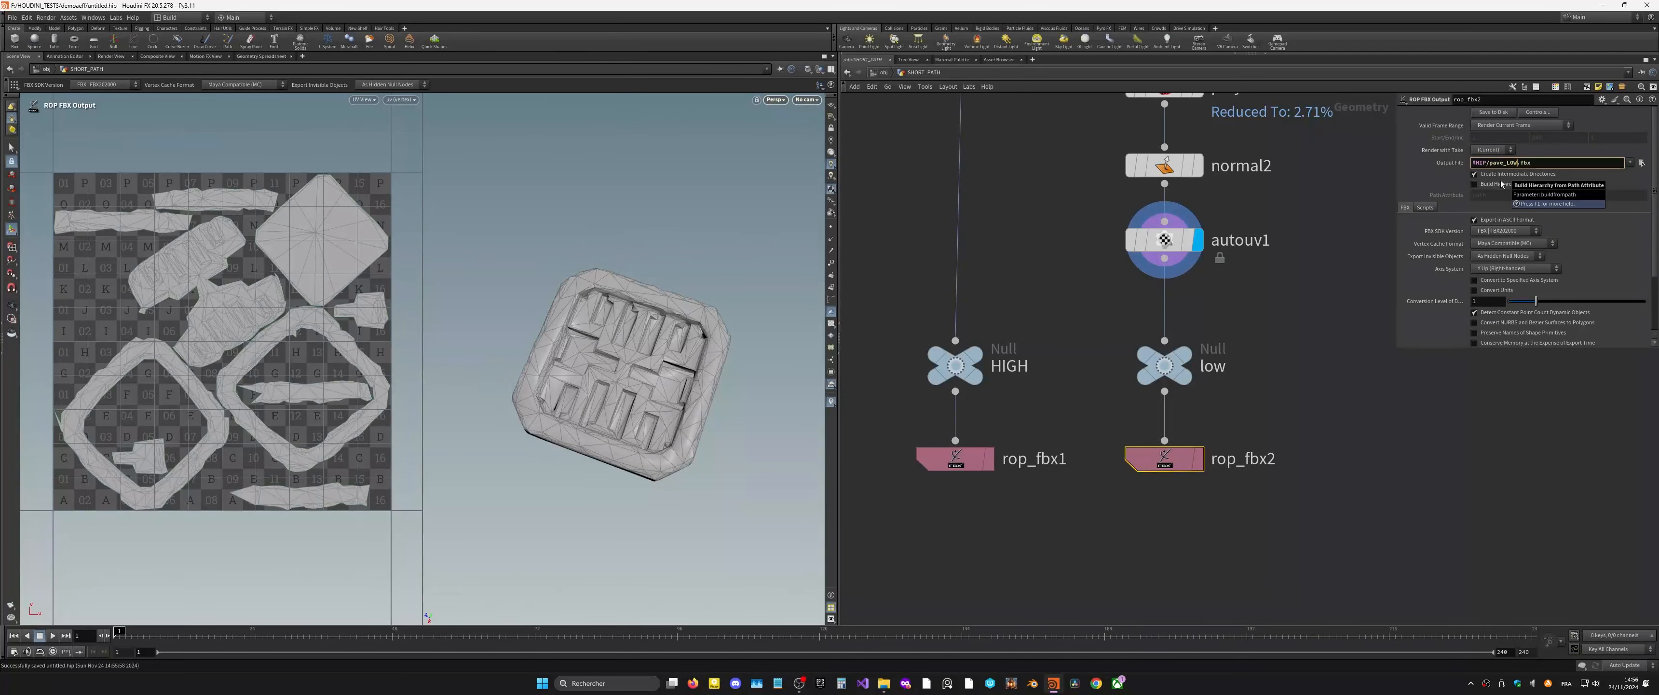
{"action": "key", "text": "Return"}
{"action": "left_click_drag", "start_coordinate": [1405, 500], "coordinate": [918, 404]}
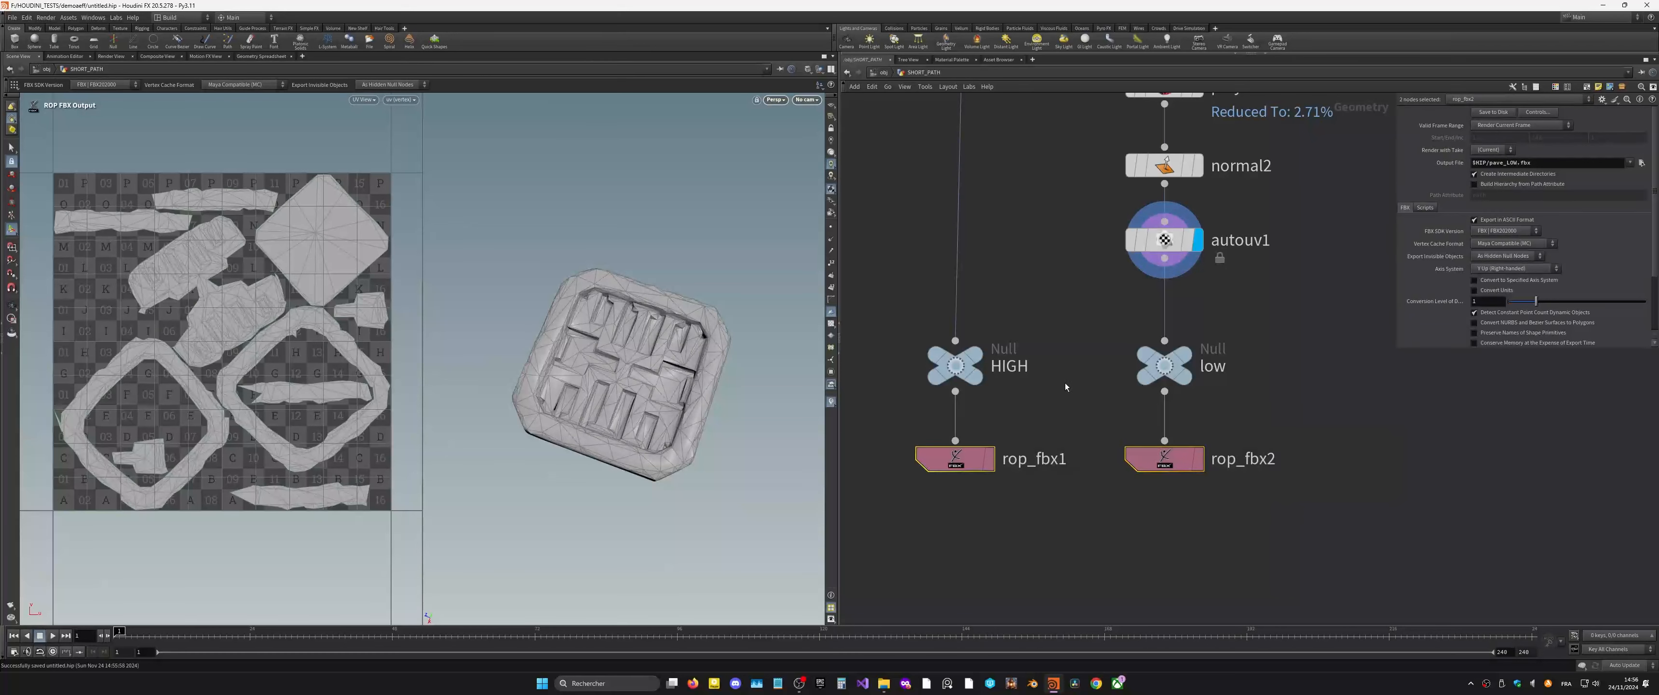
{"action": "left_click", "coordinate": [1510, 113]}
Step: Search the system for Adobe Substance 3D Painter and launch it
{"action": "key", "text": "super"}
{"action": "type", "text": "paiun"}
{"action": "key", "text": "BackSpace"}
{"action": "key", "text": "BackSpace"}
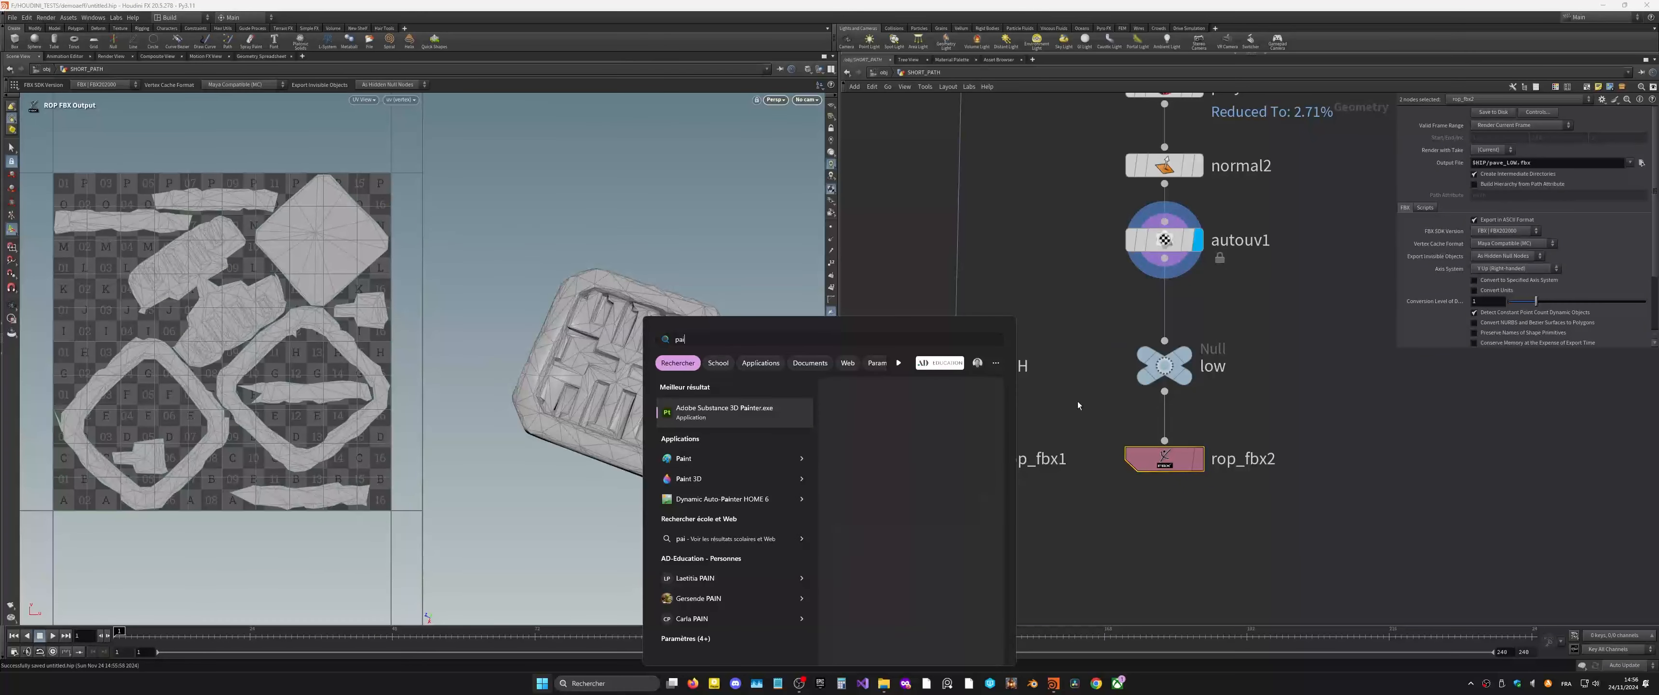
{"action": "key", "text": "Return"}
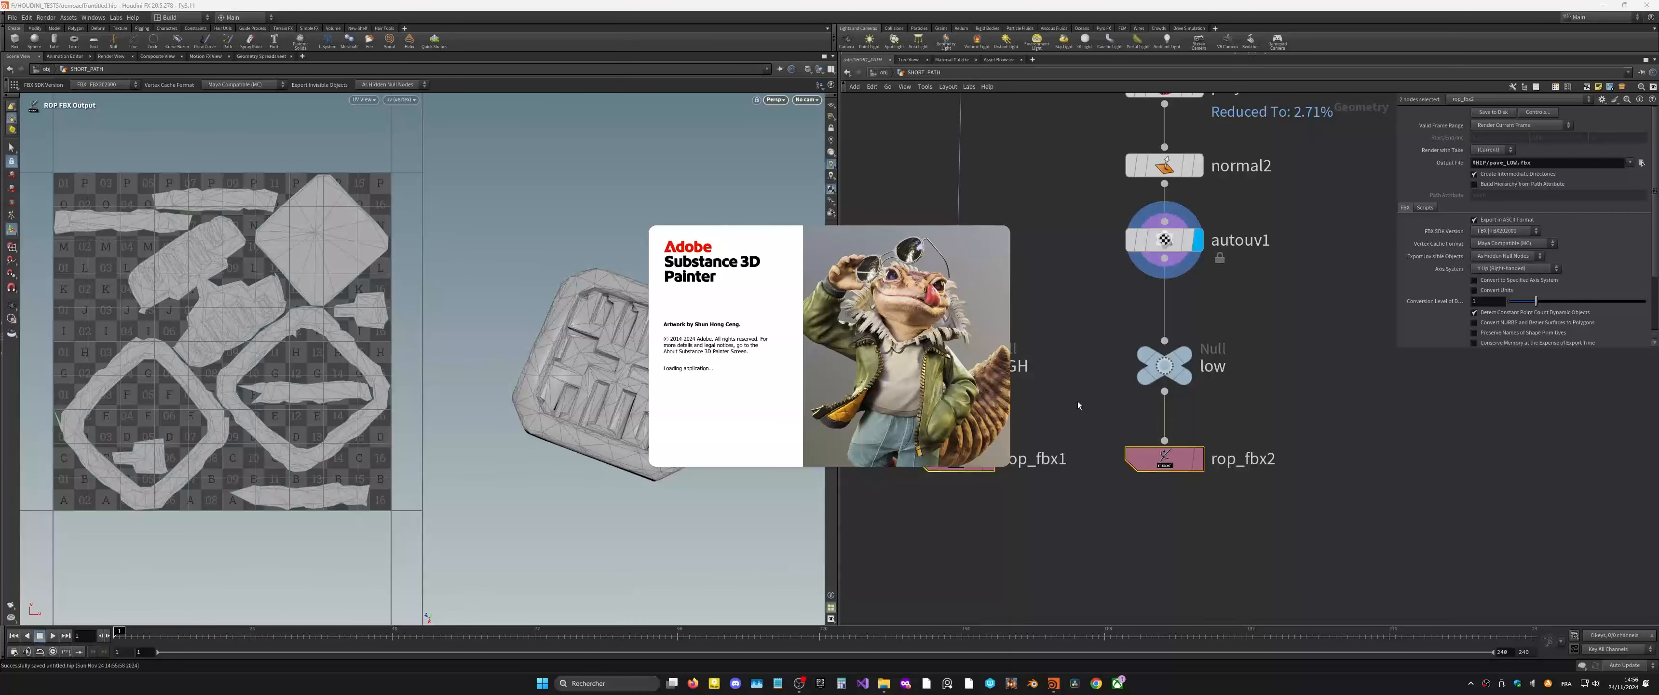
Step: Return to Houdini and save the scene while Substance 3D Painter loads
{"action": "left_click", "coordinate": [1332, 403]}
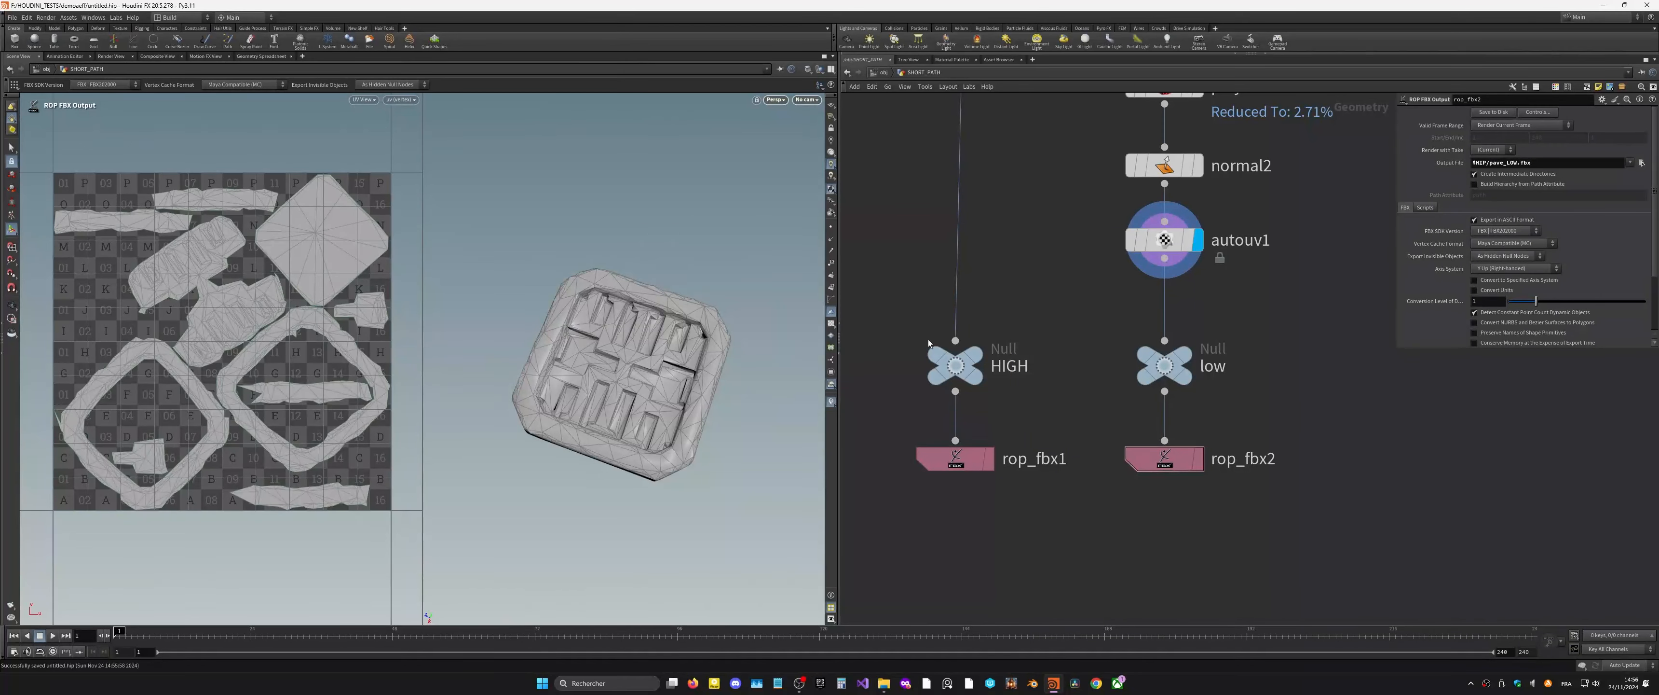
{"action": "key", "text": "ctrl+s"}
{"action": "mouse_move", "coordinate": [651, 342]}
{"action": "left_mouse_down", "text": "alt"}
{"action": "mouse_move", "coordinate": [641, 319]}
{"action": "mouse_move", "coordinate": [630, 353]}
{"action": "mouse_move", "coordinate": [647, 333]}
{"action": "left_mouse_up", "text": "alt"}
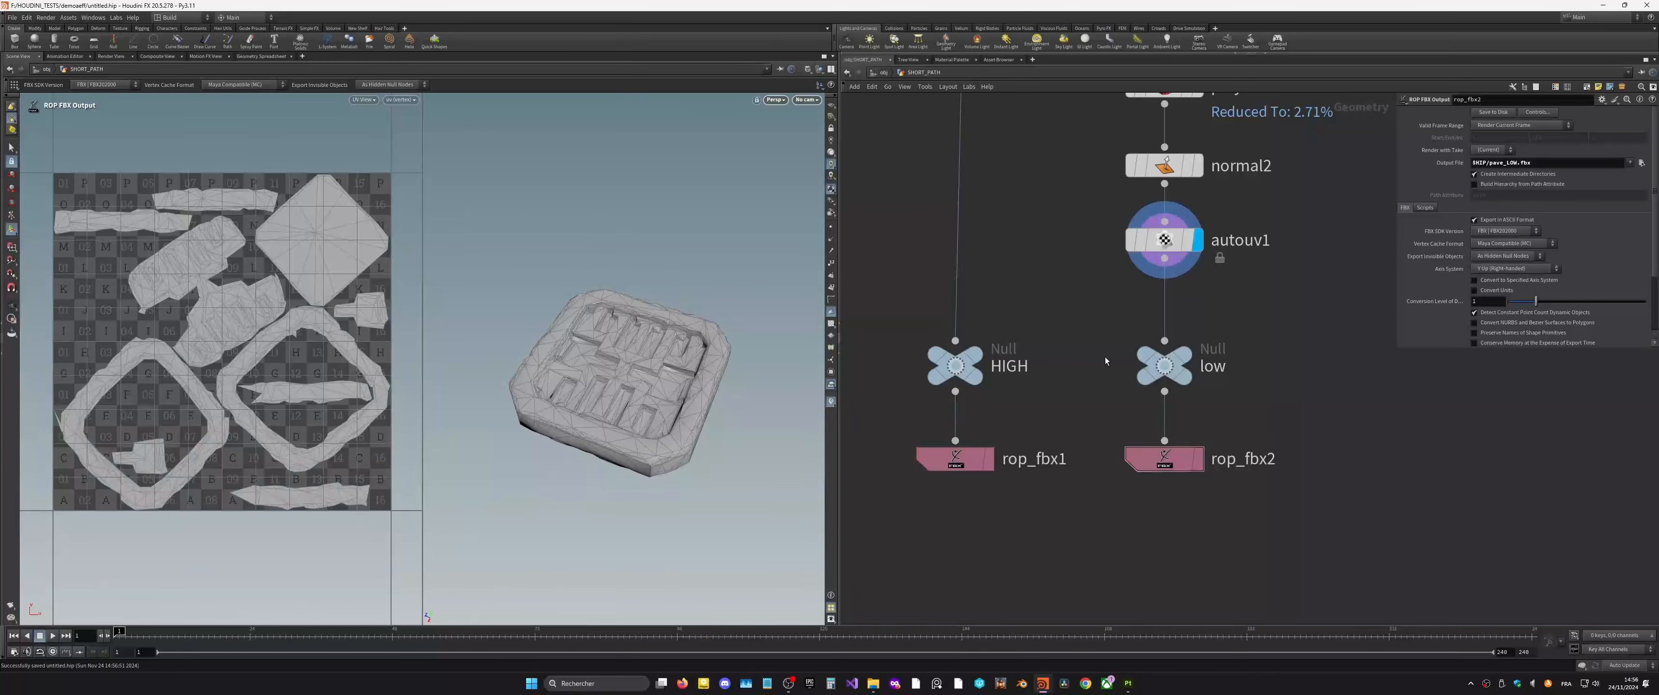
Step: Adjust random_selection1's parameters to generate a different groove layout and inspect the resulting tile
{"action": "scroll", "coordinate": [1105, 340], "scroll_direction": "down", "scroll_amount": 6}
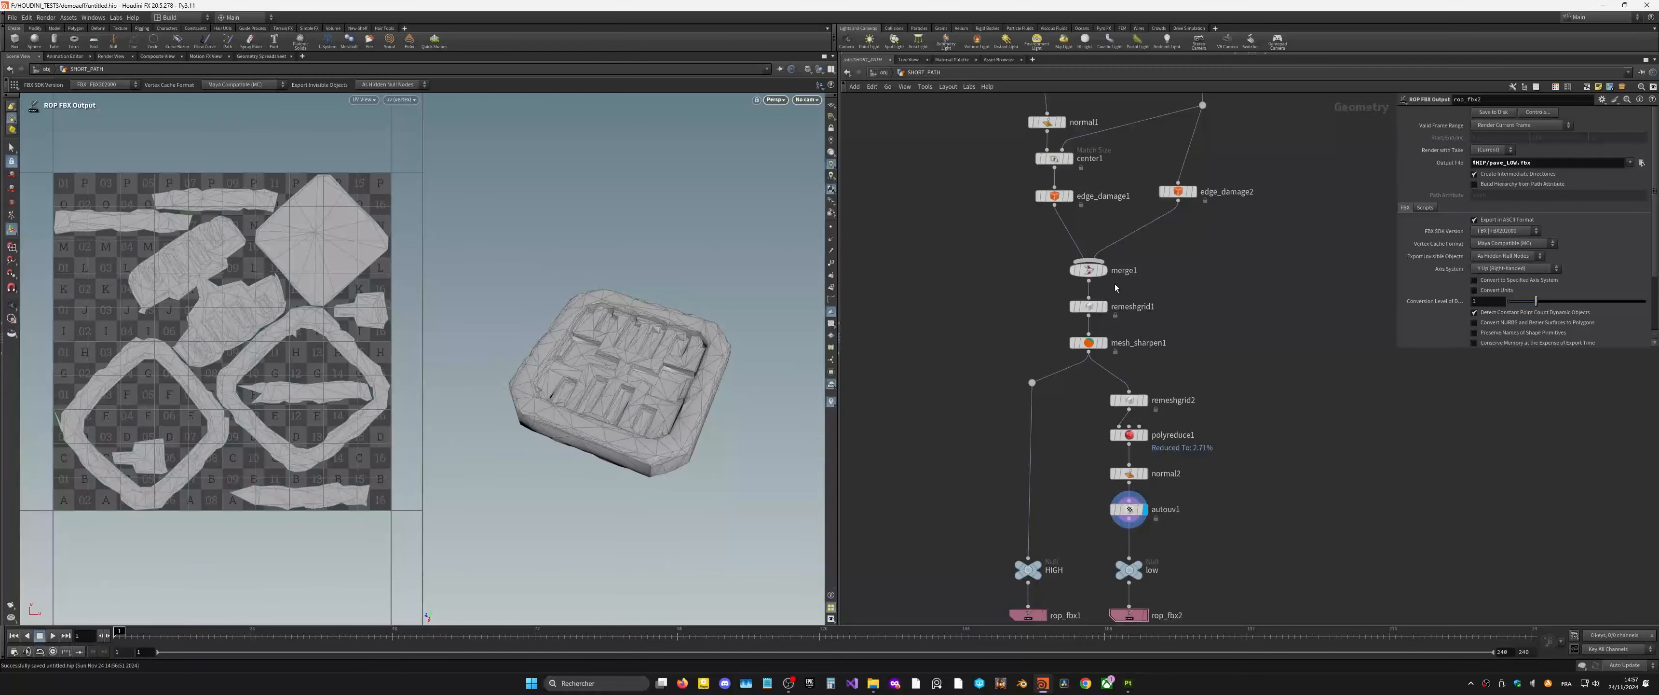
{"action": "middle_click_drag", "start_coordinate": [1191, 129], "coordinate": [1195, 542]}
{"action": "middle_click_drag", "start_coordinate": [1215, 227], "coordinate": [1234, 499]}
{"action": "middle_click_drag", "start_coordinate": [1055, 263], "coordinate": [1033, 304]}
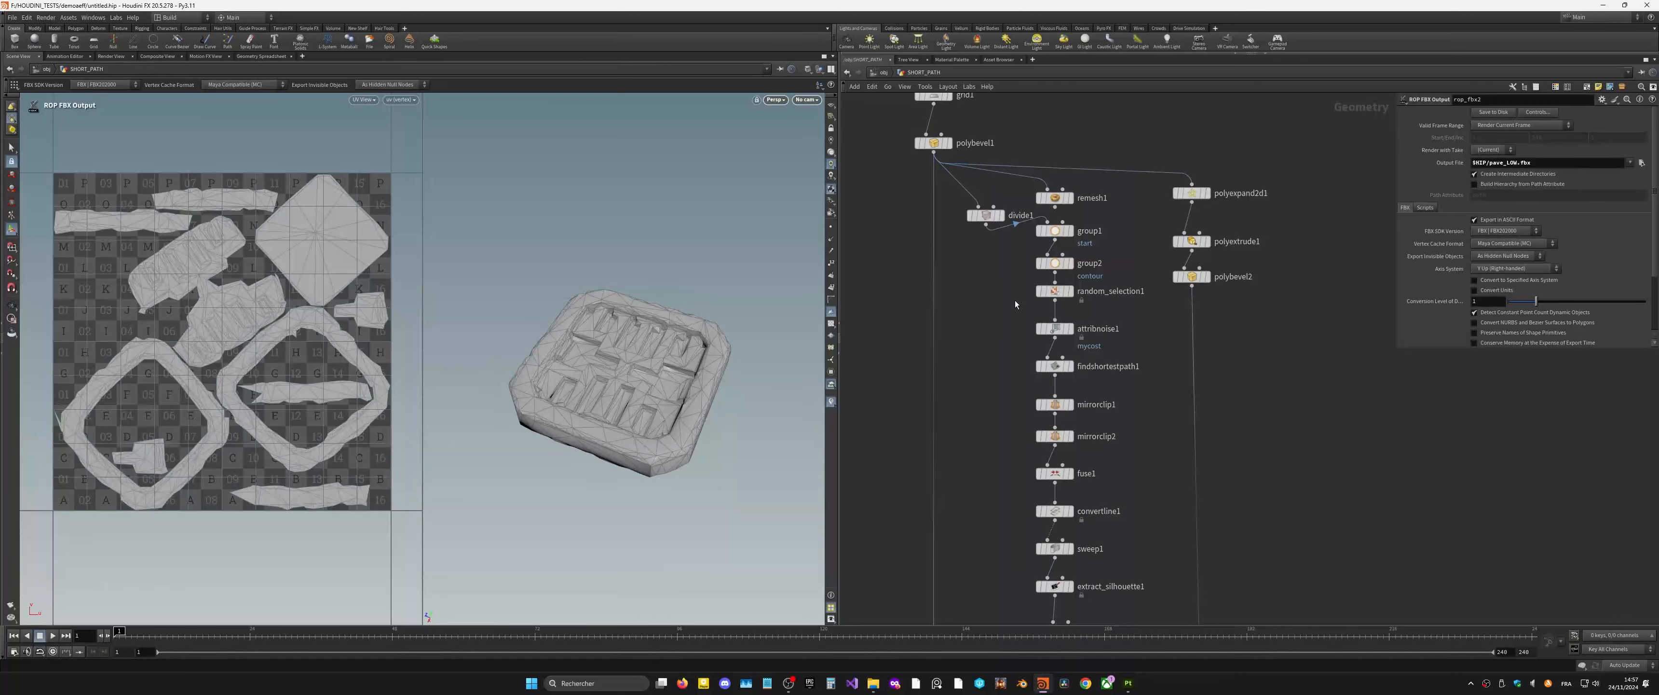
{"action": "scroll", "coordinate": [1069, 345], "scroll_direction": "up", "scroll_amount": 2}
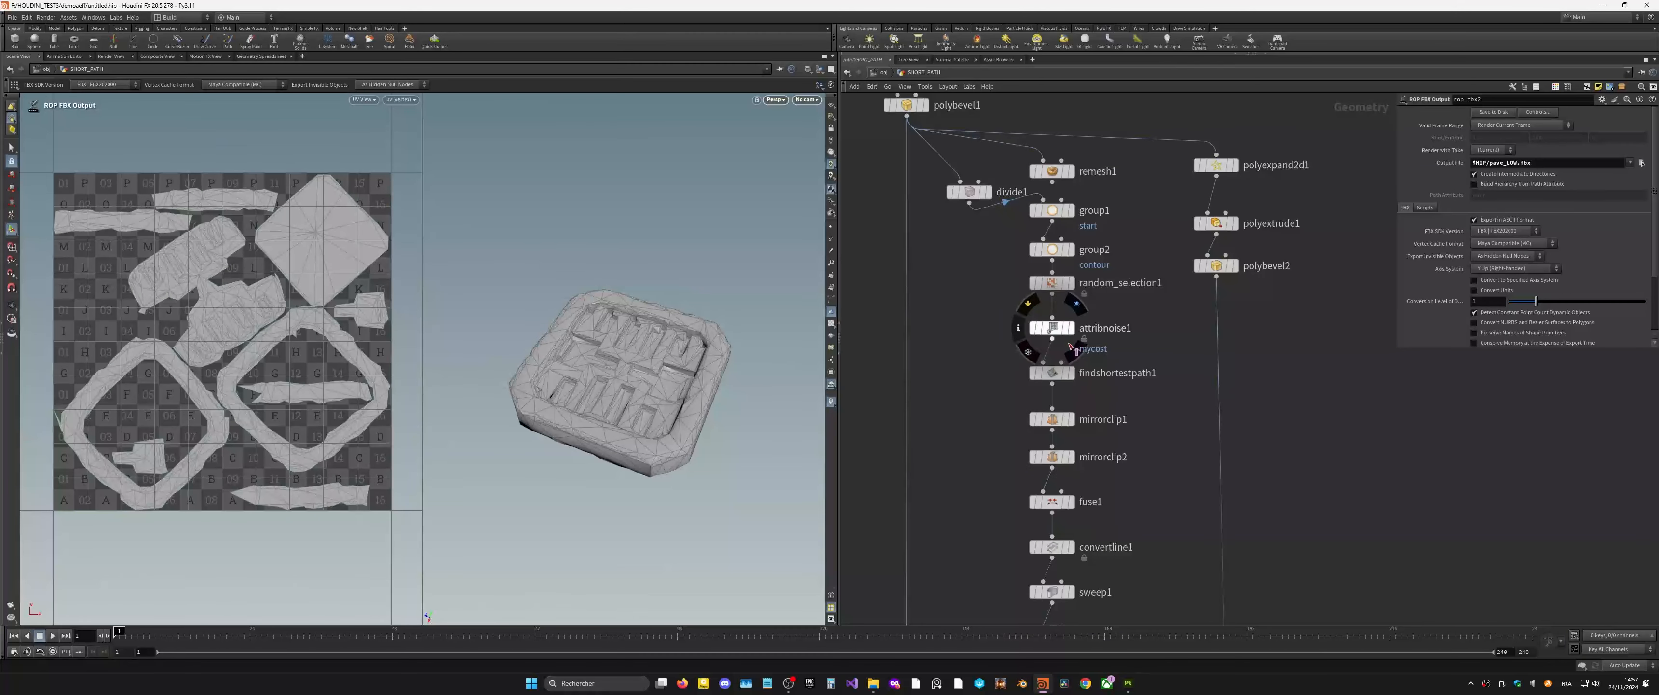
{"action": "left_click", "coordinate": [1052, 282]}
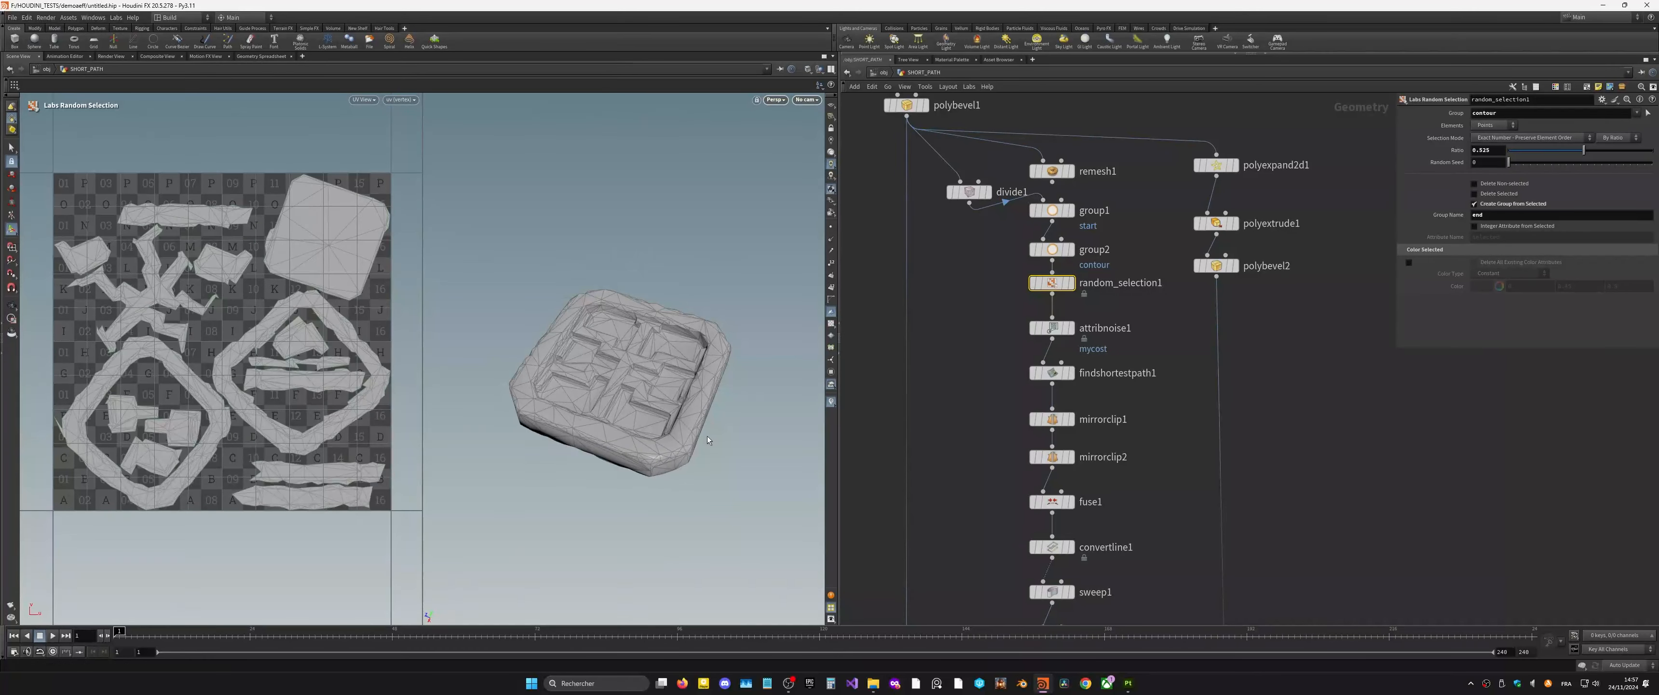
{"action": "left_click_drag", "start_coordinate": [668, 392], "coordinate": [643, 373], "text": "alt"}
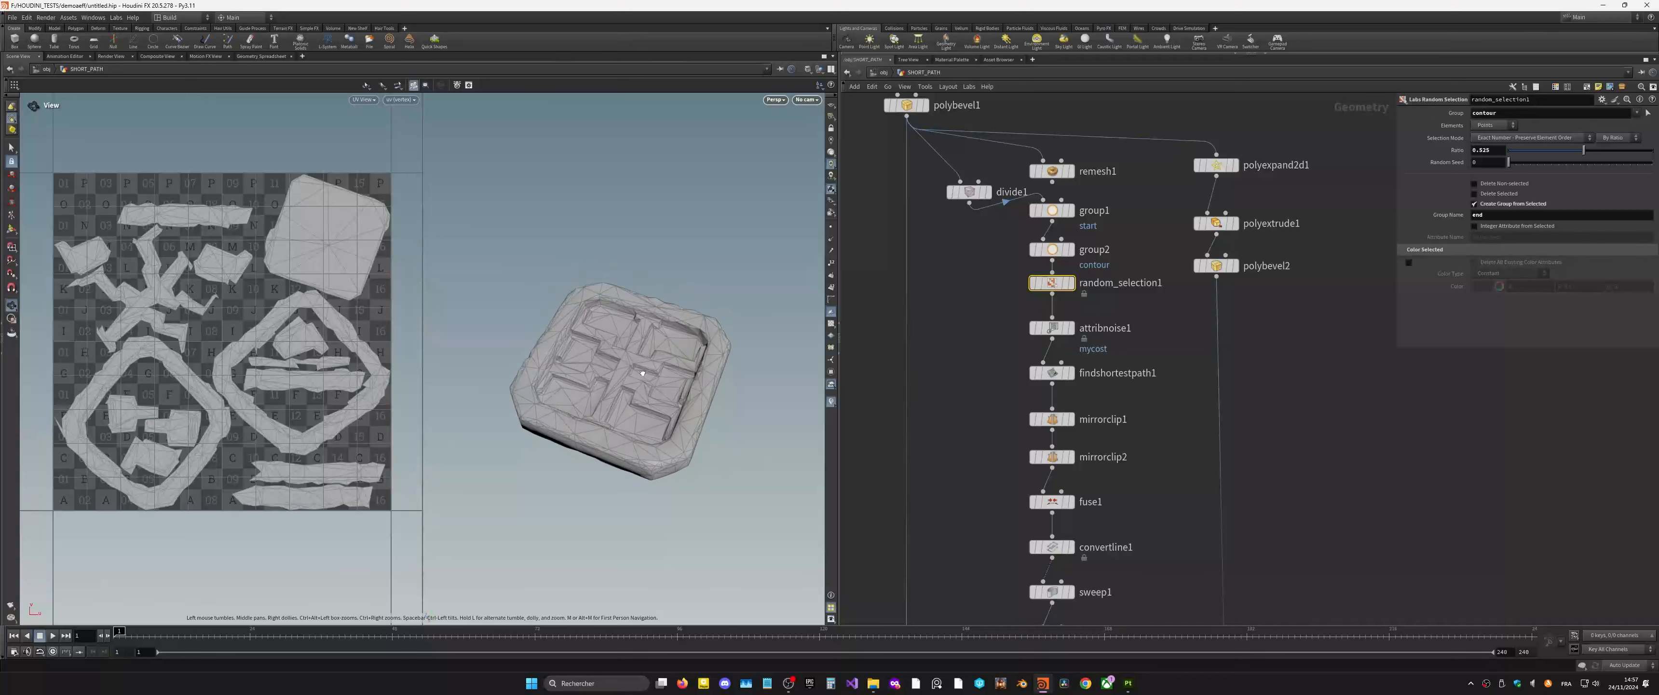
{"action": "mouse_move", "coordinate": [650, 420]}
{"action": "right_mouse_down", "text": "alt"}
{"action": "mouse_move", "coordinate": [680, 451]}
{"action": "mouse_move", "coordinate": [665, 436]}
{"action": "right_mouse_up", "text": "alt"}
Step: Shift edge_damage1 and edge_damage2 down to the same level above merge1 in the network
{"action": "middle_click_drag", "start_coordinate": [1329, 512], "coordinate": [1319, 305]}
{"action": "scroll", "coordinate": [1314, 309], "scroll_direction": "down", "scroll_amount": 4}
{"action": "middle_click_drag", "start_coordinate": [1287, 438], "coordinate": [1204, 233]}
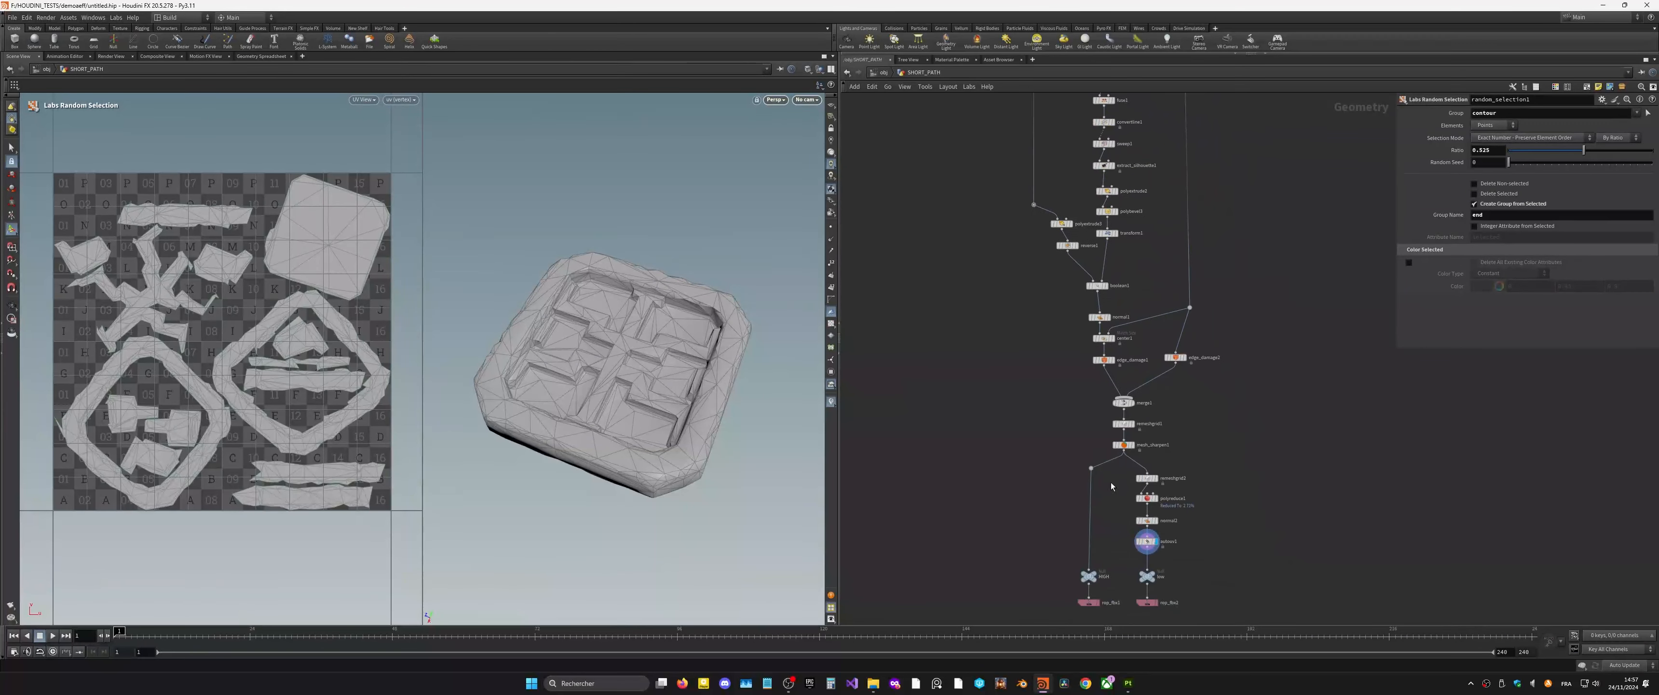
{"action": "scroll", "coordinate": [1142, 506], "scroll_direction": "up", "scroll_amount": 3}
{"action": "middle_click_drag", "start_coordinate": [1246, 411], "coordinate": [1238, 572]}
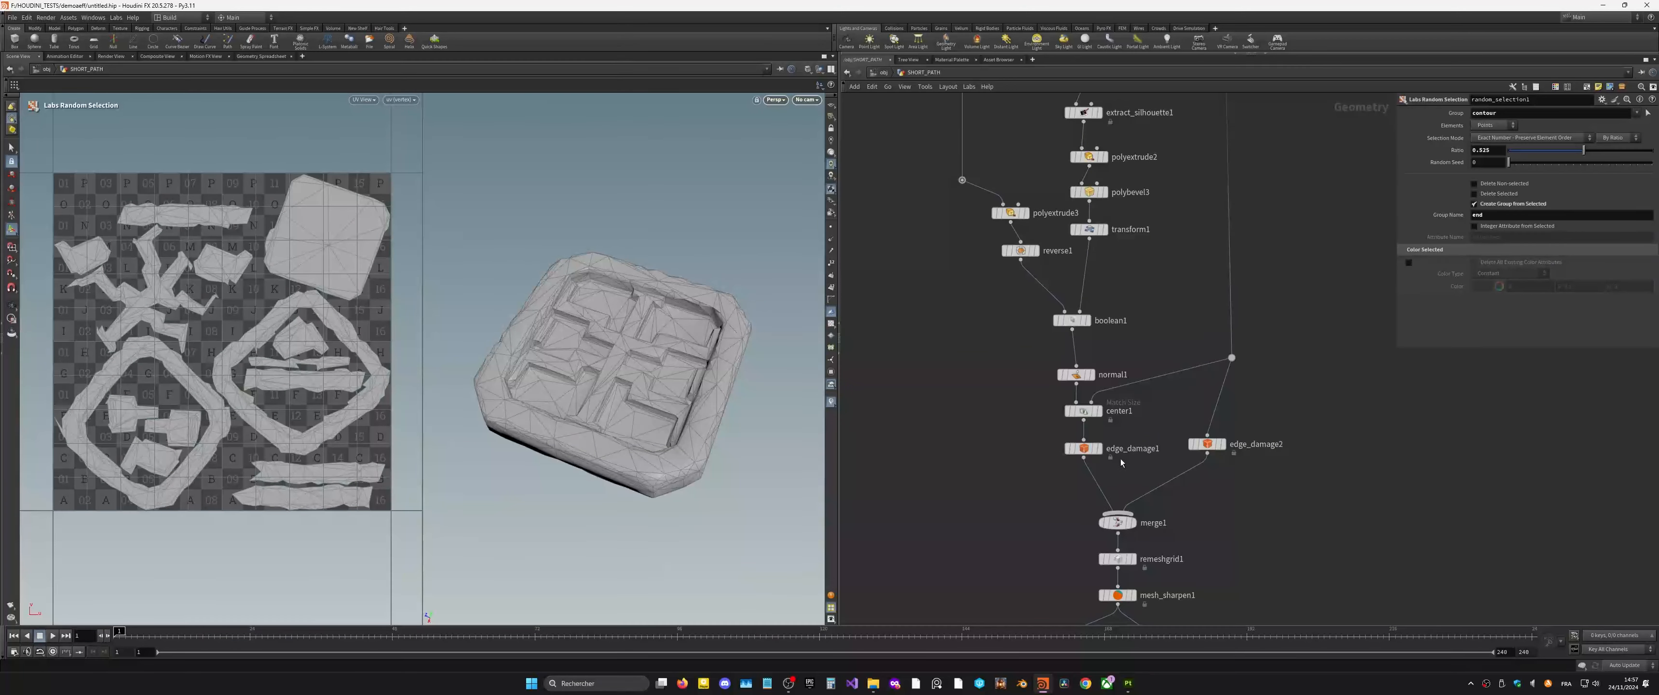
{"action": "left_click_drag", "start_coordinate": [1083, 451], "coordinate": [1083, 466]}
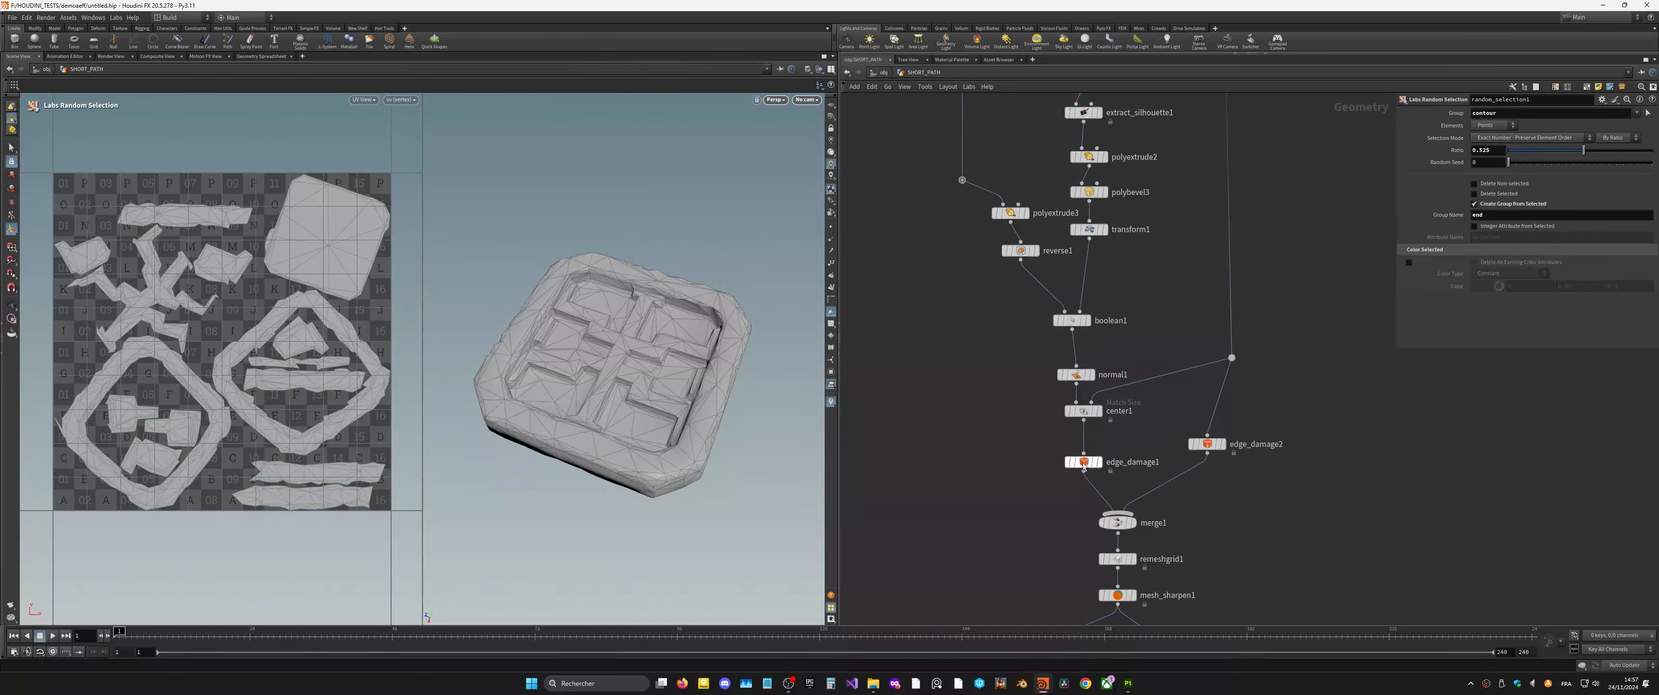
{"action": "left_click_drag", "start_coordinate": [1212, 440], "coordinate": [1210, 459]}
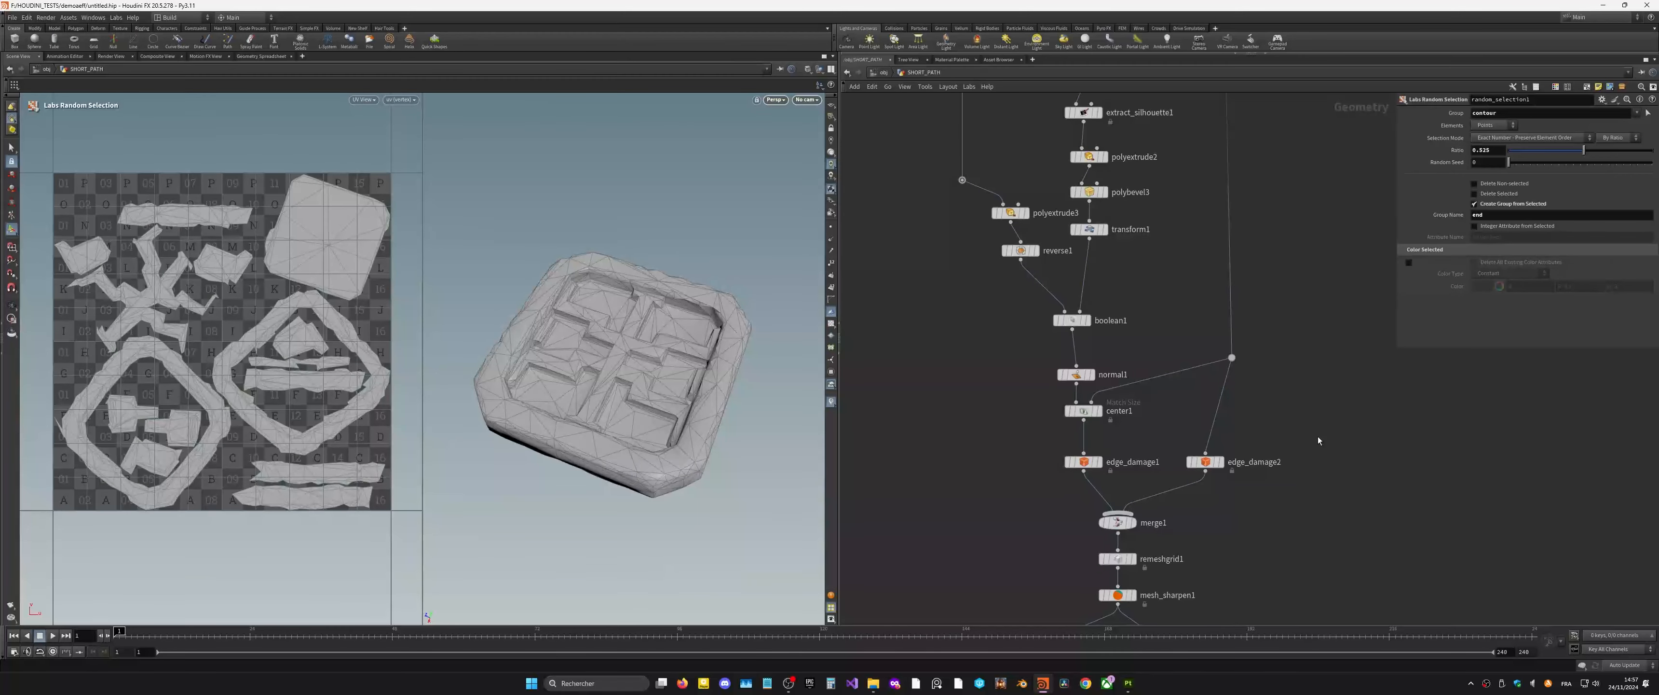
Step: Add a Merge node beside the damage nodes, combining center1 with the undamaged border branch from polybevel2
{"action": "scroll", "coordinate": [1319, 435], "scroll_direction": "up", "scroll_amount": 1}
{"action": "type", "text": "merge"}
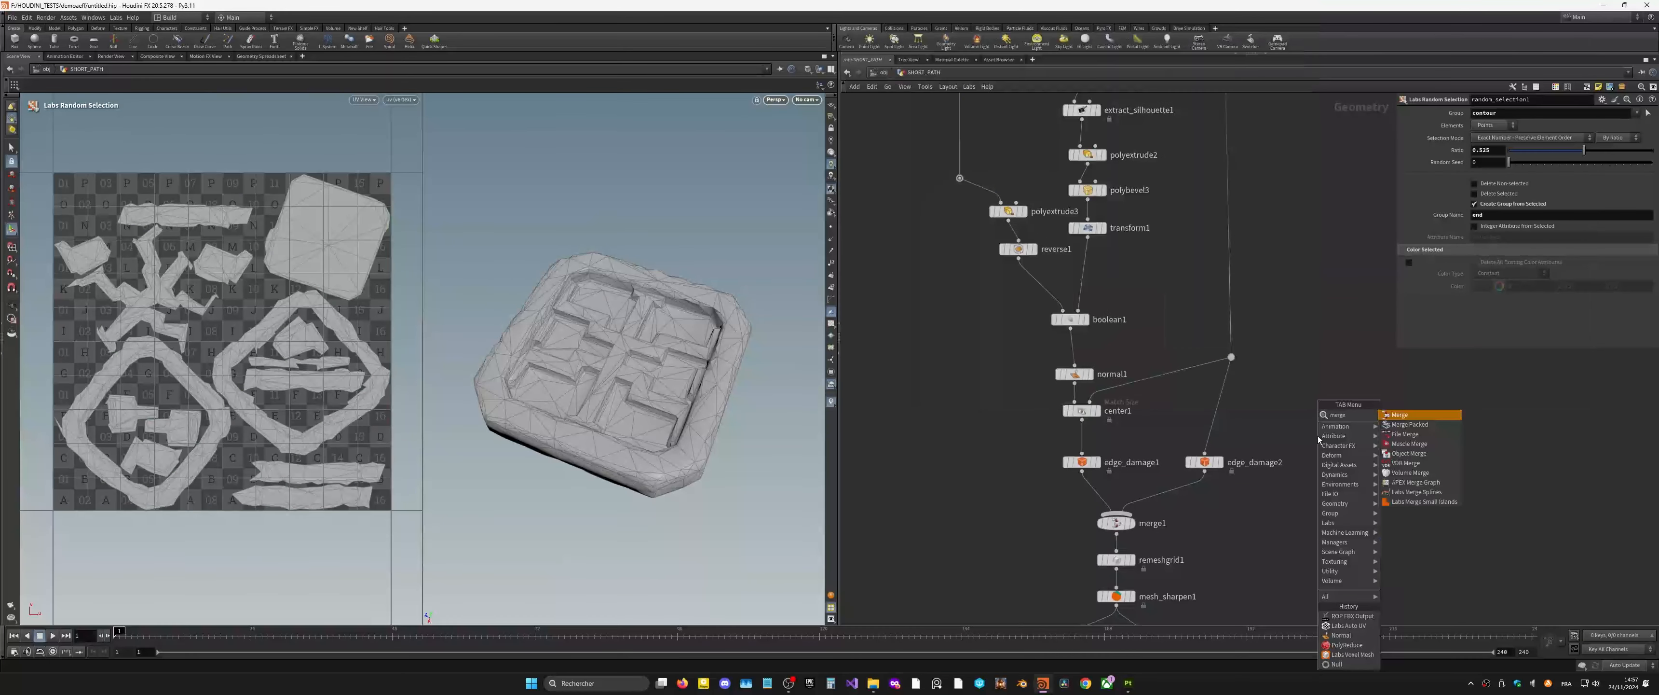
{"action": "key", "text": "Return"}
{"action": "left_click", "coordinate": [1332, 449]}
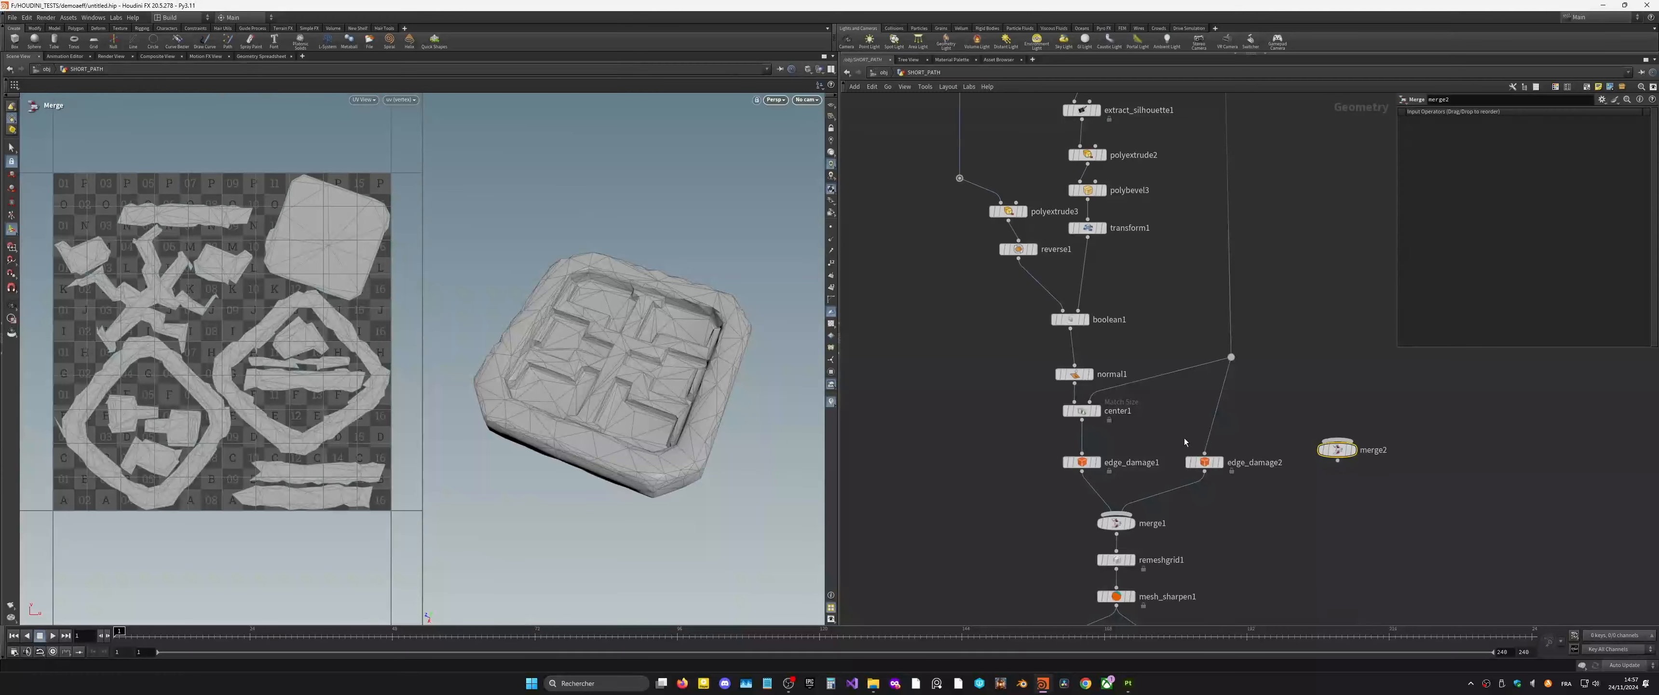
{"action": "left_click_drag", "start_coordinate": [1082, 420], "coordinate": [1337, 441]}
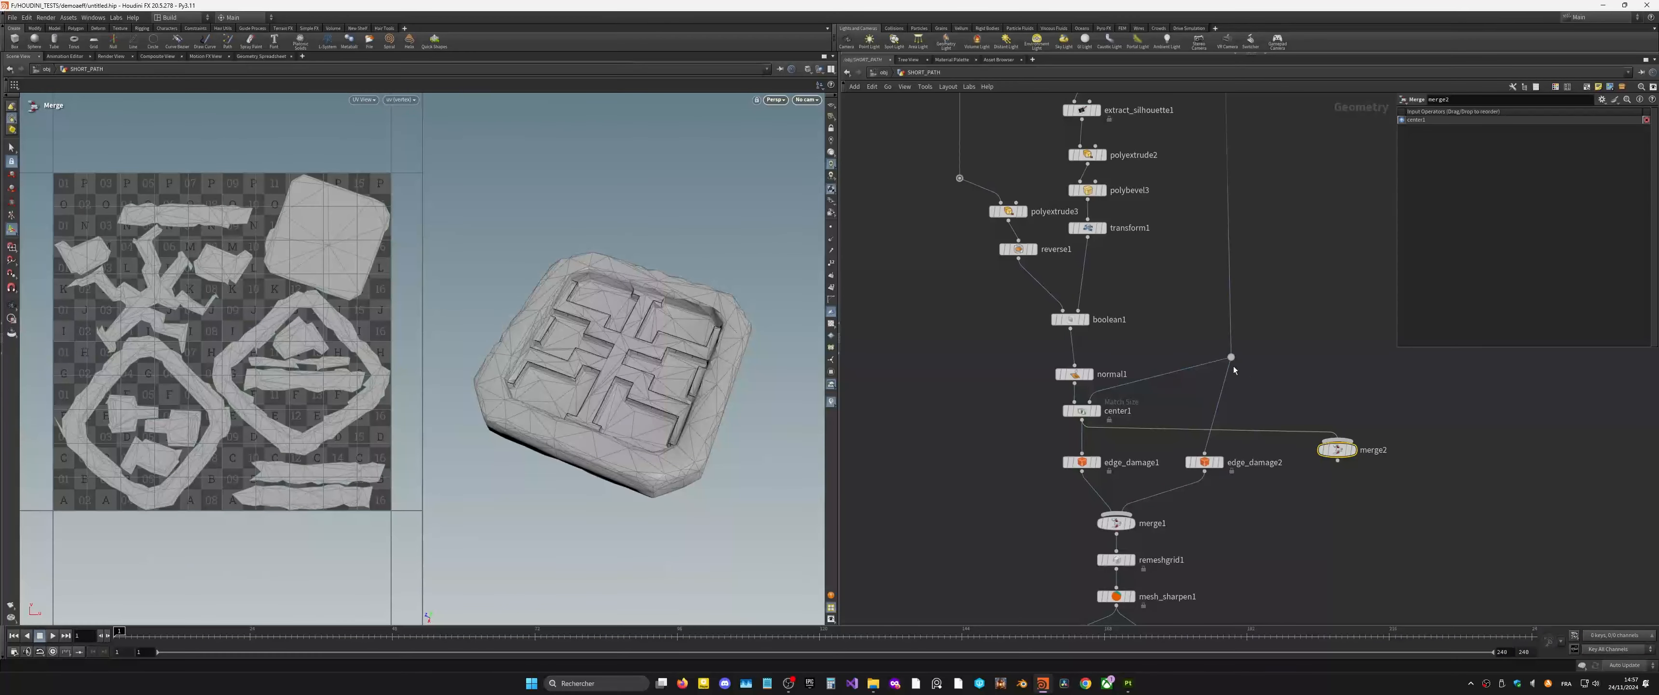
{"action": "left_click_drag", "start_coordinate": [1230, 367], "coordinate": [1338, 441]}
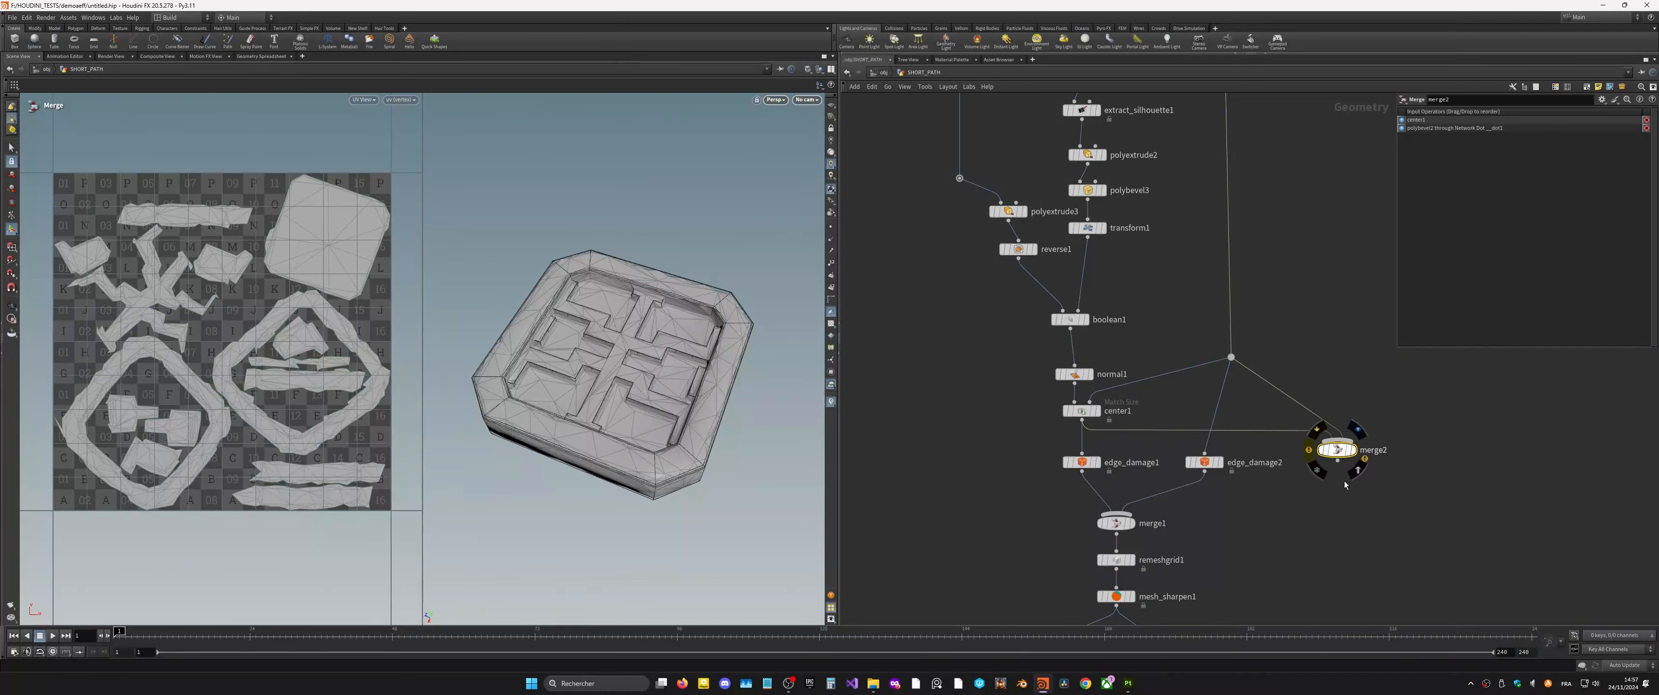
Step: Add a Null named previz beneath merge2
{"action": "key", "text": "Tab"}
{"action": "type", "text": "null"}
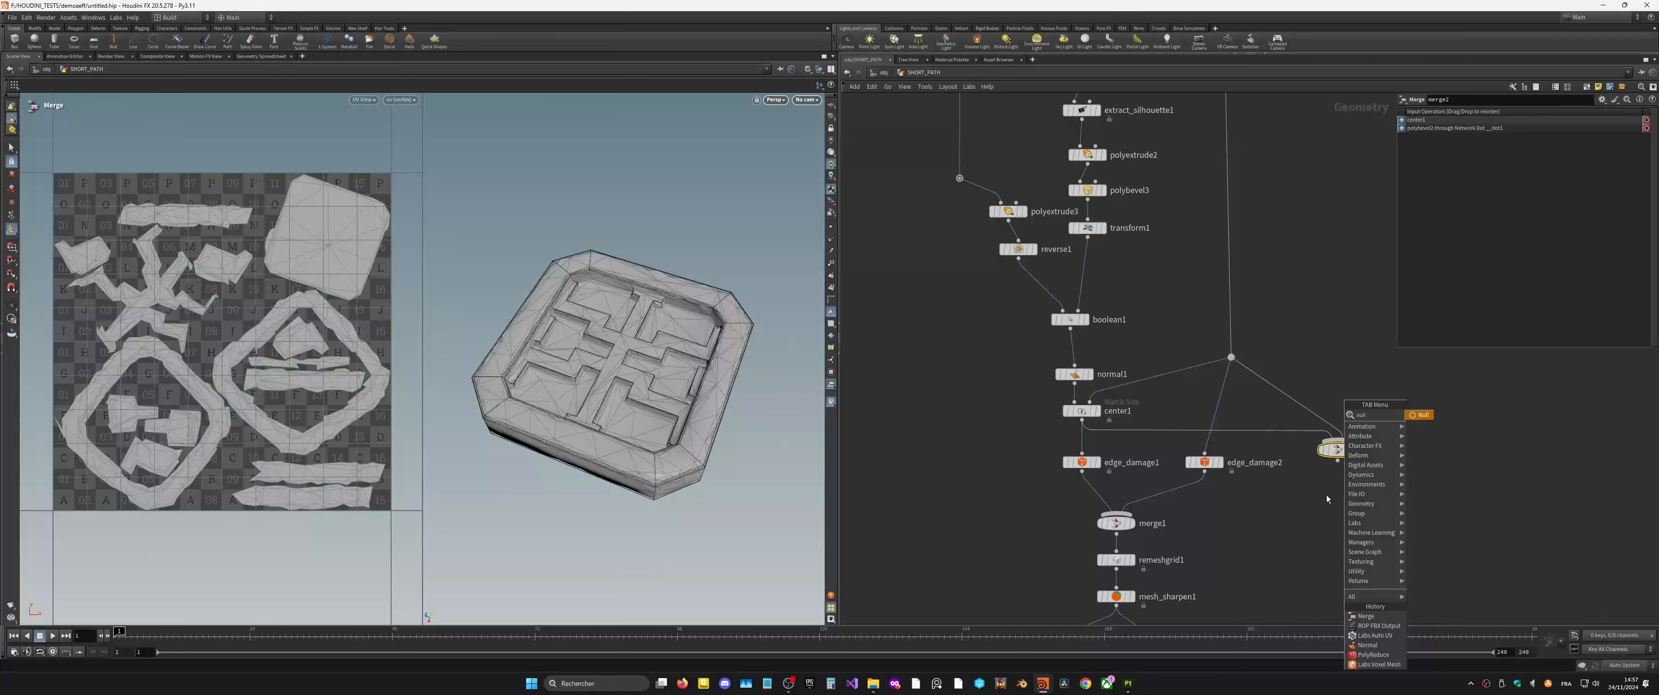
{"action": "key", "text": "Return"}
{"action": "left_click", "coordinate": [1337, 504]}
{"action": "double_click", "coordinate": [1361, 505]}
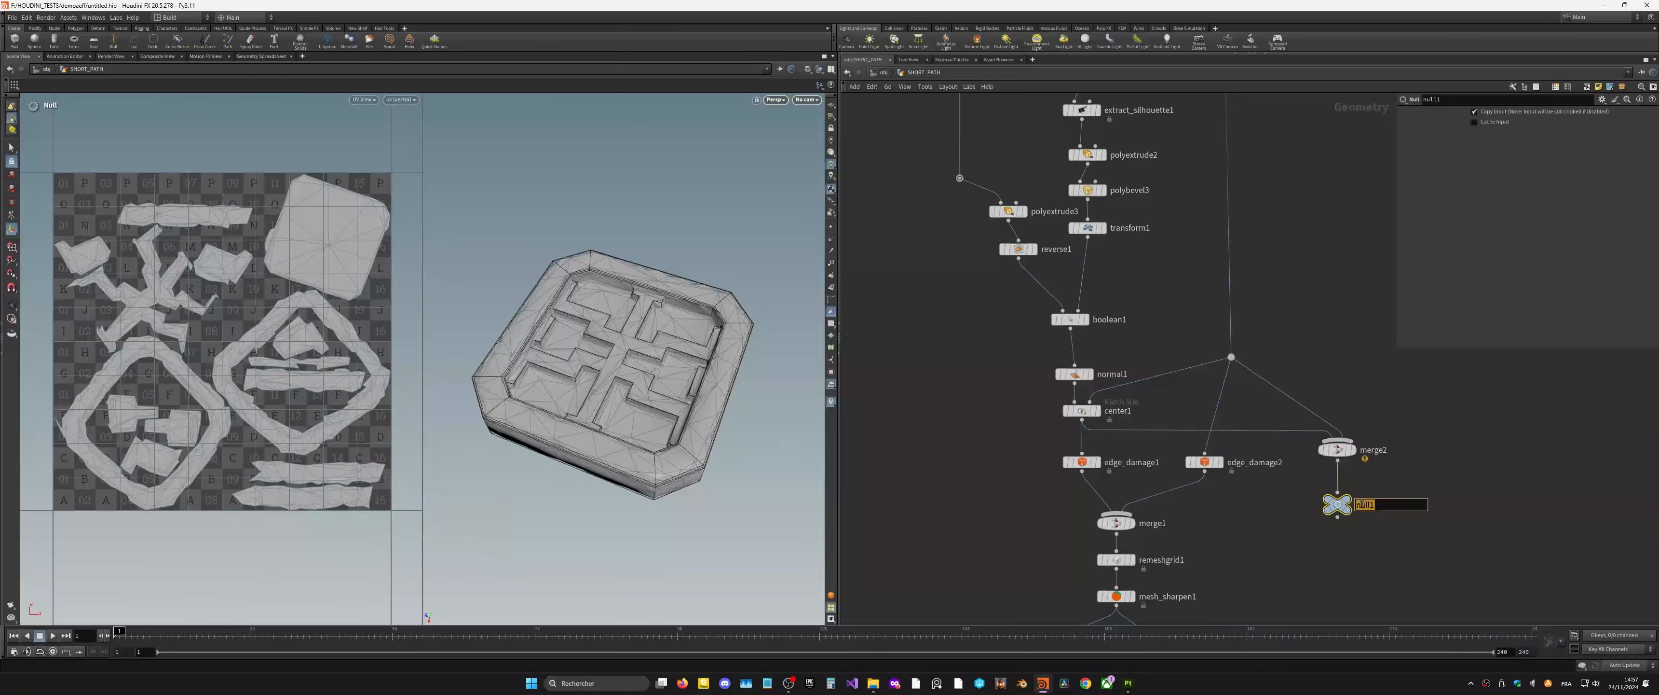
{"action": "type", "text": "previz"}
{"action": "key", "text": "Return"}
Step: Give the previz null a colour from the palette, display its output and save the scene
{"action": "key", "text": "c"}
{"action": "left_click", "coordinate": [1611, 582]}
{"action": "left_click", "coordinate": [1345, 499]}
{"action": "key", "text": "ctrl+s"}
Step: Adjust attribnoise1's Element Size to vary the groove pattern in the preview tile
{"action": "scroll", "coordinate": [1145, 359], "scroll_direction": "down", "scroll_amount": 3}
{"action": "middle_click_drag", "start_coordinate": [1145, 284], "coordinate": [1147, 533]}
{"action": "scroll", "coordinate": [1139, 326], "scroll_direction": "up", "scroll_amount": 3}
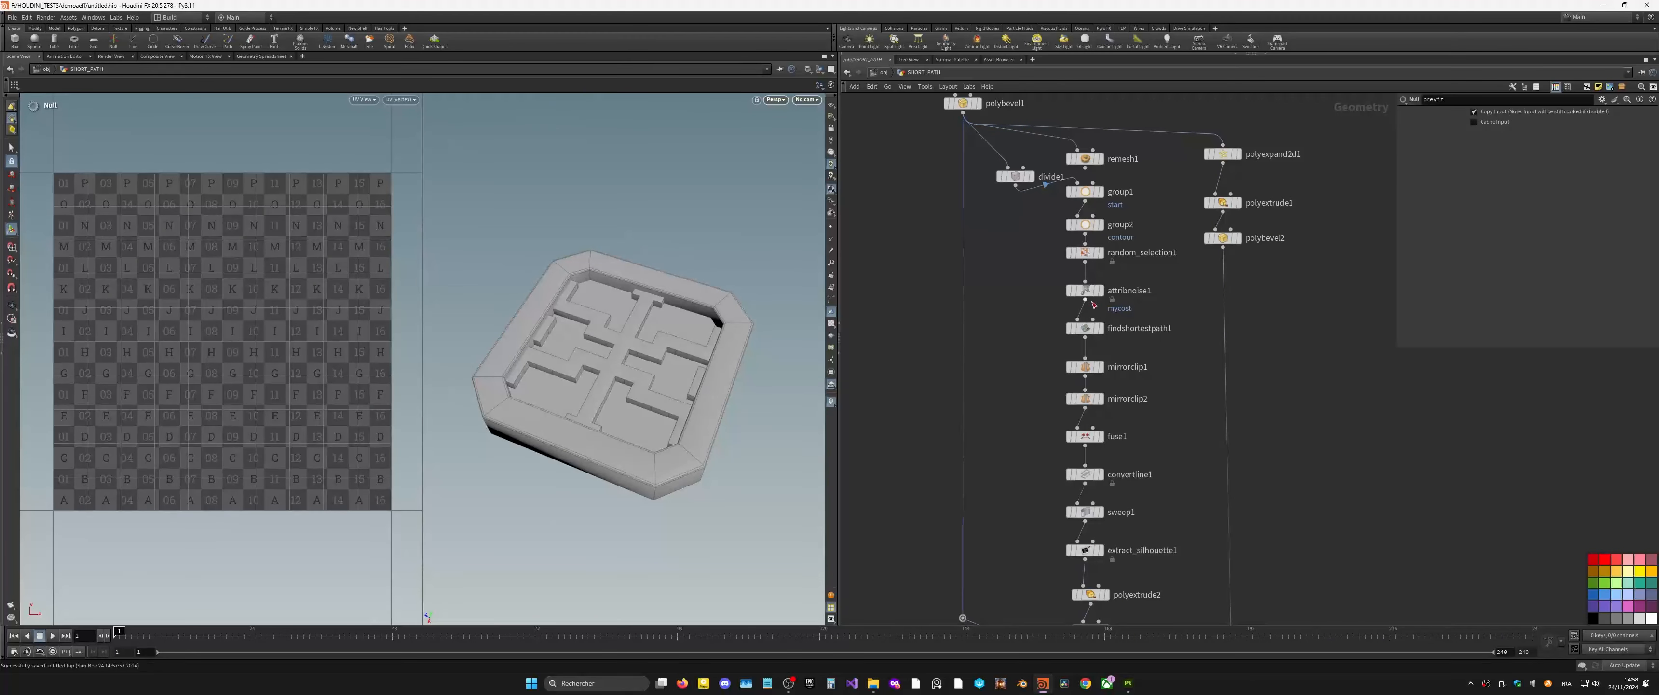
{"action": "left_click", "coordinate": [1086, 291]}
{"action": "middle_click_drag", "start_coordinate": [1500, 316], "coordinate": [1423, 363]}
{"action": "mouse_move", "coordinate": [765, 460]}
{"action": "left_mouse_down", "text": "alt"}
{"action": "mouse_move", "coordinate": [798, 516]}
{"action": "mouse_move", "coordinate": [773, 448]}
{"action": "left_mouse_up", "text": "alt"}
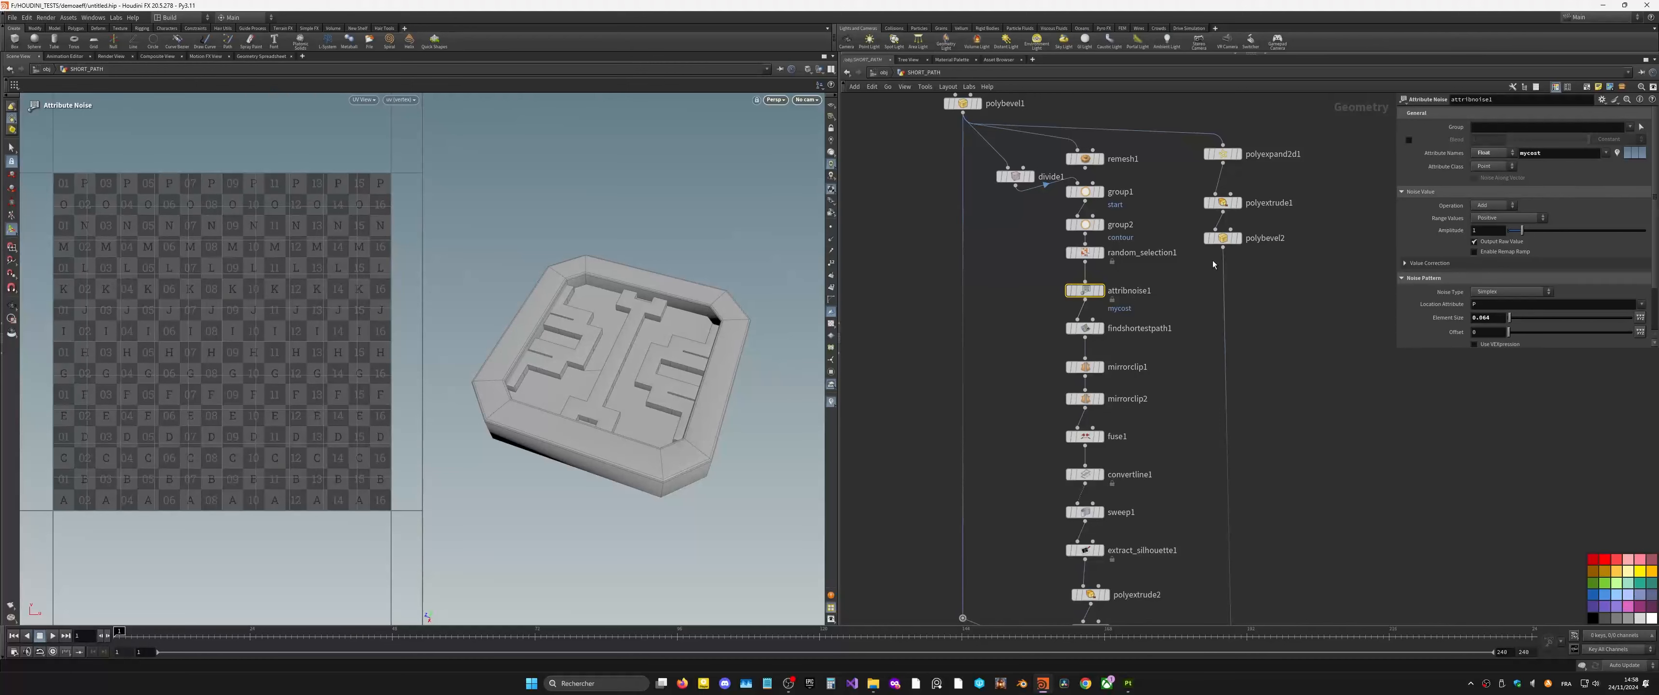
Step: Display the outputs of findshortestpath1, mirrorclip2 and convertline1 in turn to examine how the groove lines are built
{"action": "middle_click_drag", "start_coordinate": [1139, 391], "coordinate": [1141, 292]}
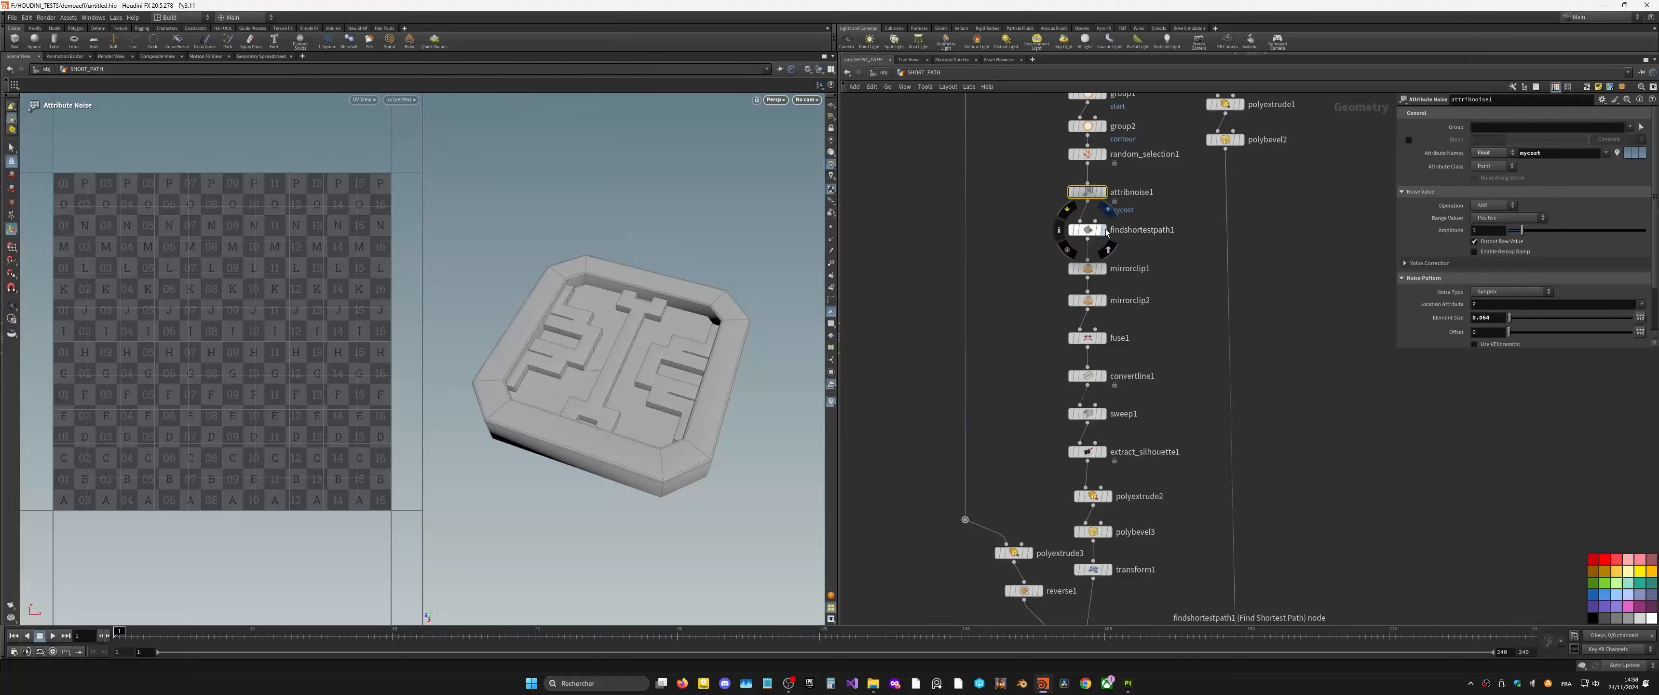
{"action": "left_click", "coordinate": [1091, 234]}
{"action": "left_click", "coordinate": [1090, 238]}
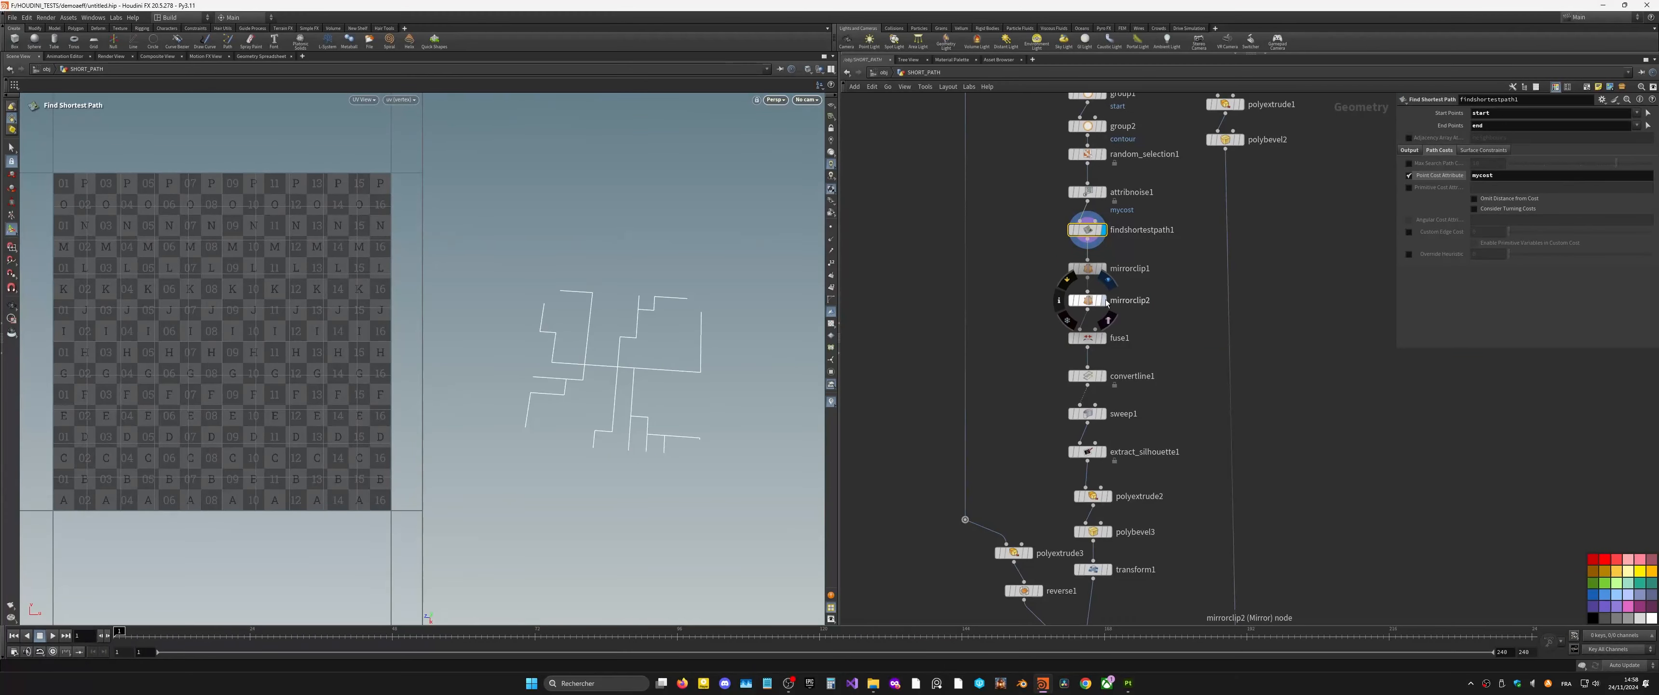
{"action": "left_click", "coordinate": [1104, 300]}
{"action": "left_click", "coordinate": [1103, 376]}
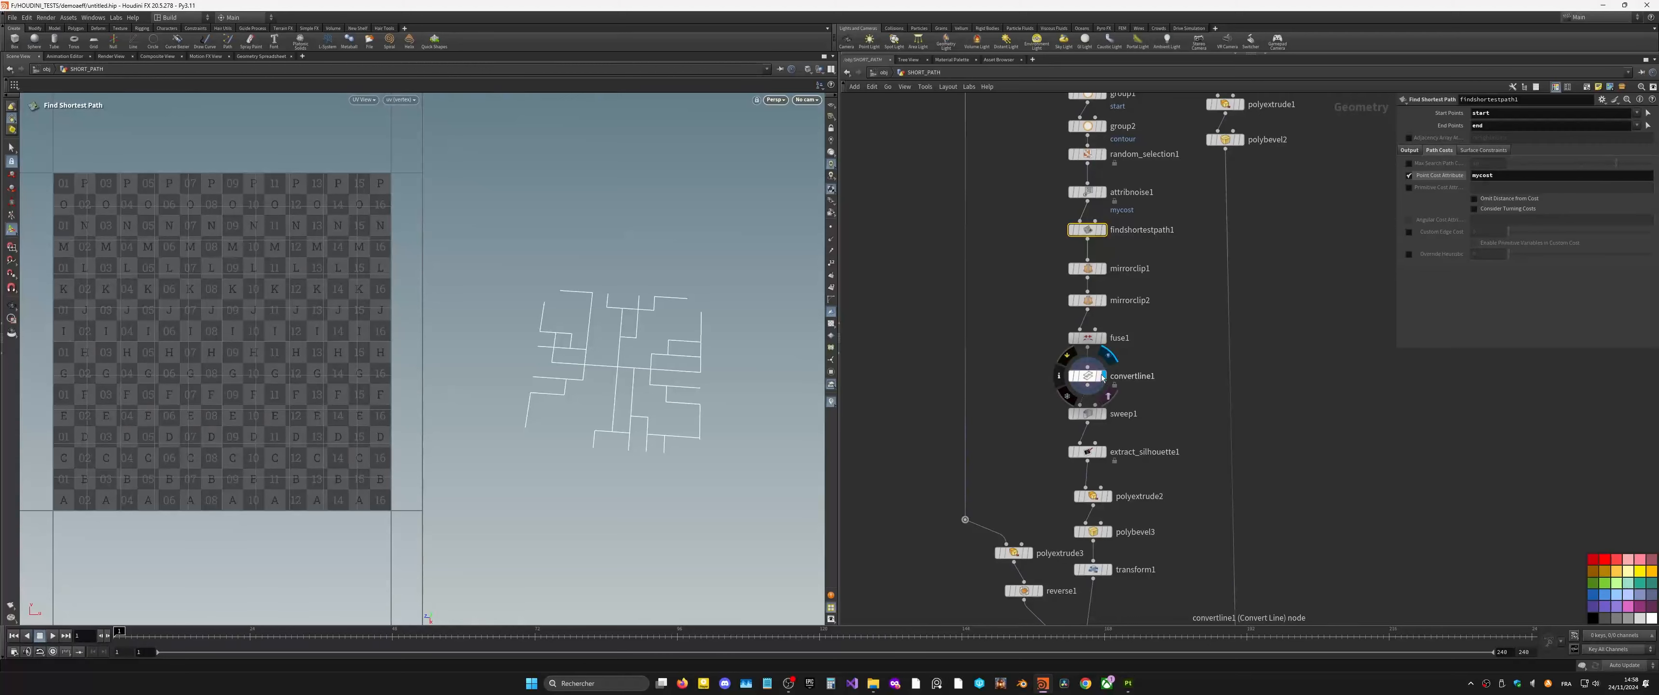
Step: Space convertline1 and sweep1 apart in the network, compare their outputs and leave convertline1 displayed
{"action": "left_click", "coordinate": [1089, 377]}
{"action": "left_click_drag", "start_coordinate": [1089, 411], "coordinate": [1090, 424]}
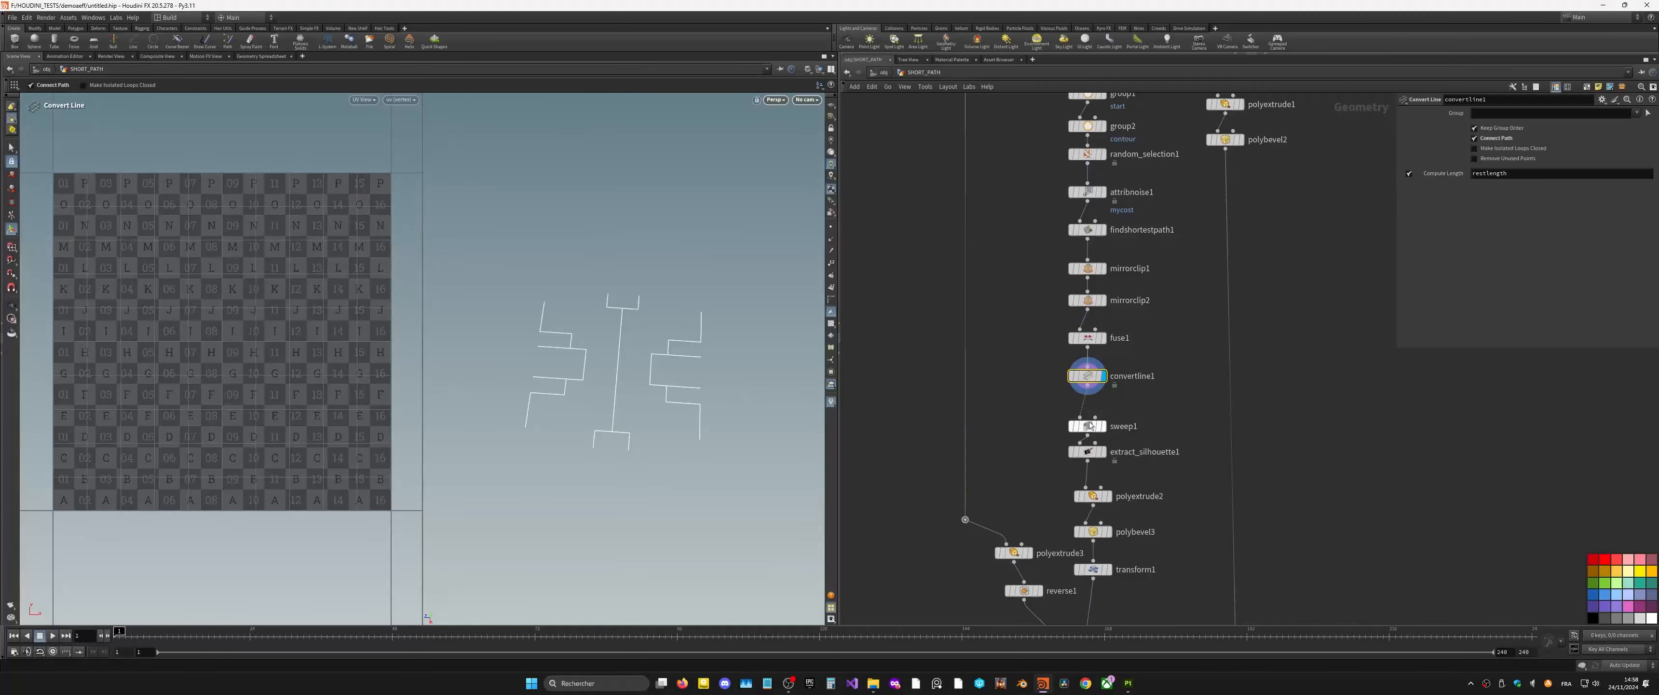
{"action": "left_click_drag", "start_coordinate": [1089, 376], "coordinate": [1089, 367]}
{"action": "left_click", "coordinate": [1106, 427]}
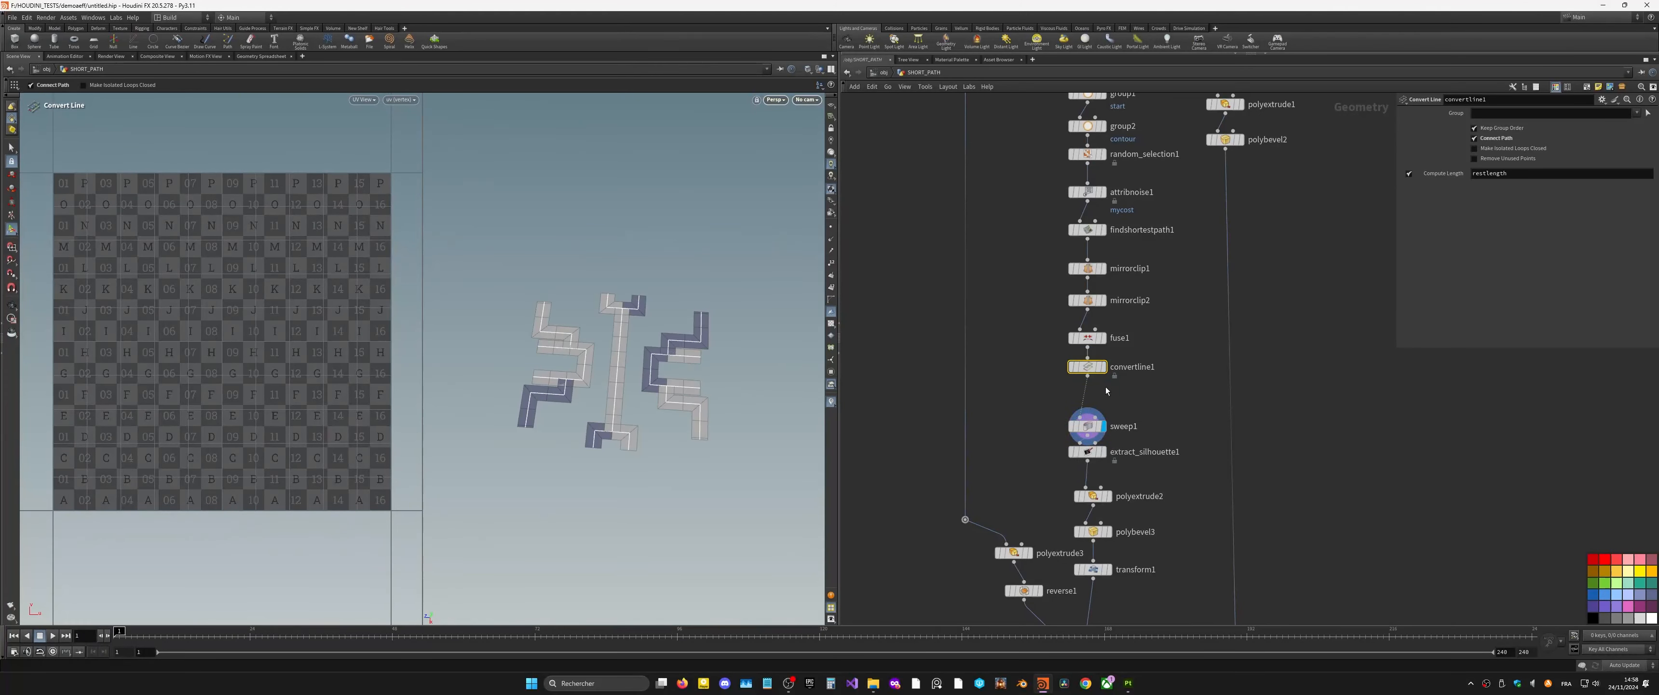
{"action": "left_click", "coordinate": [1106, 366]}
Step: Try a Smooth node between convertline1 and sweep1, and pull it out of the chain
{"action": "key", "text": "Tab"}
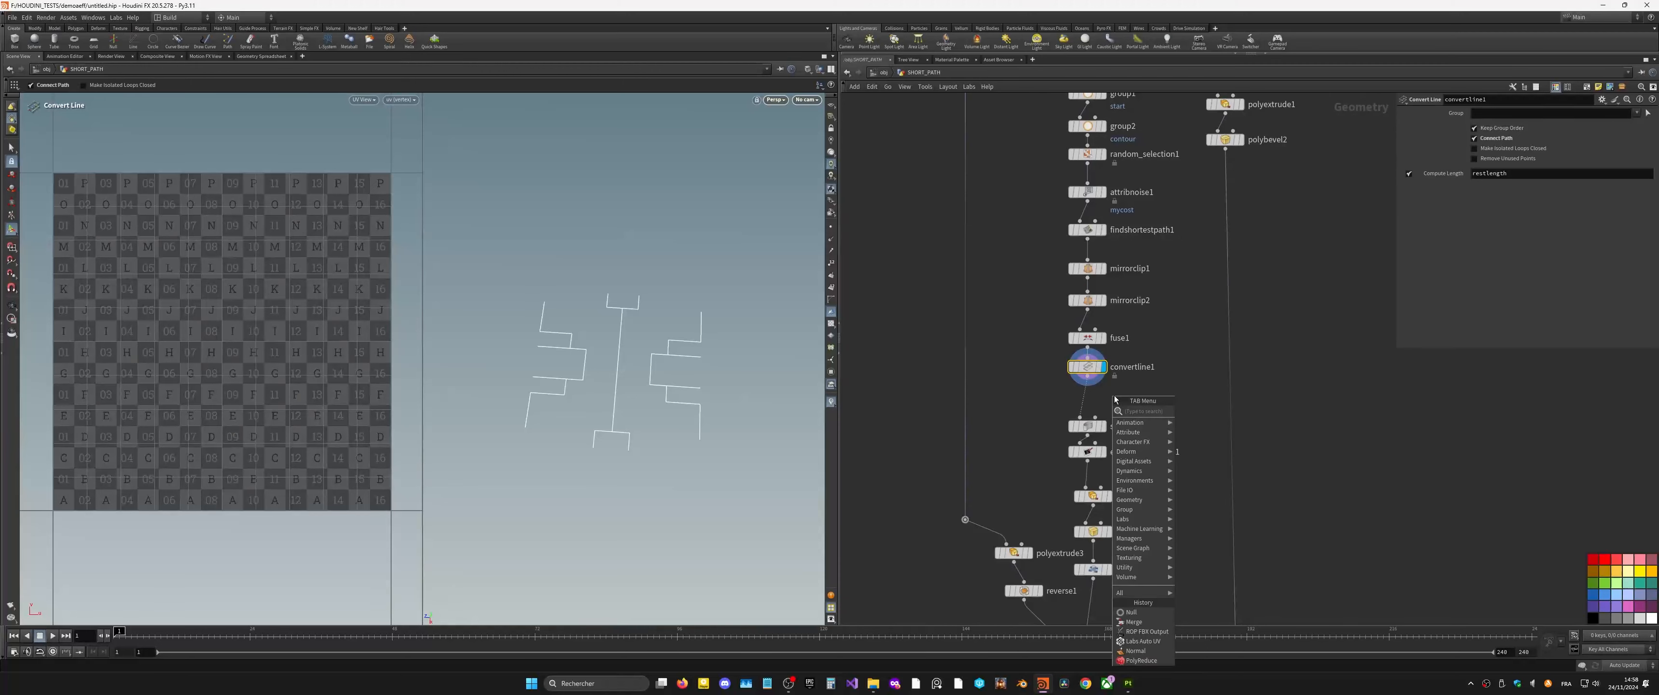
{"action": "type", "text": "smo"}
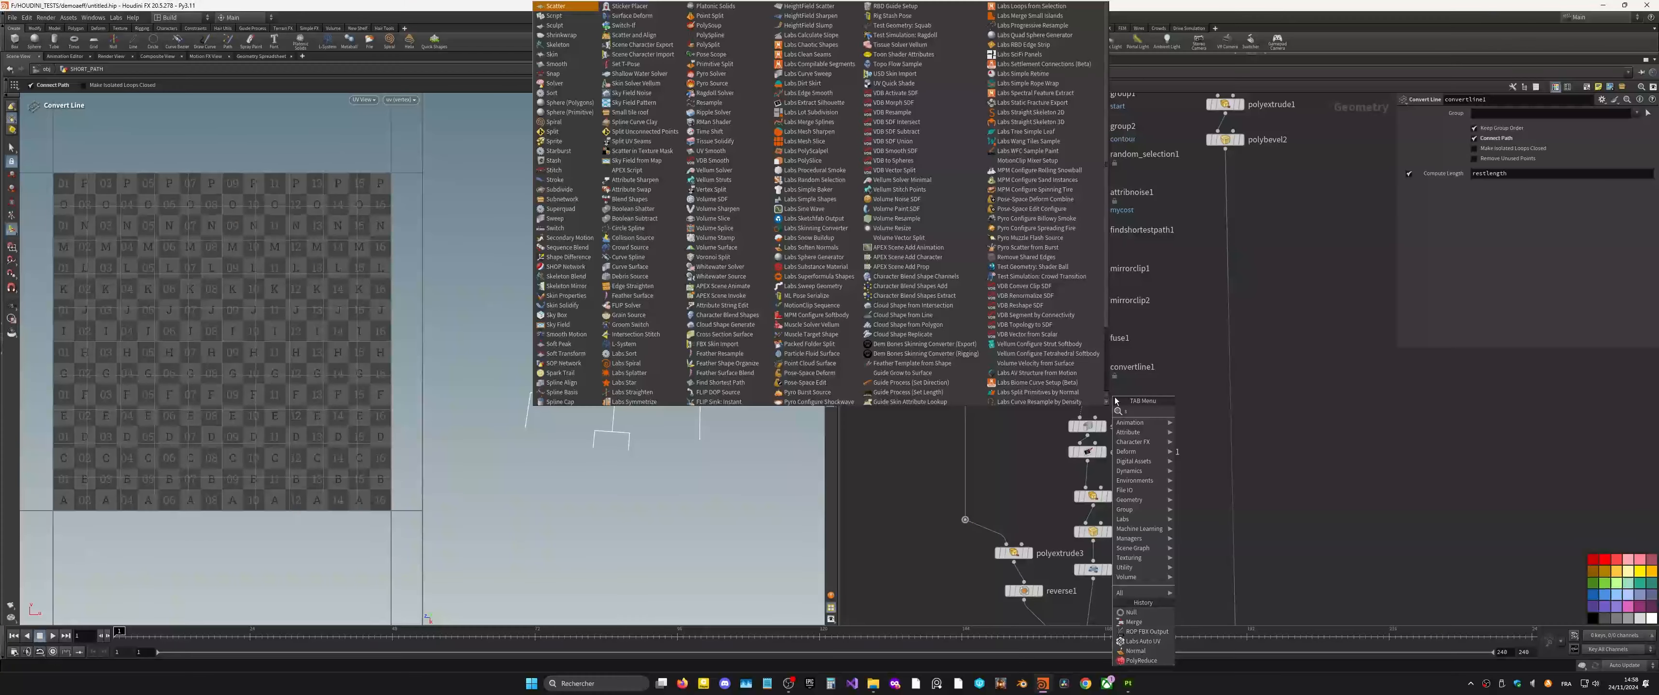
{"action": "key", "text": "Return"}
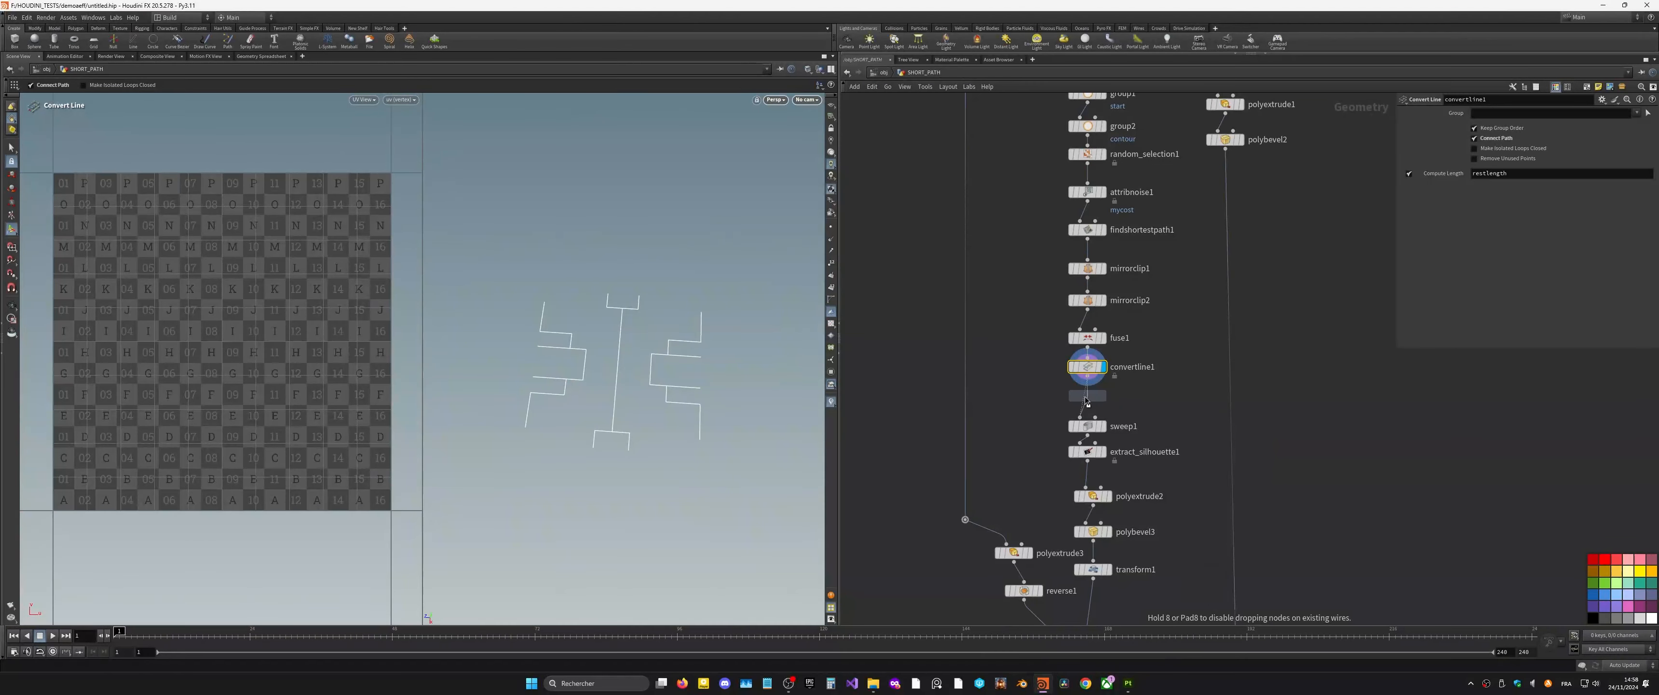
{"action": "left_click", "coordinate": [1089, 403]}
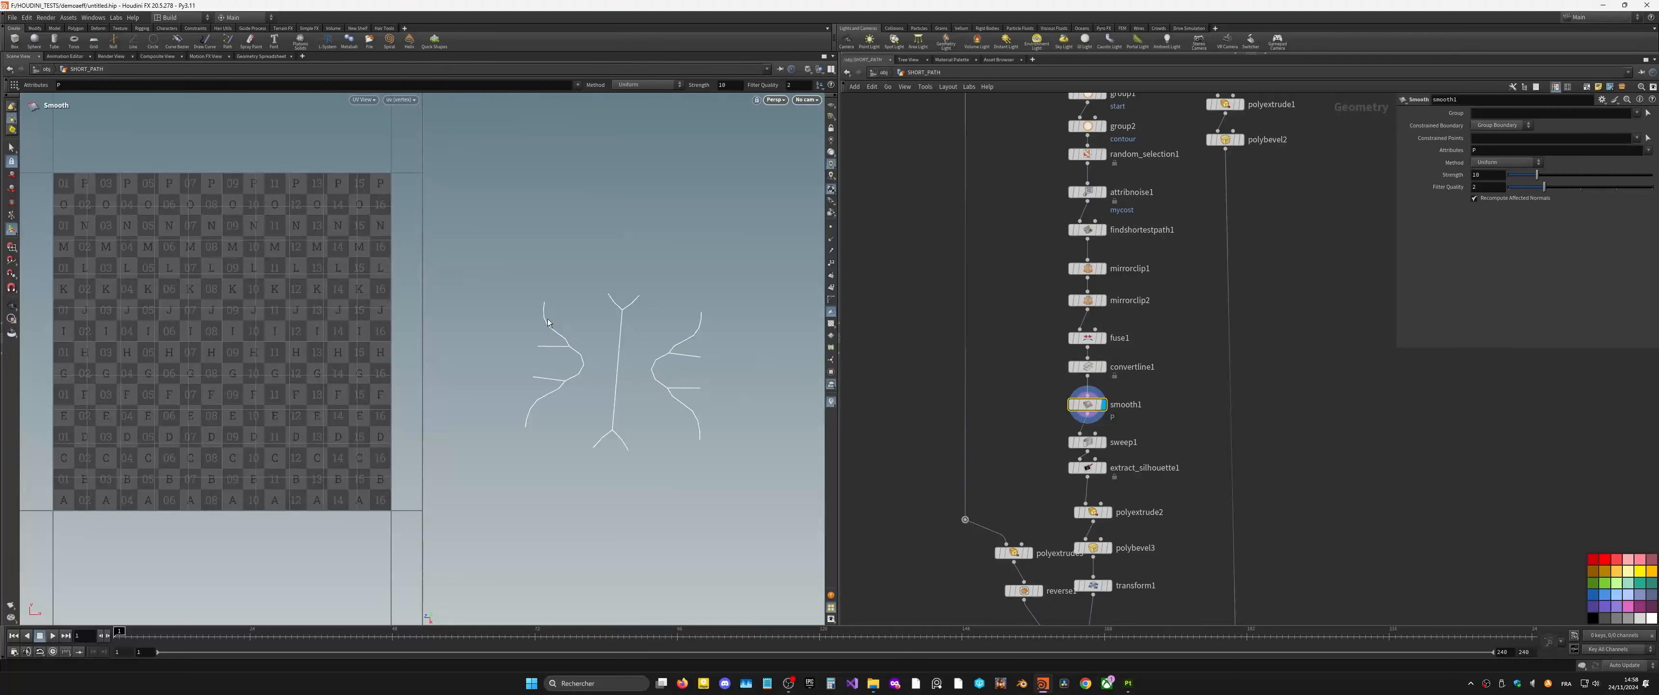
{"action": "mouse_move", "coordinate": [1083, 413]}
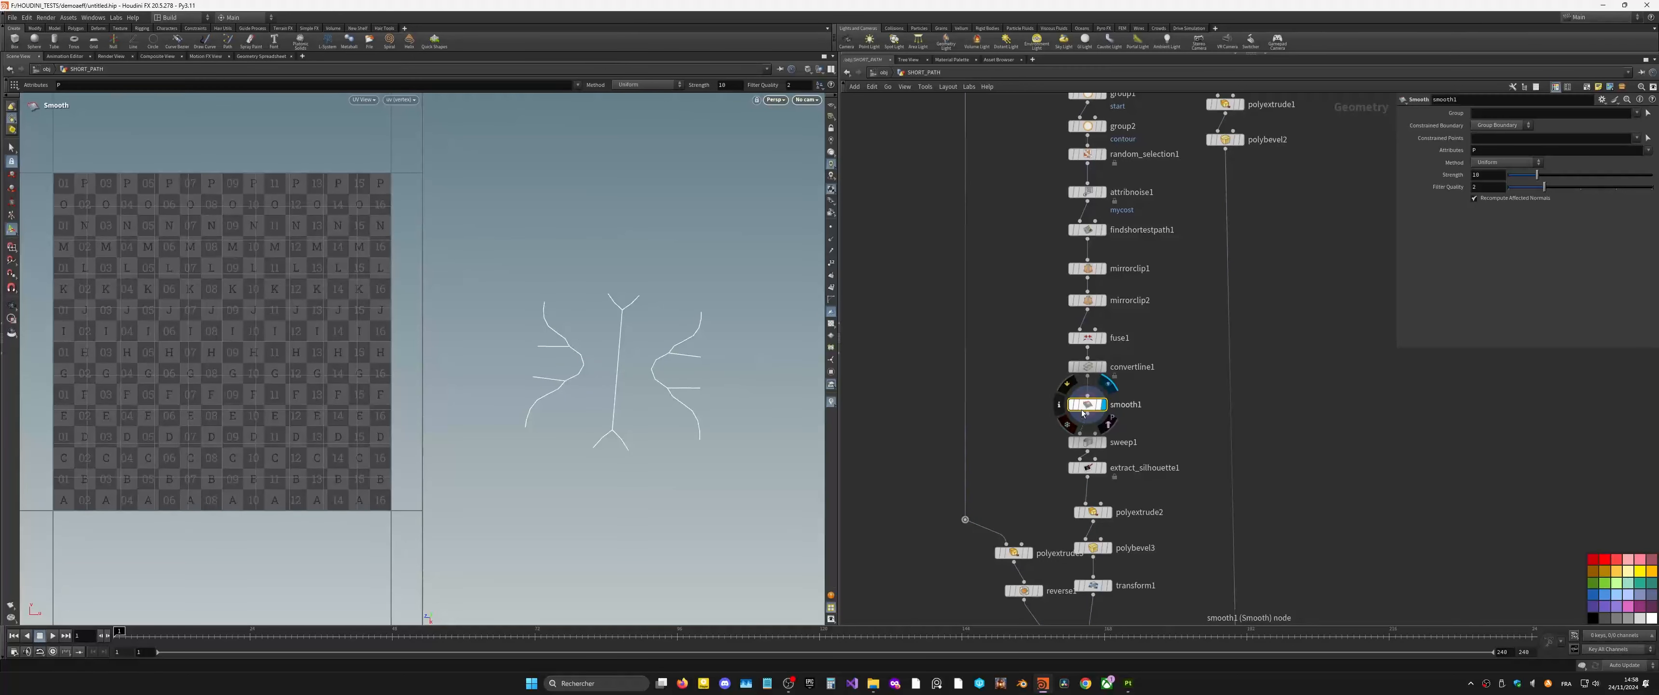
{"action": "left_click_drag", "start_coordinate": [1088, 405], "coordinate": [1175, 382]}
Step: Insert a PolyBevel node between convertline1 and sweep1 and display its output
{"action": "key", "text": "Tab"}
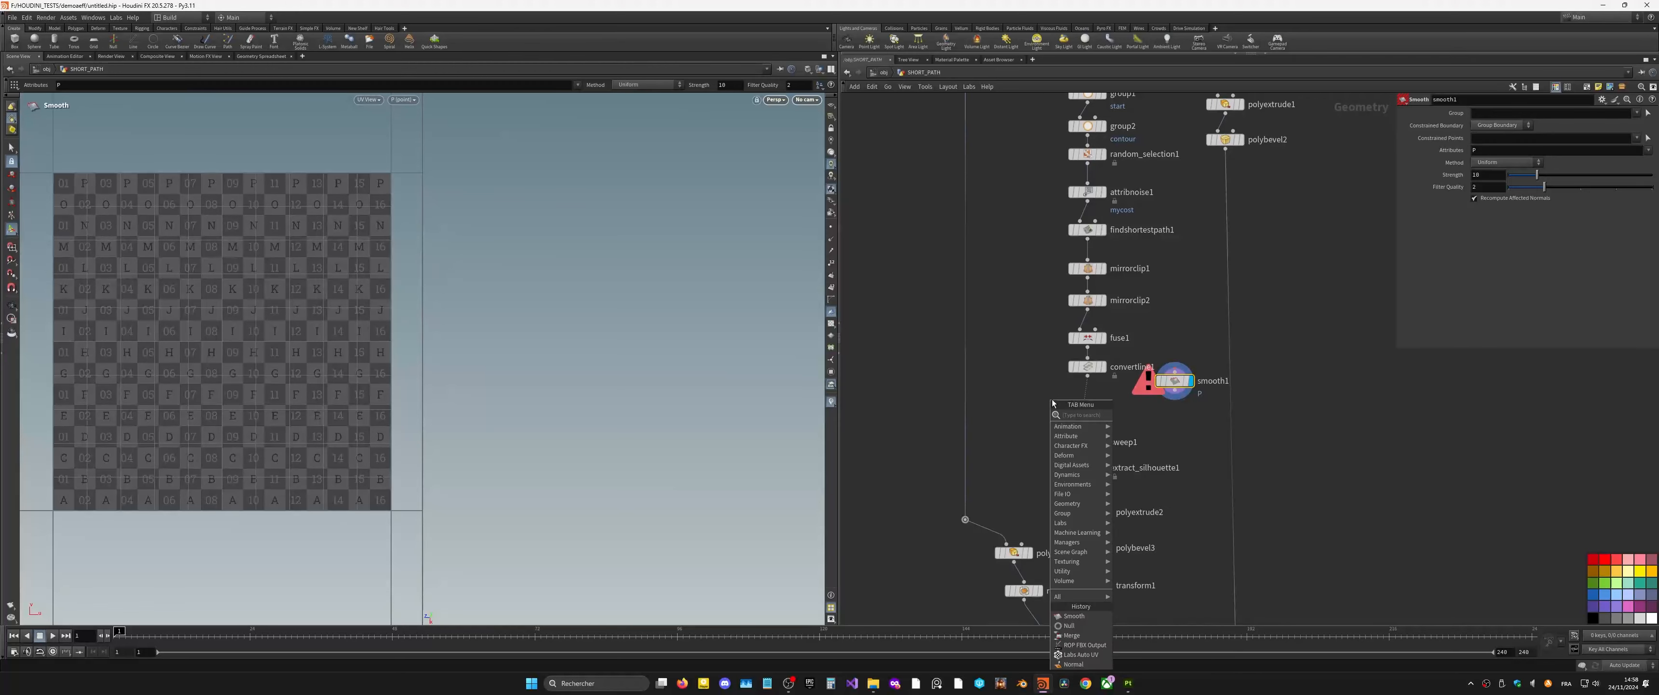
{"action": "type", "text": "bev"}
{"action": "key", "text": "Return"}
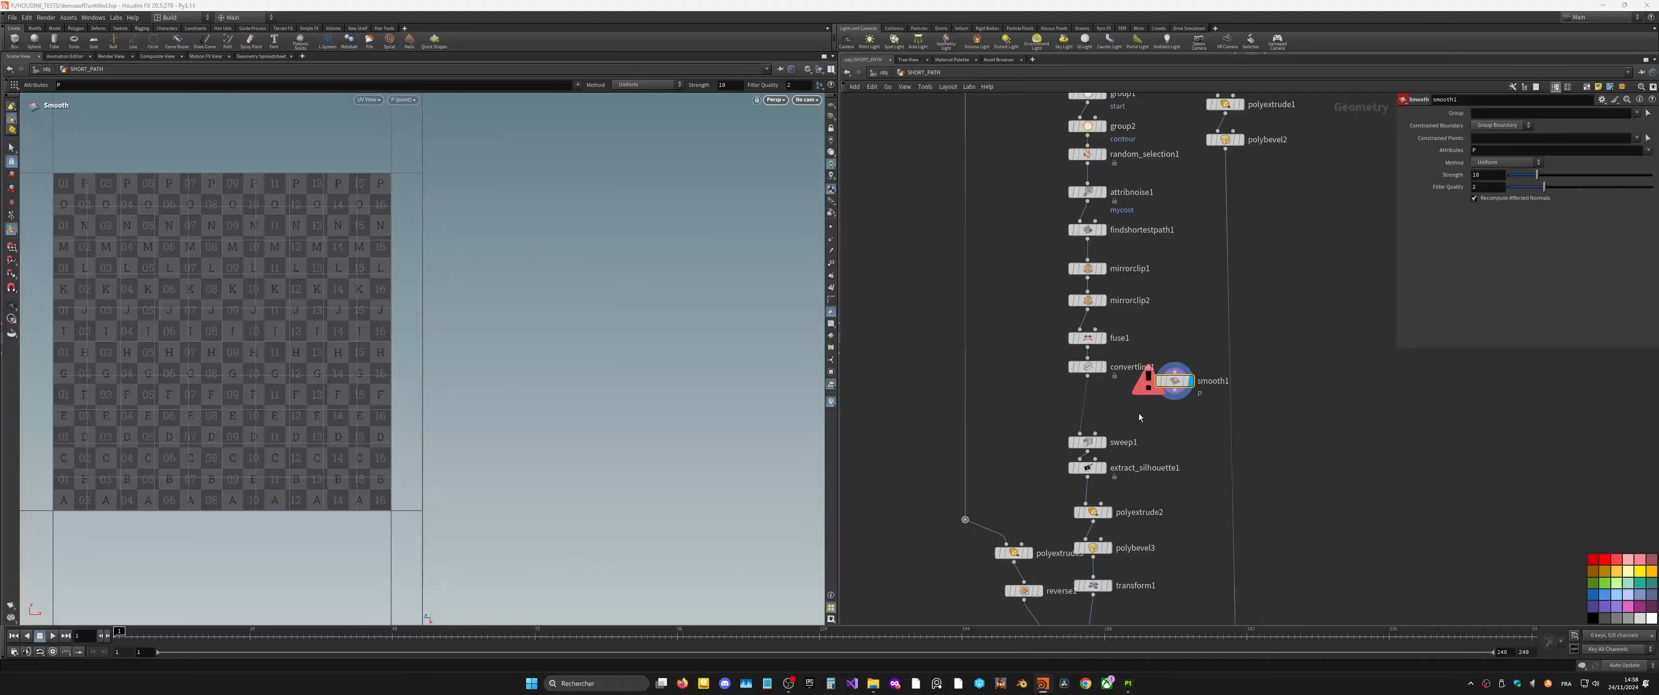
{"action": "left_click", "coordinate": [1084, 403]}
{"action": "left_click_drag", "start_coordinate": [1083, 403], "coordinate": [1083, 408]}
{"action": "left_click", "coordinate": [1096, 404]}
Step: Set the new PolyBevel's Group Type to Points and its Distance to 0.13 to bevel the groove line corners
{"action": "left_click", "coordinate": [1494, 125]}
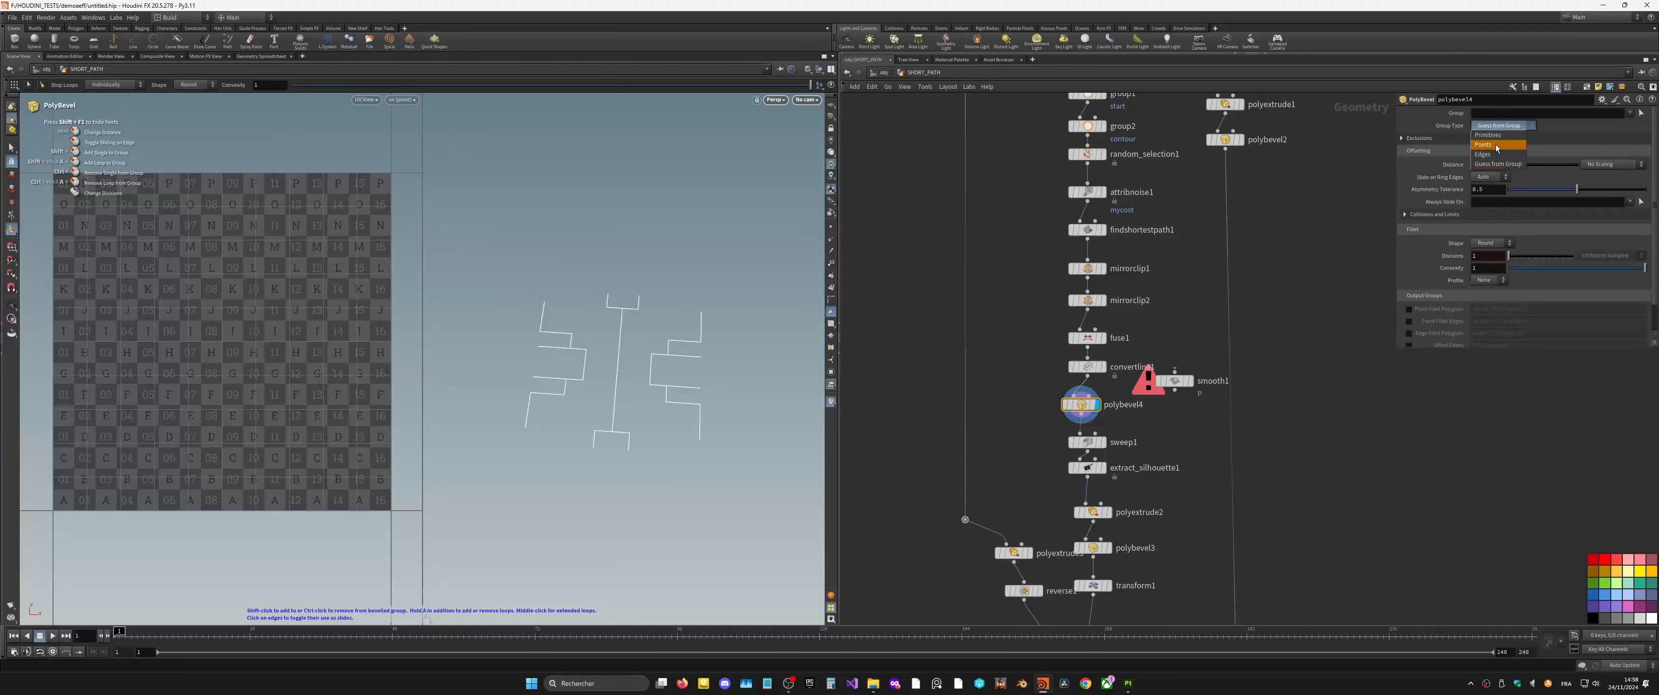
{"action": "left_click", "coordinate": [1493, 147]}
{"action": "middle_click_drag", "start_coordinate": [1493, 163], "coordinate": [1498, 186]}
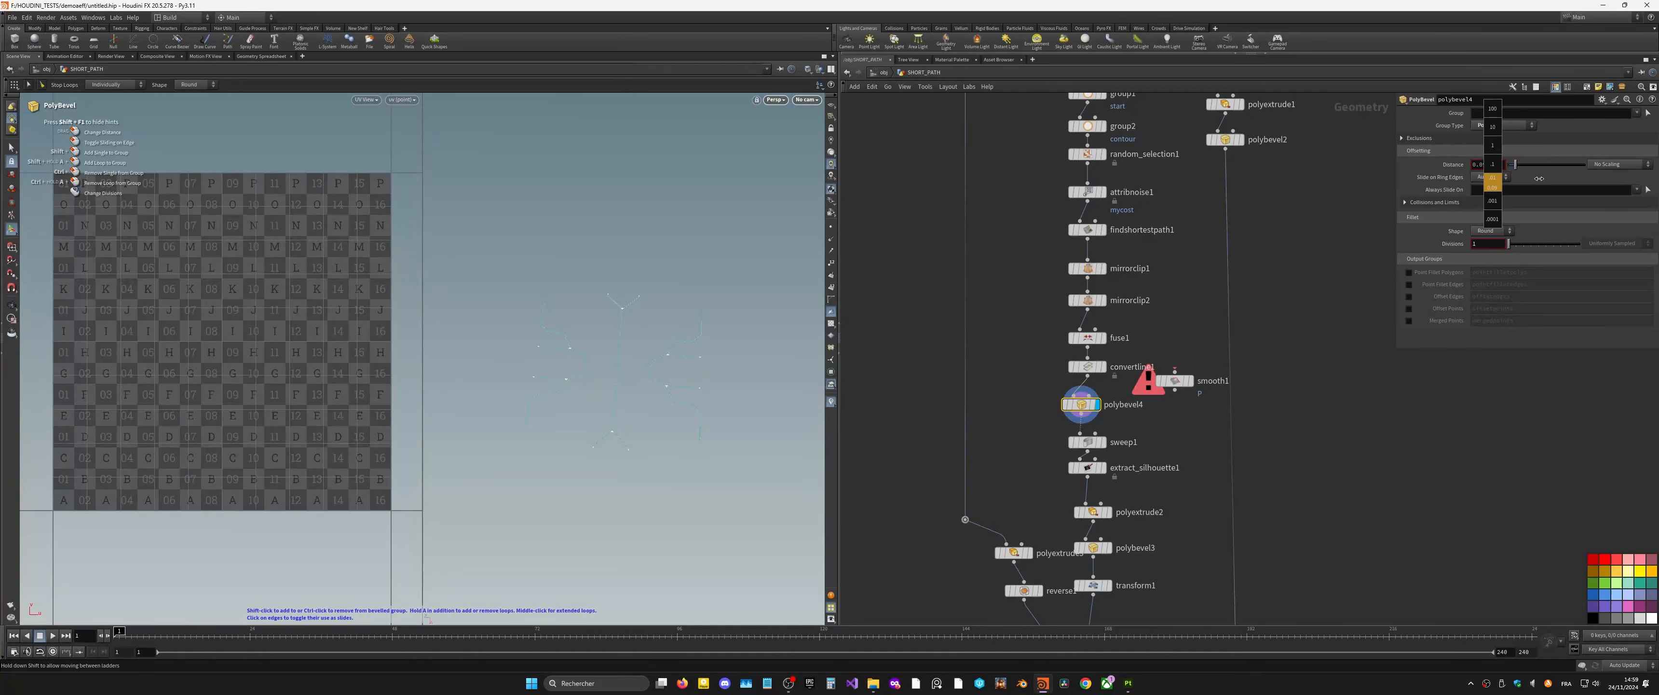
{"action": "middle_click_drag", "start_coordinate": [1563, 173], "coordinate": [1563, 173]}
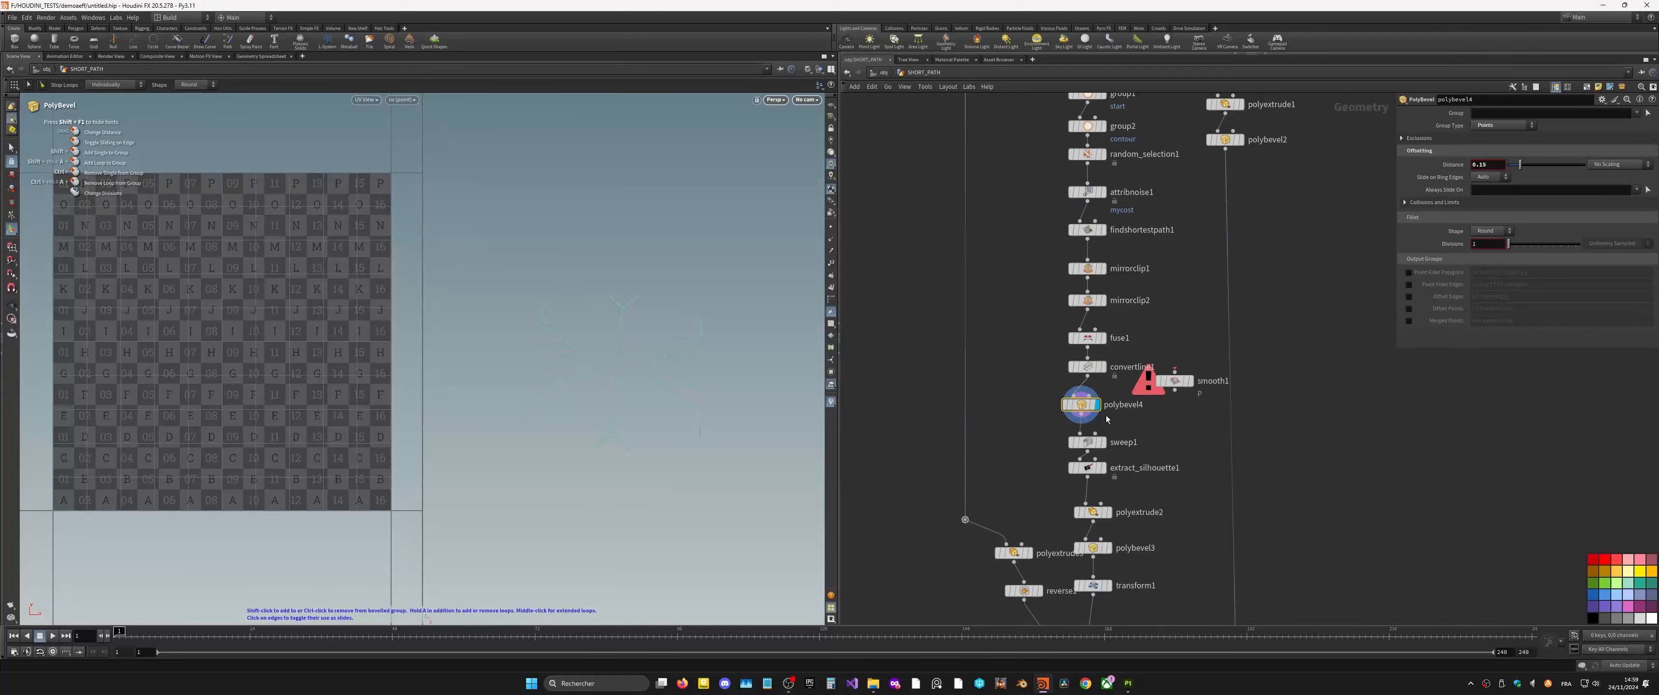
Step: Insert a copy of fuse1 below polybevel4, and toggle the bypass of both nodes to compare the groove lines
{"action": "left_click_drag", "start_coordinate": [1093, 338], "coordinate": [1086, 423], "text": "alt"}
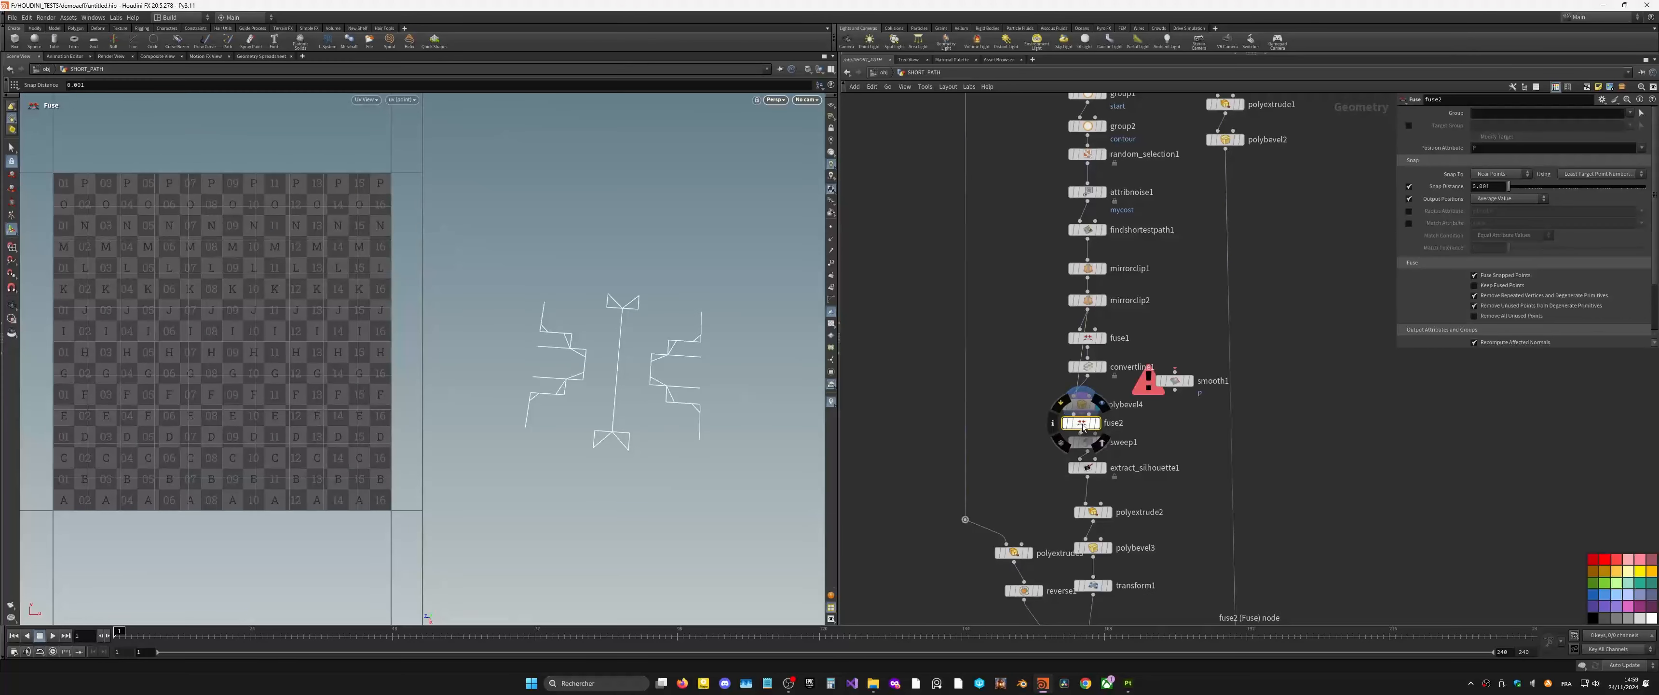
{"action": "mouse_move", "coordinate": [553, 386]}
{"action": "left_mouse_down", "text": "alt"}
{"action": "mouse_move", "coordinate": [615, 380]}
{"action": "mouse_move", "coordinate": [579, 386]}
{"action": "left_mouse_up", "text": "alt"}
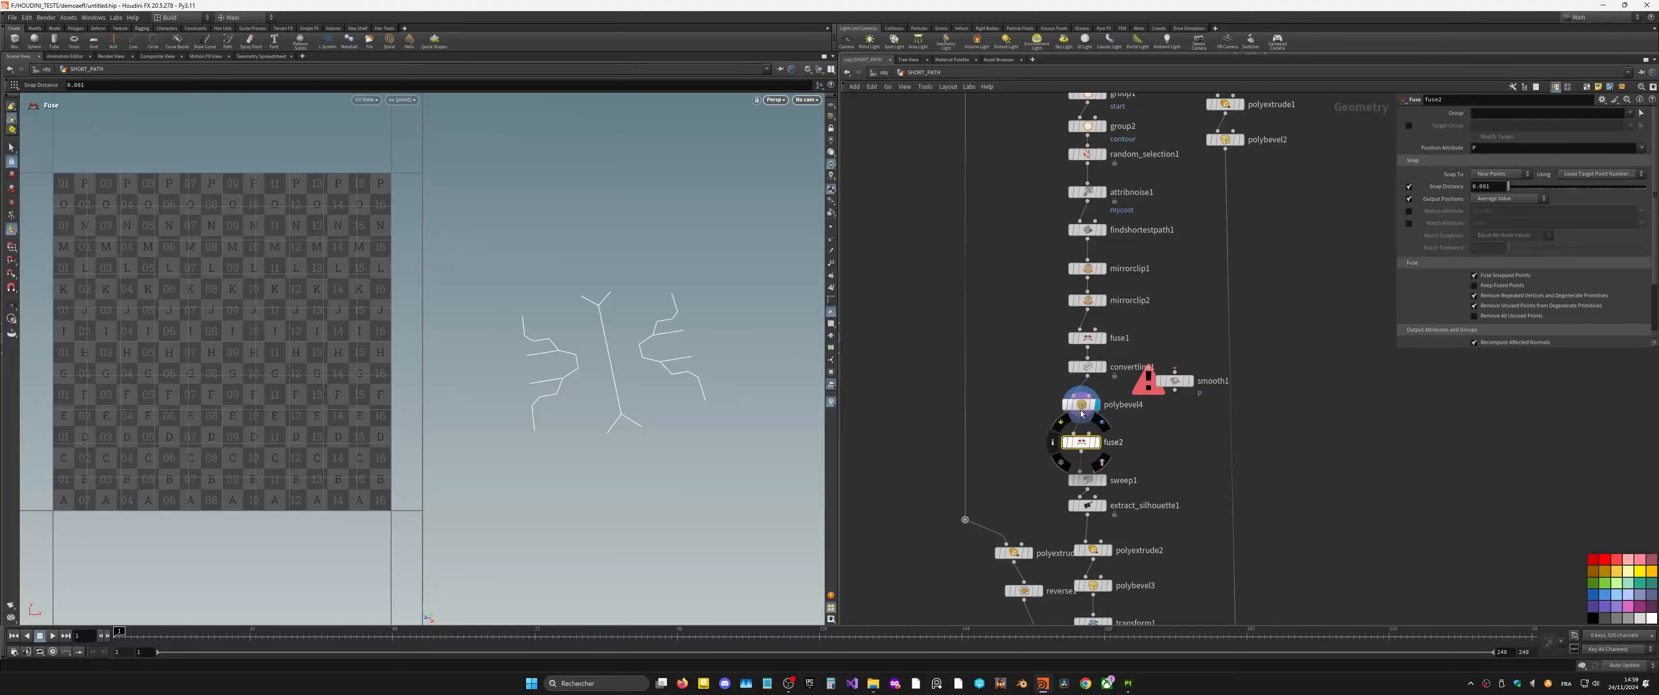
{"action": "left_click", "coordinate": [1074, 404], "text": "shift"}
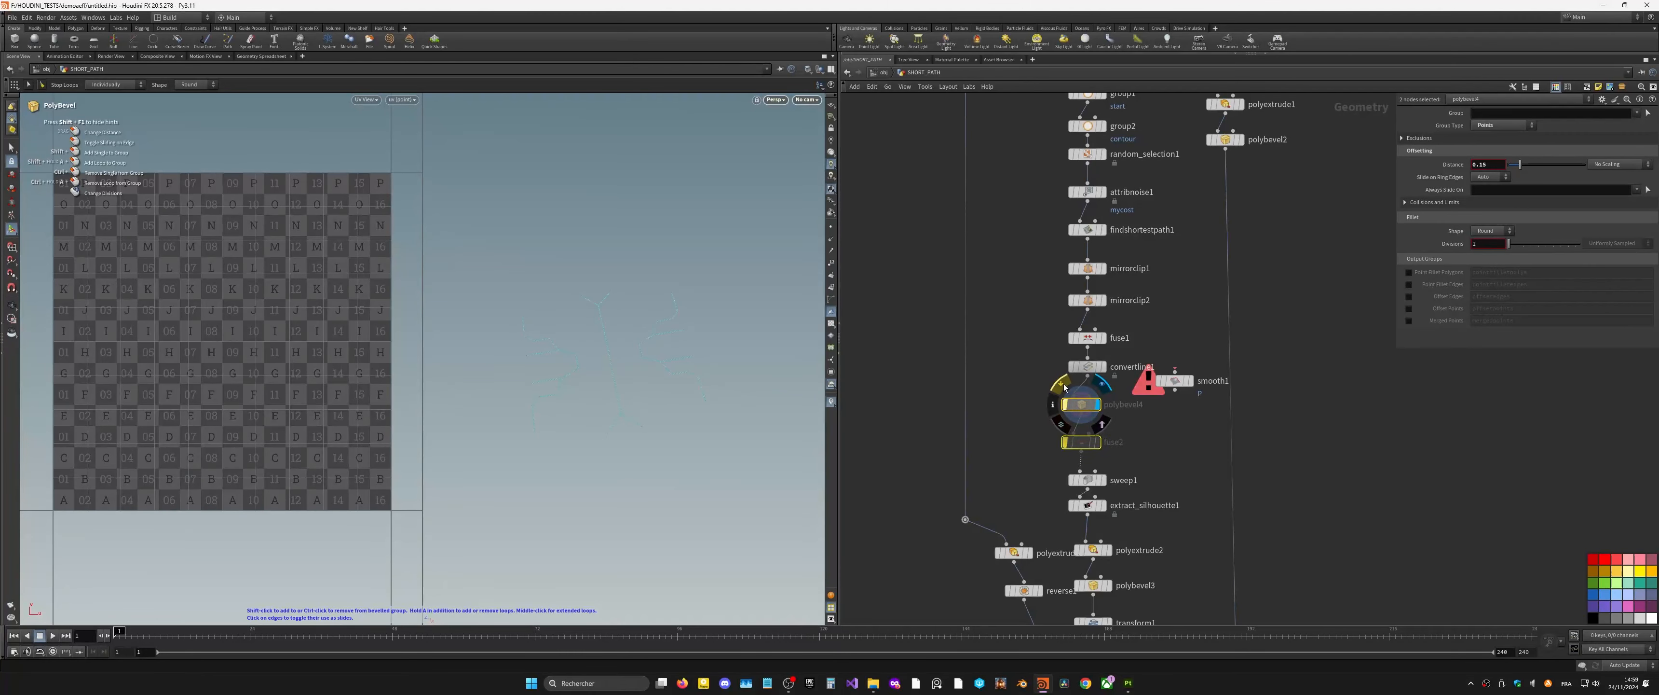
{"action": "left_click", "coordinate": [1062, 384]}
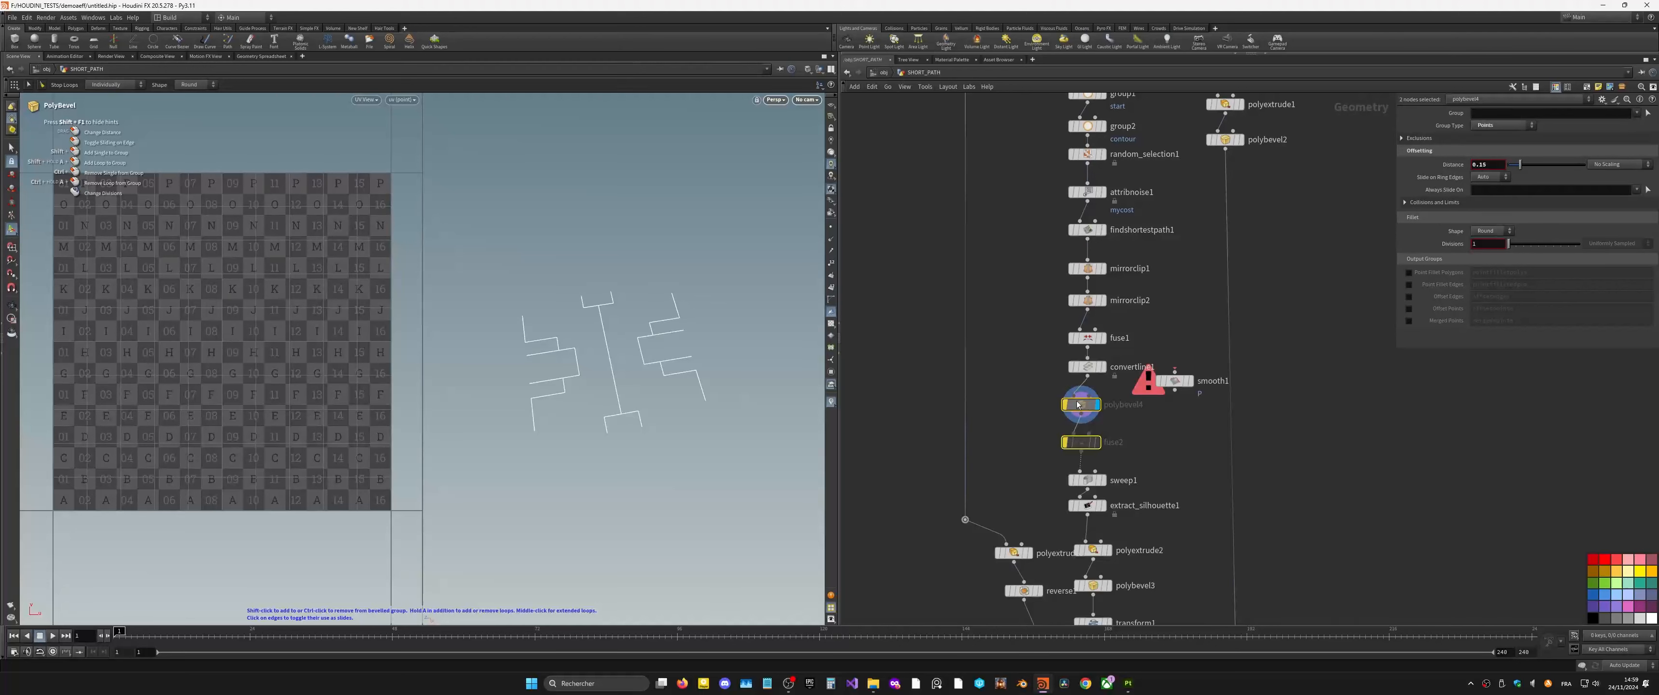
{"action": "left_click", "coordinate": [1064, 390]}
Step: Display the low null, the HIGH null and the autouv1 node in turn to examine the tile with beveled grooves
{"action": "scroll", "coordinate": [1158, 449], "scroll_direction": "down", "scroll_amount": 4}
{"action": "left_click", "coordinate": [1229, 517]}
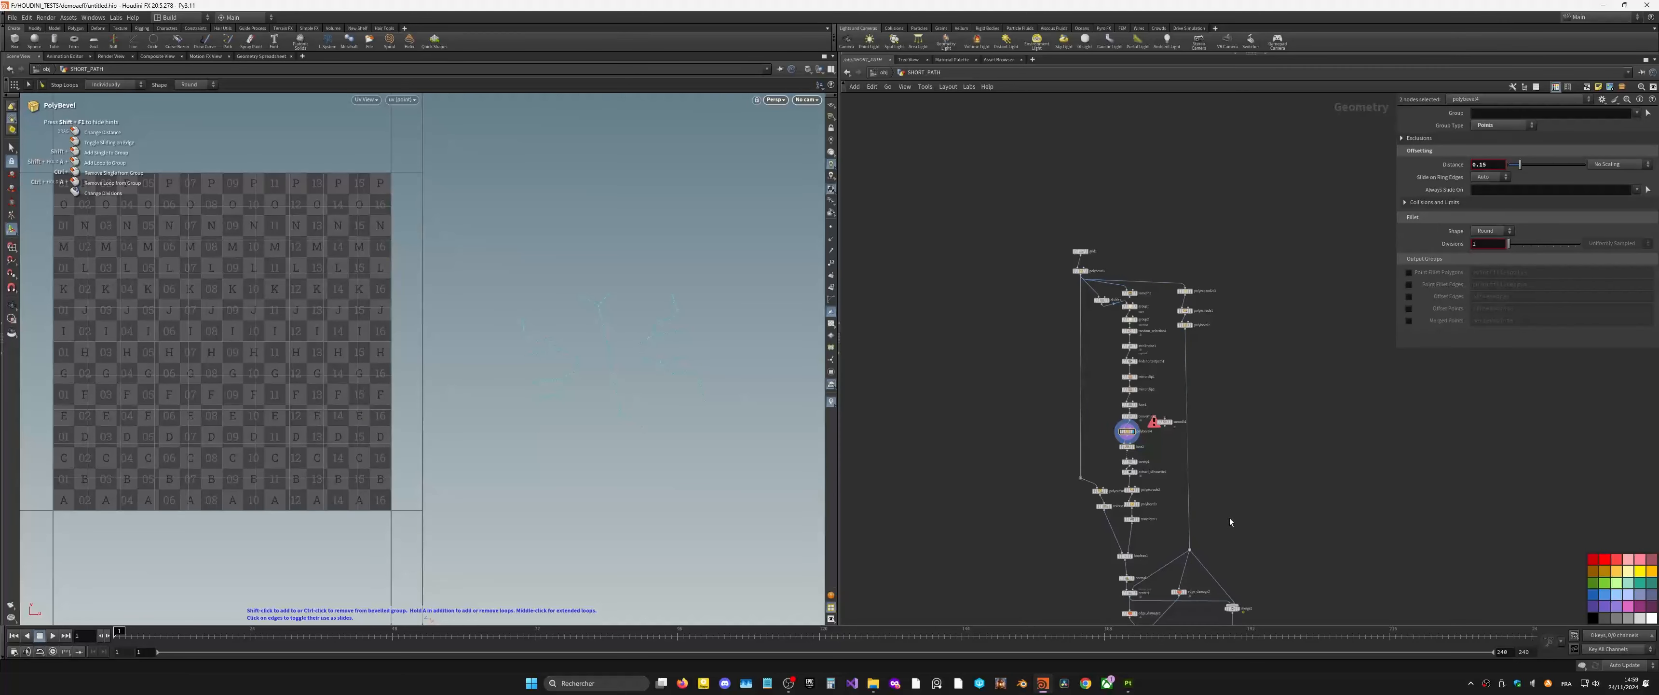
{"action": "scroll", "coordinate": [1202, 525], "scroll_direction": "up", "scroll_amount": 6}
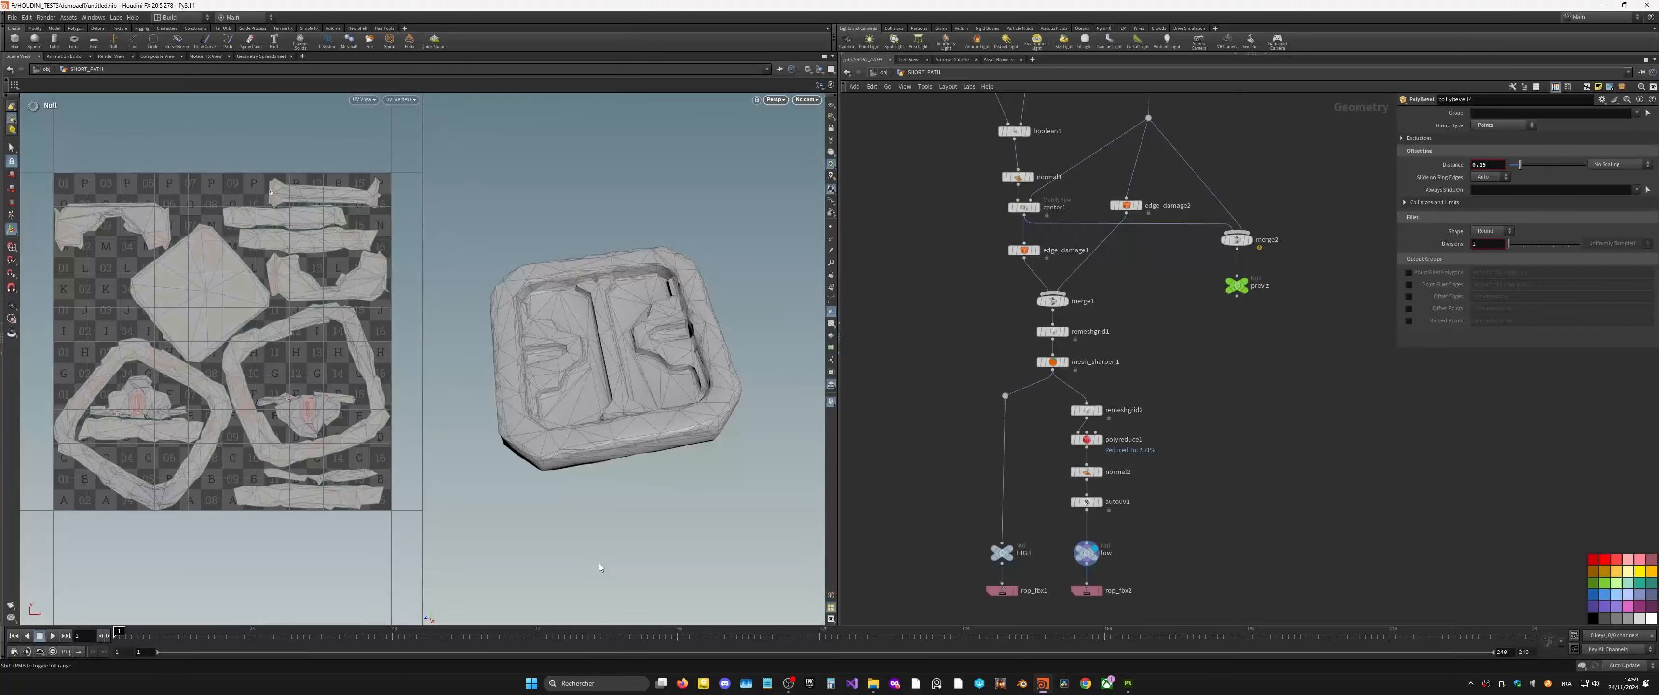
{"action": "left_click_drag", "start_coordinate": [668, 449], "coordinate": [651, 422], "text": "alt"}
{"action": "left_click", "coordinate": [1010, 543]}
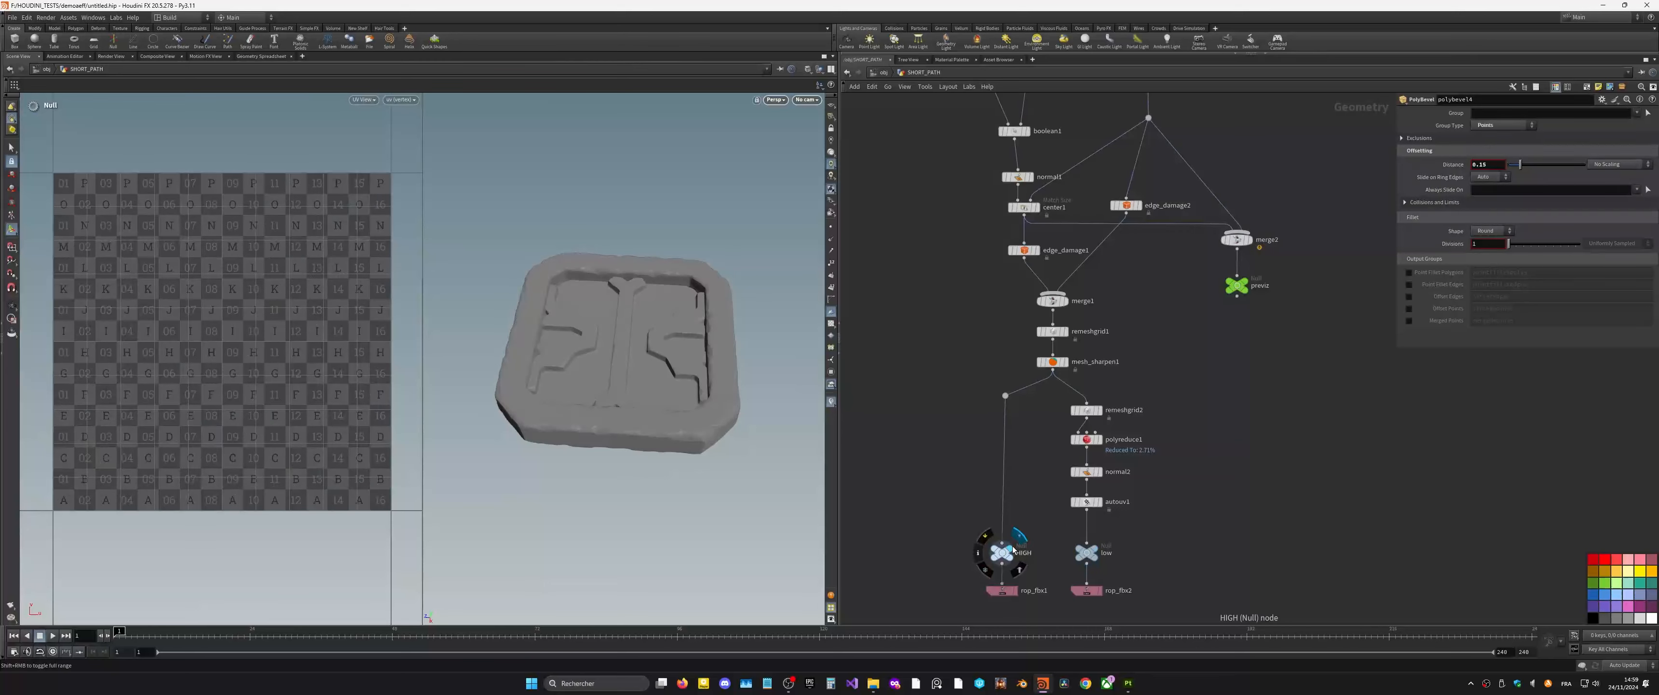
{"action": "left_click", "coordinate": [1099, 503]}
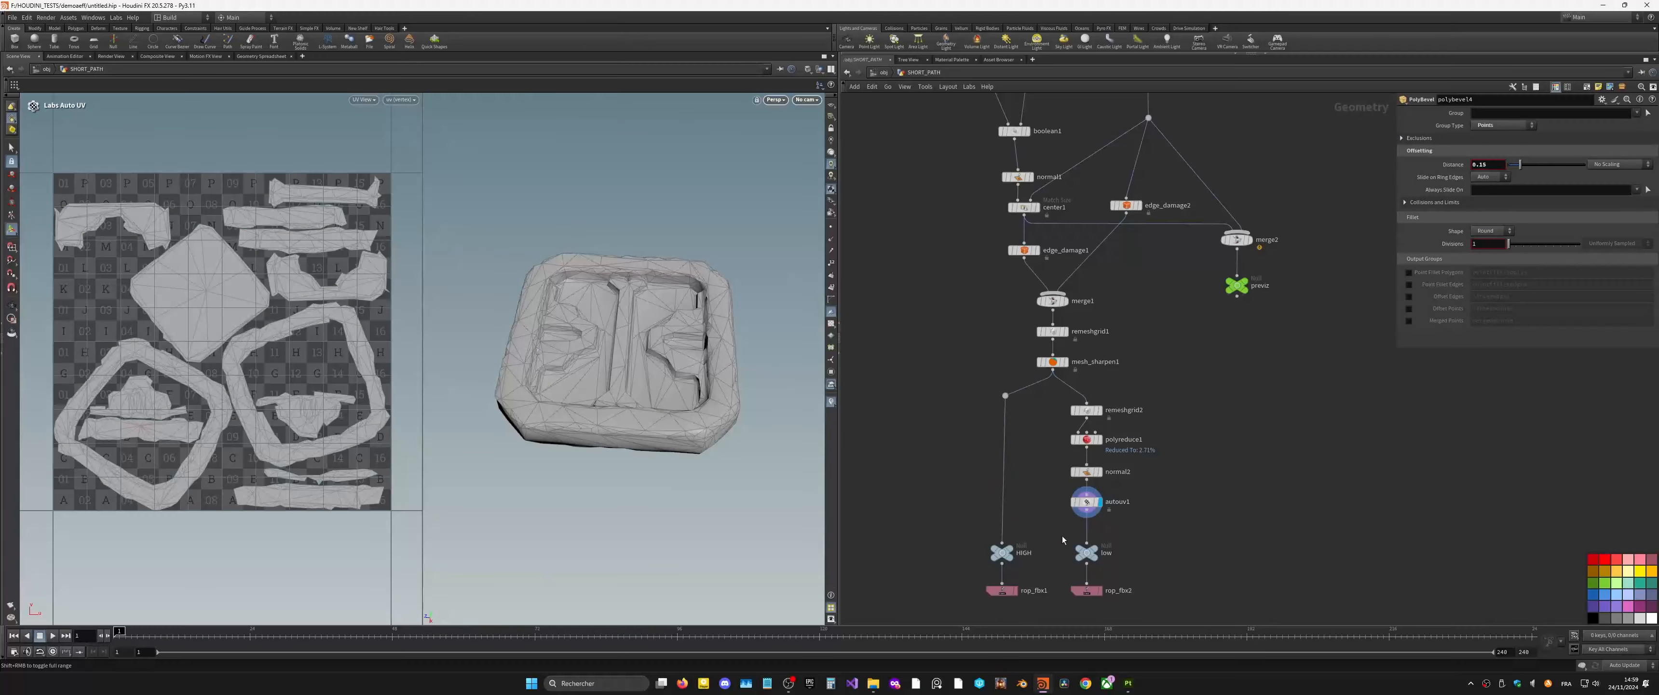
Step: Switch to Substance 3D Painter and create a new project from pave_LOW.fbx in the demowolf folder
{"action": "left_click", "coordinate": [1128, 683]}
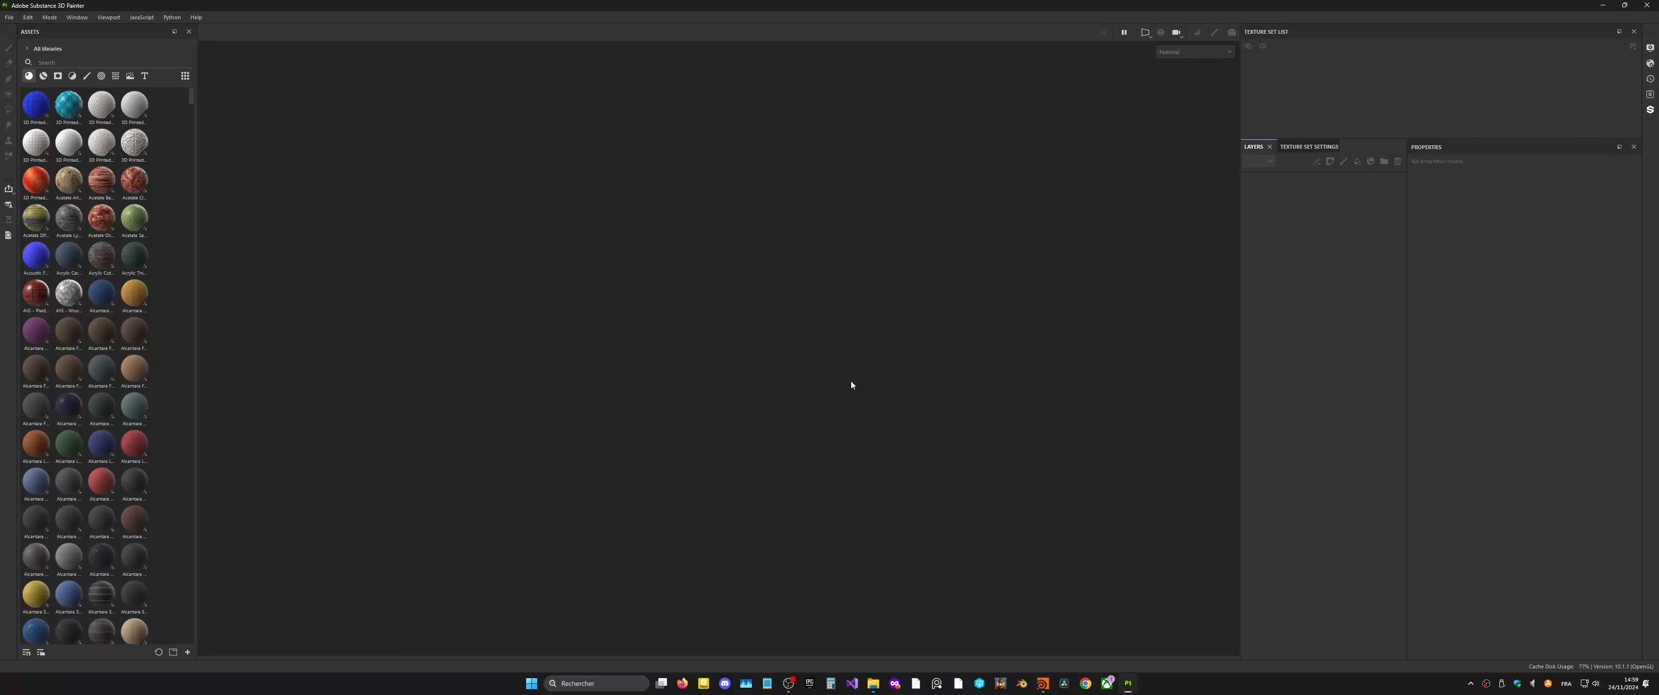
{"action": "left_click", "coordinate": [10, 16]}
{"action": "mouse_move", "coordinate": [27, 19]}
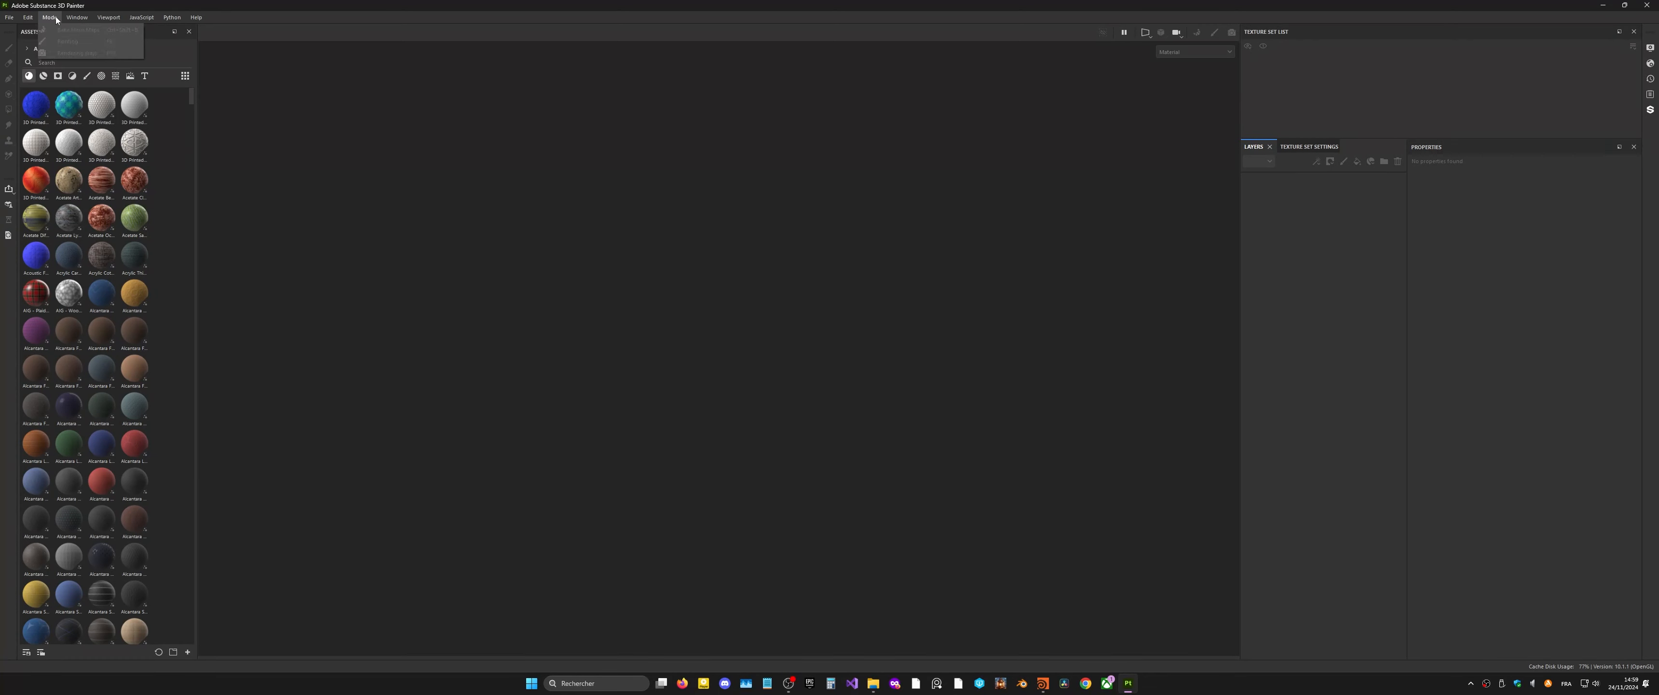
{"action": "left_click", "coordinate": [32, 29]}
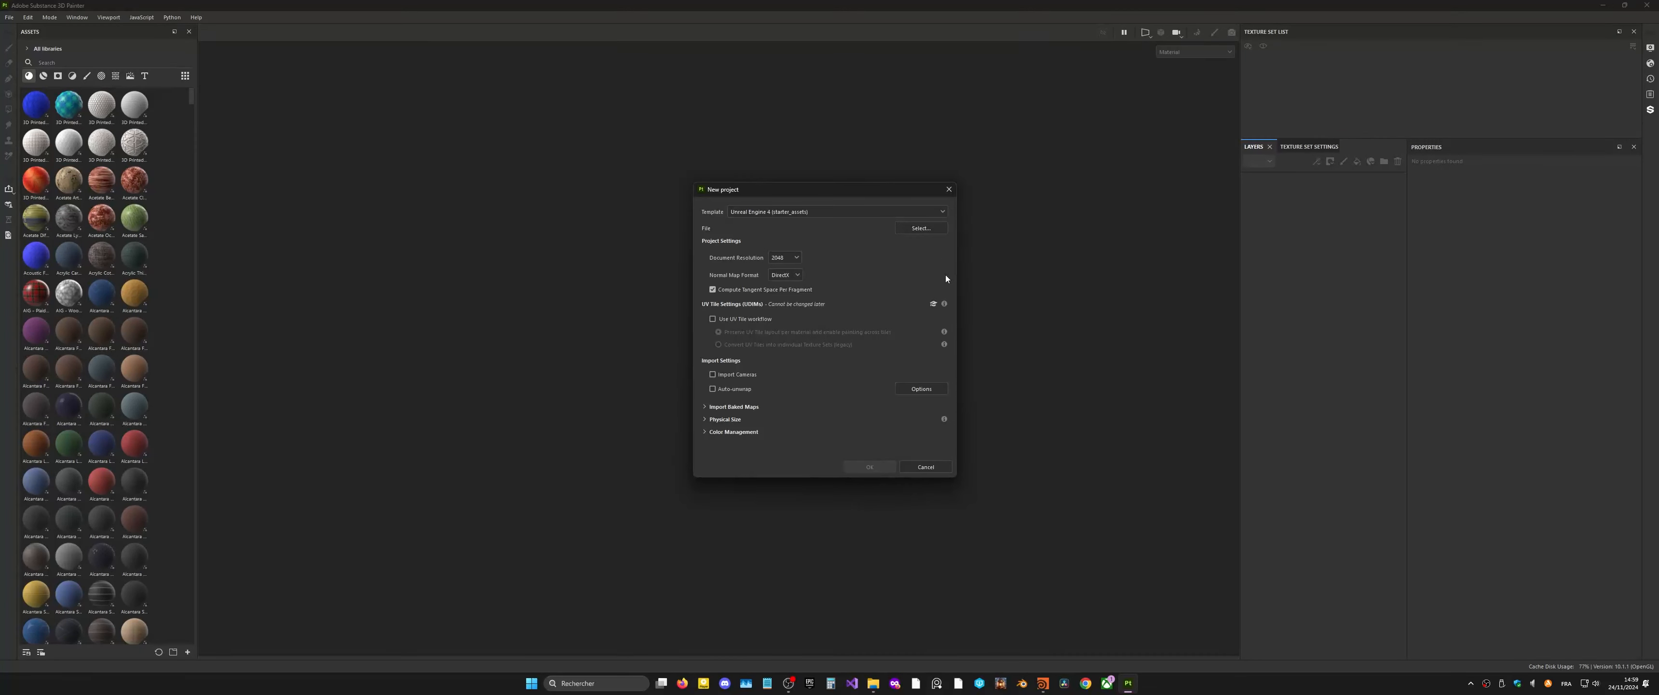
{"action": "left_click", "coordinate": [929, 230]}
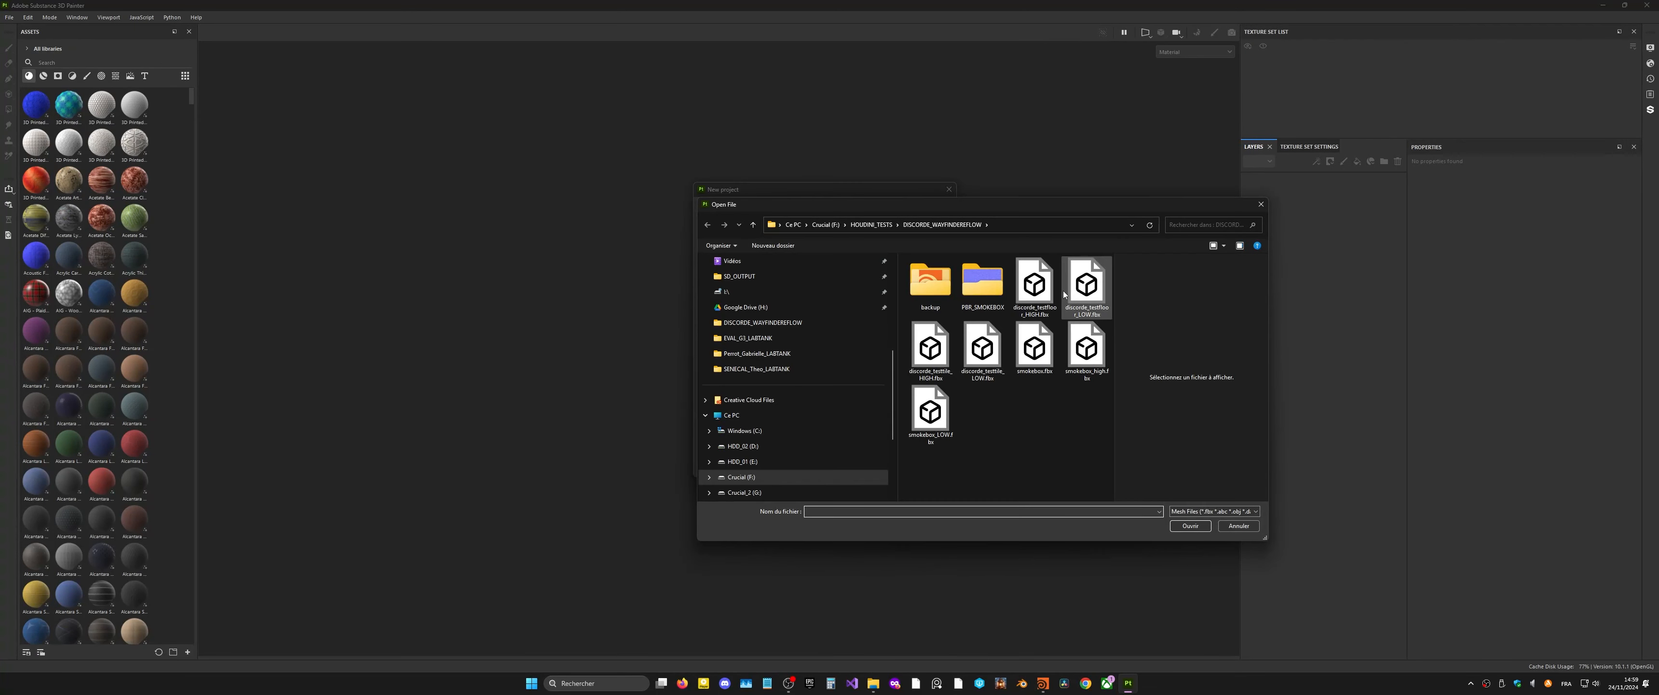
{"action": "left_click", "coordinate": [870, 224]}
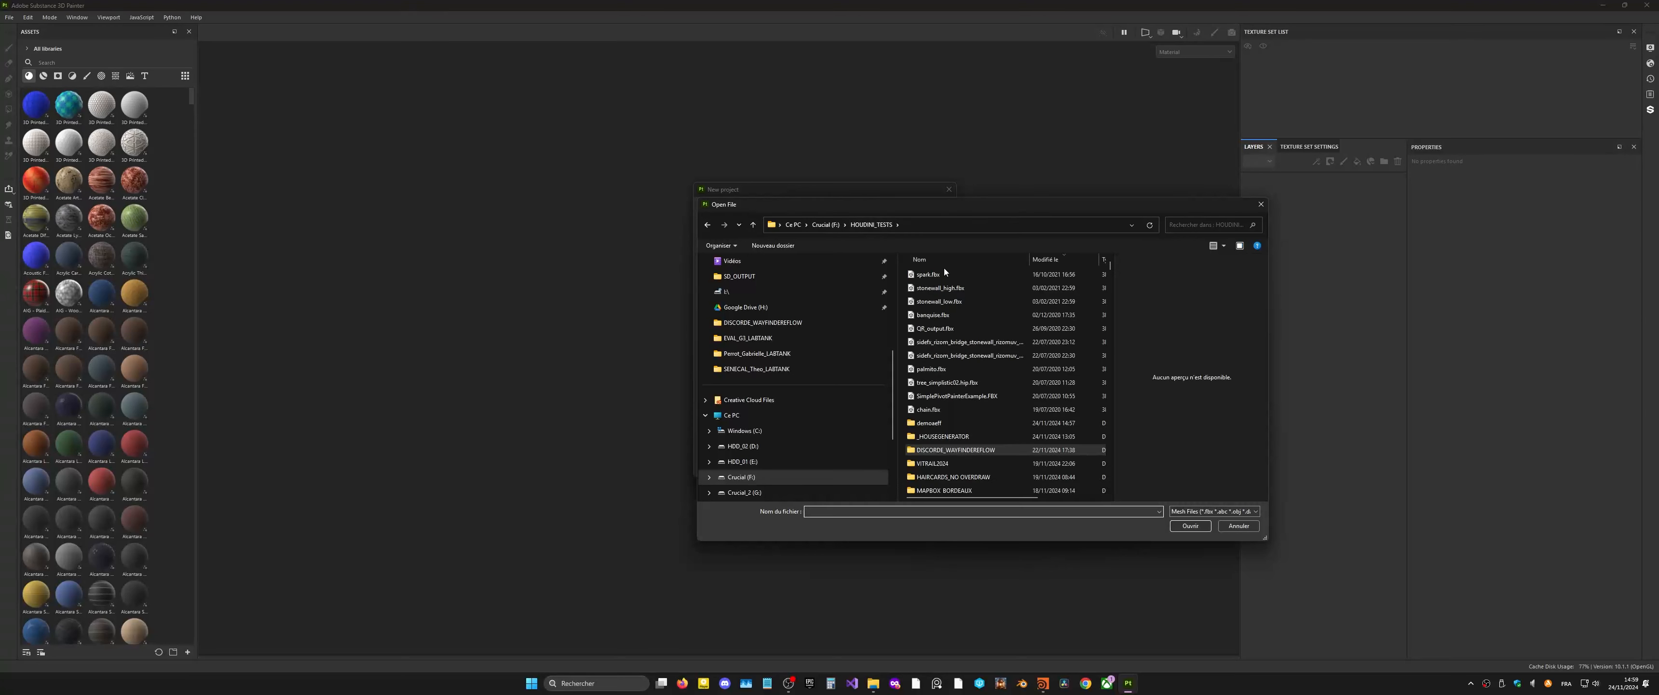
{"action": "double_click", "coordinate": [931, 422]}
{"action": "left_click", "coordinate": [957, 301]}
{"action": "left_click", "coordinate": [1190, 526]}
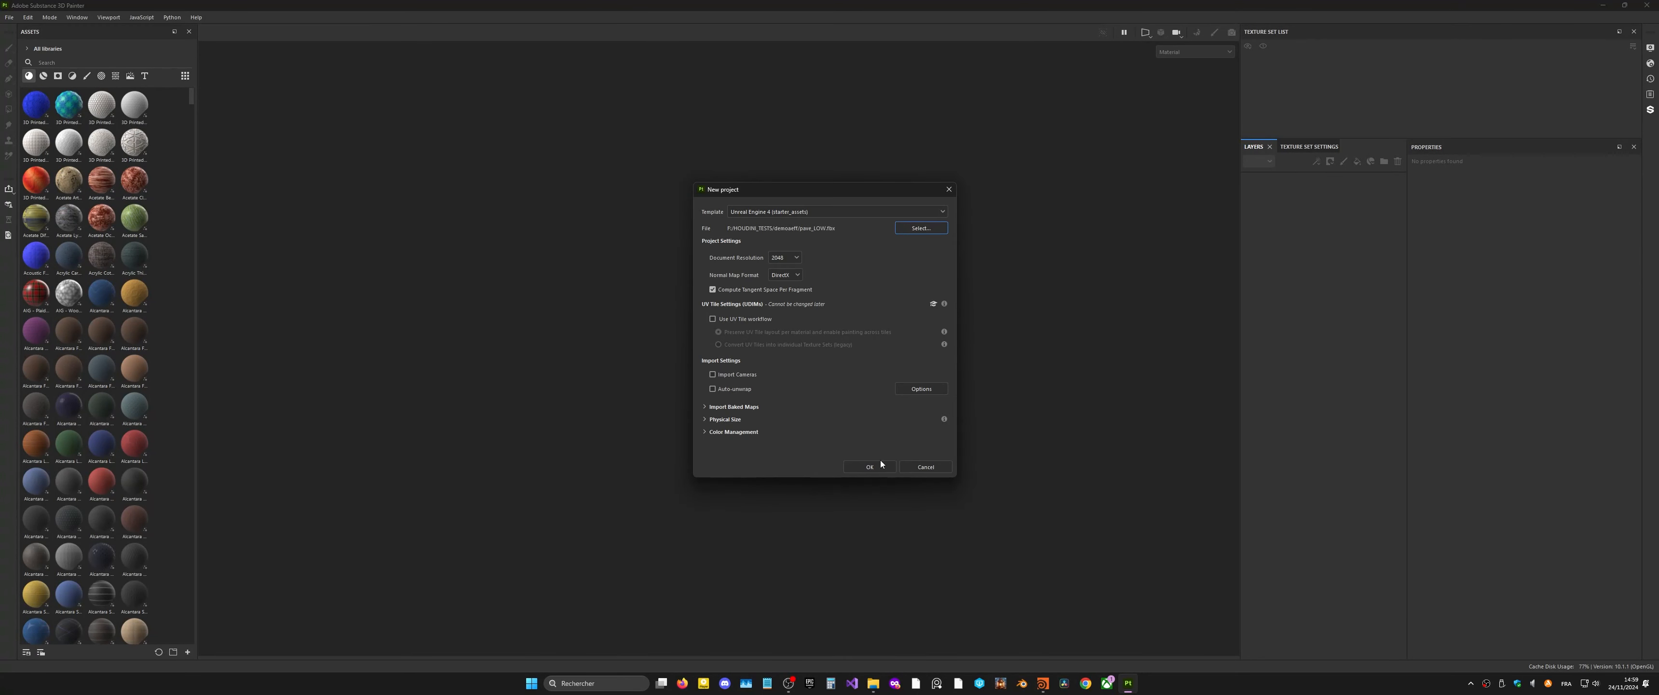
{"action": "left_click", "coordinate": [871, 466]}
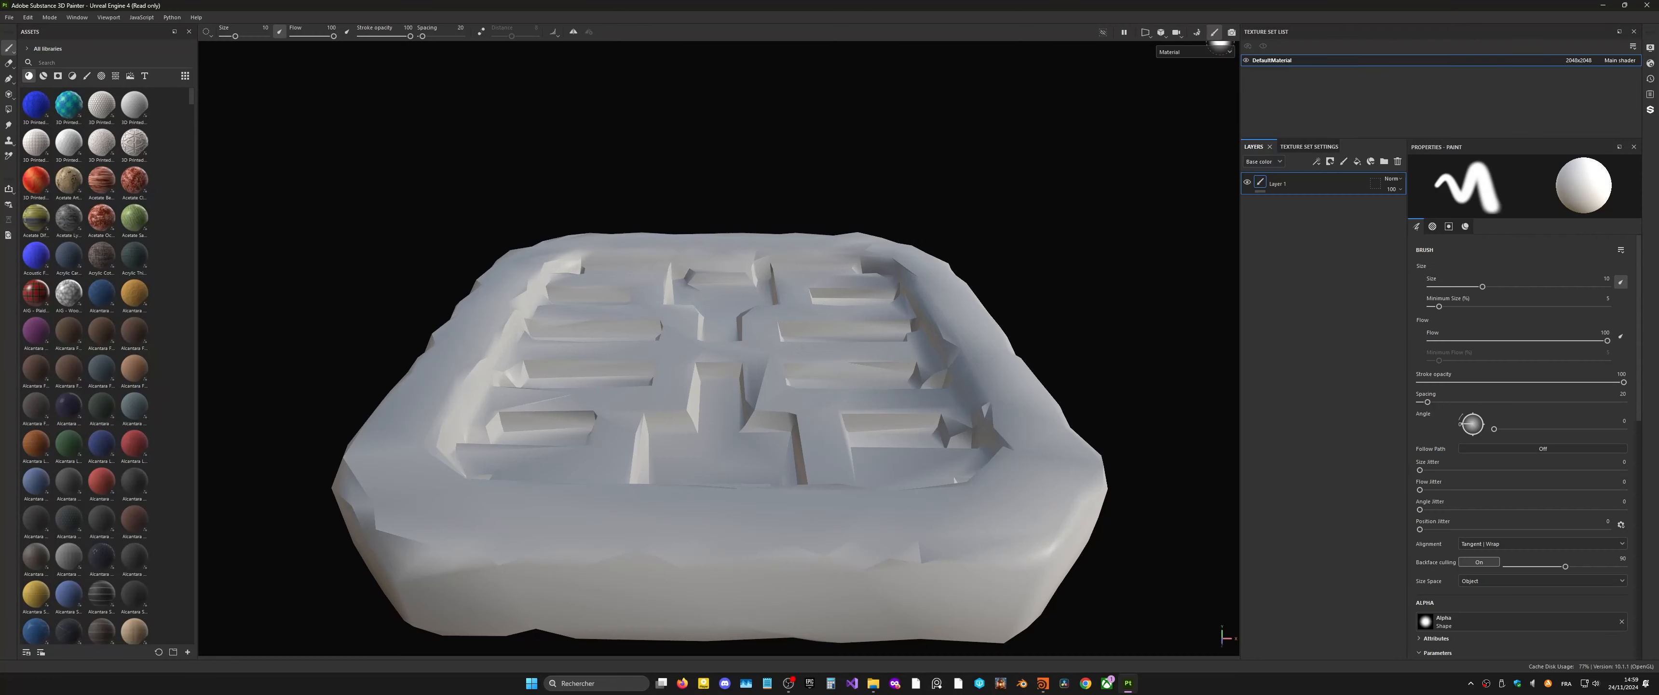
Step: Enter baking mode and load pave_HIGH.fbx as the high definition mesh
{"action": "key", "text": "F8"}
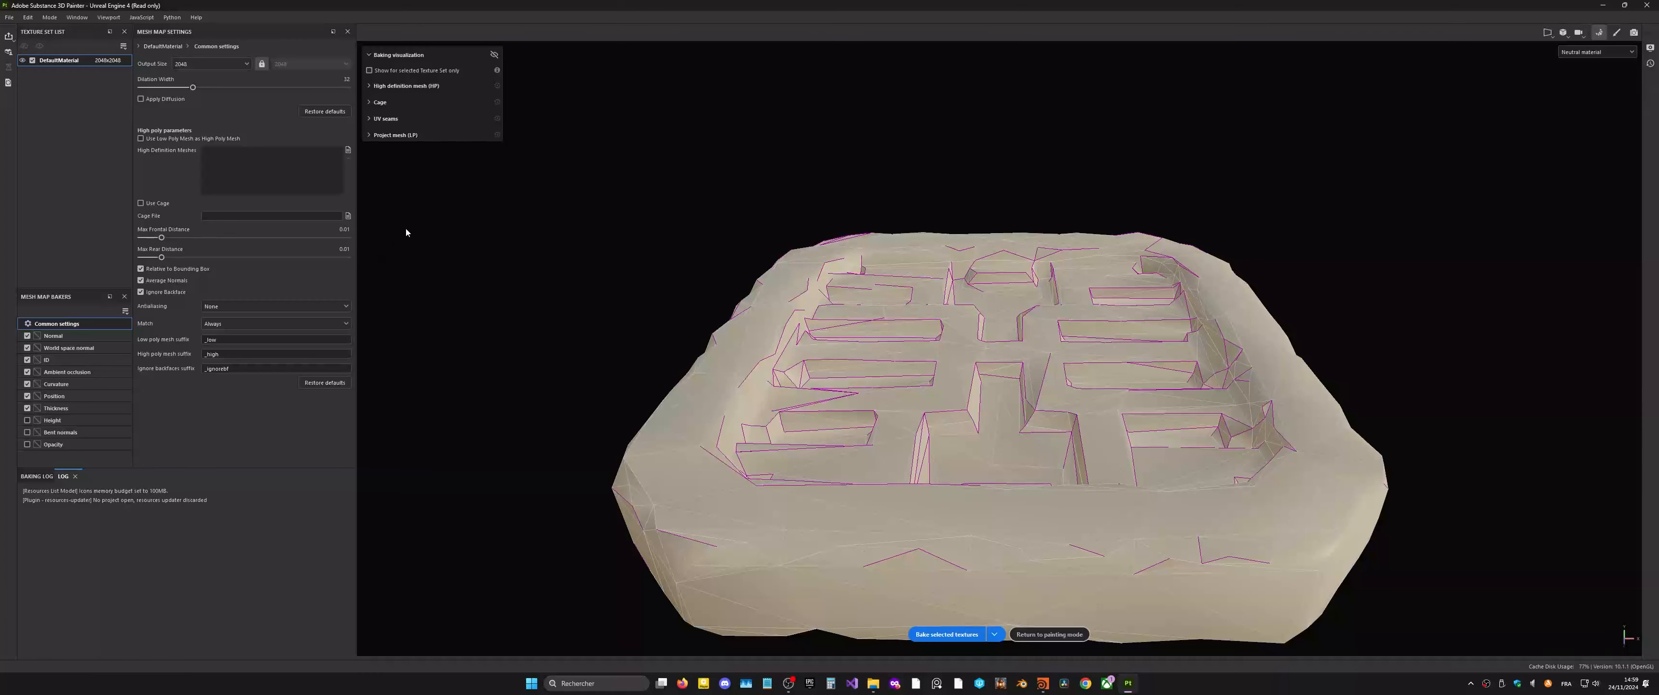
{"action": "left_click", "coordinate": [348, 150]}
{"action": "left_click", "coordinate": [298, 102]}
{"action": "left_click", "coordinate": [497, 339]}
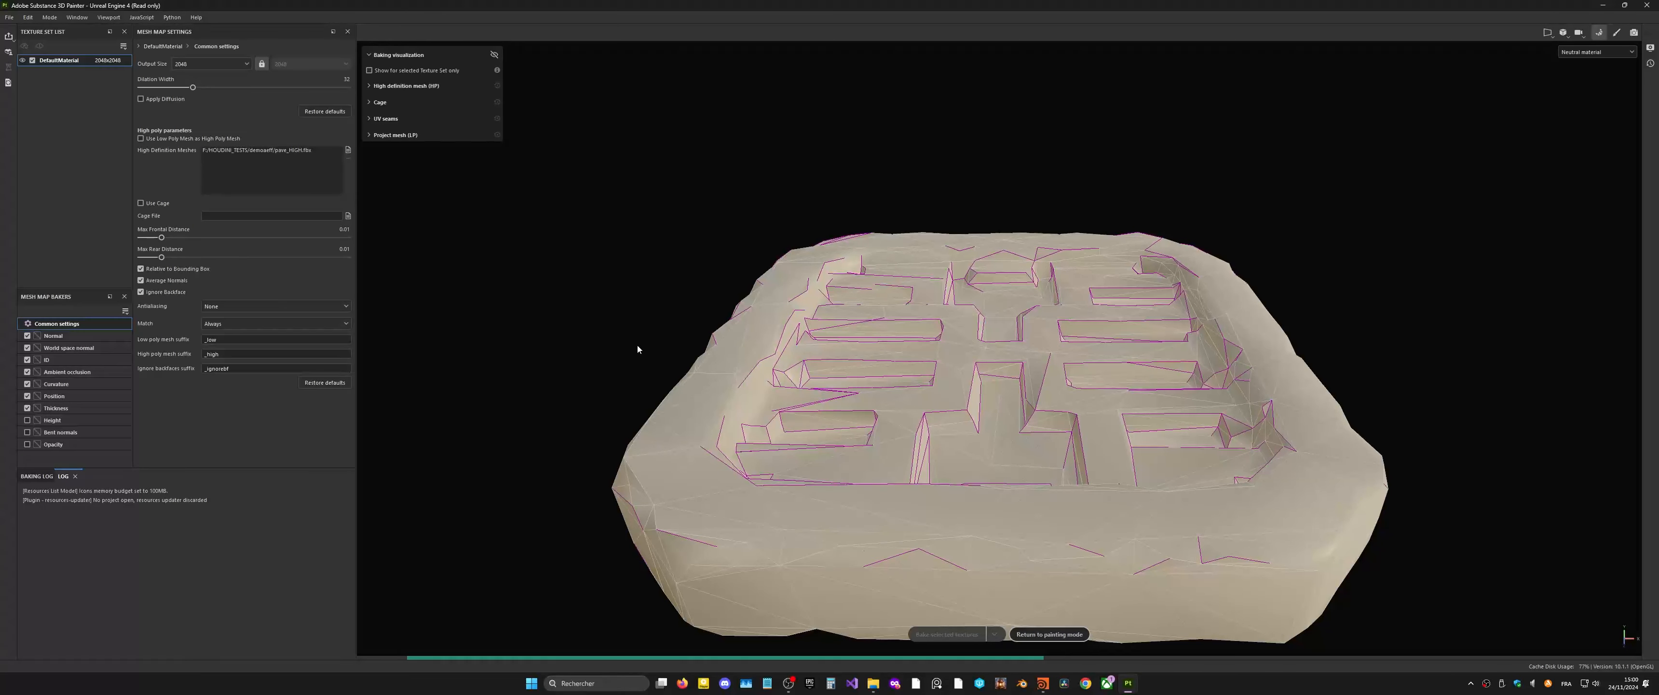
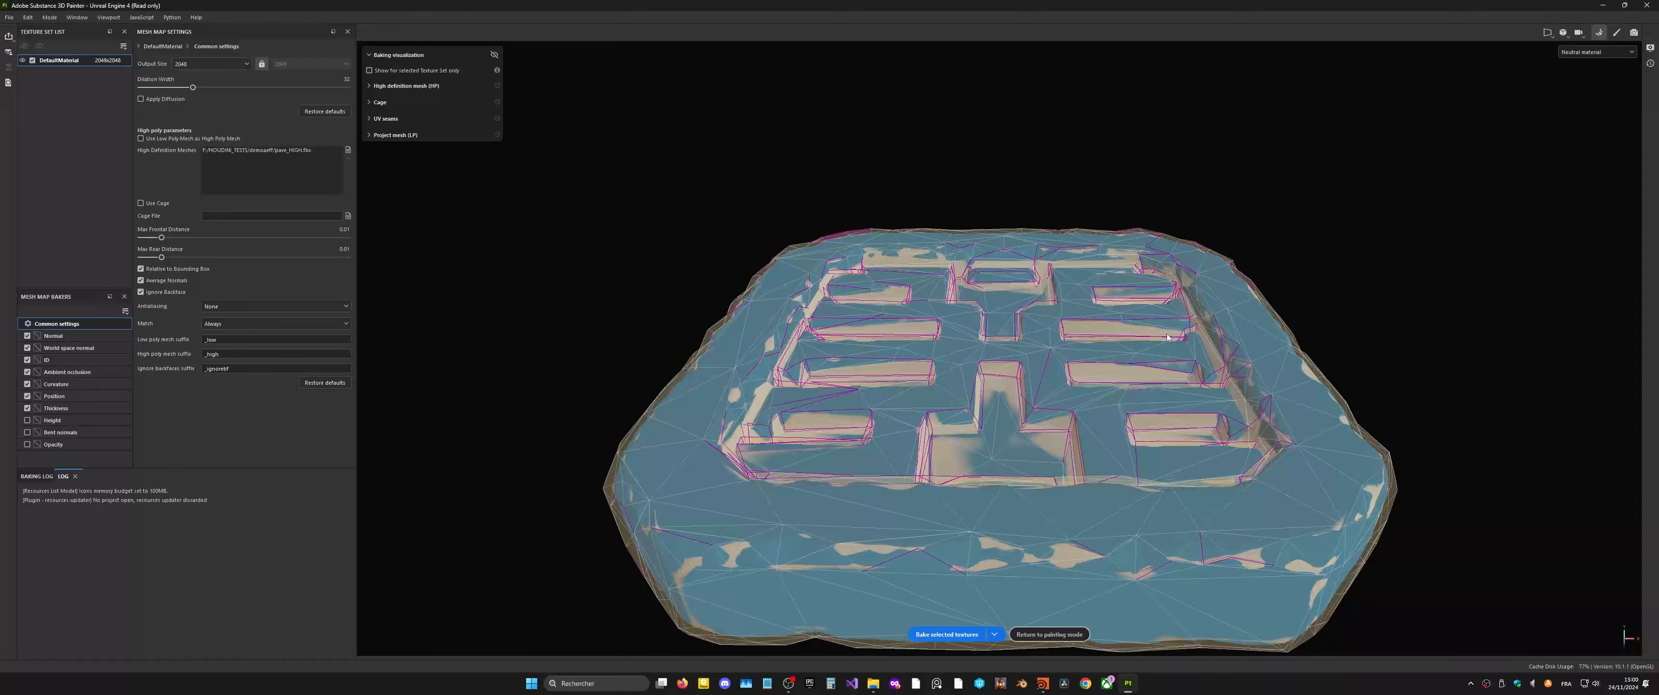
Step: Inspect the baking cage around the tile's edge and set the Max Frontal Distance to 0.005
{"action": "scroll", "coordinate": [1298, 415], "scroll_direction": "down", "scroll_amount": 1}
{"action": "left_click_drag", "start_coordinate": [1298, 415], "coordinate": [1331, 424], "text": "alt"}
{"action": "middle_click_drag", "start_coordinate": [1331, 424], "coordinate": [1020, 399], "text": "alt"}
{"action": "right_click_drag", "start_coordinate": [1386, 323], "coordinate": [1182, 470], "text": "alt"}
{"action": "left_click_drag", "start_coordinate": [1181, 470], "coordinate": [1102, 459], "text": "alt"}
{"action": "left_click", "coordinate": [345, 229]}
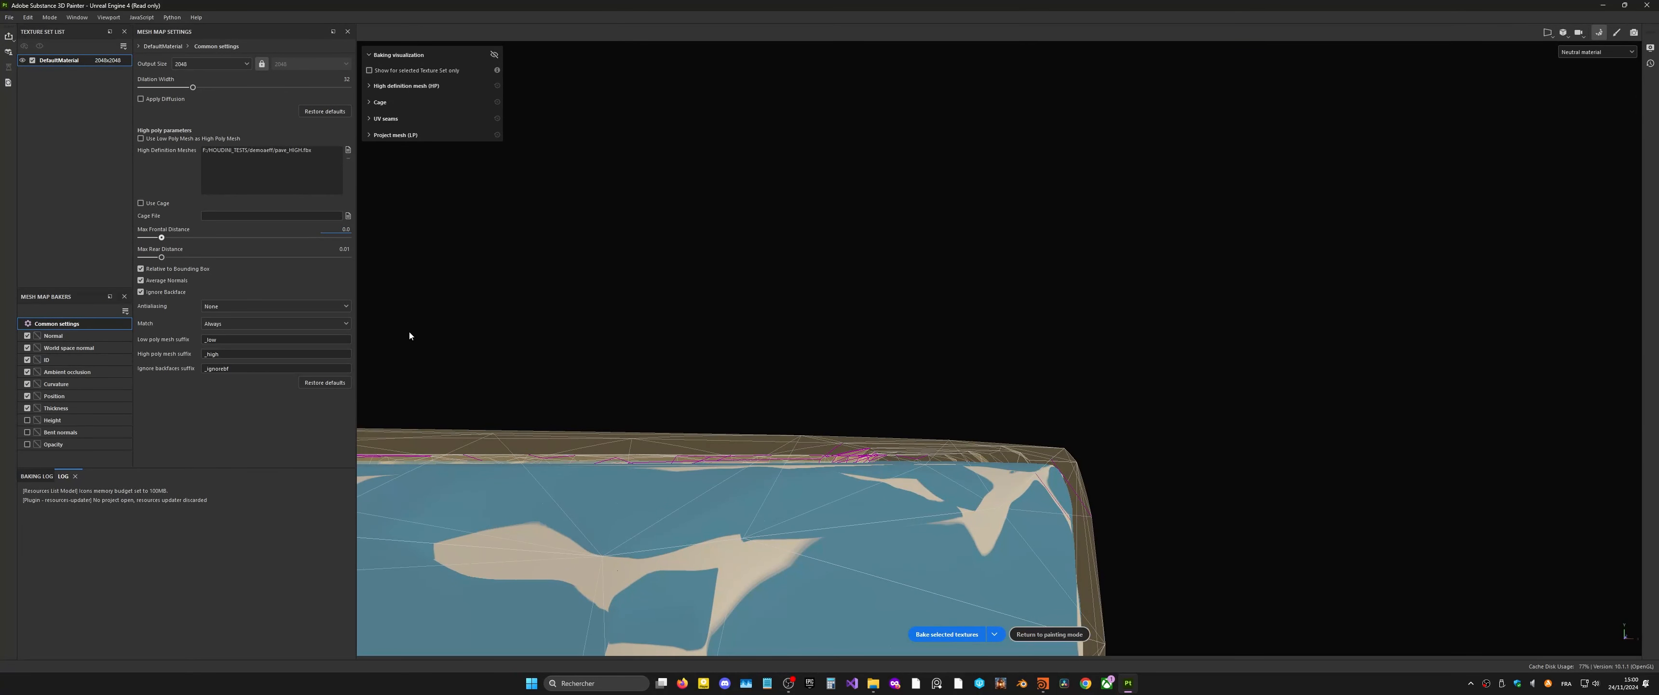
{"action": "key", "text": "Return"}
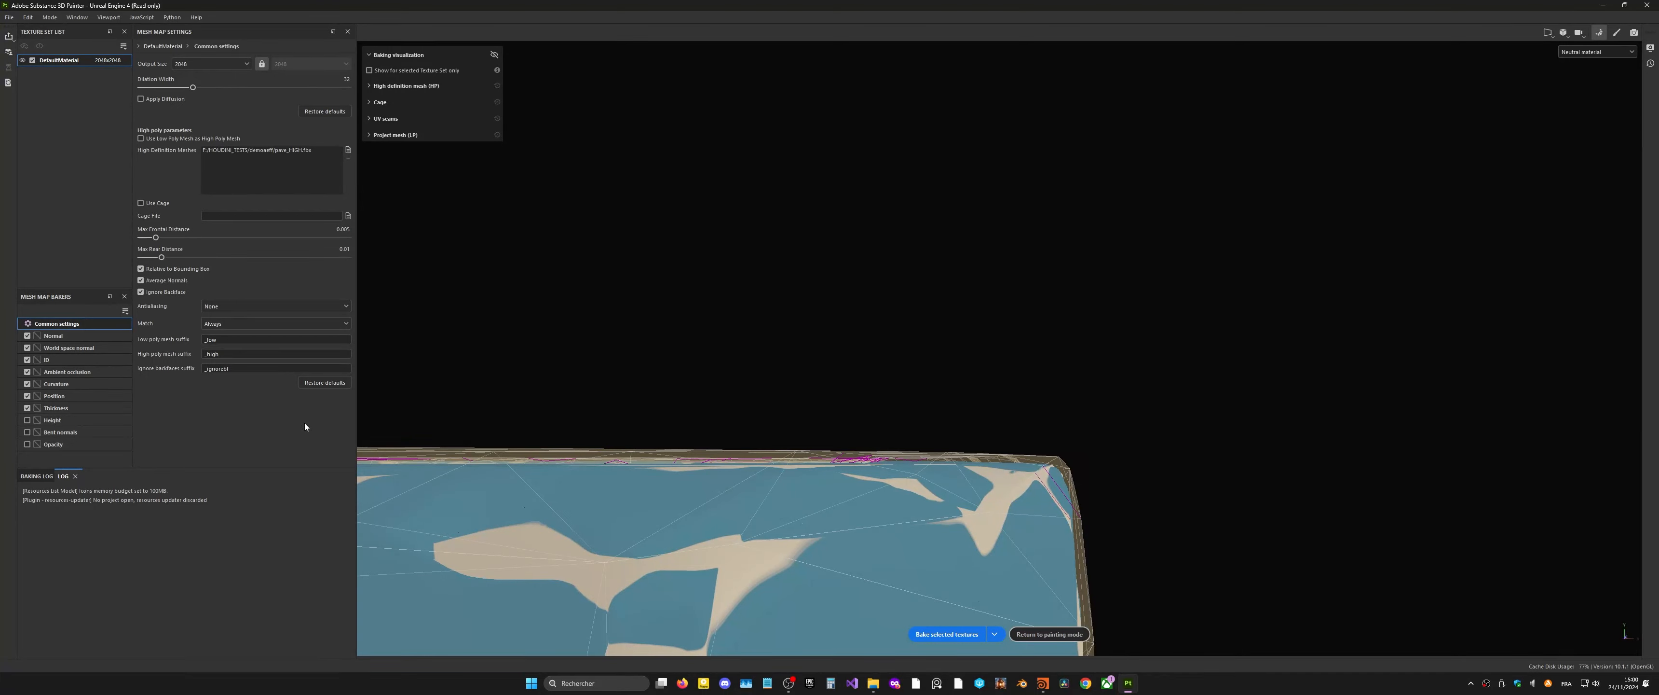
Step: Check the grooves for red uncovered areas and raise the Max Frontal Distance to 0.0075
{"action": "left_click_drag", "start_coordinate": [996, 368], "coordinate": [702, 577], "text": "alt"}
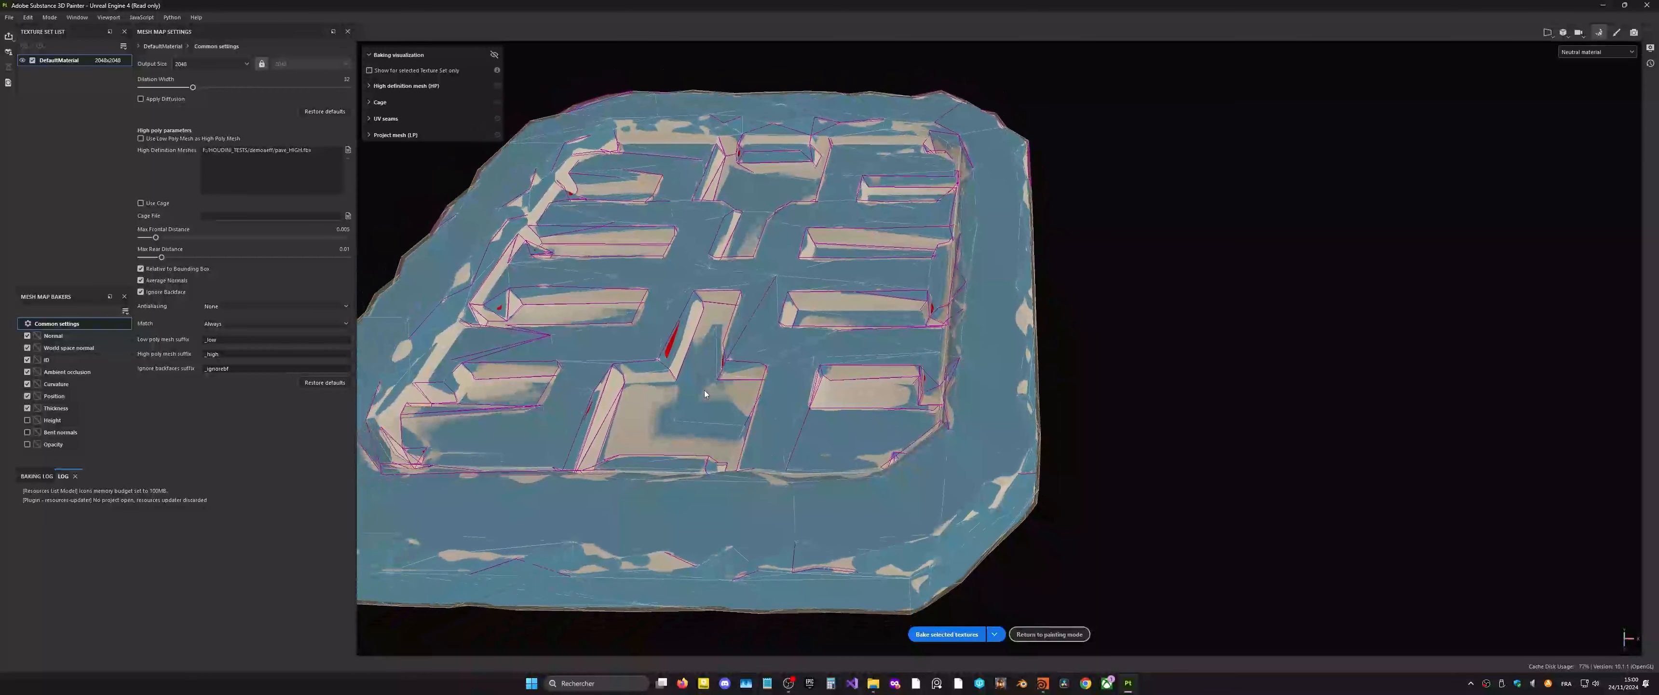
{"action": "scroll", "coordinate": [617, 331], "scroll_direction": "up", "scroll_amount": 3}
{"action": "scroll", "coordinate": [617, 331], "scroll_direction": "down", "scroll_amount": 1}
{"action": "left_click_drag", "start_coordinate": [336, 230], "coordinate": [344, 229]}
{"action": "left_click", "coordinate": [350, 230]}
{"action": "type", "text": "6"}
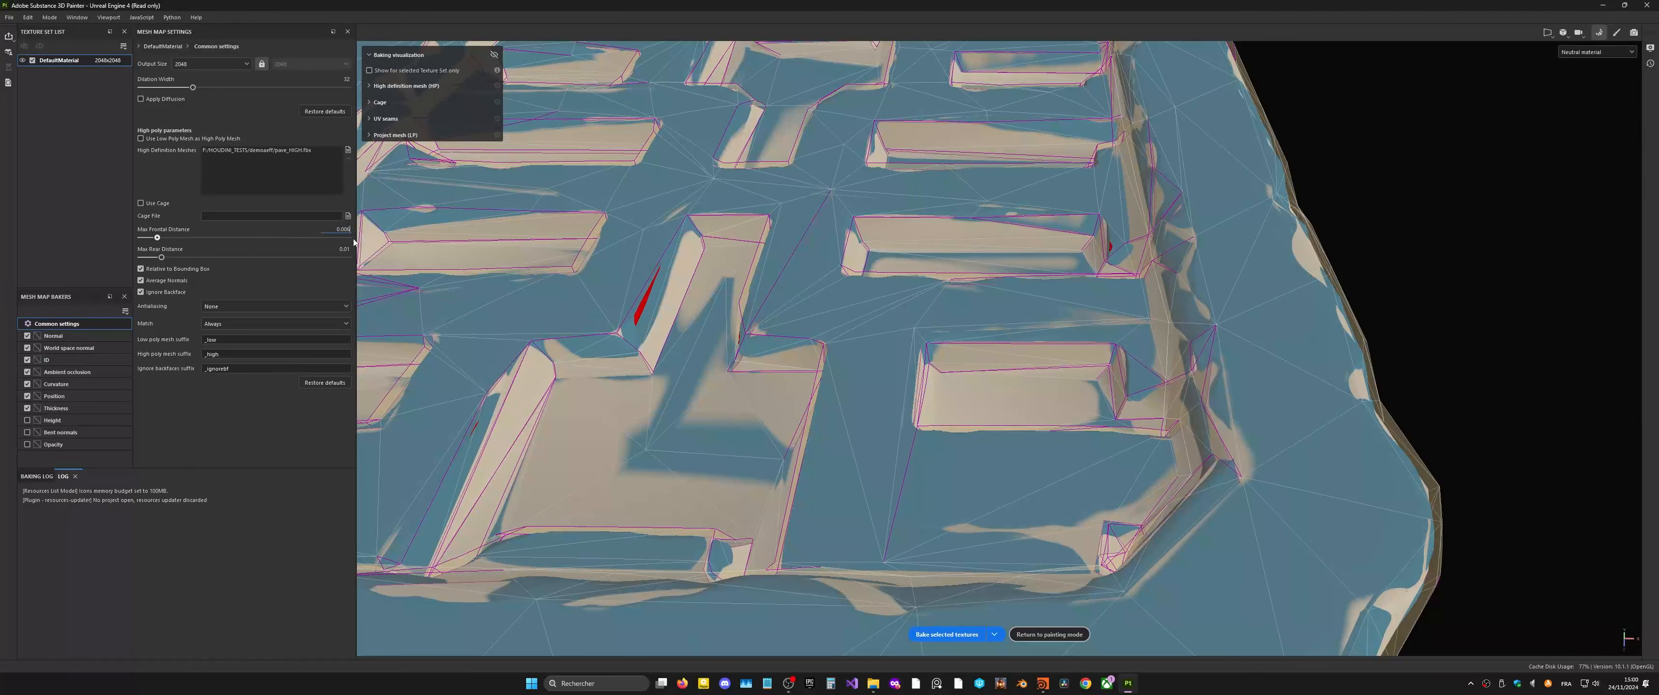
{"action": "key", "text": "Return"}
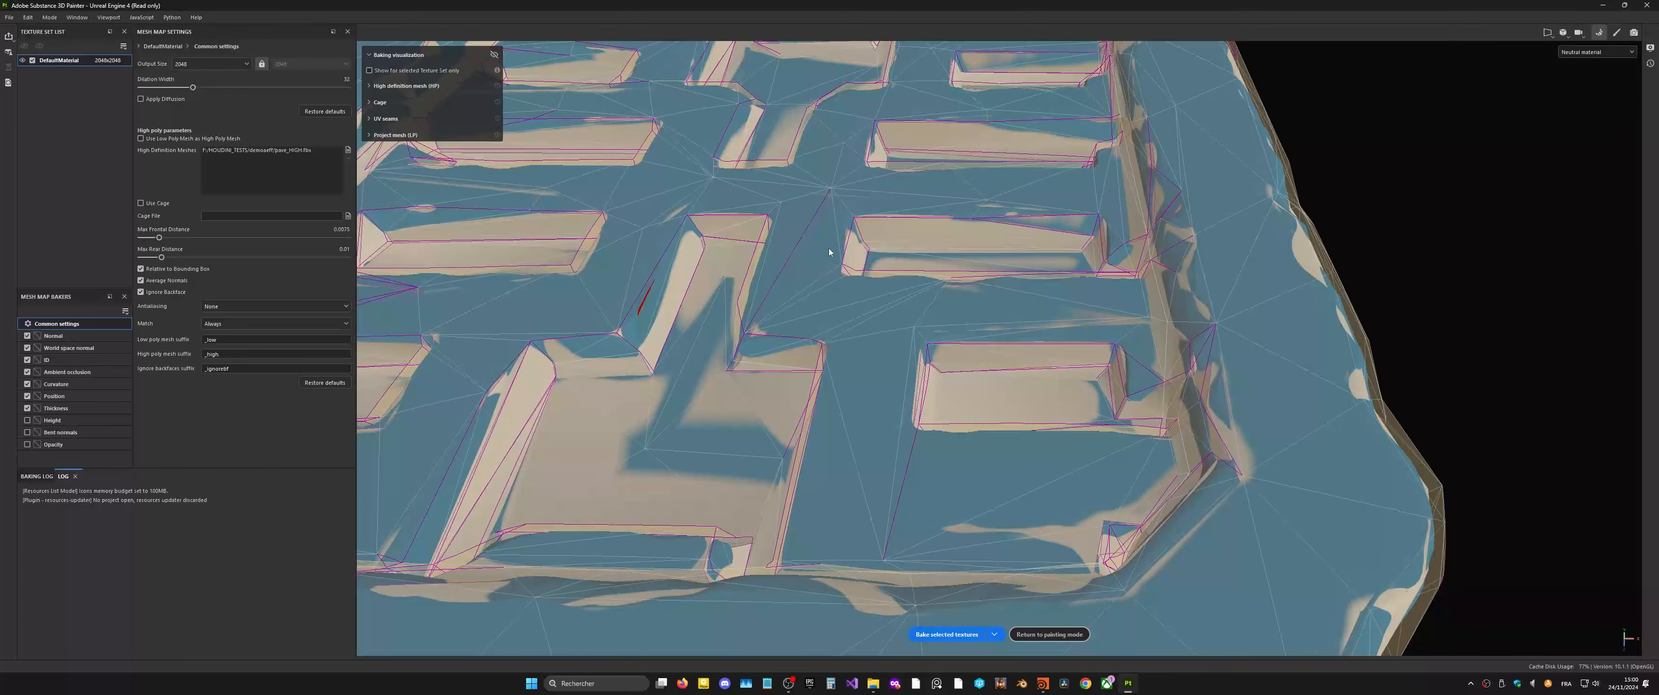
Step: Check the cage coverage in the central grooves and raise the Max Frontal Distance to 0.009
{"action": "scroll", "coordinate": [829, 252], "scroll_direction": "down", "scroll_amount": 5}
{"action": "left_click", "coordinate": [340, 230]}
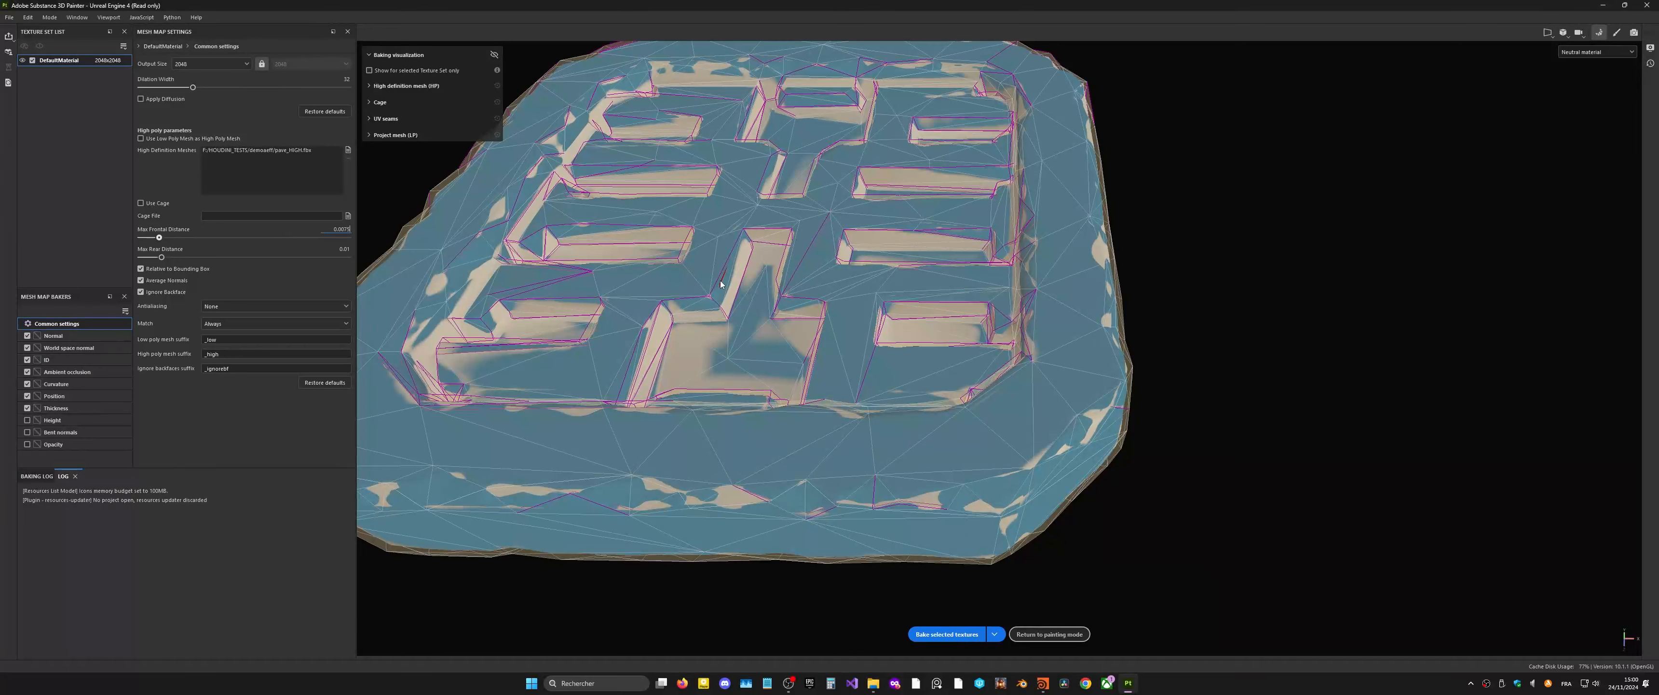
{"action": "scroll", "coordinate": [721, 288], "scroll_direction": "up", "scroll_amount": 5}
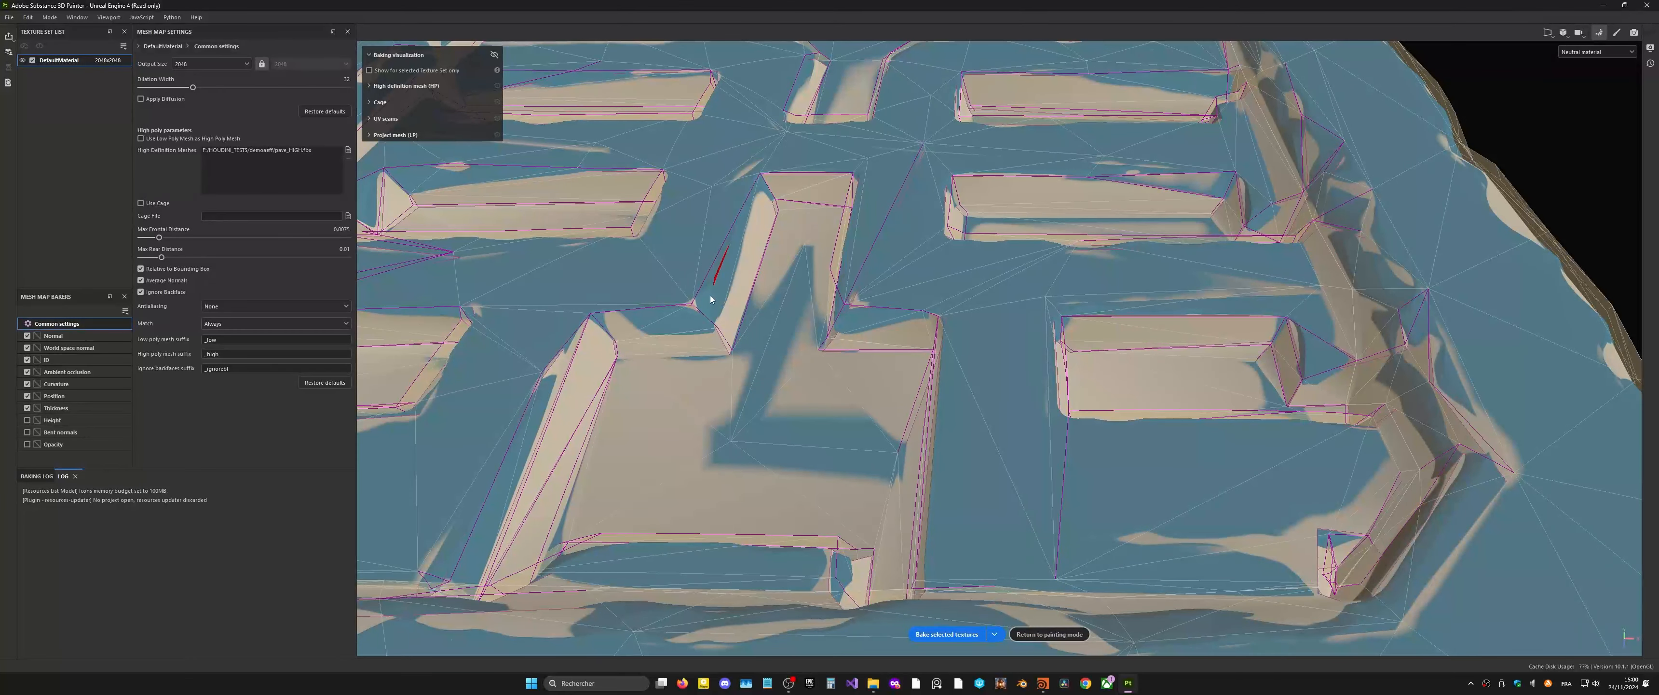
{"action": "scroll", "coordinate": [670, 307], "scroll_direction": "down", "scroll_amount": 2}
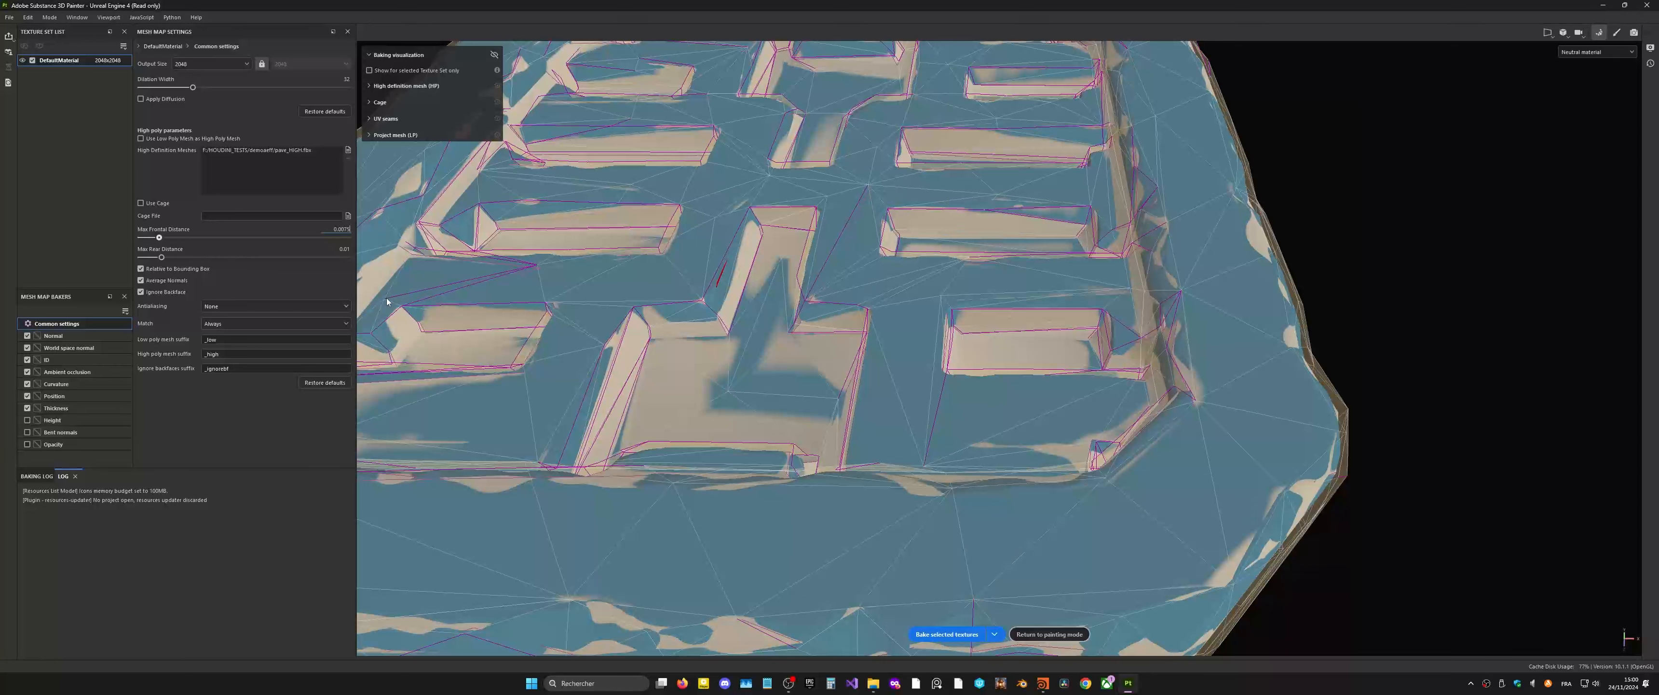
{"action": "key", "text": "Return"}
{"action": "scroll", "coordinate": [606, 279], "scroll_direction": "down", "scroll_amount": 5}
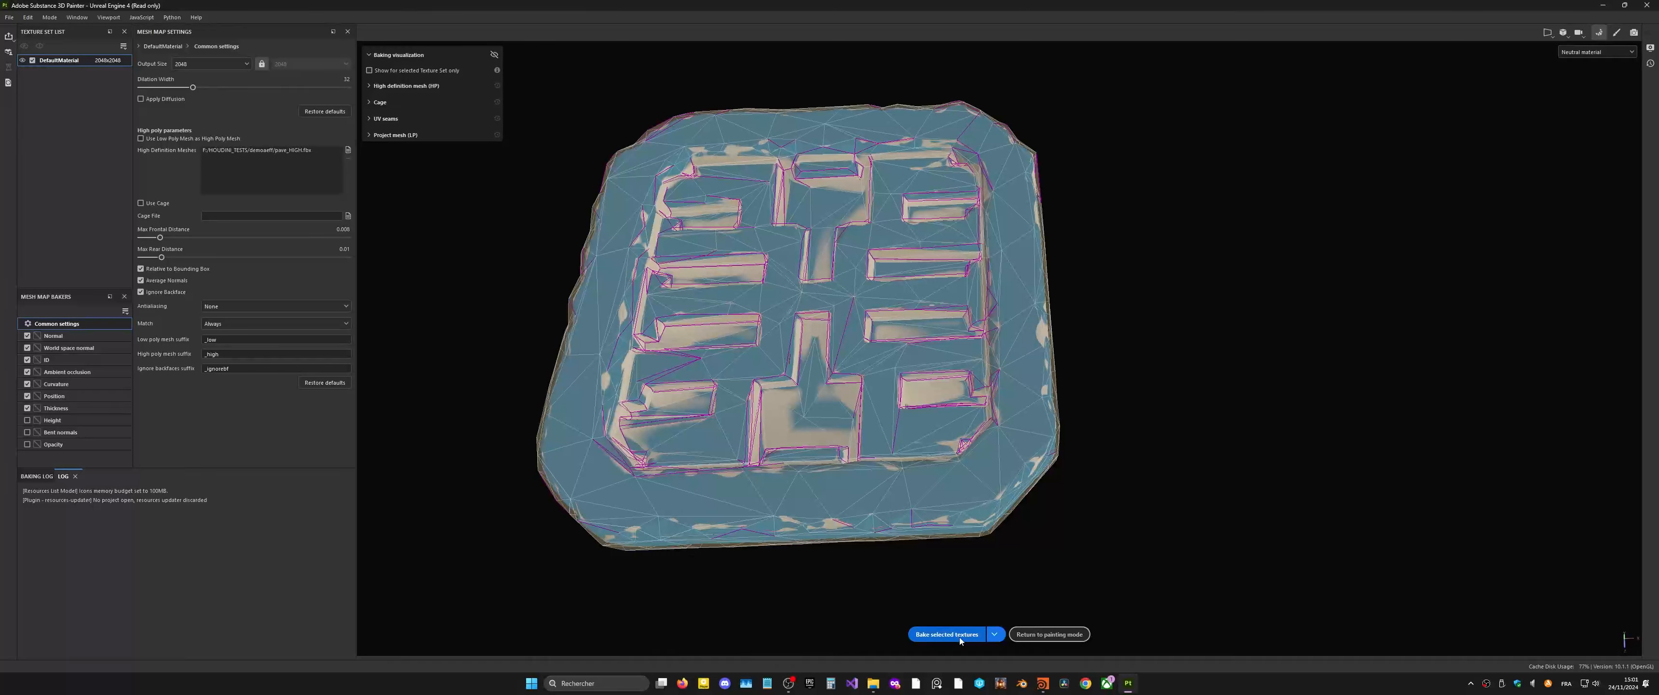
Step: Set the output size to 4096 and antialiasing to Supersampling 4x, bake the selected textures, and return to painting mode
{"action": "left_click", "coordinate": [230, 63]}
{"action": "left_click", "coordinate": [233, 143]}
{"action": "left_click", "coordinate": [250, 305]}
{"action": "left_click", "coordinate": [225, 328]}
{"action": "left_click", "coordinate": [947, 634]}
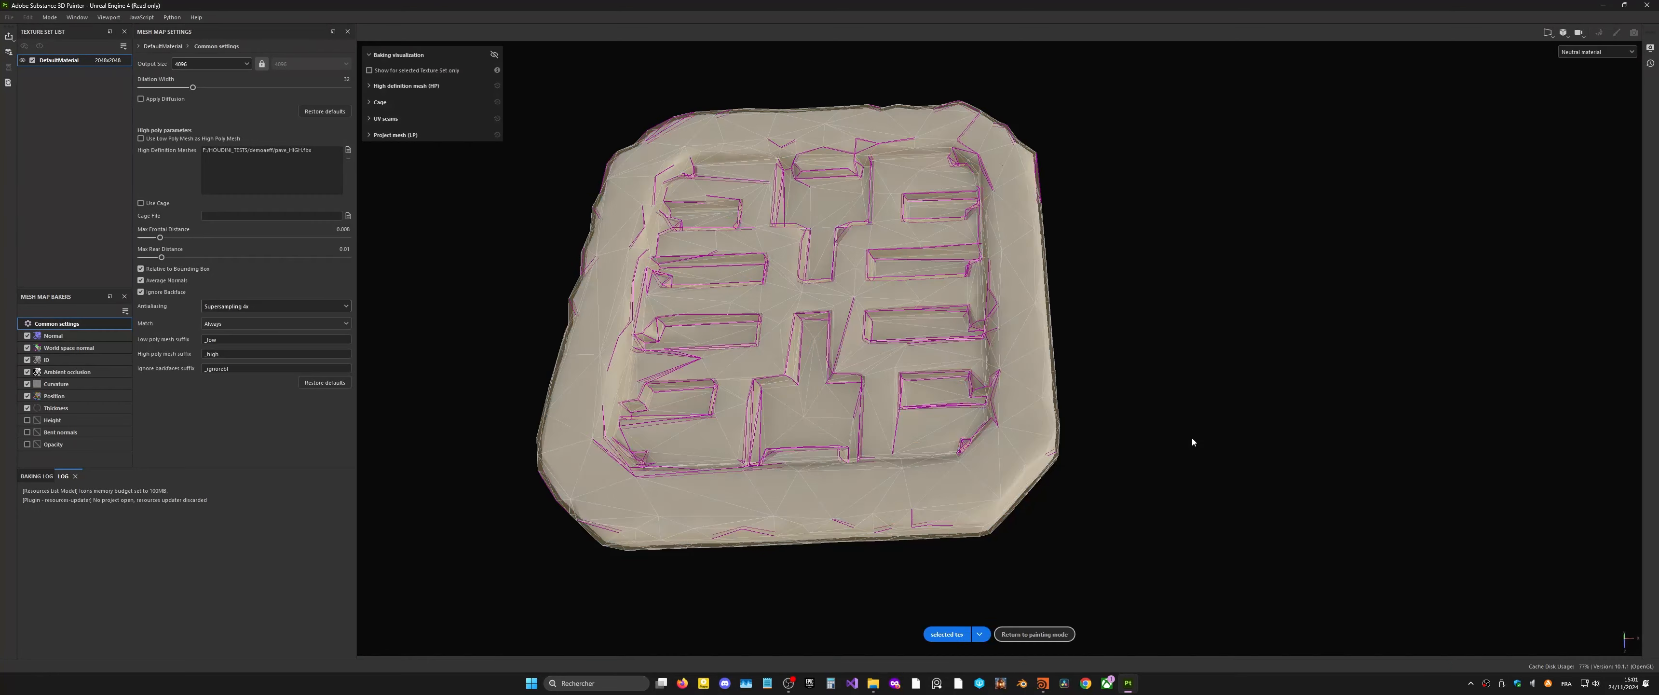
{"action": "left_click", "coordinate": [1062, 637]}
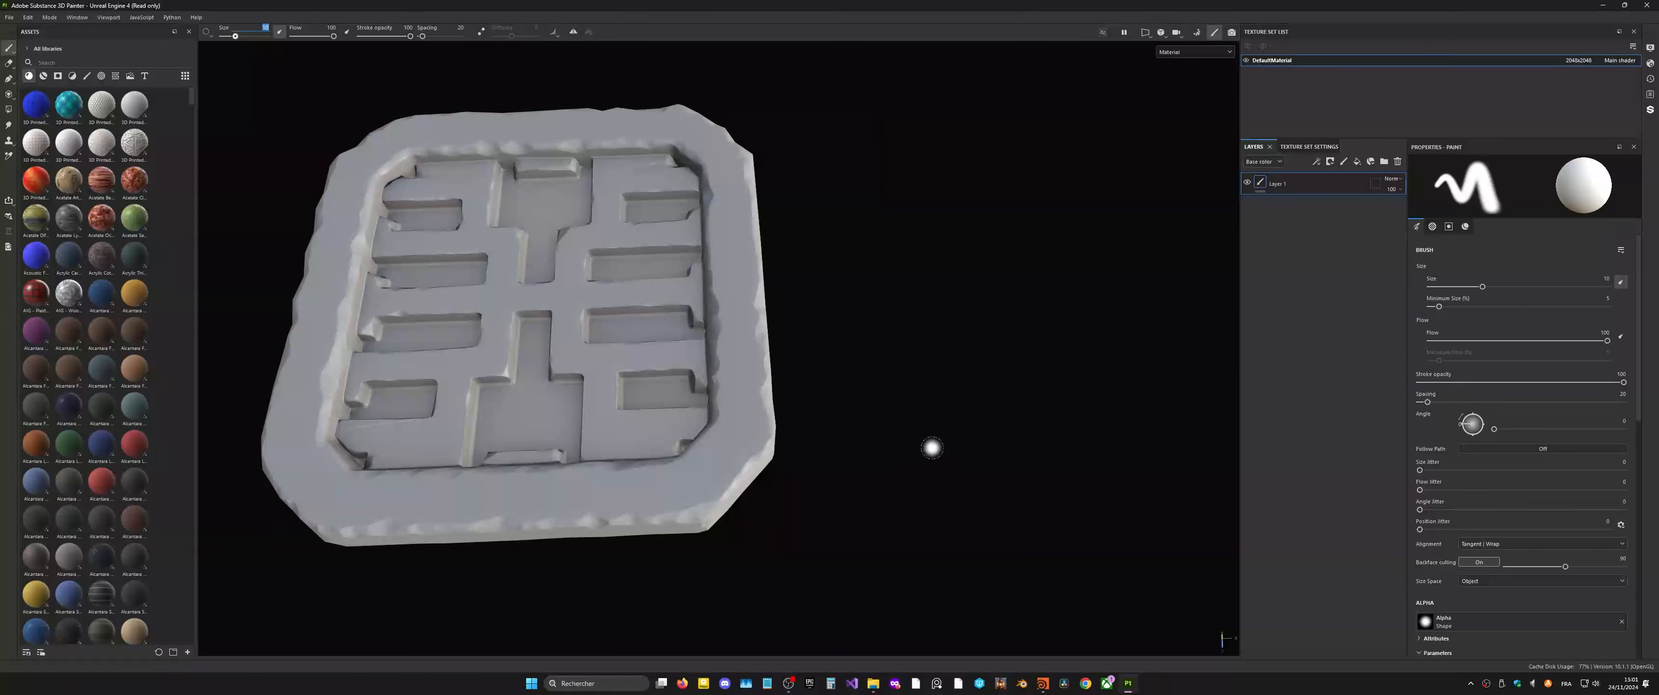
Step: Examine the baked tile from several angles for artifacts in the grooves and along the chipped edges
{"action": "left_click_drag", "start_coordinate": [605, 308], "coordinate": [629, 355], "text": "alt"}
{"action": "middle_click_drag", "start_coordinate": [629, 354], "coordinate": [770, 407], "text": "alt"}
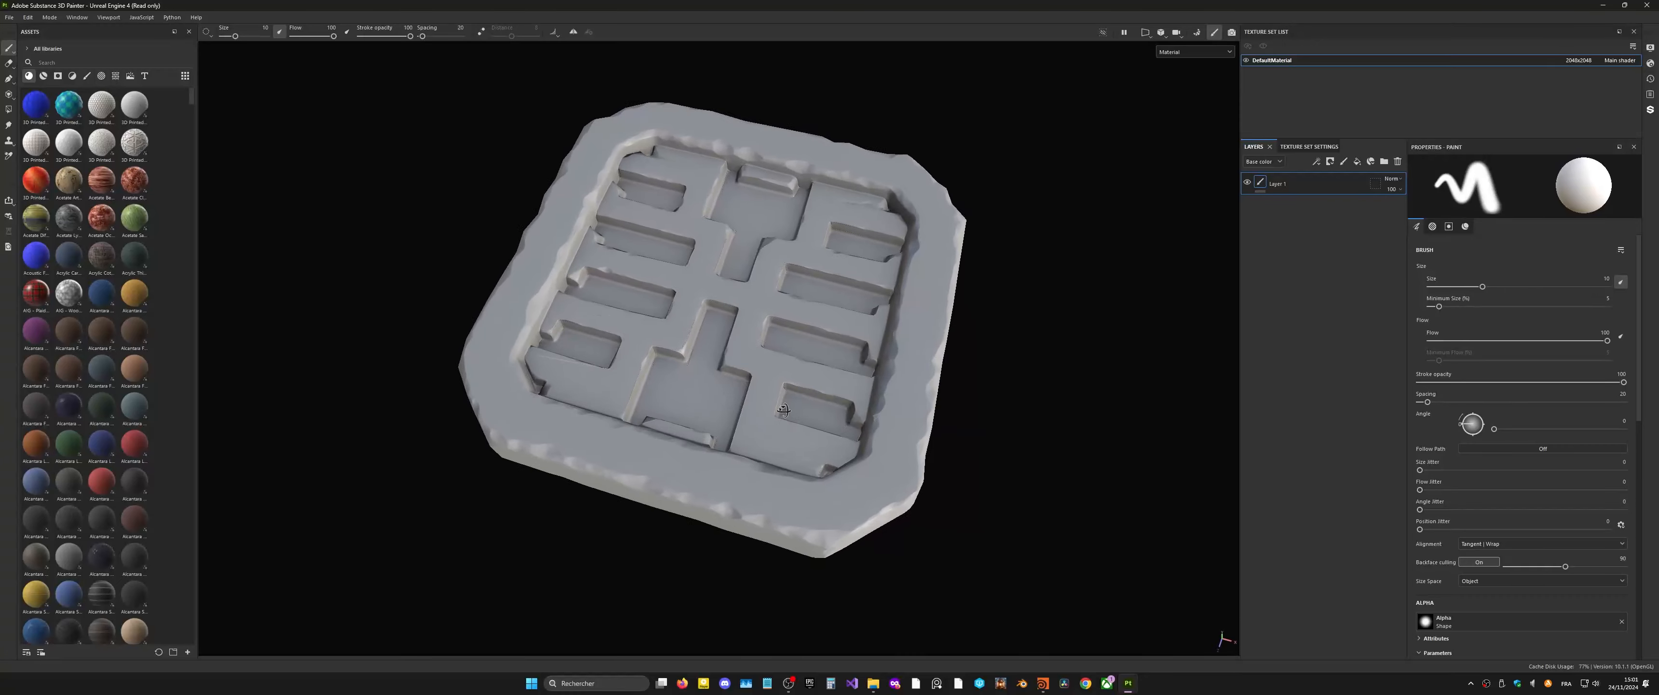
{"action": "left_click_drag", "start_coordinate": [668, 252], "coordinate": [798, 349], "text": "alt"}
{"action": "left_click_drag", "start_coordinate": [781, 414], "coordinate": [781, 205], "text": "alt"}
{"action": "right_click_drag", "start_coordinate": [793, 410], "coordinate": [1236, 171], "text": "alt"}
{"action": "left_click_drag", "start_coordinate": [953, 316], "coordinate": [837, 361], "text": "alt"}
{"action": "right_click_drag", "start_coordinate": [837, 386], "coordinate": [1137, 341], "text": "alt"}
{"action": "left_click_drag", "start_coordinate": [902, 444], "coordinate": [615, 463], "text": "alt"}
{"action": "right_click_drag", "start_coordinate": [615, 463], "coordinate": [292, 486], "text": "alt"}
{"action": "left_click_drag", "start_coordinate": [292, 486], "coordinate": [499, 458], "text": "alt"}
{"action": "mouse_move", "coordinate": [628, 428]}
{"action": "right_mouse_down", "text": "alt"}
{"action": "mouse_move", "coordinate": [382, 466]}
{"action": "mouse_move", "coordinate": [406, 461]}
{"action": "right_mouse_up", "text": "alt"}
{"action": "left_click_drag", "start_coordinate": [708, 351], "coordinate": [633, 326], "text": "alt"}
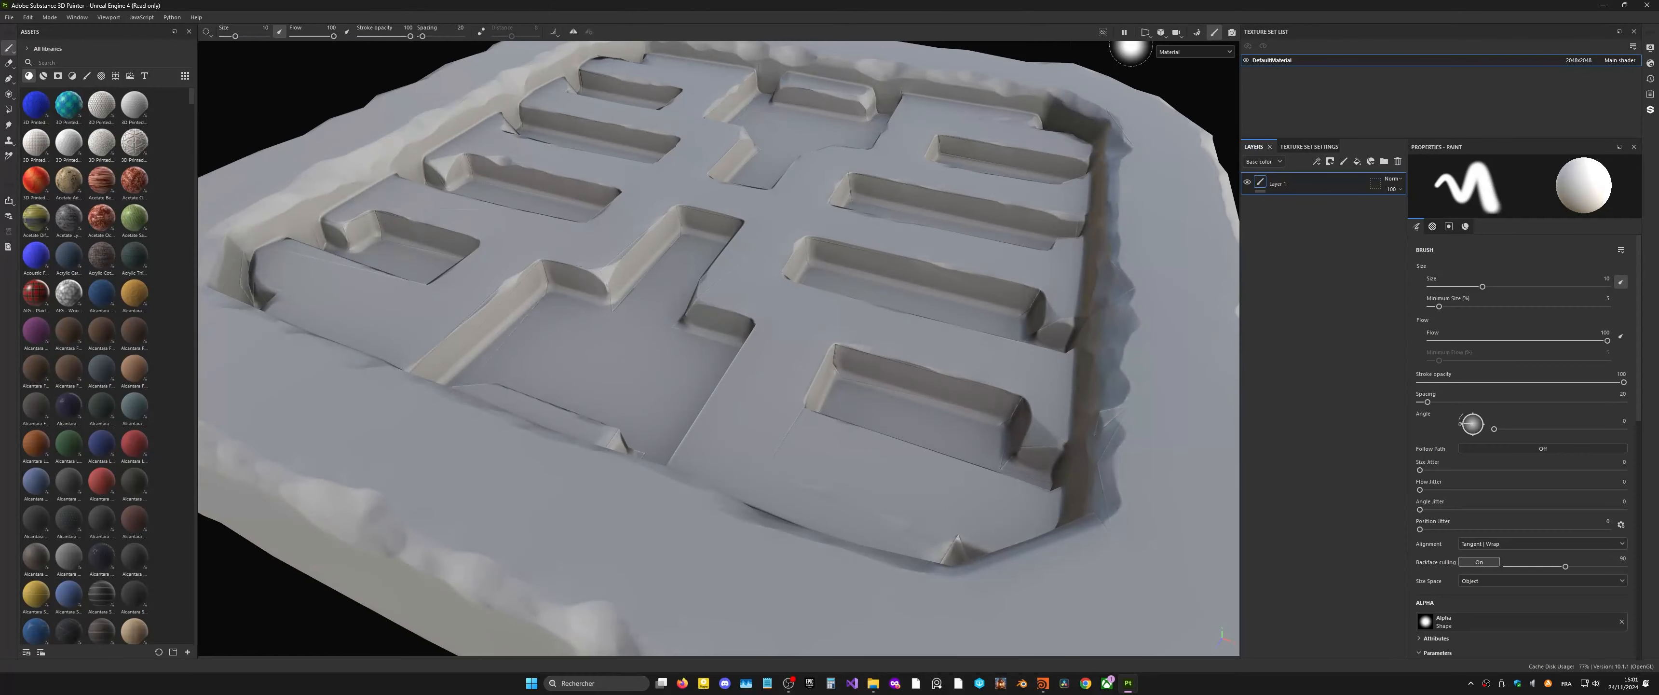
Step: Reopen baking mode, rebake the selected textures with a Max Frontal Distance of 0.01, and return to painting mode
{"action": "left_click", "coordinate": [1196, 32]}
{"action": "left_click_drag", "start_coordinate": [760, 331], "coordinate": [855, 363], "text": "alt"}
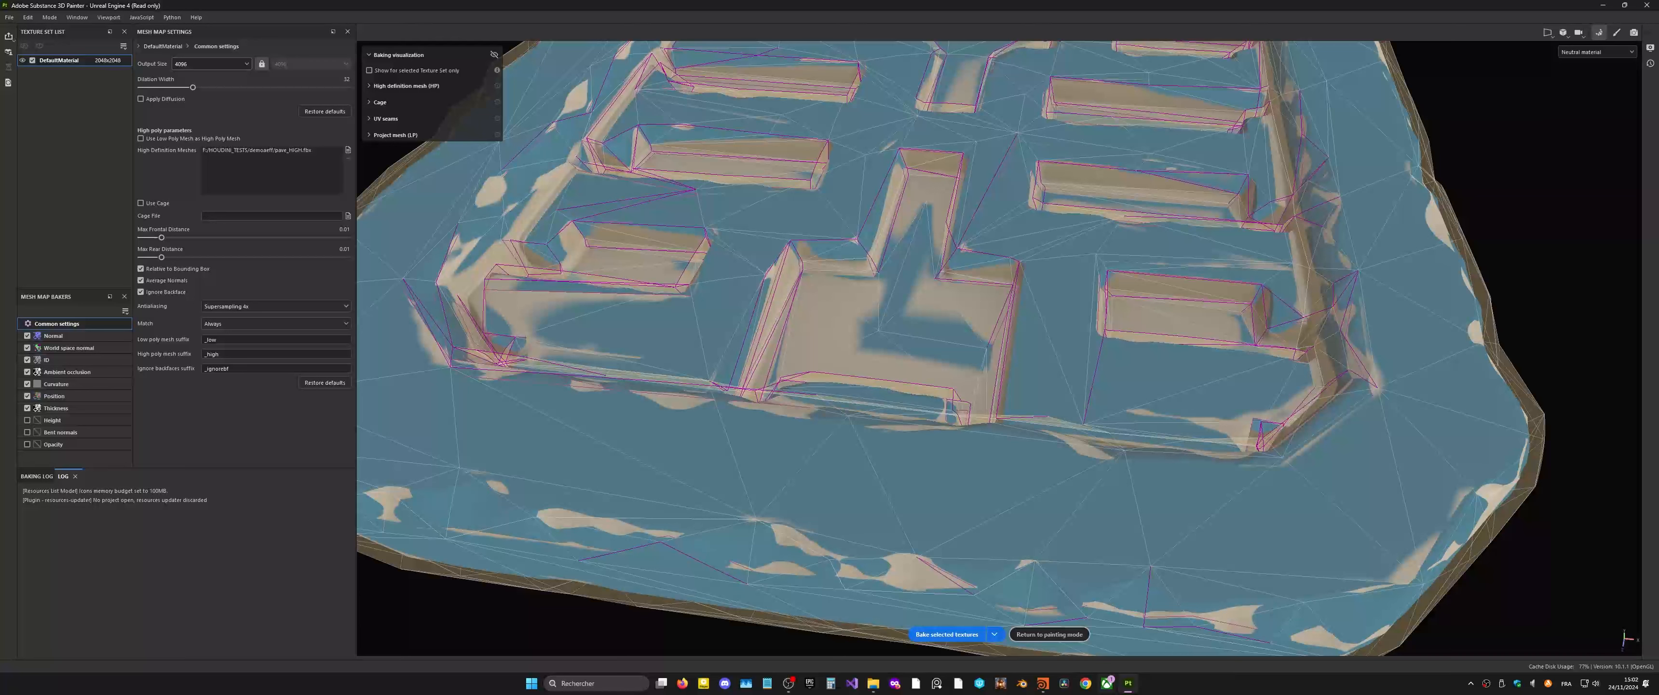
{"action": "left_click", "coordinate": [948, 635]}
{"action": "left_click", "coordinate": [1031, 634]}
{"action": "right_click_drag", "start_coordinate": [840, 354], "coordinate": [226, 415], "text": "alt"}
{"action": "left_click_drag", "start_coordinate": [683, 361], "coordinate": [630, 326], "text": "alt"}
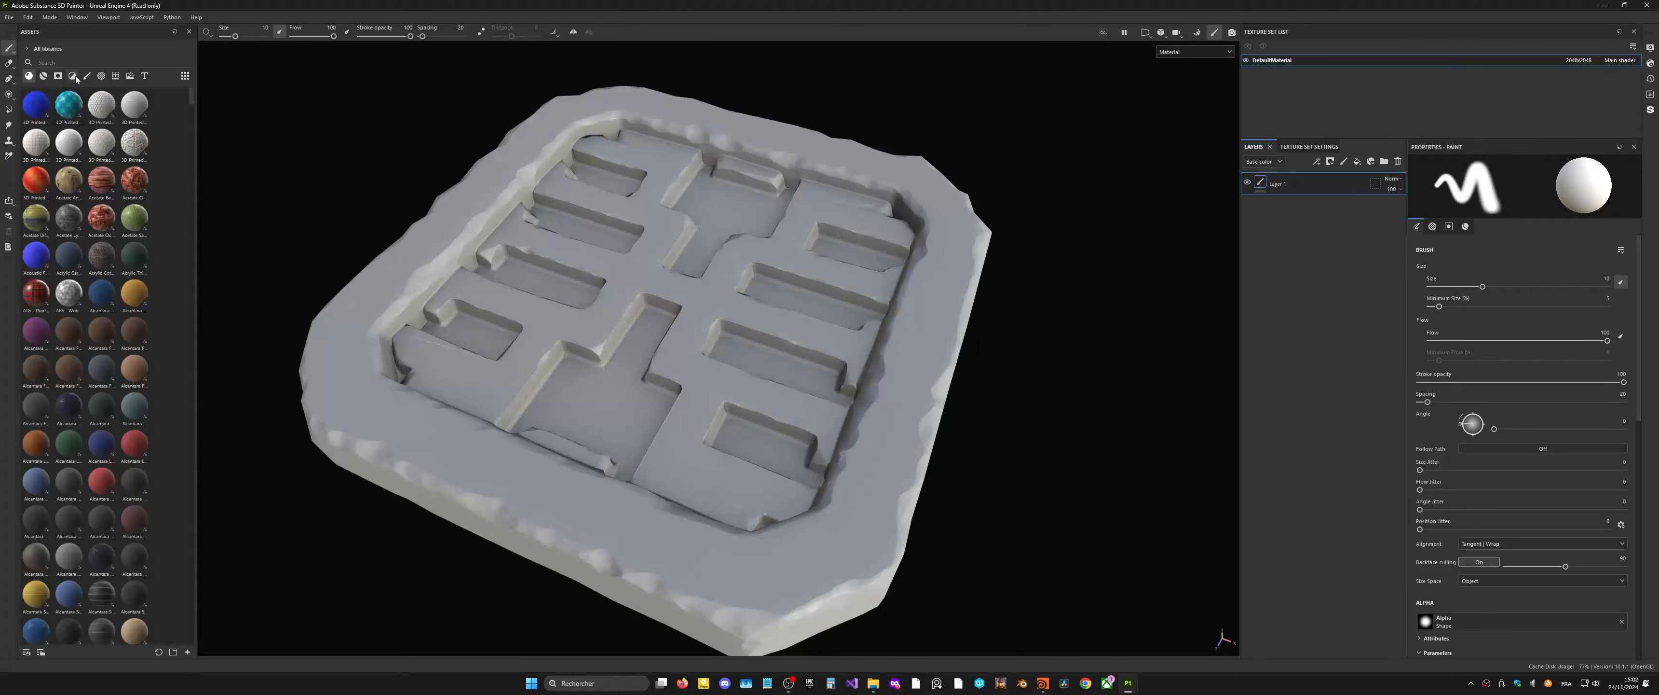
Step: Search the smart materials for "stone" and add the stone material below Layer 1 in the layer stack
{"action": "left_click", "coordinate": [43, 76]}
{"action": "left_click", "coordinate": [67, 63]}
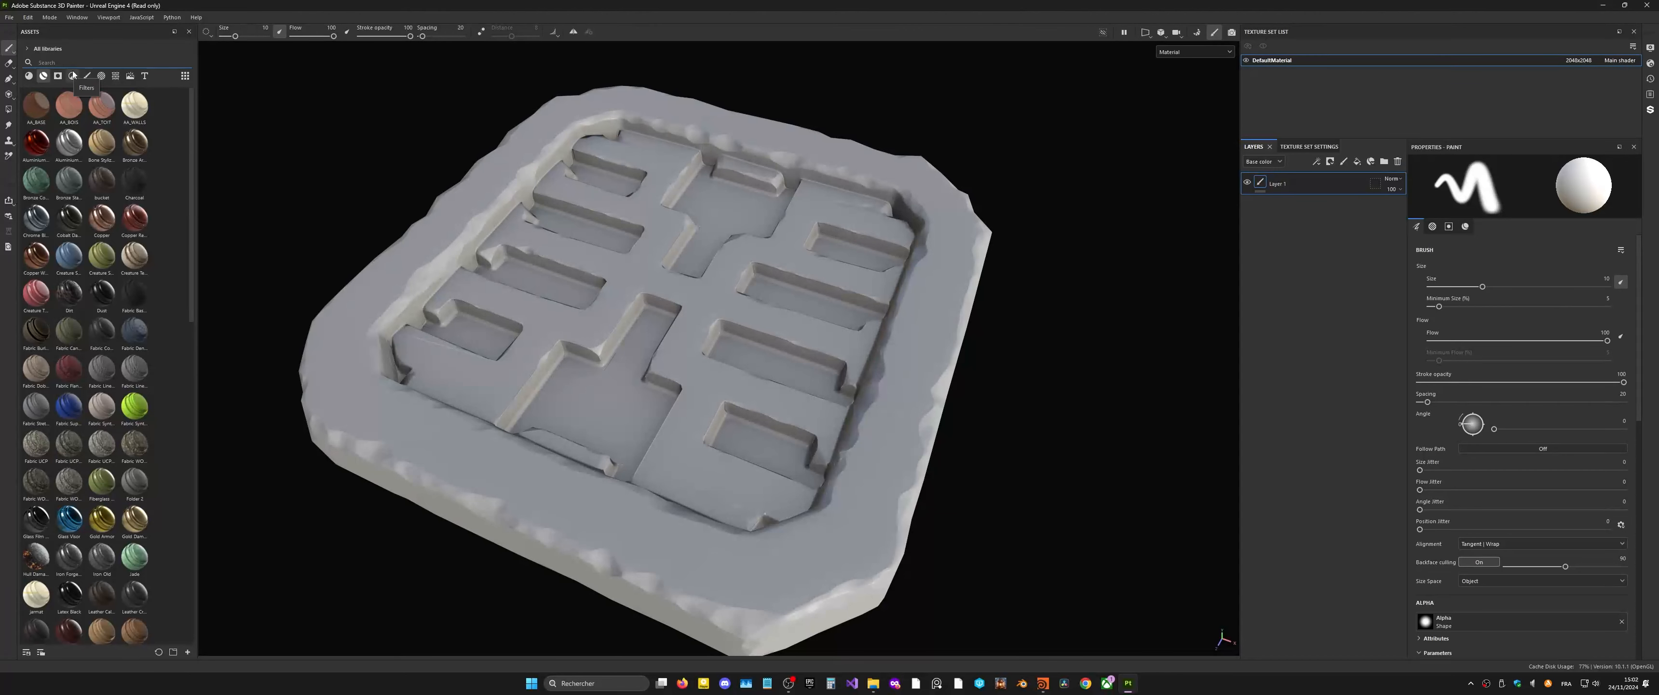
{"action": "type", "text": "stone"}
{"action": "left_click_drag", "start_coordinate": [134, 105], "coordinate": [1321, 286]}
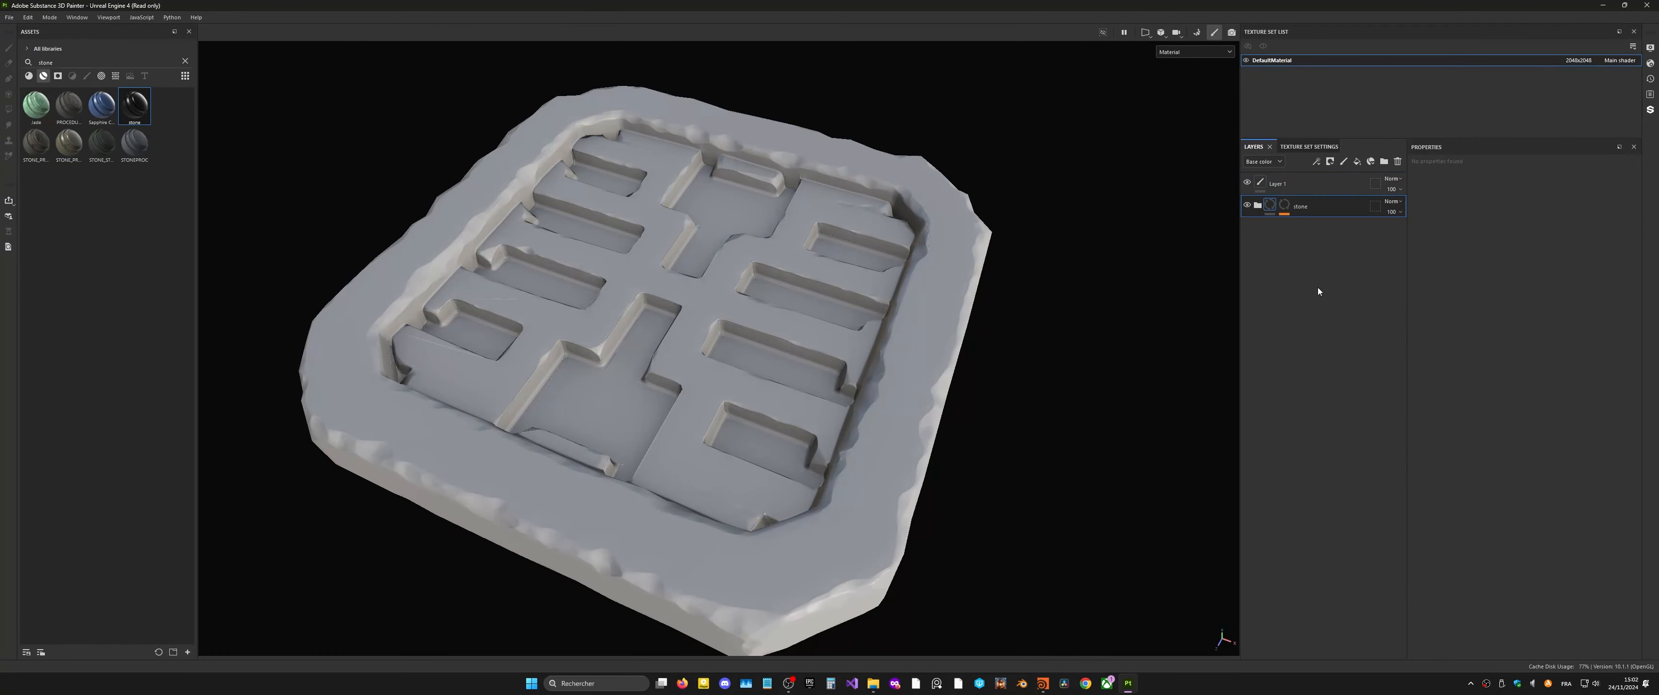
Step: Pick the tile's grey ID color in the stone folder's Color selection mask so the material covers the mesh
{"action": "left_click", "coordinate": [1283, 208]}
{"action": "left_click", "coordinate": [1326, 229]}
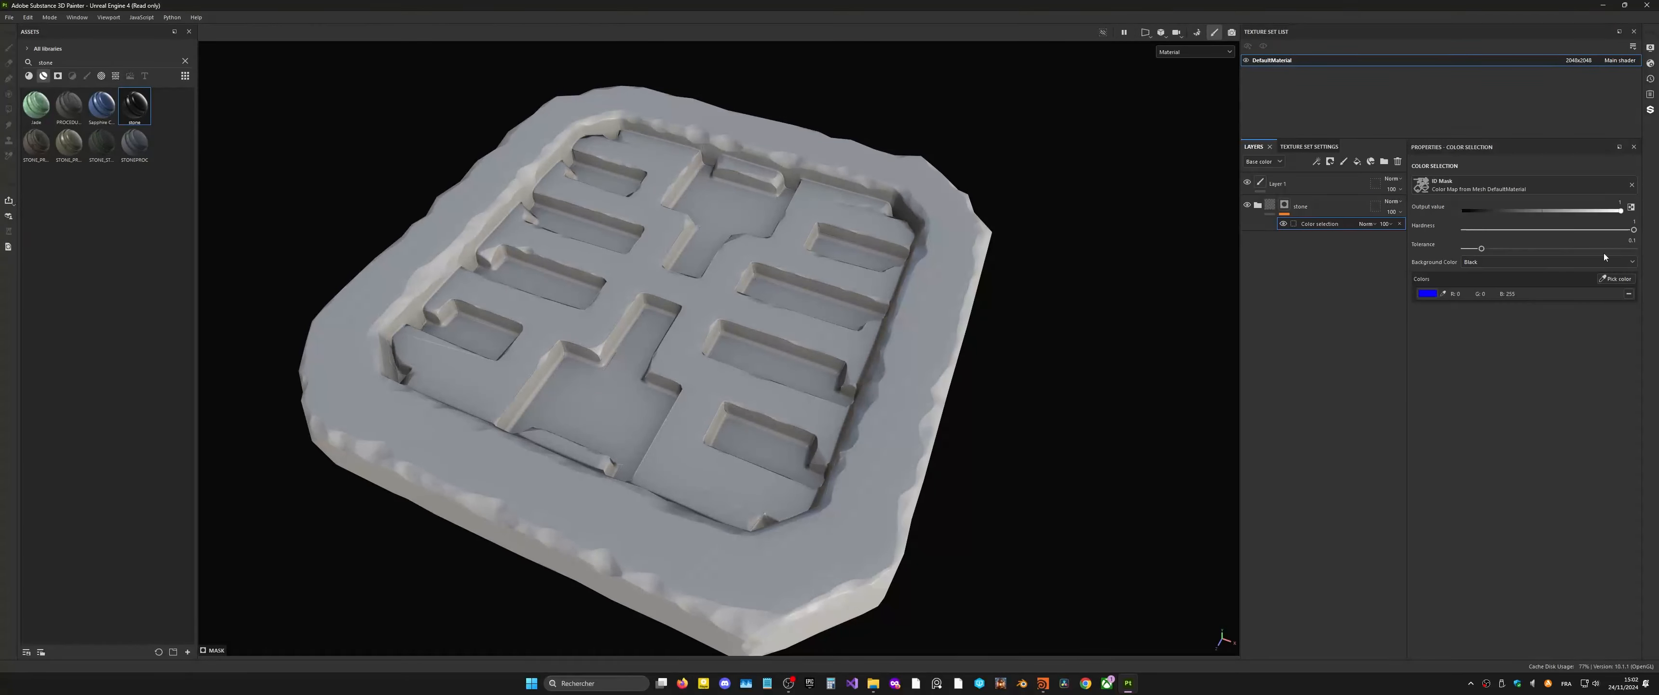
{"action": "left_click", "coordinate": [1615, 279]}
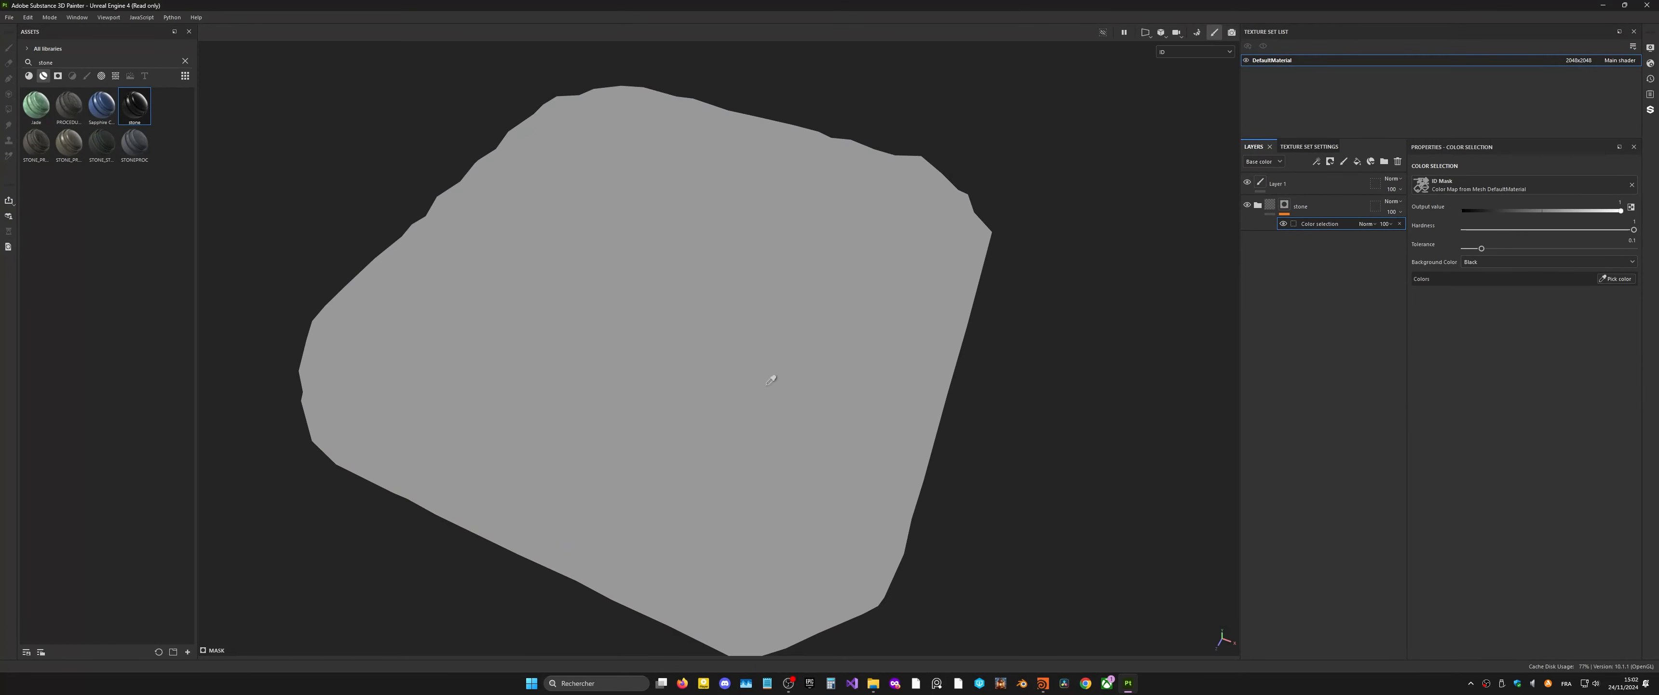
{"action": "left_click", "coordinate": [775, 371]}
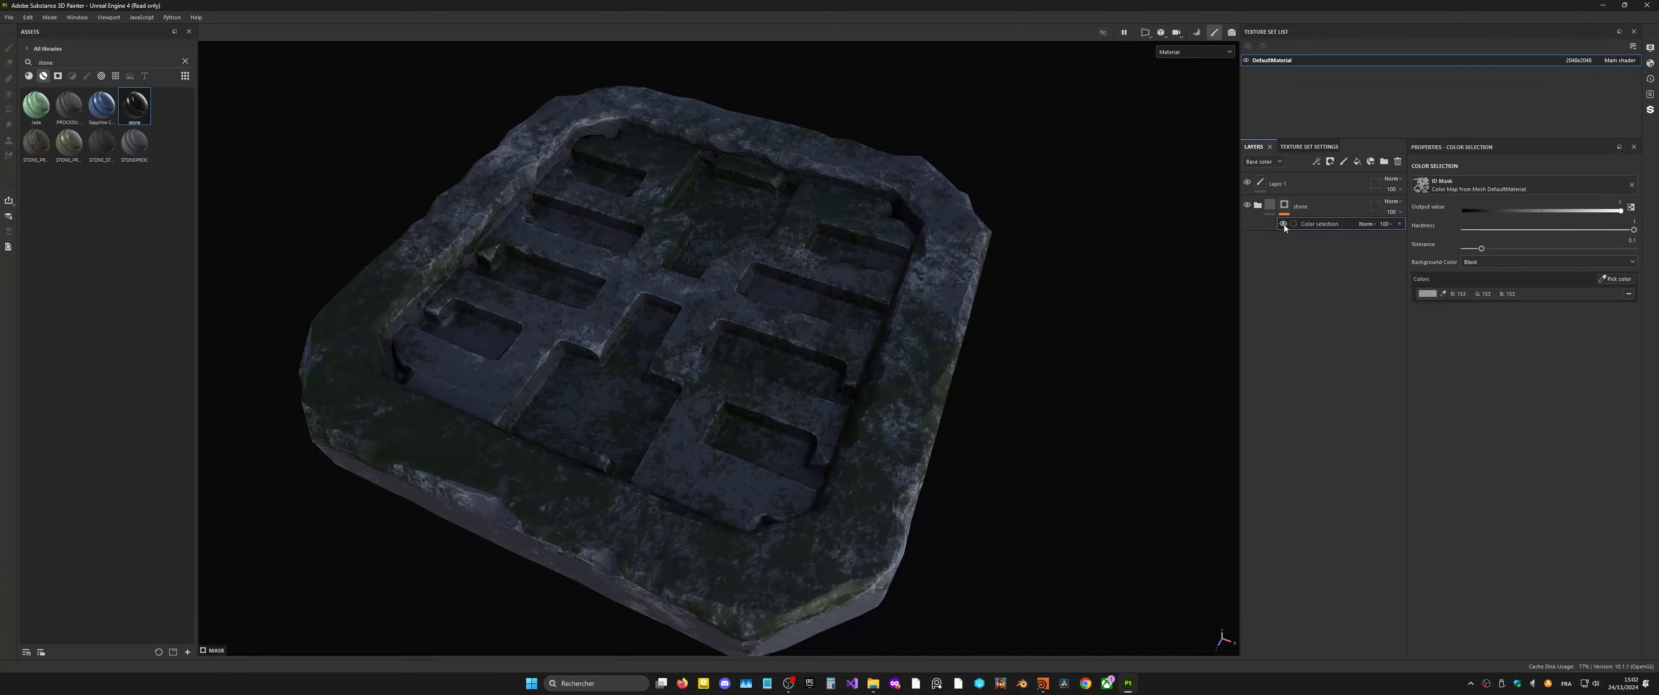
Step: Expand the stone folder and hide Fill layer 2 to remove the green moss from the tile
{"action": "left_click", "coordinate": [1258, 206]}
{"action": "left_click", "coordinate": [1248, 242]}
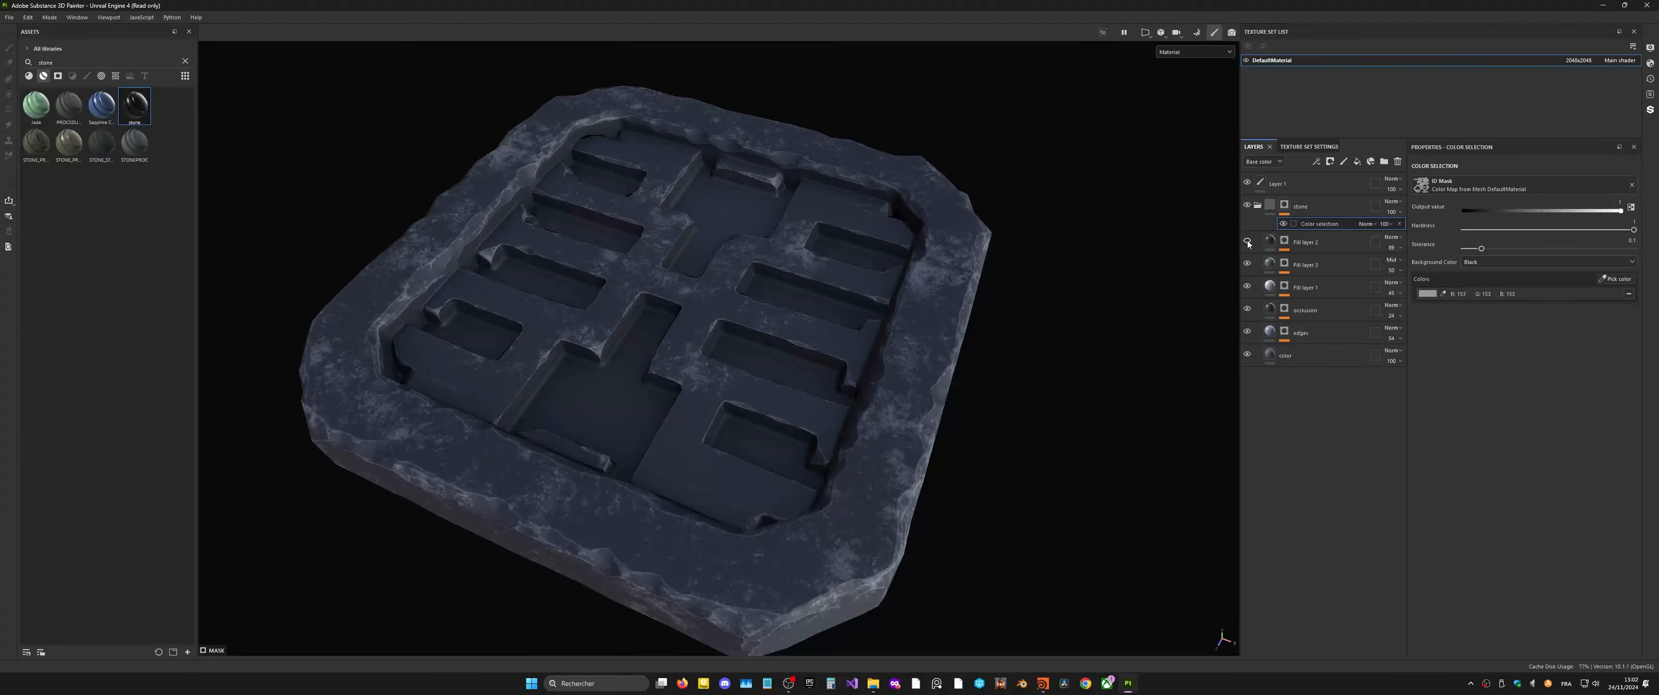
{"action": "left_click_drag", "start_coordinate": [758, 332], "coordinate": [705, 353], "text": "alt"}
{"action": "key", "text": "ctrl+s"}
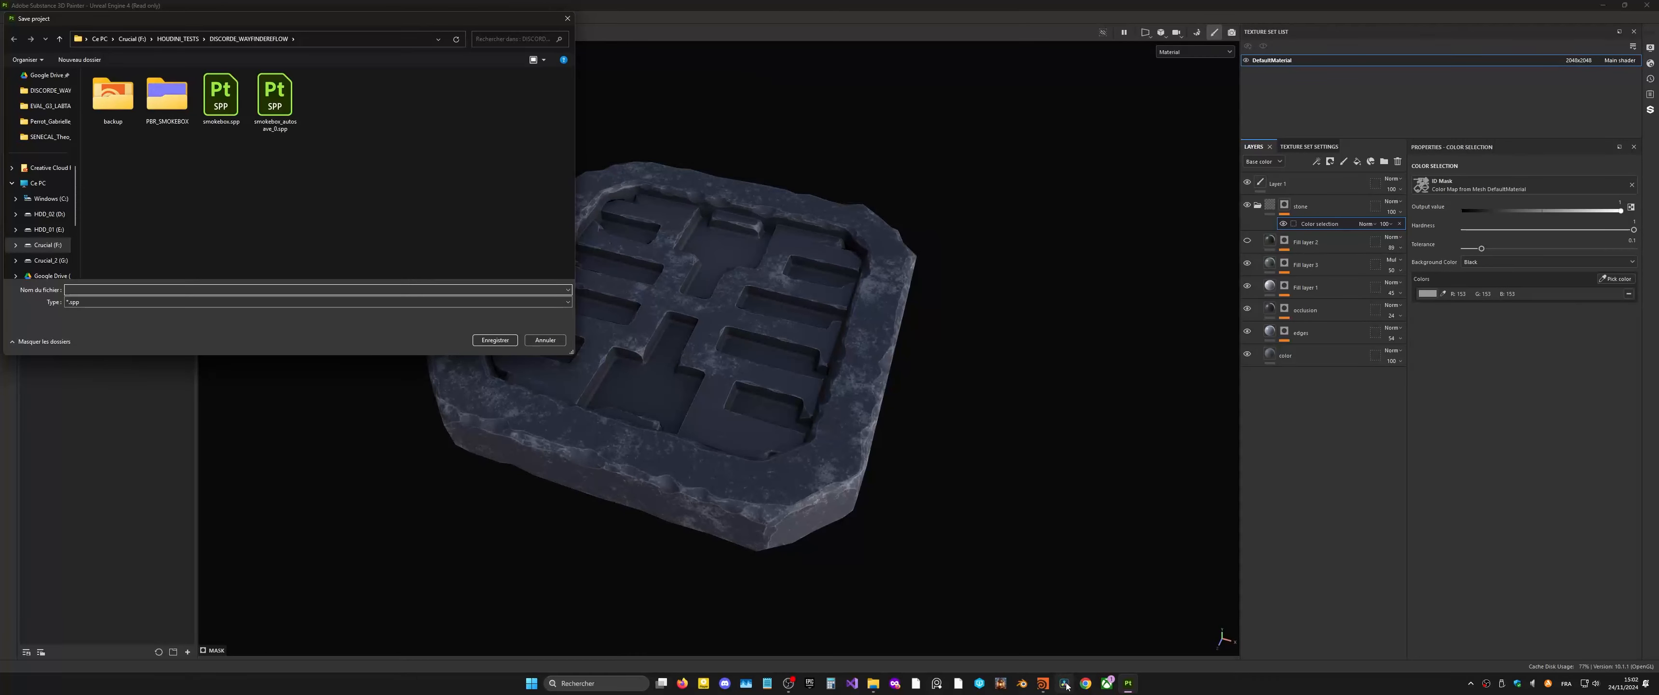
{"action": "left_click", "coordinate": [550, 338]}
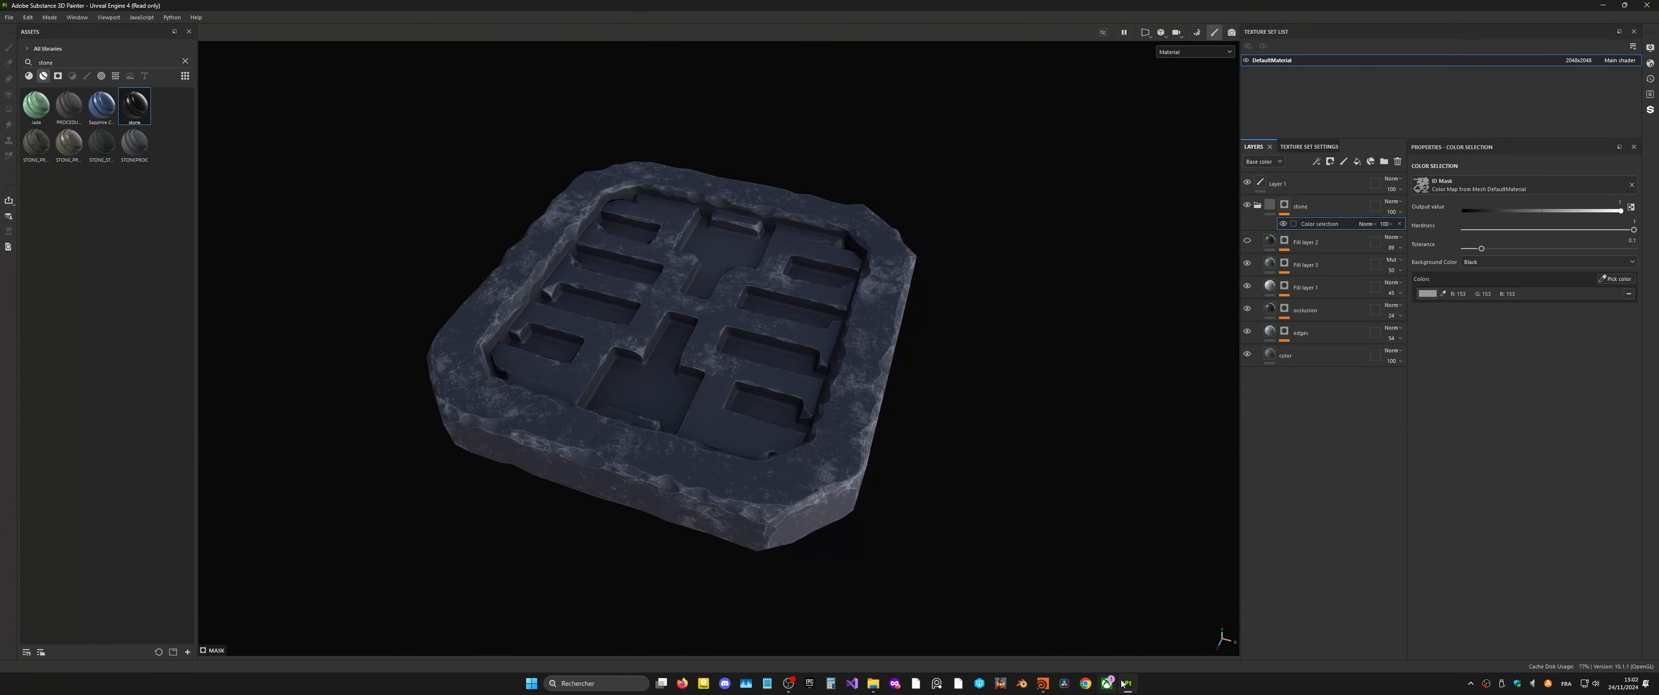
{"action": "mouse_move", "coordinate": [1131, 686]}
{"action": "left_click_drag", "start_coordinate": [730, 451], "coordinate": [764, 403], "text": "alt"}
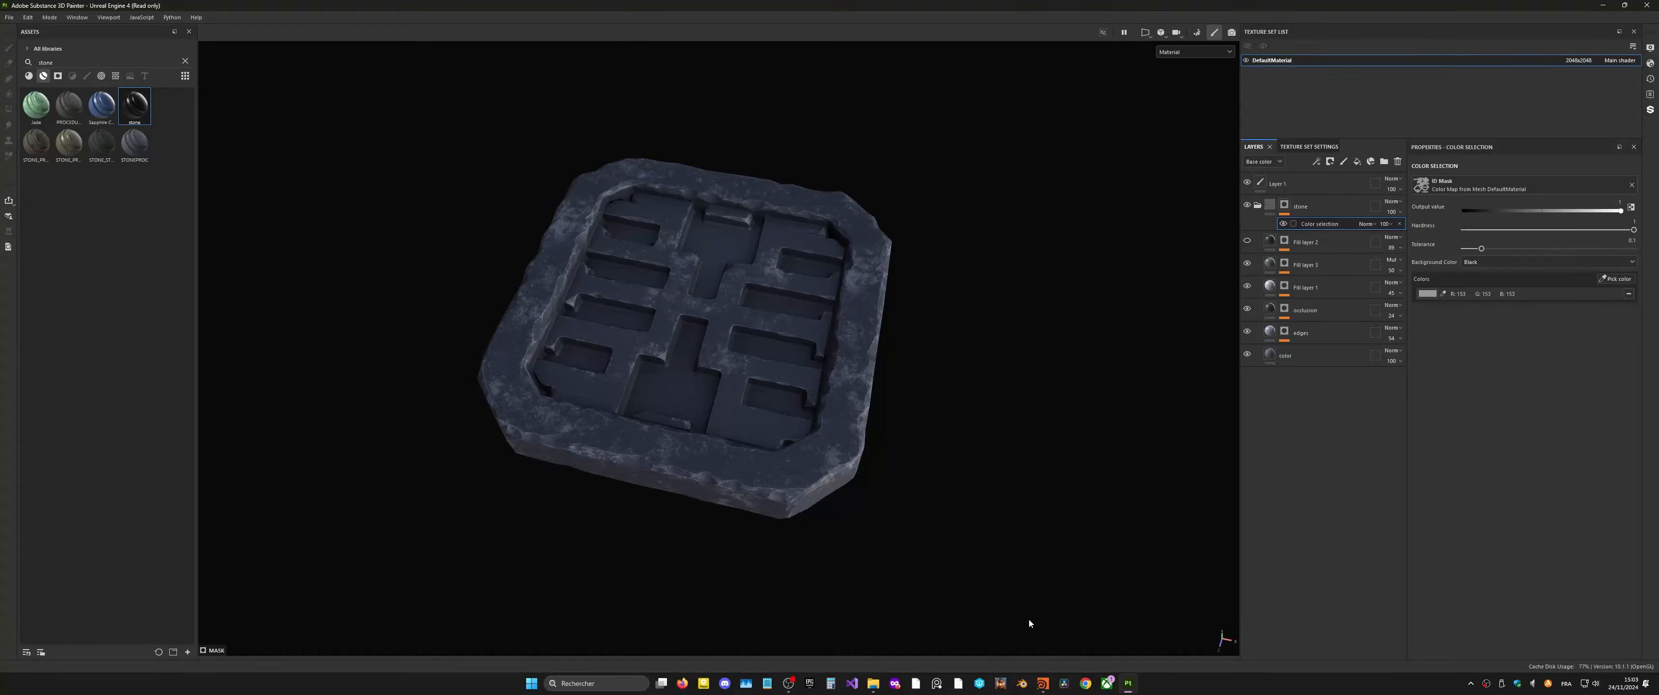
Step: Switch to Houdini and export the new tile variation to disk from both the rop_fbx1 and rop_fbx2 nodes
{"action": "left_click", "coordinate": [1063, 687]}
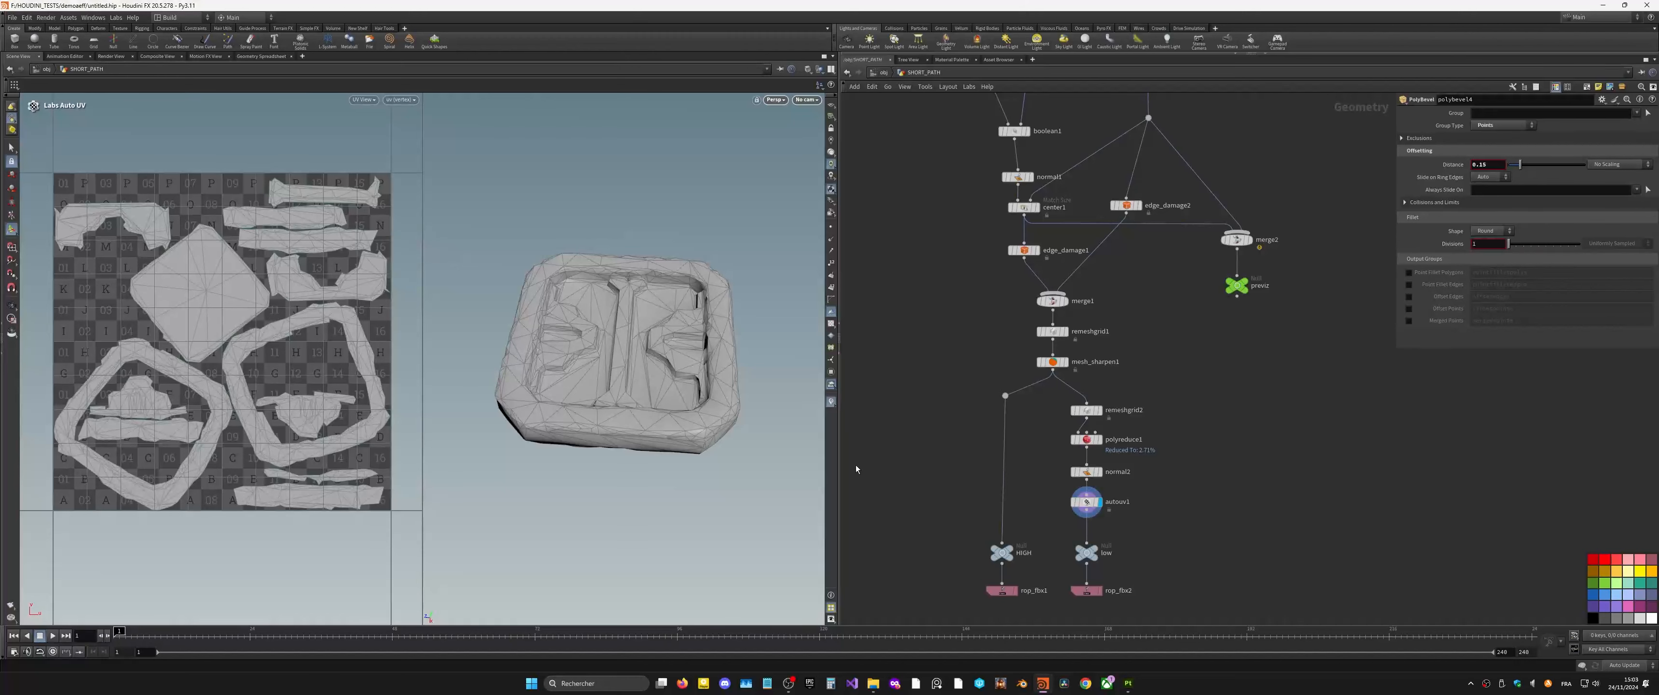
{"action": "left_click_drag", "start_coordinate": [1132, 616], "coordinate": [968, 581]}
{"action": "left_click", "coordinate": [1502, 117]}
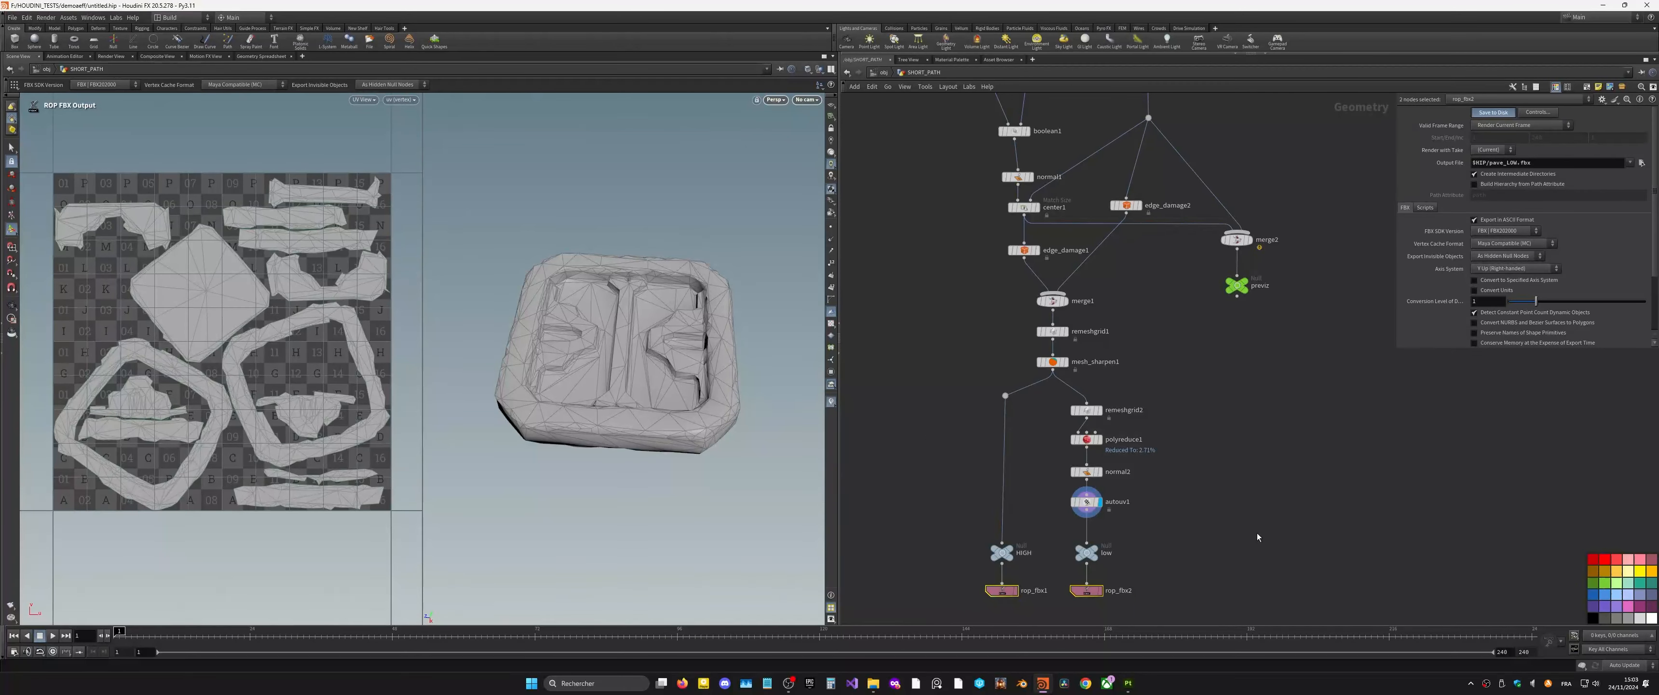
{"action": "mouse_move", "coordinate": [1050, 353]}
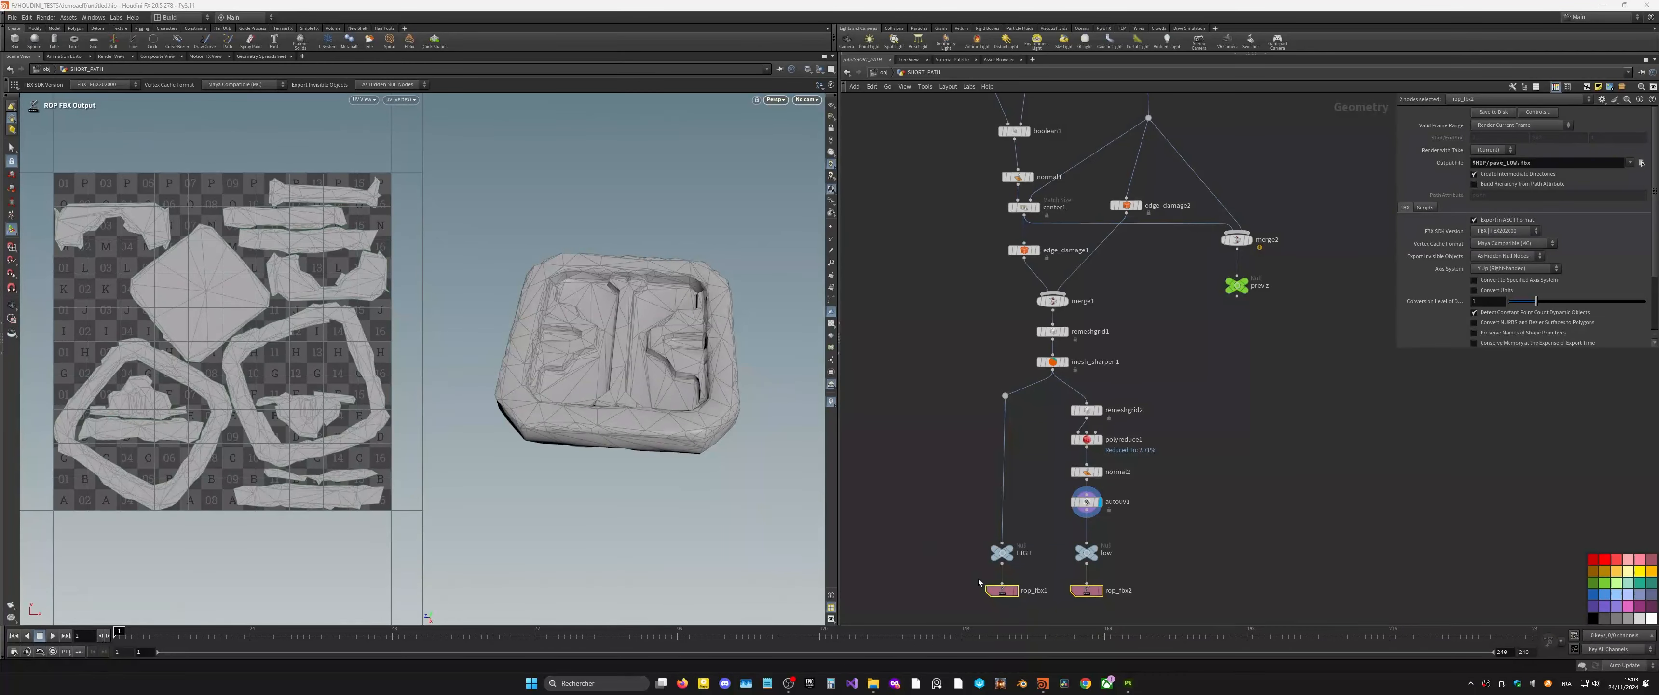
Step: Switch to Substance 3D Painter and reload the project's low-poly mesh with the newly exported tile
{"action": "left_click", "coordinate": [1127, 682]}
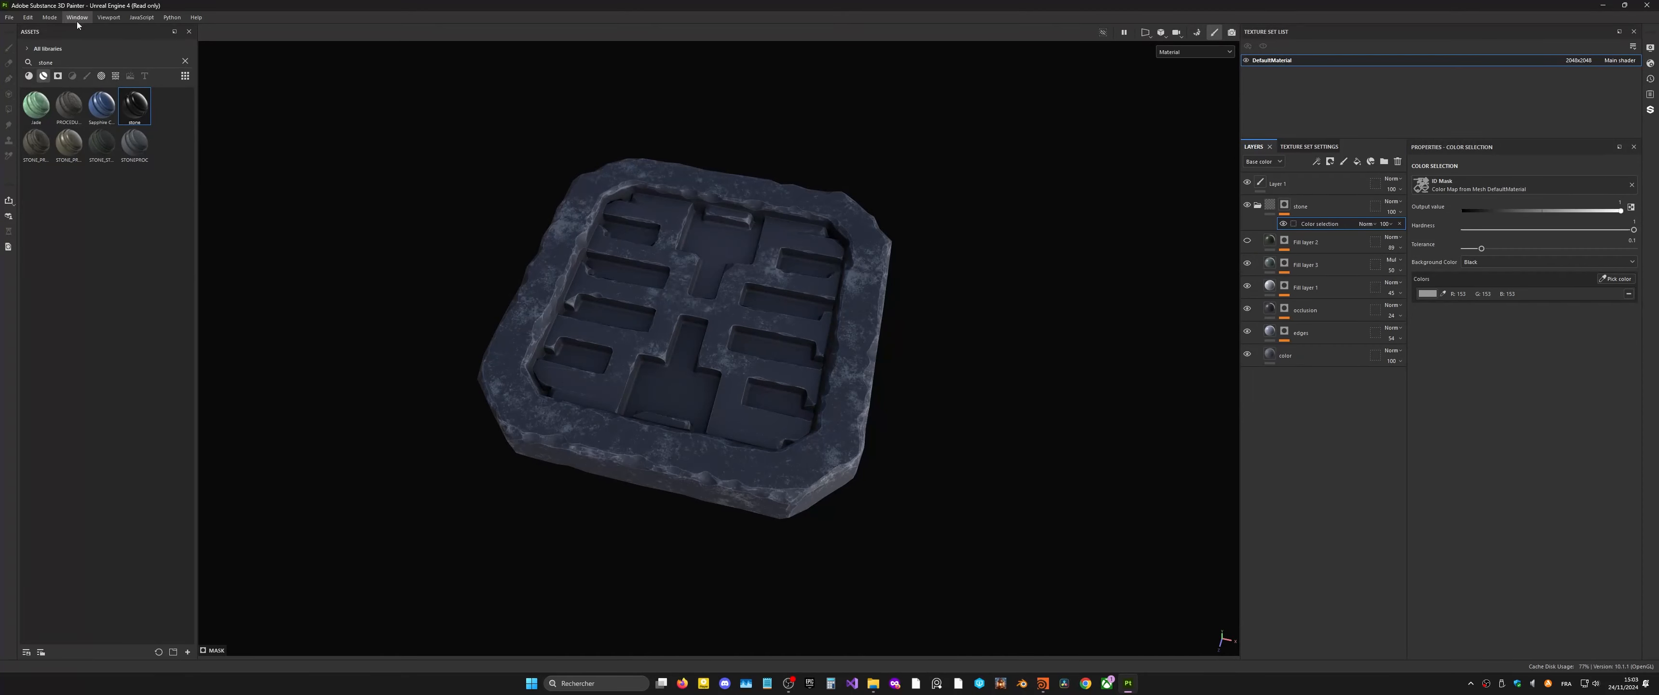
{"action": "left_click", "coordinate": [28, 17]}
{"action": "left_click", "coordinate": [55, 67]}
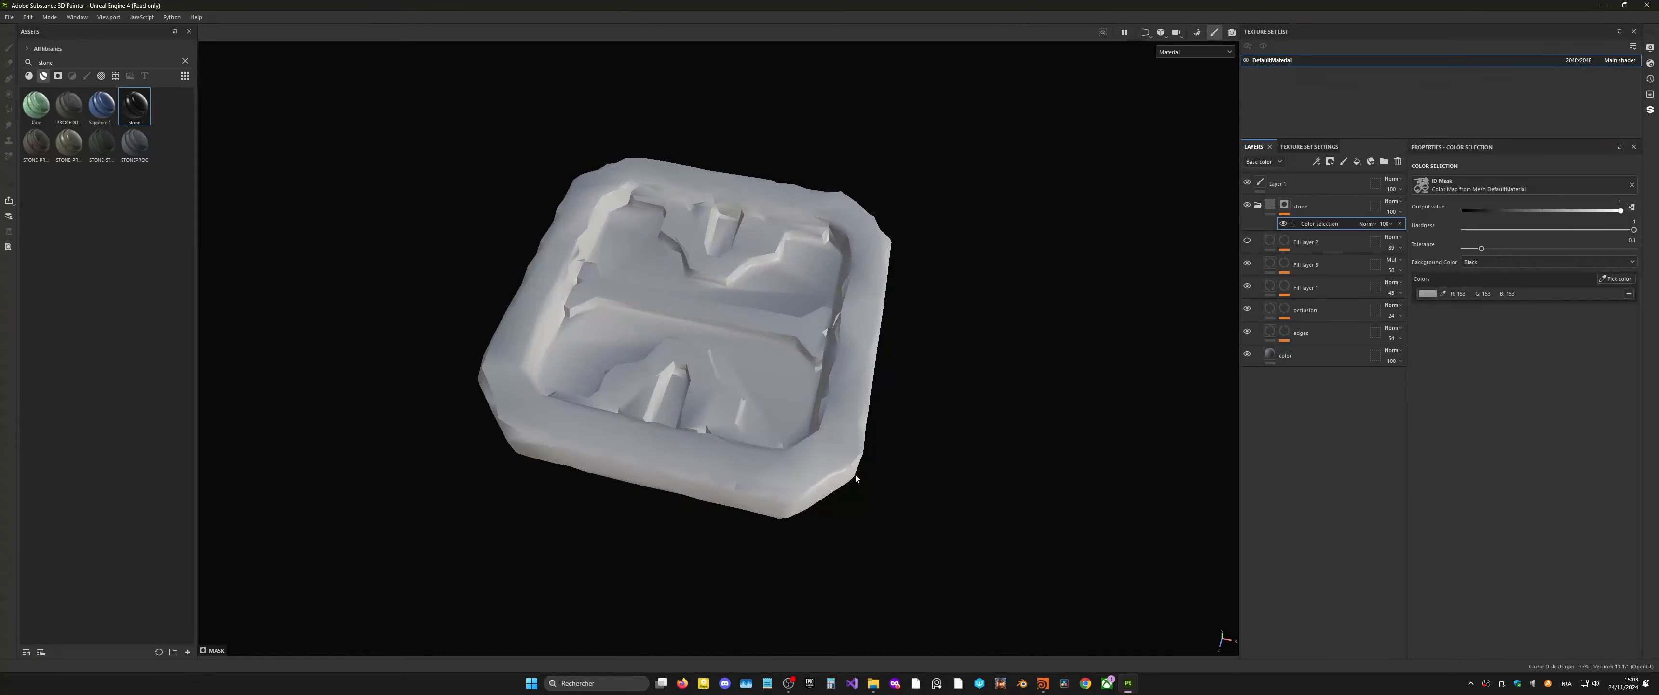
Step: Rebake the mesh maps for the new tile variation and return to painting mode to view it with the stone material
{"action": "left_click", "coordinate": [1198, 33]}
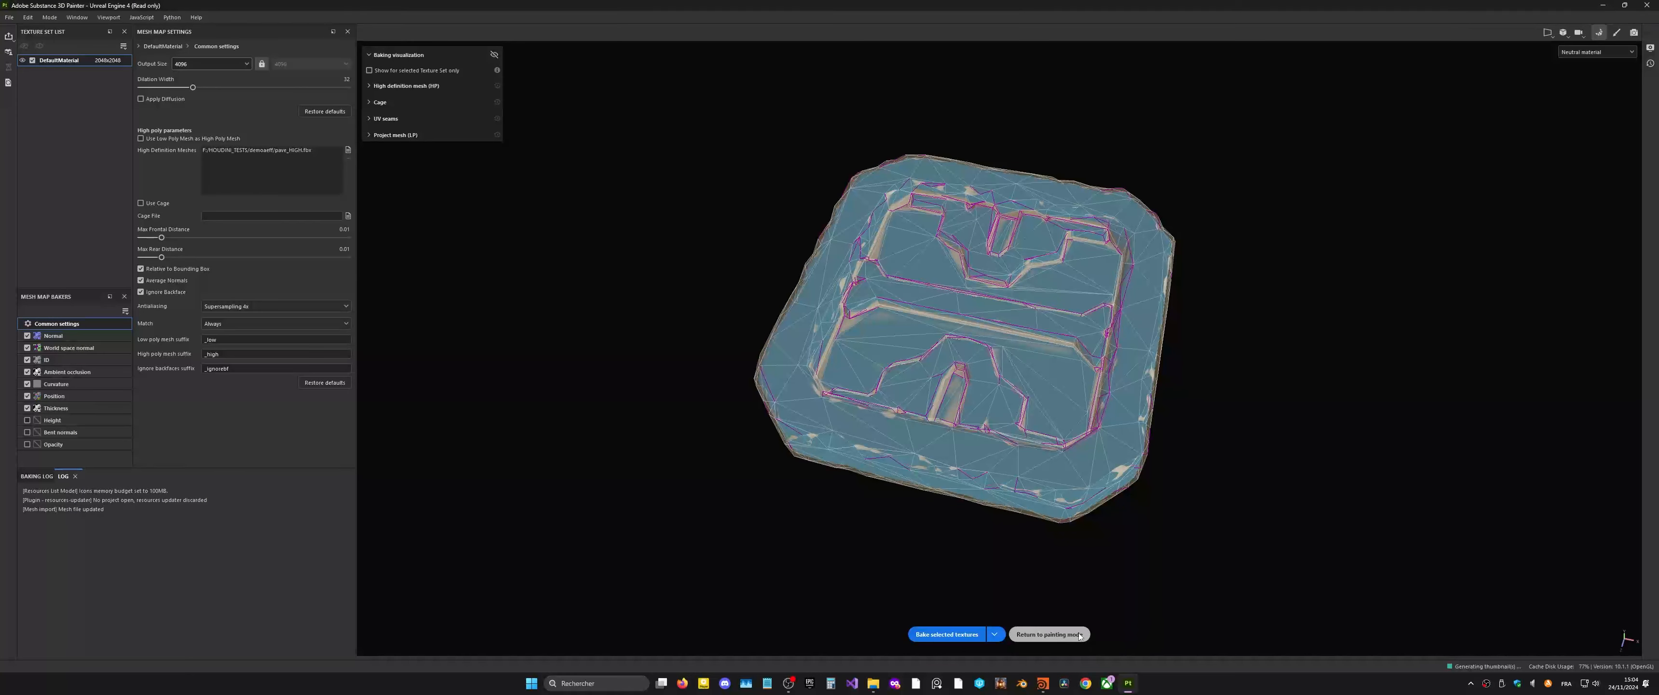
{"action": "left_click", "coordinate": [1054, 634]}
{"action": "mouse_move", "coordinate": [853, 446]}
{"action": "left_mouse_down", "text": "alt"}
{"action": "mouse_move", "coordinate": [818, 504]}
{"action": "mouse_move", "coordinate": [789, 400]}
{"action": "mouse_move", "coordinate": [846, 423]}
{"action": "left_mouse_up", "text": "alt"}
{"action": "right_click_drag", "start_coordinate": [845, 424], "coordinate": [800, 410], "text": "alt"}
{"action": "left_click_drag", "start_coordinate": [800, 451], "coordinate": [748, 490], "text": "alt"}
{"action": "middle_click_drag", "start_coordinate": [748, 491], "coordinate": [807, 422], "text": "alt"}
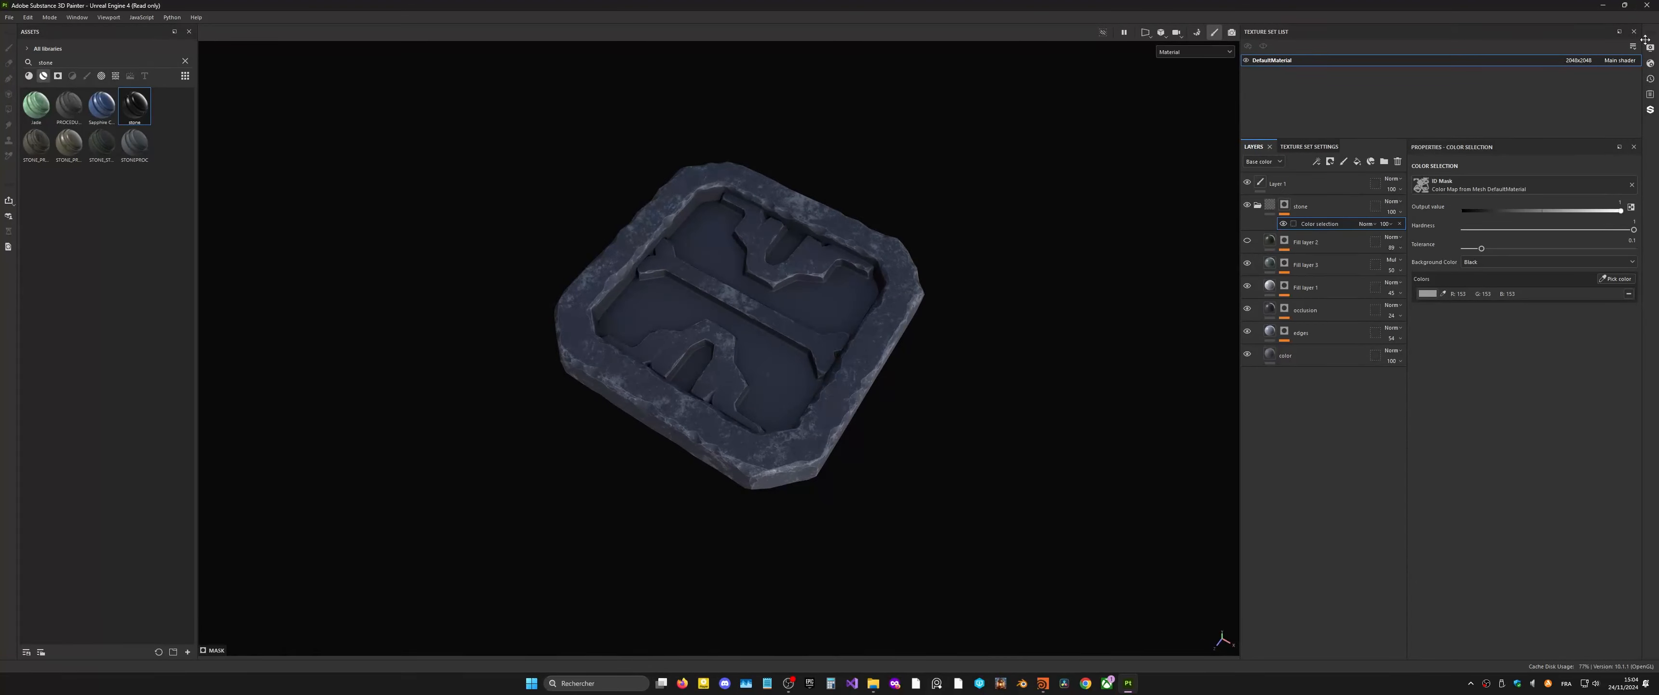
Step: Switch back to Houdini and display the preview output of the green null below merge2
{"action": "left_click", "coordinate": [1610, 4]}
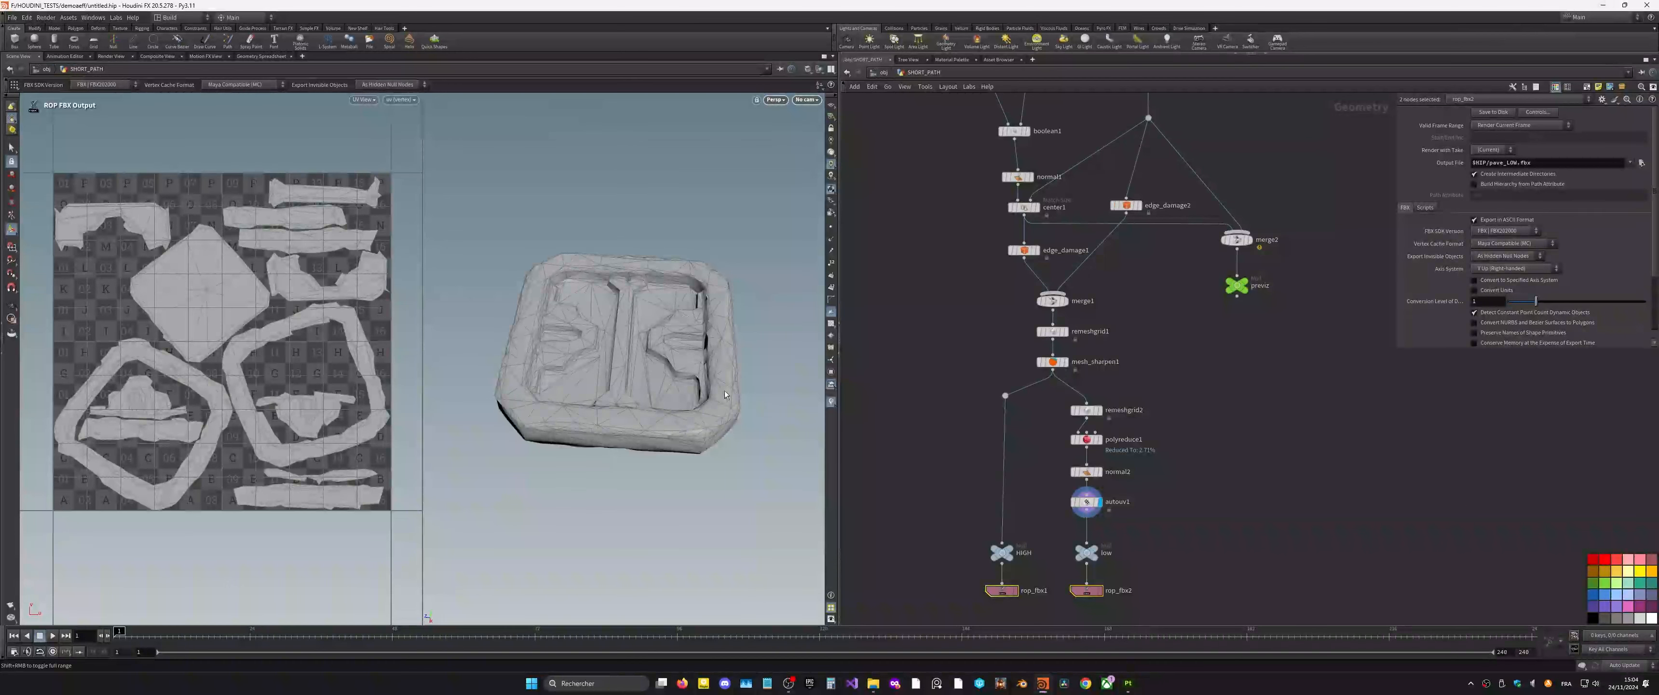
{"action": "middle_click_drag", "start_coordinate": [1301, 277], "coordinate": [1319, 411]}
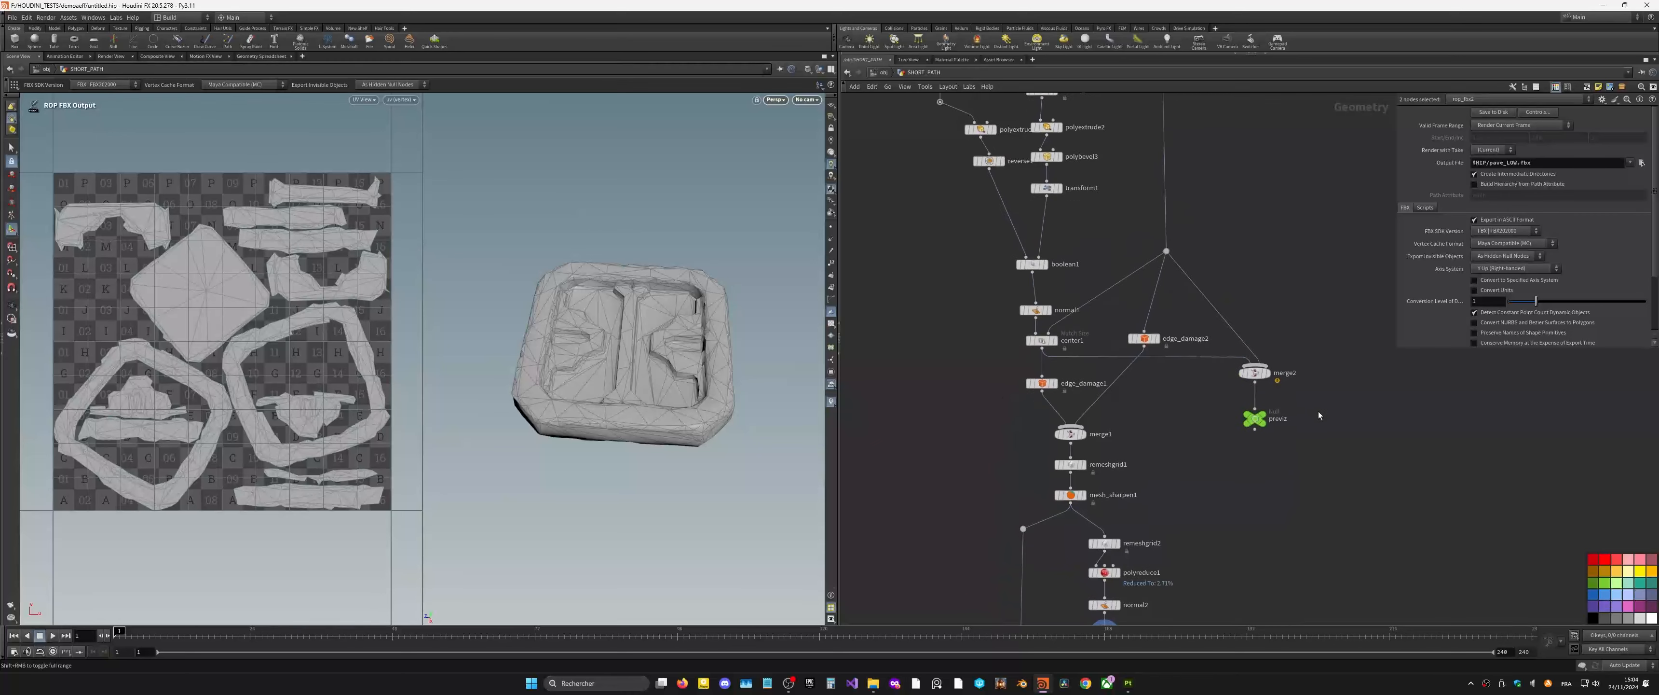
{"action": "left_click", "coordinate": [1261, 416]}
{"action": "left_click_drag", "start_coordinate": [670, 335], "coordinate": [637, 347], "text": "alt"}
{"action": "middle_click_drag", "start_coordinate": [1159, 213], "coordinate": [1257, 609]}
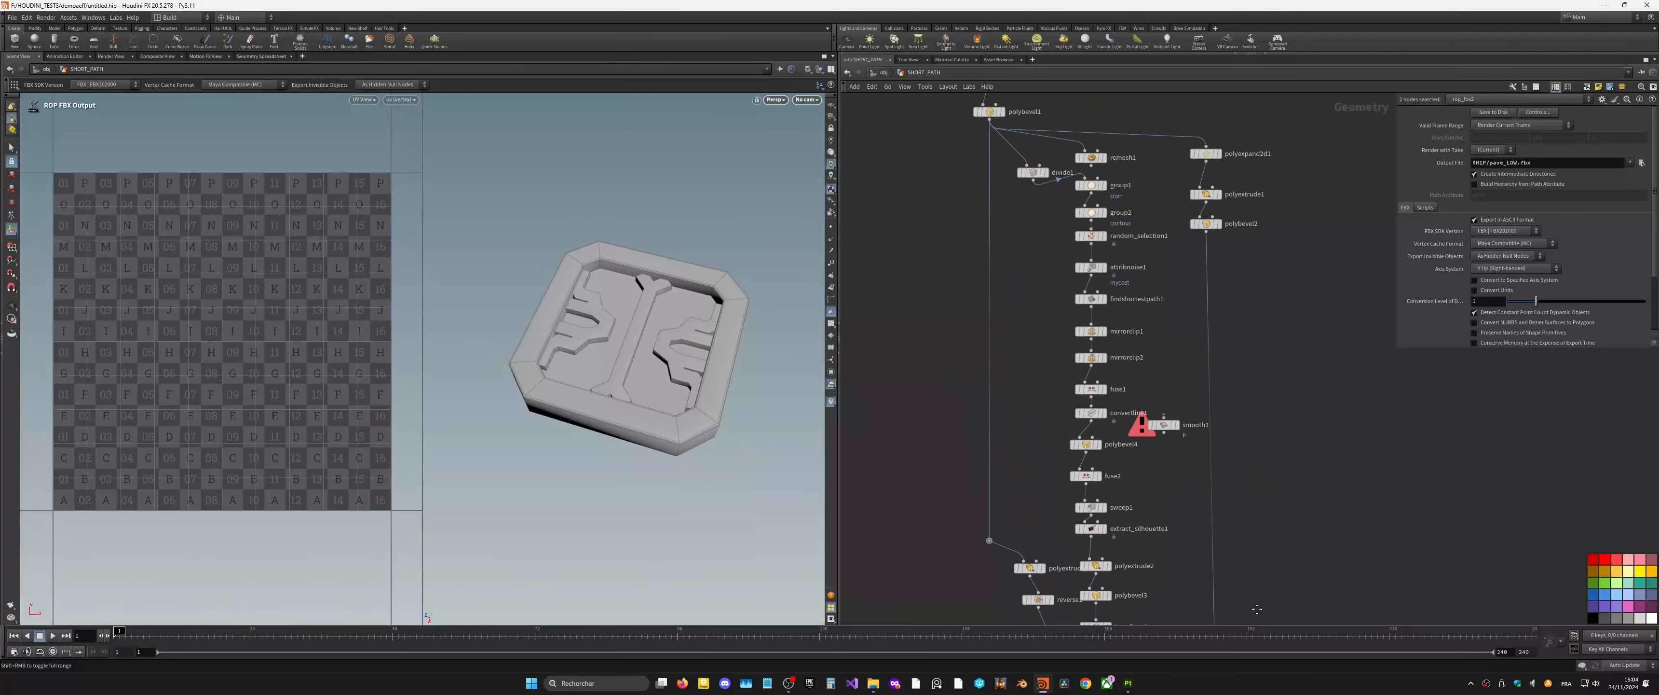
Step: Bypass polybevel4 and fuse2, and wire smooth1 between convertline1 and sweep1 to make the grooves curved
{"action": "left_click_drag", "start_coordinate": [1180, 380], "coordinate": [1157, 459]}
{"action": "left_click_drag", "start_coordinate": [1158, 459], "coordinate": [1158, 462]}
{"action": "scroll", "coordinate": [1156, 611], "scroll_direction": "up", "scroll_amount": 4}
{"action": "middle_click_drag", "start_coordinate": [1104, 327], "coordinate": [1112, 405]}
{"action": "left_click_drag", "start_coordinate": [916, 414], "coordinate": [1027, 317]}
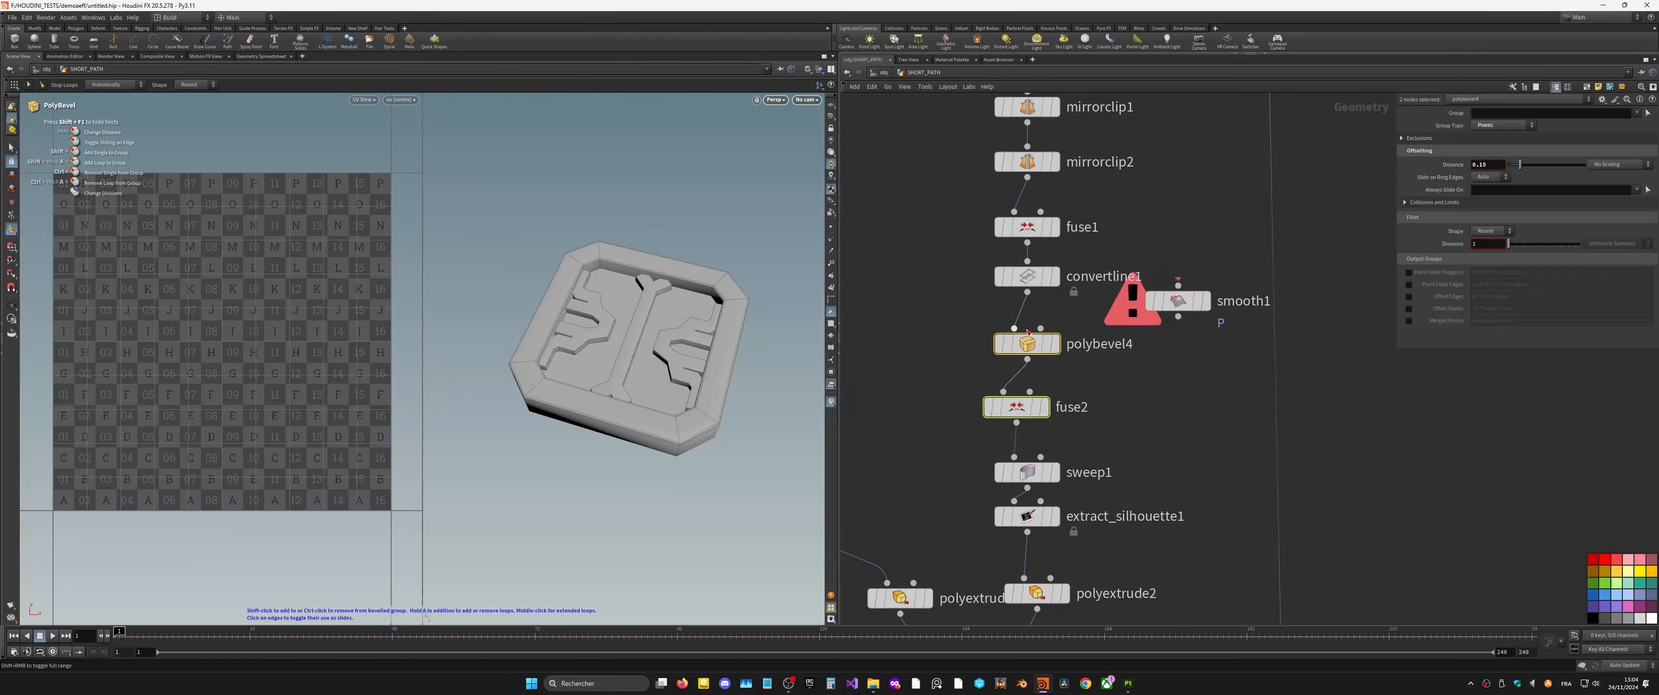
{"action": "mouse_move", "coordinate": [1012, 340]}
{"action": "left_click", "coordinate": [992, 310]}
{"action": "left_click_drag", "start_coordinate": [1018, 344], "coordinate": [890, 344]}
{"action": "left_click_drag", "start_coordinate": [1181, 301], "coordinate": [1105, 373]}
{"action": "left_click_drag", "start_coordinate": [1027, 291], "coordinate": [1014, 456]}
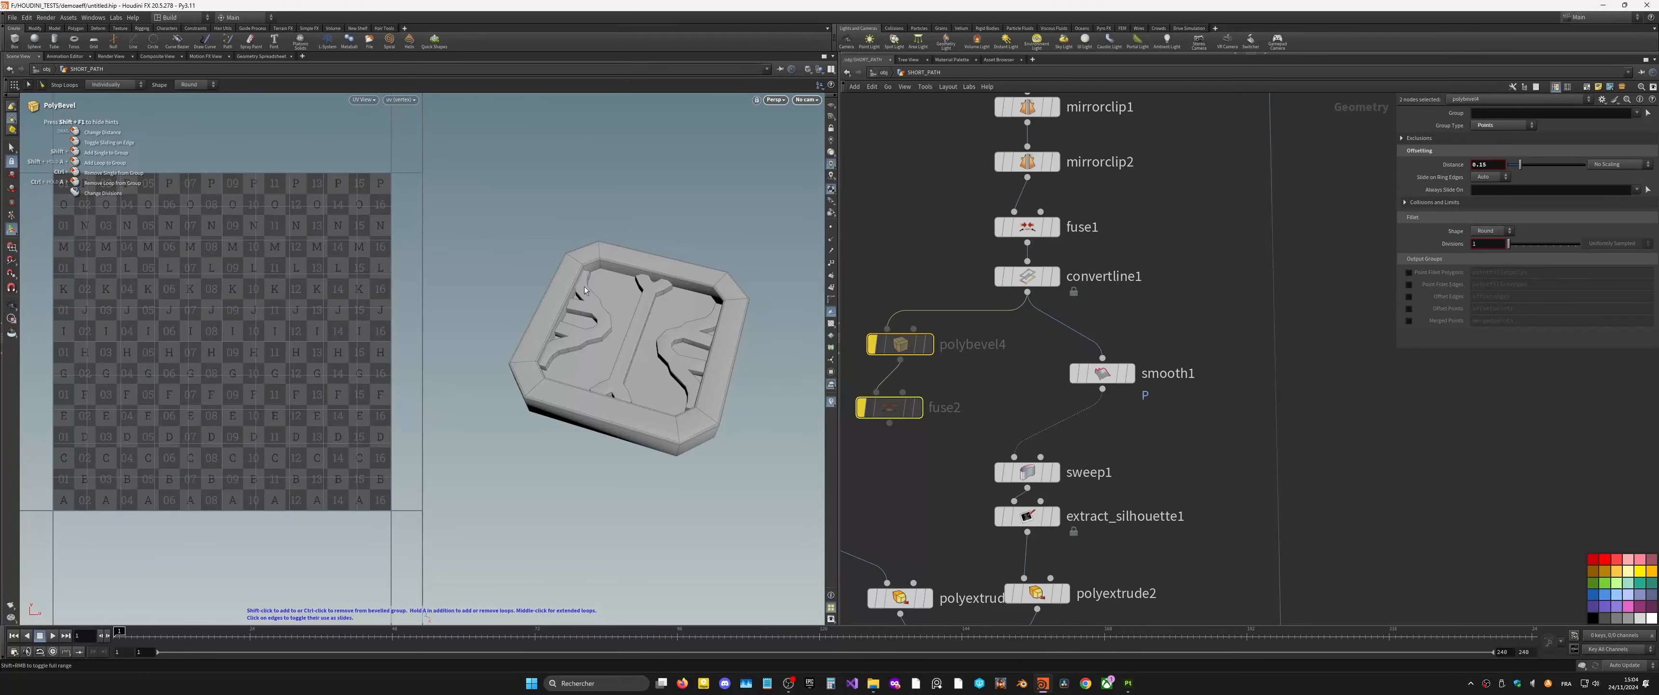
Step: Raise the ratio of random_selection1 to about 0.72 for a denser groove pattern
{"action": "left_click_drag", "start_coordinate": [640, 357], "coordinate": [667, 354], "text": "alt"}
{"action": "middle_click_drag", "start_coordinate": [1191, 215], "coordinate": [1152, 429]}
{"action": "scroll", "coordinate": [1181, 430], "scroll_direction": "down", "scroll_amount": 2}
{"action": "left_click", "coordinate": [1041, 231]}
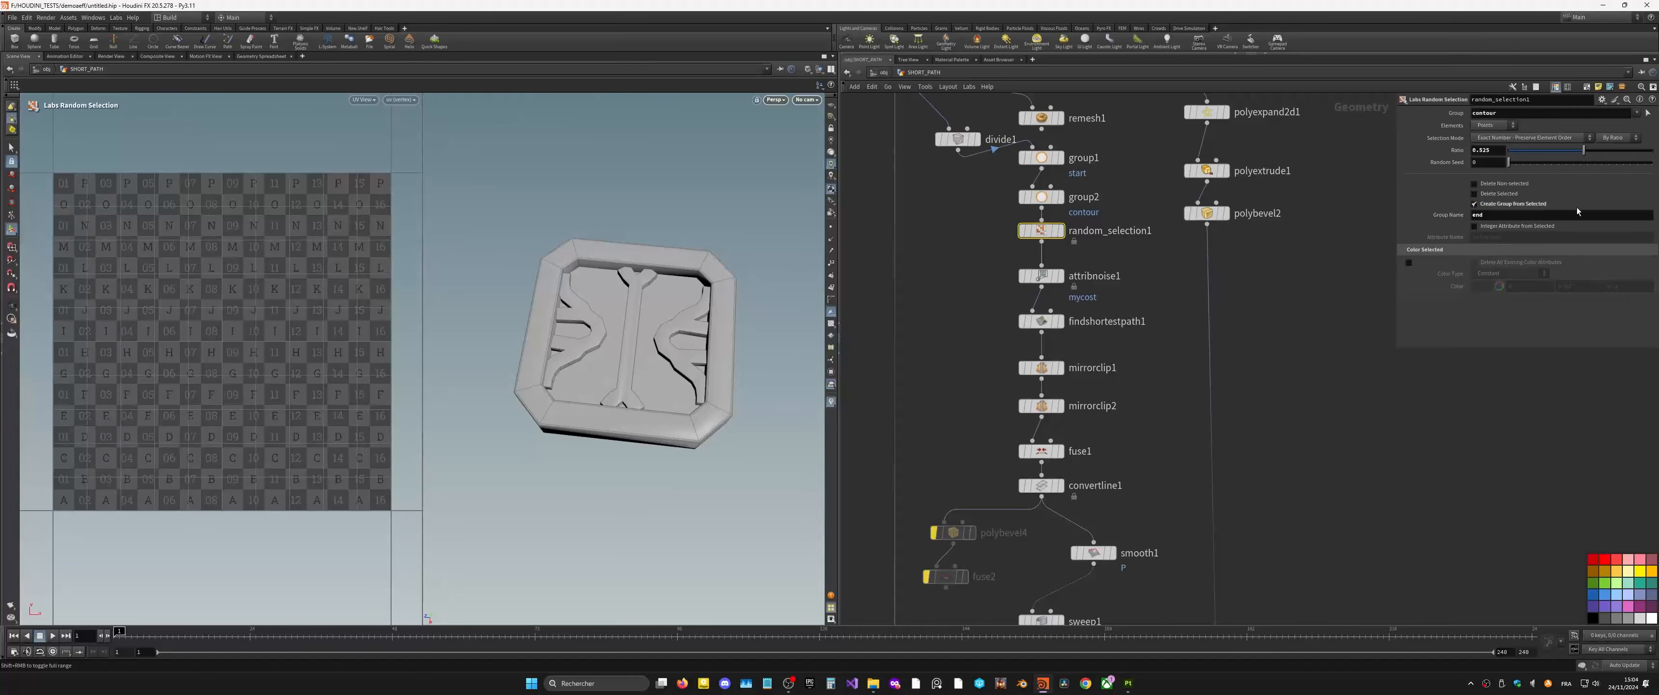
{"action": "left_click_drag", "start_coordinate": [1596, 149], "coordinate": [1611, 175]}
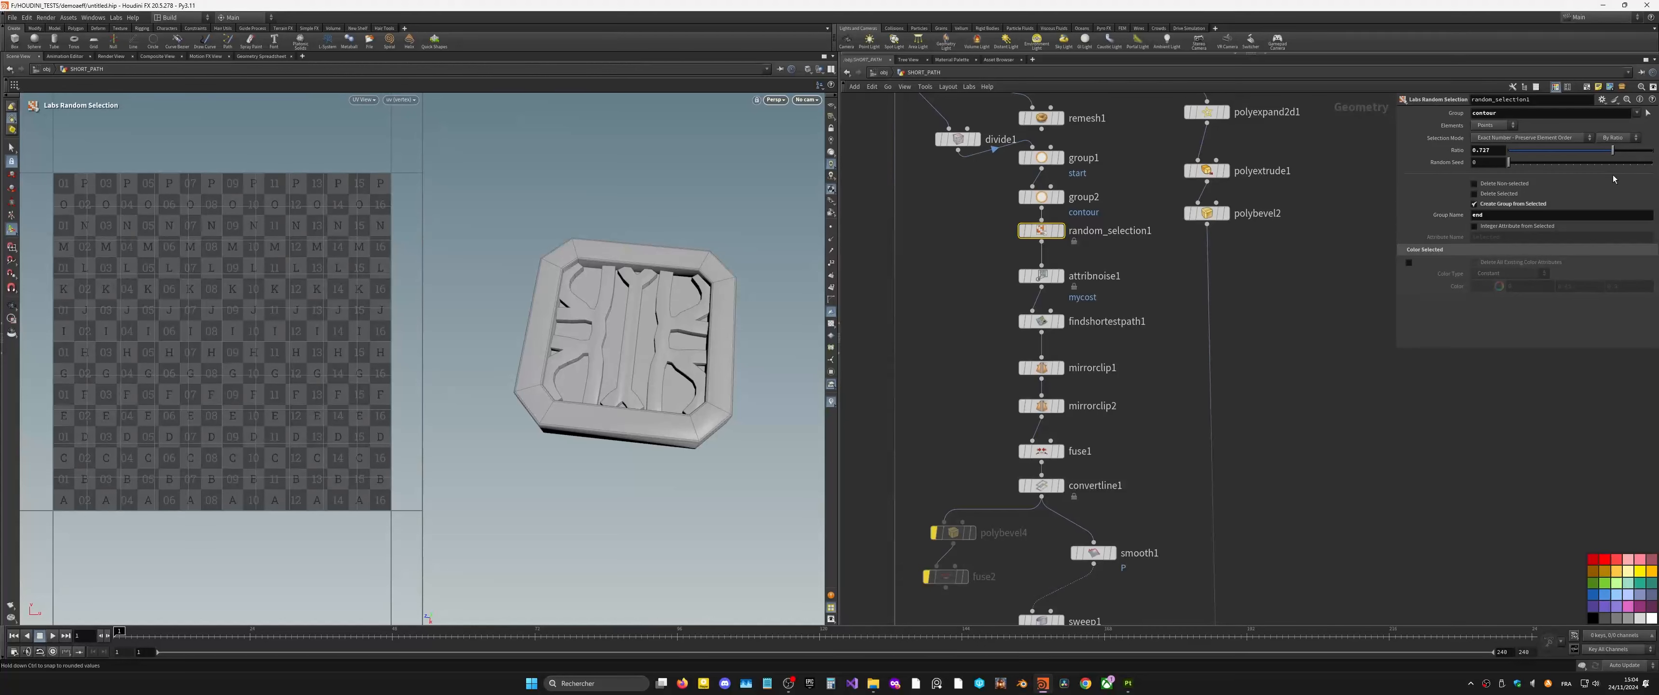
Step: Adjust the element size of the mycost noise in attribnoise1 to vary the groove pattern
{"action": "left_click", "coordinate": [1041, 275]}
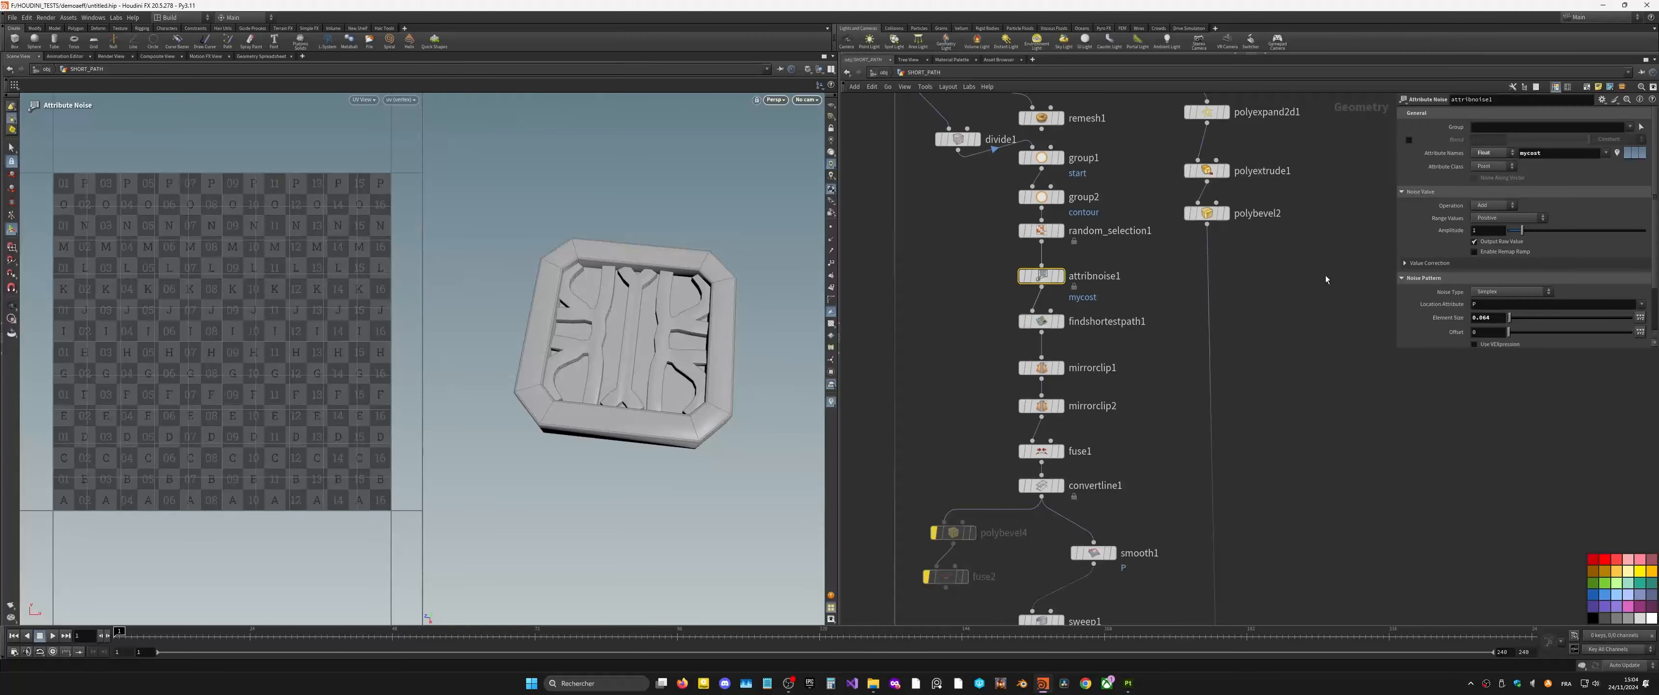
{"action": "middle_click_drag", "start_coordinate": [1490, 318], "coordinate": [1458, 342]}
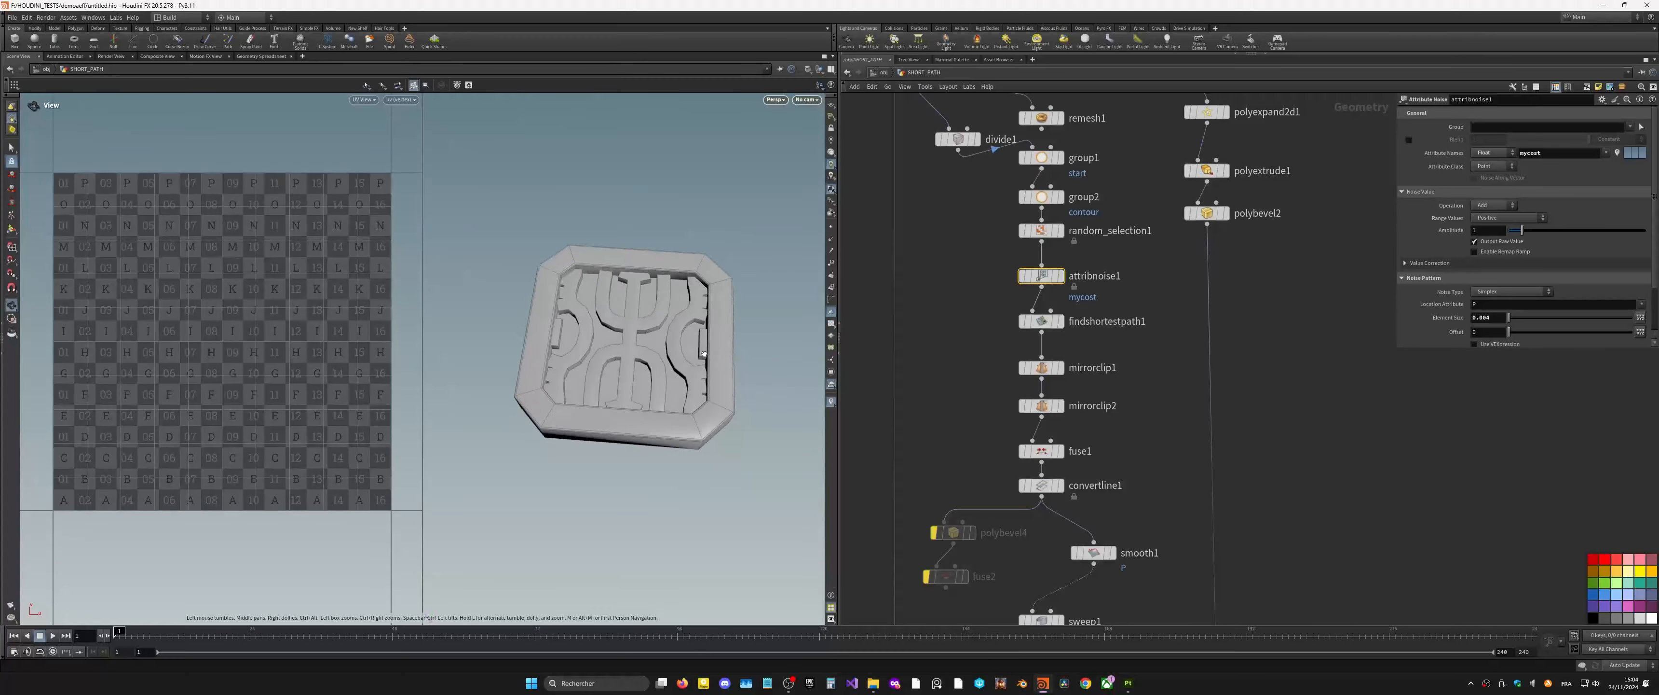
Step: Colour the attribnoise1 and random_selection1 nodes red and move random_selection1 closer to attribnoise1
{"action": "middle_click_drag", "start_coordinate": [1211, 499], "coordinate": [1216, 178]}
{"action": "scroll", "coordinate": [1229, 376], "scroll_direction": "down", "scroll_amount": 4}
{"action": "middle_click_drag", "start_coordinate": [1286, 460], "coordinate": [1172, 213]}
{"action": "scroll", "coordinate": [1045, 482], "scroll_direction": "up", "scroll_amount": 4}
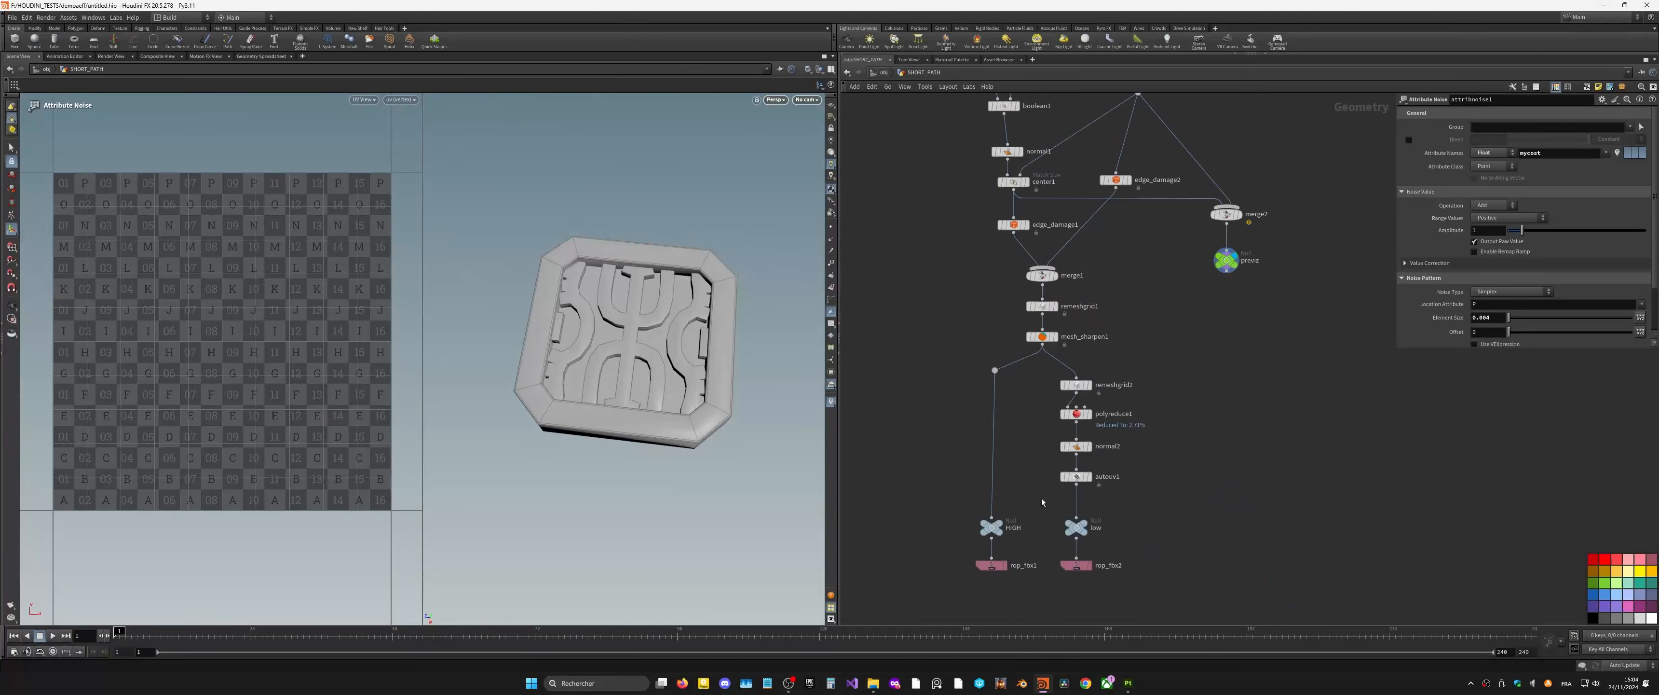
{"action": "scroll", "coordinate": [1158, 514], "scroll_direction": "down", "scroll_amount": 3}
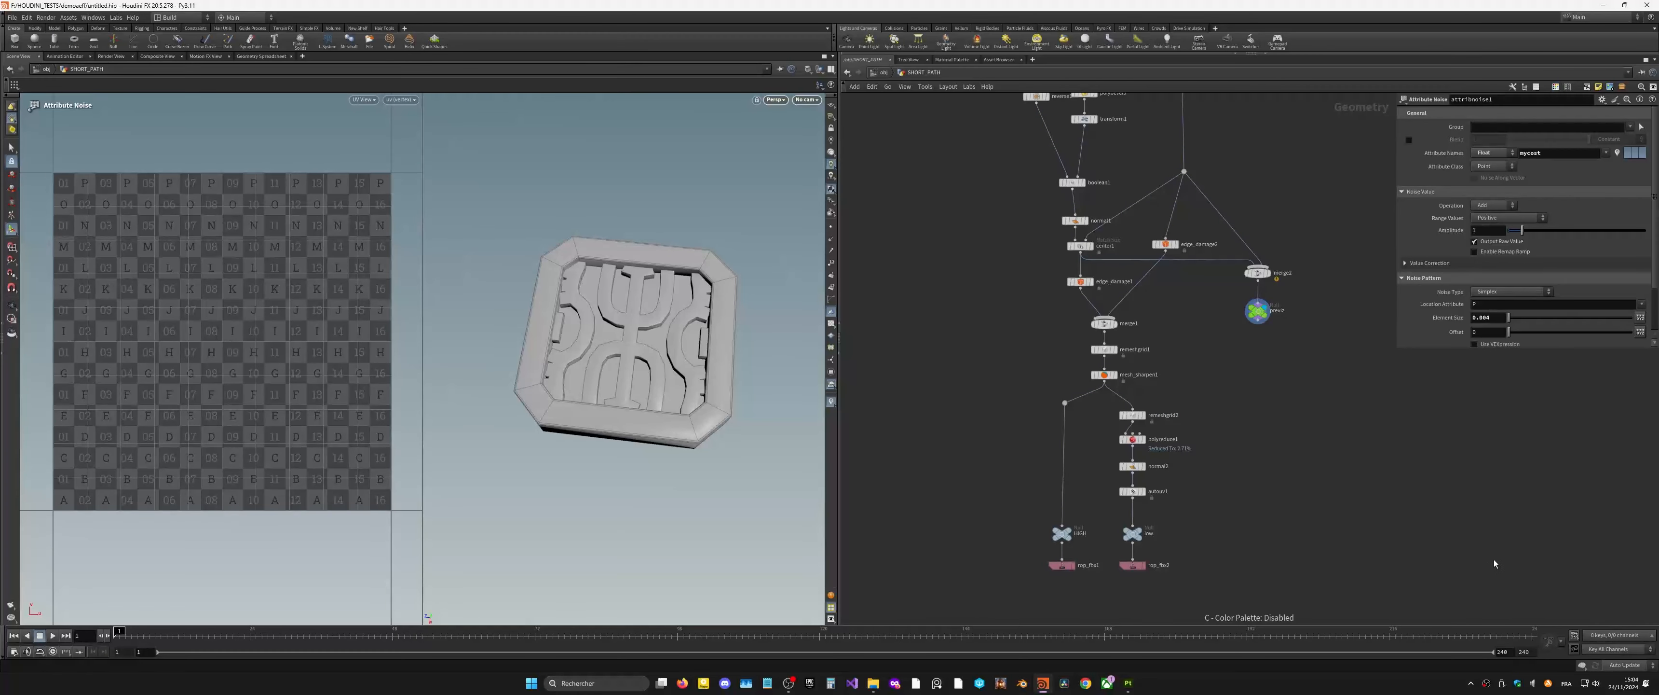
{"action": "key", "text": "c"}
{"action": "middle_click_drag", "start_coordinate": [1293, 390], "coordinate": [1282, 509]}
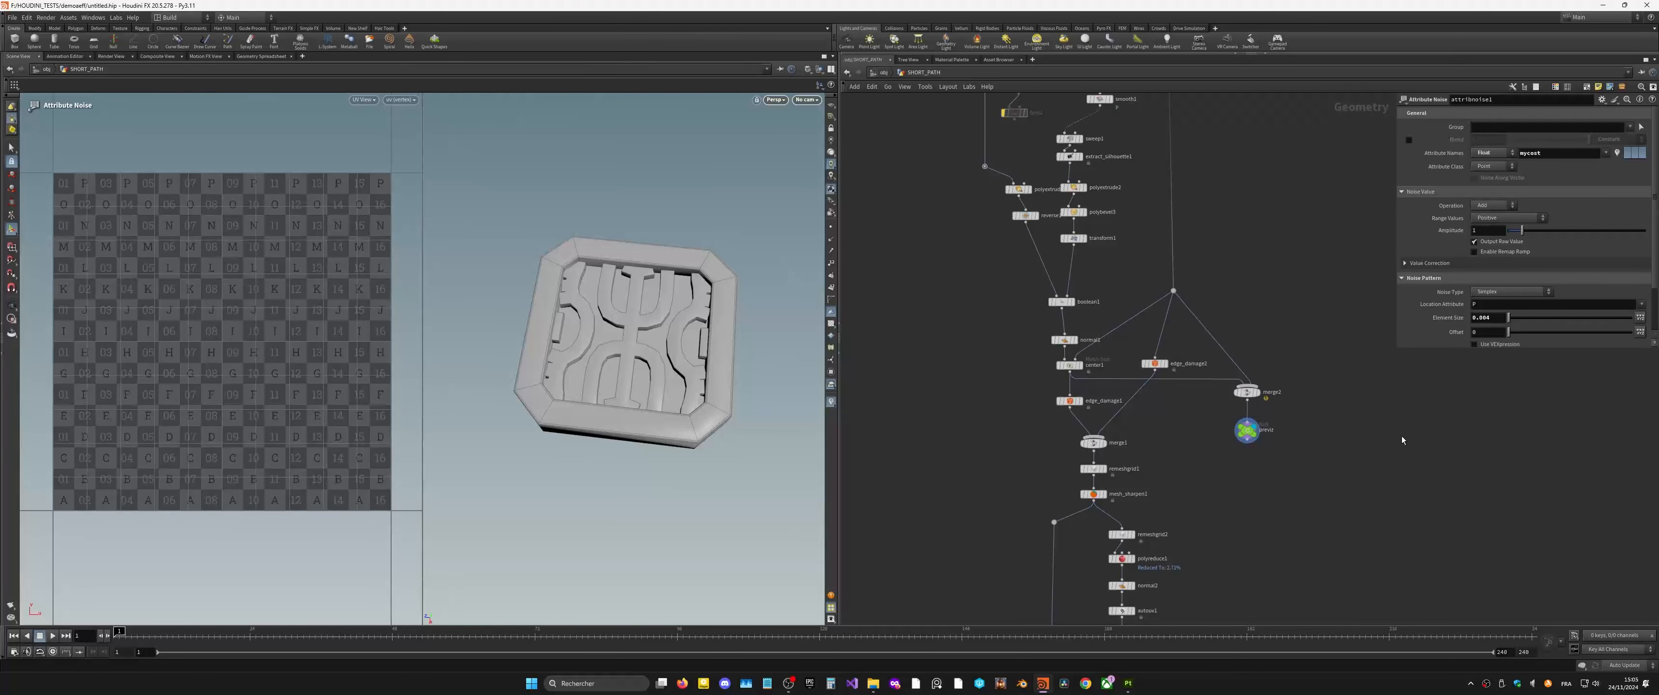
{"action": "key", "text": "c"}
{"action": "middle_click_drag", "start_coordinate": [1270, 224], "coordinate": [1295, 608]}
{"action": "scroll", "coordinate": [1109, 349], "scroll_direction": "up", "scroll_amount": 5}
{"action": "left_click", "coordinate": [1083, 309]}
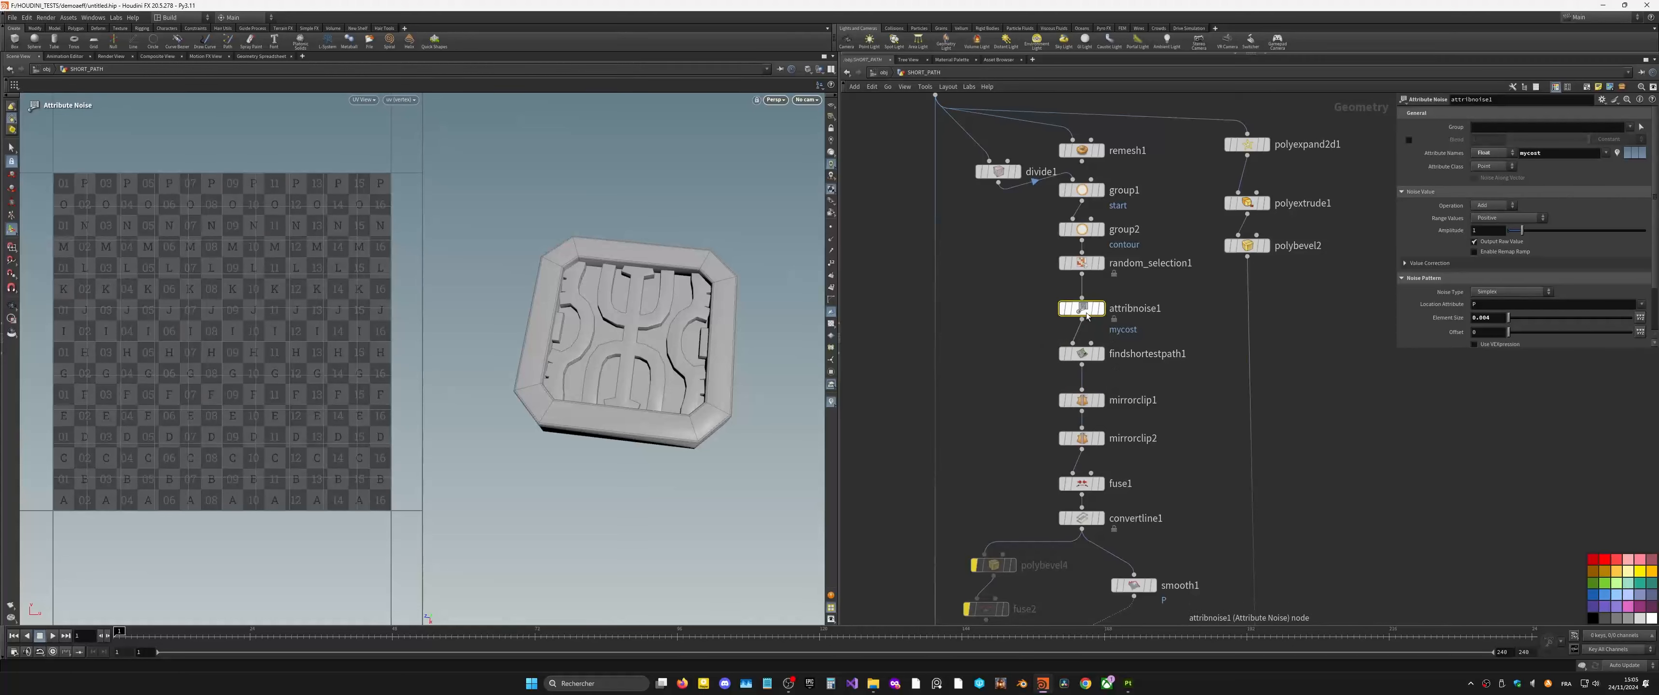
{"action": "left_click", "coordinate": [1592, 559]}
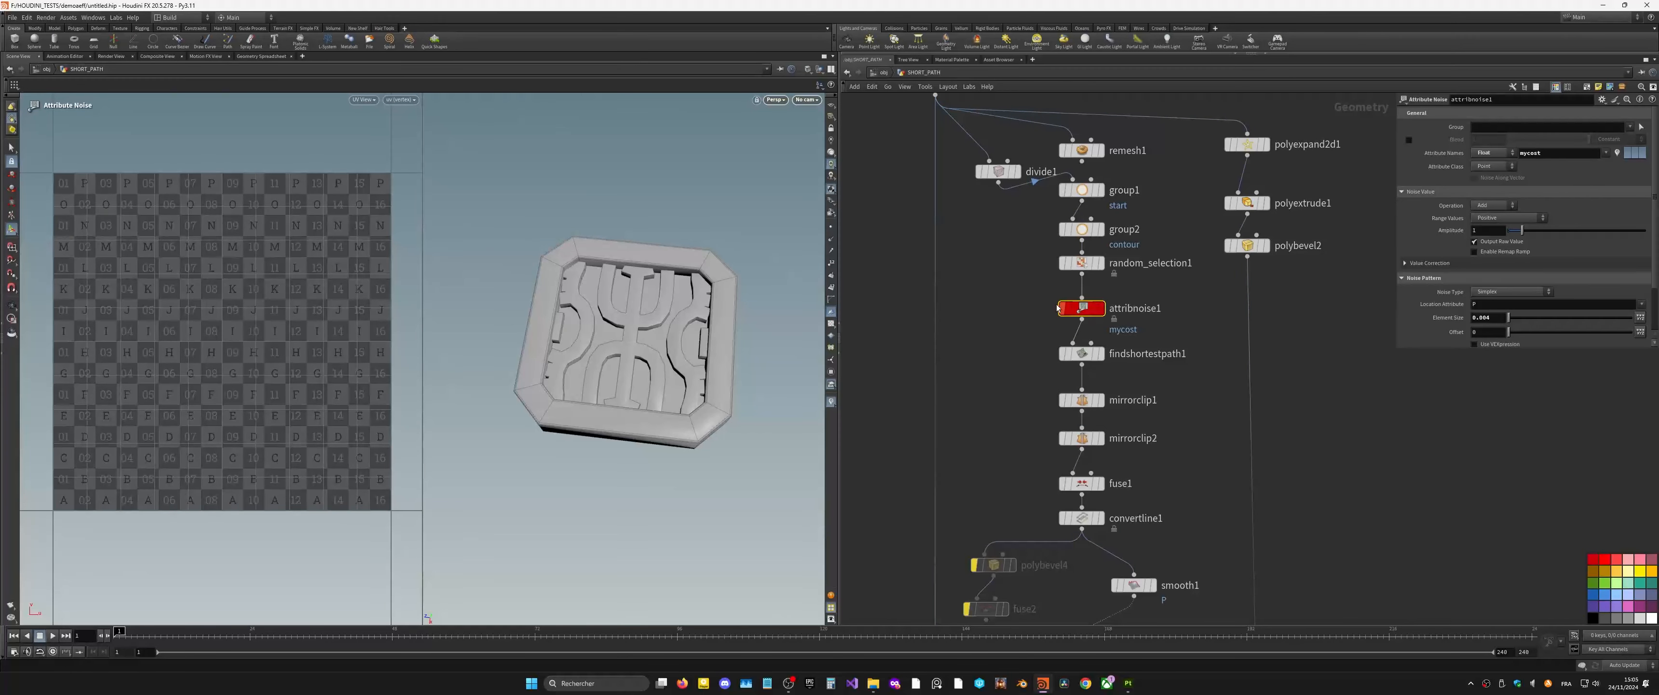
{"action": "left_click", "coordinate": [1082, 263]}
{"action": "left_click", "coordinate": [1592, 559]}
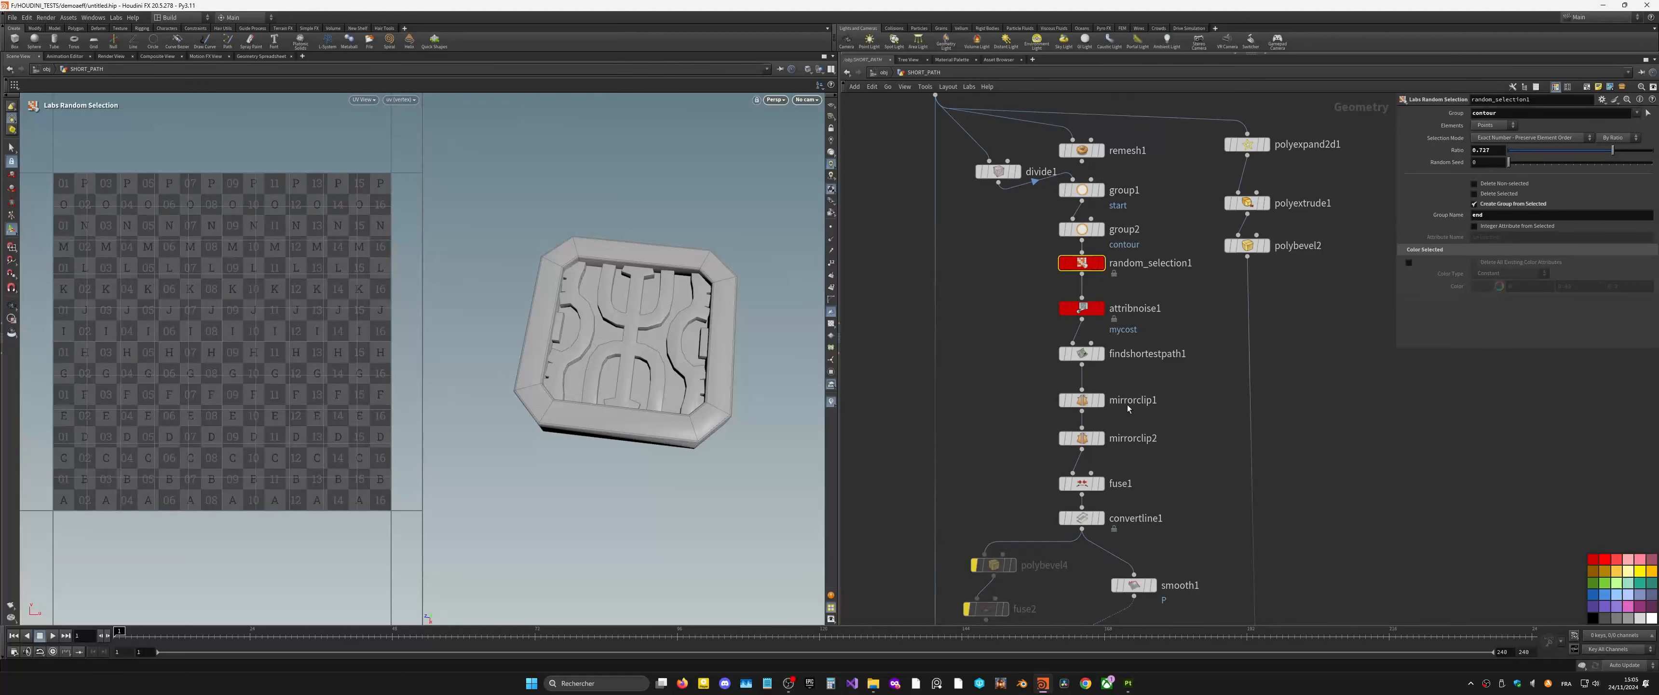
{"action": "left_click_drag", "start_coordinate": [1077, 261], "coordinate": [1077, 270]}
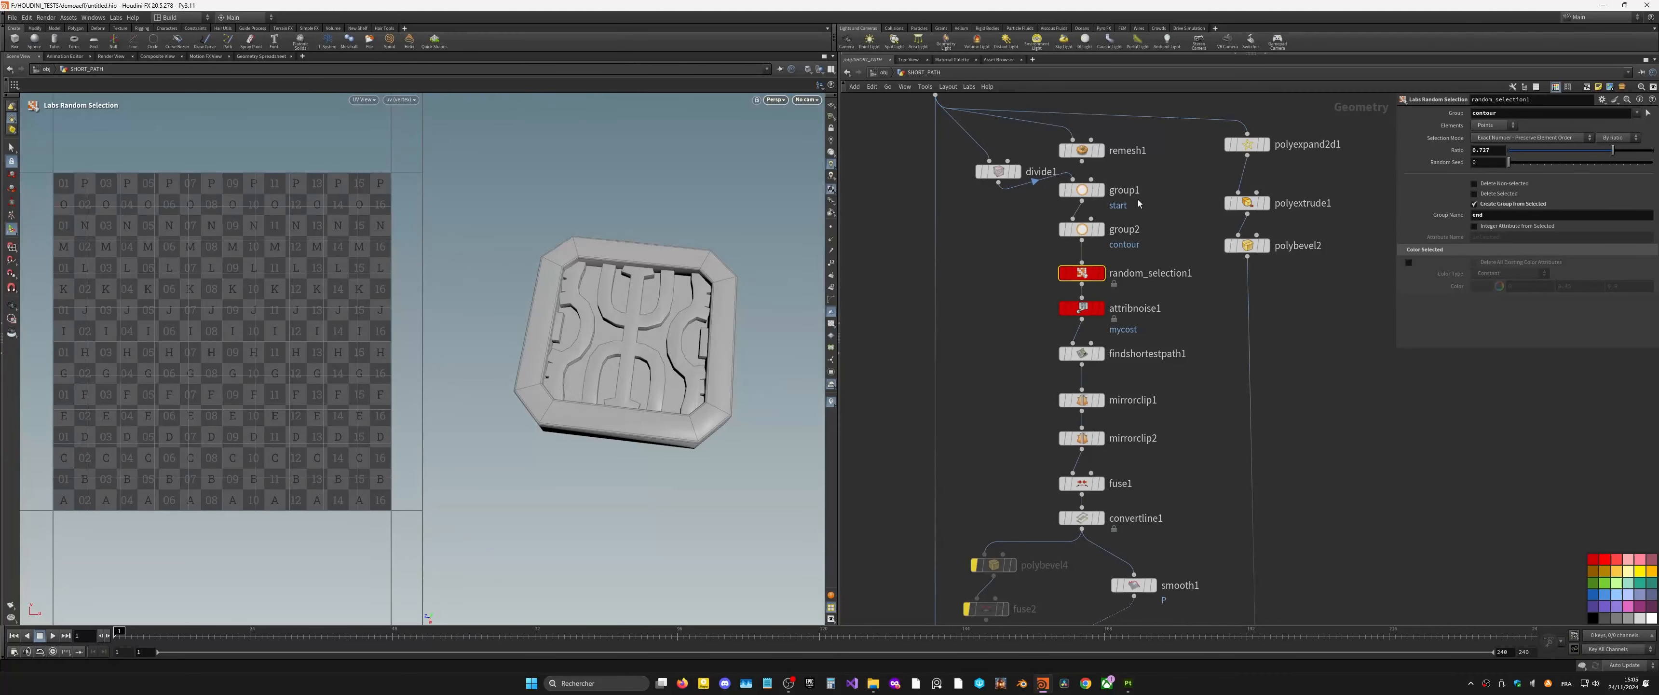
Step: Display the mesh_sharpen1 output to view the sharpened, damaged version of the curved-groove tile
{"action": "scroll", "coordinate": [1277, 448], "scroll_direction": "down", "scroll_amount": 5}
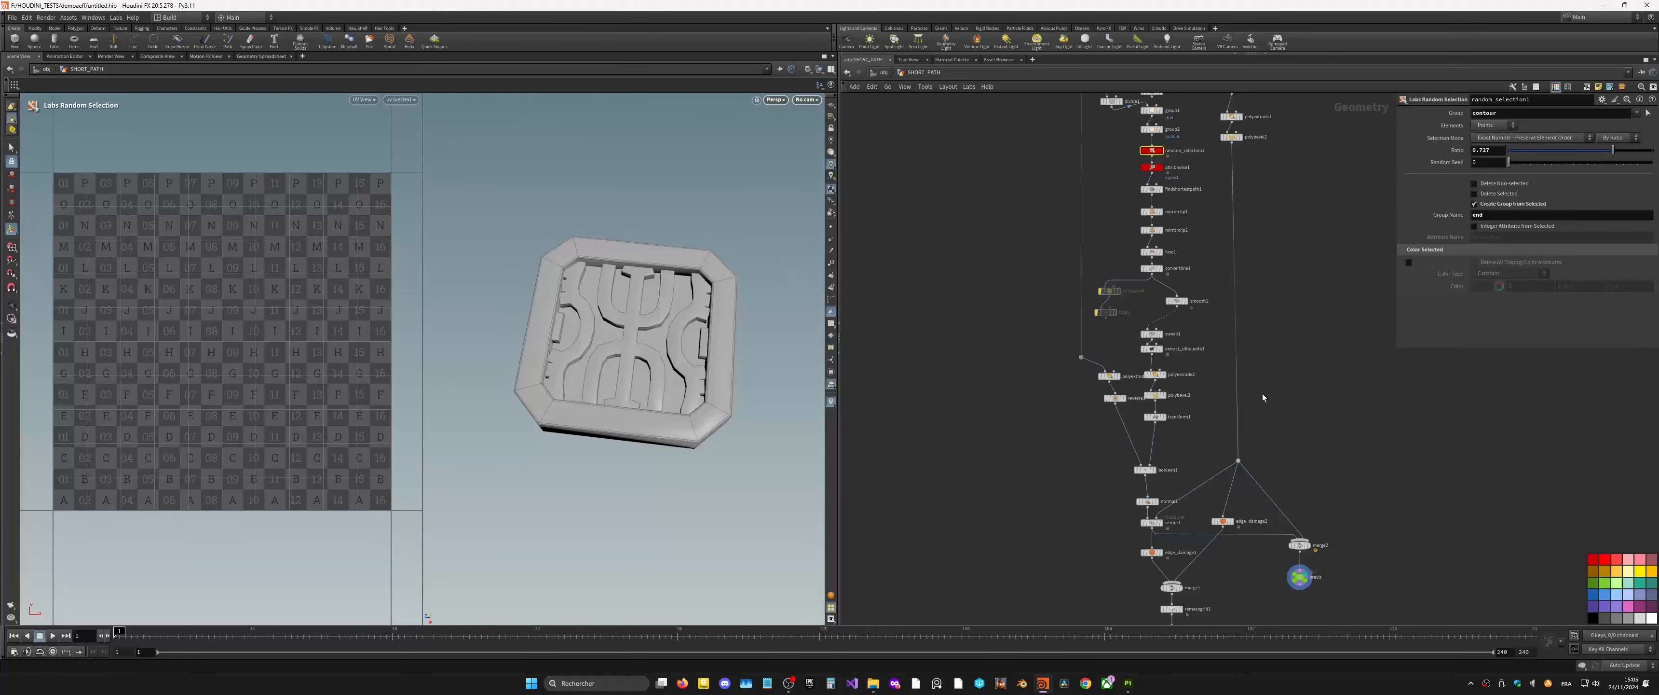
{"action": "middle_click_drag", "start_coordinate": [1334, 483], "coordinate": [1283, 175]}
{"action": "scroll", "coordinate": [1160, 530], "scroll_direction": "up", "scroll_amount": 5}
{"action": "middle_click_drag", "start_coordinate": [1195, 400], "coordinate": [1249, 533]}
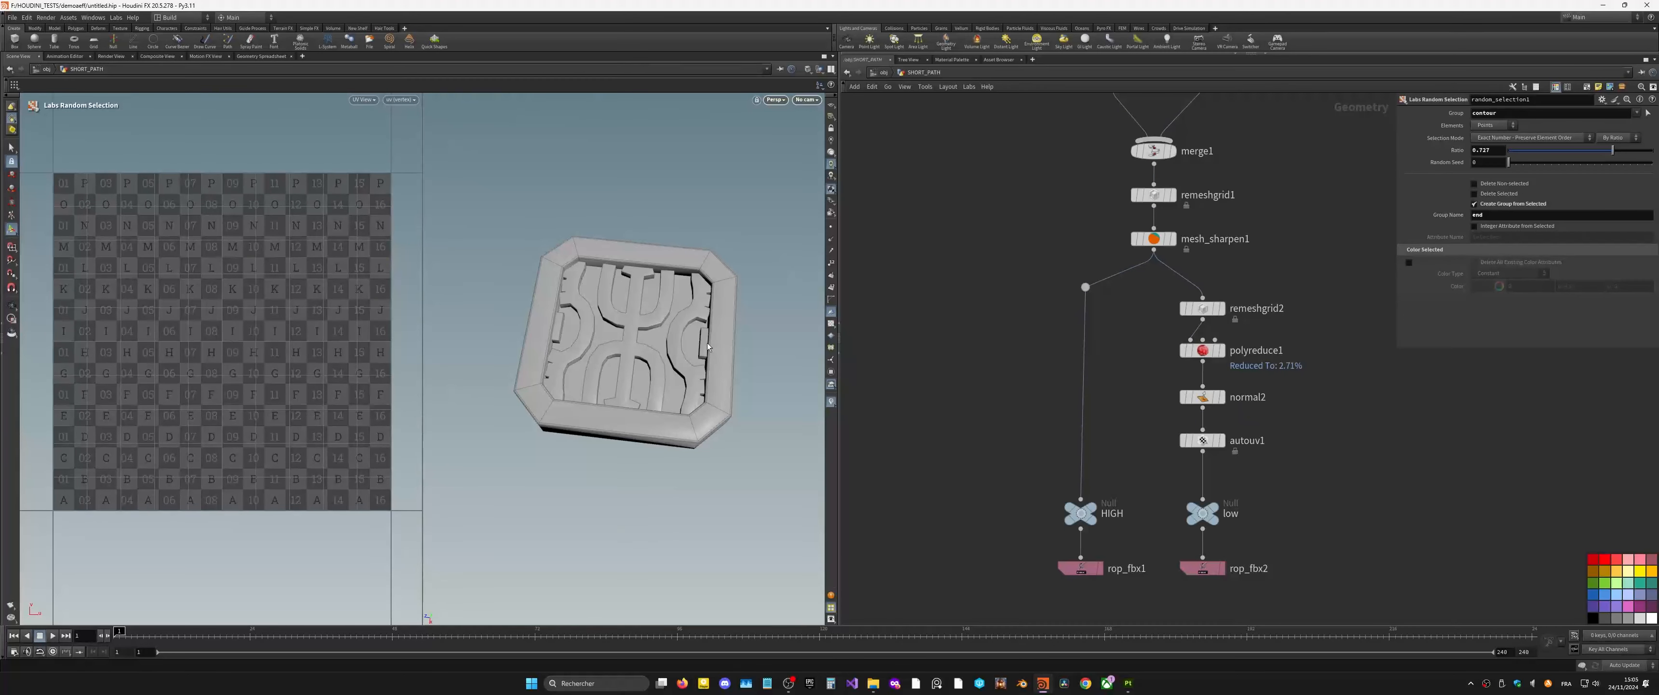
{"action": "scroll", "coordinate": [1224, 493], "scroll_direction": "up", "scroll_amount": 1}
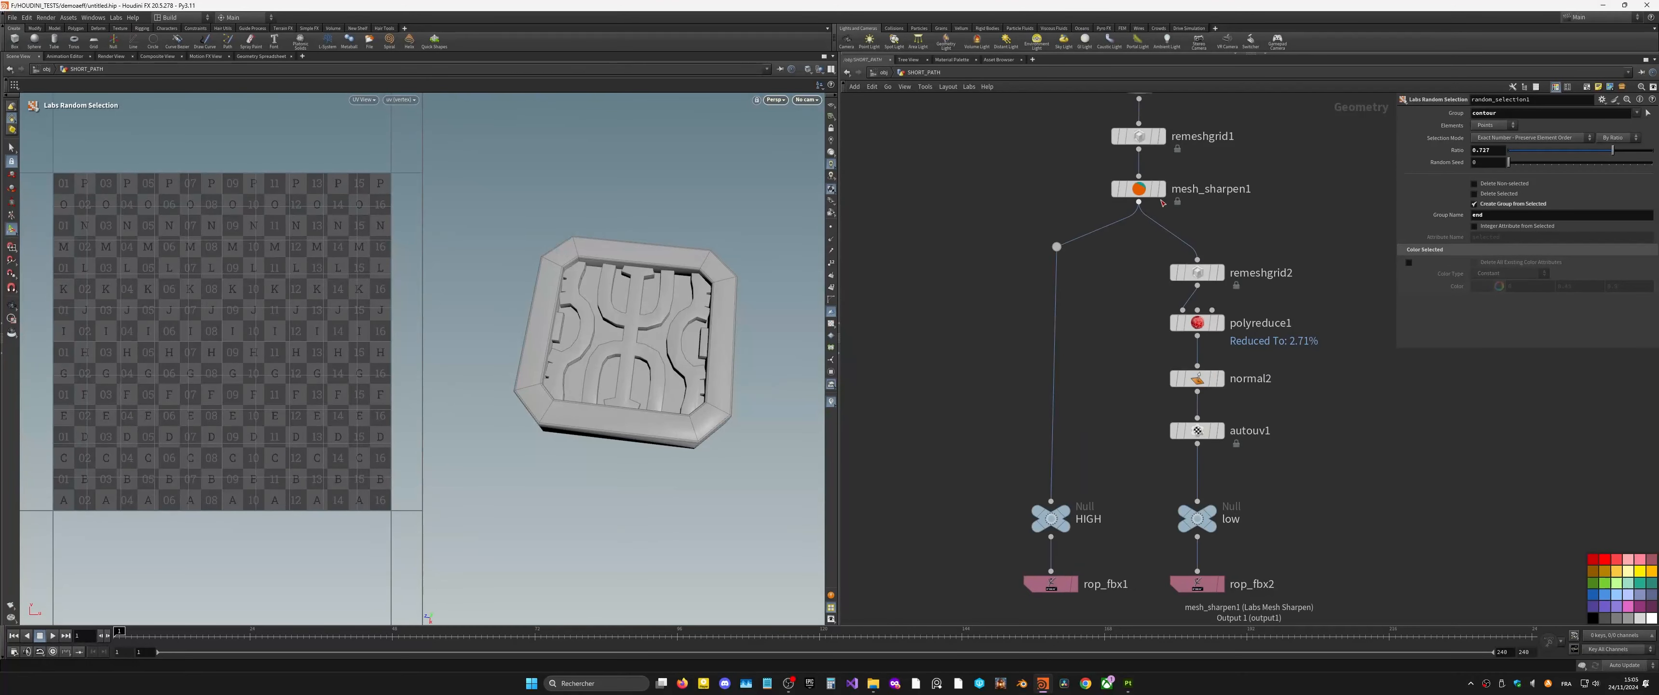
{"action": "mouse_move", "coordinate": [1163, 198]}
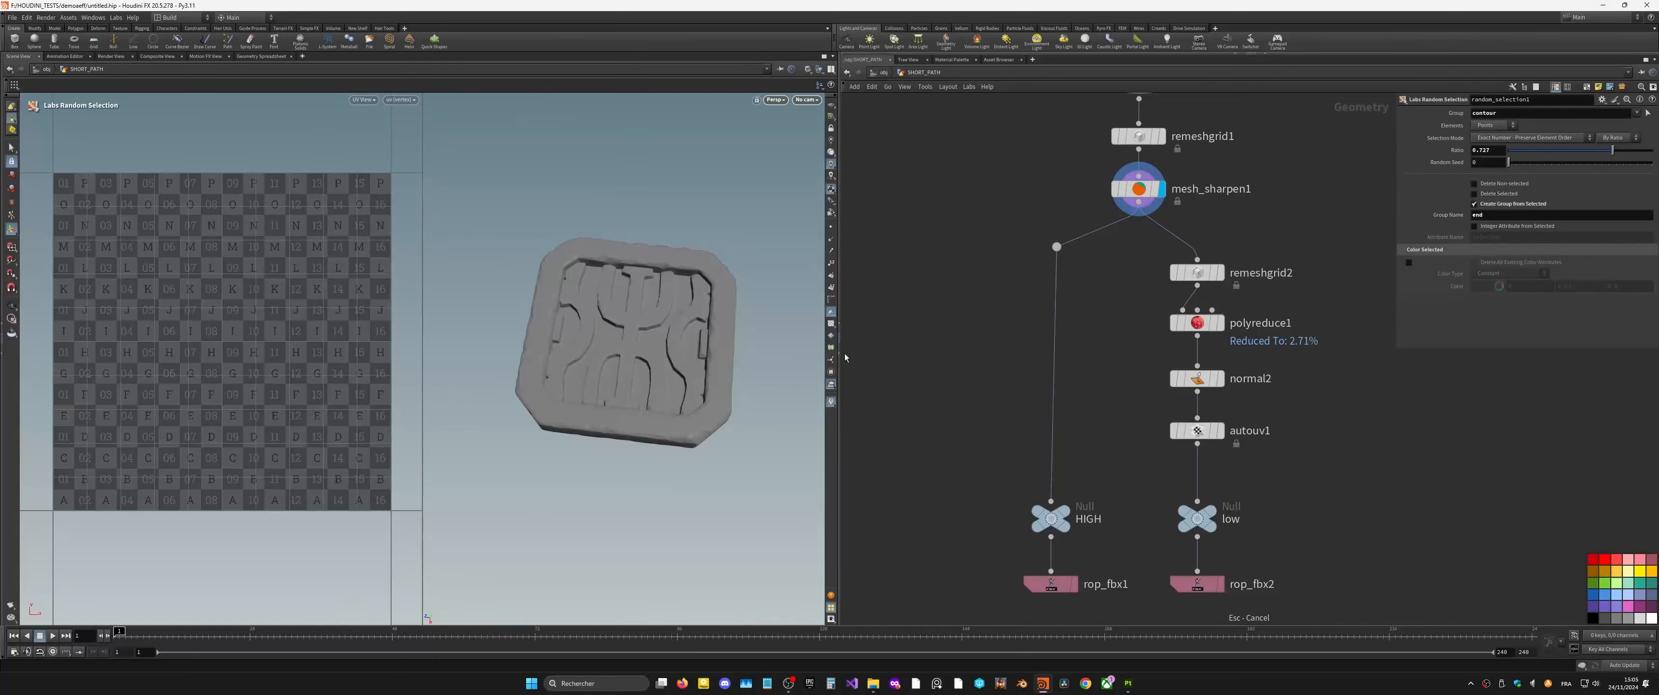
Step: Display the polybevel2 output to inspect the tile's outer frame on its own
{"action": "middle_click_drag", "start_coordinate": [1030, 170], "coordinate": [998, 545]}
{"action": "middle_click_drag", "start_coordinate": [1266, 373], "coordinate": [1133, 657]}
{"action": "scroll", "coordinate": [1143, 354], "scroll_direction": "down", "scroll_amount": 4}
{"action": "middle_click_drag", "start_coordinate": [1145, 234], "coordinate": [1142, 546]}
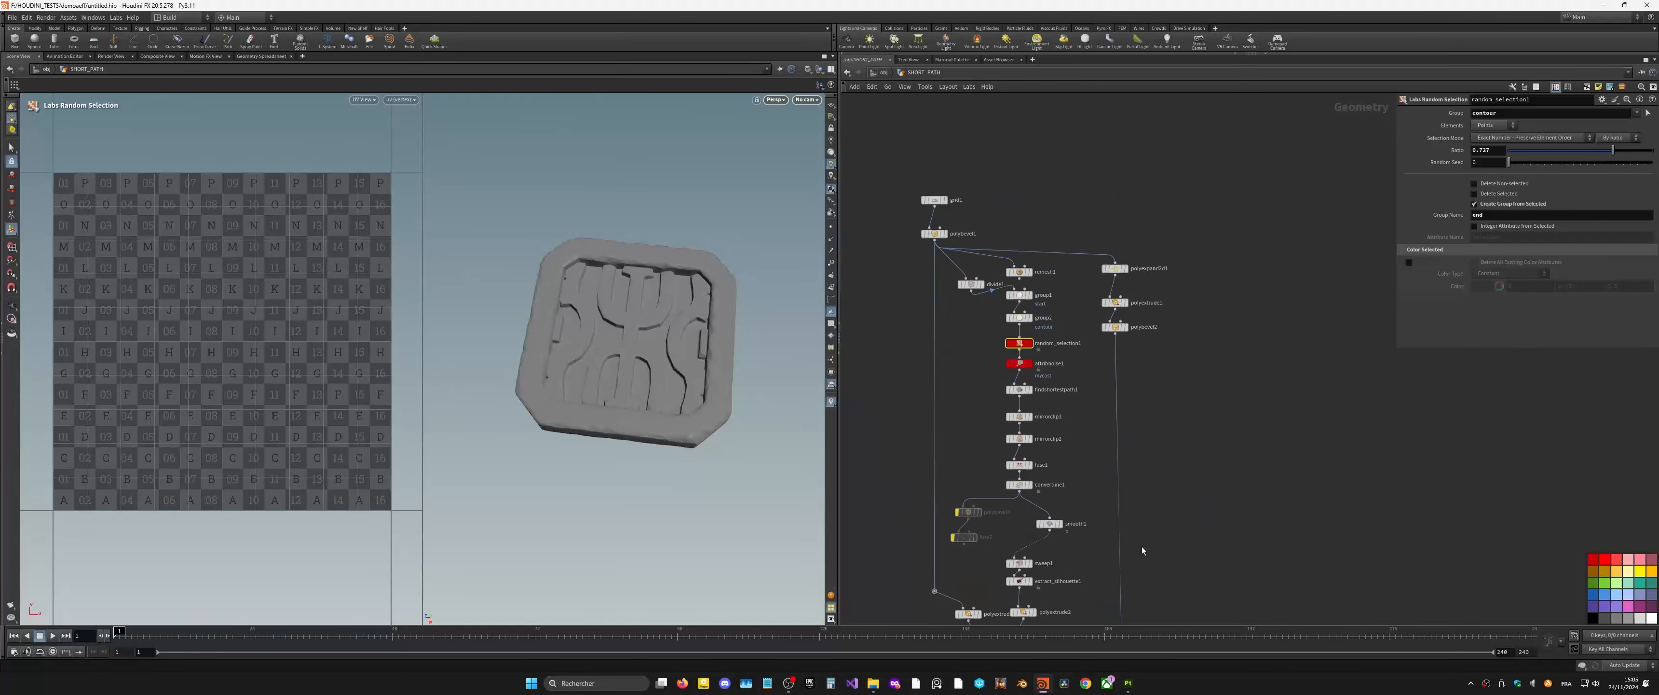
{"action": "left_click", "coordinate": [1124, 326]}
{"action": "right_click_drag", "start_coordinate": [630, 413], "coordinate": [637, 461], "text": "alt"}
{"action": "left_click_drag", "start_coordinate": [638, 461], "coordinate": [699, 386], "text": "alt"}
Step: Display the combined damaged tile at merge1 and remeshgrid1, and inspect its grooves and worn edges
{"action": "middle_click_drag", "start_coordinate": [1093, 583], "coordinate": [1124, 90]}
{"action": "scroll", "coordinate": [1108, 284], "scroll_direction": "up", "scroll_amount": 2}
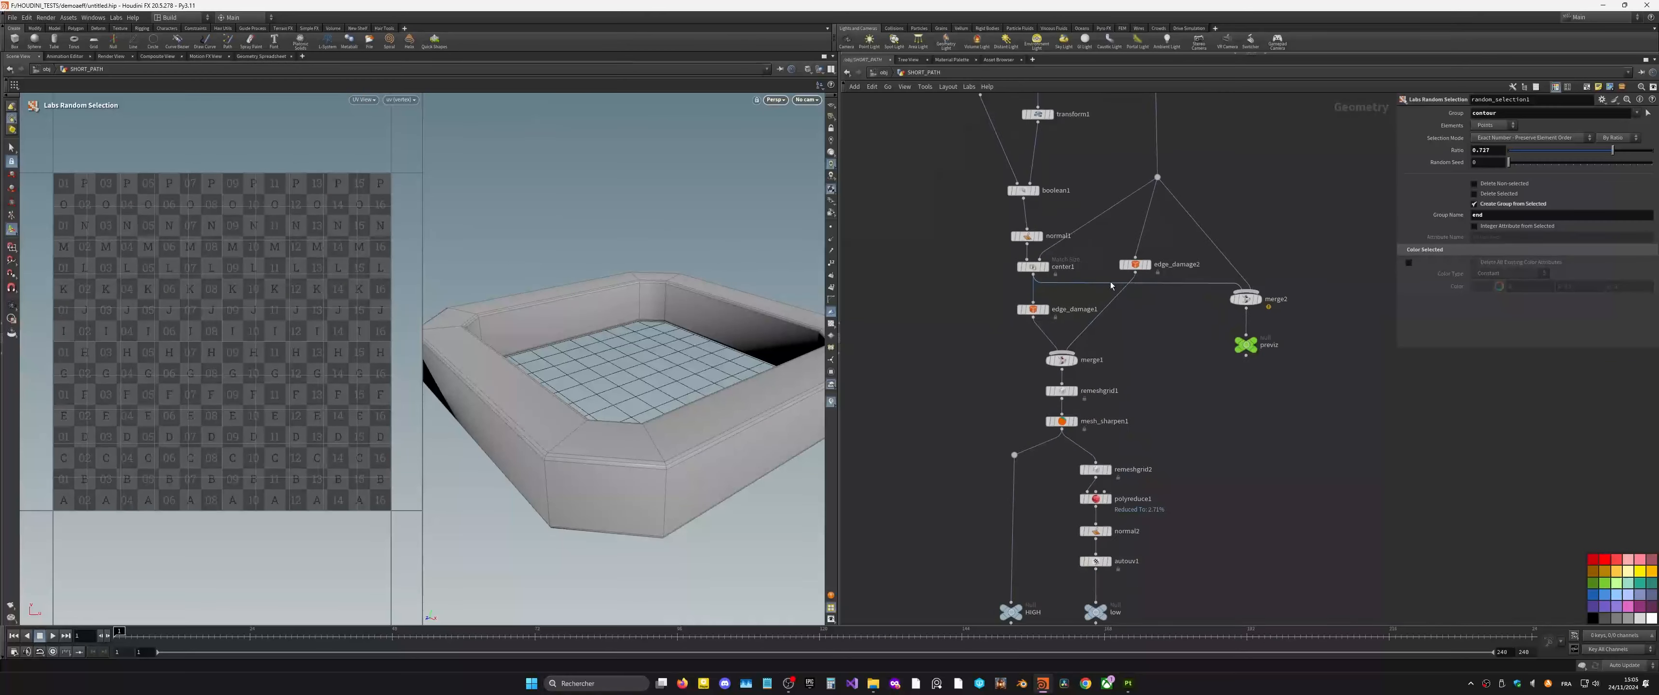
{"action": "left_click", "coordinate": [1069, 376]}
{"action": "left_click_drag", "start_coordinate": [628, 353], "coordinate": [640, 409], "text": "alt"}
Step: Insert an RBD Material Fracture node on the wire below polybevel2 and display the fractured frame
{"action": "mouse_move", "coordinate": [1199, 139]}
{"action": "middle_mouse_down"}
{"action": "mouse_move", "coordinate": [1177, 475]}
{"action": "mouse_move", "coordinate": [1147, 406]}
{"action": "middle_mouse_up"}
{"action": "scroll", "coordinate": [1147, 406], "scroll_direction": "down", "scroll_amount": 3}
{"action": "middle_click_drag", "start_coordinate": [1039, 480], "coordinate": [1025, 366]}
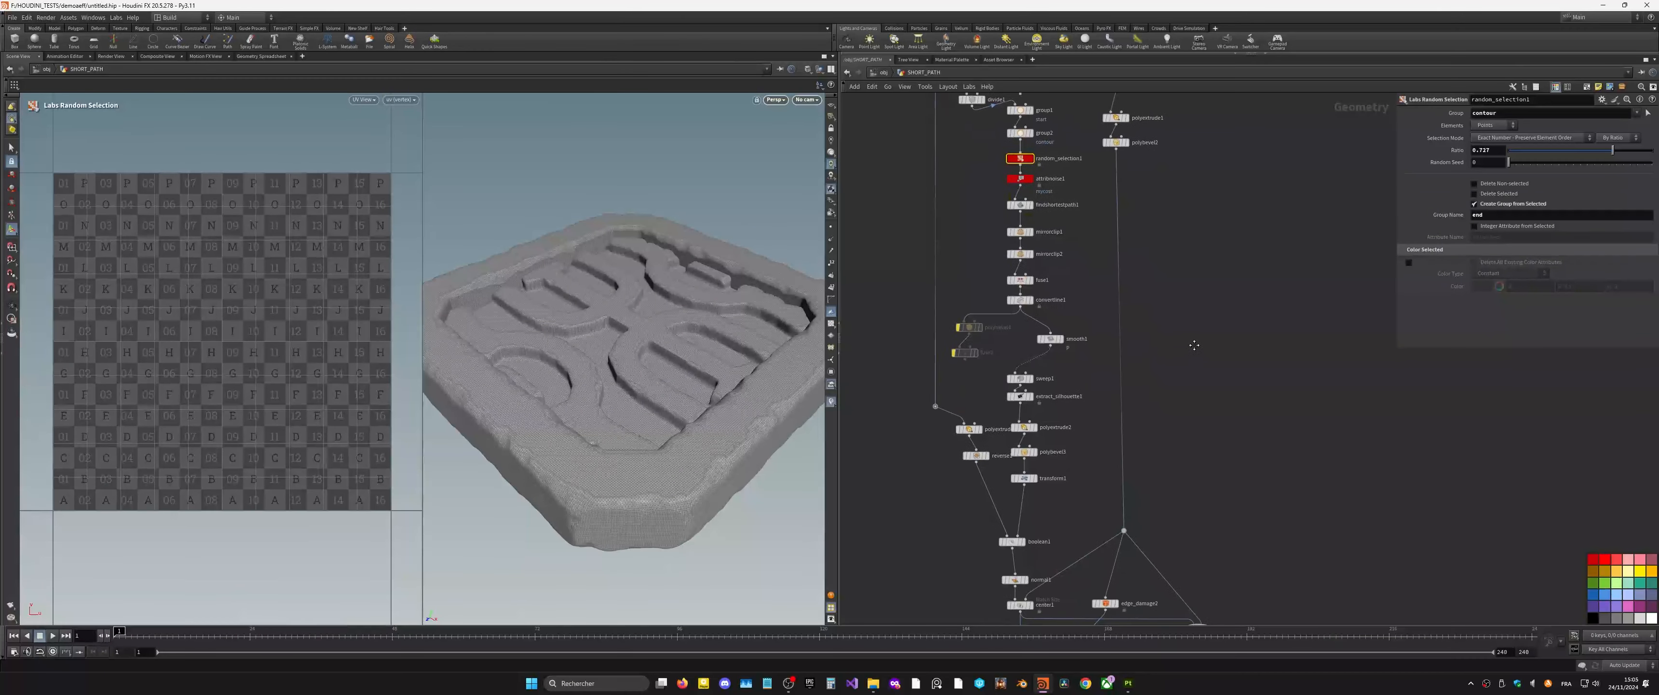
{"action": "key", "text": "Tab"}
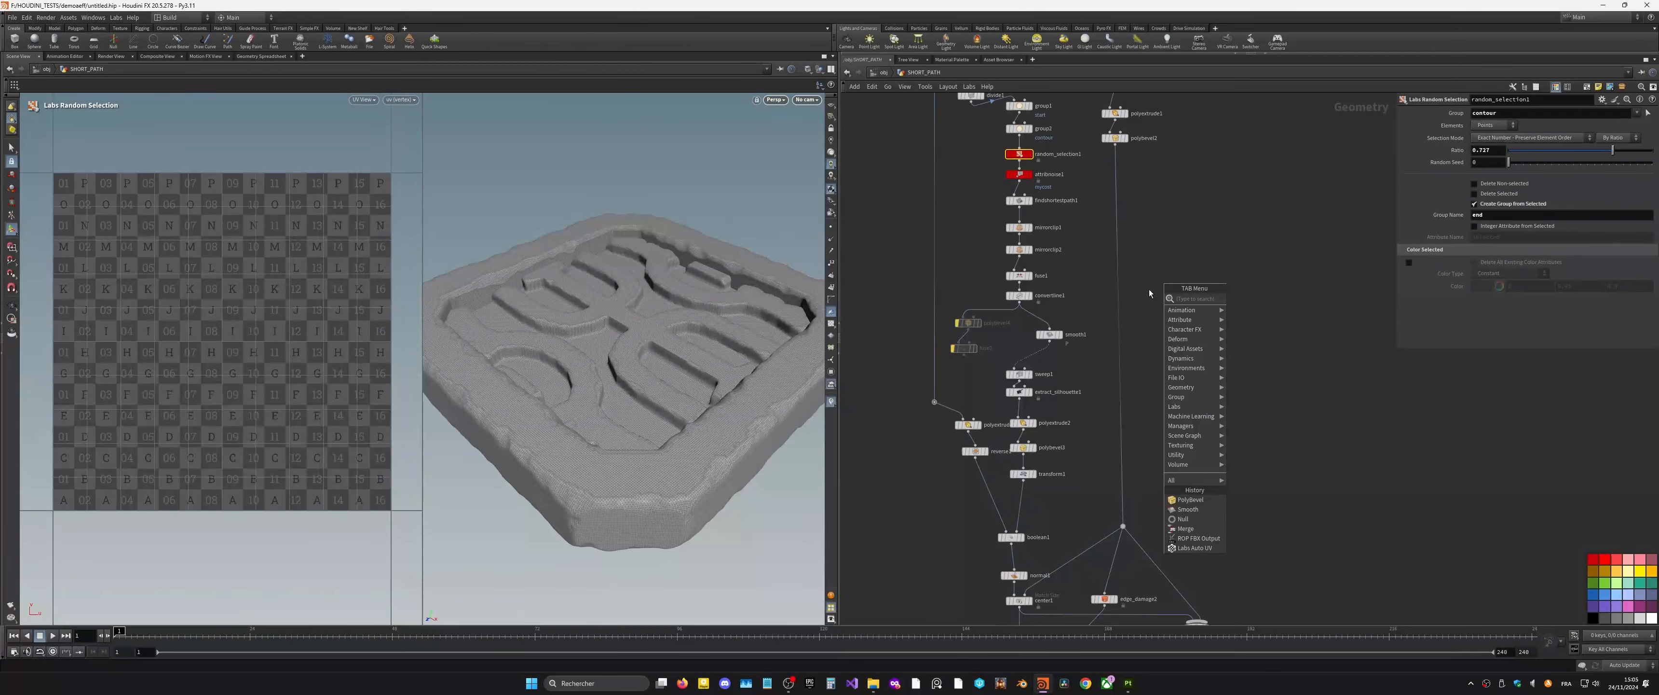
{"action": "type", "text": "mater"}
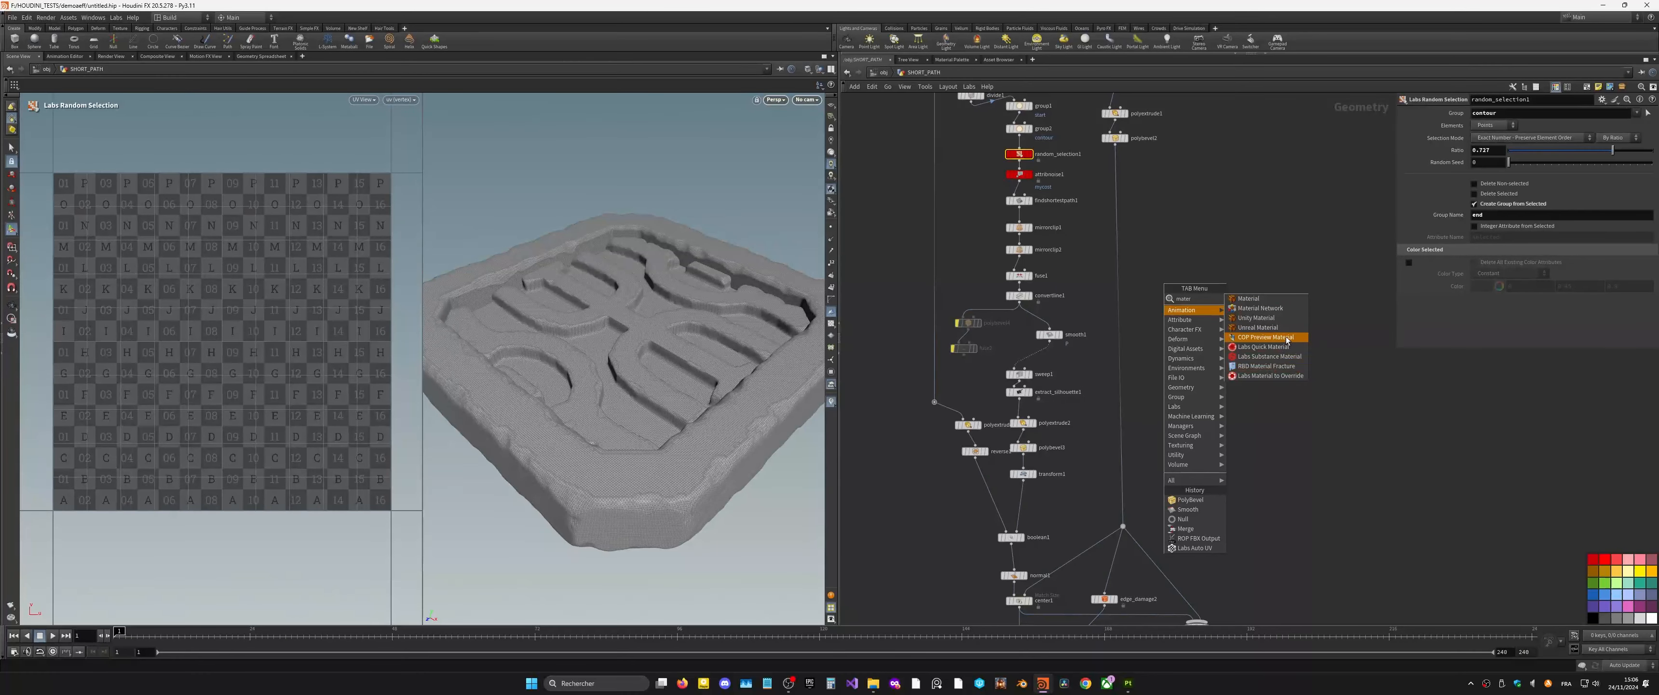
{"action": "left_click", "coordinate": [1282, 366]}
{"action": "left_click", "coordinate": [1129, 278]}
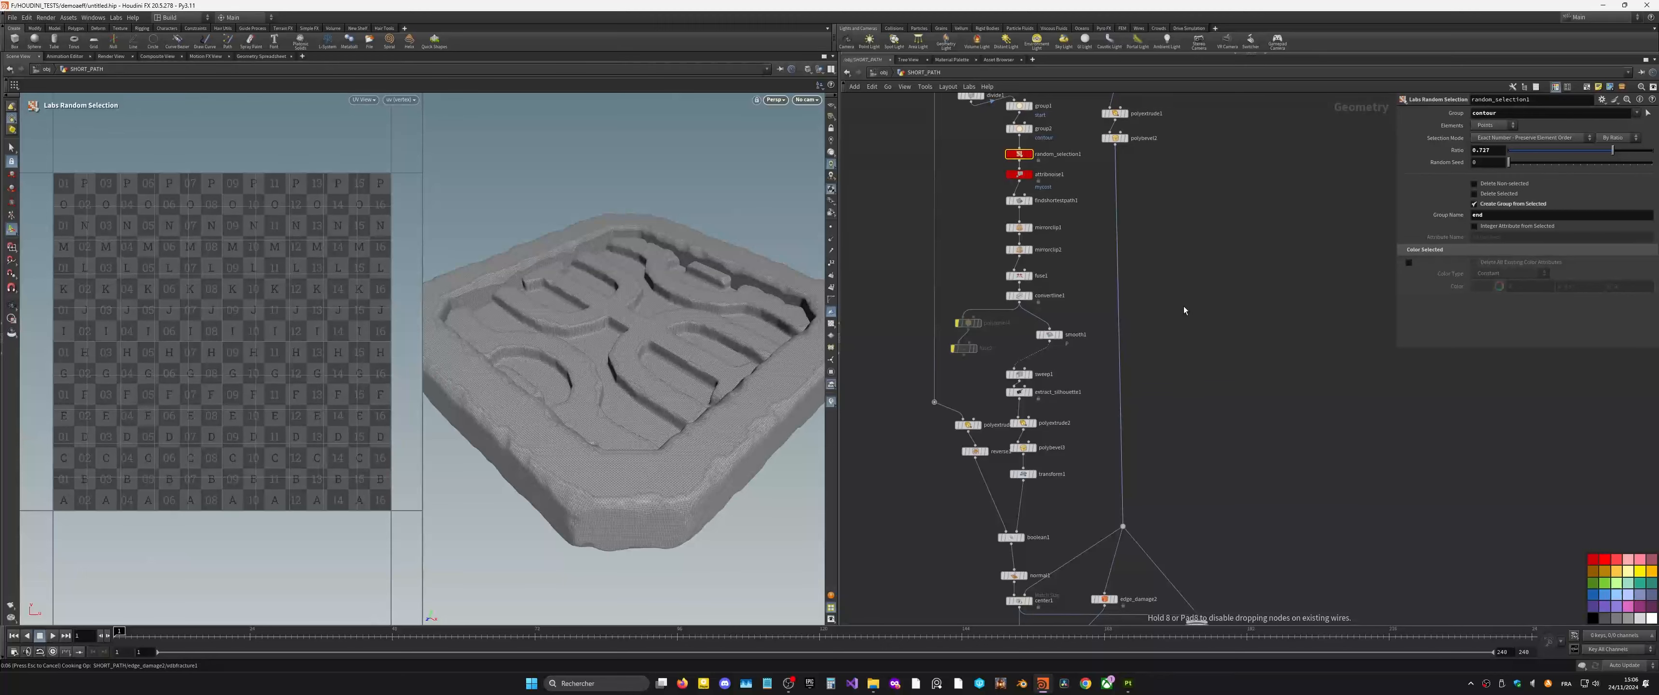
{"action": "left_click_drag", "start_coordinate": [1121, 278], "coordinate": [1145, 302]}
{"action": "left_click", "coordinate": [1153, 300]}
{"action": "left_click_drag", "start_coordinate": [567, 405], "coordinate": [592, 382], "text": "alt"}
{"action": "right_click_drag", "start_coordinate": [593, 382], "coordinate": [506, 388], "text": "alt"}
{"action": "key", "text": "Return"}
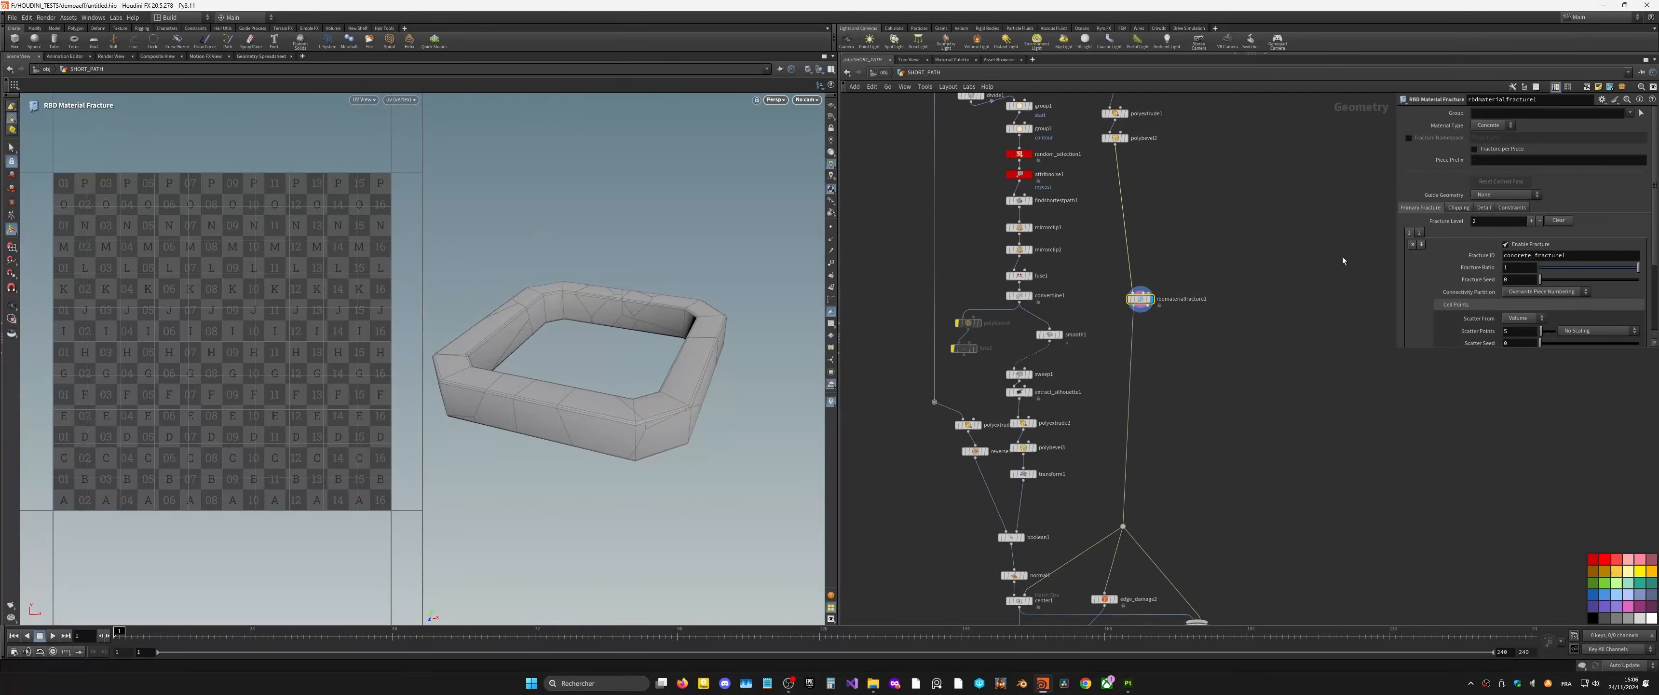
Step: Visualize the name primitive attribute of rbdmaterialfracture1 so each fractured piece gets its own colour
{"action": "left_click", "coordinate": [832, 401]}
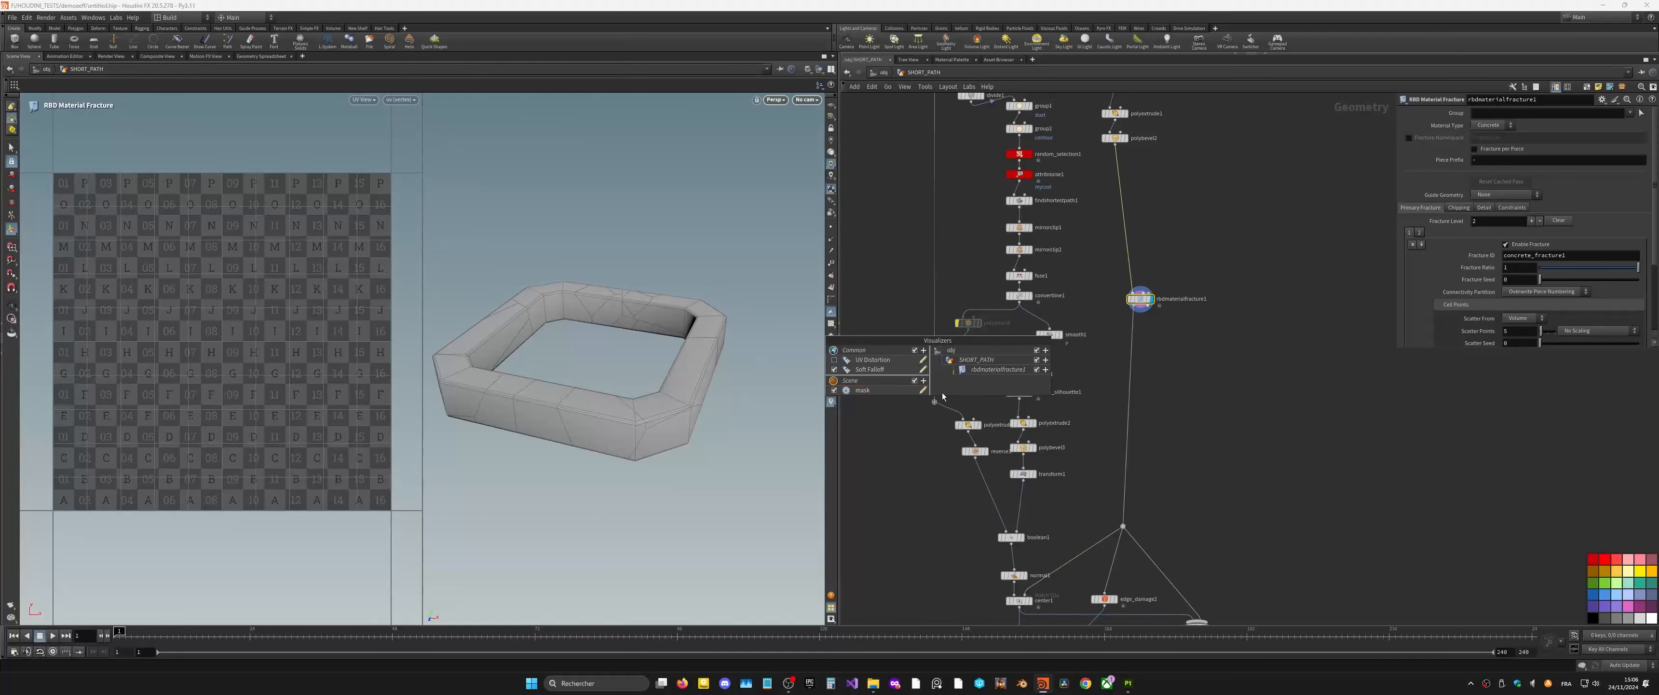
{"action": "middle_click", "coordinate": [1141, 305]}
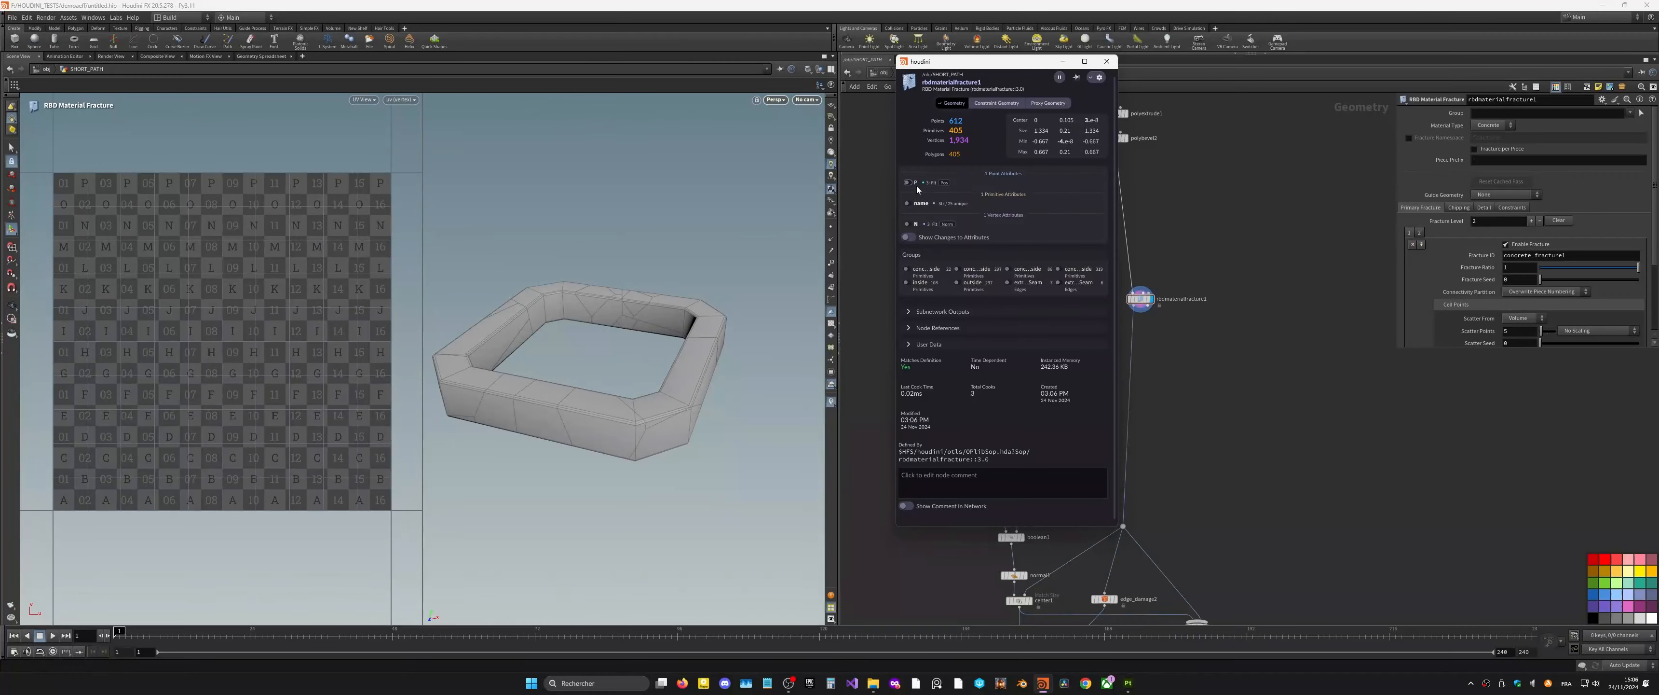
{"action": "left_click", "coordinate": [910, 204]}
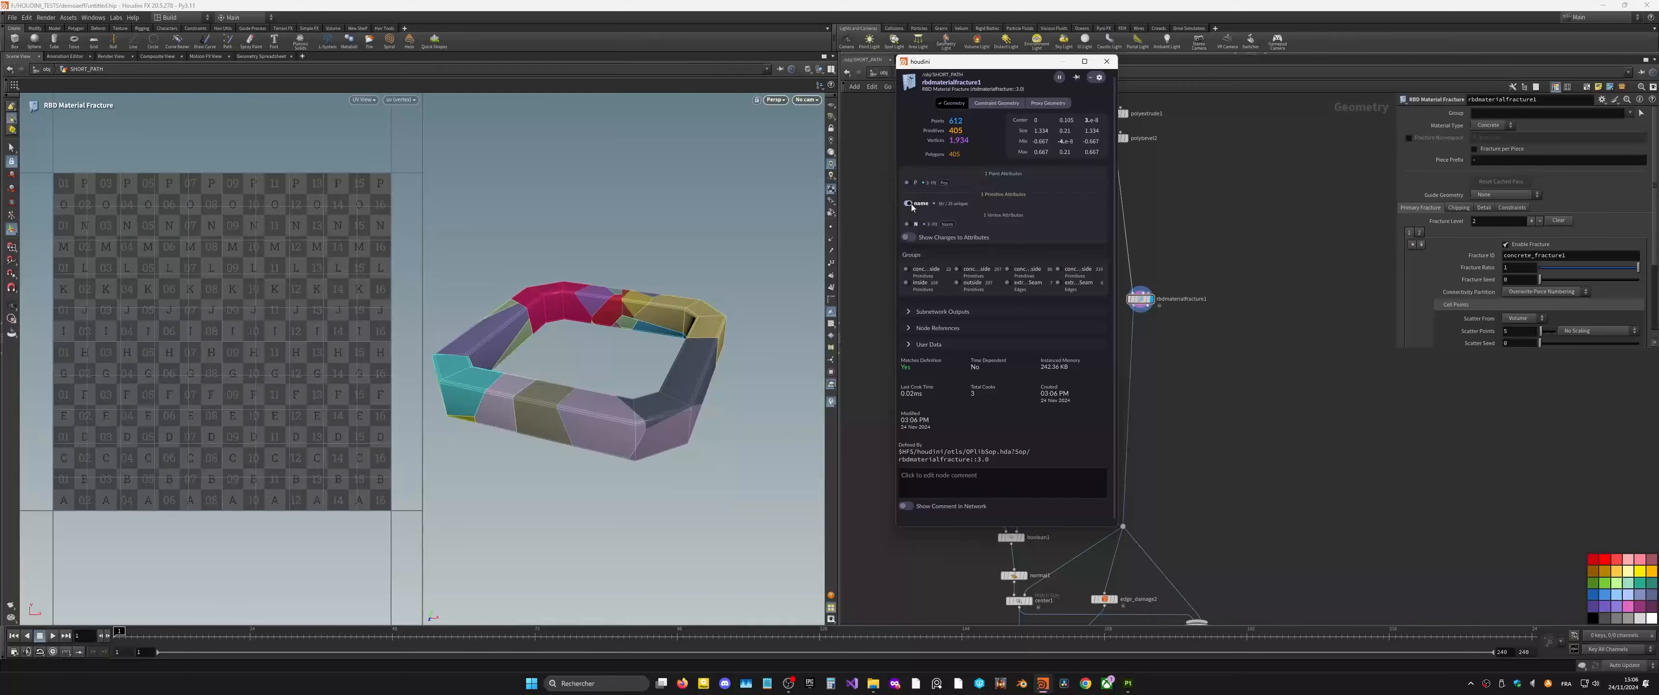
{"action": "left_click_drag", "start_coordinate": [1048, 61], "coordinate": [215, 500]}
{"action": "left_click_drag", "start_coordinate": [583, 367], "coordinate": [647, 359], "text": "alt"}
{"action": "key", "text": "Return"}
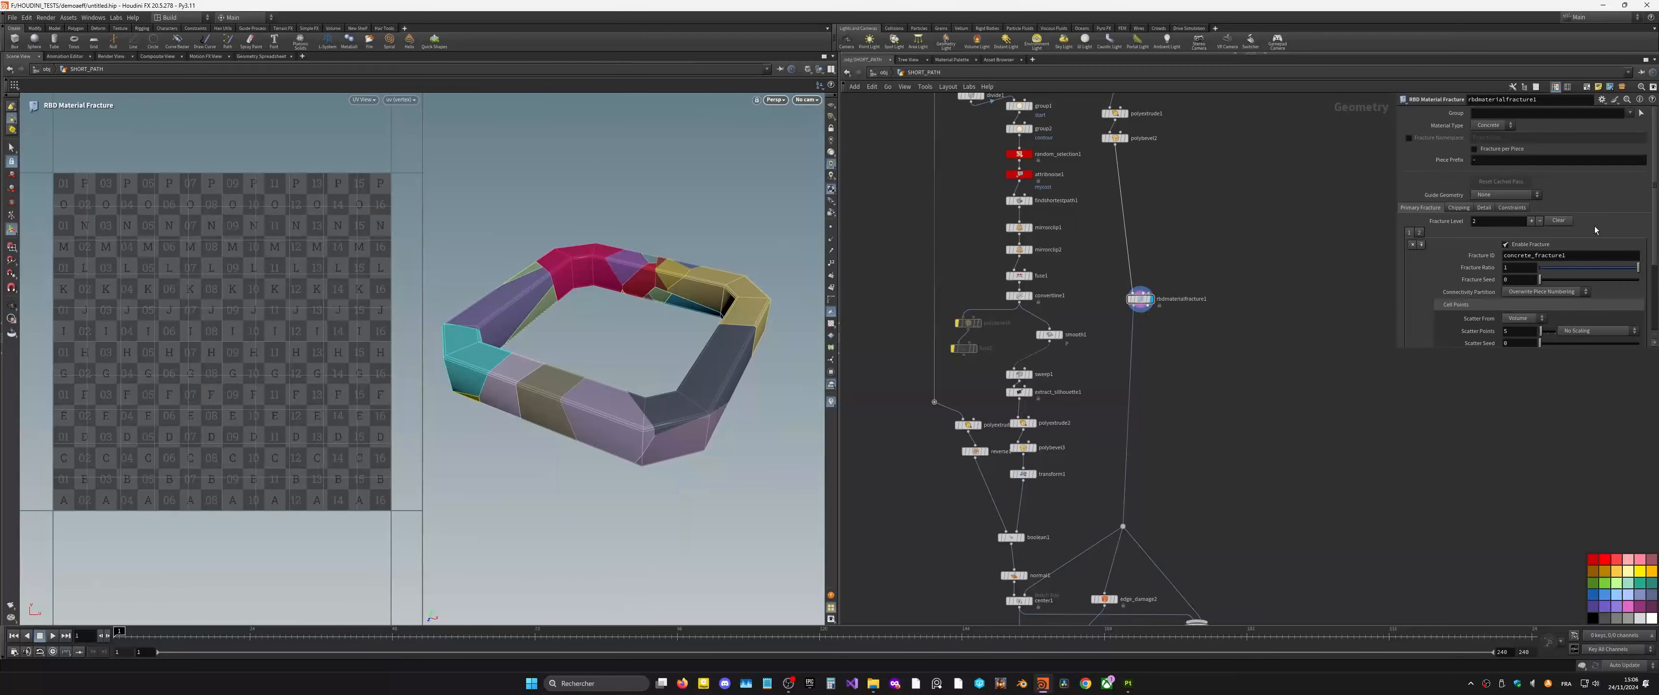
Step: Reduce rbdmaterialfracture1 to 1 fracture level, then enable its edge detail and adjust the noise height
{"action": "left_click", "coordinate": [1413, 245]}
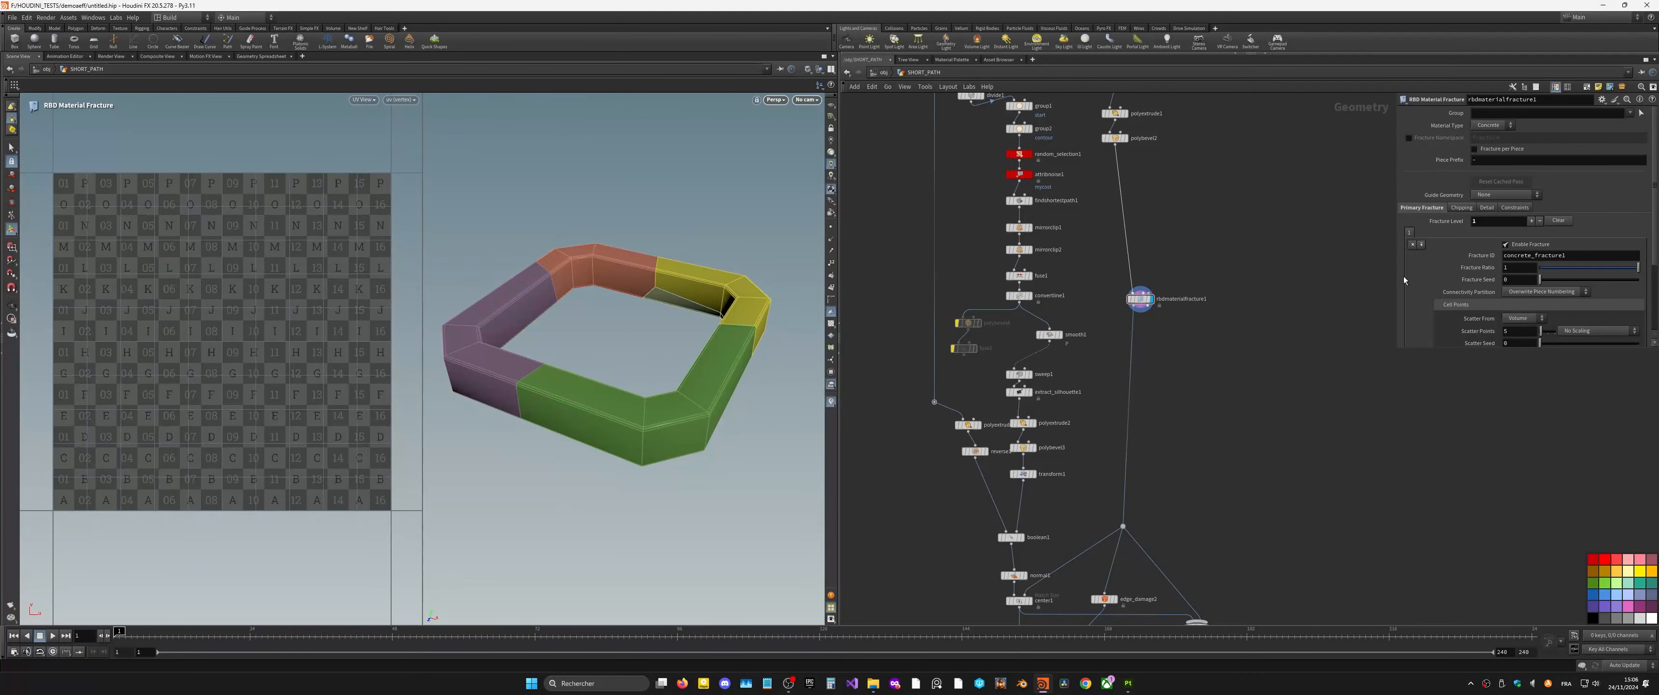
{"action": "left_click", "coordinate": [1486, 208]}
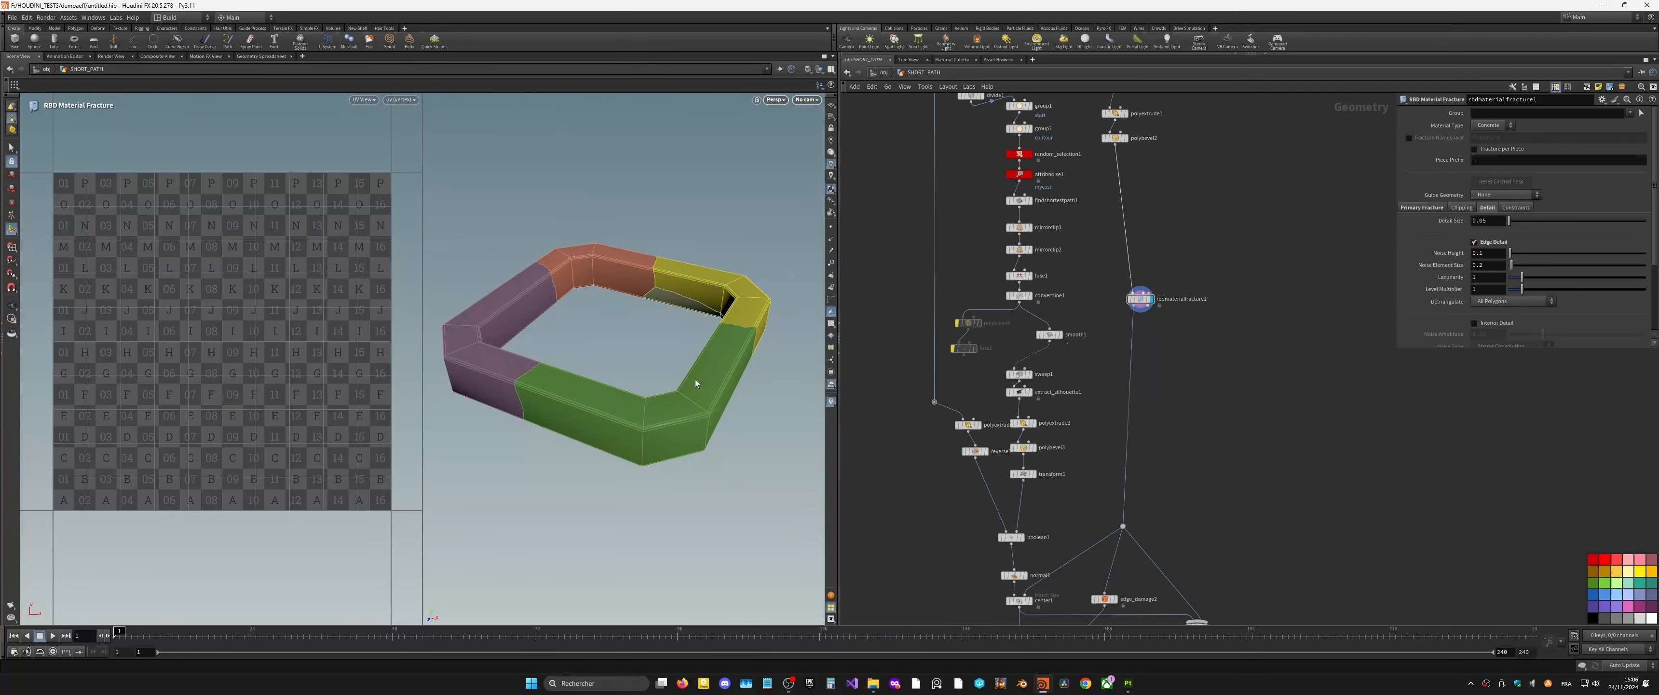
{"action": "middle_click_drag", "start_coordinate": [1491, 288], "coordinate": [1500, 280]}
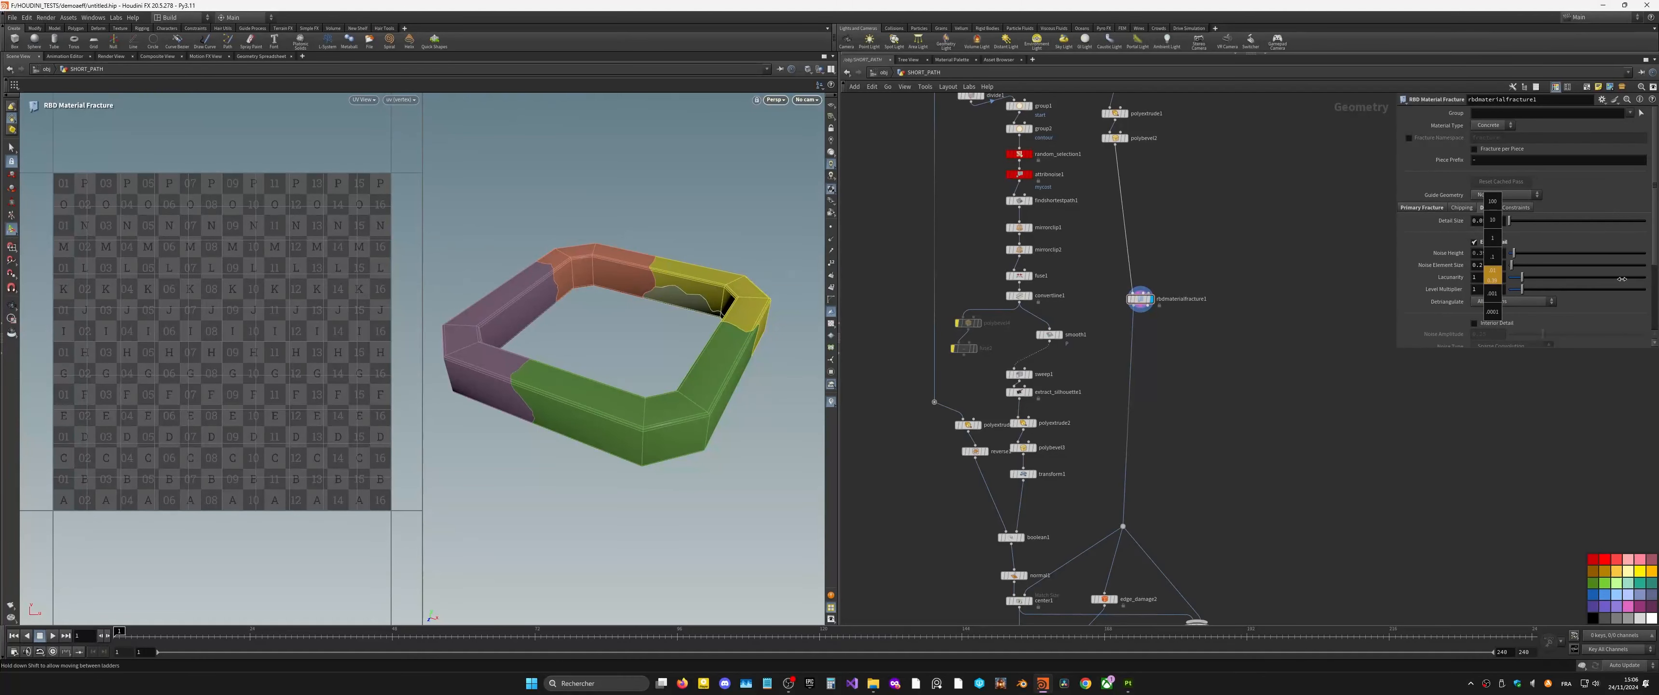
{"action": "middle_click_drag", "start_coordinate": [1622, 278], "coordinate": [1622, 278]}
{"action": "left_click_drag", "start_coordinate": [624, 368], "coordinate": [637, 393], "text": "alt"}
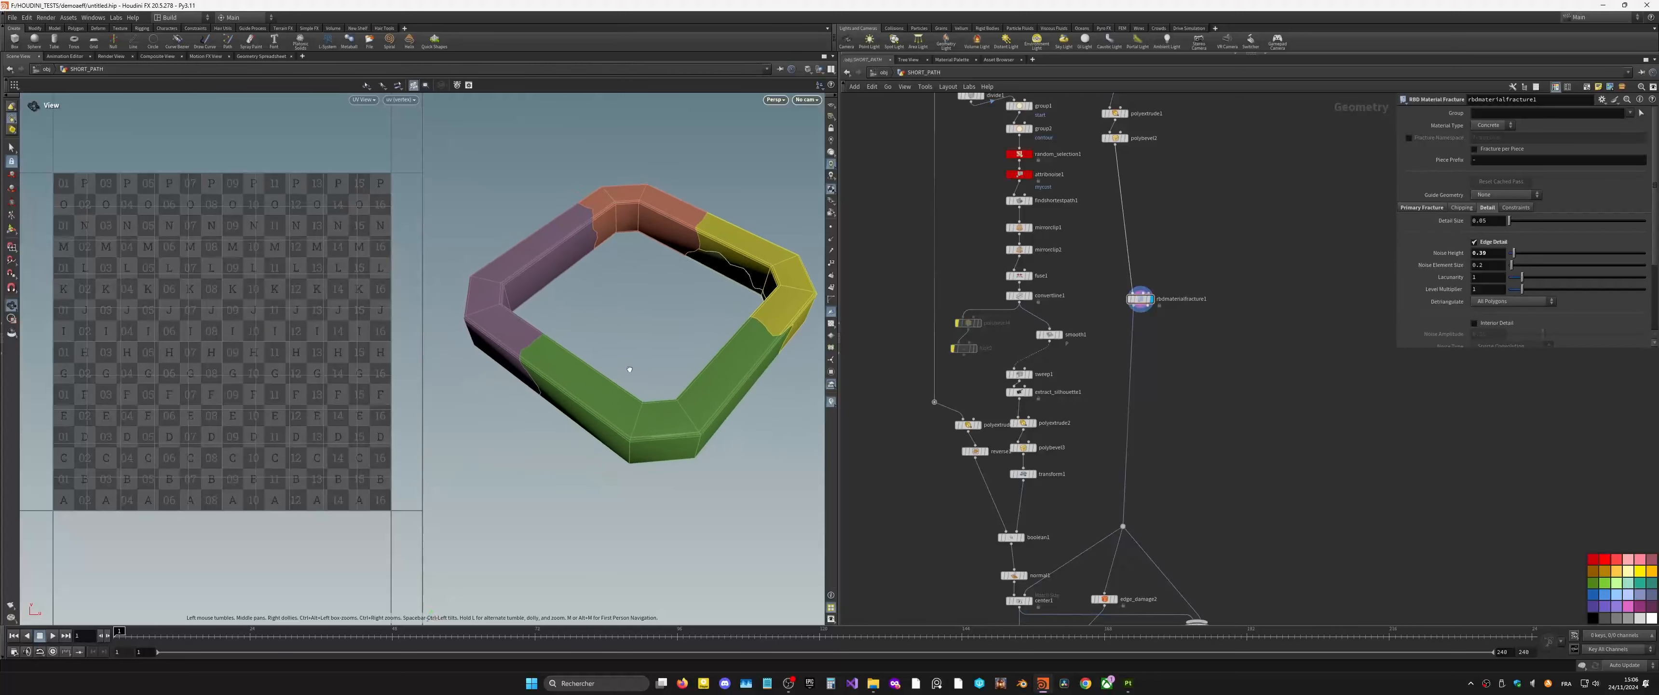
Step: Add a For-Each Connected Piece loop fed by rbdmaterialfracture1 and display the single piece at foreach_begin1
{"action": "scroll", "coordinate": [1174, 327], "scroll_direction": "up", "scroll_amount": 3}
{"action": "key", "text": "Tab"}
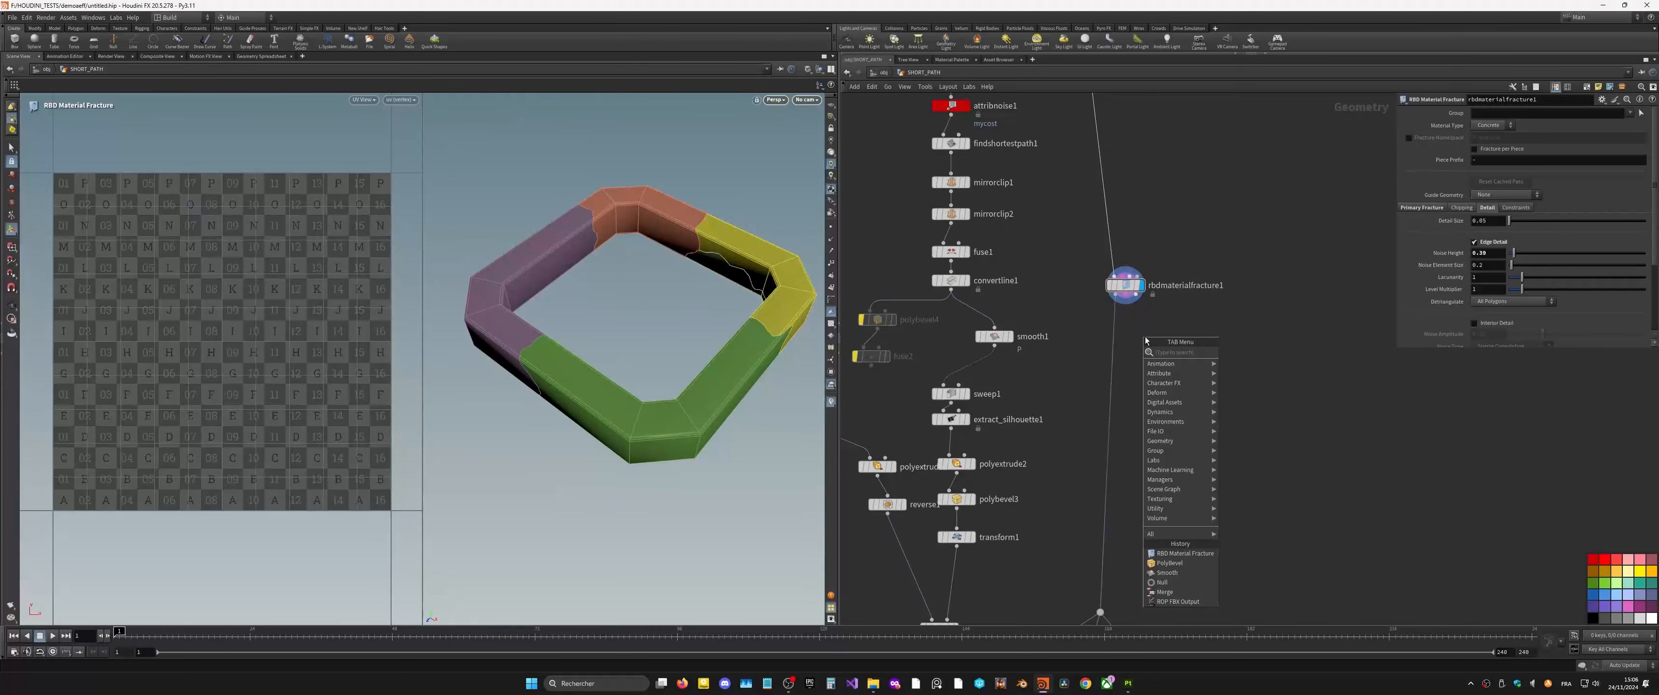
{"action": "type", "text": "uv"}
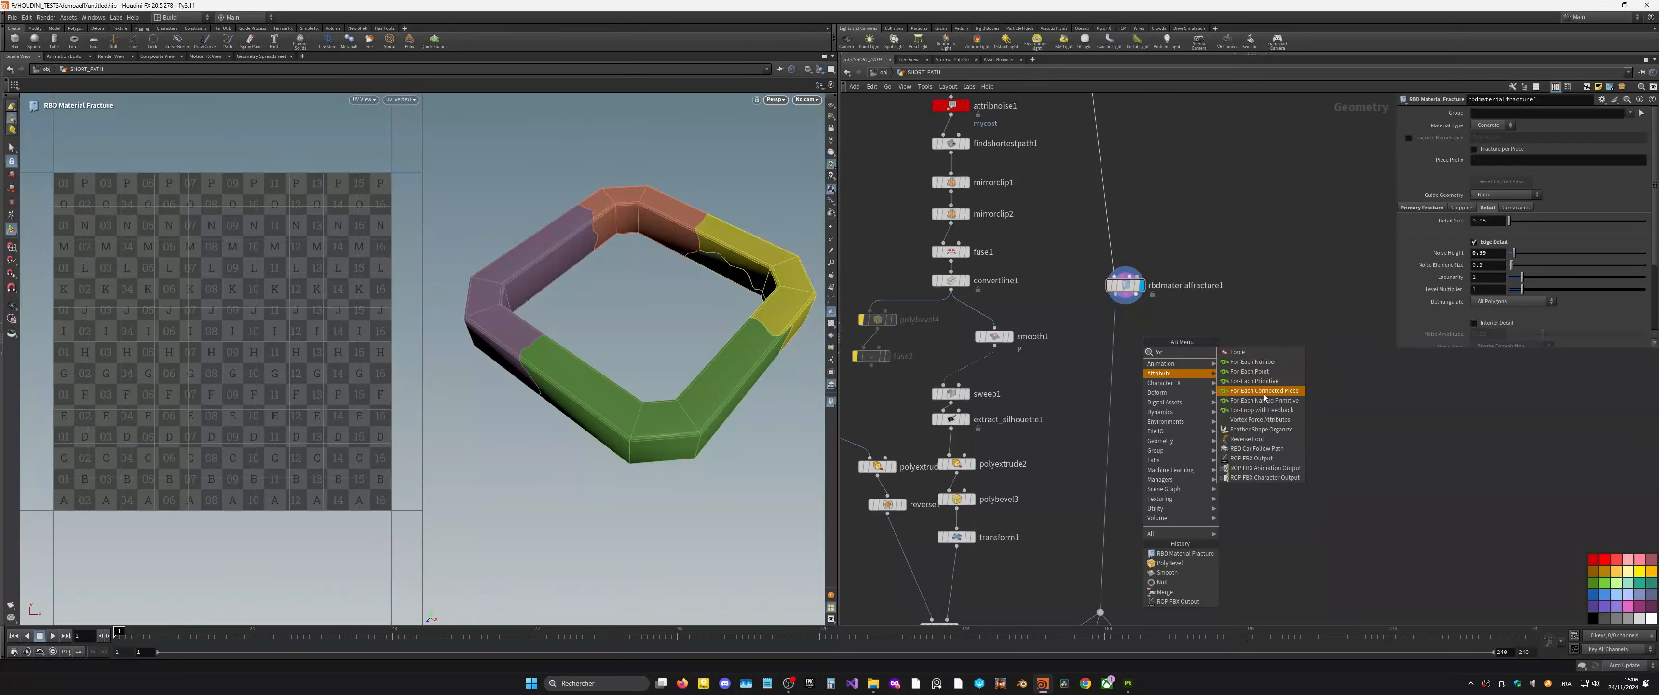
{"action": "left_click", "coordinate": [1260, 390]}
{"action": "left_click", "coordinate": [1196, 378]}
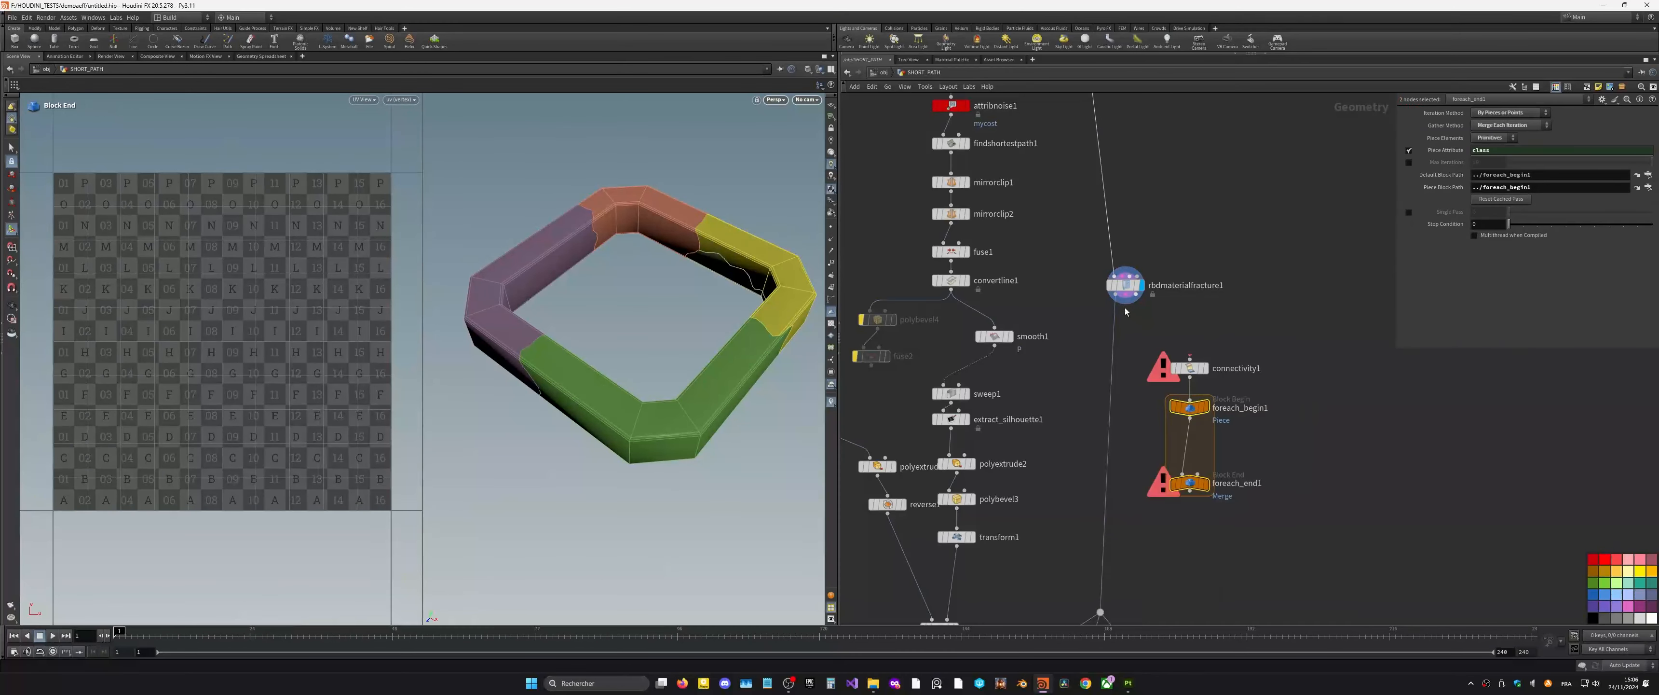
{"action": "left_click", "coordinate": [1206, 407]}
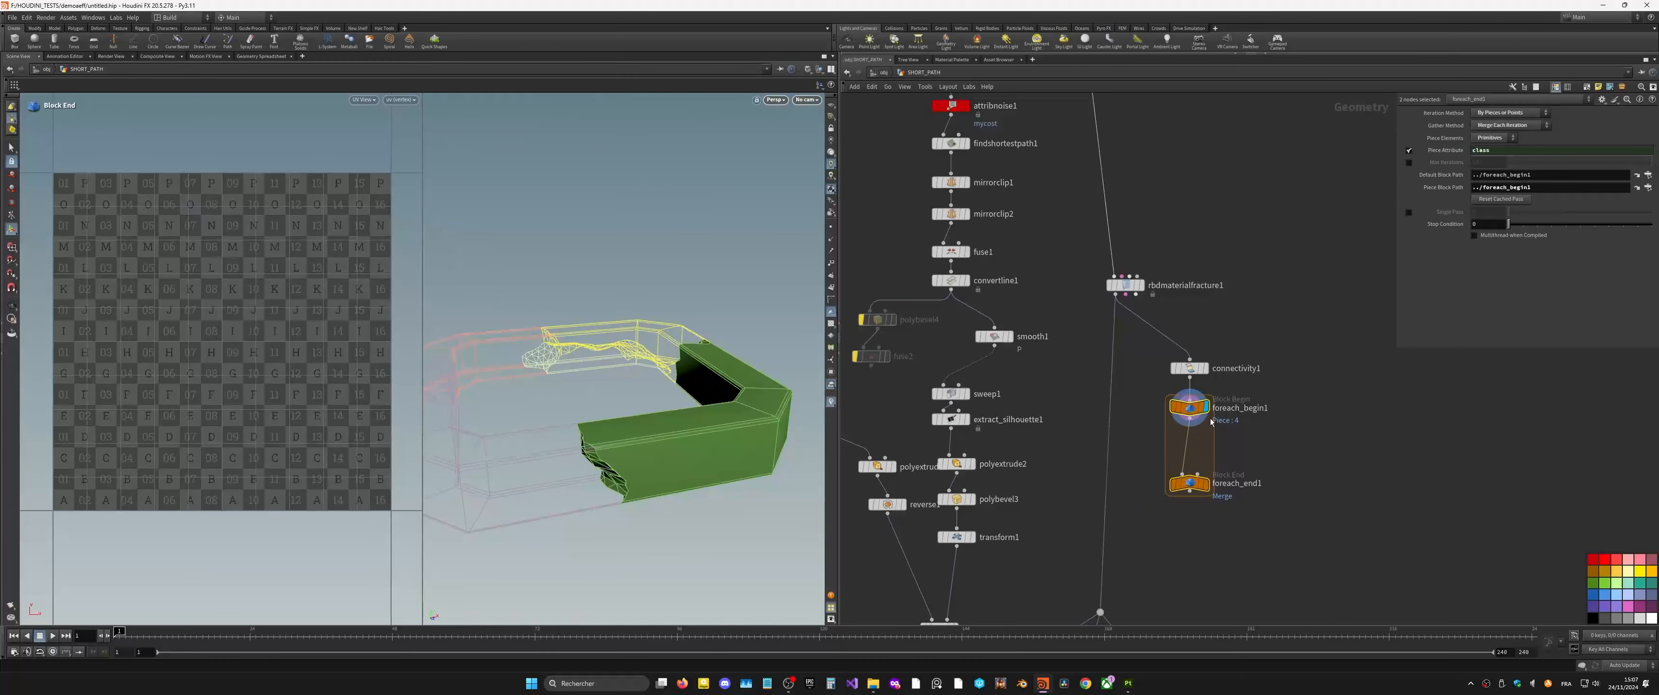
{"action": "left_click", "coordinate": [1196, 411]}
Step: Move polybevel2 into the loop between foreach_begin1 and foreach_end1, and display the loop's end output
{"action": "left_click_drag", "start_coordinate": [728, 393], "coordinate": [726, 433], "text": "alt"}
{"action": "scroll", "coordinate": [1143, 387], "scroll_direction": "down", "scroll_amount": 3}
{"action": "mouse_move", "coordinate": [1143, 332]}
{"action": "left_click_drag", "start_coordinate": [1106, 155], "coordinate": [1176, 437]}
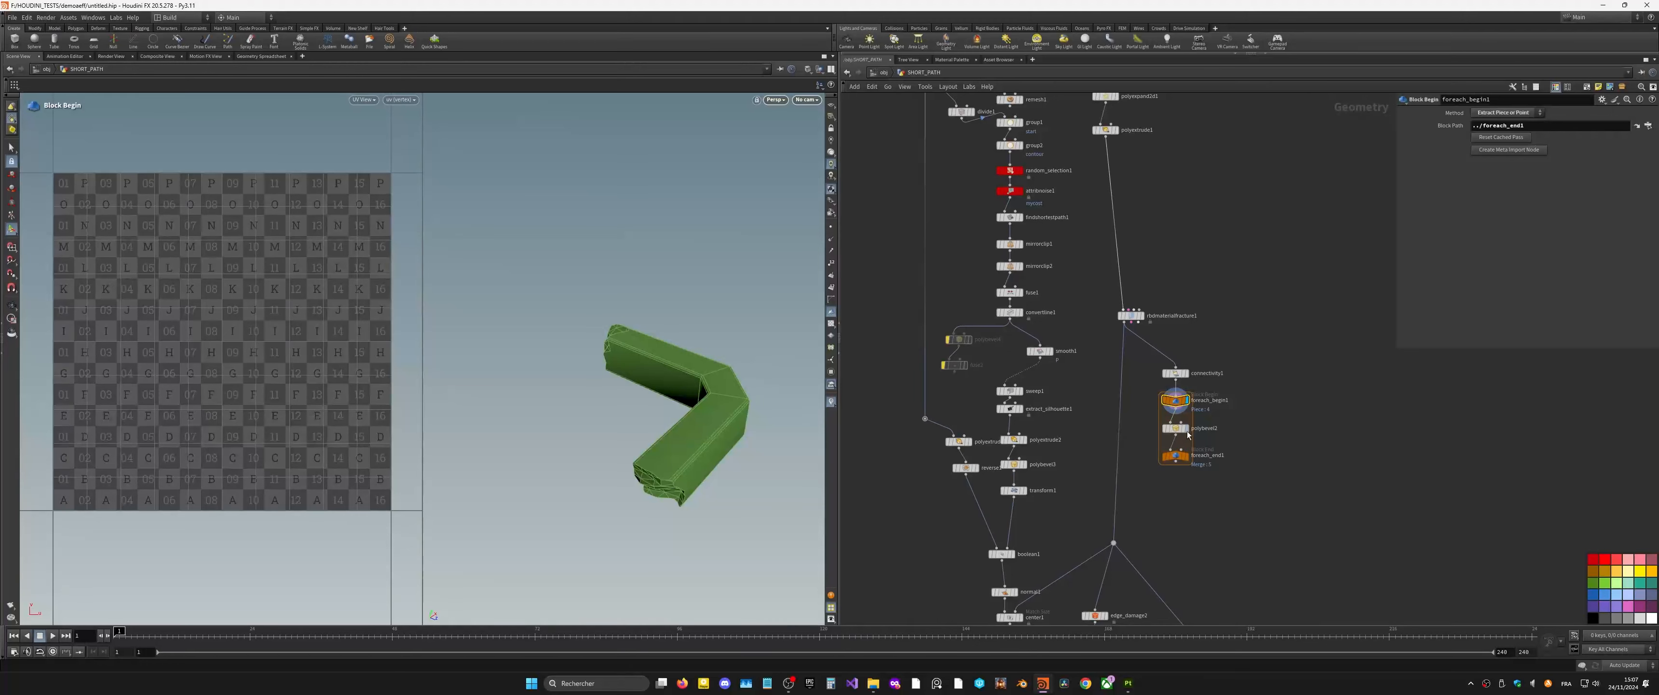
{"action": "left_click", "coordinate": [1176, 430]}
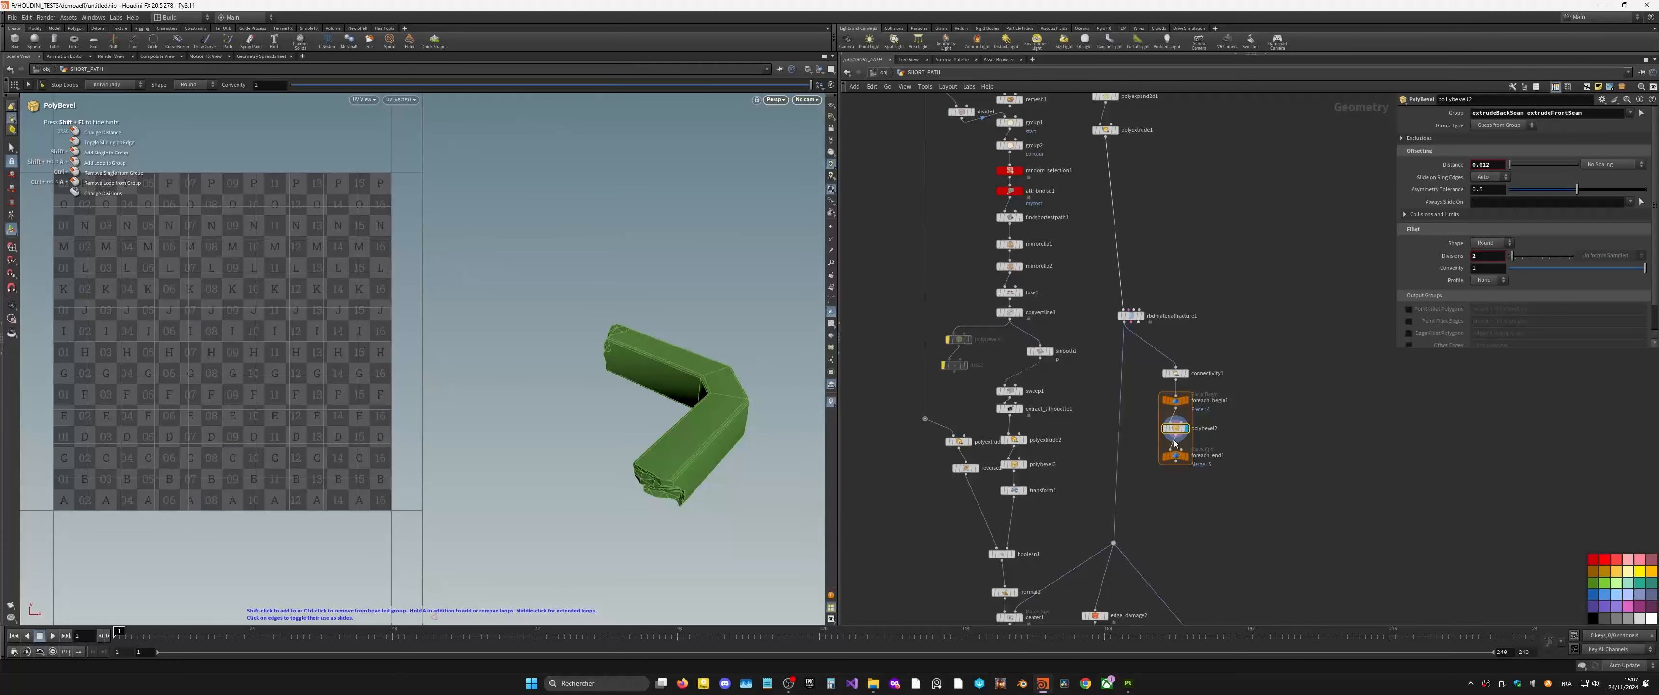
{"action": "left_click", "coordinate": [1189, 459]}
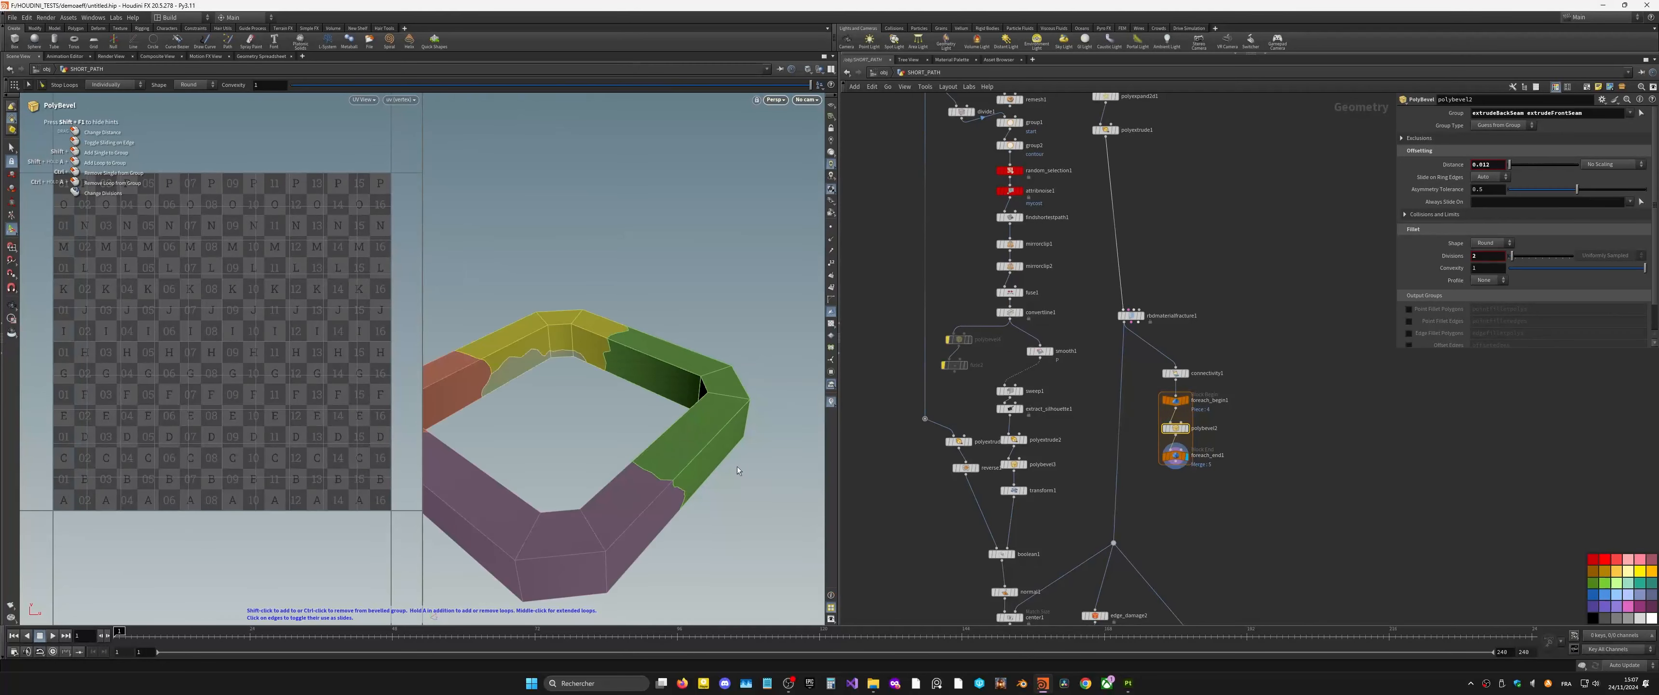
Step: Clear the extrude seam groups from polybevel2's group so the bevel applies to every edge of each piece
{"action": "scroll", "coordinate": [684, 461], "scroll_direction": "up", "scroll_amount": 3}
{"action": "key", "text": "Return"}
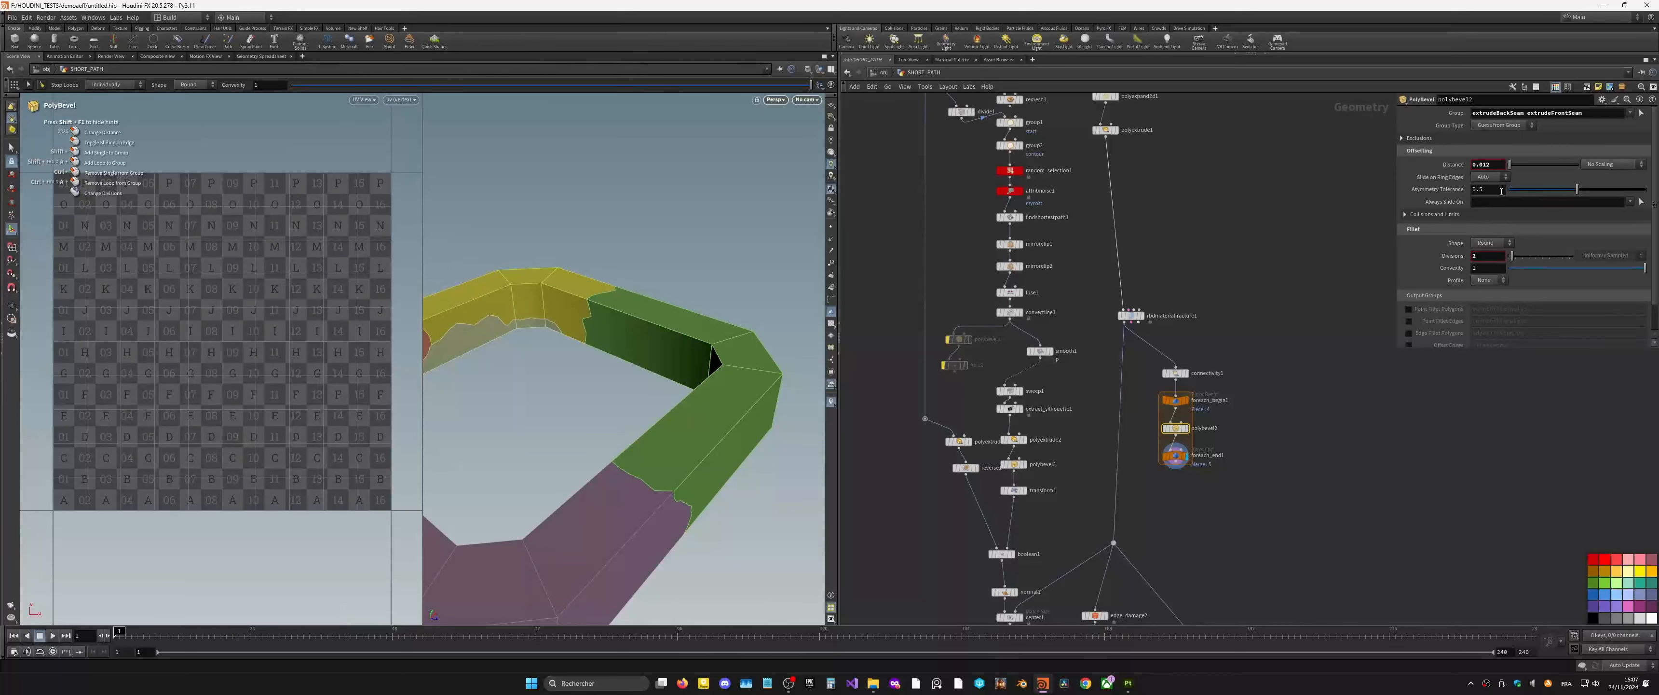
{"action": "triple_click", "coordinate": [1591, 118]}
{"action": "key", "text": "BackSpace"}
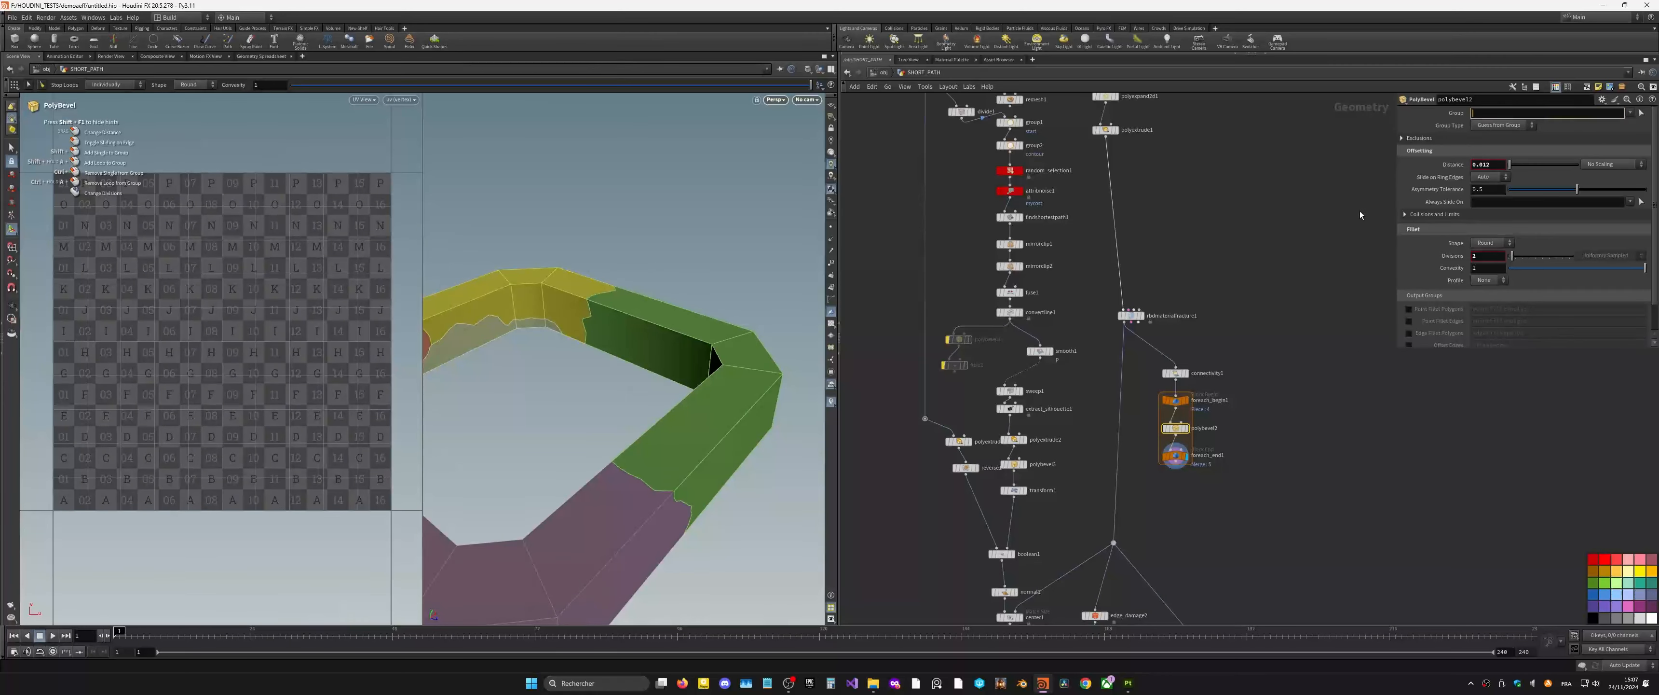
Step: Set polybevel2's distance to 0.0104395 and feed foreach_end1's output into the junction above the edge damage nodes
{"action": "key", "text": "Return"}
{"action": "left_click_drag", "start_coordinate": [689, 478], "coordinate": [642, 468]}
{"action": "left_click_drag", "start_coordinate": [660, 520], "coordinate": [813, 520], "text": "alt"}
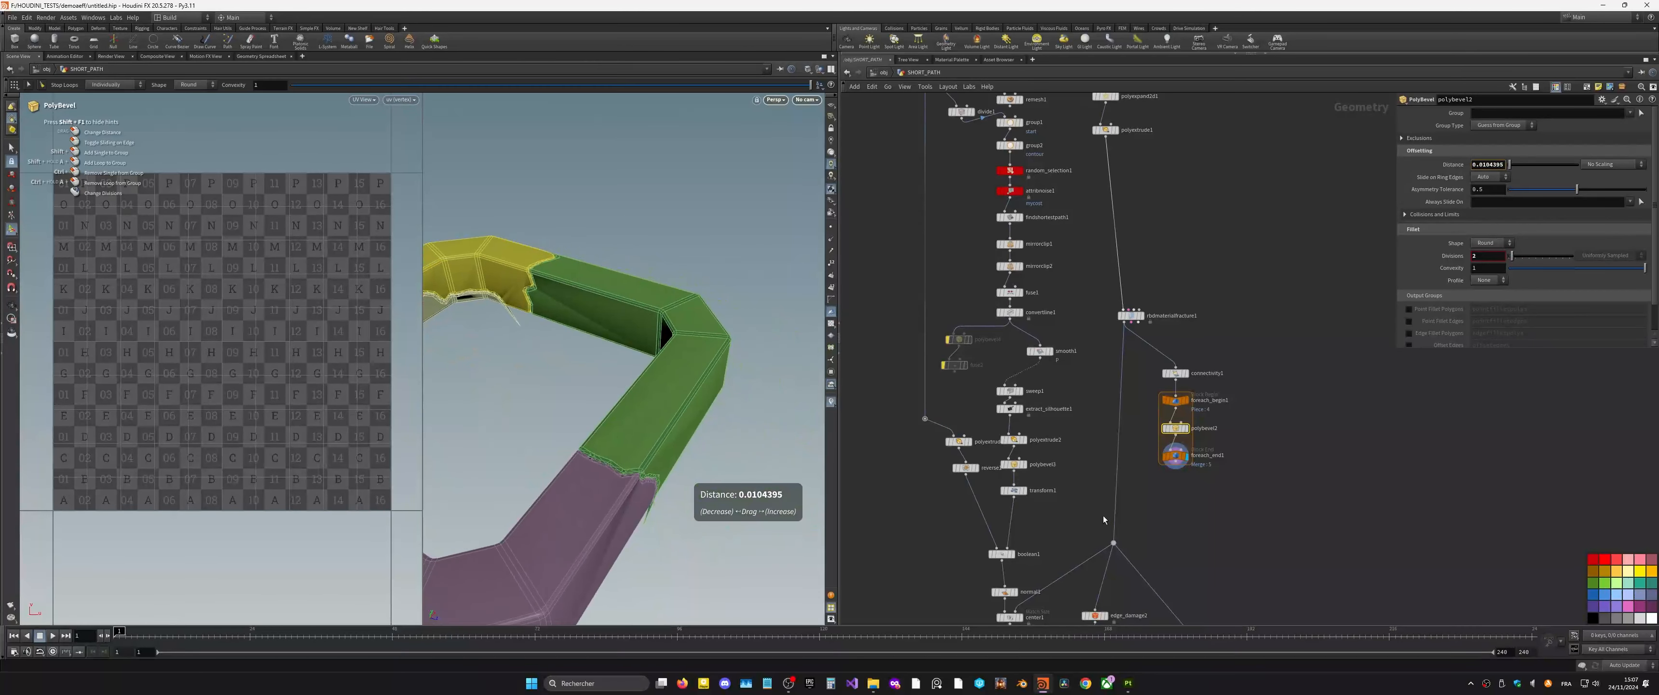
{"action": "left_click", "coordinate": [1174, 456]}
{"action": "right_click_drag", "start_coordinate": [574, 532], "coordinate": [559, 453], "text": "alt"}
{"action": "left_click_drag", "start_coordinate": [559, 454], "coordinate": [486, 406], "text": "alt"}
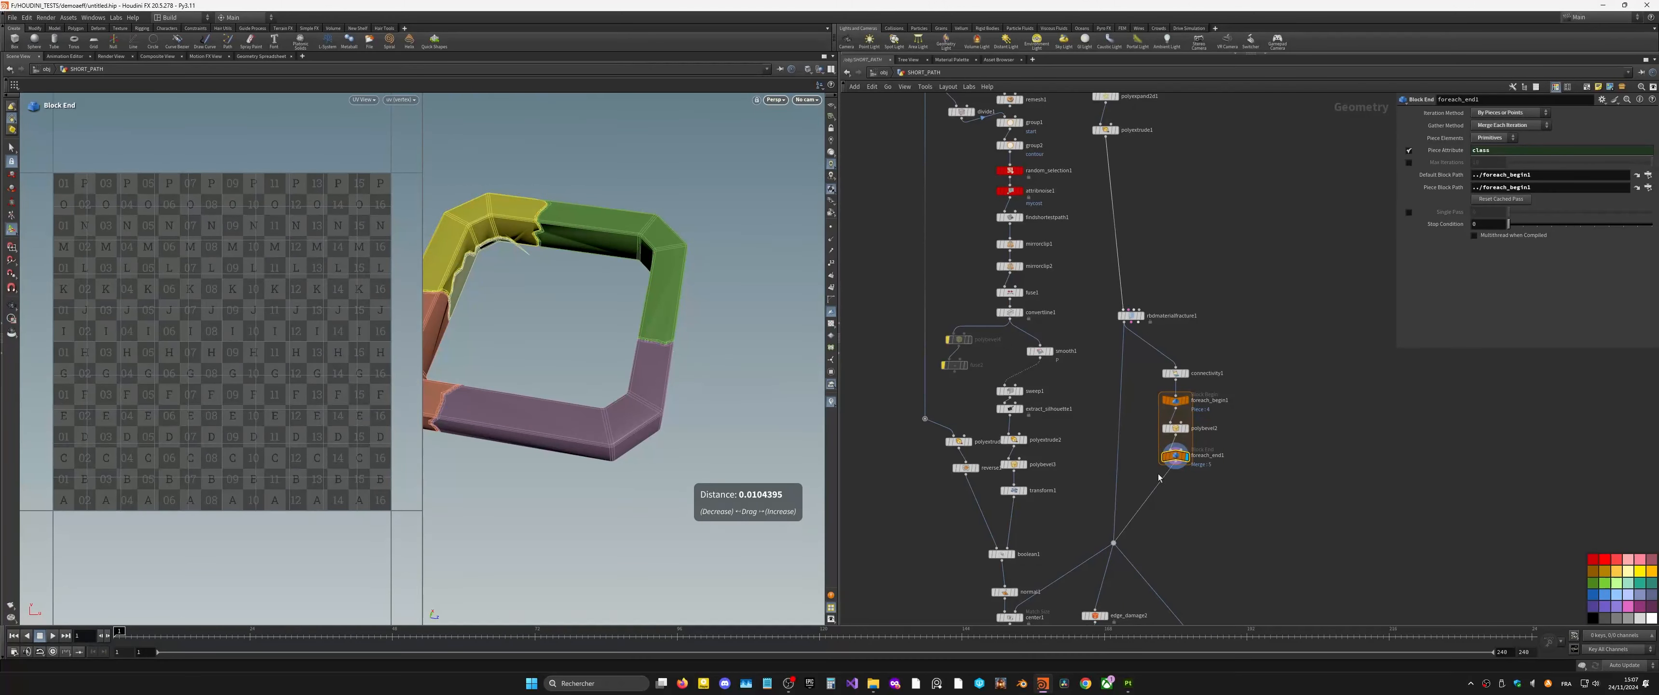
Step: Display edge_damage2 and examine the damaged edges of the fractured frame from several angles
{"action": "scroll", "coordinate": [1071, 417], "scroll_direction": "down", "scroll_amount": 5}
{"action": "scroll", "coordinate": [1109, 416], "scroll_direction": "up", "scroll_amount": 4}
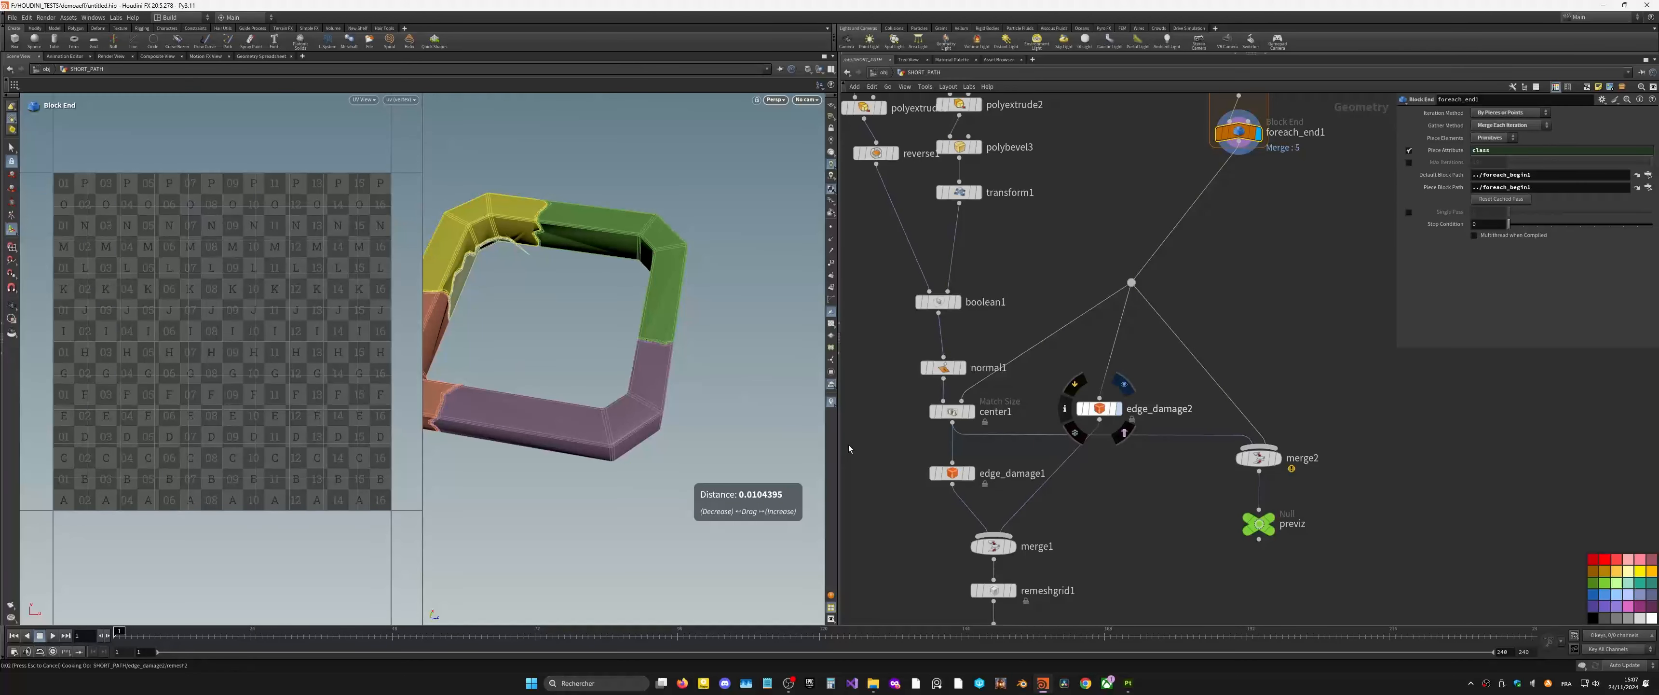
{"action": "left_click", "coordinate": [1112, 418]}
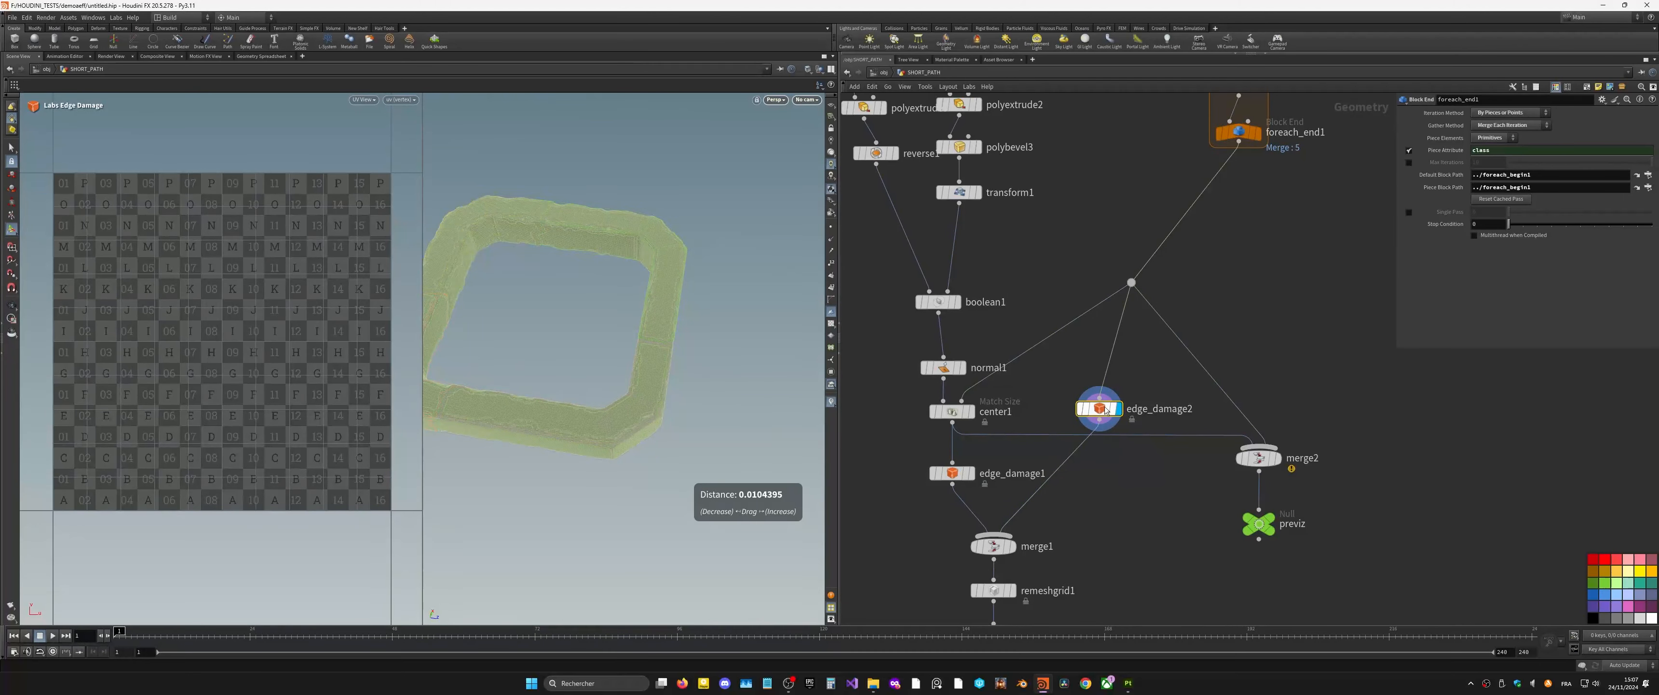
{"action": "left_click_drag", "start_coordinate": [648, 353], "coordinate": [595, 367]}
{"action": "right_click_drag", "start_coordinate": [596, 428], "coordinate": [544, 454]}
{"action": "middle_click_drag", "start_coordinate": [544, 454], "coordinate": [643, 393]}
{"action": "left_click_drag", "start_coordinate": [644, 392], "coordinate": [595, 456]}
Step: Display mesh_sharpen1 and inspect the complete sharpened tile with its frame and grooves
{"action": "middle_click_drag", "start_coordinate": [1098, 505], "coordinate": [1151, 223]}
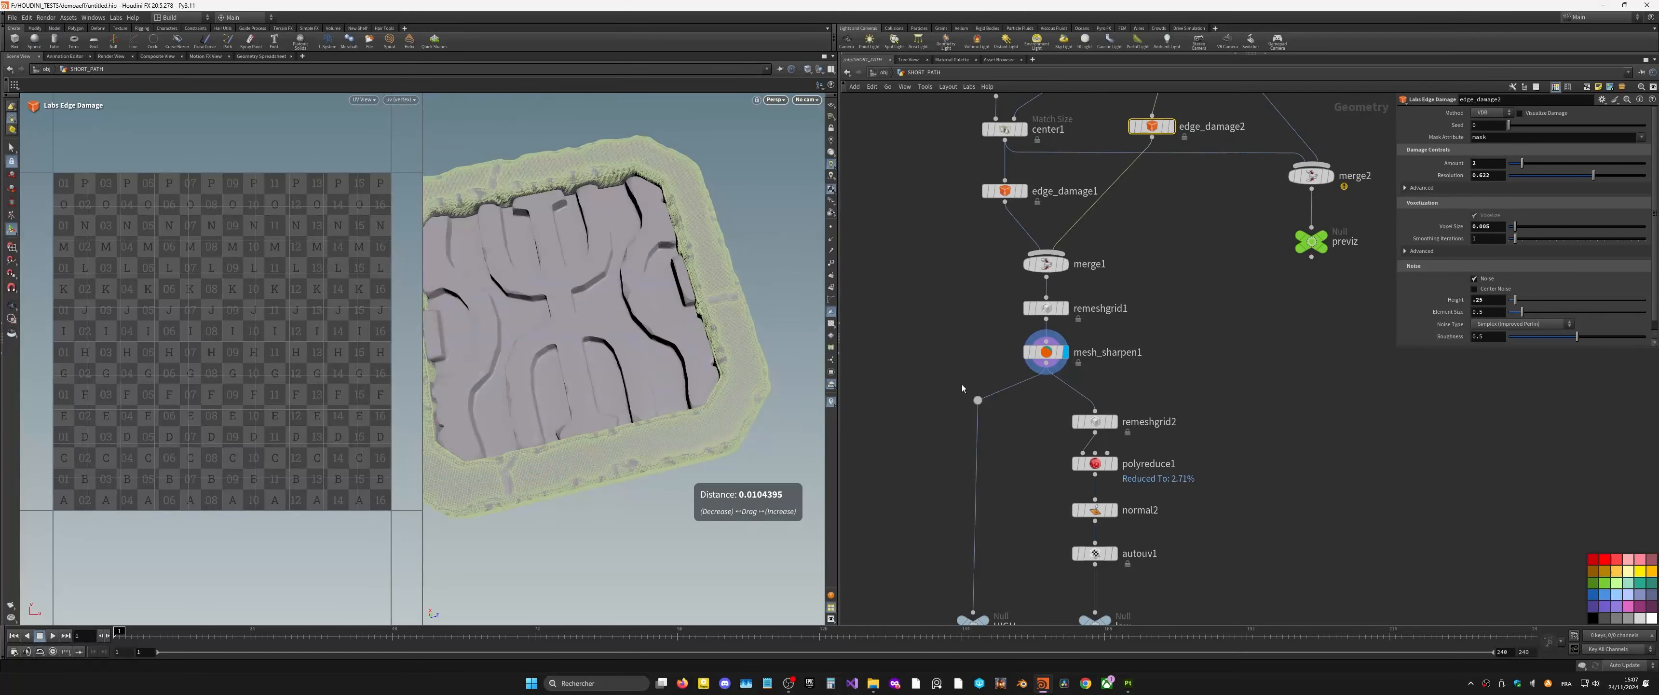
{"action": "left_click", "coordinate": [1039, 357]}
{"action": "left_click_drag", "start_coordinate": [606, 322], "coordinate": [696, 385], "text": "alt"}
{"action": "left_click_drag", "start_coordinate": [532, 292], "coordinate": [600, 442]}
{"action": "key", "text": "f"}
Step: Export the HIGH and low meshes together to disk through rop_fbx1 and rop_fbx2
{"action": "middle_click_drag", "start_coordinate": [1203, 501], "coordinate": [1165, 185]}
{"action": "left_click_drag", "start_coordinate": [1086, 353], "coordinate": [927, 386]}
{"action": "left_click", "coordinate": [1496, 113]}
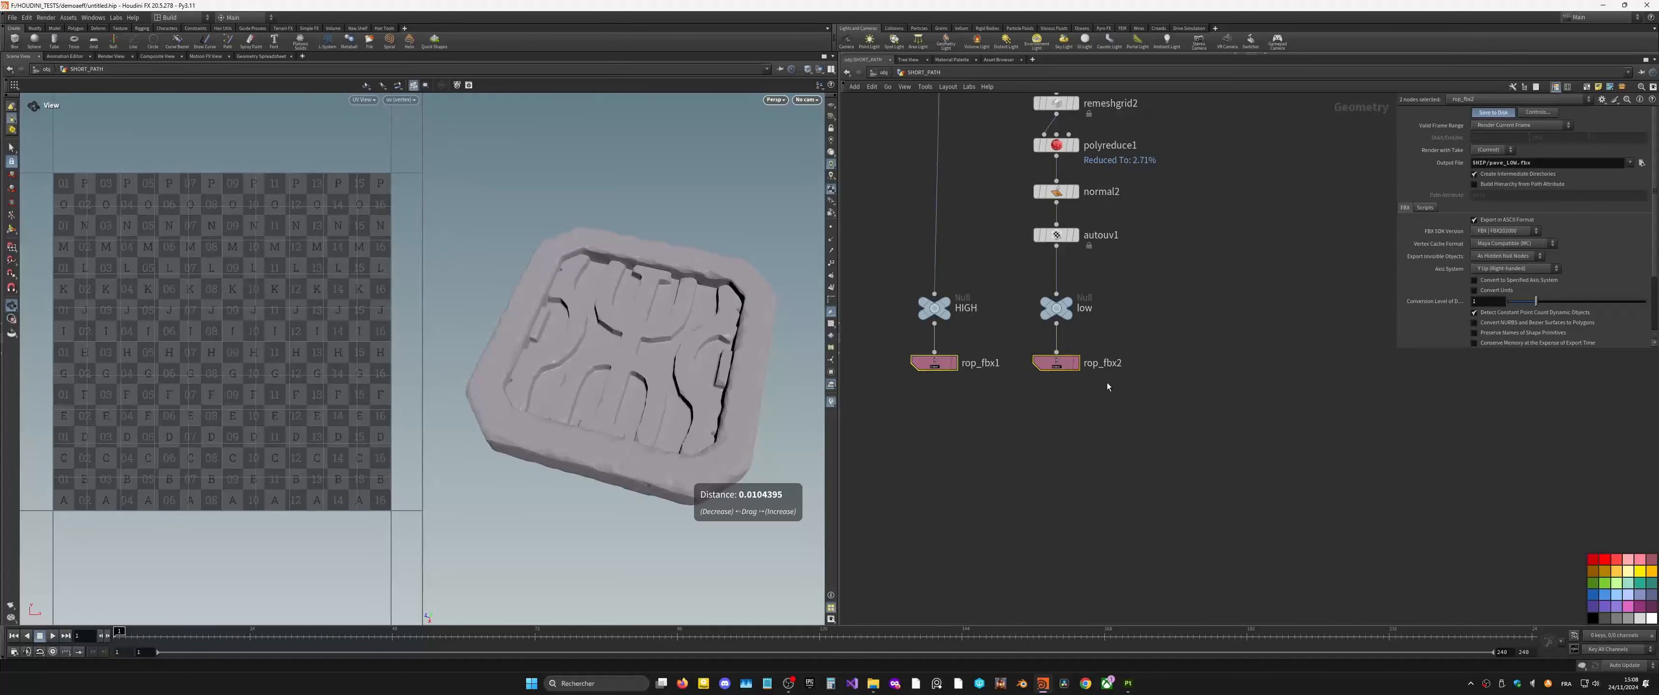
Step: Switch to Substance 3D Painter and reimport the tile mesh into the project
{"action": "left_click", "coordinate": [1126, 683]}
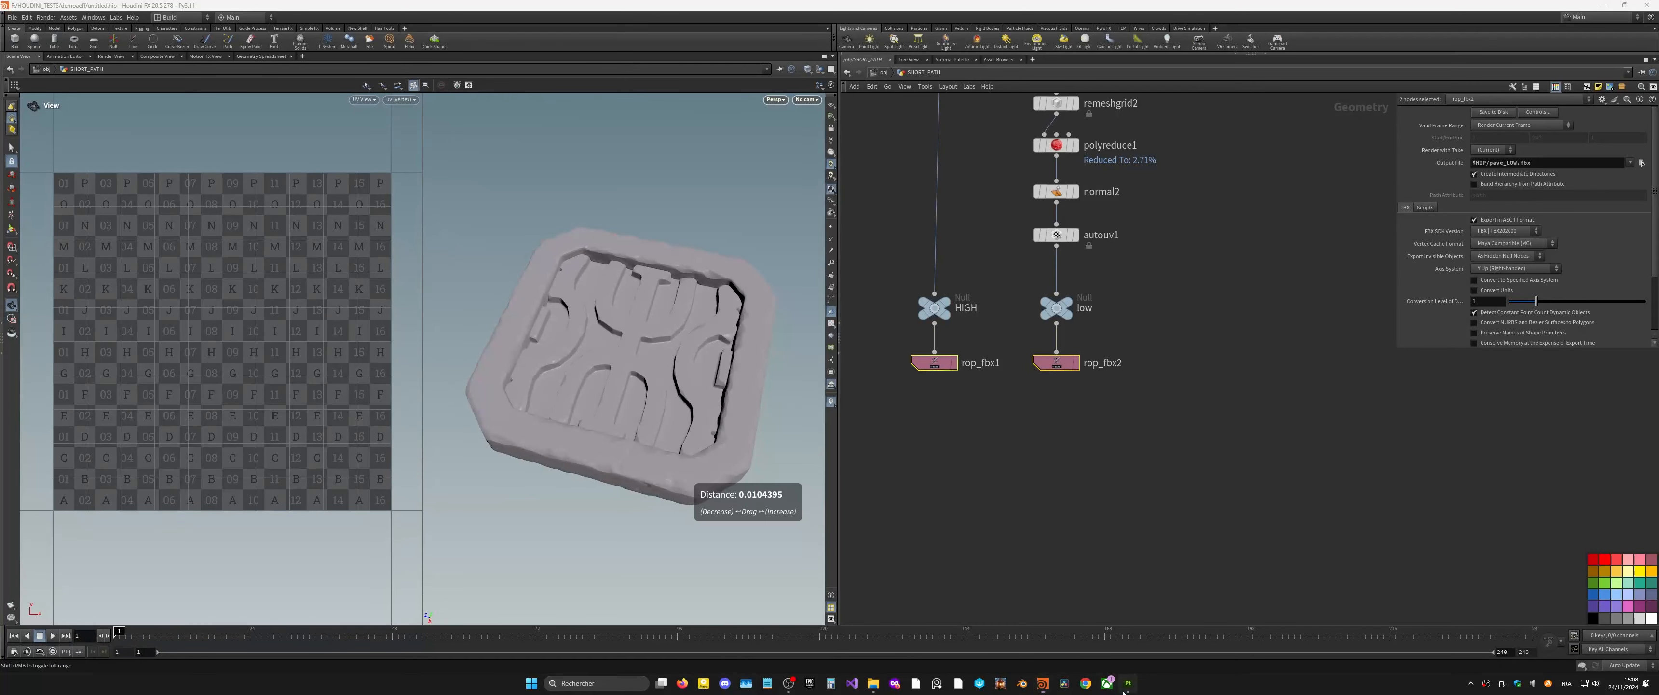
{"action": "left_click", "coordinate": [27, 17]}
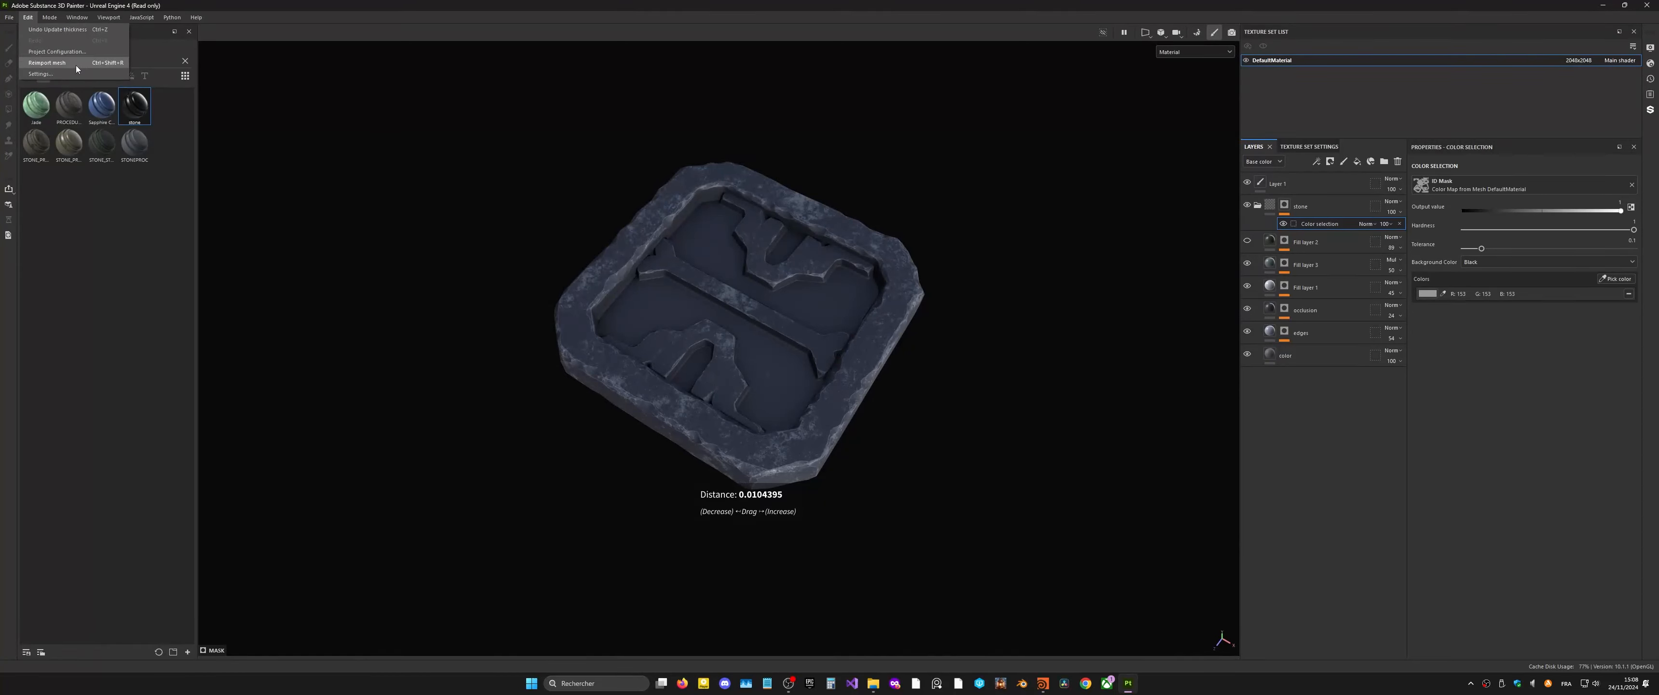
{"action": "left_click", "coordinate": [75, 63]}
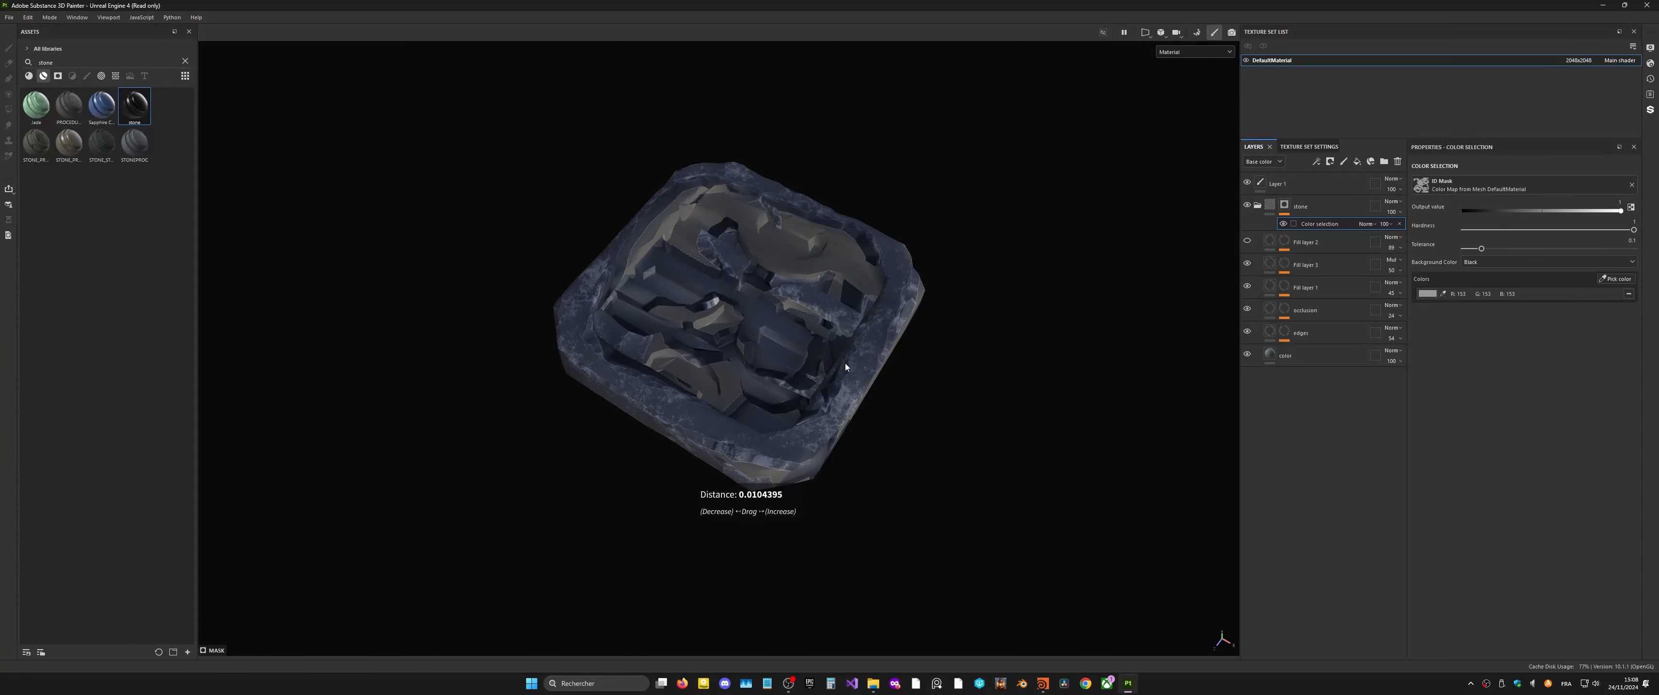
Step: Bake the selected mesh maps for the reimported tile, check the bake up close, and return to painting mode
{"action": "left_click", "coordinate": [1197, 32]}
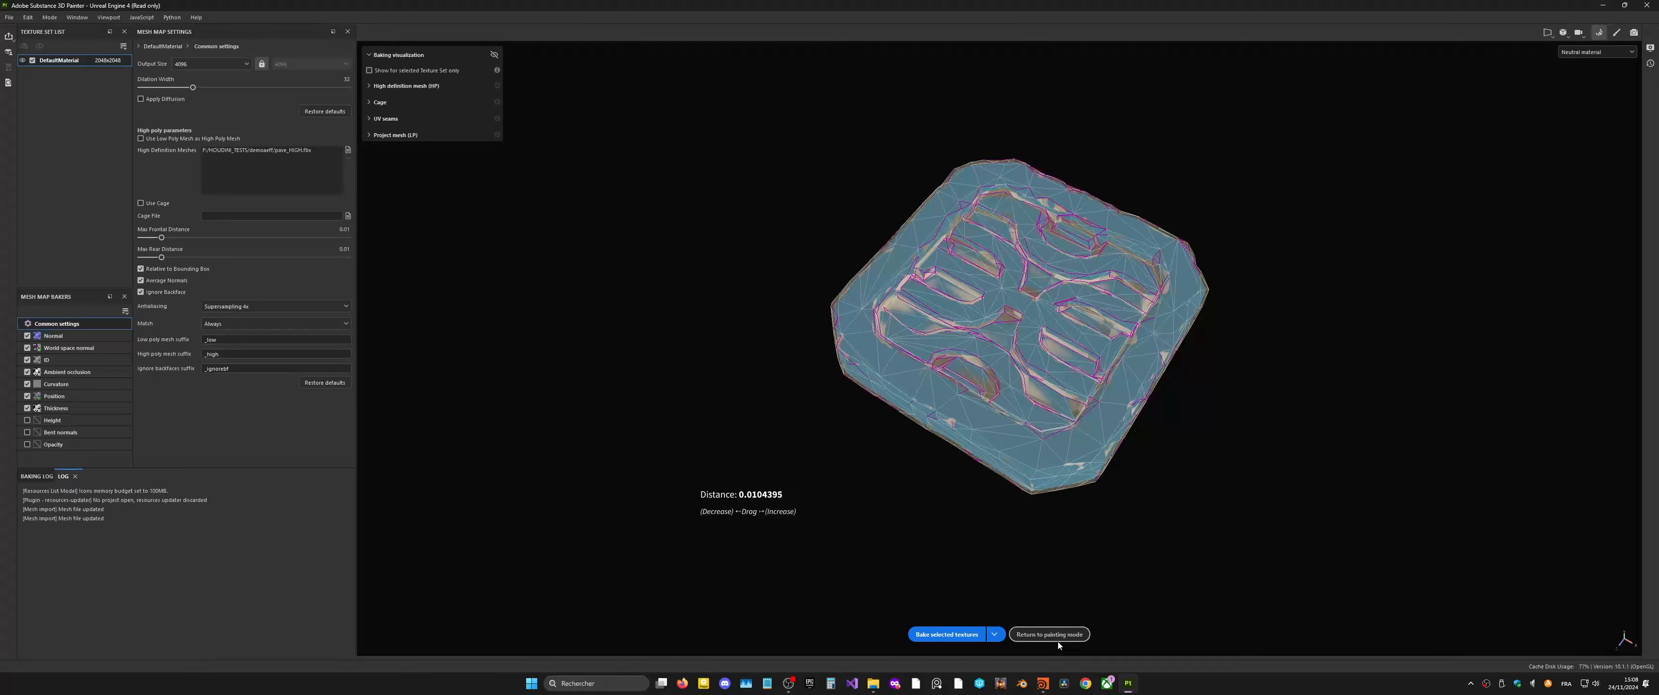
{"action": "left_click", "coordinate": [949, 635]}
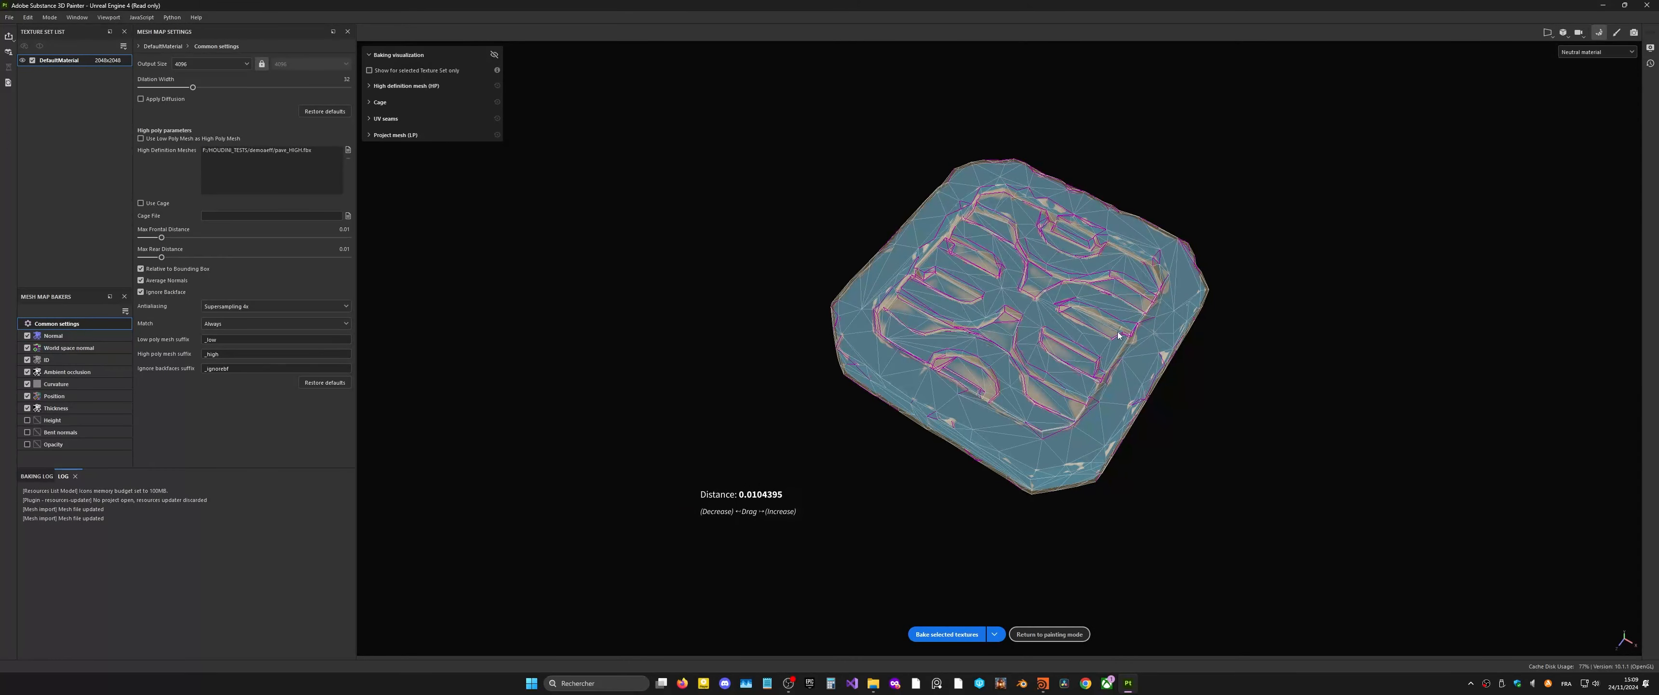
{"action": "scroll", "coordinate": [1114, 335], "scroll_direction": "up", "scroll_amount": 5}
{"action": "scroll", "coordinate": [1114, 335], "scroll_direction": "up", "scroll_amount": 2}
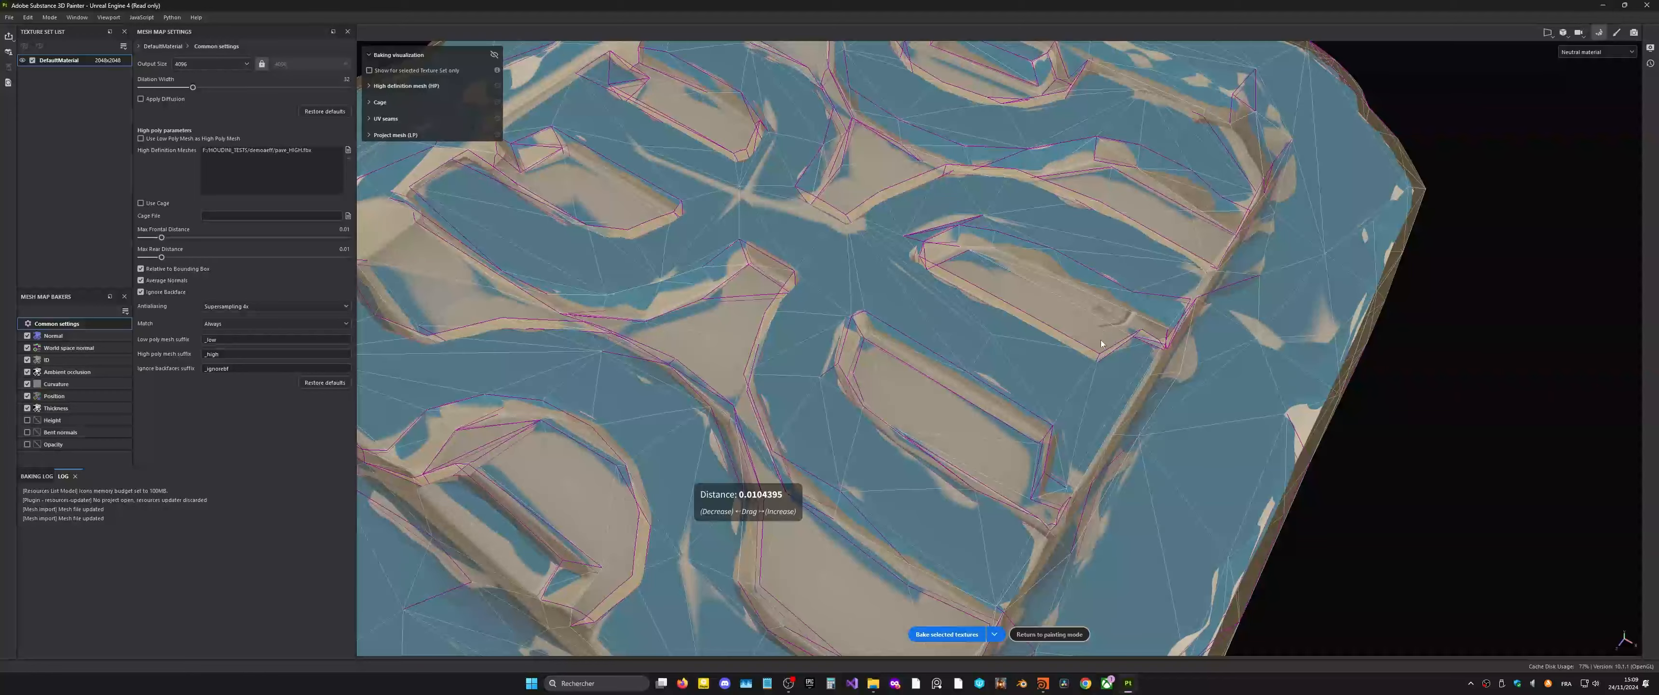
{"action": "scroll", "coordinate": [1101, 343], "scroll_direction": "down", "scroll_amount": 7}
{"action": "left_click", "coordinate": [1033, 634]}
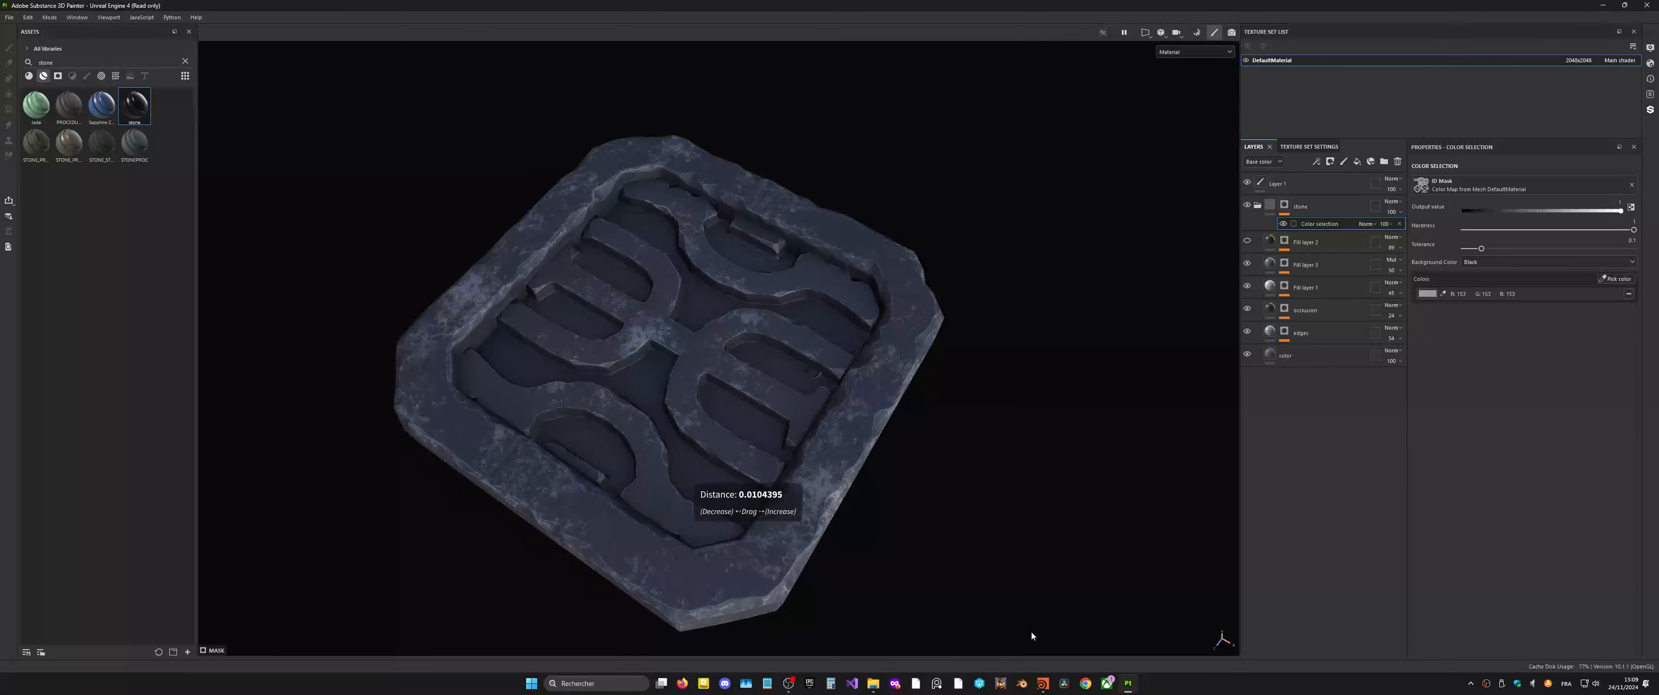
{"action": "right_click_drag", "start_coordinate": [829, 390], "coordinate": [913, 538], "text": "alt"}
Step: Switch back to Houdini, save the scene, and display autouv1's unwrapped UVs
{"action": "left_click", "coordinate": [1043, 682]}
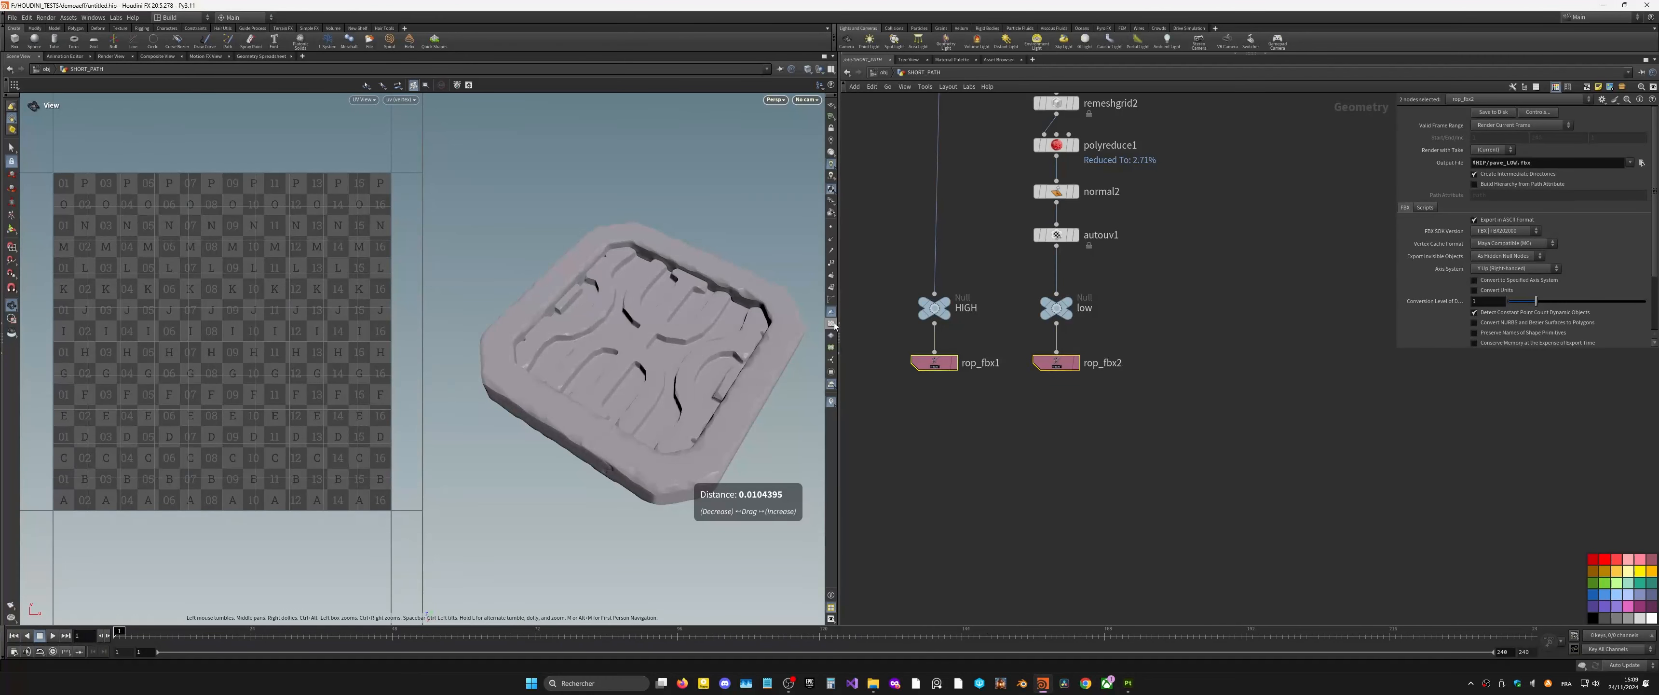
{"action": "left_click", "coordinate": [1059, 310]}
{"action": "left_click", "coordinate": [1066, 236]}
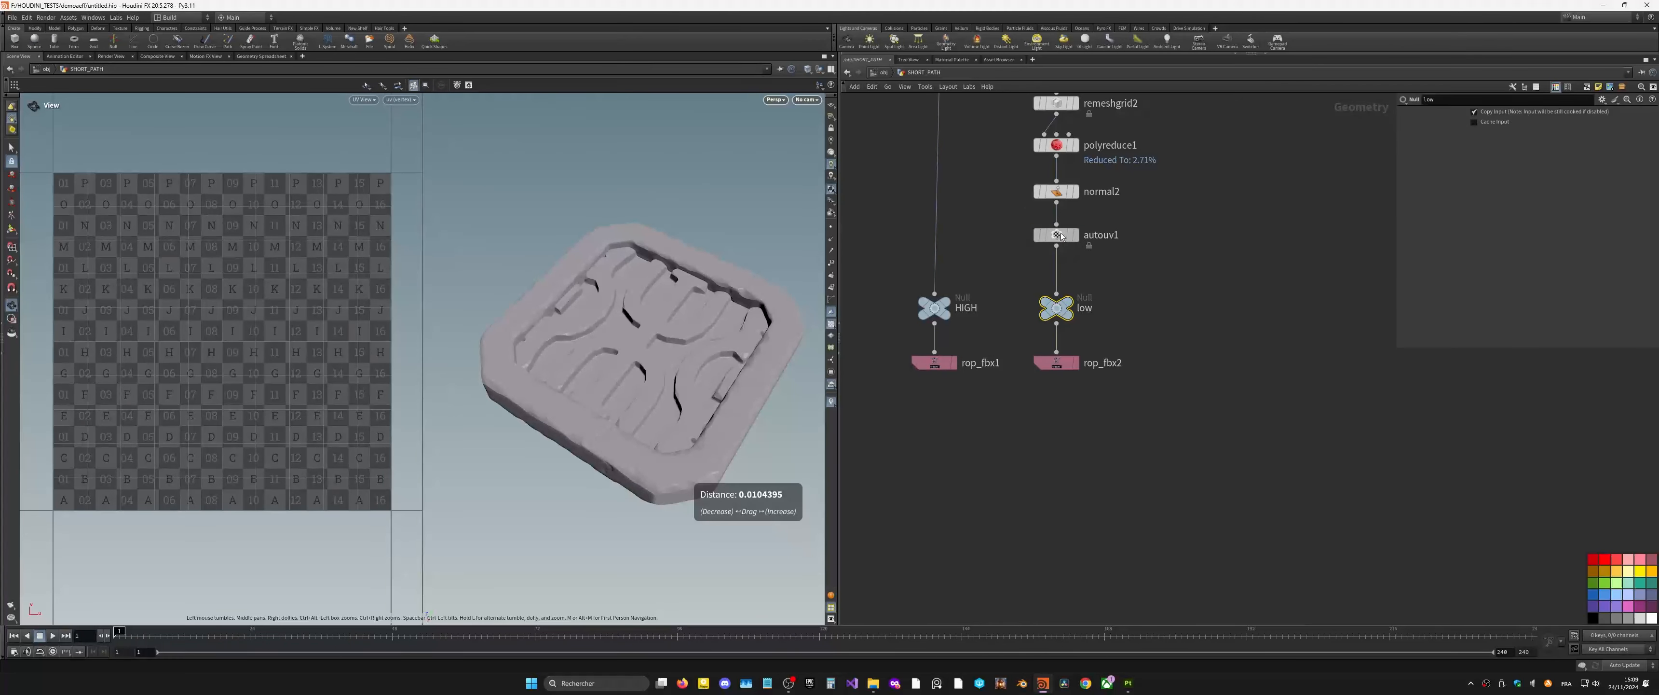
{"action": "key", "text": "ctrl+s"}
{"action": "left_click", "coordinate": [1071, 240]}
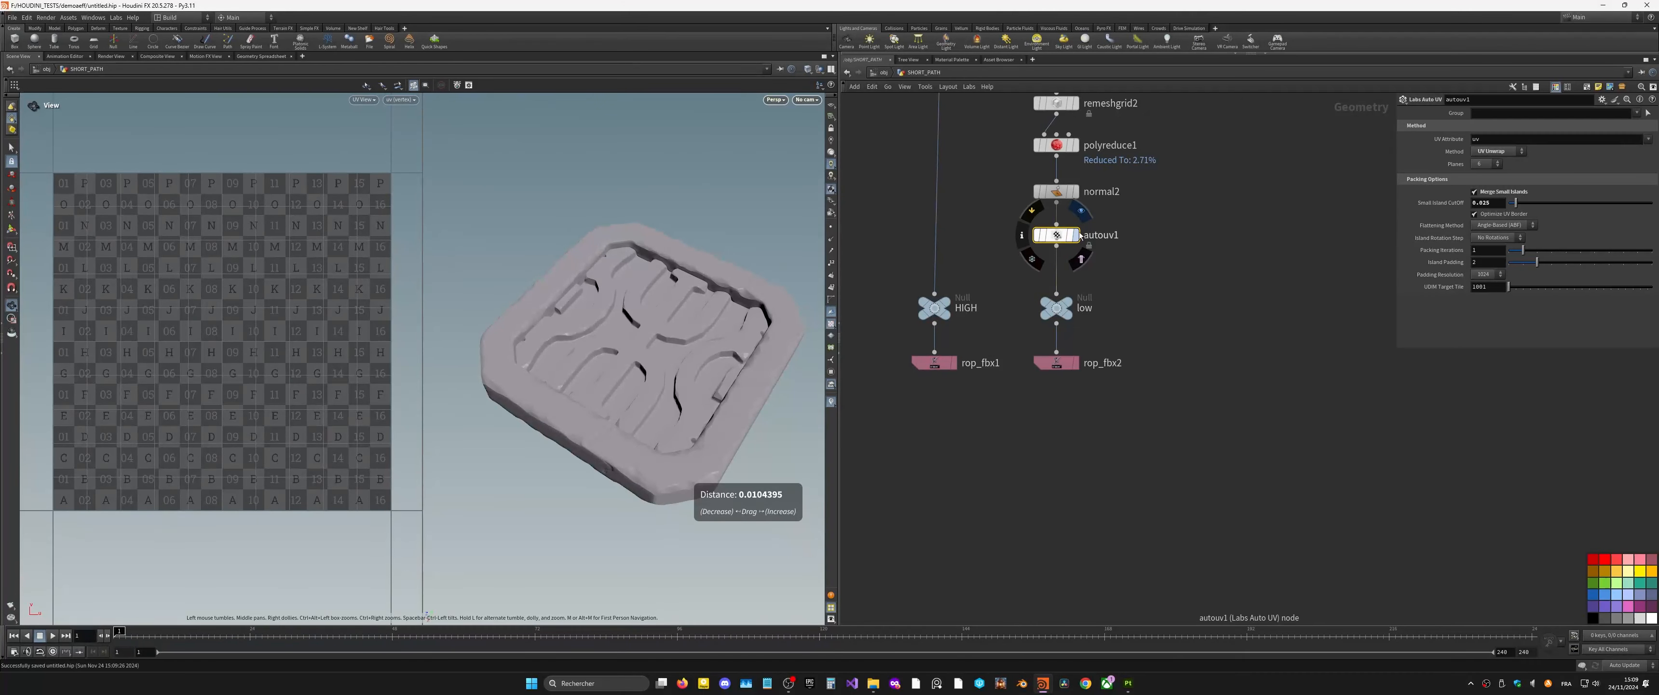
{"action": "scroll", "coordinate": [194, 342], "scroll_direction": "up", "scroll_amount": 1}
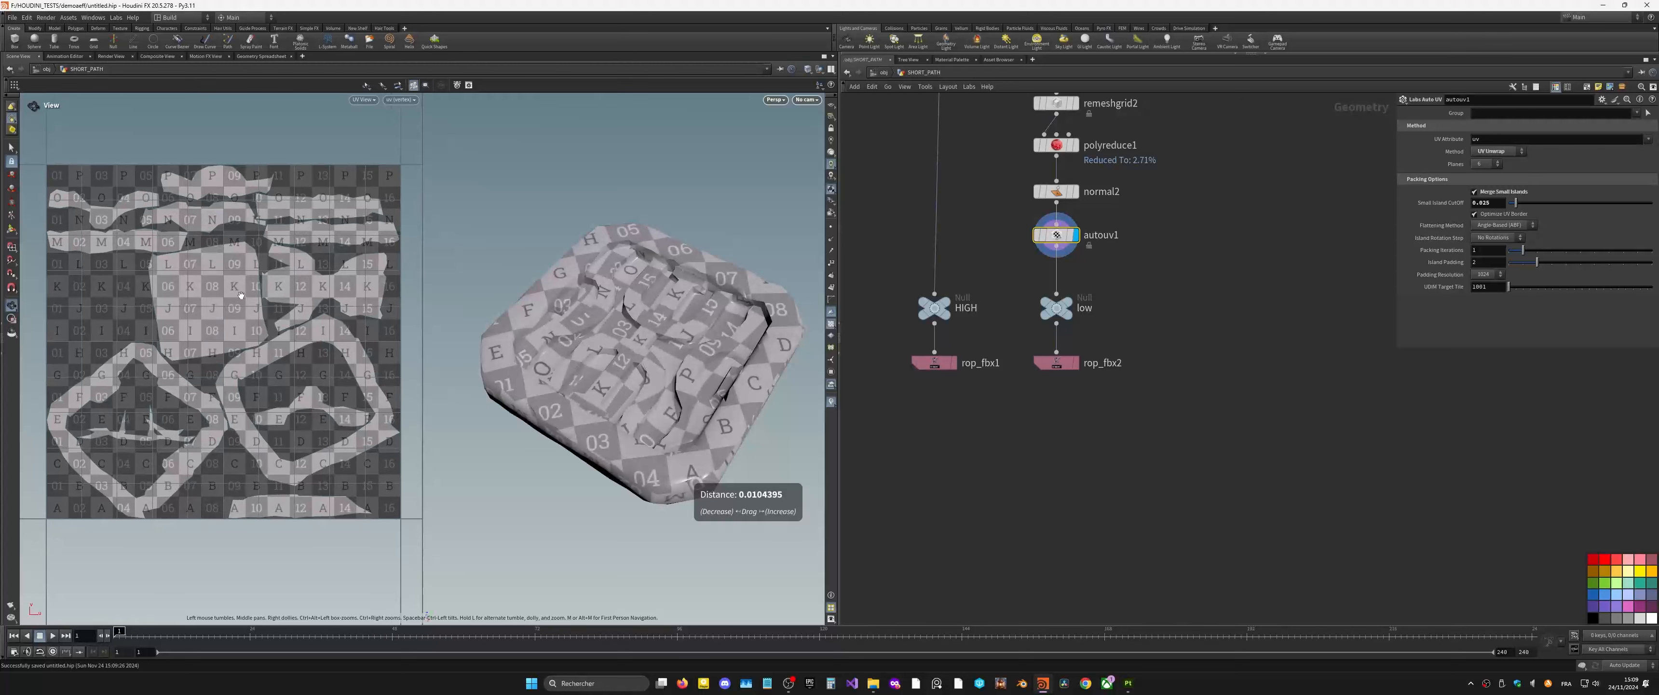
Step: Check the UV view's distortion display option and examine the layout of autouv1's islands
{"action": "left_click", "coordinate": [399, 100]}
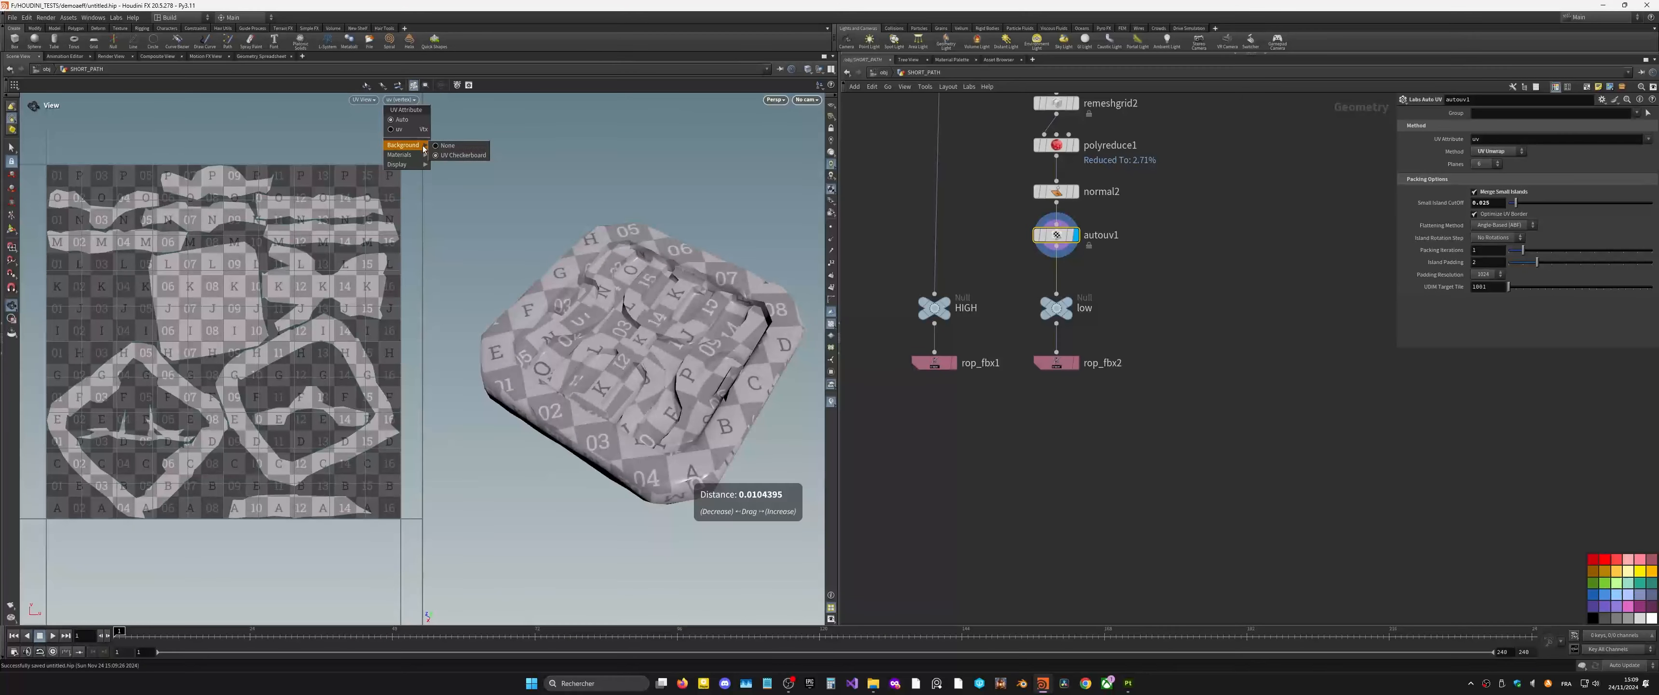
{"action": "mouse_move", "coordinate": [400, 164]}
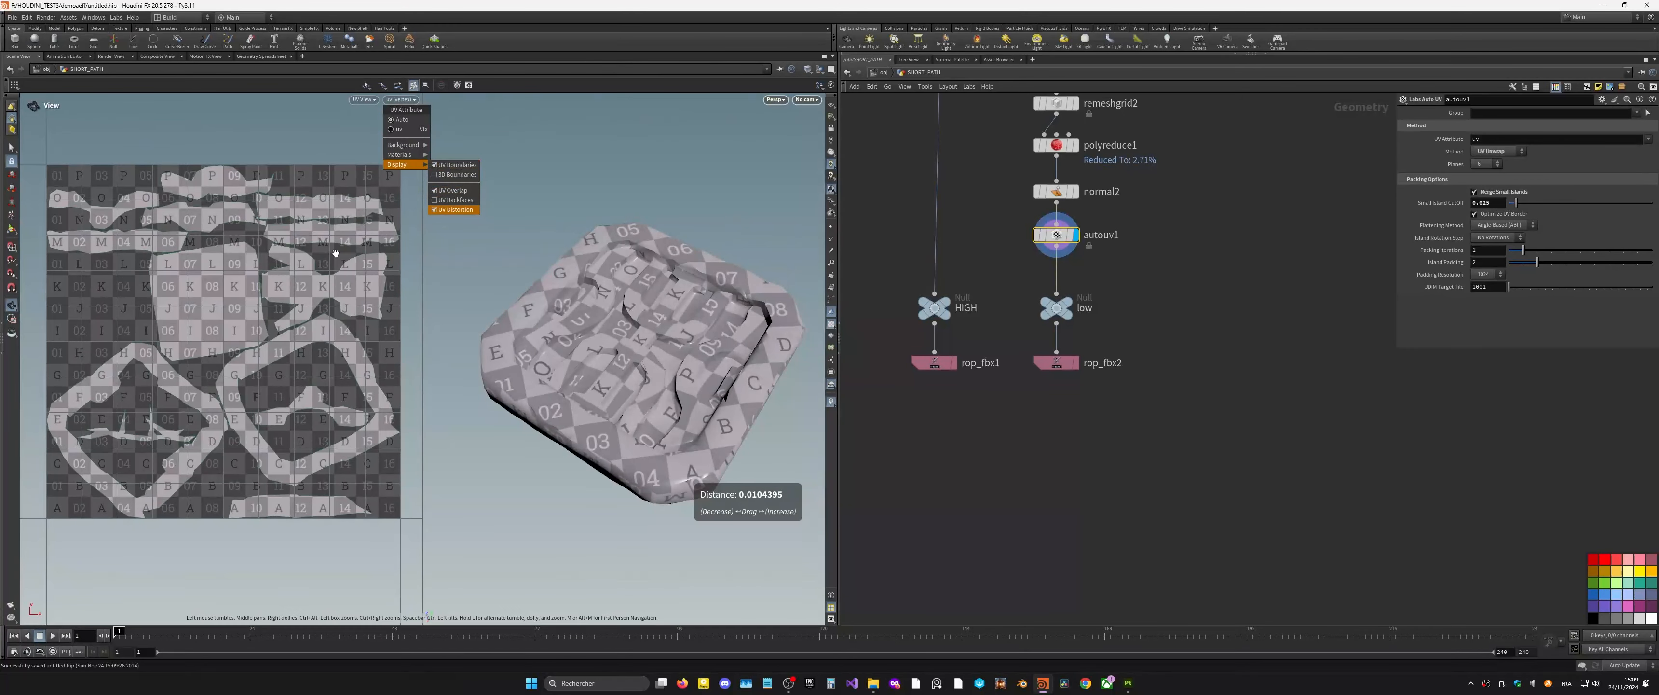
{"action": "scroll", "coordinate": [311, 310], "scroll_direction": "up", "scroll_amount": 3}
{"action": "scroll", "coordinate": [312, 310], "scroll_direction": "down", "scroll_amount": 3}
{"action": "left_click", "coordinate": [400, 100]}
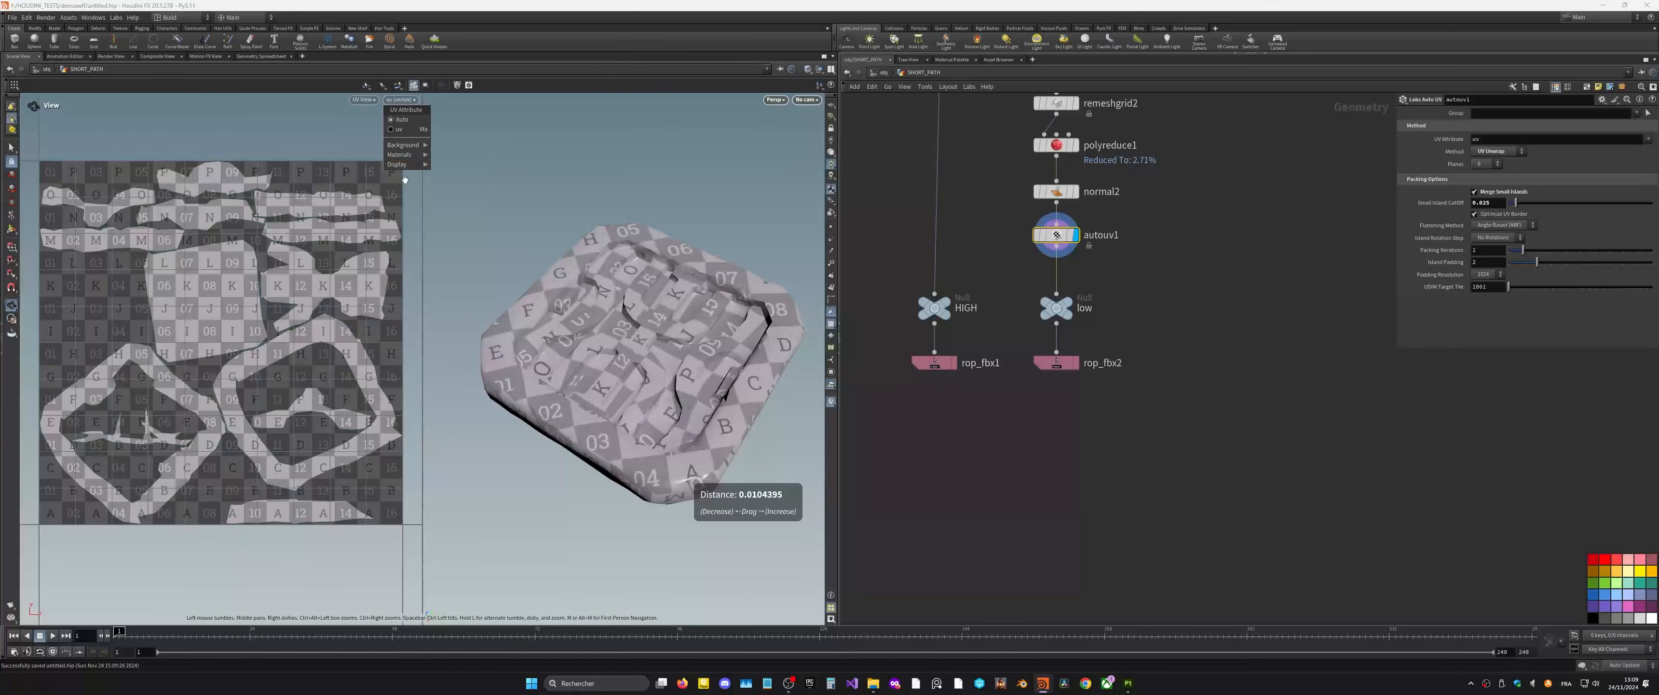
{"action": "left_click", "coordinate": [301, 262]}
{"action": "scroll", "coordinate": [286, 283], "scroll_direction": "up", "scroll_amount": 2}
{"action": "scroll", "coordinate": [277, 286], "scroll_direction": "down", "scroll_amount": 2}
{"action": "middle_click_drag", "start_coordinate": [317, 279], "coordinate": [321, 271]}
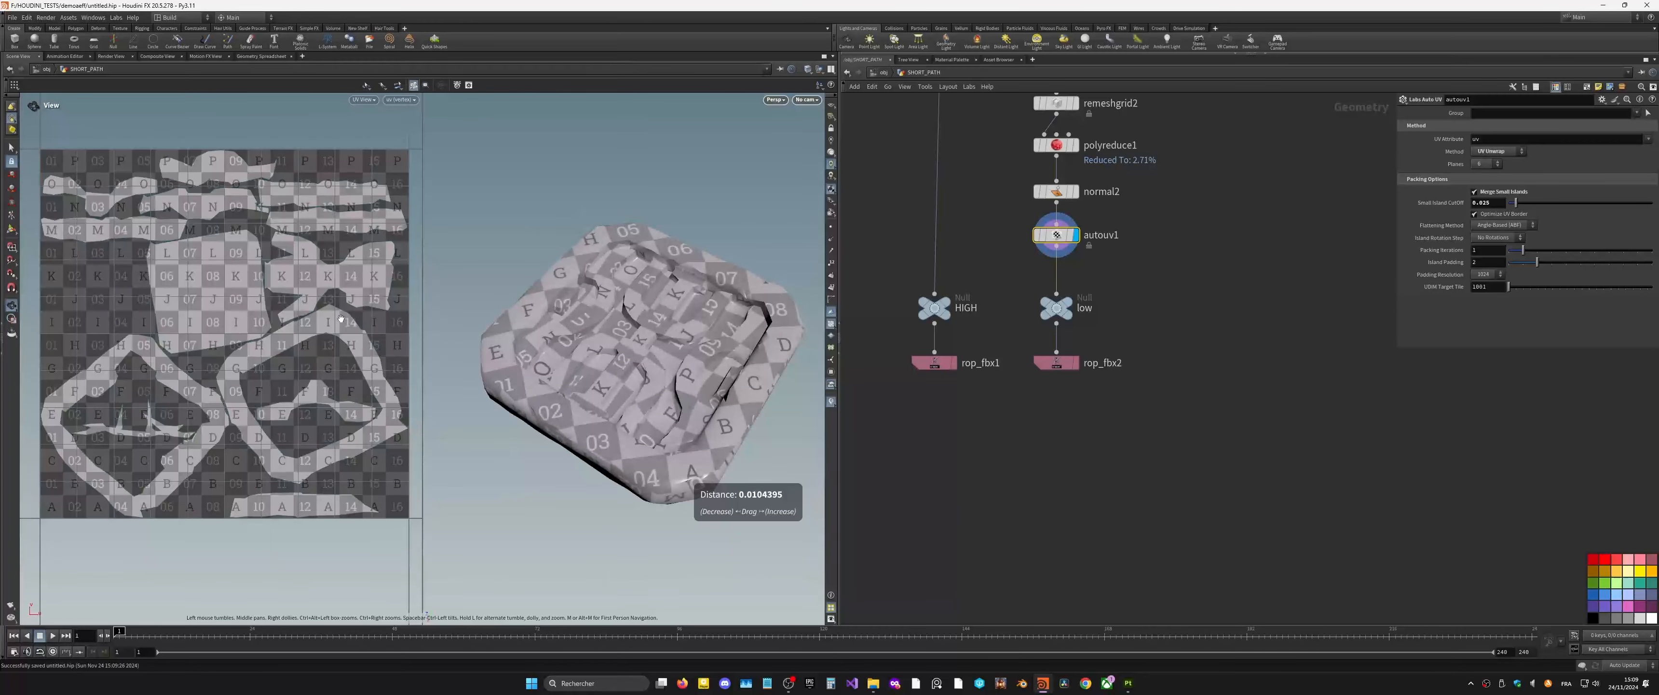
Step: Disable Merge Small Islands on autouv1 and export the low-poly mesh again through rop_fbx2
{"action": "left_click", "coordinate": [1474, 192]}
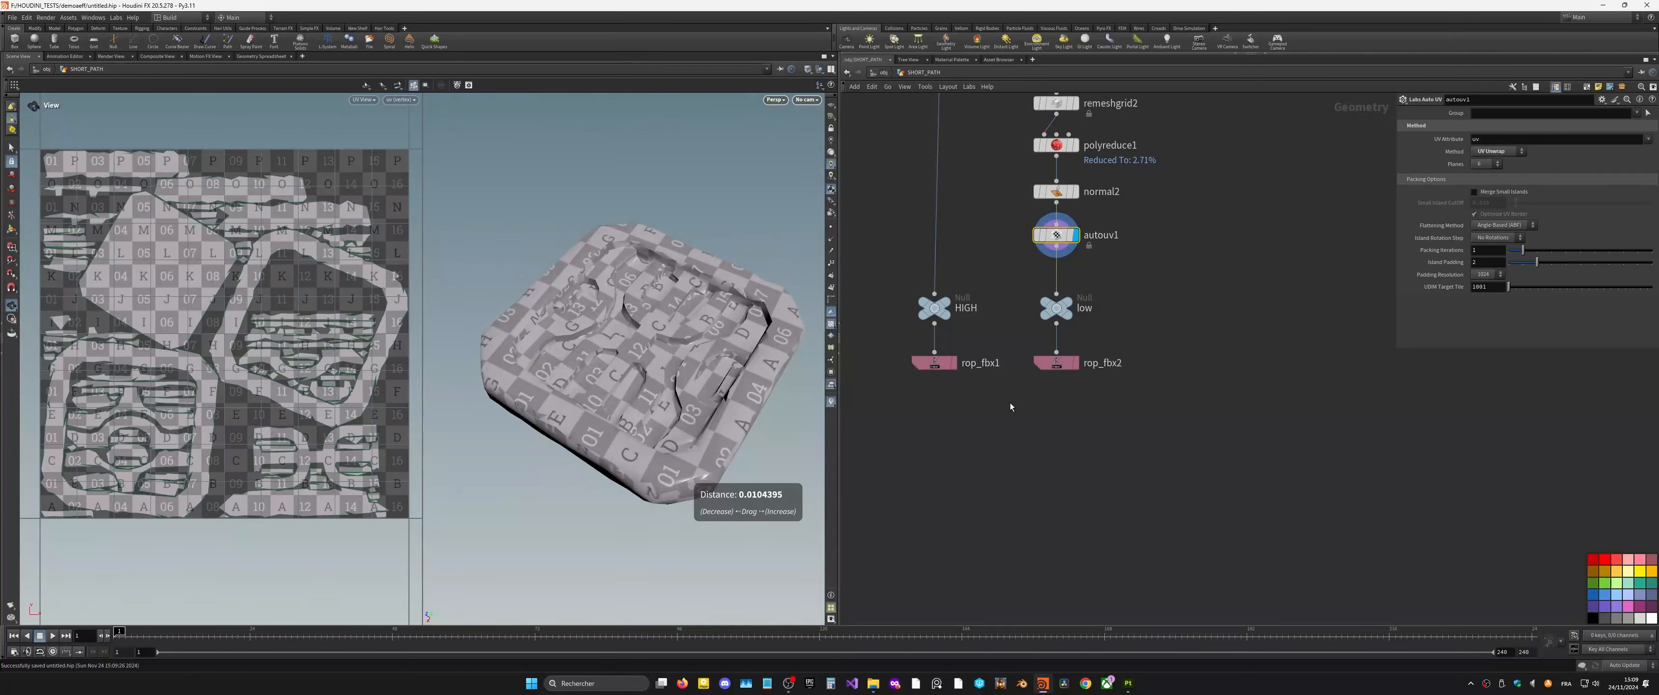
{"action": "left_click", "coordinate": [1056, 363]}
{"action": "left_click", "coordinate": [1492, 111]}
Step: Switch to Substance 3D Painter, reimport the updated low-poly mesh, and rebake its mesh maps before returning to painting mode
{"action": "key", "text": "alt+Tab"}
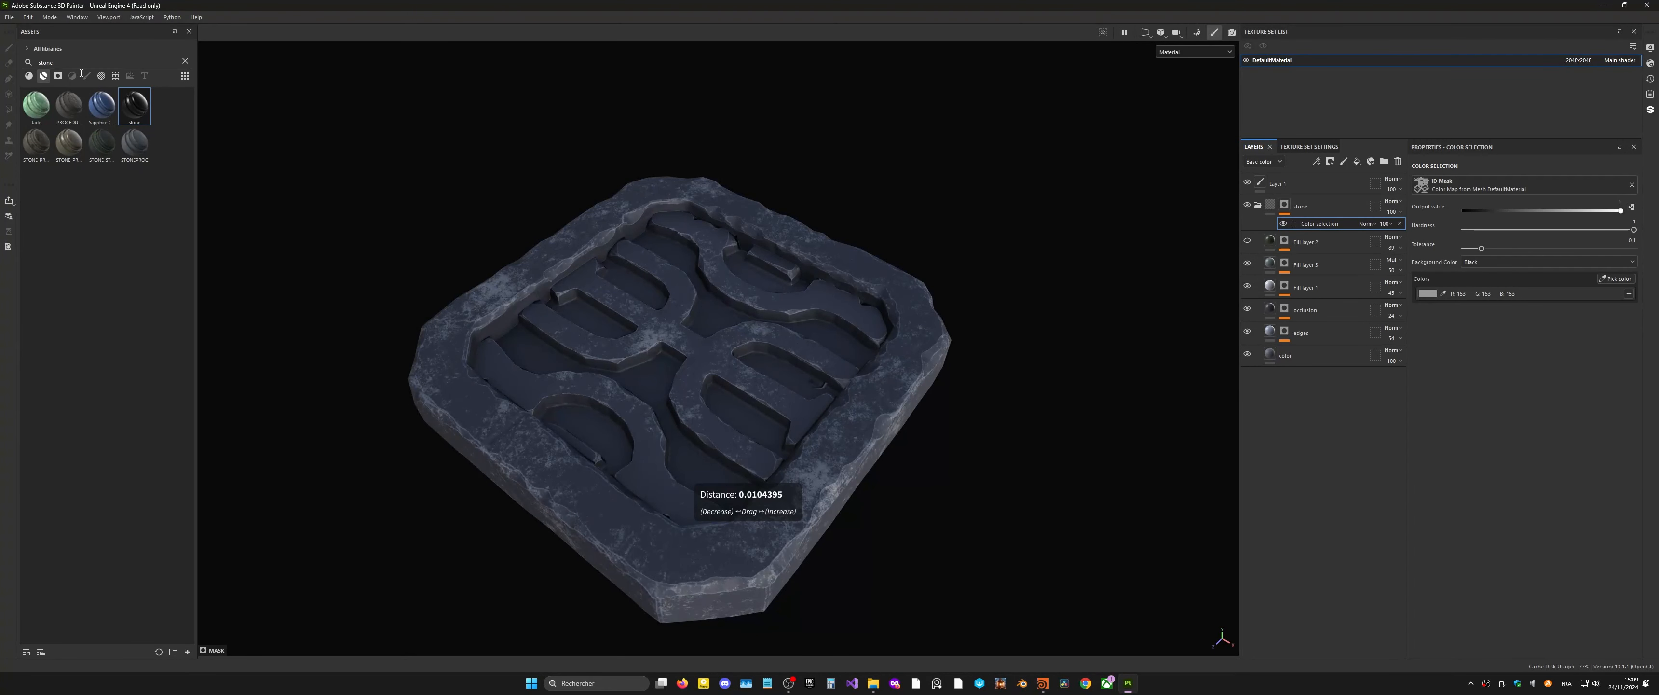
{"action": "left_click", "coordinate": [1197, 33]}
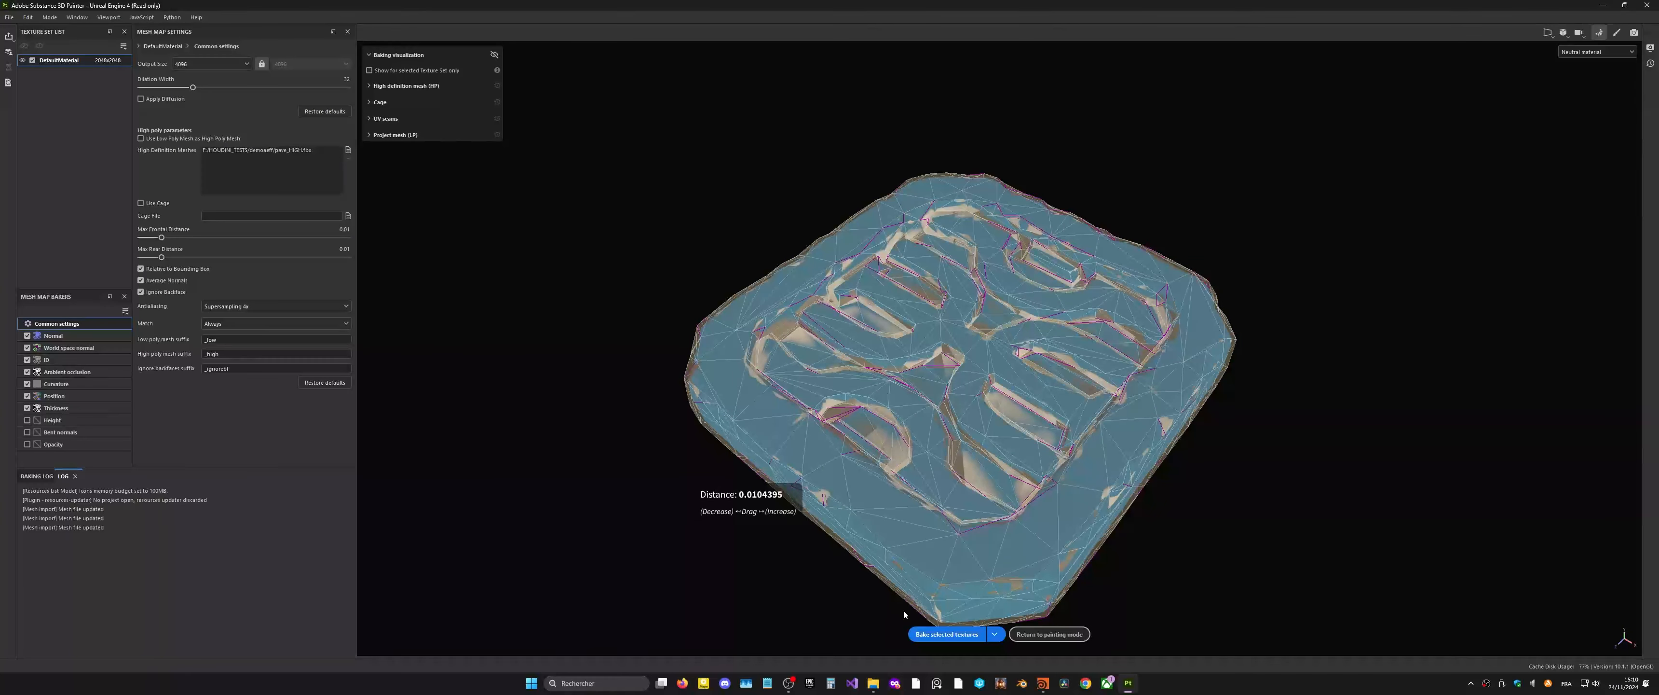
{"action": "left_click", "coordinate": [959, 635]}
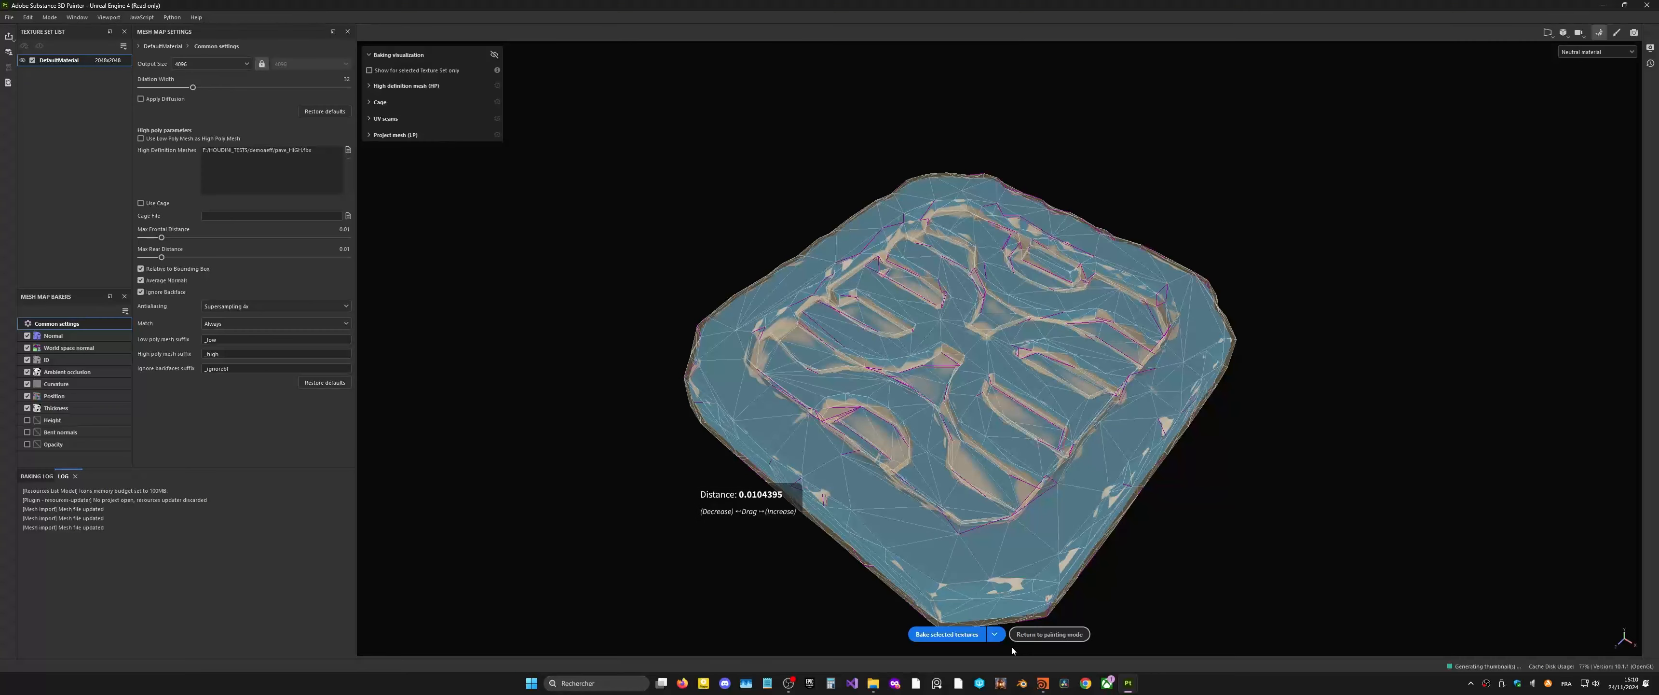
{"action": "left_click", "coordinate": [1044, 635]}
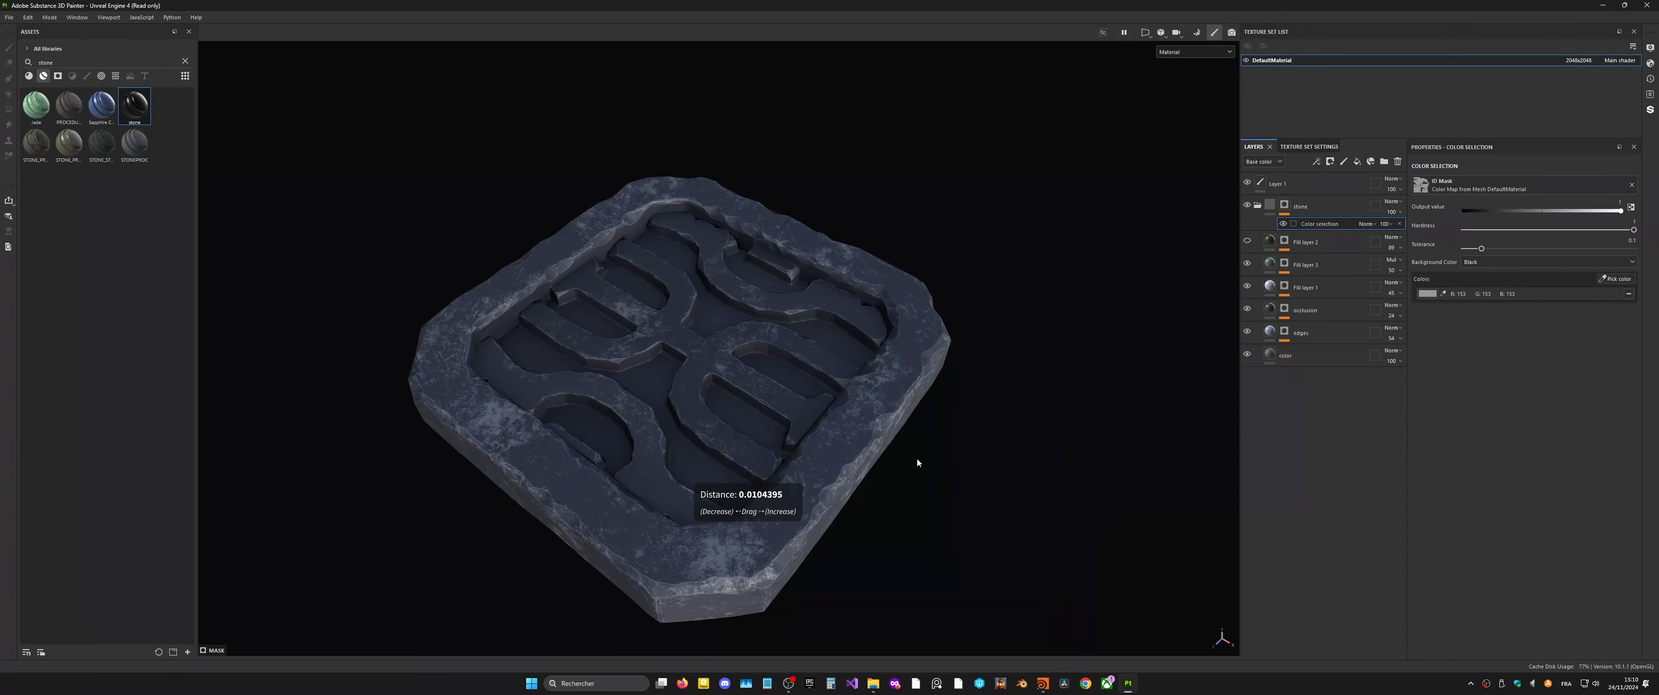
{"action": "scroll", "coordinate": [772, 385], "scroll_direction": "down", "scroll_amount": 5}
{"action": "left_click_drag", "start_coordinate": [599, 411], "coordinate": [711, 314], "text": "alt"}
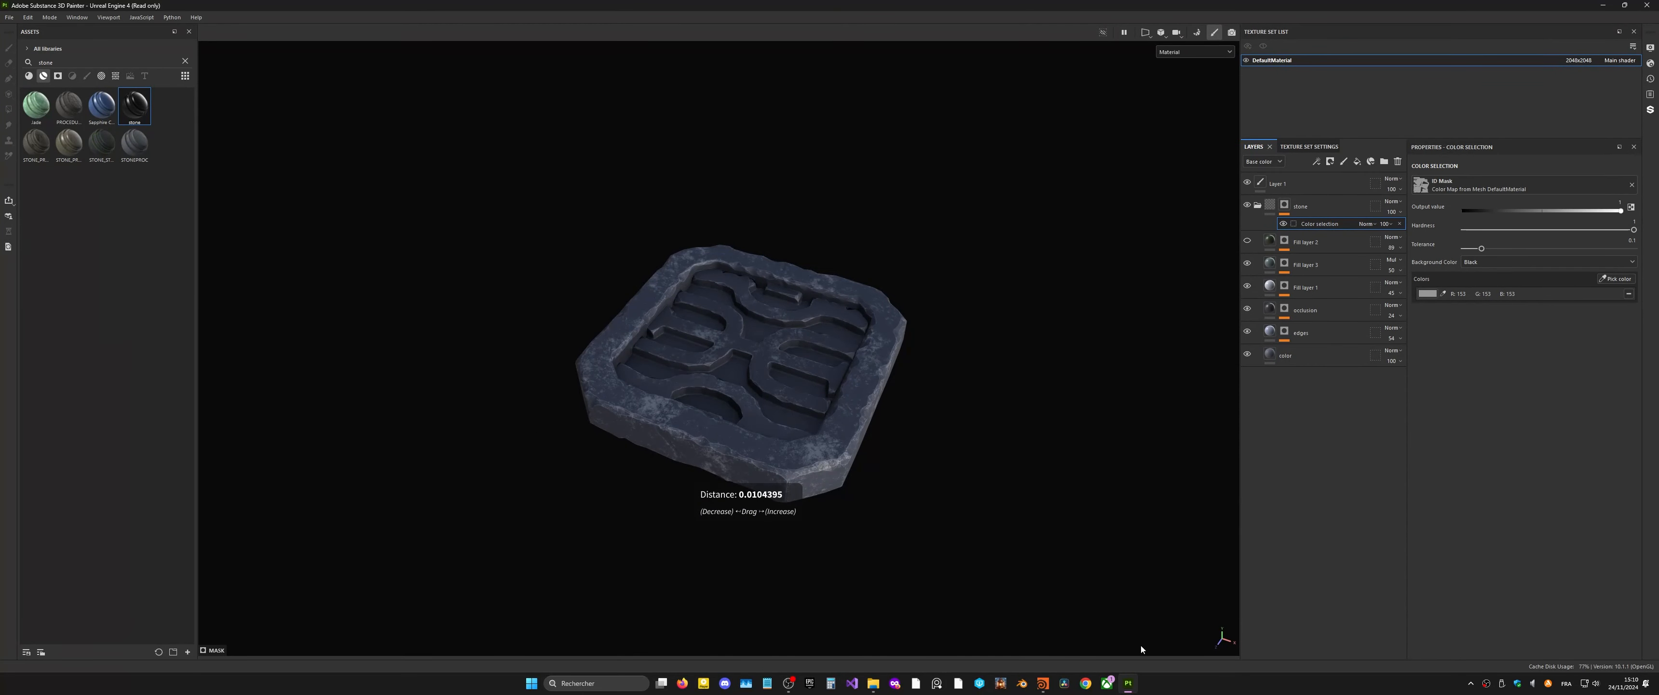
Step: Switch back to Houdini and hide the UV checker texture on the tile in the 3D view
{"action": "left_click", "coordinate": [1043, 683]}
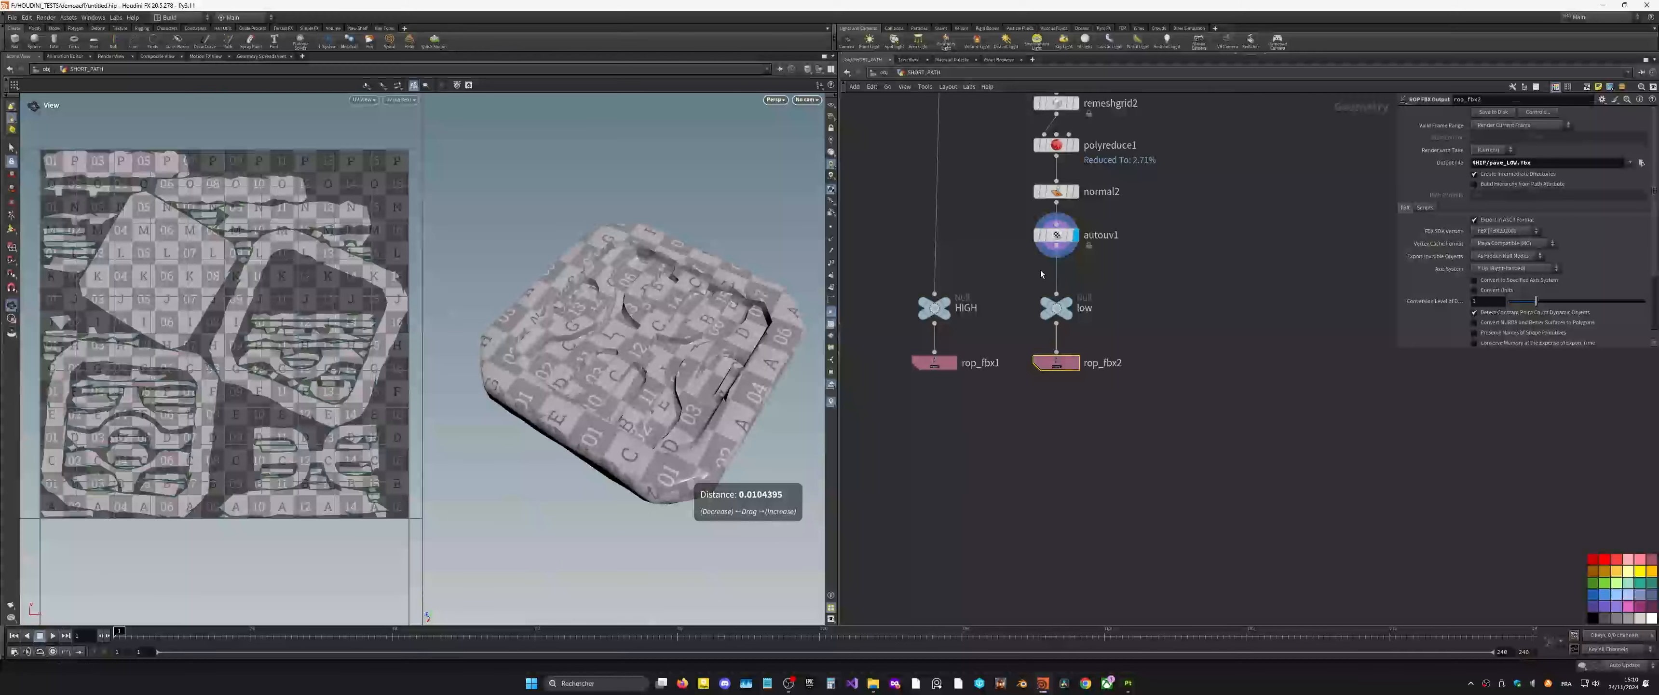
{"action": "scroll", "coordinate": [1170, 580], "scroll_direction": "down", "scroll_amount": 4}
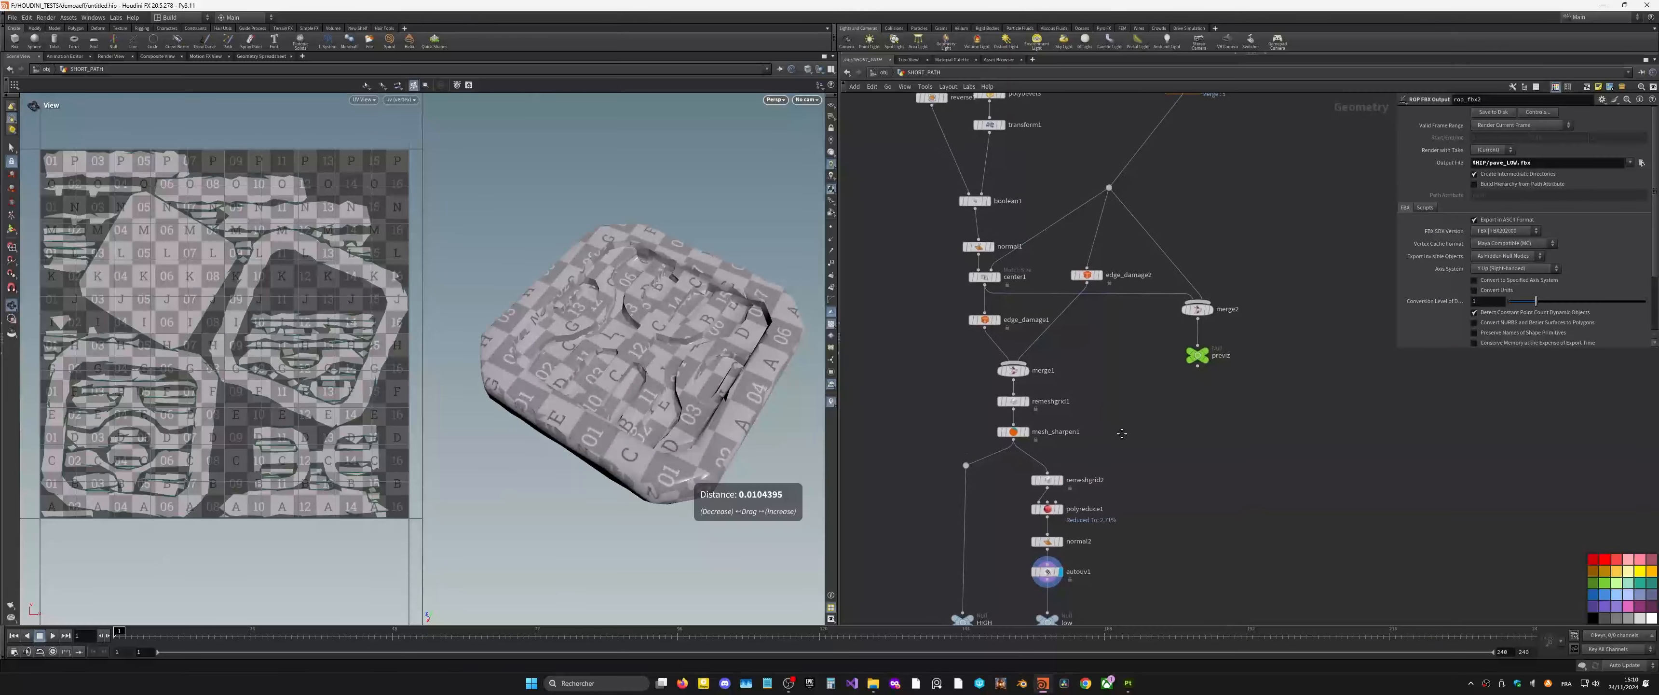
{"action": "left_click", "coordinate": [831, 323]}
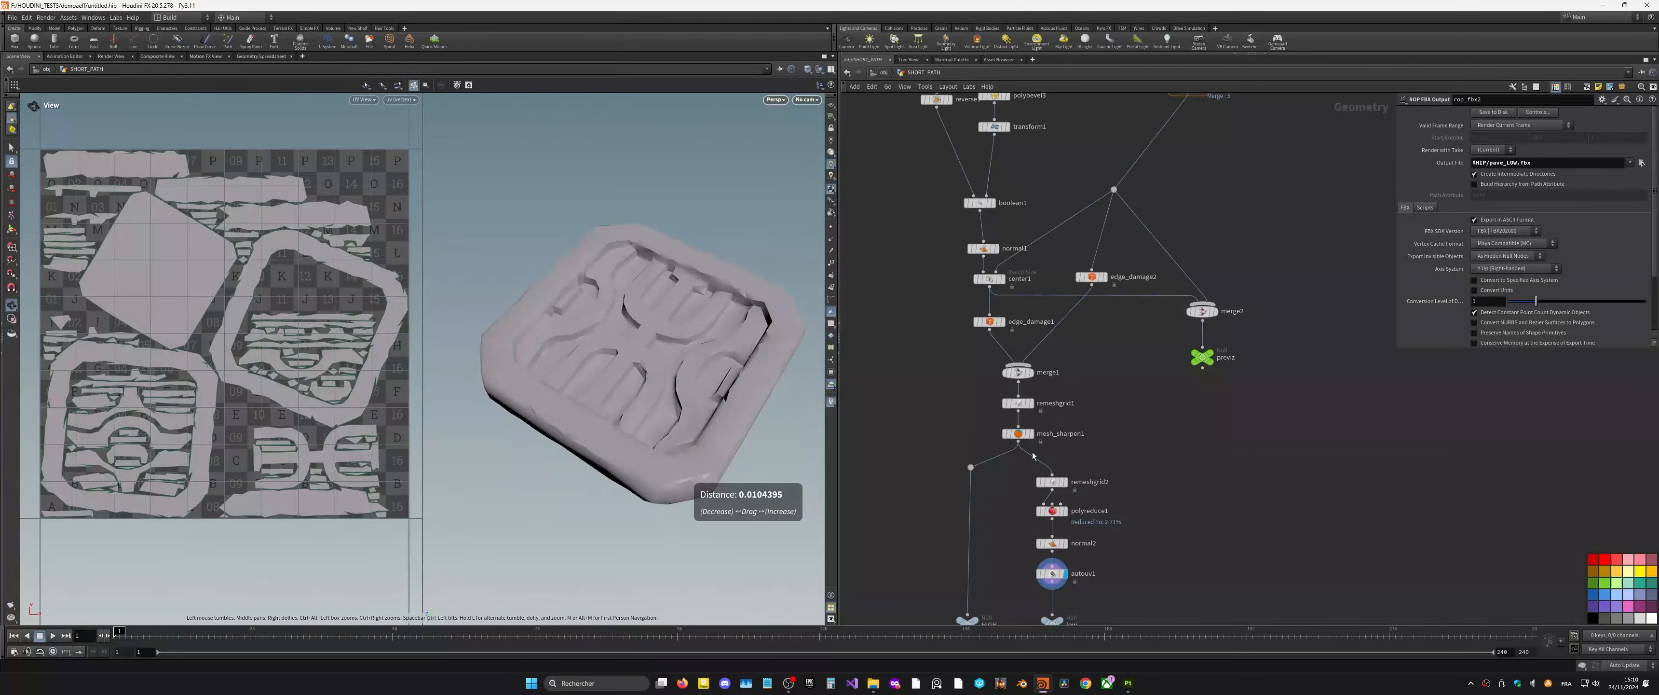
Step: Move merge1 and remeshgrid1 apart to make room between them, and display merge1's output
{"action": "middle_click_drag", "start_coordinate": [1133, 483], "coordinate": [1135, 511]}
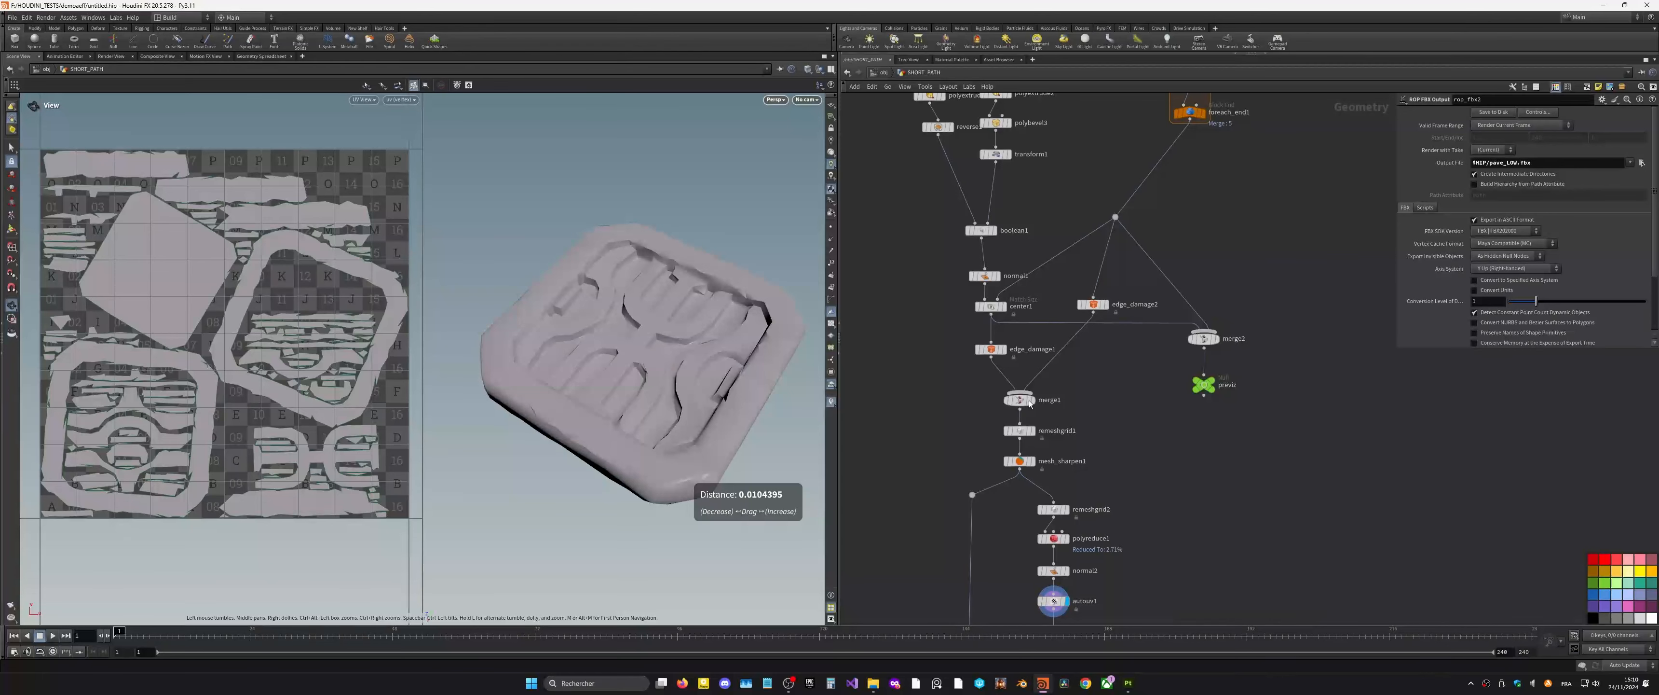
{"action": "left_click_drag", "start_coordinate": [1021, 400], "coordinate": [1021, 380]}
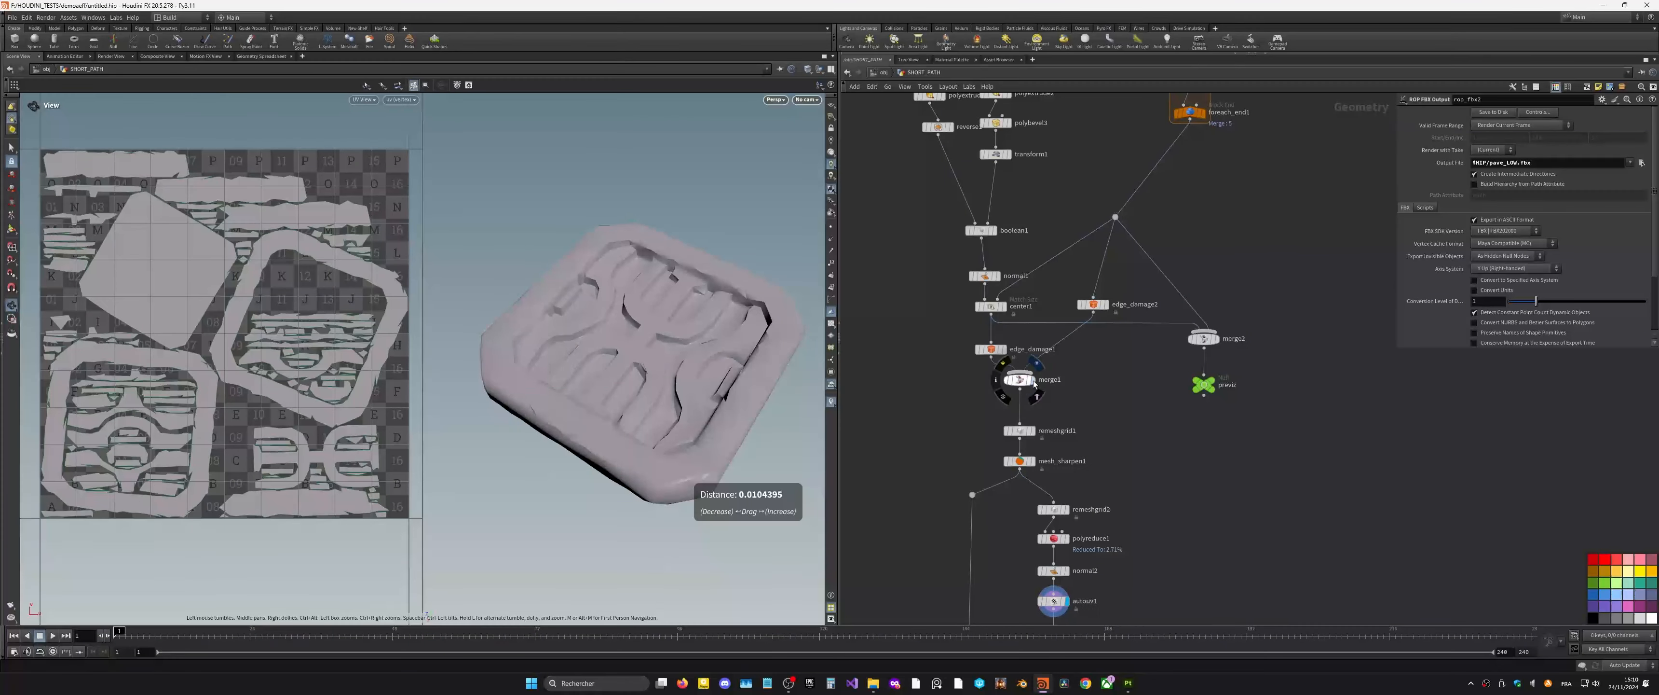
{"action": "left_click", "coordinate": [1033, 379]}
{"action": "mouse_move", "coordinate": [1020, 432]}
{"action": "left_mouse_down"}
{"action": "mouse_move", "coordinate": [1021, 413]}
{"action": "mouse_move", "coordinate": [1033, 446]}
{"action": "left_mouse_up"}
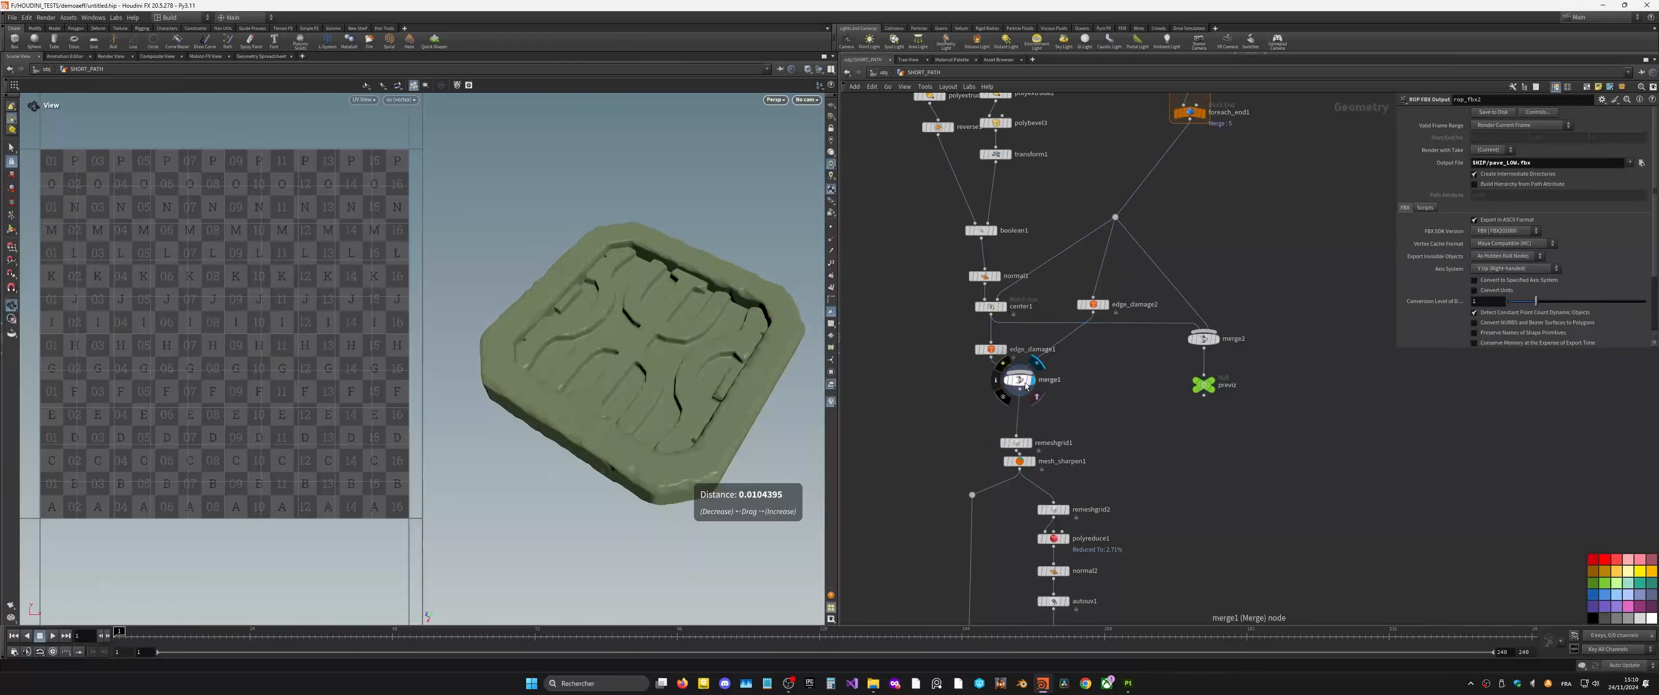
{"action": "middle_click_drag", "start_coordinate": [617, 339], "coordinate": [829, 385]}
Step: Insert a Mountain (Attribute Noise) node between merge1 and remeshgrid1 and display its output
{"action": "key", "text": "Tab"}
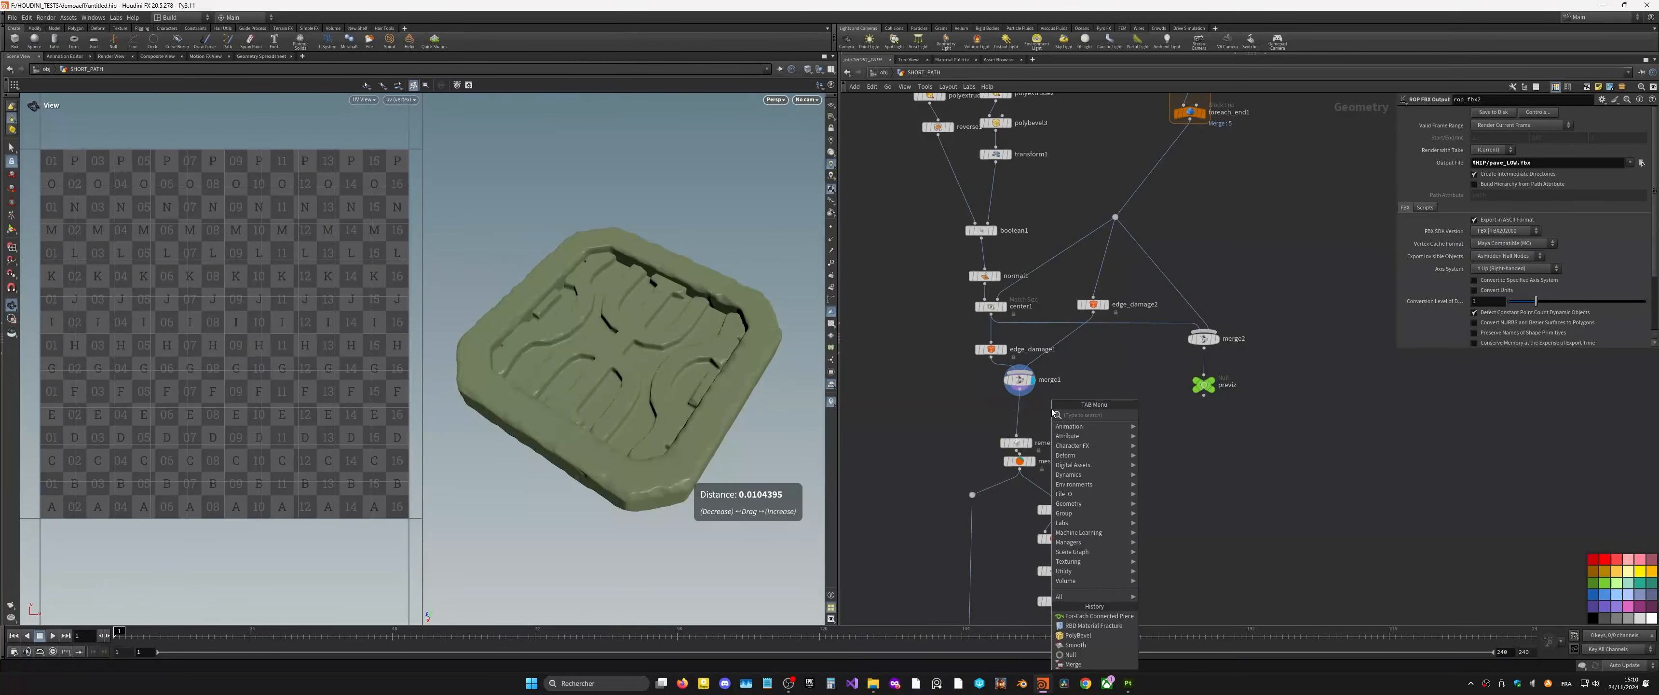
{"action": "type", "text": "mo"}
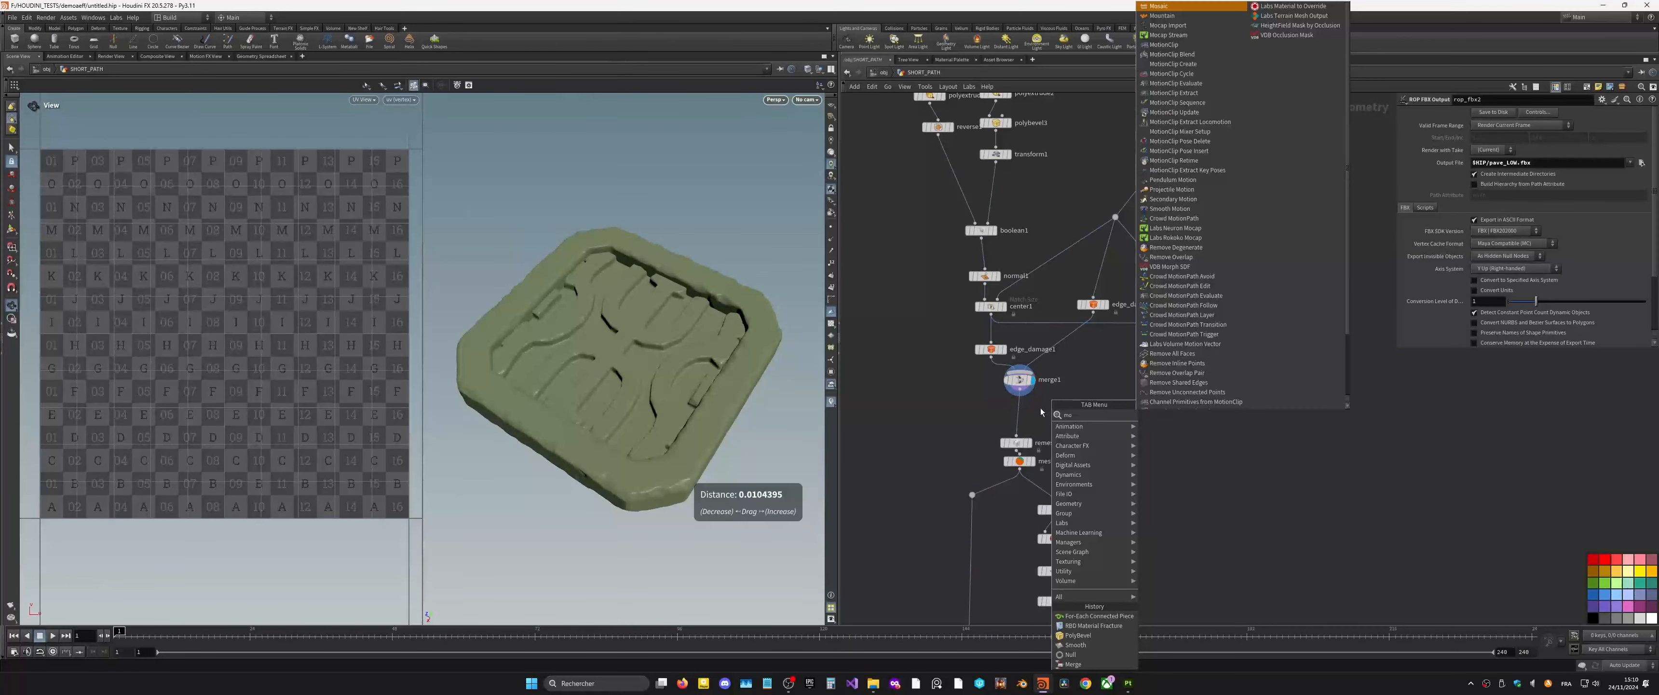
{"action": "left_click", "coordinate": [1205, 24]}
{"action": "left_click", "coordinate": [1024, 421]}
{"action": "left_click_drag", "start_coordinate": [1023, 421], "coordinate": [1023, 431]}
{"action": "left_click", "coordinate": [1031, 430]}
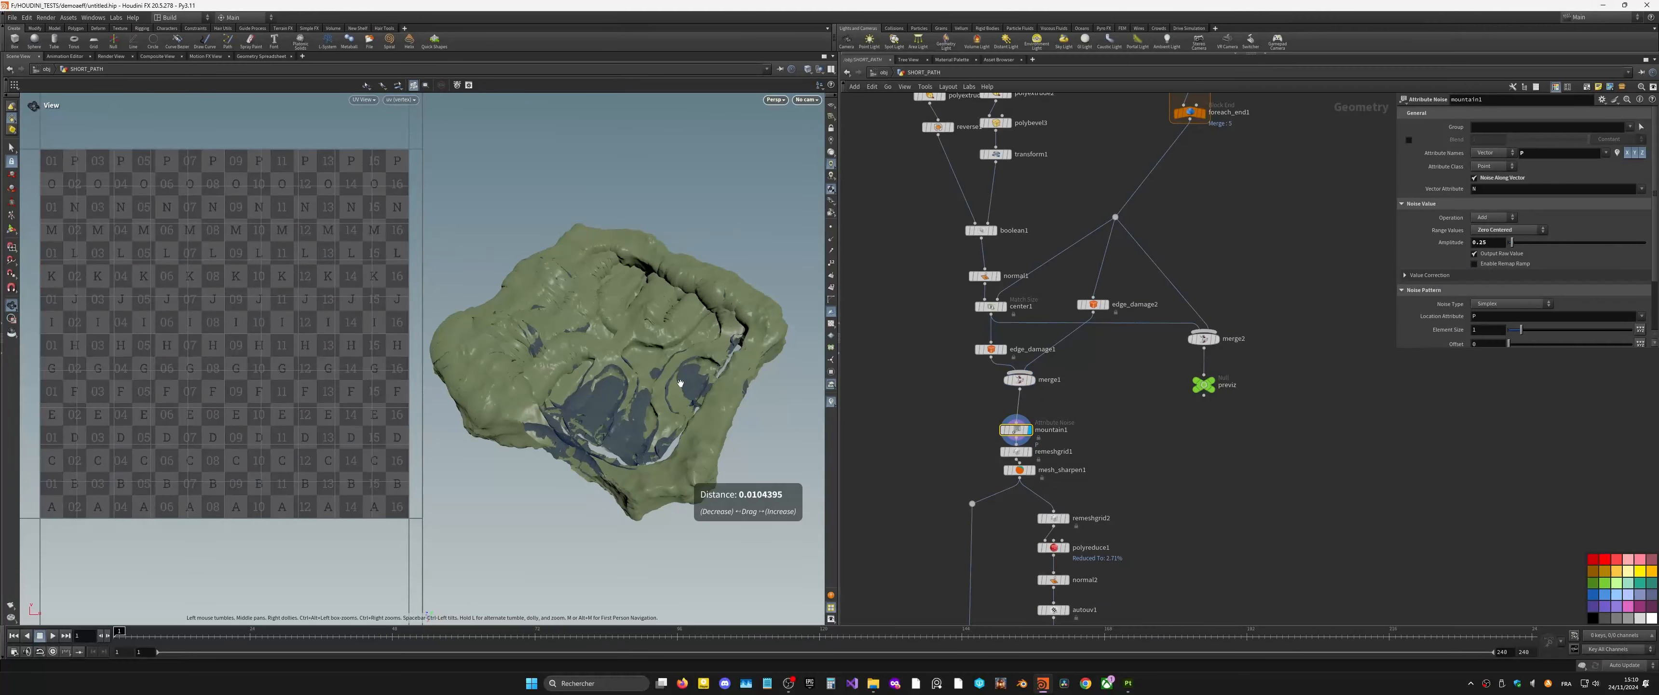
{"action": "left_click_drag", "start_coordinate": [742, 386], "coordinate": [748, 383]}
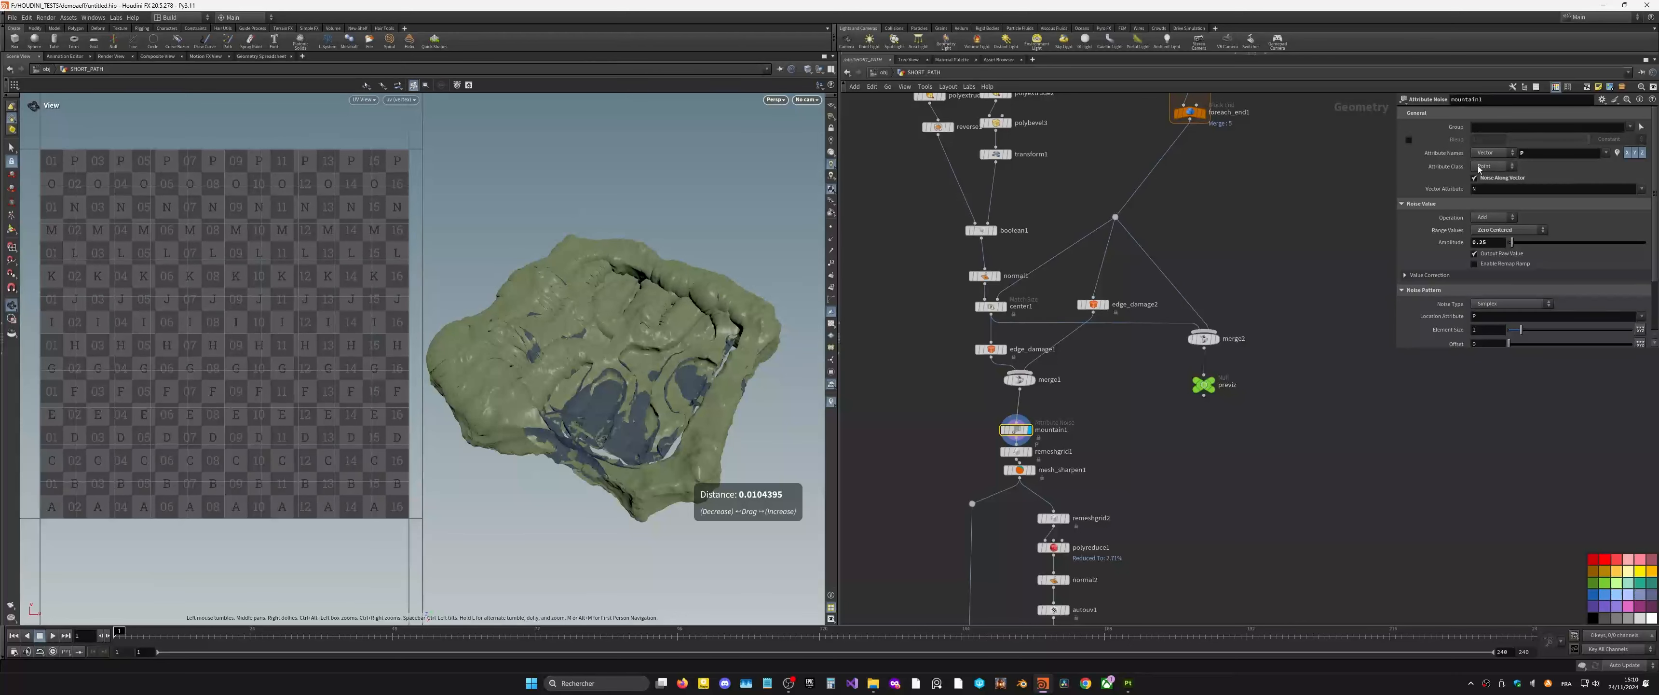
Step: Set mountain1's noise amplitude to 0.03 and its range values to Positive
{"action": "left_click", "coordinate": [1492, 240]}
{"action": "type", "text": "-.01"}
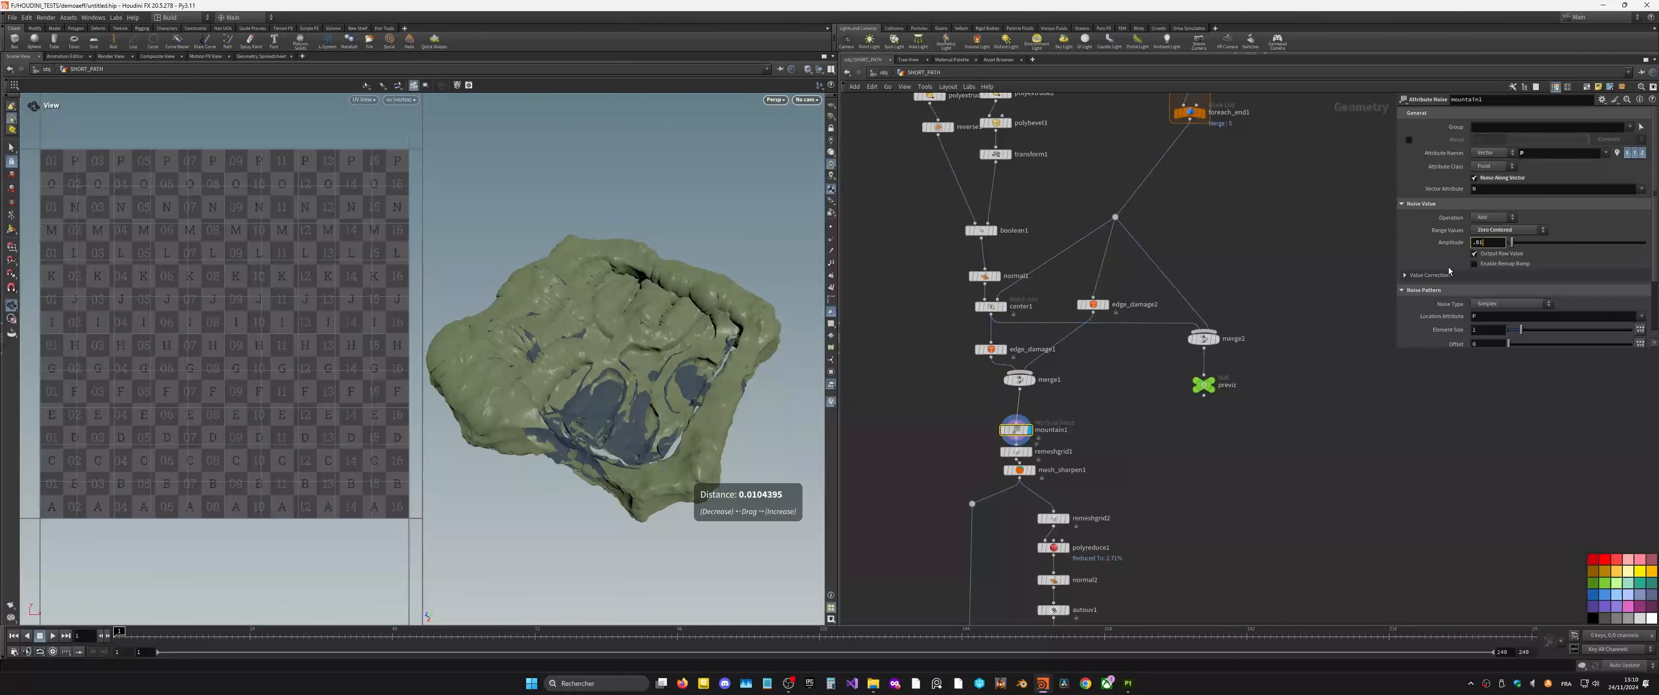
{"action": "key", "text": "Return"}
{"action": "mouse_move", "coordinate": [1484, 243]}
{"action": "middle_mouse_down"}
{"action": "mouse_move", "coordinate": [1507, 266]}
{"action": "mouse_move", "coordinate": [1487, 246]}
{"action": "middle_mouse_up"}
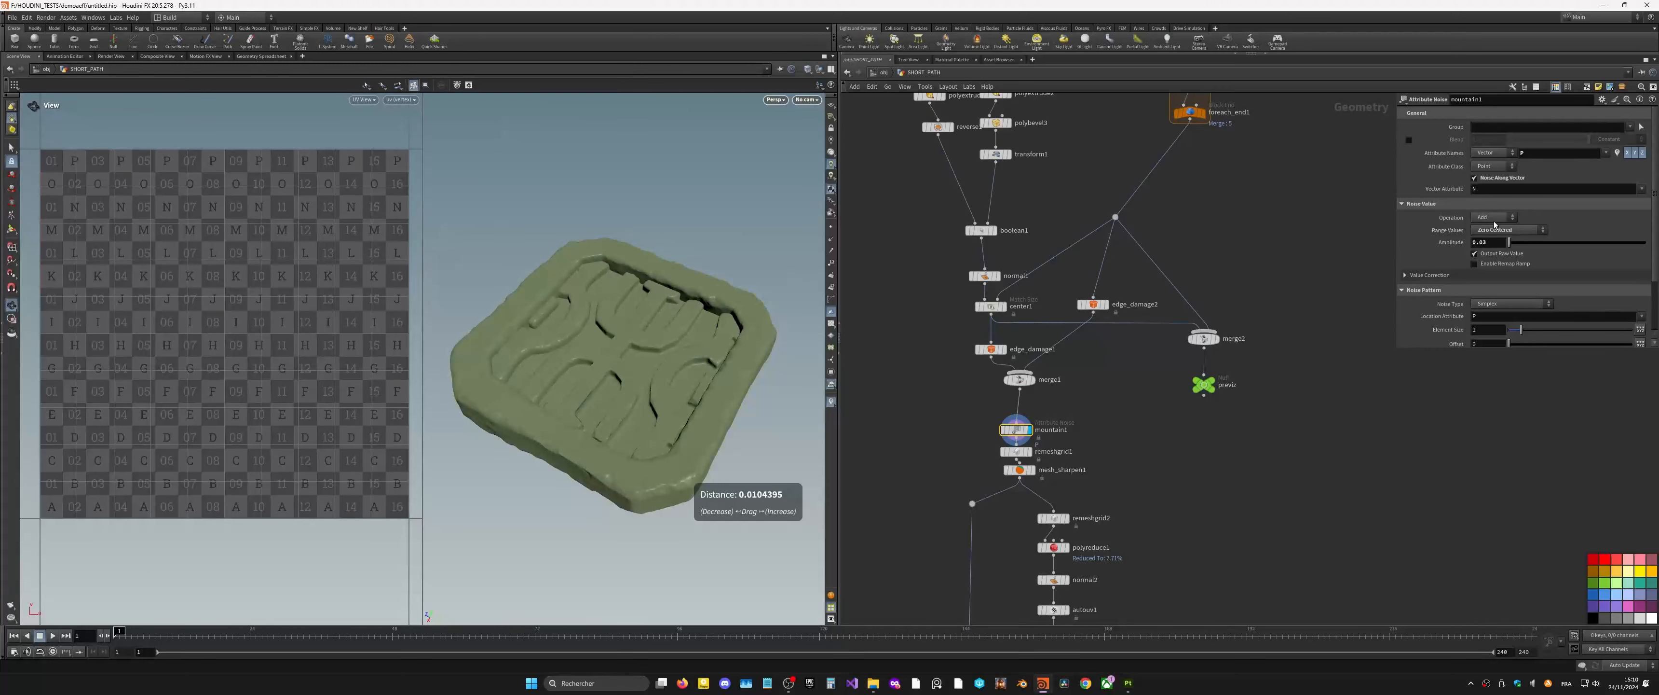
{"action": "left_click", "coordinate": [1500, 230]}
{"action": "left_click", "coordinate": [1501, 243]}
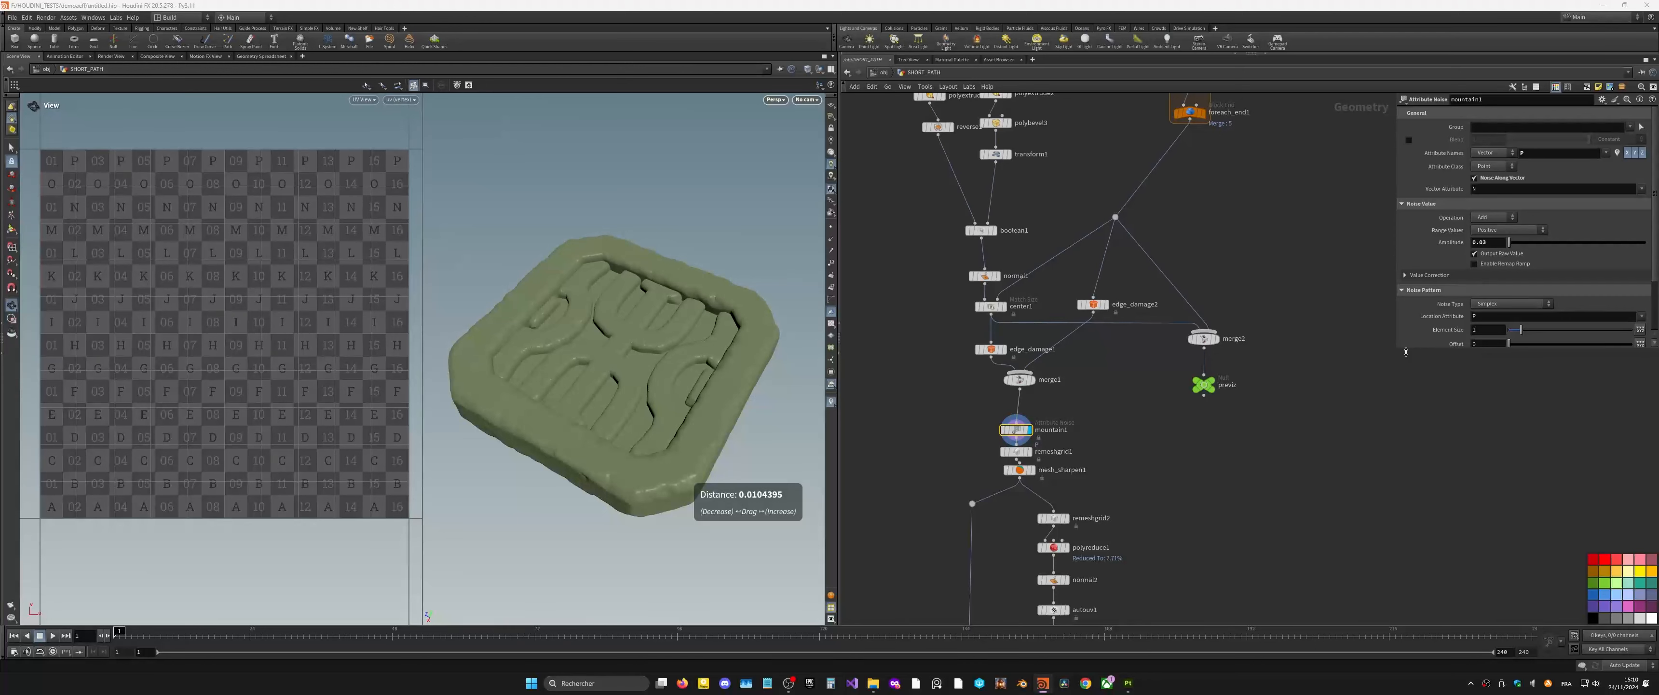
Step: Enlarge the parameter area and set mountain1's noise type to Worley Cellular F2-F1
{"action": "left_click_drag", "start_coordinate": [1406, 351], "coordinate": [1398, 516]}
{"action": "left_click", "coordinate": [1532, 303]}
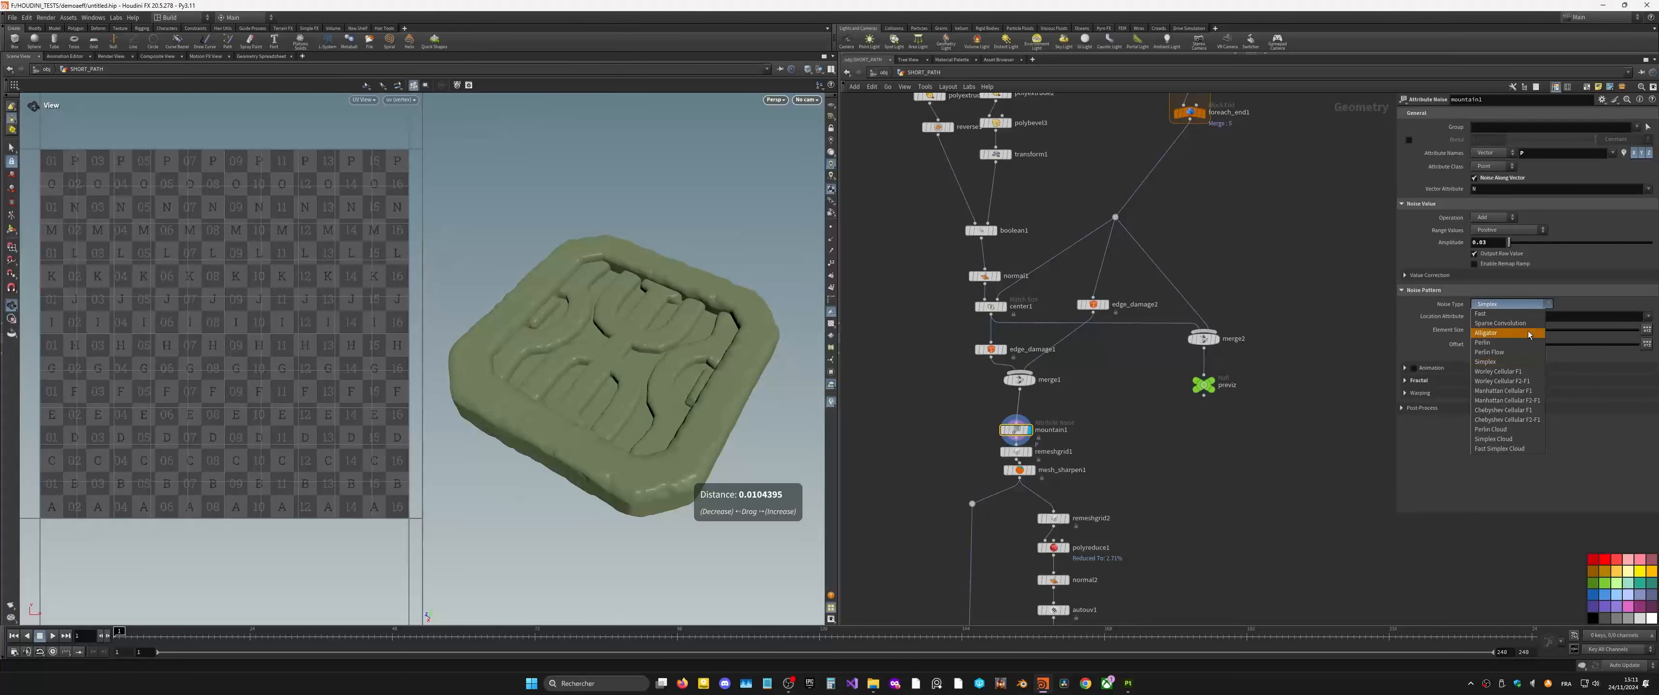
{"action": "left_click", "coordinate": [1532, 382]}
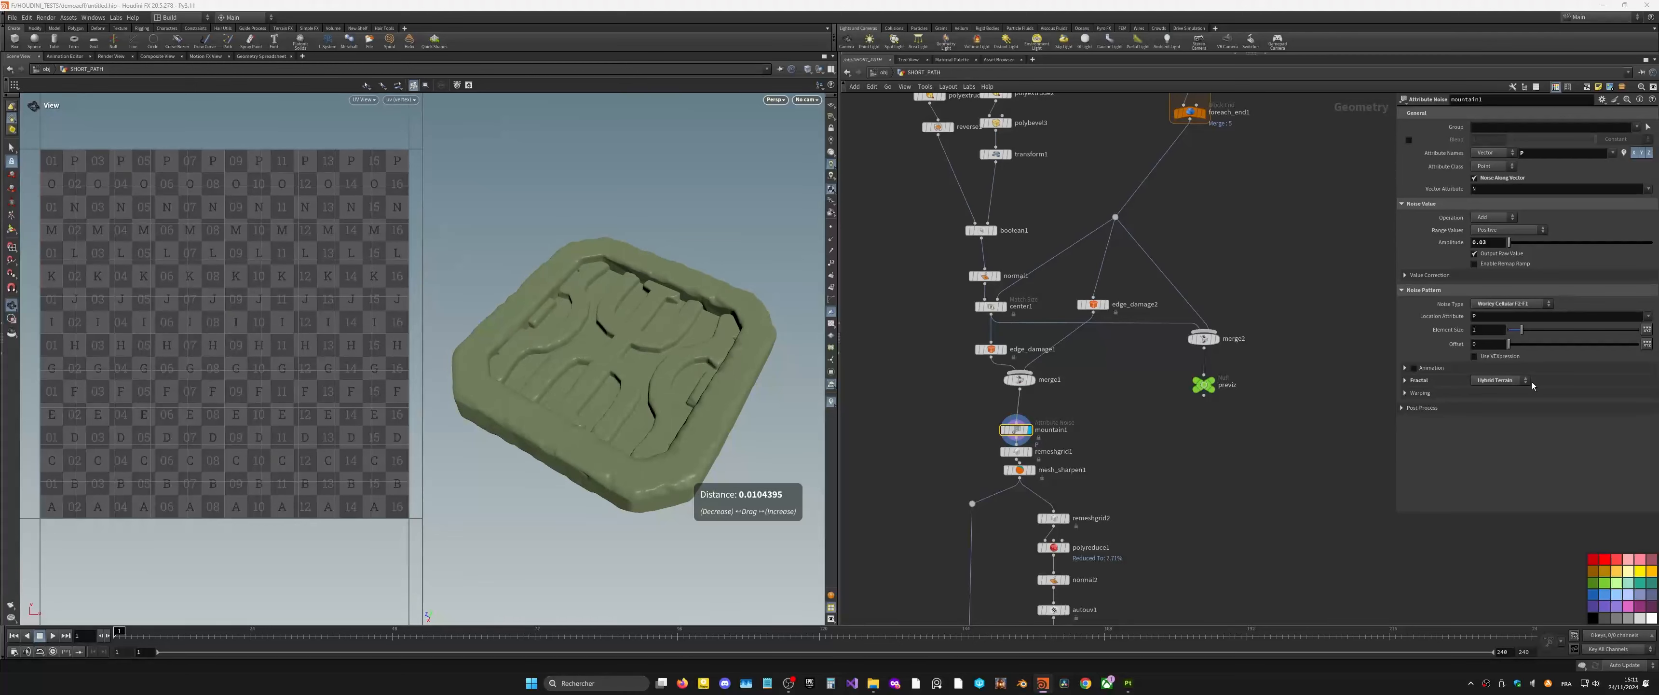
Step: Set mountain1's element size to about 0.76 and save the scene
{"action": "left_click_drag", "start_coordinate": [1522, 329], "coordinate": [1515, 334]}
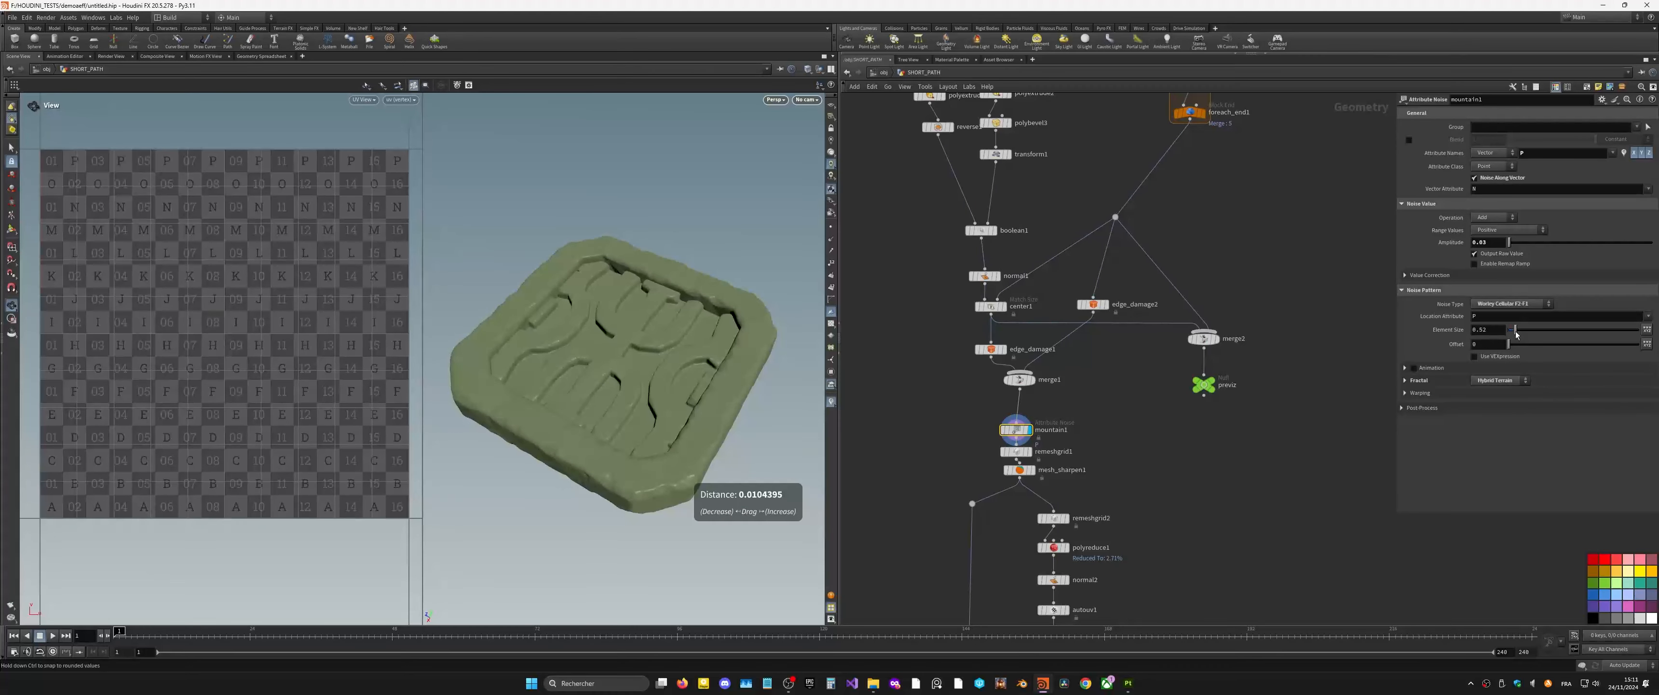
{"action": "left_click_drag", "start_coordinate": [688, 385], "coordinate": [760, 330]}
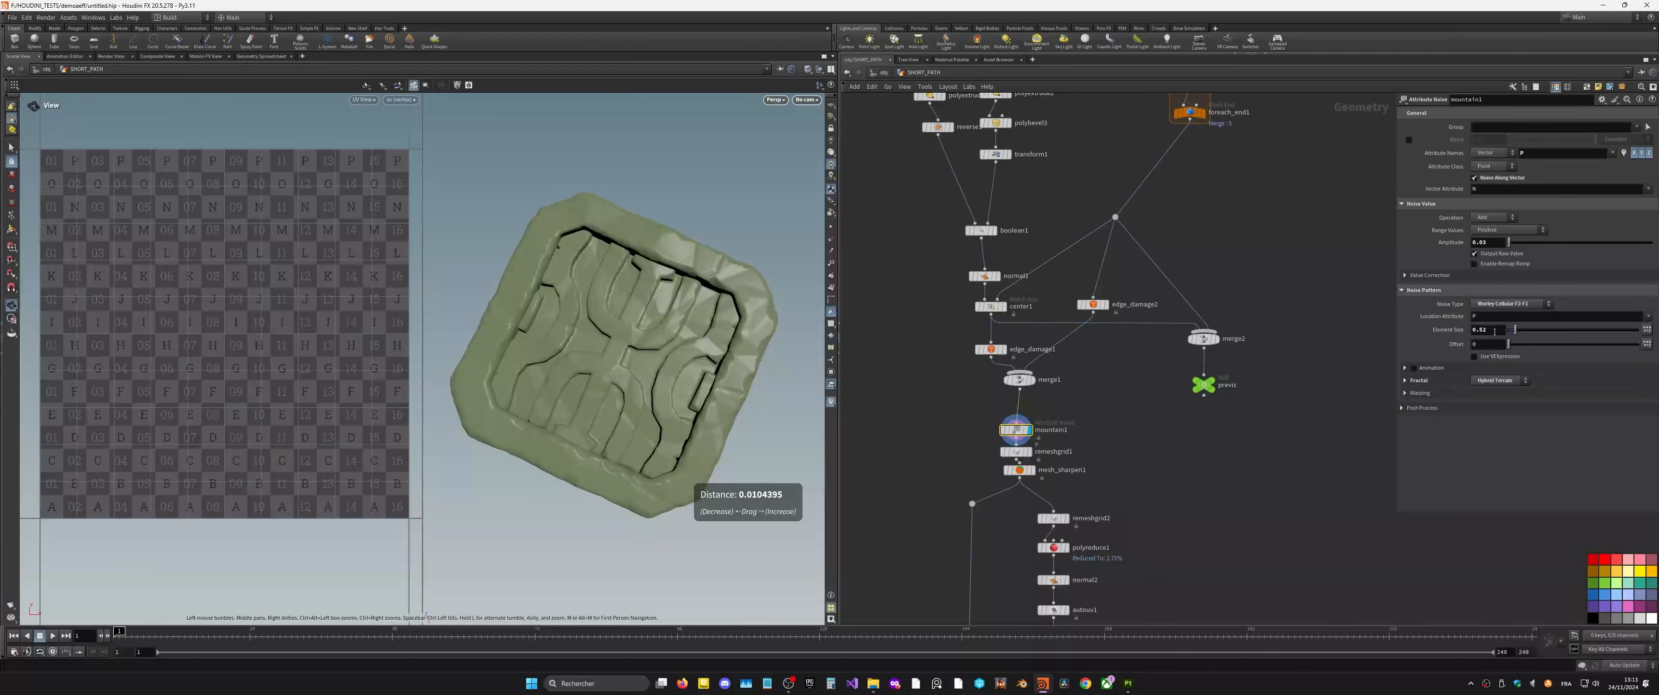
{"action": "middle_click_drag", "start_coordinate": [1498, 334], "coordinate": [1588, 335]}
{"action": "left_click_drag", "start_coordinate": [670, 403], "coordinate": [675, 378]}
{"action": "key", "text": "ctrl+s"}
Step: Space out mesh_sharpen1 and remeshgrid1 in the node chain and display mesh_sharpen1's output
{"action": "left_click_drag", "start_coordinate": [1005, 474], "coordinate": [1002, 495]}
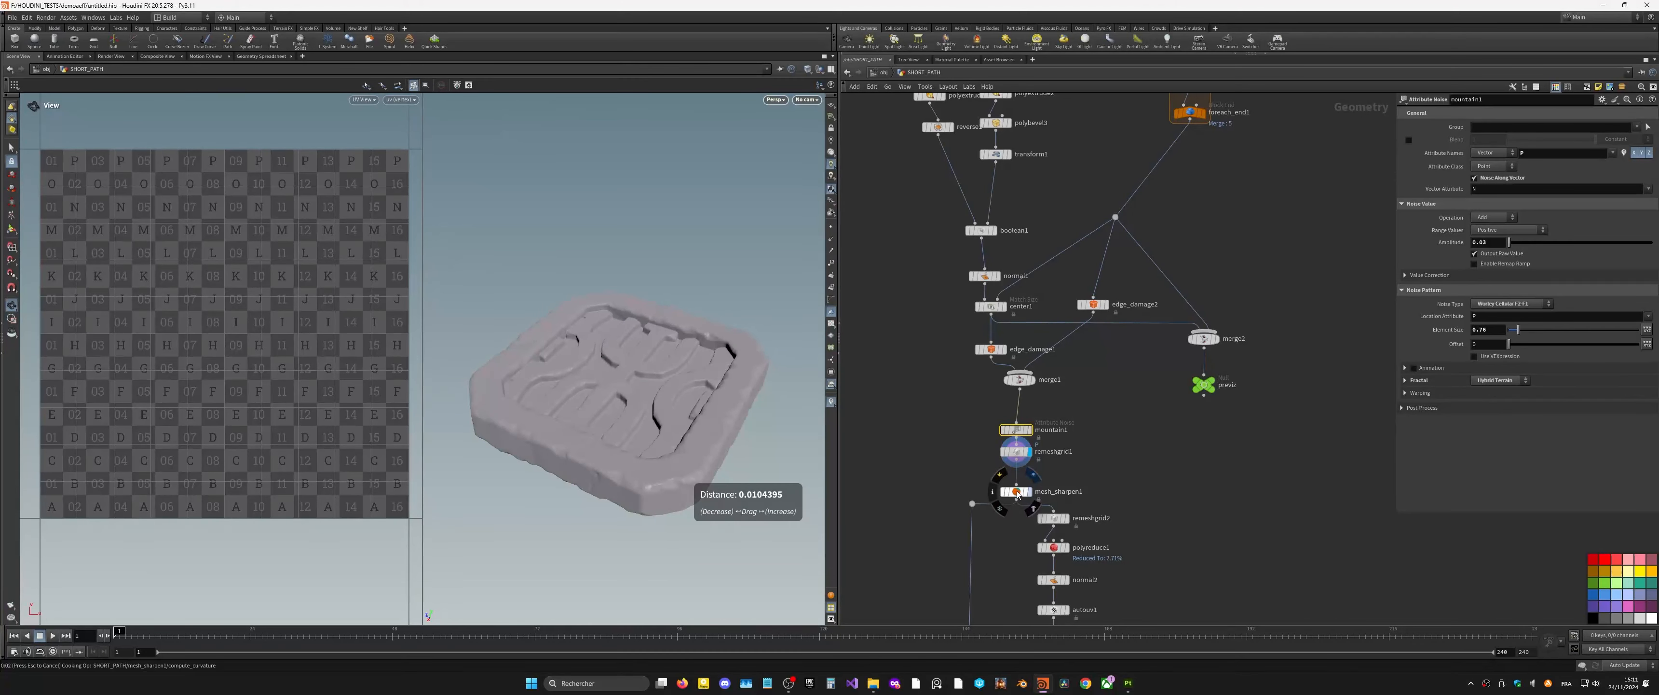
{"action": "left_click", "coordinate": [1018, 491]}
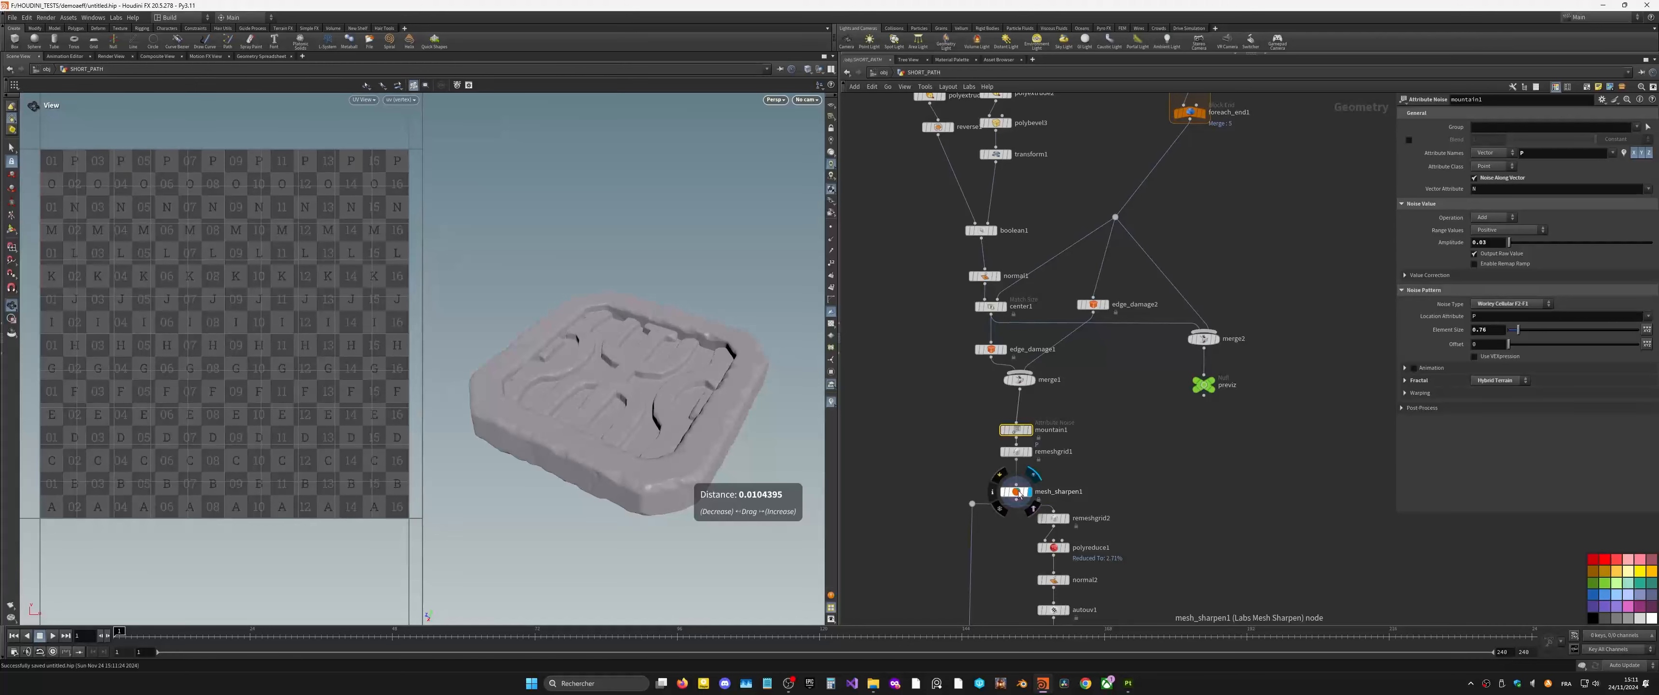
{"action": "mouse_move", "coordinate": [685, 398]}
{"action": "left_mouse_down"}
{"action": "mouse_move", "coordinate": [714, 309]}
{"action": "mouse_move", "coordinate": [765, 330]}
{"action": "mouse_move", "coordinate": [710, 397]}
{"action": "left_mouse_up"}
{"action": "middle_click_drag", "start_coordinate": [1259, 549], "coordinate": [1229, 509]}
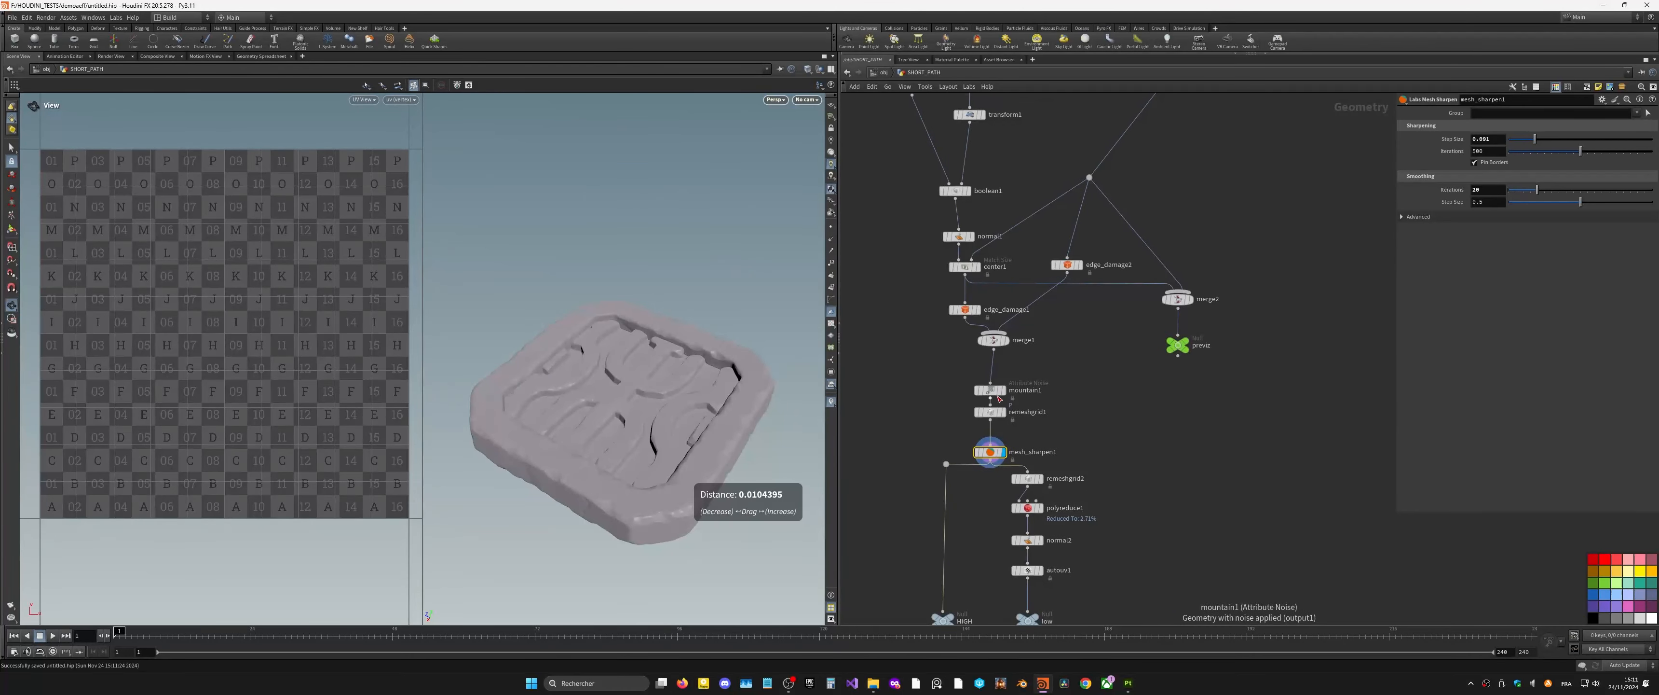
{"action": "scroll", "coordinate": [998, 380], "scroll_direction": "up", "scroll_amount": 8}
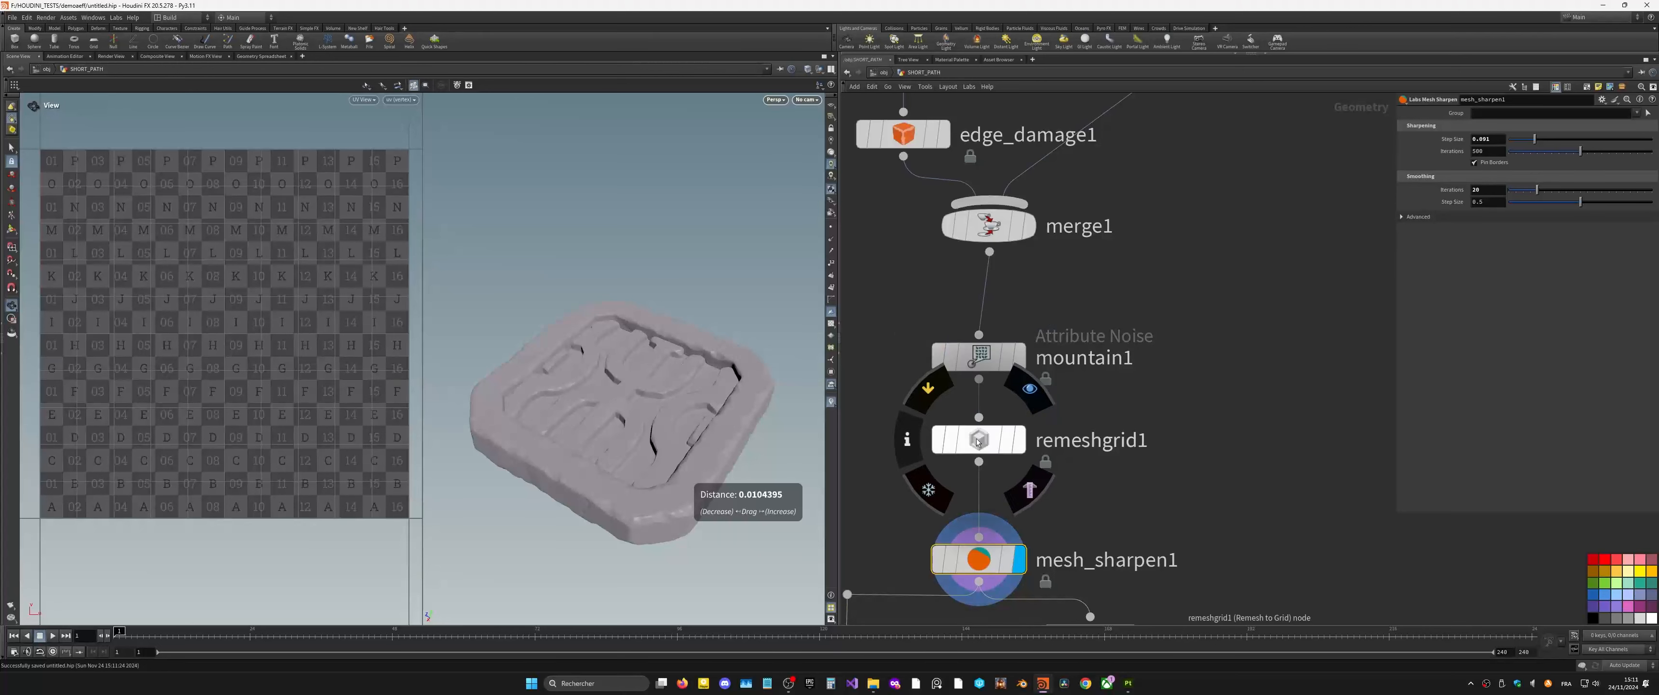
{"action": "left_click_drag", "start_coordinate": [979, 435], "coordinate": [980, 459]}
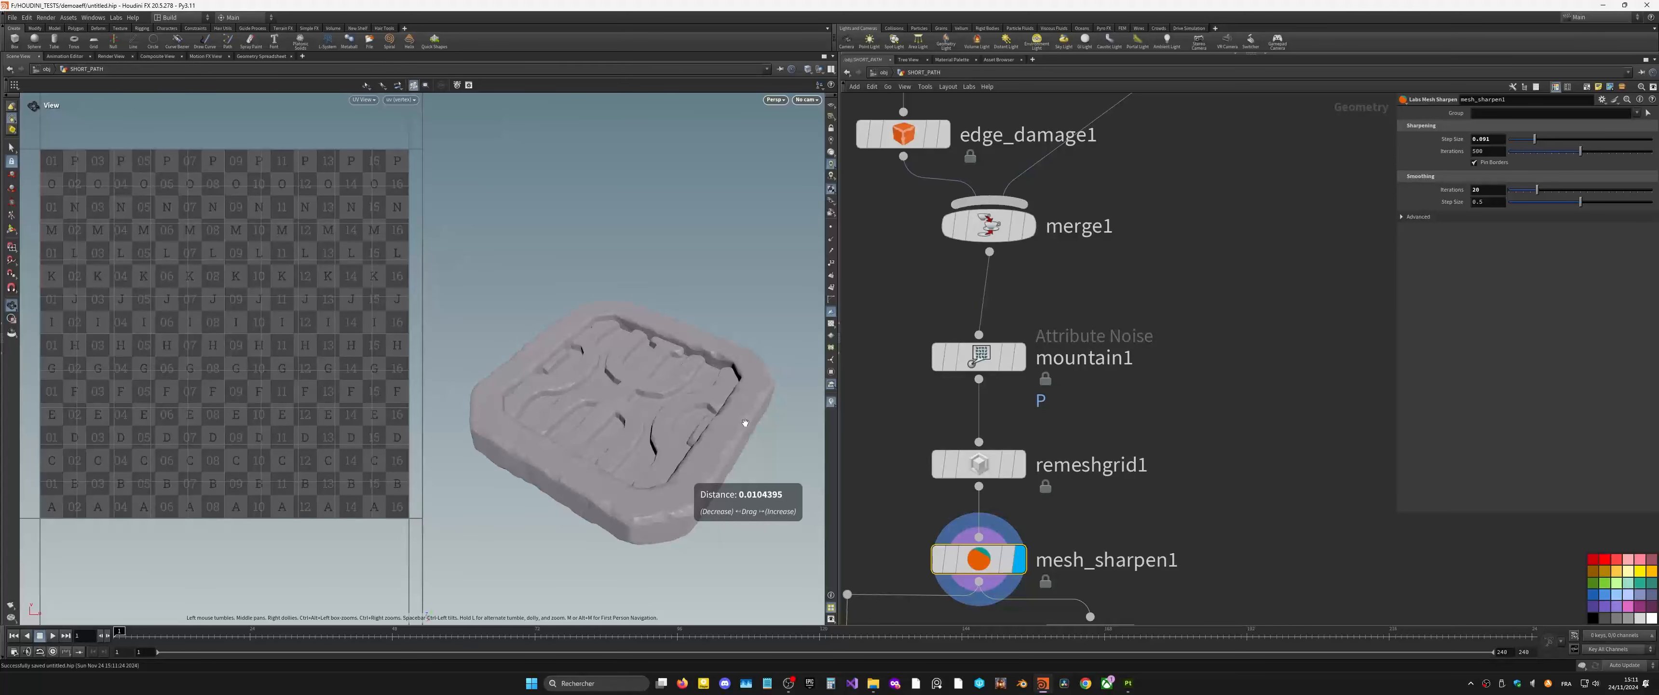
Step: Display mountain1's output and set its noise warping's Gradient Warp to about 0.017
{"action": "left_click", "coordinate": [991, 359]}
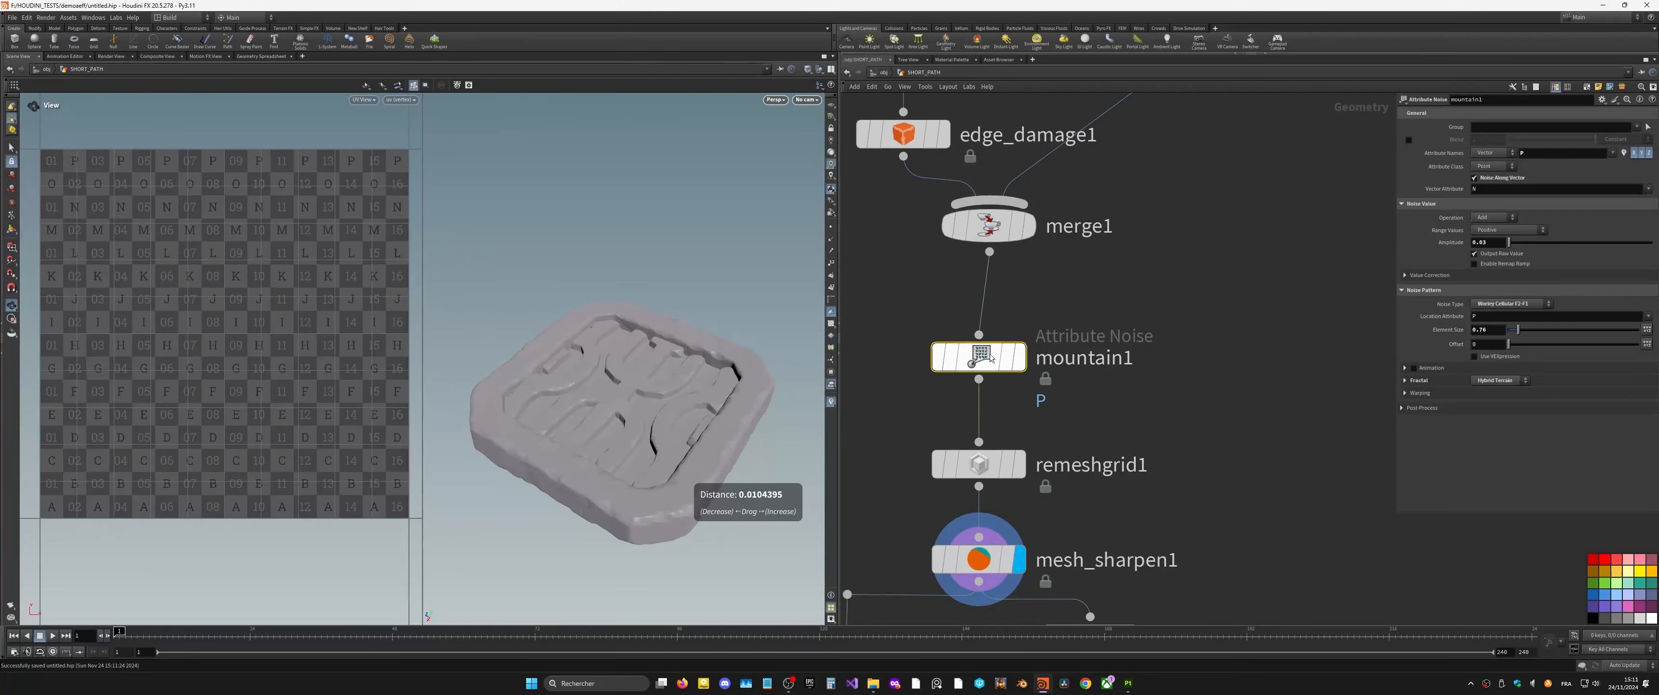
{"action": "left_click", "coordinate": [1018, 358]}
{"action": "left_click_drag", "start_coordinate": [659, 395], "coordinate": [755, 390]}
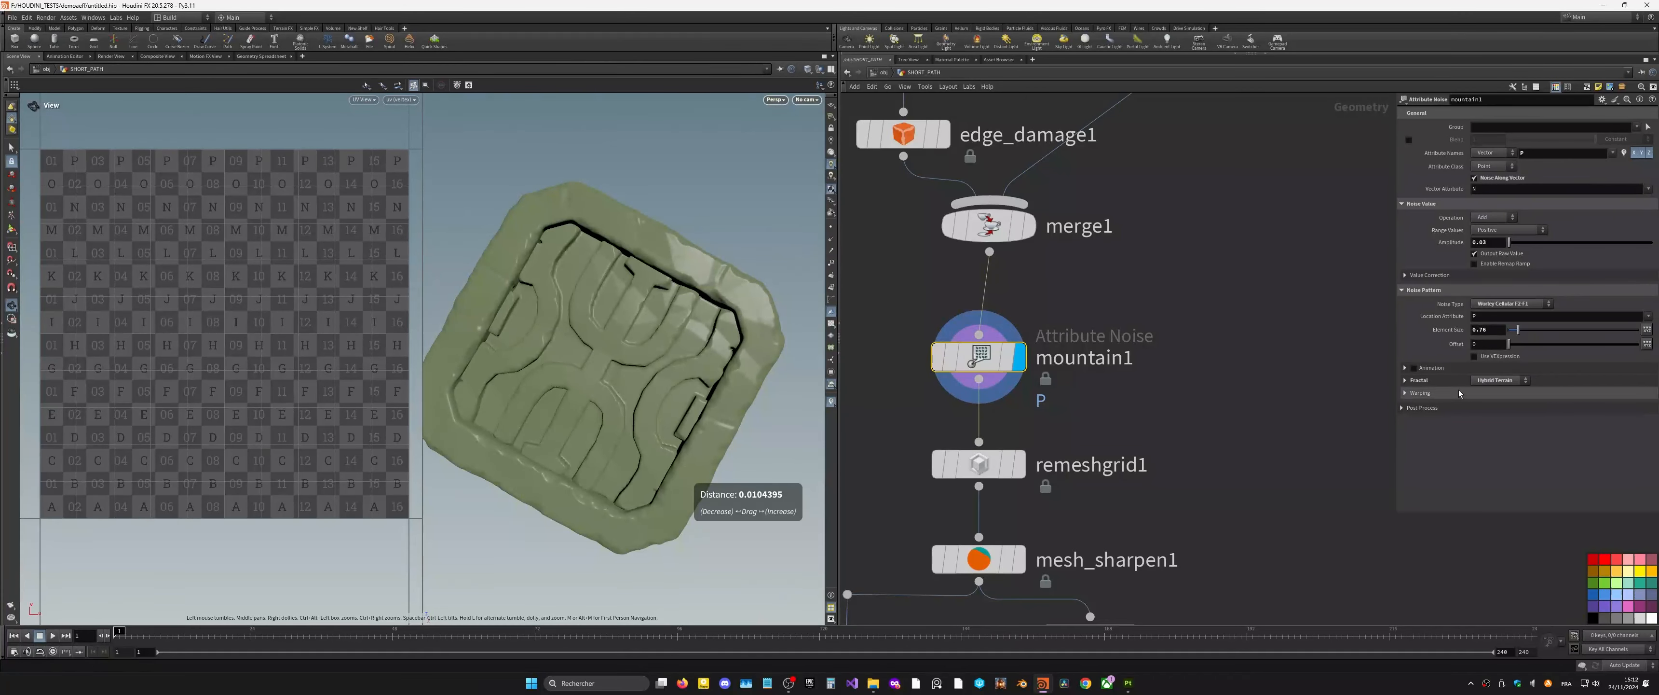
{"action": "left_click", "coordinate": [1412, 393]}
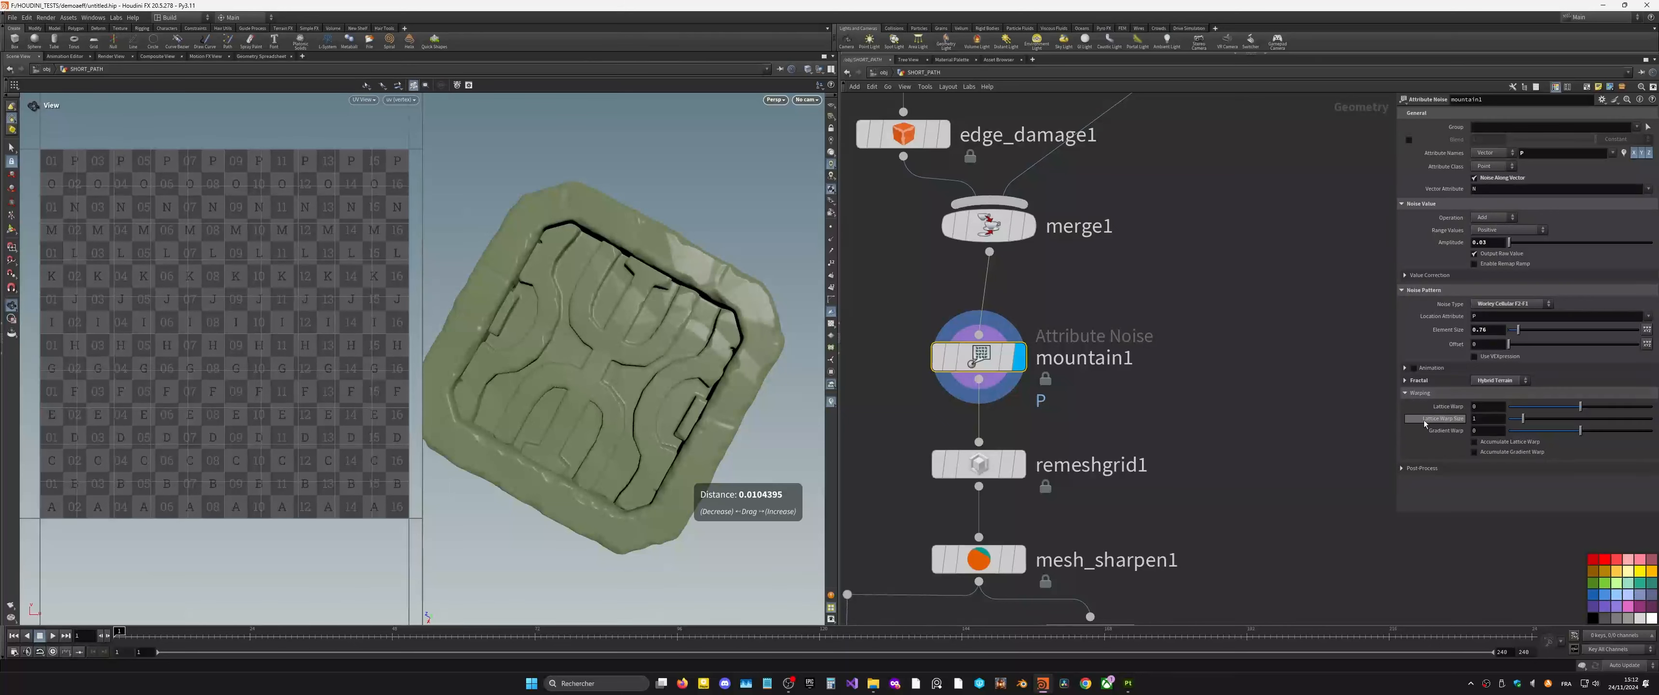
{"action": "left_click_drag", "start_coordinate": [1555, 432], "coordinate": [1583, 440]}
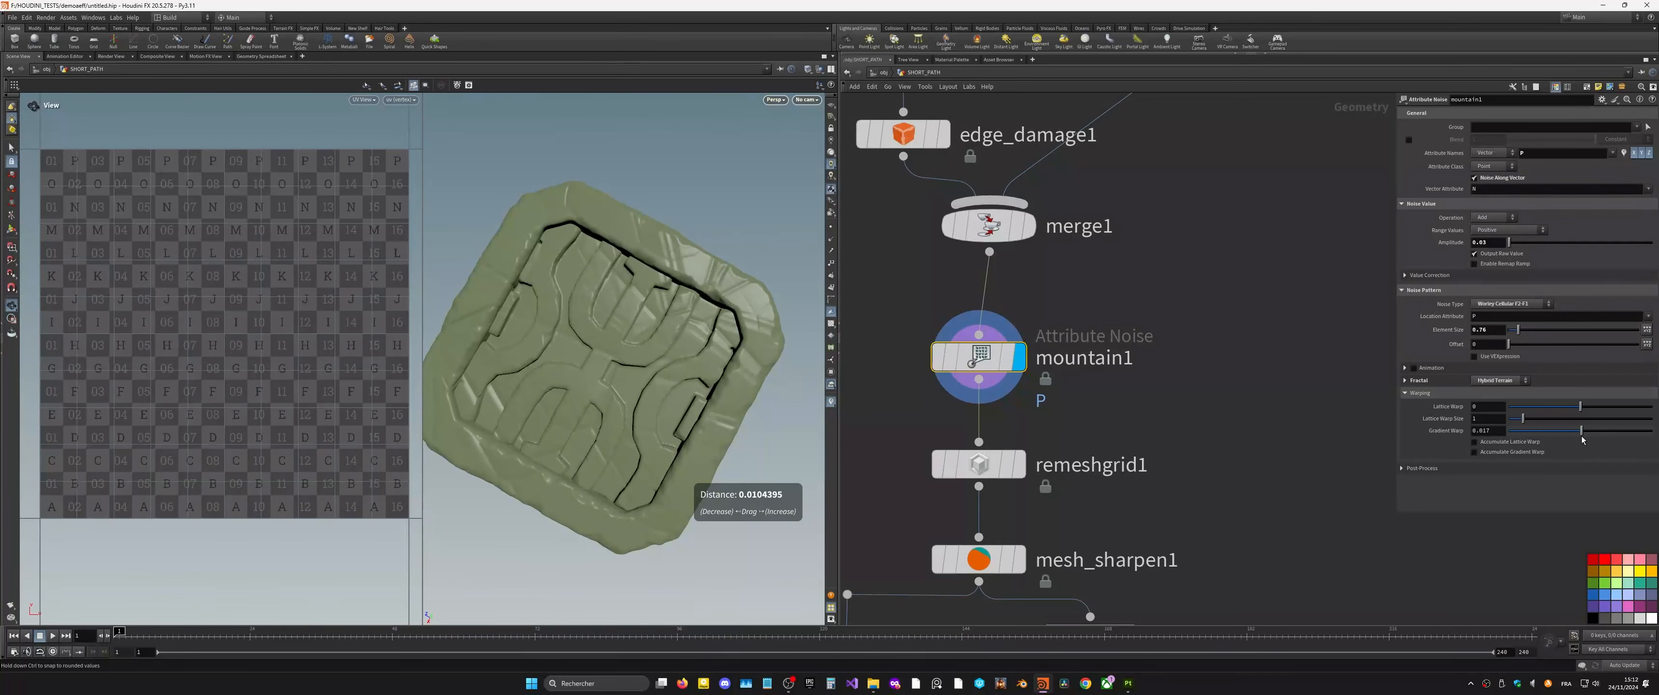
{"action": "left_click_drag", "start_coordinate": [597, 395], "coordinate": [765, 391]}
Step: Export the high-poly and low-poly meshes together through rop_fbx1 and rop_fbx2
{"action": "scroll", "coordinate": [1281, 496], "scroll_direction": "down", "scroll_amount": 3}
{"action": "middle_click_drag", "start_coordinate": [1273, 539], "coordinate": [1199, 98]}
{"action": "left_click_drag", "start_coordinate": [1158, 502], "coordinate": [960, 451]}
{"action": "left_click", "coordinate": [1488, 114]}
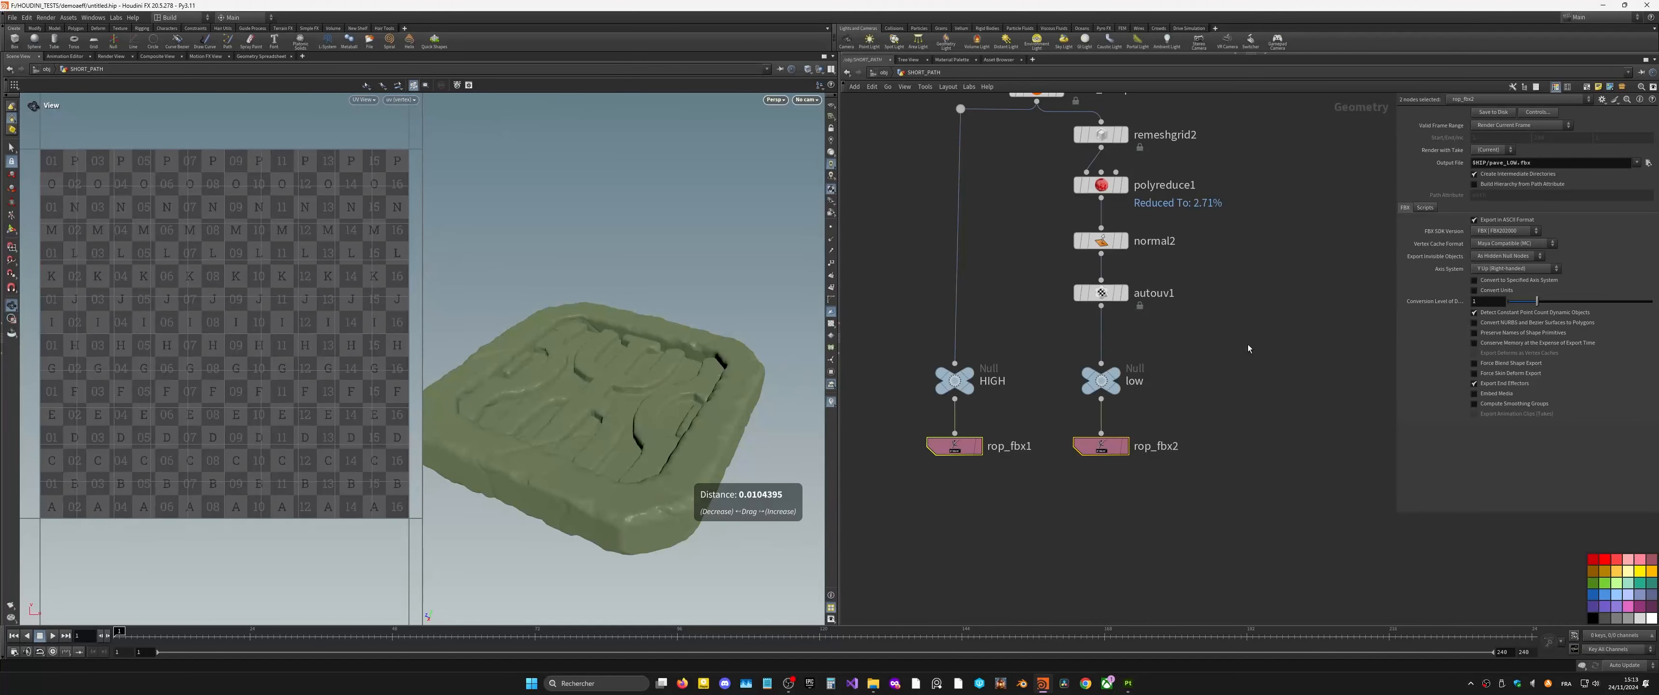
Step: Switch to Substance 3D Painter, reimport the tile mesh, rebake its mesh maps and return to painting mode
{"action": "left_click", "coordinate": [1128, 683]}
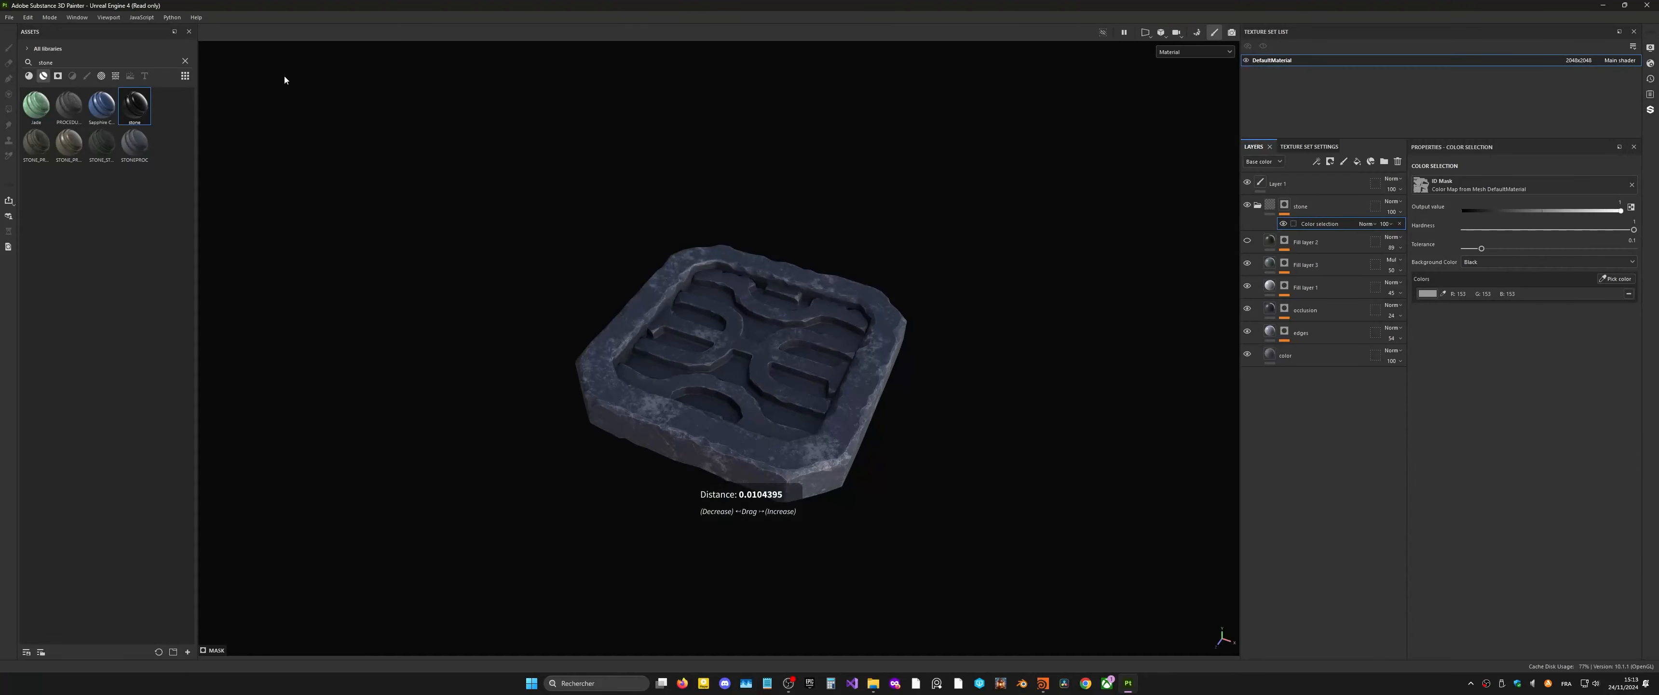
{"action": "left_click", "coordinate": [9, 17]}
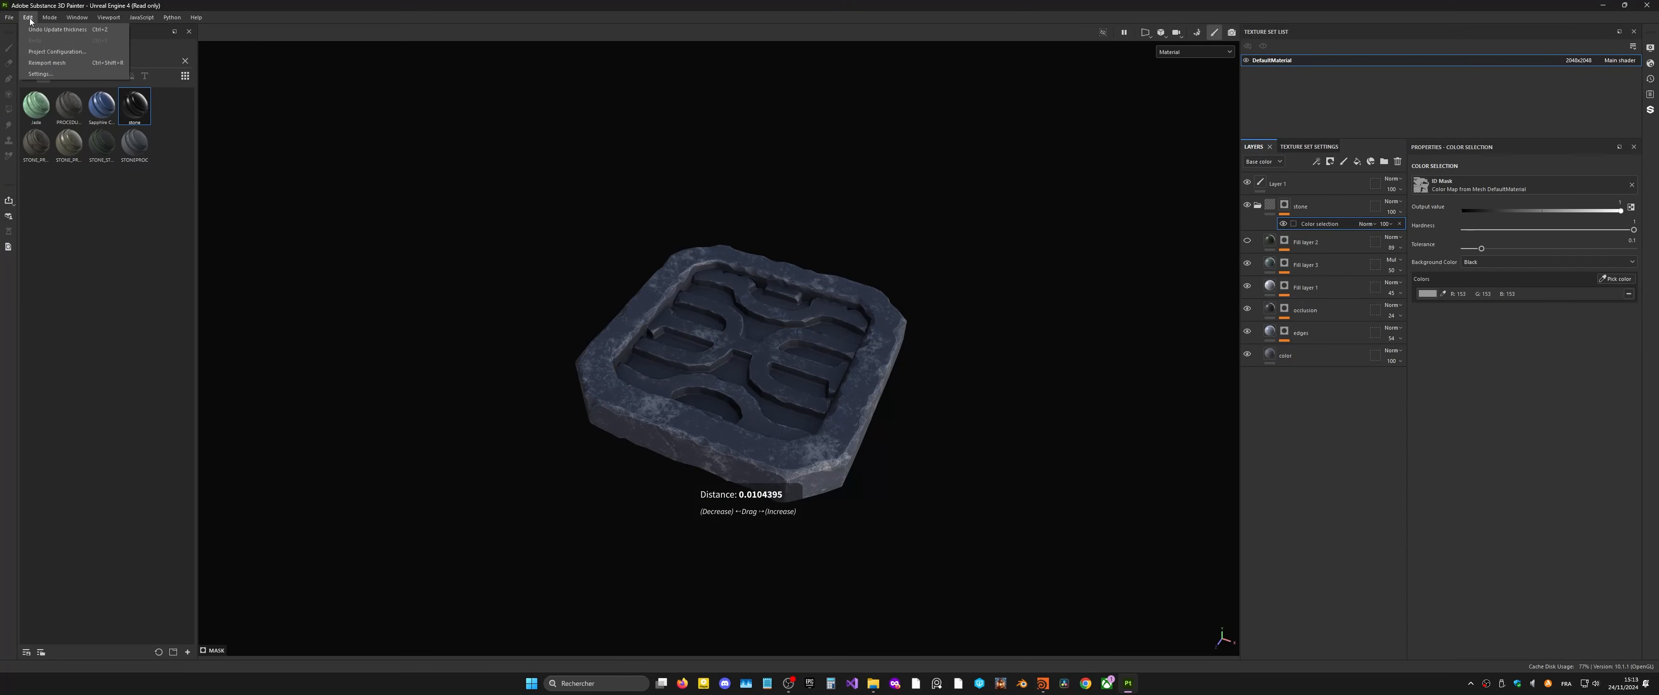
{"action": "left_click", "coordinate": [55, 64]}
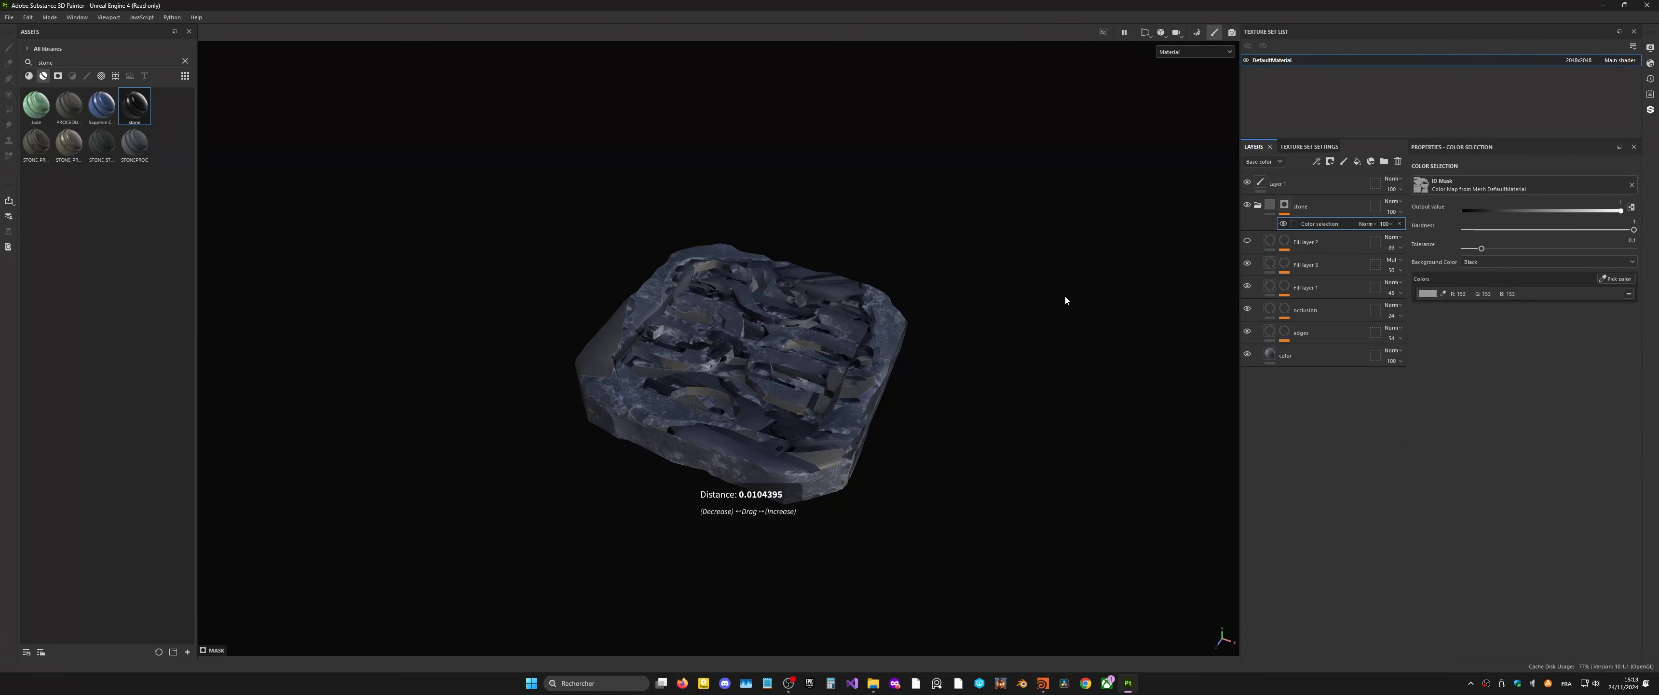
{"action": "left_click", "coordinate": [1196, 33]}
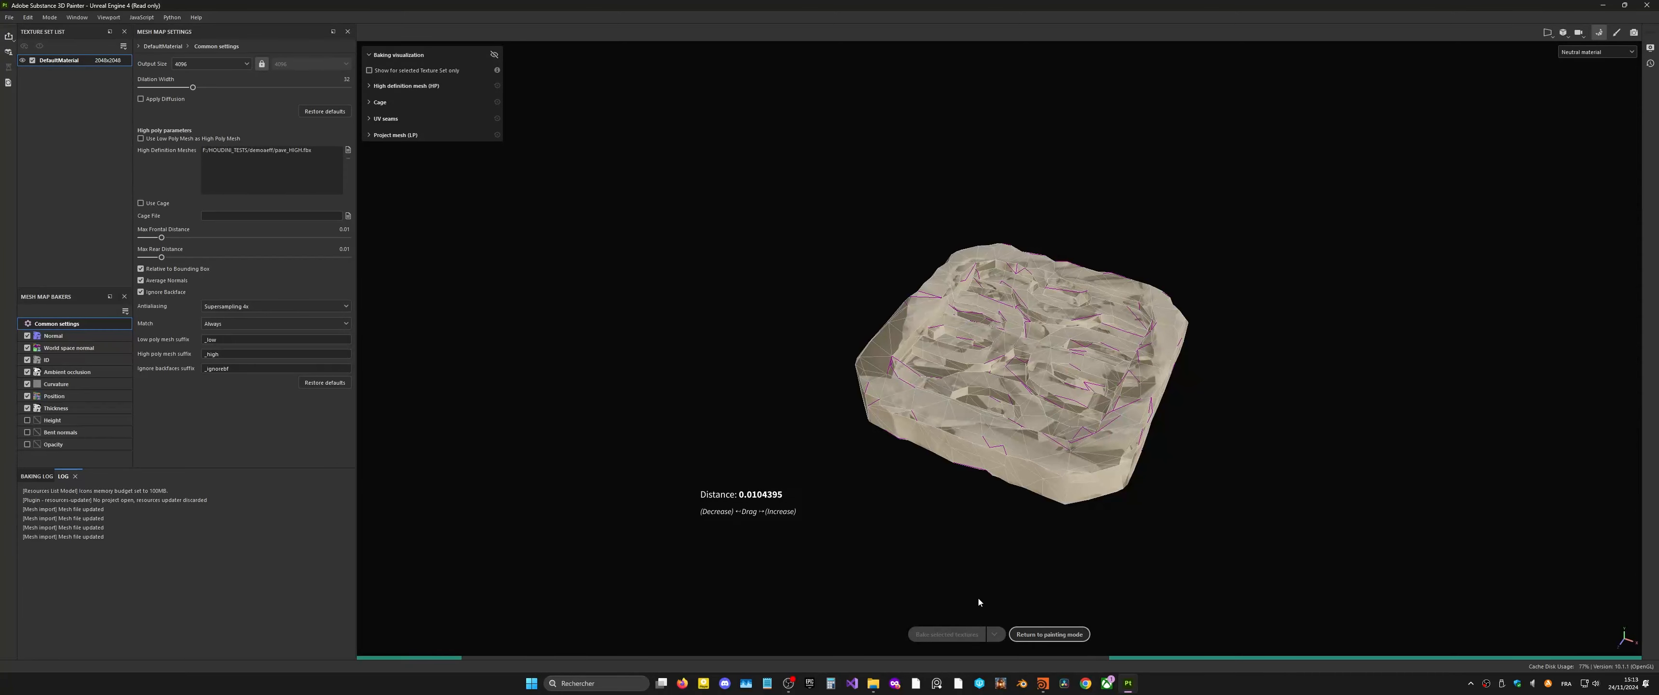
{"action": "left_click", "coordinate": [964, 637]}
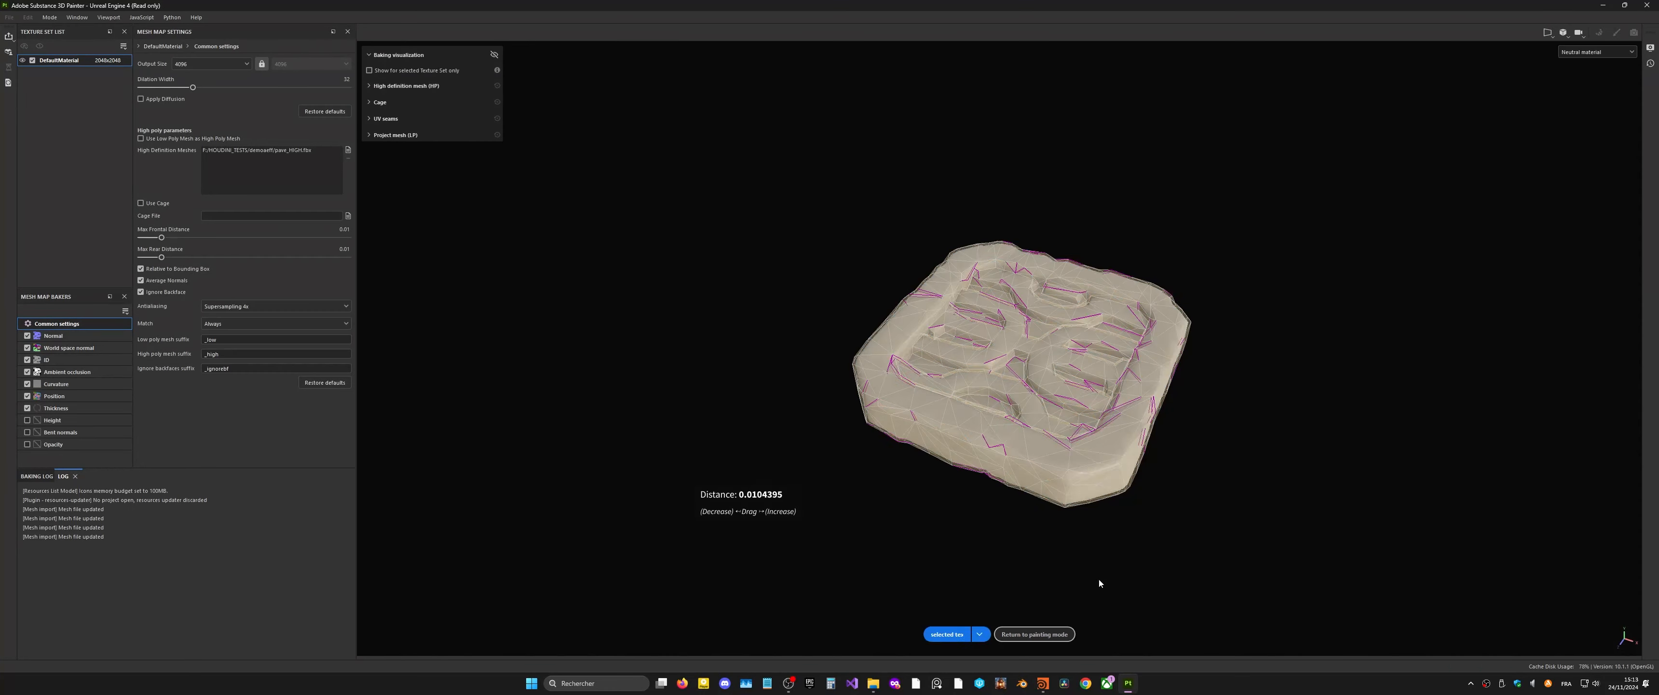
{"action": "left_click", "coordinate": [1064, 634]}
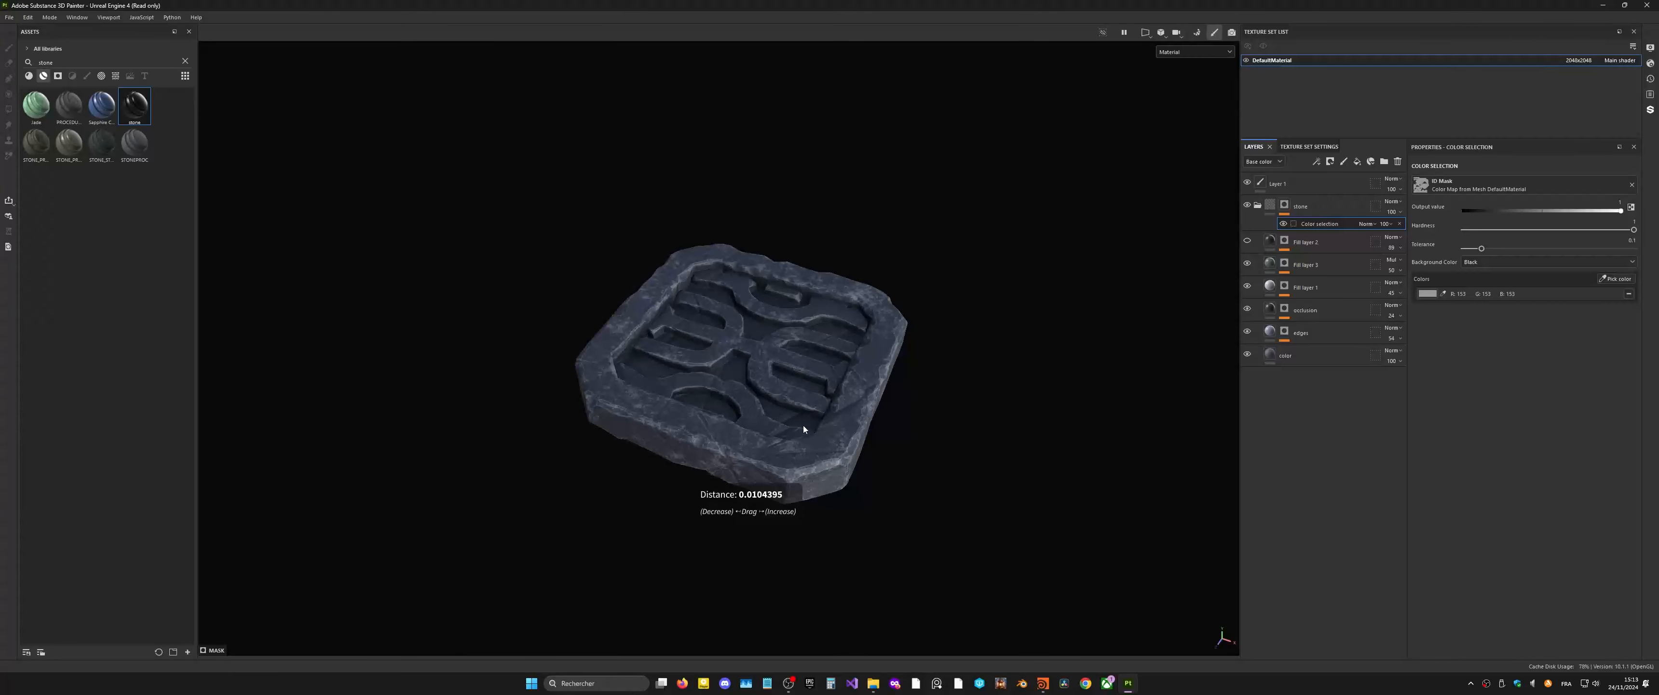
Step: Examine the rebaked stone tile's worn edges and surface detail up close and from several angles
{"action": "right_click_drag", "start_coordinate": [859, 358], "coordinate": [1011, 324], "text": "alt"}
{"action": "left_click_drag", "start_coordinate": [856, 332], "coordinate": [878, 376], "text": "alt"}
{"action": "mouse_move", "coordinate": [816, 555]}
{"action": "left_mouse_down", "text": "alt"}
{"action": "mouse_move", "coordinate": [813, 516]}
{"action": "mouse_move", "coordinate": [812, 573]}
{"action": "left_mouse_up", "text": "alt"}
{"action": "right_click_drag", "start_coordinate": [686, 516], "coordinate": [219, 520], "text": "alt"}
{"action": "left_click_drag", "start_coordinate": [676, 451], "coordinate": [819, 380], "text": "alt"}
{"action": "right_click_drag", "start_coordinate": [818, 380], "coordinate": [670, 407], "text": "alt"}
{"action": "left_click_drag", "start_coordinate": [670, 406], "coordinate": [653, 371], "text": "alt"}
{"action": "right_click_drag", "start_coordinate": [689, 390], "coordinate": [1070, 366], "text": "alt"}
{"action": "left_click_drag", "start_coordinate": [791, 426], "coordinate": [780, 468], "text": "alt"}
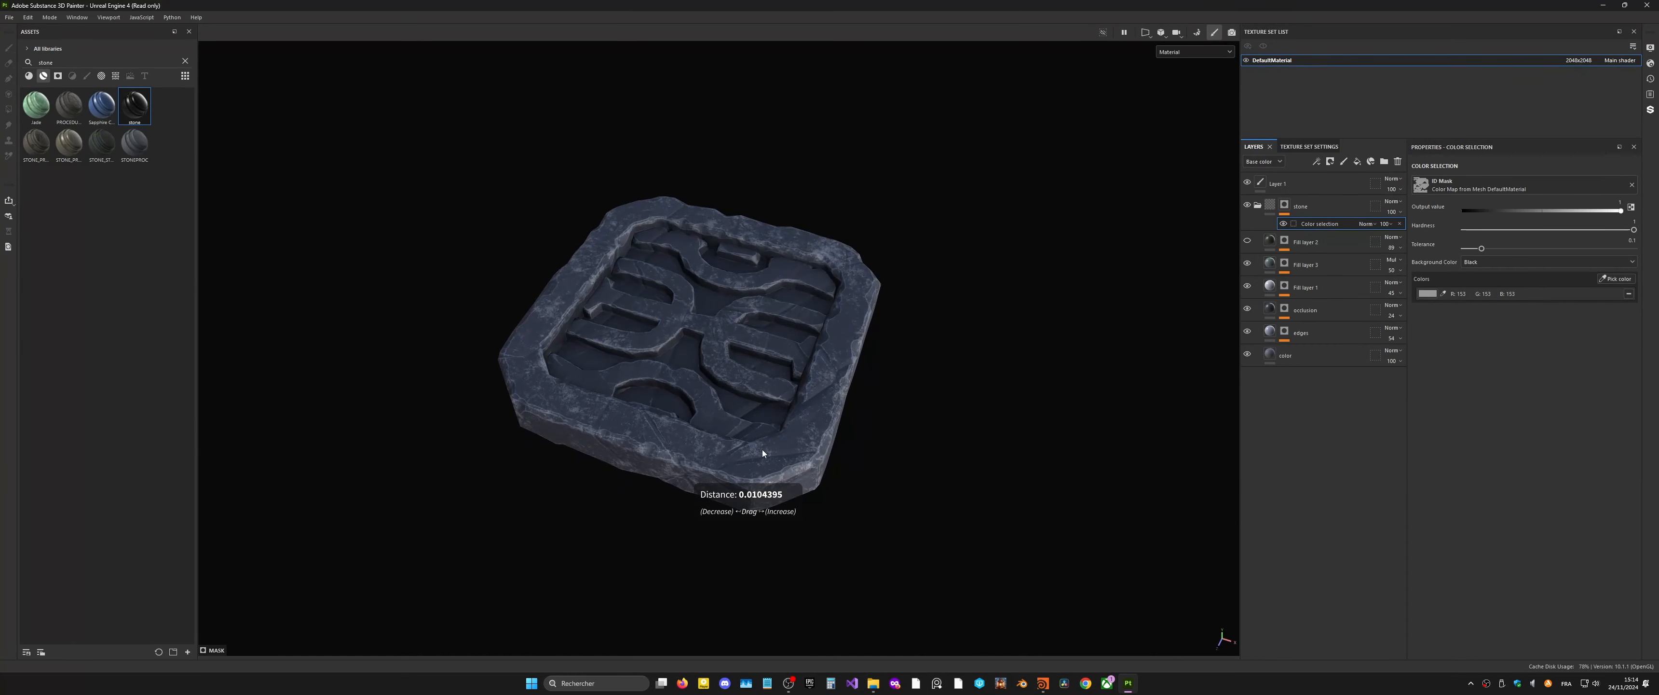
Step: Switch back to Houdini, bring up polyreduce1's reduction settings and inspect the tile from another angle
{"action": "left_click", "coordinate": [1043, 683]}
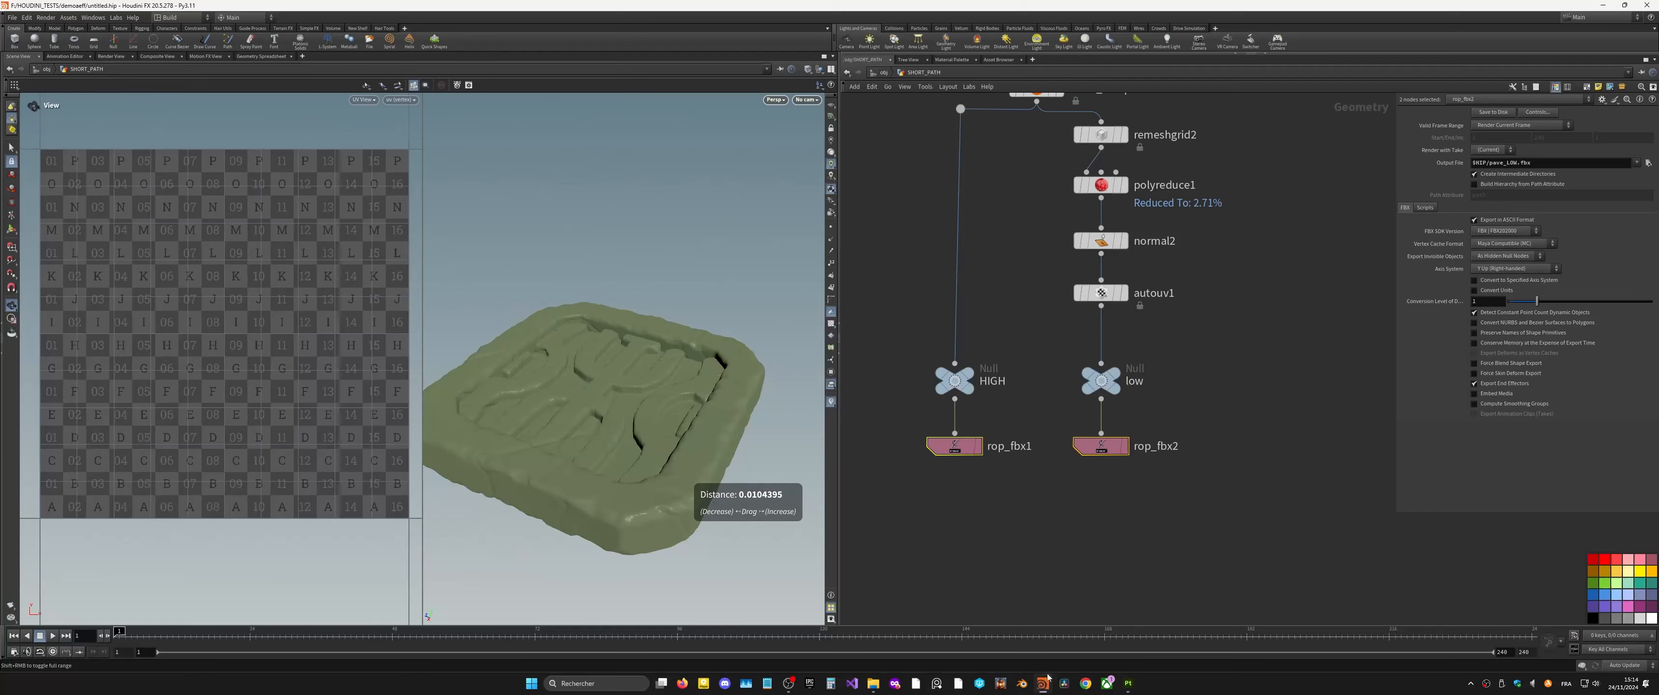
{"action": "left_click", "coordinate": [1117, 185]}
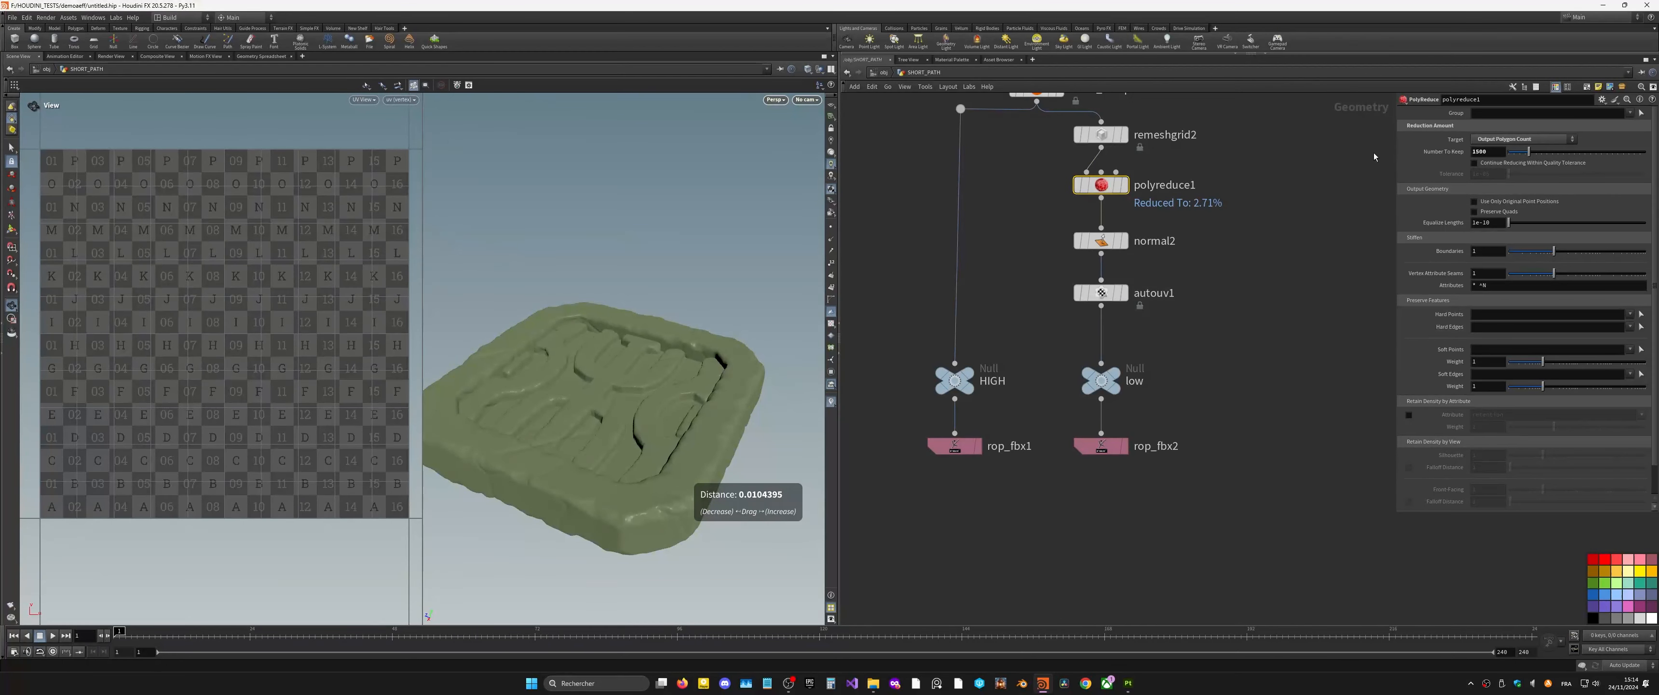
{"action": "mouse_move", "coordinate": [1080, 275]}
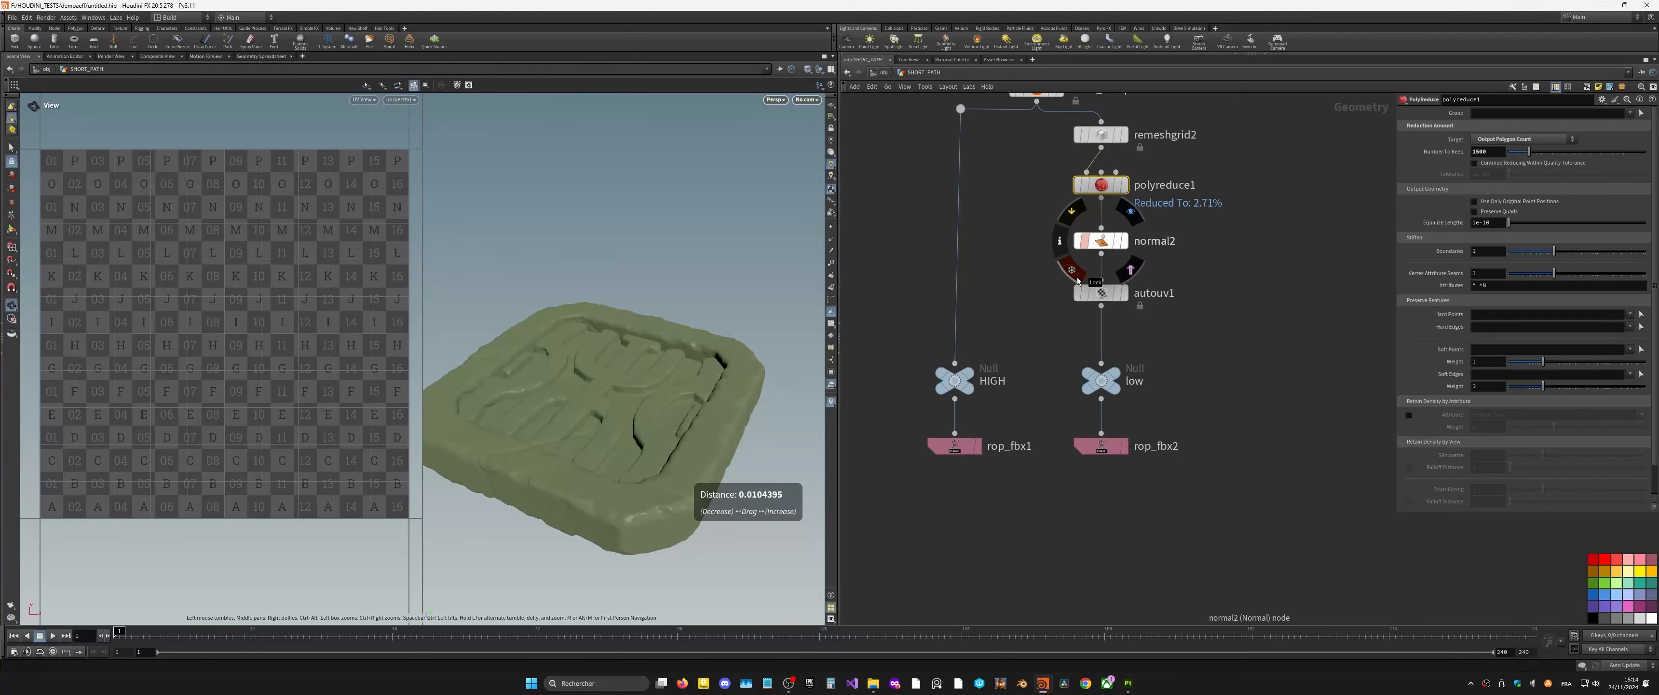
{"action": "left_click_drag", "start_coordinate": [637, 361], "coordinate": [707, 447]}
{"action": "left_click_drag", "start_coordinate": [682, 375], "coordinate": [650, 350]}
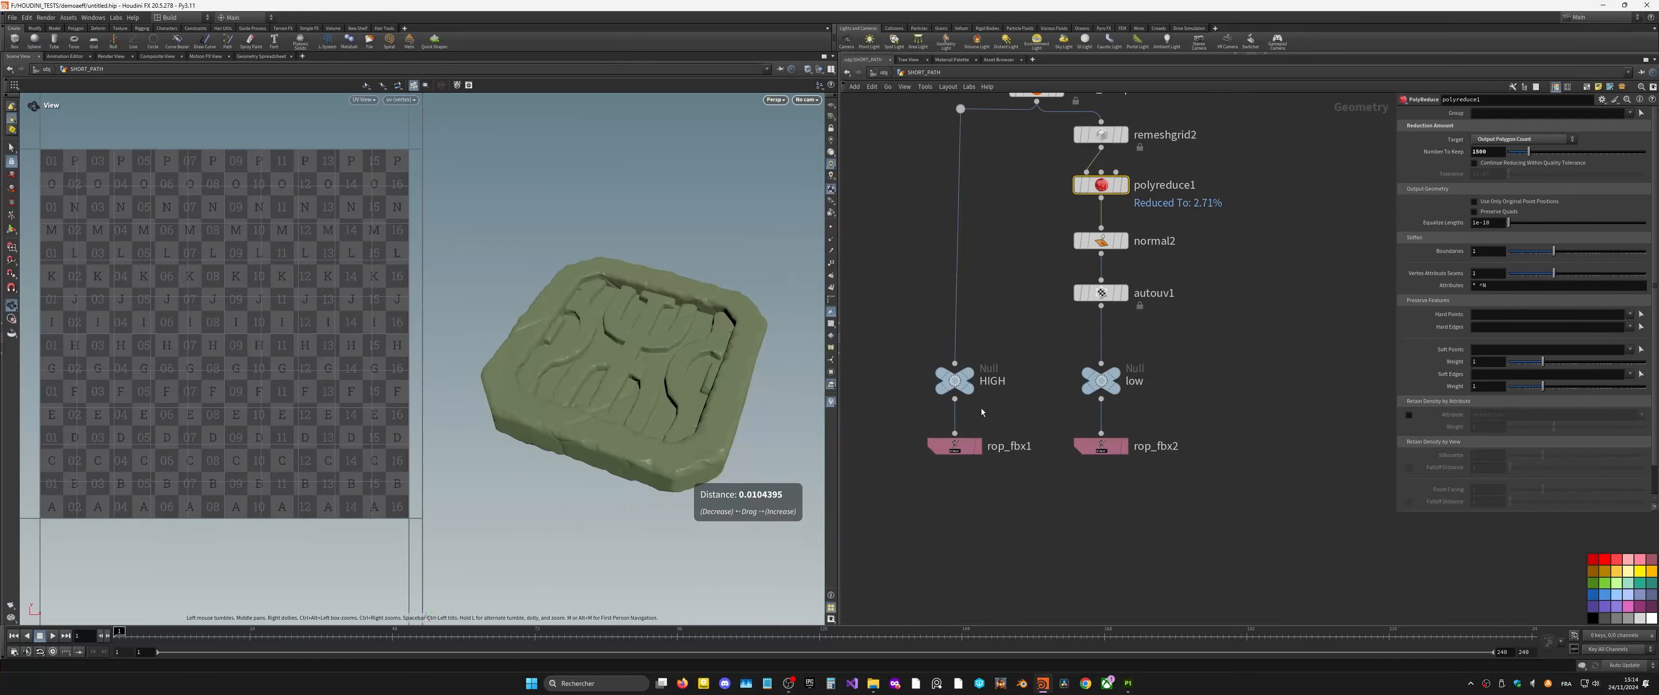